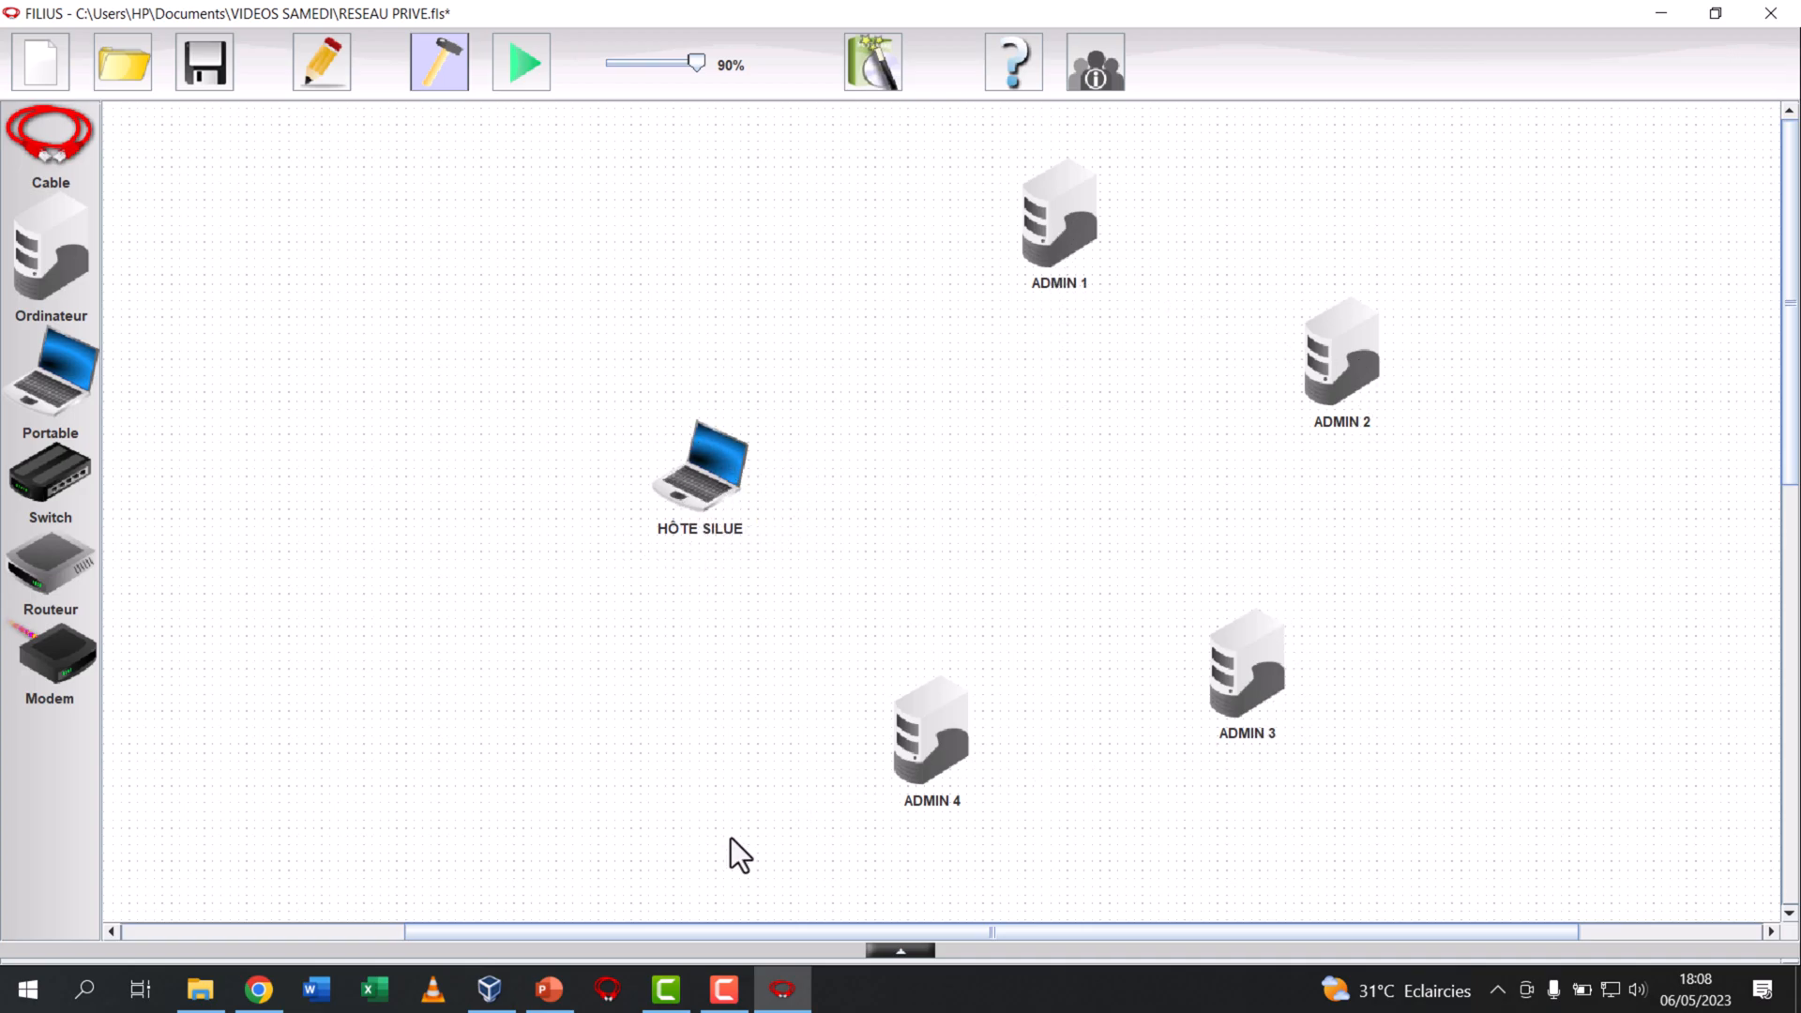
Switch to VirtualBox and review the details of the virtual machines WIN 7 ADMIN 1 to WIN 7 ADMIN 4
click(489, 989)
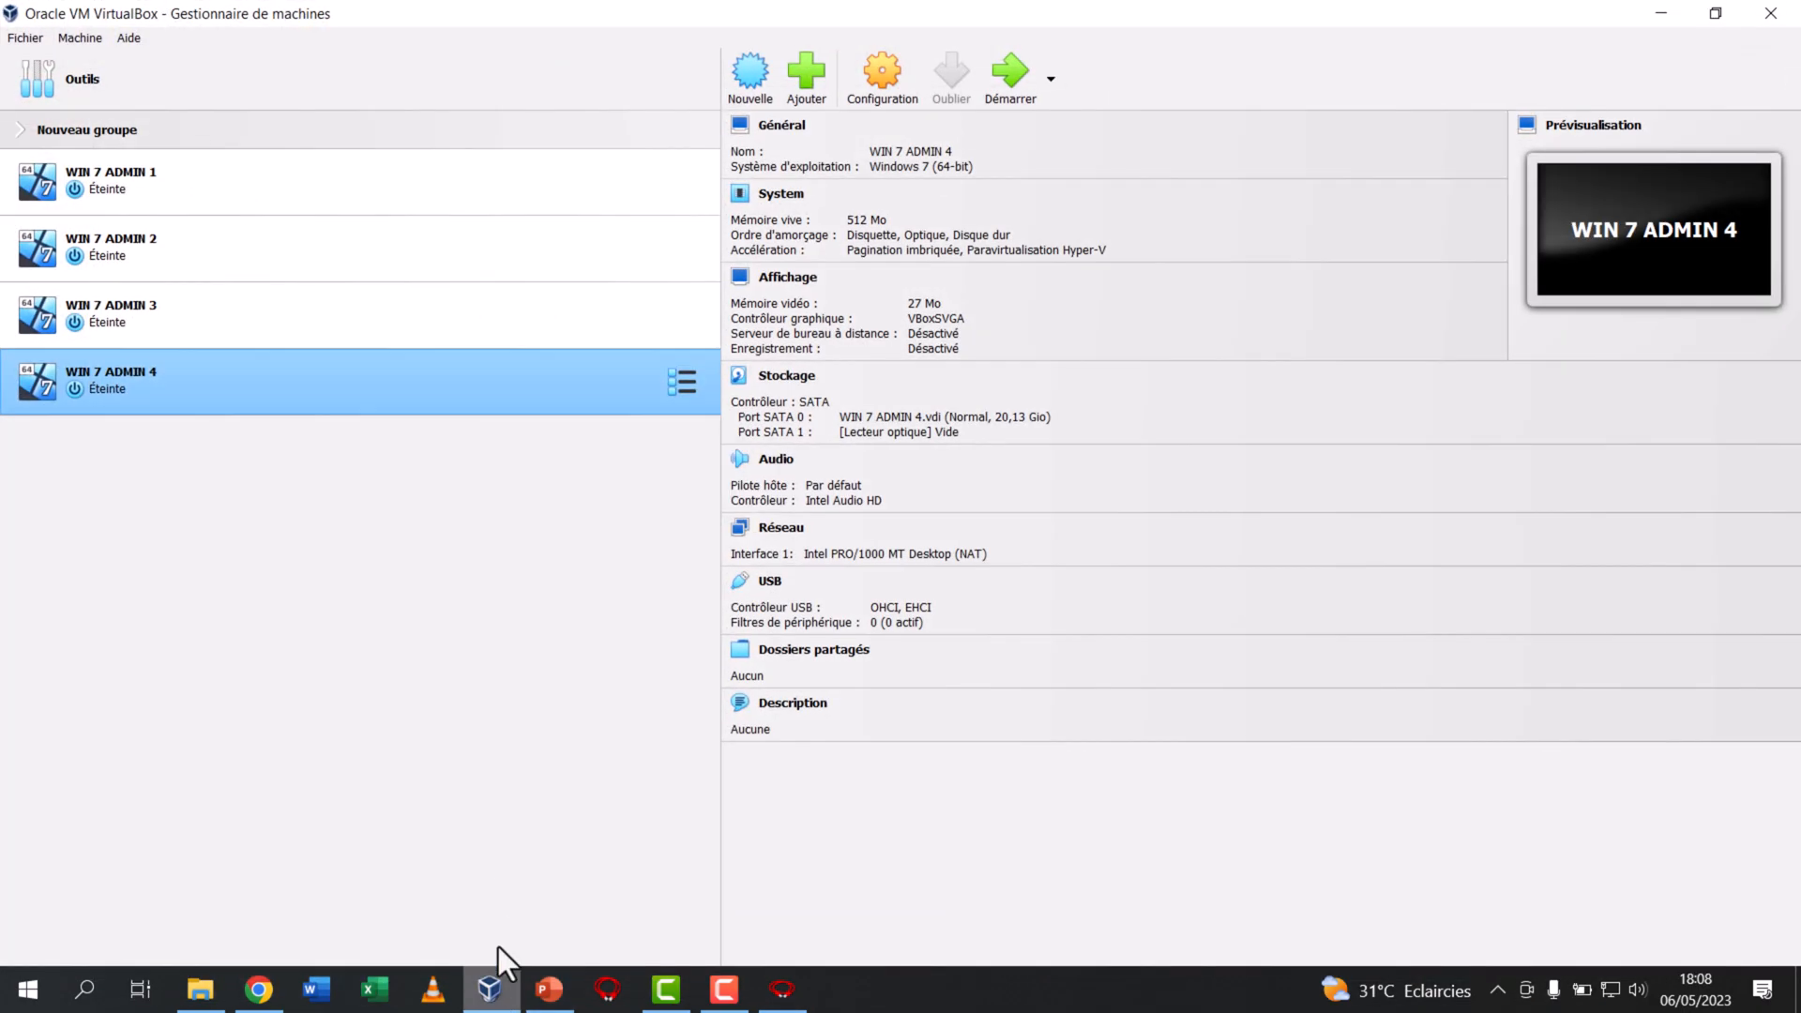
click(234, 193)
click(199, 244)
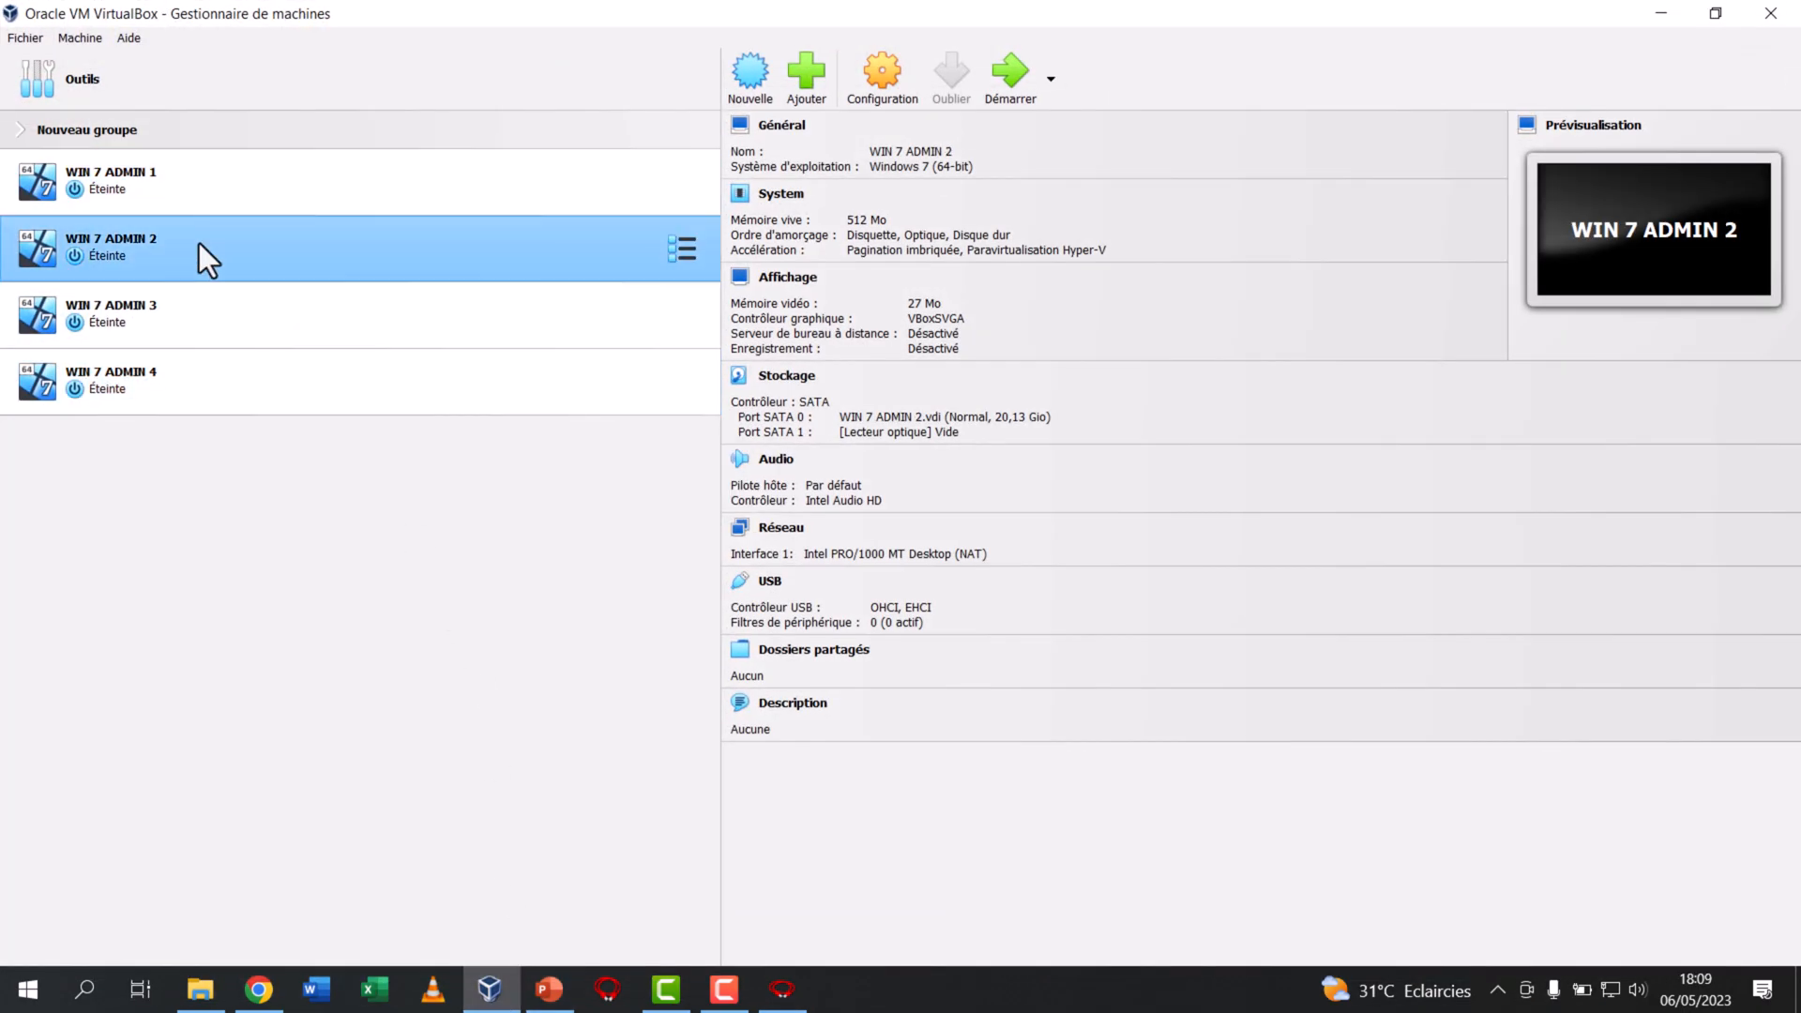
click(161, 344)
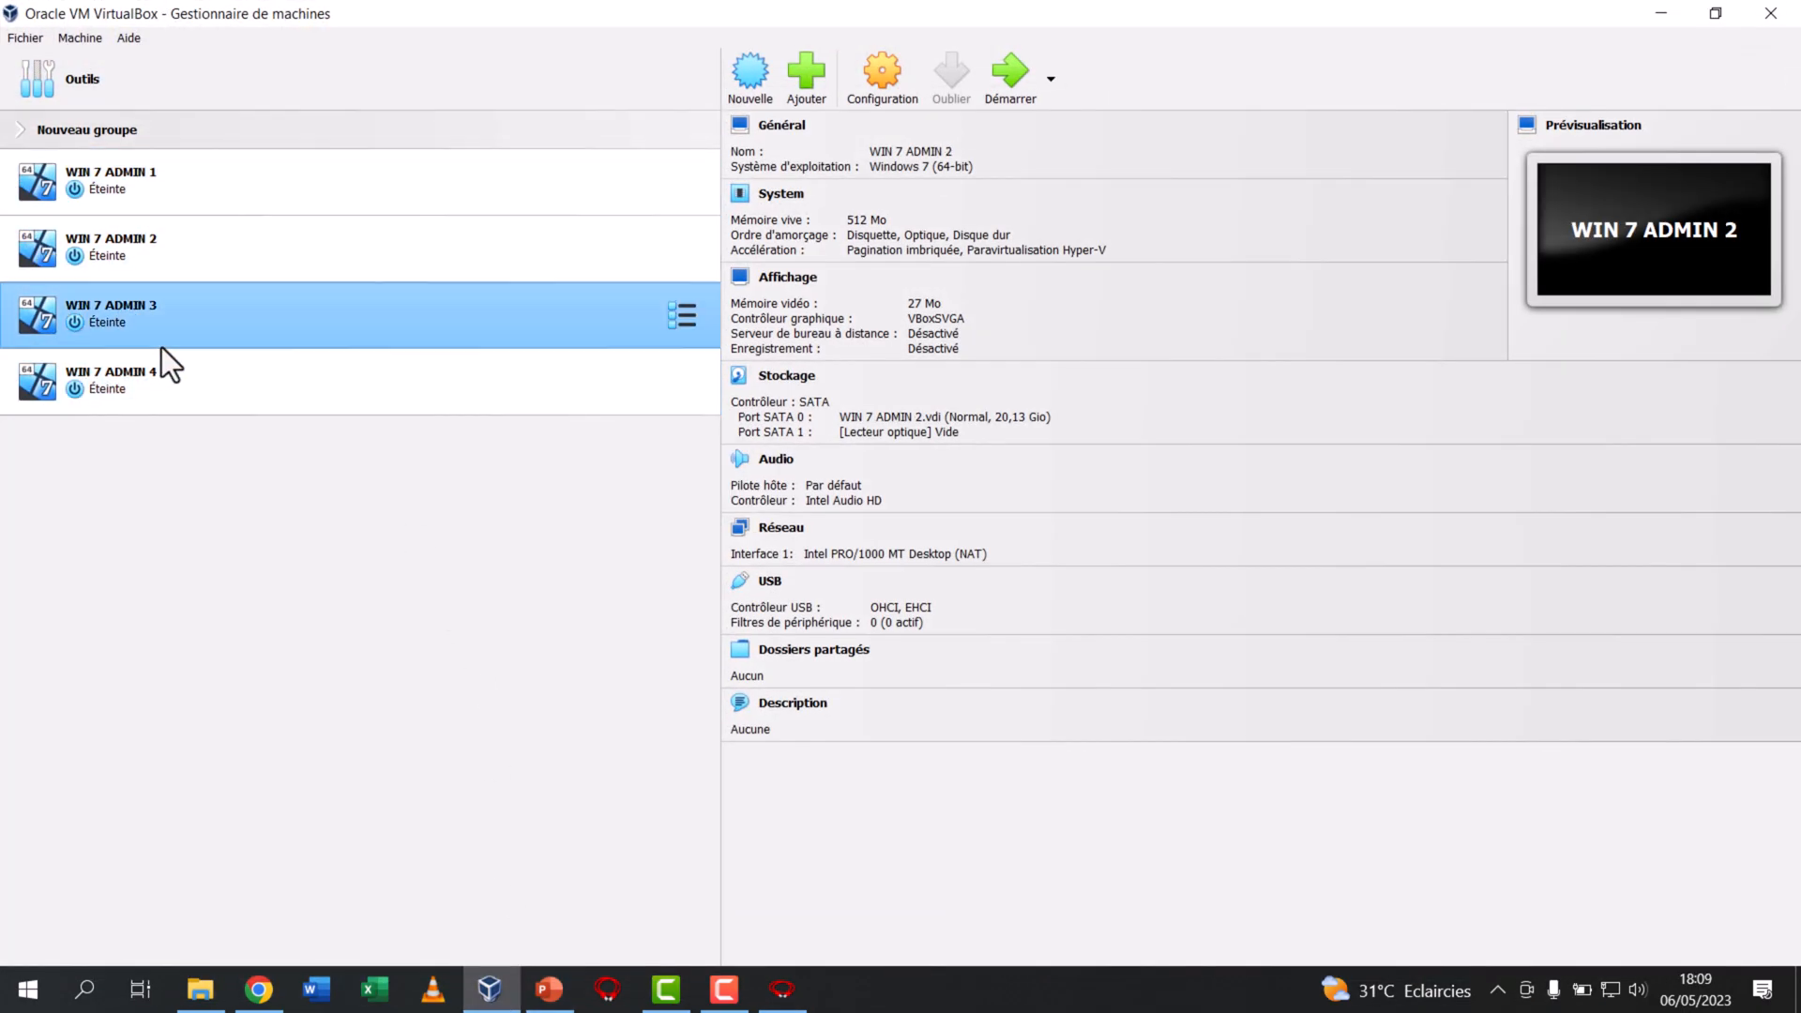
click(195, 401)
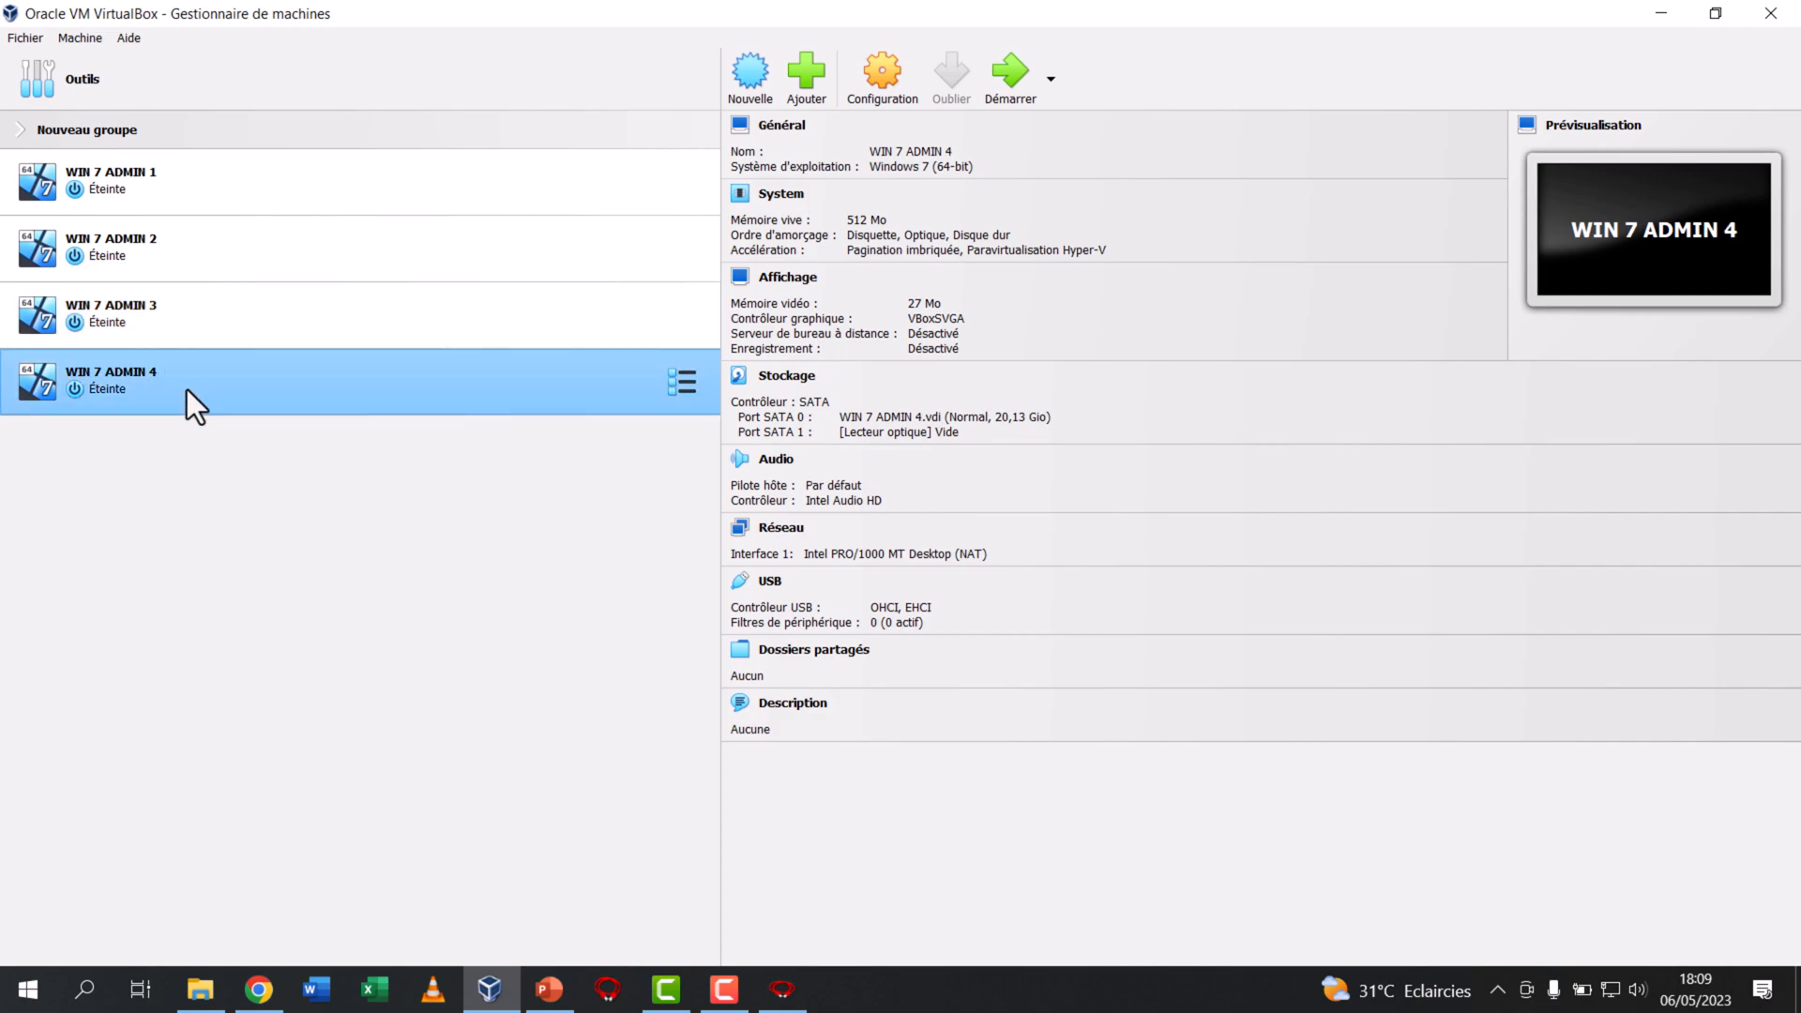
click(246, 183)
click(546, 378)
click(543, 316)
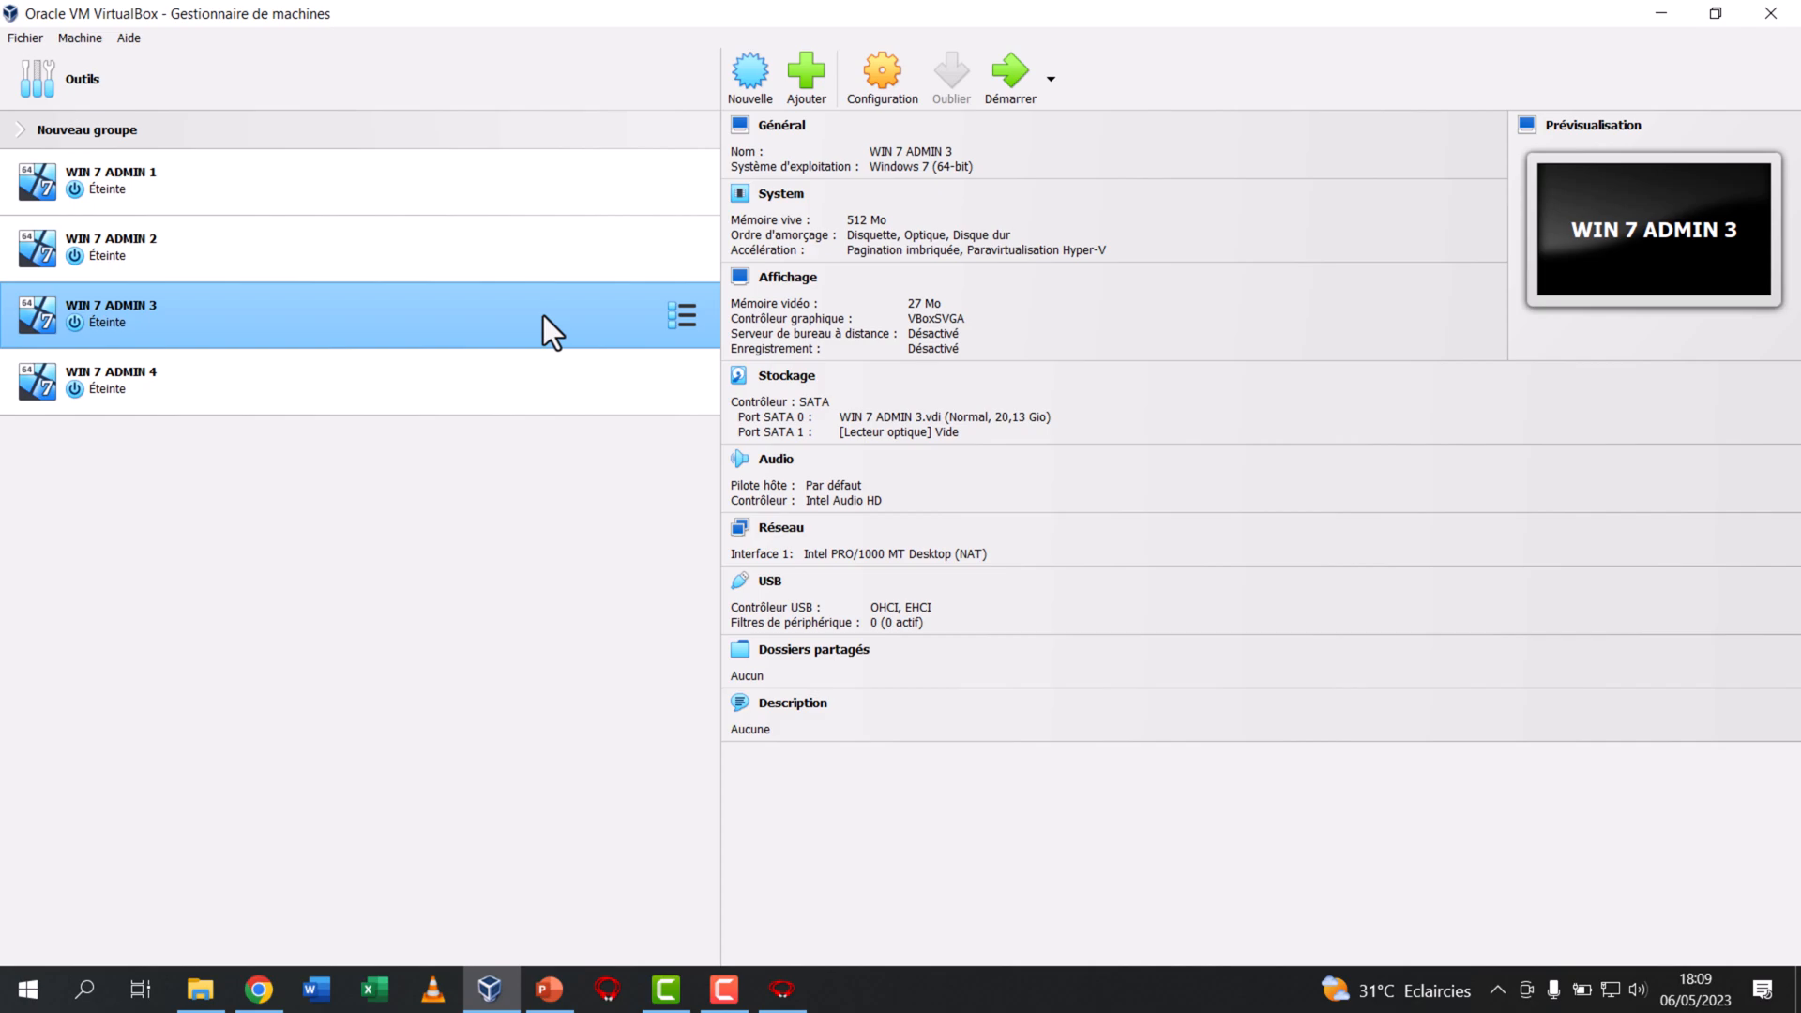
click(388, 195)
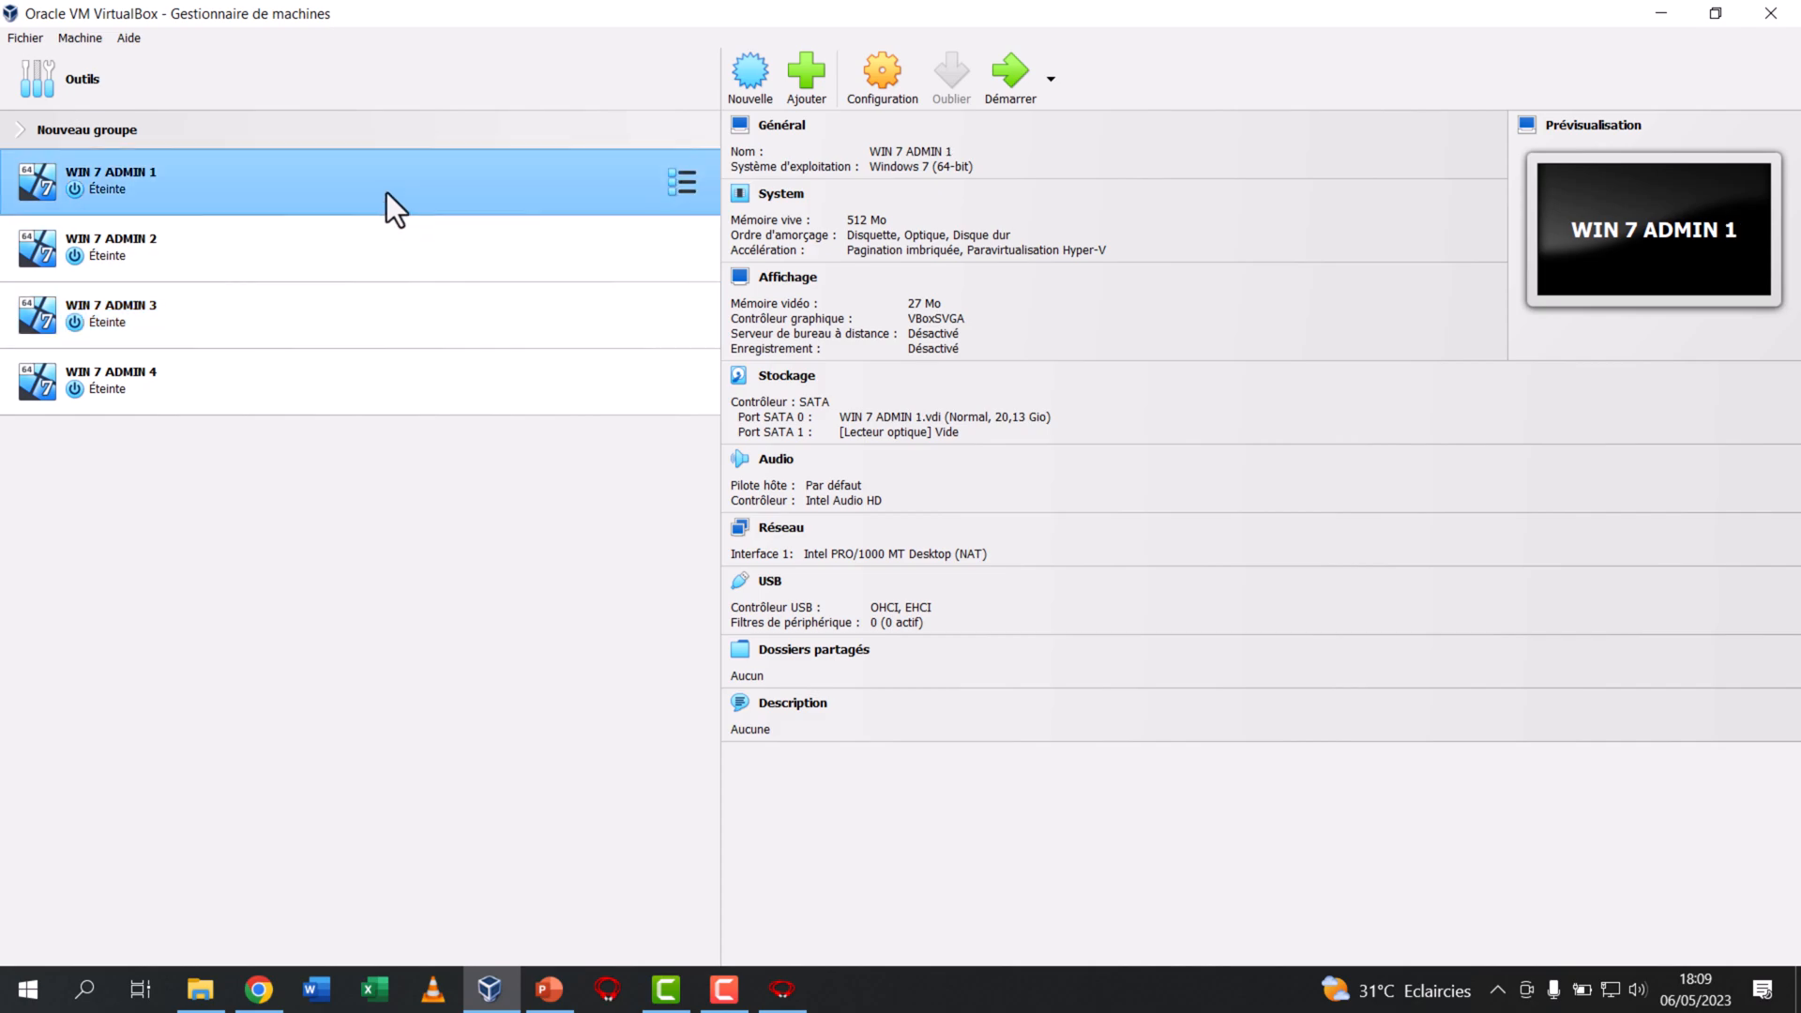
Switch to FILIUS and place a switch between the host laptop and the four ADMIN computers
click(781, 990)
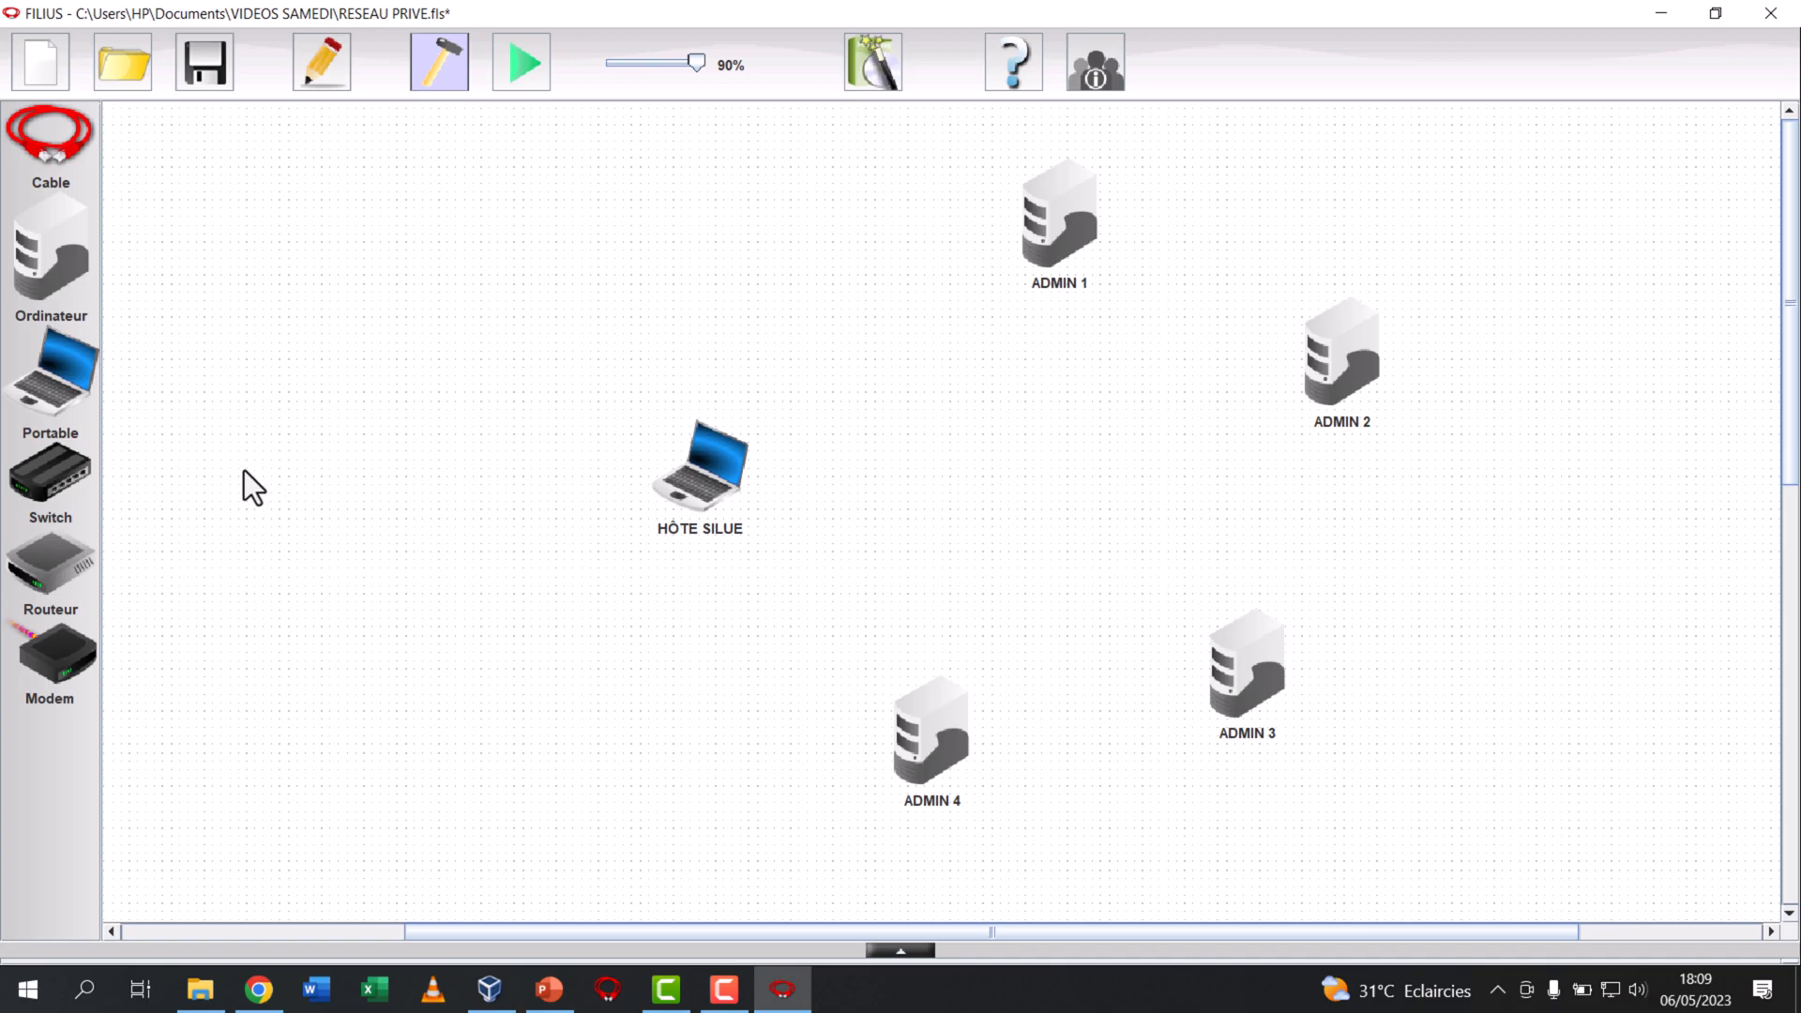
drag(91, 481, 883, 307)
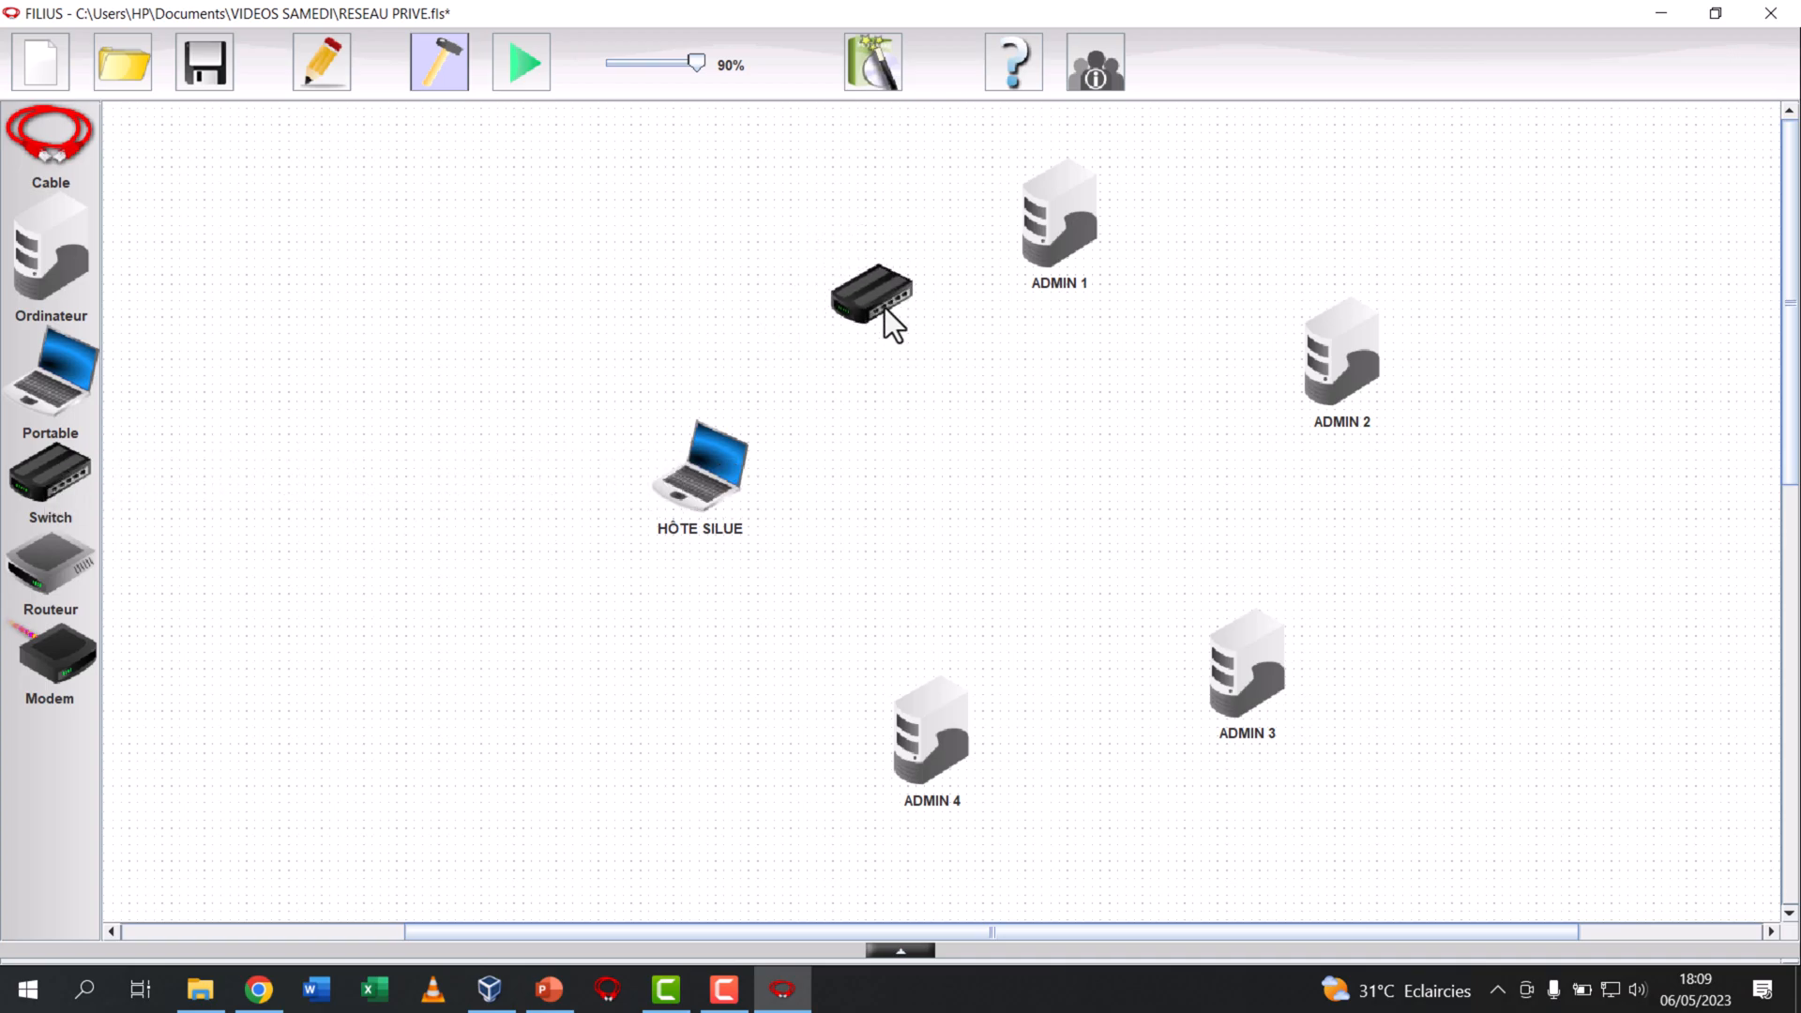
drag(1000, 488, 1000, 488)
click(638, 400)
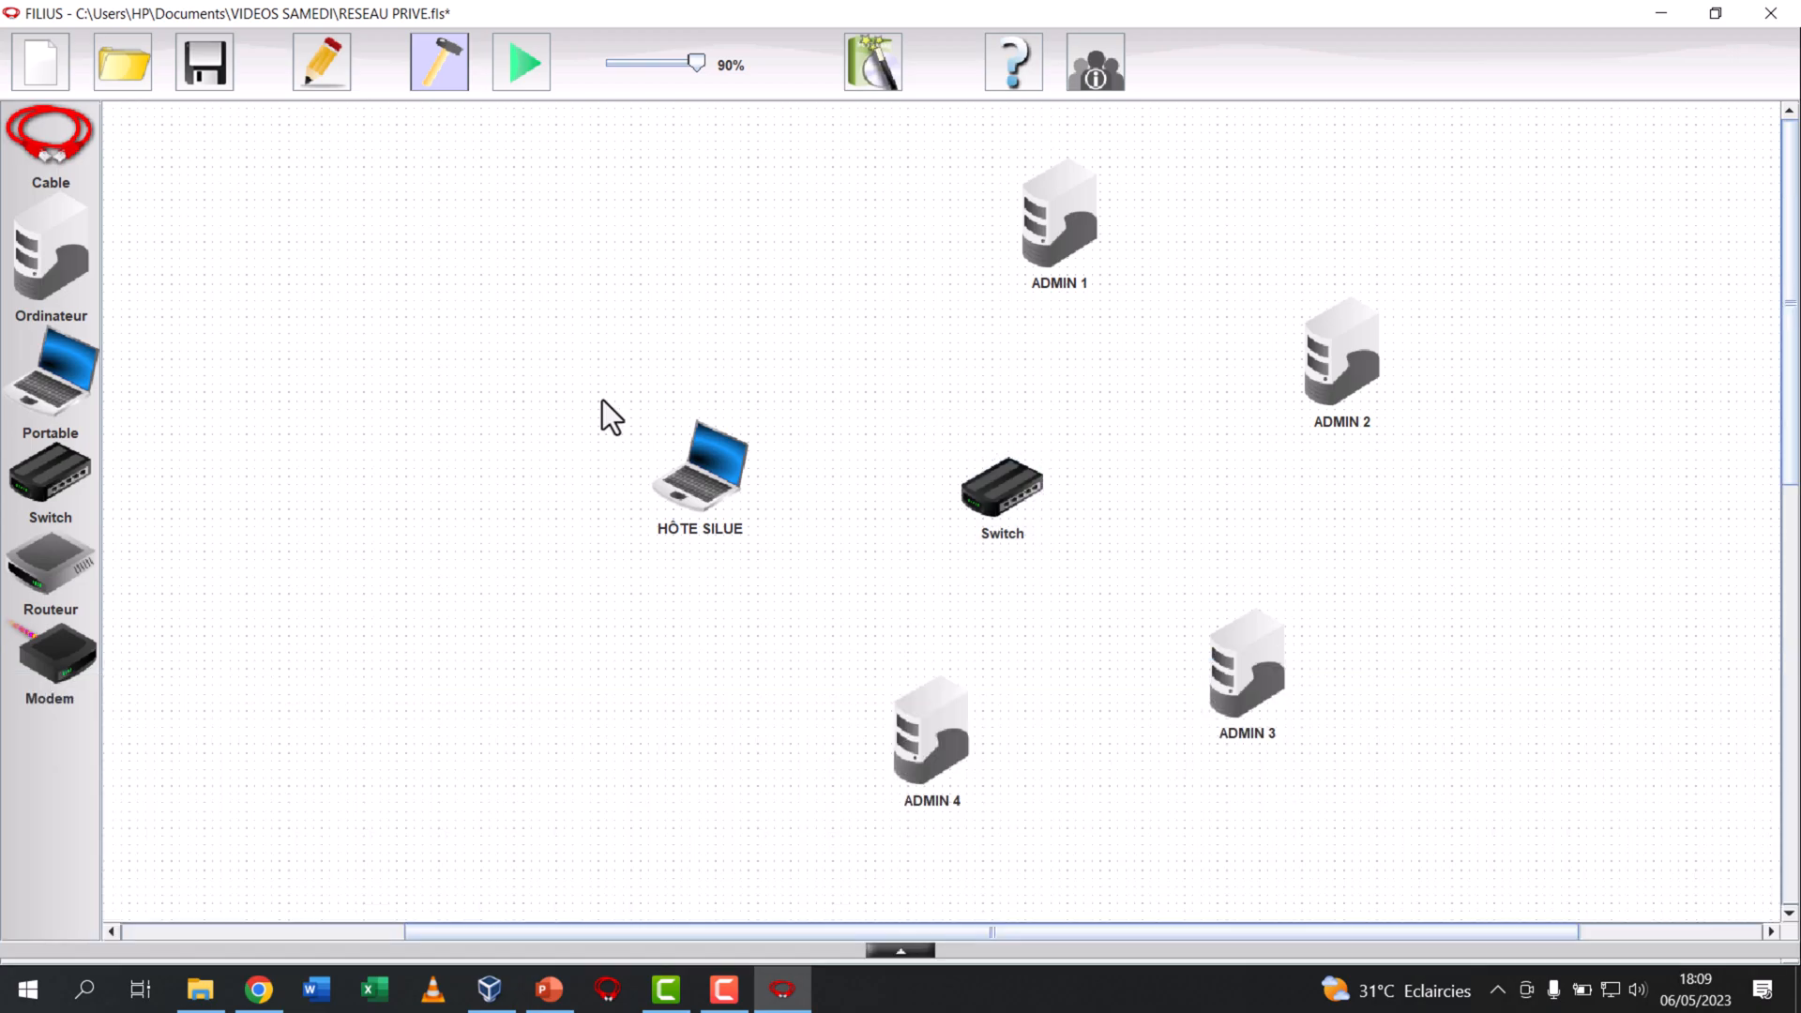
Cable the host laptop and ADMIN 1 to ADMIN 4 to the switch, and shift the switch slightly towards the laptop
click(704, 493)
click(994, 488)
click(997, 488)
click(1044, 243)
click(1010, 450)
click(1313, 380)
click(971, 490)
click(1246, 688)
click(1037, 508)
click(936, 732)
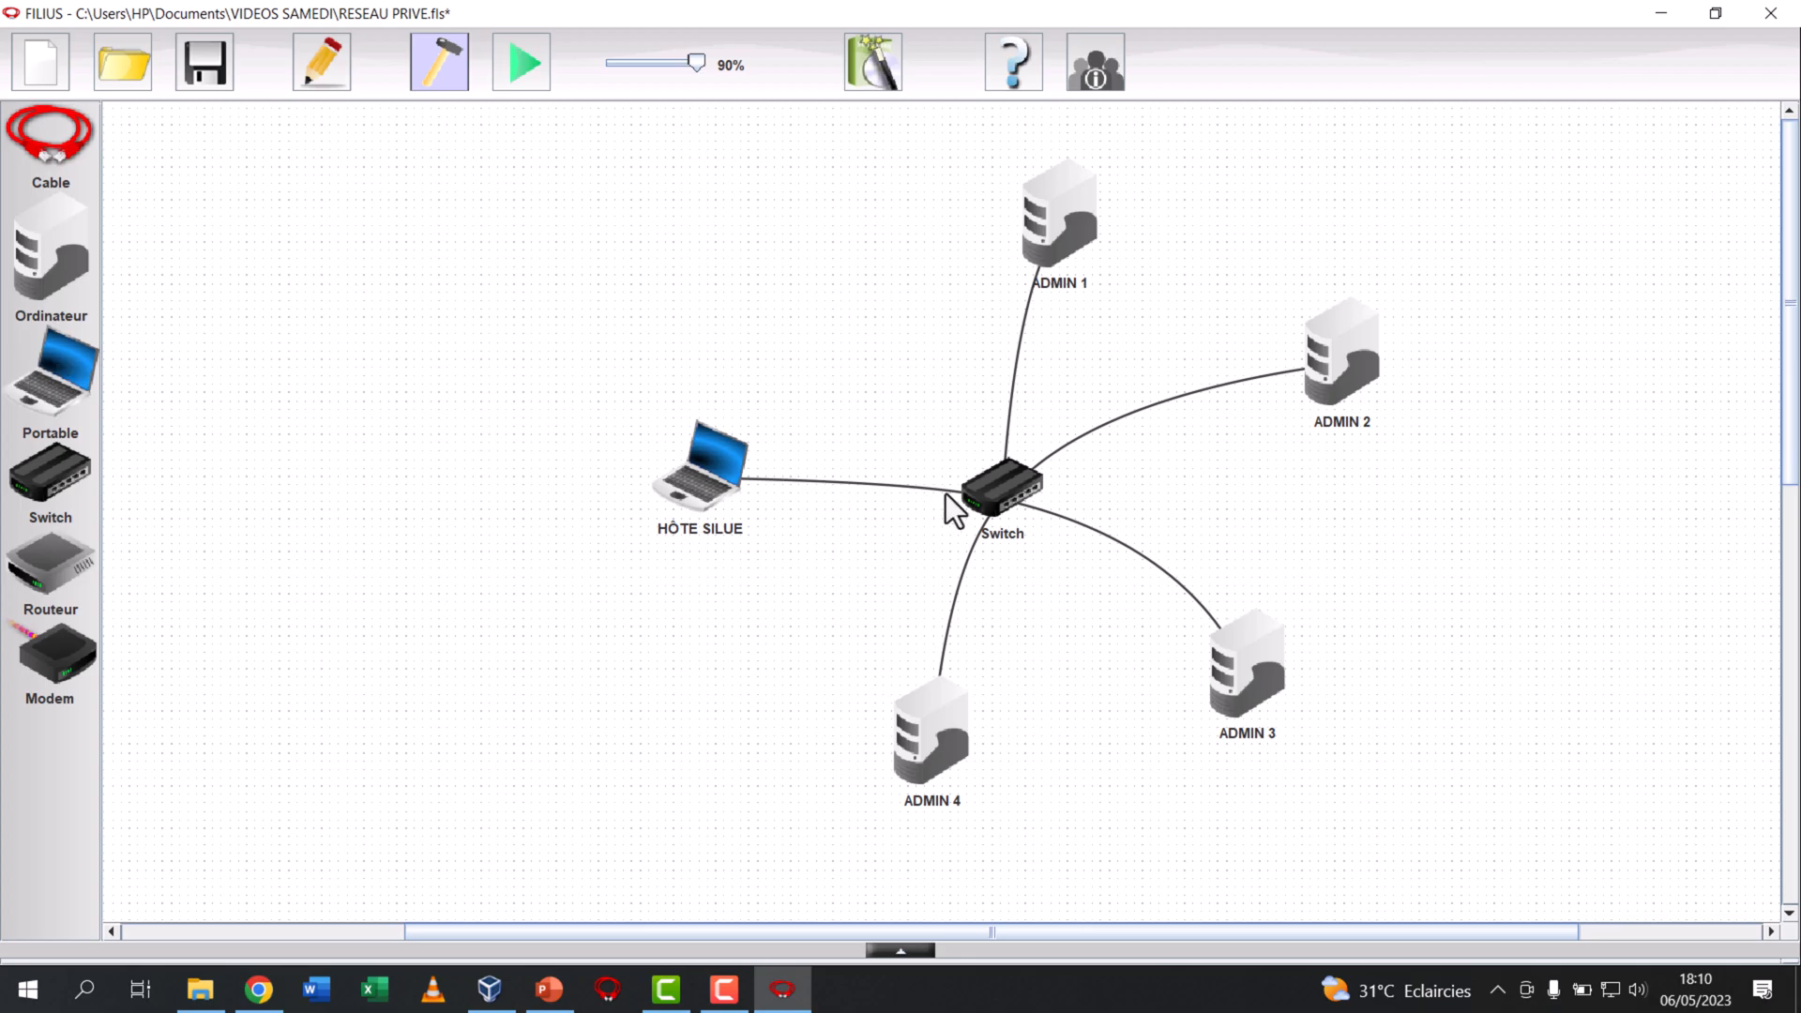
drag(962, 485, 920, 486)
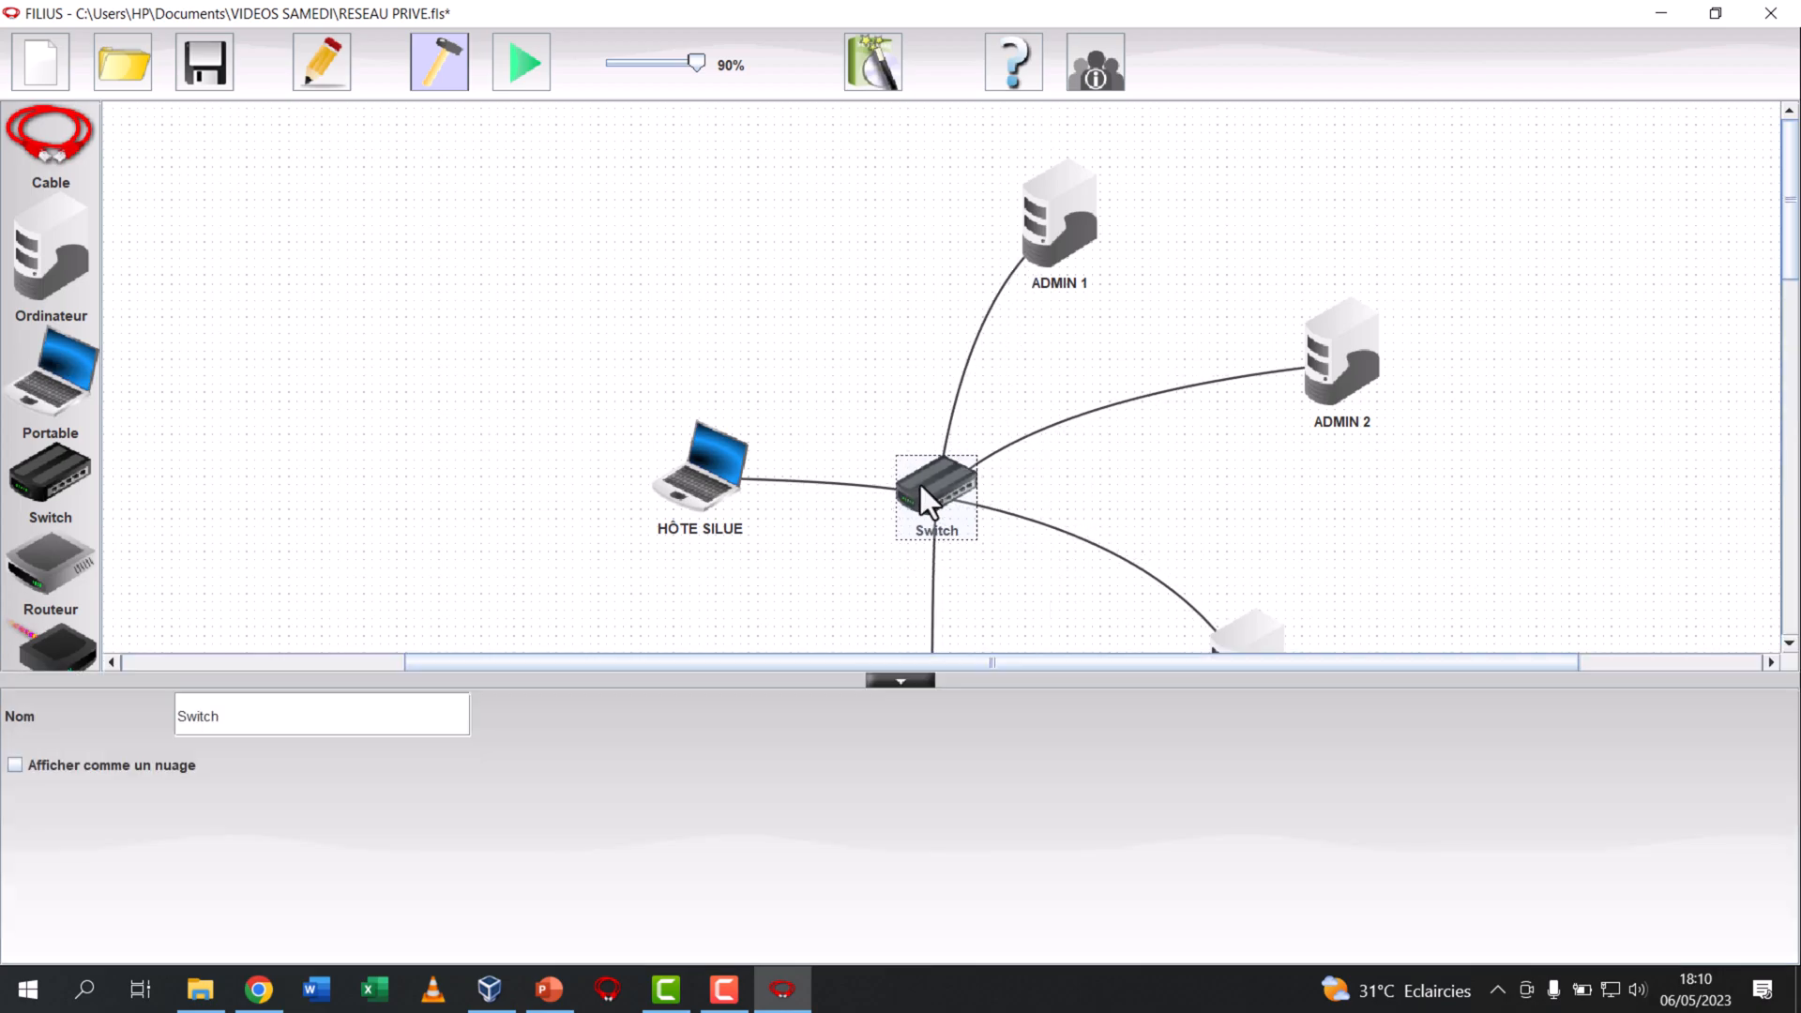
click(824, 391)
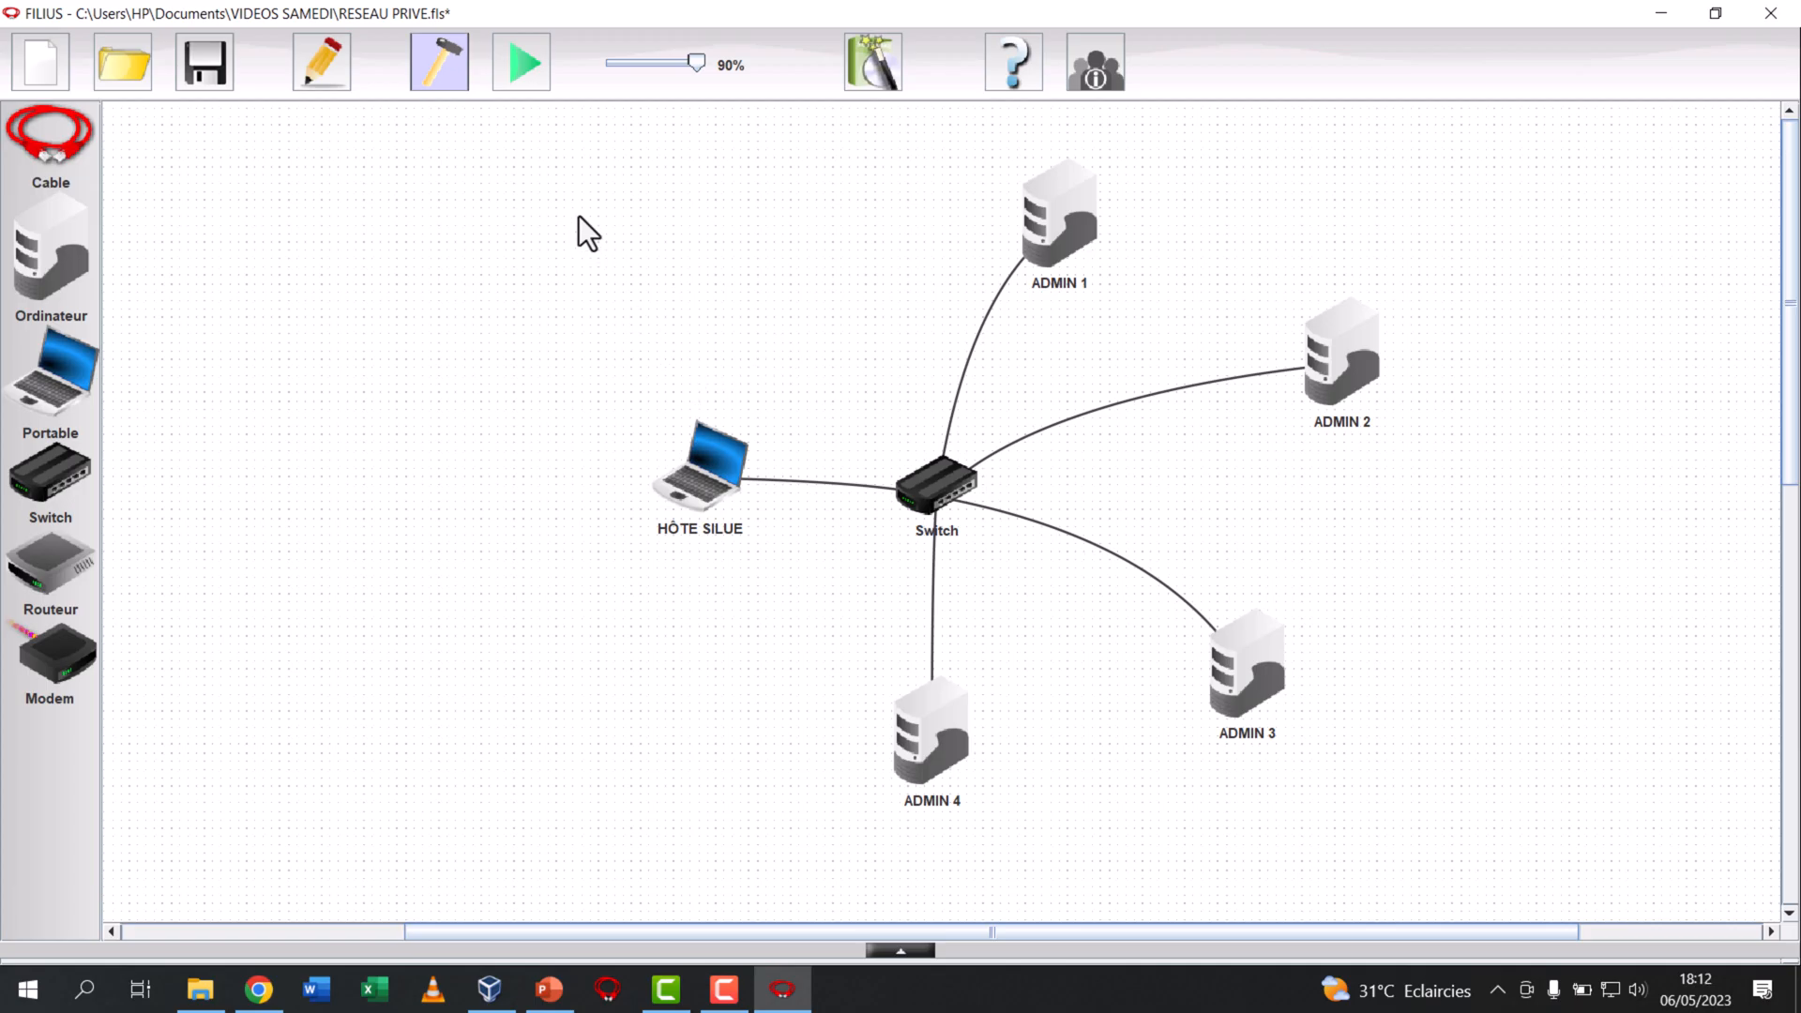
Run RESEAU.BAT from the desktop to open the network connections, and look through the Bluetooth, Ethernet and Ethernet 3 adapters
key(alt+Tab)
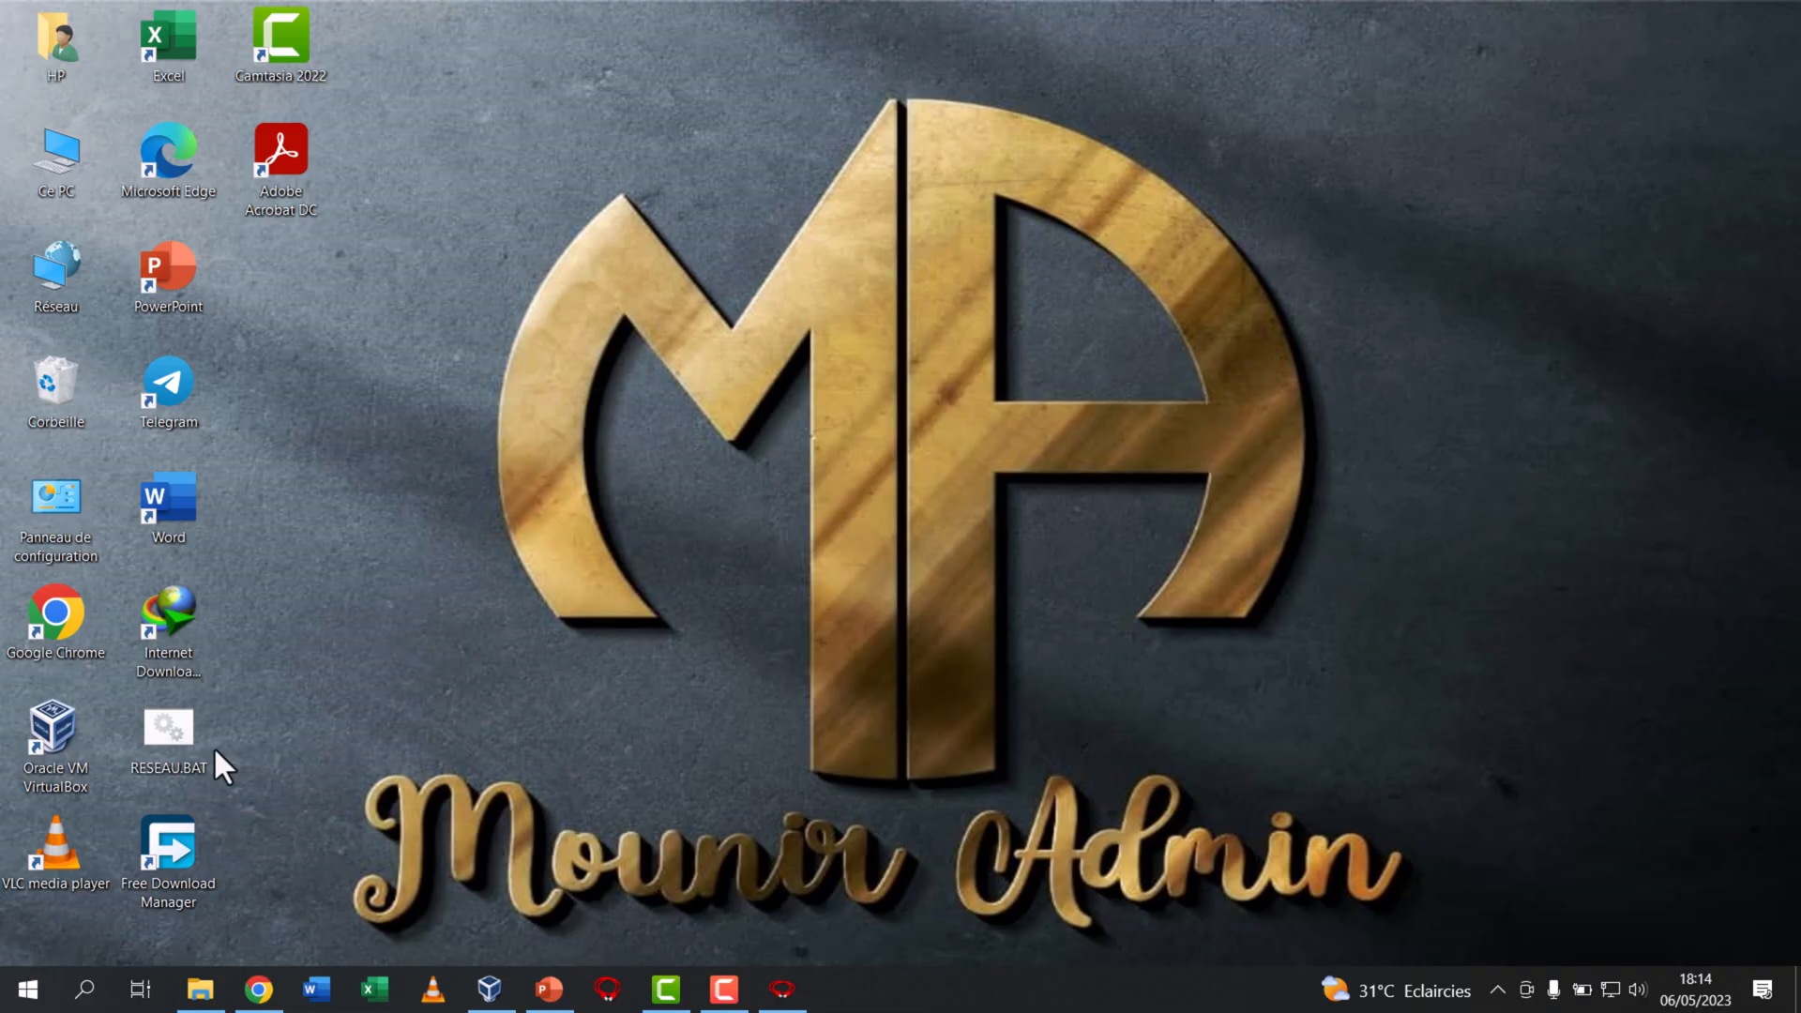
click(188, 741)
double_click(187, 741)
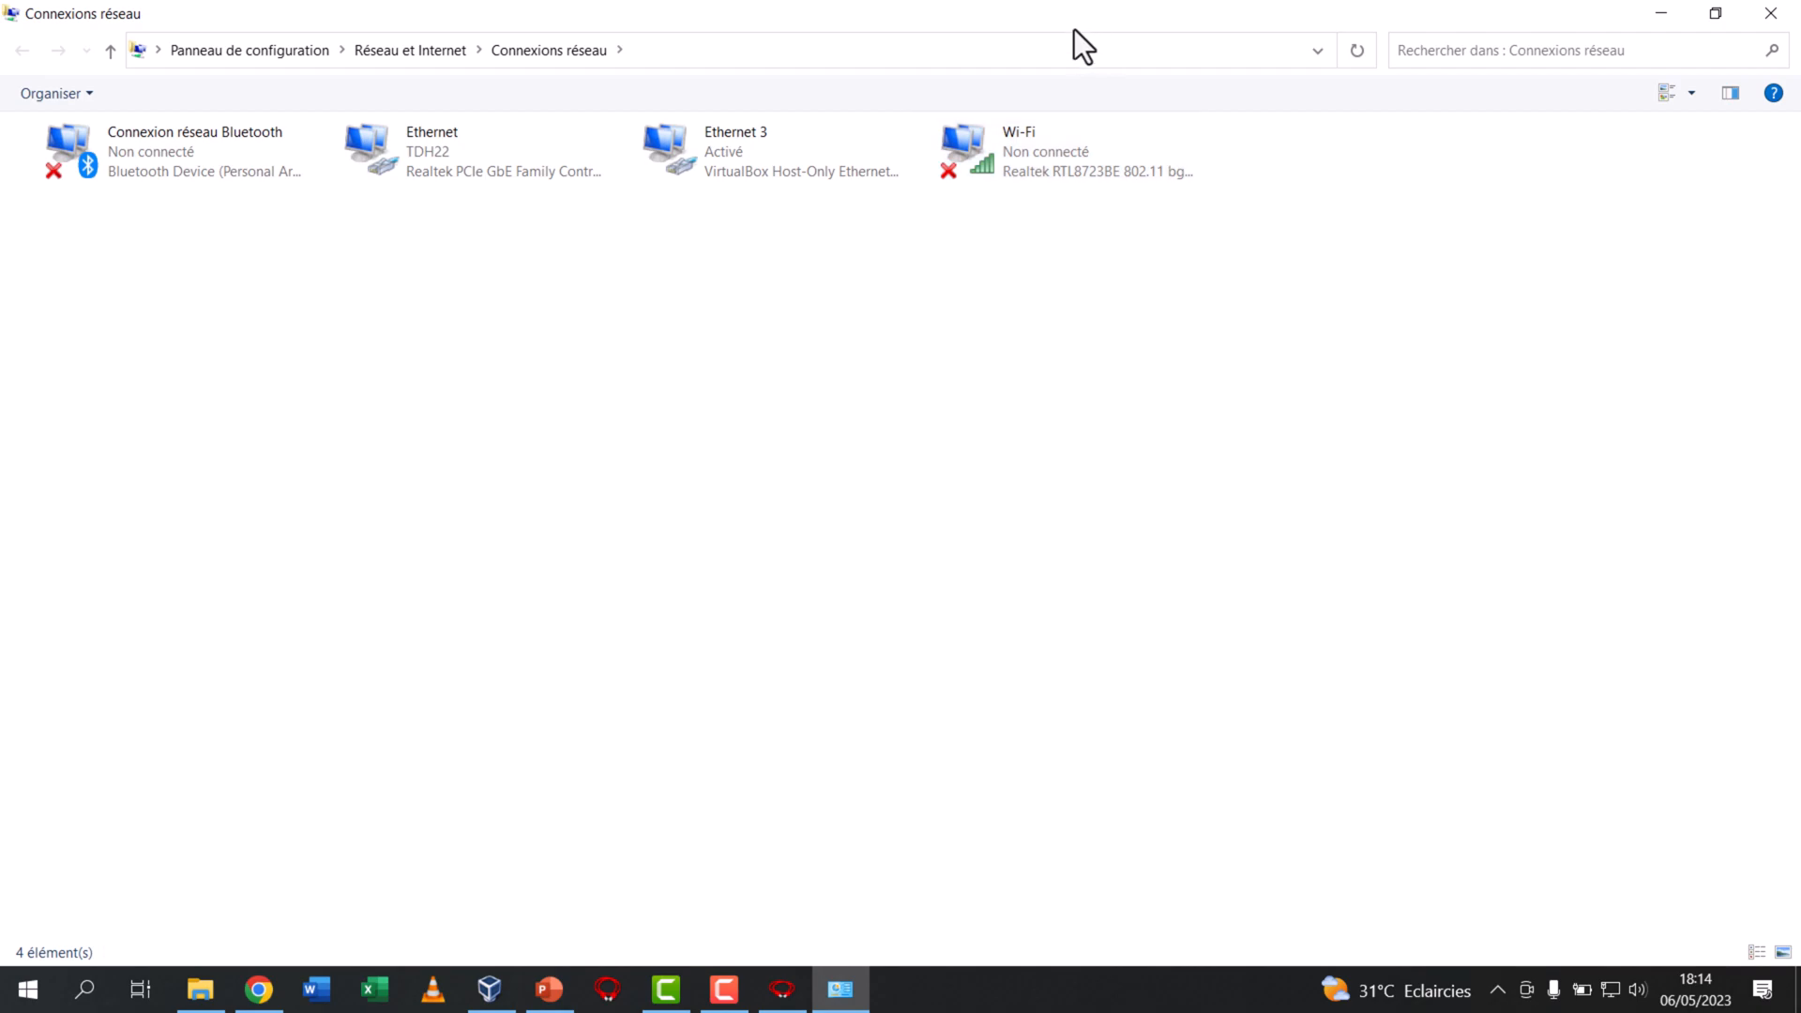
click(752, 154)
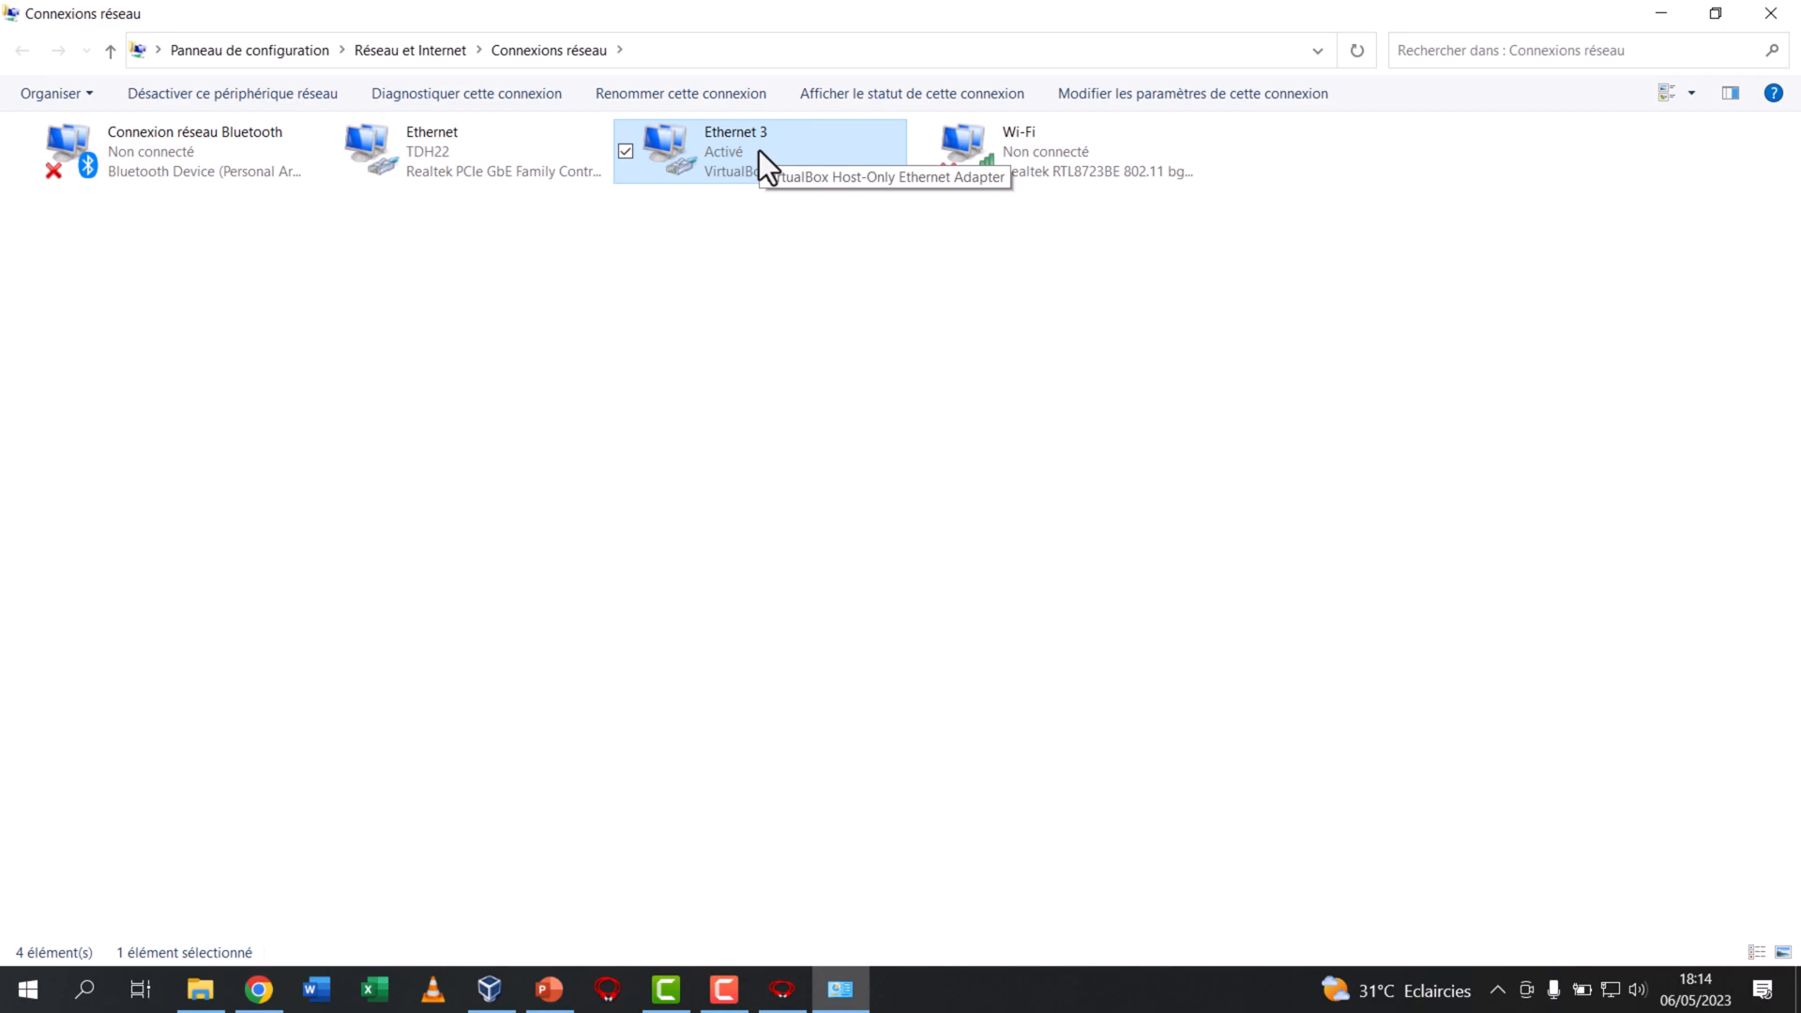
click(240, 177)
click(437, 174)
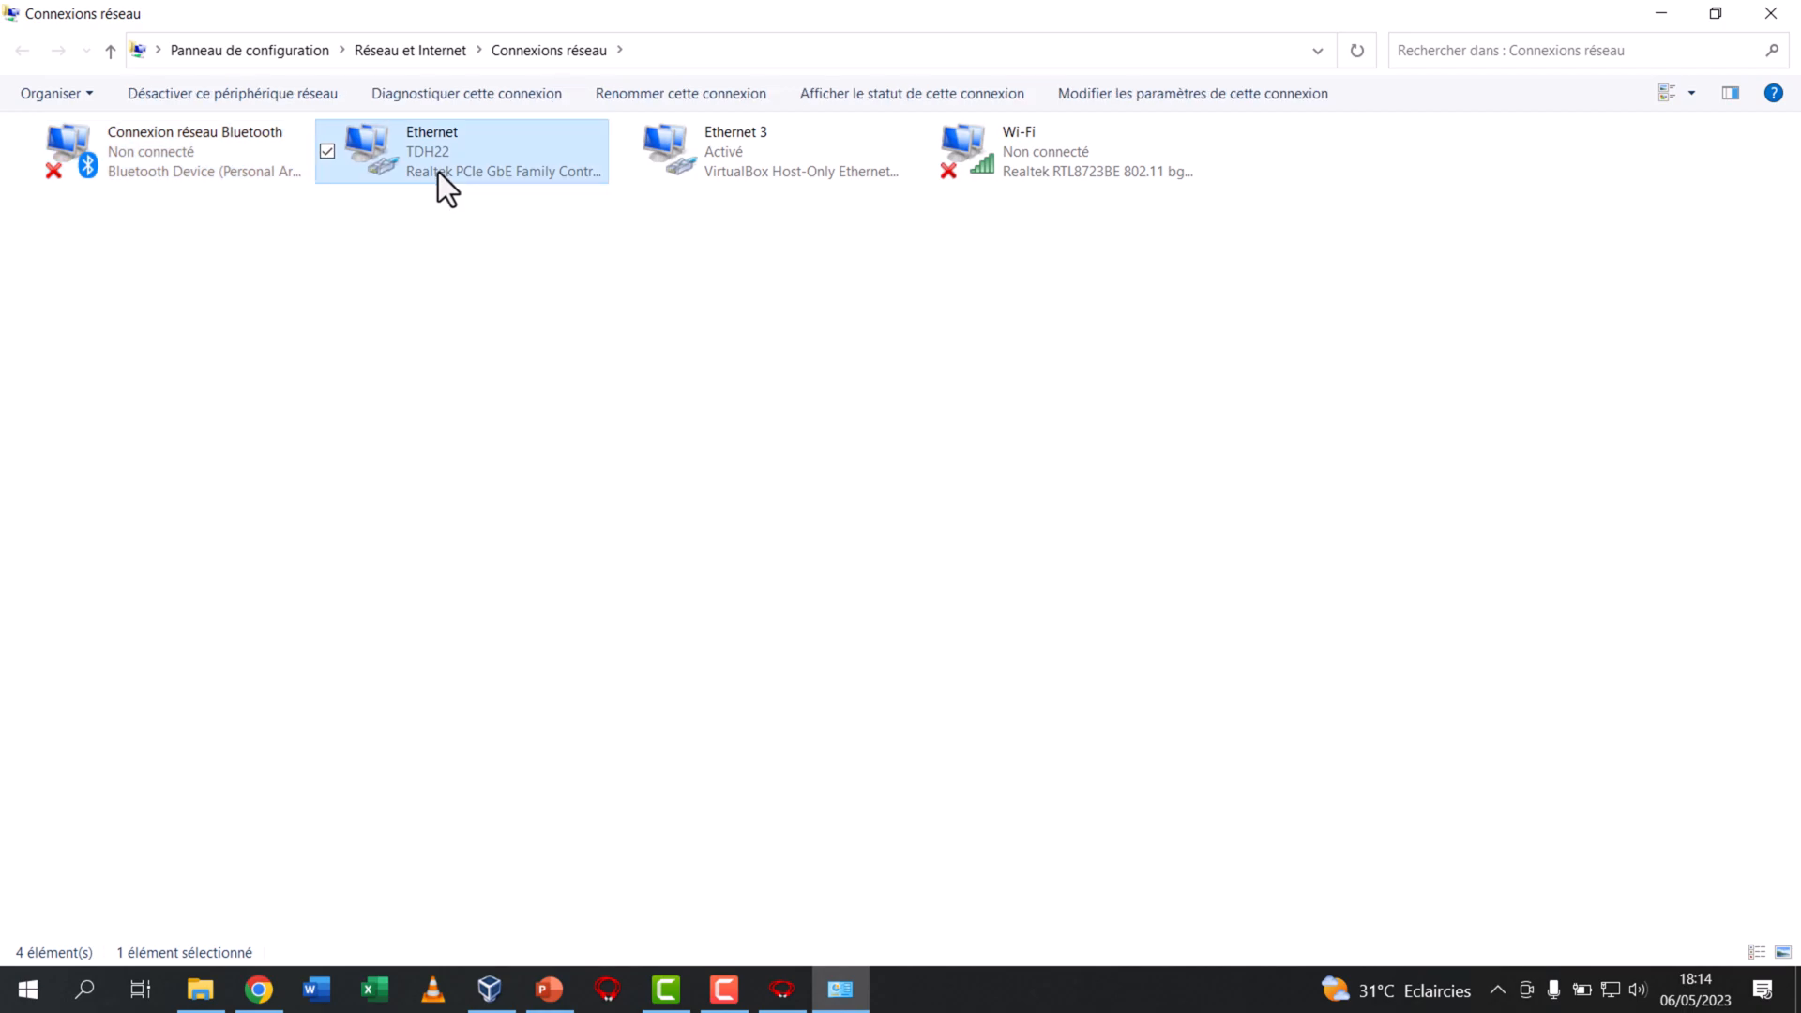
click(771, 164)
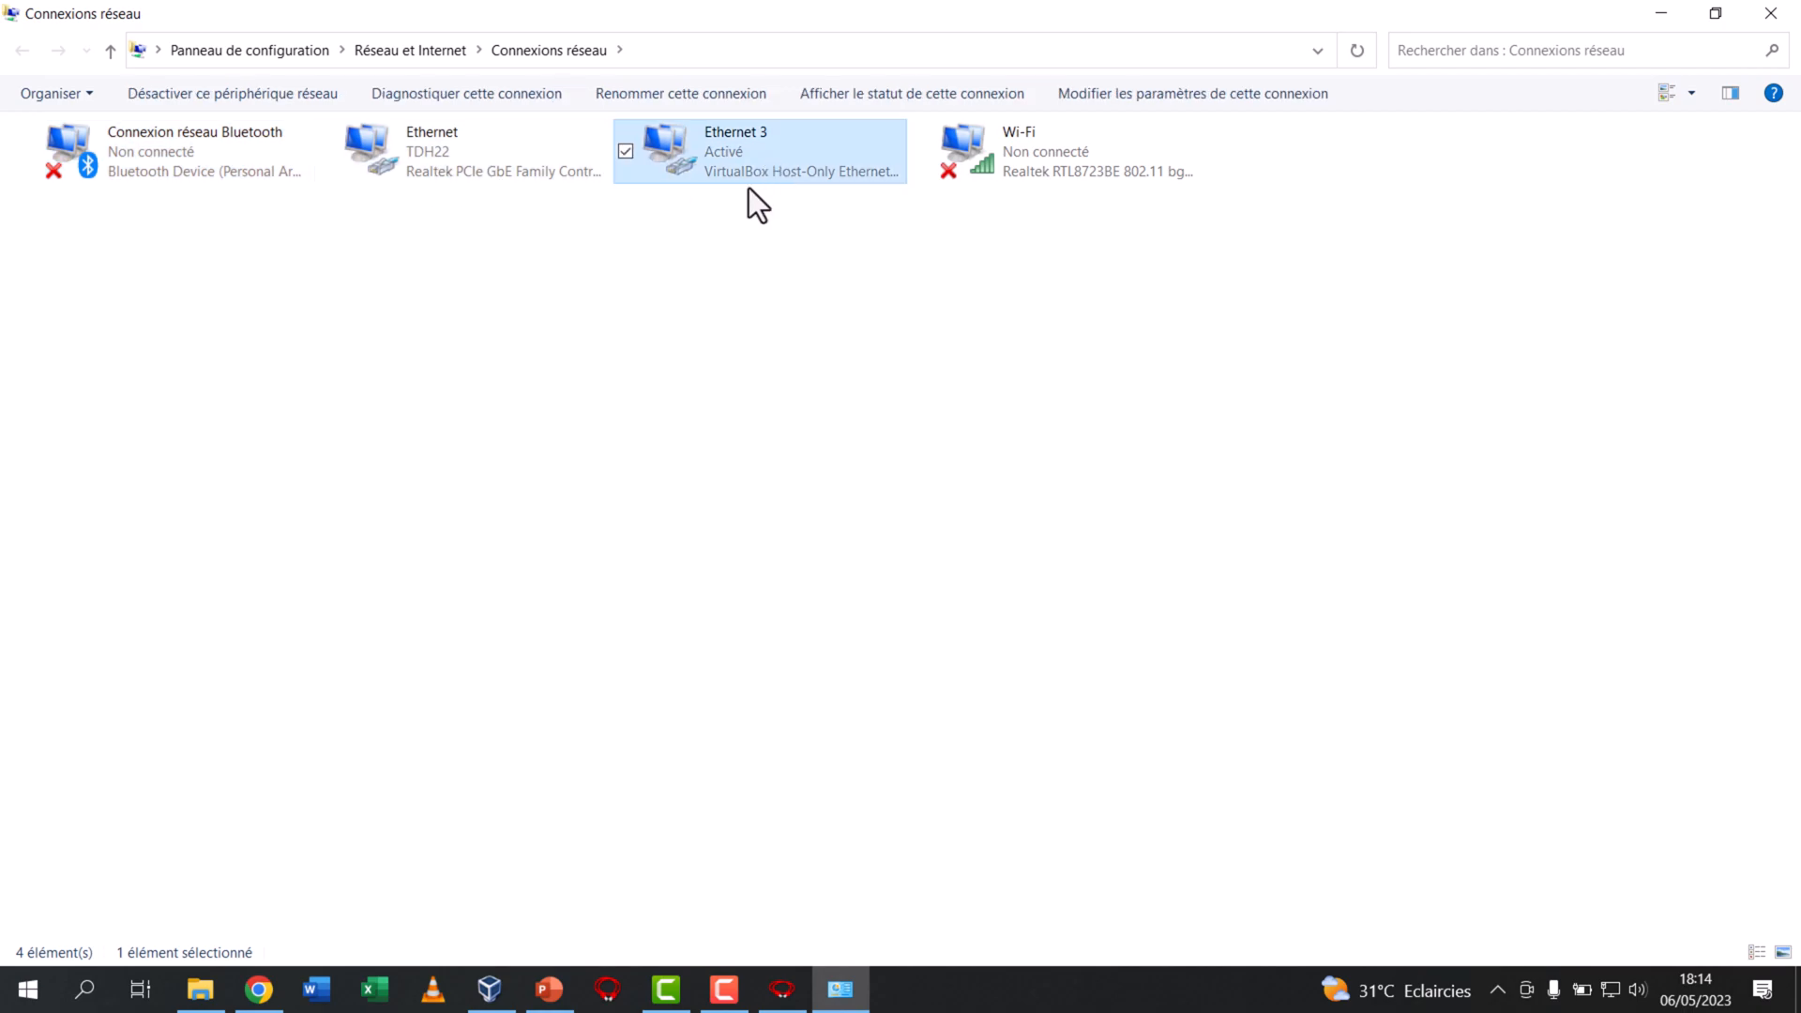
Examine which network adapter Ethernet 3 uses in its properties, close them and minimize the network connections window
right_click(753, 152)
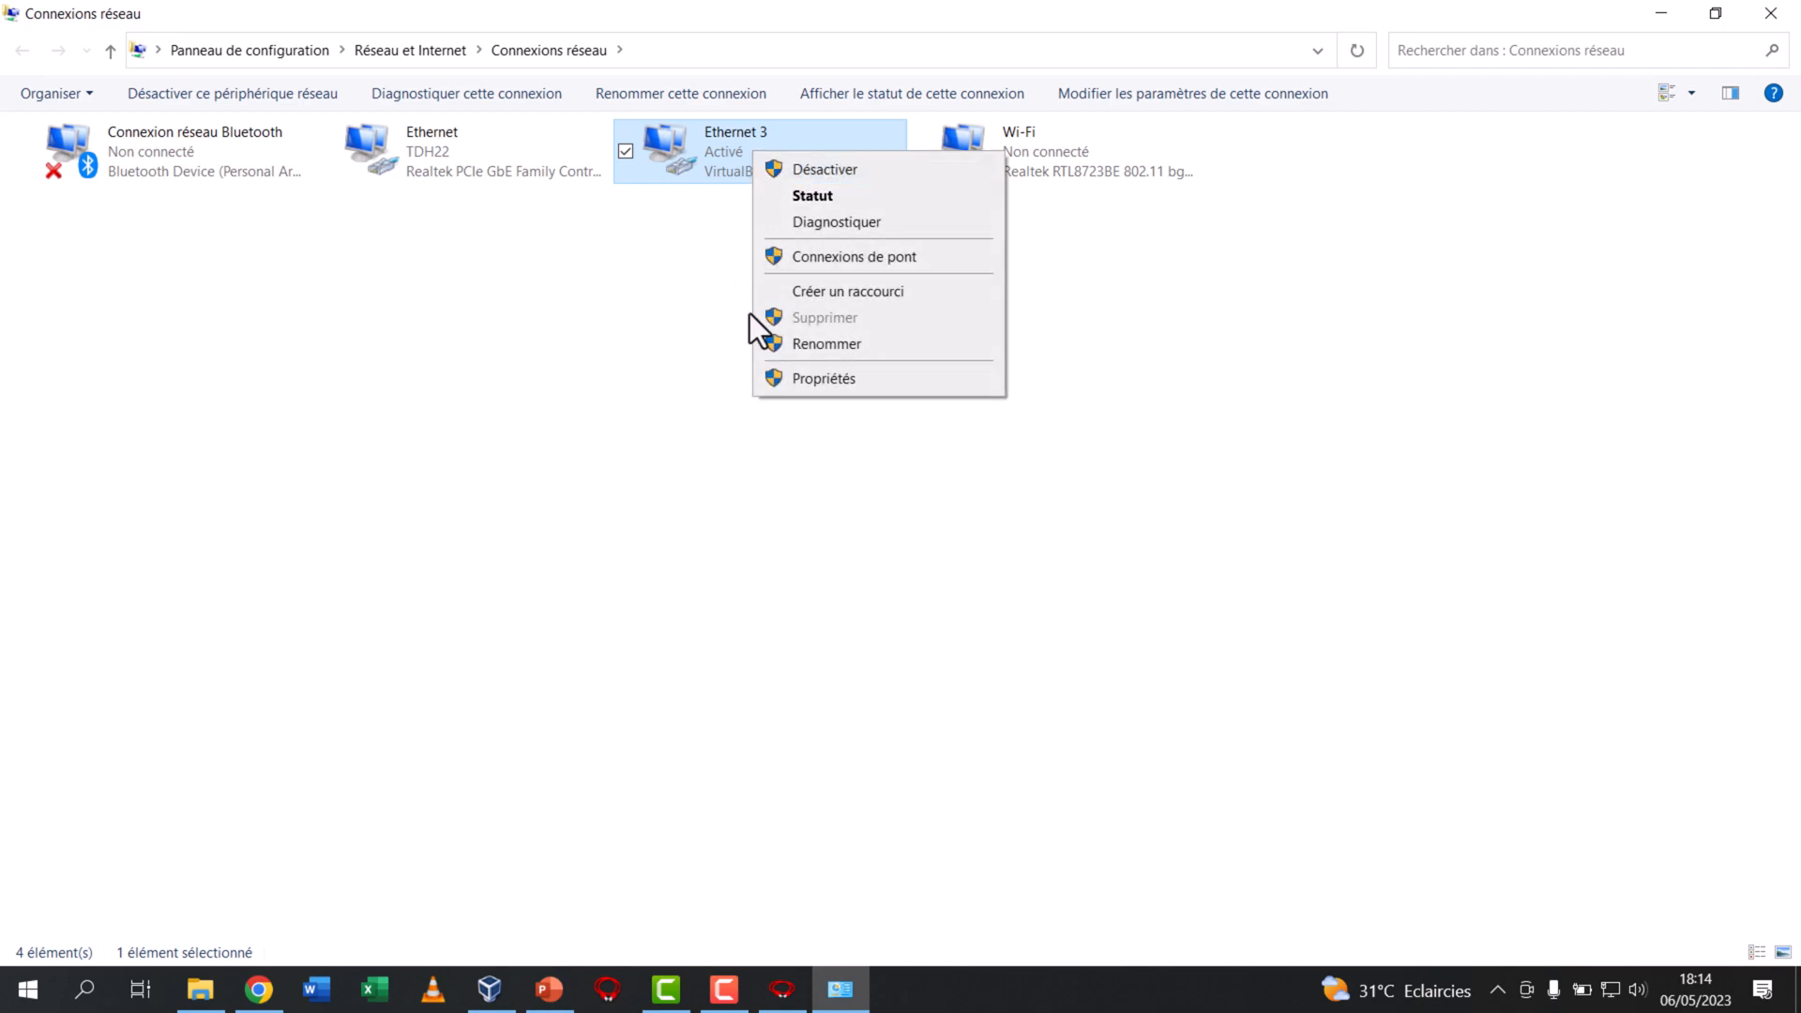
click(776, 375)
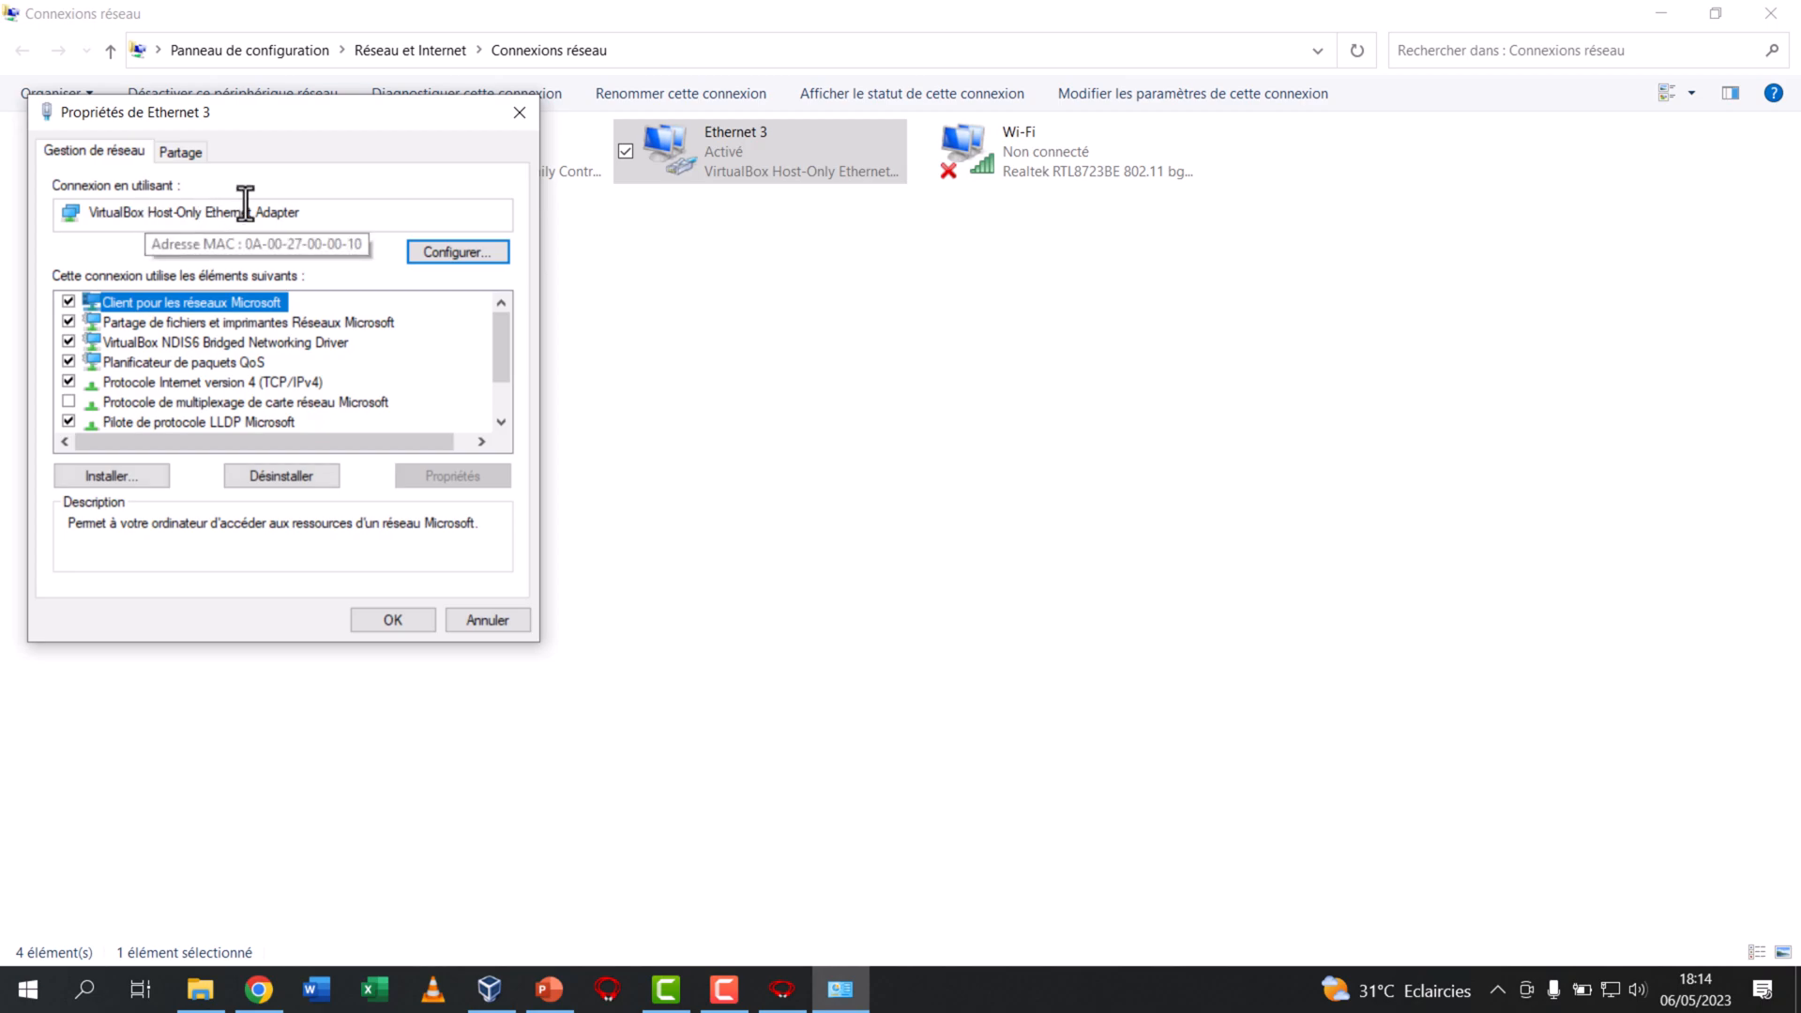
drag(301, 212, 107, 238)
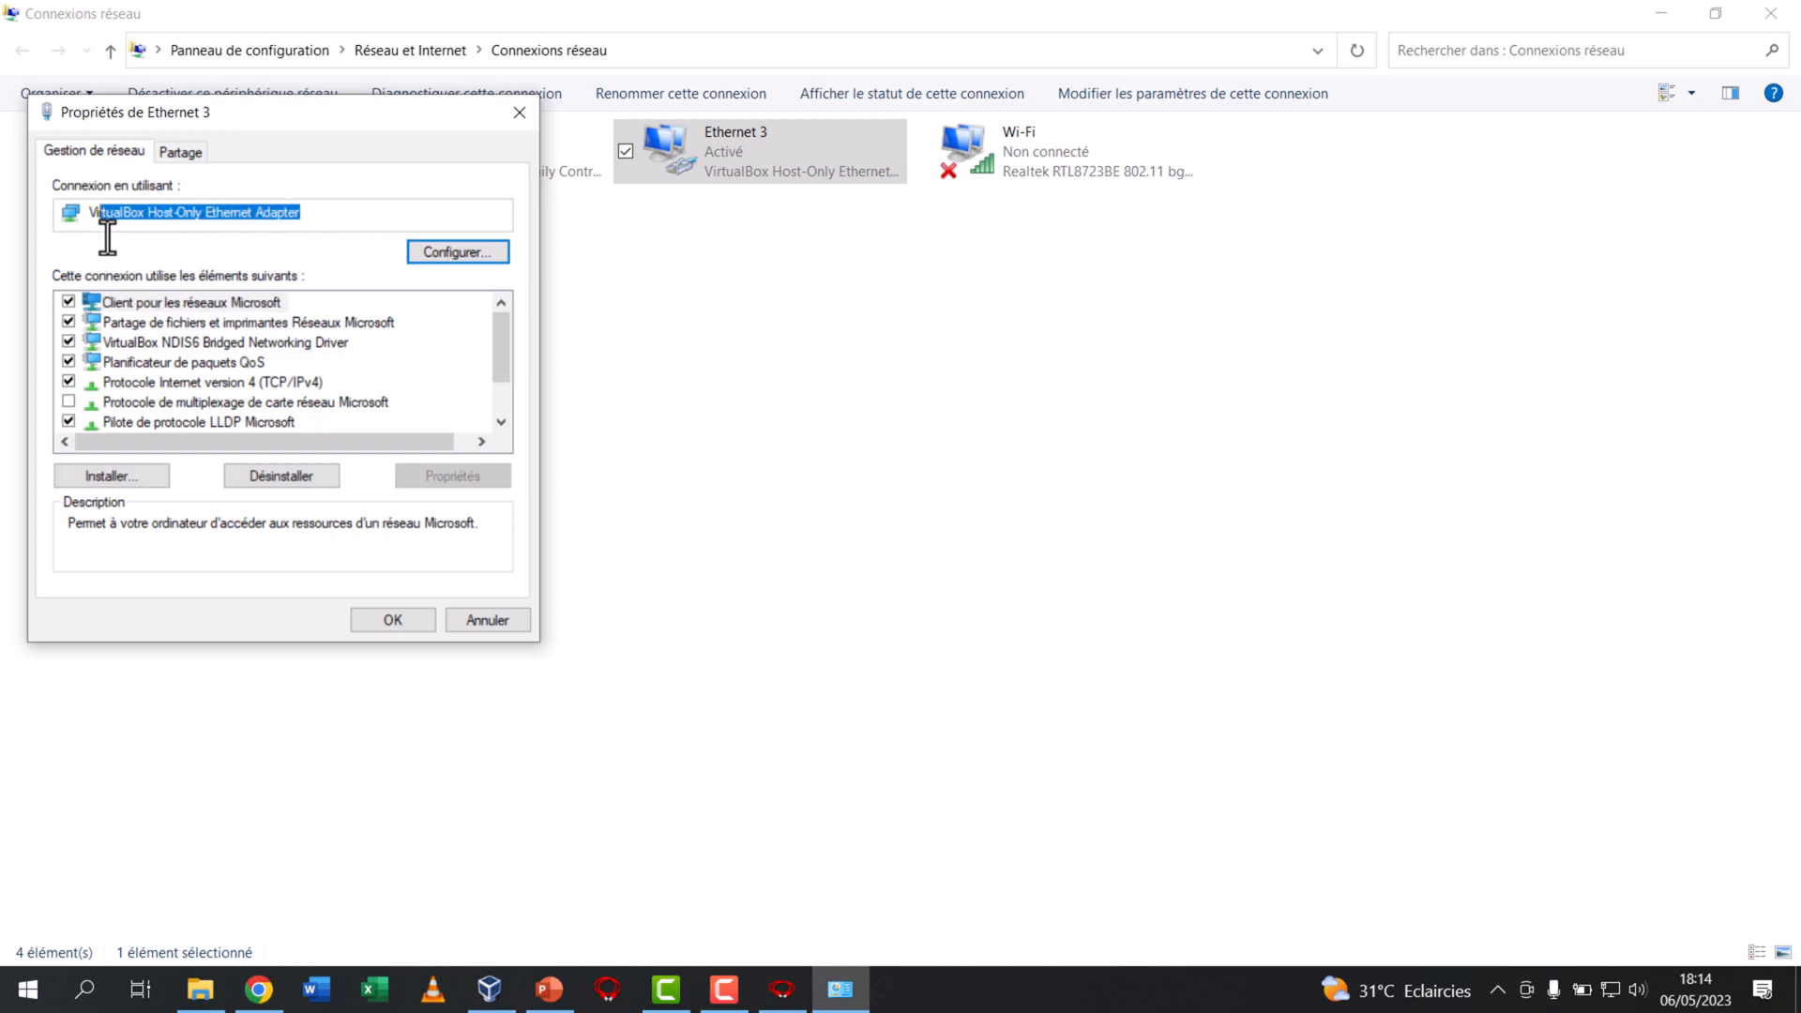
click(300, 212)
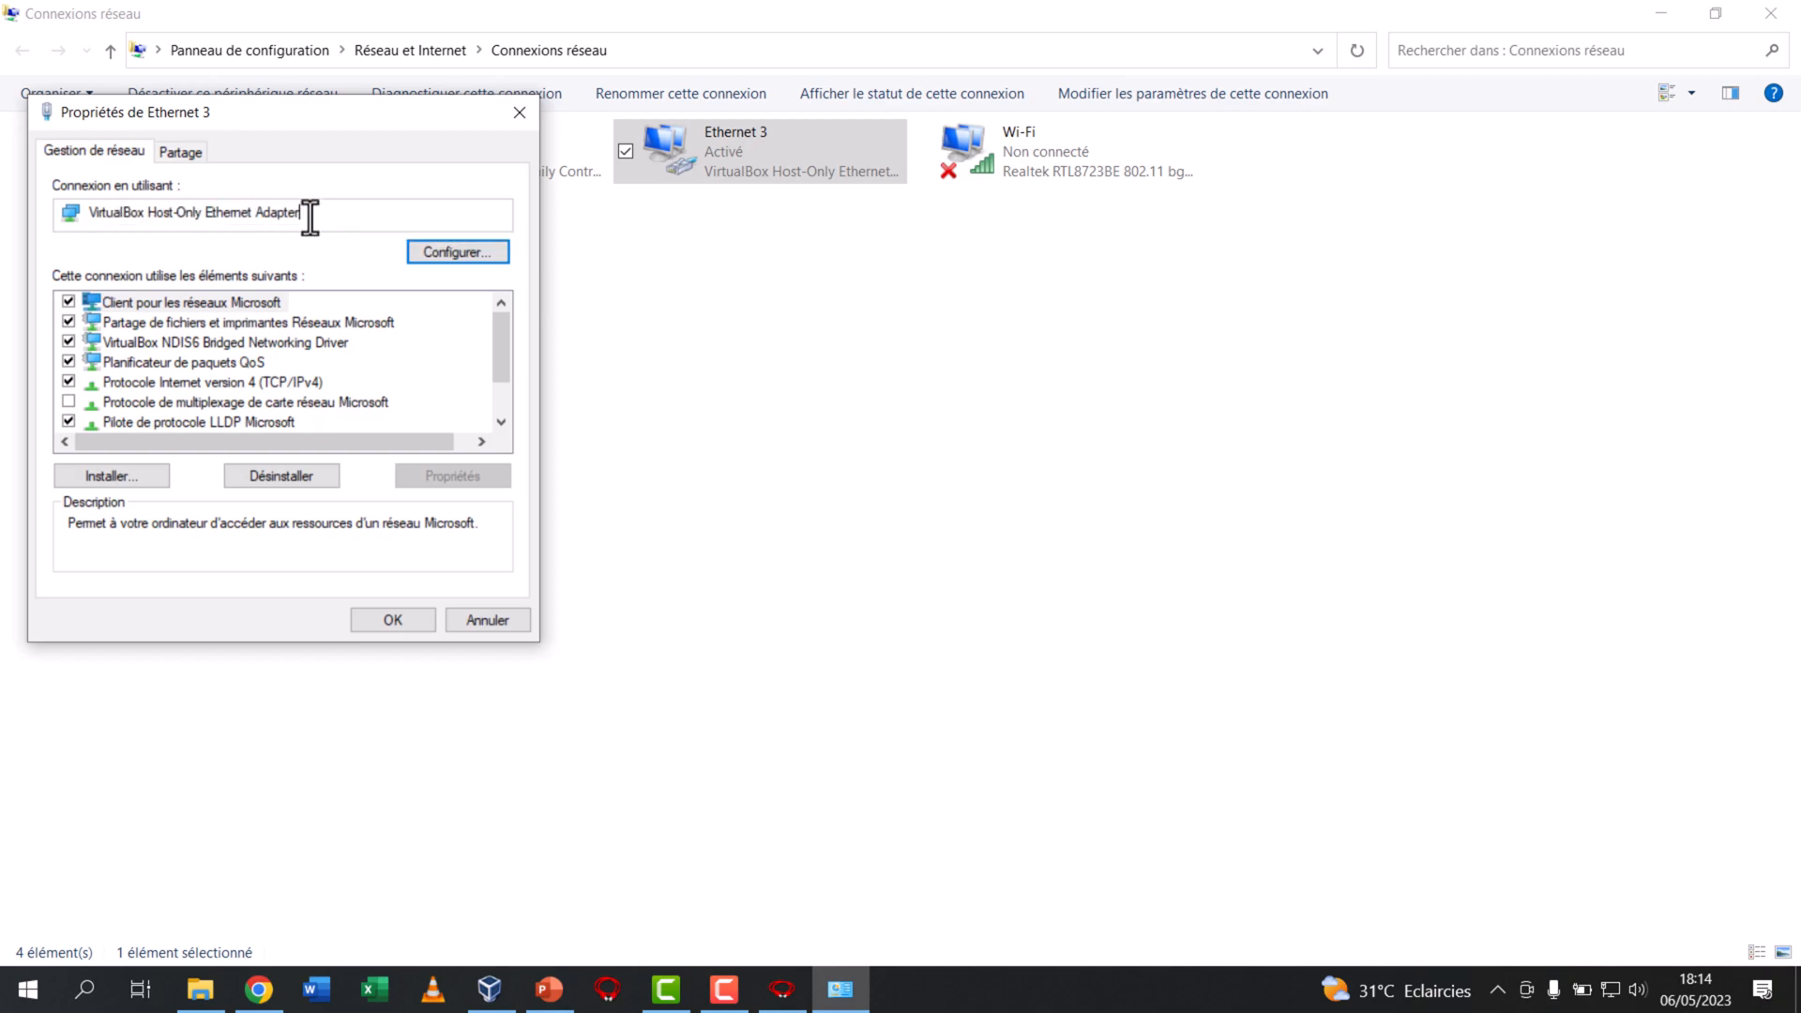
mouse_move(146, 215)
mouse_down()
mouse_move(99, 213)
mouse_move(200, 219)
mouse_move(153, 222)
mouse_up()
click(484, 620)
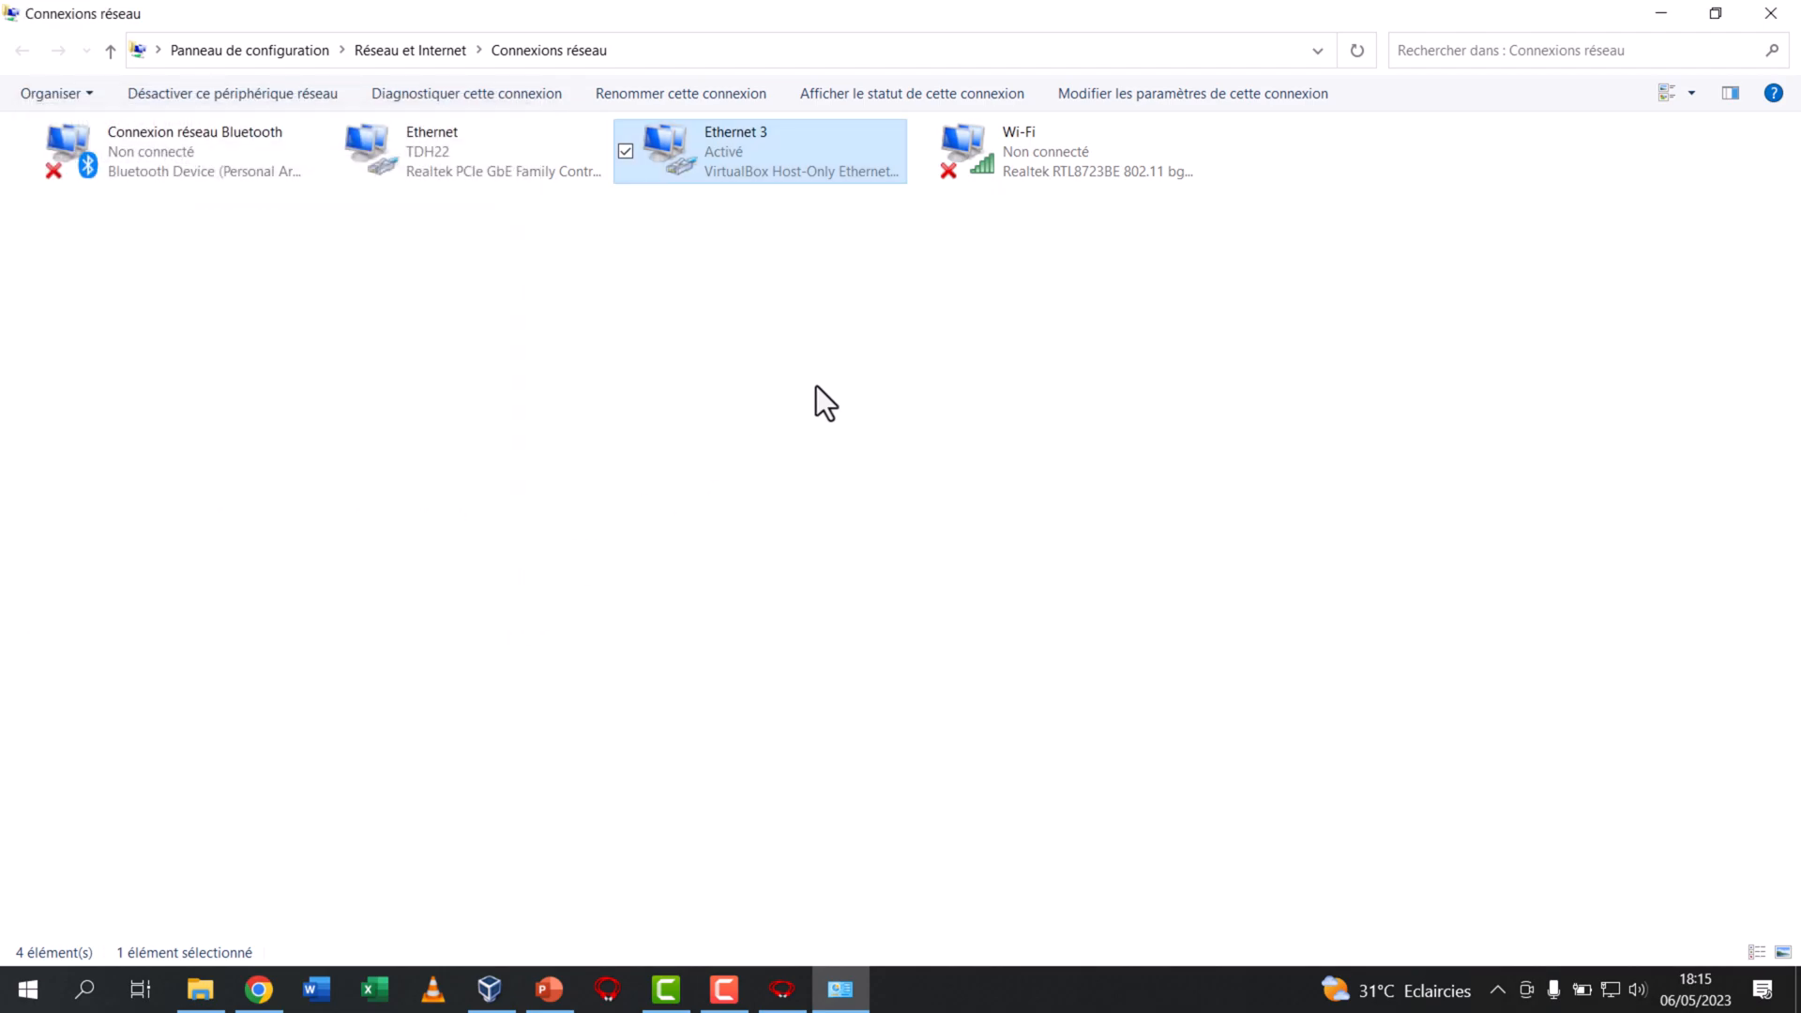
click(1645, 19)
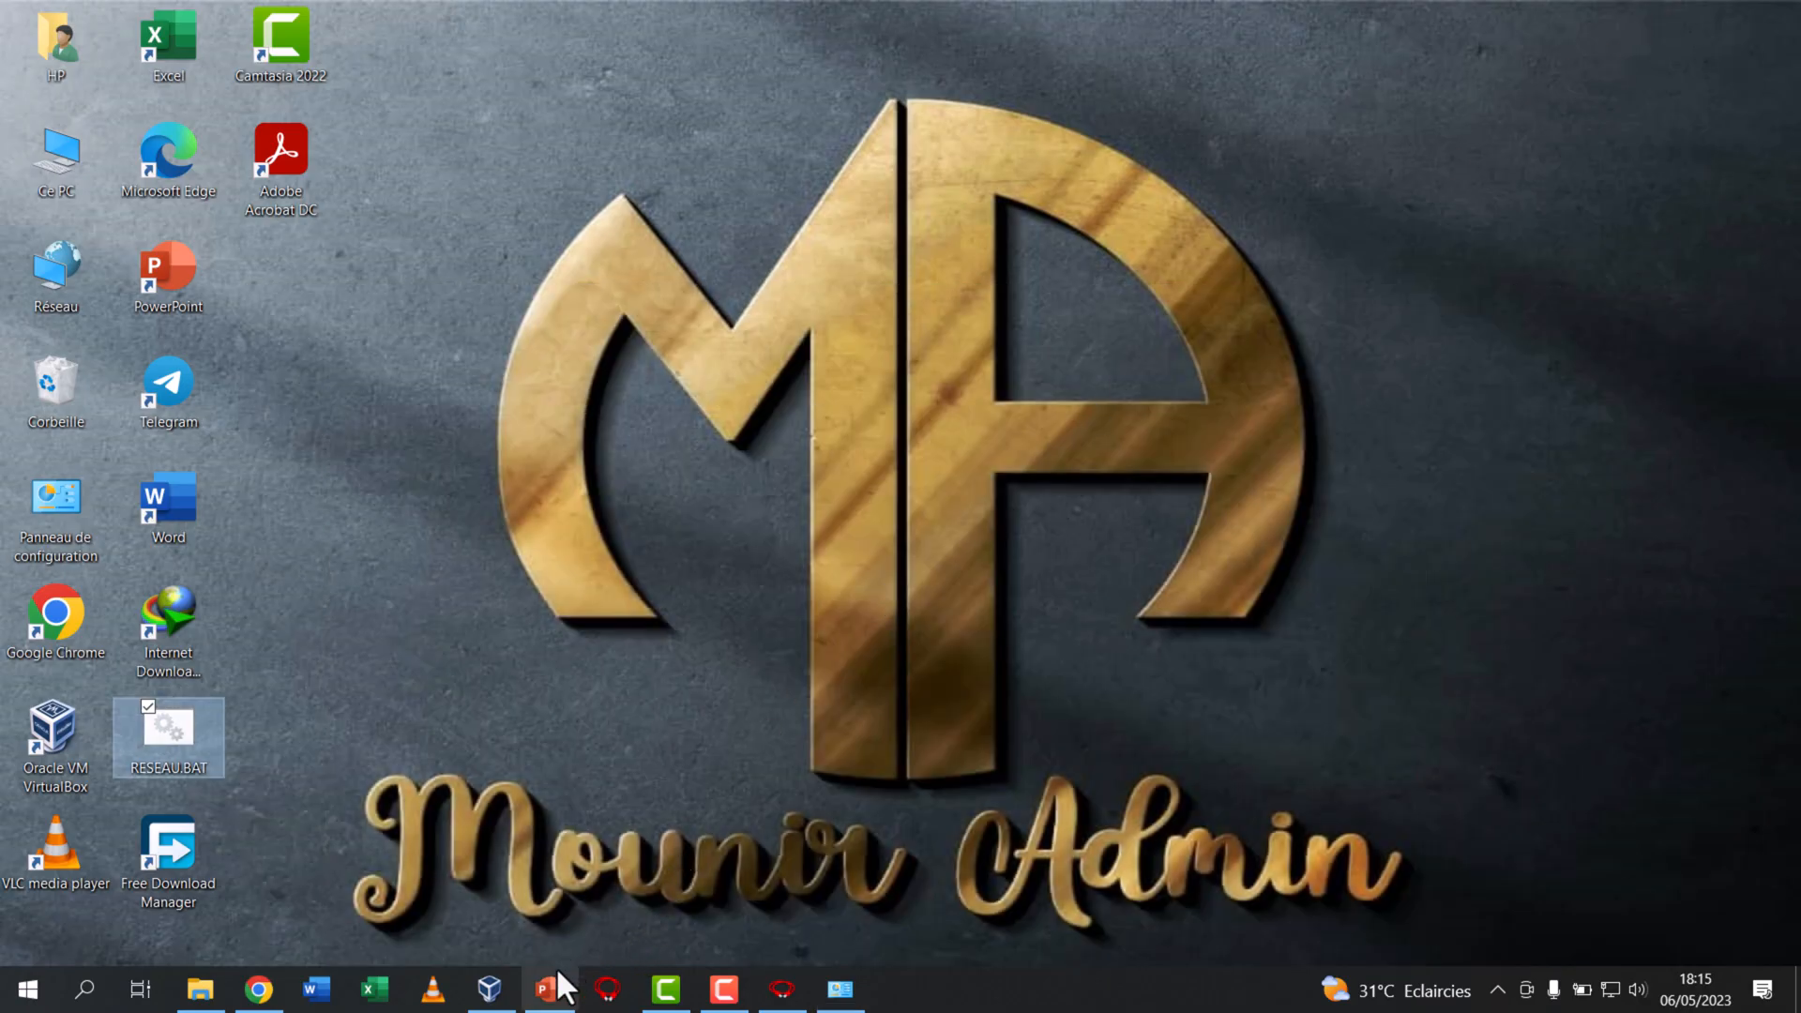
click(542, 103)
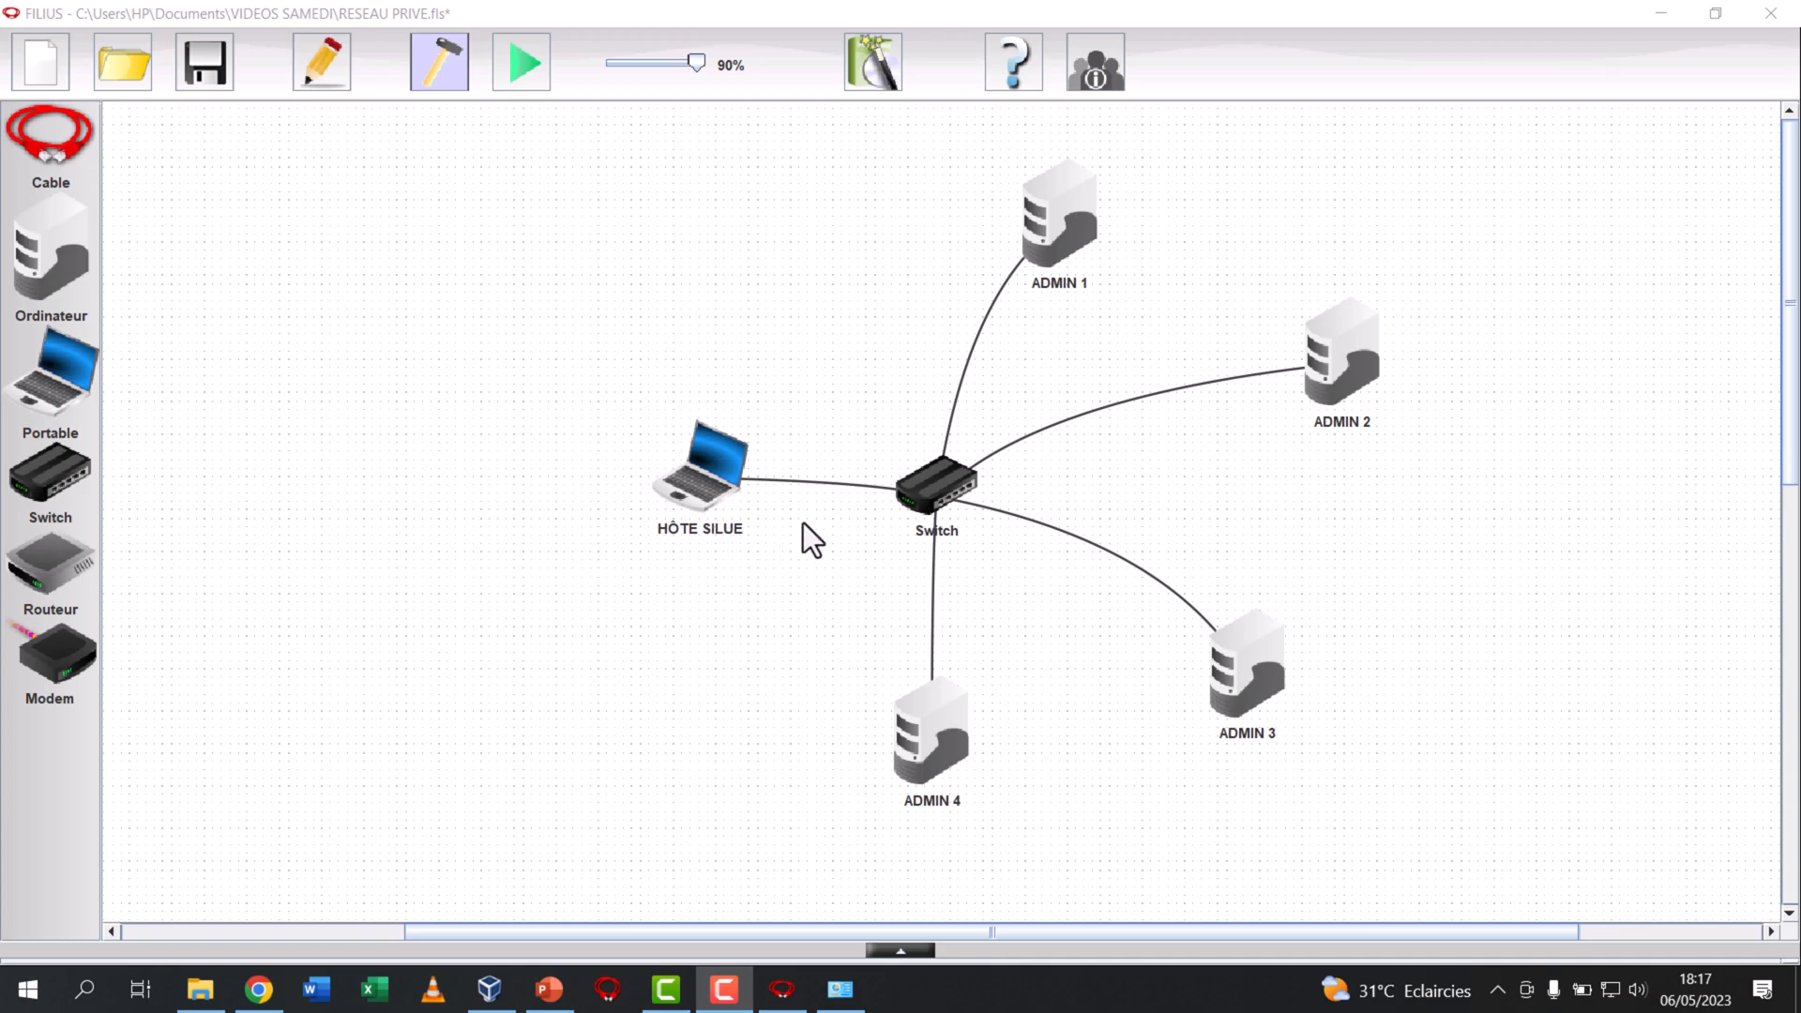
Remove all cables from the switch in FILIUS, move it up a little and add a second switch below it
right_click(920, 486)
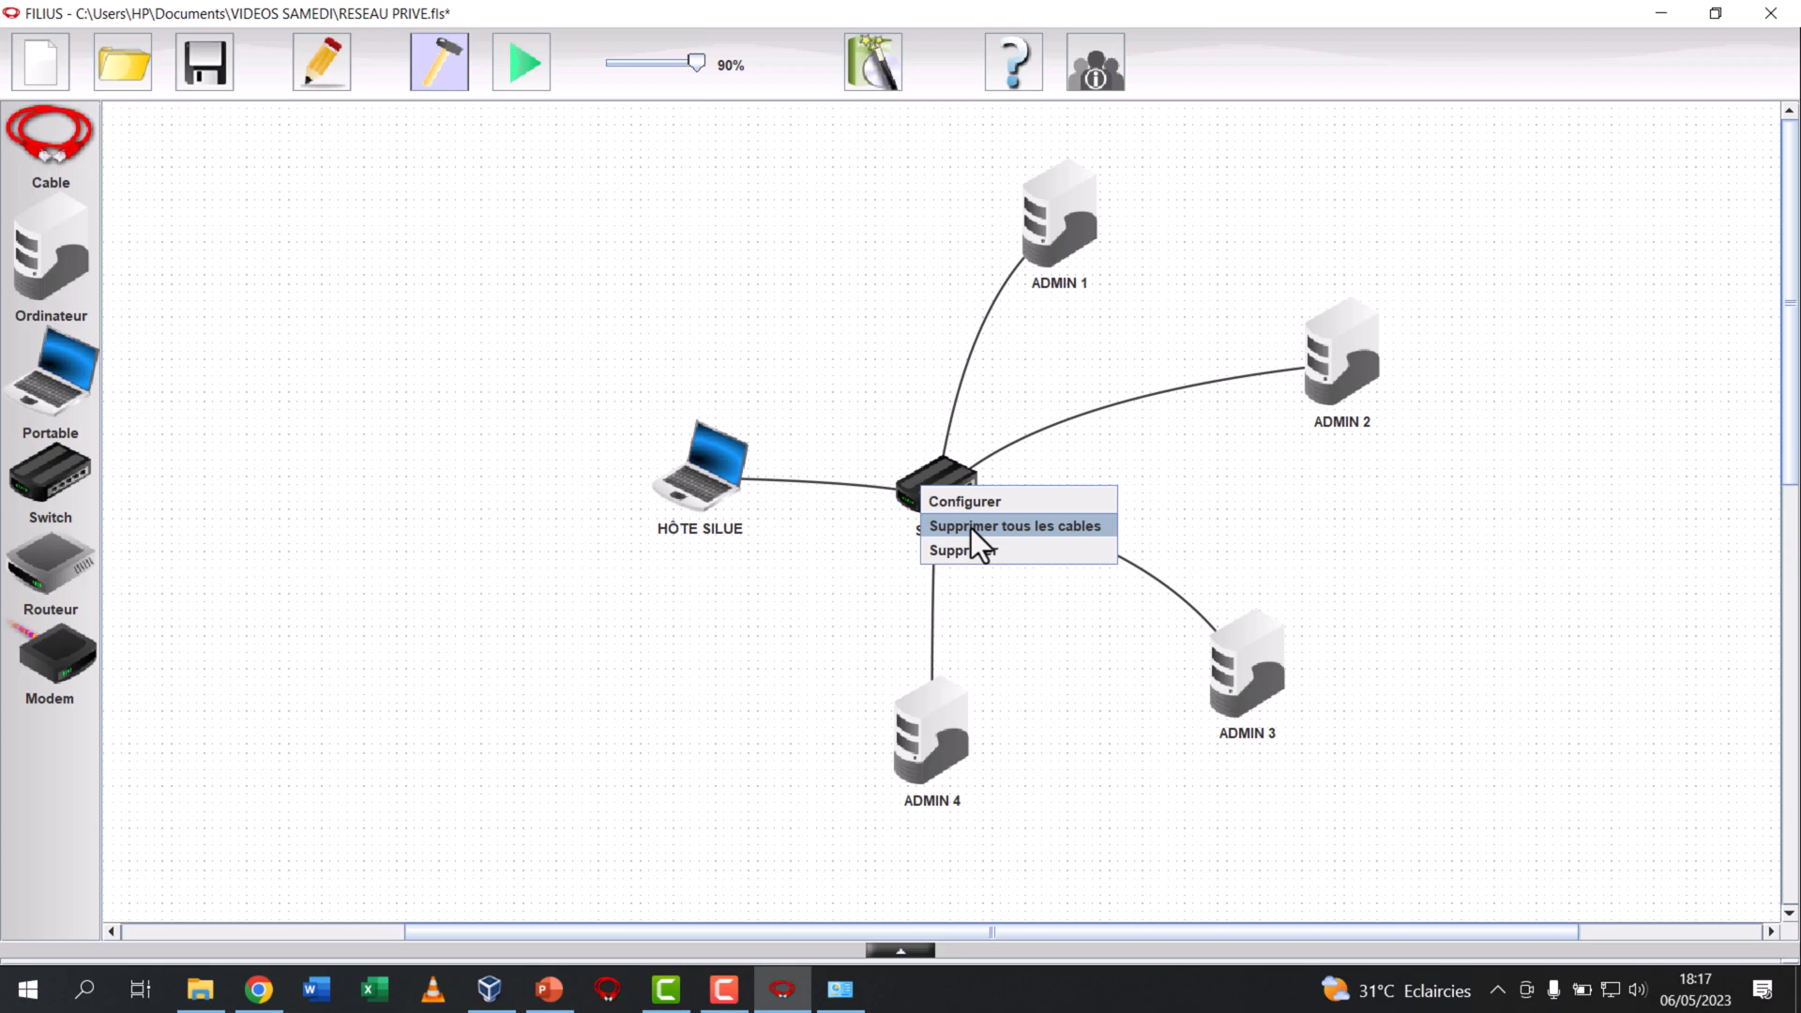
click(971, 527)
drag(942, 512, 944, 435)
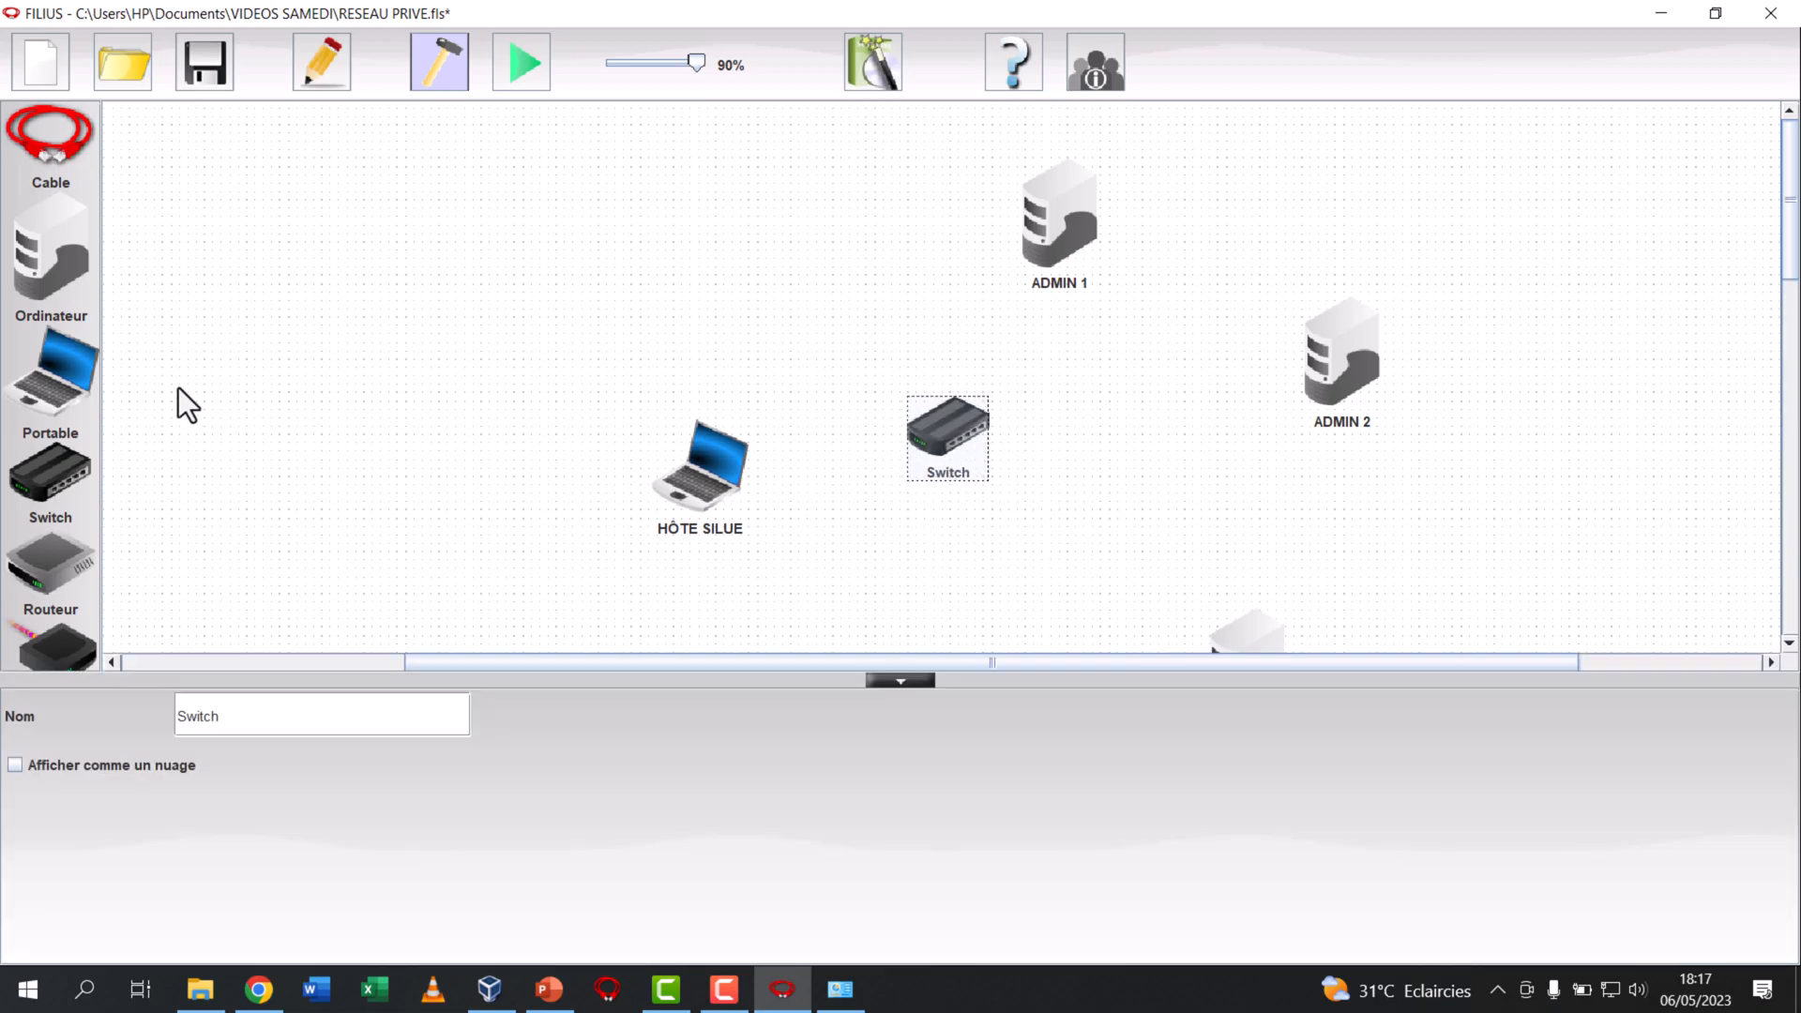
drag(49, 465, 959, 549)
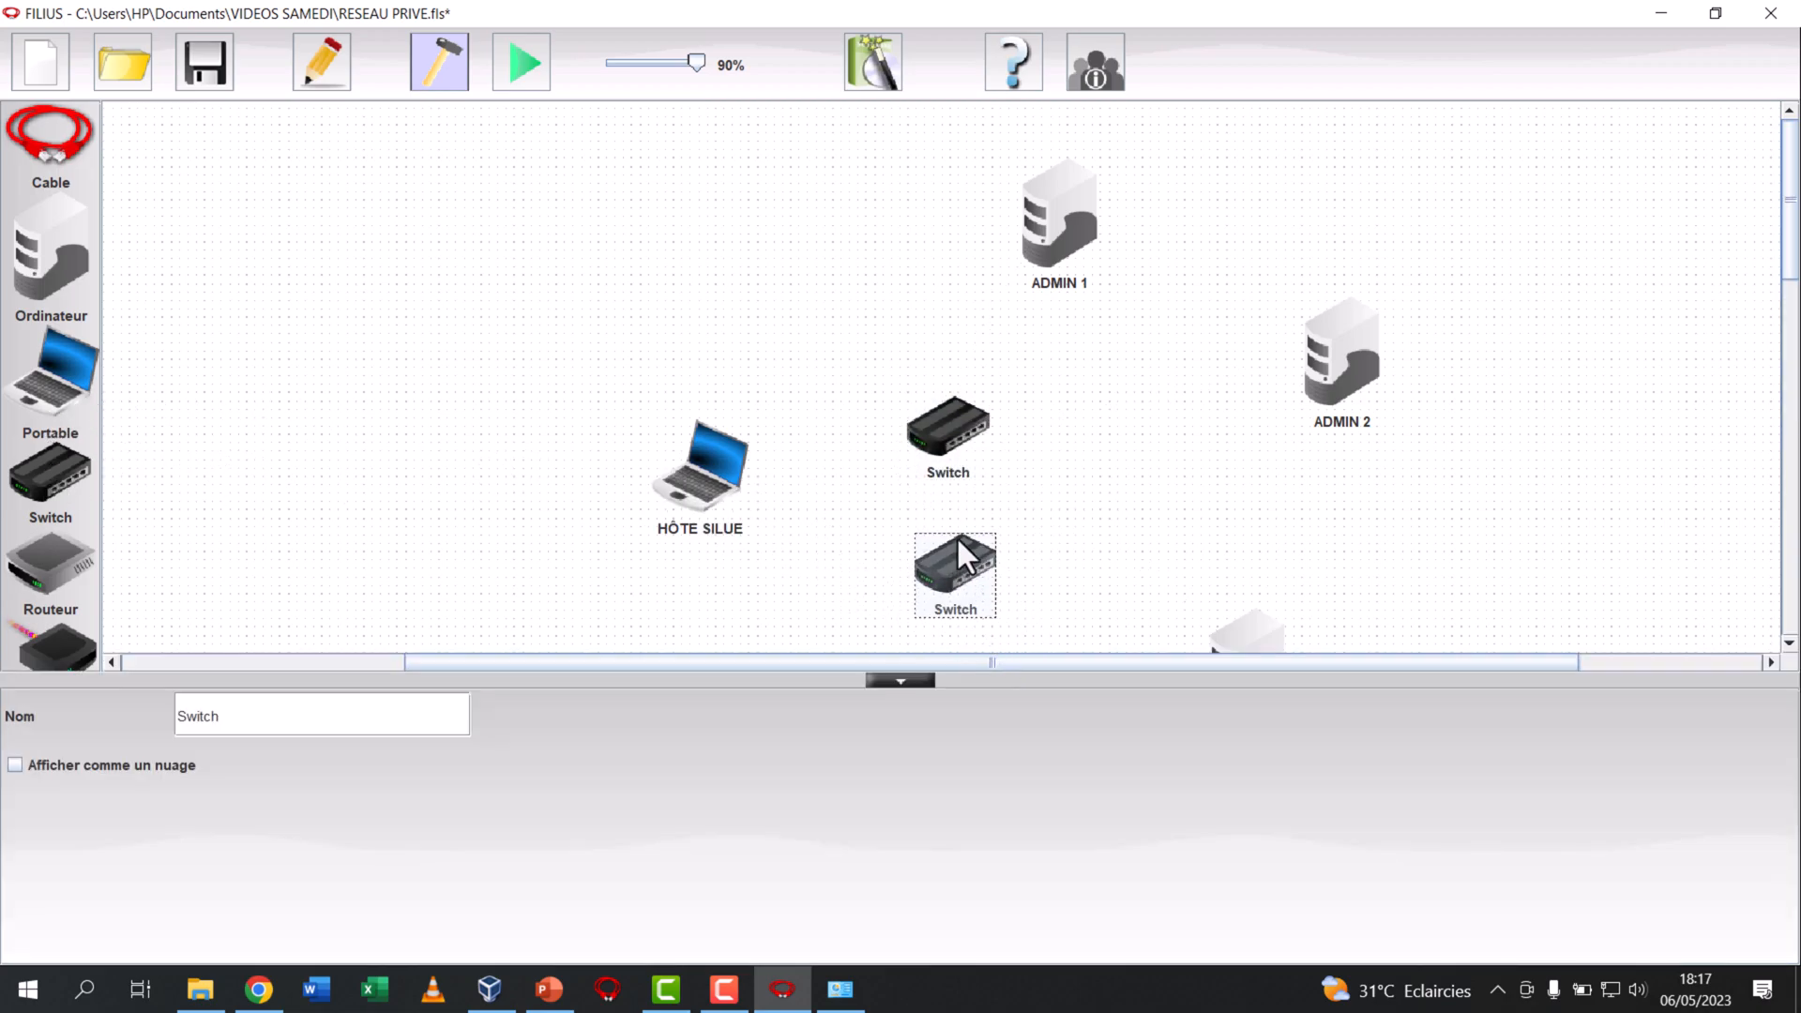
click(1037, 464)
Cable the host laptop, ADMIN 1 and ADMIN 2 to the upper switch
click(51, 141)
click(718, 481)
click(952, 427)
click(947, 431)
click(1061, 231)
click(944, 433)
click(1342, 361)
Cable ADMIN 3 and ADMIN 4 to the lower switch
click(972, 593)
click(1228, 684)
click(945, 690)
click(961, 568)
Try to cable the host laptop to the lower switch, and connect the two switches with a cable
click(667, 486)
click(897, 519)
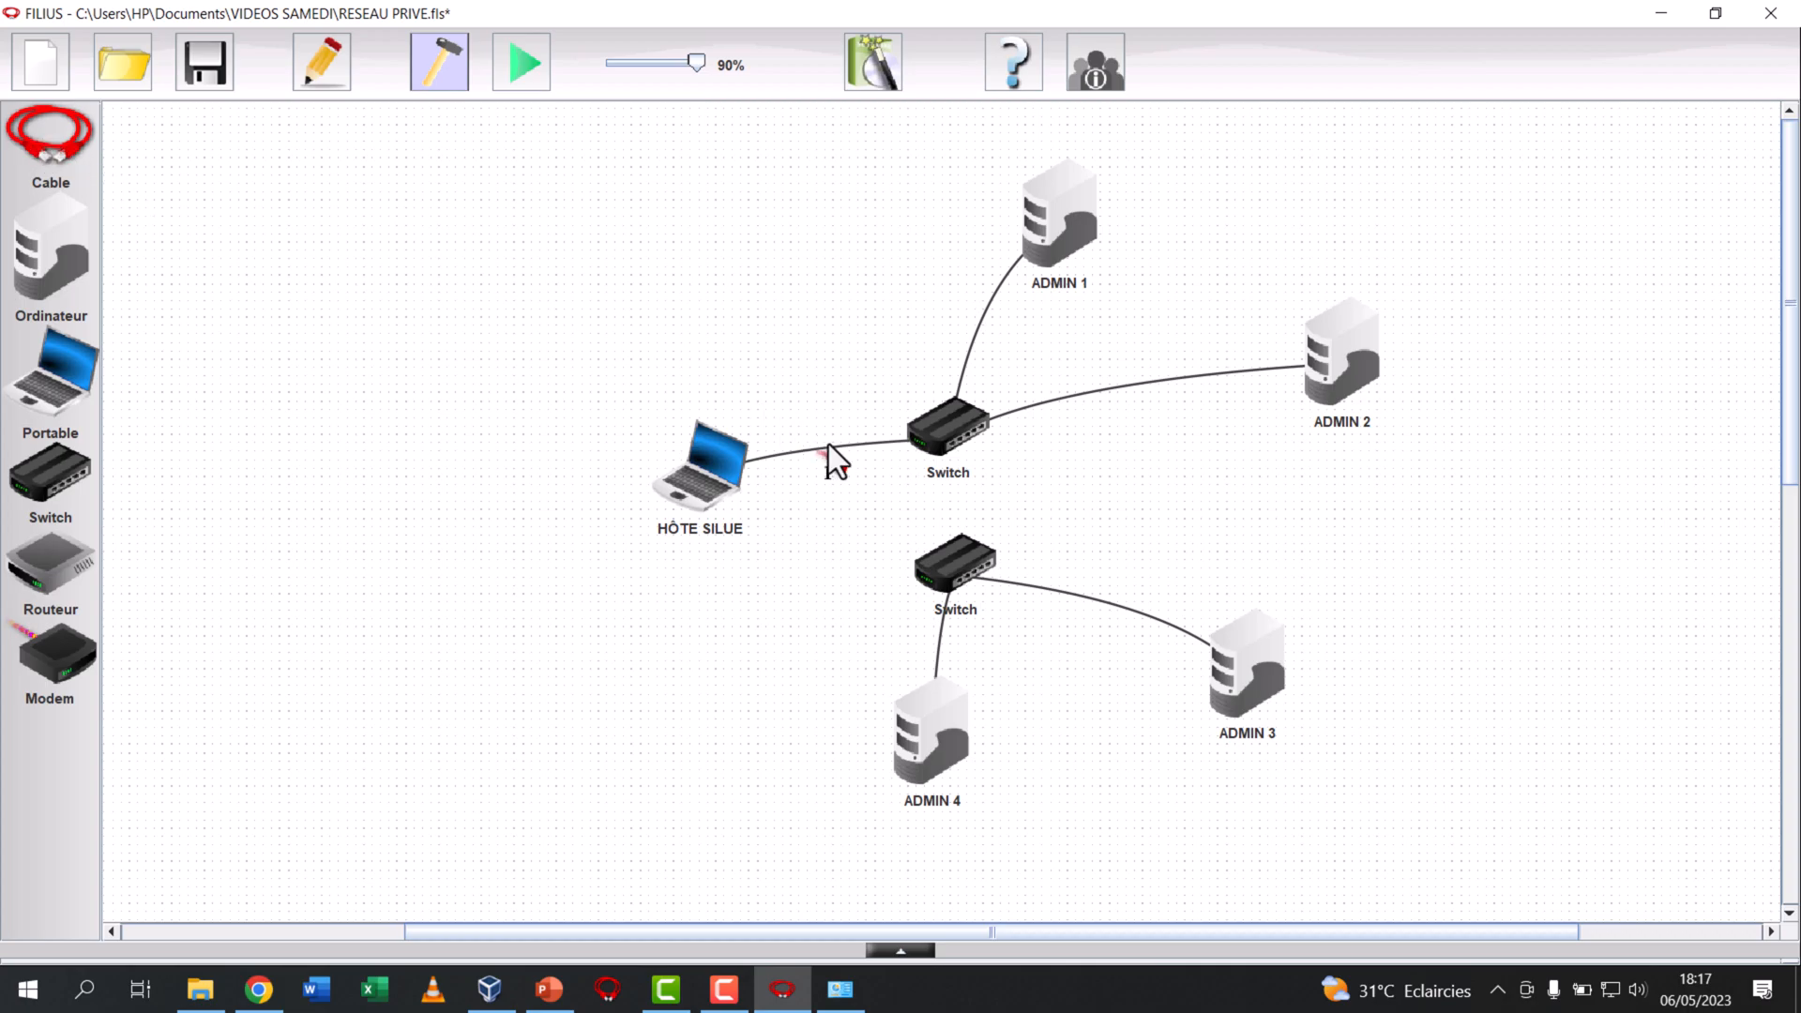
click(938, 426)
click(959, 568)
click(52, 163)
Delete the upper switch together with its cables and place a new switch in the same area above the remaining one
click(454, 67)
drag(708, 931, 1134, 931)
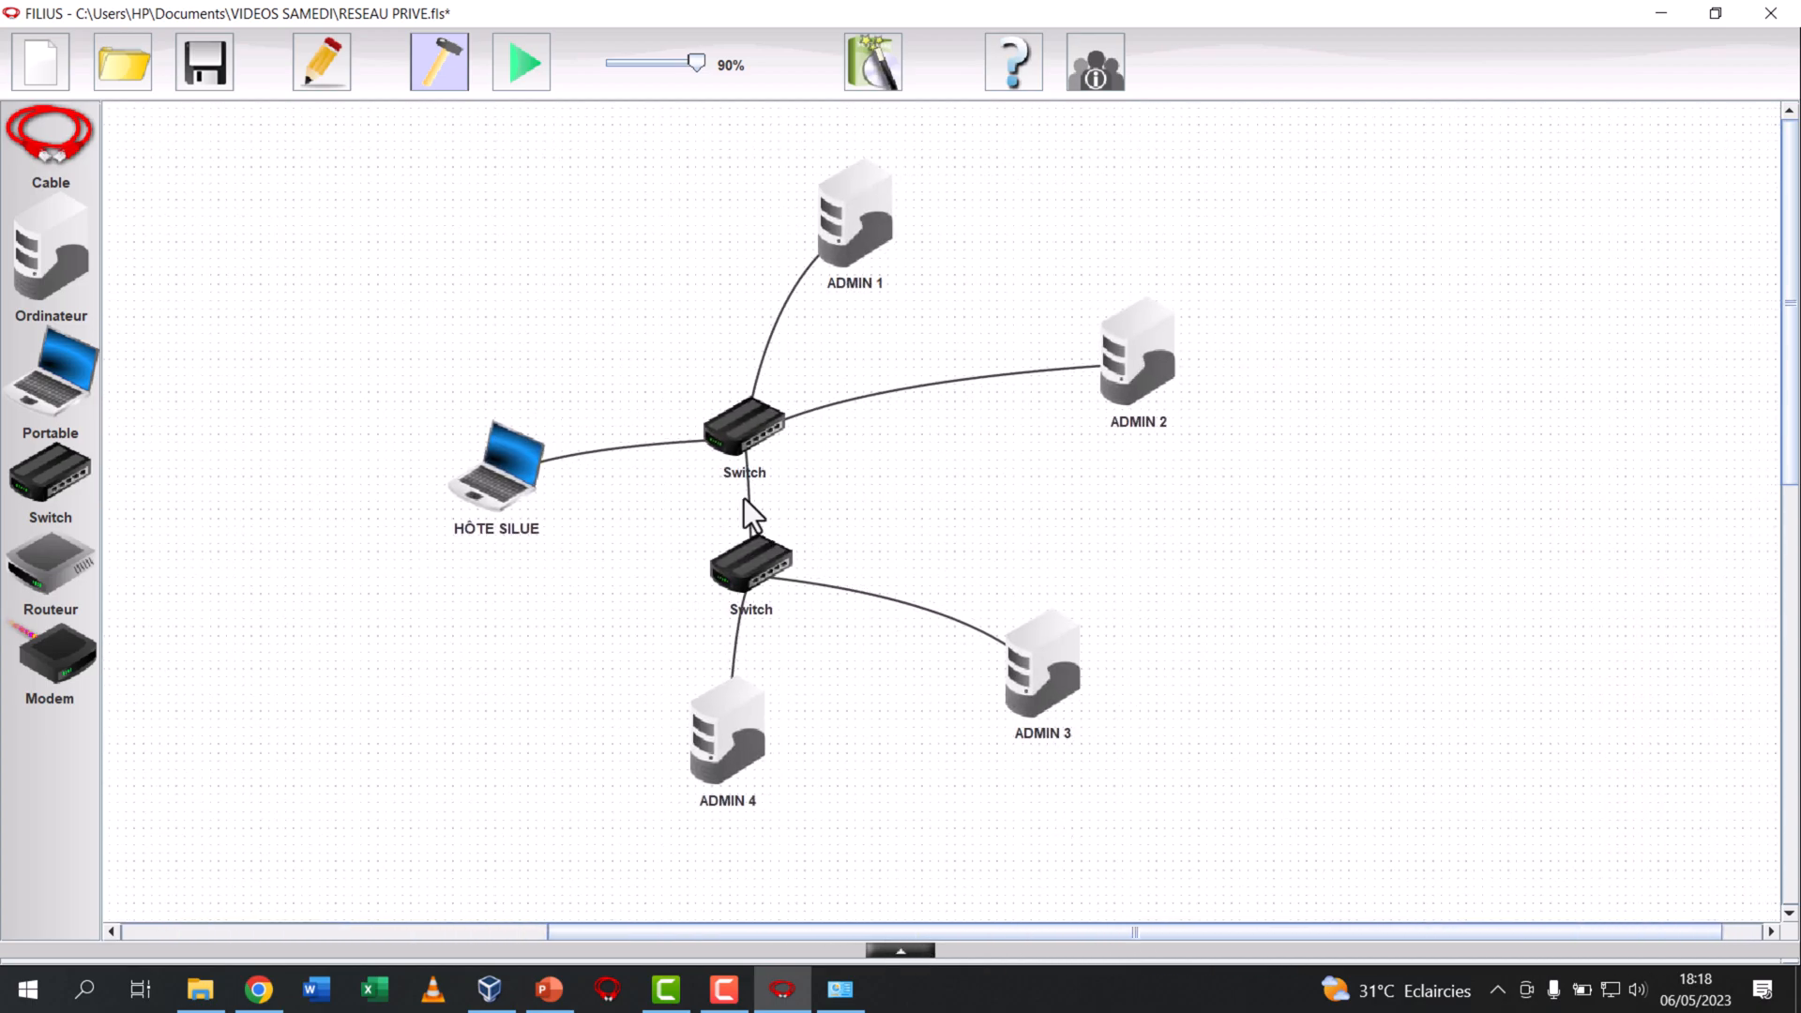
right_click(747, 462)
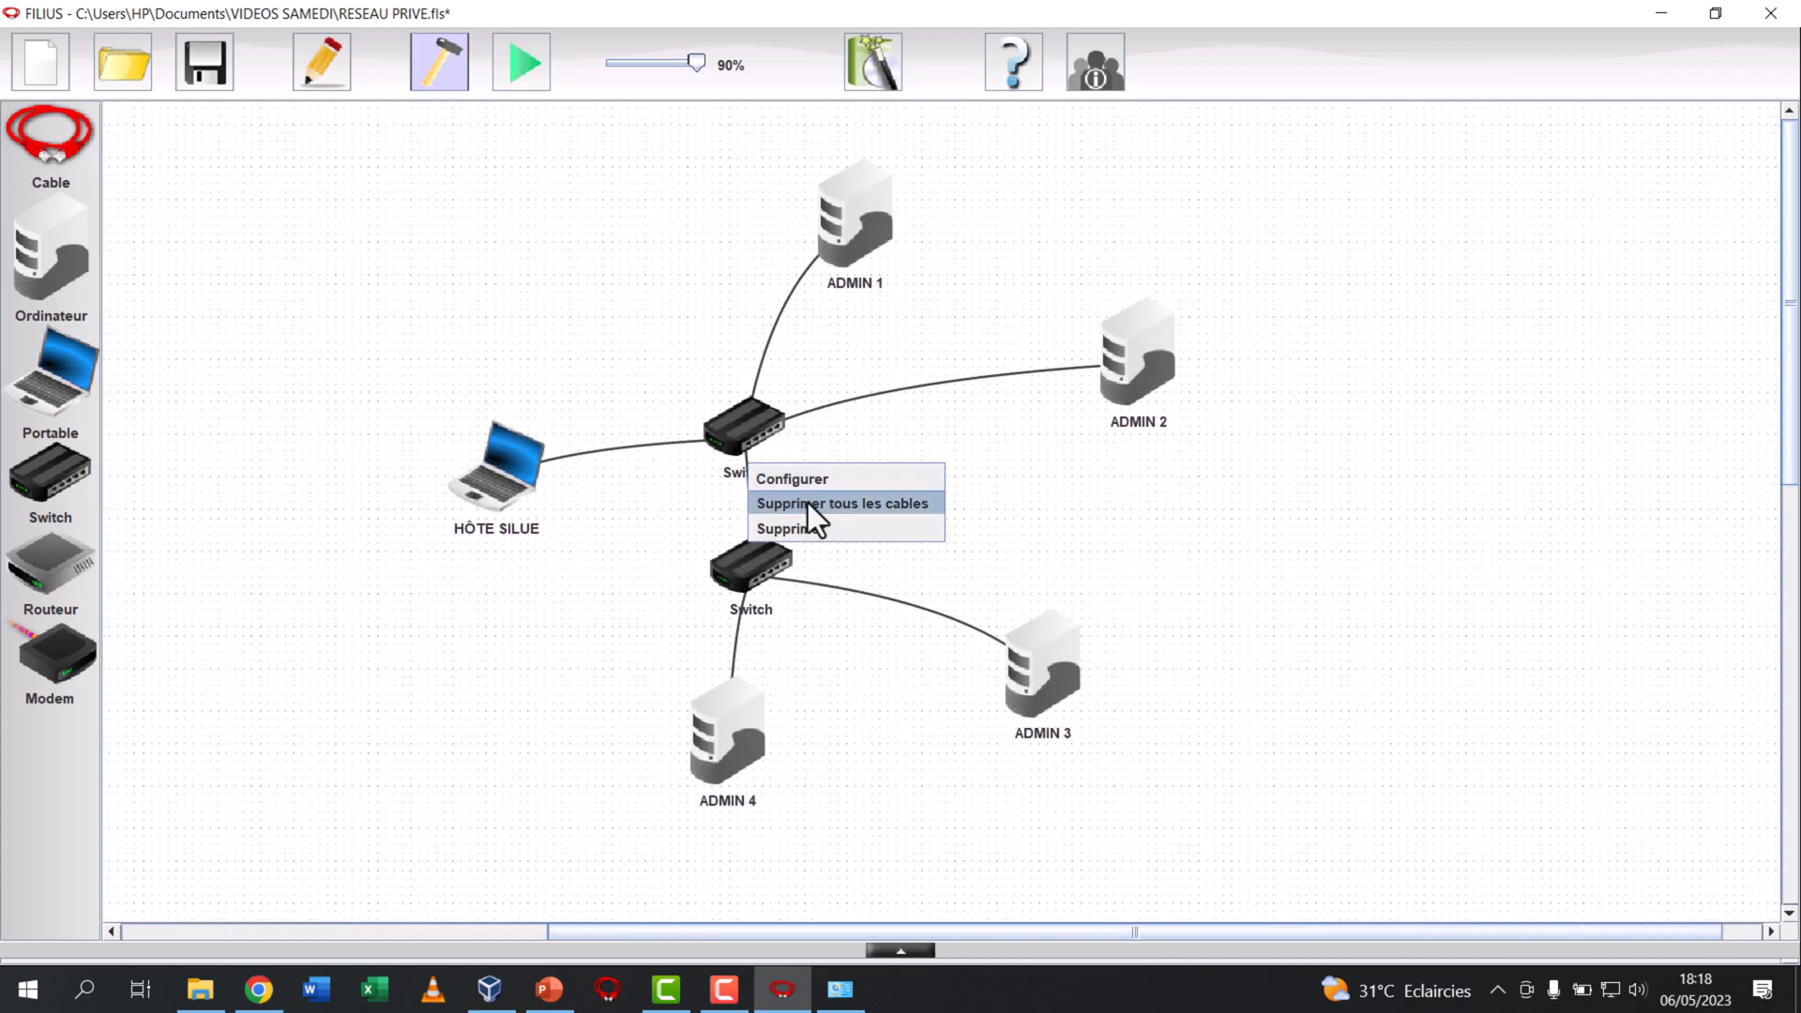
click(812, 528)
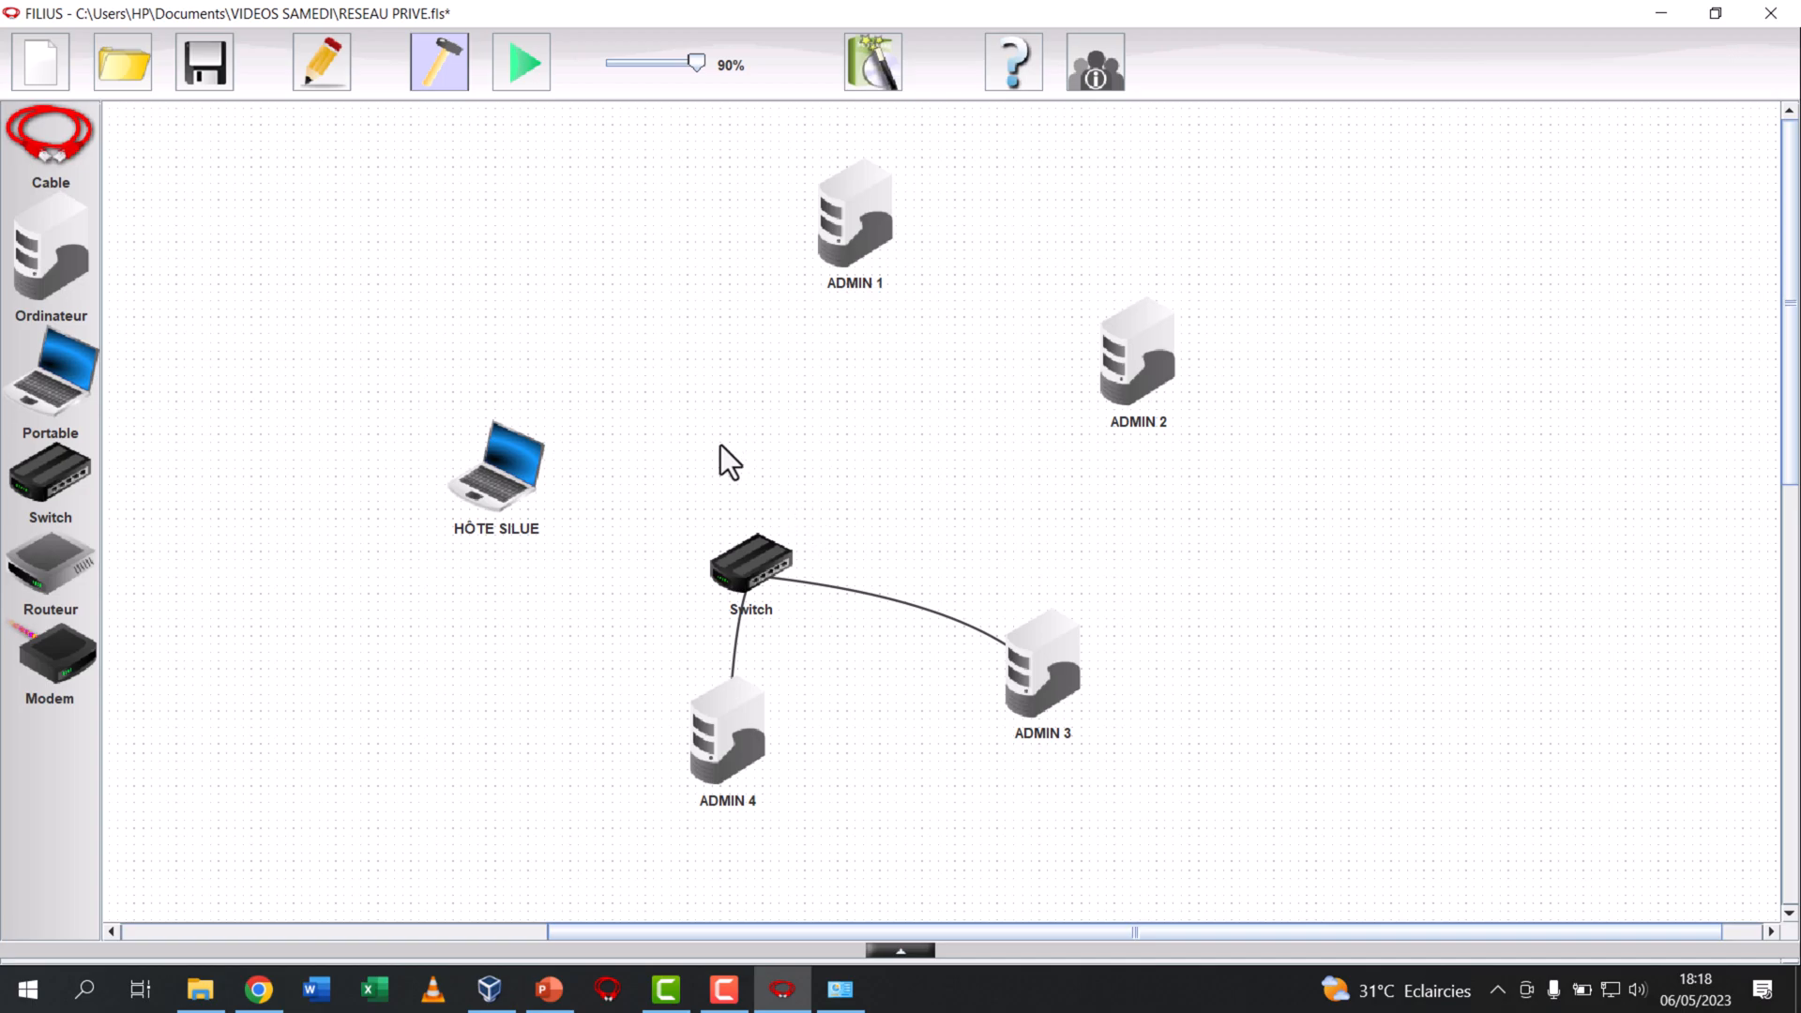
drag(42, 483, 762, 403)
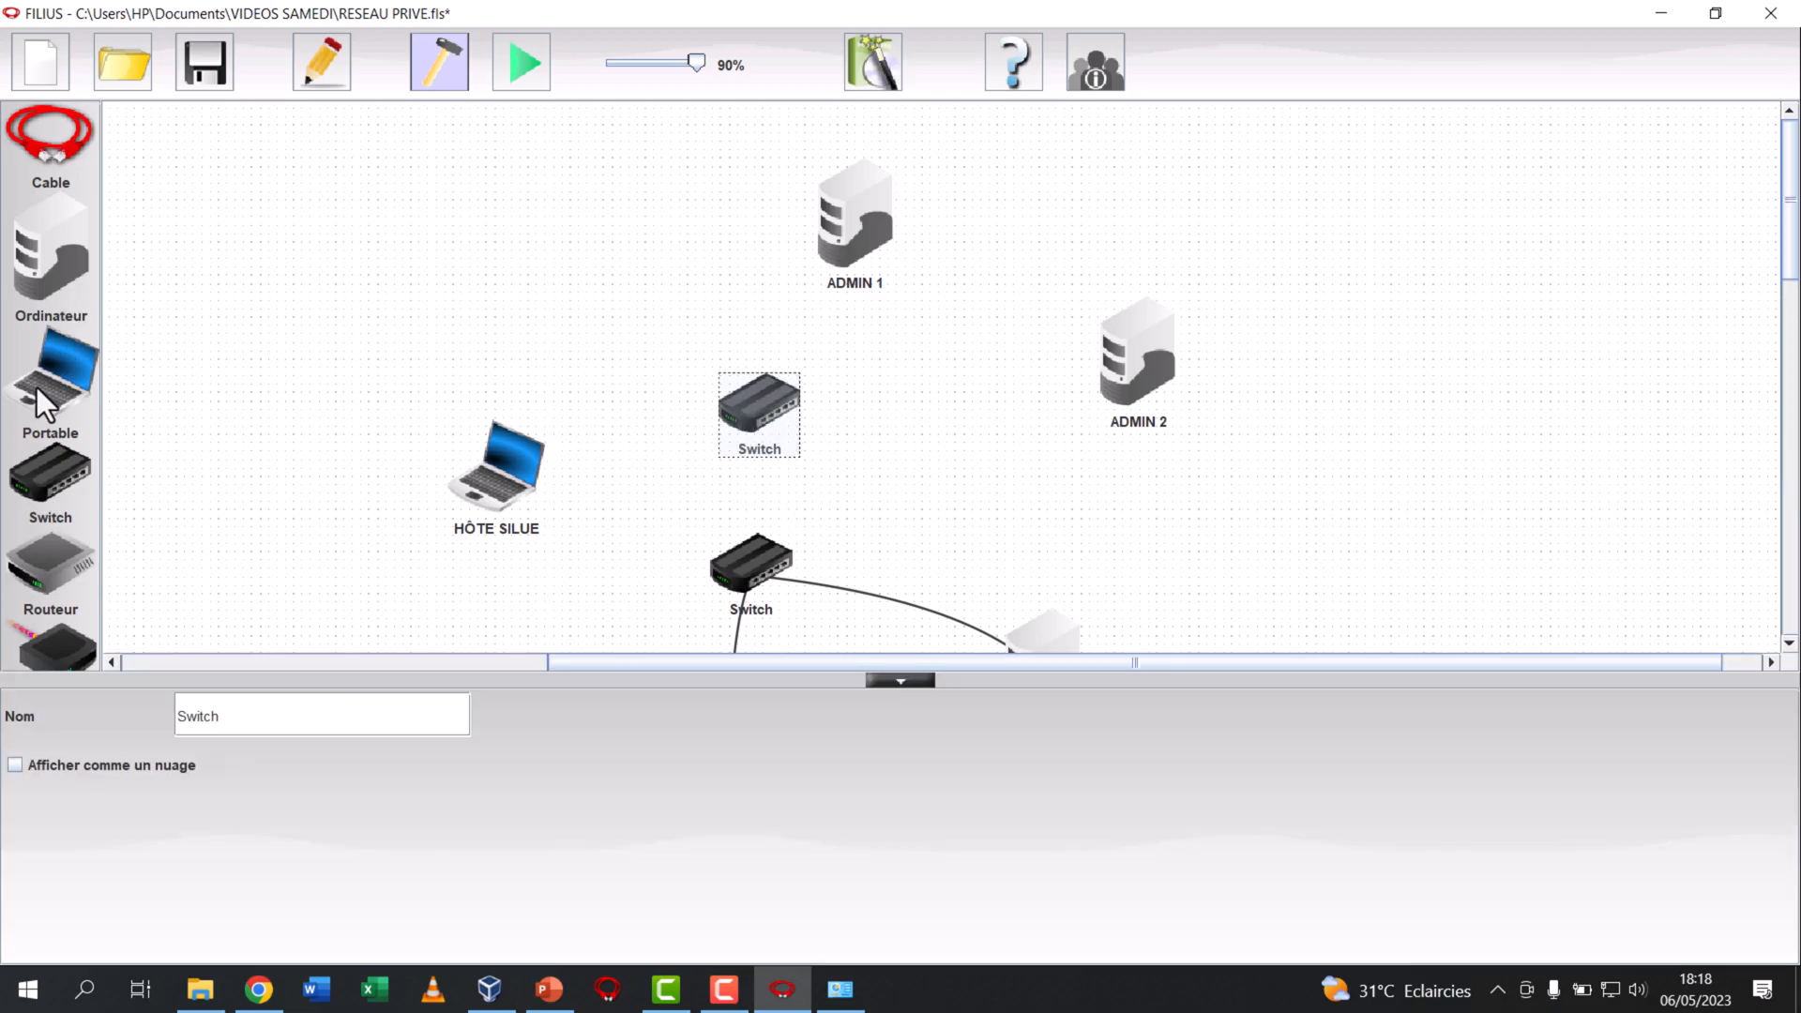
Cable the host laptop, ADMIN 1 and ADMIN 2 to the new upper switch
click(459, 477)
click(762, 404)
click(808, 245)
click(756, 368)
click(756, 368)
click(1162, 375)
click(1156, 374)
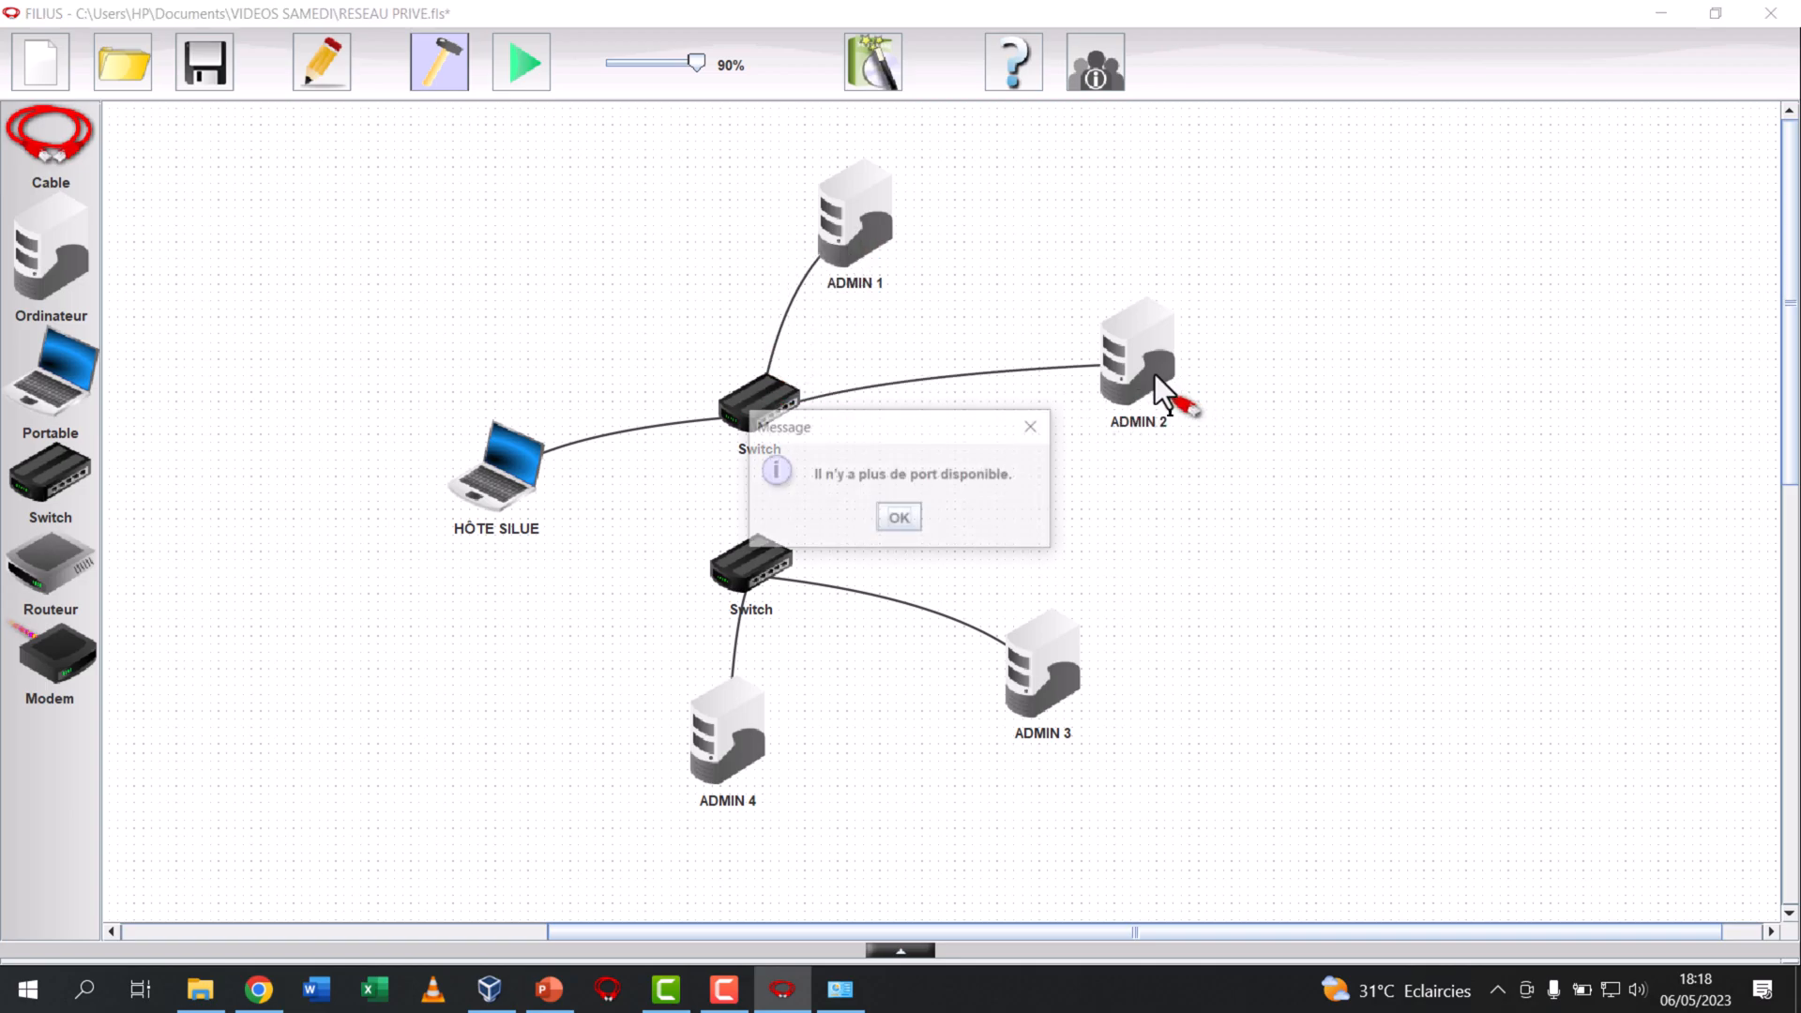
click(917, 524)
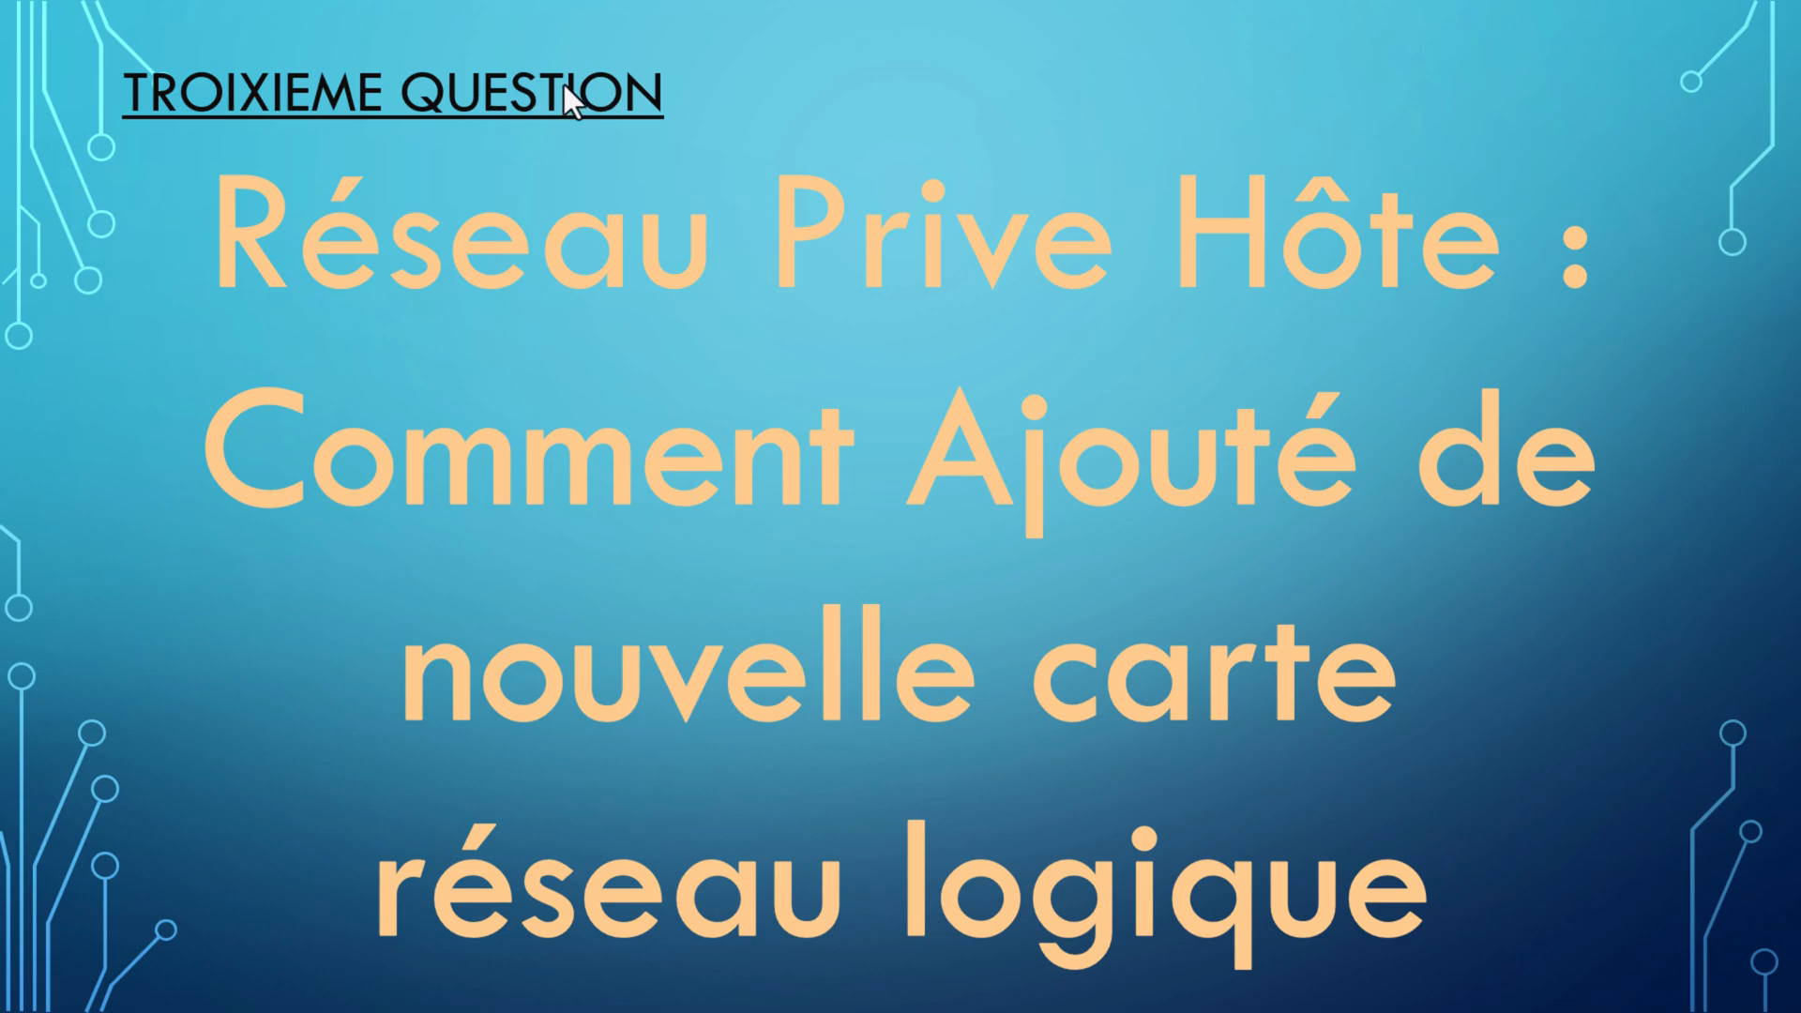
Switch to VirtualBox and create an additional host-only network in the Network Manager
key(alt+Tab)
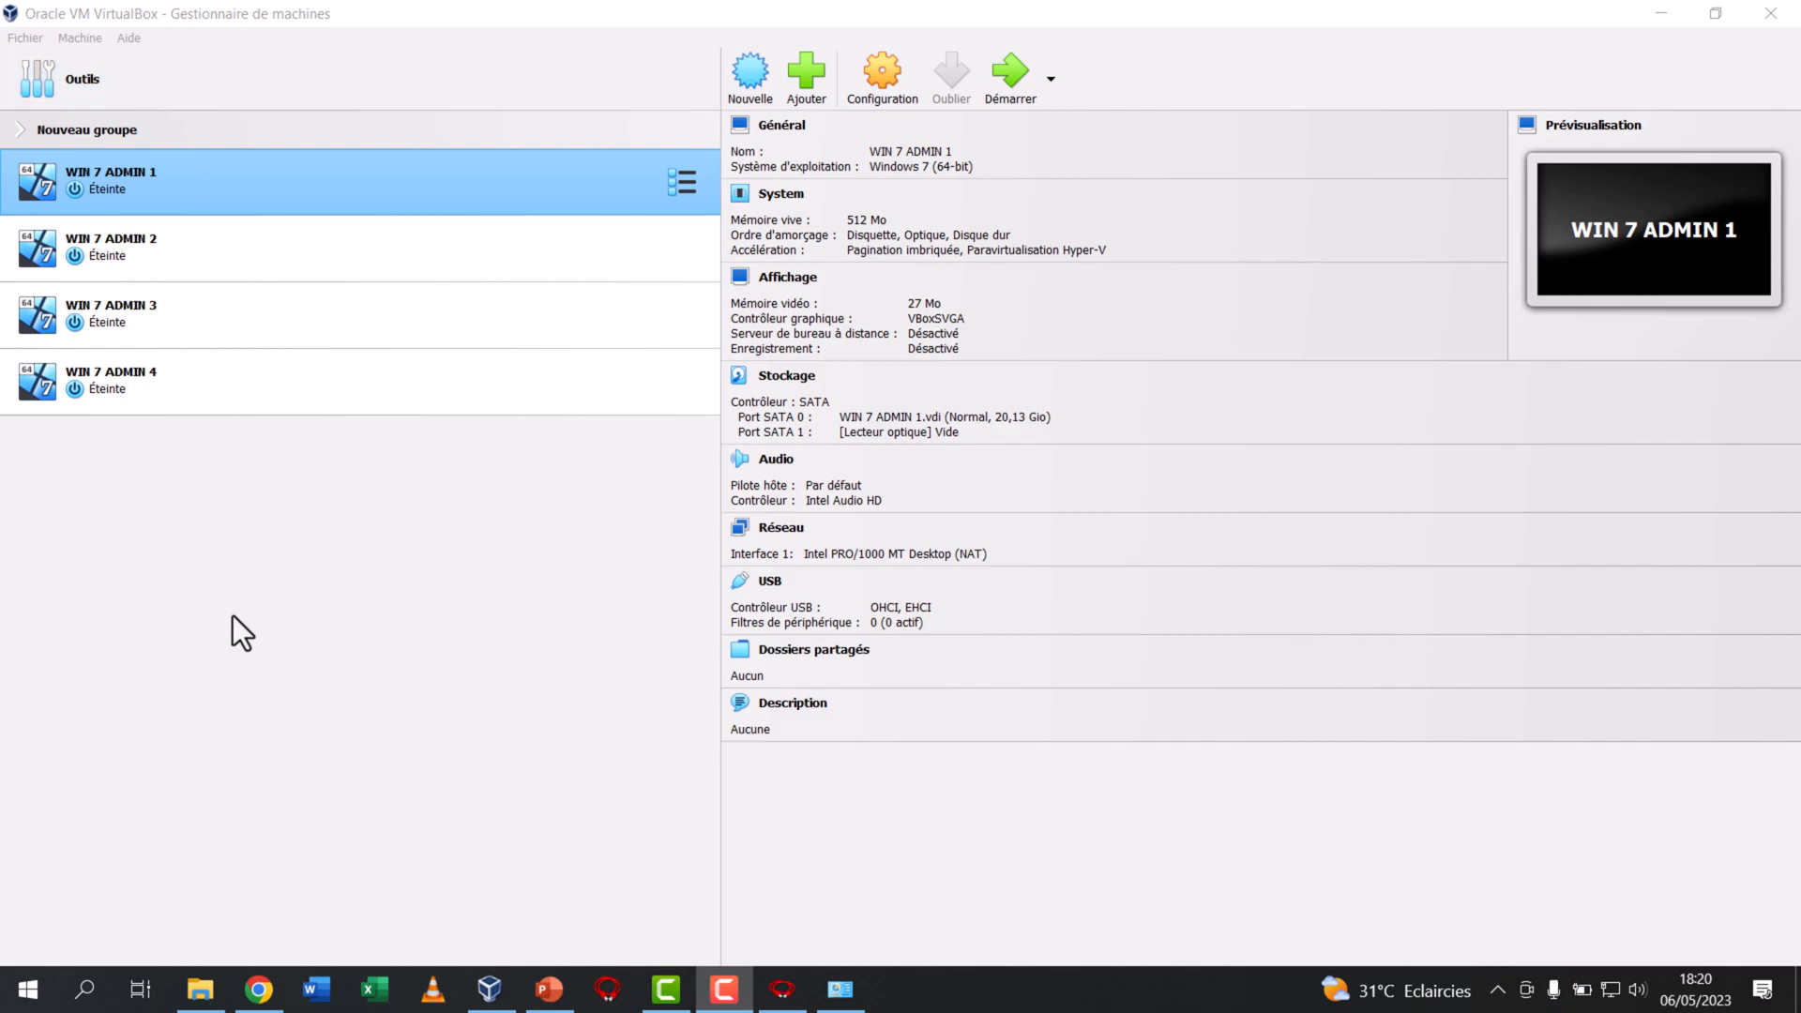
click(111, 81)
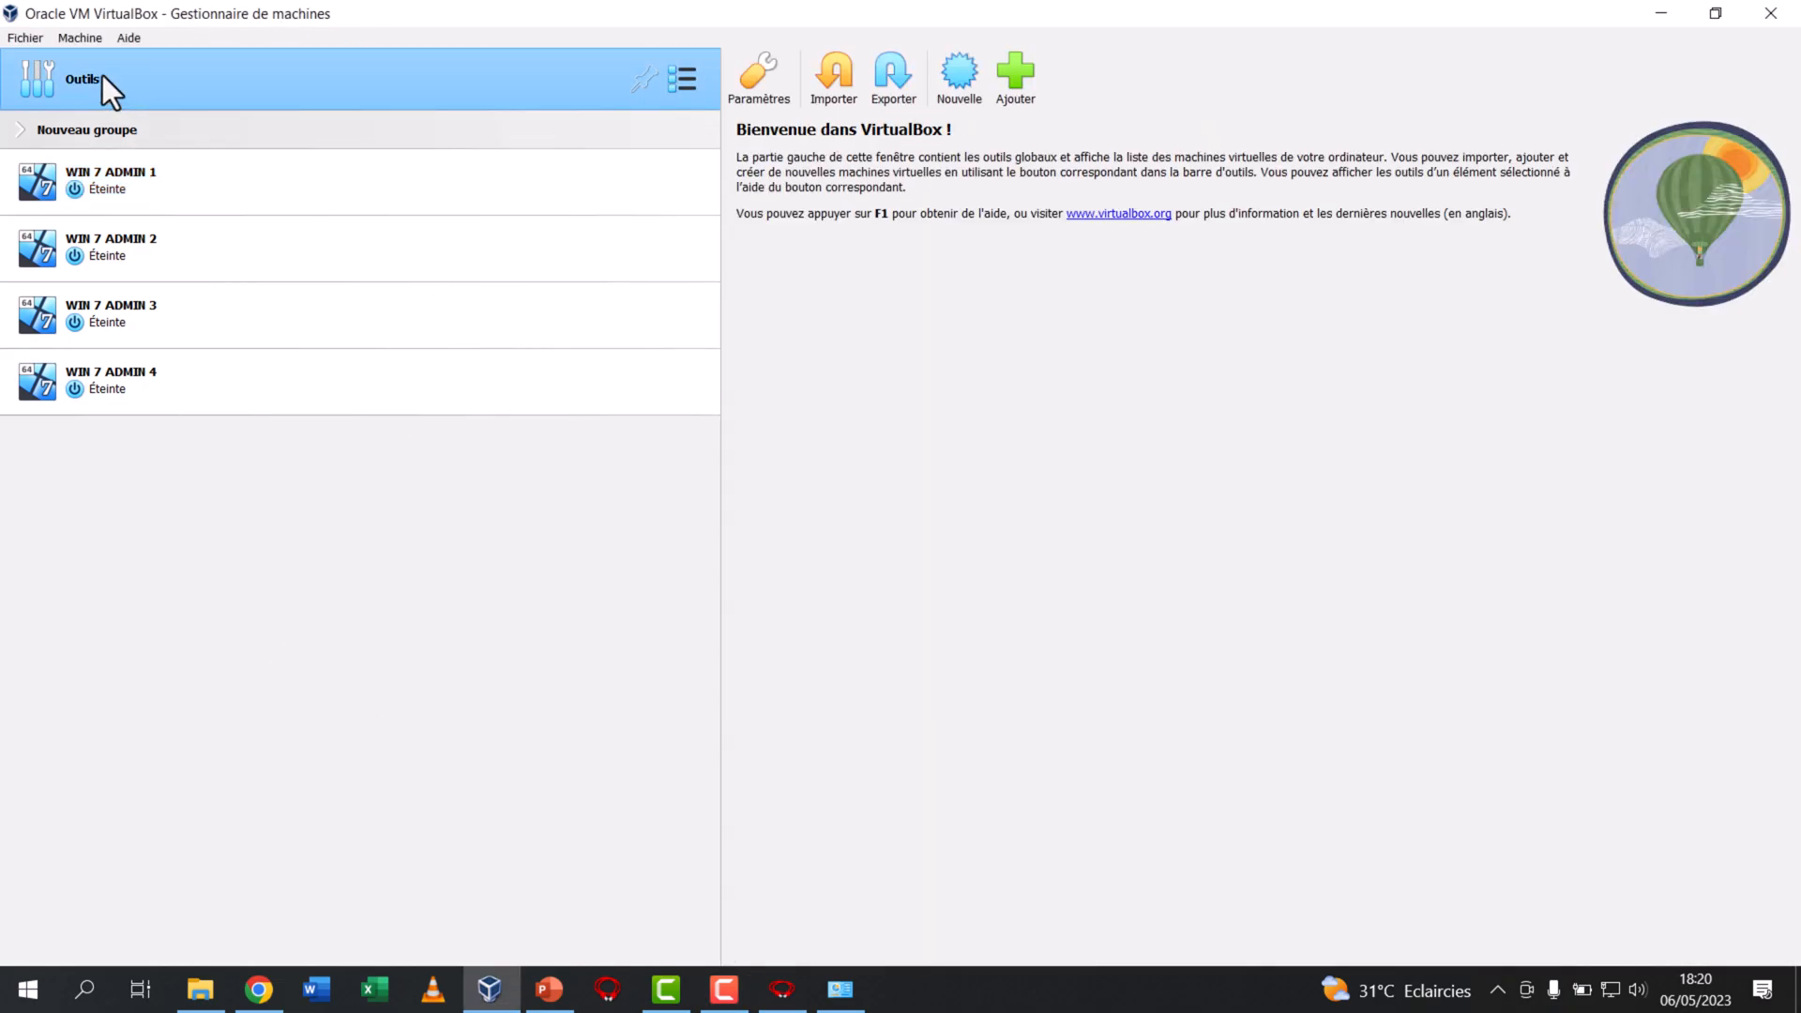
click(18, 38)
mouse_move(80, 144)
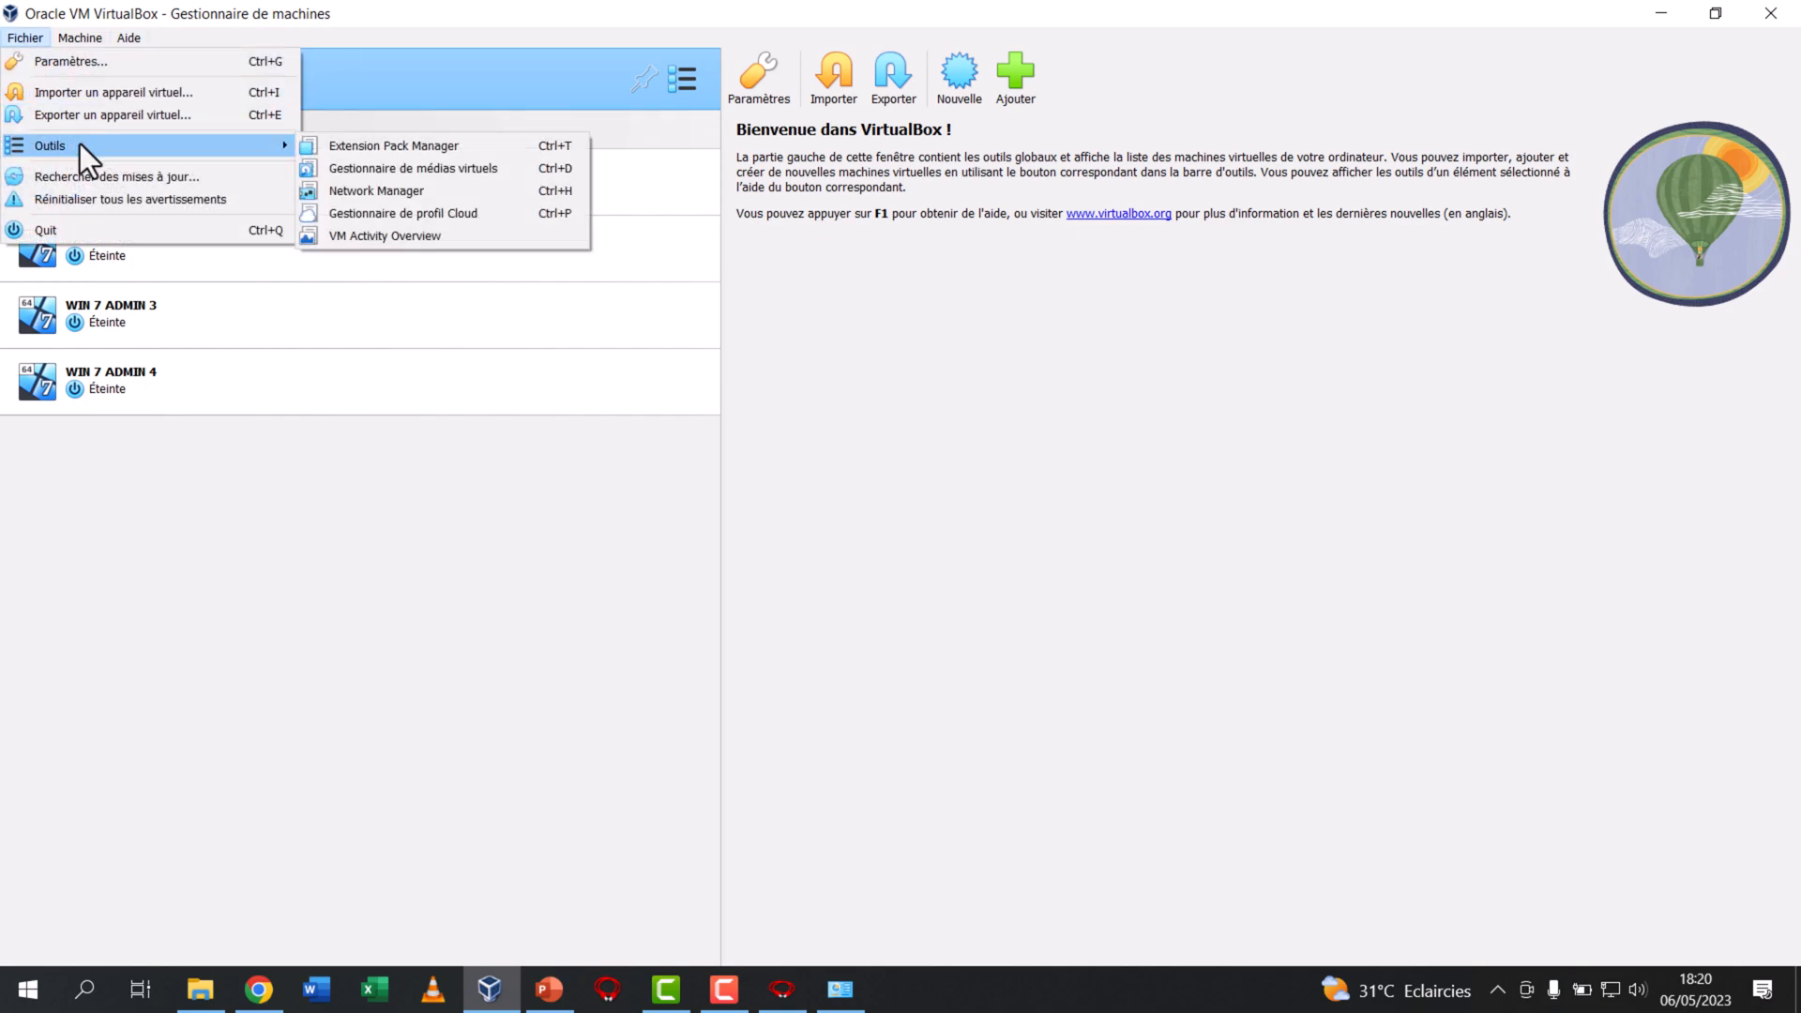
click(390, 194)
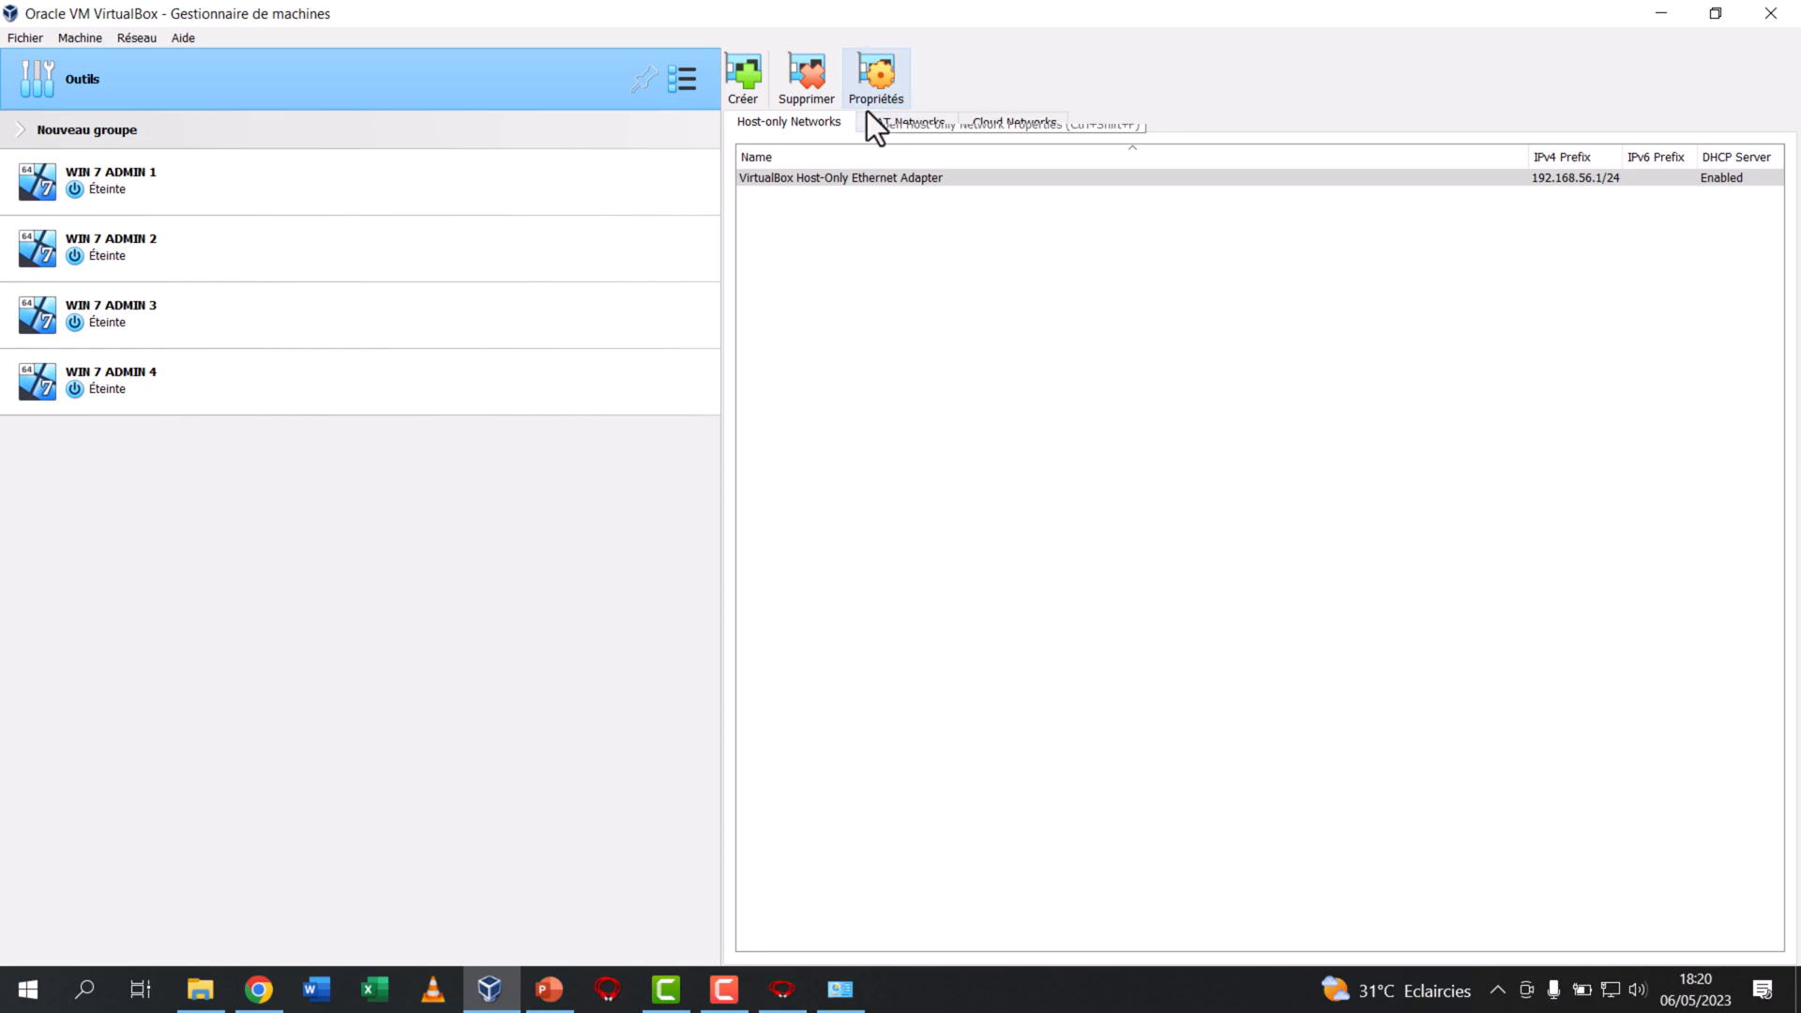
click(751, 92)
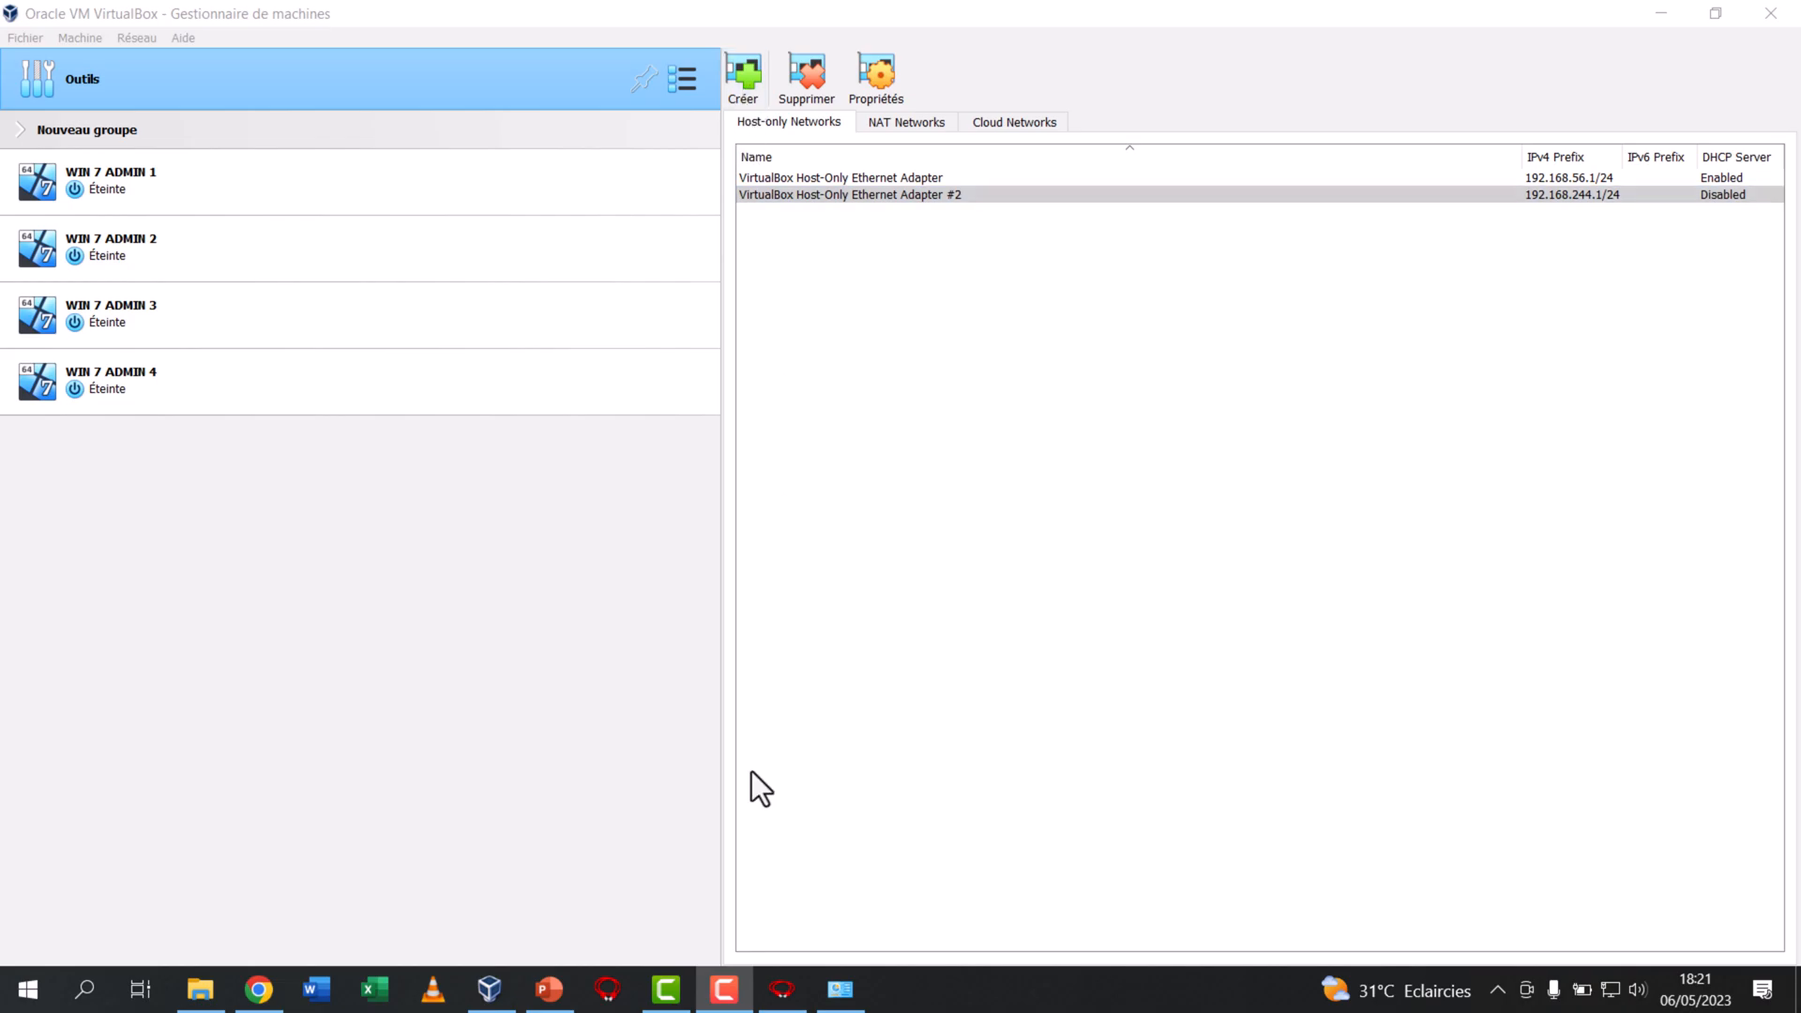
Switch to the Windows network connections and check which VirtualBox adapter the Ethernet 4 connection uses in its properties
click(841, 989)
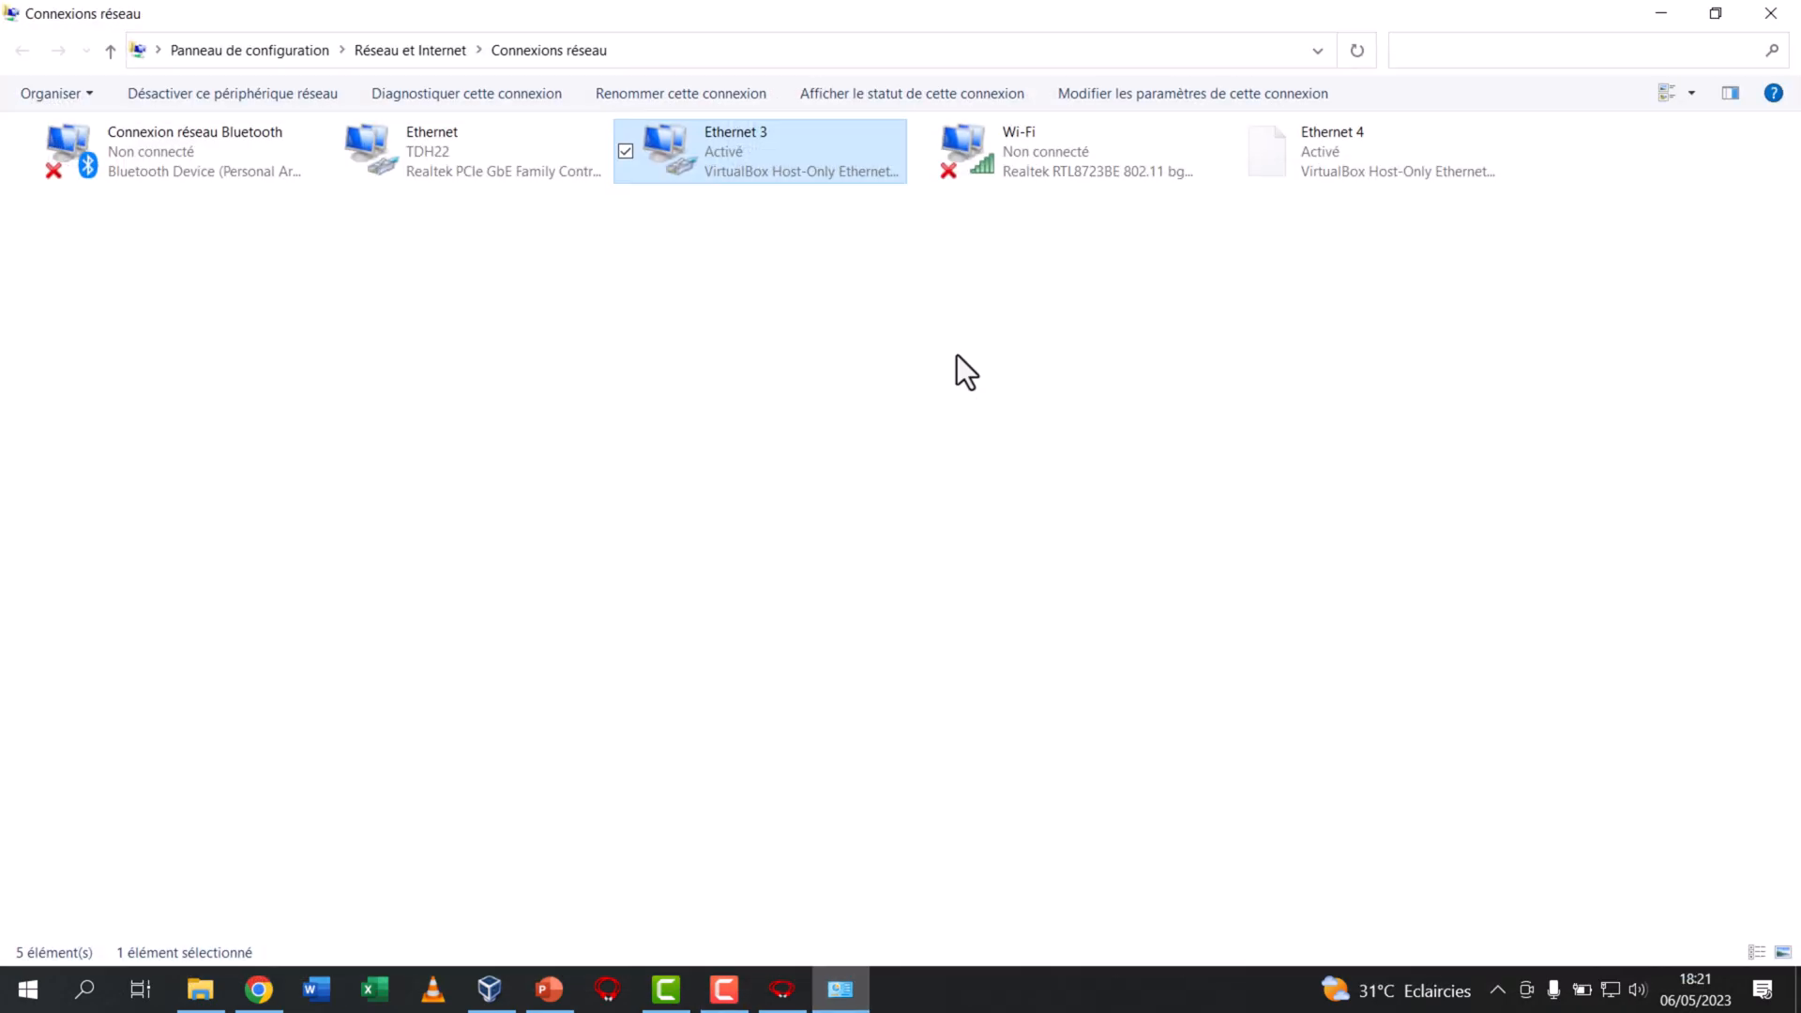
click(1045, 290)
click(1351, 140)
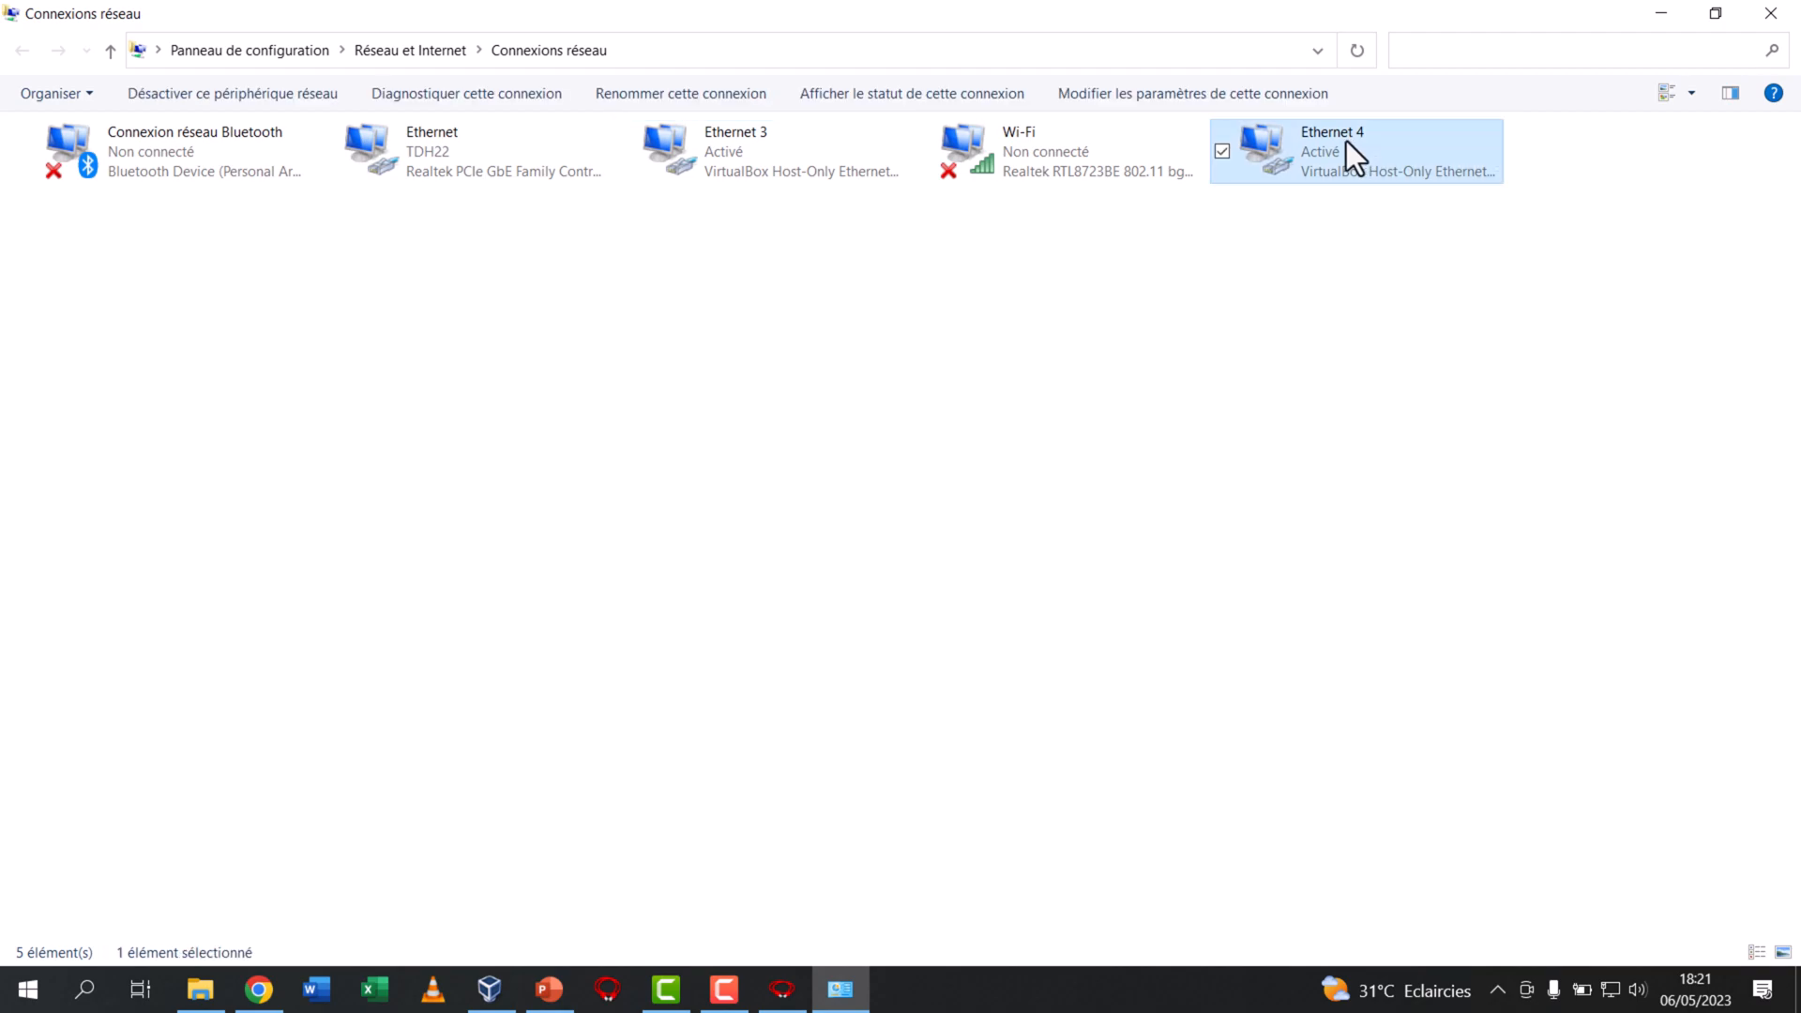
right_click(1347, 141)
click(1401, 376)
mouse_move(338, 208)
mouse_down()
mouse_move(141, 219)
mouse_move(320, 215)
mouse_up()
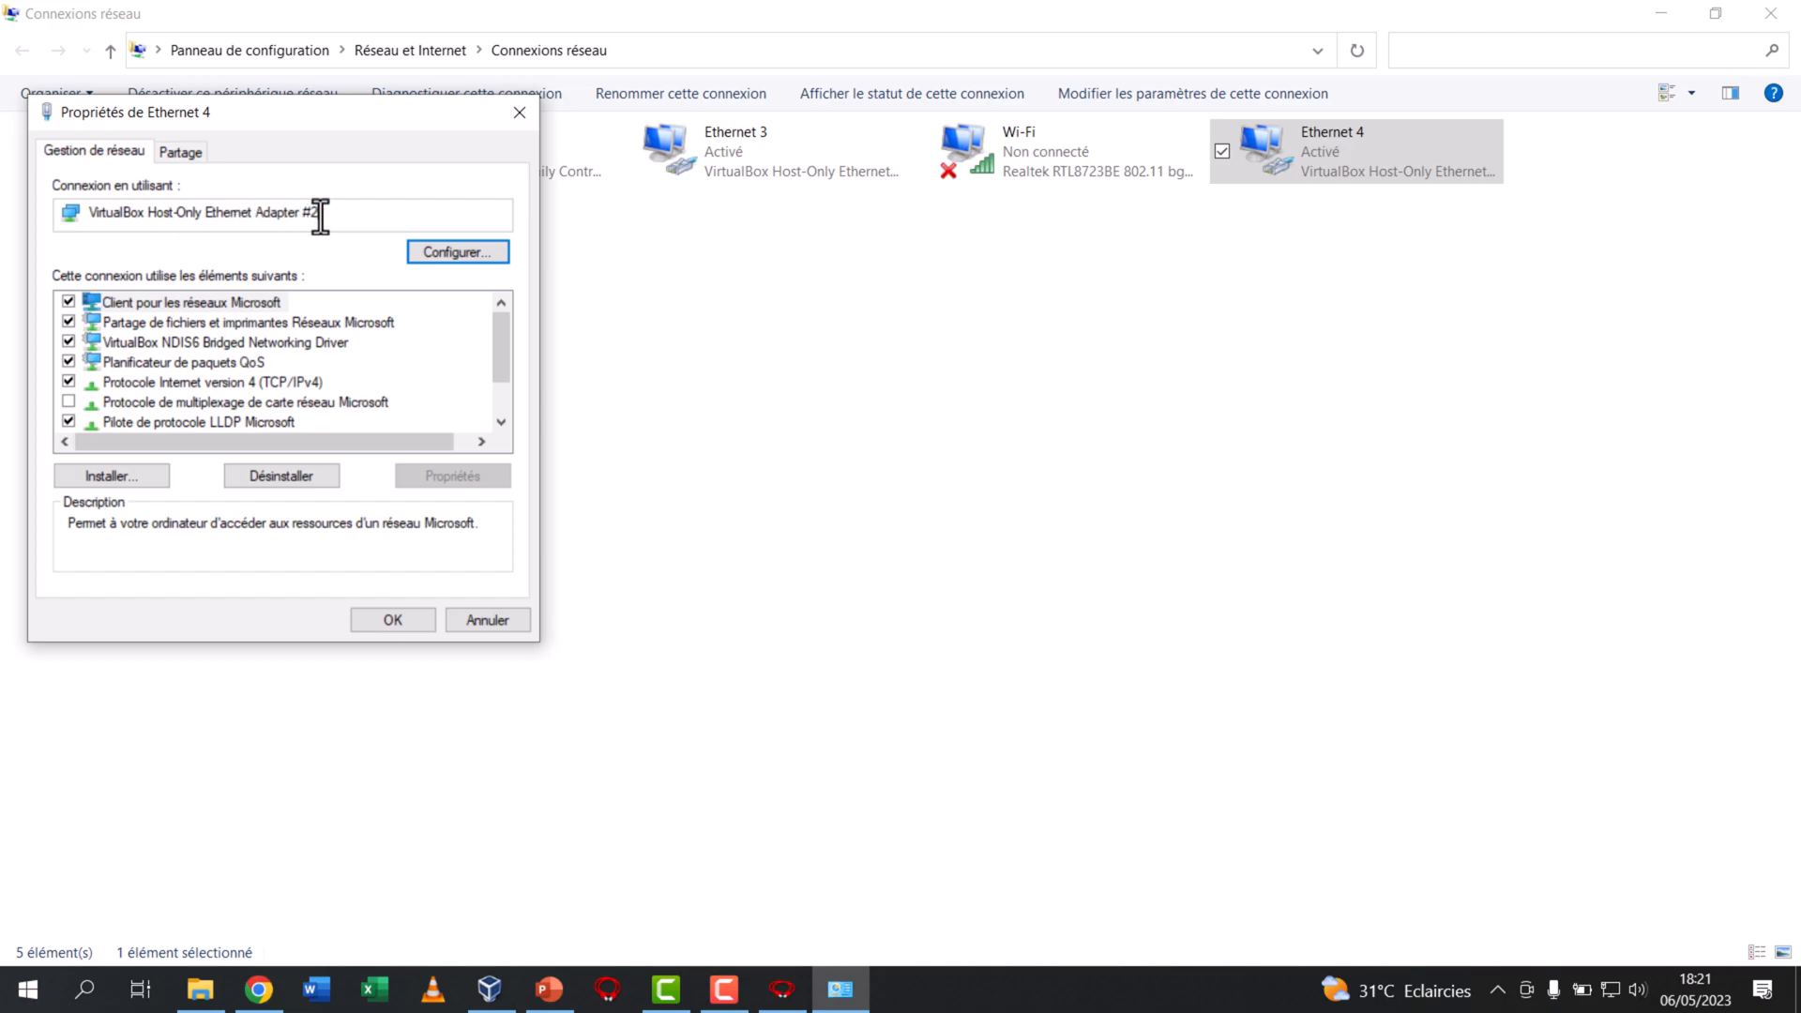
click(519, 111)
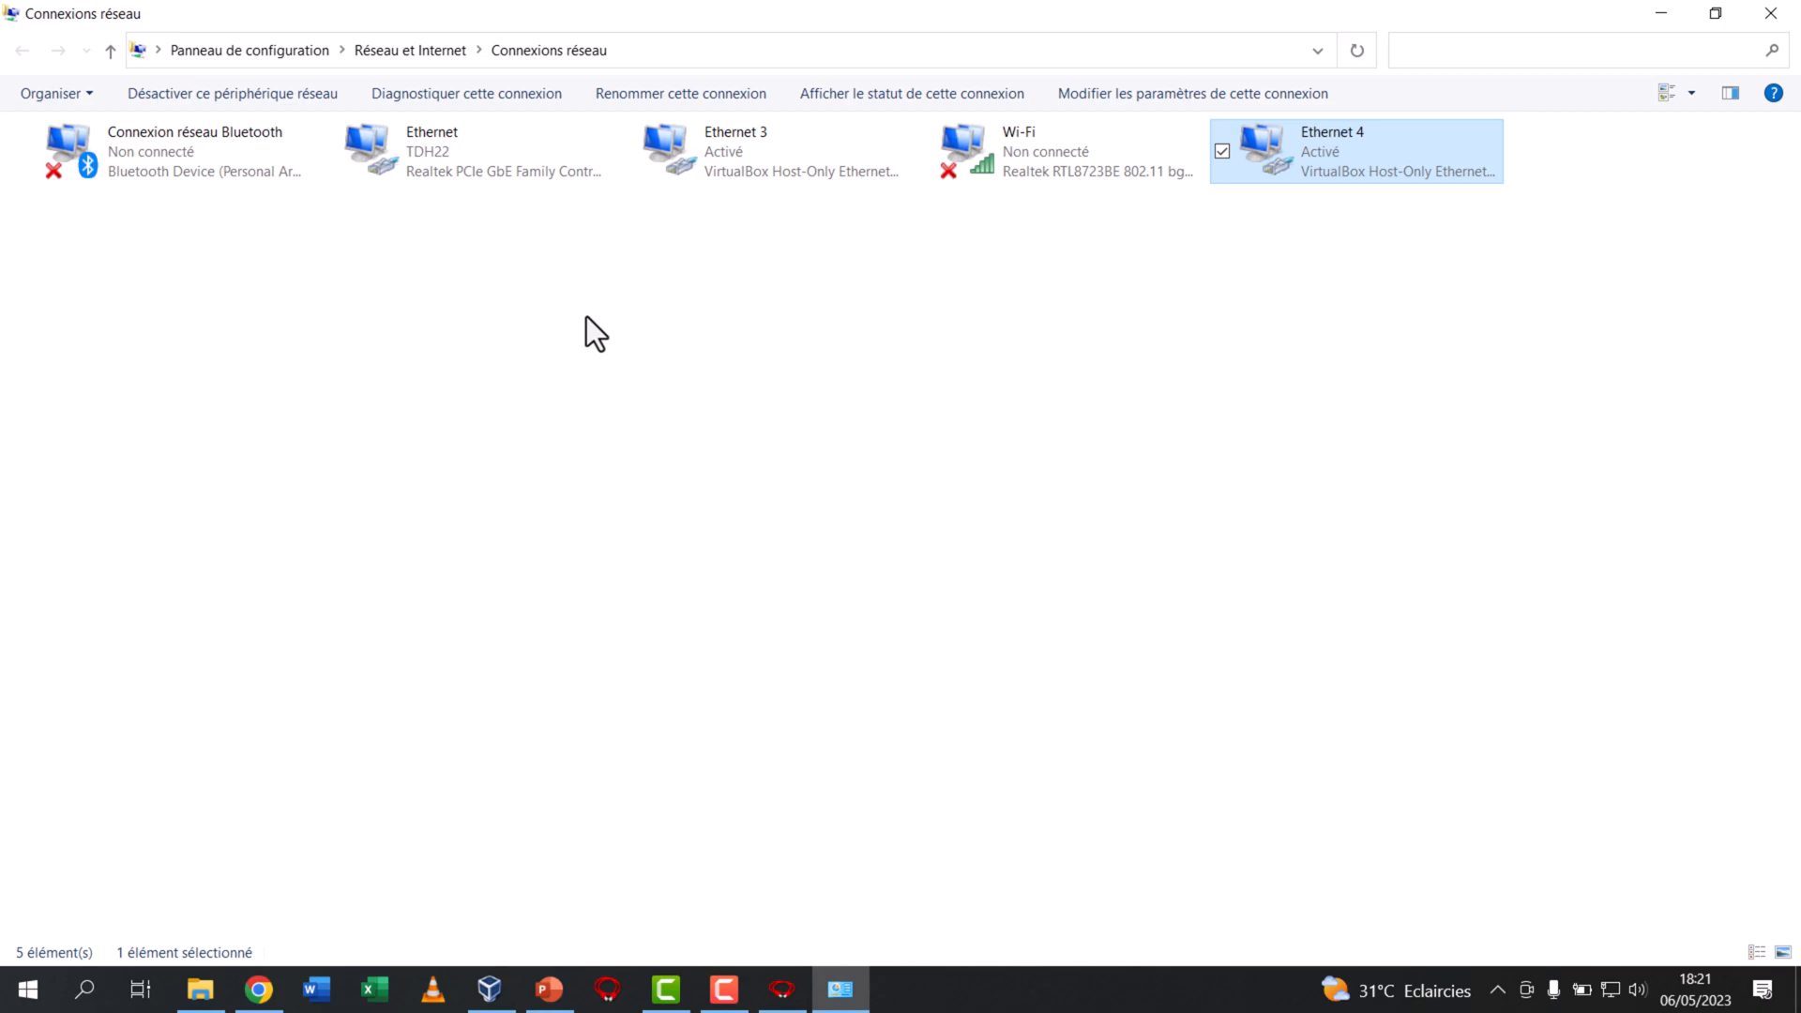
Compare the Ethernet 3 and Ethernet 4 connections with the host-only networks listed in VirtualBox, then minimise the connections window
click(797, 143)
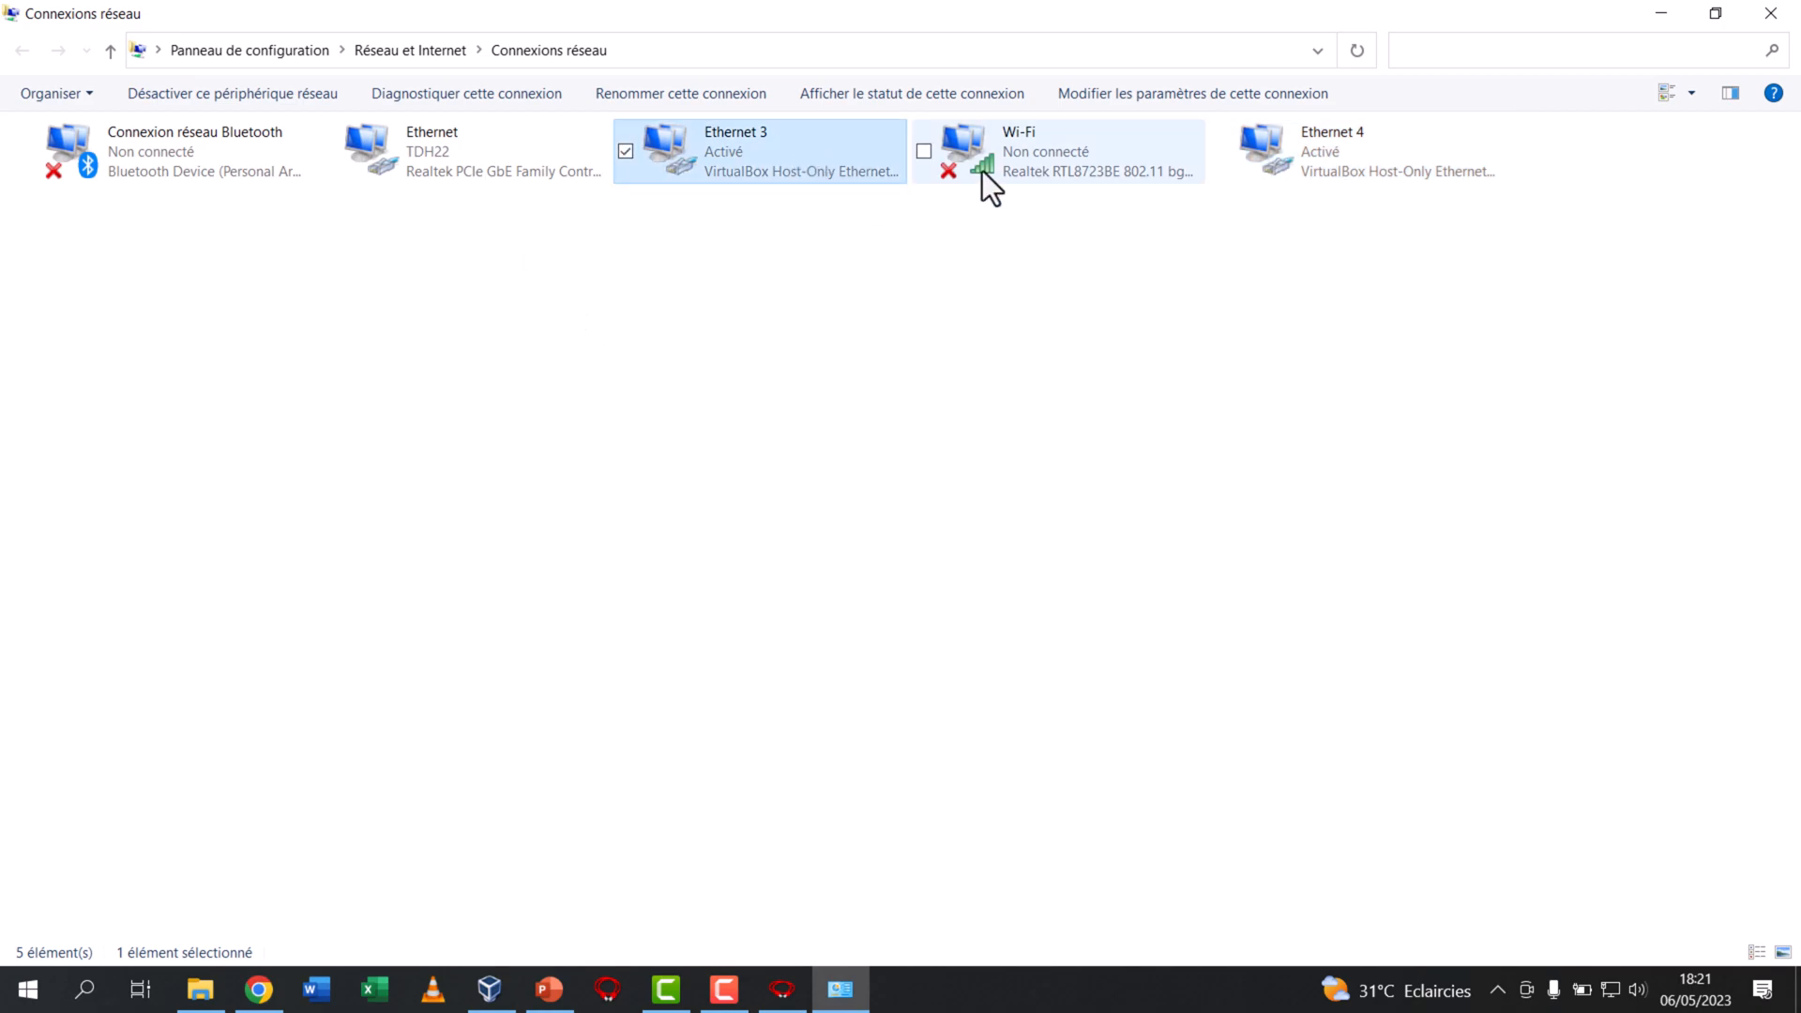
click(1275, 144)
click(478, 1002)
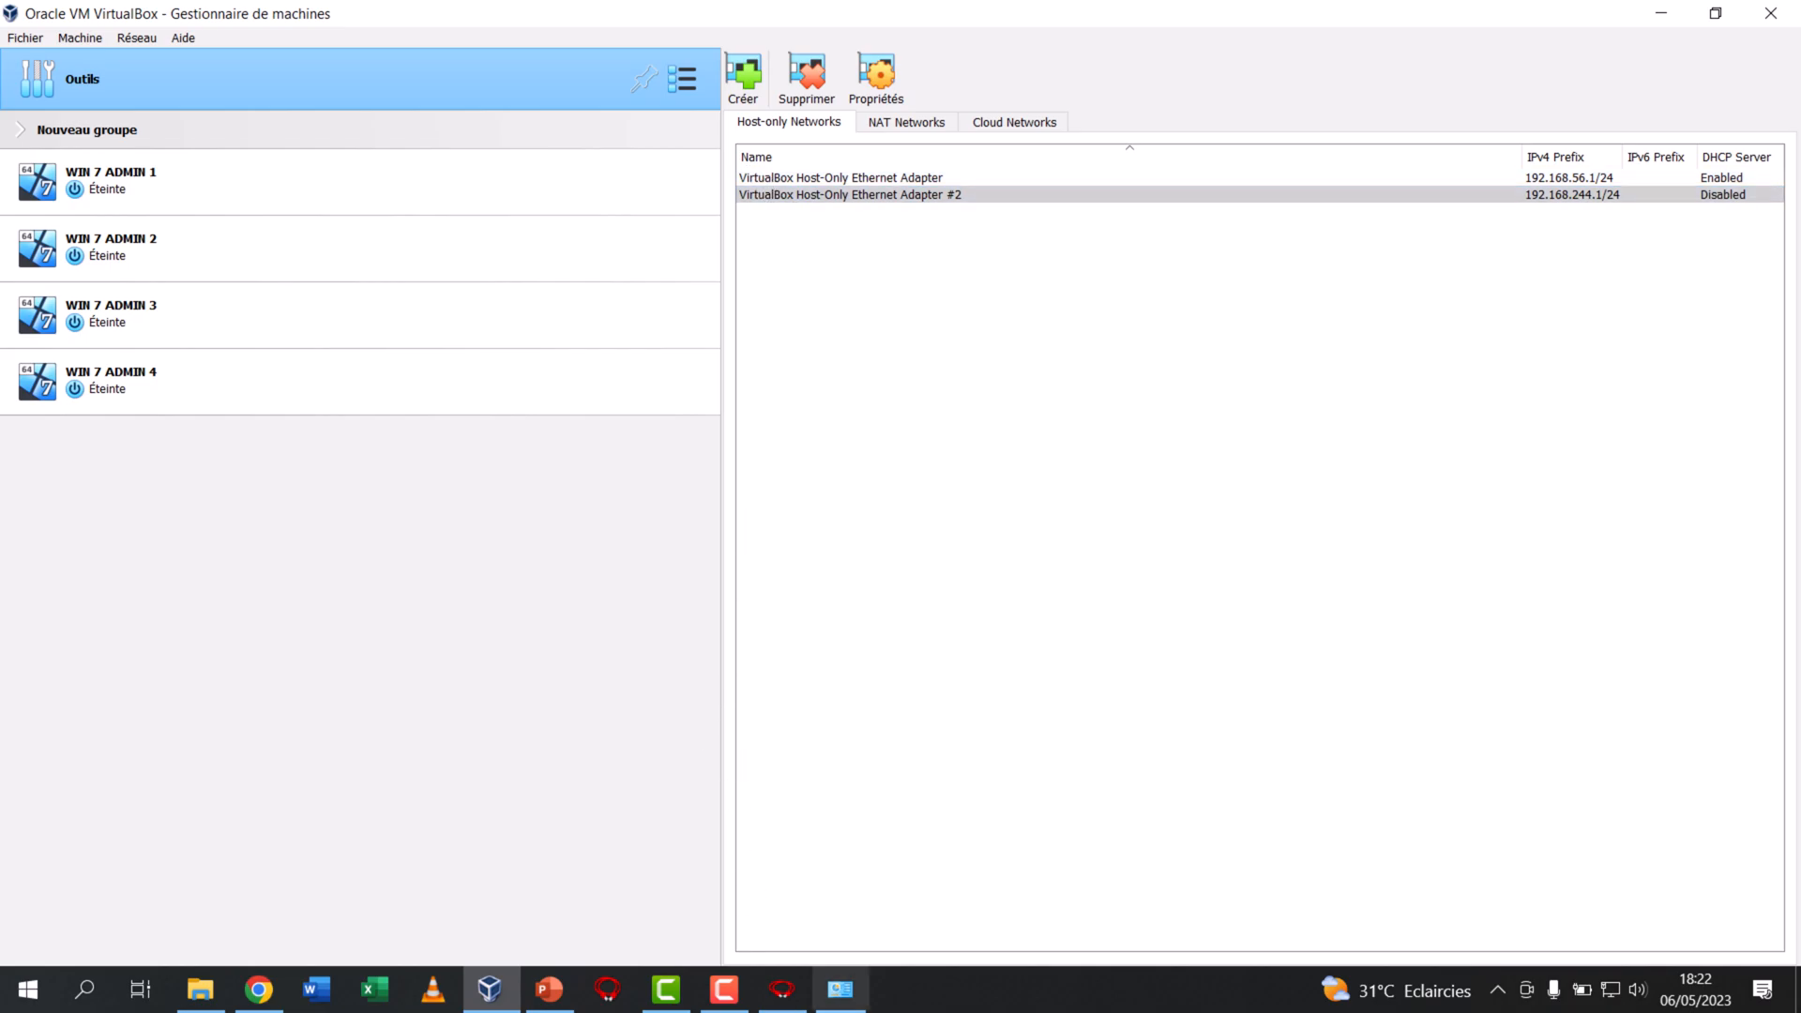
click(839, 989)
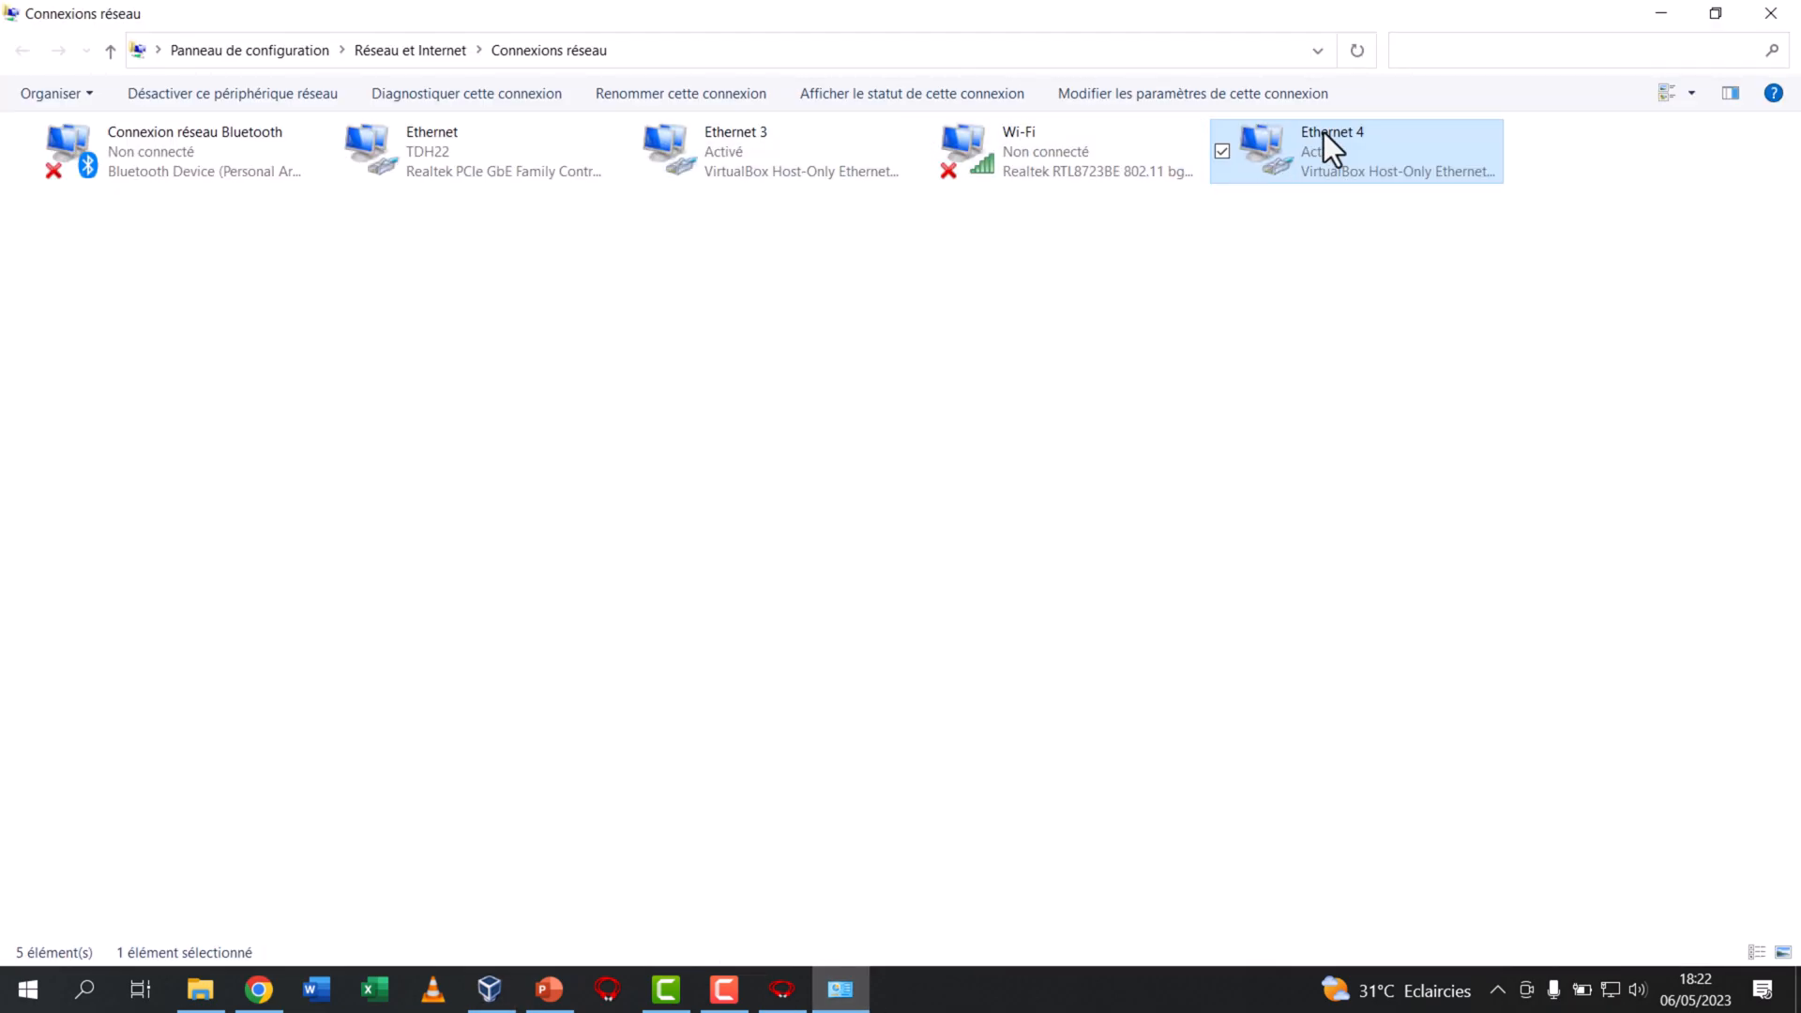
click(1658, 13)
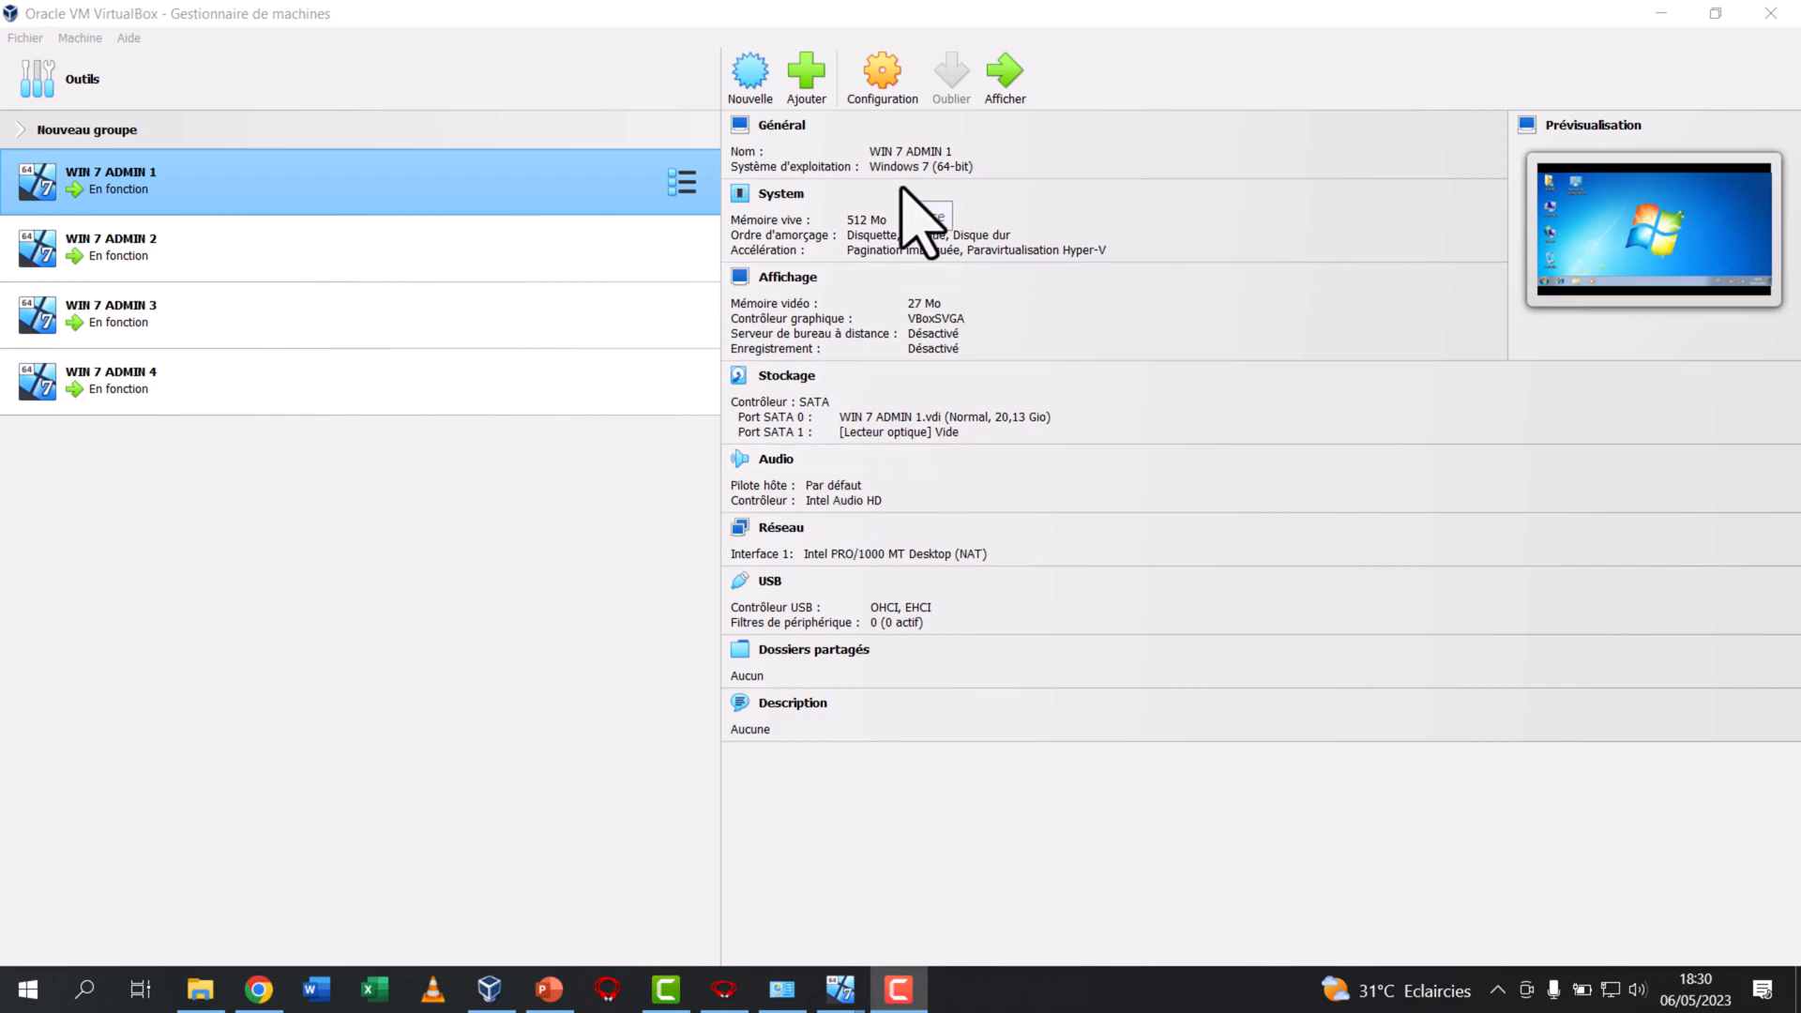
Set WIN 7 ADMIN 1's Adapter 1 to Réseau privé hôte using VirtualBox Host-Only Ethernet Adapter
click(891, 93)
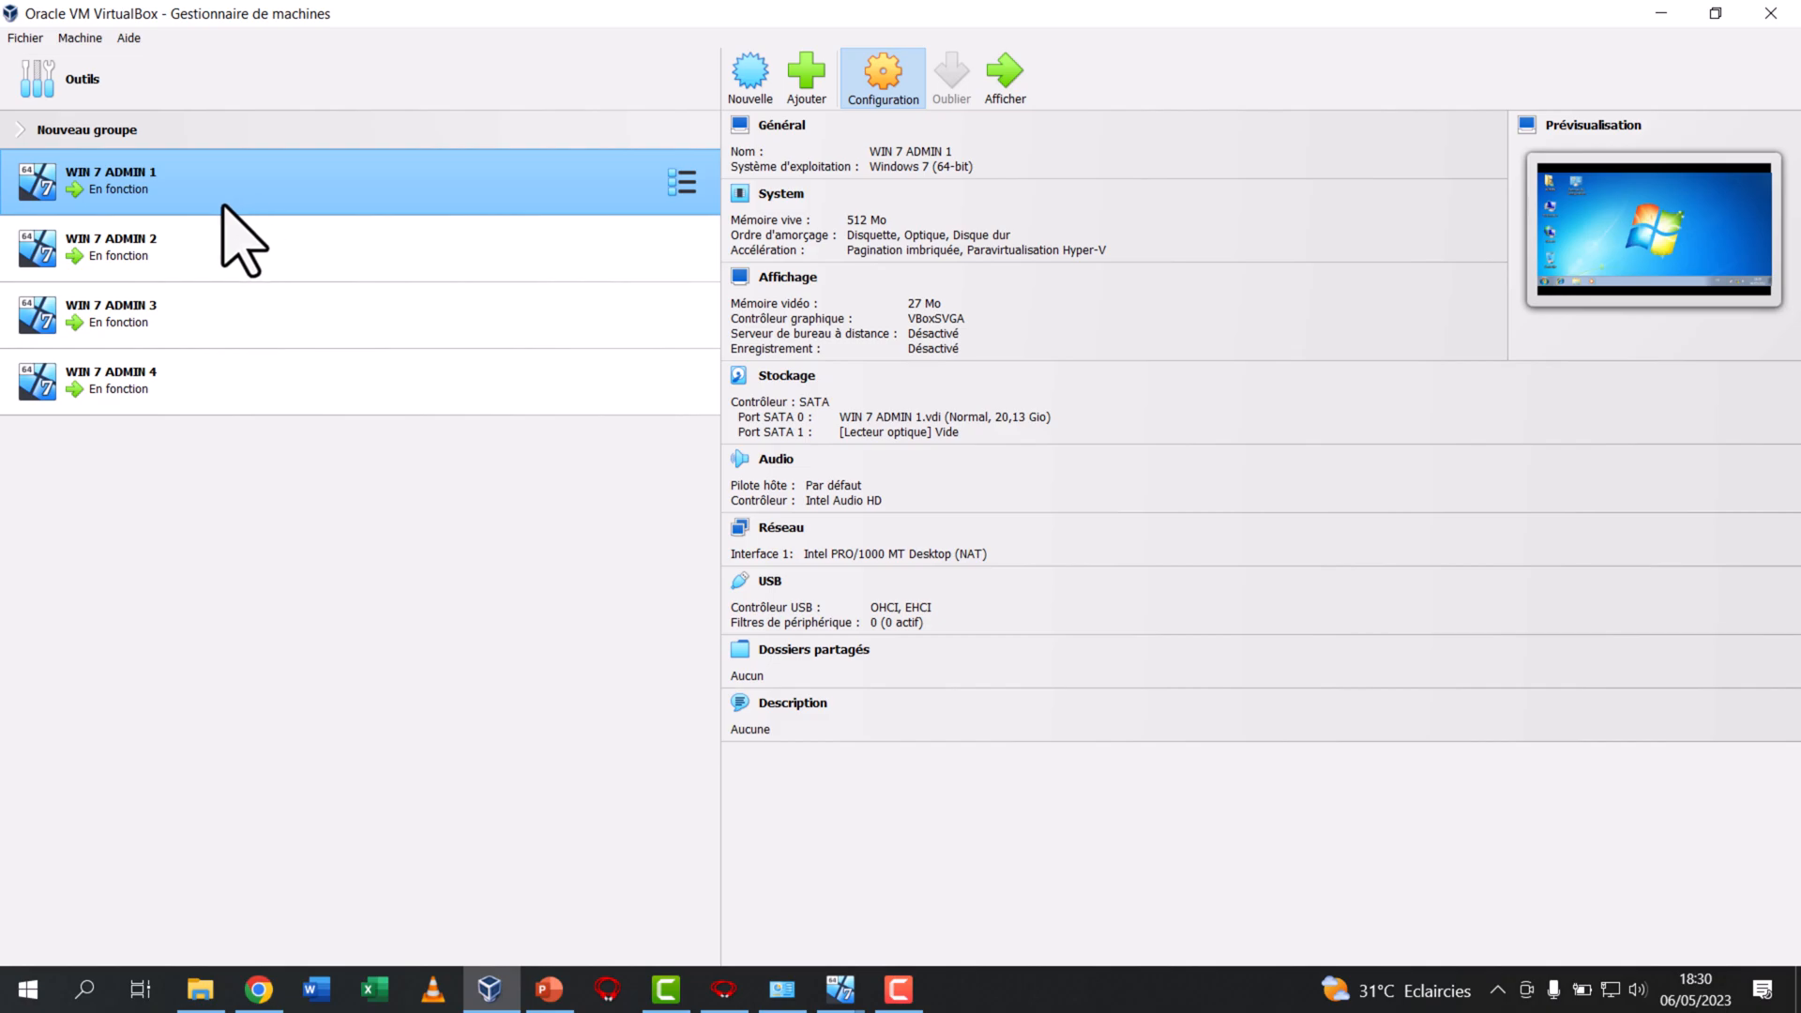
click(884, 95)
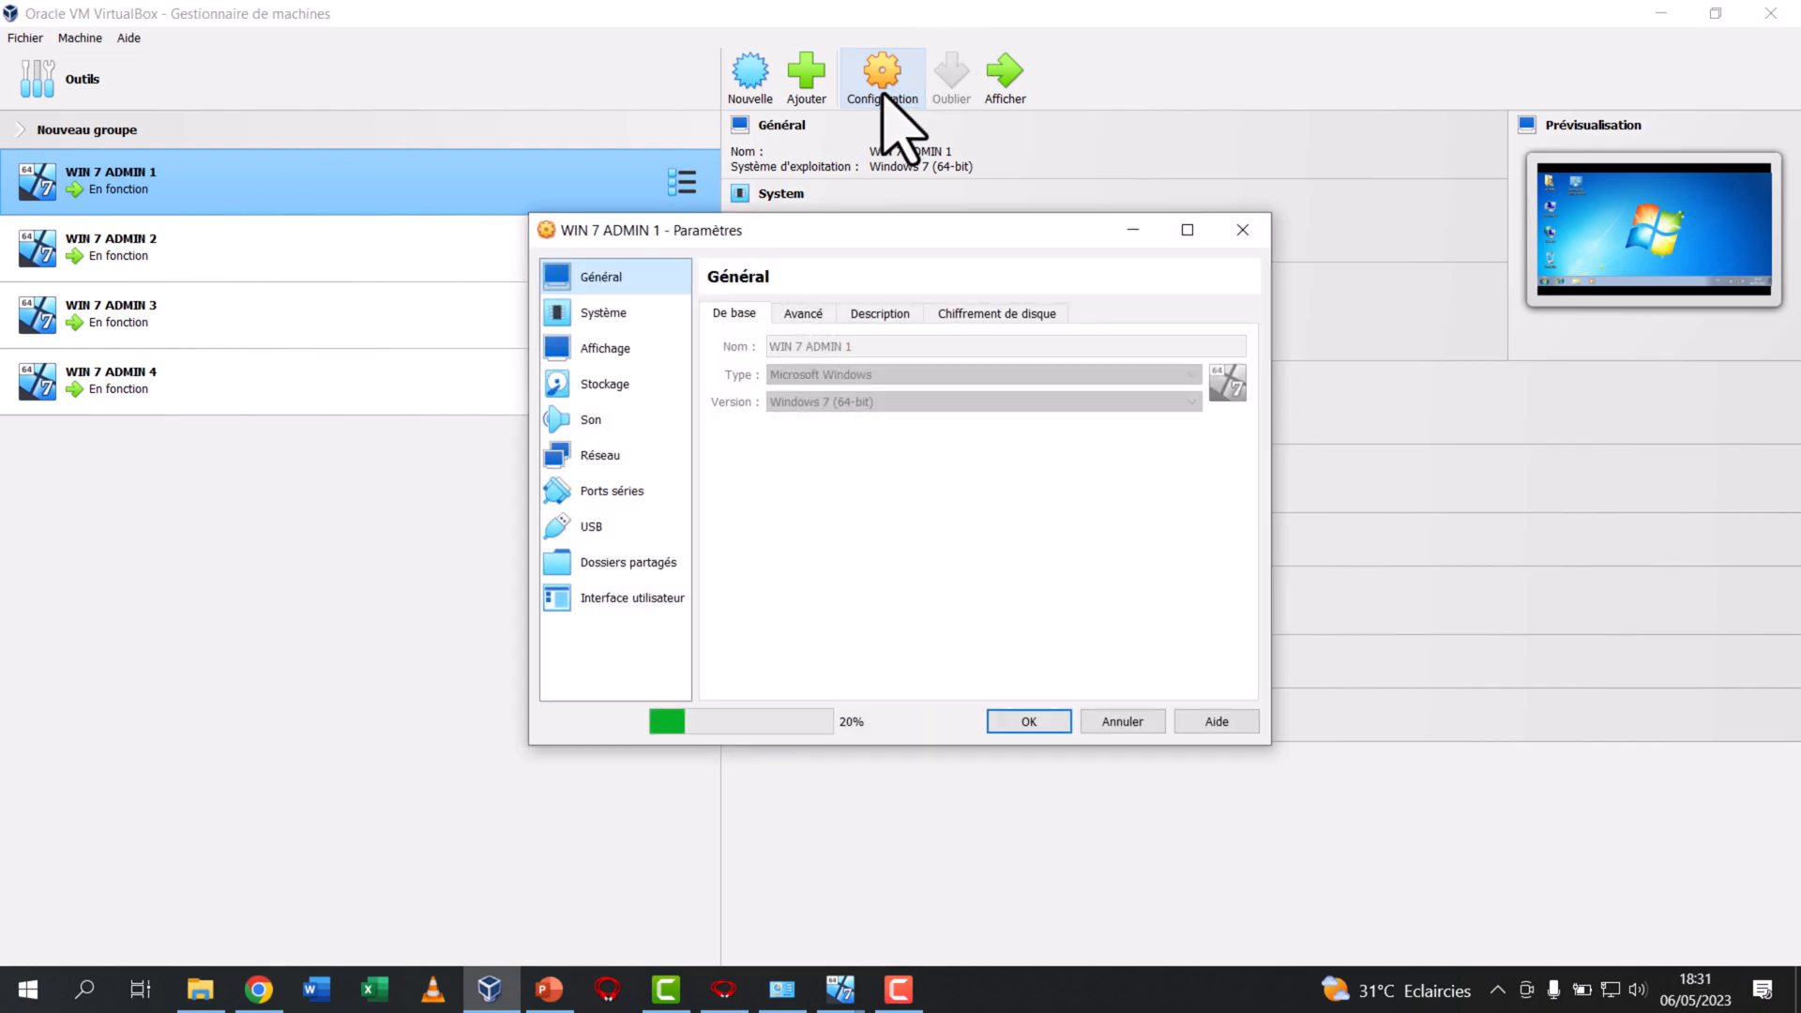
click(631, 465)
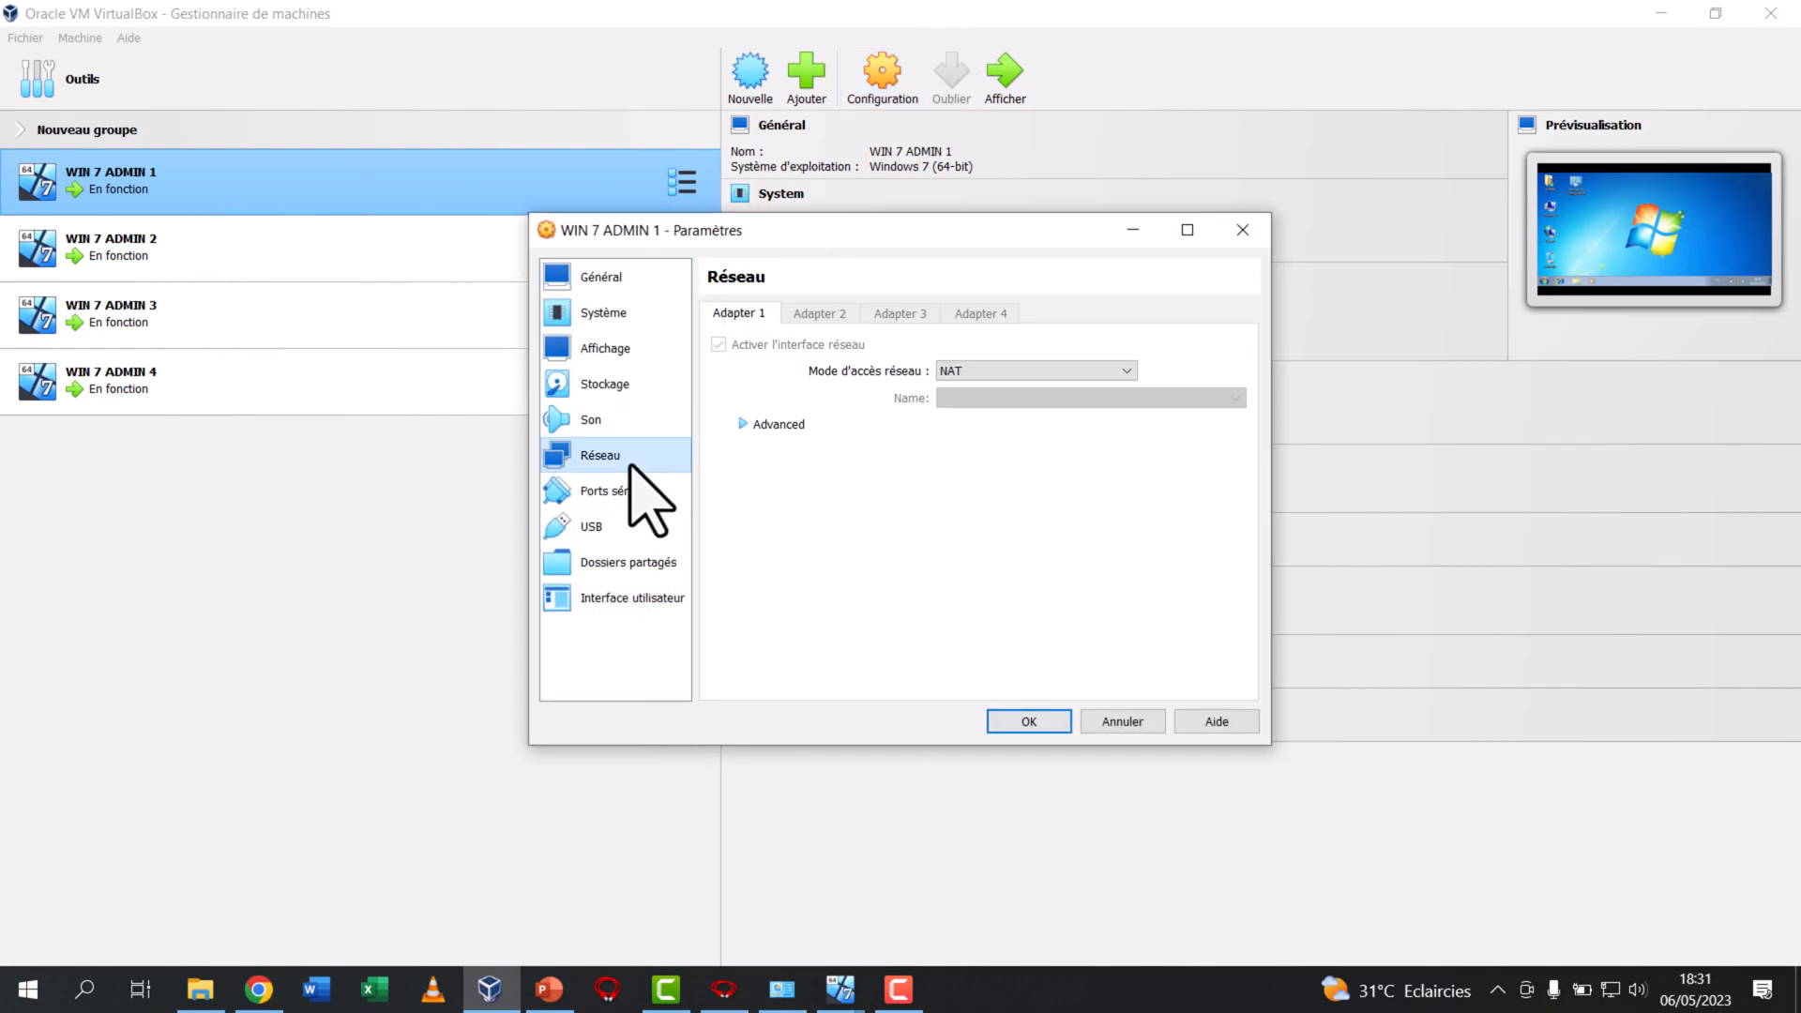
click(979, 374)
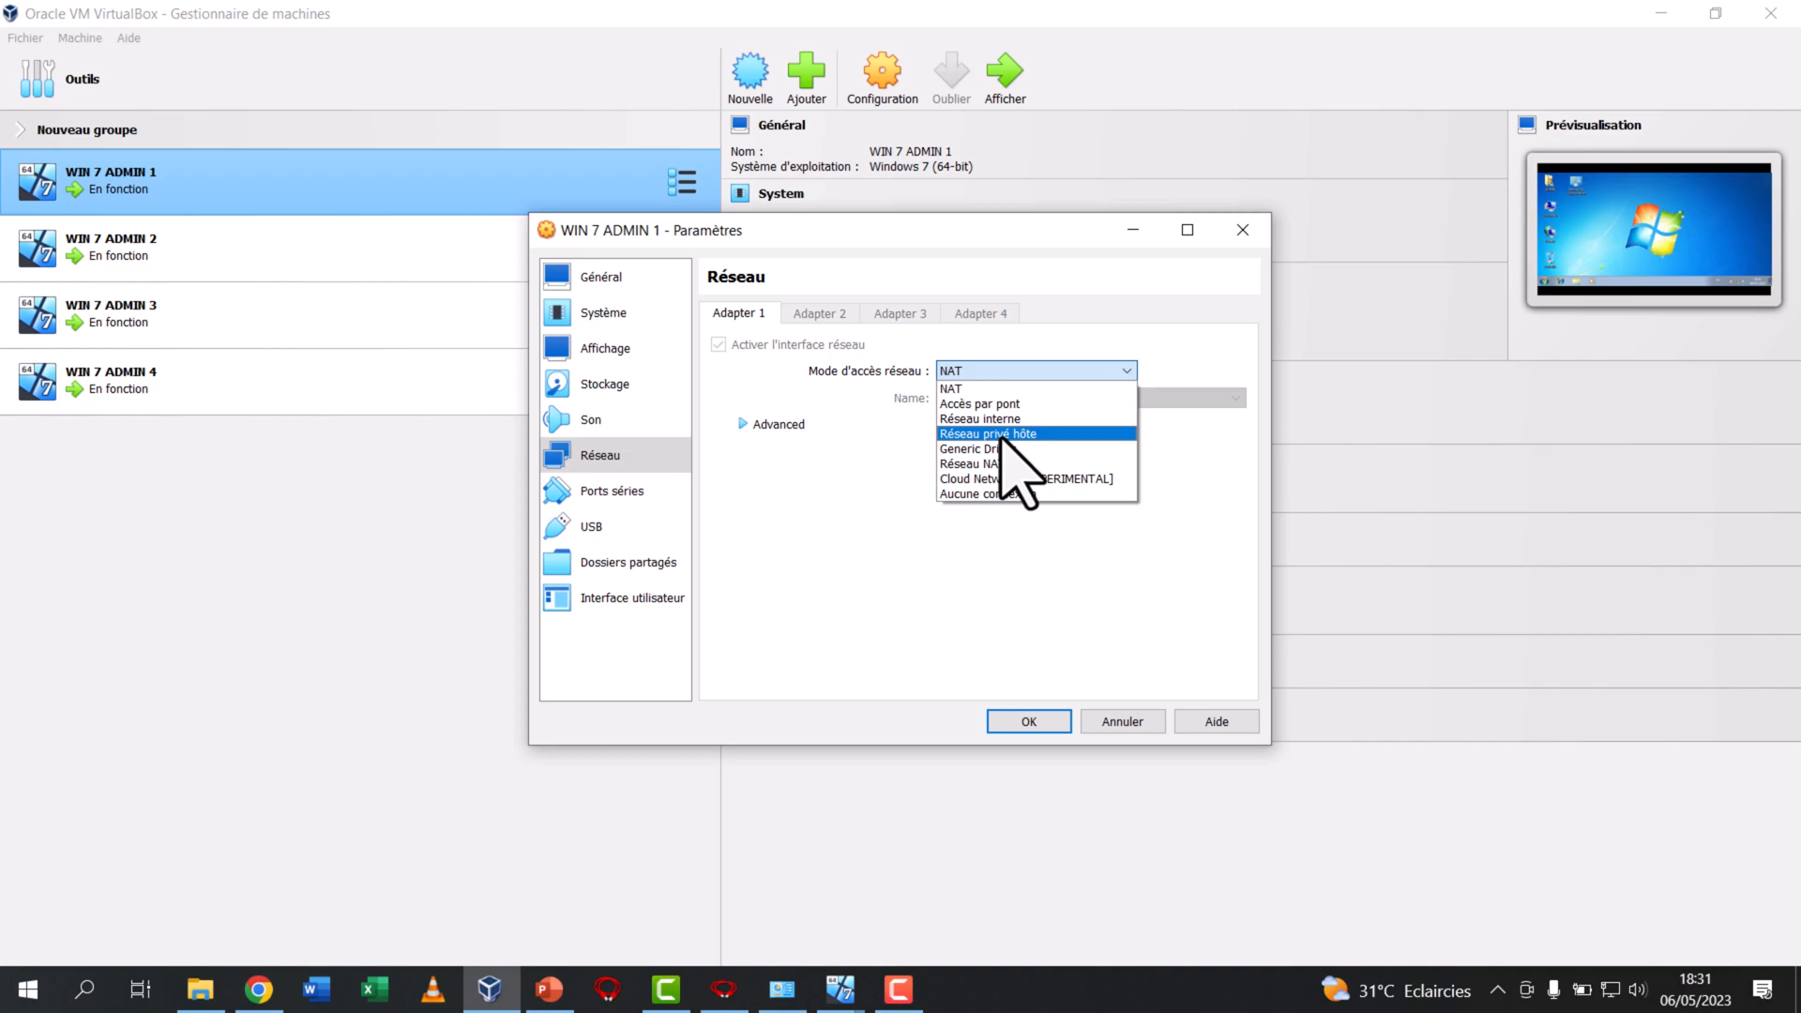
click(1002, 434)
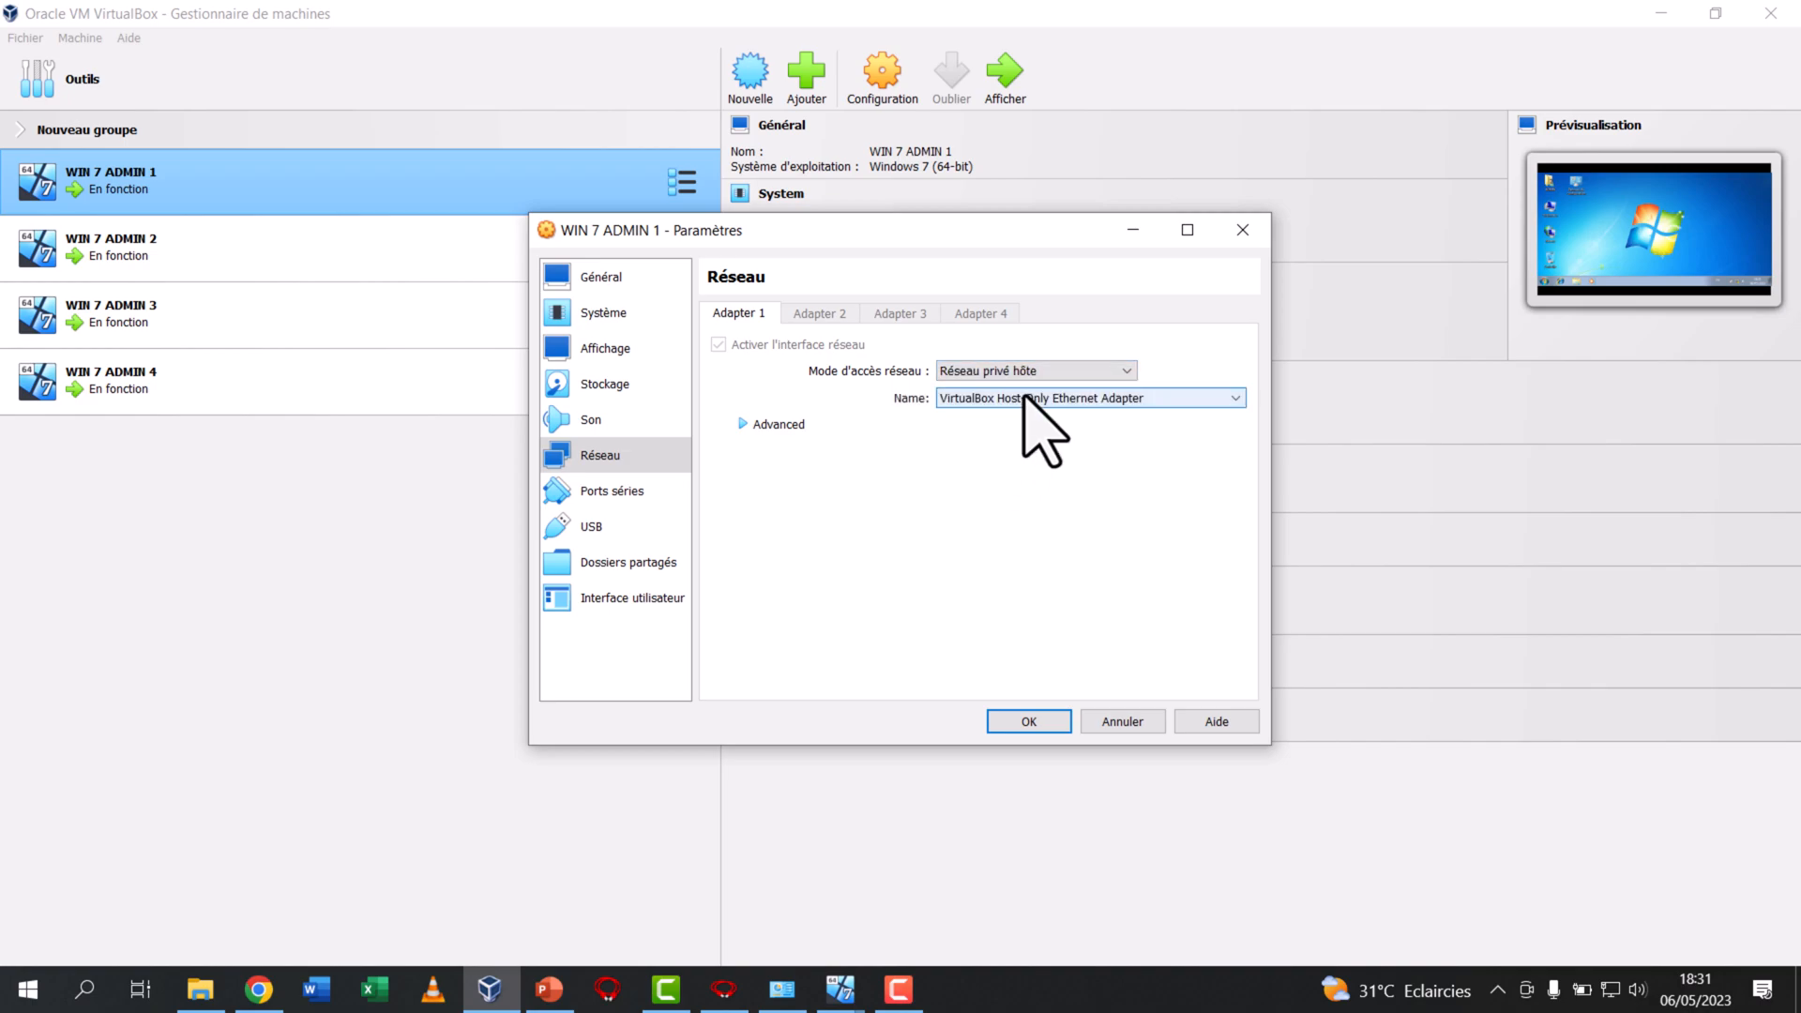
click(1029, 398)
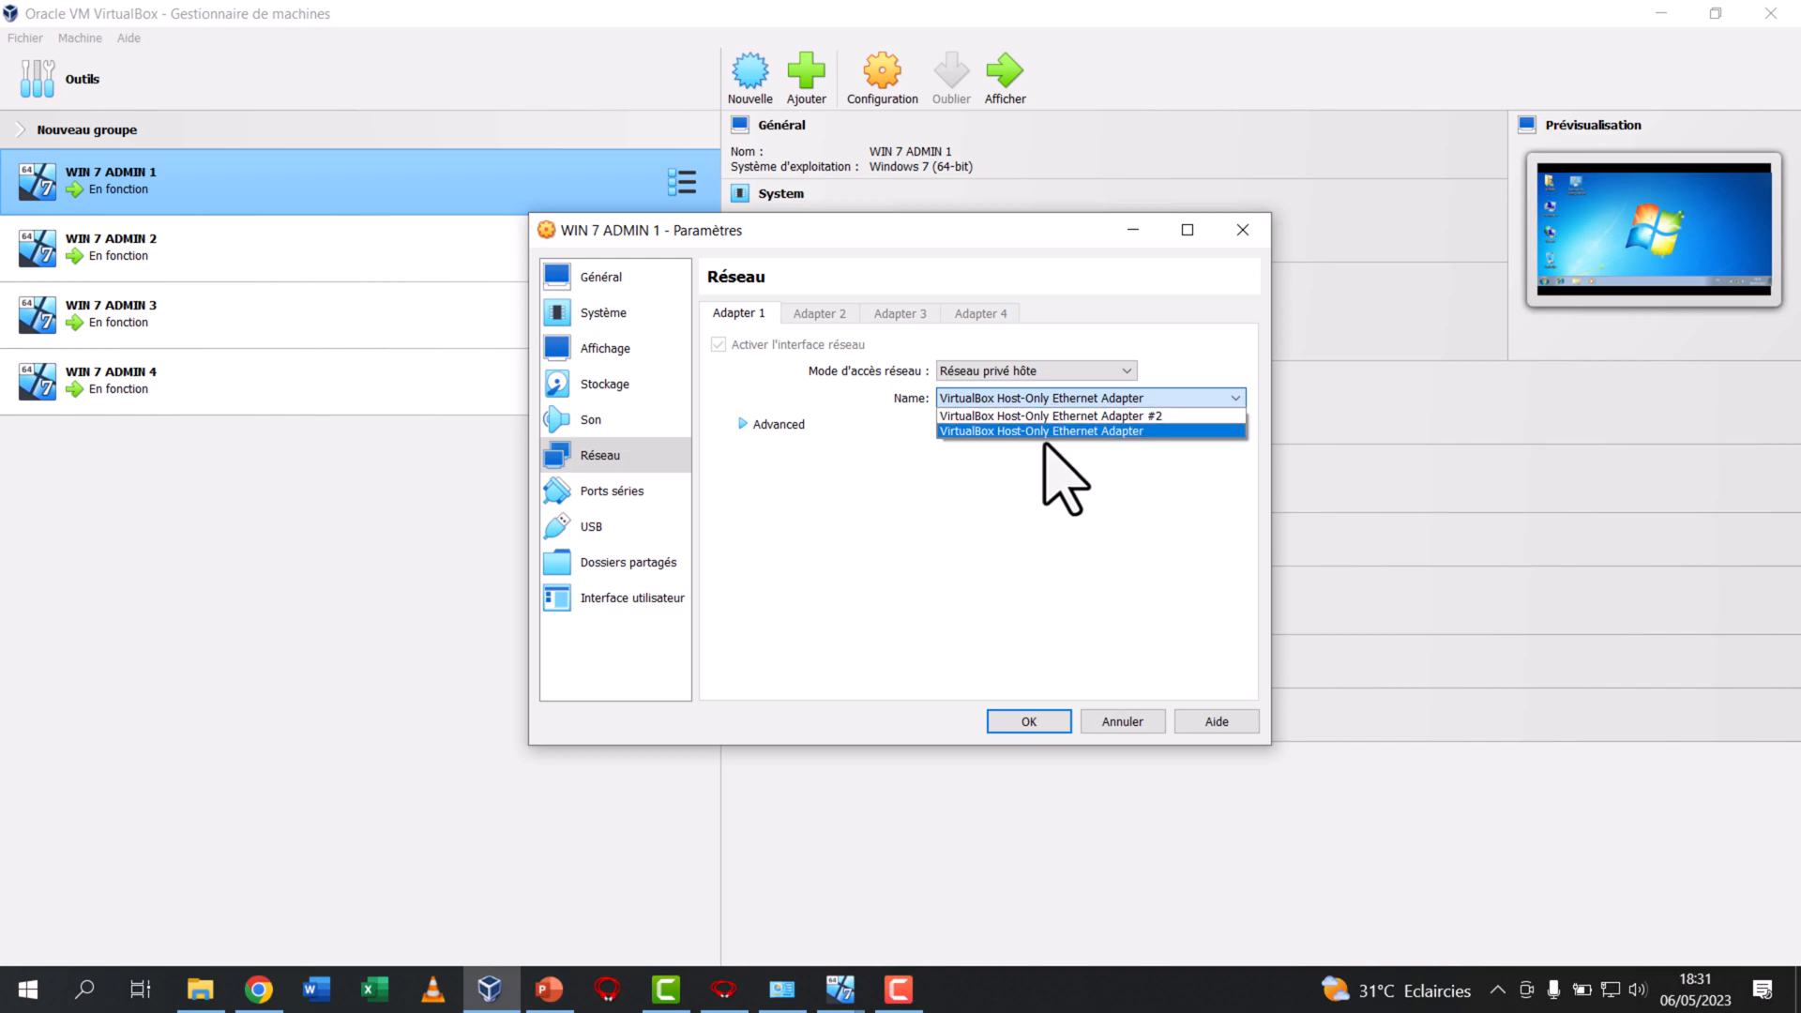
click(1050, 451)
click(1051, 403)
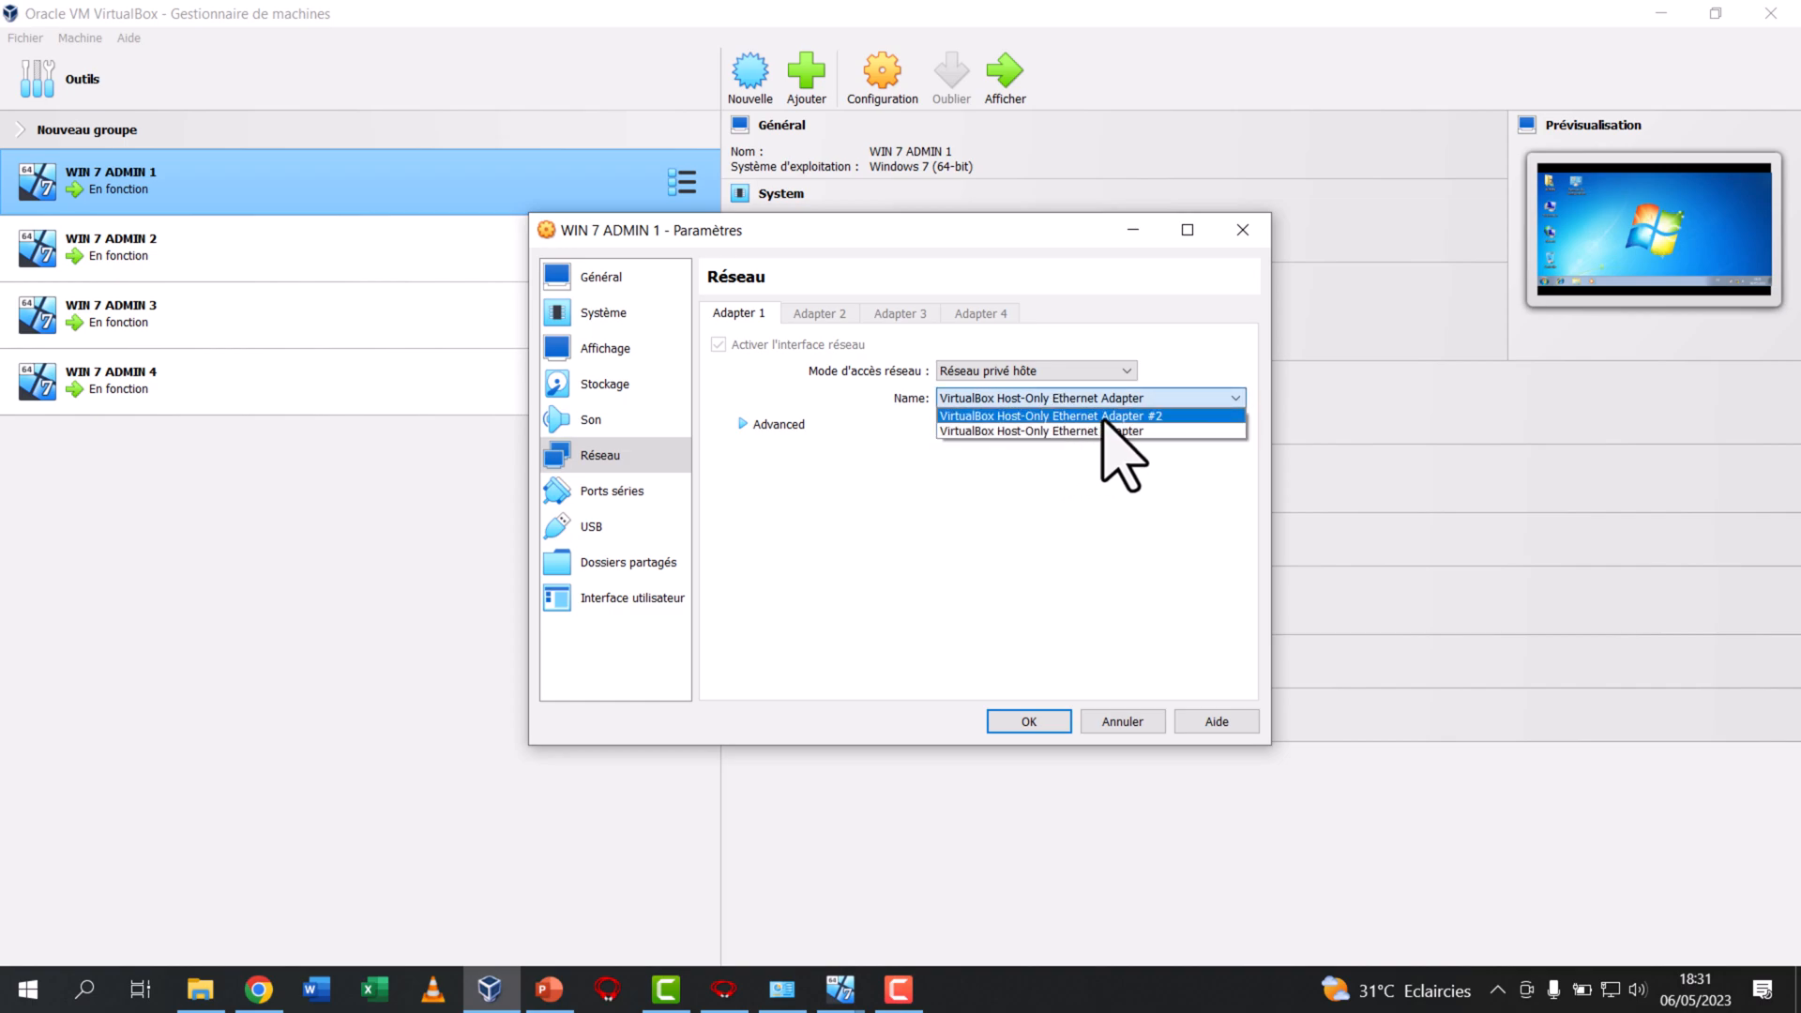
click(1088, 432)
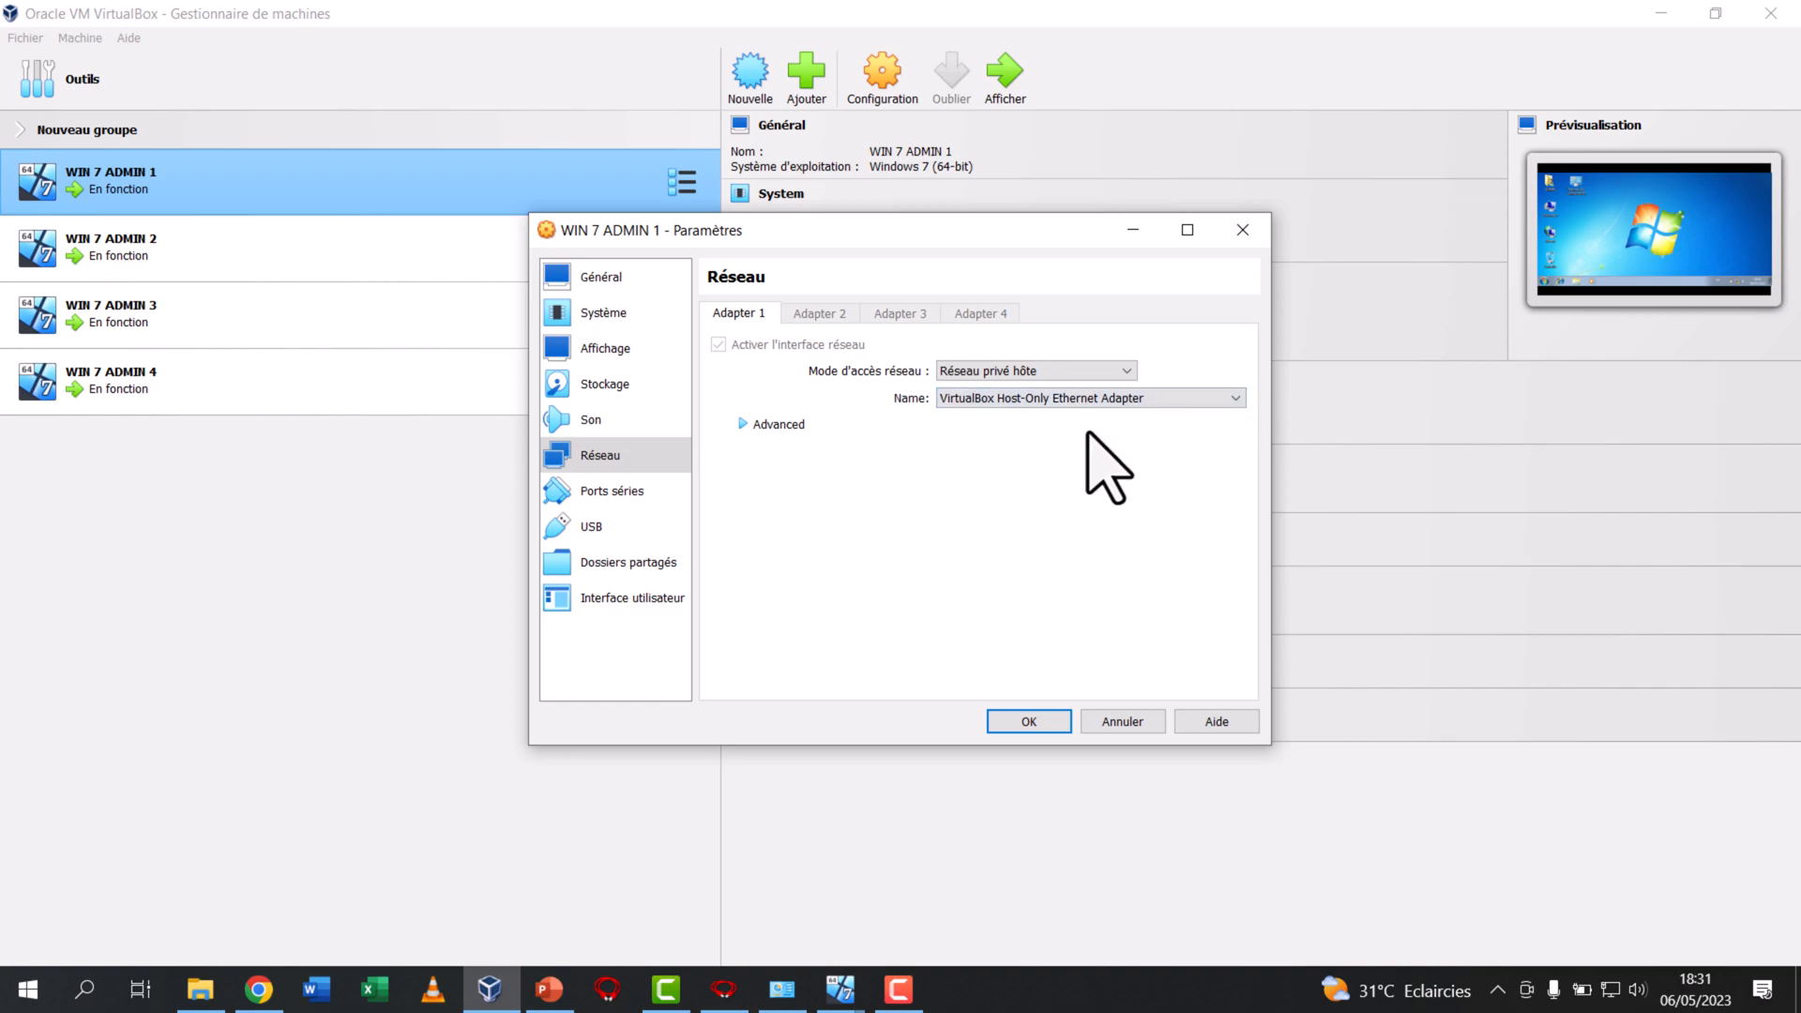
click(1046, 719)
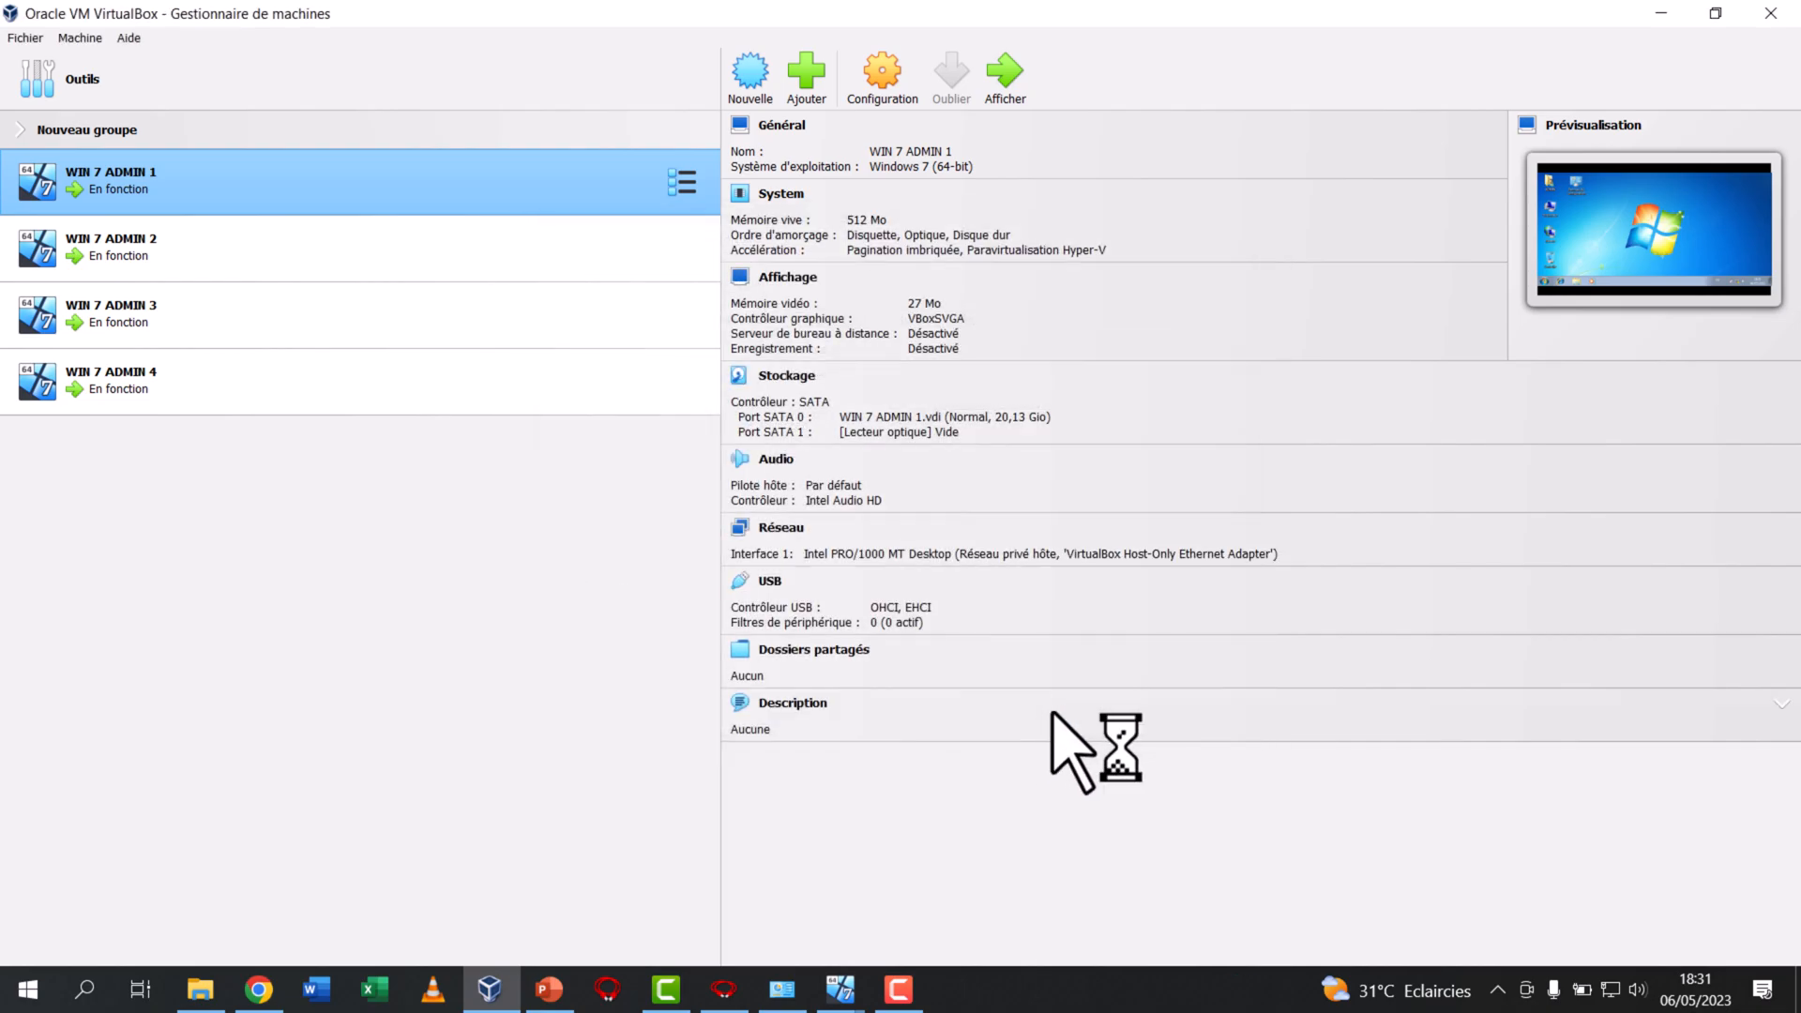
Set WIN 7 ADMIN 2's Adapter 1 to Réseau privé hôte using VirtualBox Host-Only Ethernet Adapter
click(232, 242)
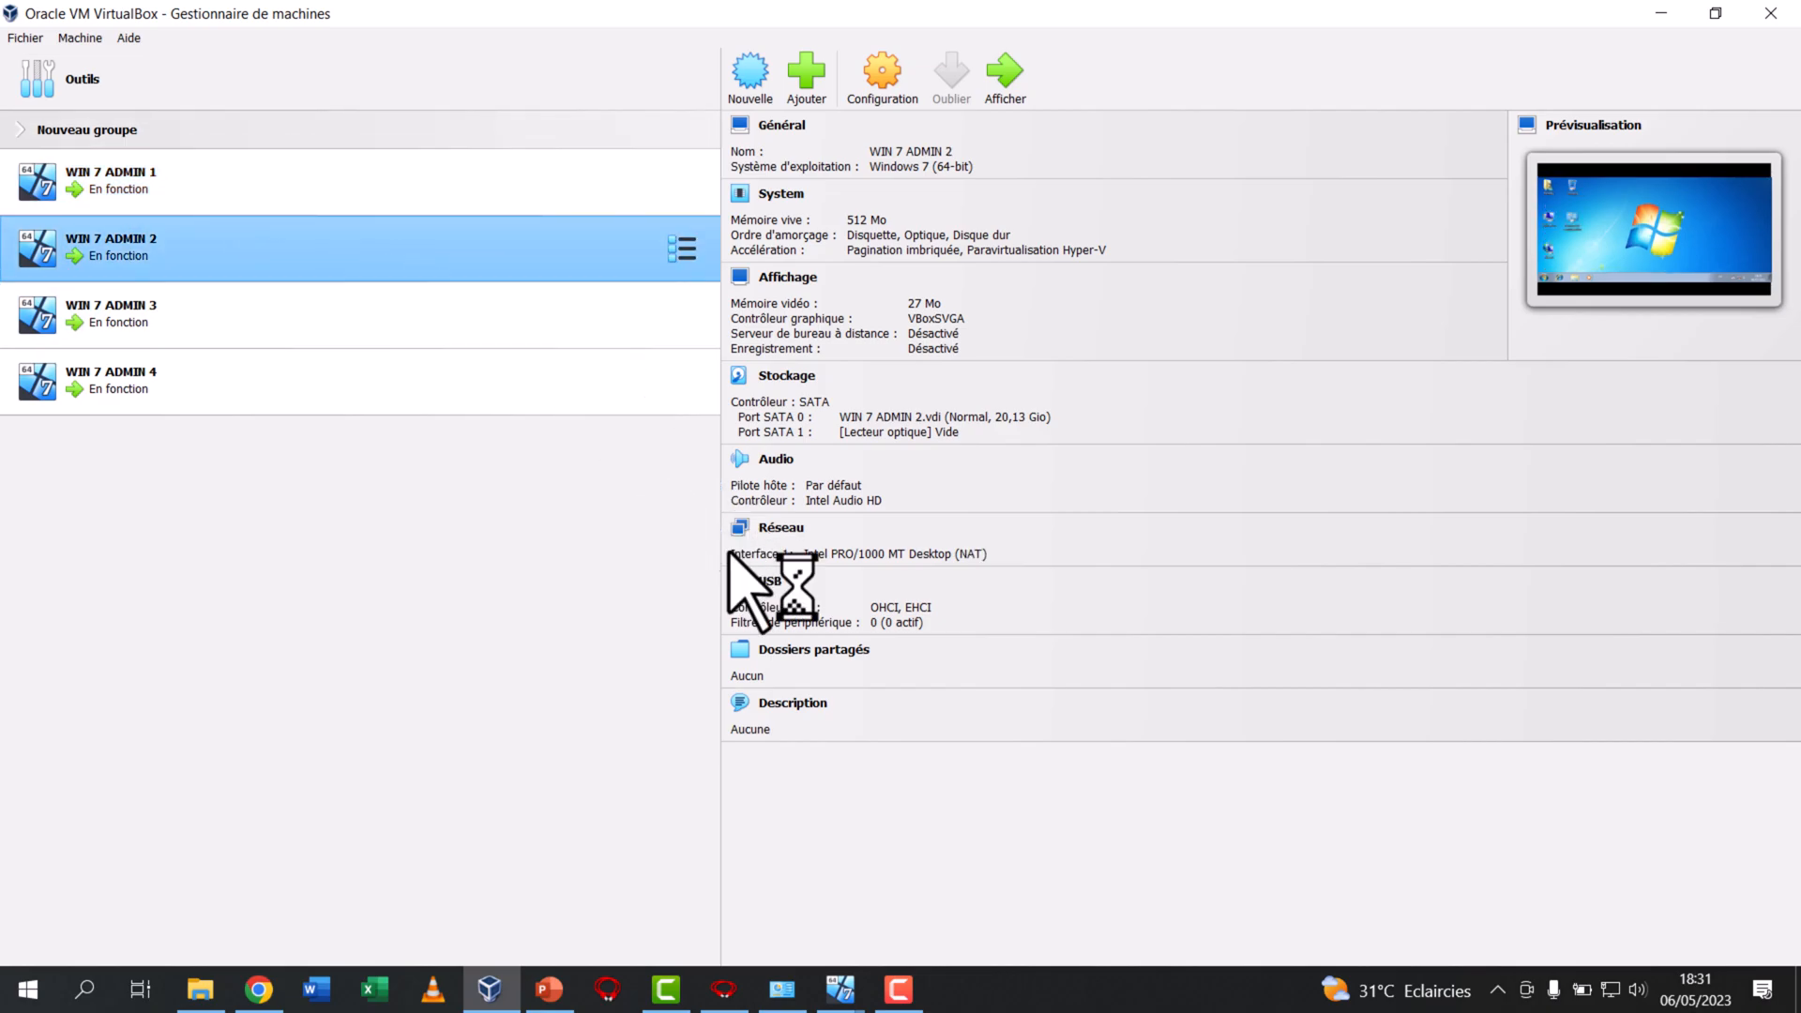
click(779, 531)
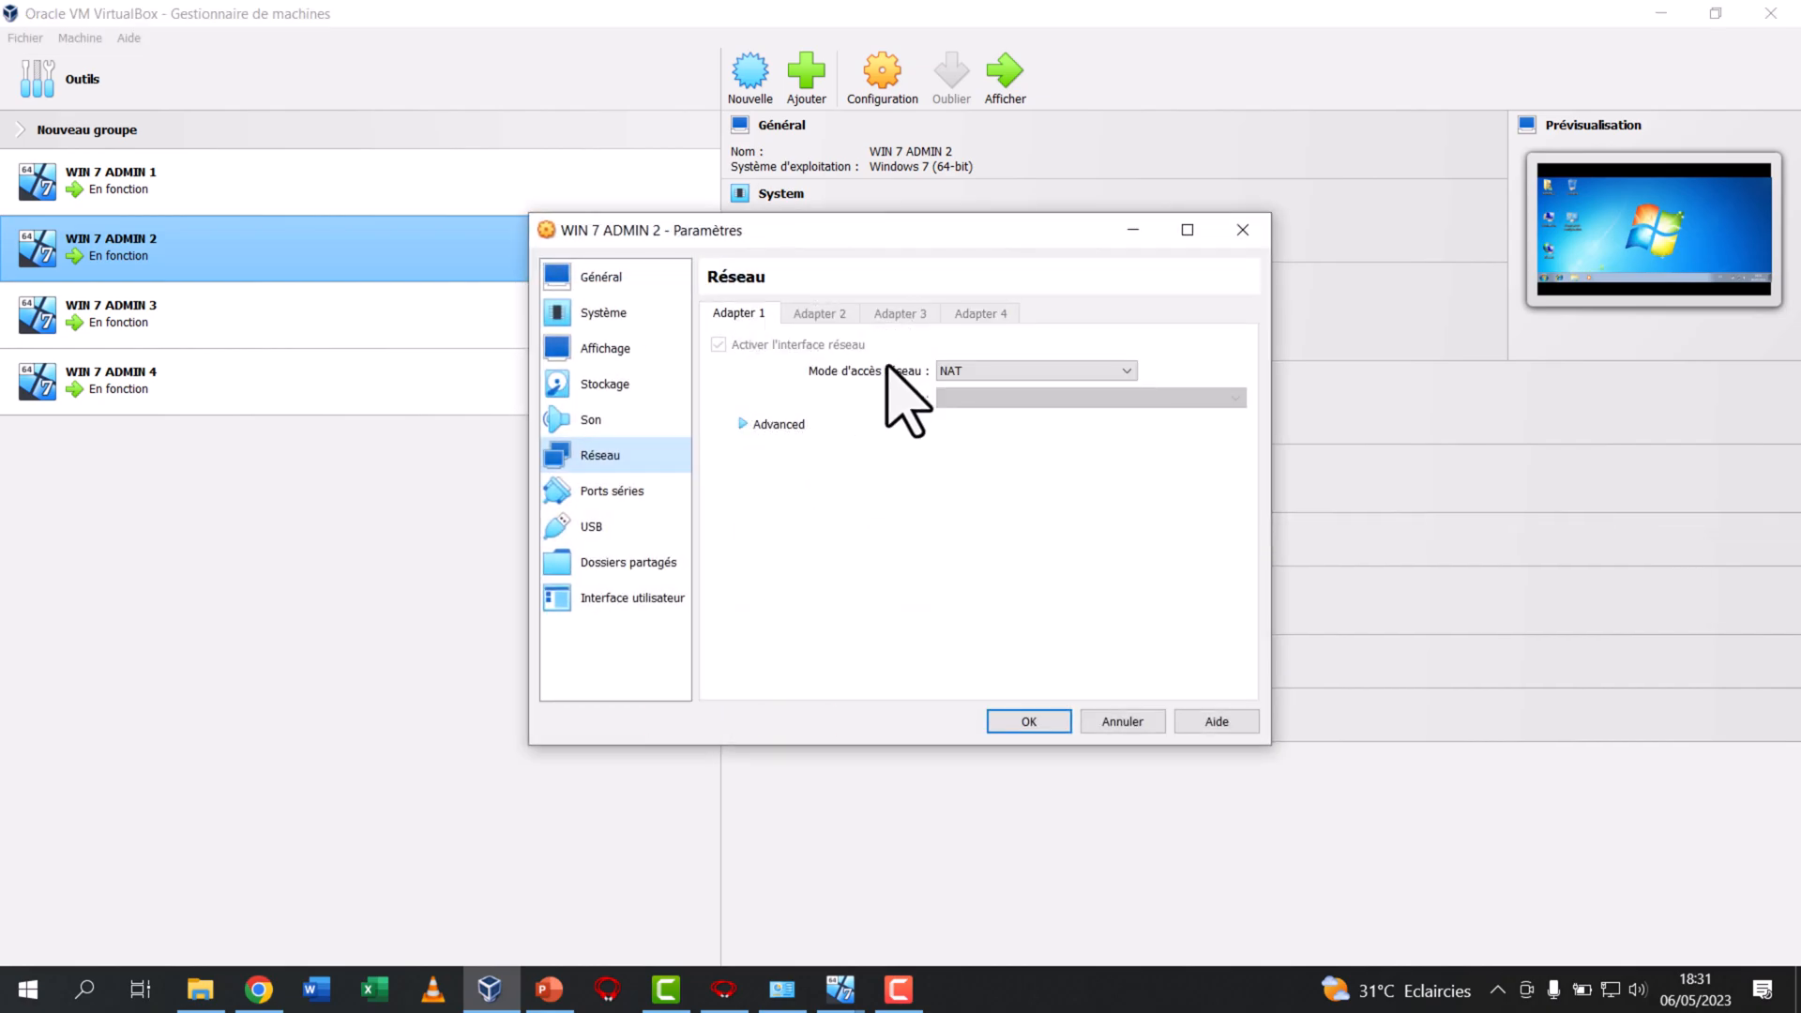
click(1011, 378)
click(1013, 437)
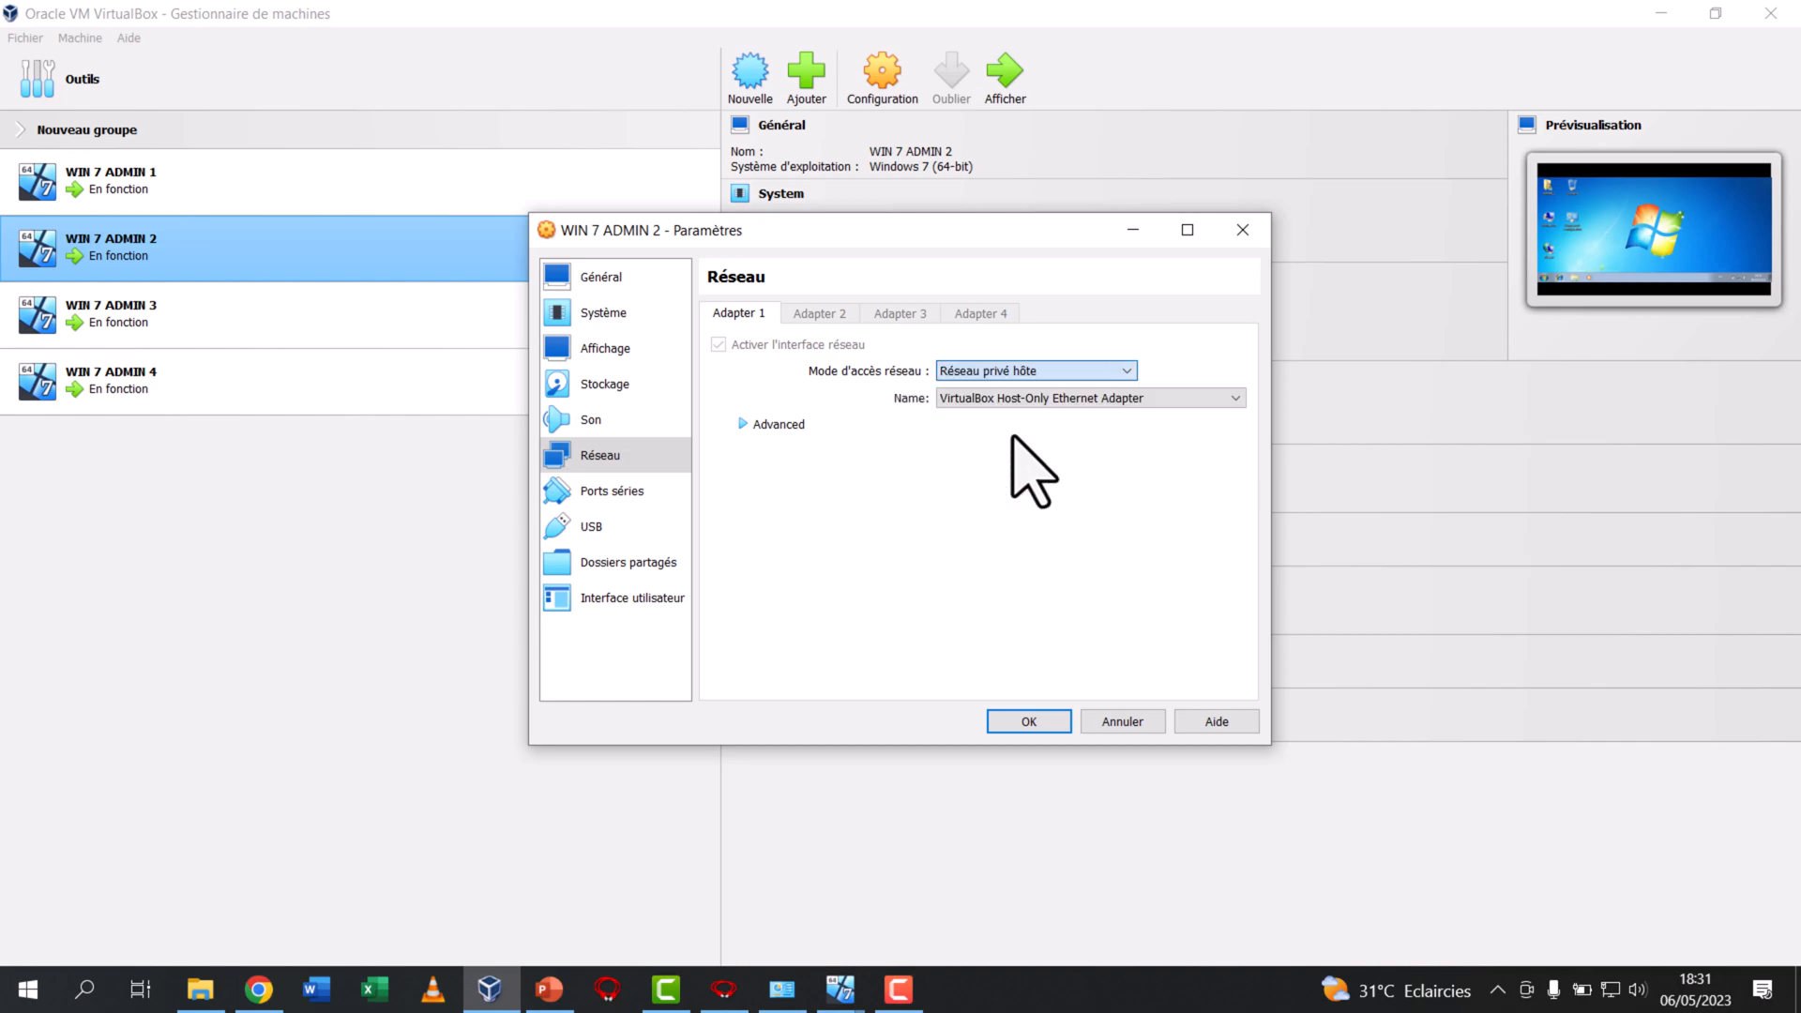
click(1048, 394)
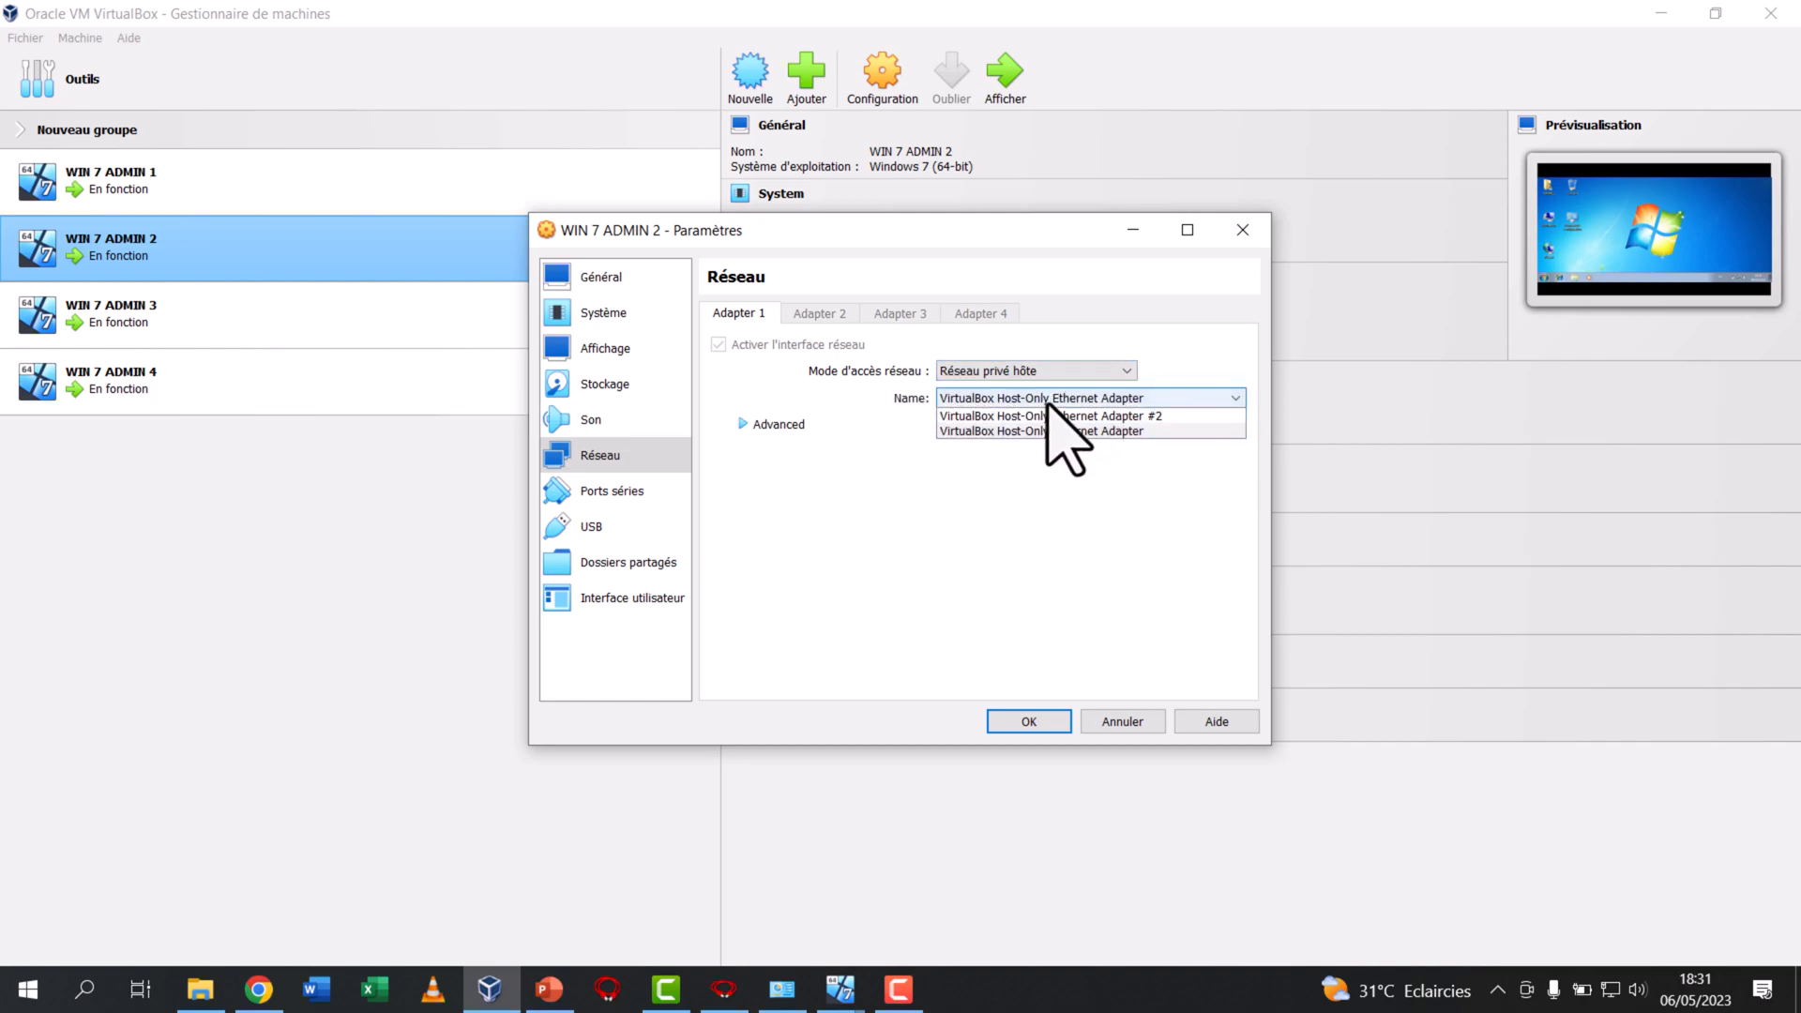
click(1122, 433)
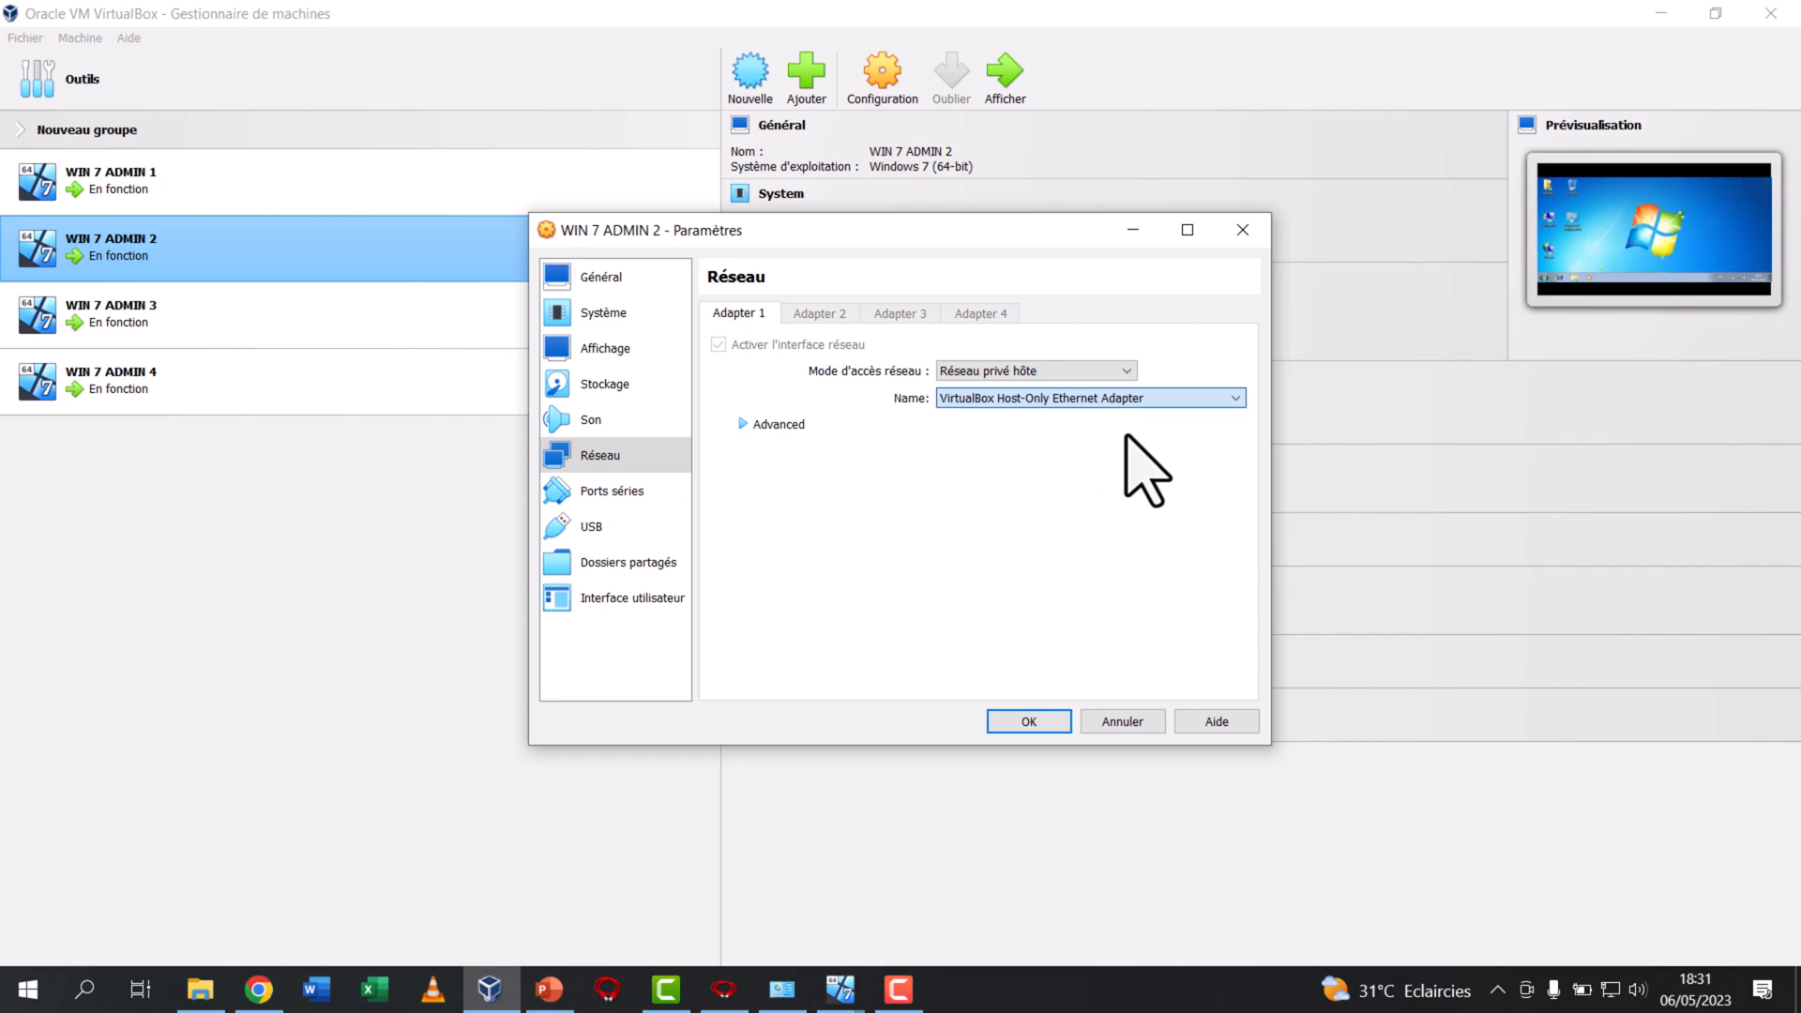
click(1018, 724)
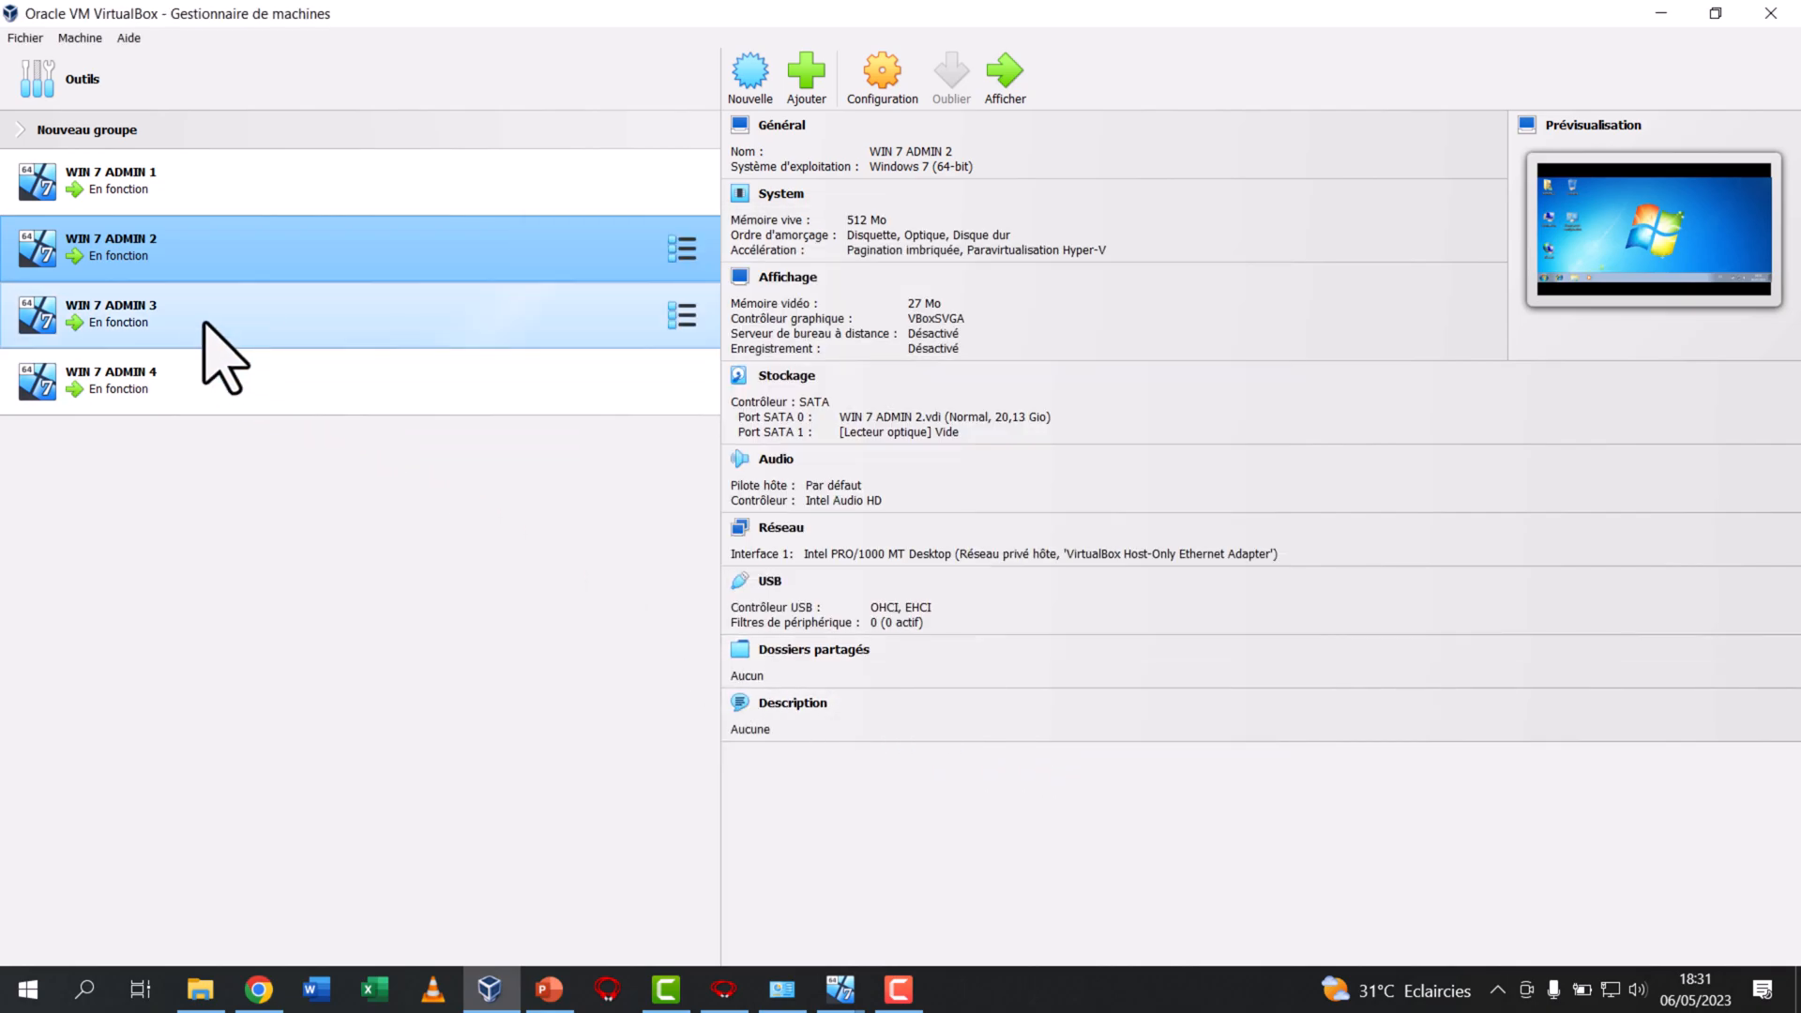
Set WIN 7 ADMIN 3's Interface 1 to Réseau privé hôte using VirtualBox Host-Only Ethernet Adapter
click(203, 324)
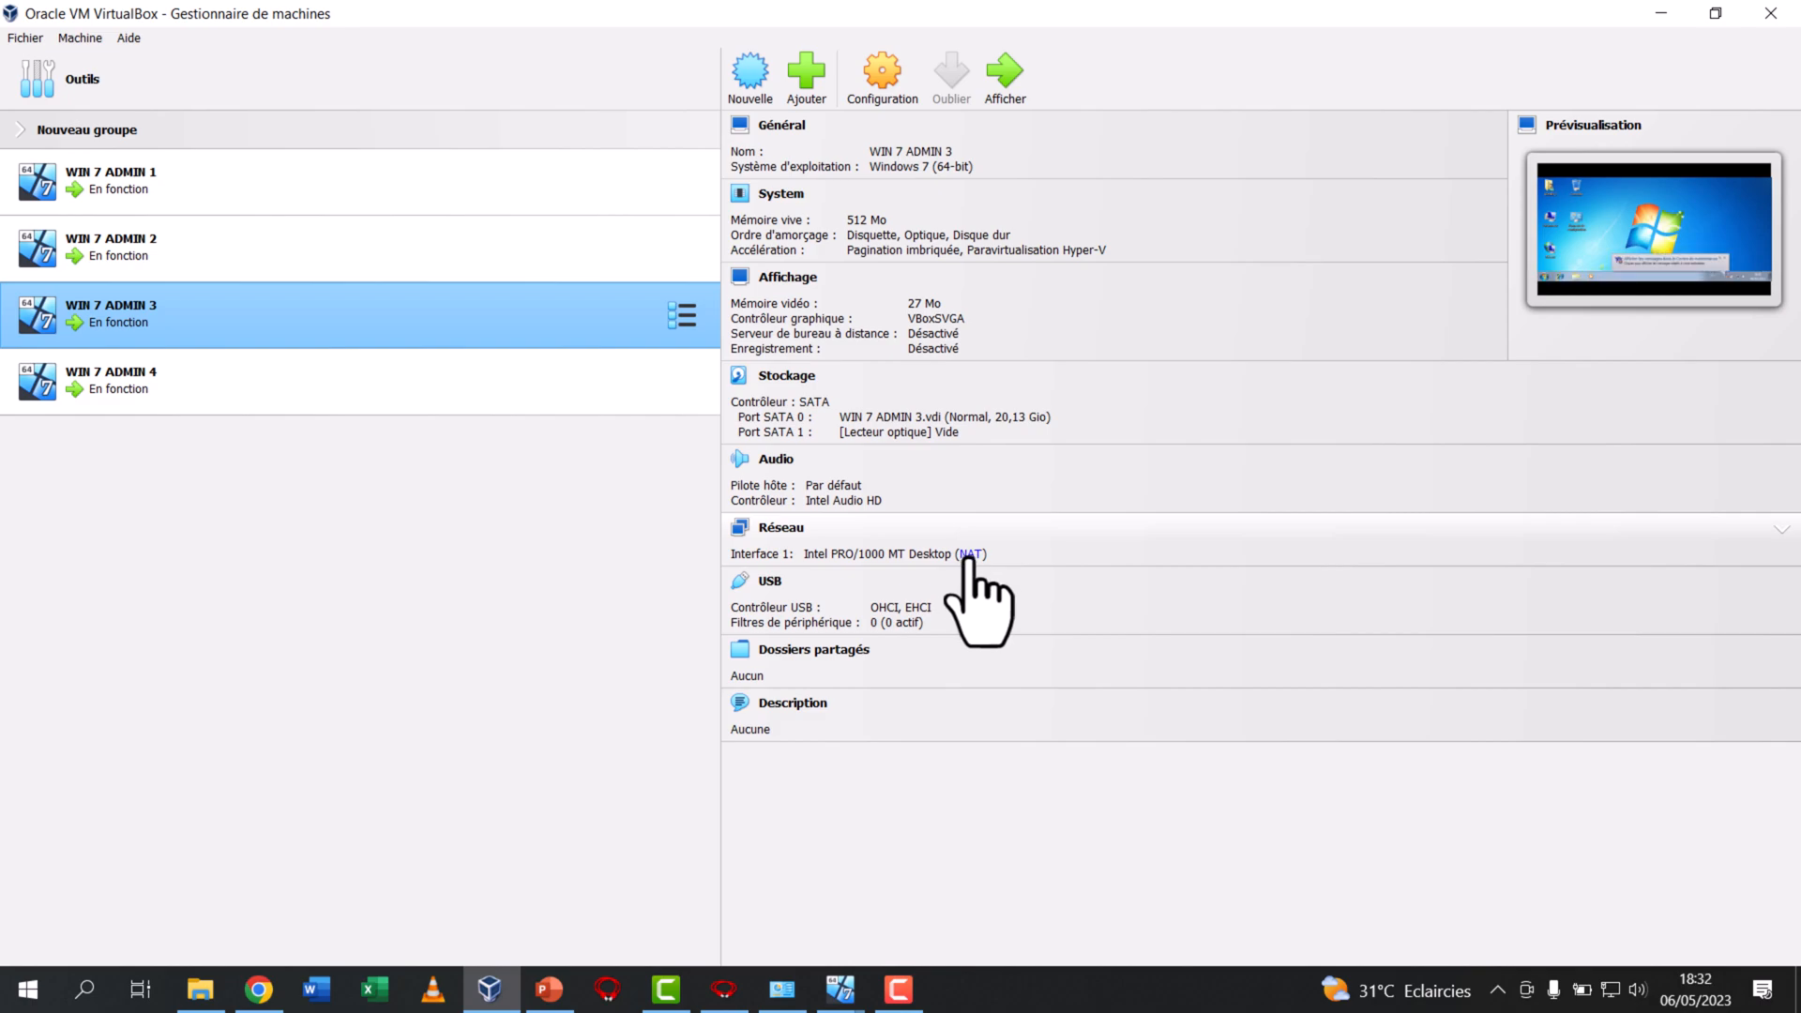
click(969, 556)
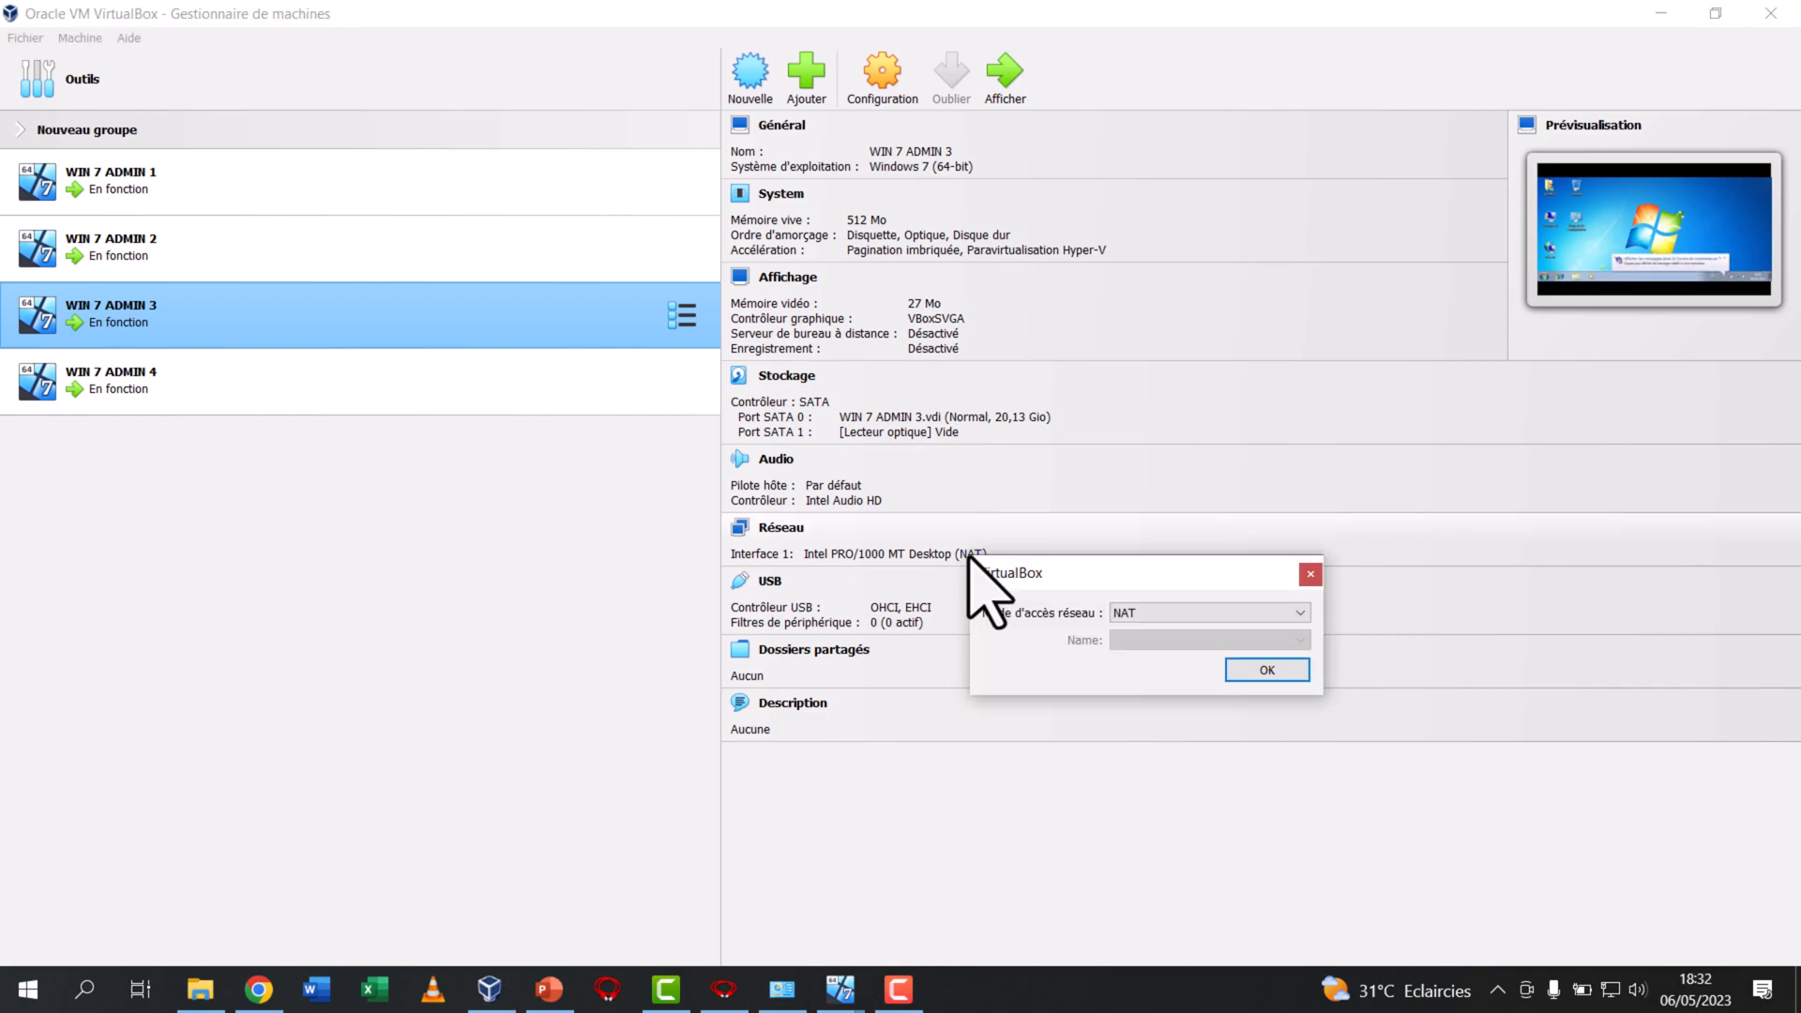
click(1147, 608)
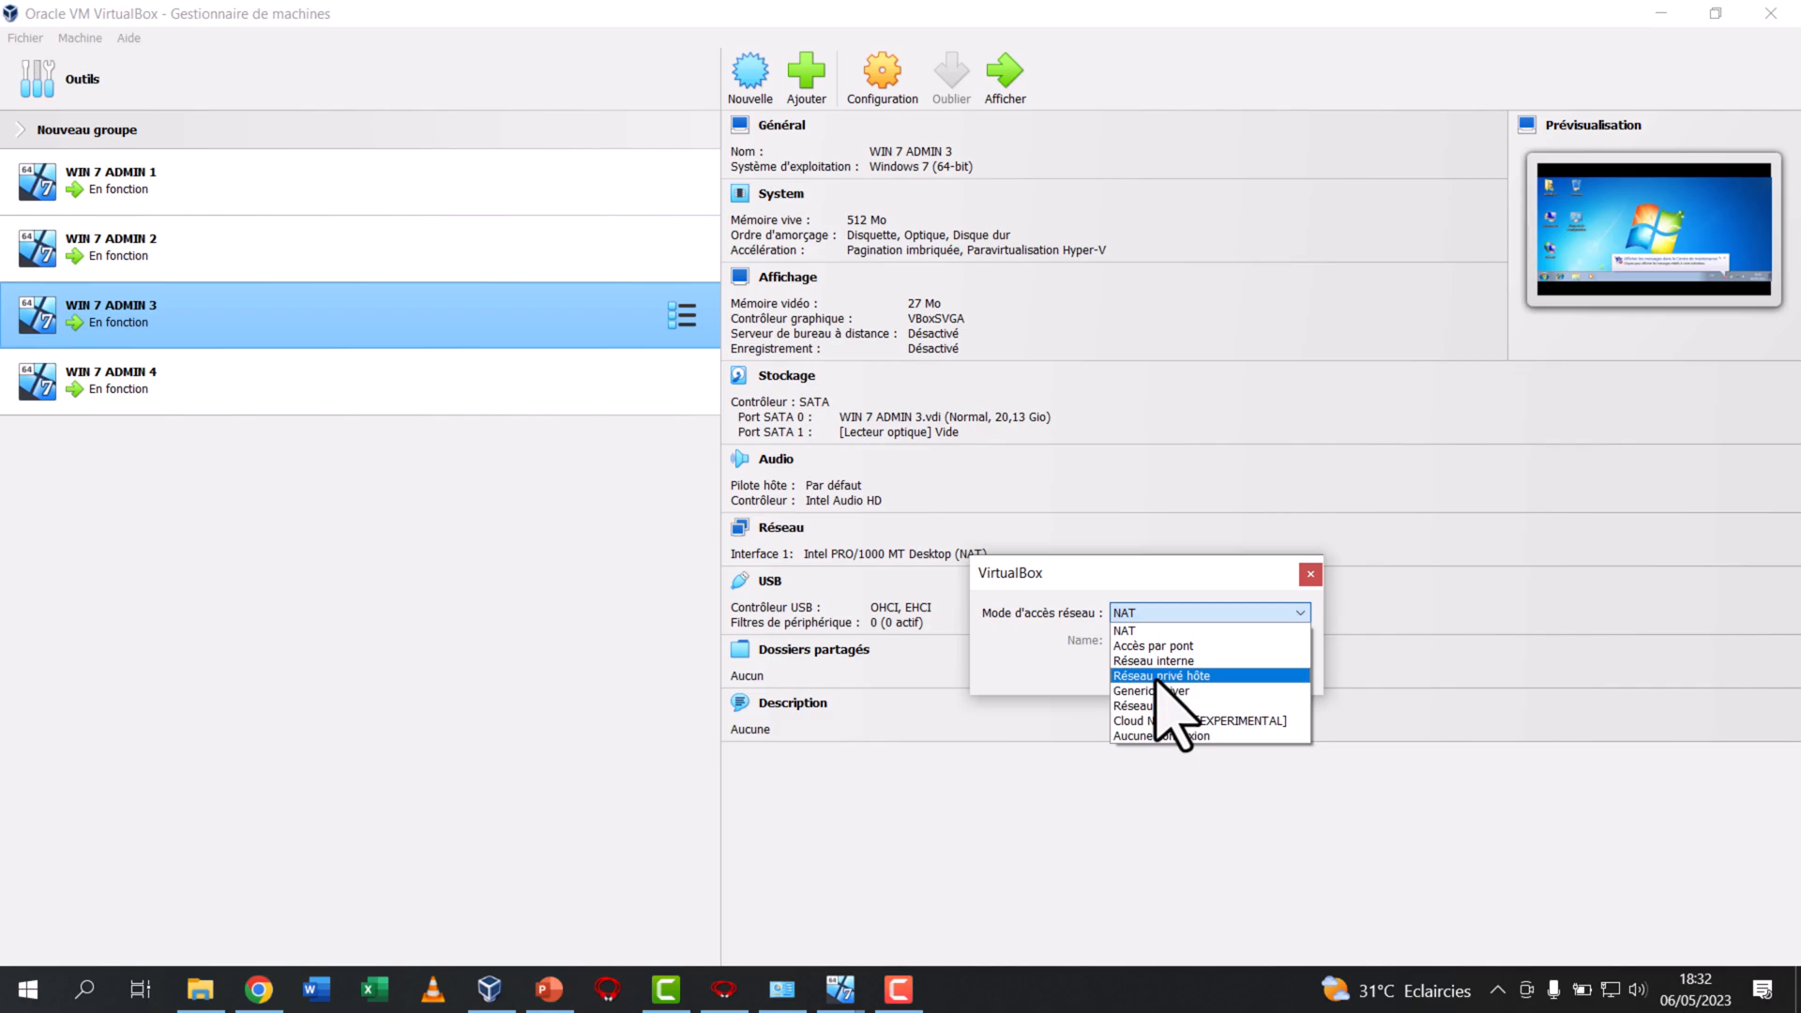
click(1156, 675)
click(1245, 641)
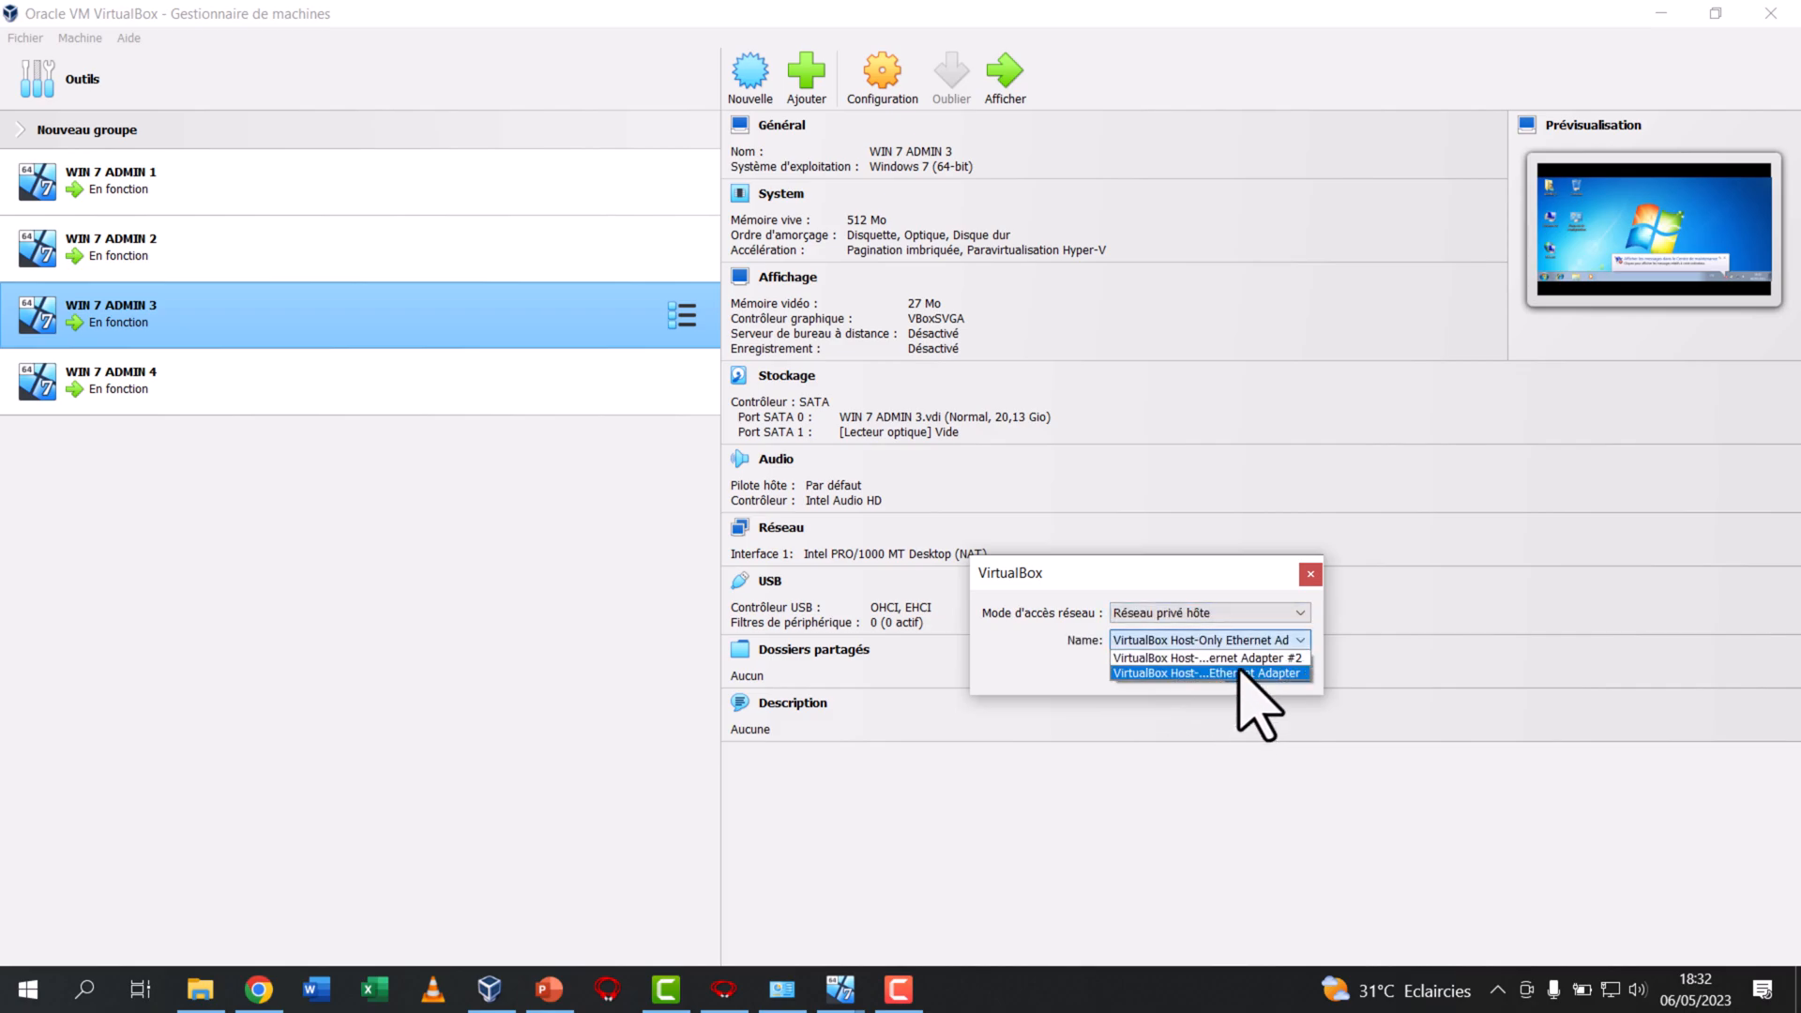
click(1243, 672)
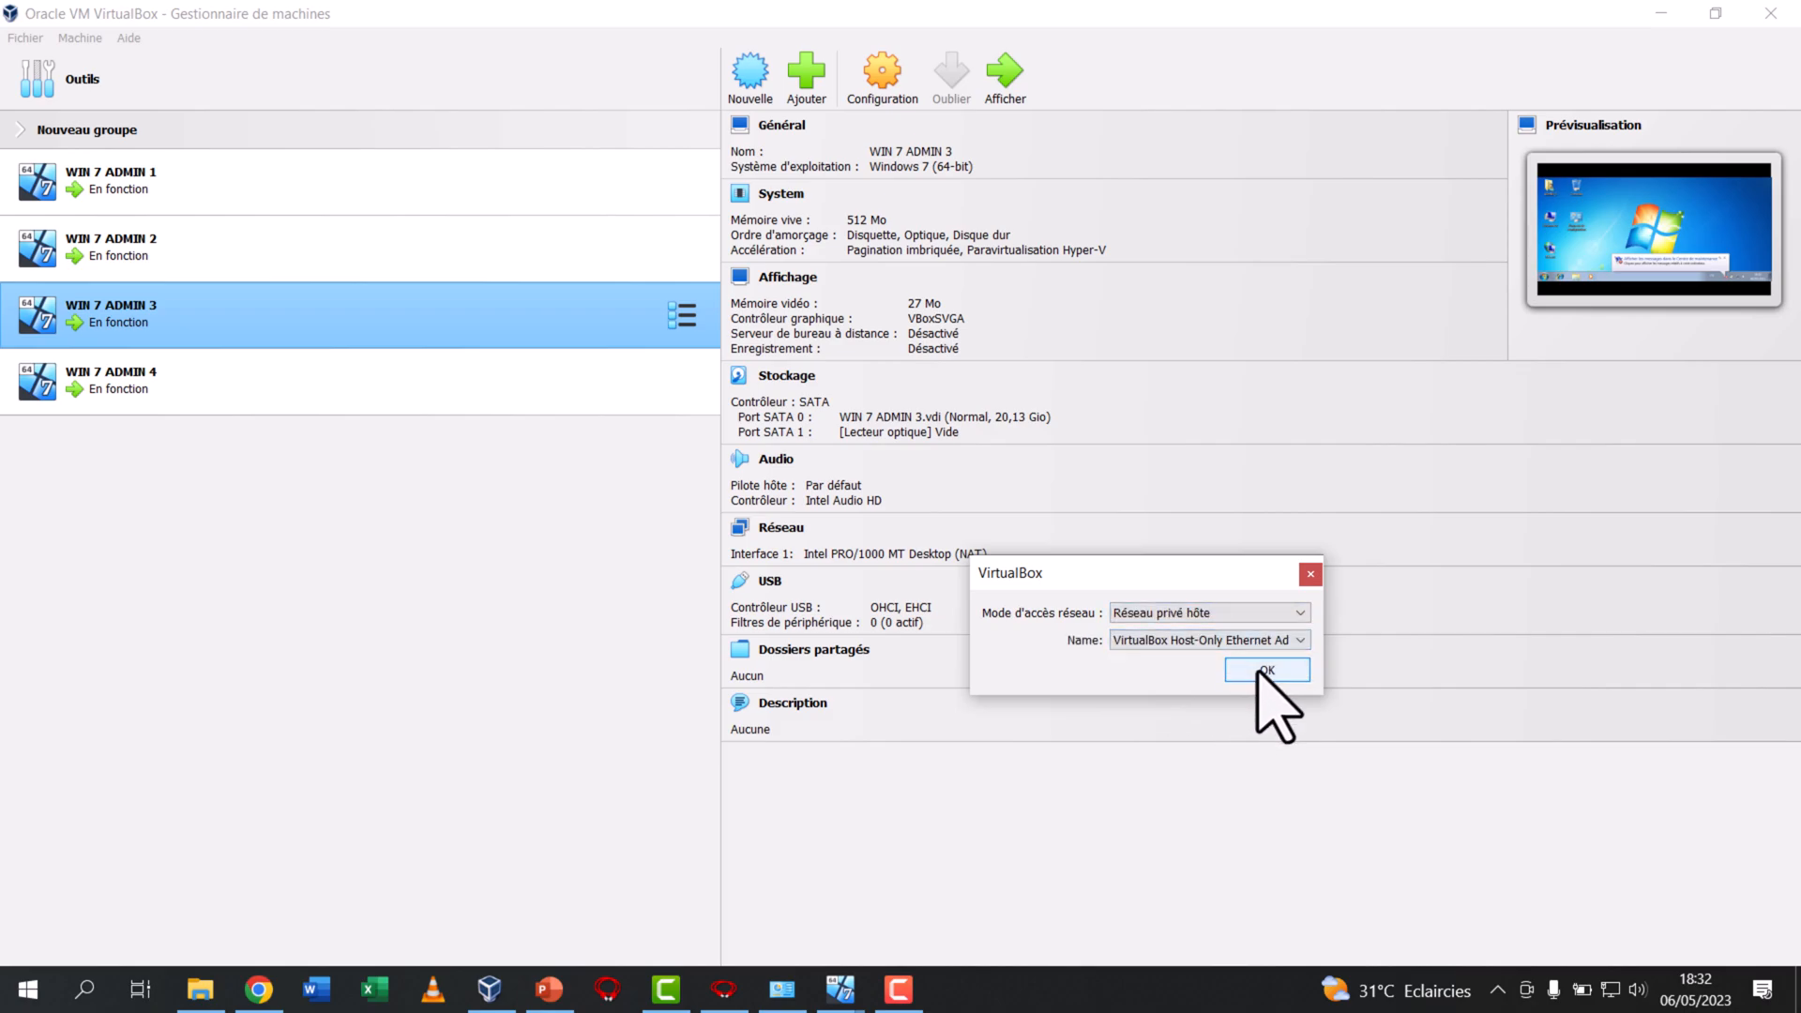
click(1266, 669)
Set WIN 7 ADMIN 4's Interface 1 to Réseau privé hôte using VirtualBox Host-Only Ethernet Adapter
click(403, 398)
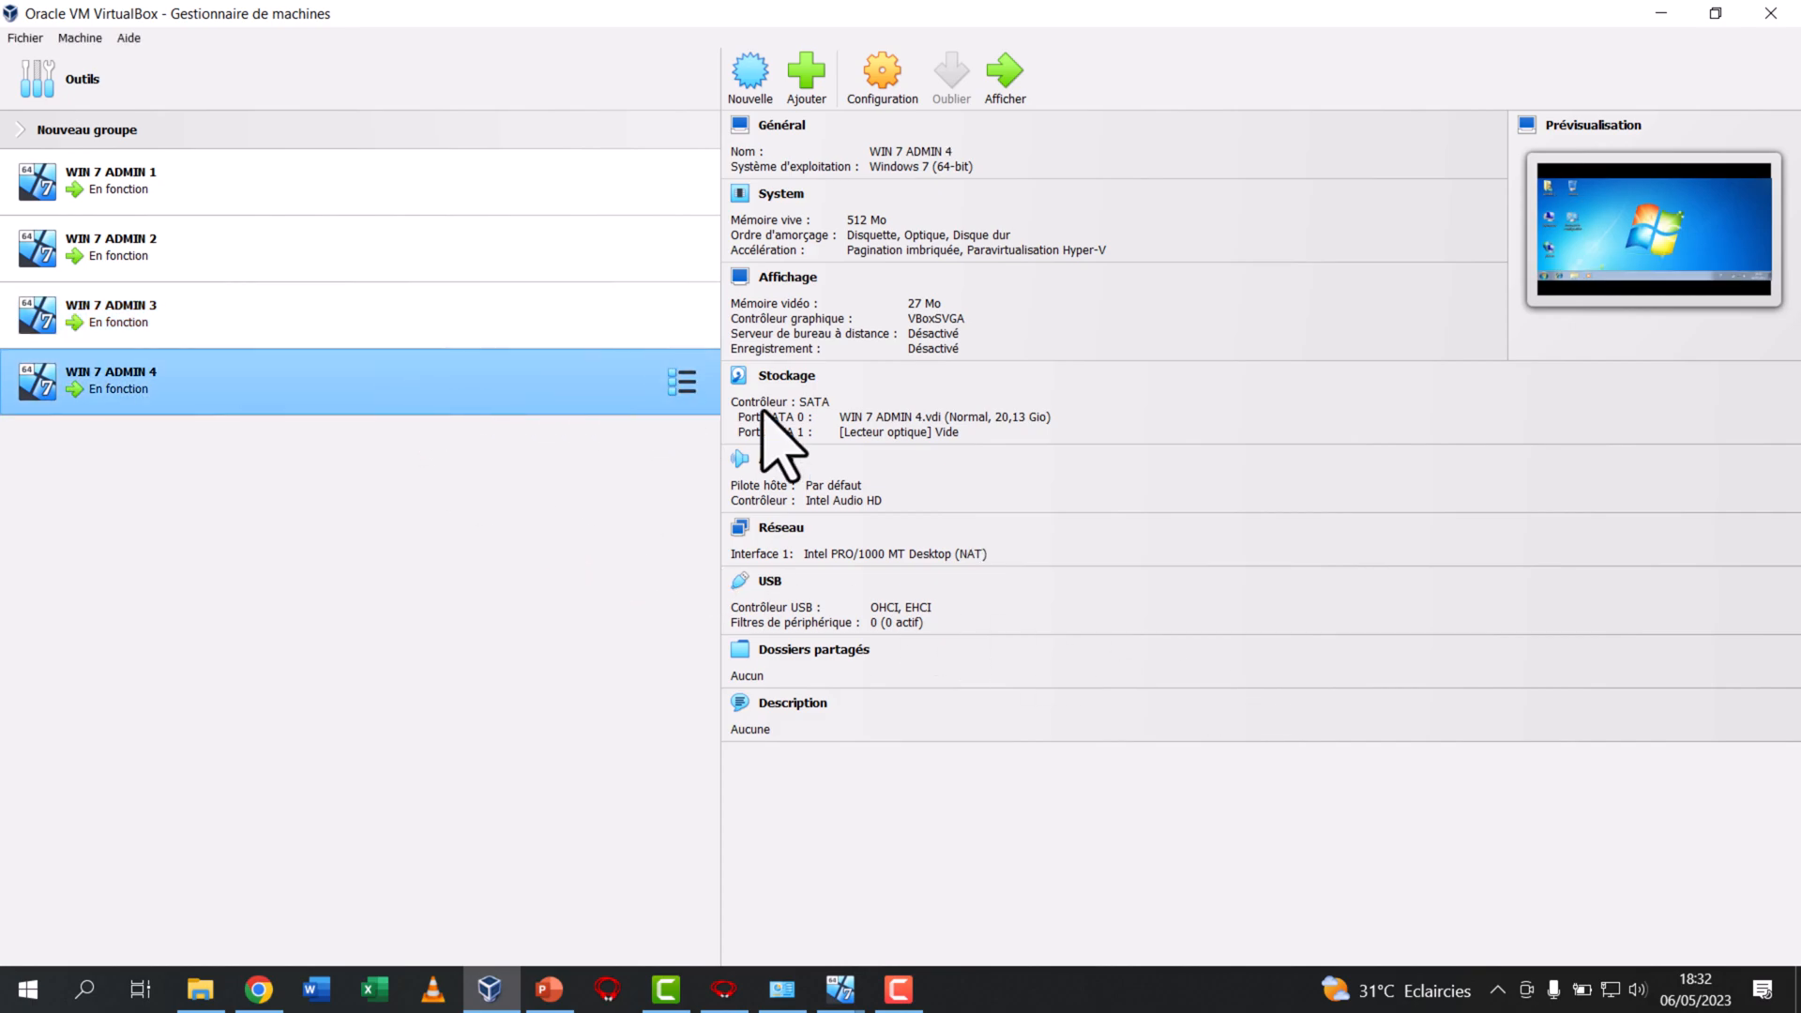
click(976, 553)
click(1168, 610)
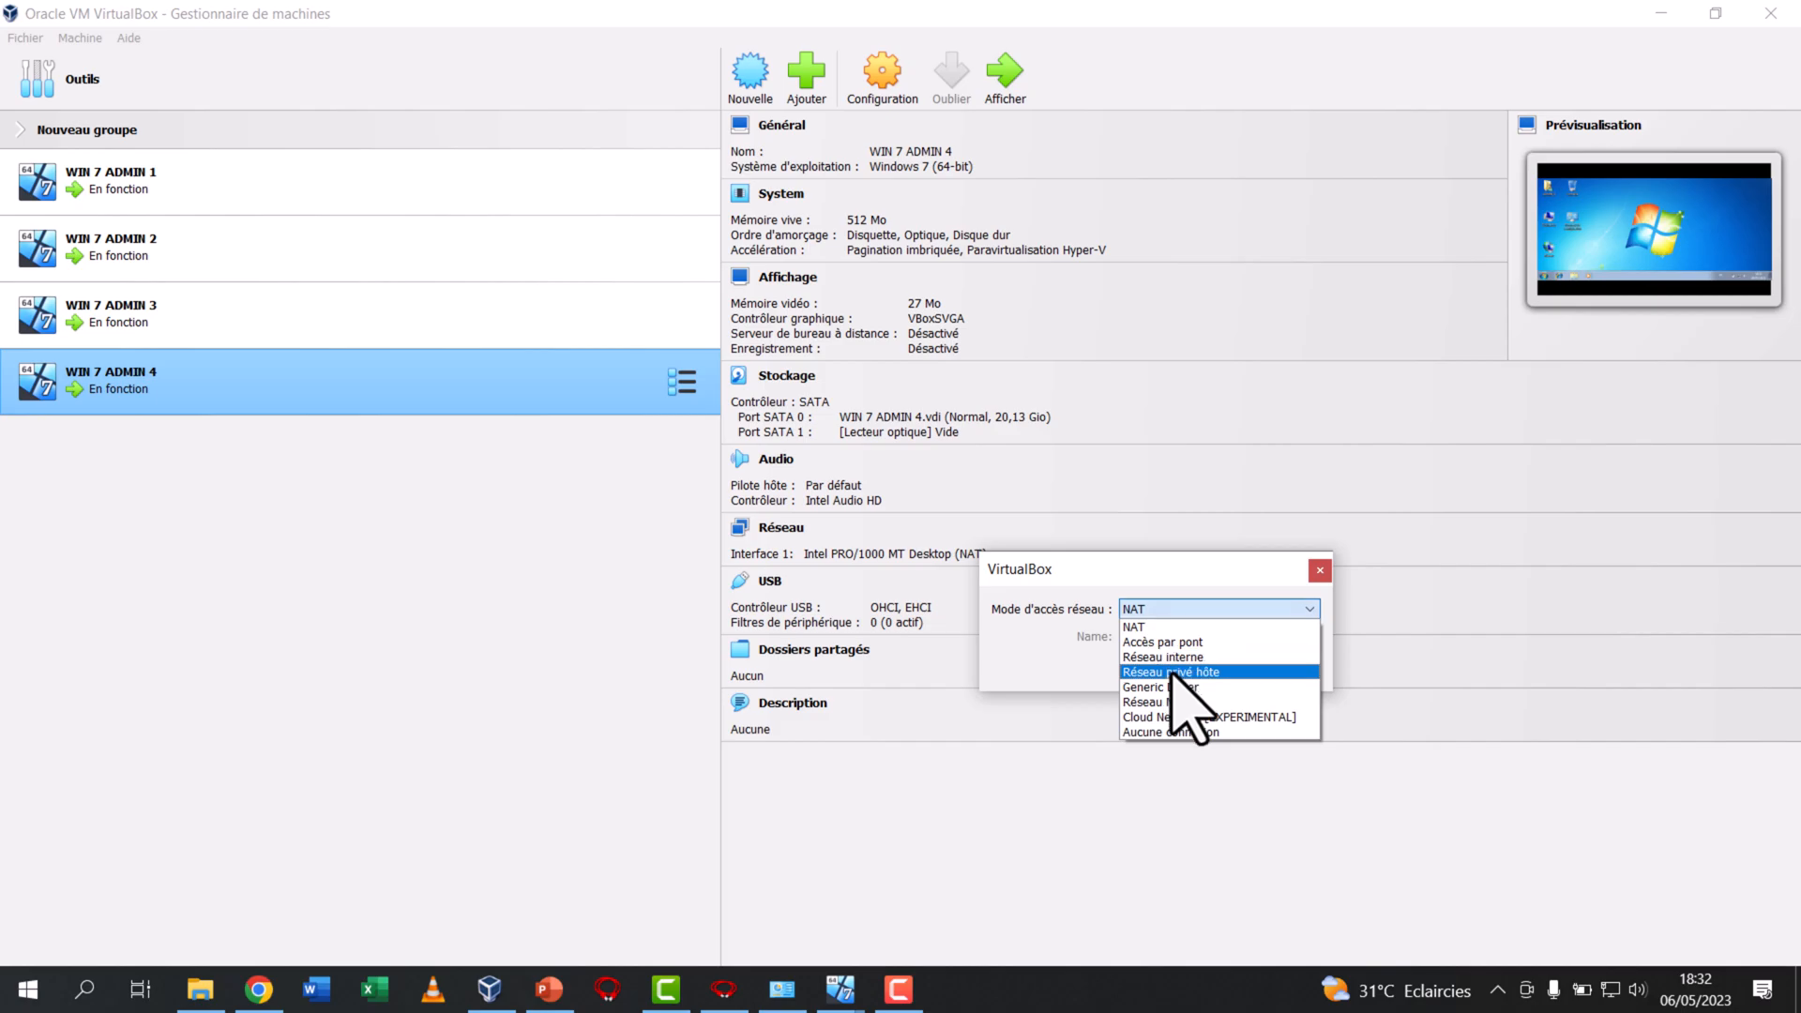
click(1173, 671)
click(1219, 636)
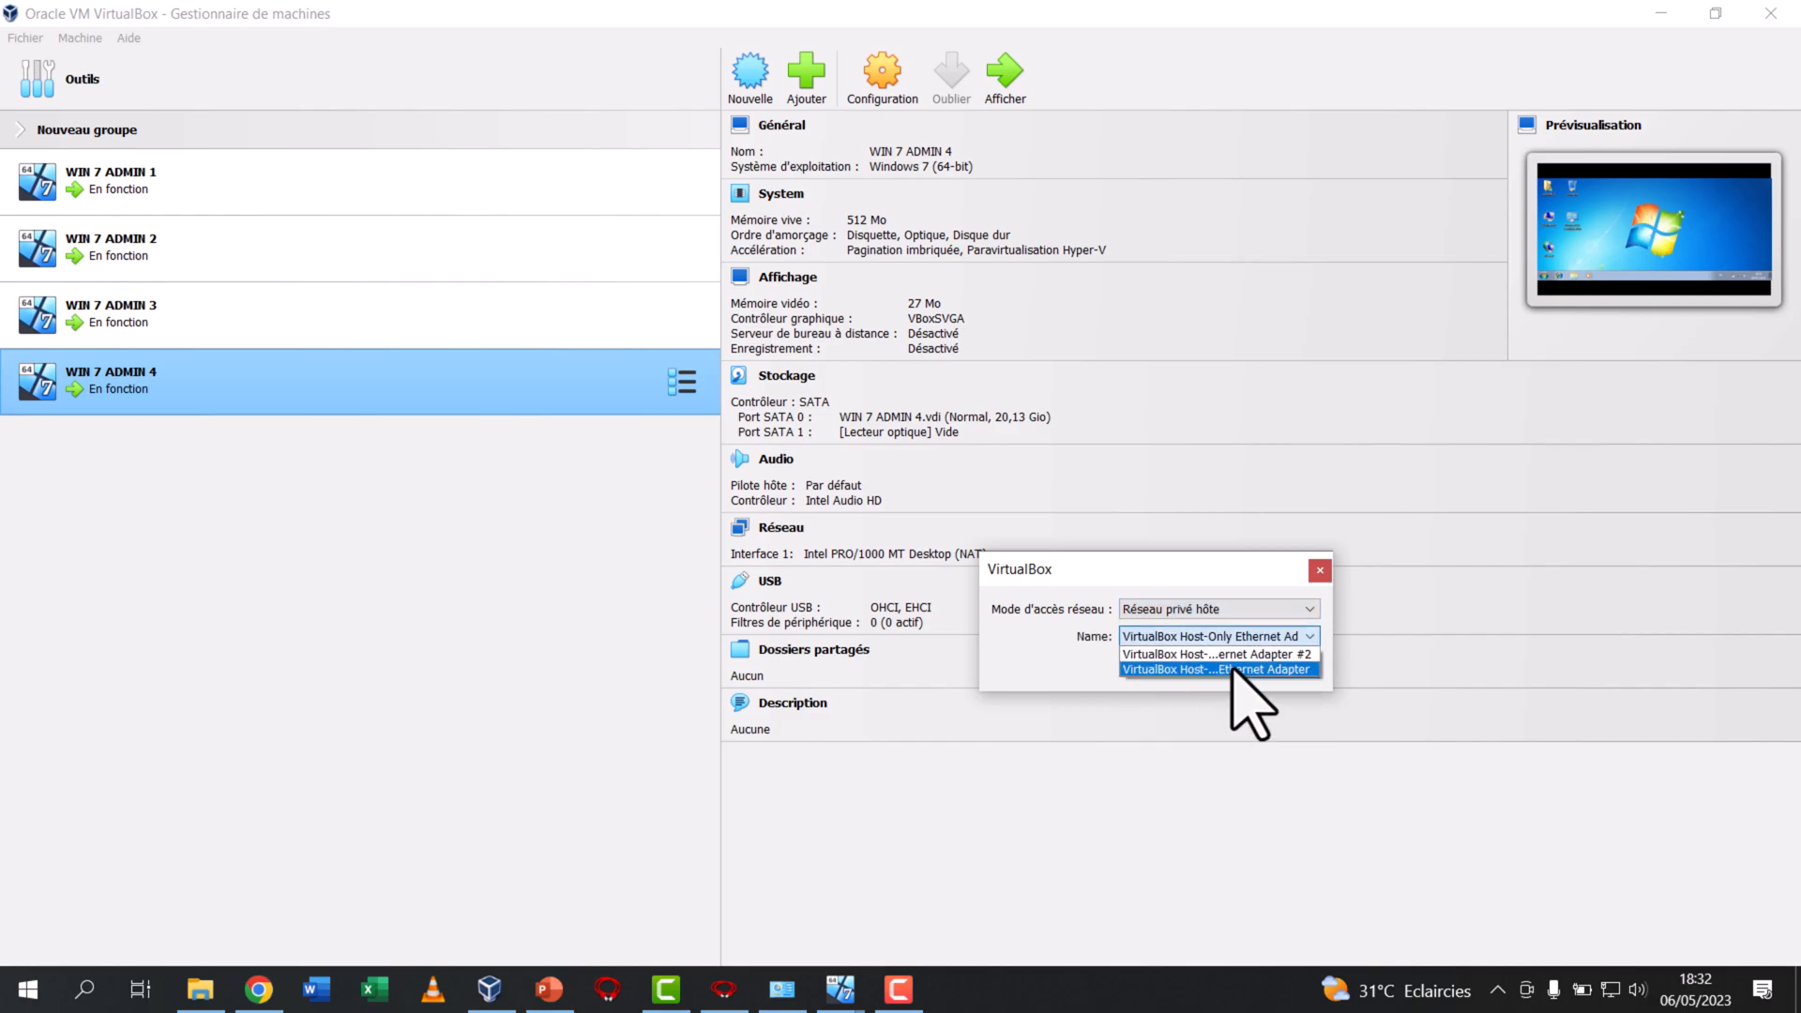
click(1233, 669)
key(Return)
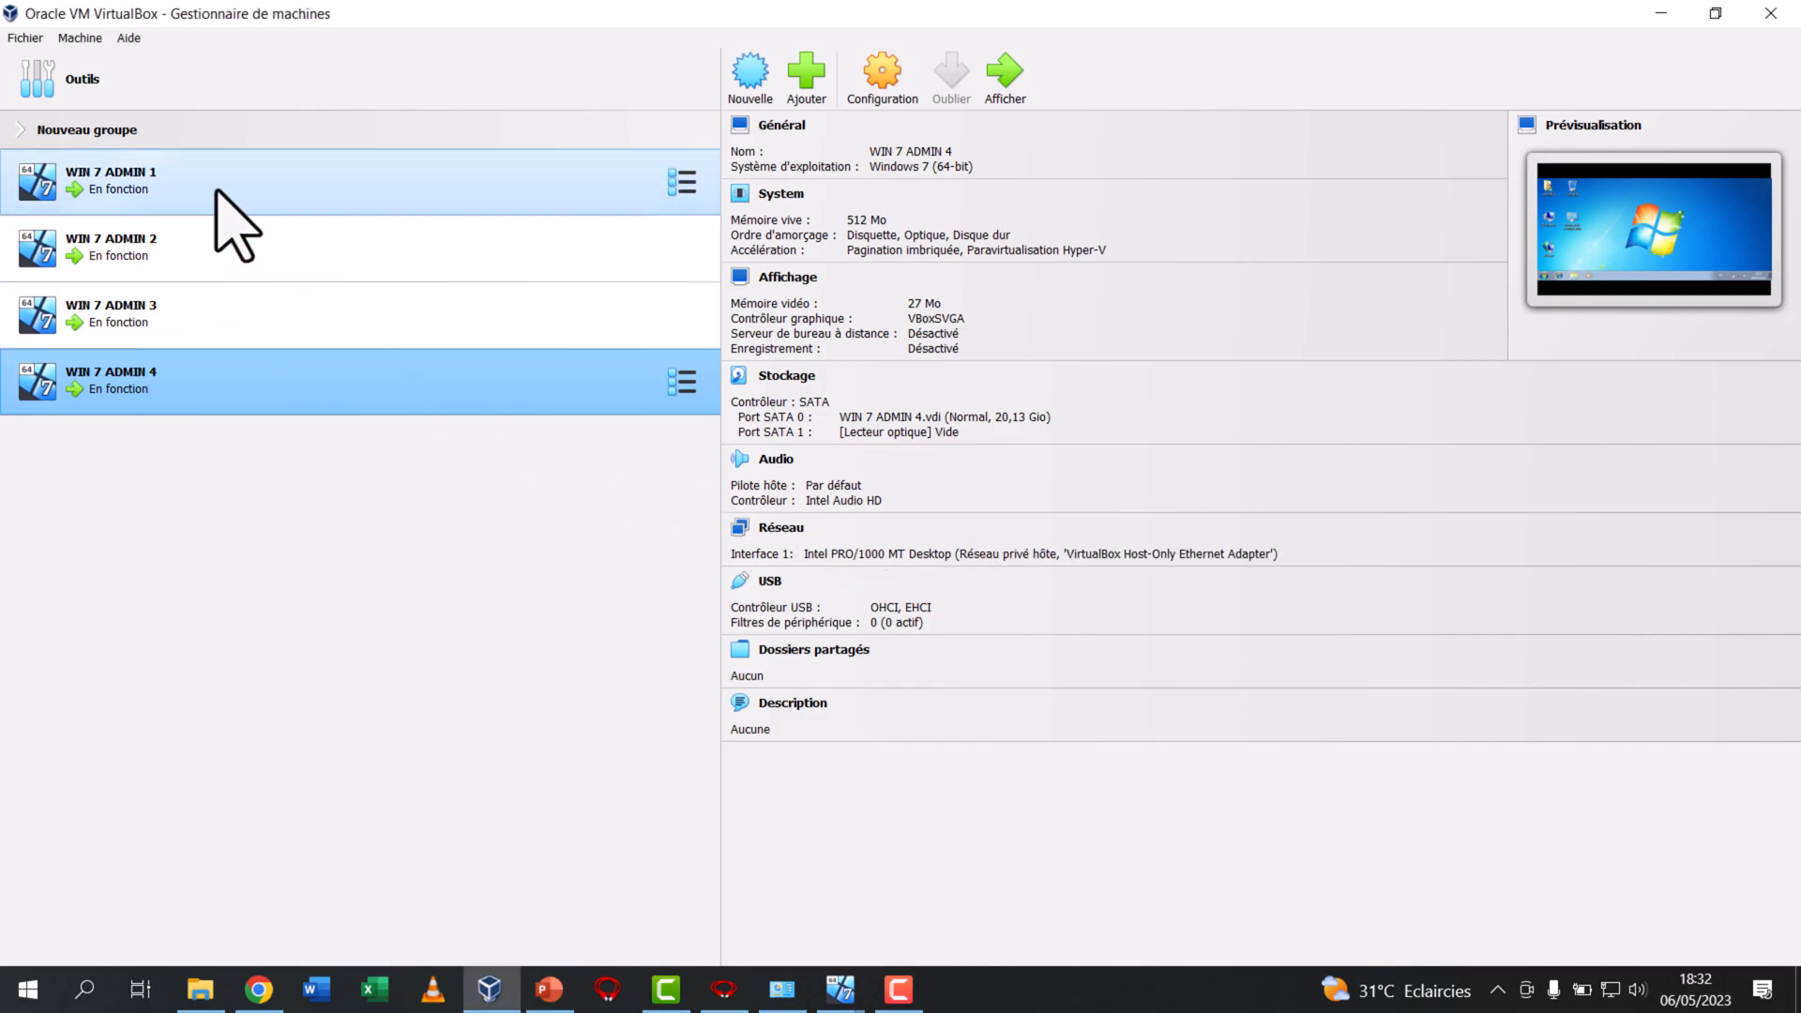
Check the network settings of WIN 7 ADMIN 1 through WIN 7 ADMIN 4 in the machine list
click(217, 194)
click(218, 251)
click(219, 302)
click(239, 384)
click(249, 210)
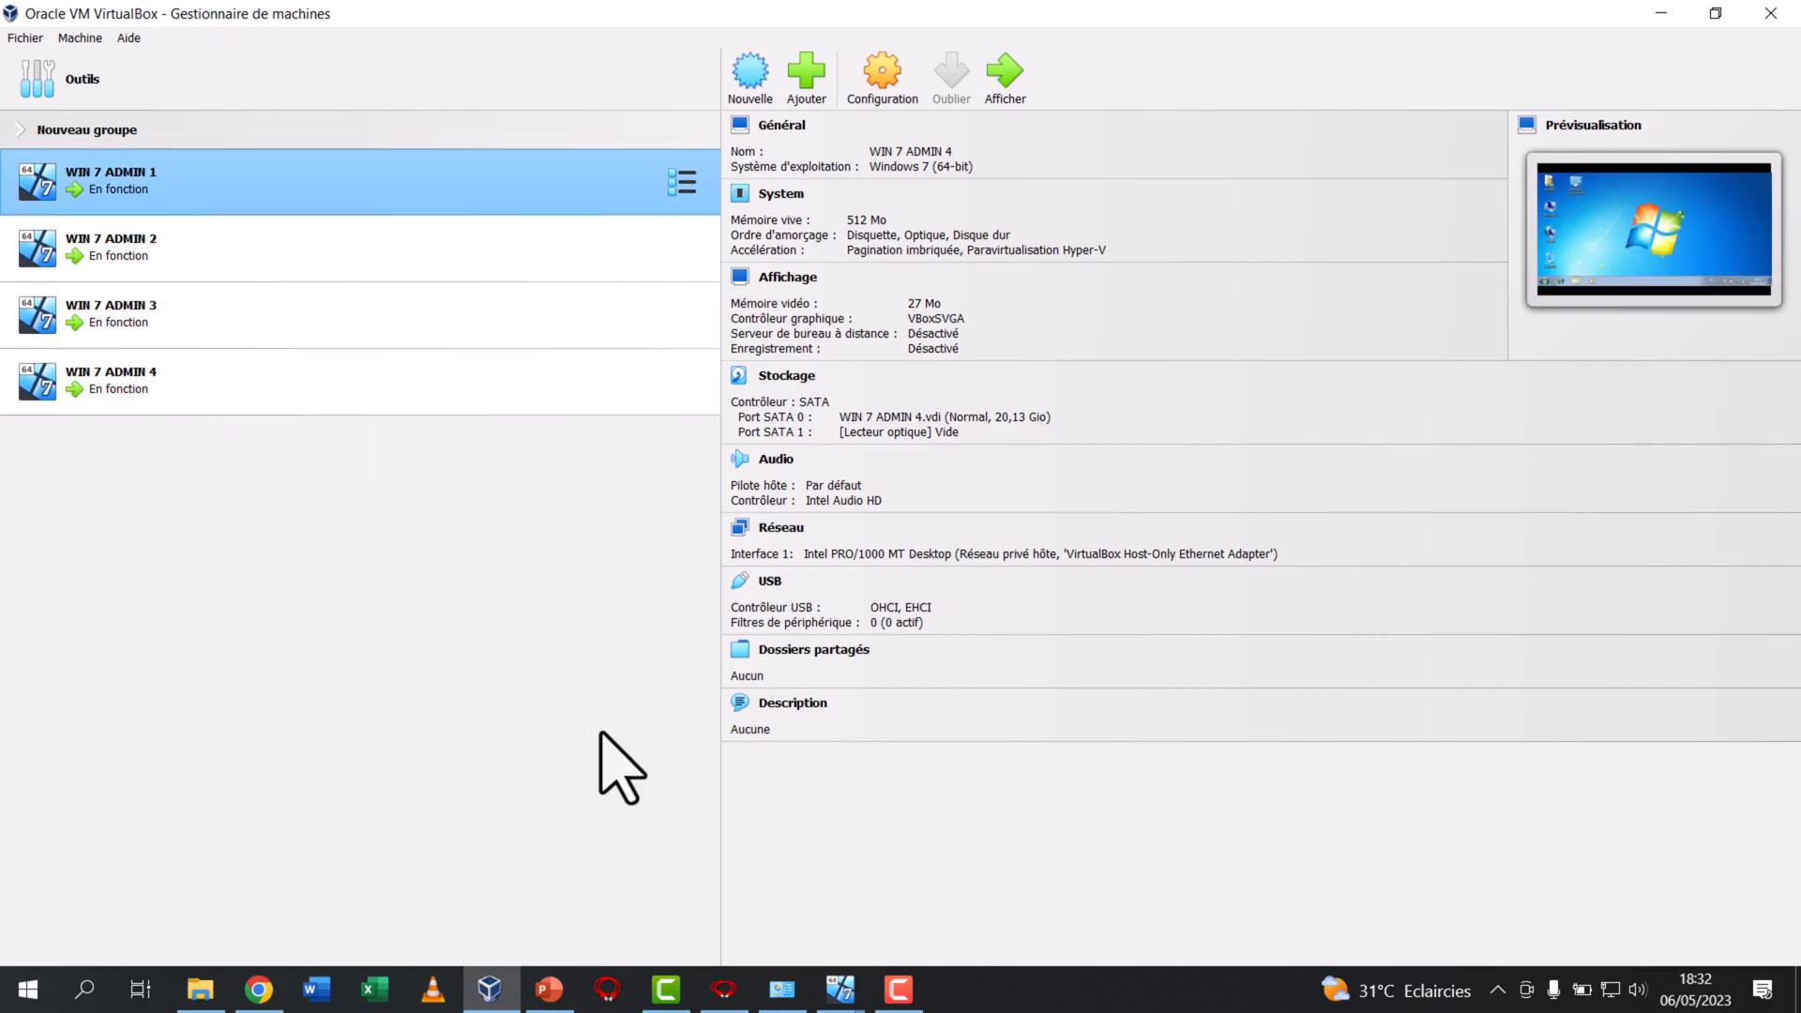
Bring the running windows of WIN 7 ADMIN 1, 2, 3 and 4 to the front
click(839, 989)
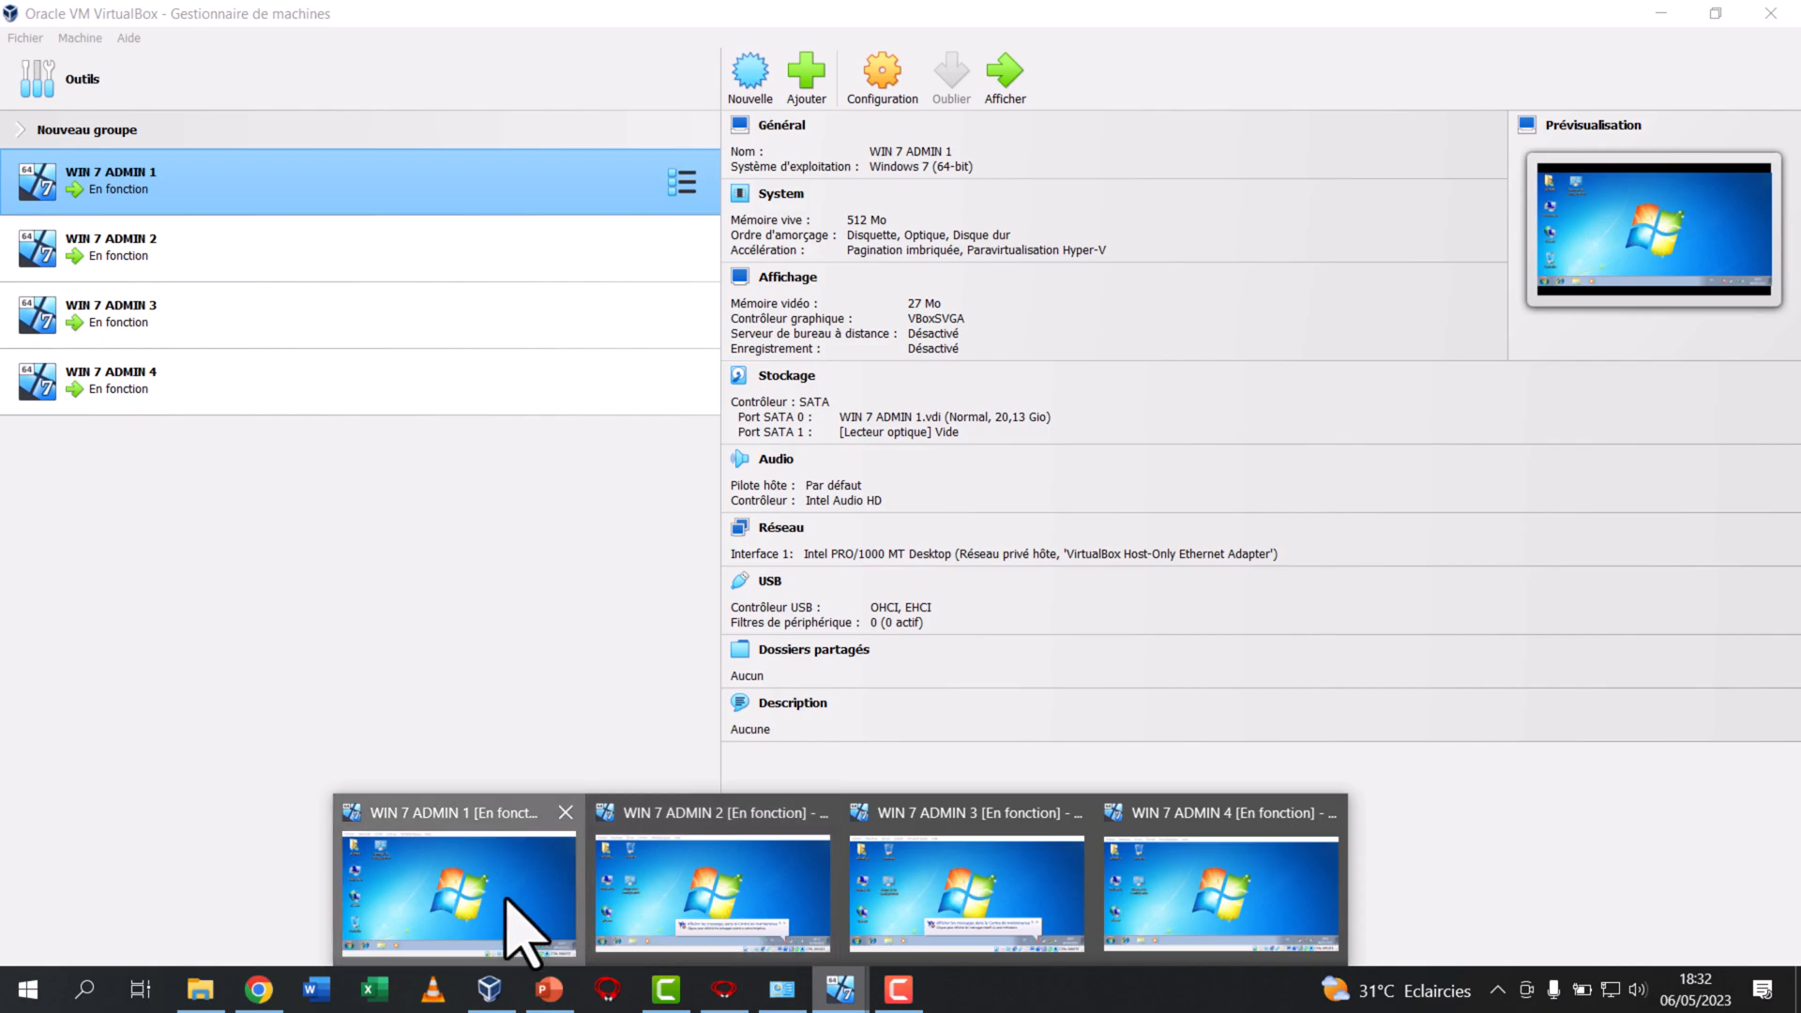
click(507, 902)
click(839, 988)
click(708, 900)
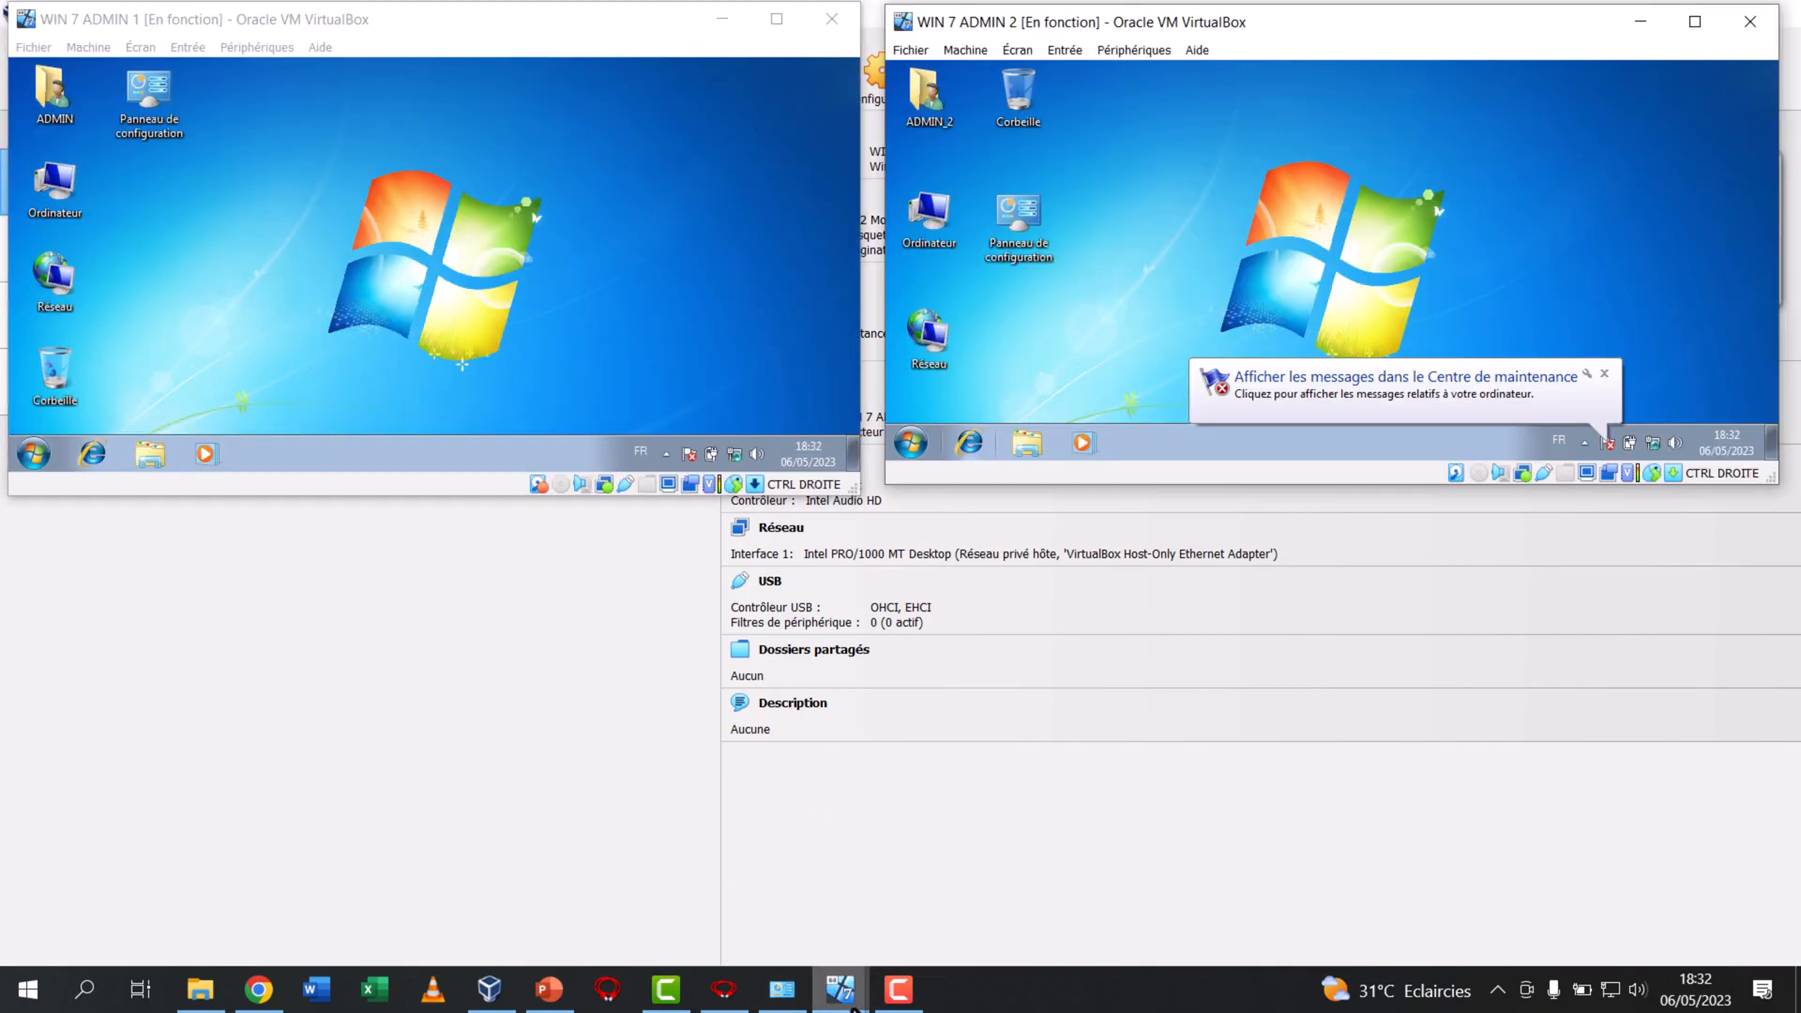
click(842, 990)
click(966, 896)
click(842, 991)
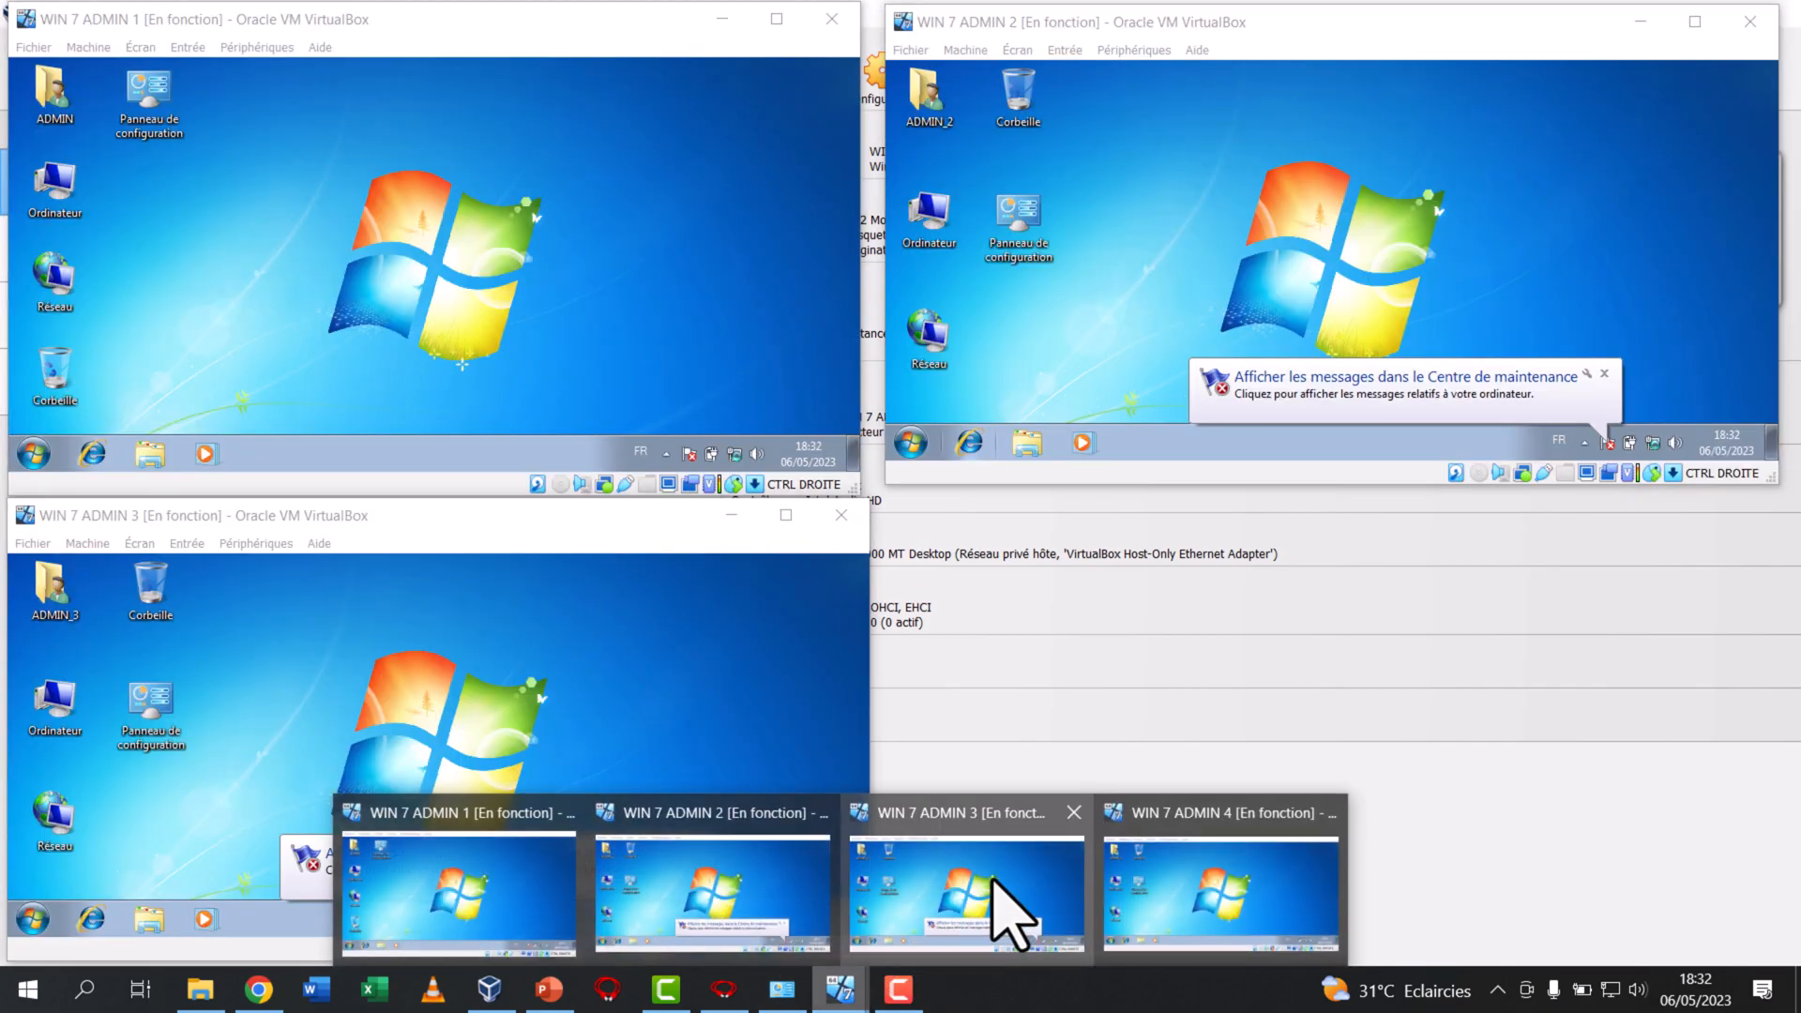
click(1206, 901)
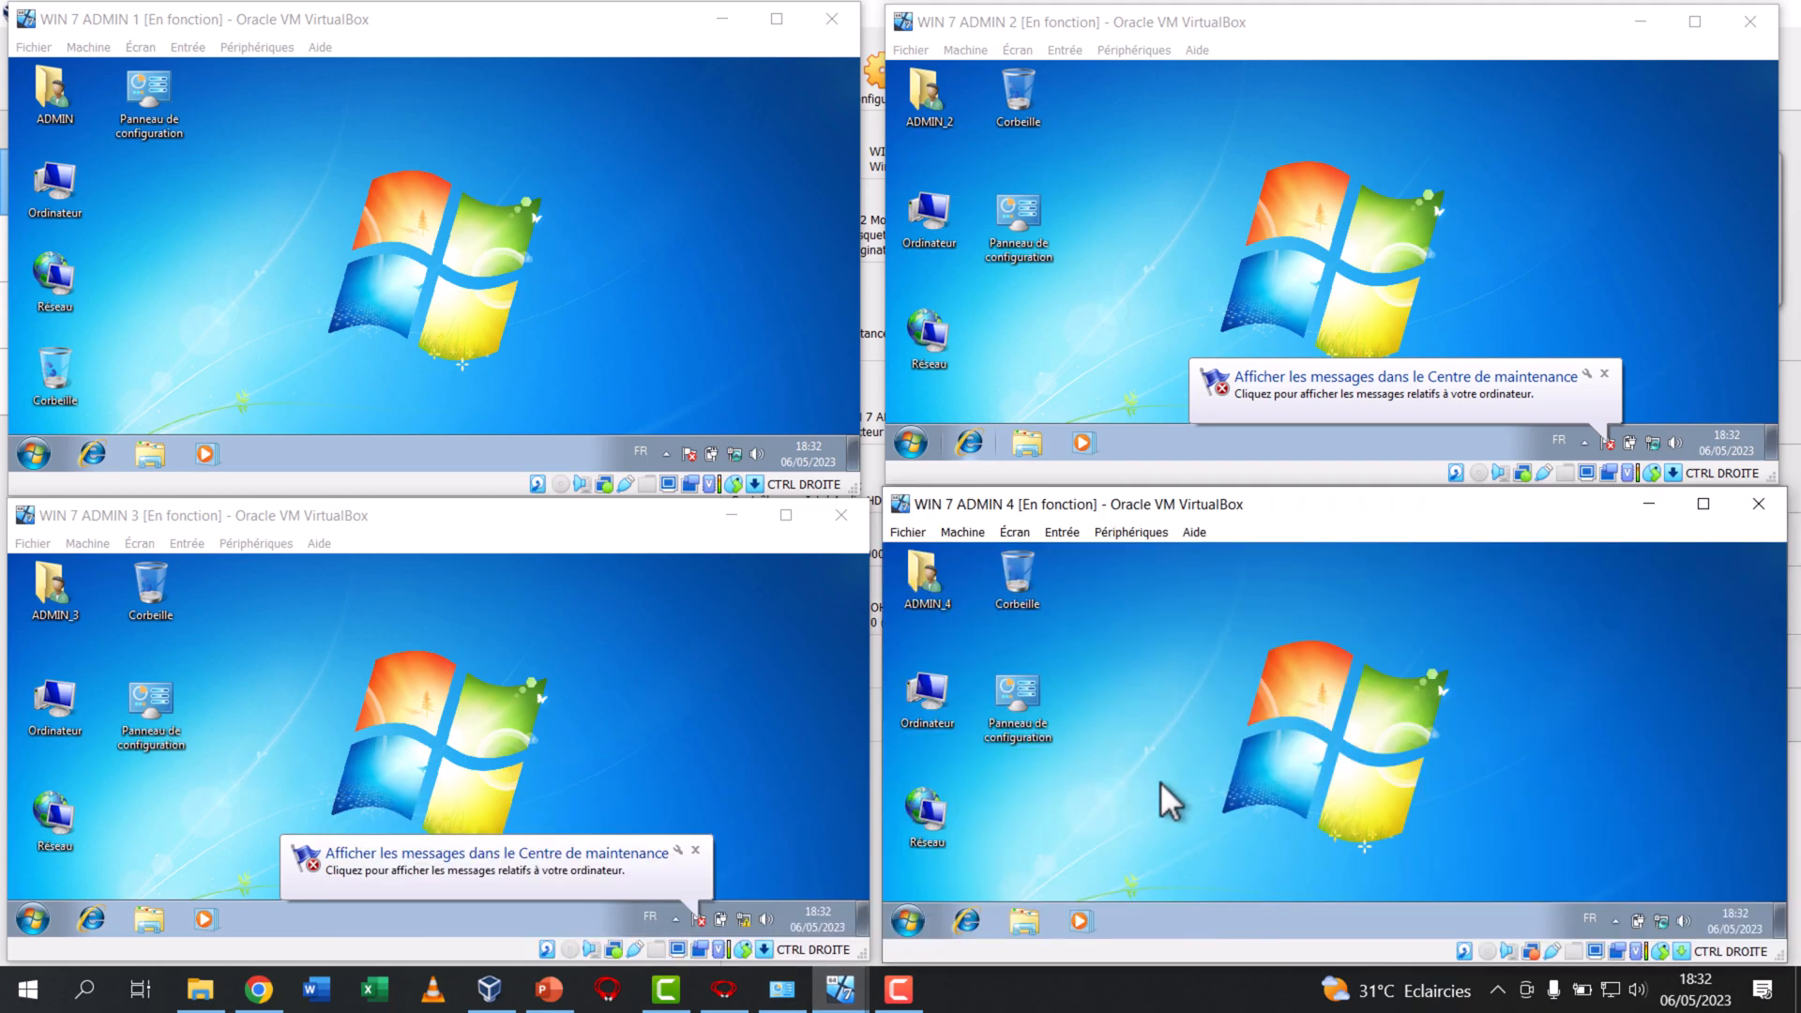
Dismiss the Centre de maintenance notifications in WIN 7 ADMIN 2, WIN 7 ADMIN 3 and WIN 7 ADMIN 4
click(349, 207)
click(1252, 262)
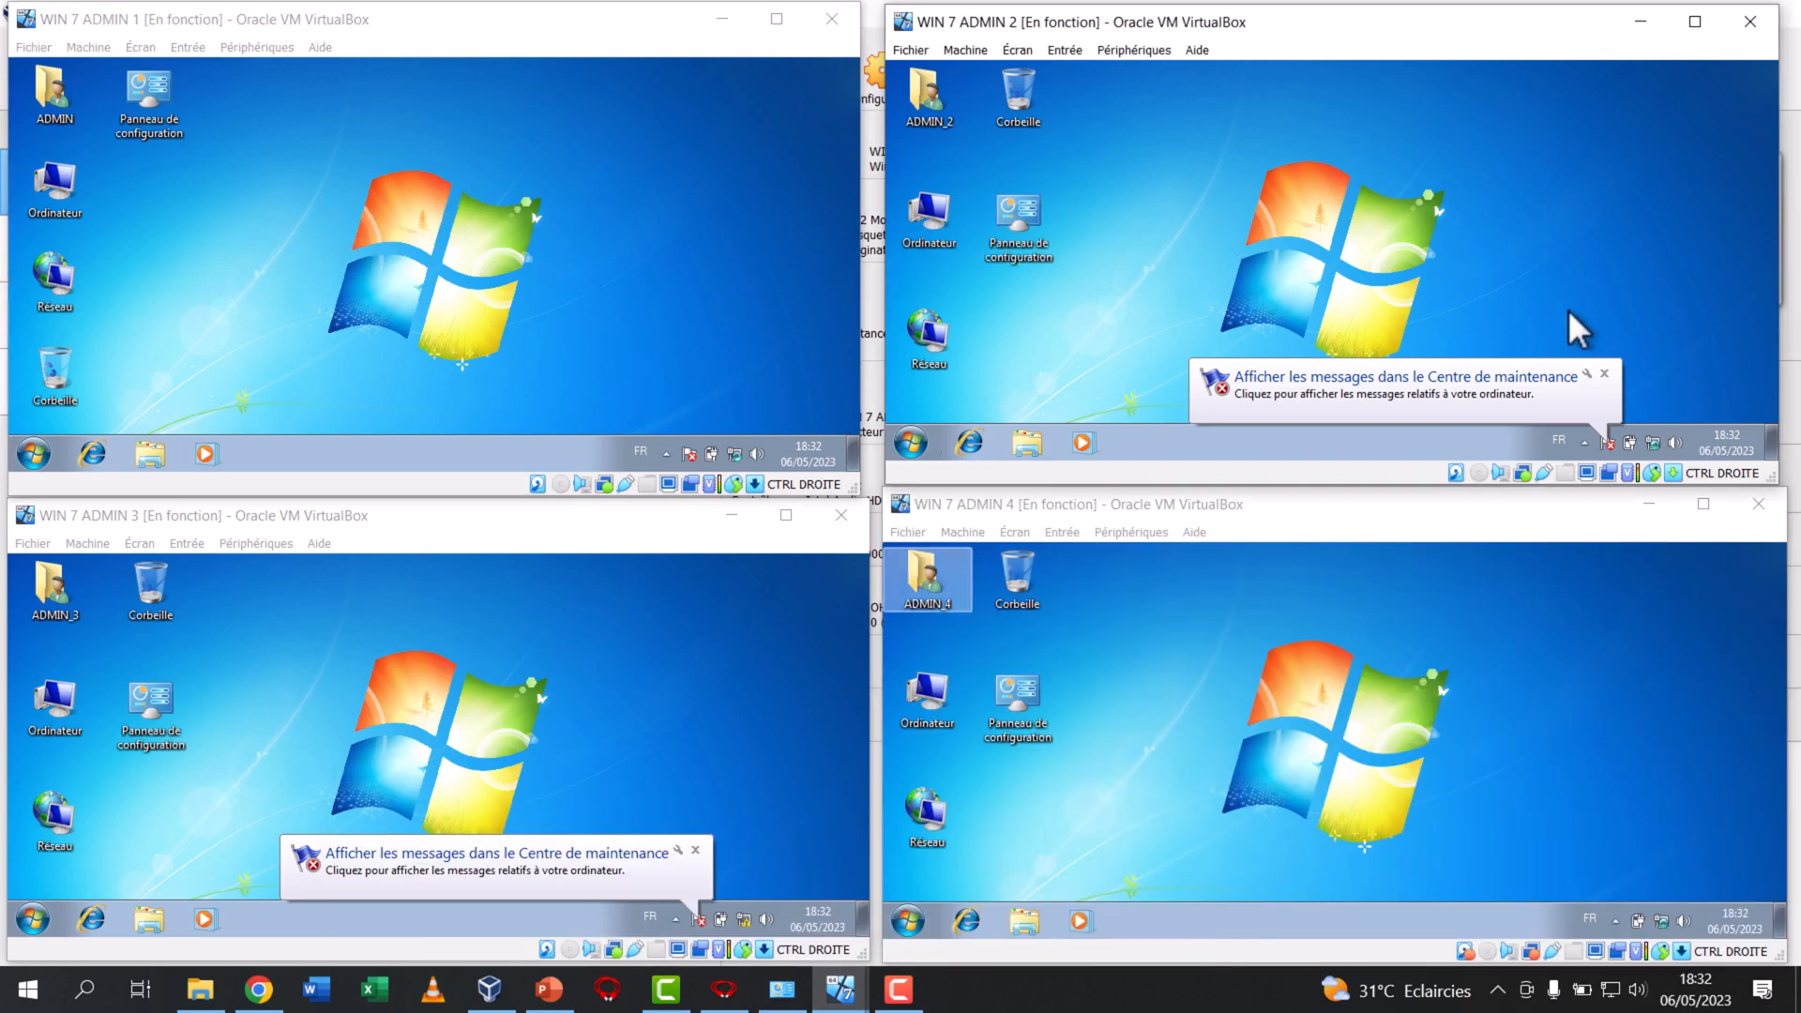
click(1605, 374)
click(656, 628)
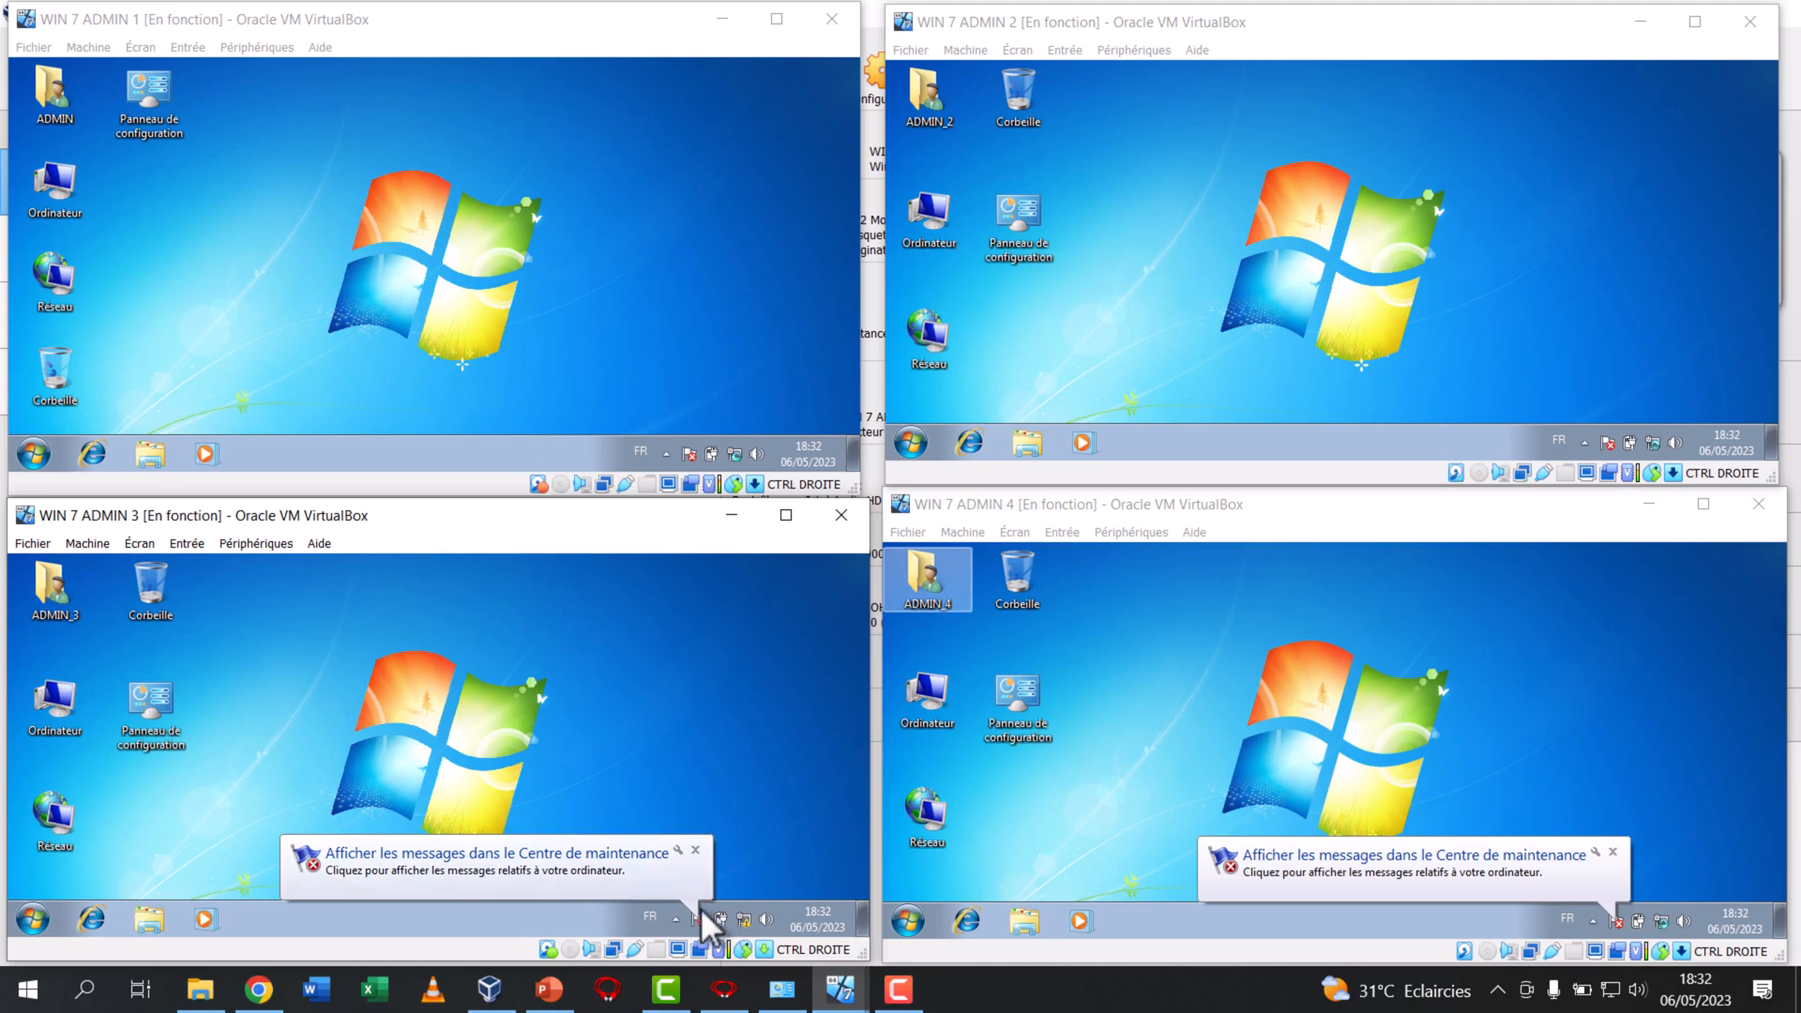
click(695, 850)
click(1608, 854)
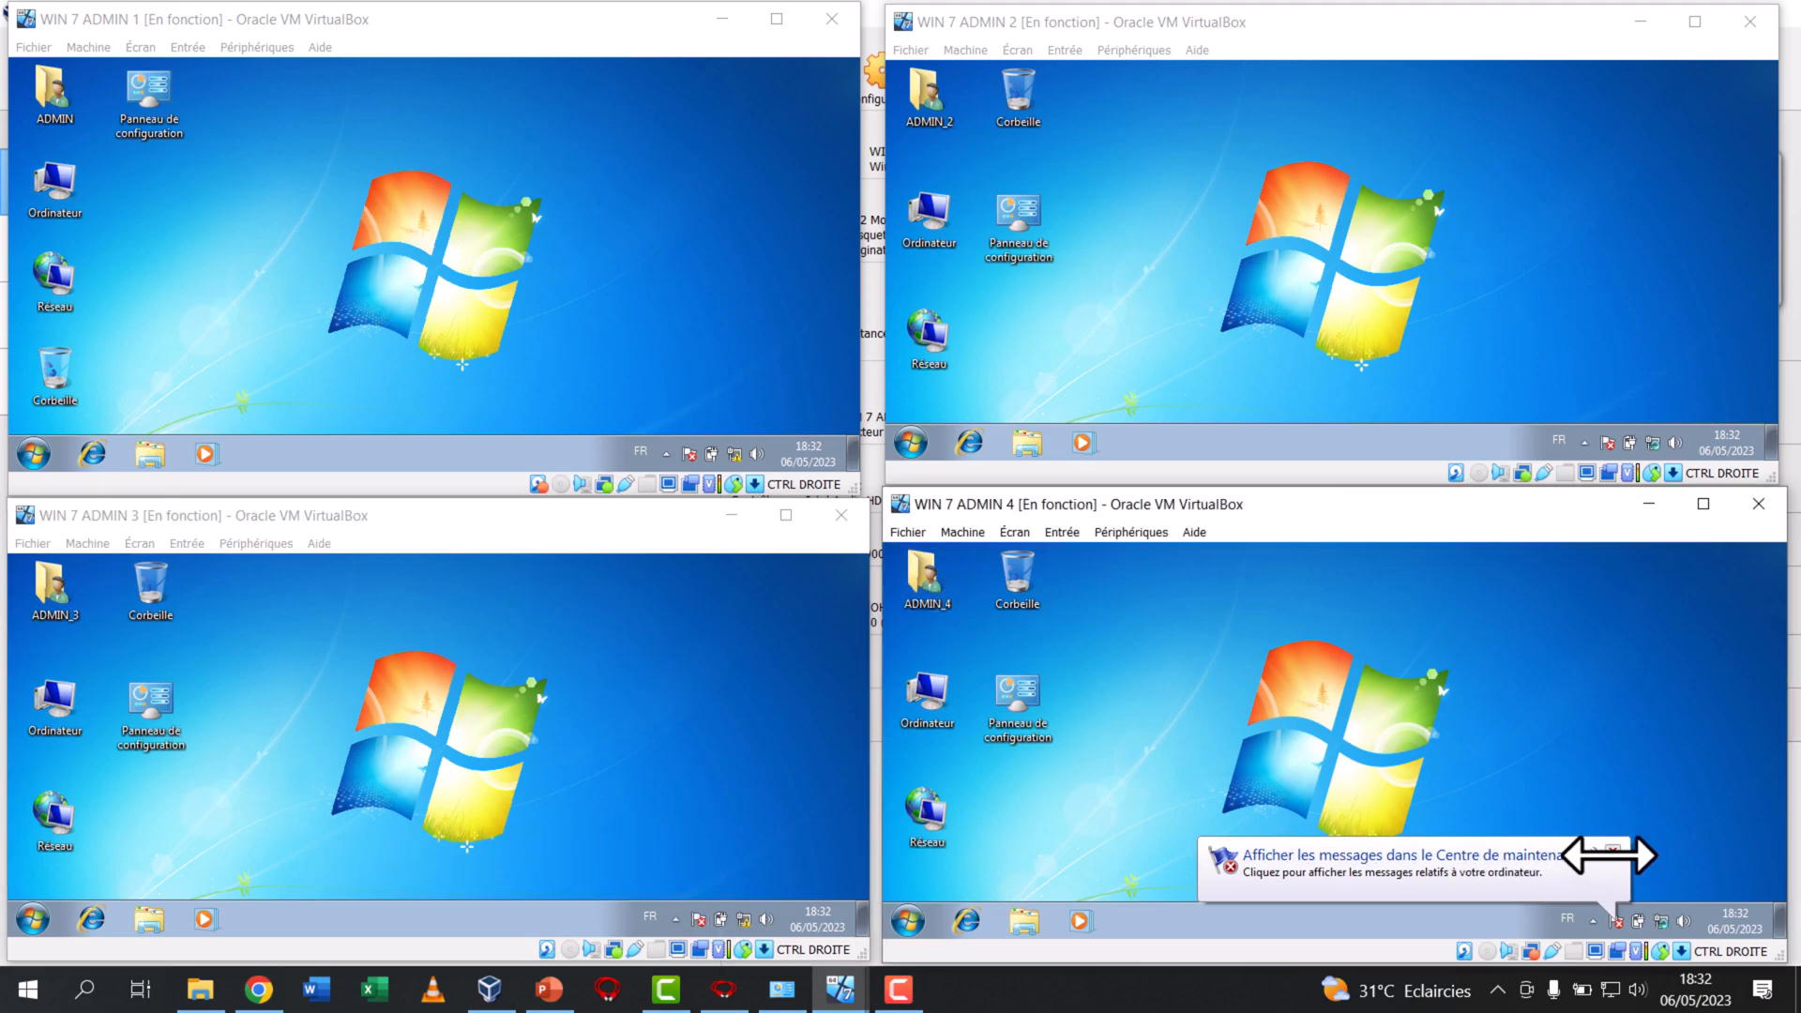
click(1609, 854)
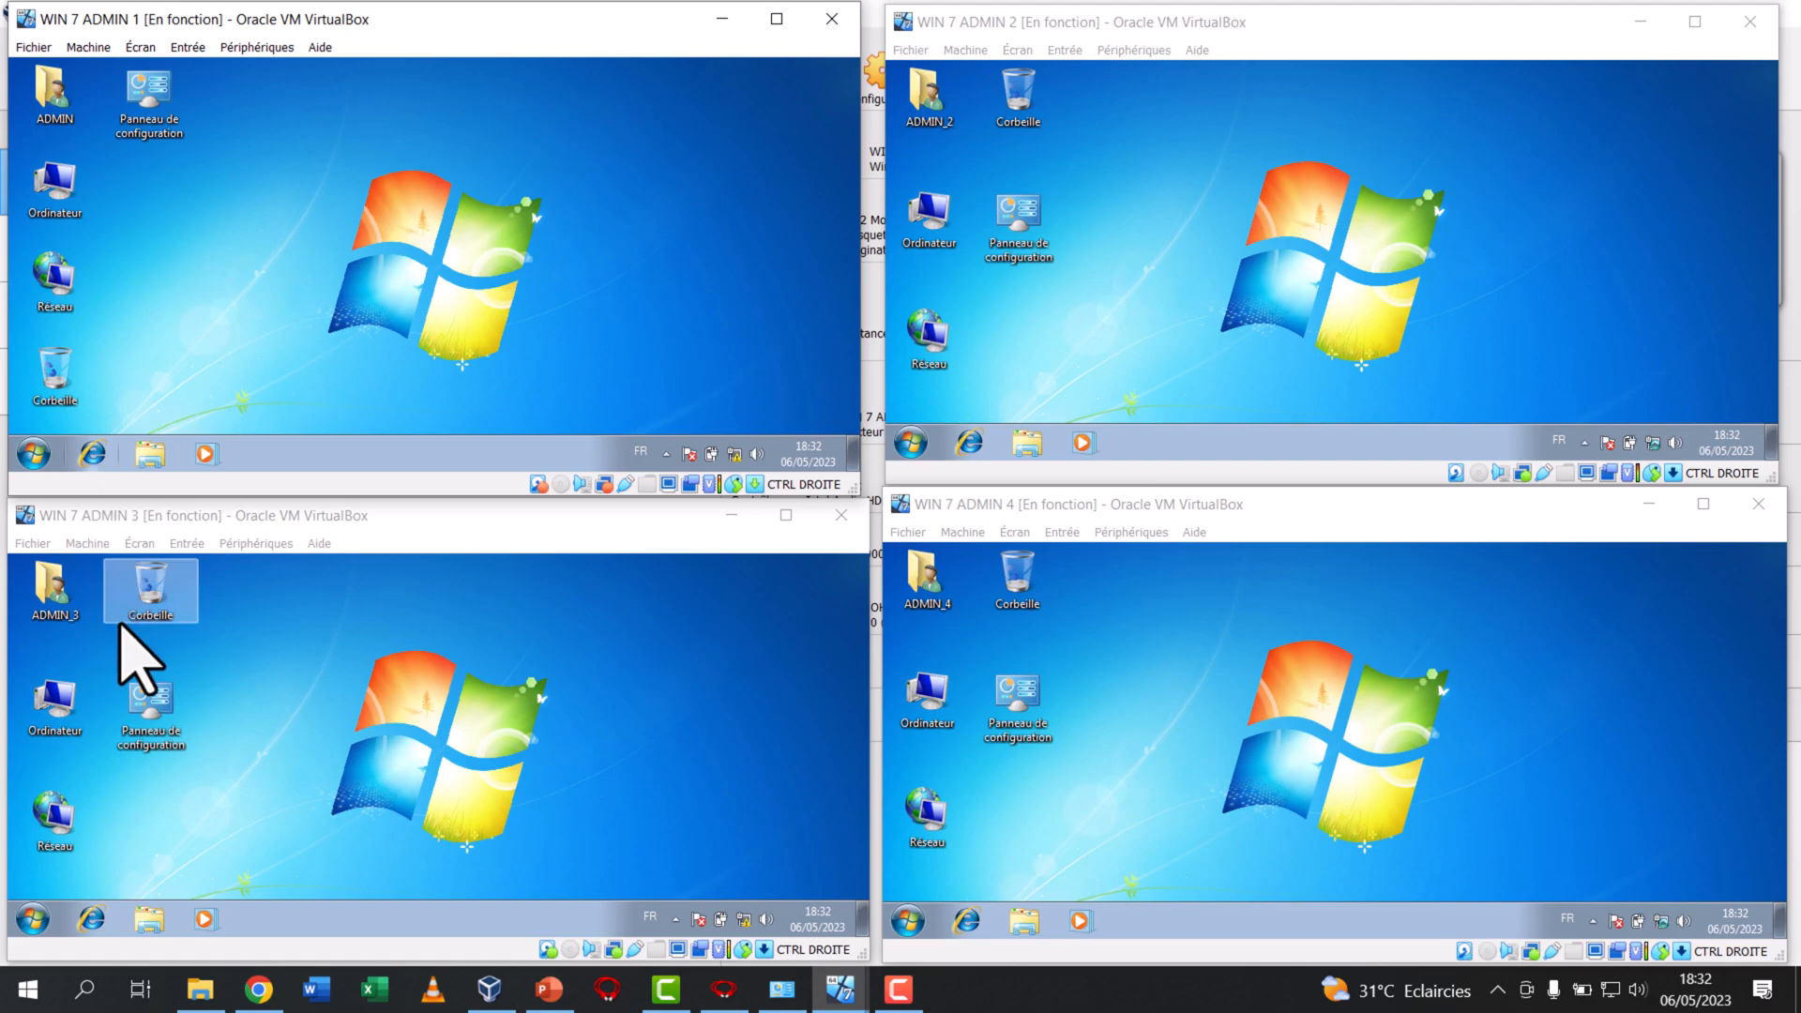
Switch to the FILIUS network diagram and delete the switch linking ADMIN 3 and ADMIN 4
click(713, 1002)
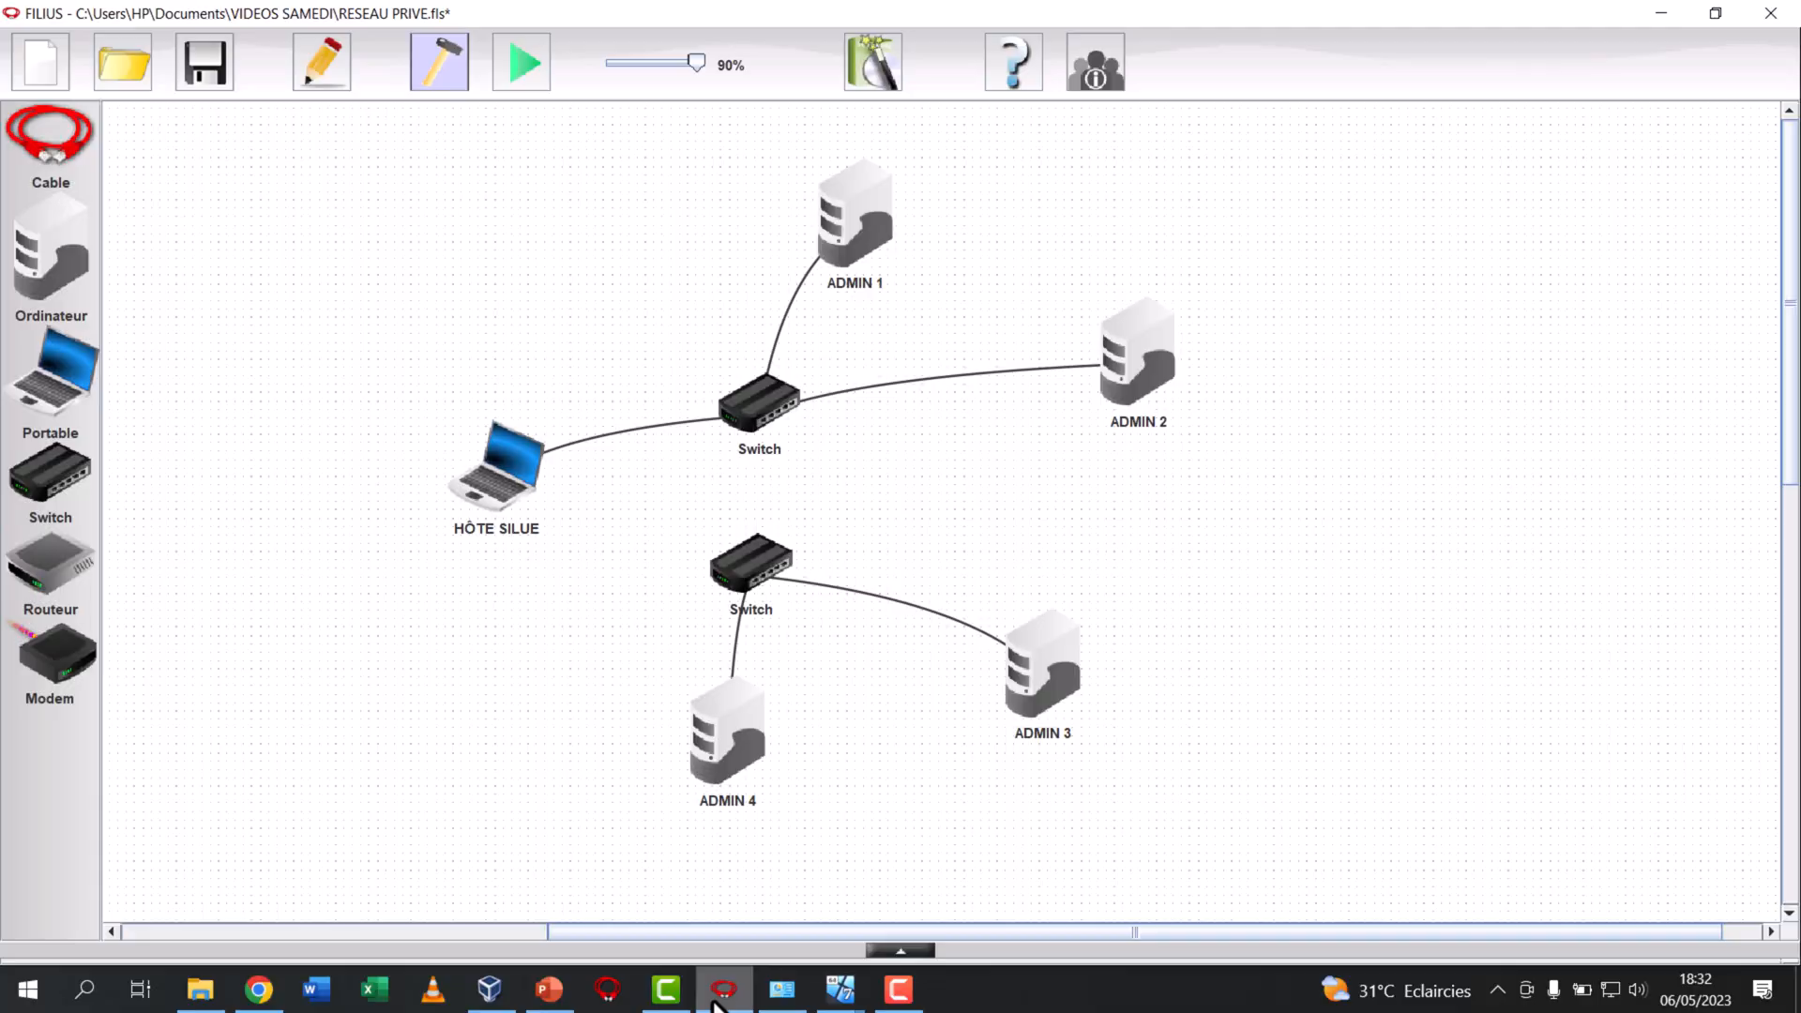
click(744, 583)
right_click(750, 581)
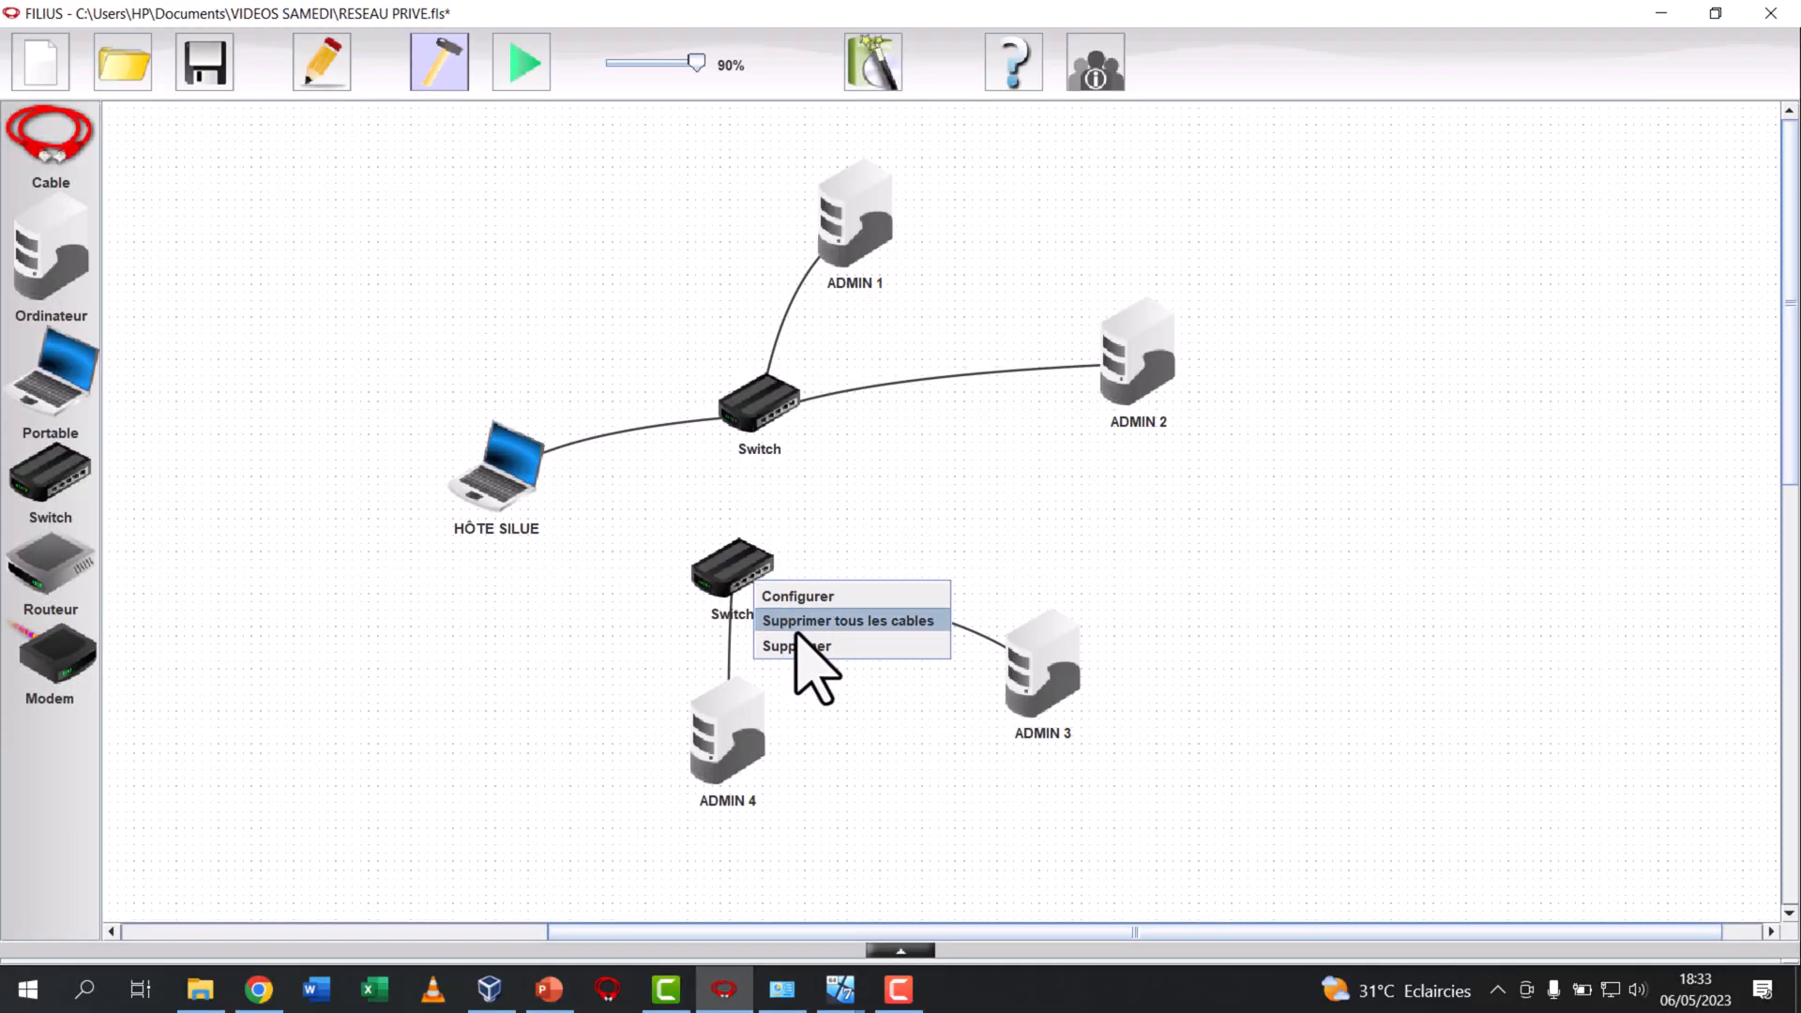
click(792, 646)
Cable ADMIN 3 and ADMIN 4 to the switch shared by HÔTE SILUE, ADMIN 1 and ADMIN 2
click(23, 131)
click(781, 403)
click(1005, 646)
click(767, 405)
click(750, 750)
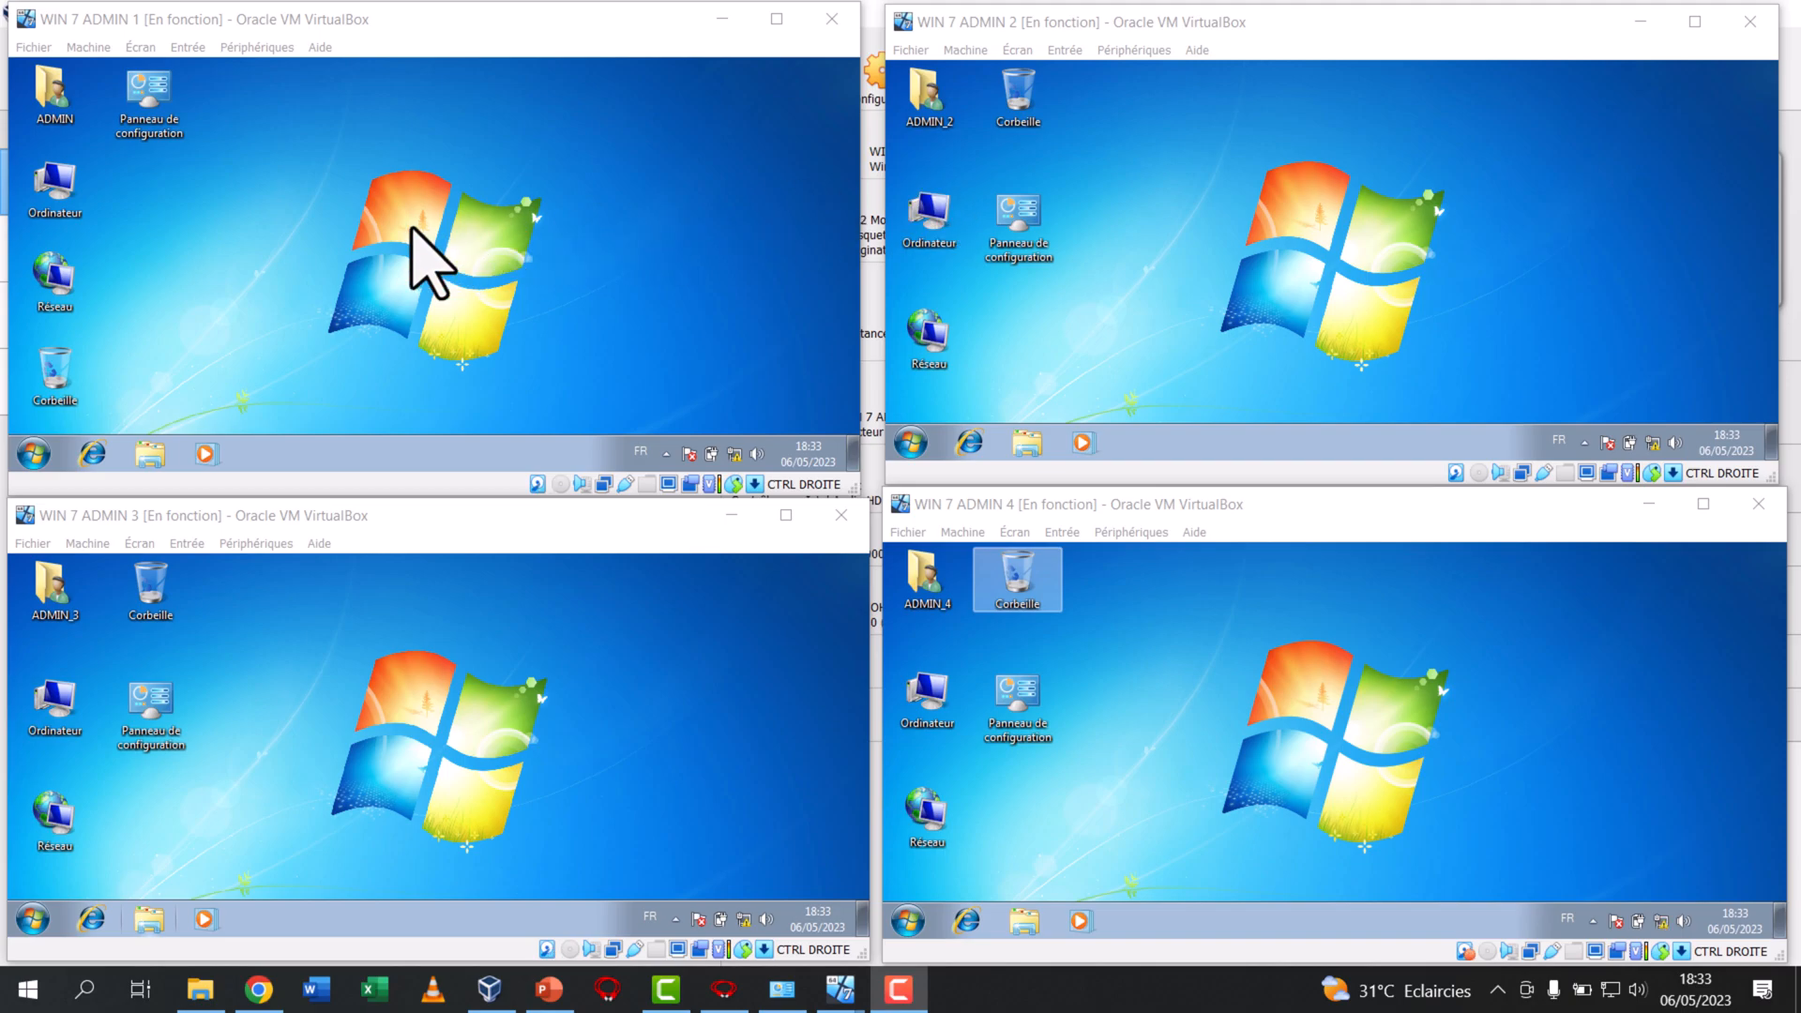
Open the TCP/IPv4 properties of Connexion au réseau local in WIN 7 ADMIN 1
click(312, 228)
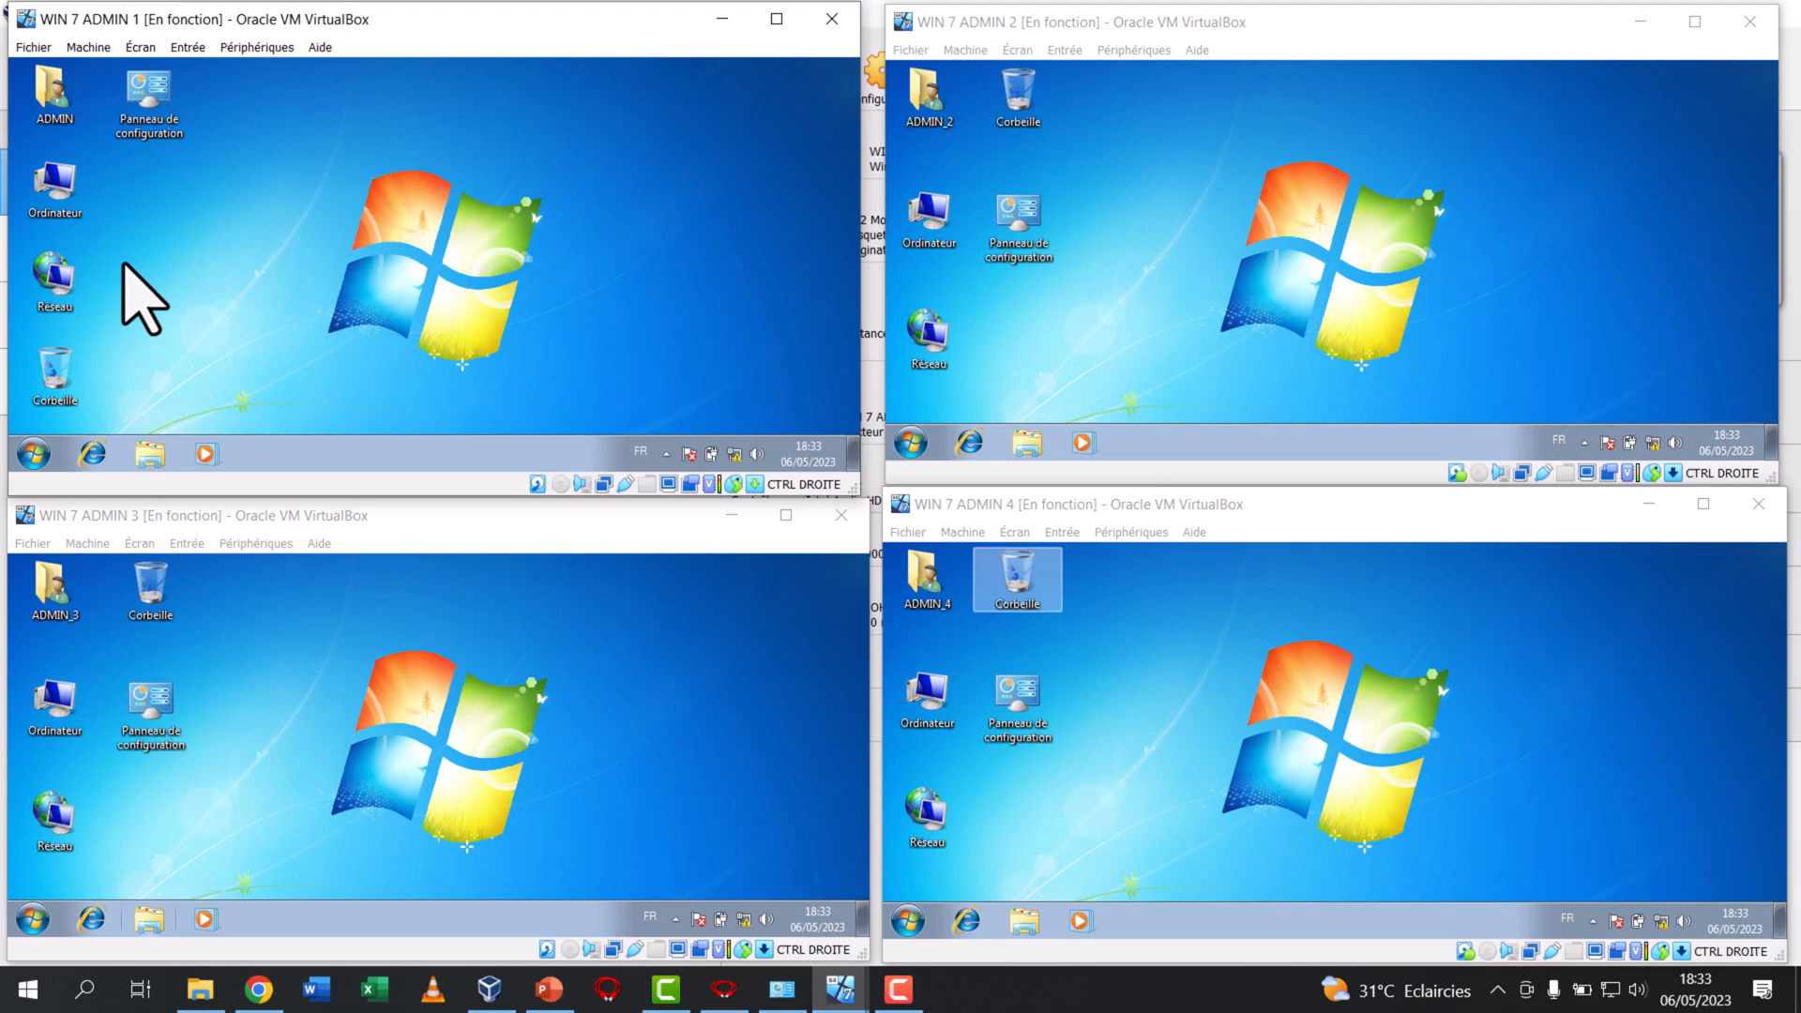
right_click(64, 280)
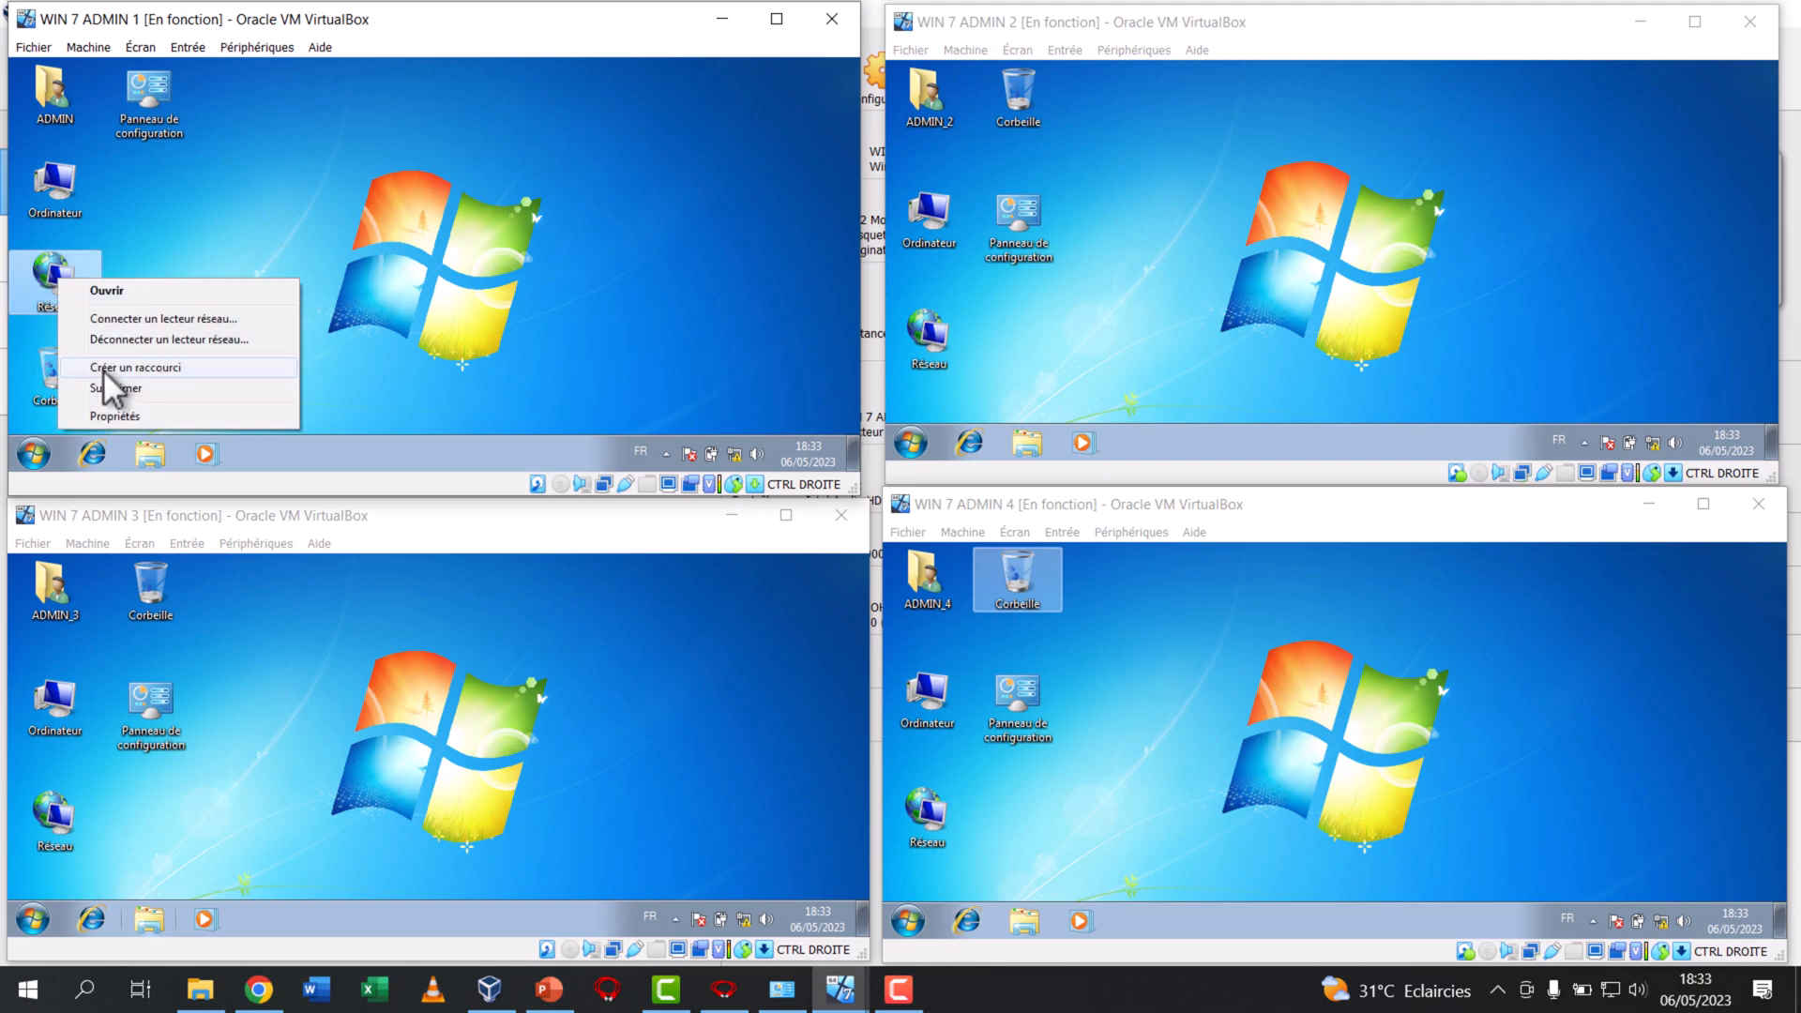
click(105, 420)
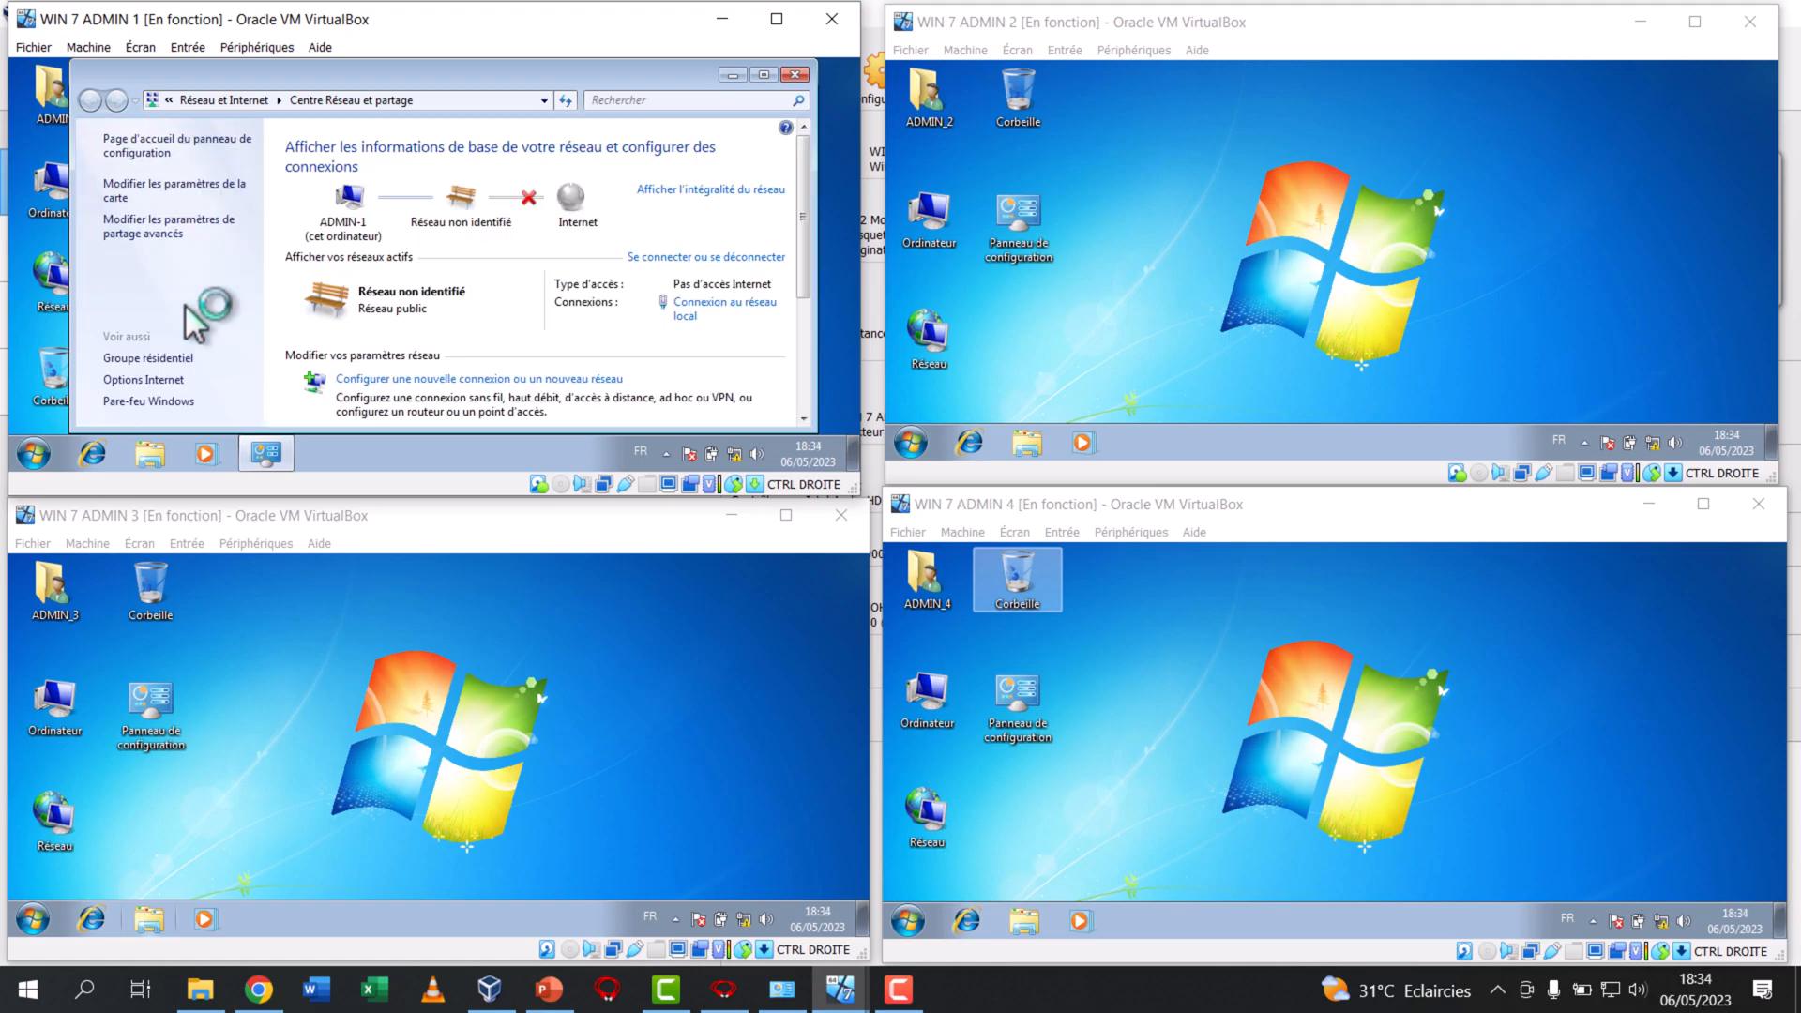
click(152, 192)
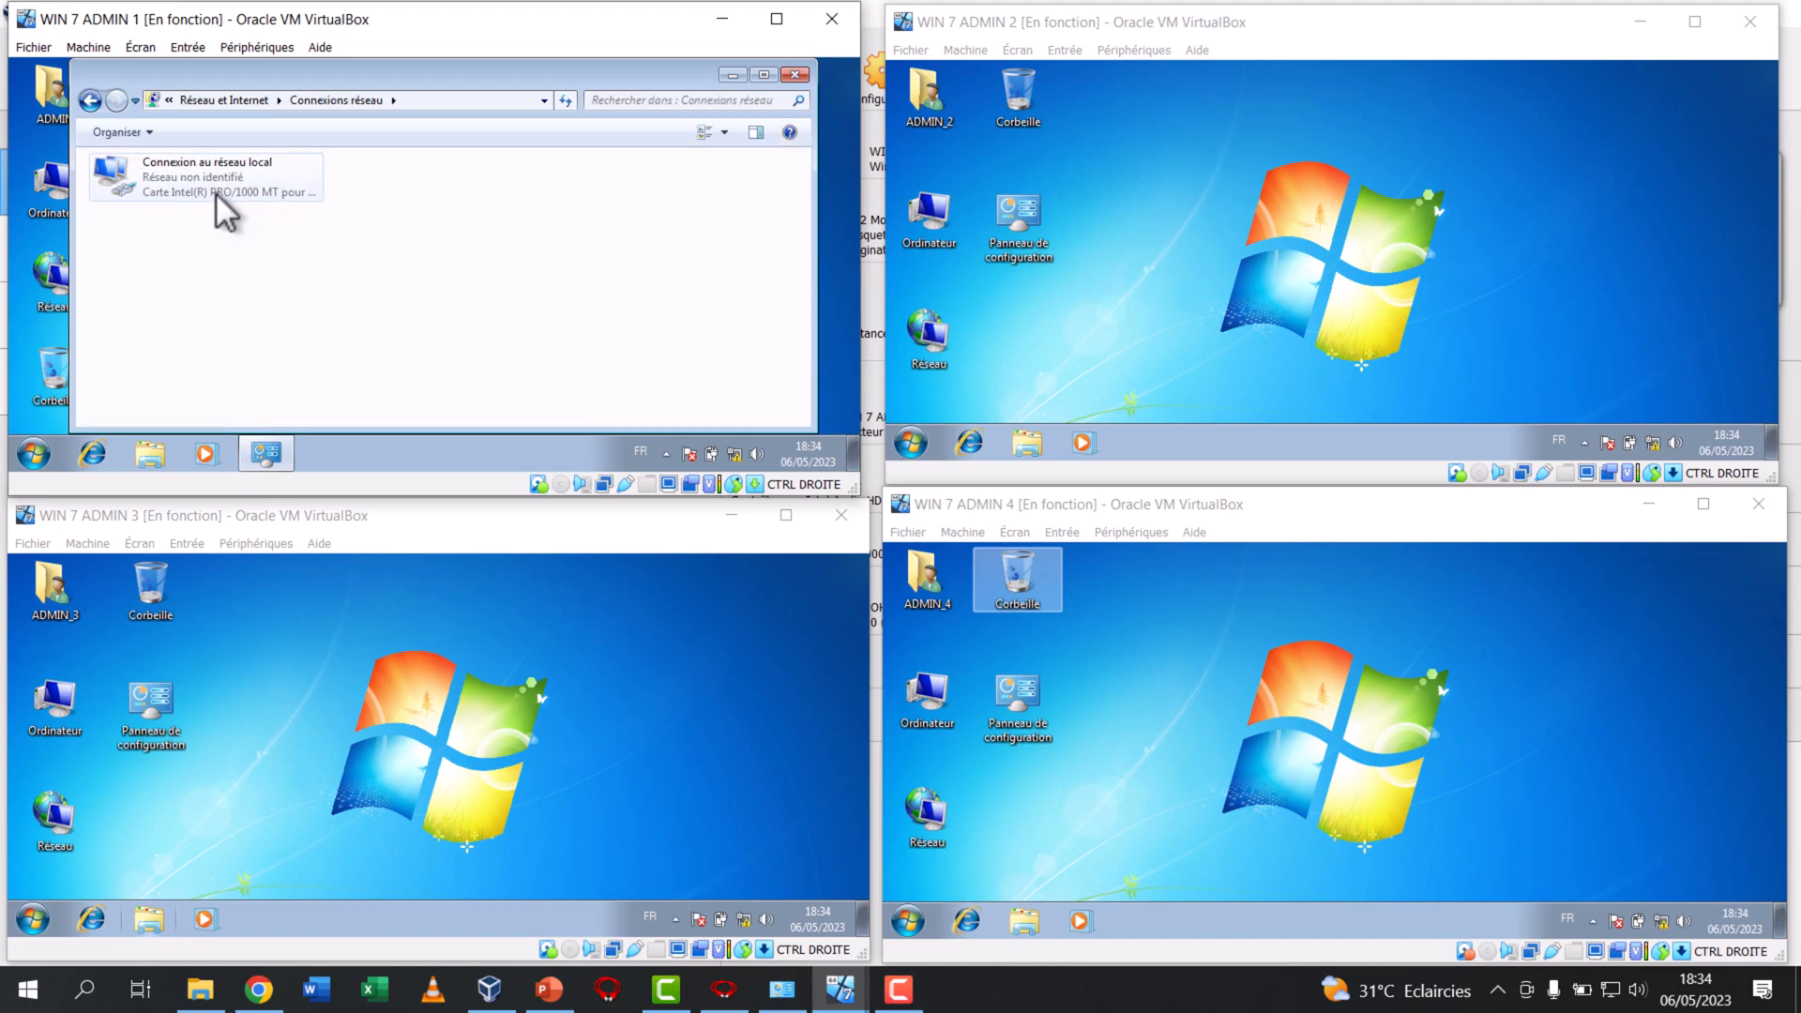
right_click(216, 193)
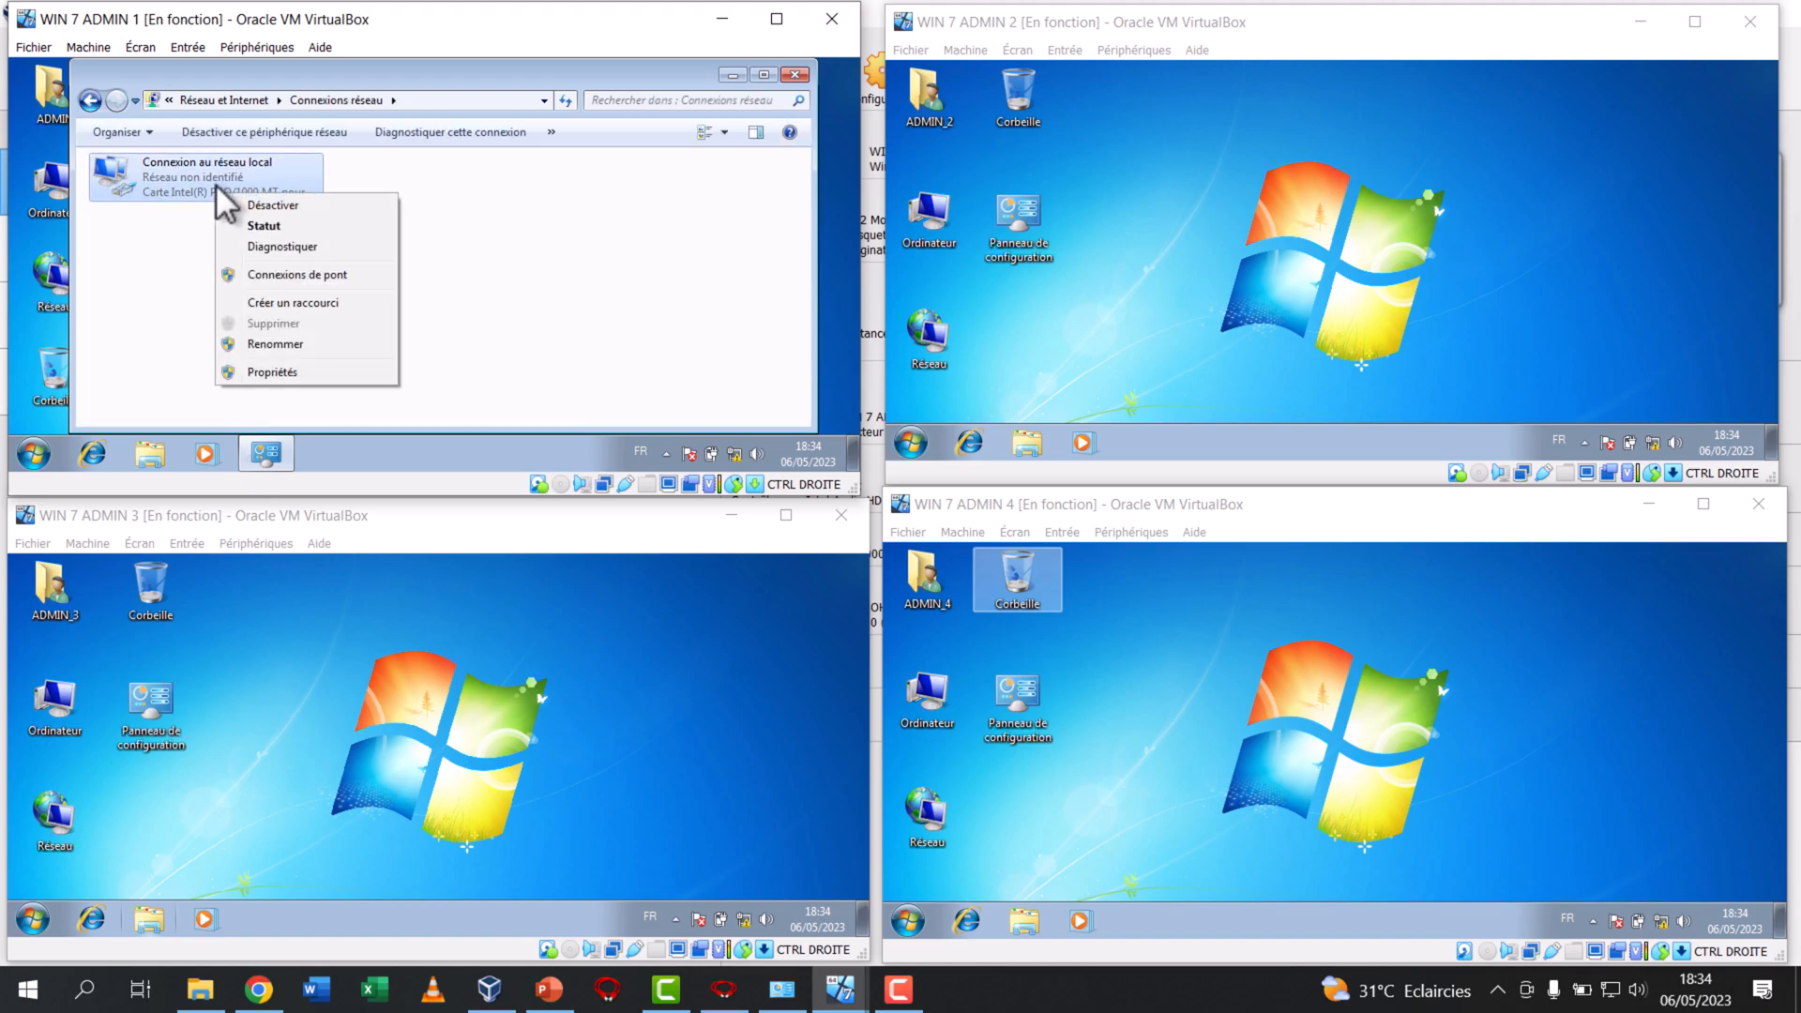
click(272, 372)
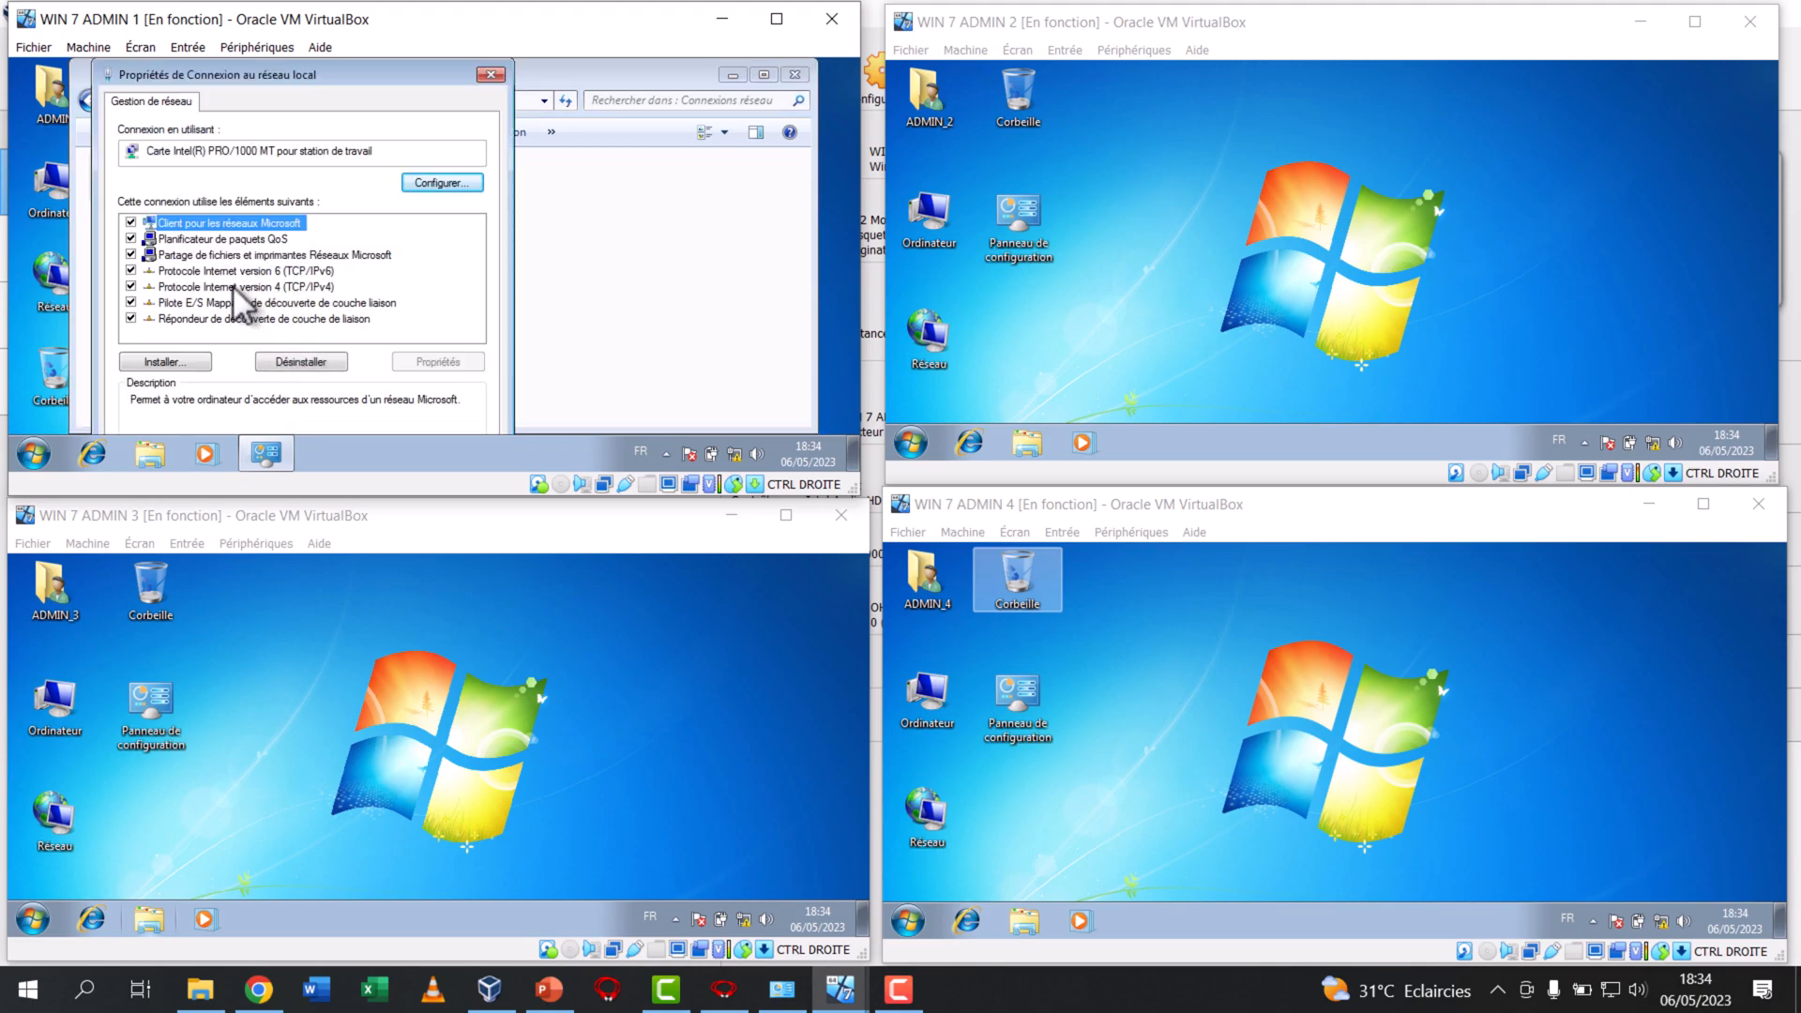
click(225, 287)
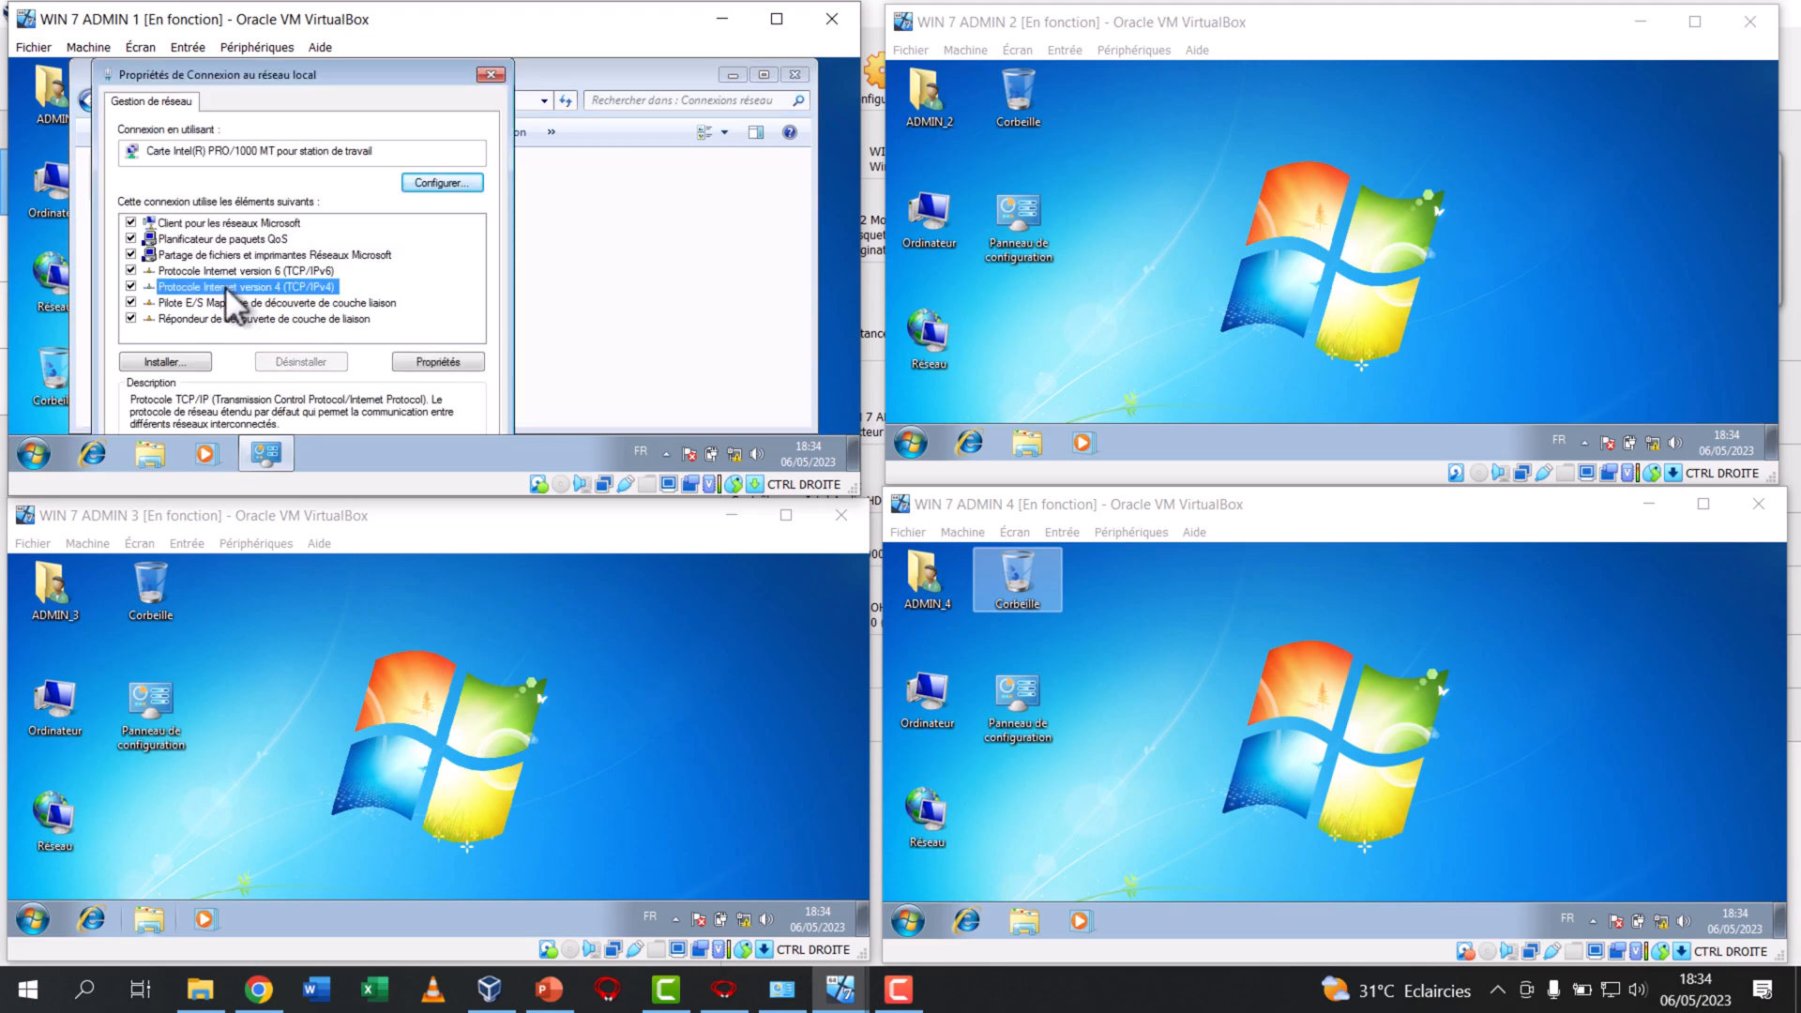
double_click(225, 287)
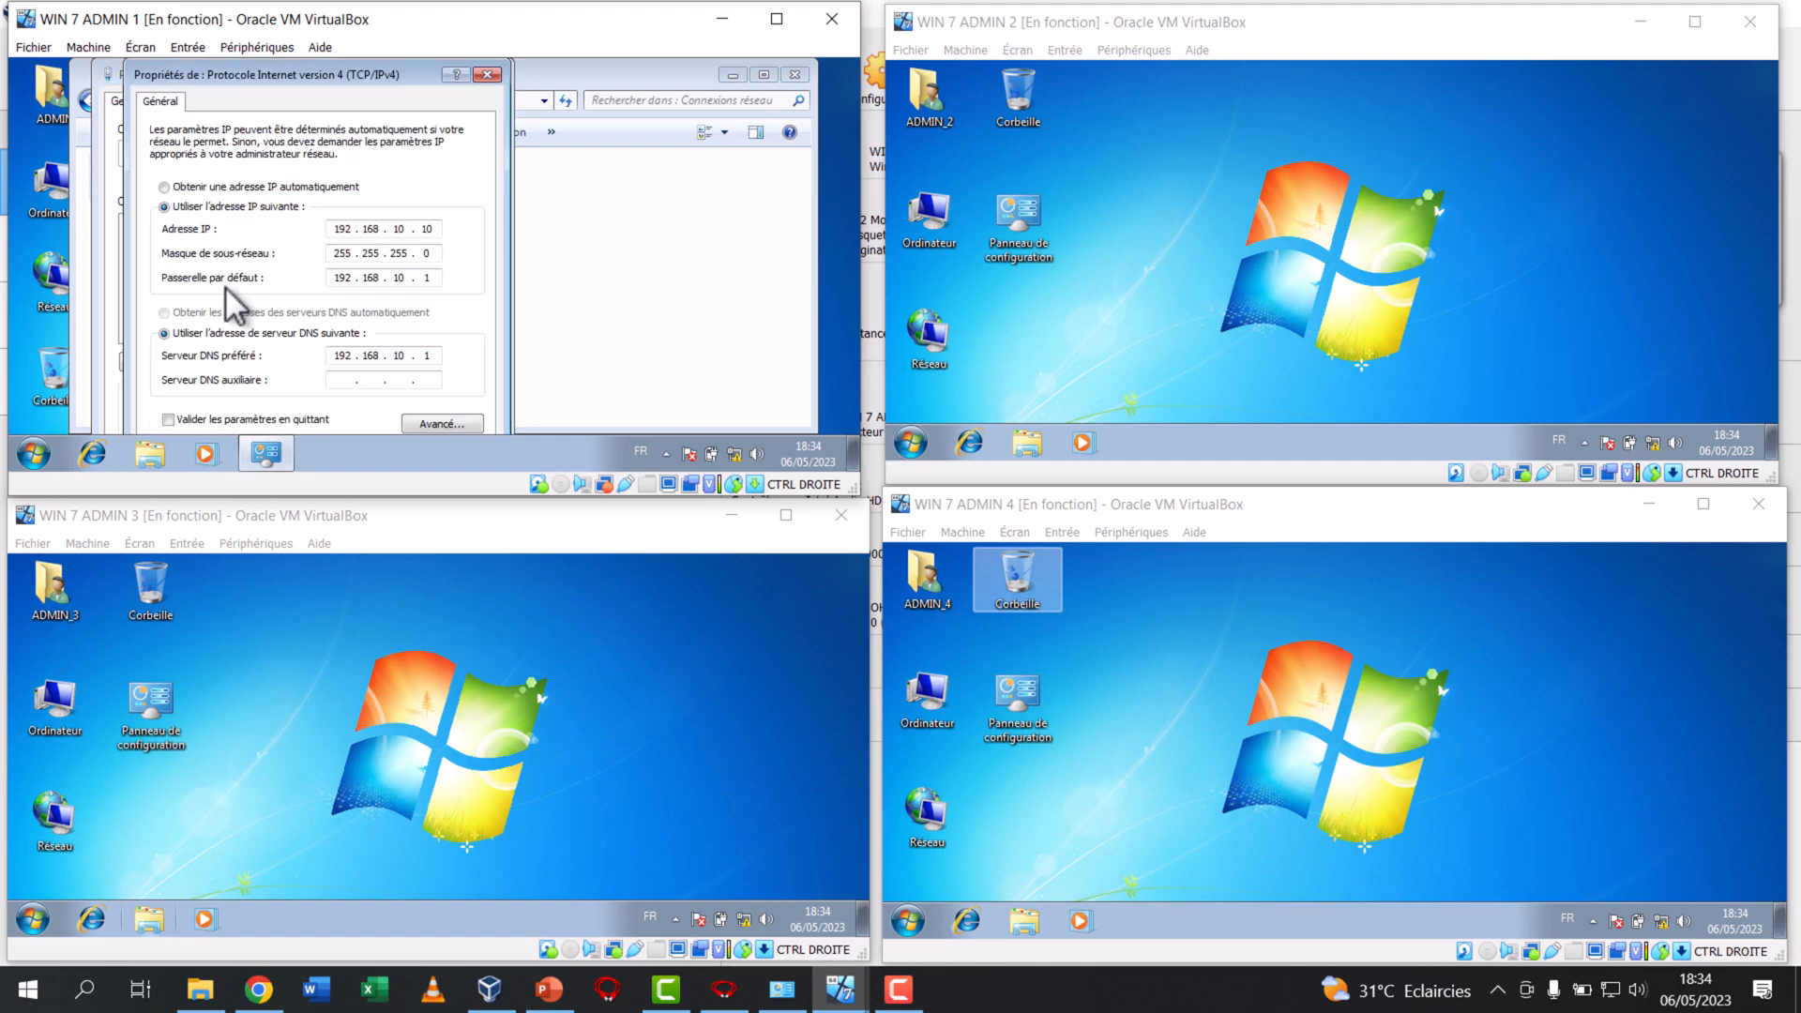
Clear the IP and DNS addresses by choosing automatic assignment for both, then reselect manual IP addressing
click(439, 355)
click(275, 188)
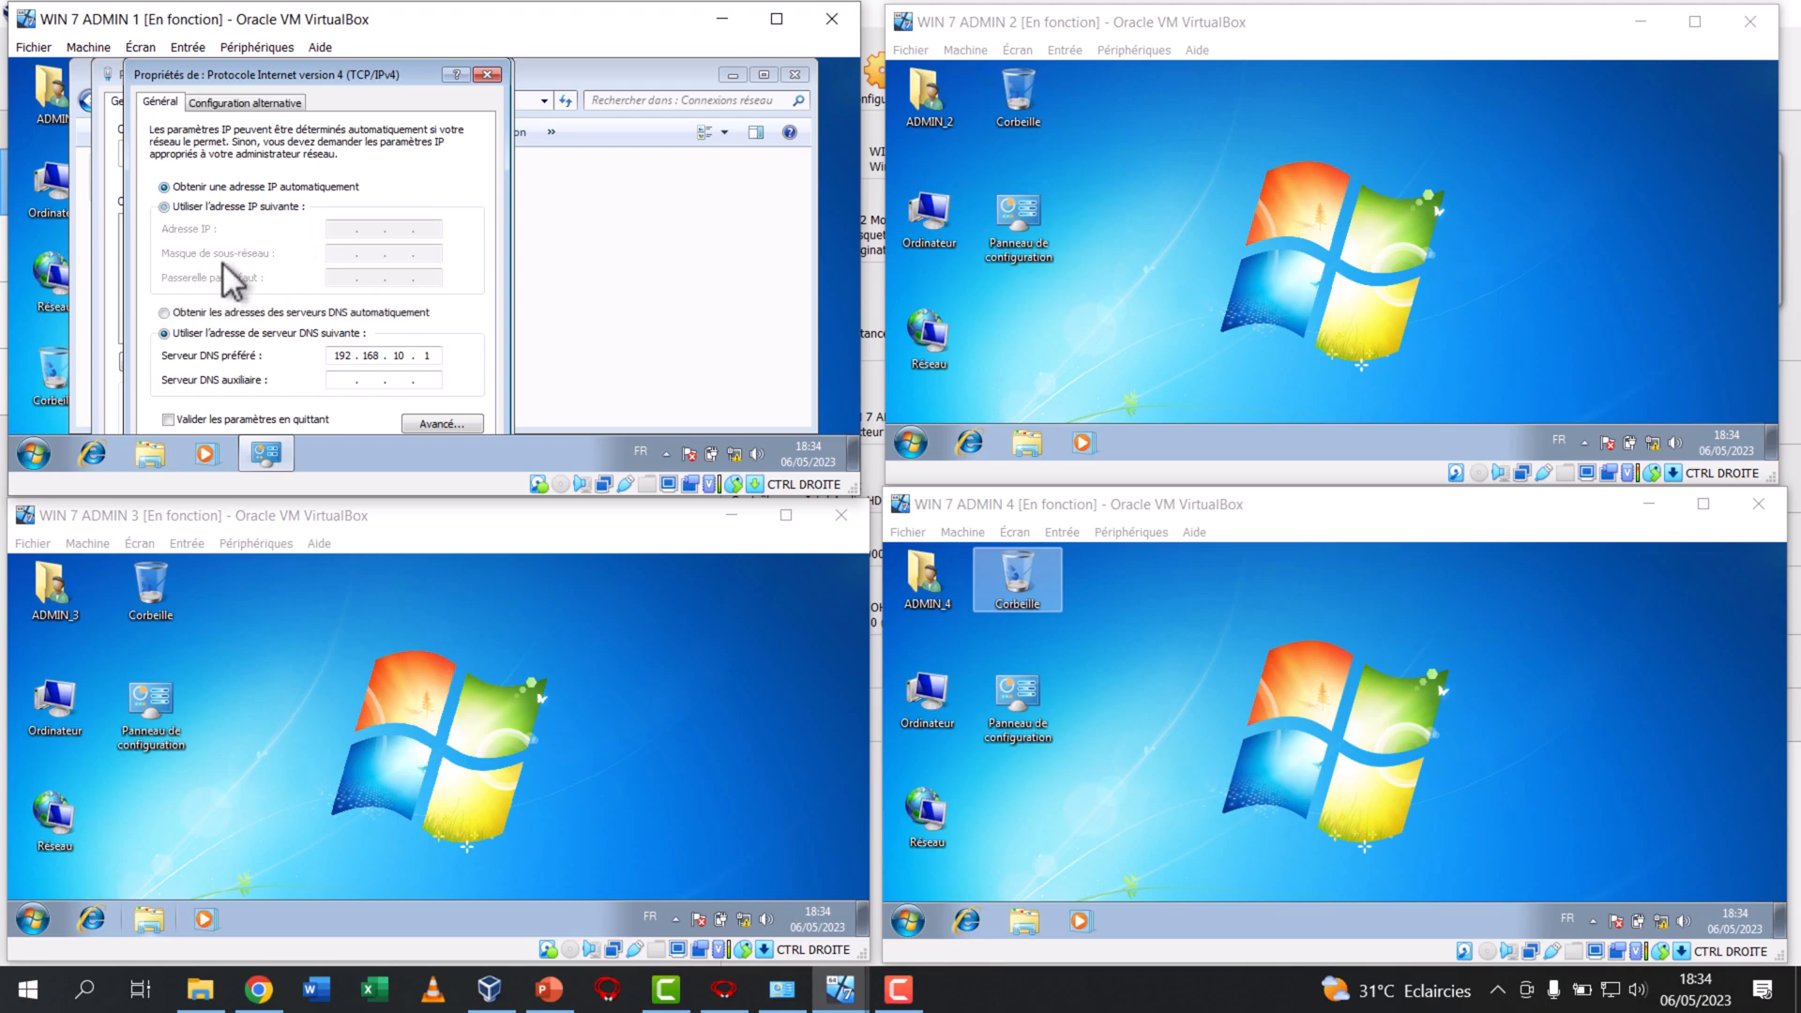
click(198, 312)
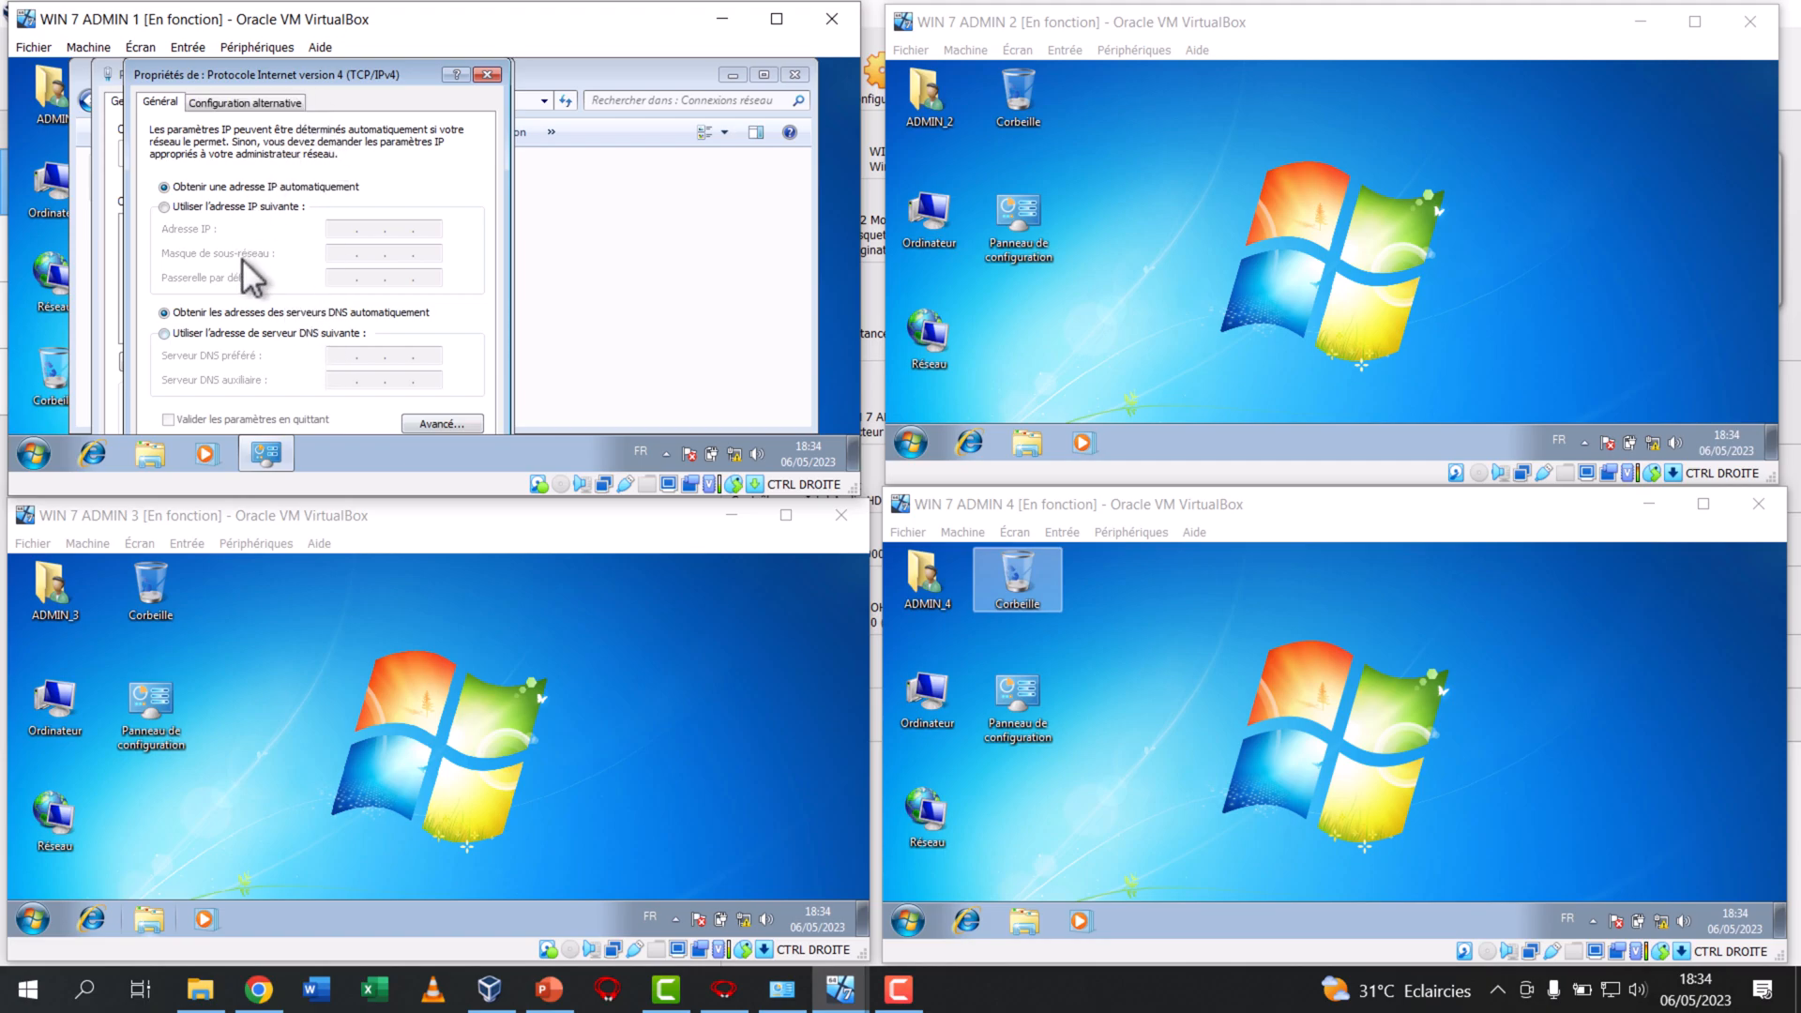
click(184, 209)
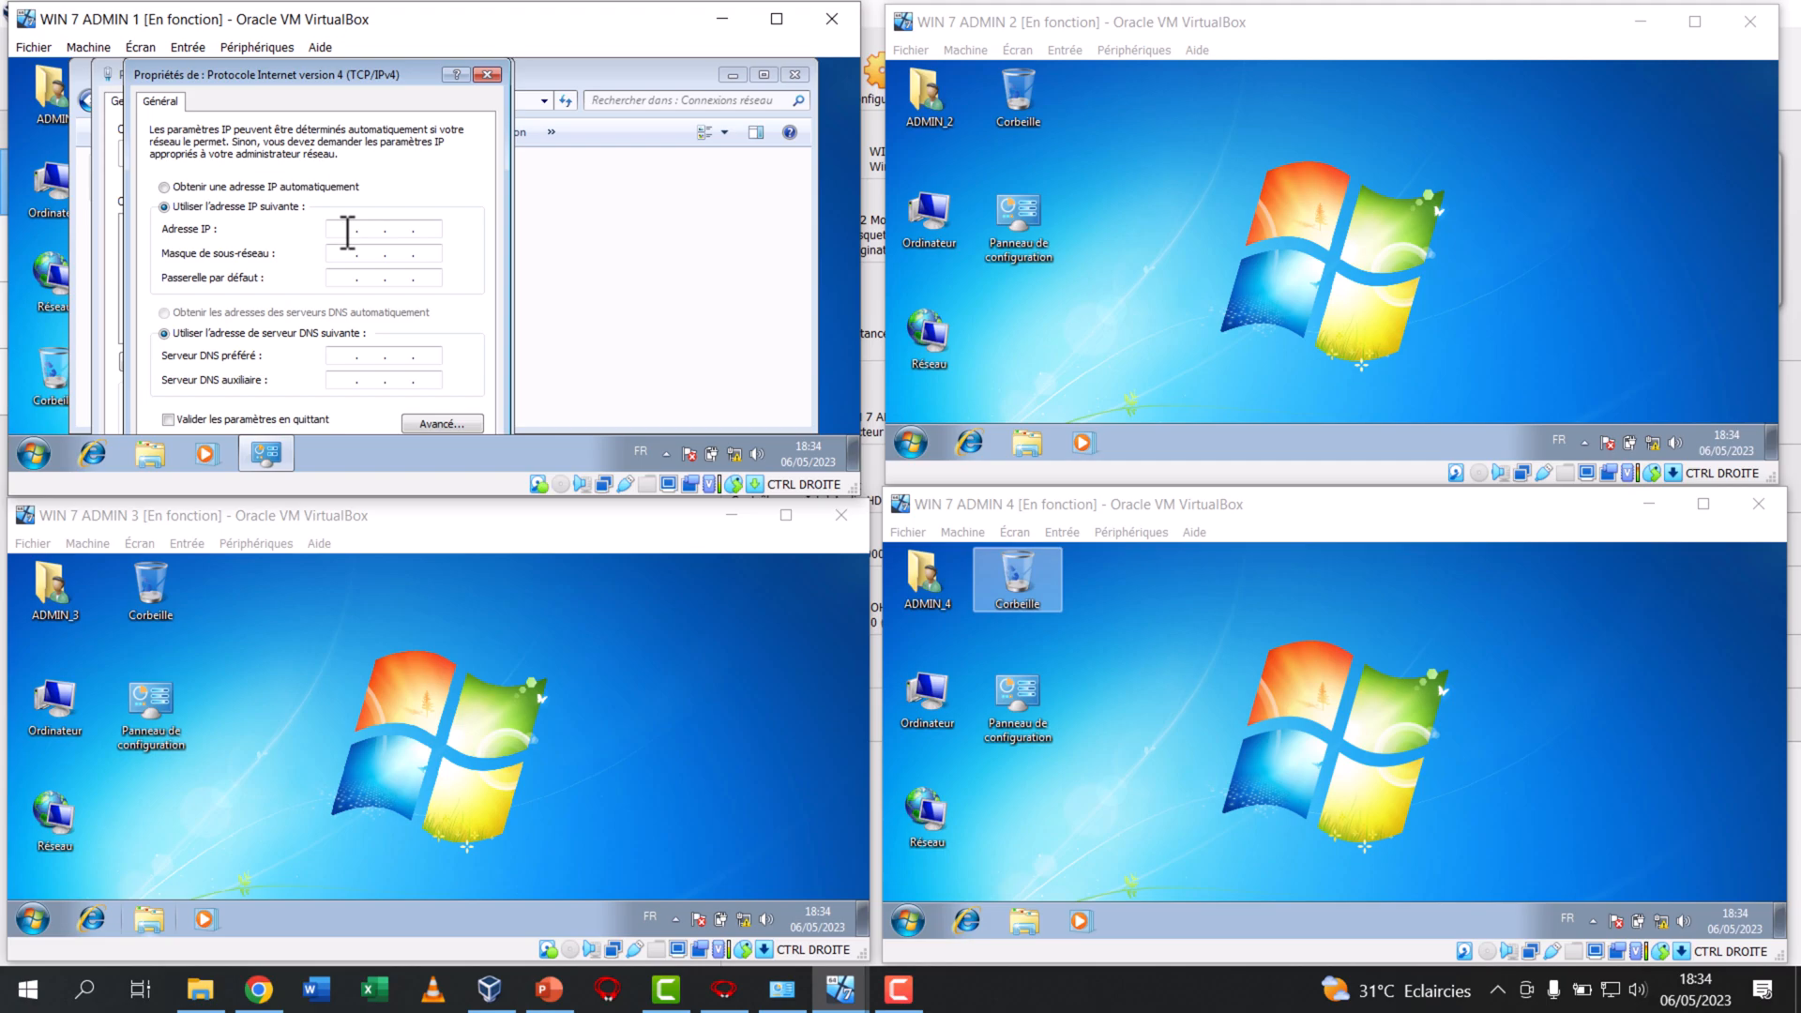
Enter IP address 192.168.0.11 with subnet mask 255.255.255.0 and enable validating the parameters on exit
click(347, 232)
text(192)
key(BackSpace)
click(340, 251)
mouse_move(283, 73)
mouse_down()
mouse_move(217, 69)
mouse_move(269, 43)
mouse_up()
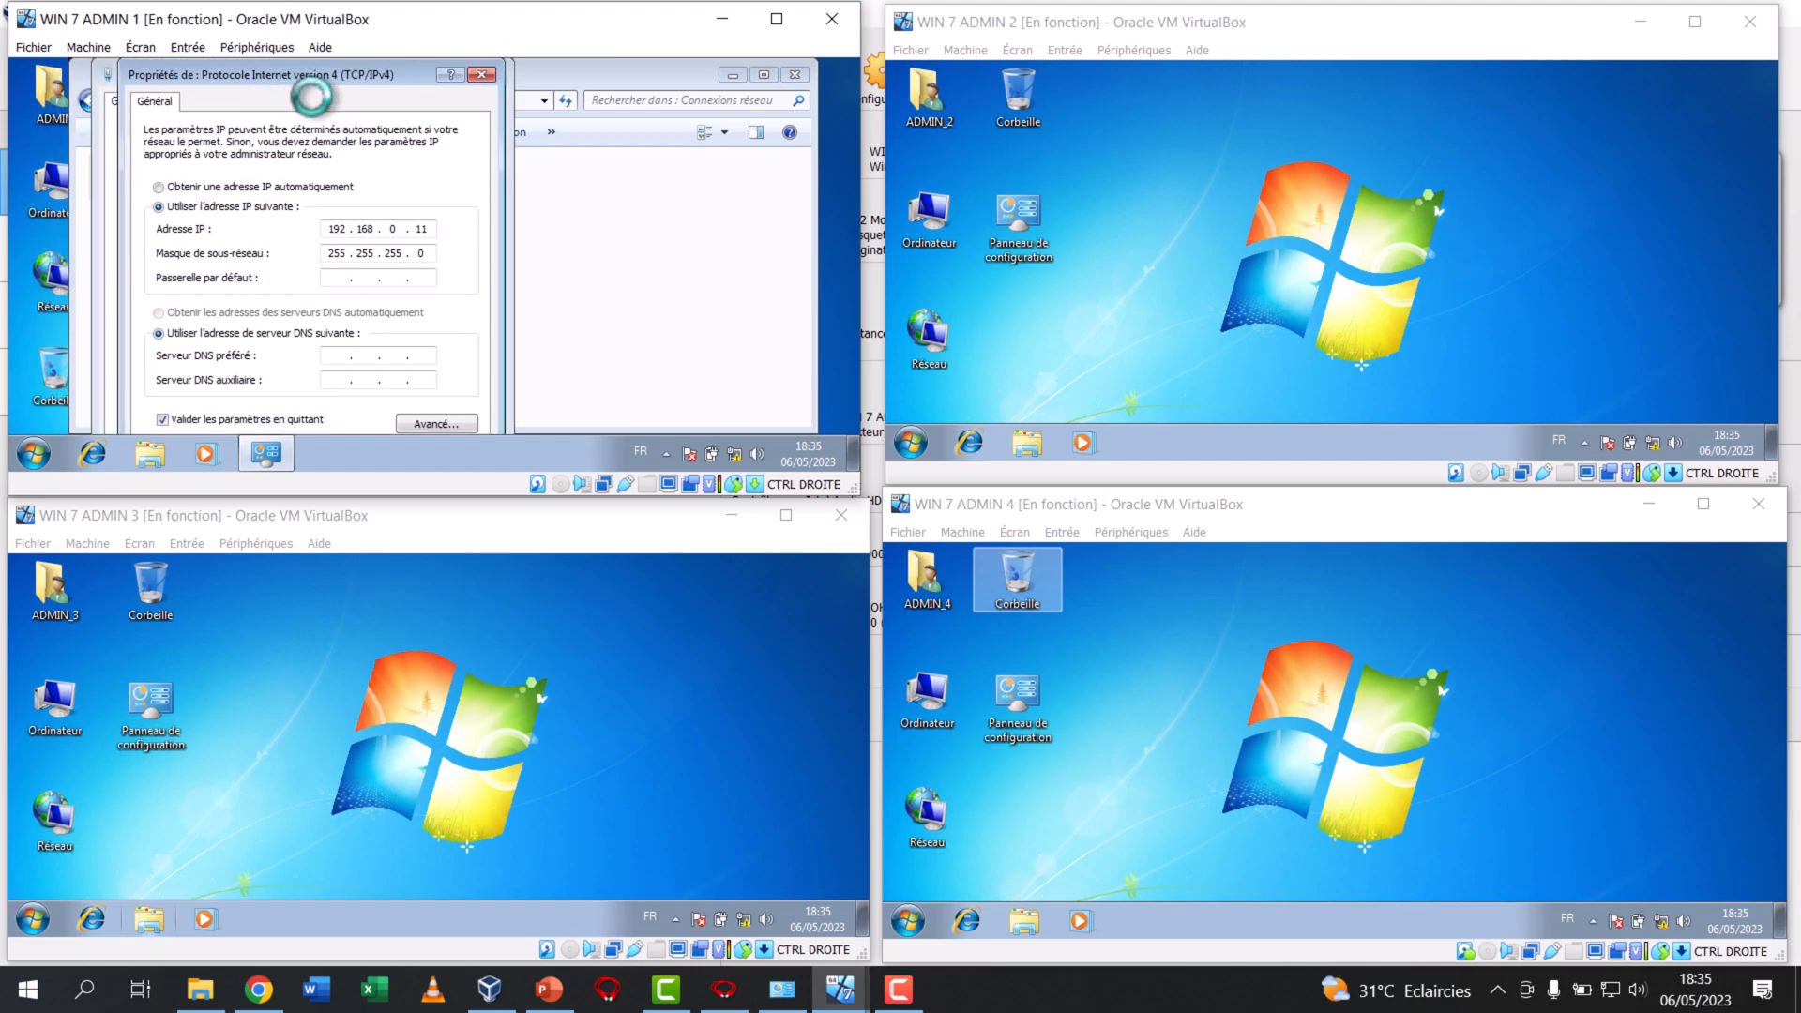
Confirm the IPv4 and connection properties in WIN 7 ADMIN 1 and cancel the network diagnostics
drag(509, 506, 502, 582)
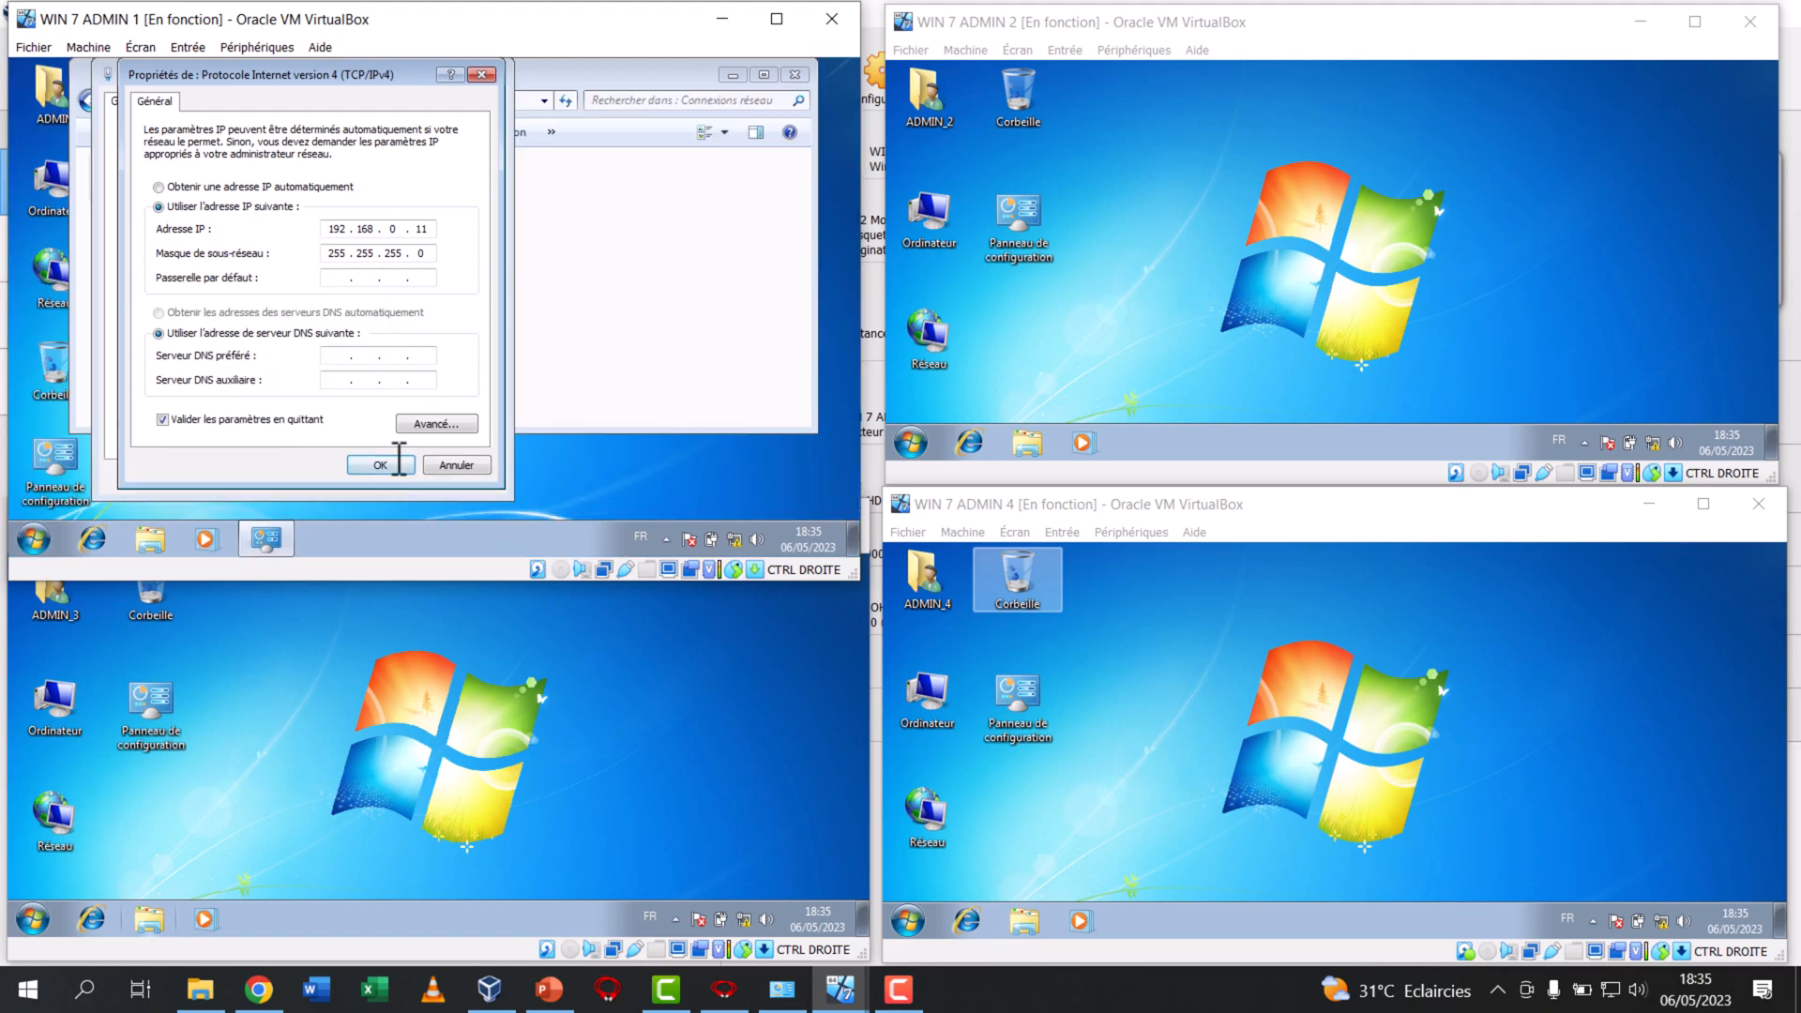
click(395, 469)
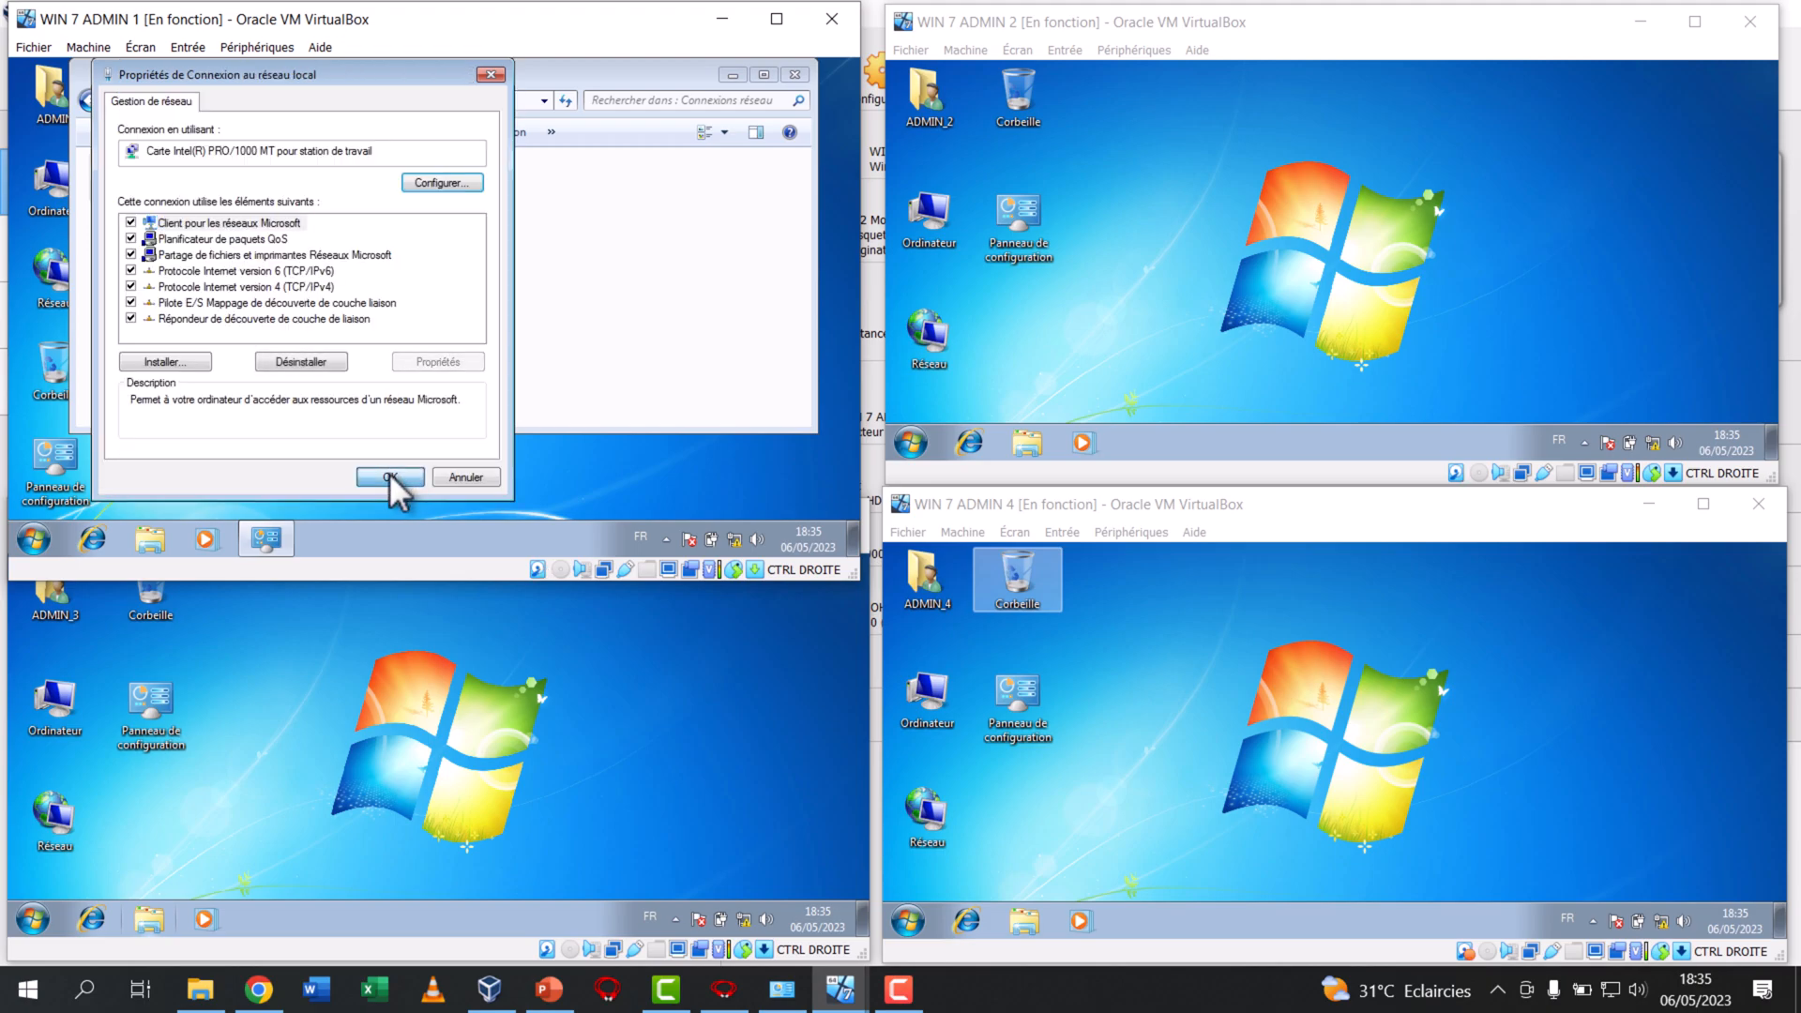
click(390, 473)
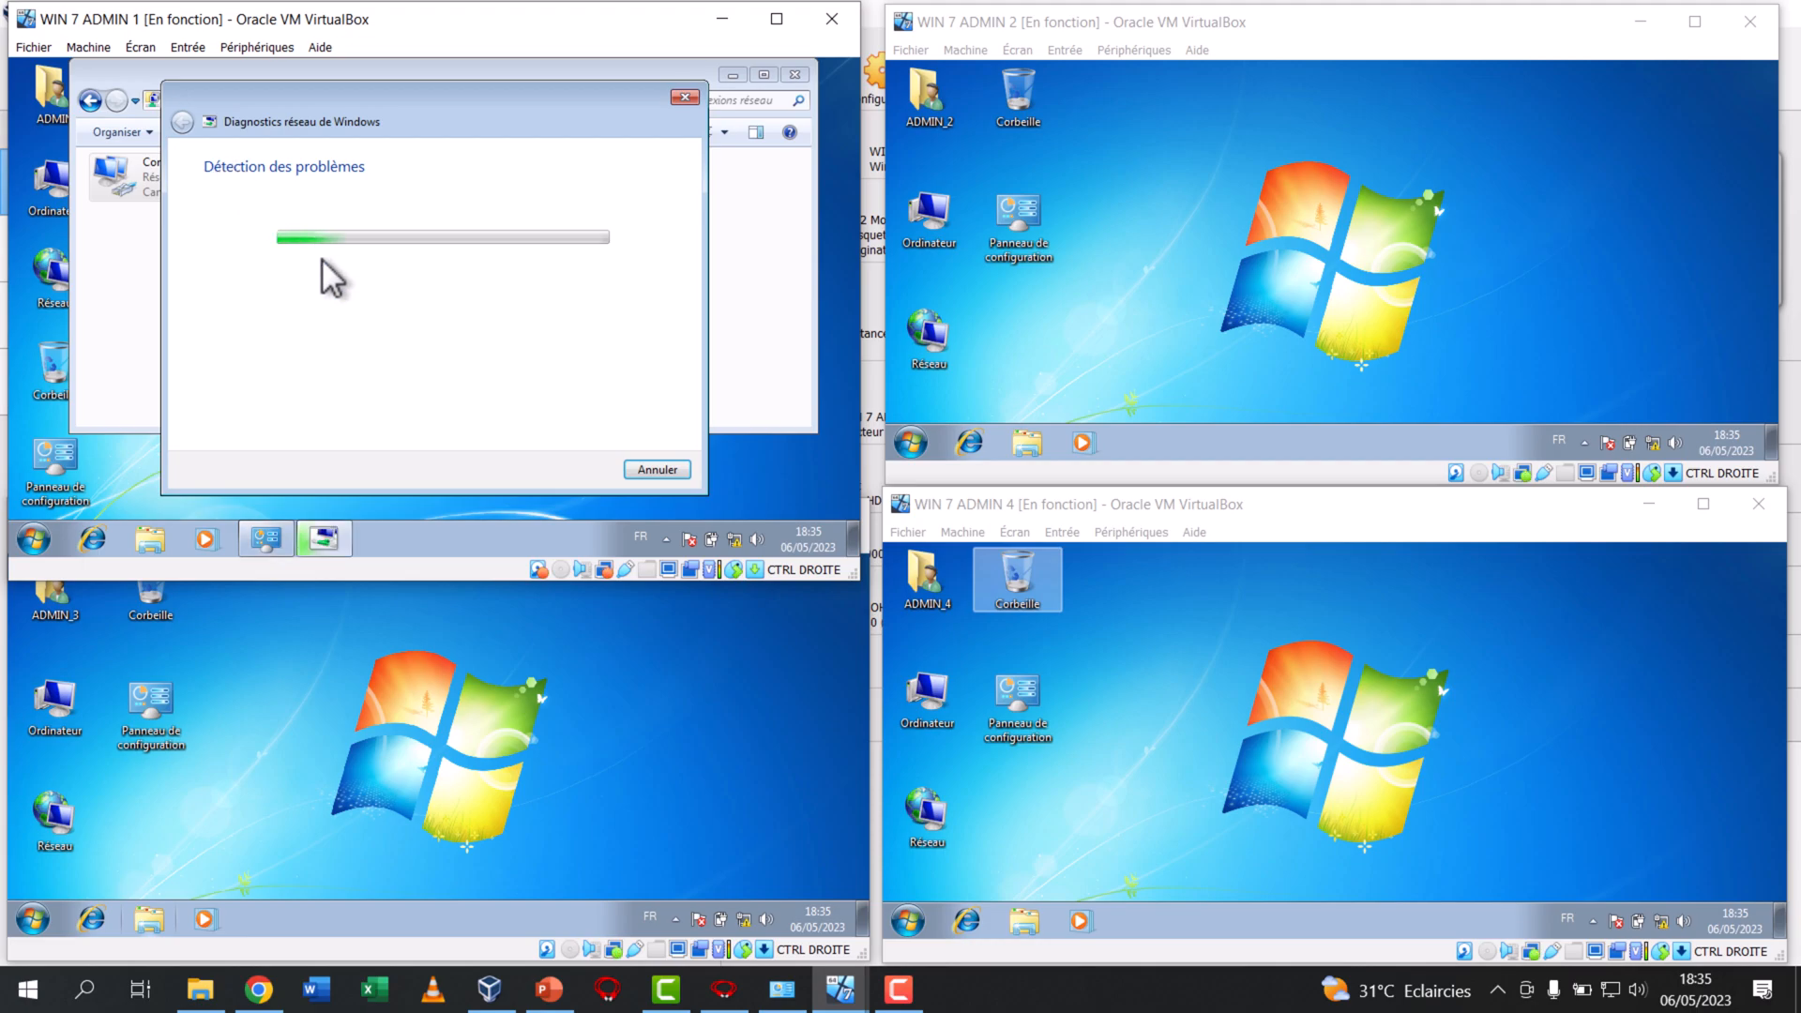
click(662, 468)
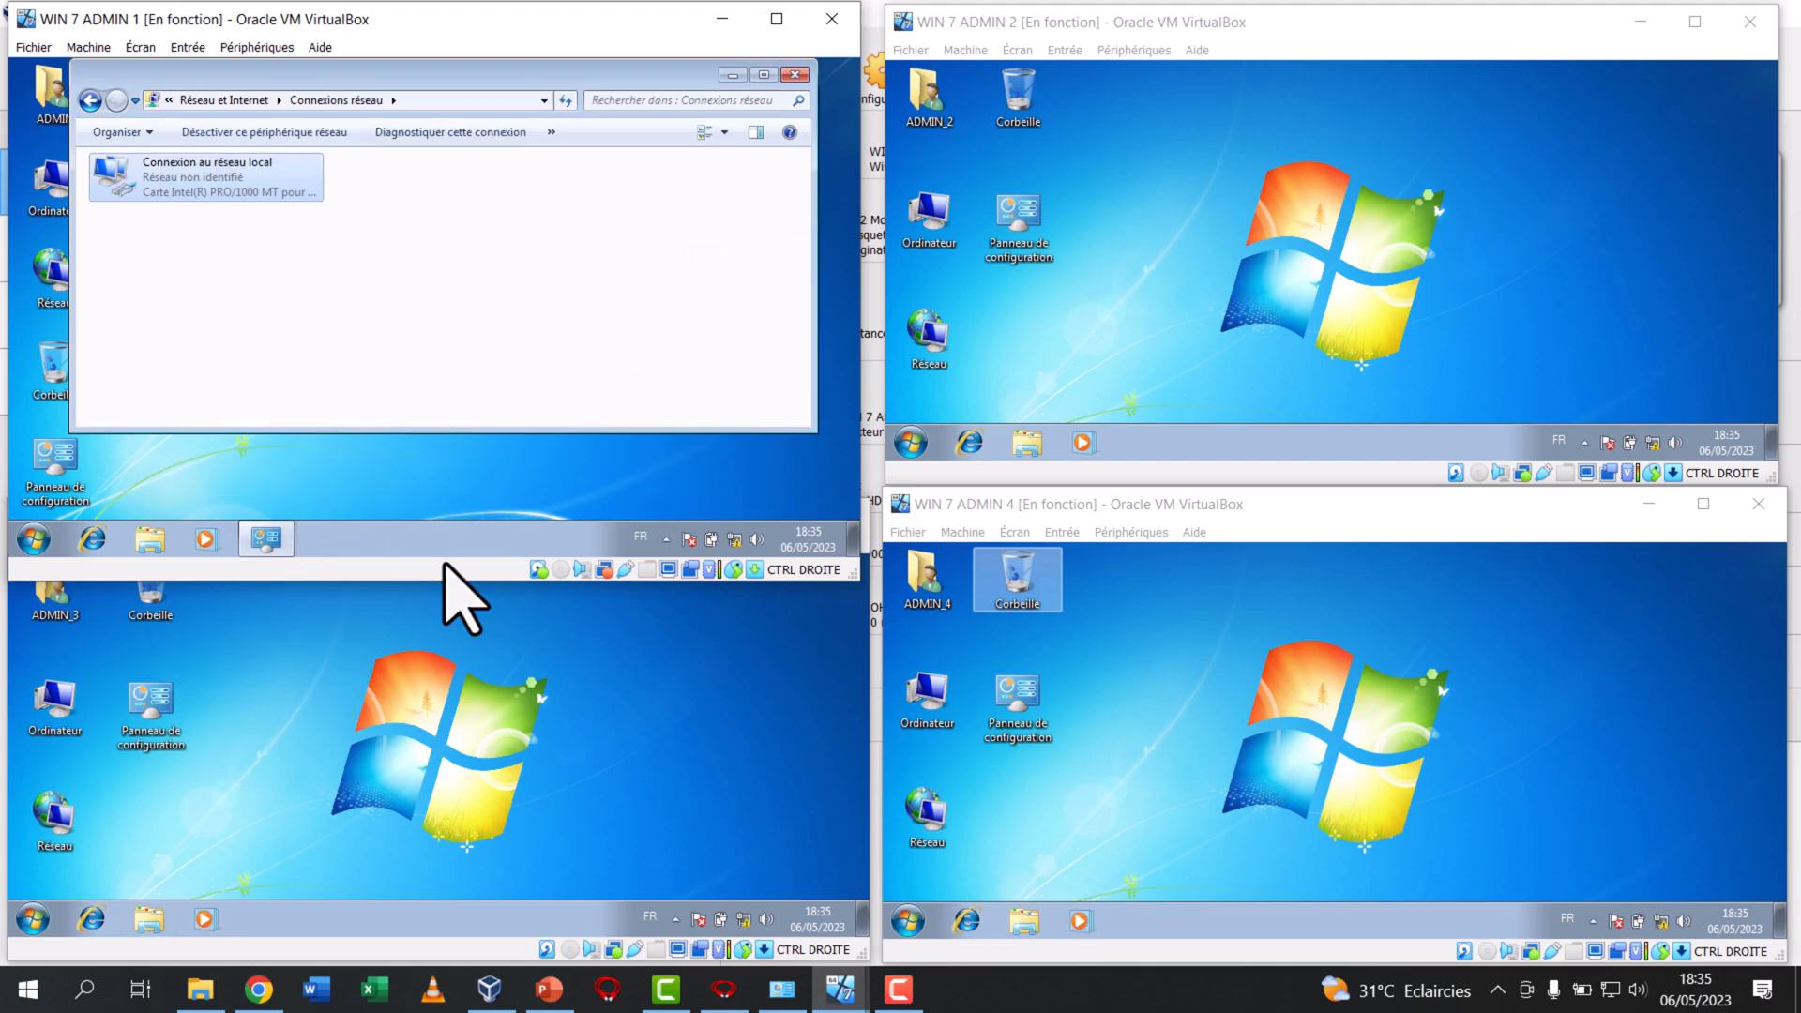
drag(436, 583, 424, 485)
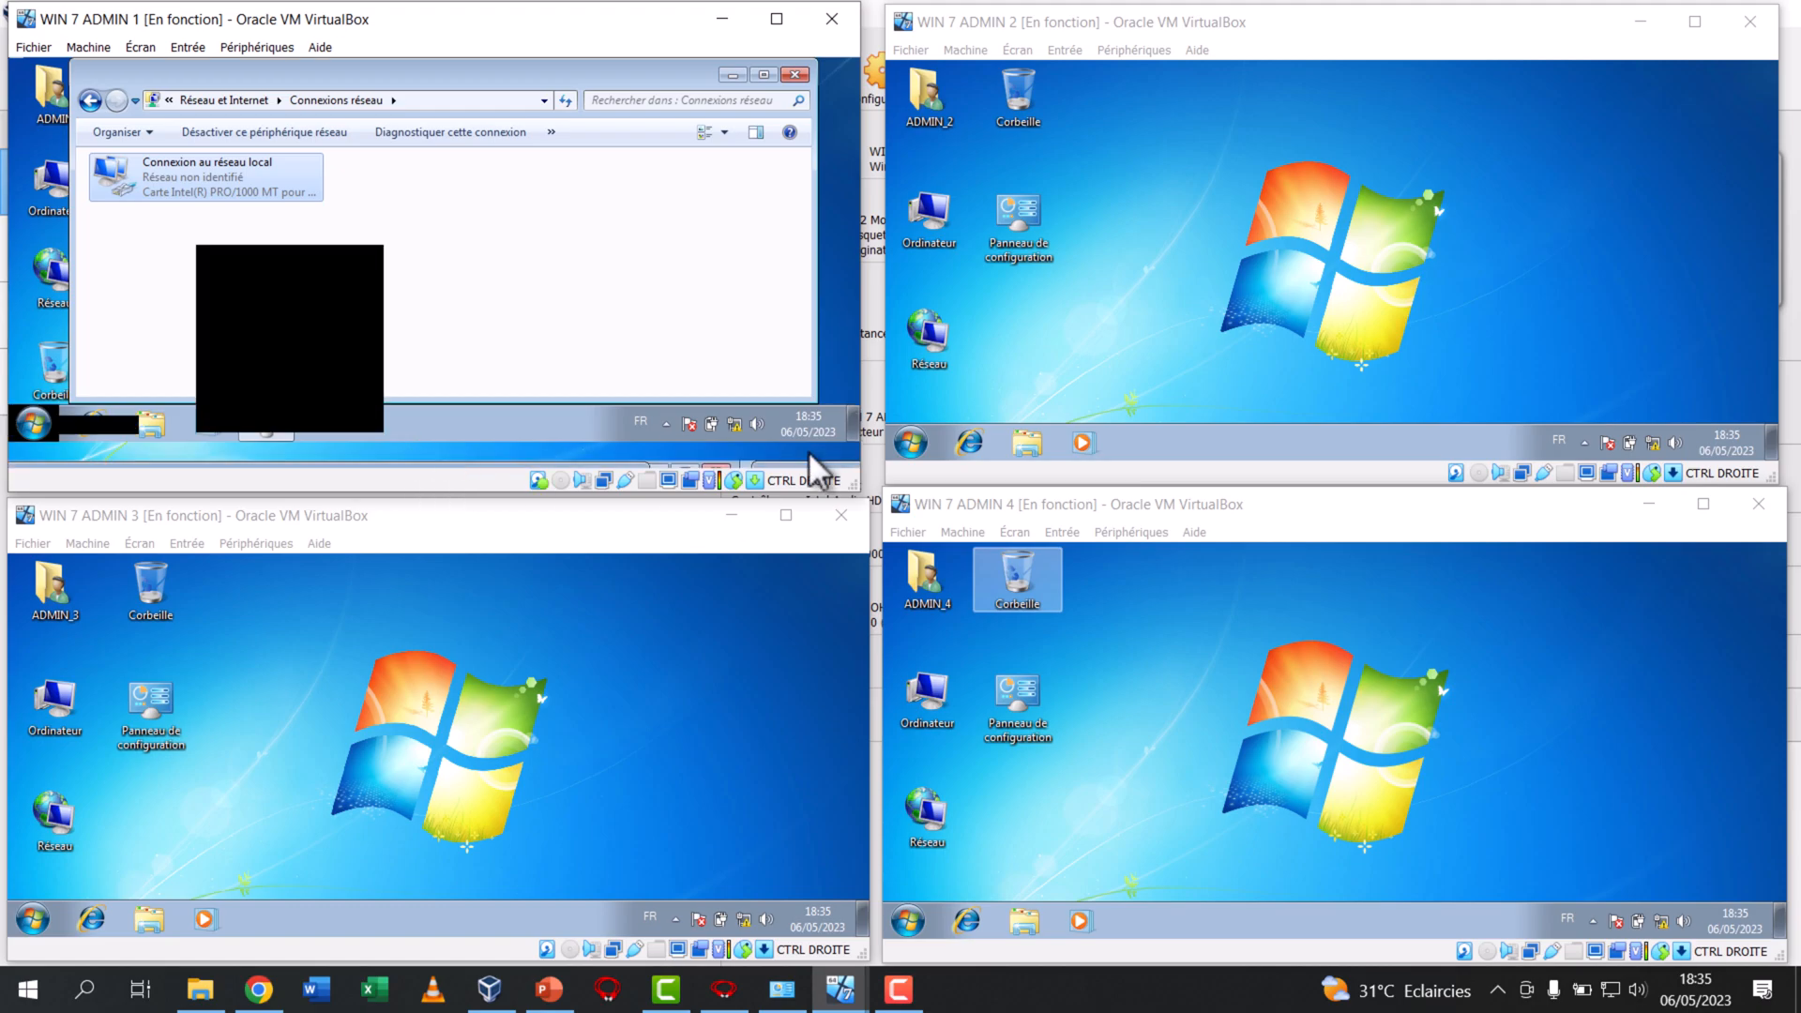
Open the network connections window in WIN 7 ADMIN 2 by running ncpa.cpl
click(1198, 328)
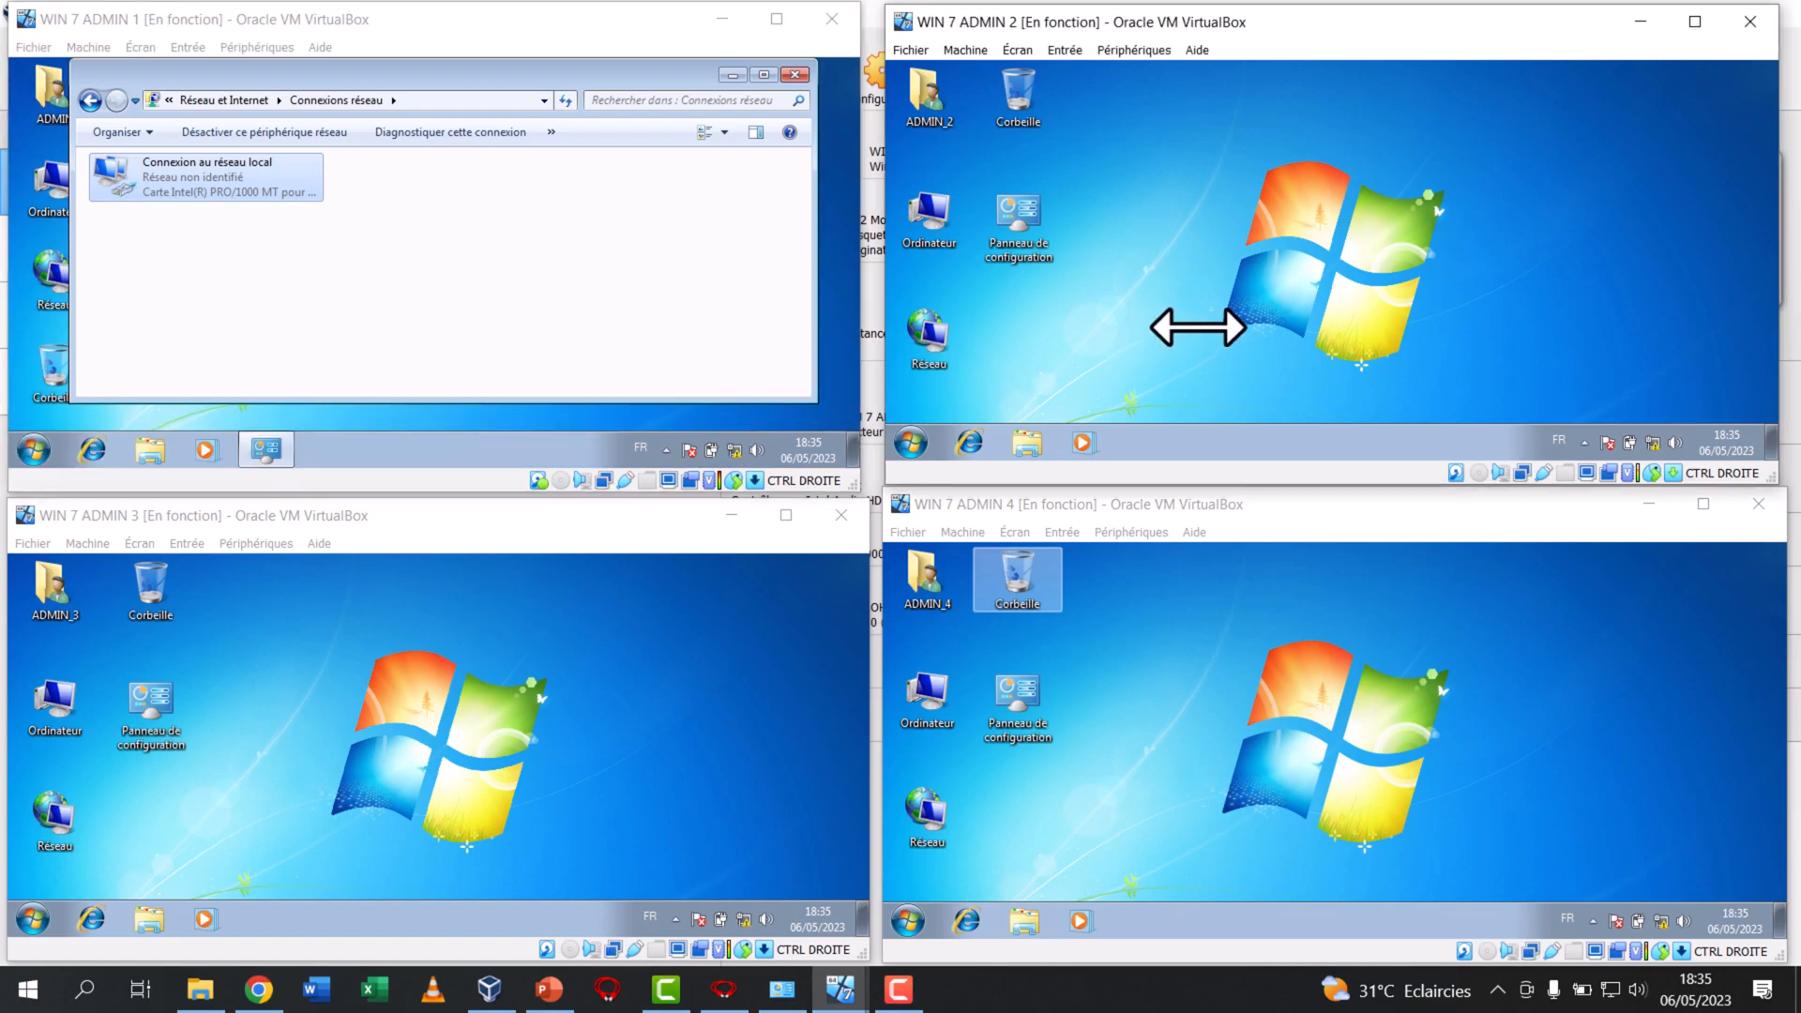
key(super+r)
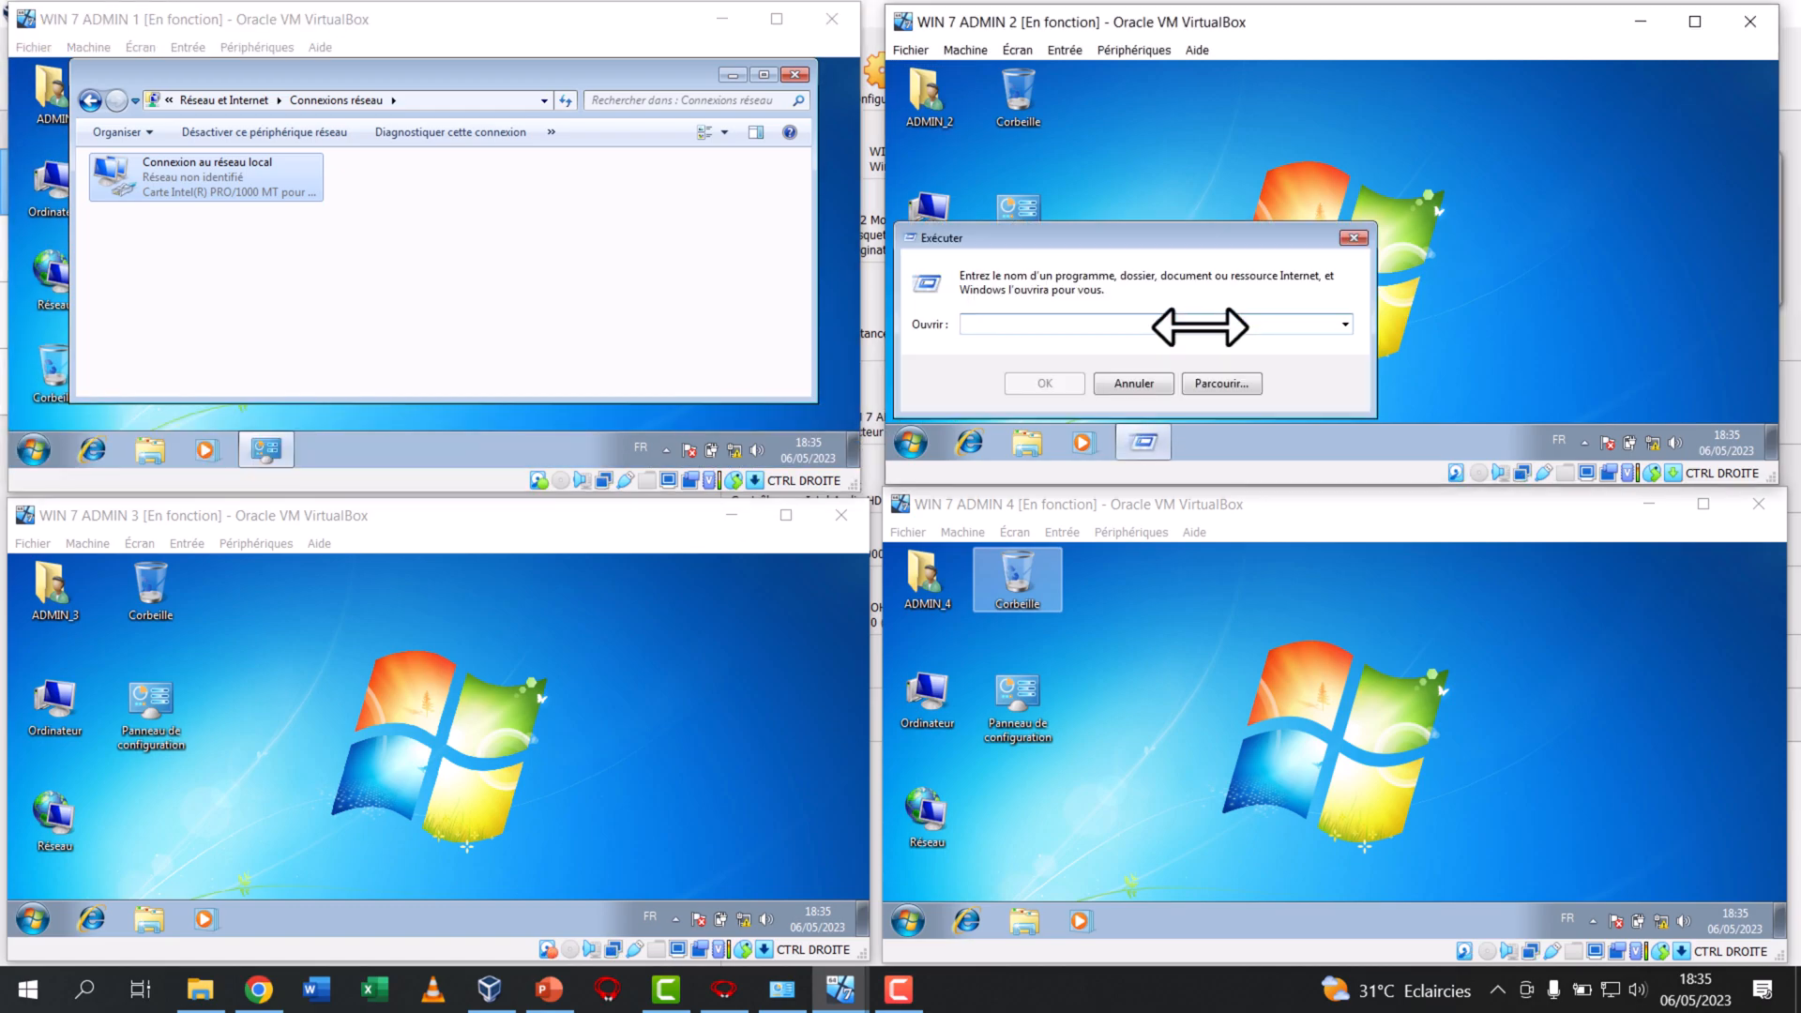
text(nc)
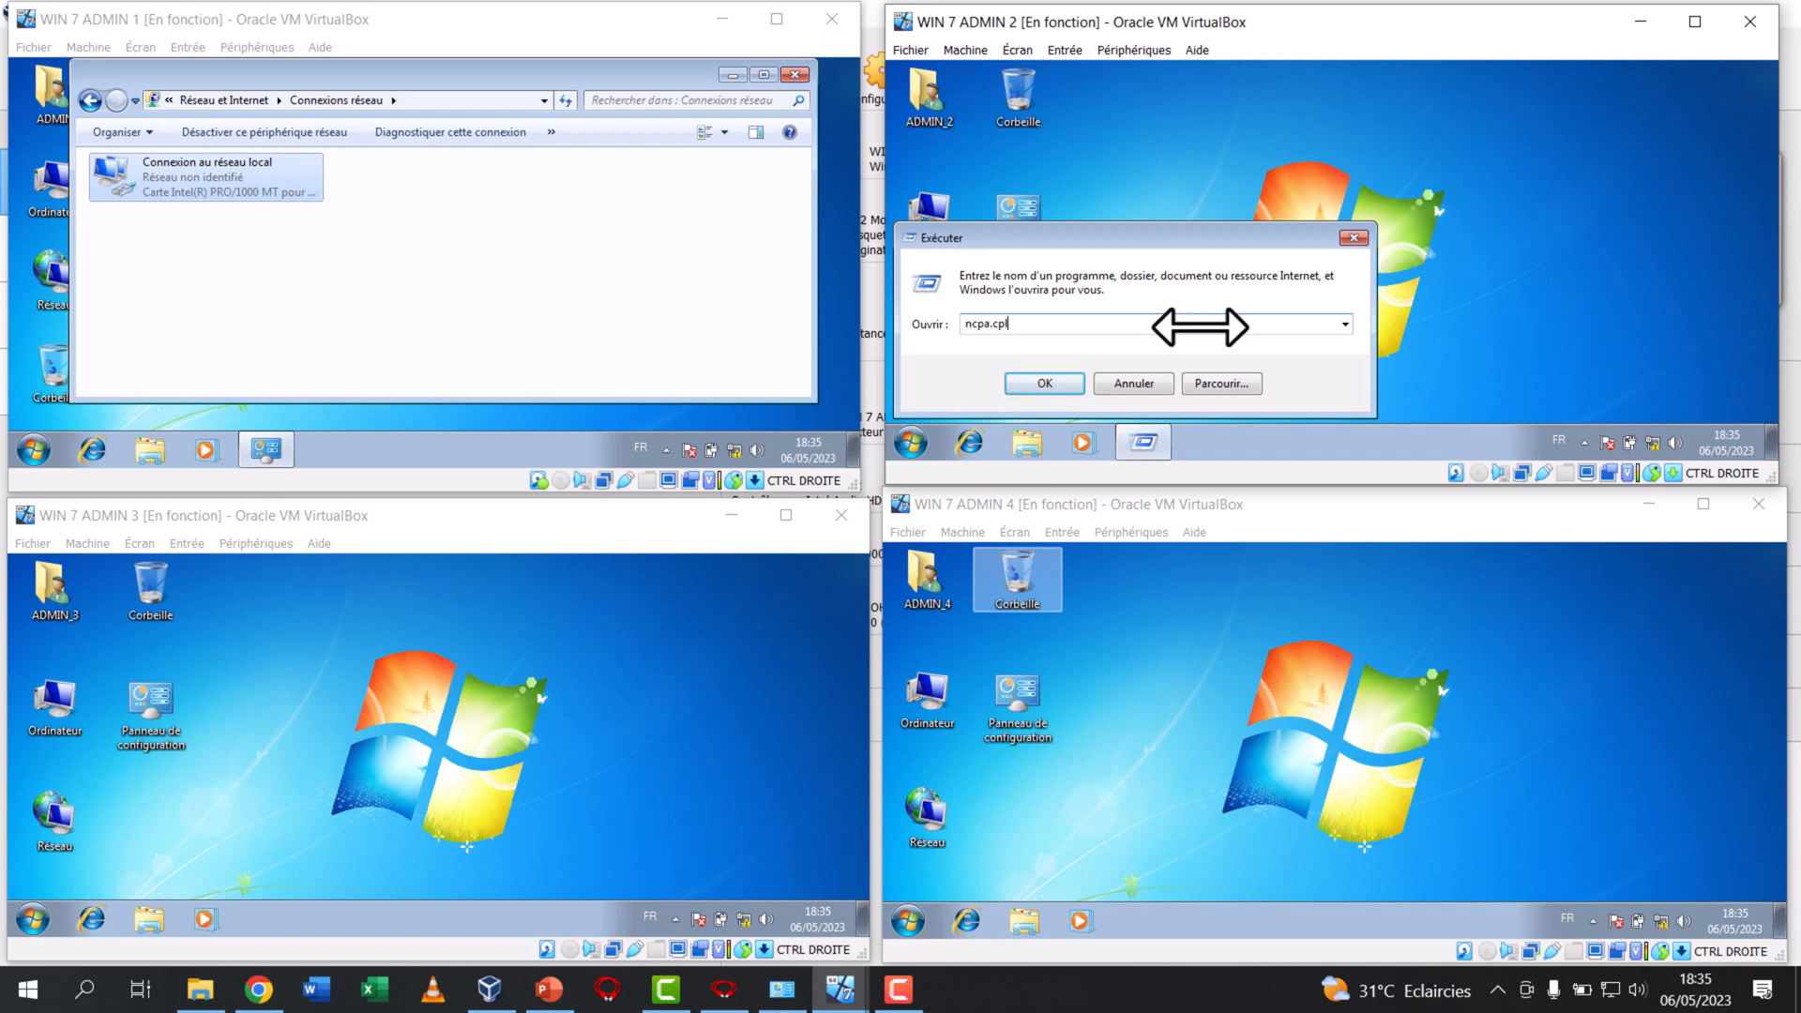
text(pa.cpl)
key(Return)
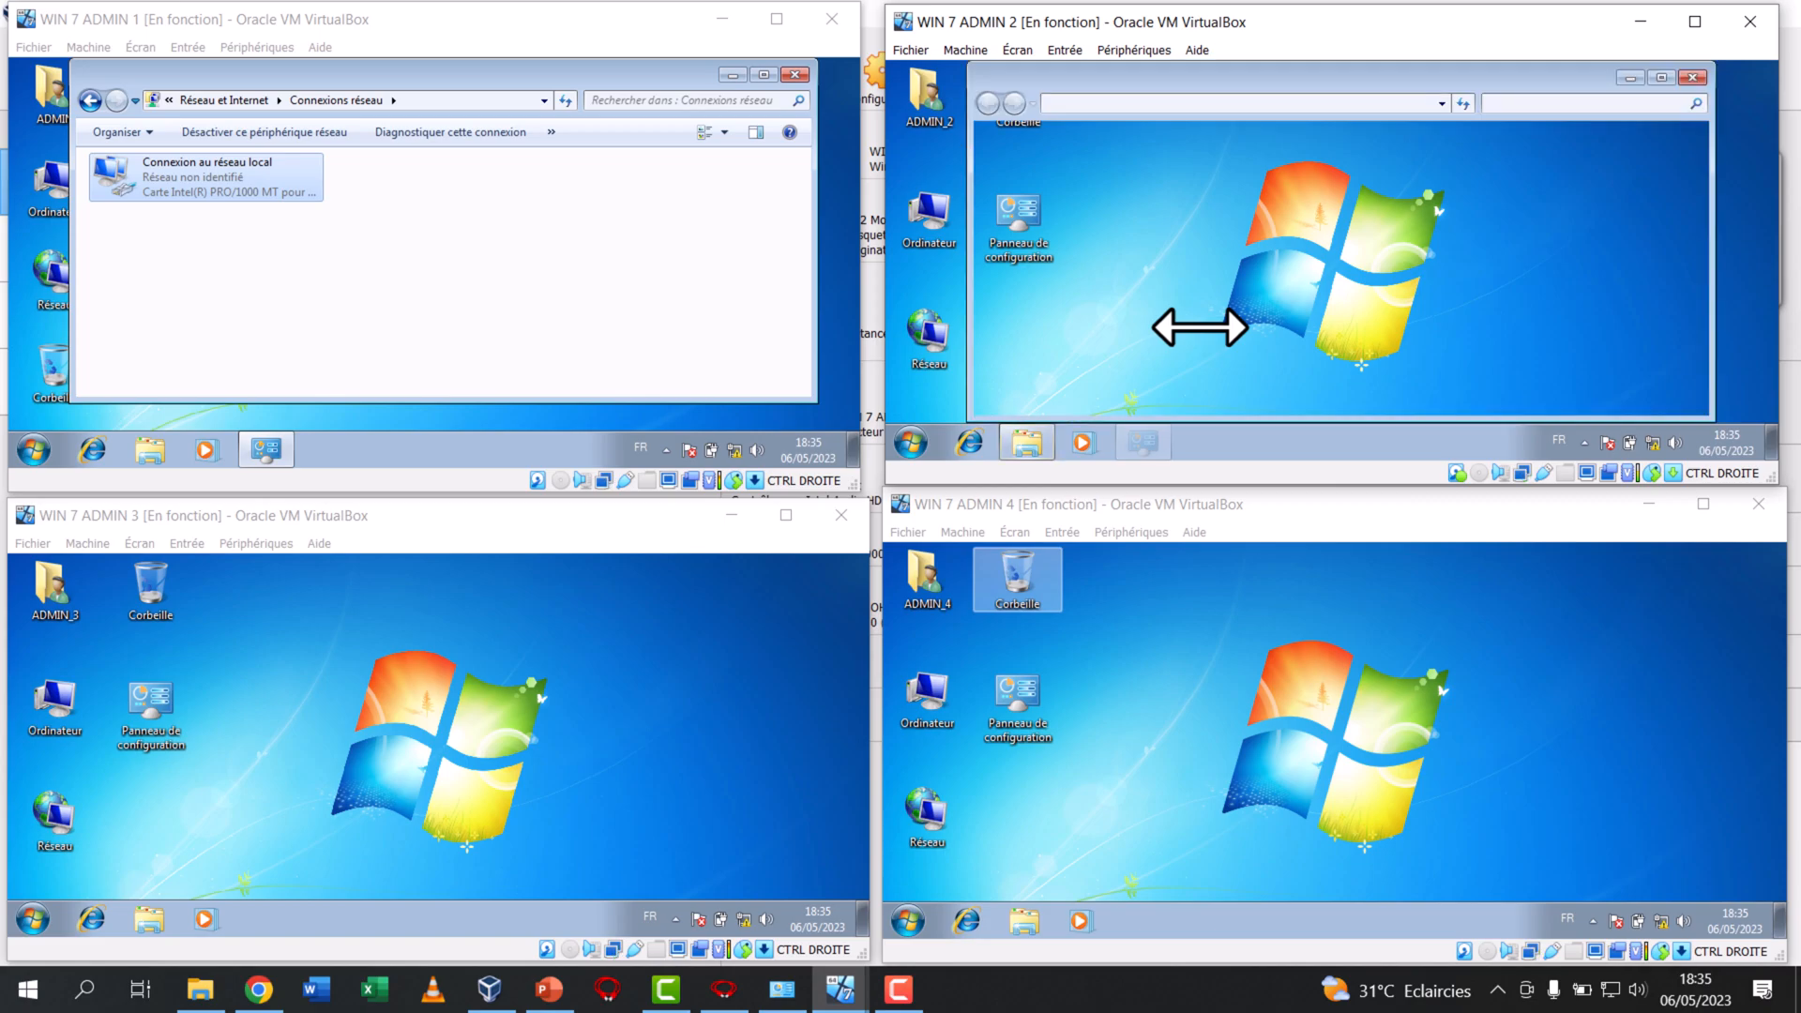
Open the TCP/IPv4 properties of Connexion au réseau local in WIN 7 ADMIN 2
right_click(1127, 194)
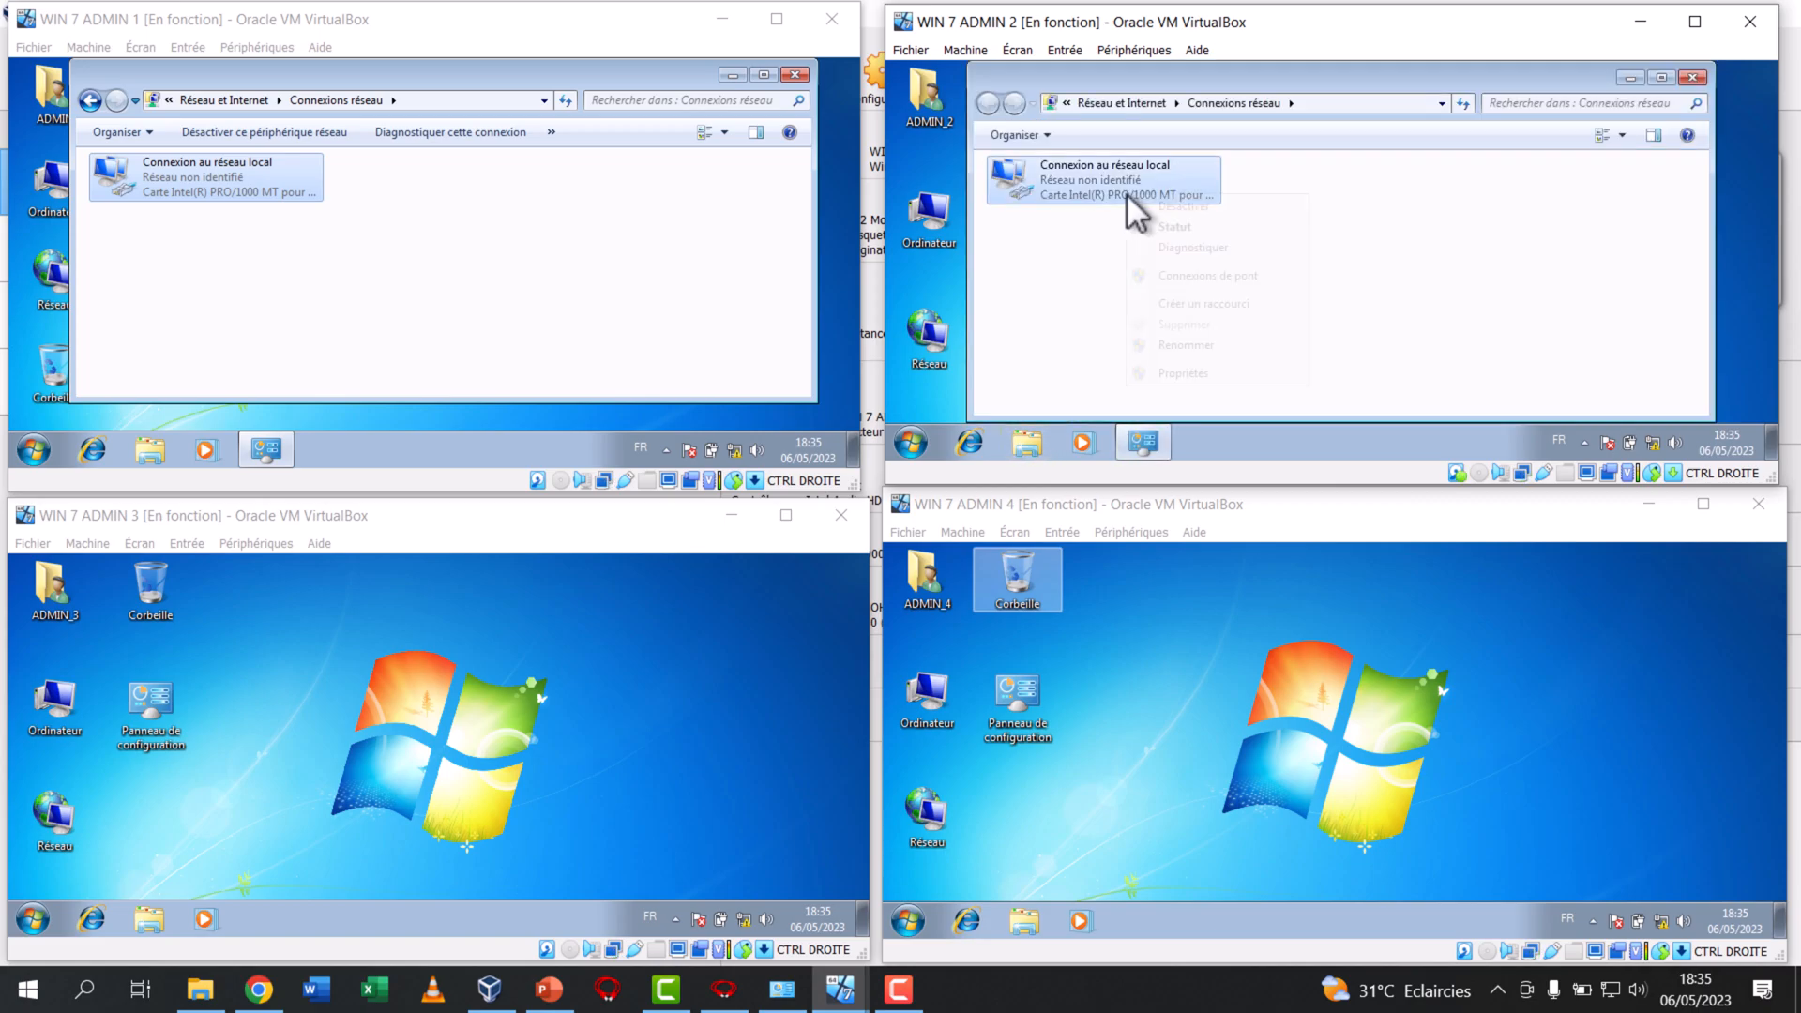
click(1210, 374)
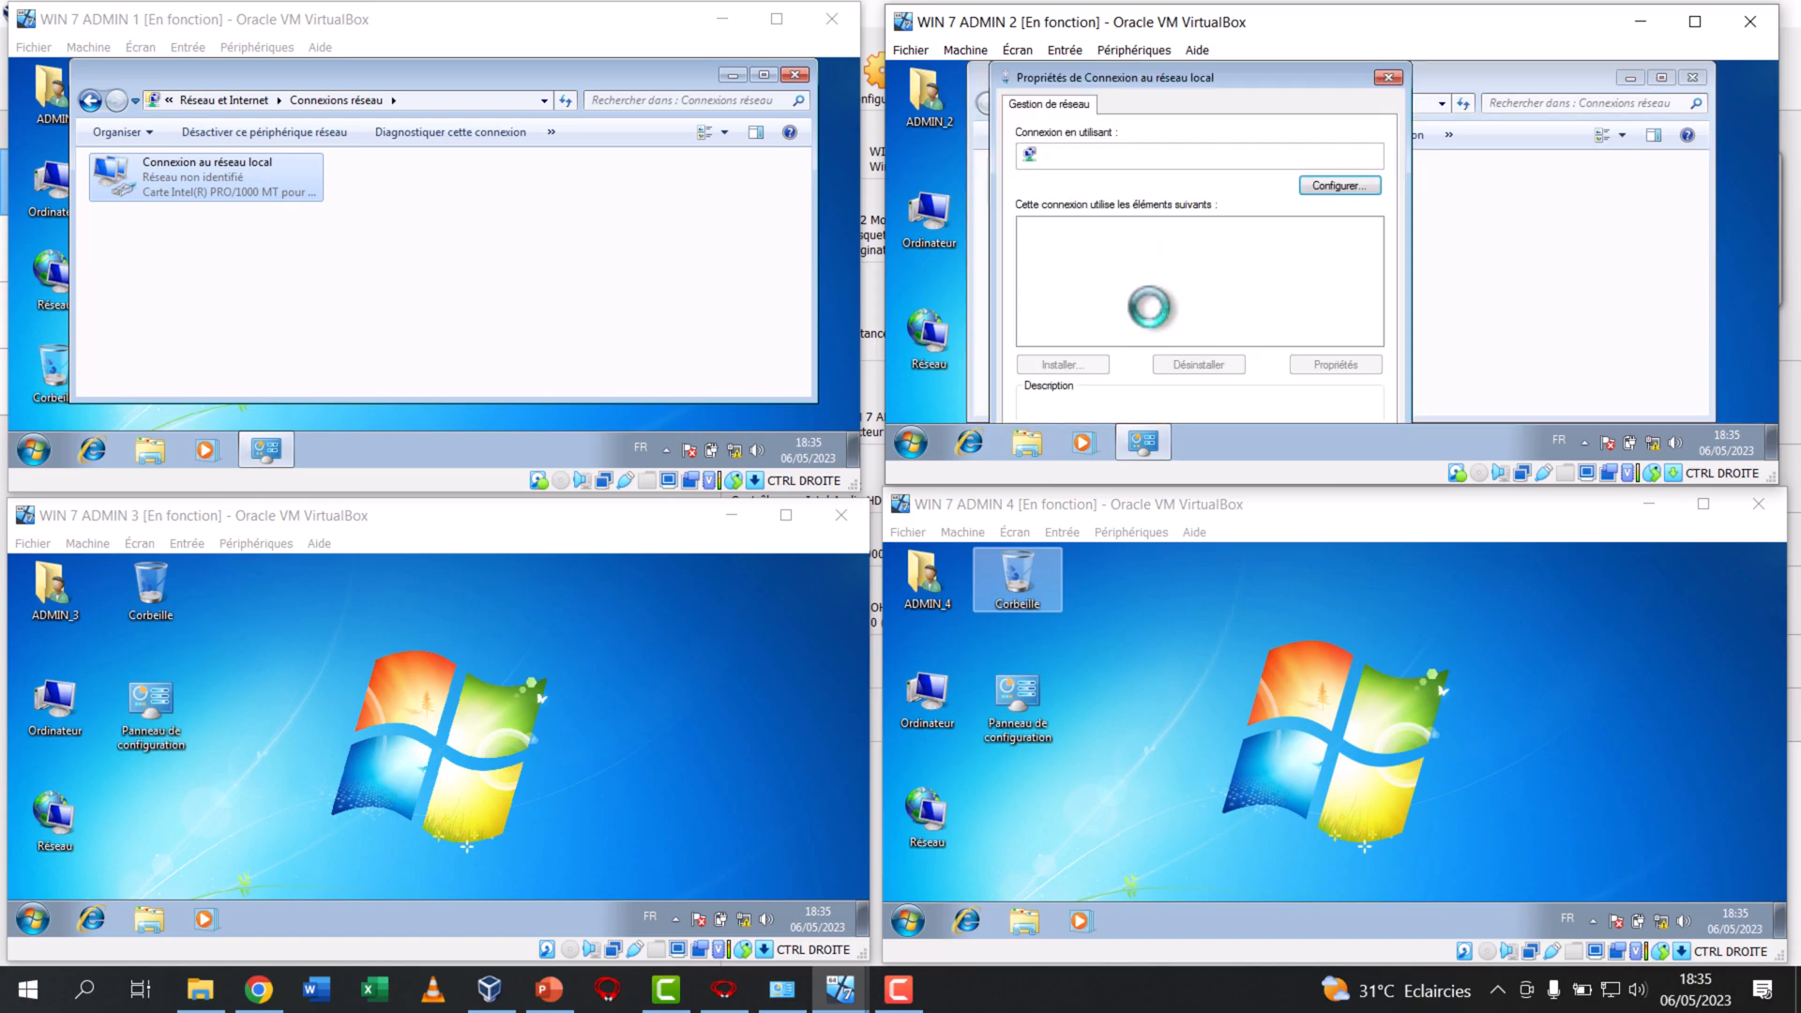
double_click(1163, 290)
Choose manual IP addressing in WIN 7 ADMIN 2 and enter IP address 192.168.0.12 with subnet mask 255.255.255.0
click(1063, 210)
click(1250, 234)
text(192 . 168 . .)
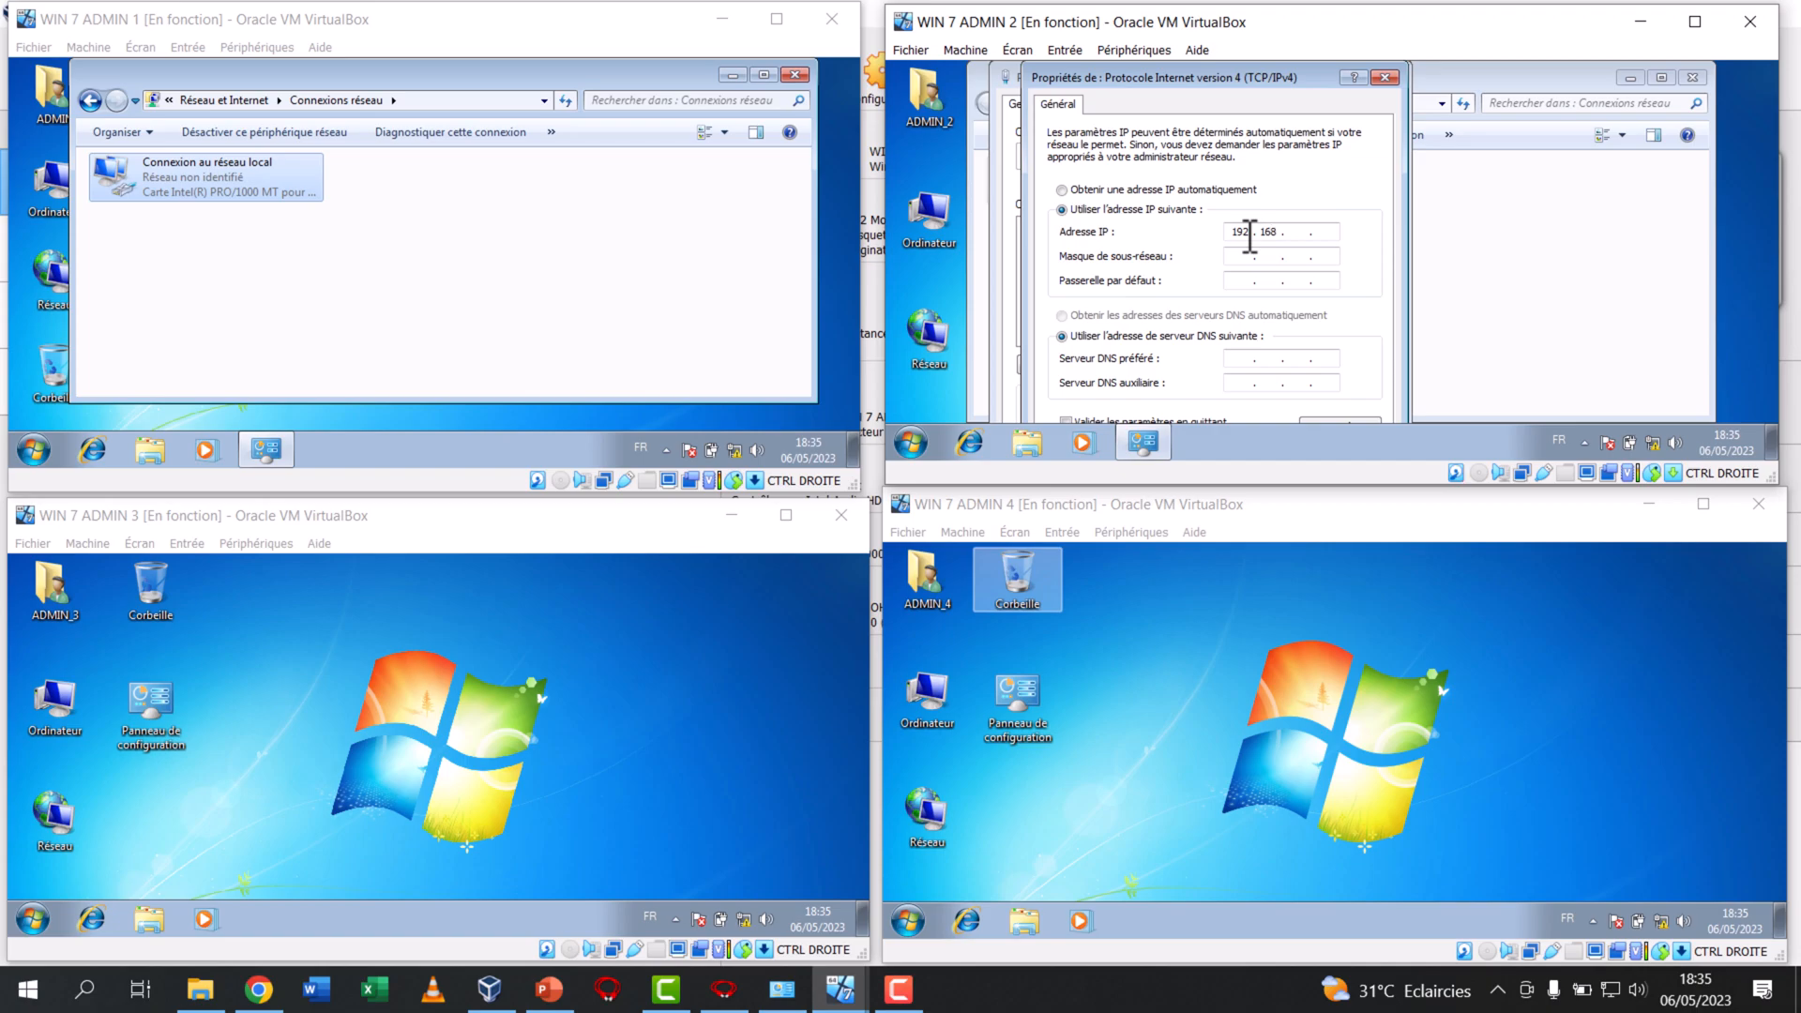
click(1258, 257)
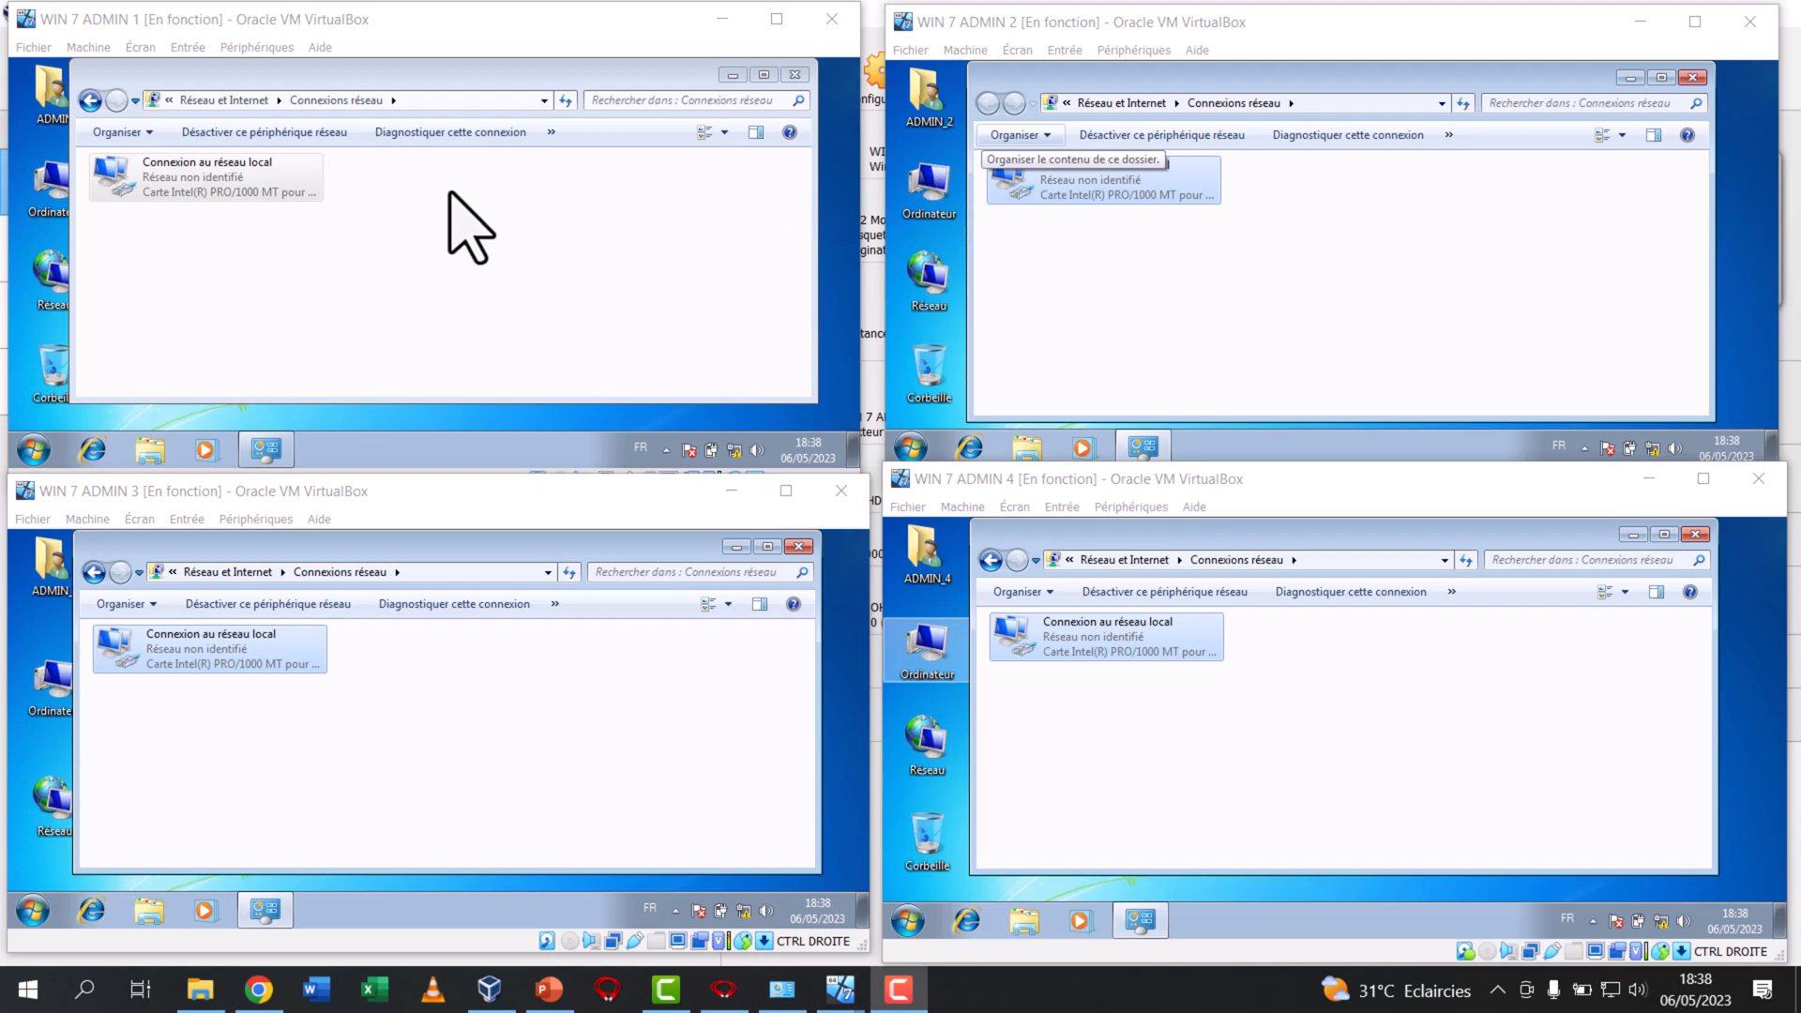
Check the IPv4 address and subnet mask in WIN 7 ADMIN 1's local connection details, then close the status dialogs
right_click(222, 175)
click(265, 210)
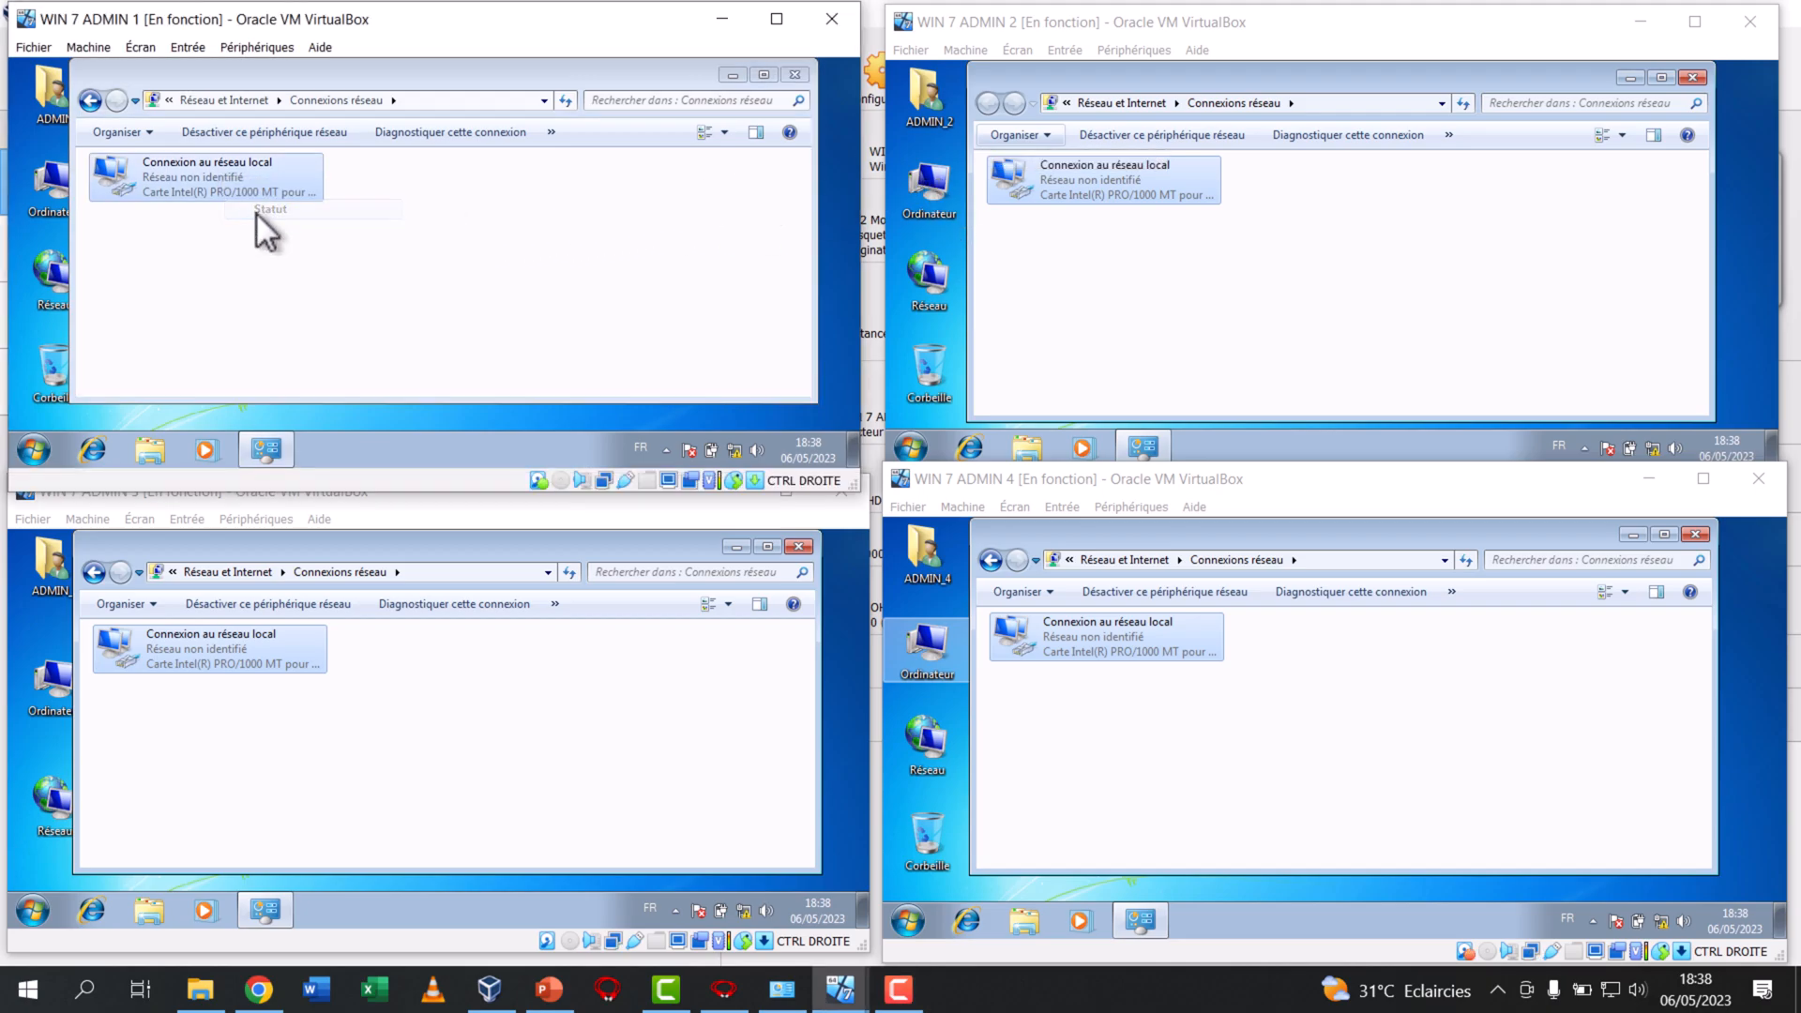
click(321, 253)
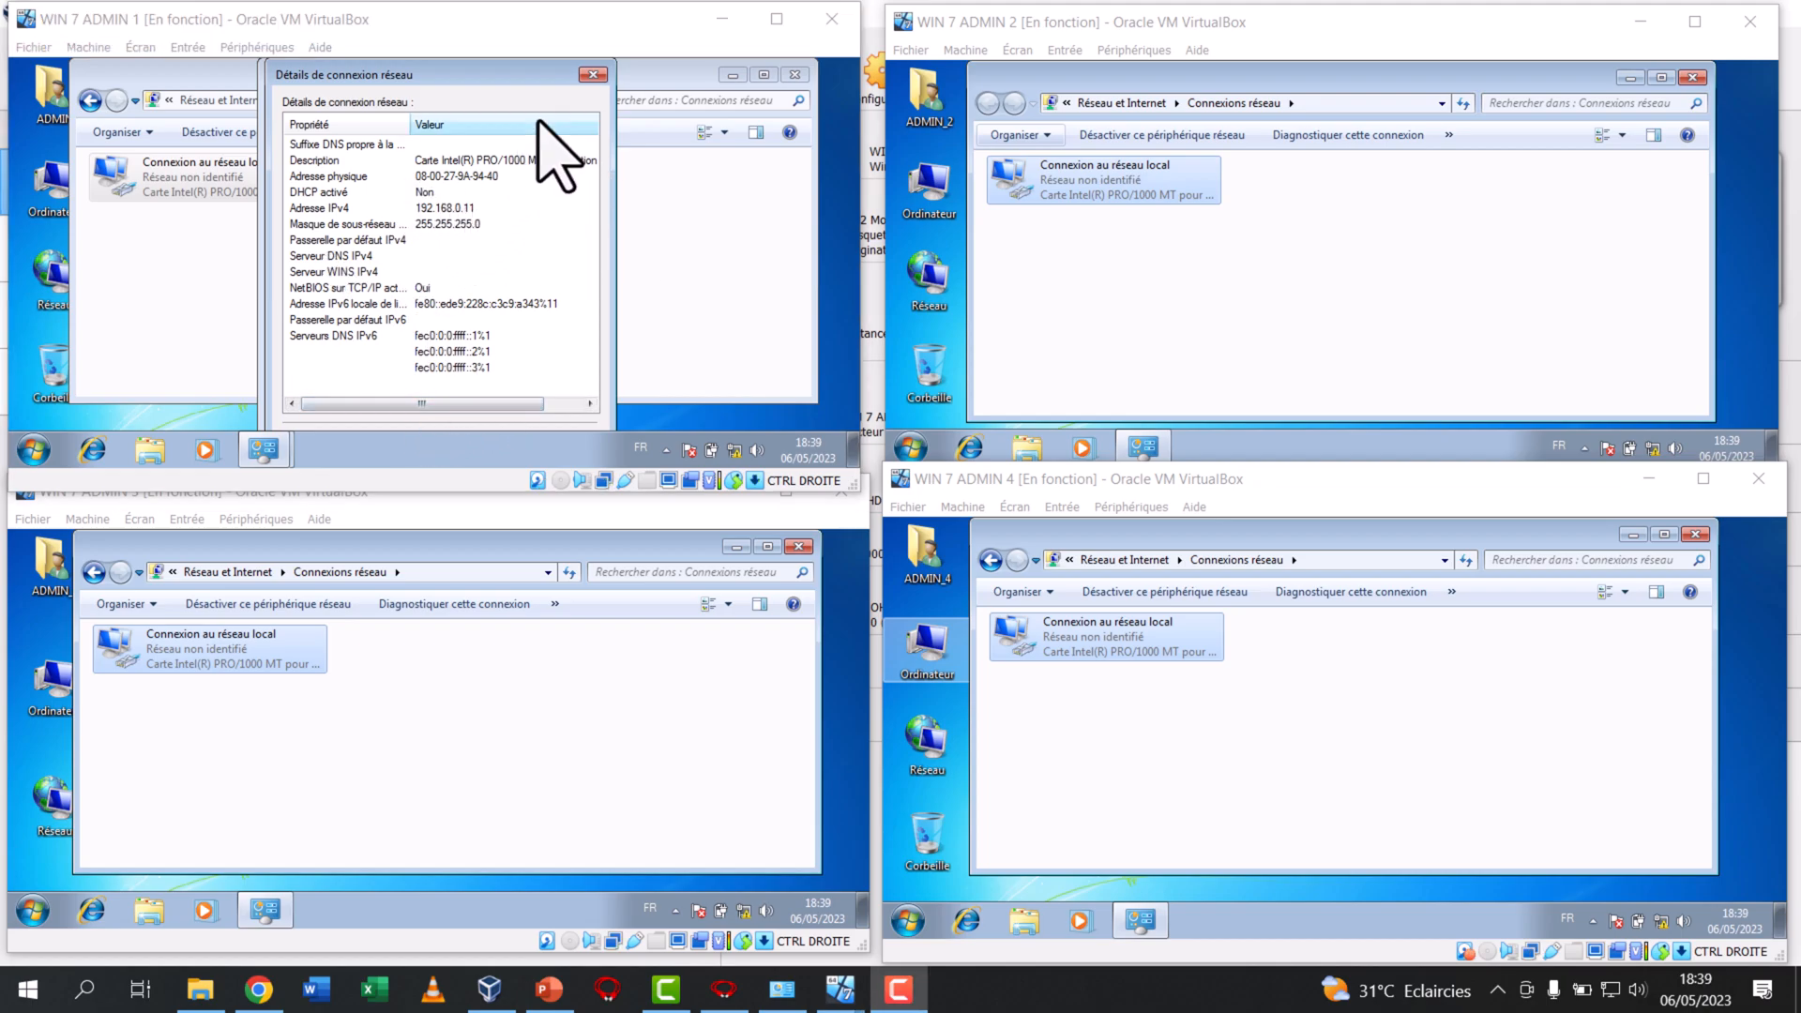
click(592, 75)
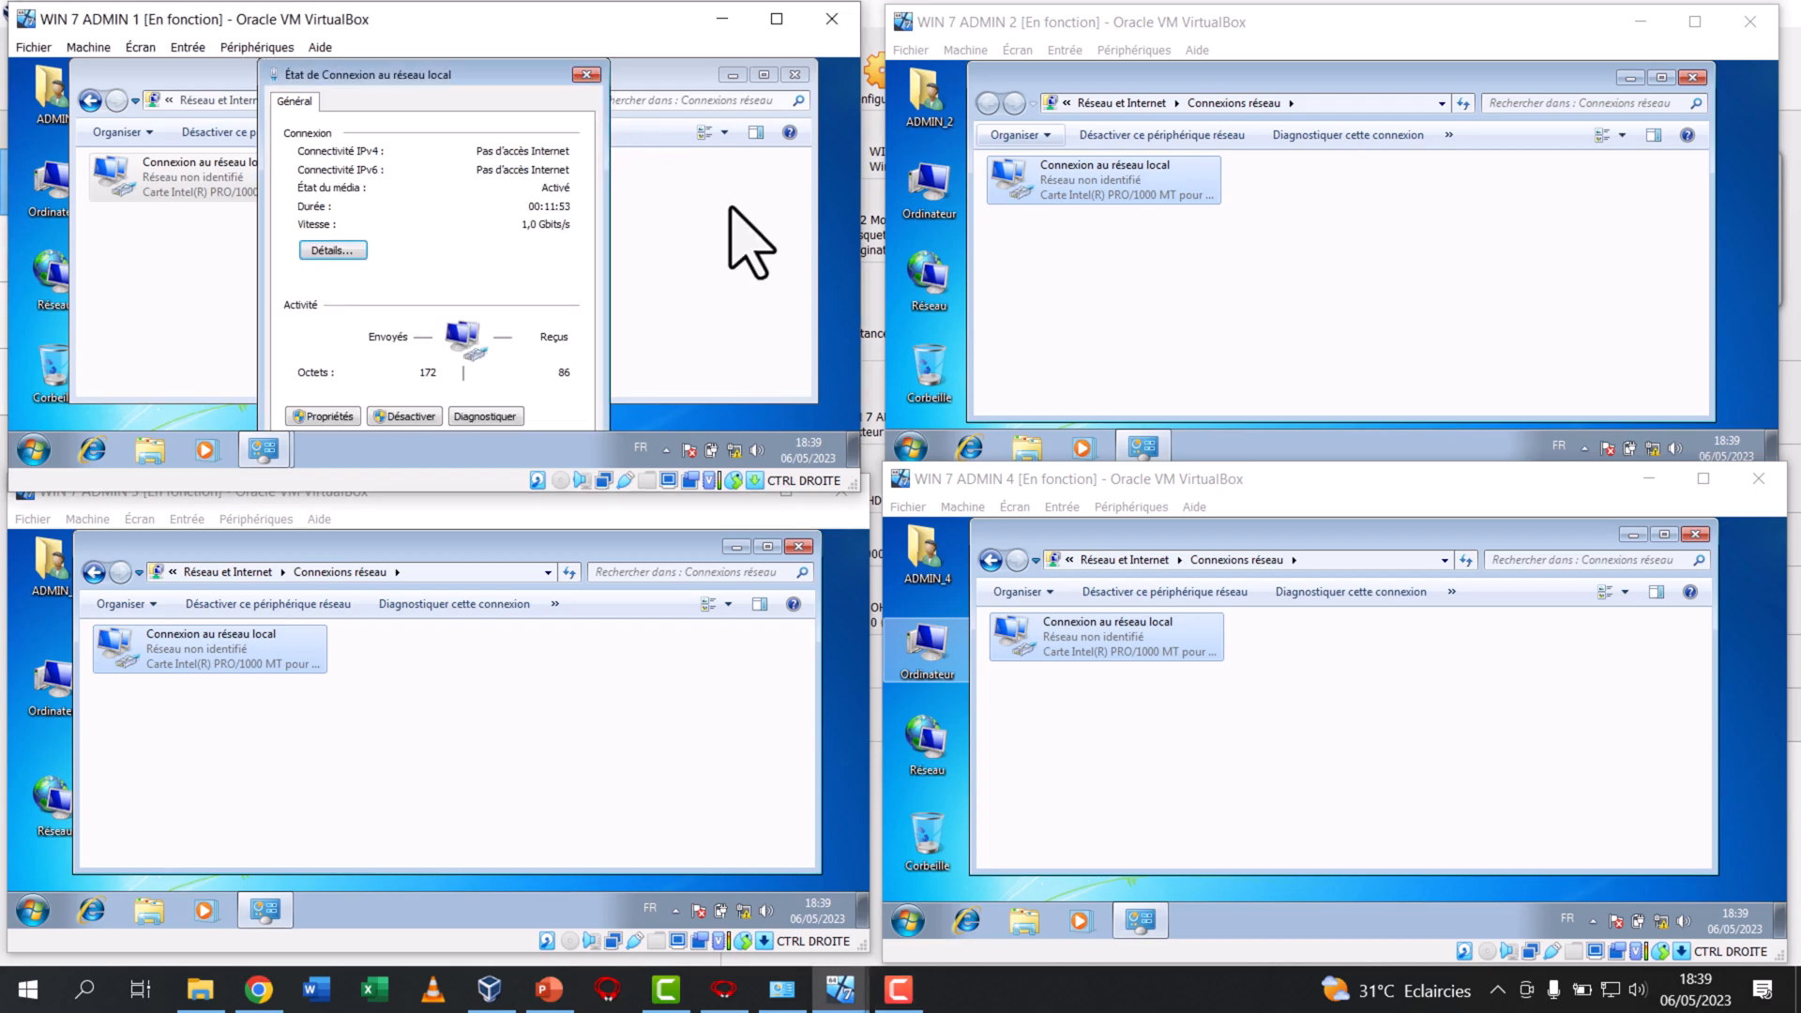
click(586, 75)
Check the IPv4 address and subnet mask in WIN 7 ADMIN 2's local connection details, then close the status dialogs
right_click(1161, 183)
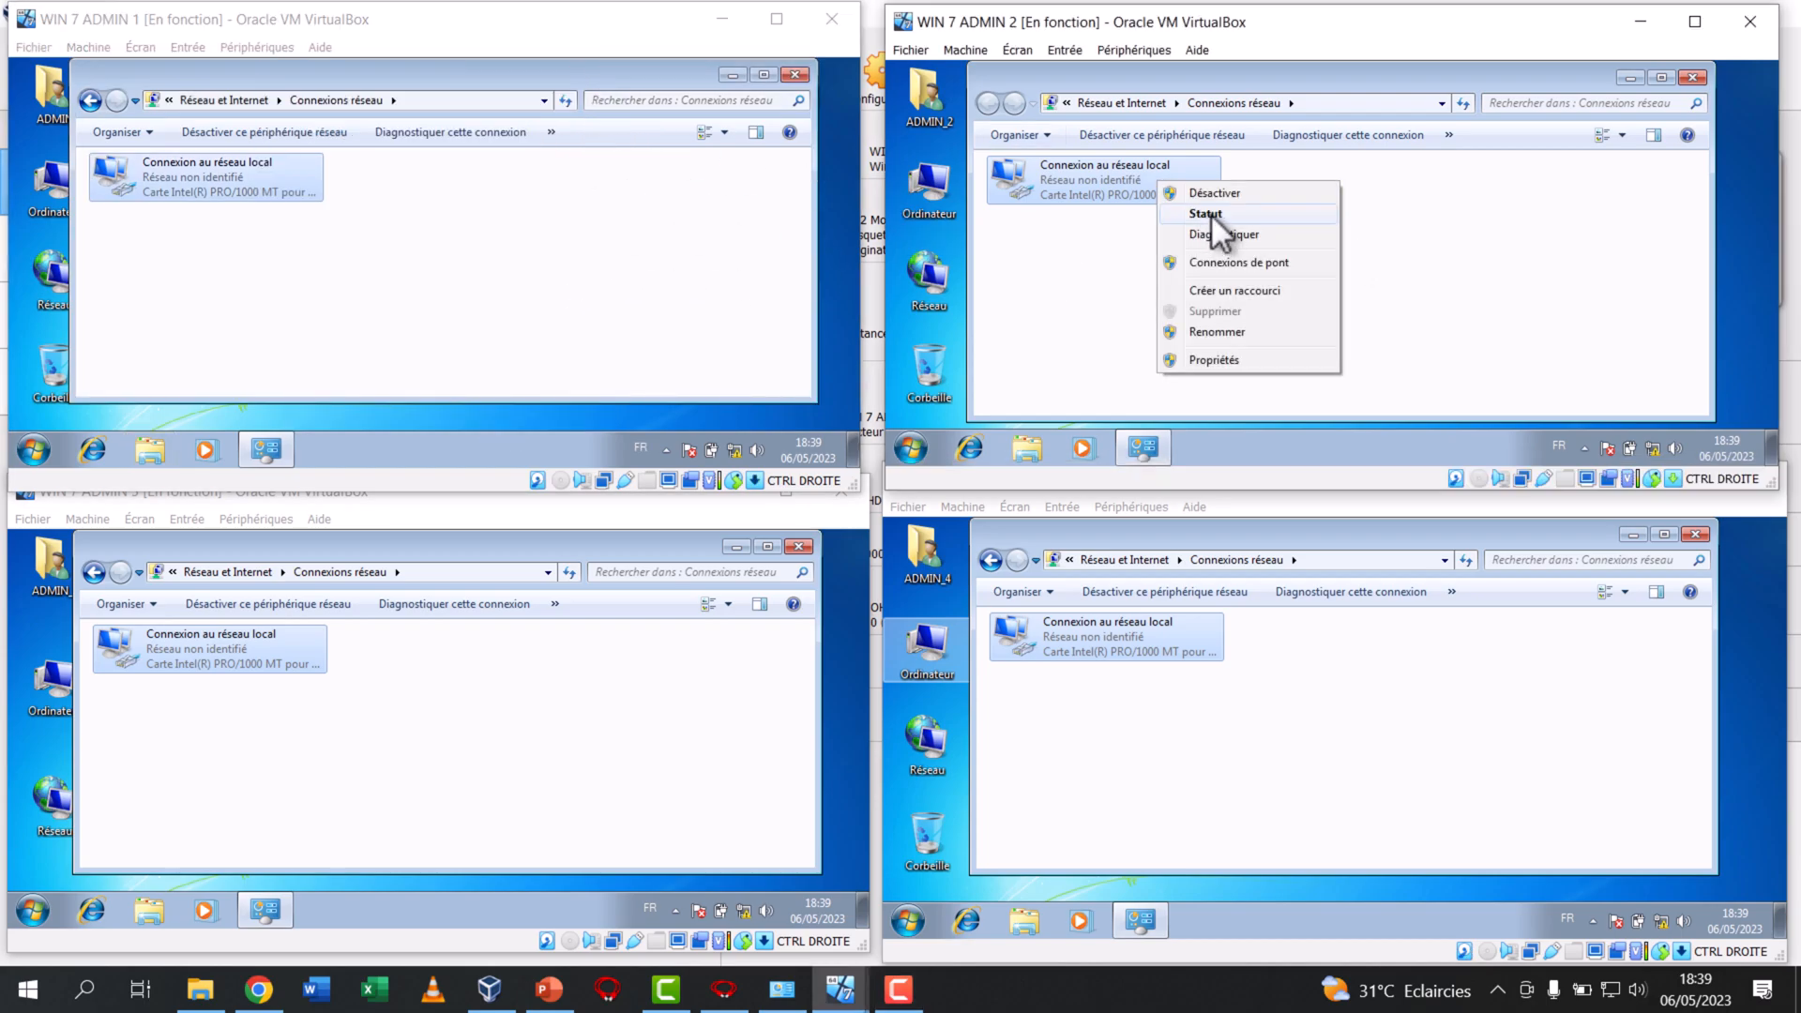
click(1209, 212)
click(1240, 253)
click(1358, 215)
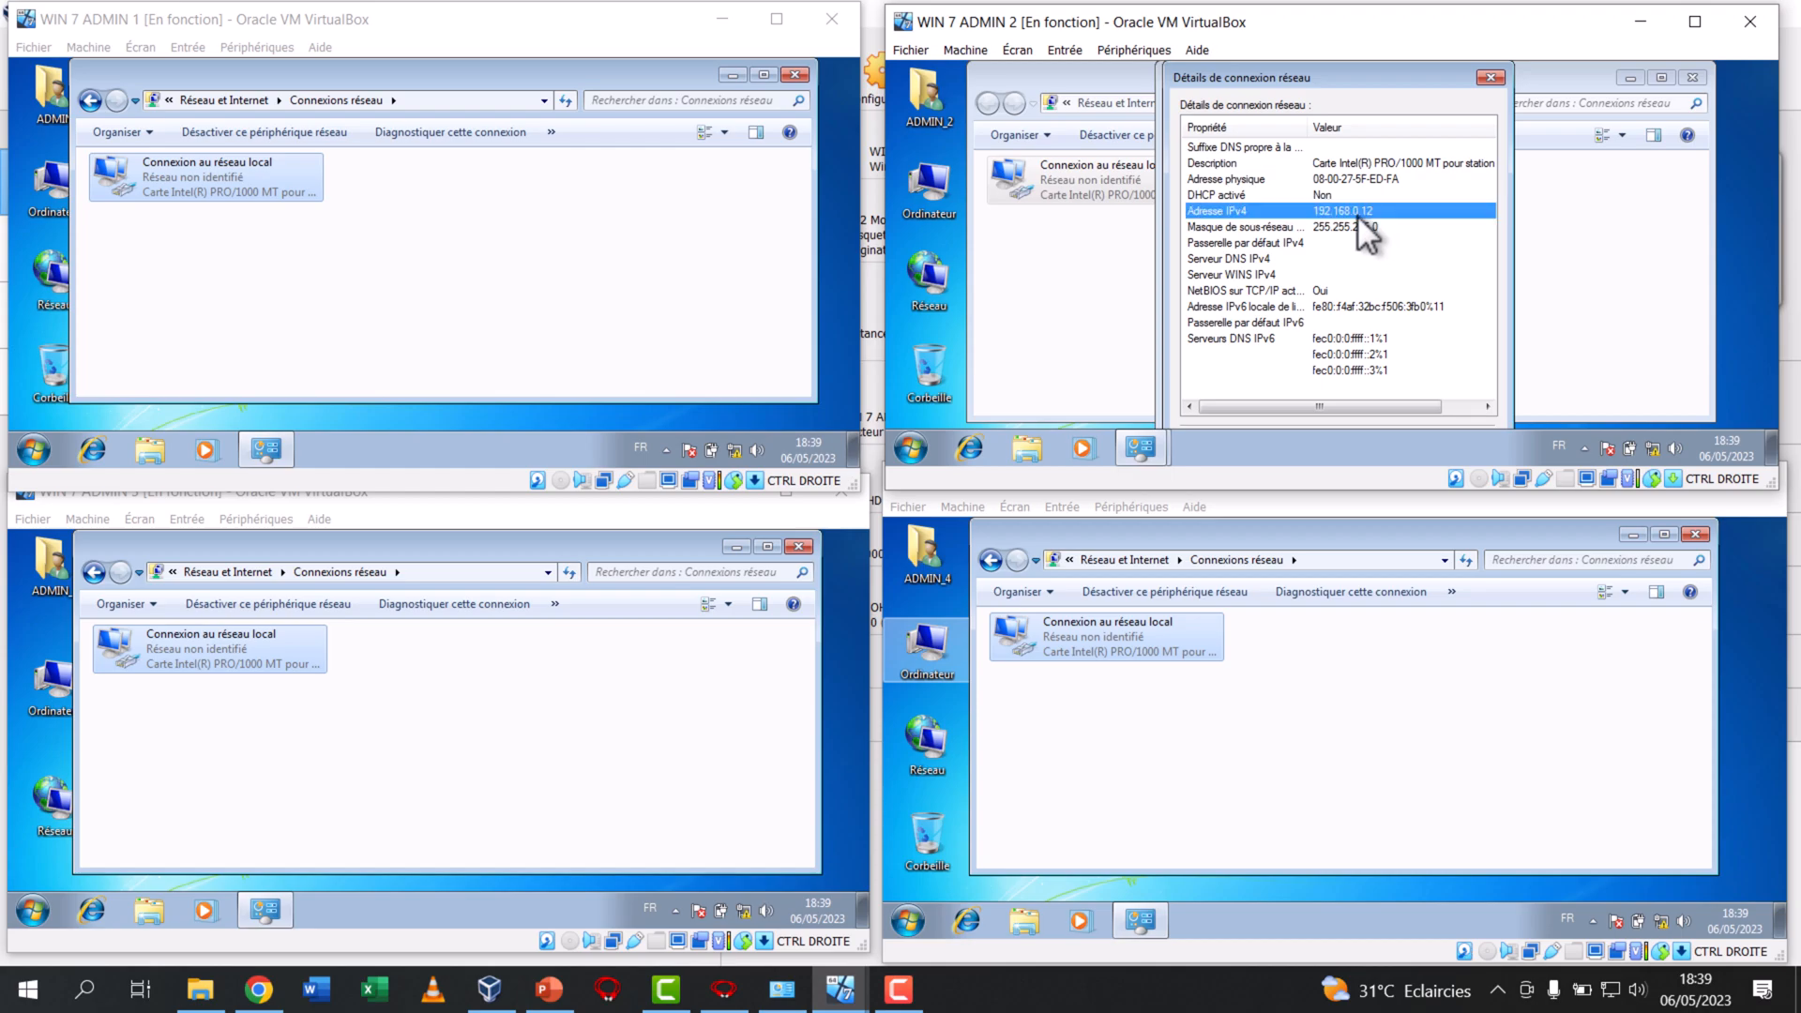
click(1382, 231)
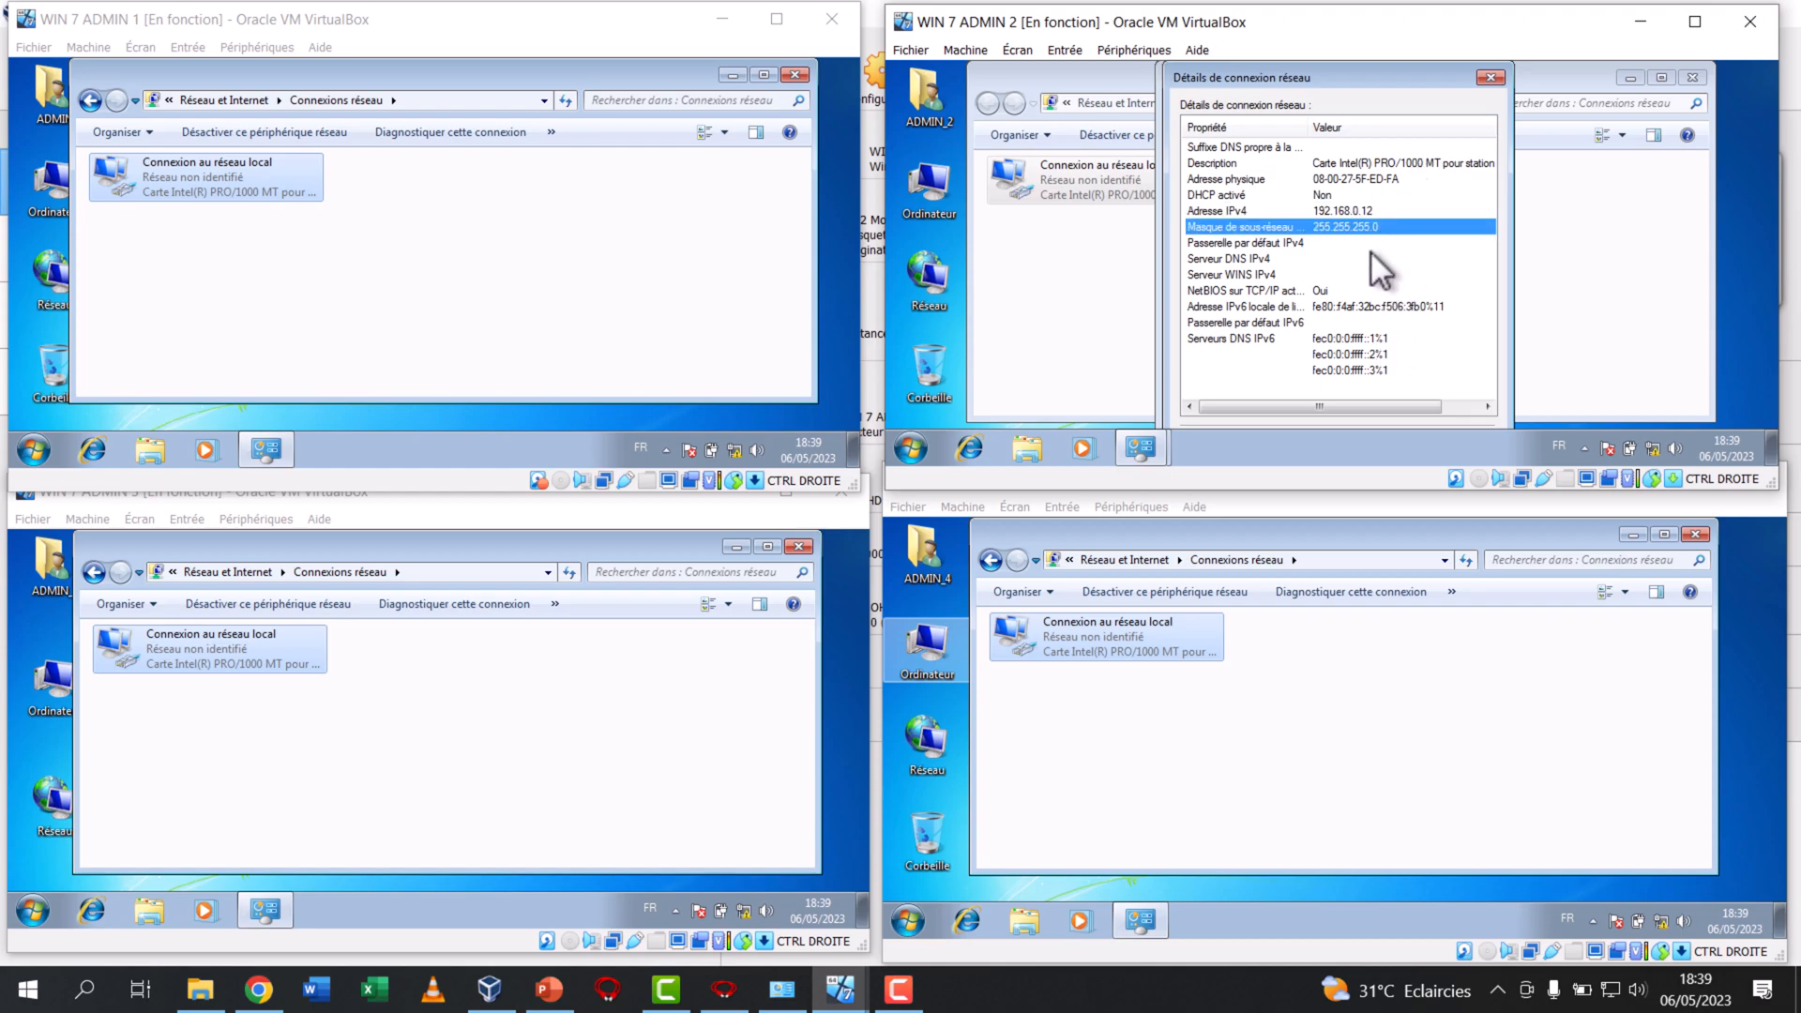
click(1486, 78)
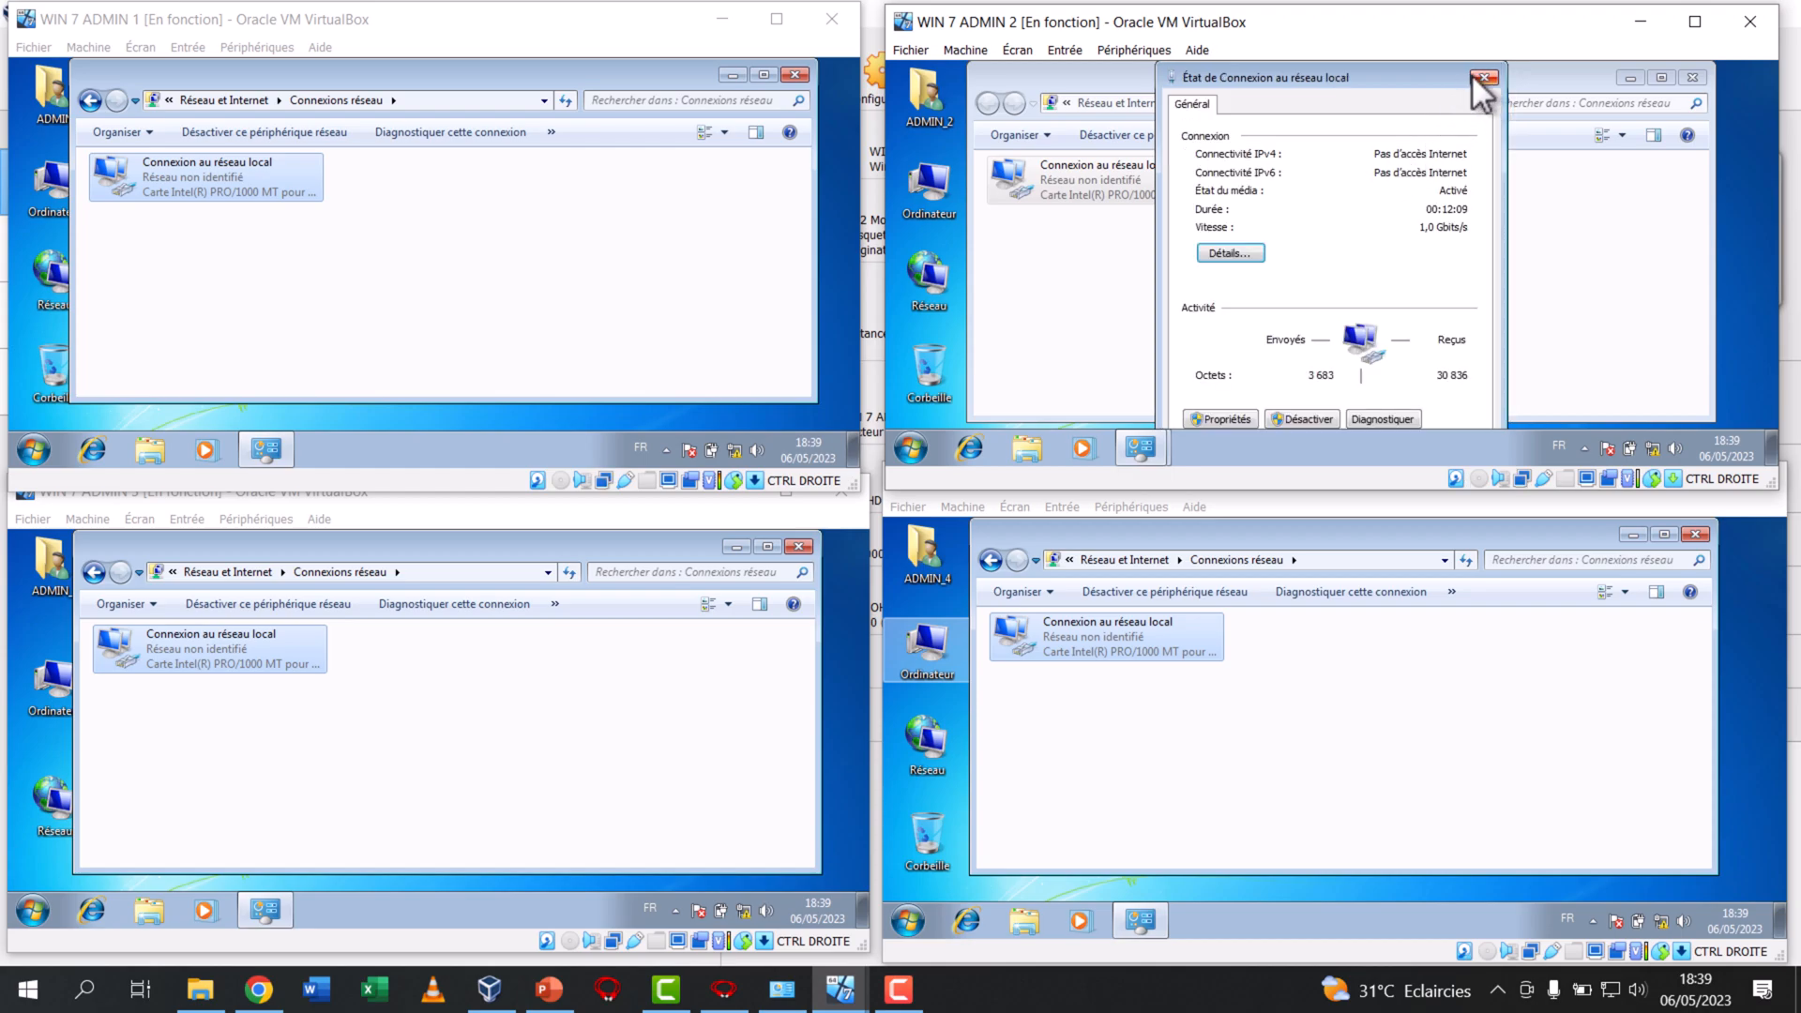
click(1480, 73)
Check the IPv4 address in WIN 7 ADMIN 4's local connection details, then close the status dialogs
right_click(1130, 629)
click(1165, 659)
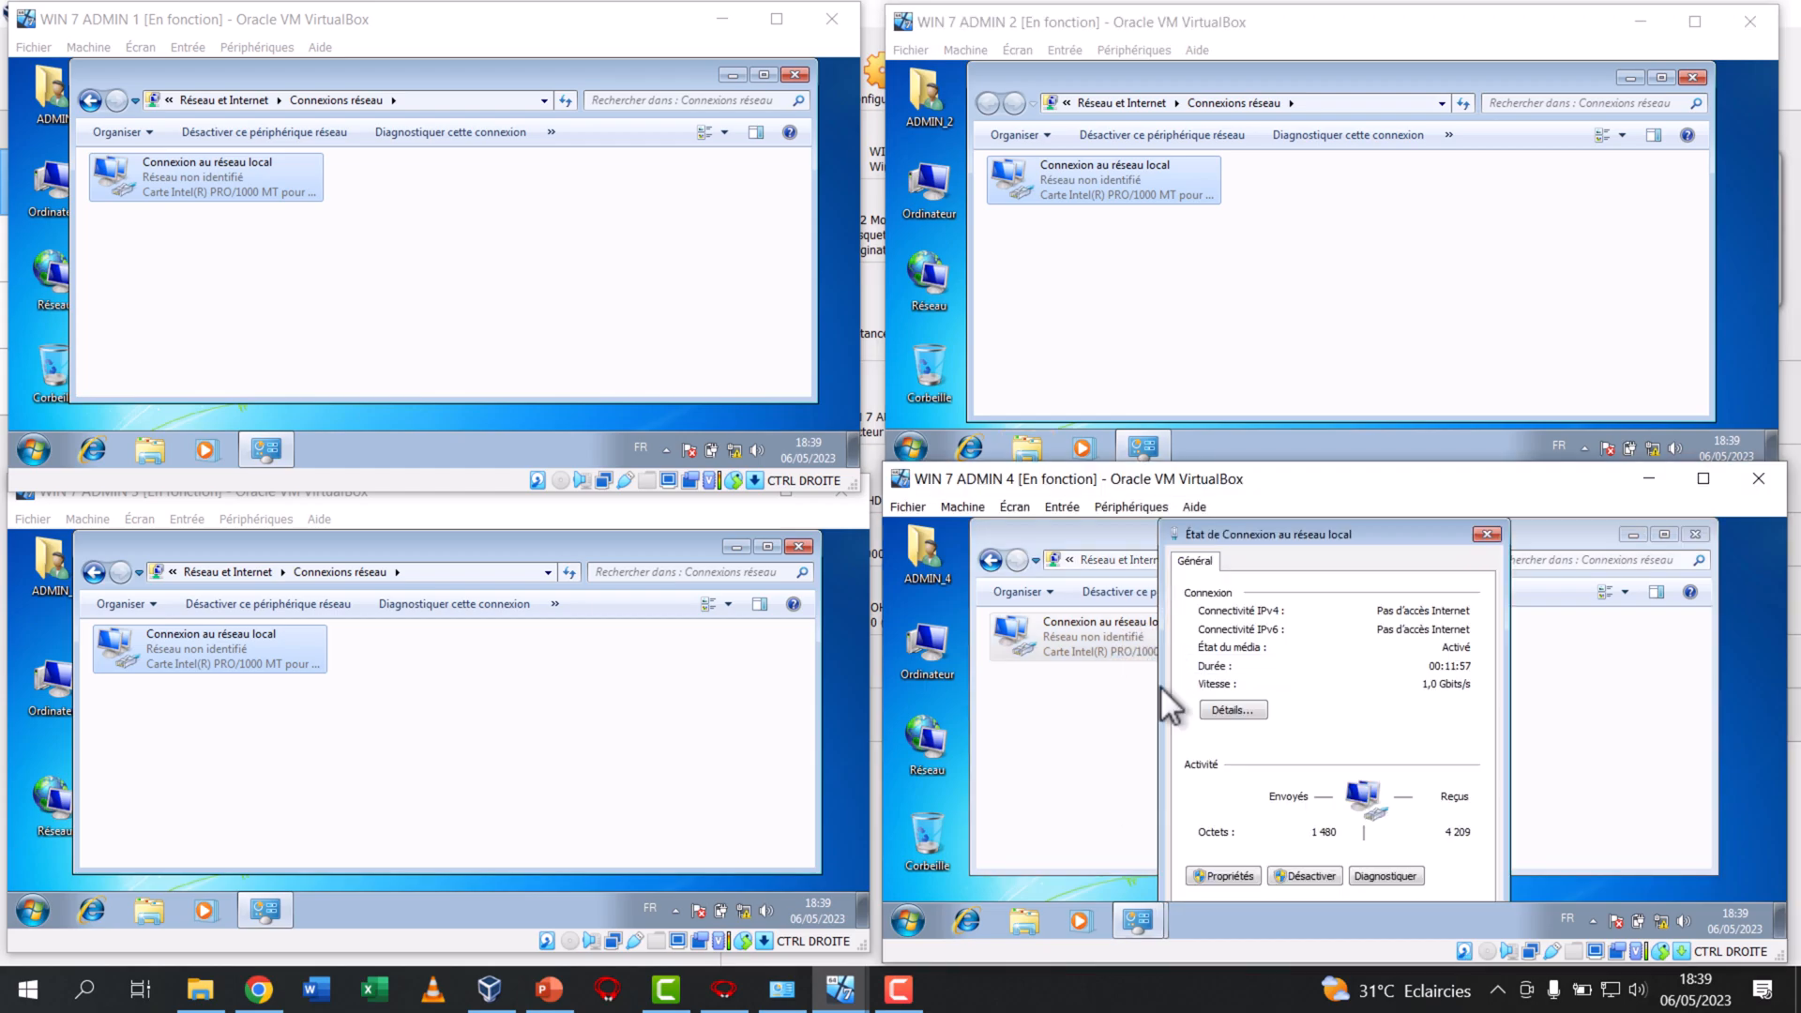
click(1227, 710)
click(1347, 667)
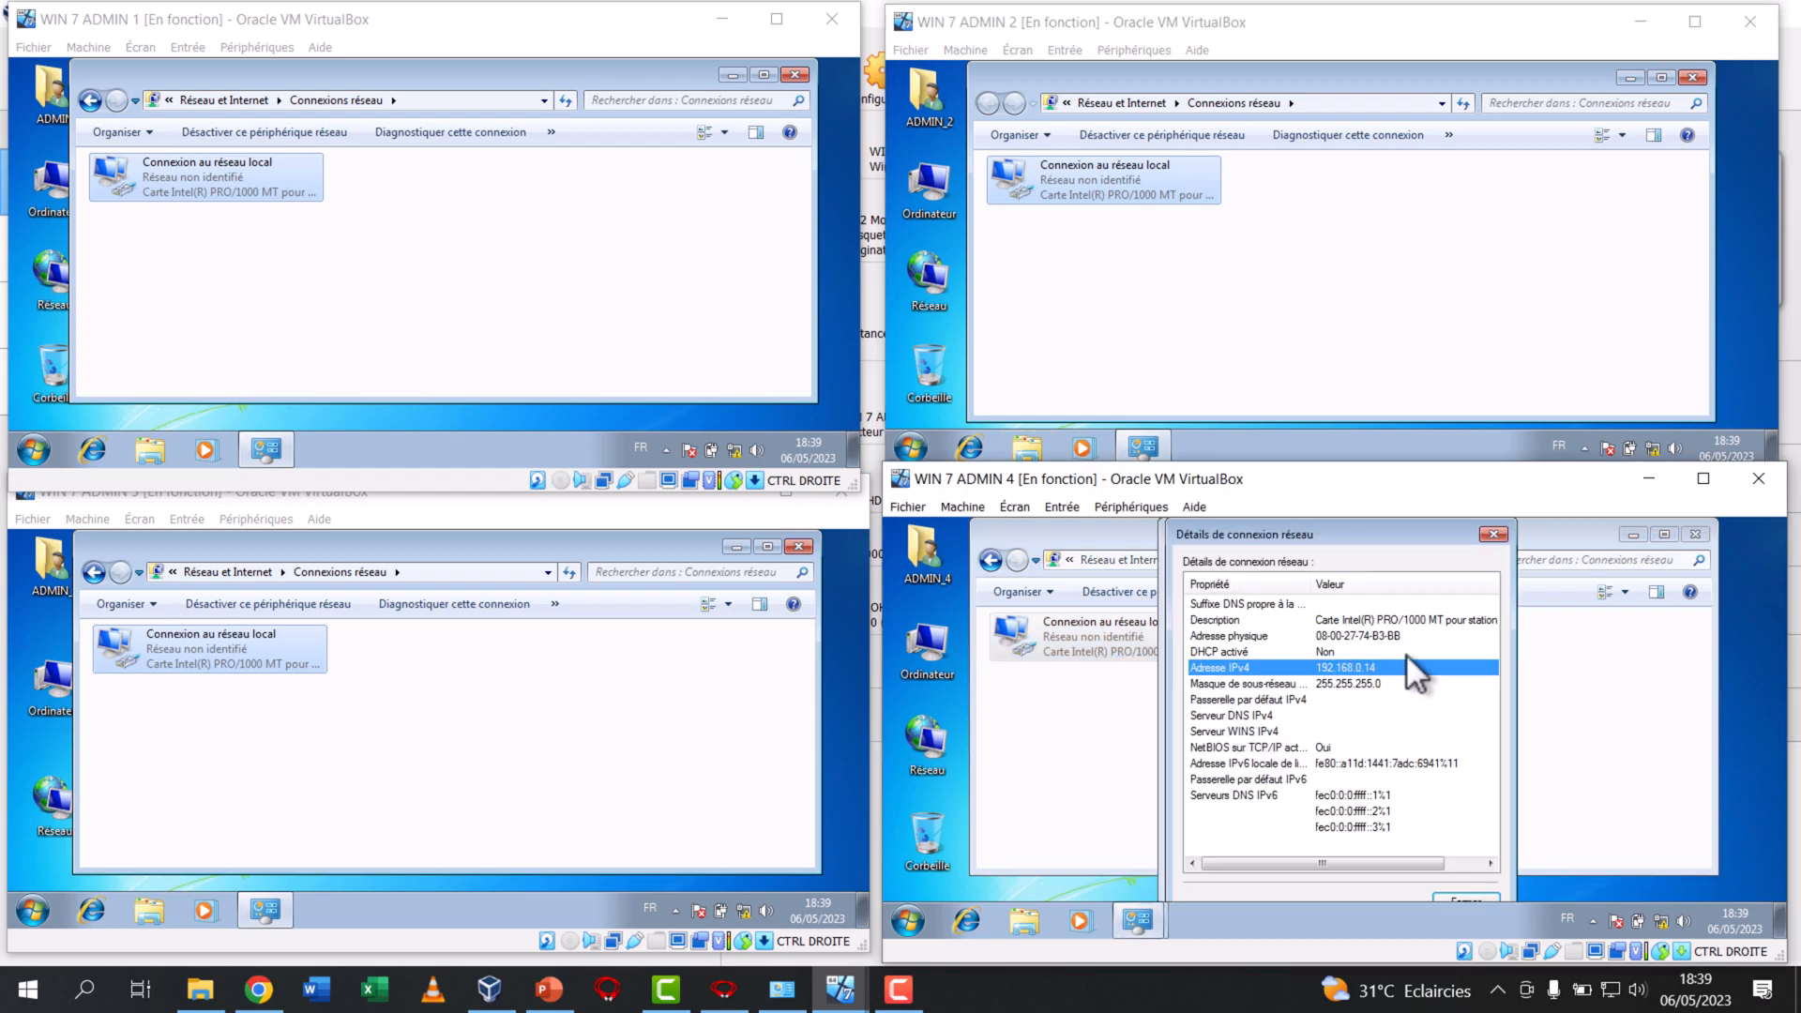
click(1493, 535)
click(1485, 535)
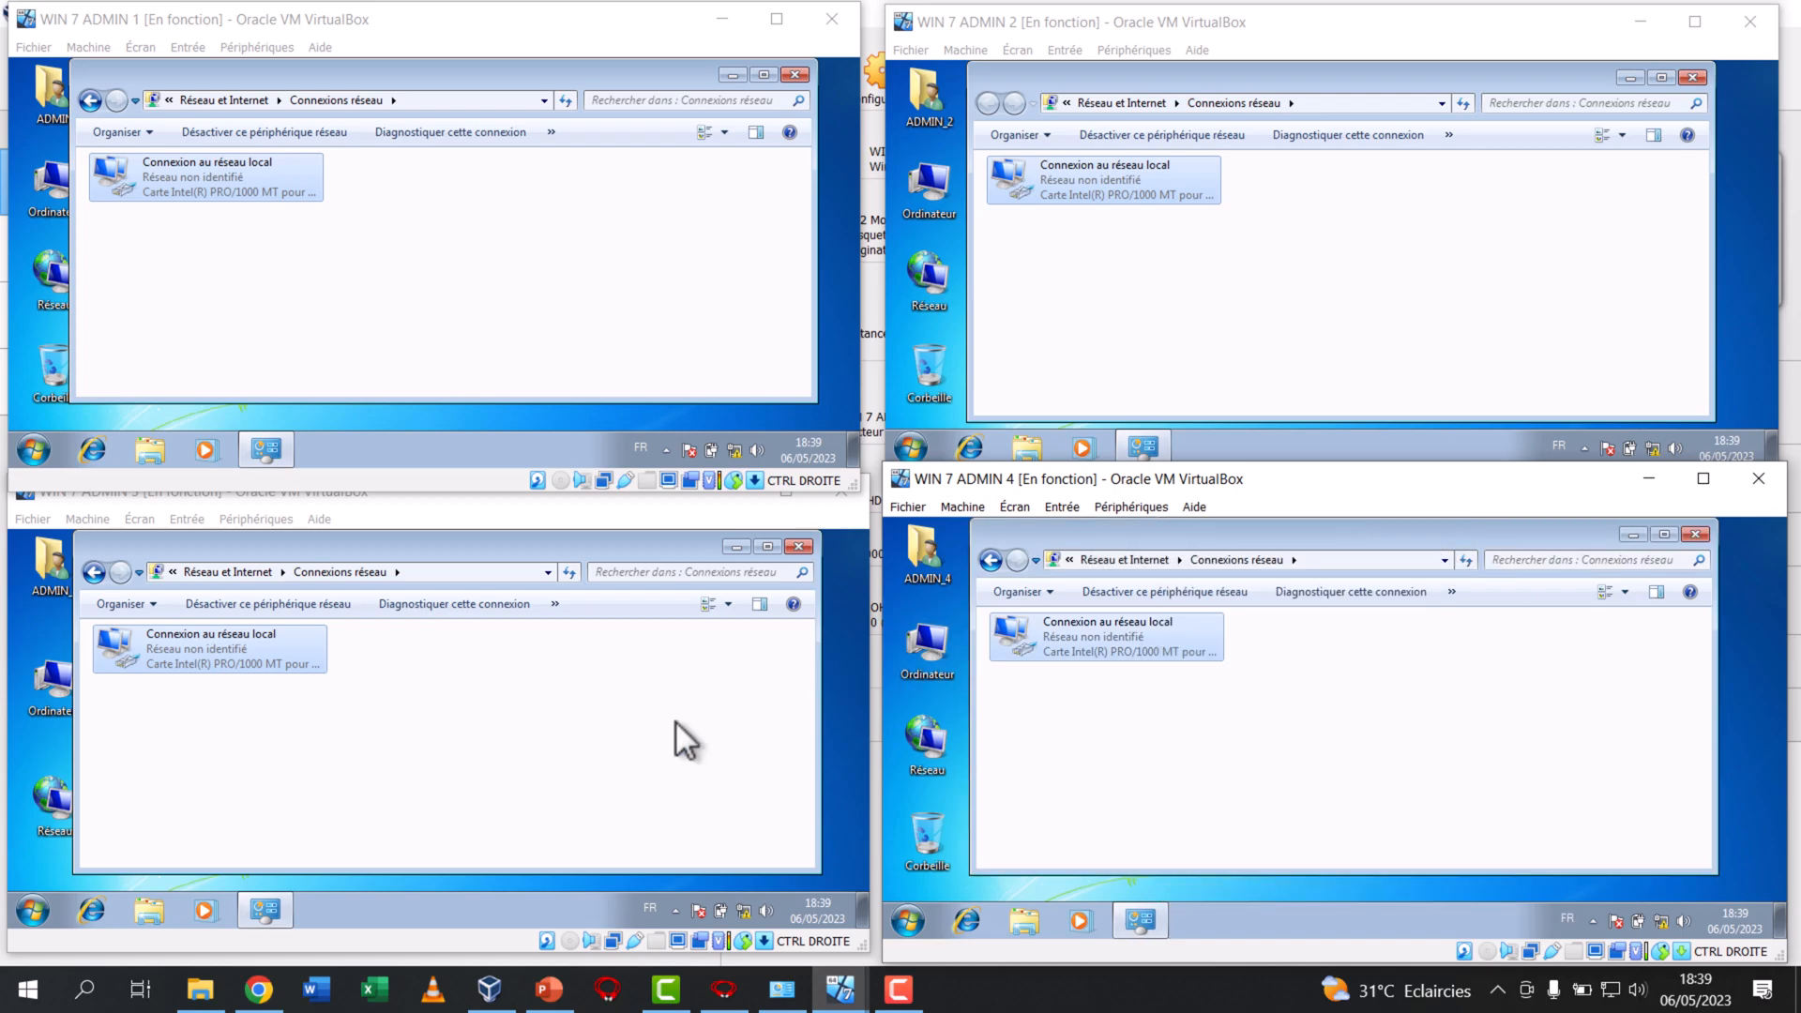
Check the IPv4 address in WIN 7 ADMIN 3's local connection details, then close the status dialogs
right_click(242, 662)
click(314, 696)
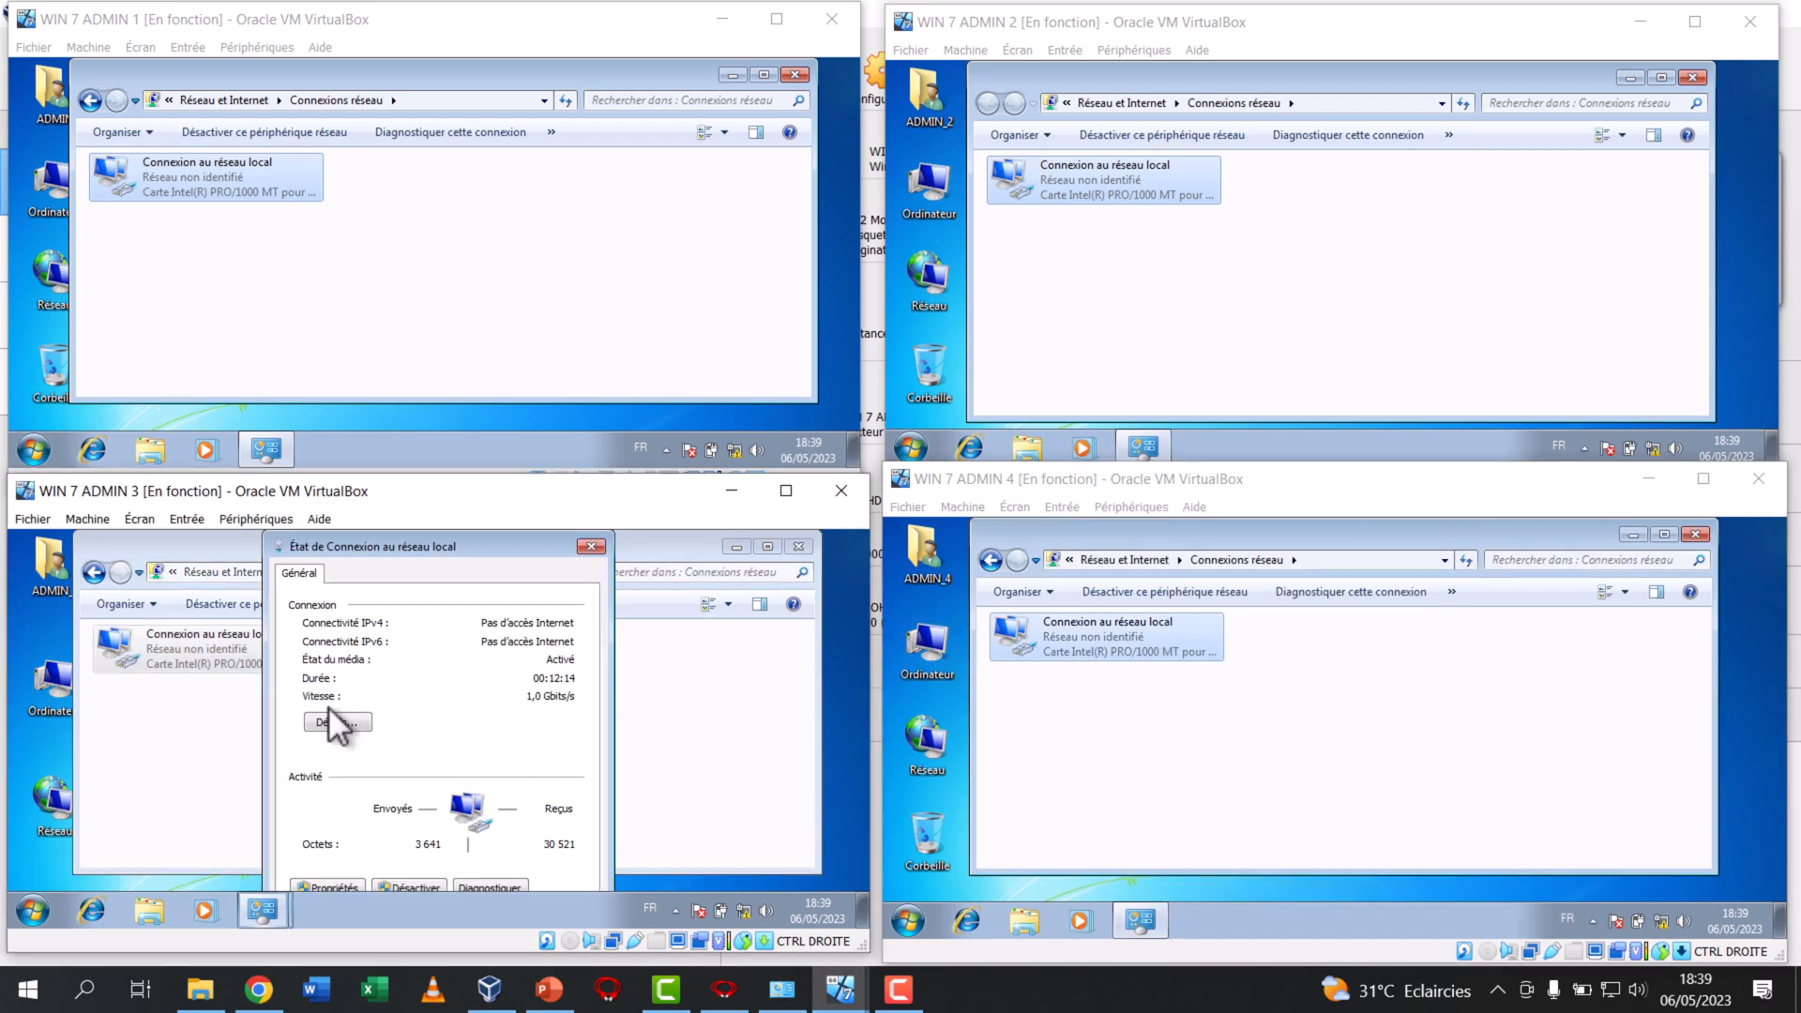
click(340, 743)
click(469, 683)
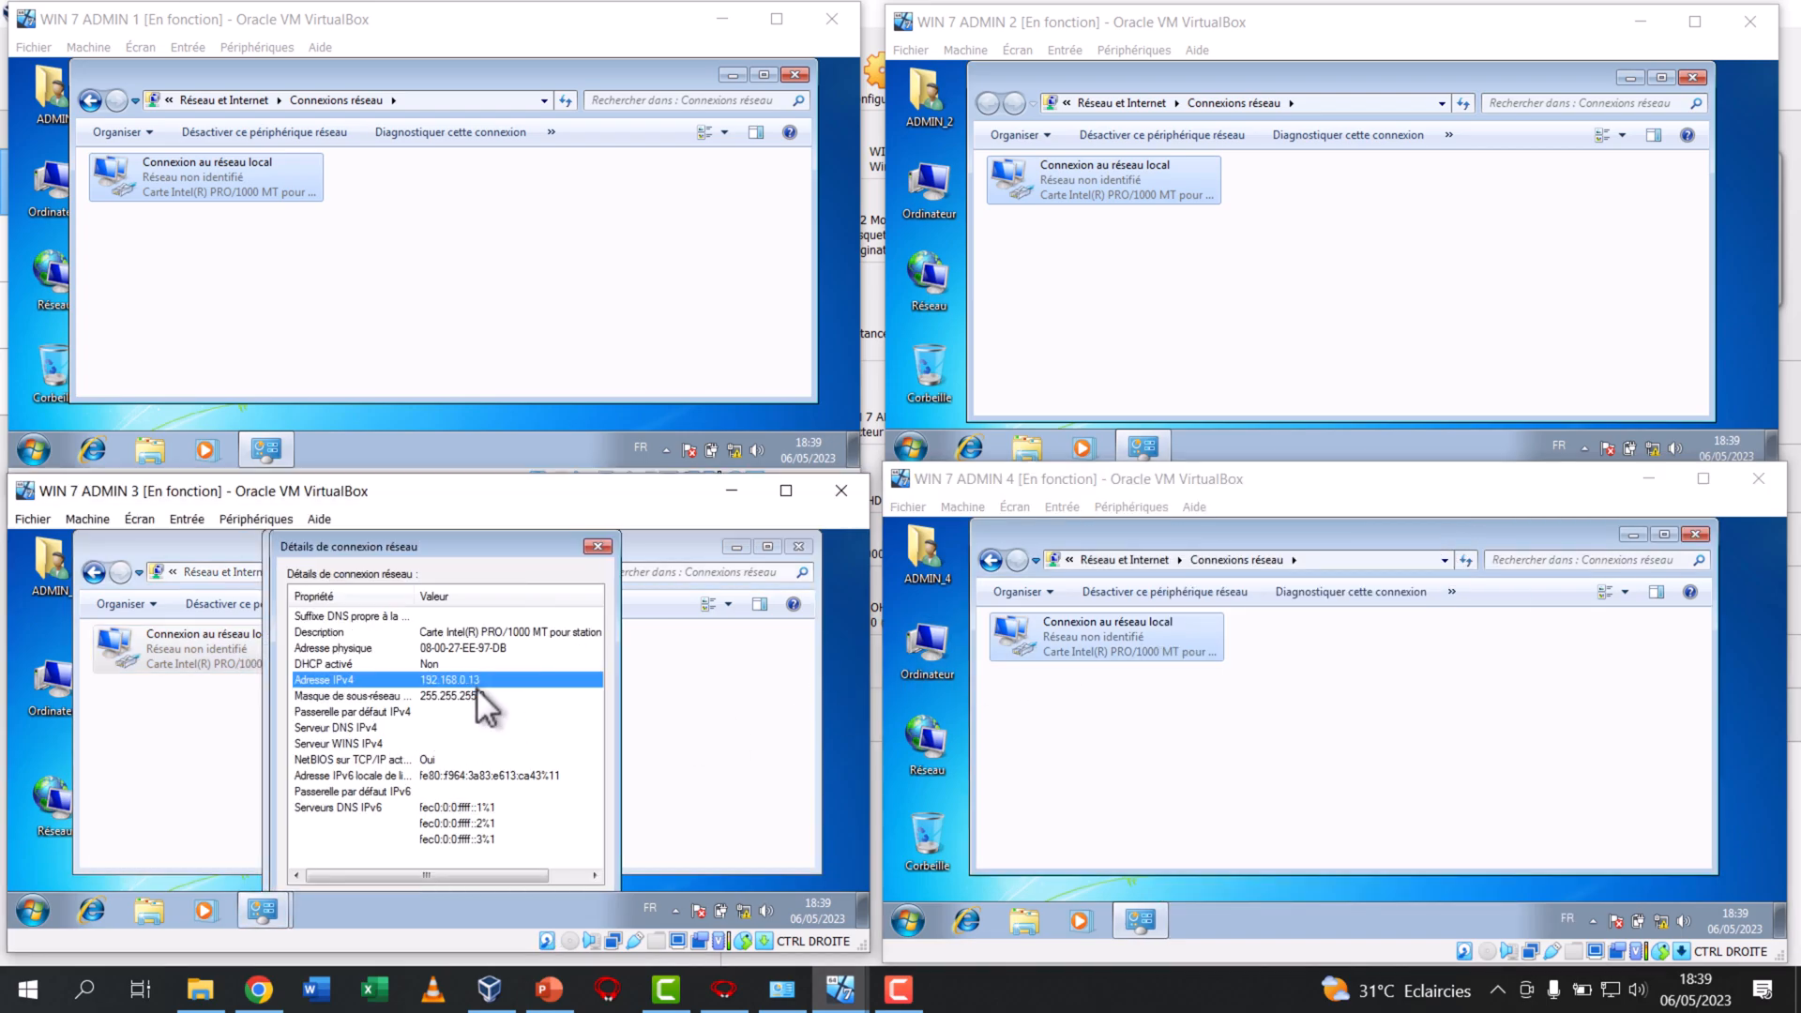
click(591, 548)
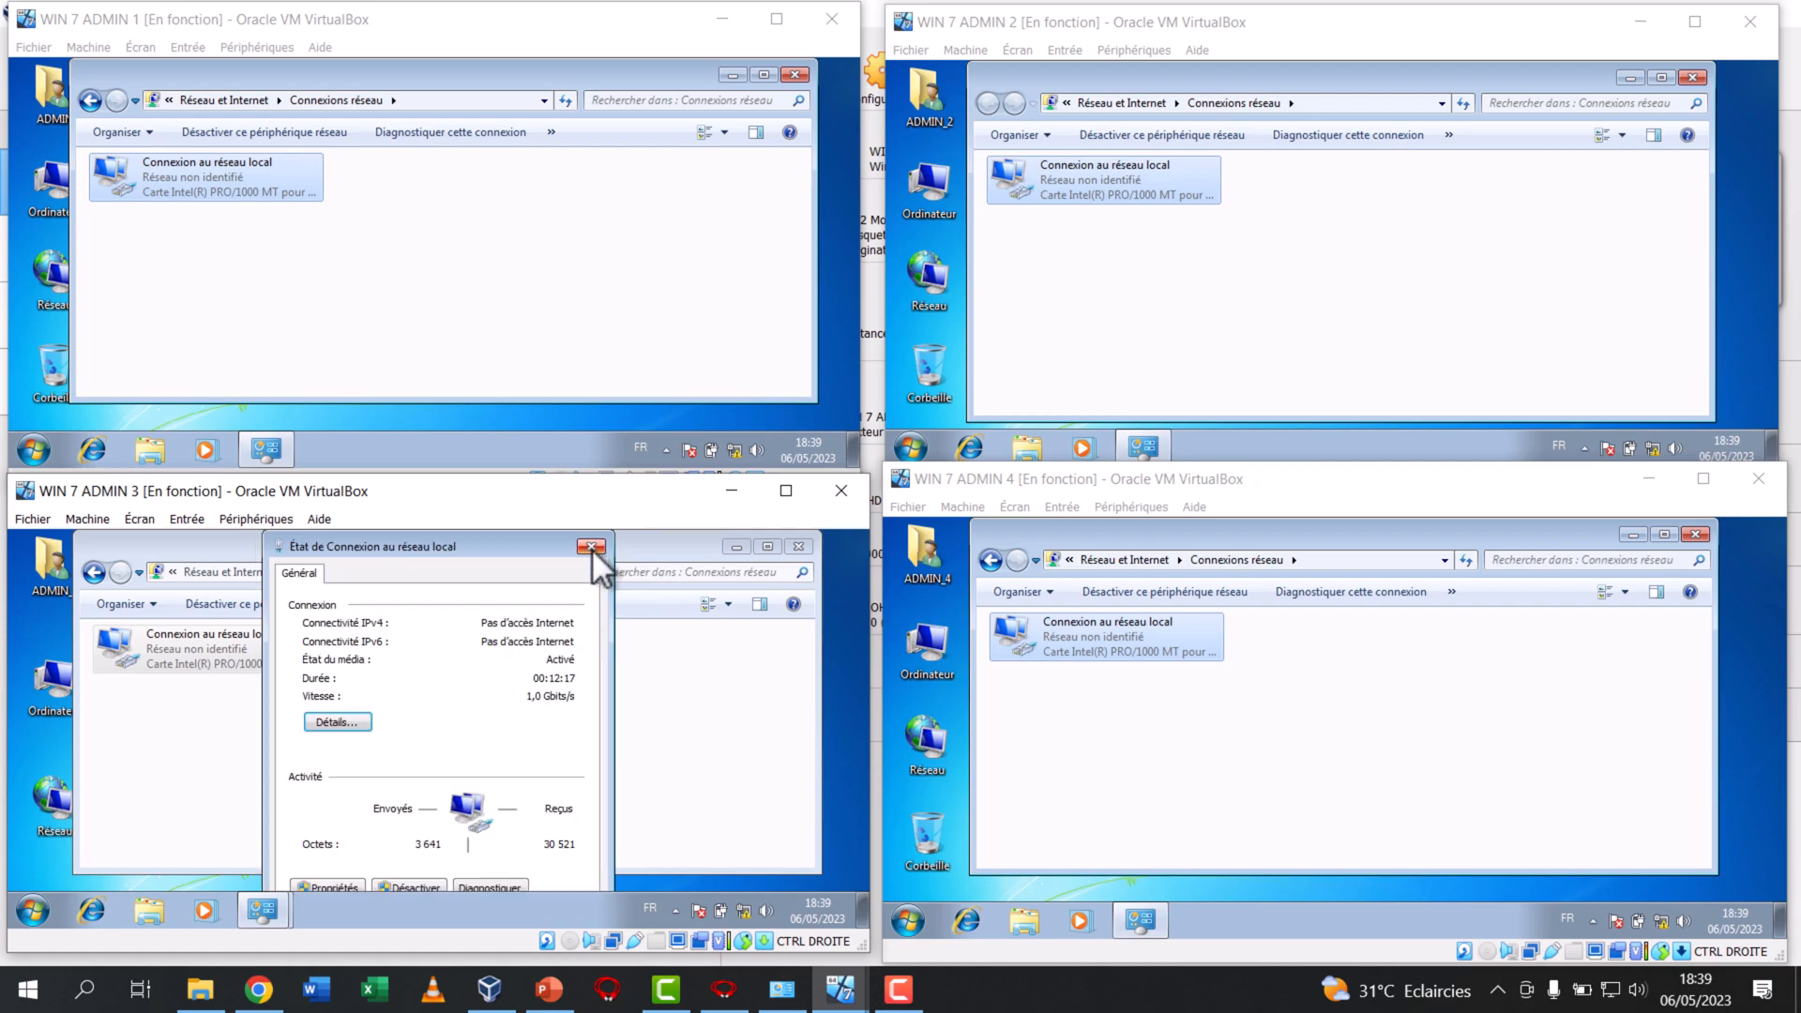
click(591, 548)
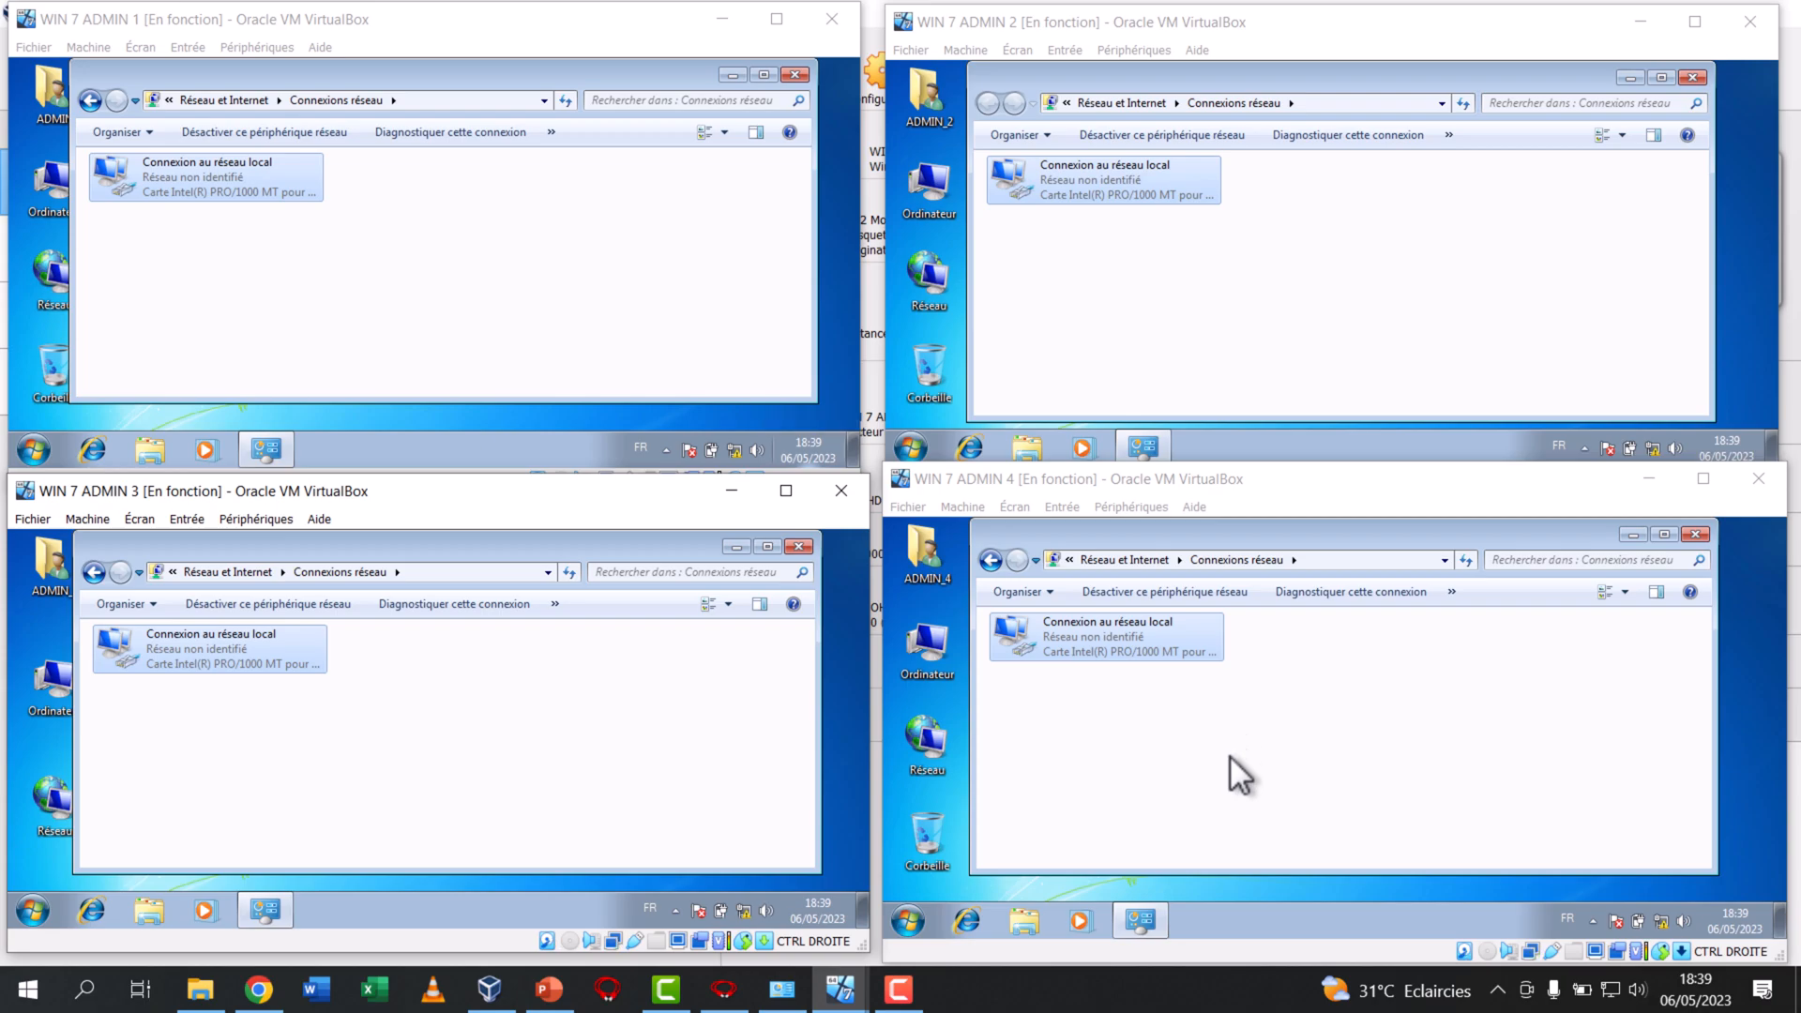
Switch to the host's network connections window and open the TCP/IPv4 properties of the Ethernet 3 VirtualBox host-only adapter
click(769, 980)
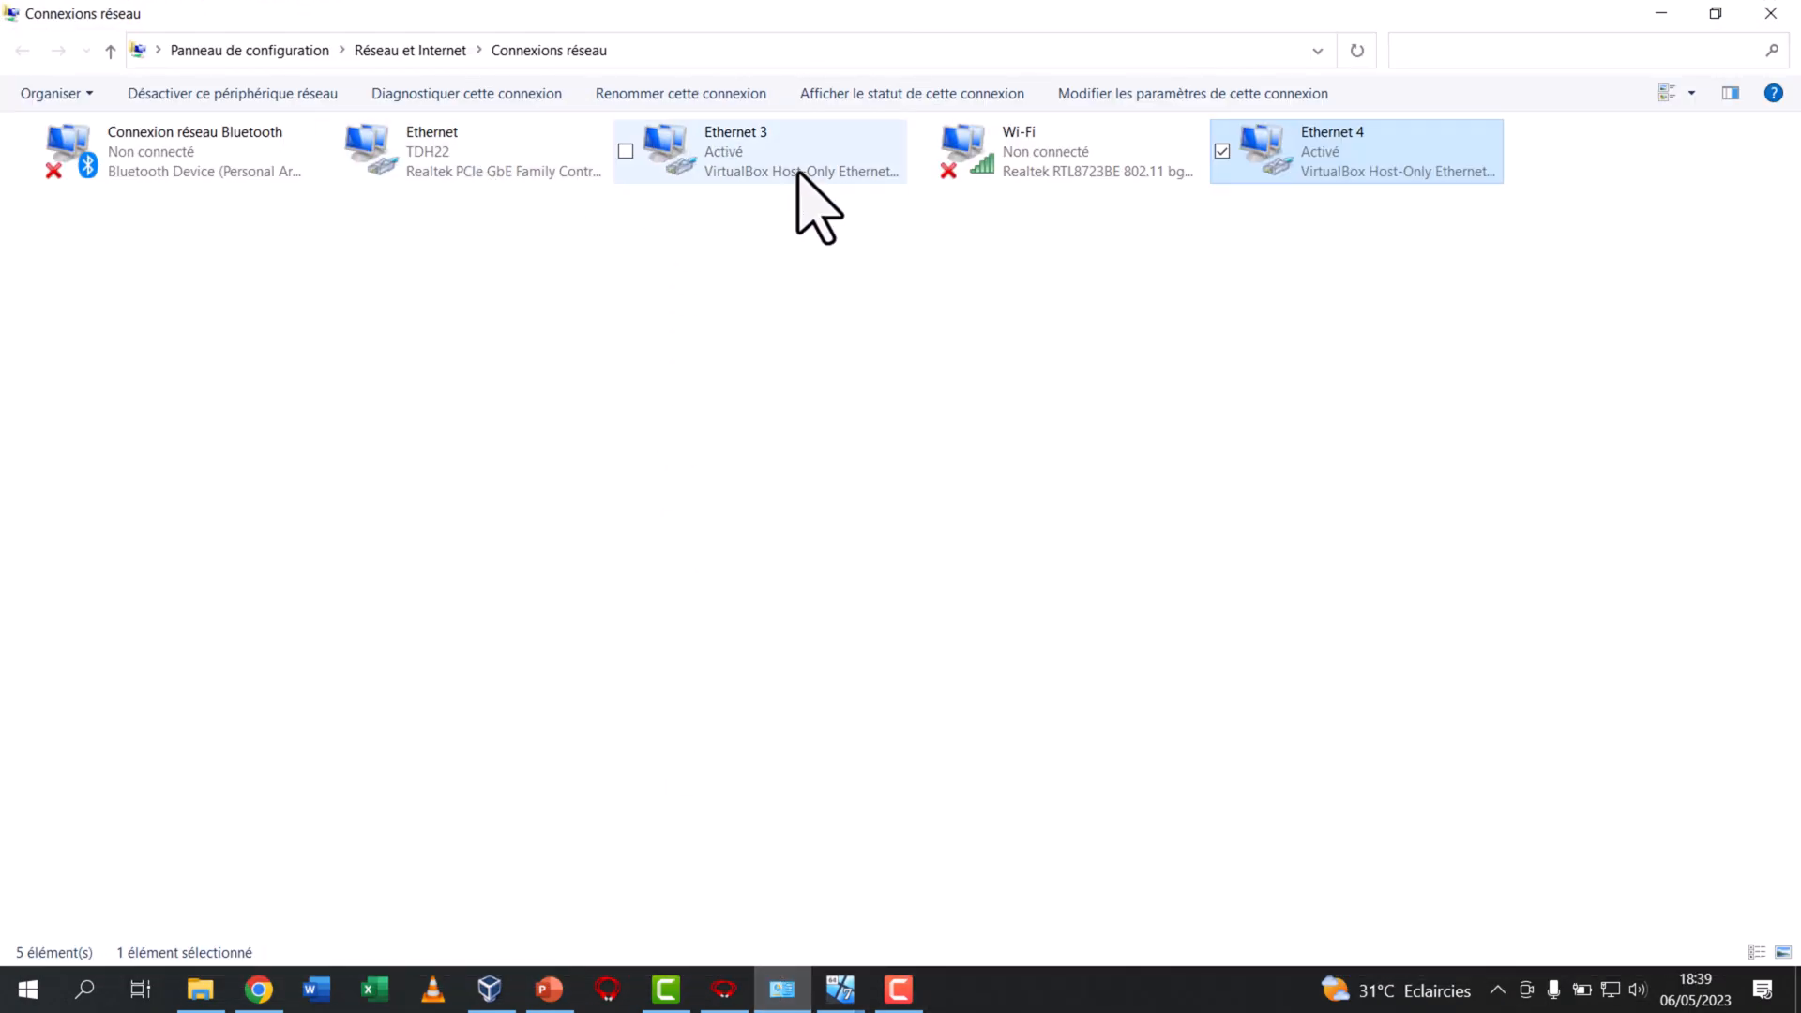
click(740, 169)
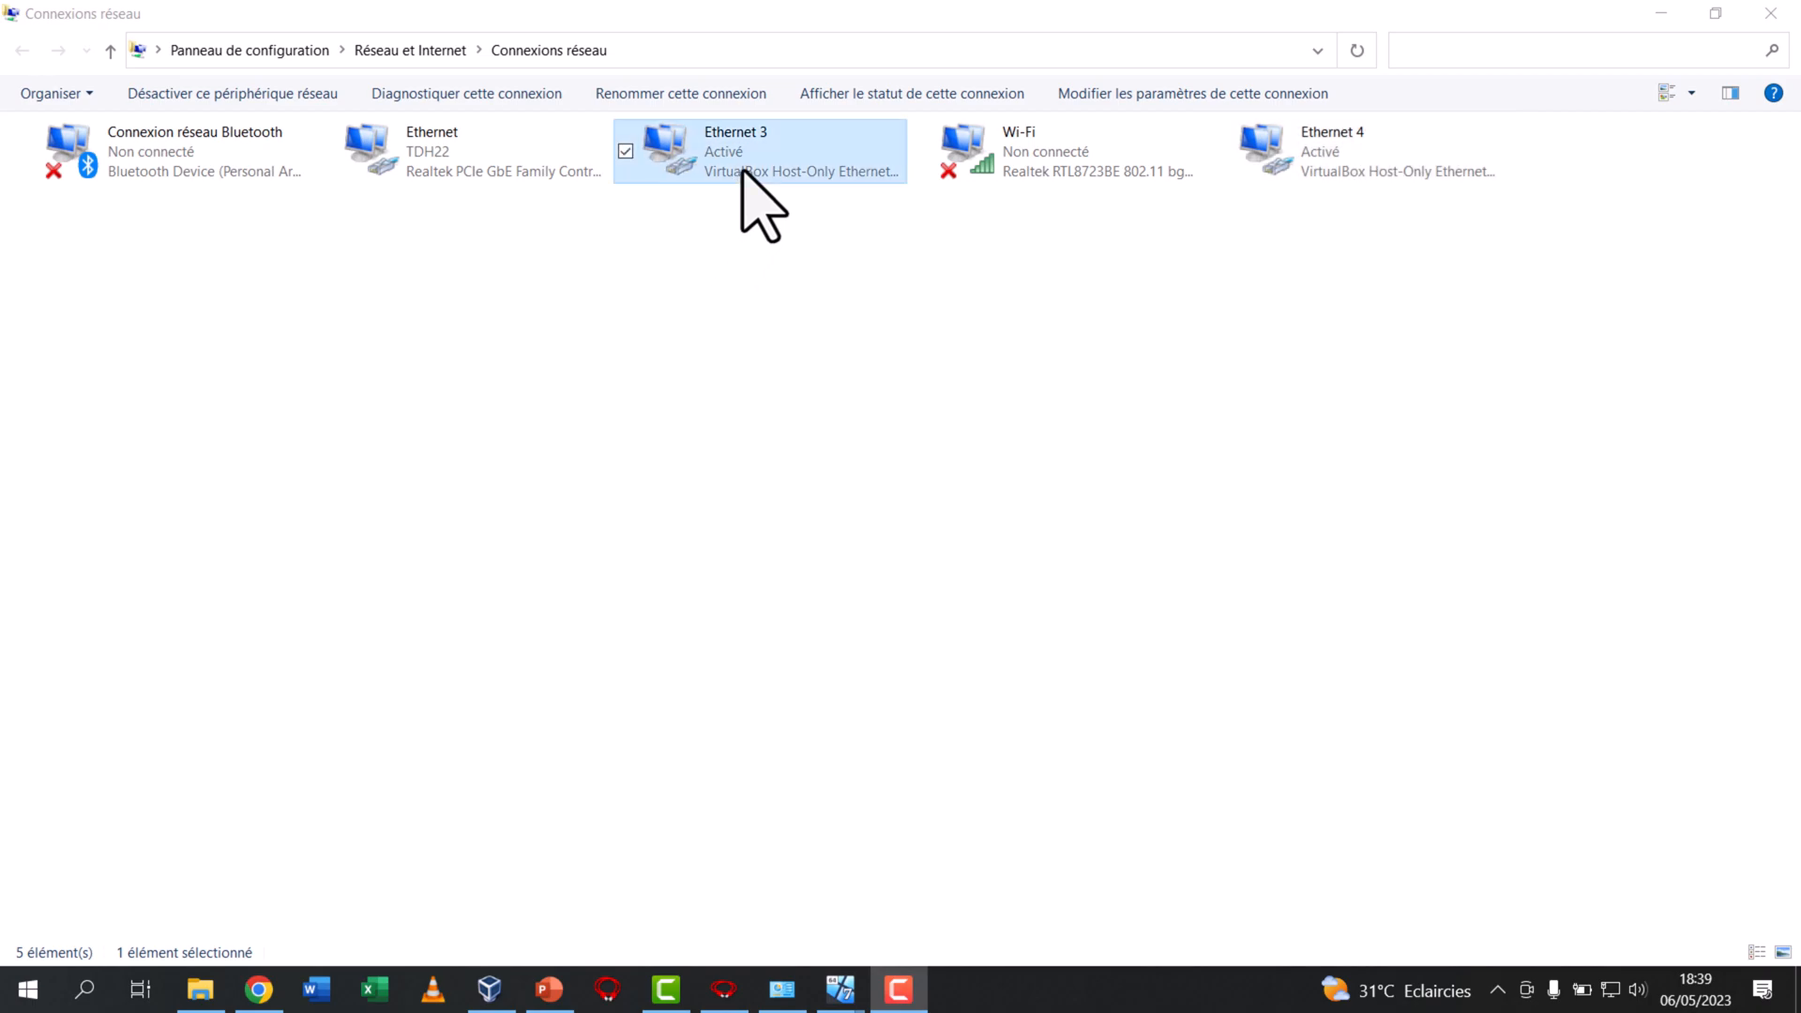
right_click(781, 147)
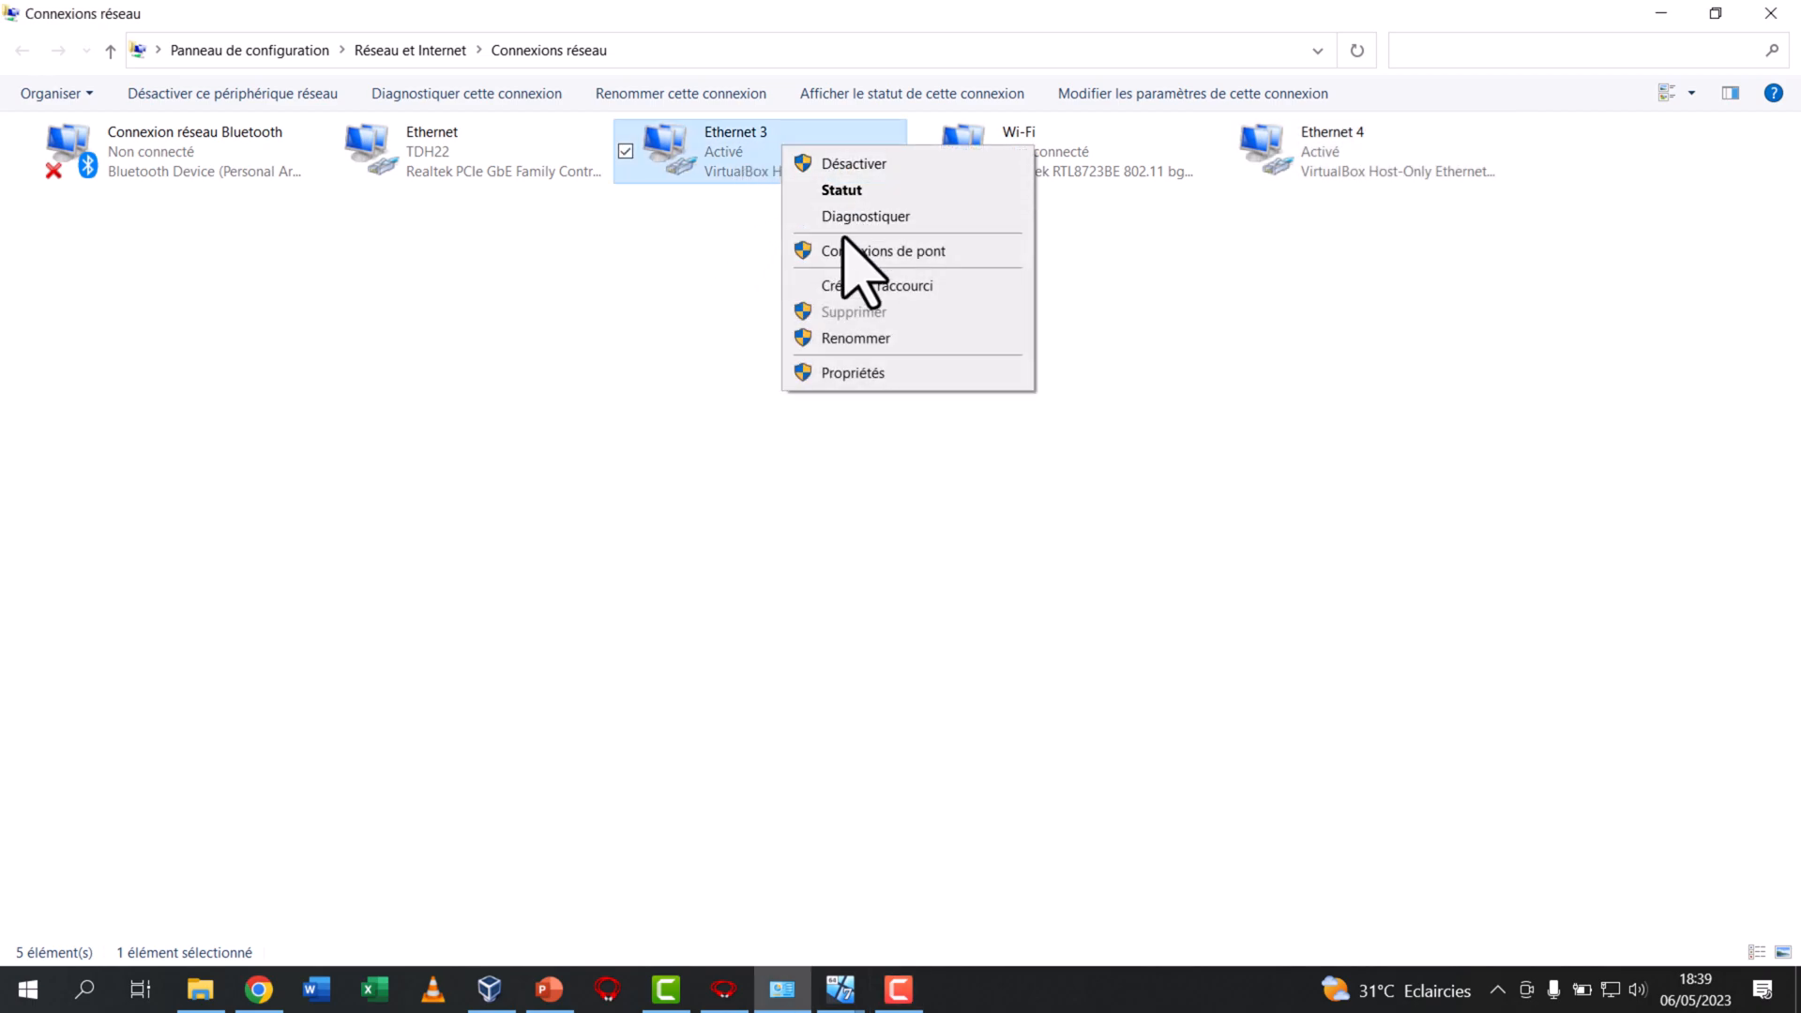
click(647, 375)
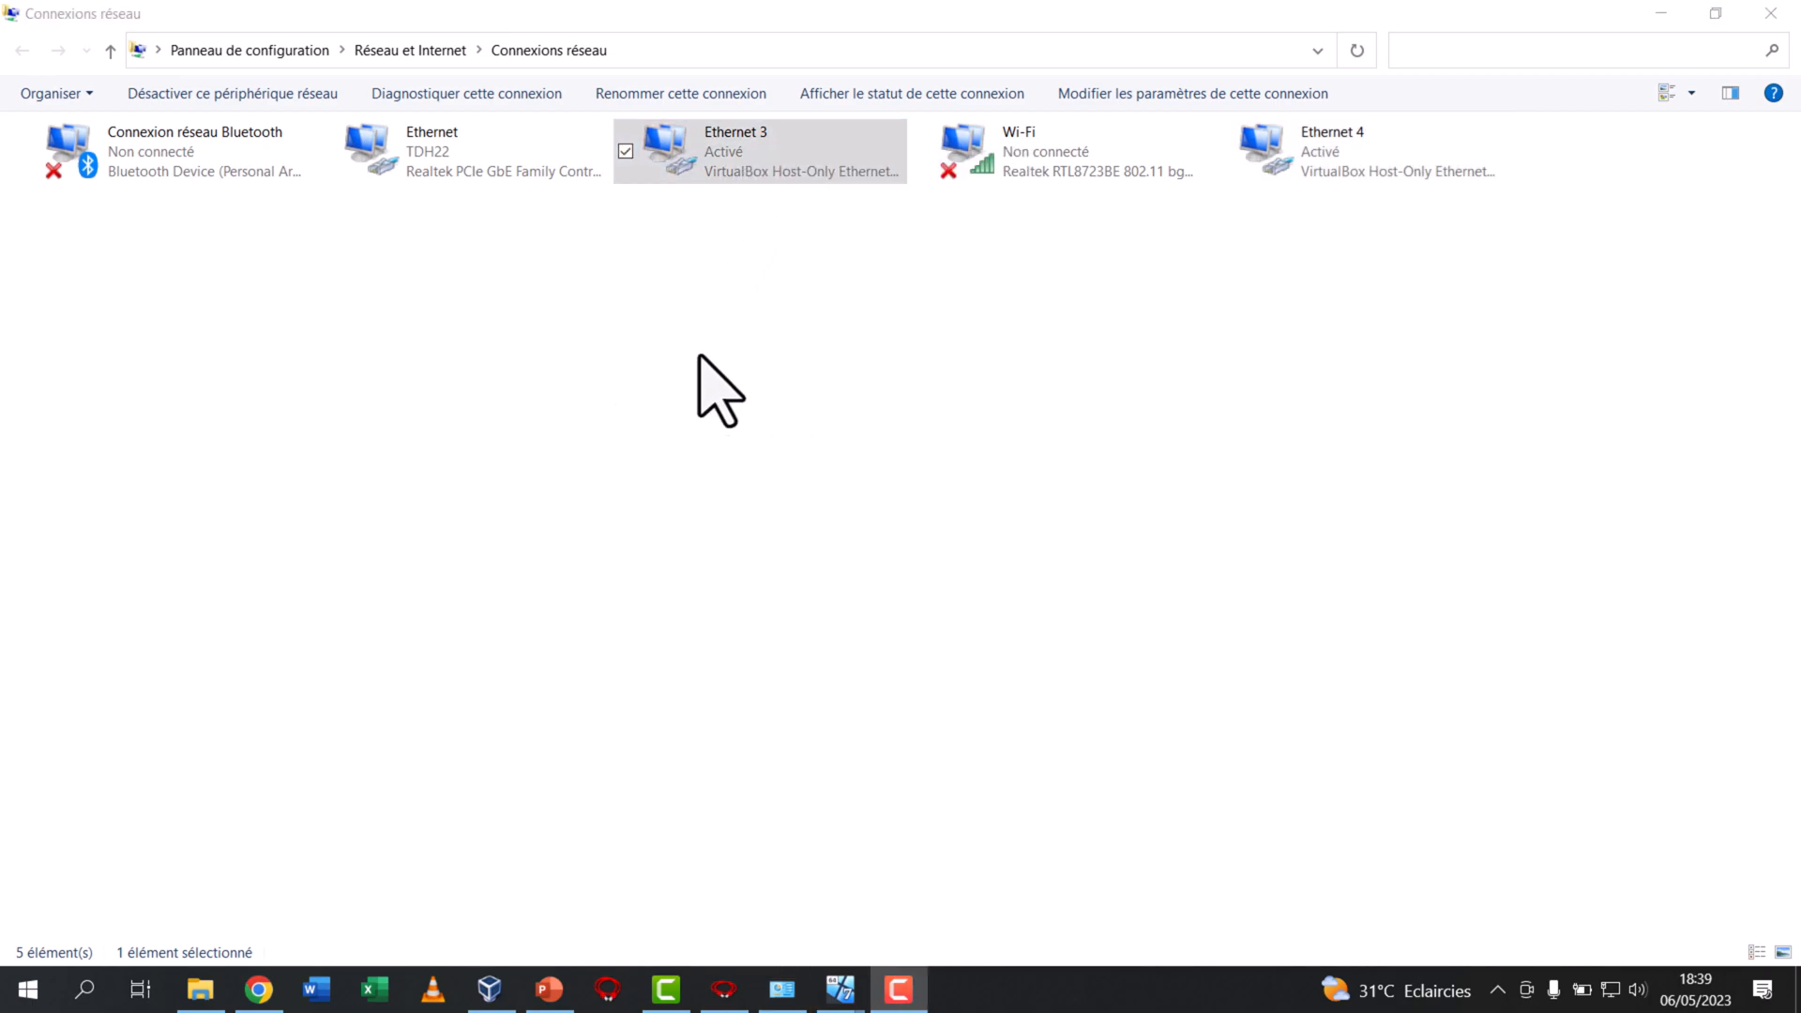
right_click(728, 142)
click(814, 368)
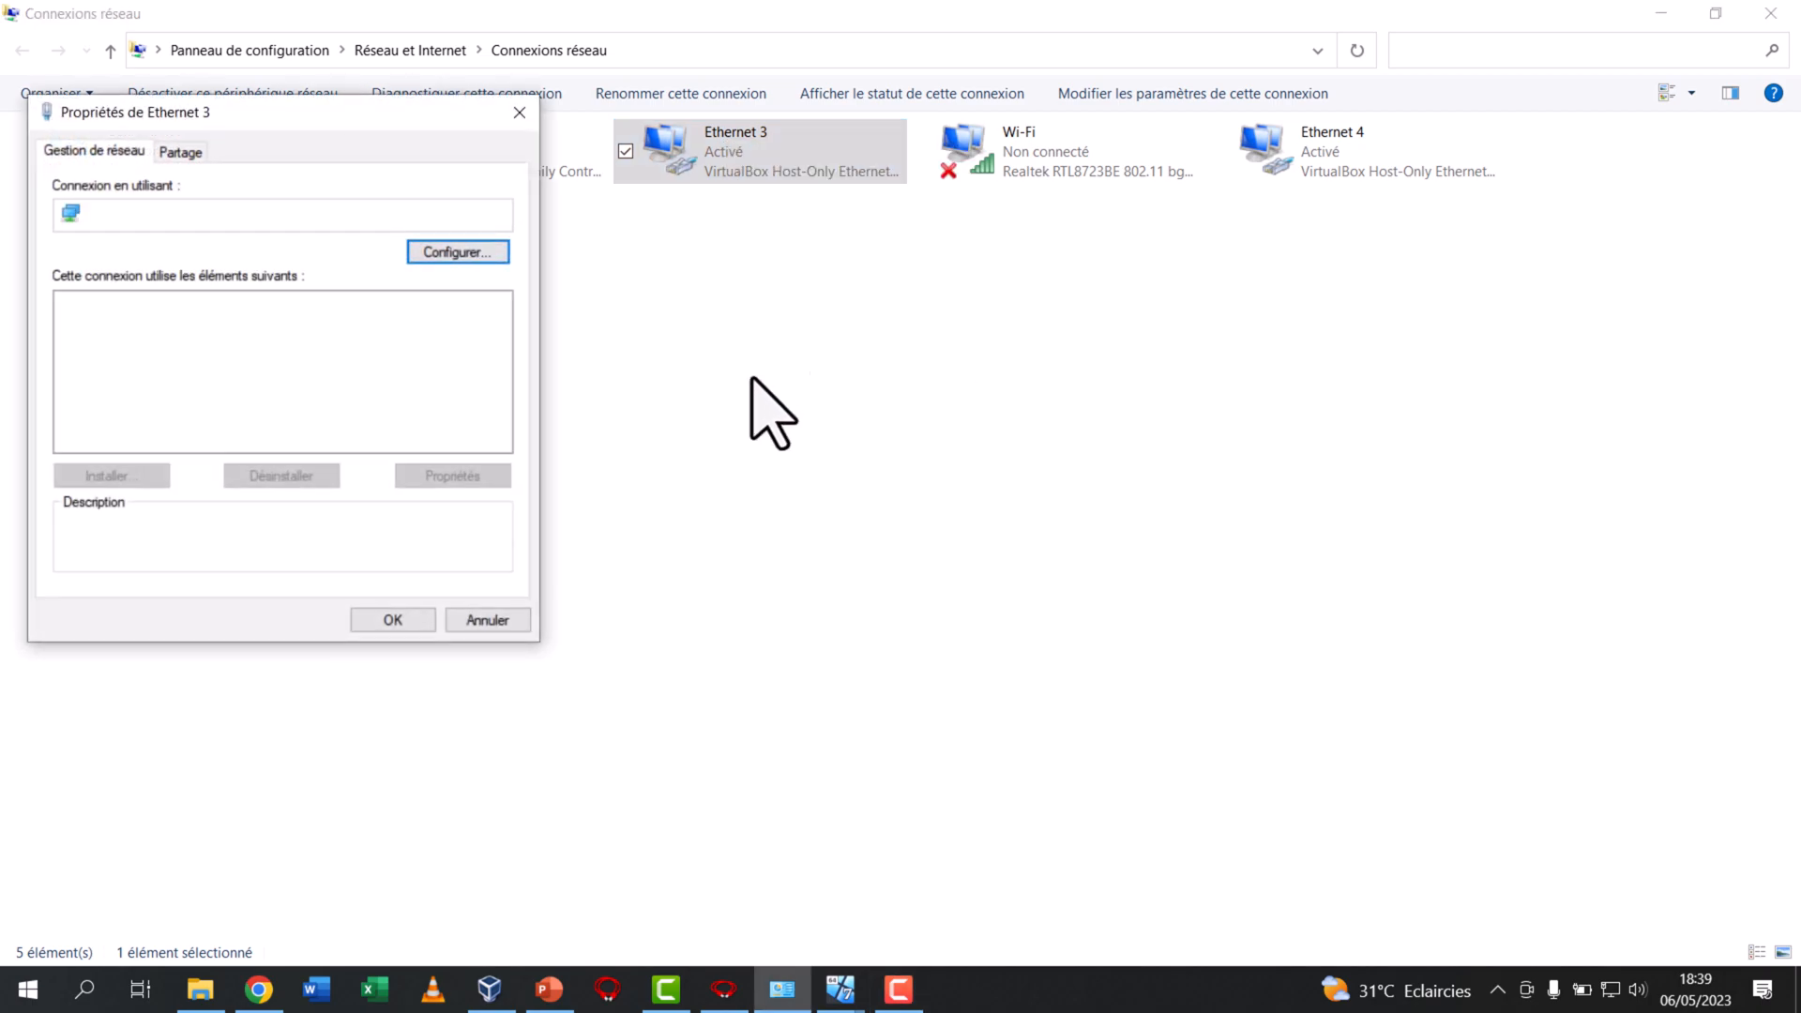
drag(341, 226, 65, 234)
click(324, 214)
double_click(255, 382)
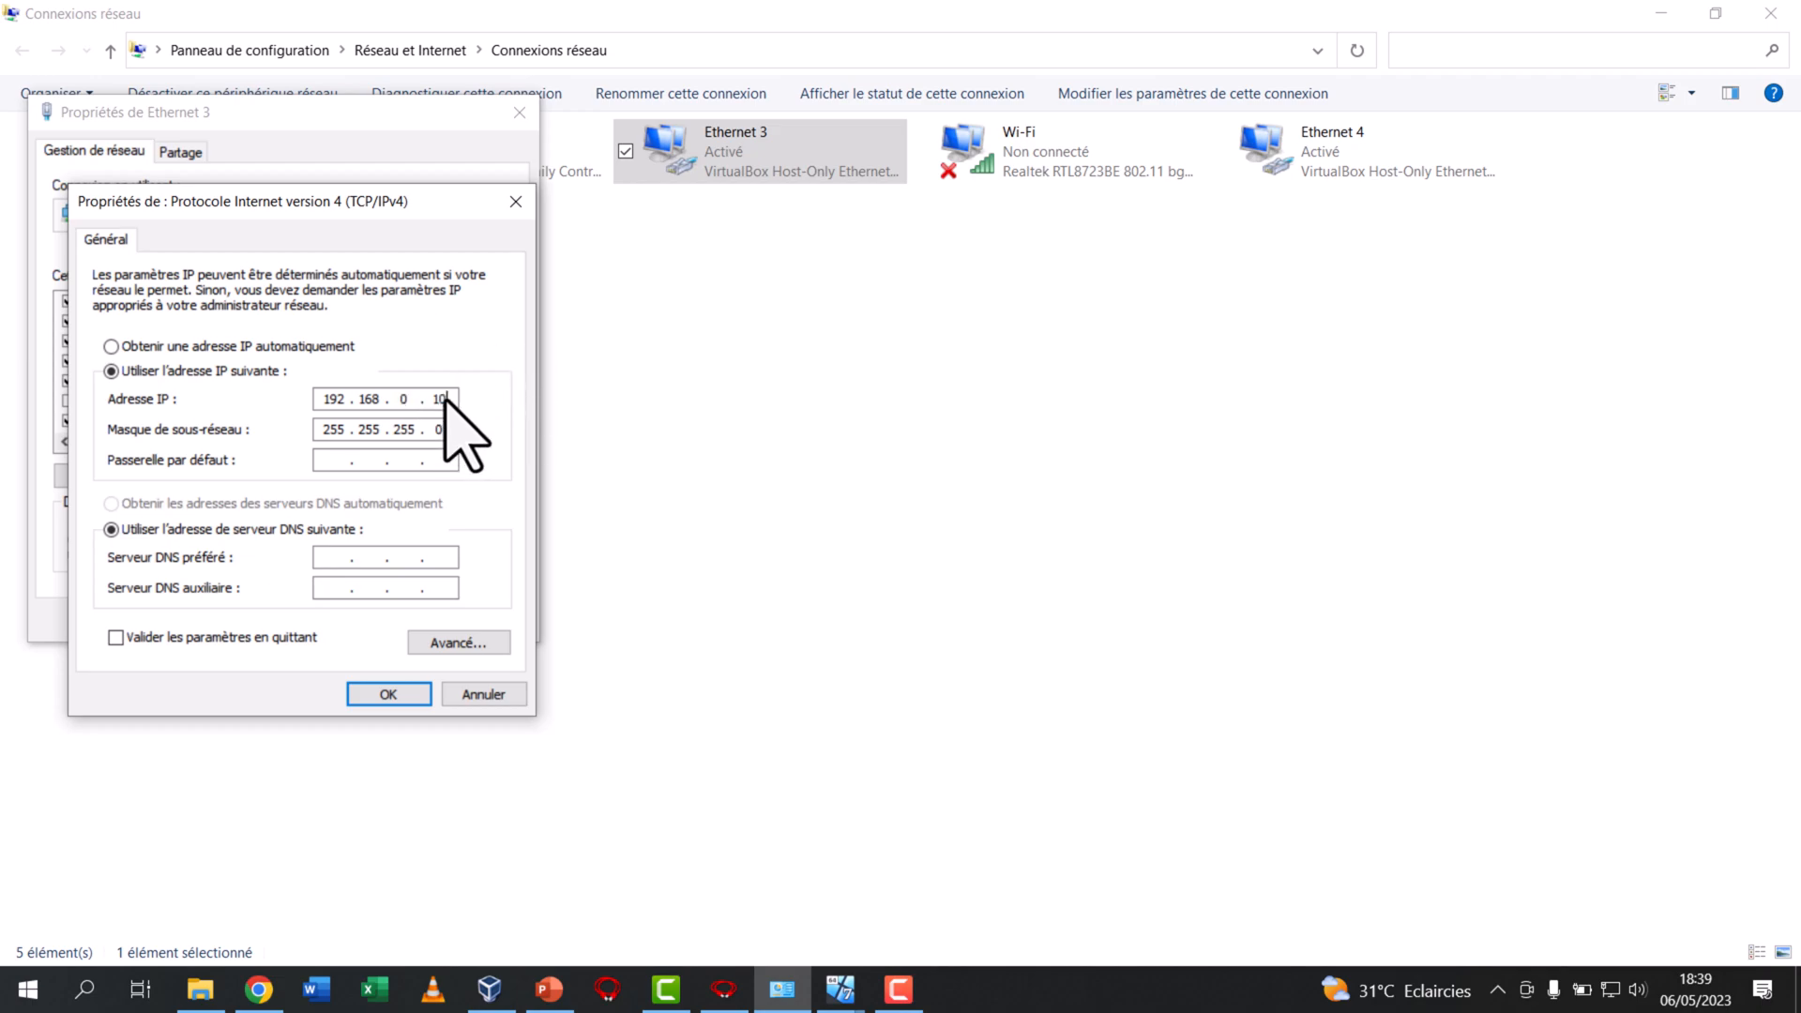
Enable validating the parameters on exit in Ethernet 3's TCP/IPv4 settings and confirm both properties dialogs
click(185, 637)
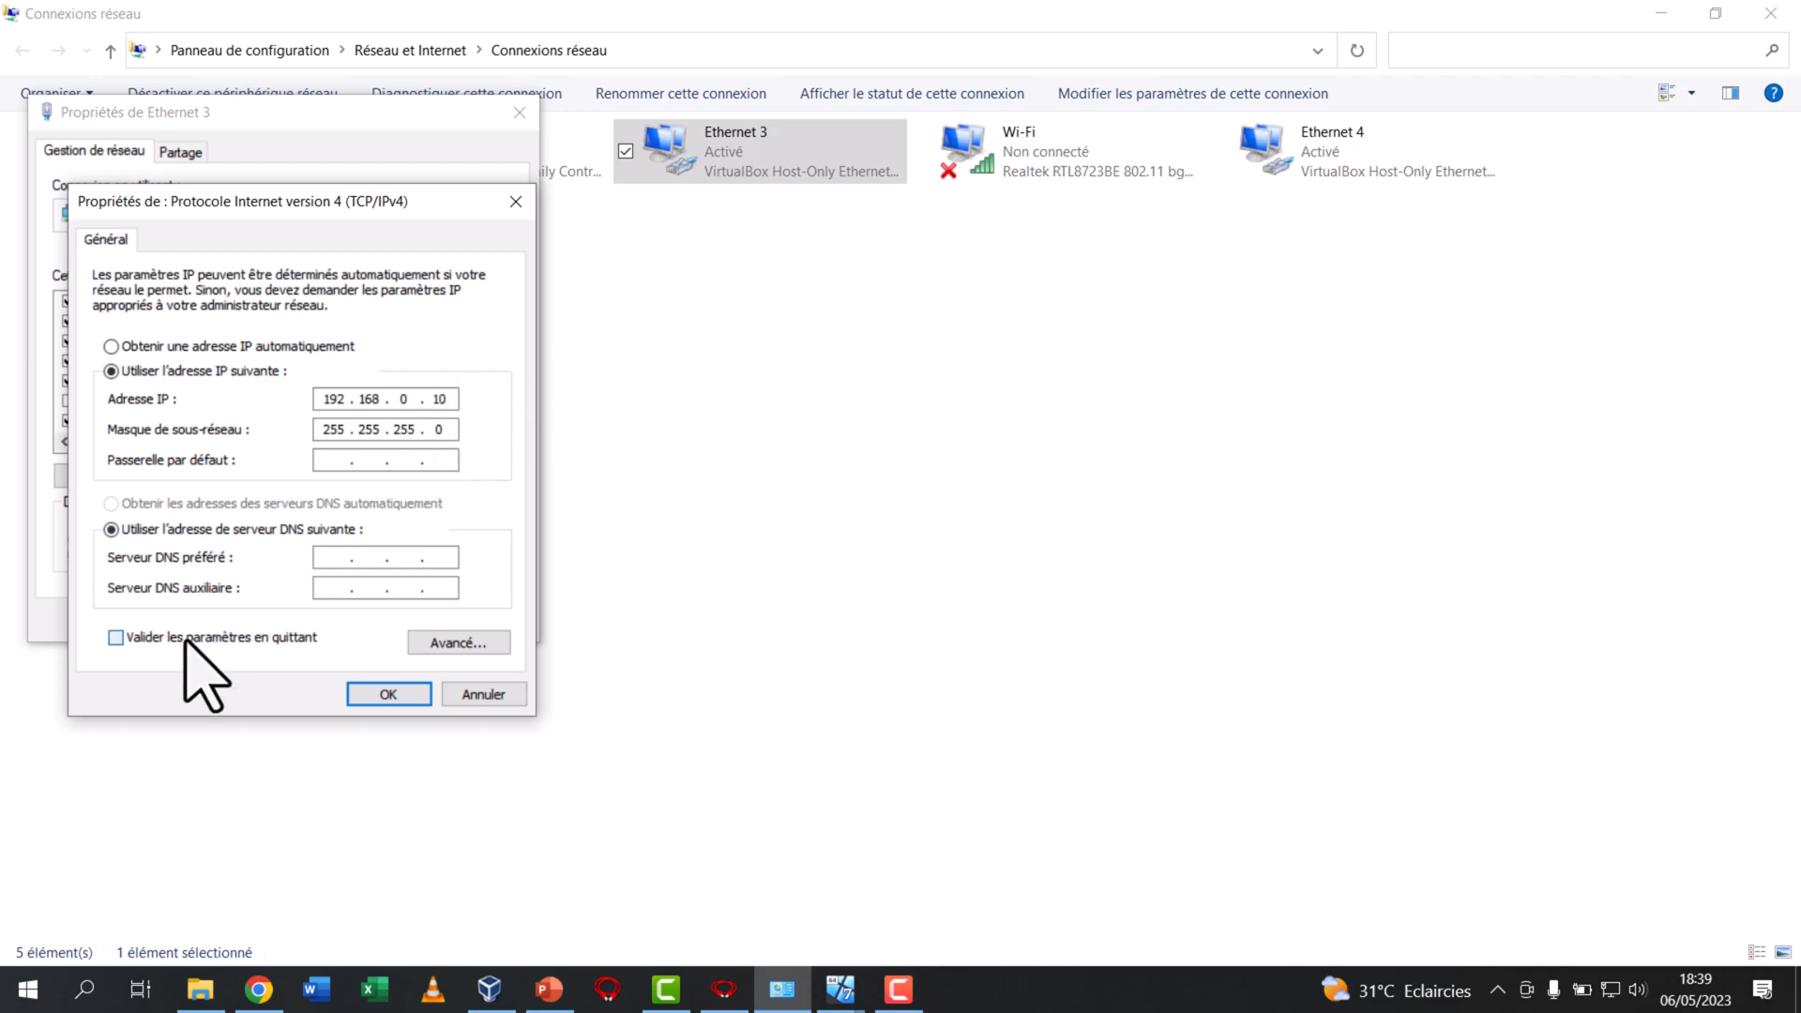
click(388, 694)
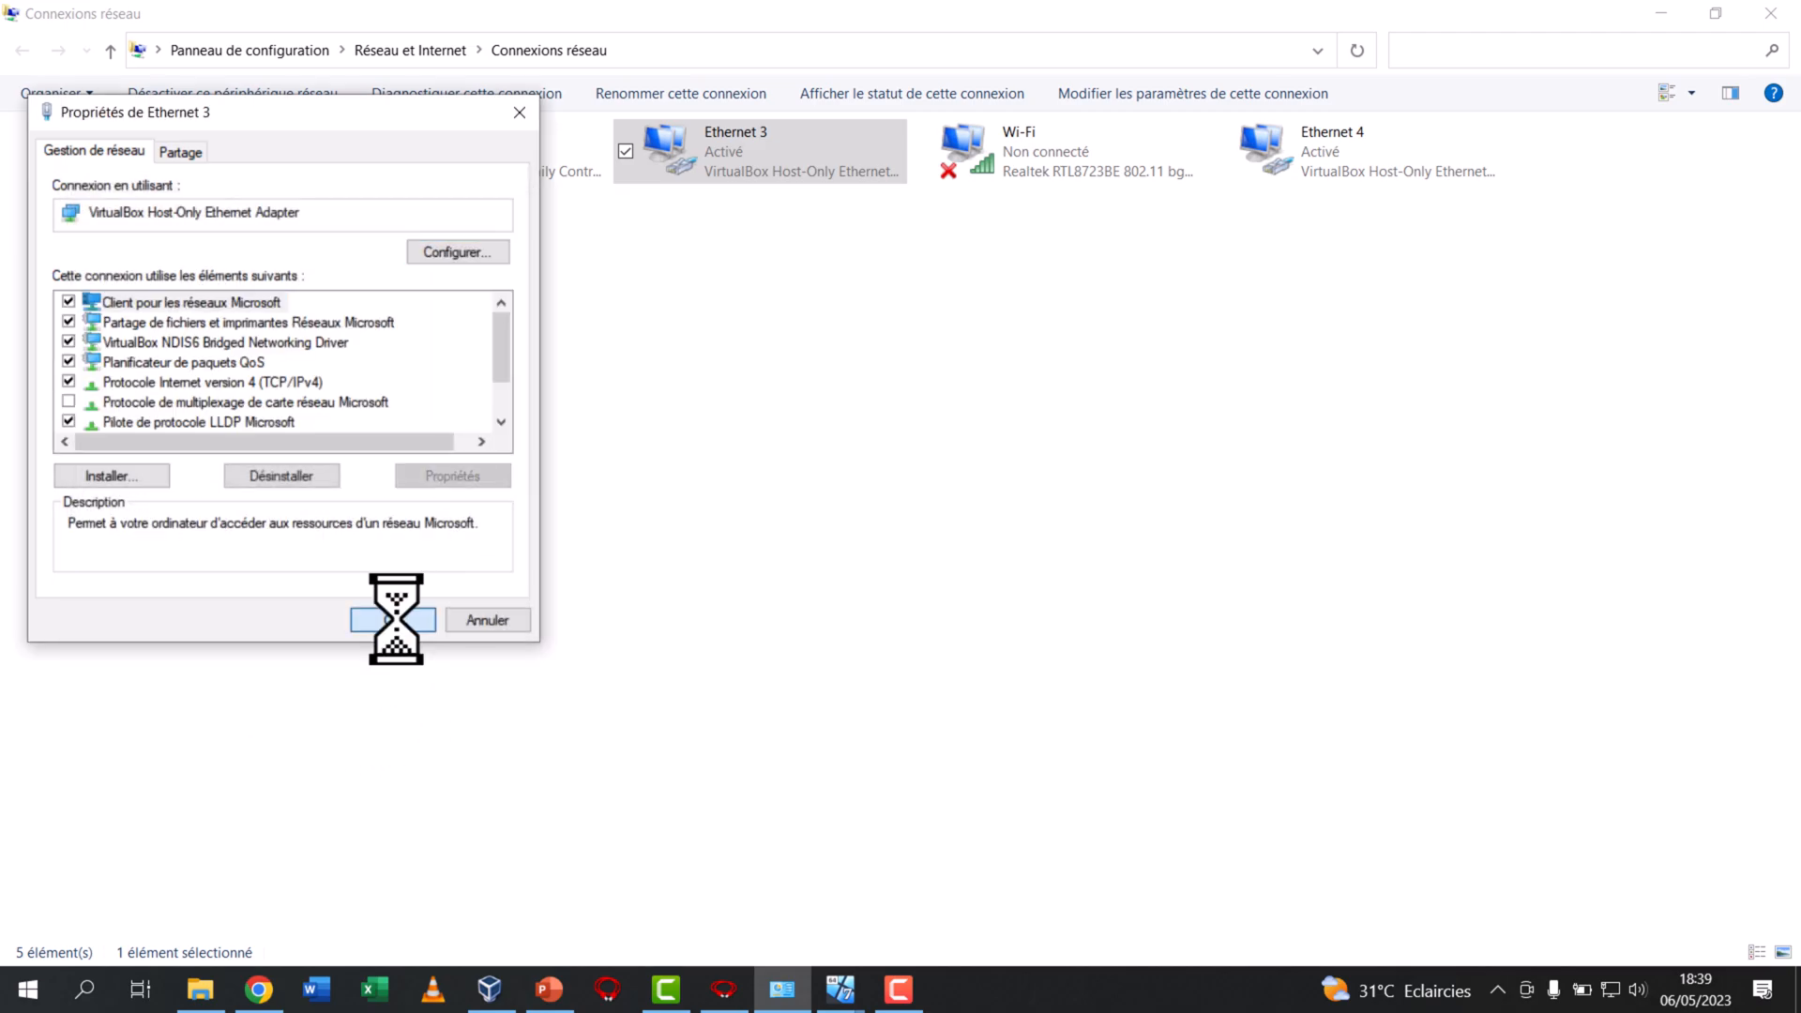
click(393, 619)
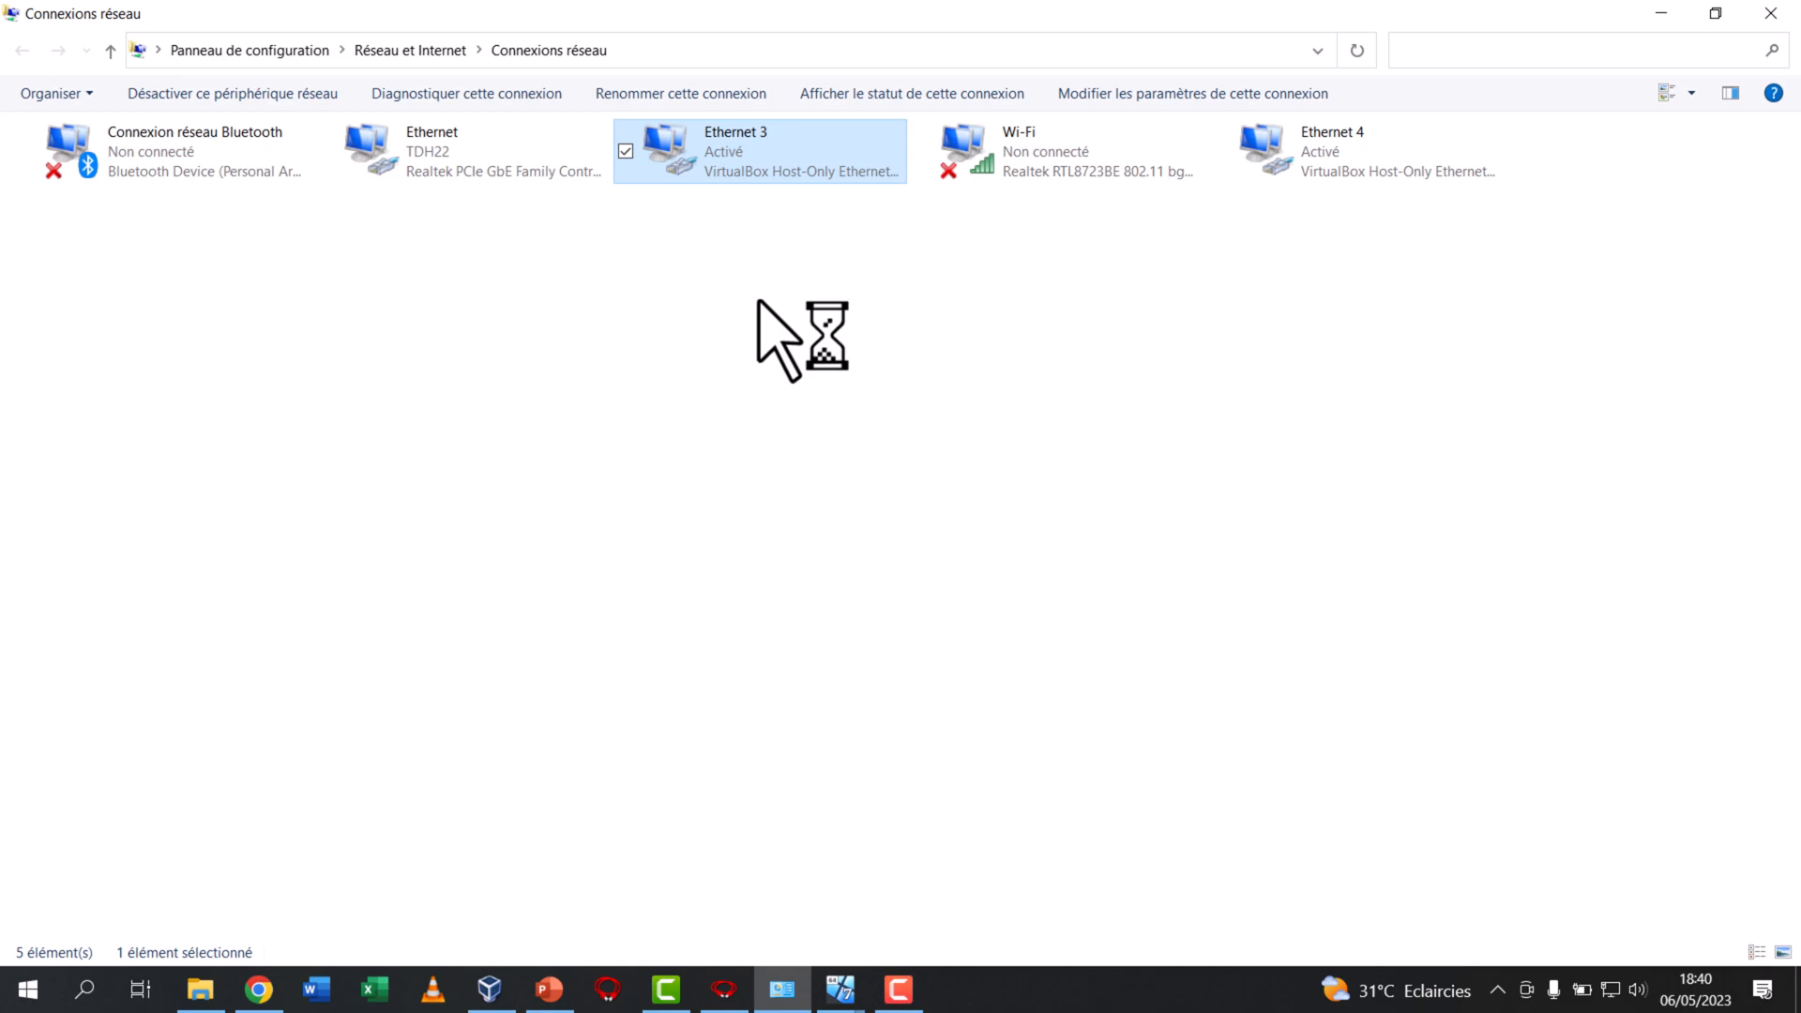
Bring the four WIN 7 ADMIN machine windows back to the front and cancel the host's network diagnostics
click(837, 1006)
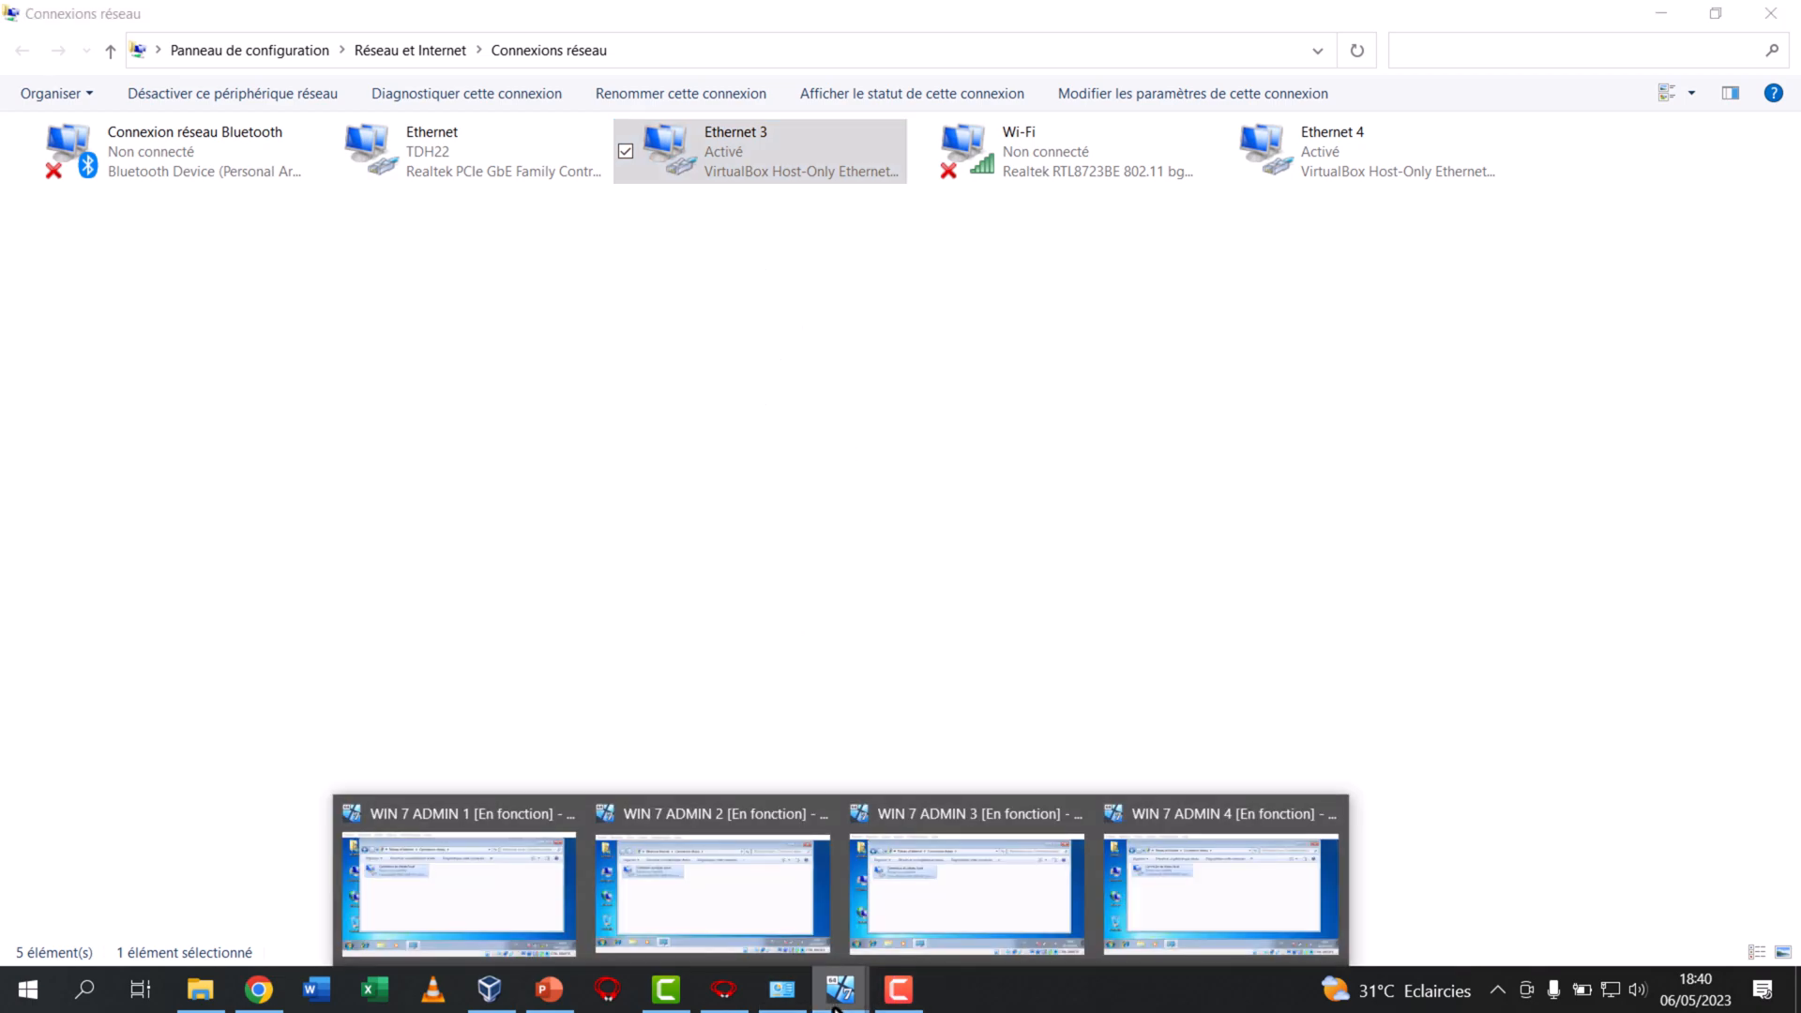
click(515, 937)
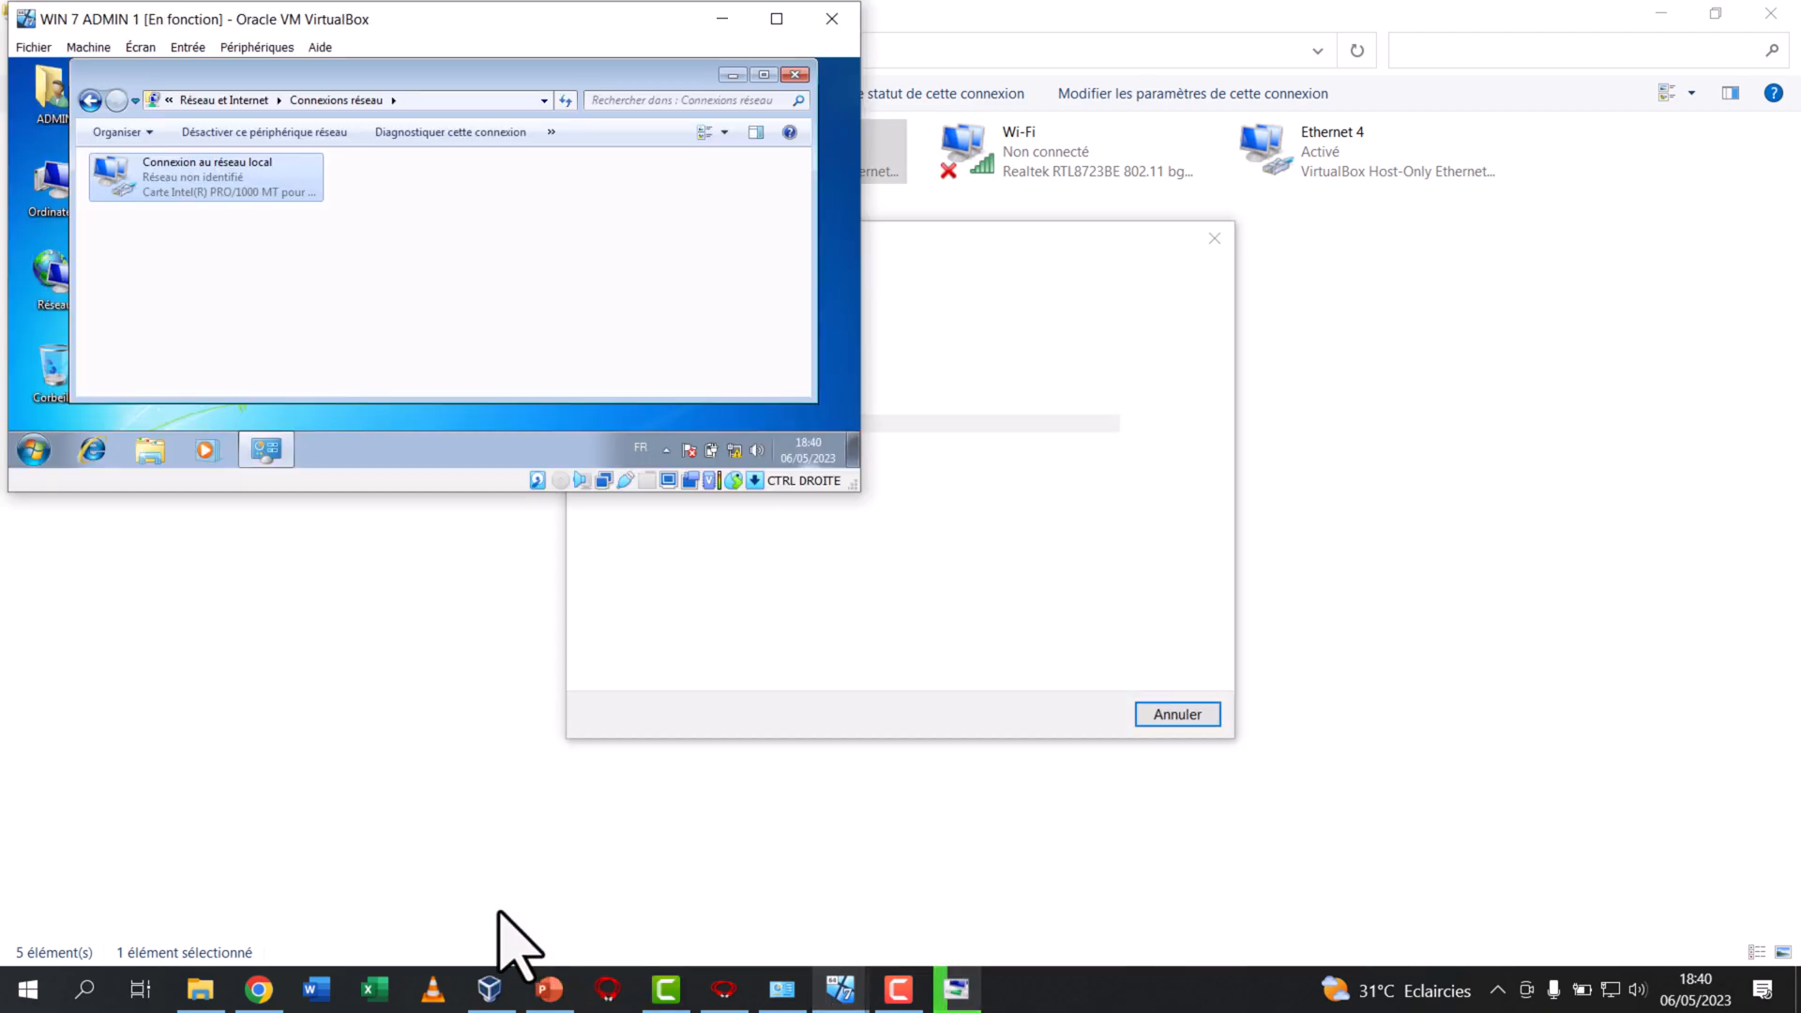
click(1172, 715)
click(838, 992)
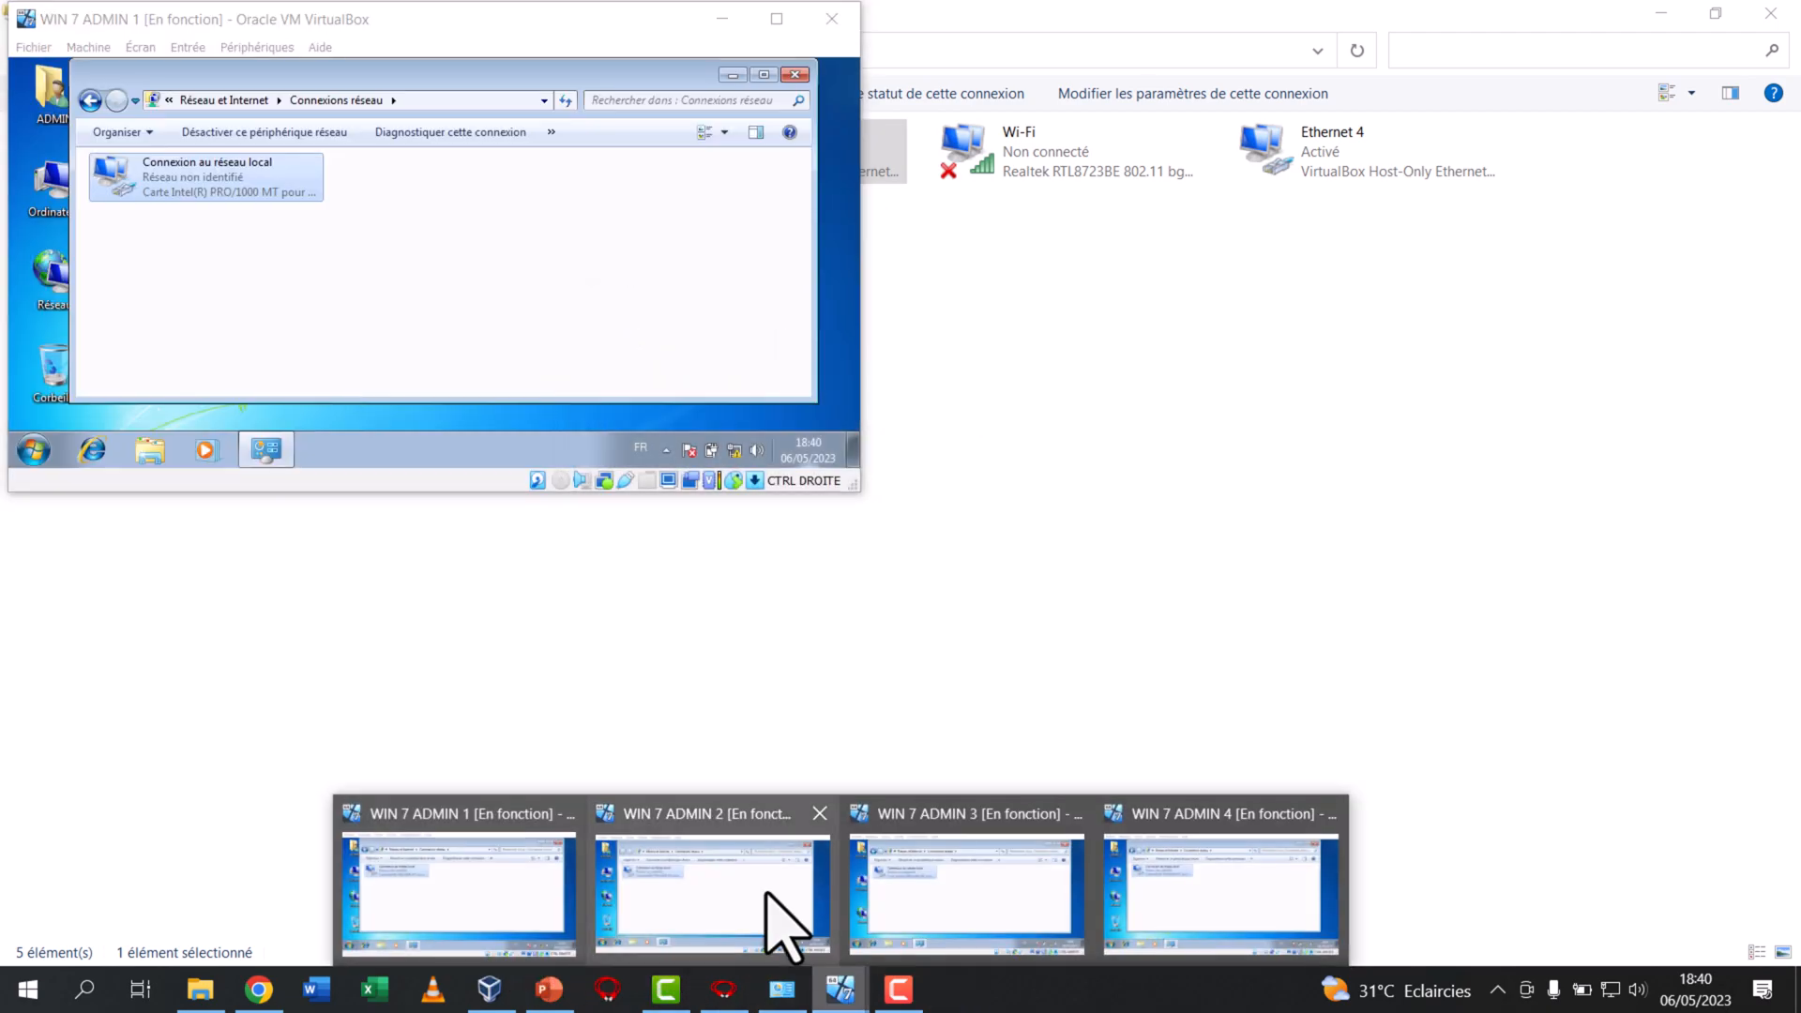
click(779, 920)
click(838, 992)
click(921, 896)
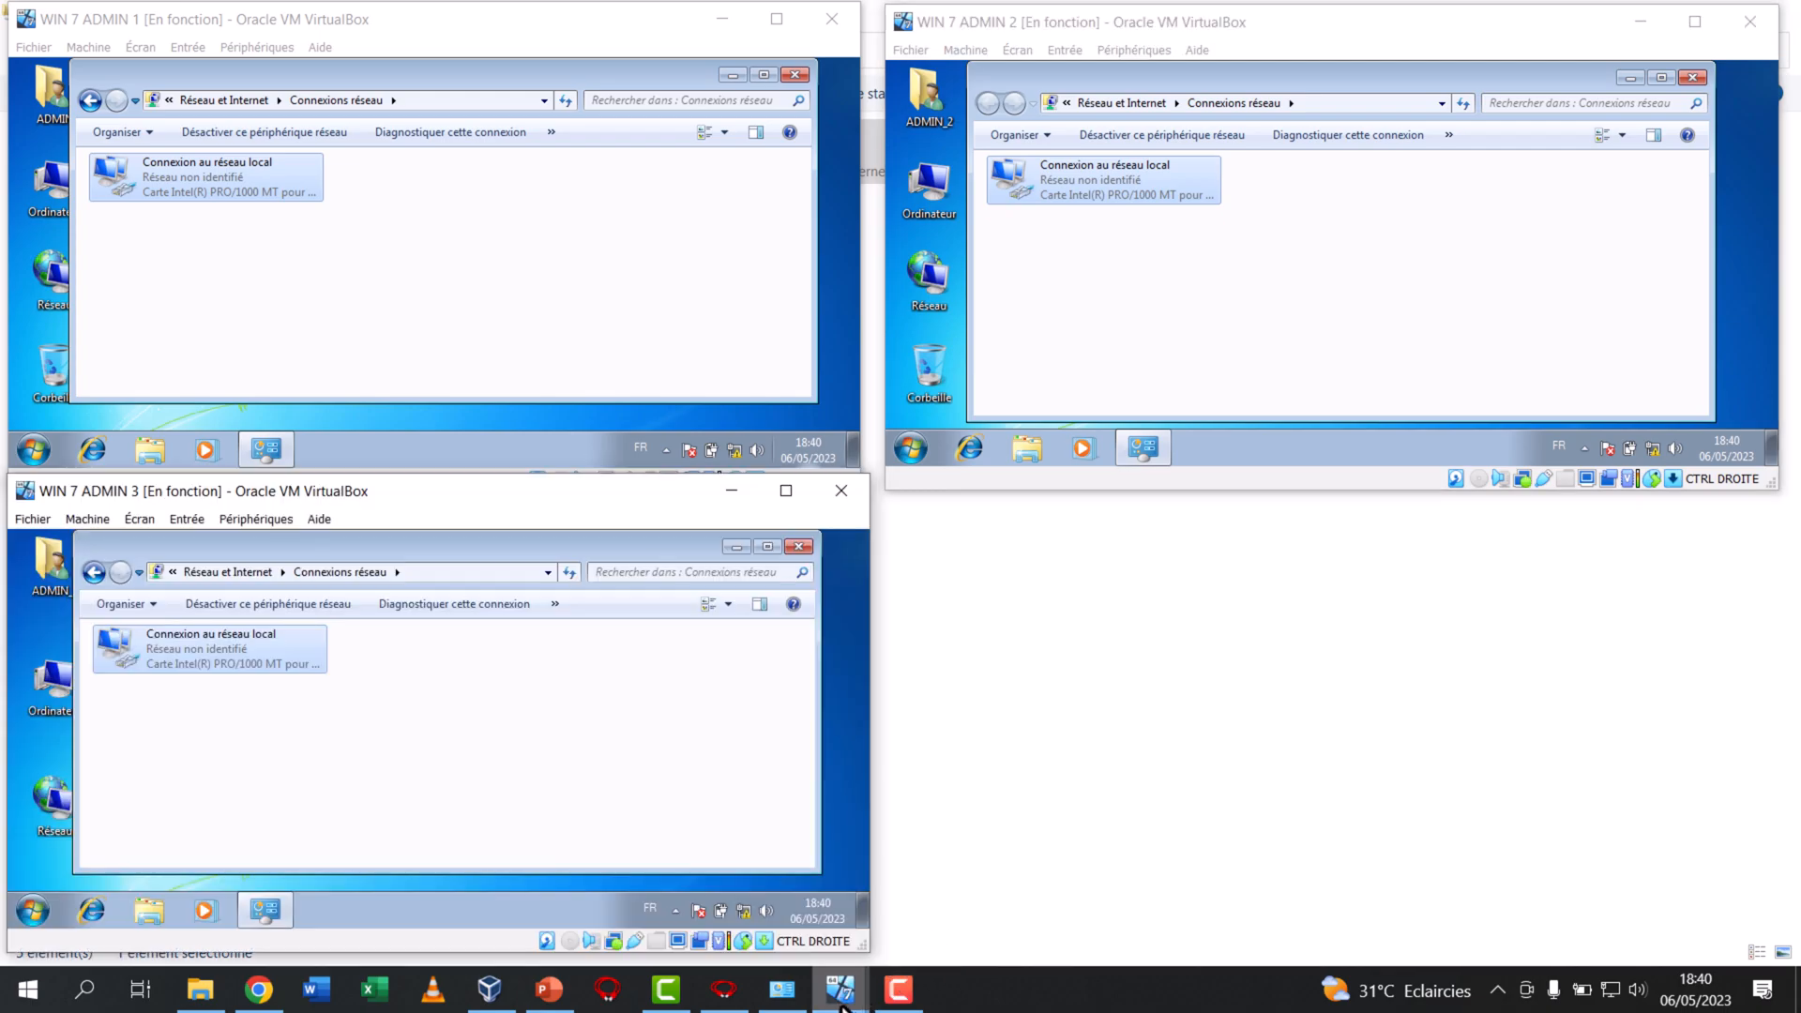
click(838, 992)
click(1226, 916)
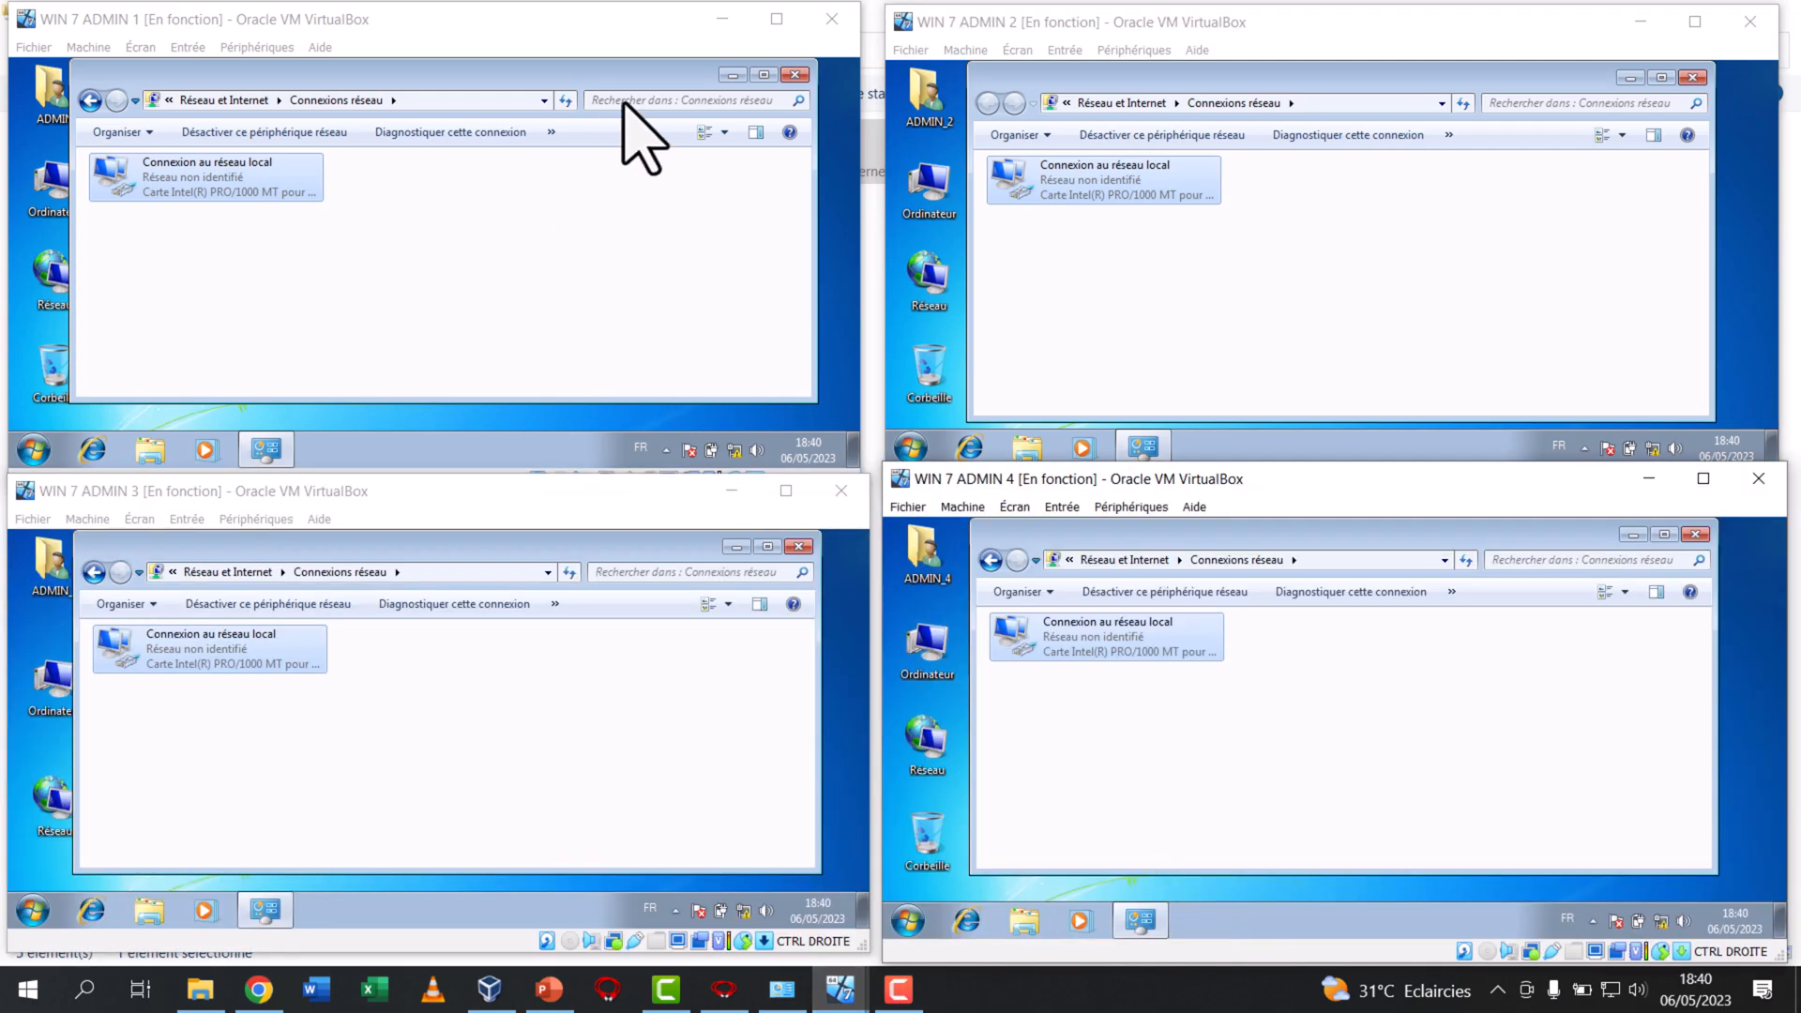
Close the network connections window in each of the four WIN 7 ADMIN machines
click(792, 75)
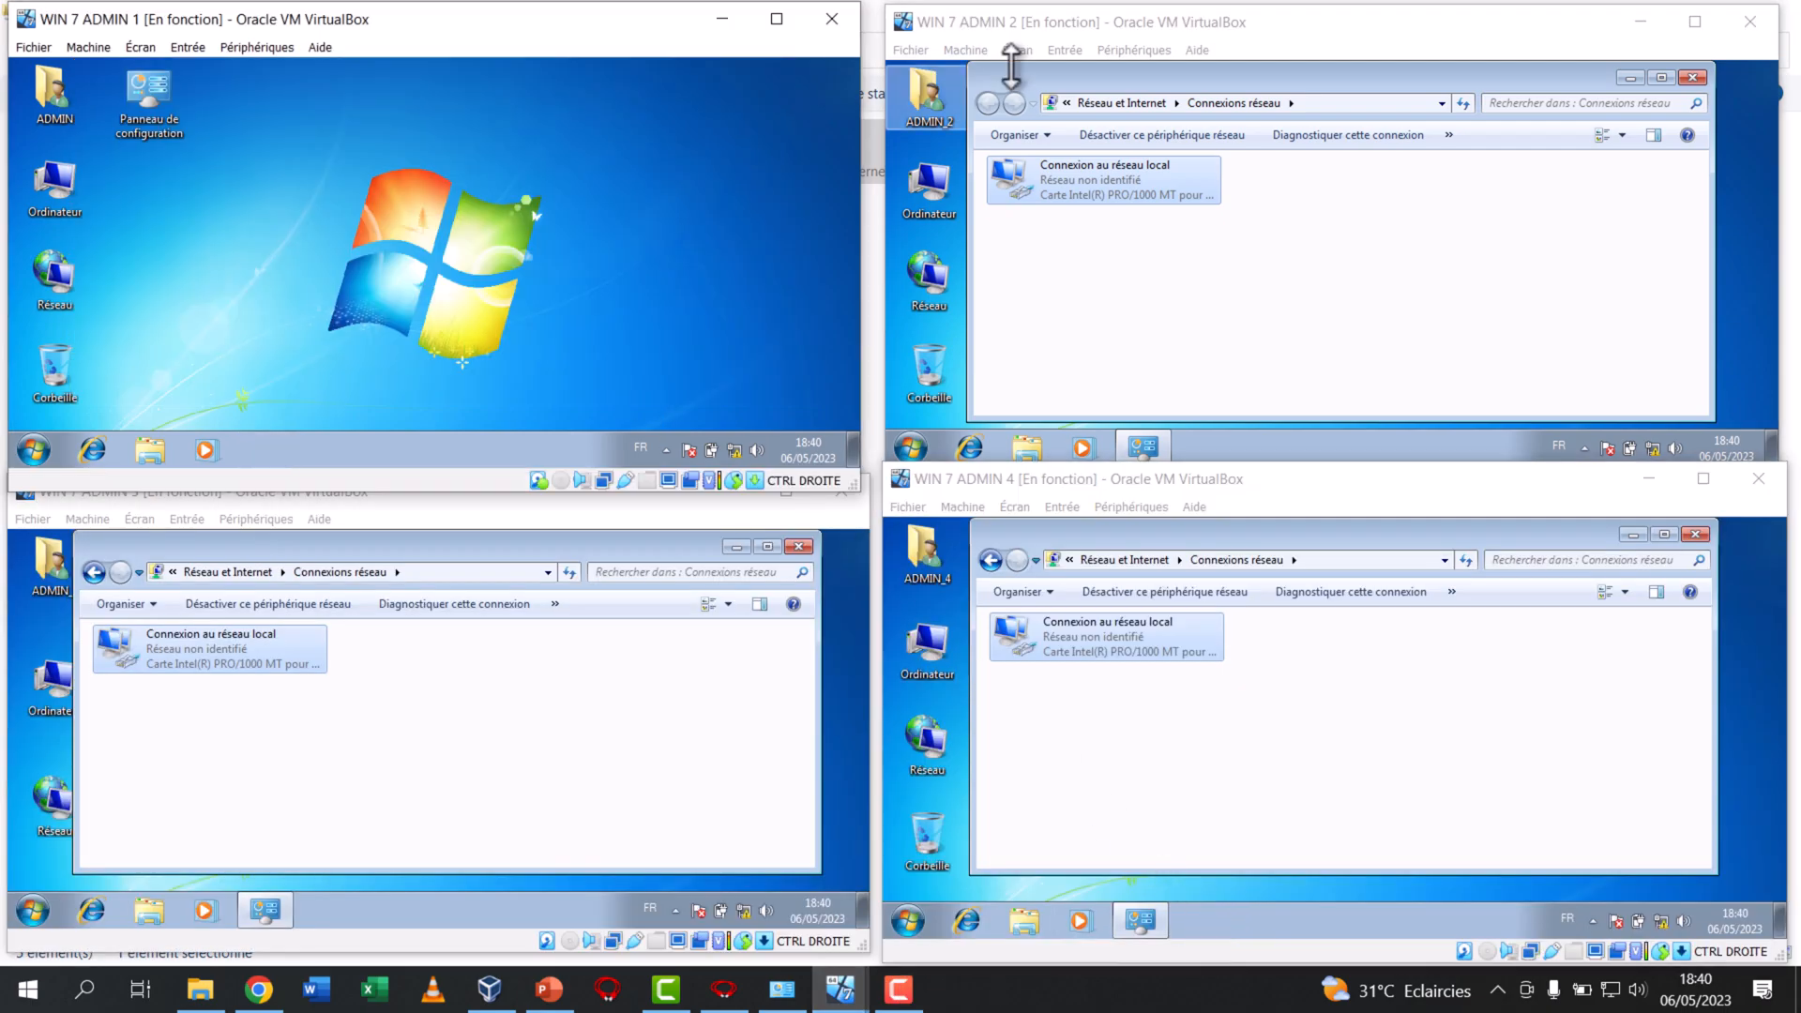
click(1692, 77)
click(1701, 532)
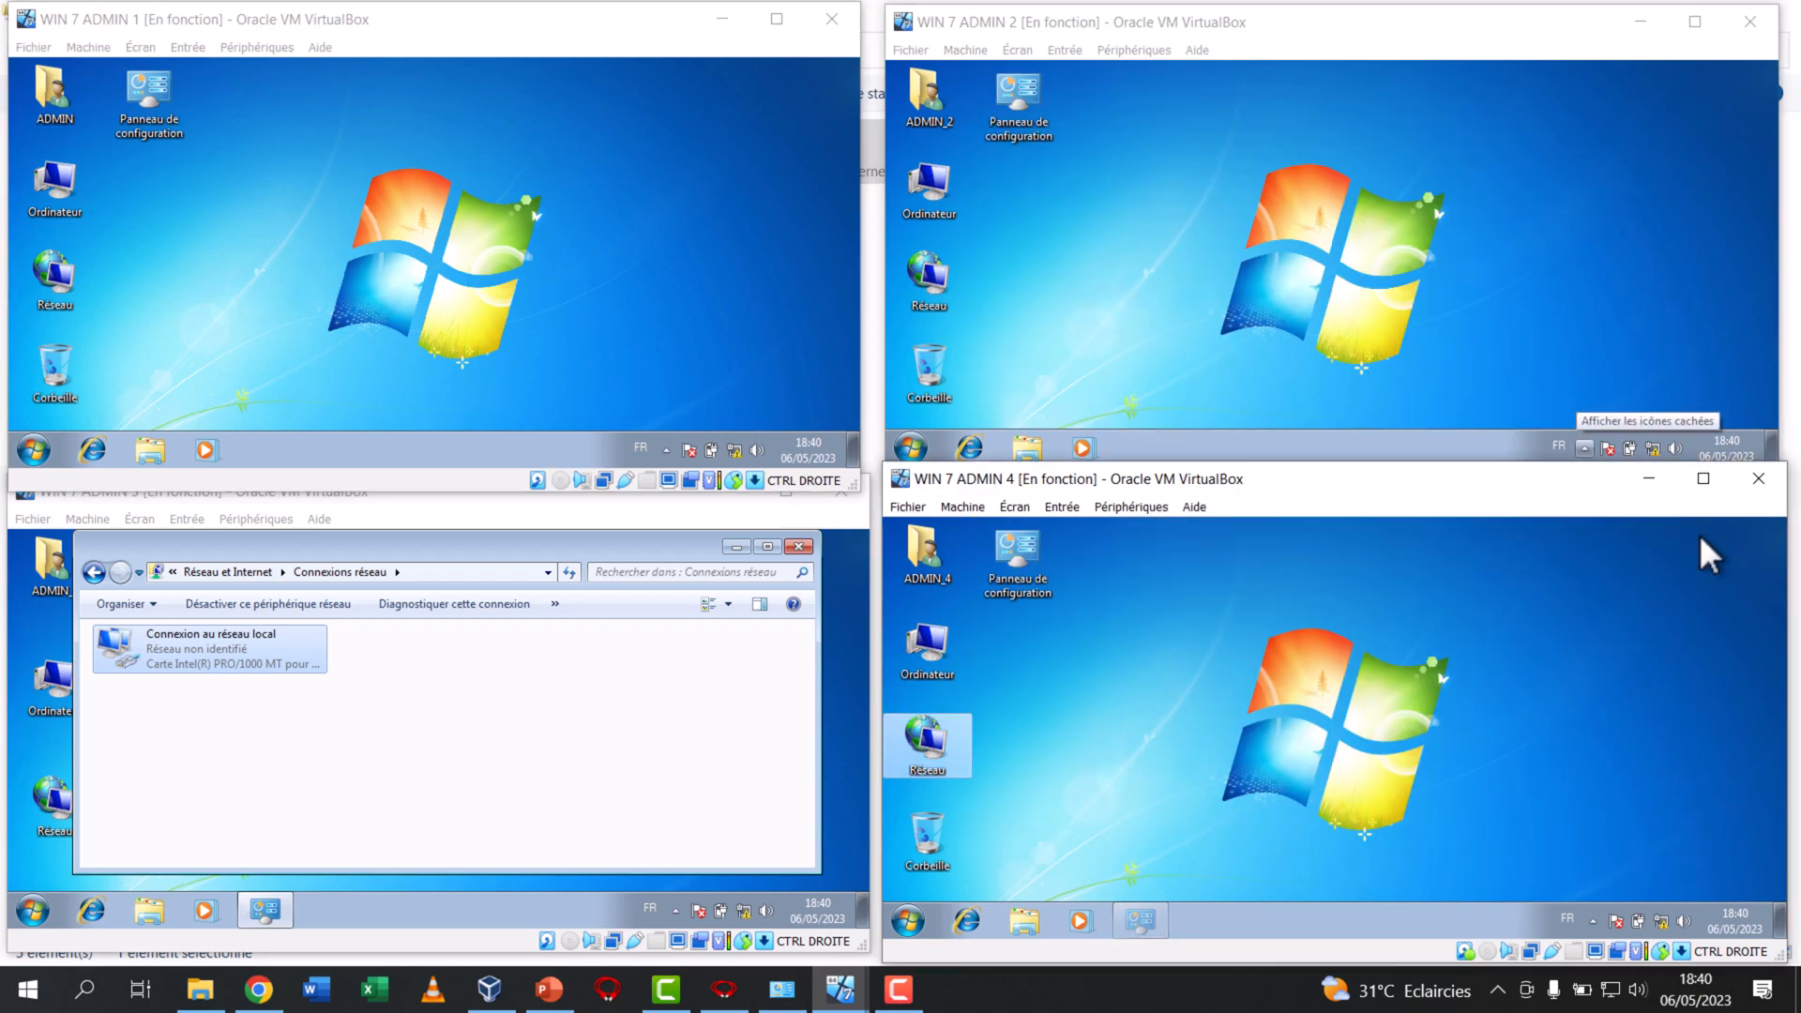
click(803, 549)
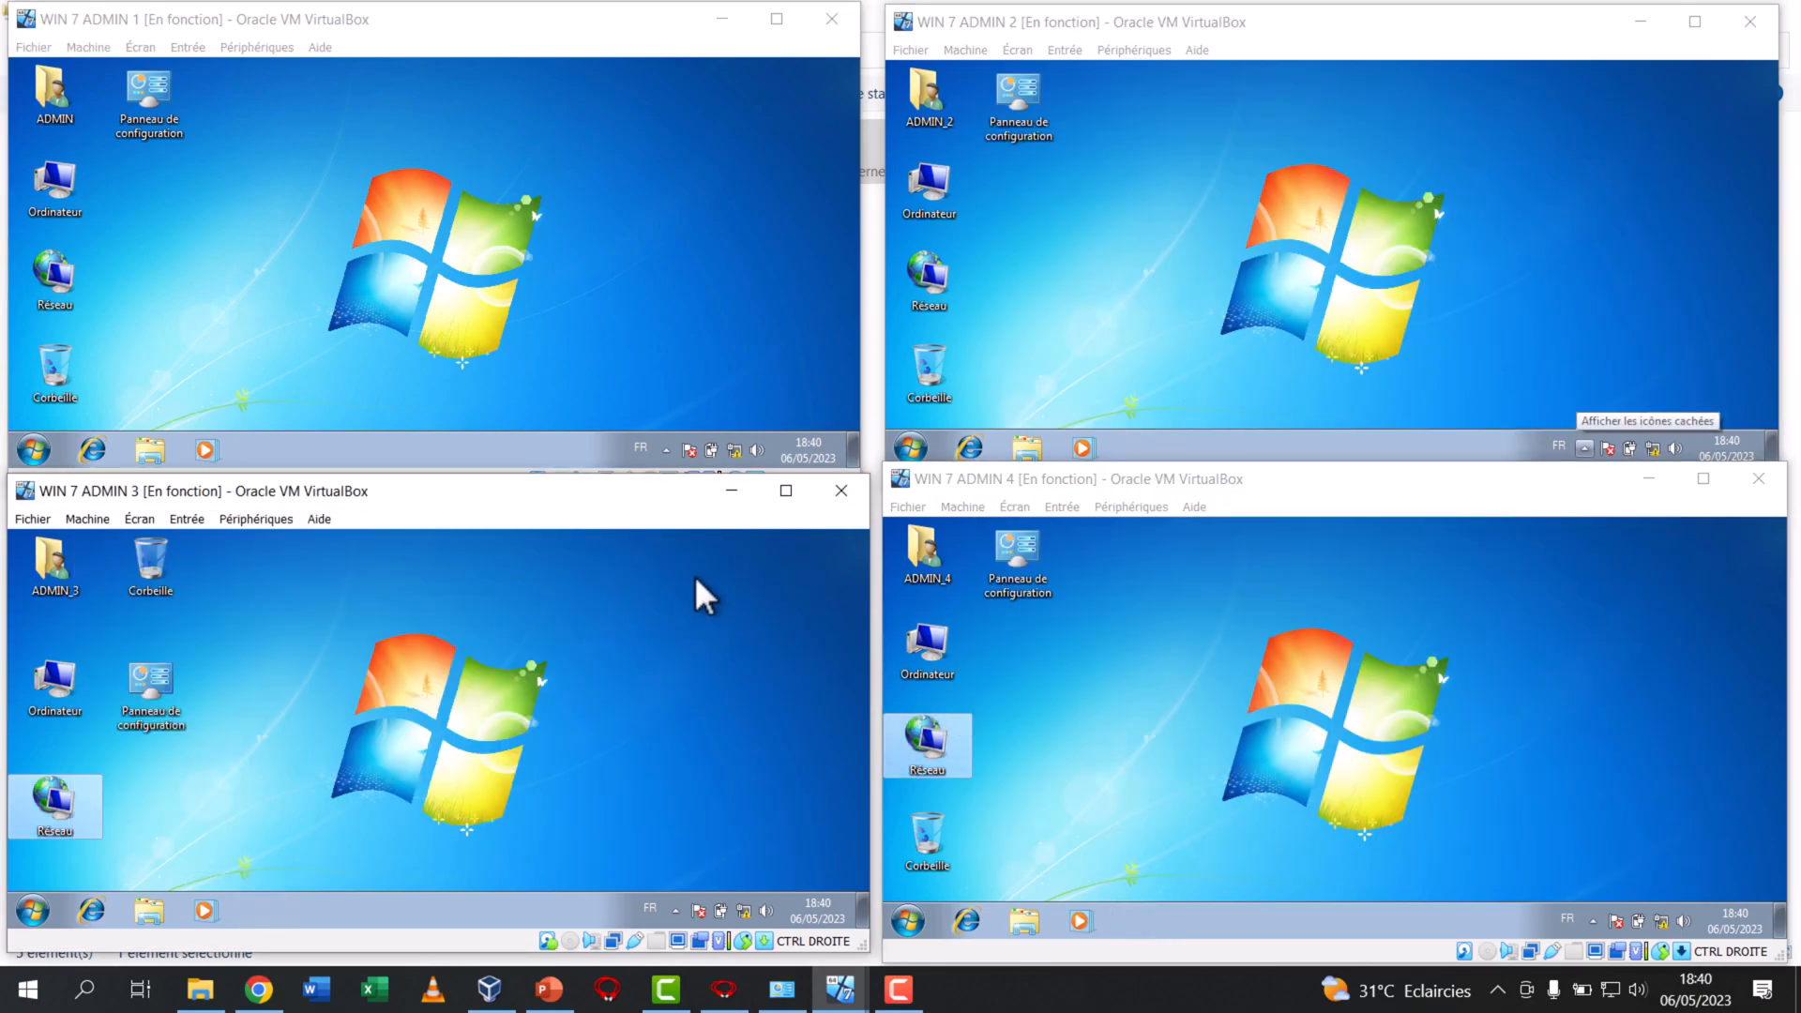
Open the Network window from the desktop of each of the four WIN 7 ADMIN machines
double_click(57, 798)
double_click(58, 282)
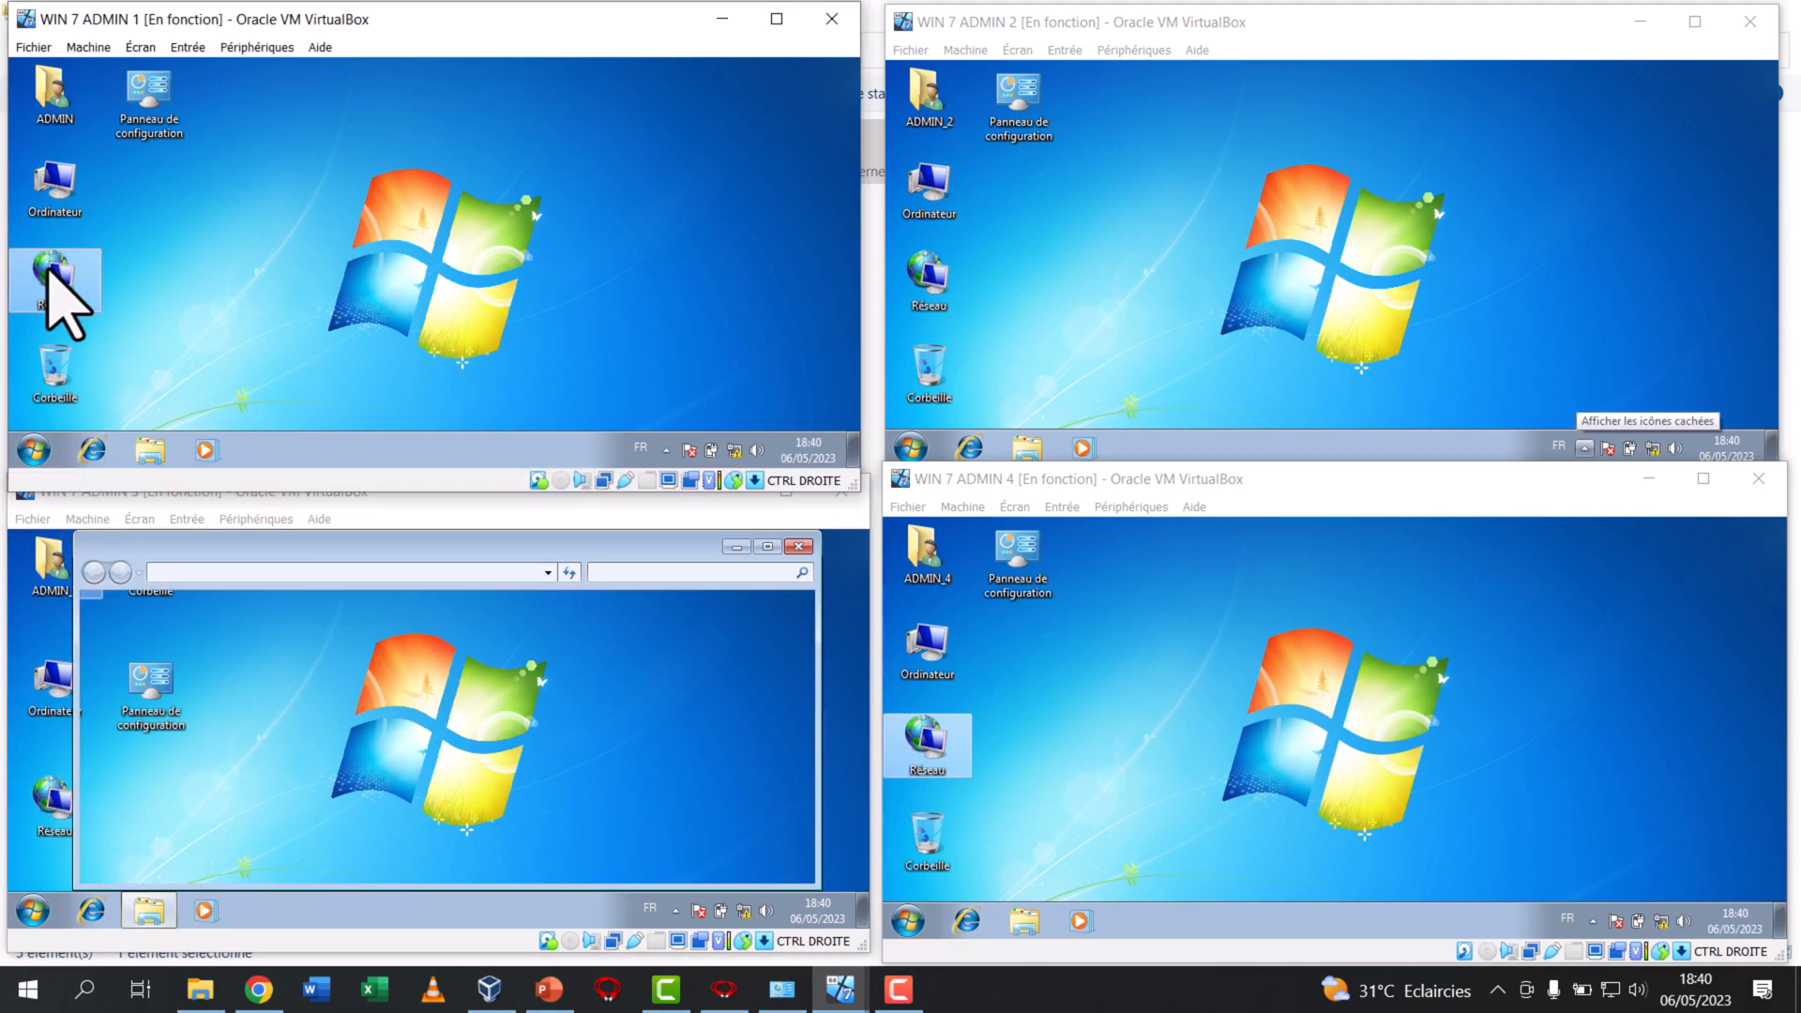
double_click(924, 741)
double_click(929, 277)
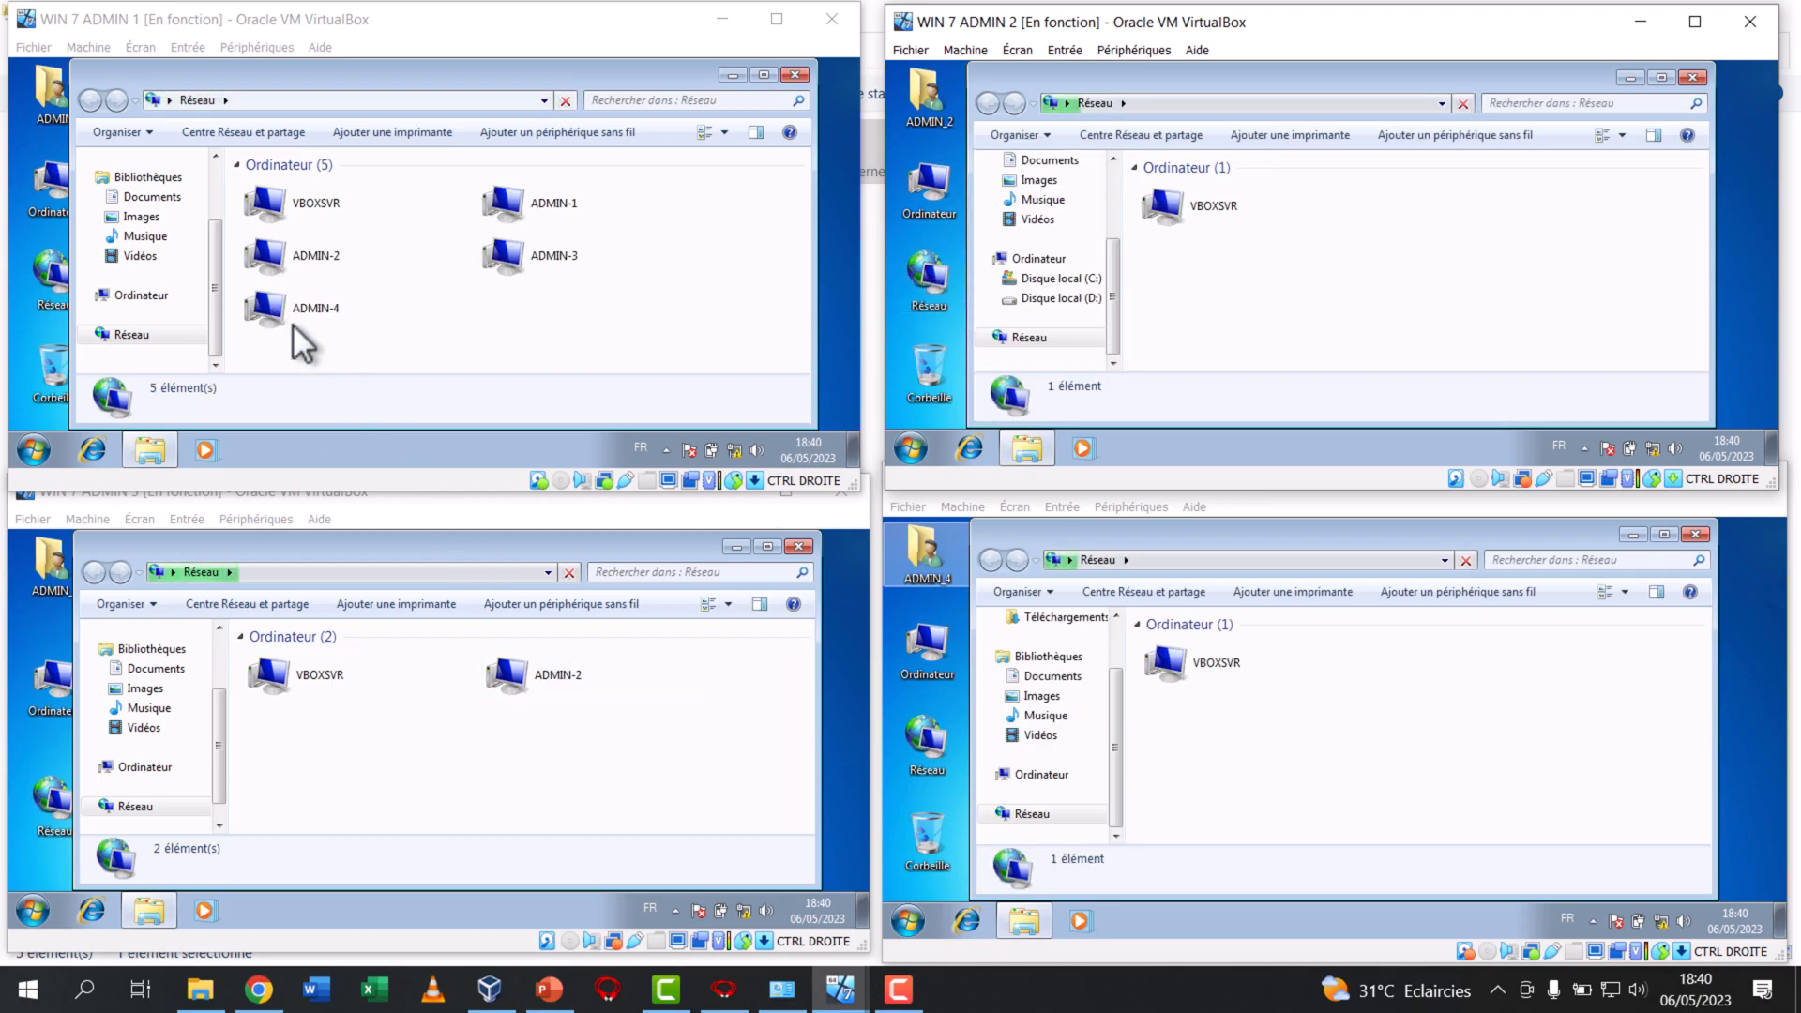
Check the ADMIN-1, ADMIN-2, ADMIN-3 and ADMIN-4 computers in WIN 7 ADMIN 1's Network window
click(551, 195)
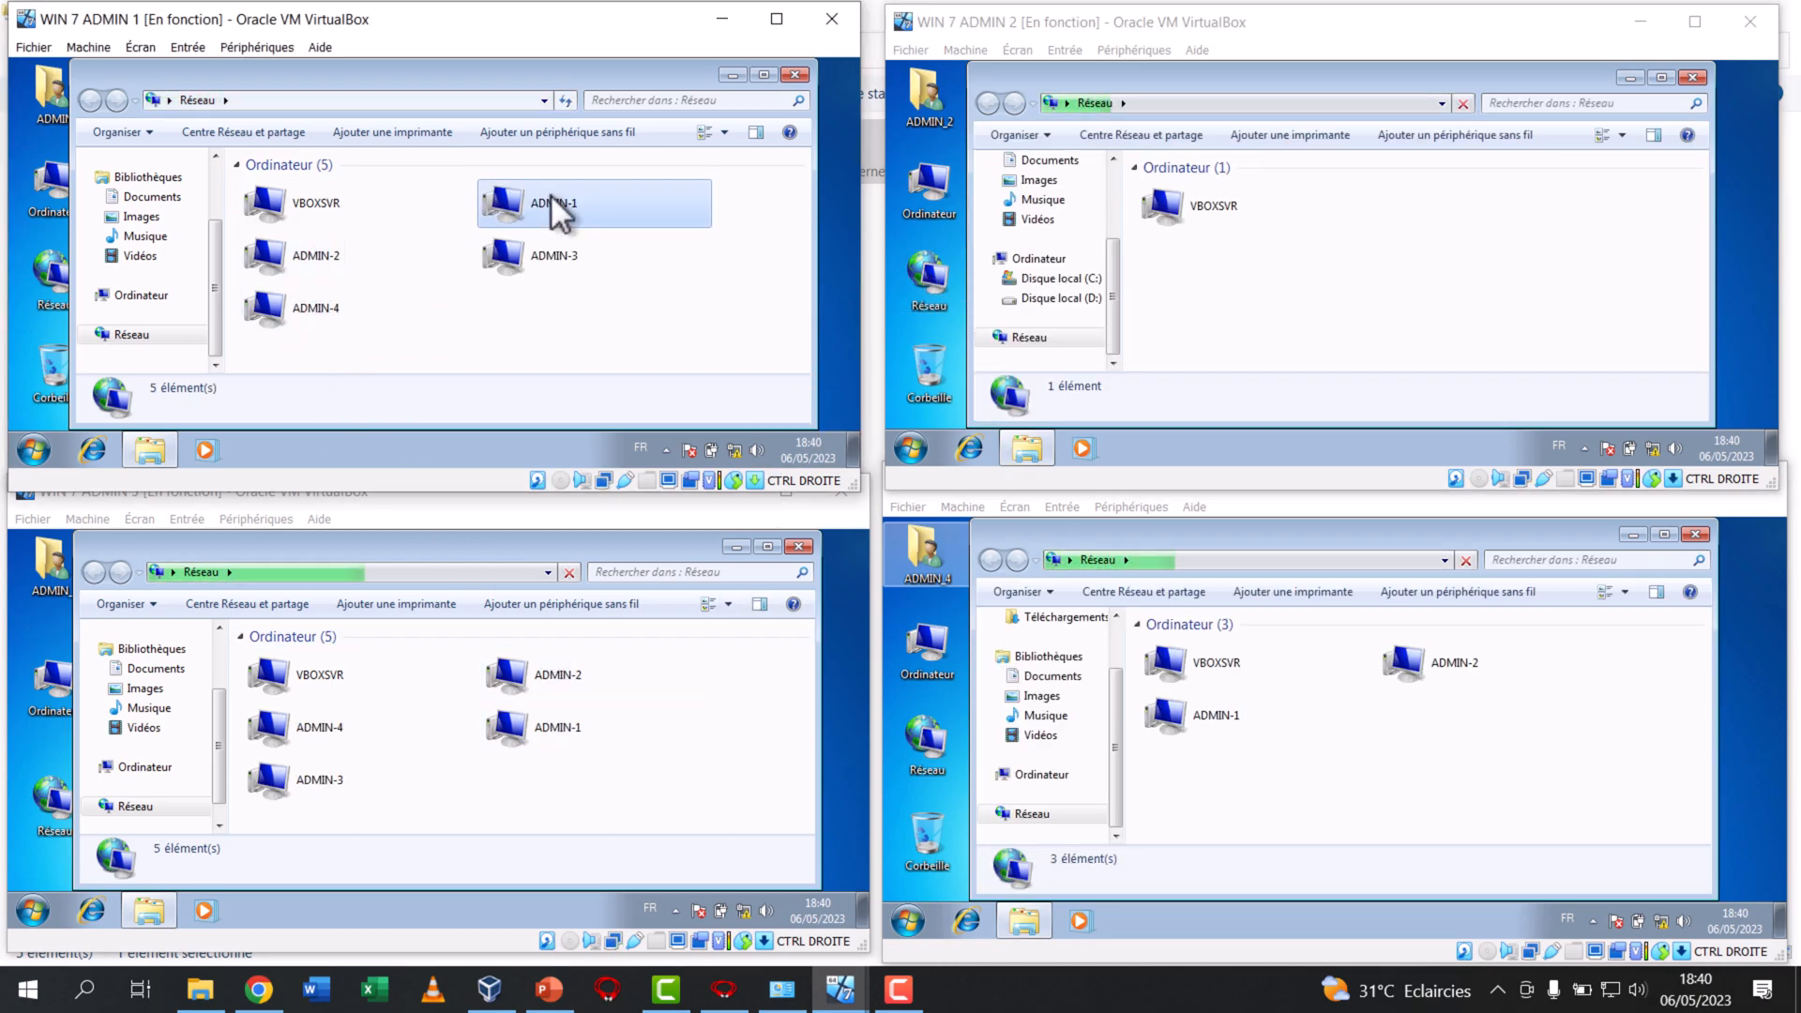
click(326, 269)
click(644, 274)
click(323, 306)
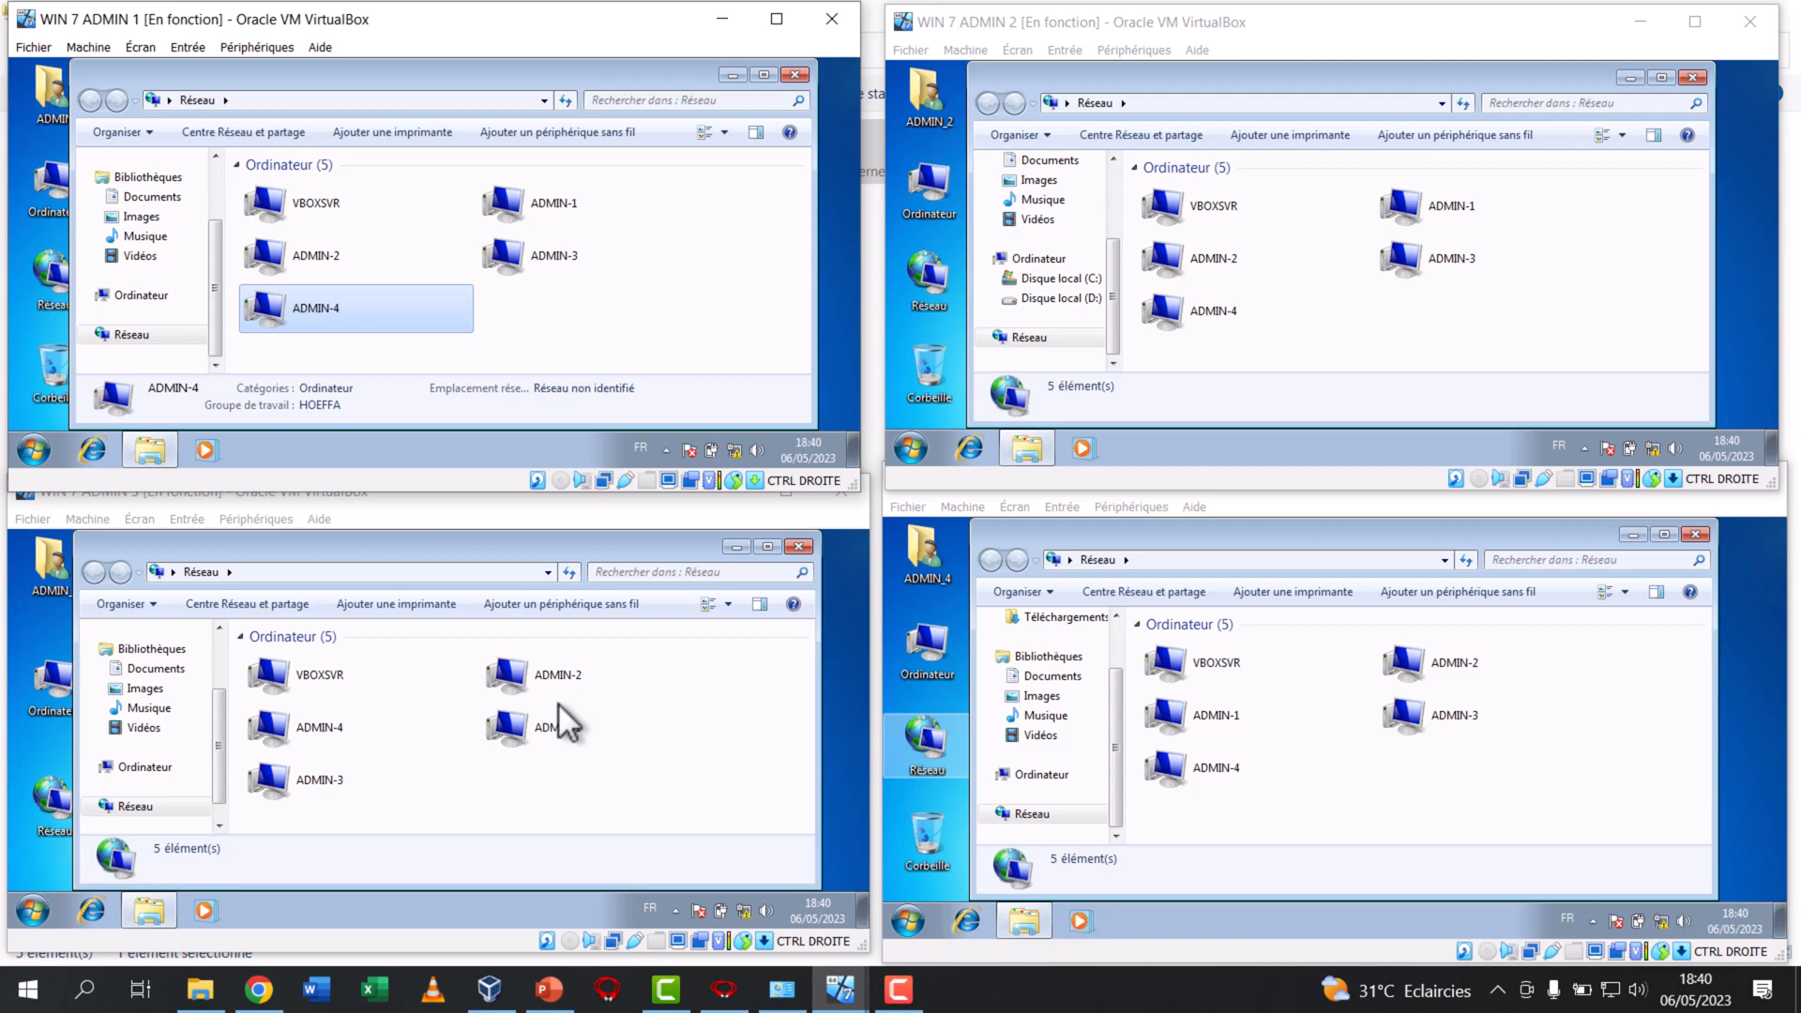
Launch the Services console on the host and display the Network location in the host's File Explorer, then bring up Services
click(86, 994)
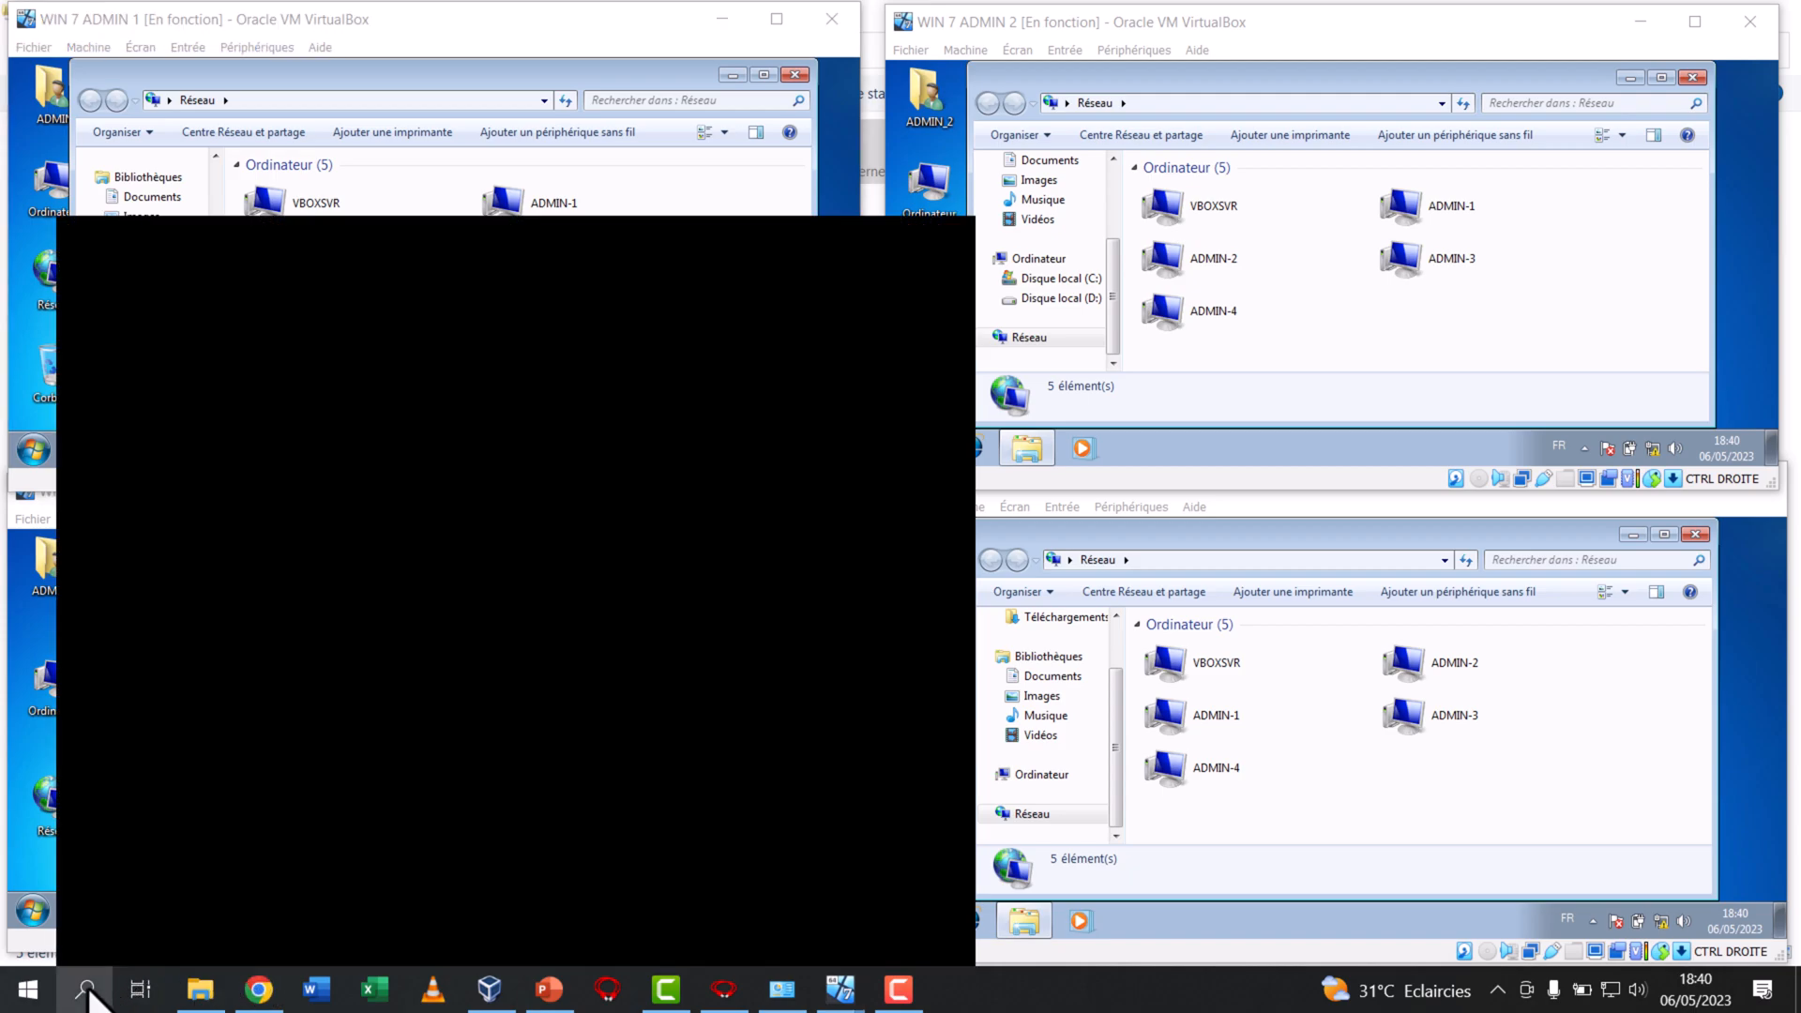
text(serv)
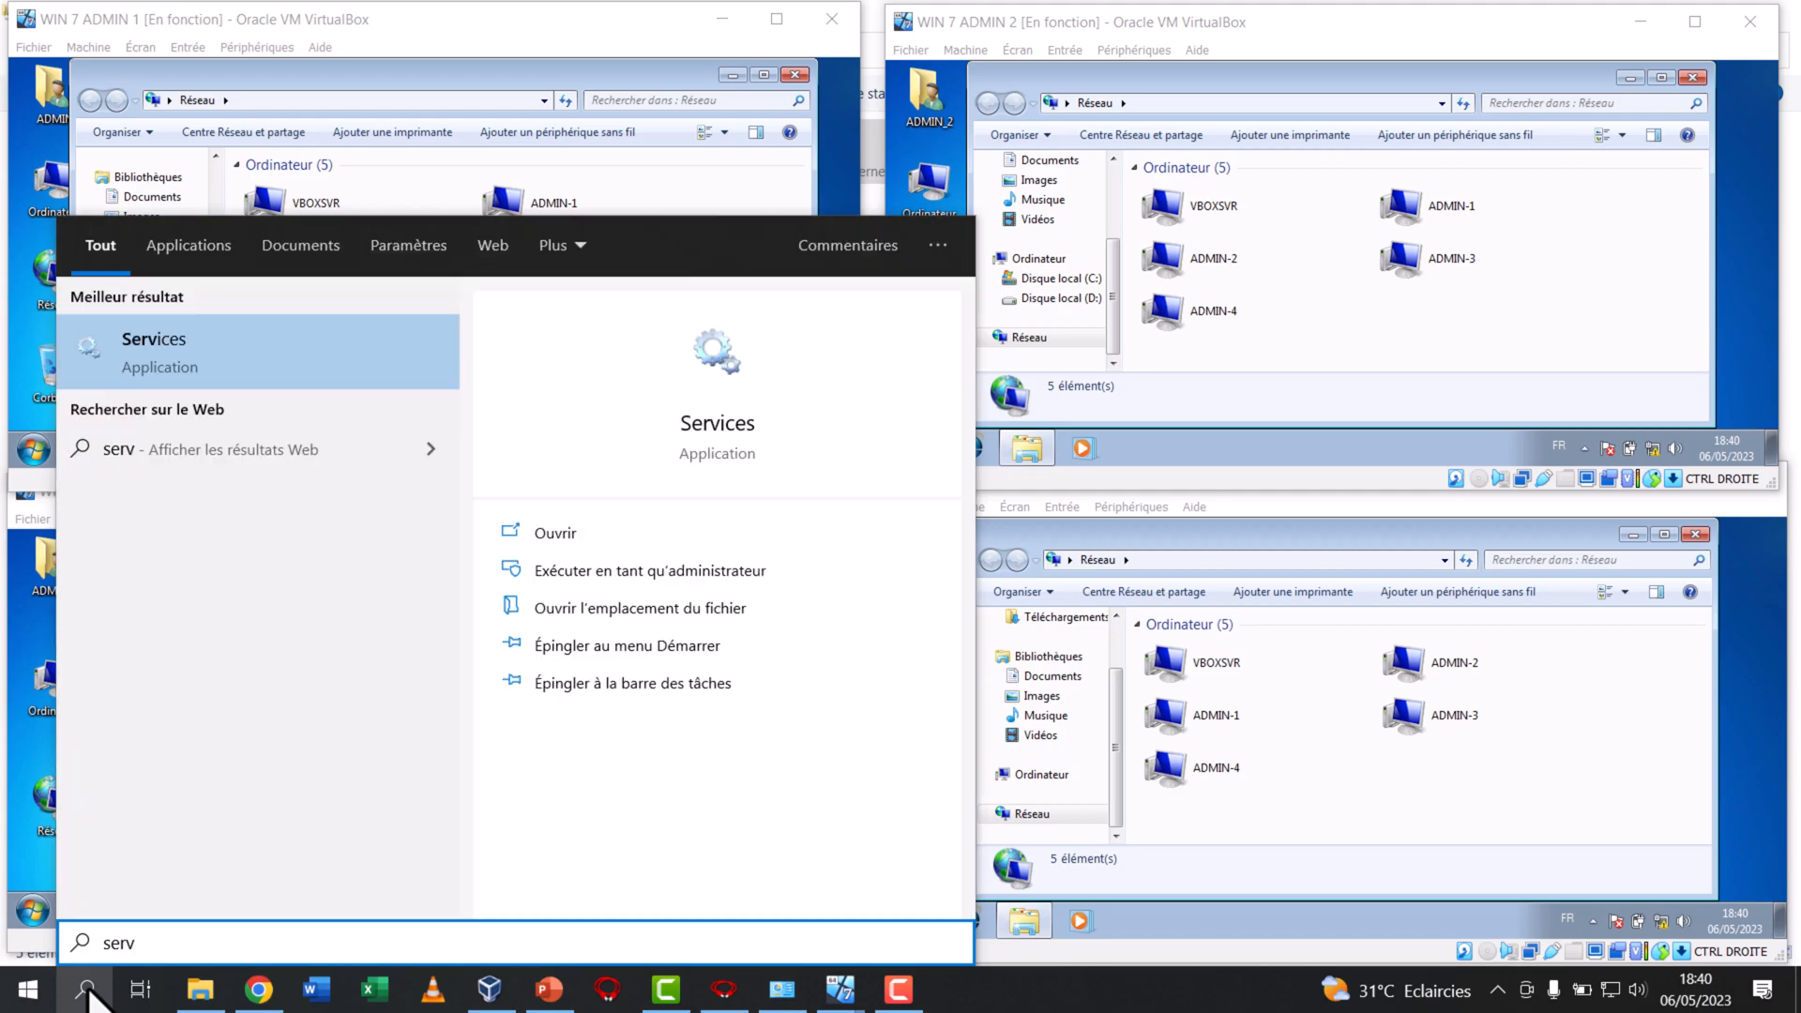
click(88, 992)
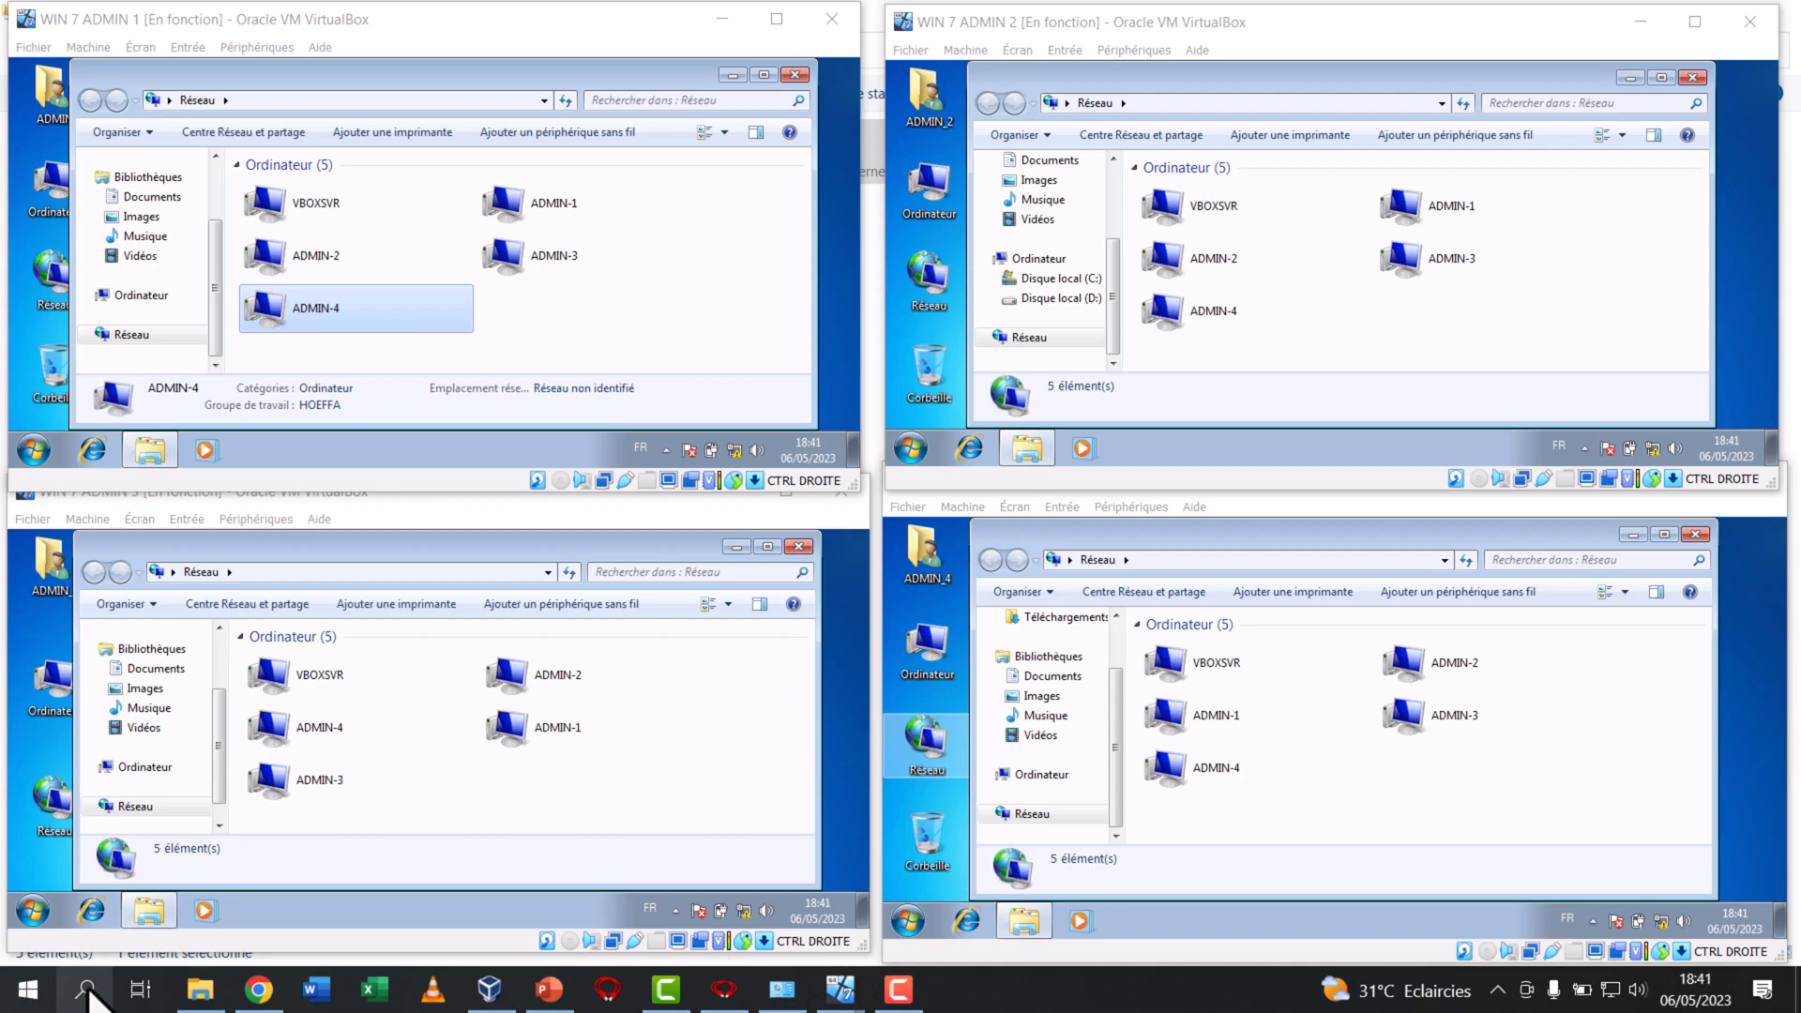
click(202, 990)
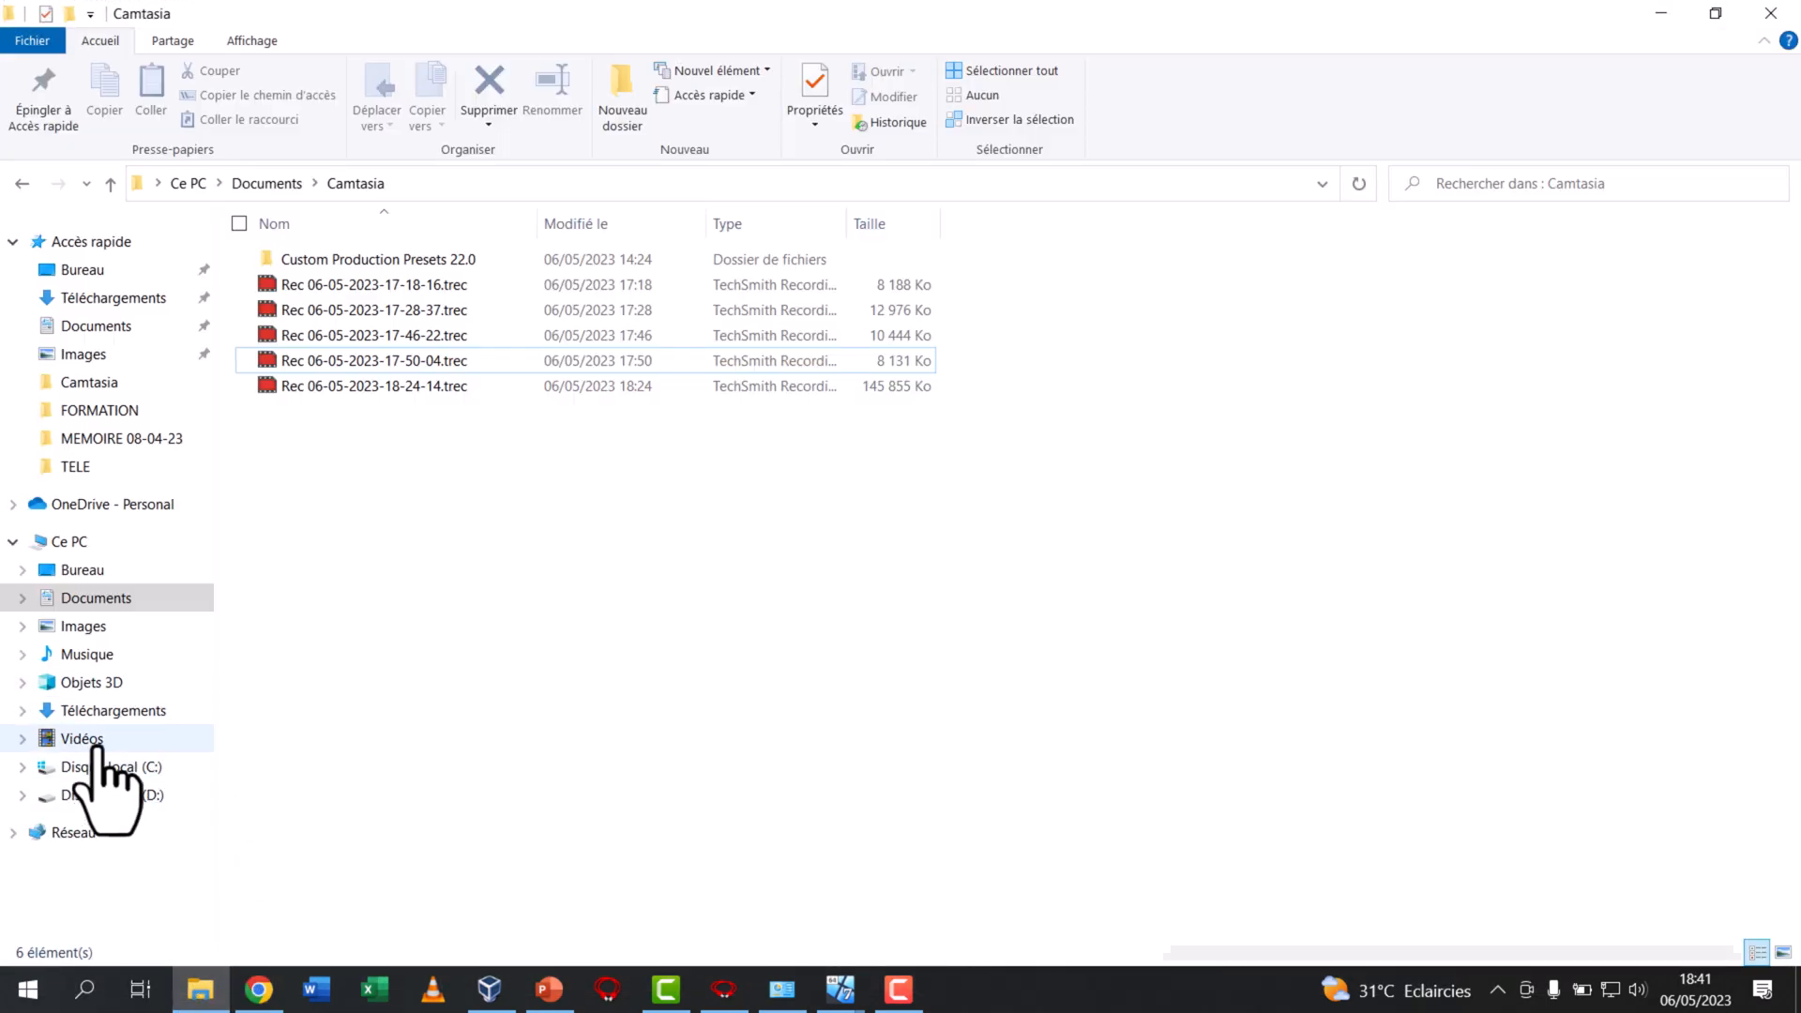
click(73, 832)
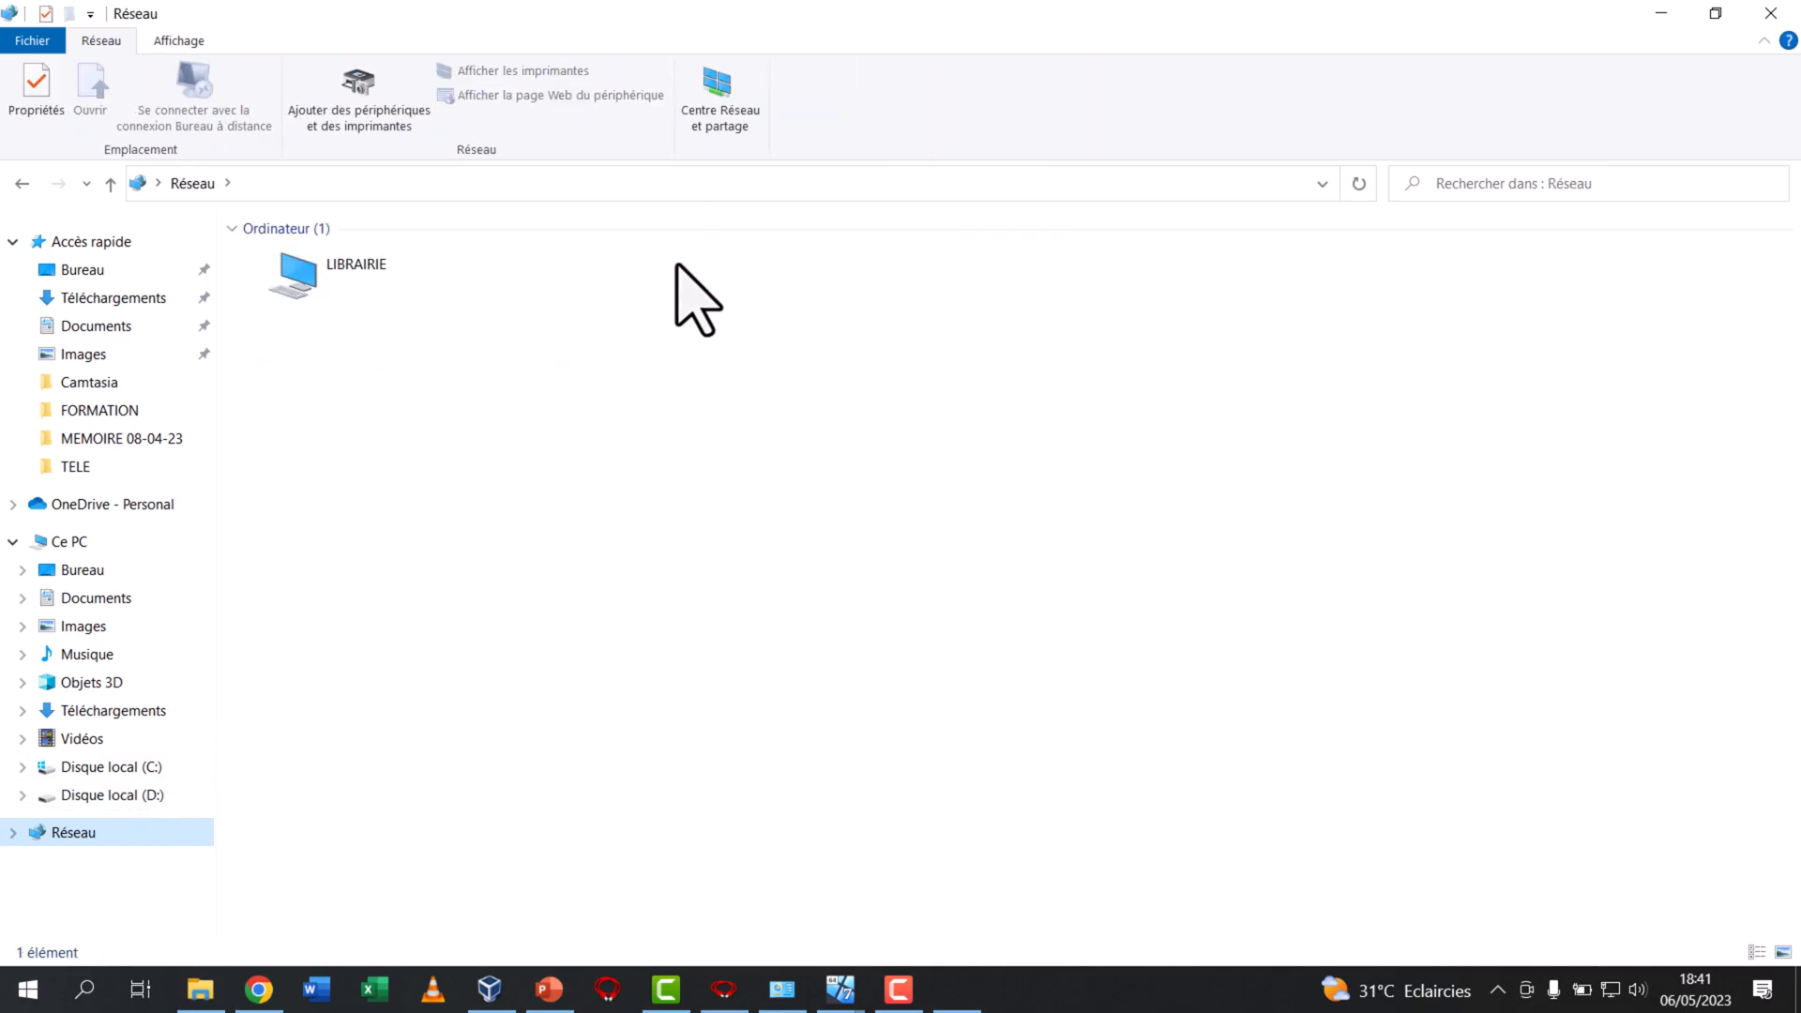
click(948, 996)
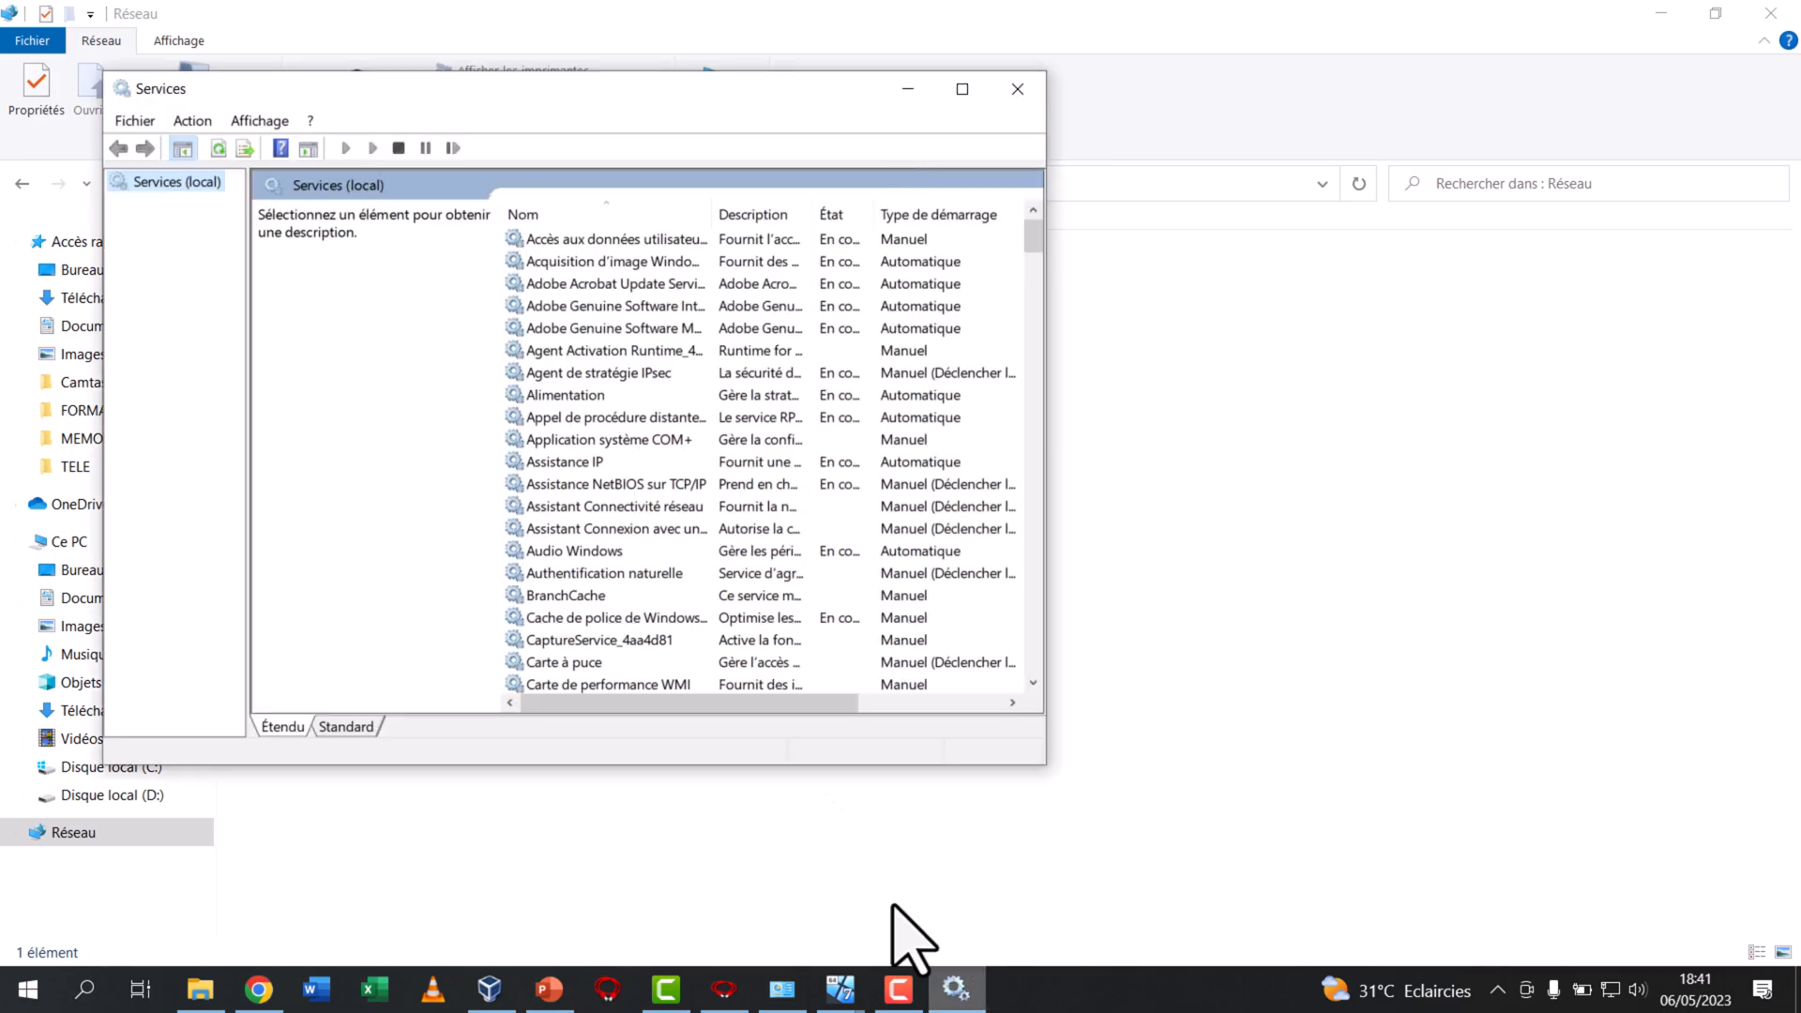
Restart the service "Publication des ressources de découverte de fonctions" on the host and close the Services console
click(562, 373)
key(p)
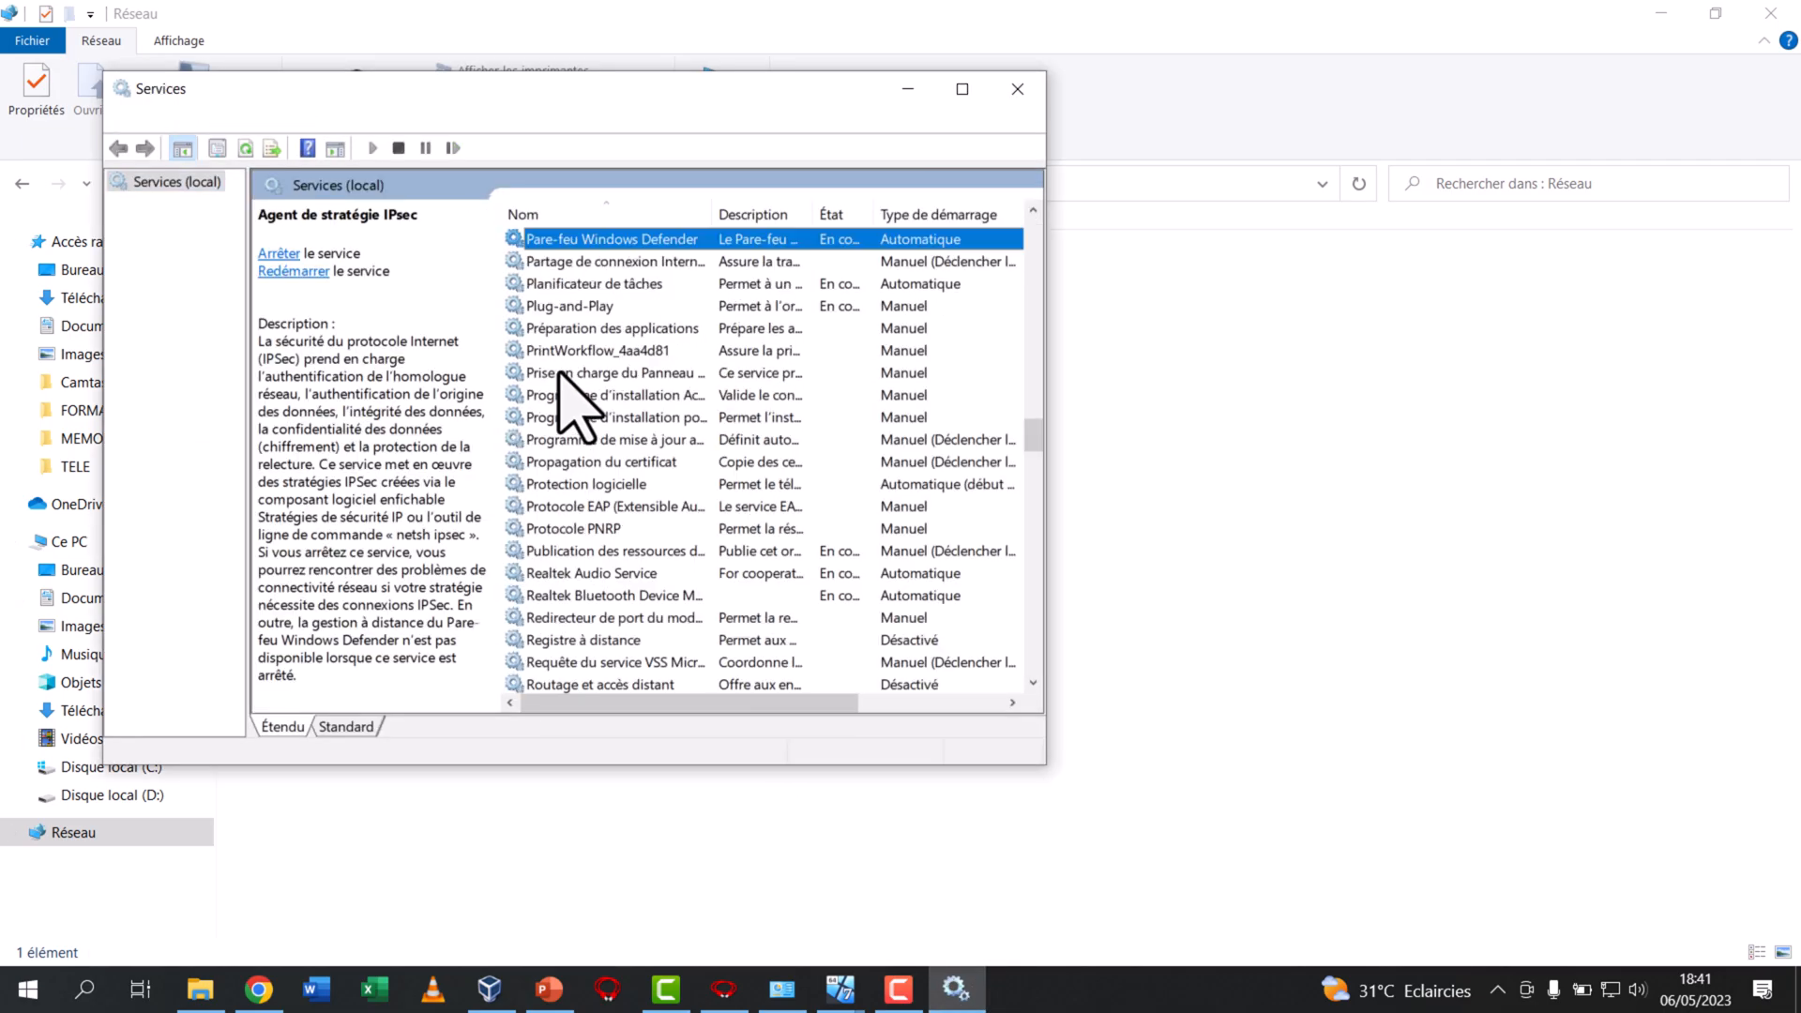
key(u)
click(307, 289)
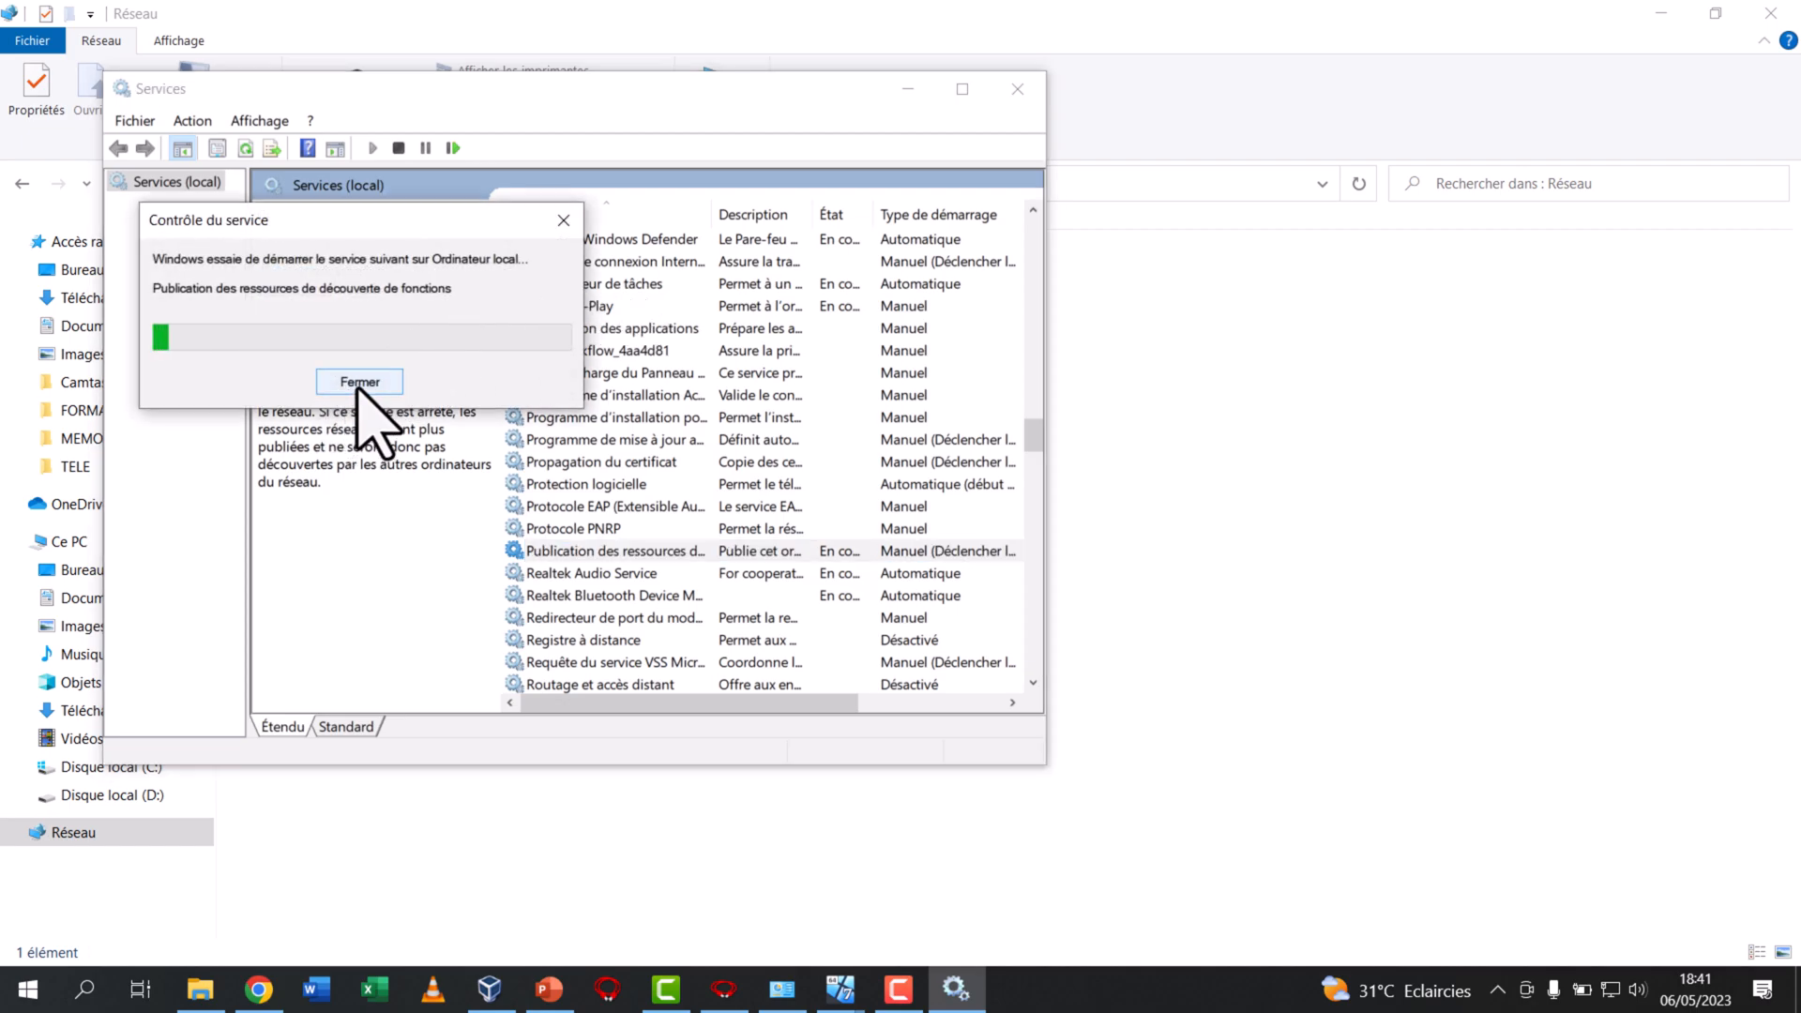
click(1017, 88)
Refresh the list of computers in the host's Network window
click(627, 282)
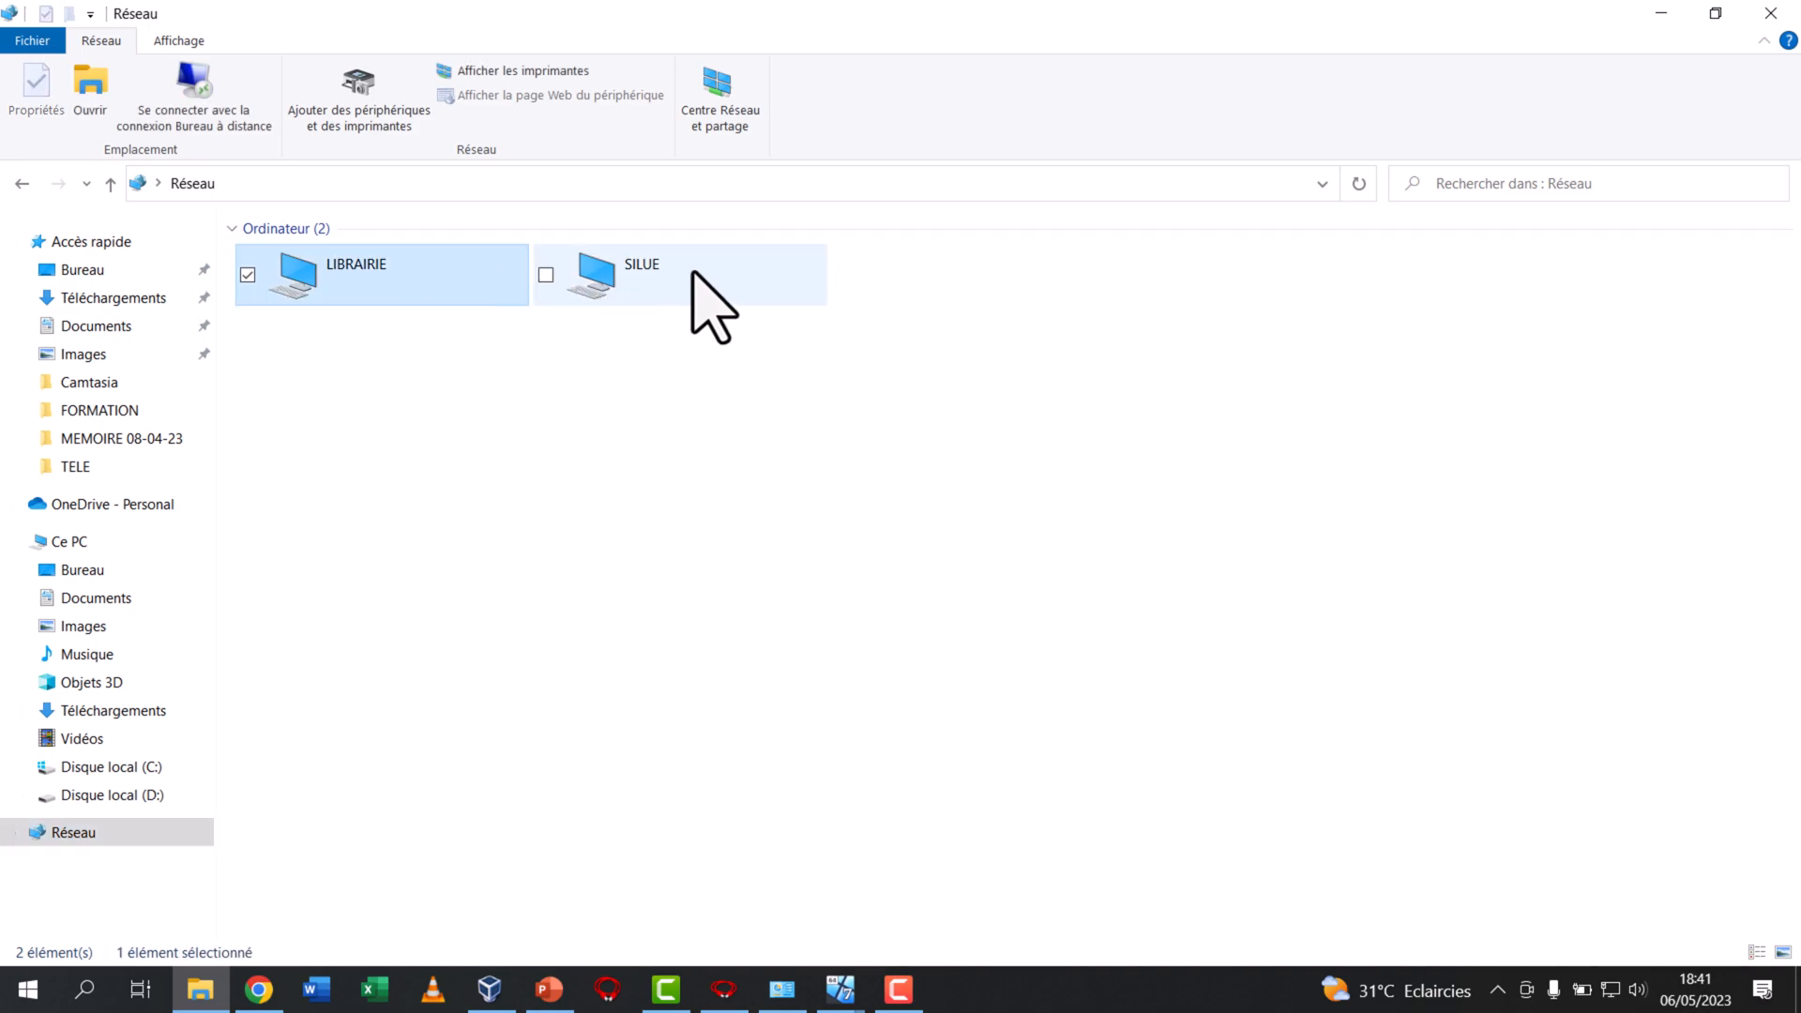
right_click(451, 387)
click(484, 482)
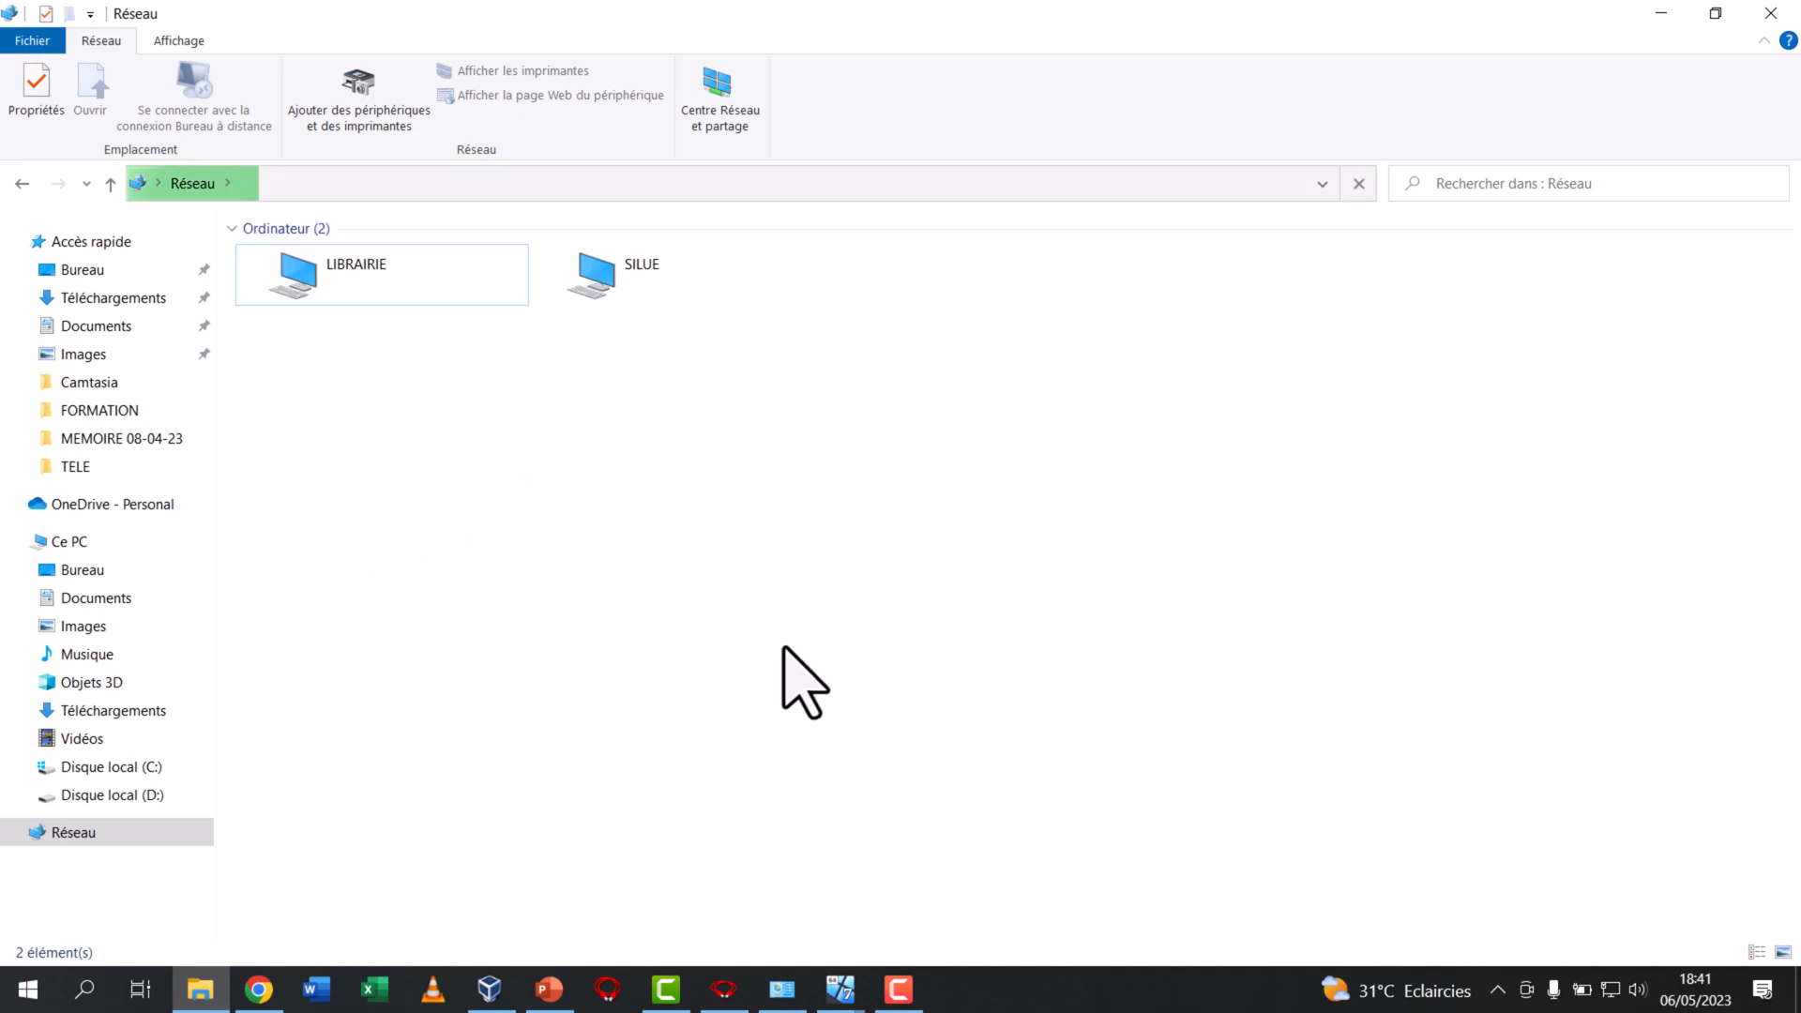
Bring WIN 7 ADMIN 1 to the front, refresh its Network window and select the host computer
click(839, 989)
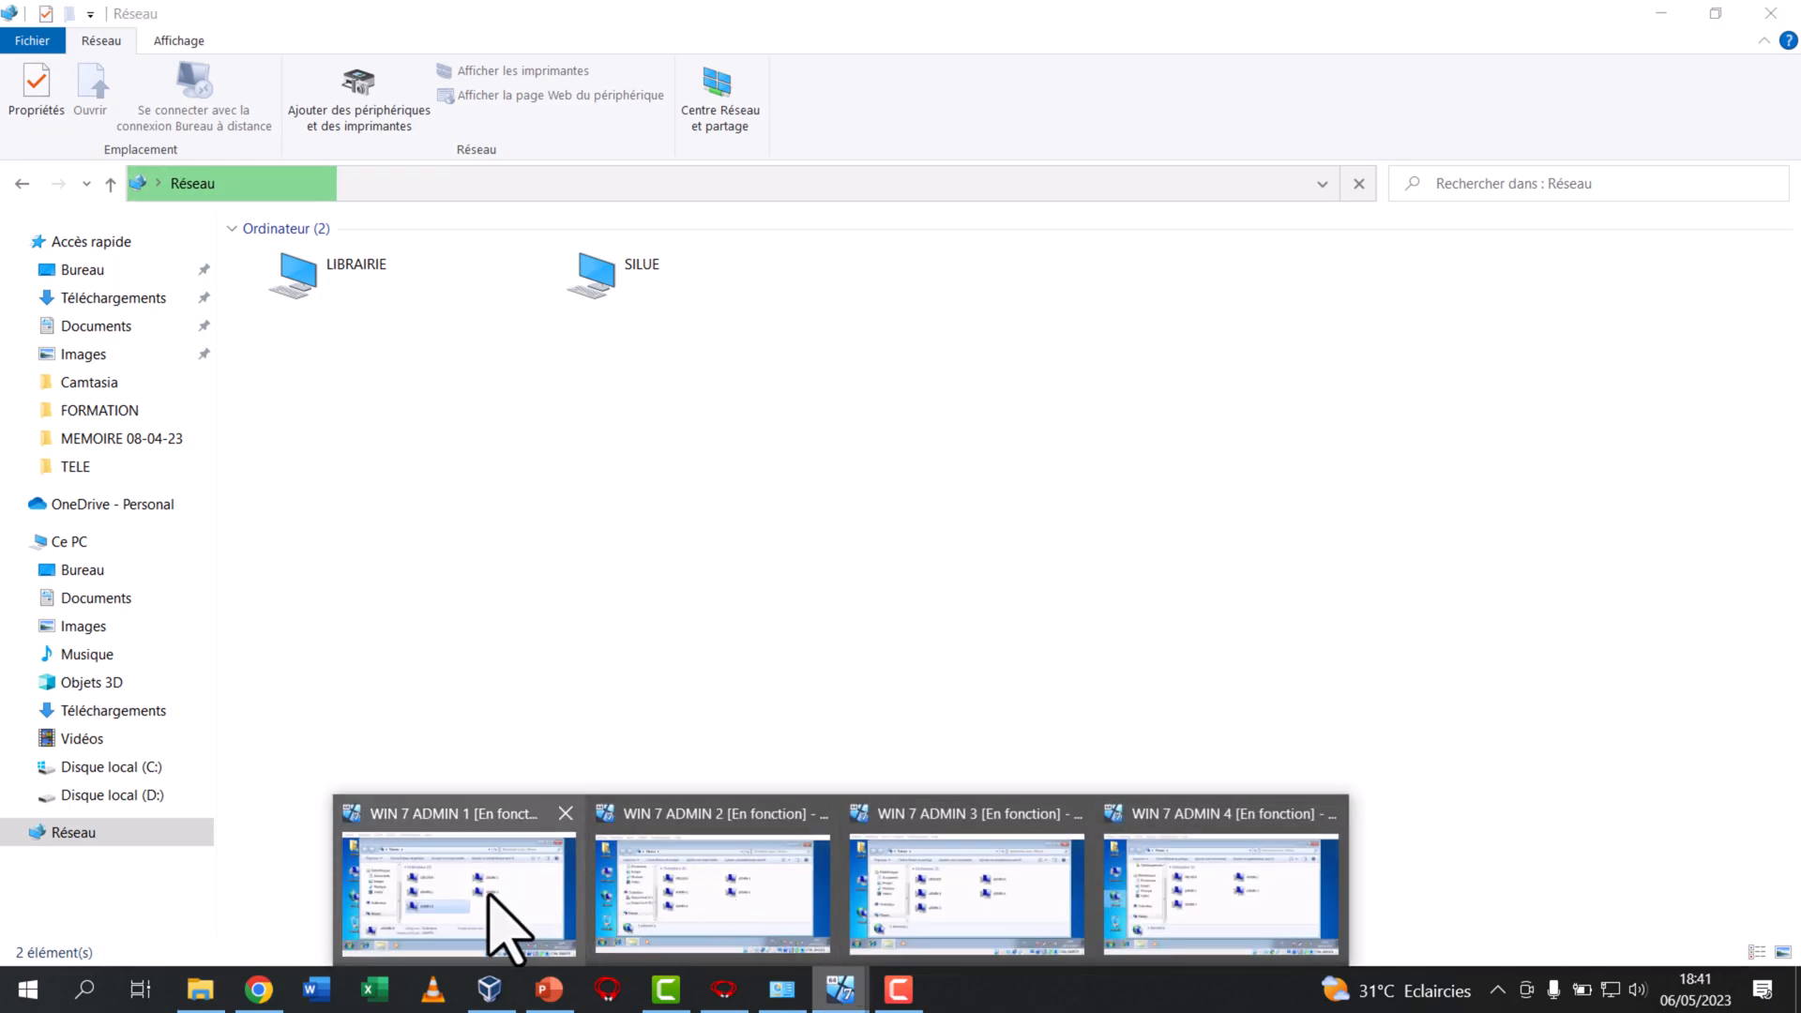
click(489, 895)
right_click(611, 280)
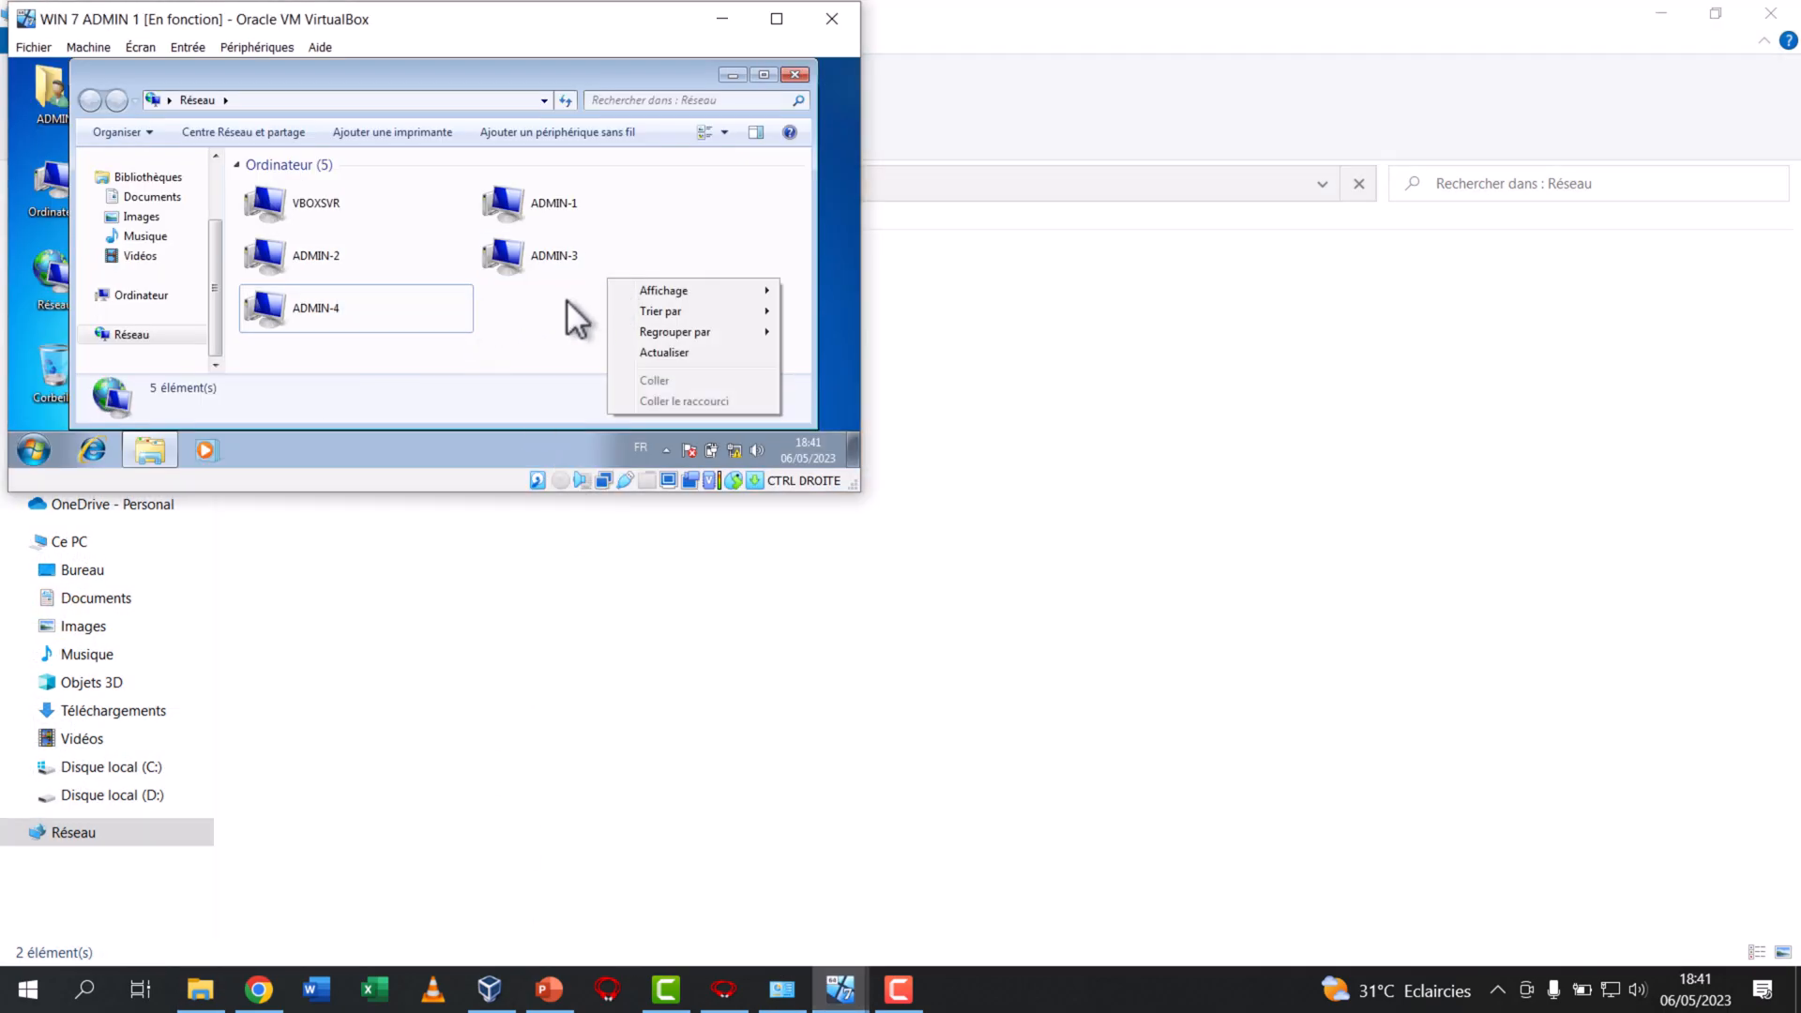
right_click(567, 301)
click(615, 240)
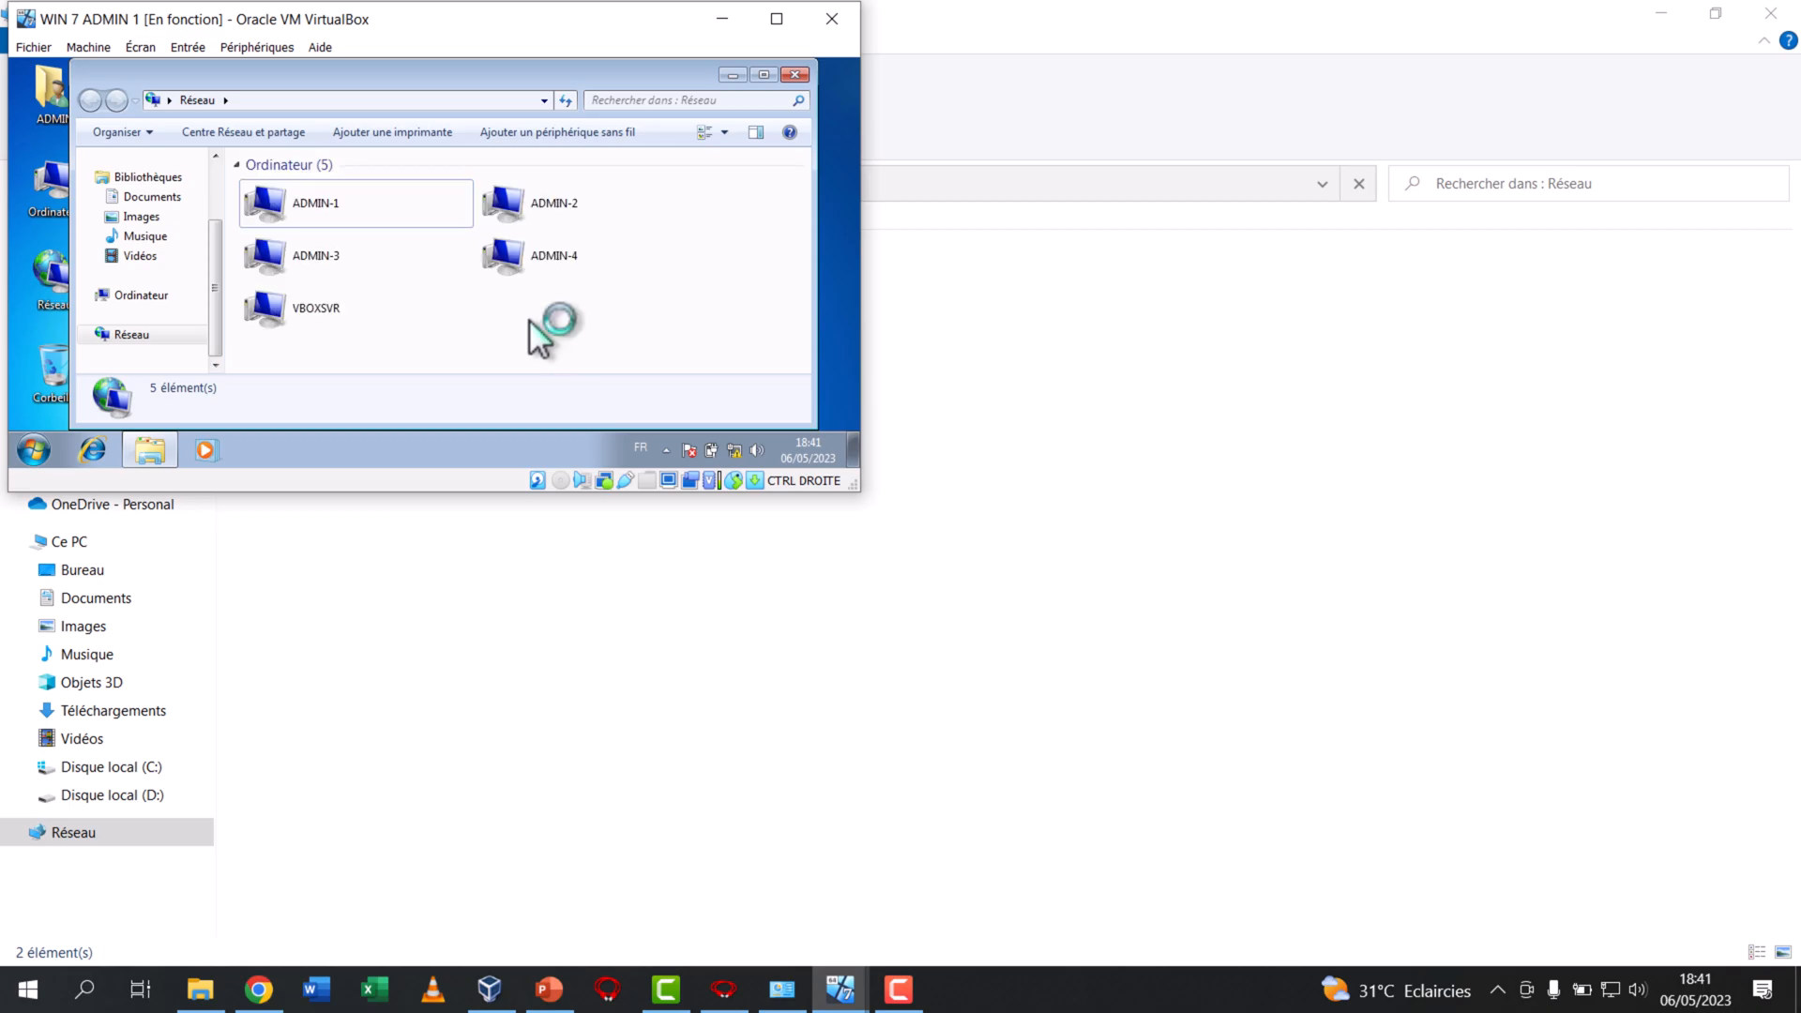
click(560, 314)
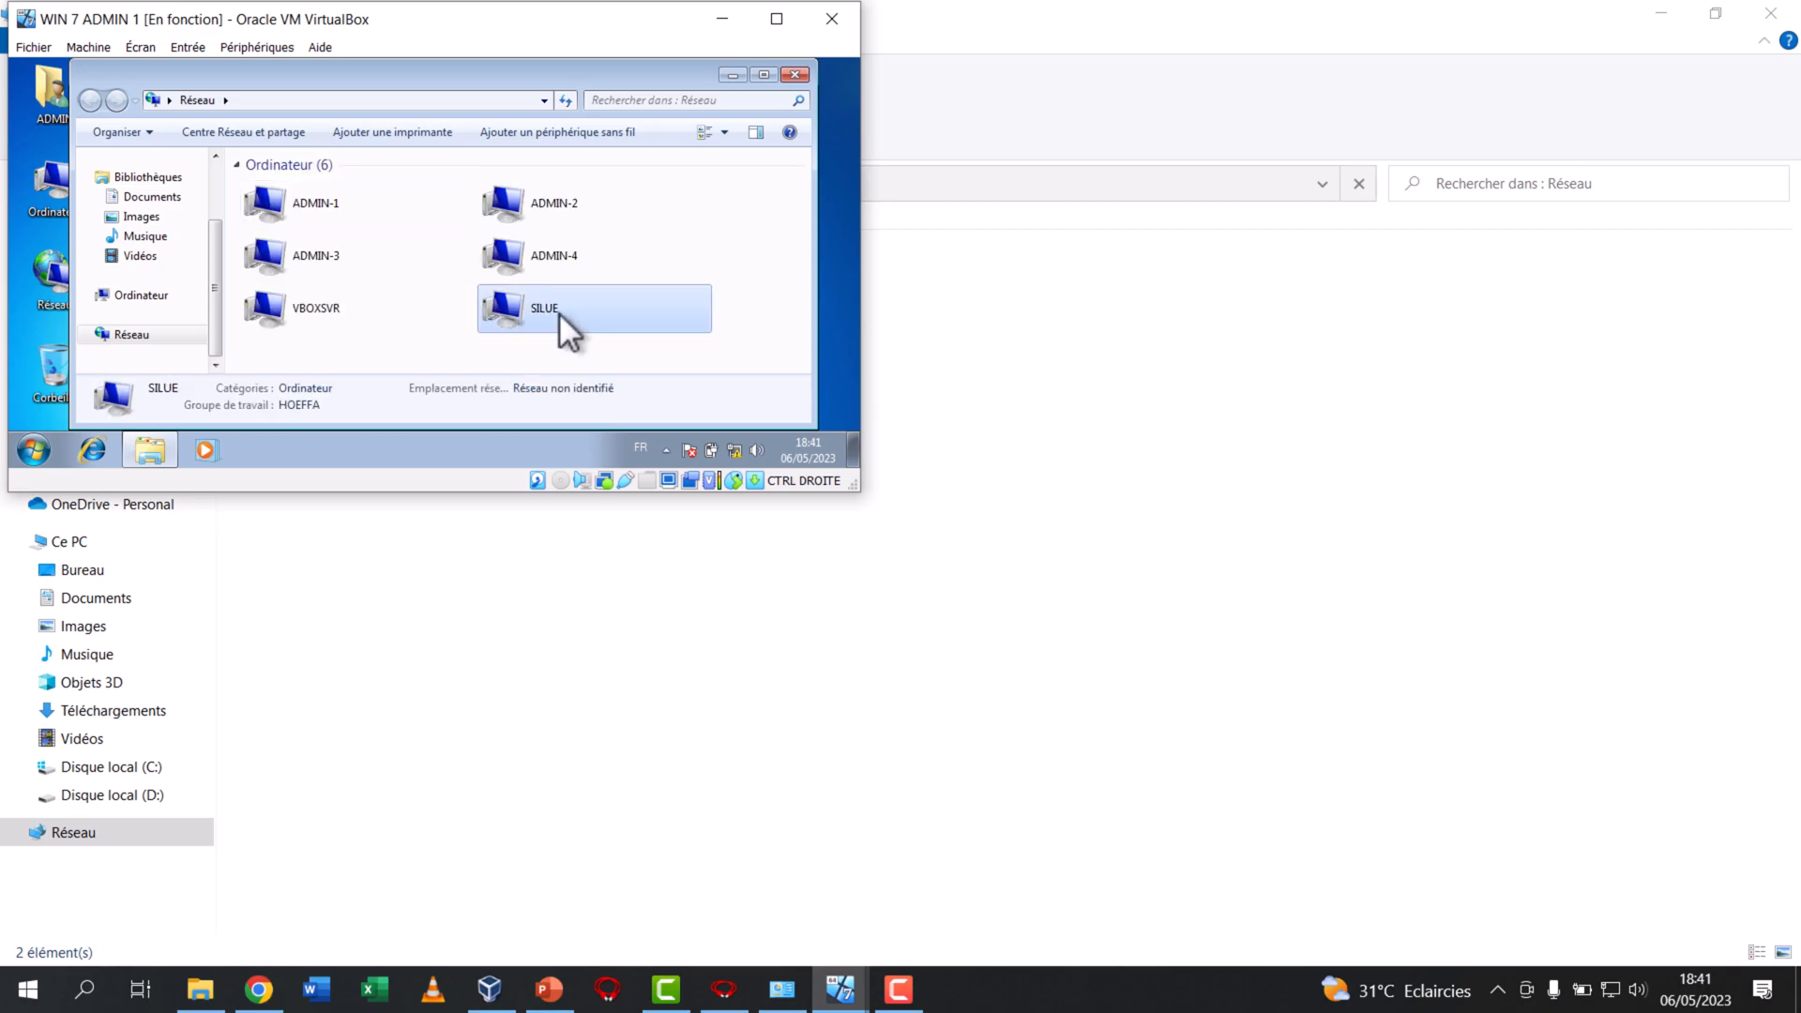
Bring WIN 7 ADMIN 2 to the front, refresh its Network window and select the host computer
mouse_move(839, 989)
click(723, 945)
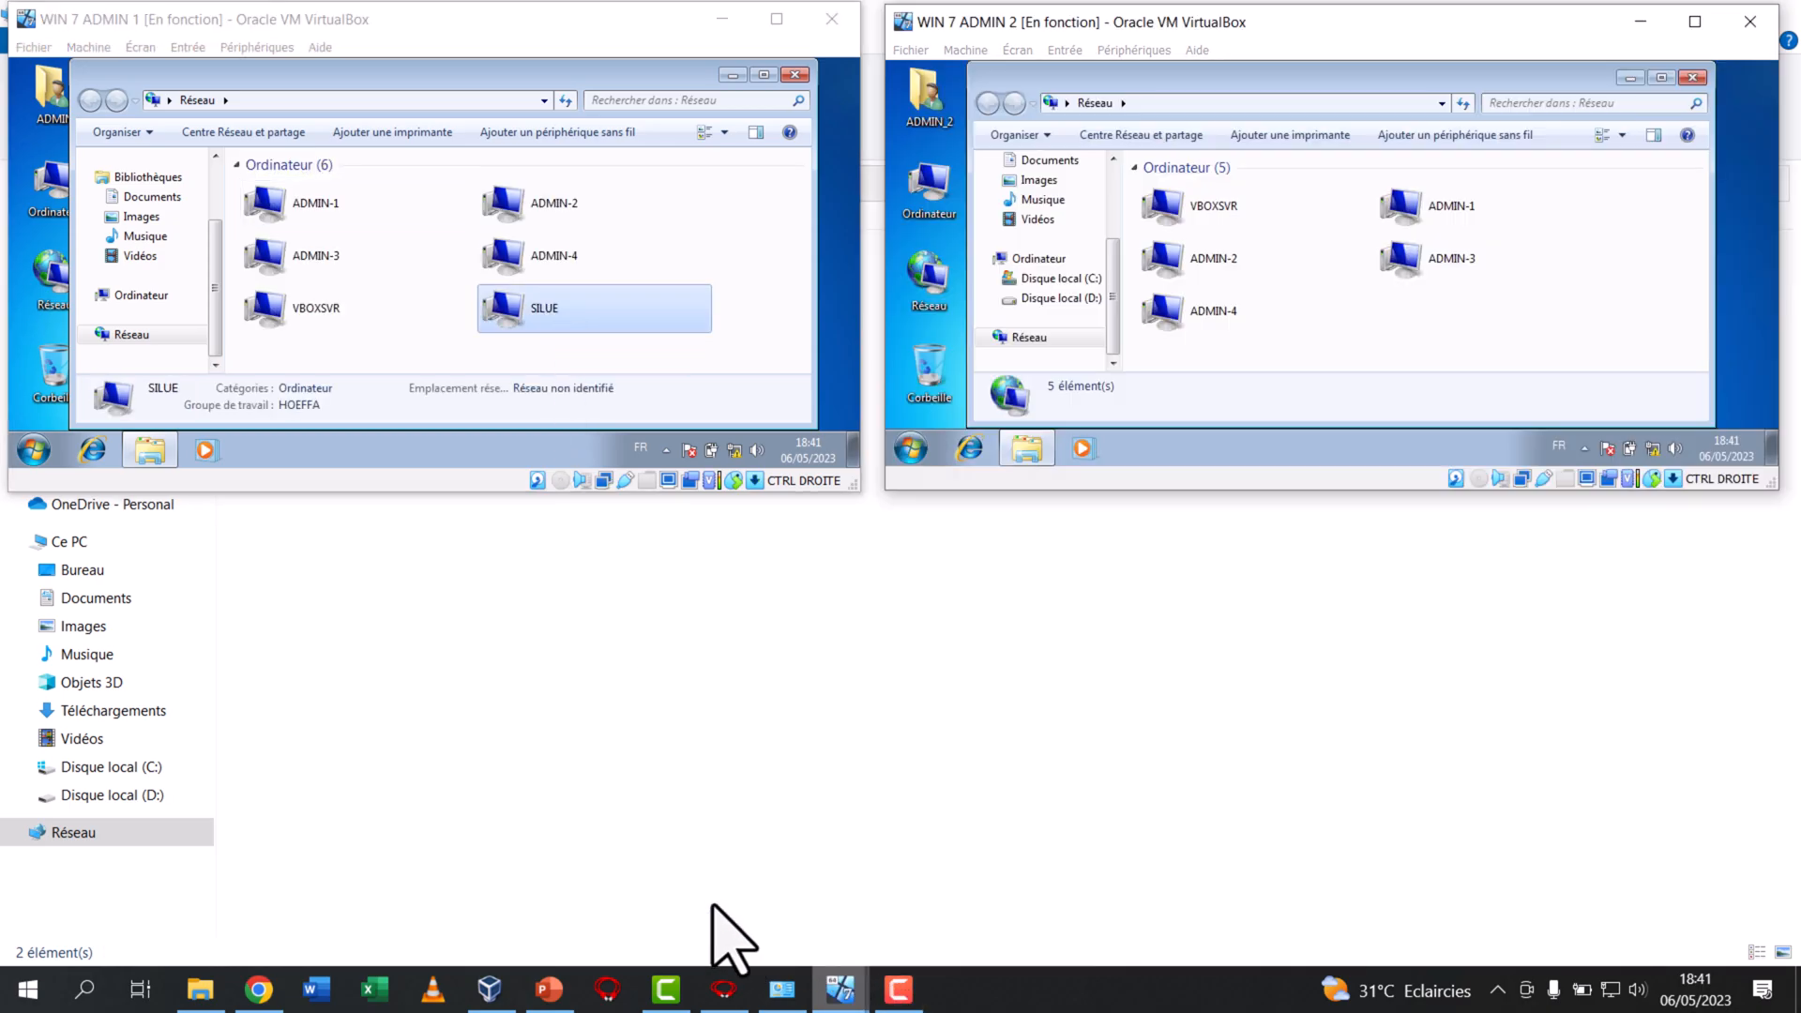
right_click(1381, 325)
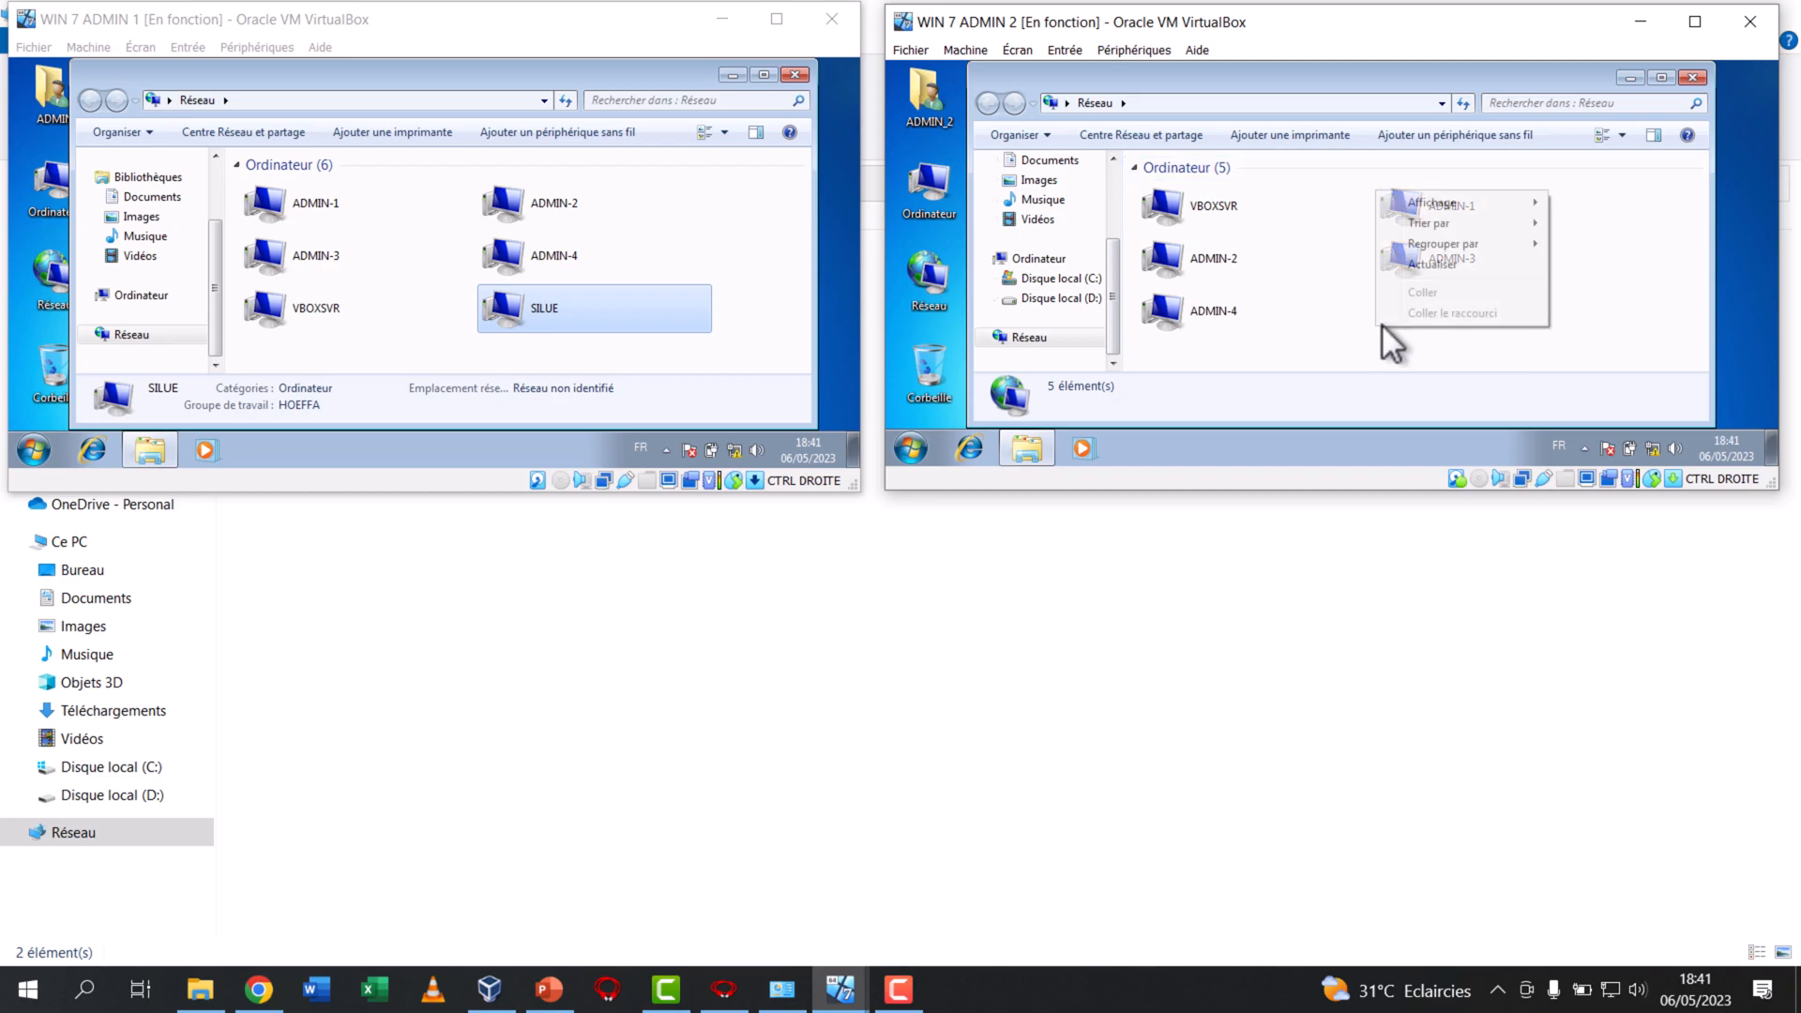
click(1420, 266)
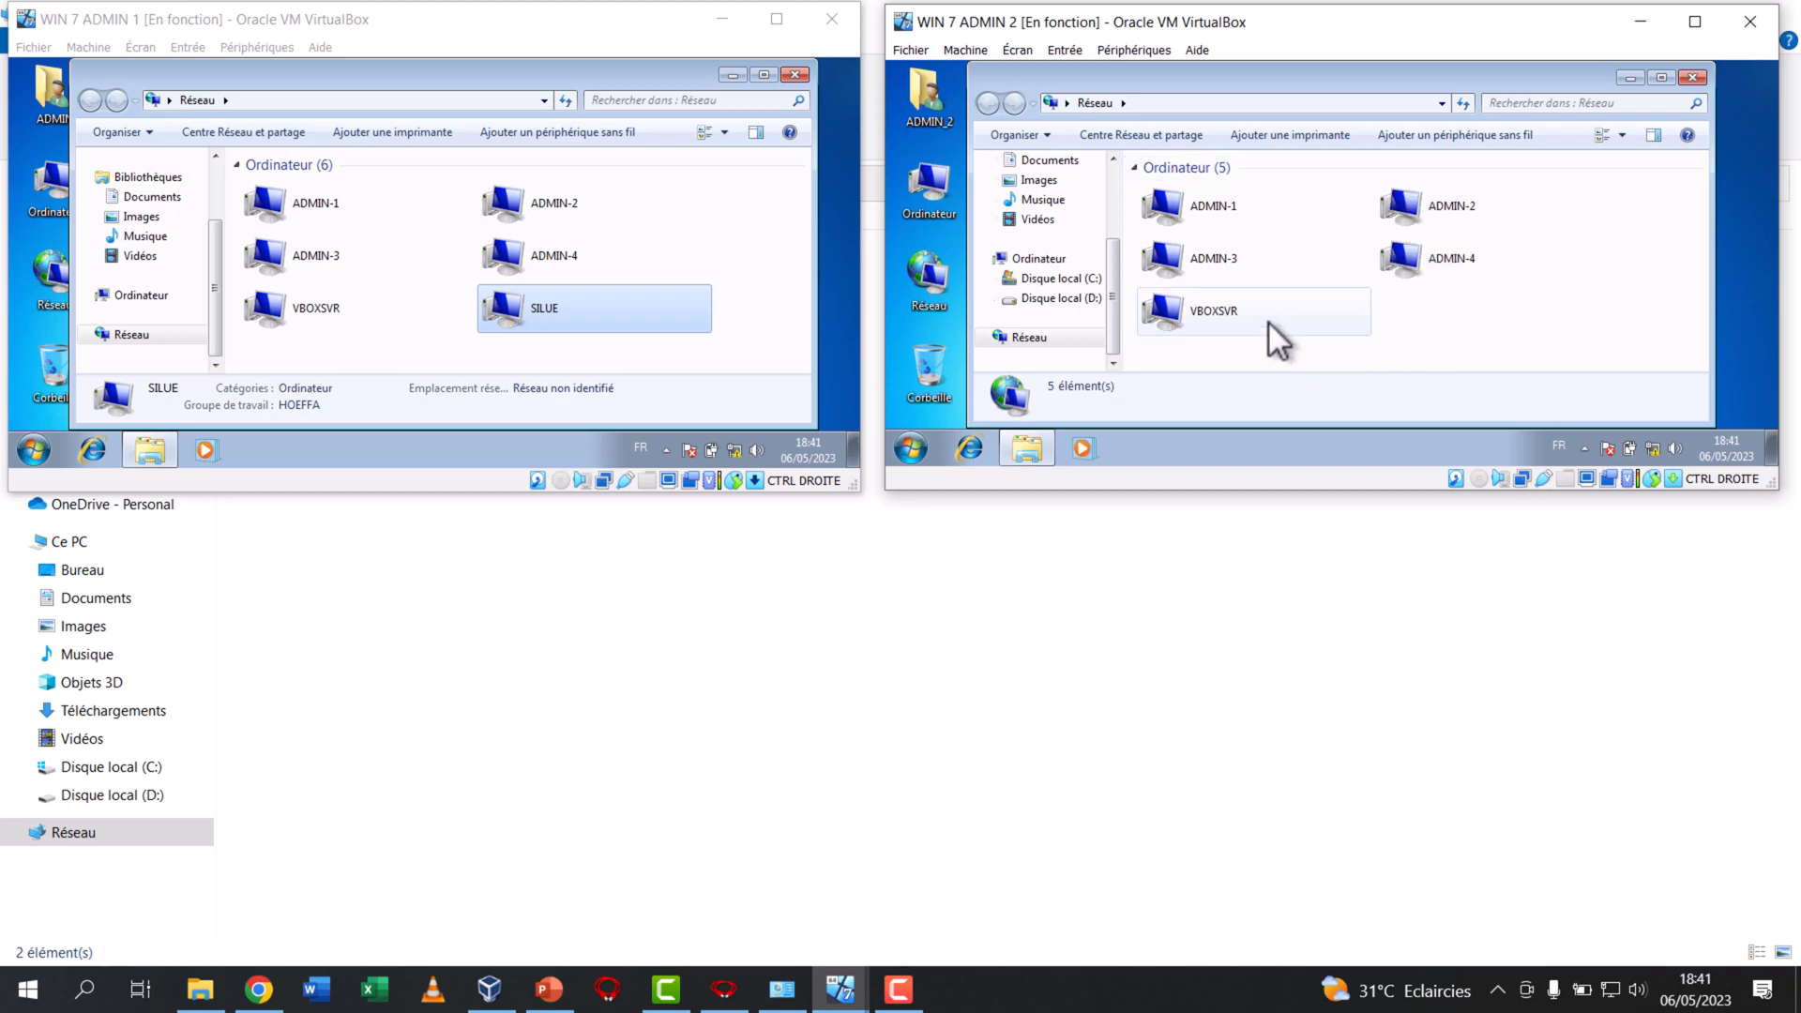
click(1447, 319)
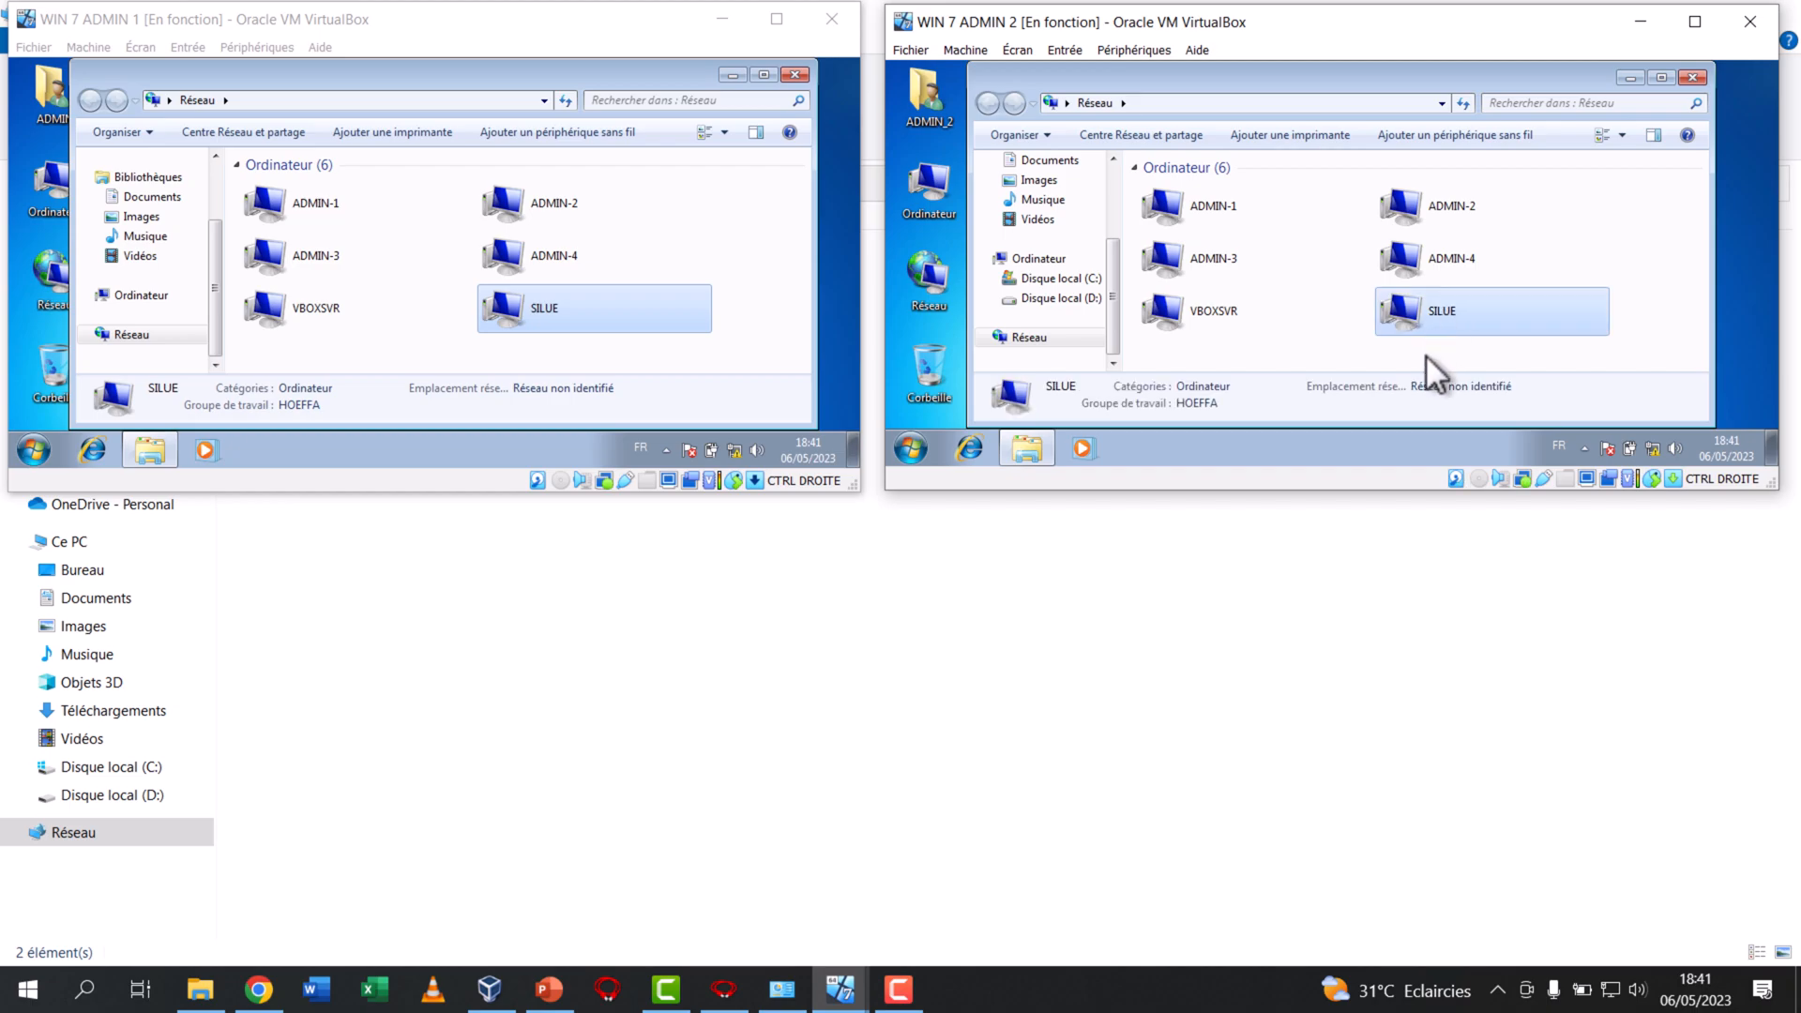
Bring WIN 7 ADMIN 3 to the front and refresh its Network window to check for the host computer
click(781, 989)
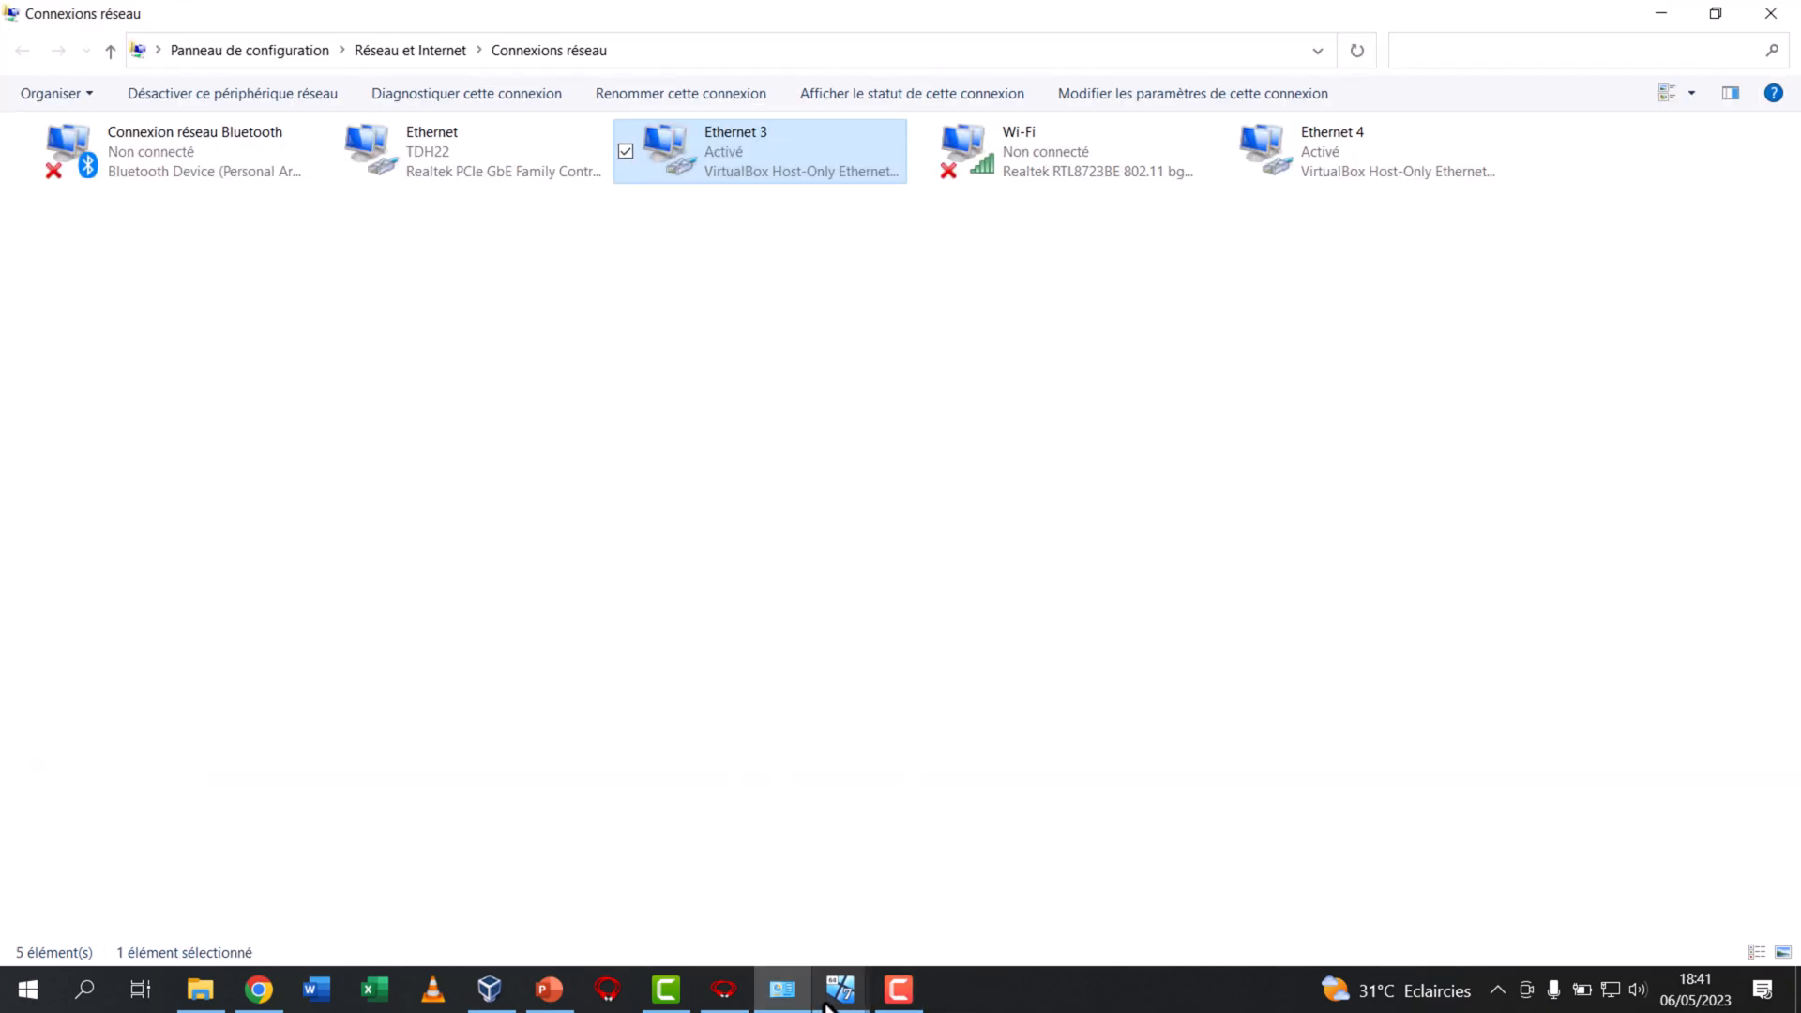
mouse_move(841, 954)
click(965, 938)
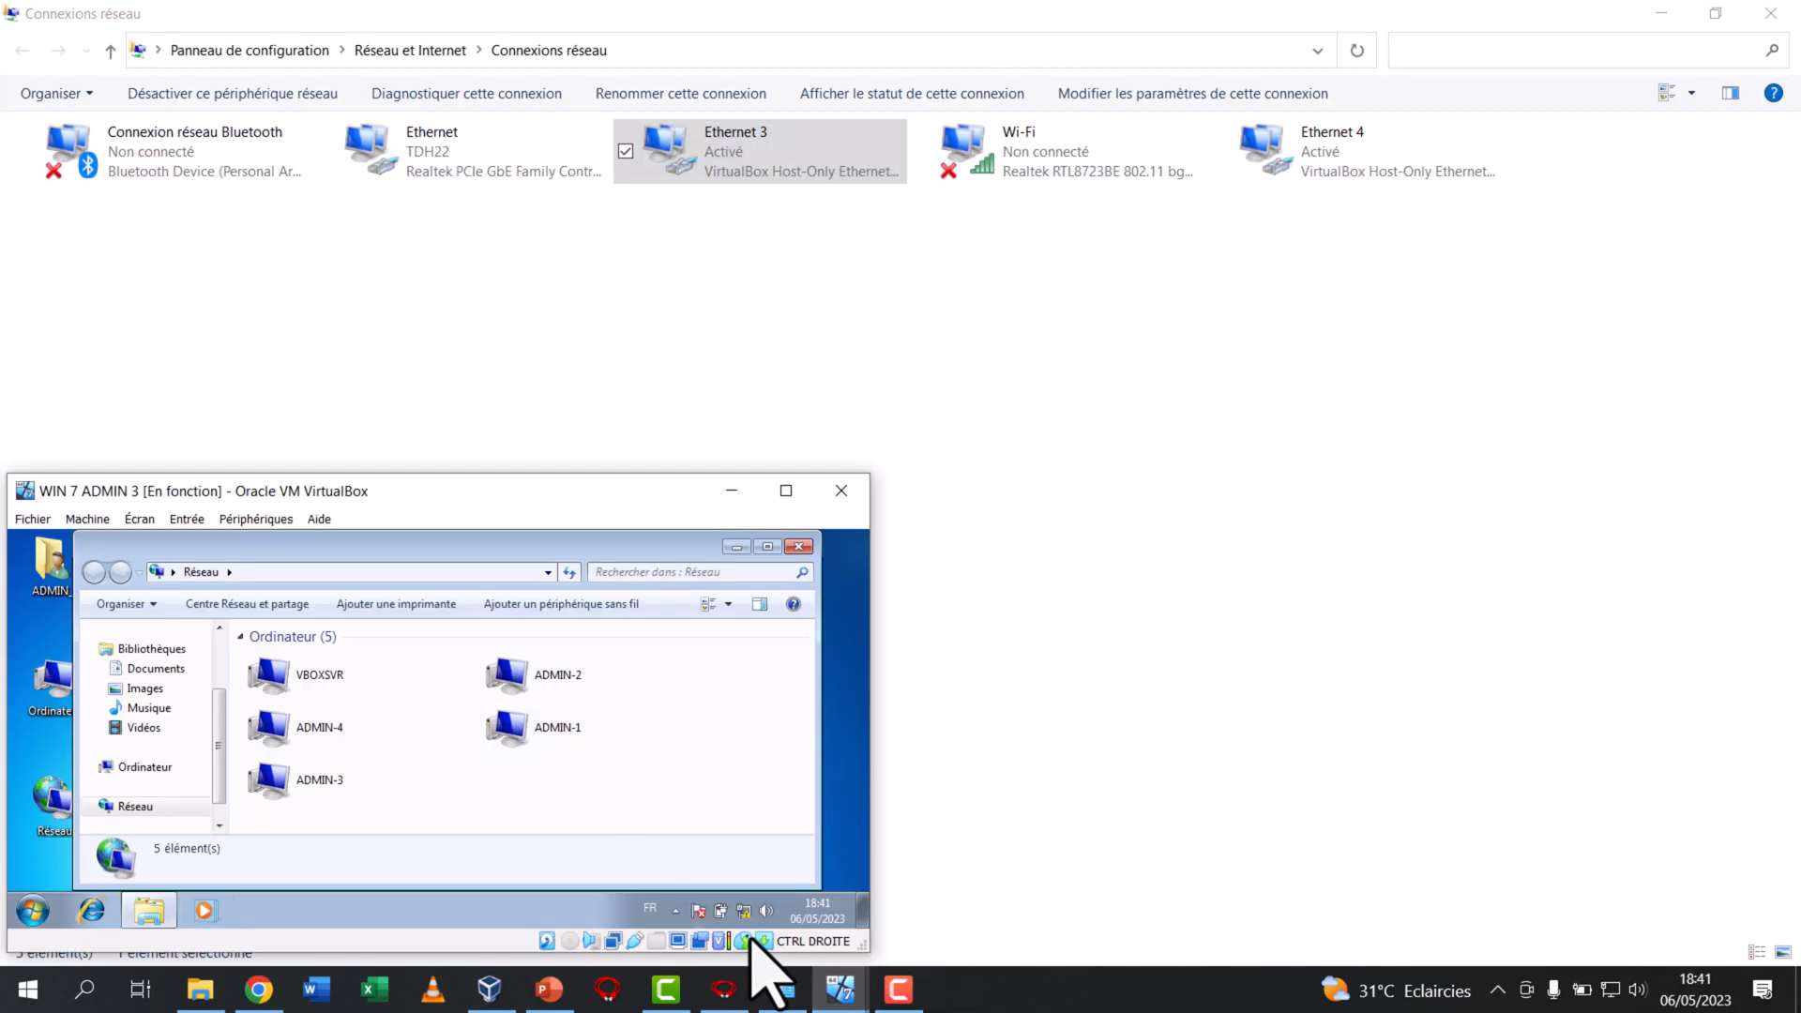
right_click(425, 791)
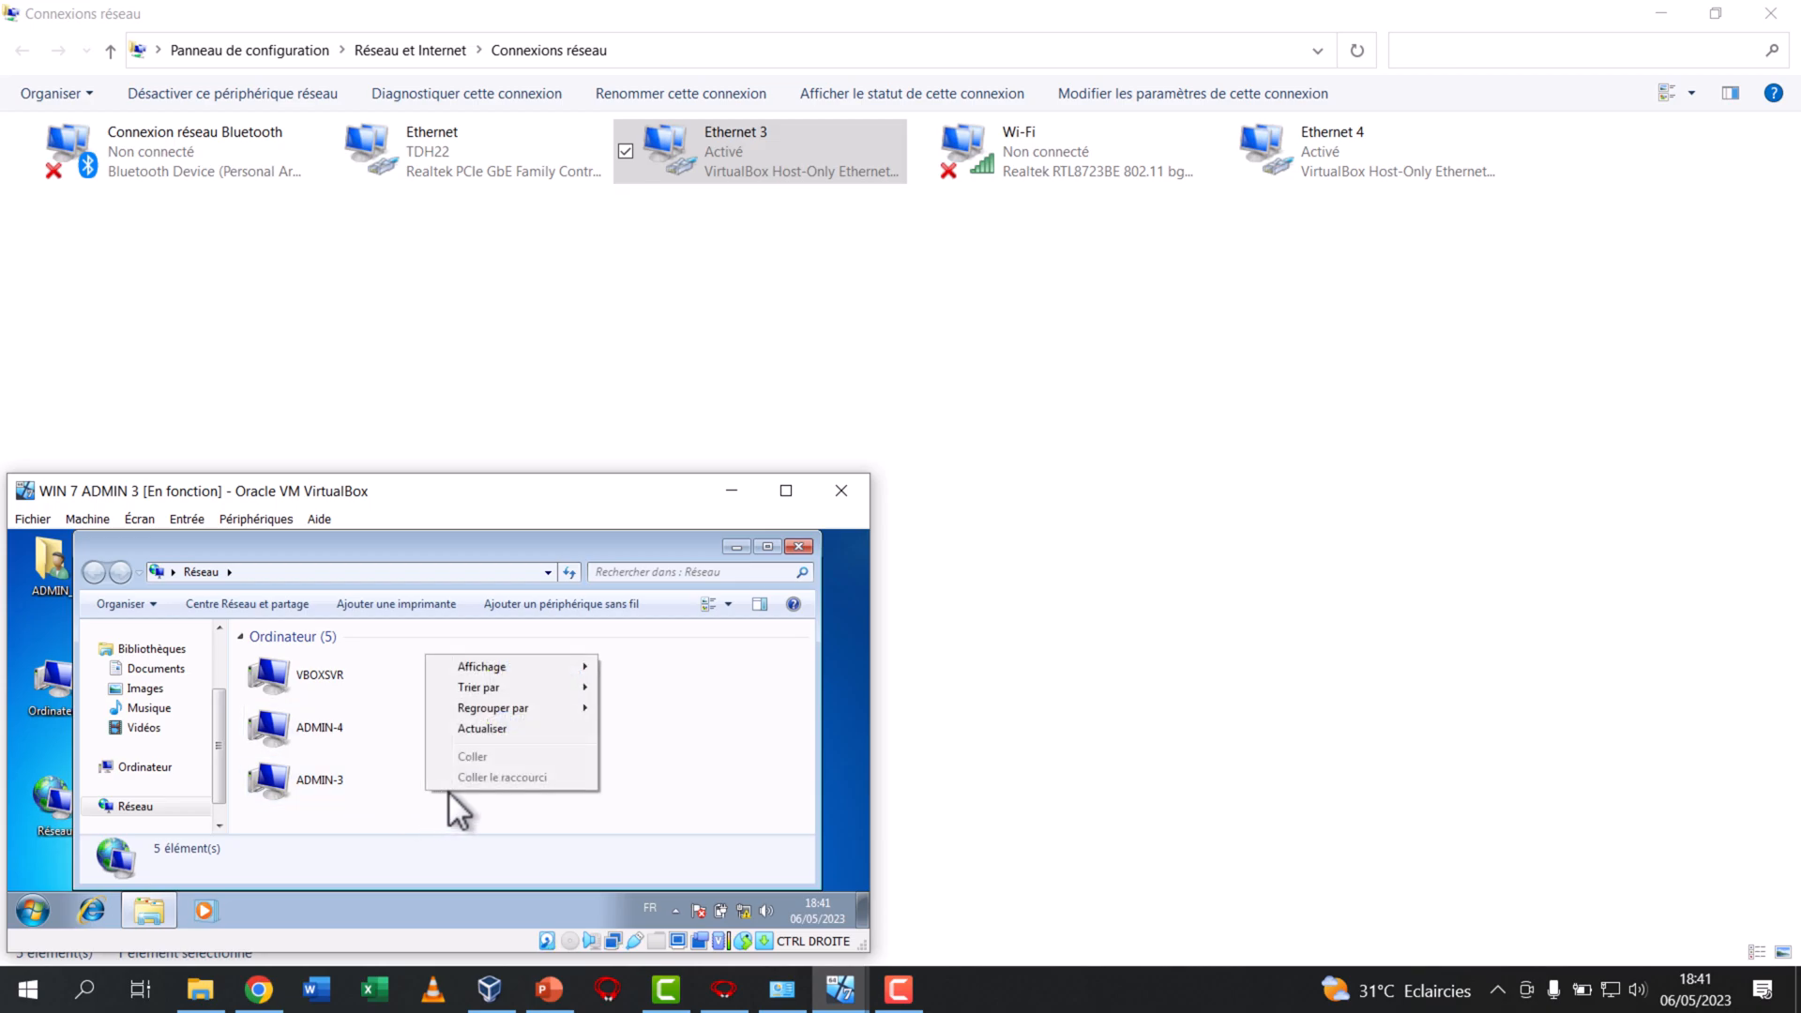
click(473, 730)
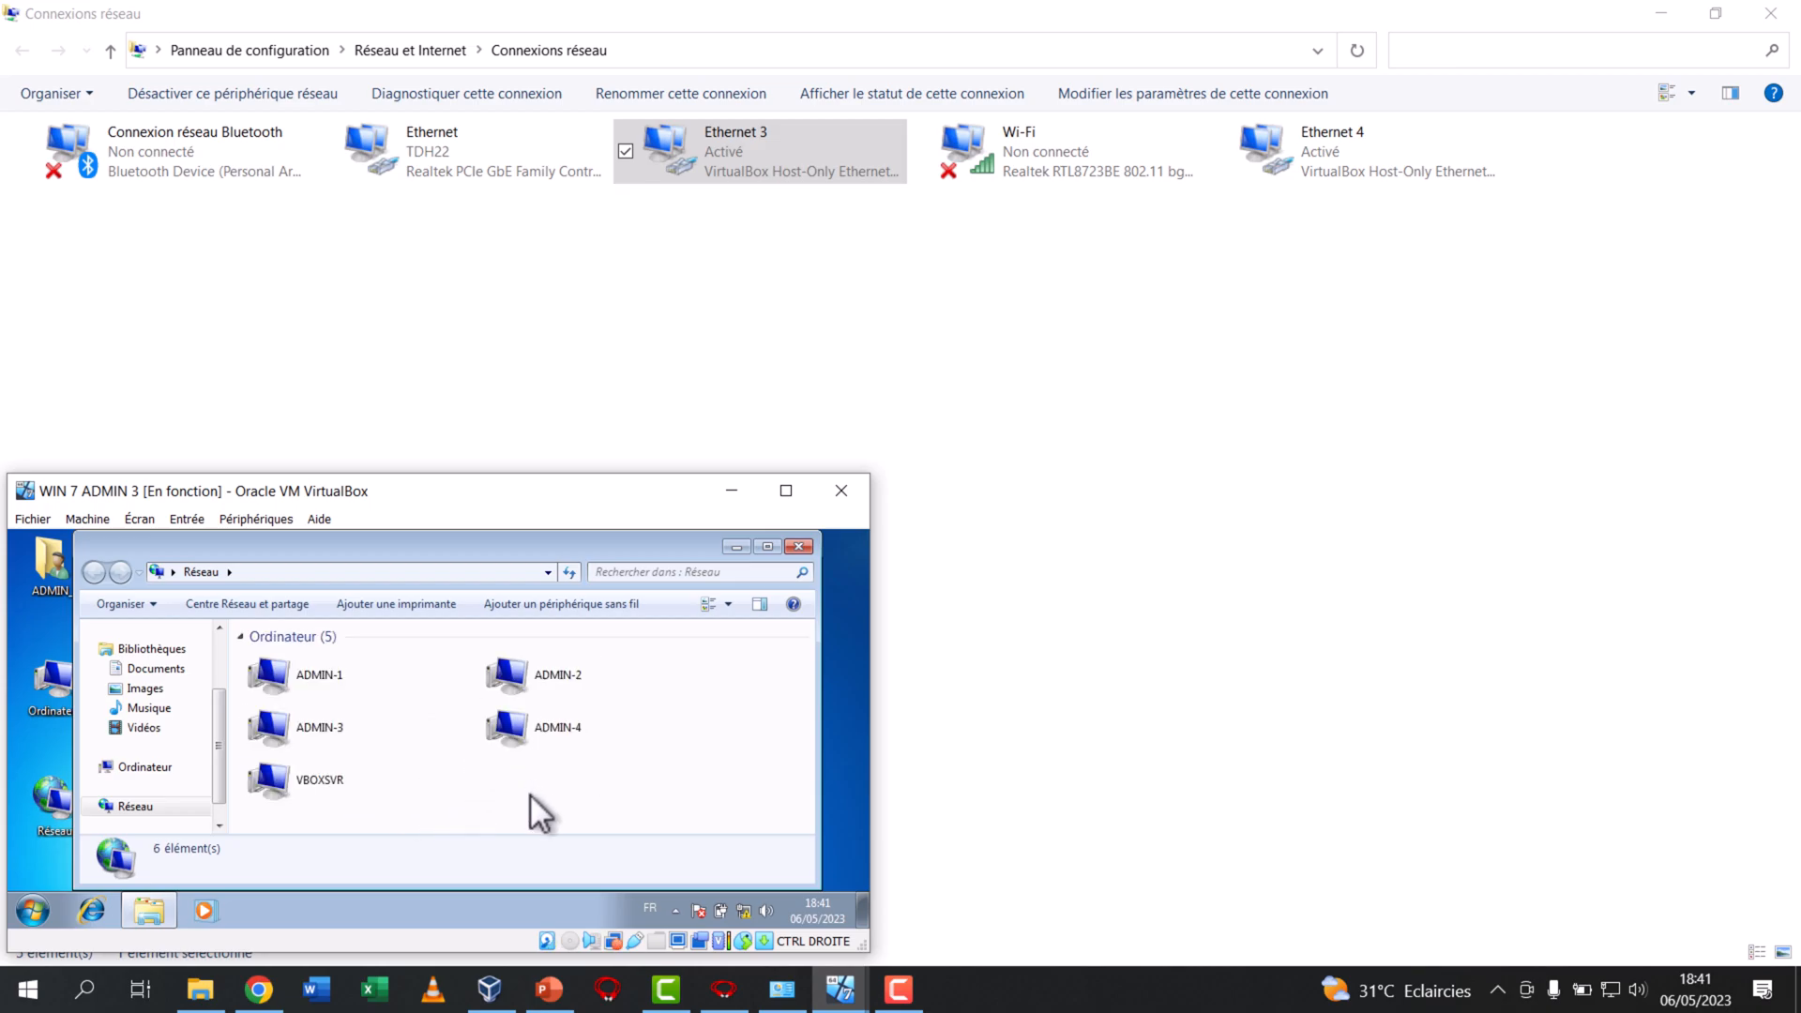
Bring WIN 7 ADMIN 4 to the front and refresh its Network window to check for the host computer
mouse_move(839, 990)
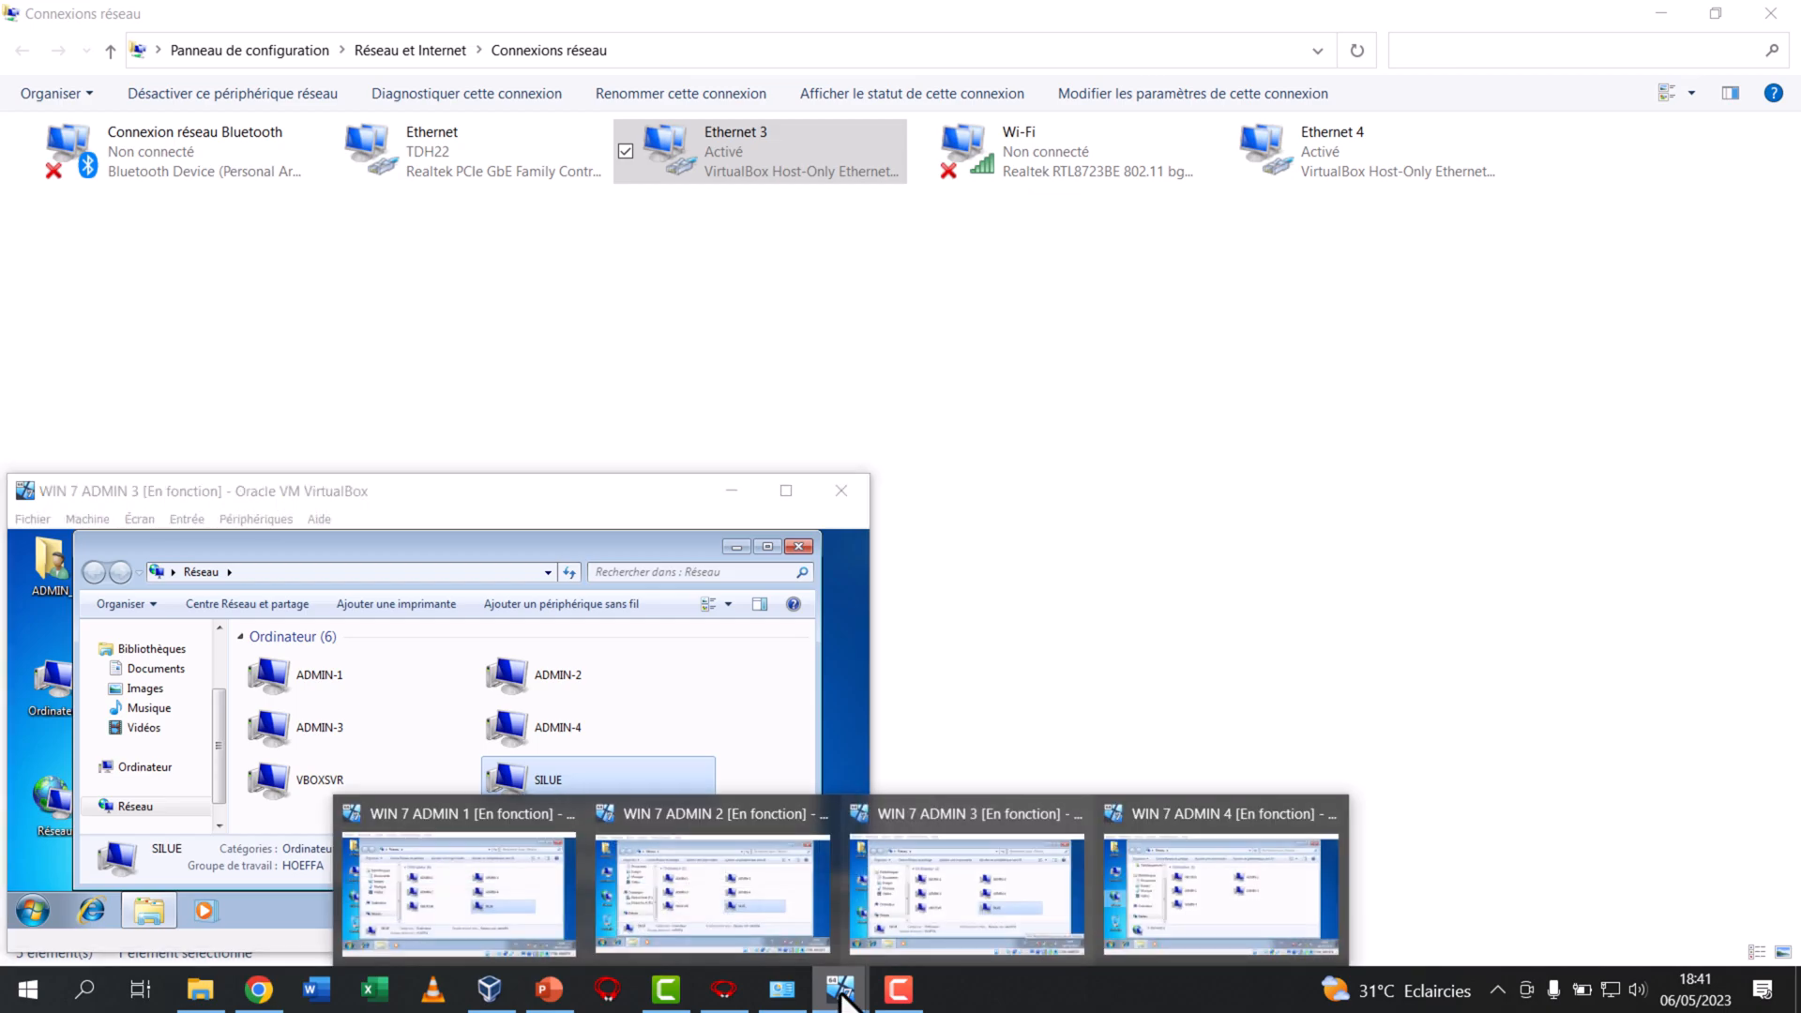
click(1168, 895)
right_click(1362, 815)
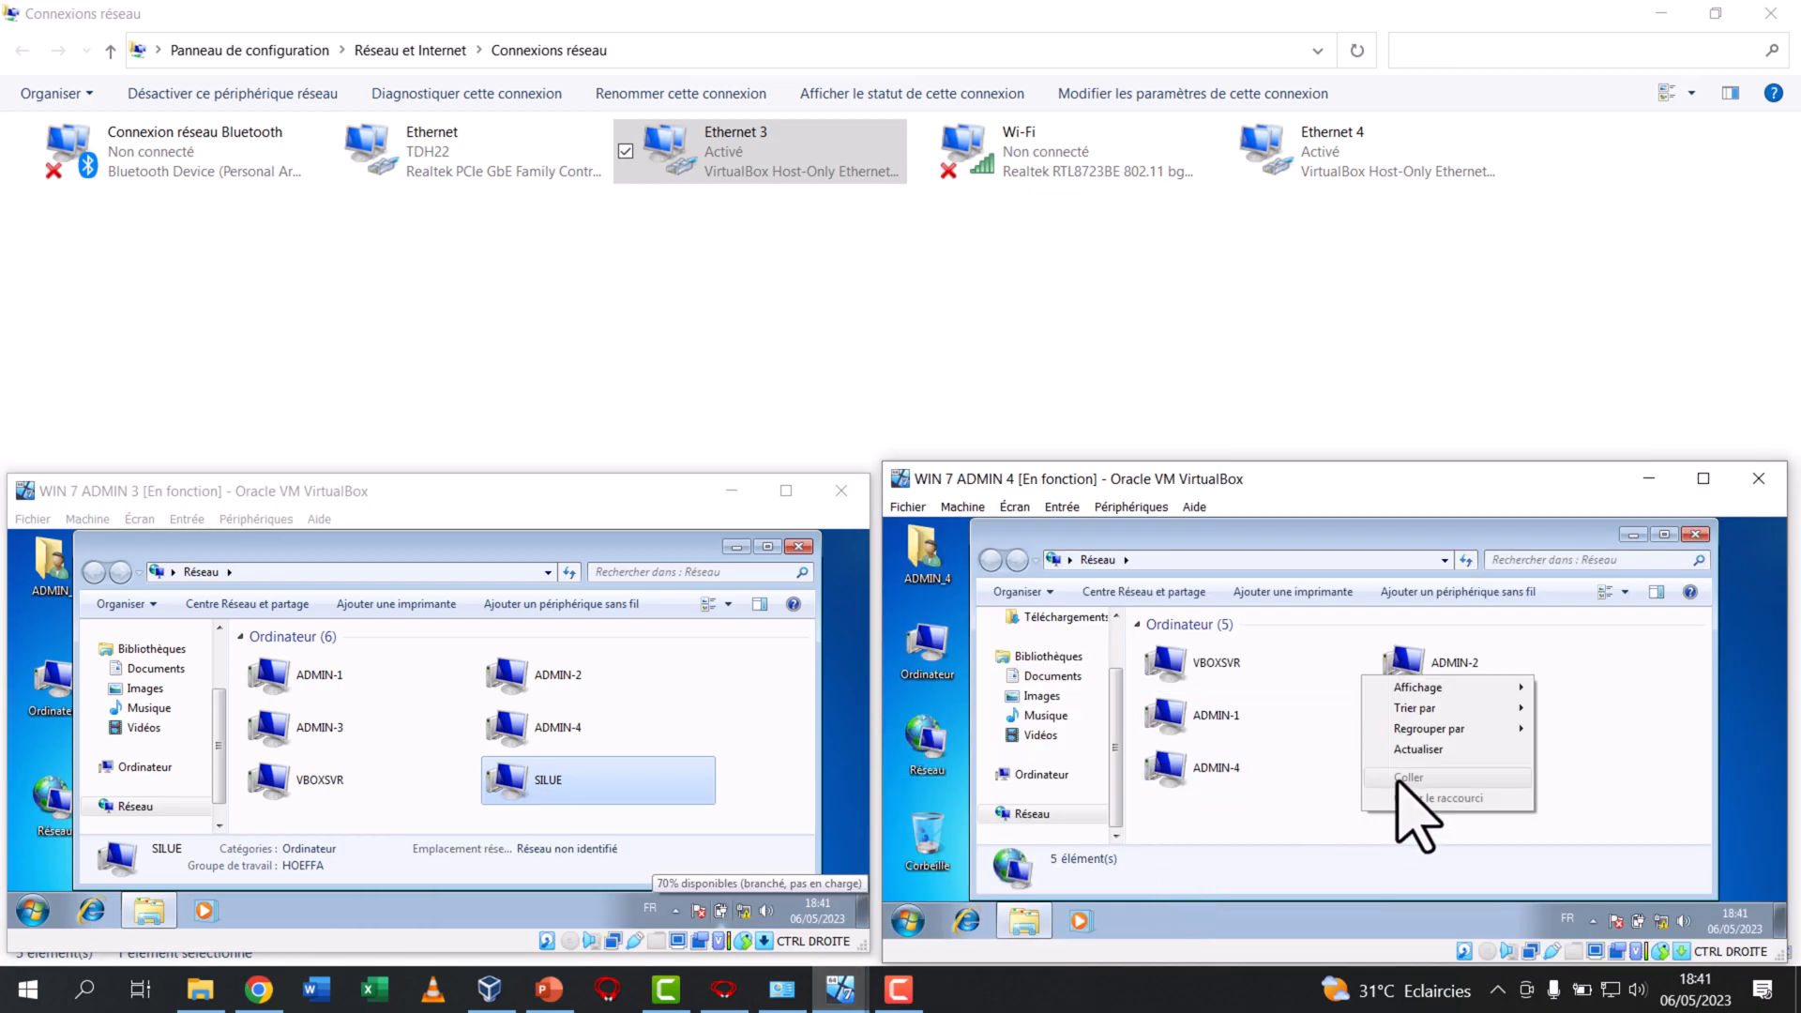
click(1419, 751)
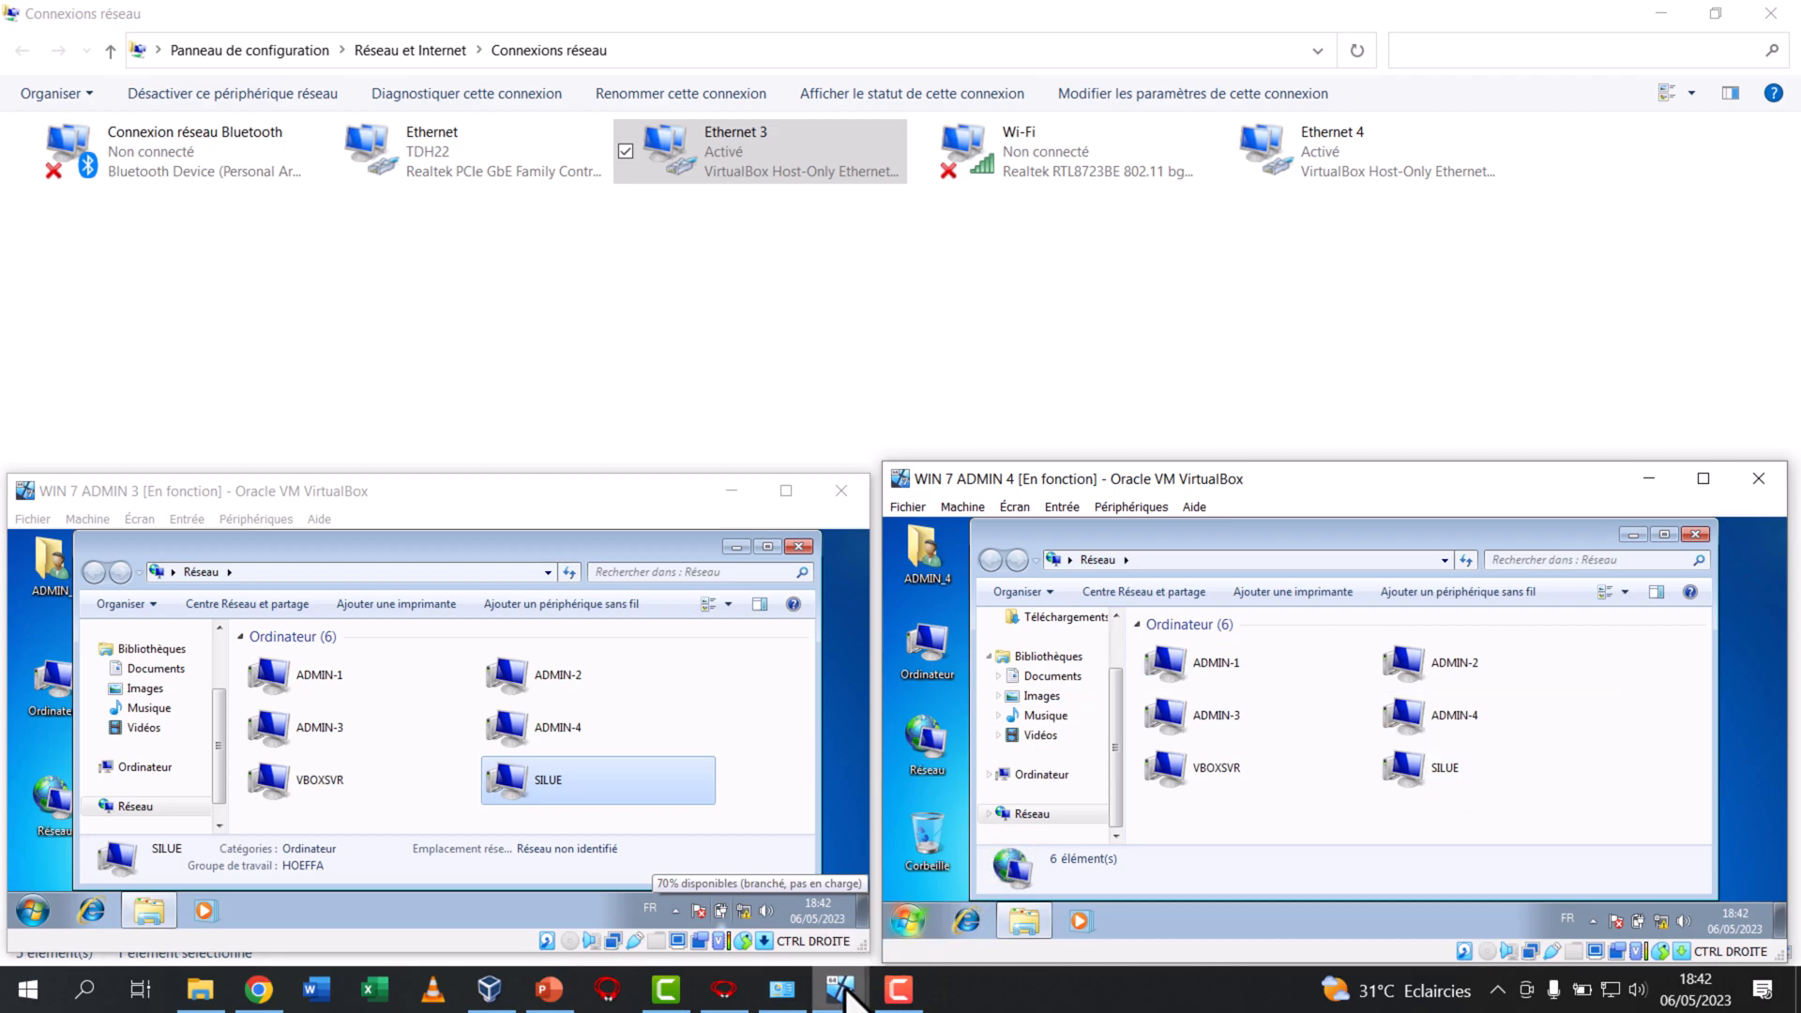
Bring WIN 7 ADMIN 2 and WIN 7 ADMIN 1 back to the front to compare all machines, then switch to the host's Network window
mouse_move(840, 961)
click(769, 928)
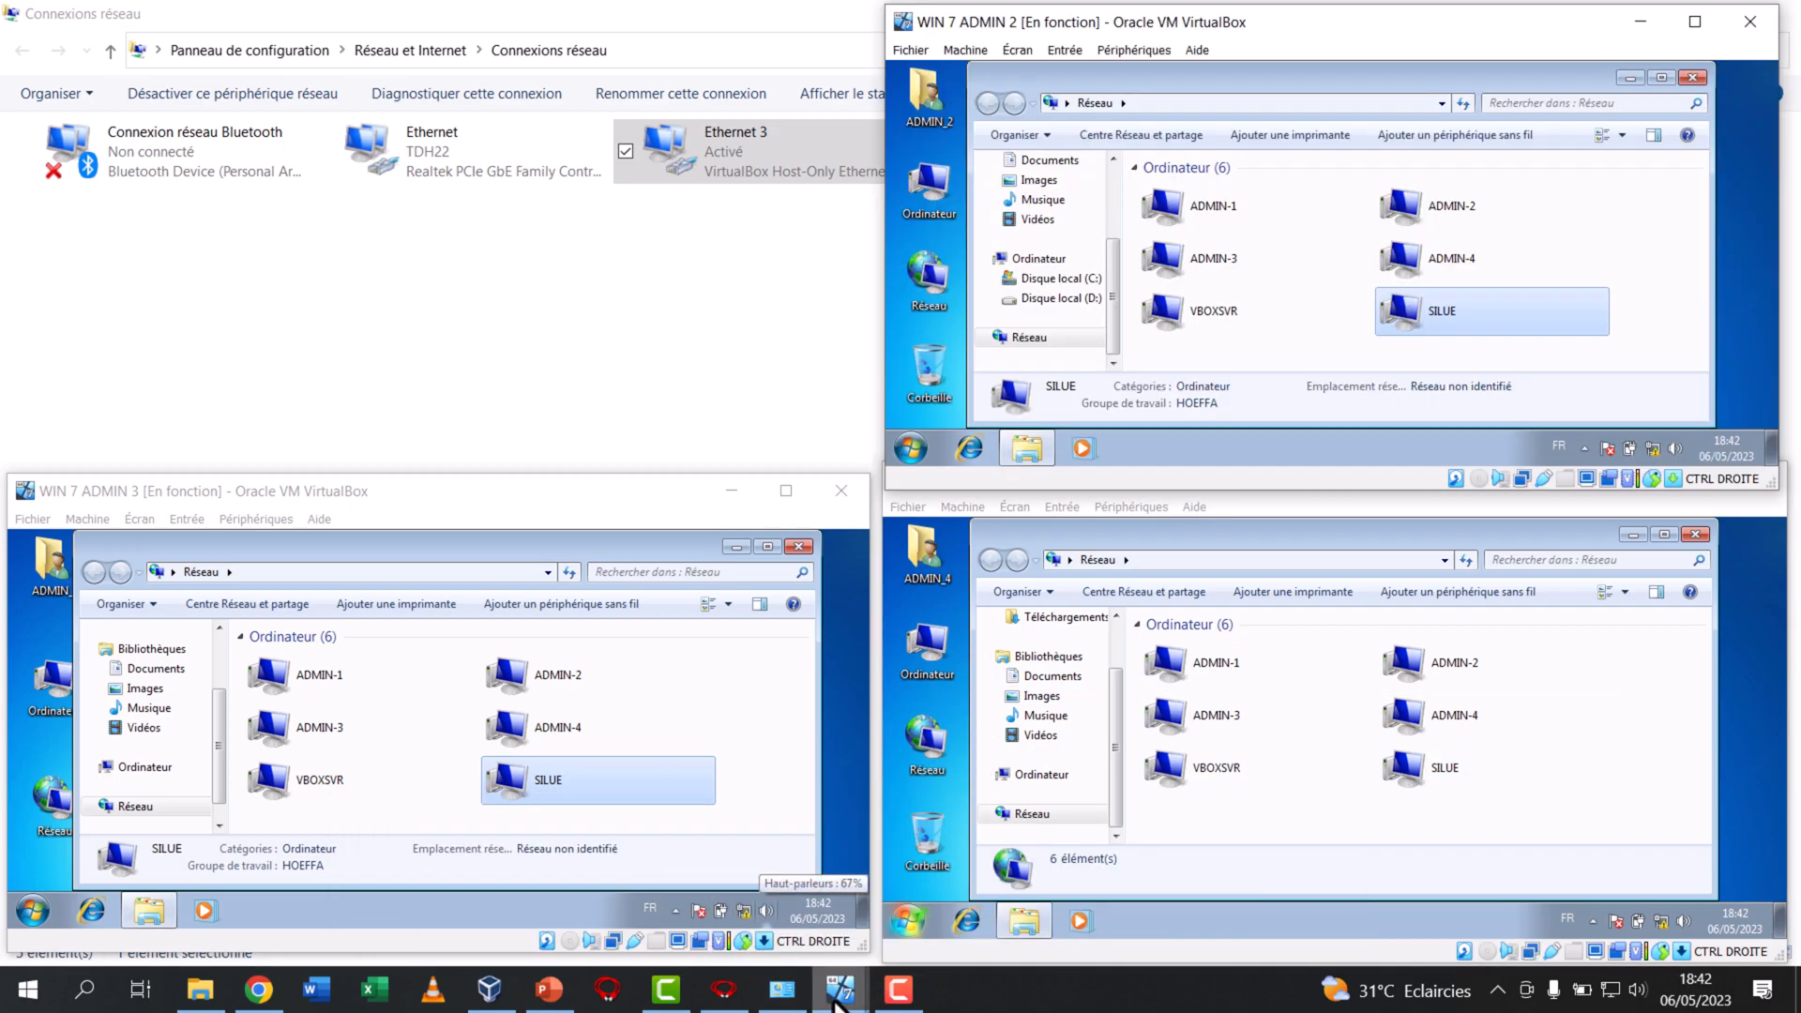
click(502, 900)
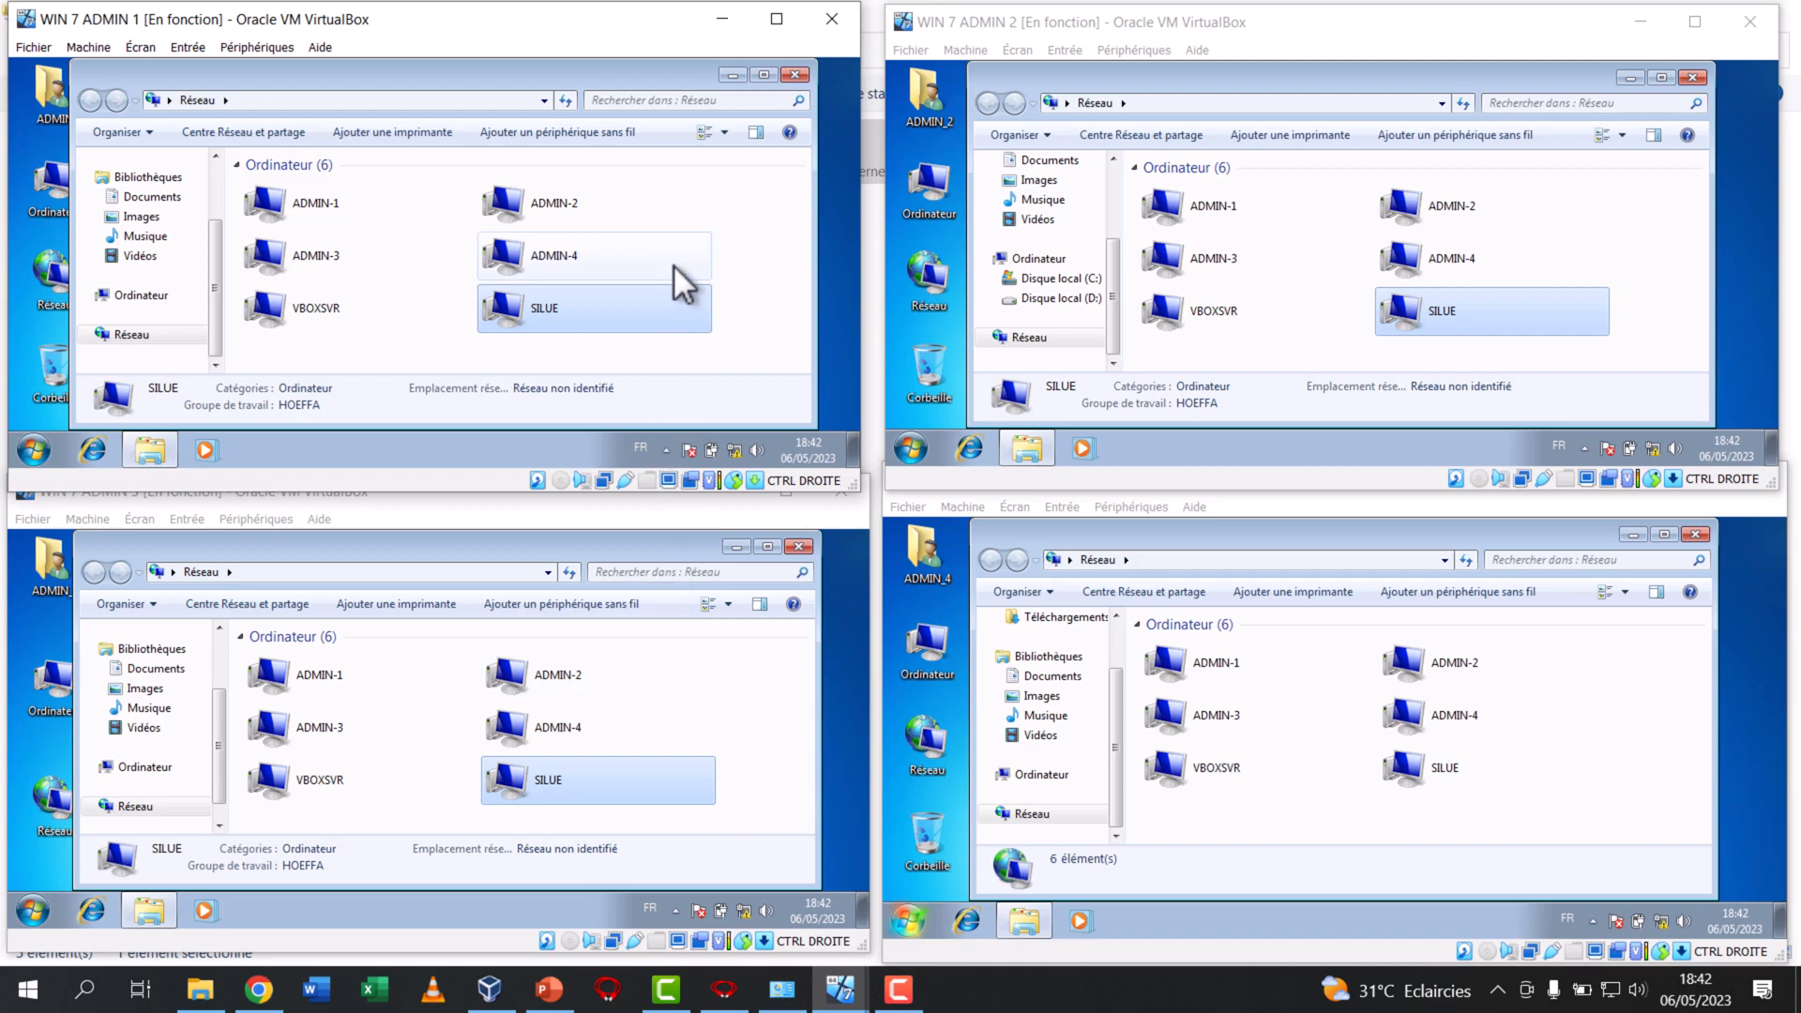
click(200, 989)
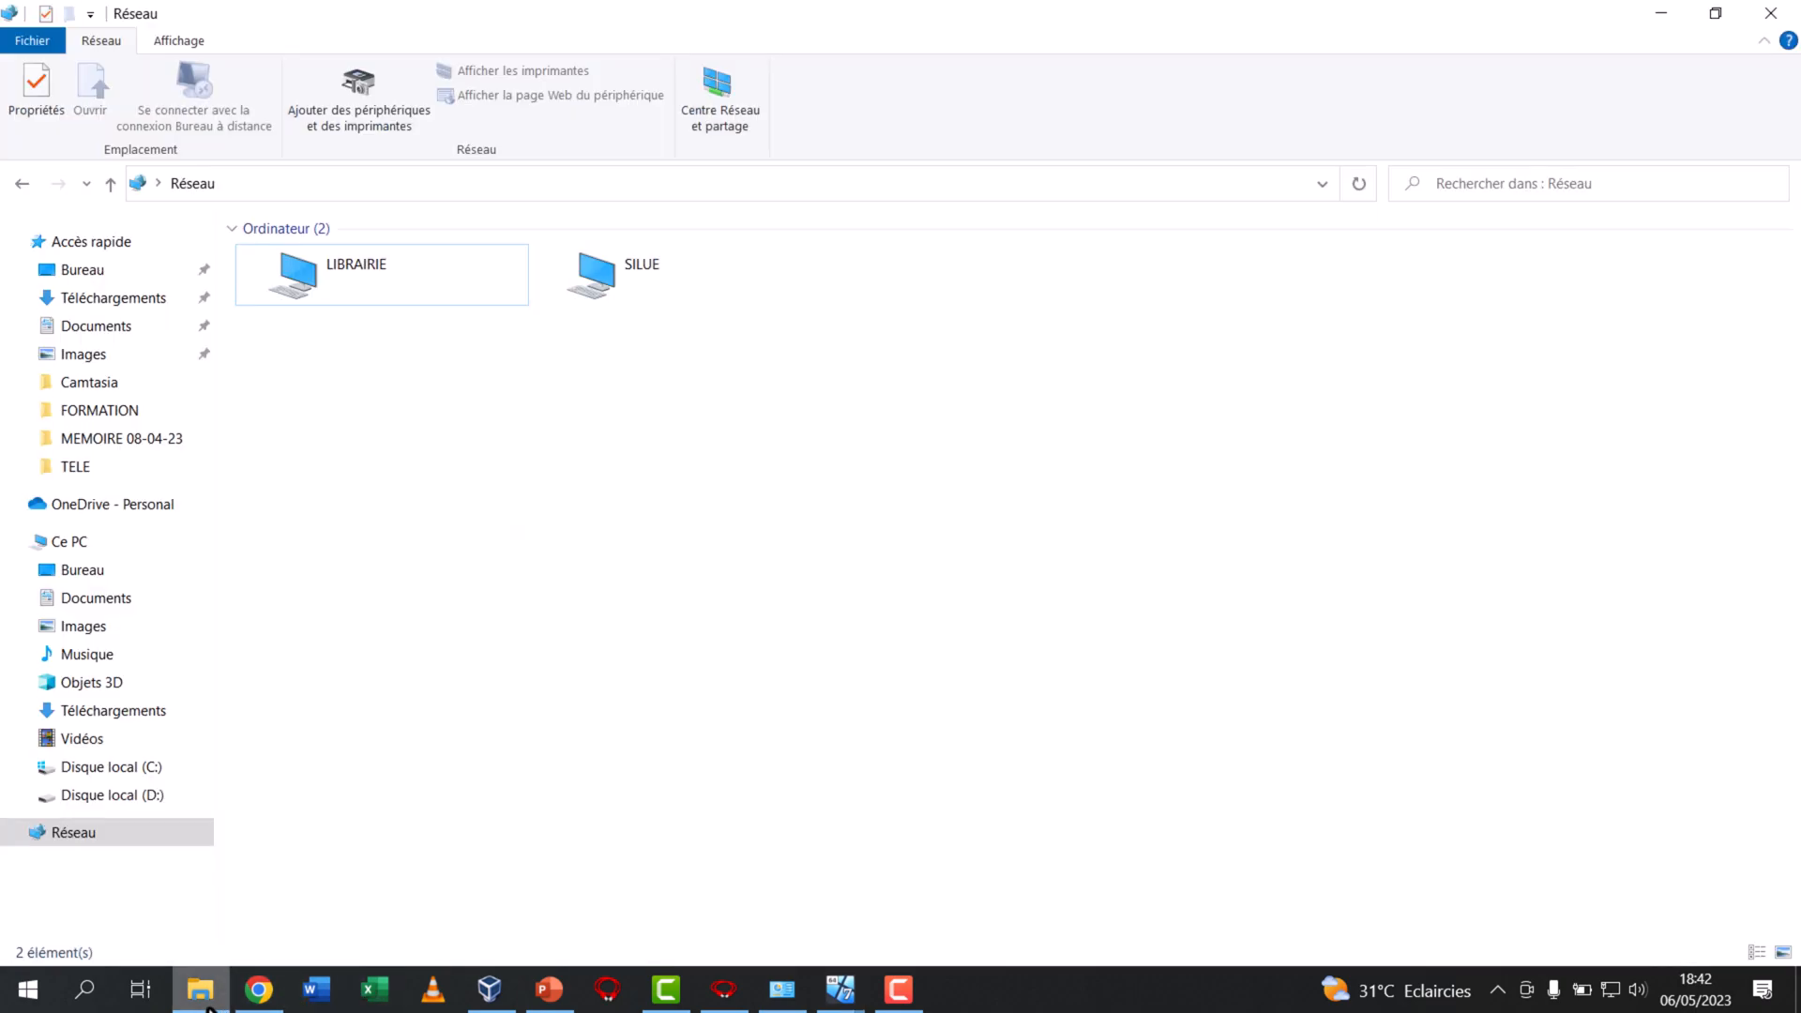
Refresh the host's Network window to check for the virtual machines
right_click(468, 647)
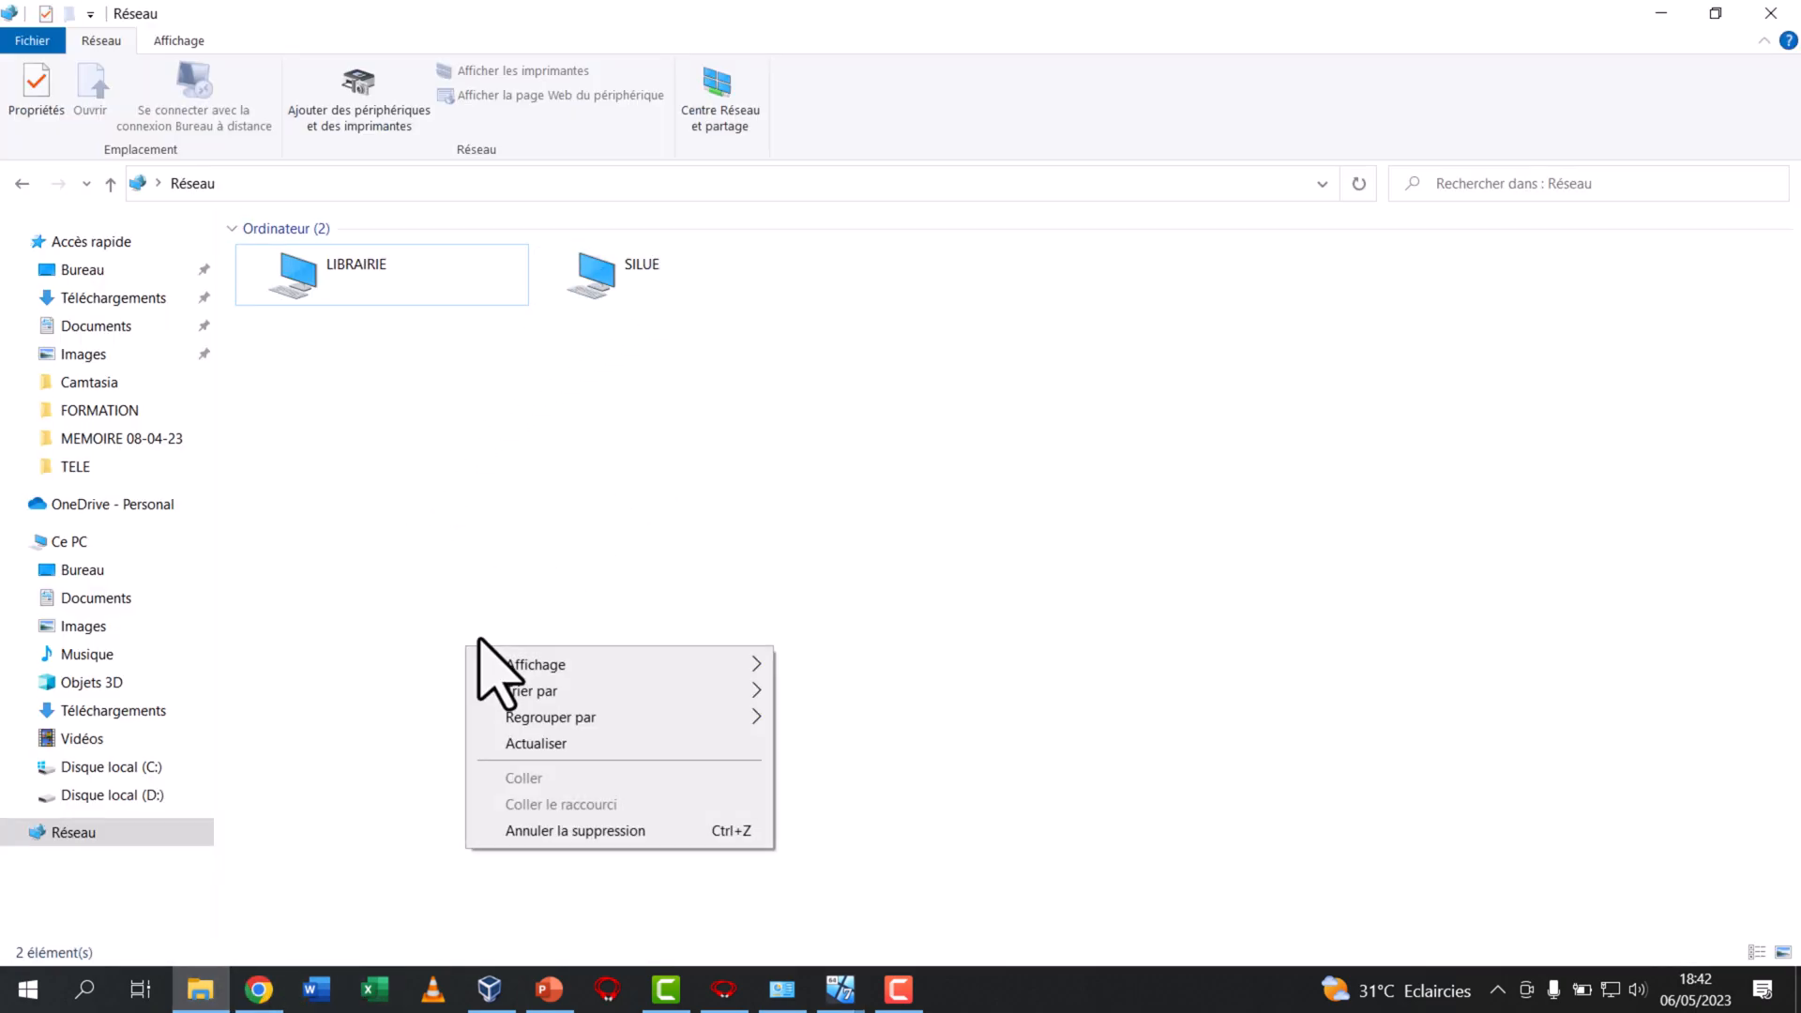
click(538, 745)
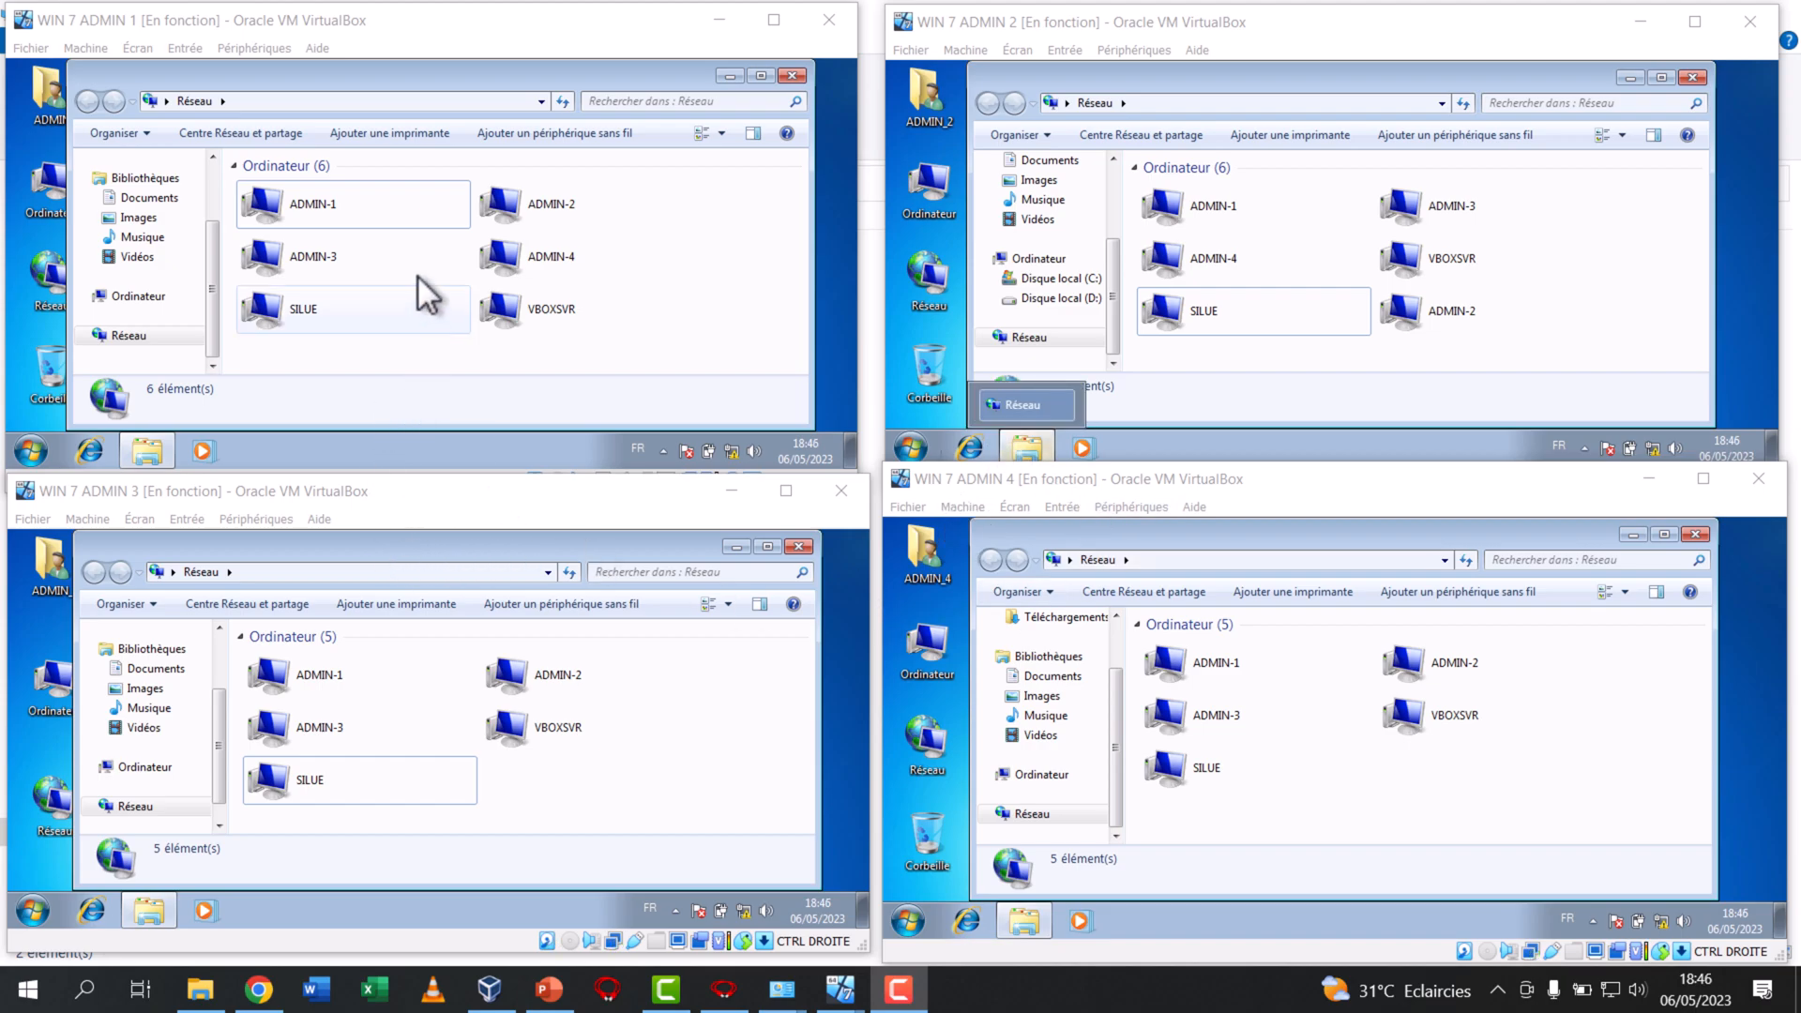
Bring WIN 7 ADMIN 1 to the front, open a command prompt on it and ping 192.168.0.10
click(343, 224)
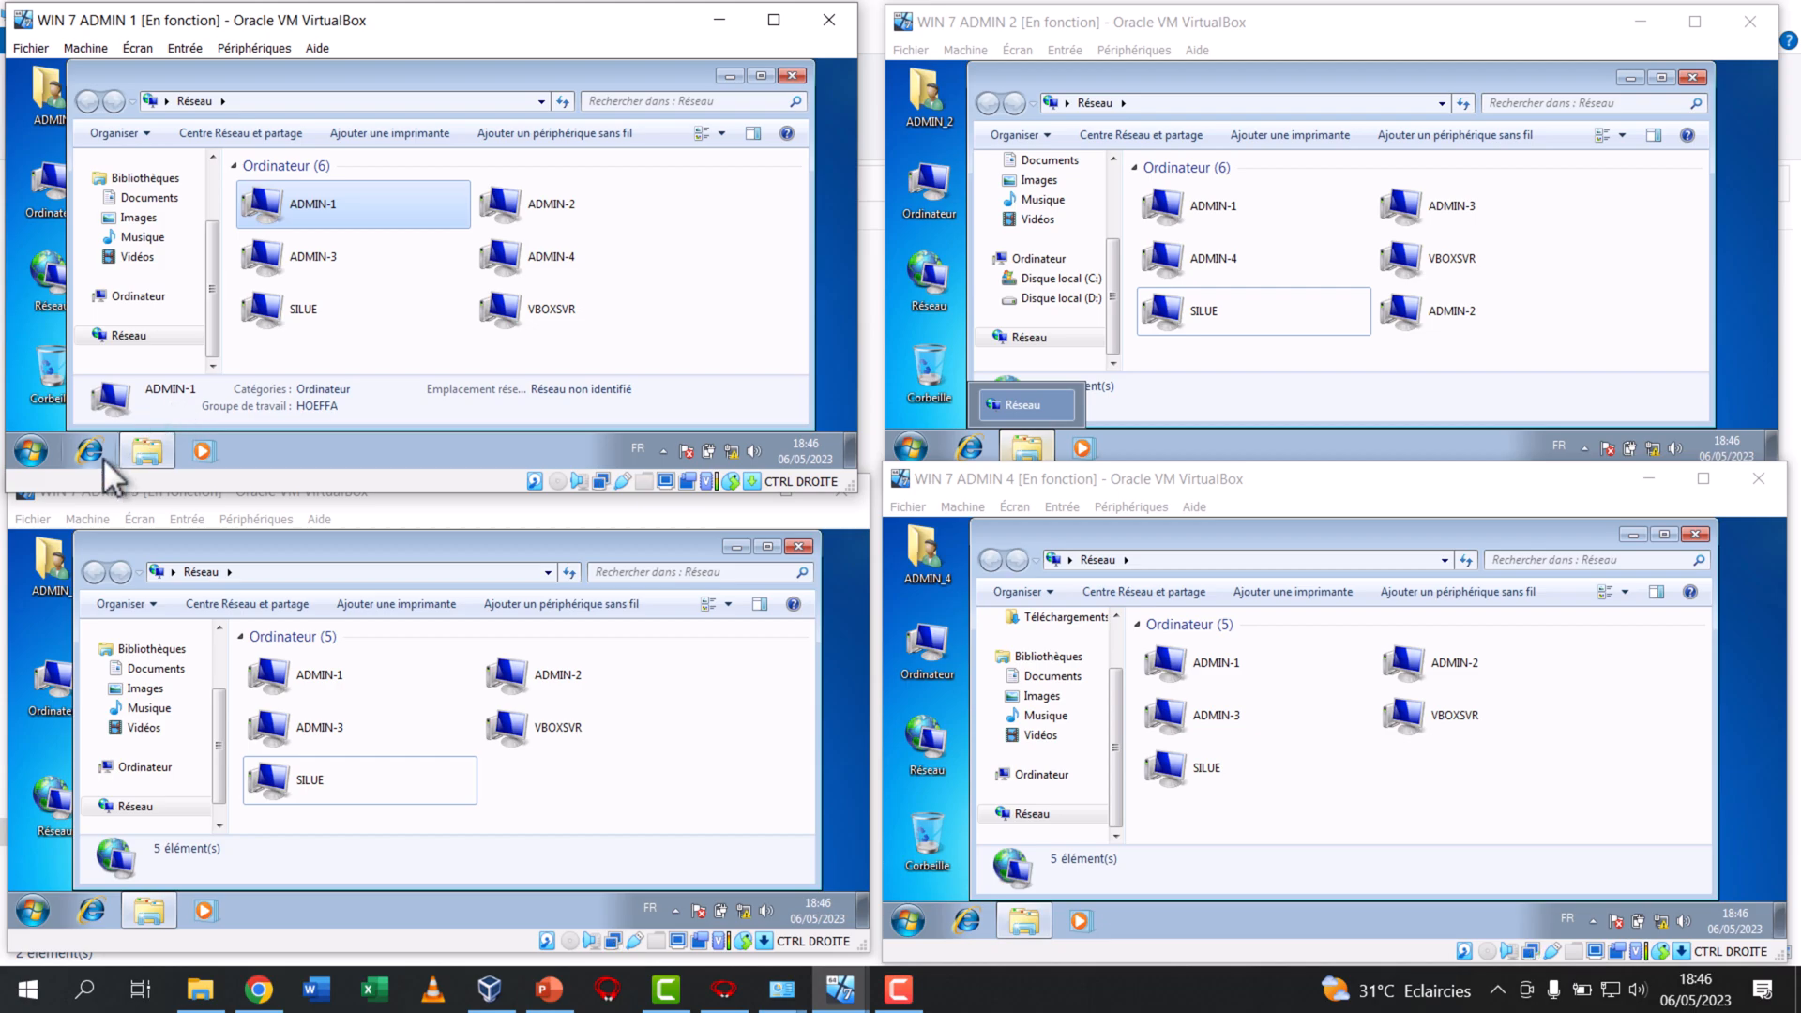
click(34, 449)
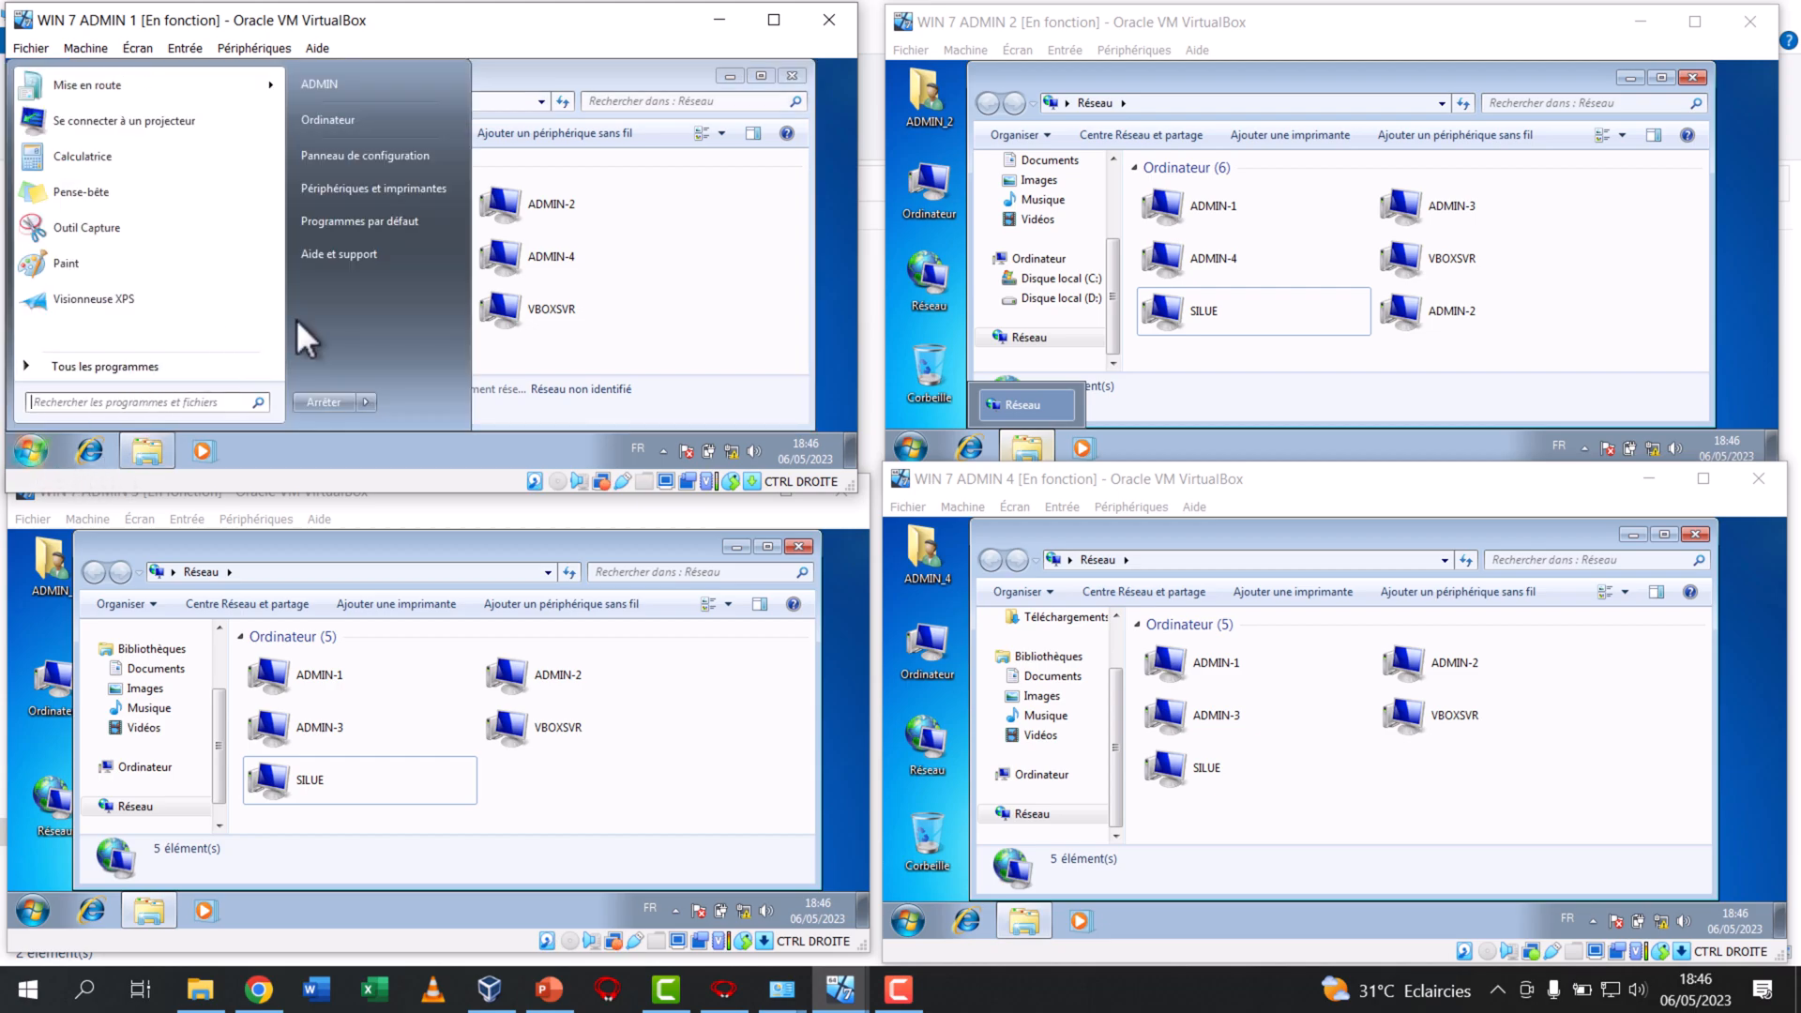
text(cmd)
key(Return)
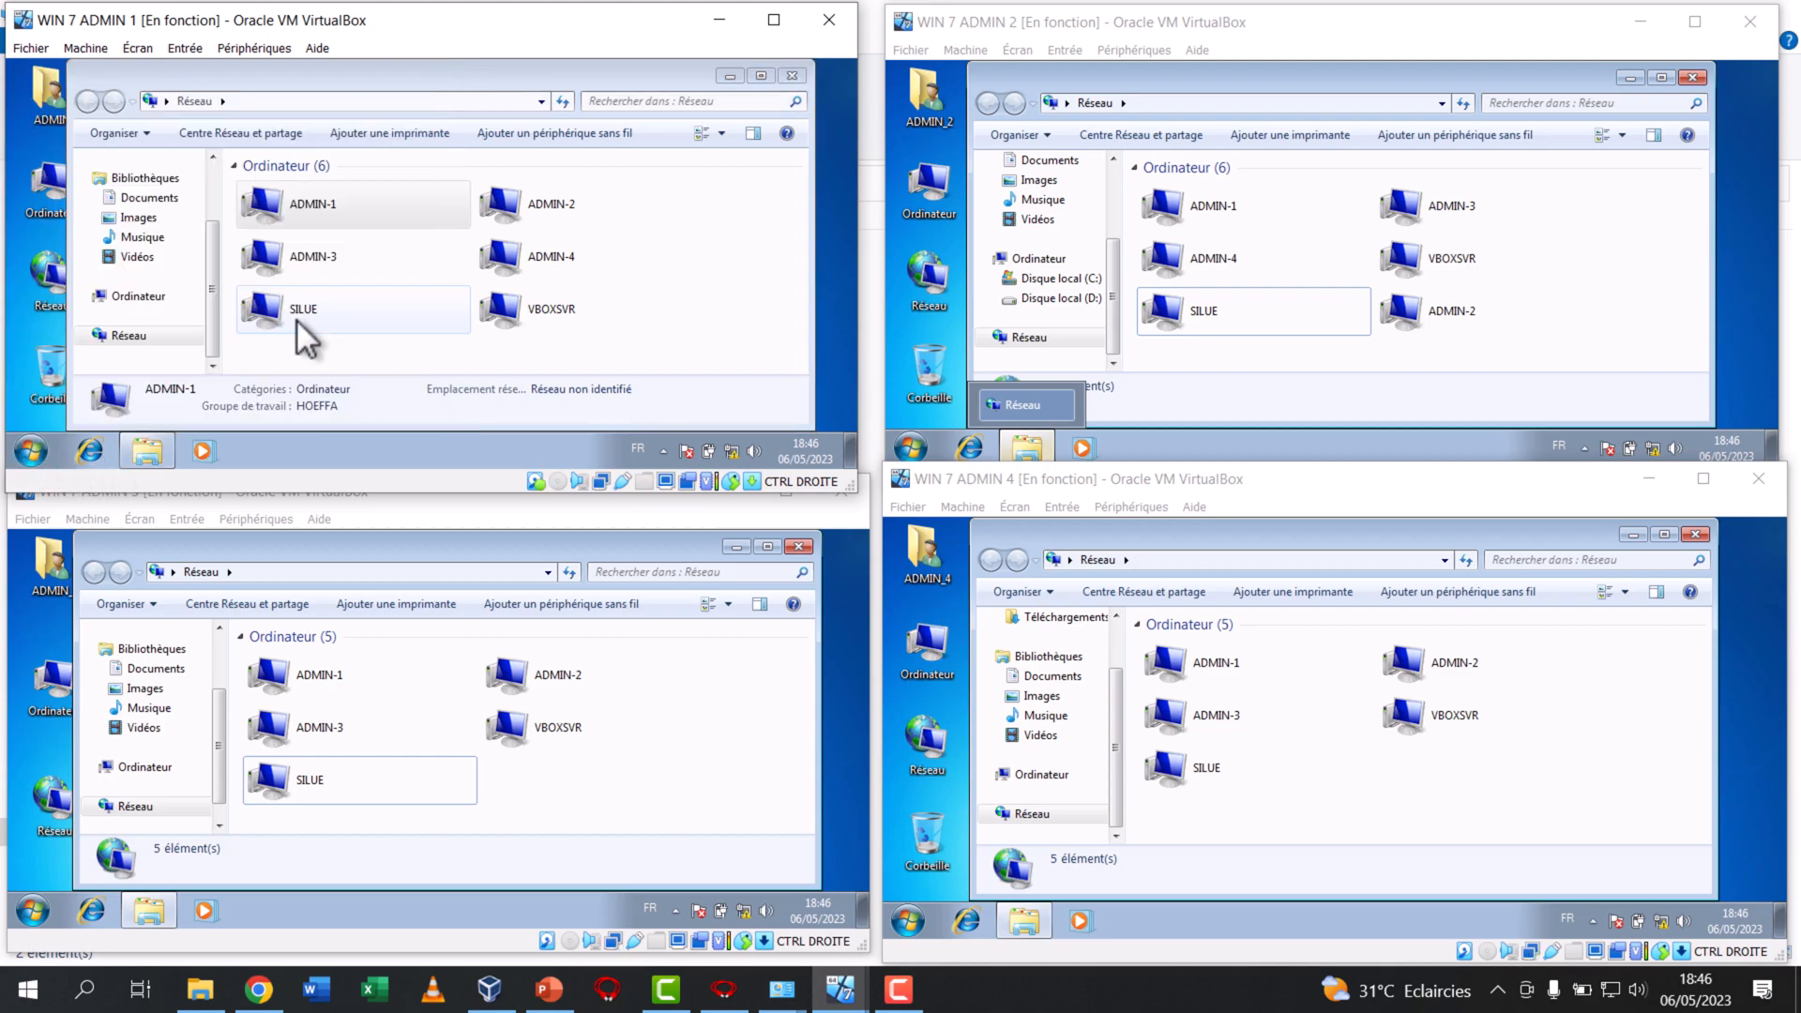
text(ping 192.16)
text(8.0.10)
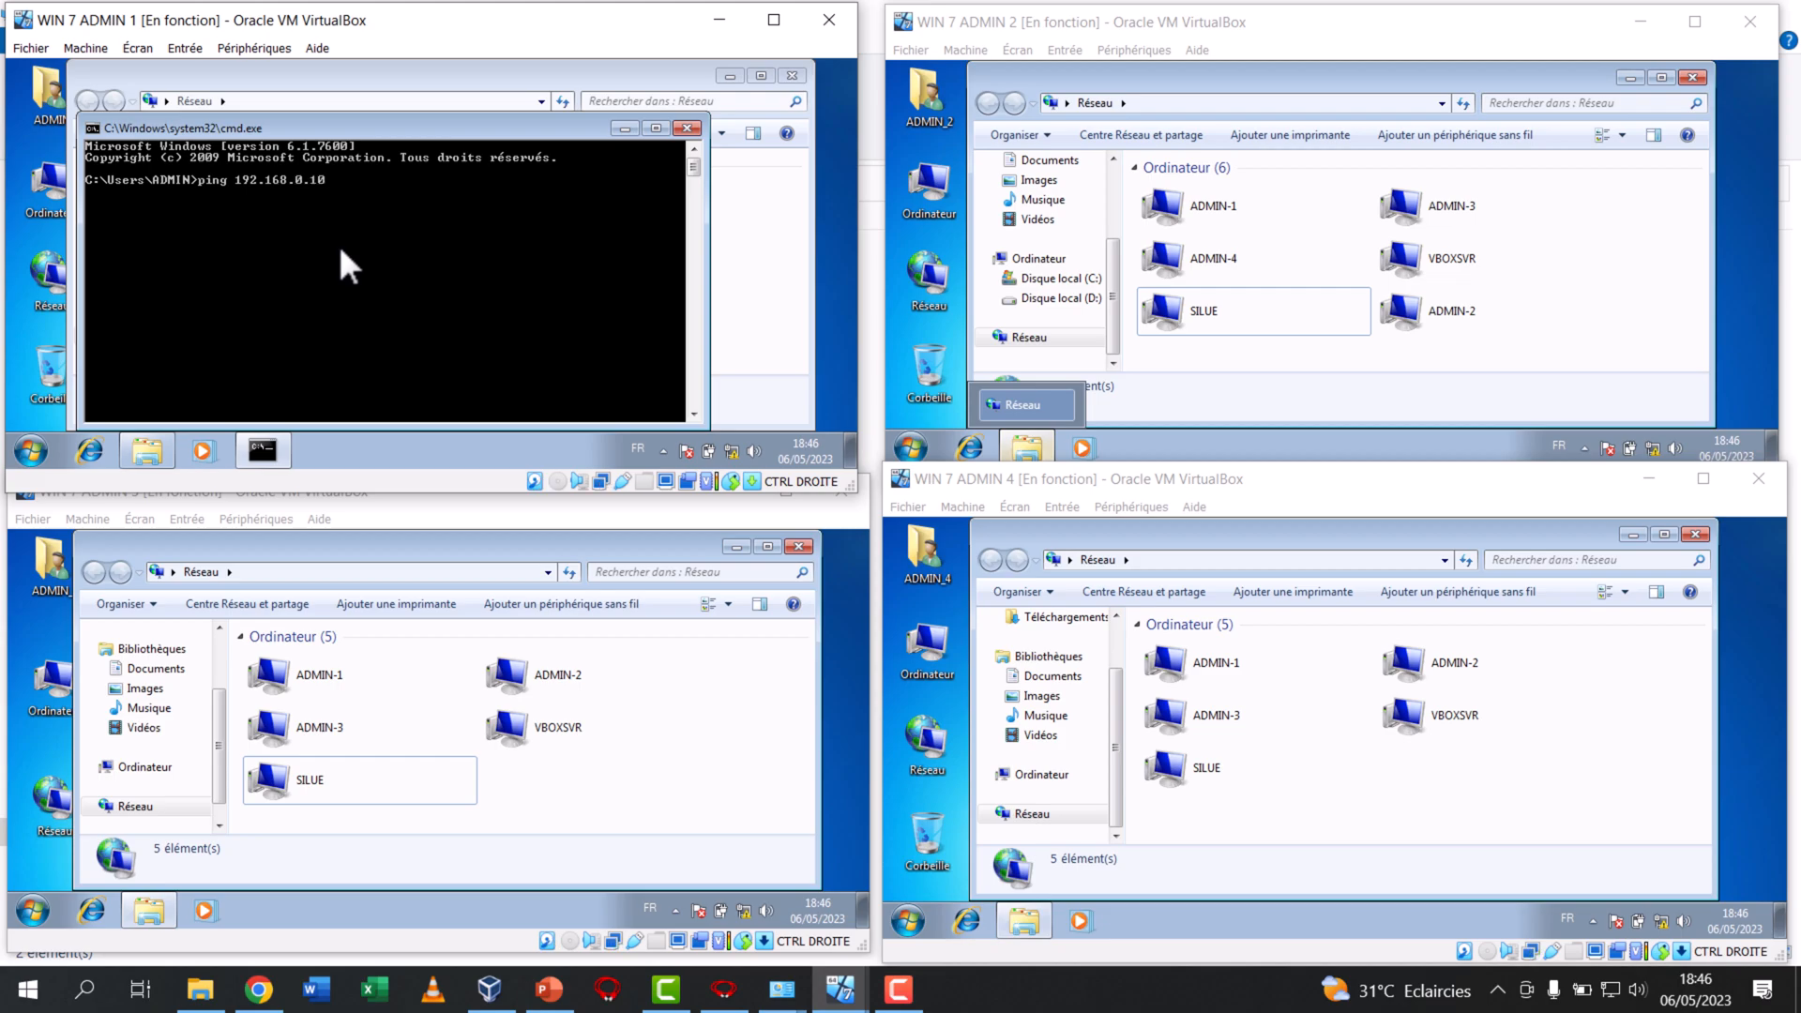
key(Return)
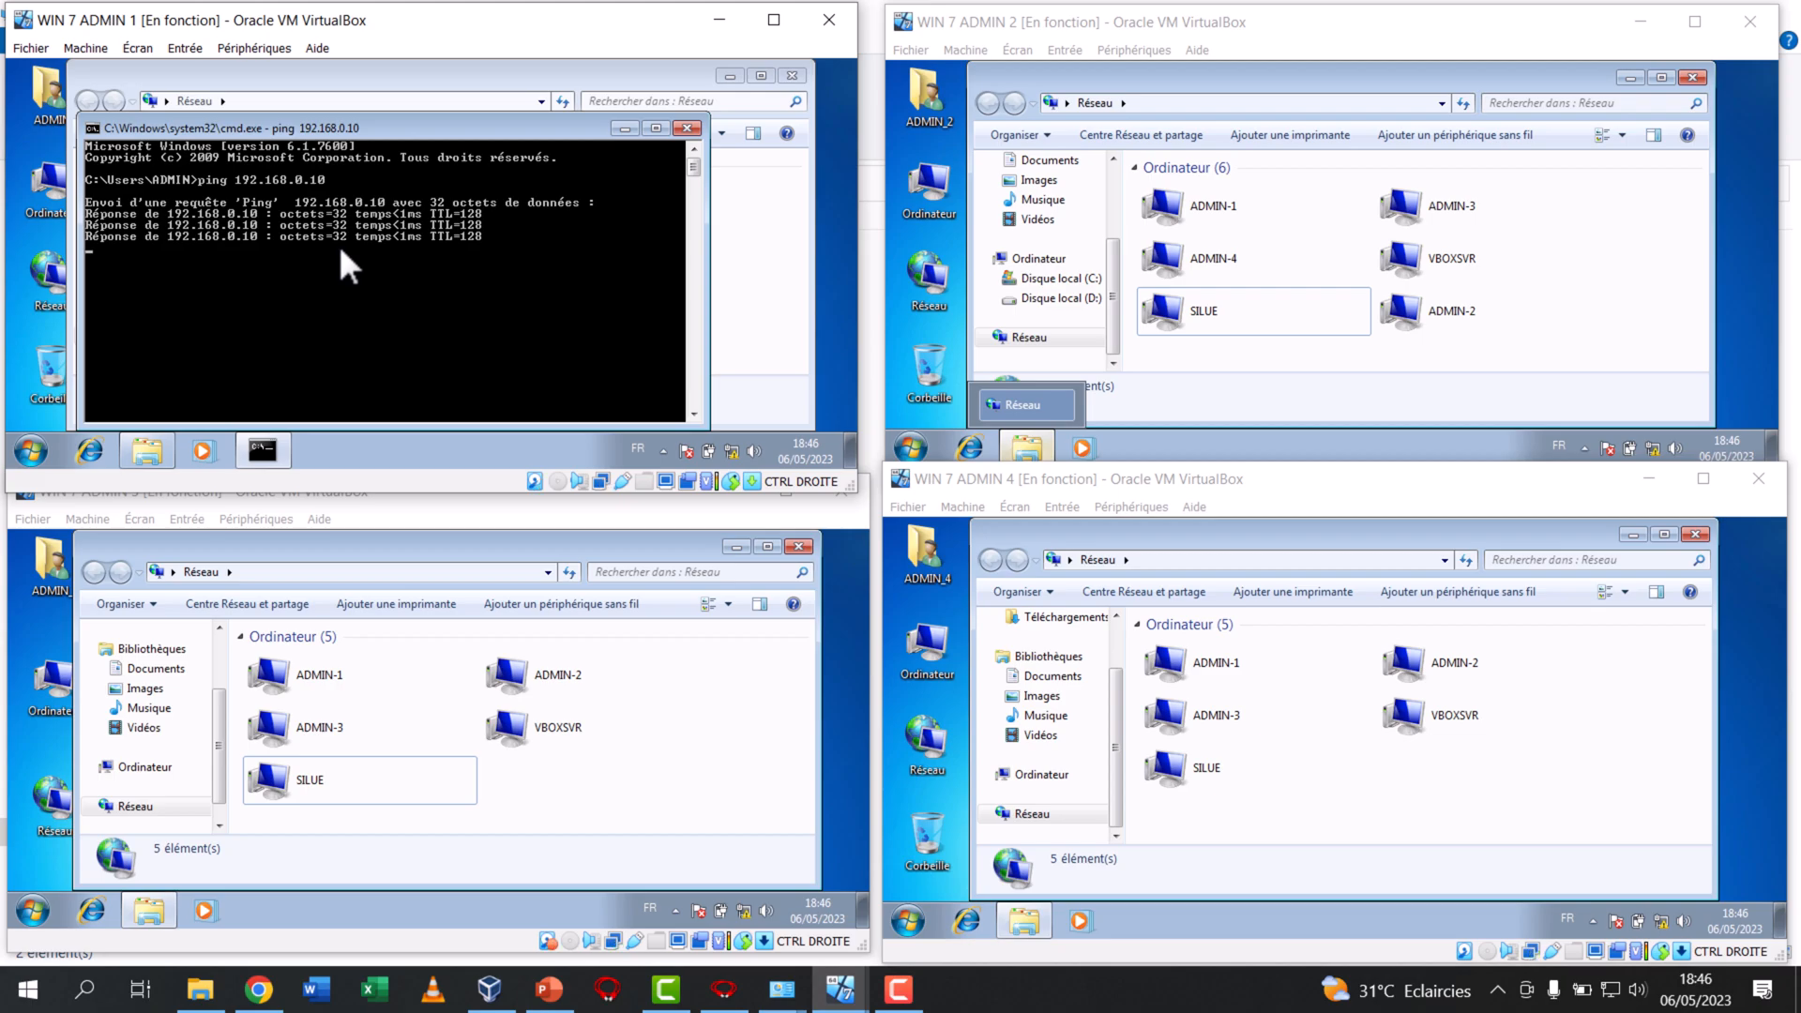
Ping 192.168.0.14 from WIN 7 ADMIN 1, then close the command prompt
key(Up)
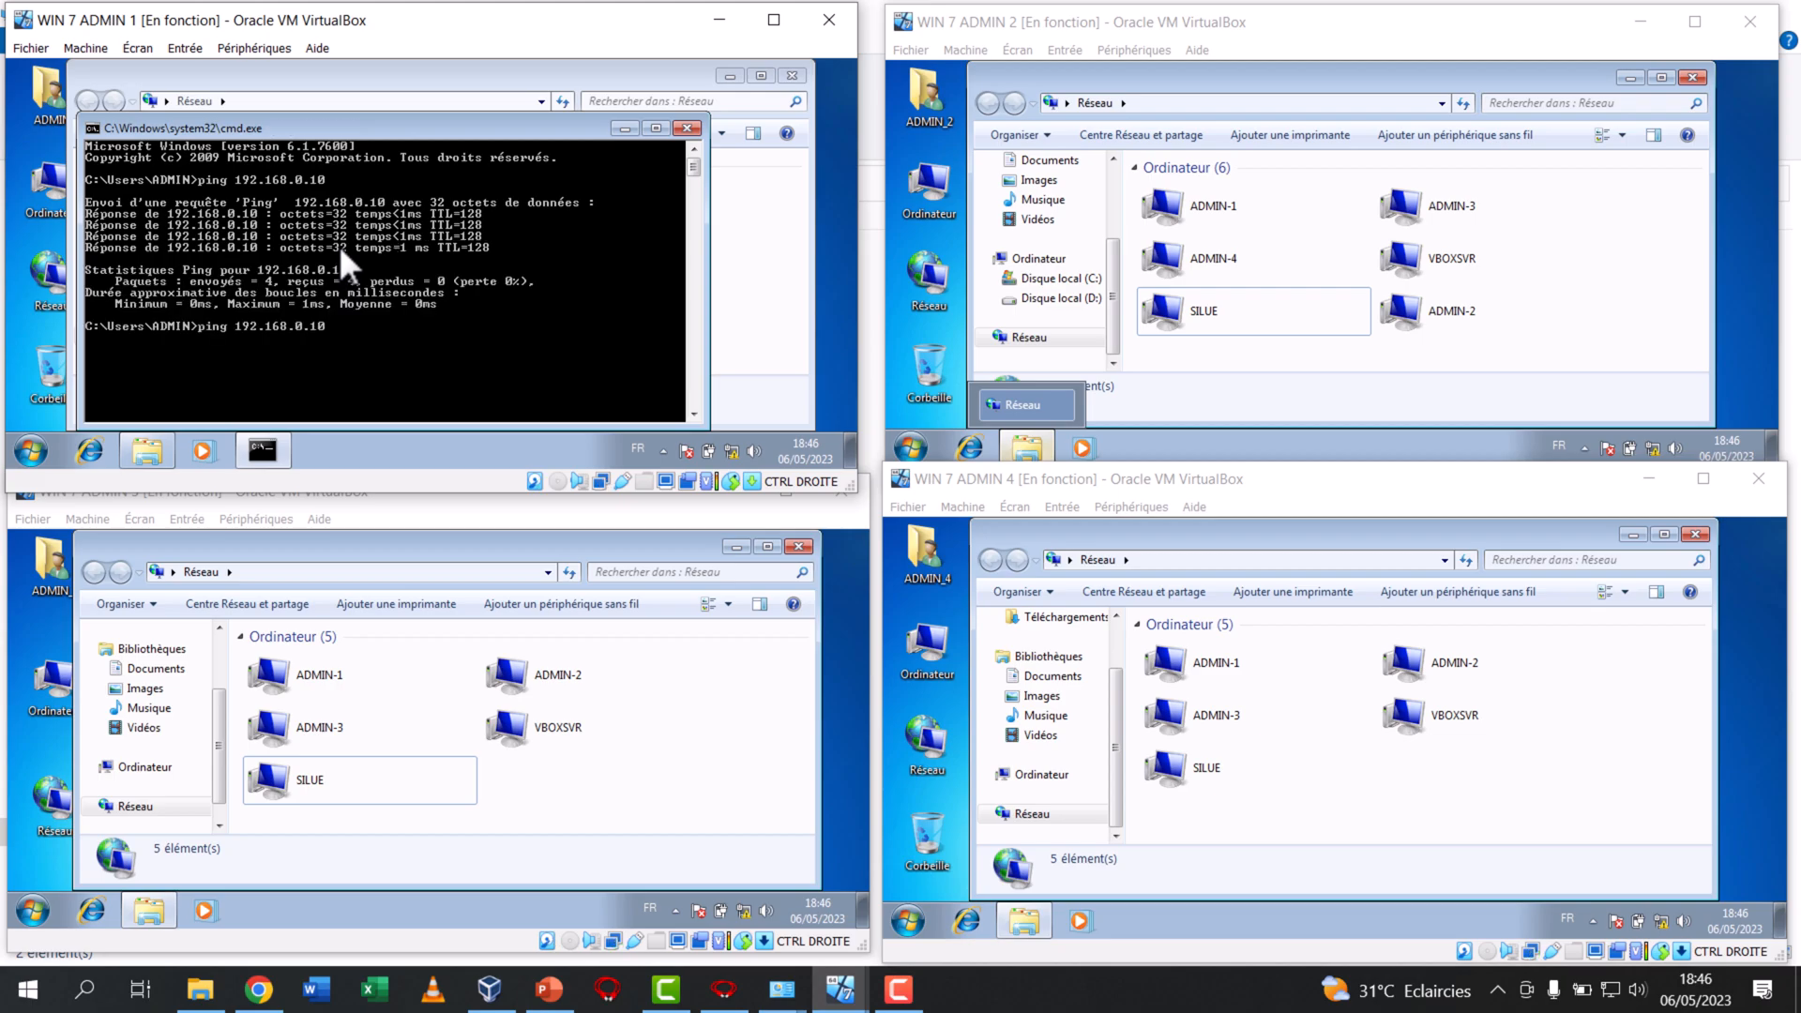
key(BackSpace)
text(4)
key(Return)
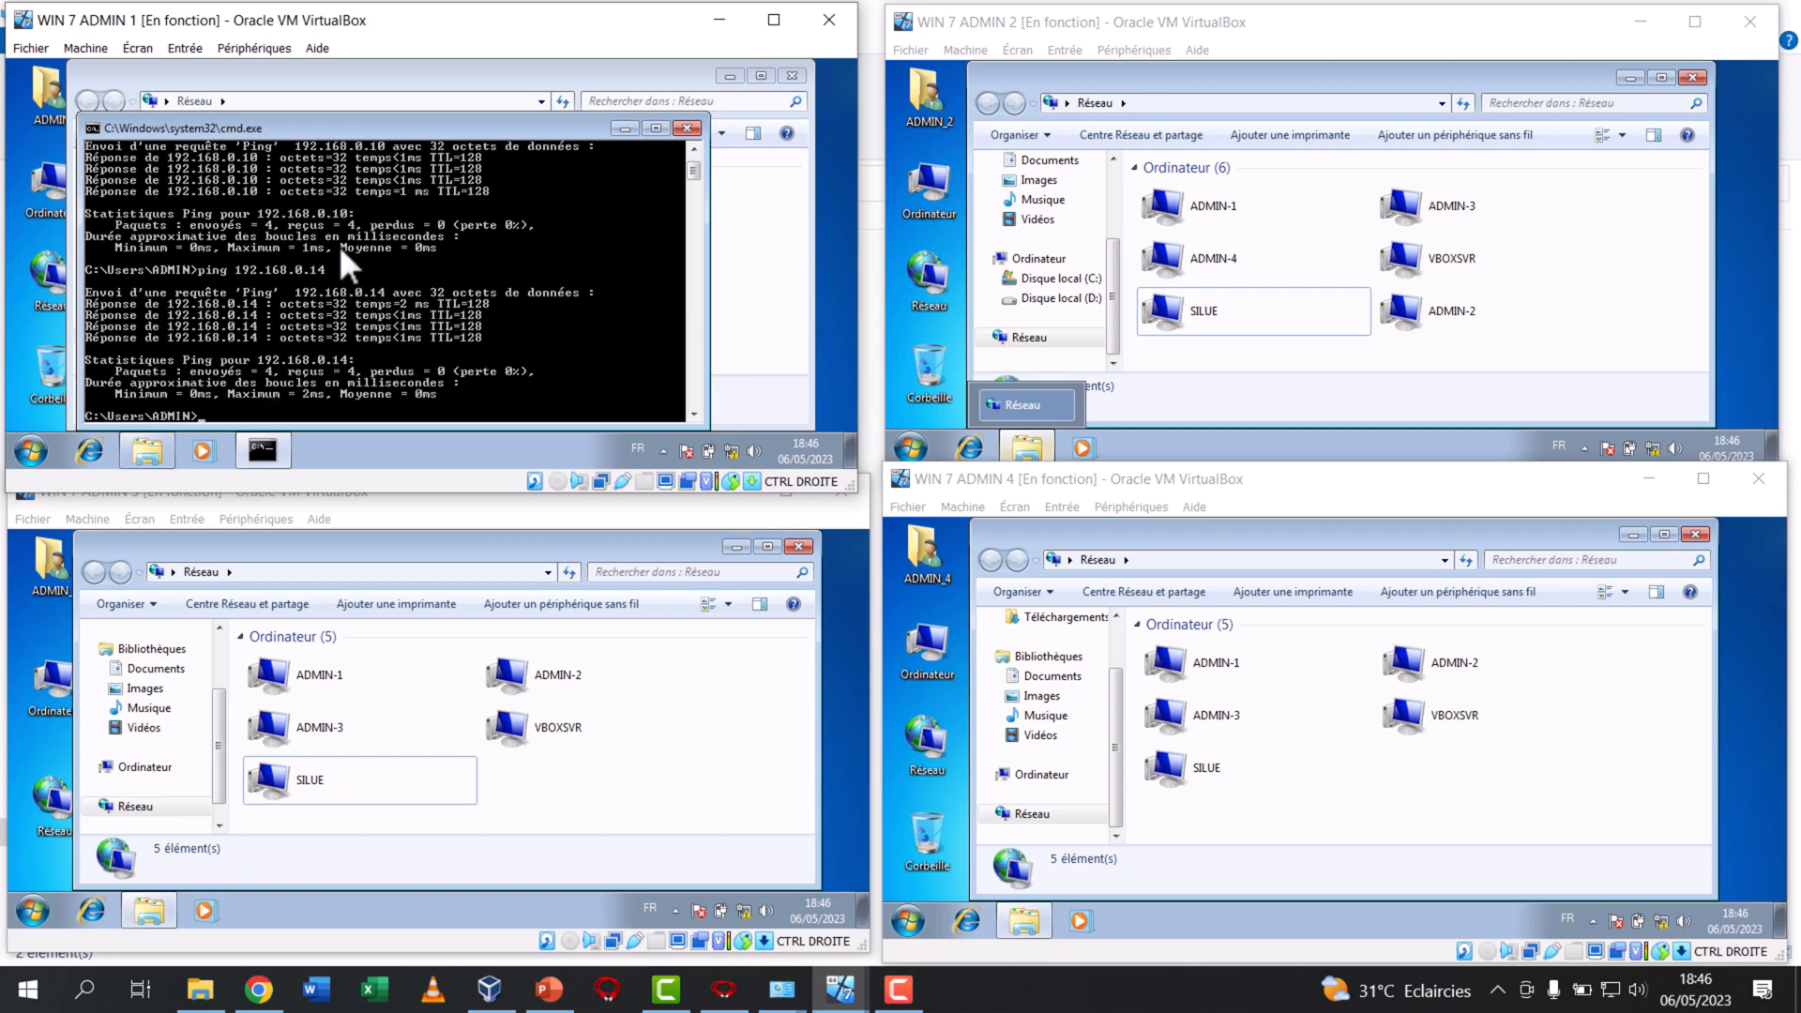
click(688, 128)
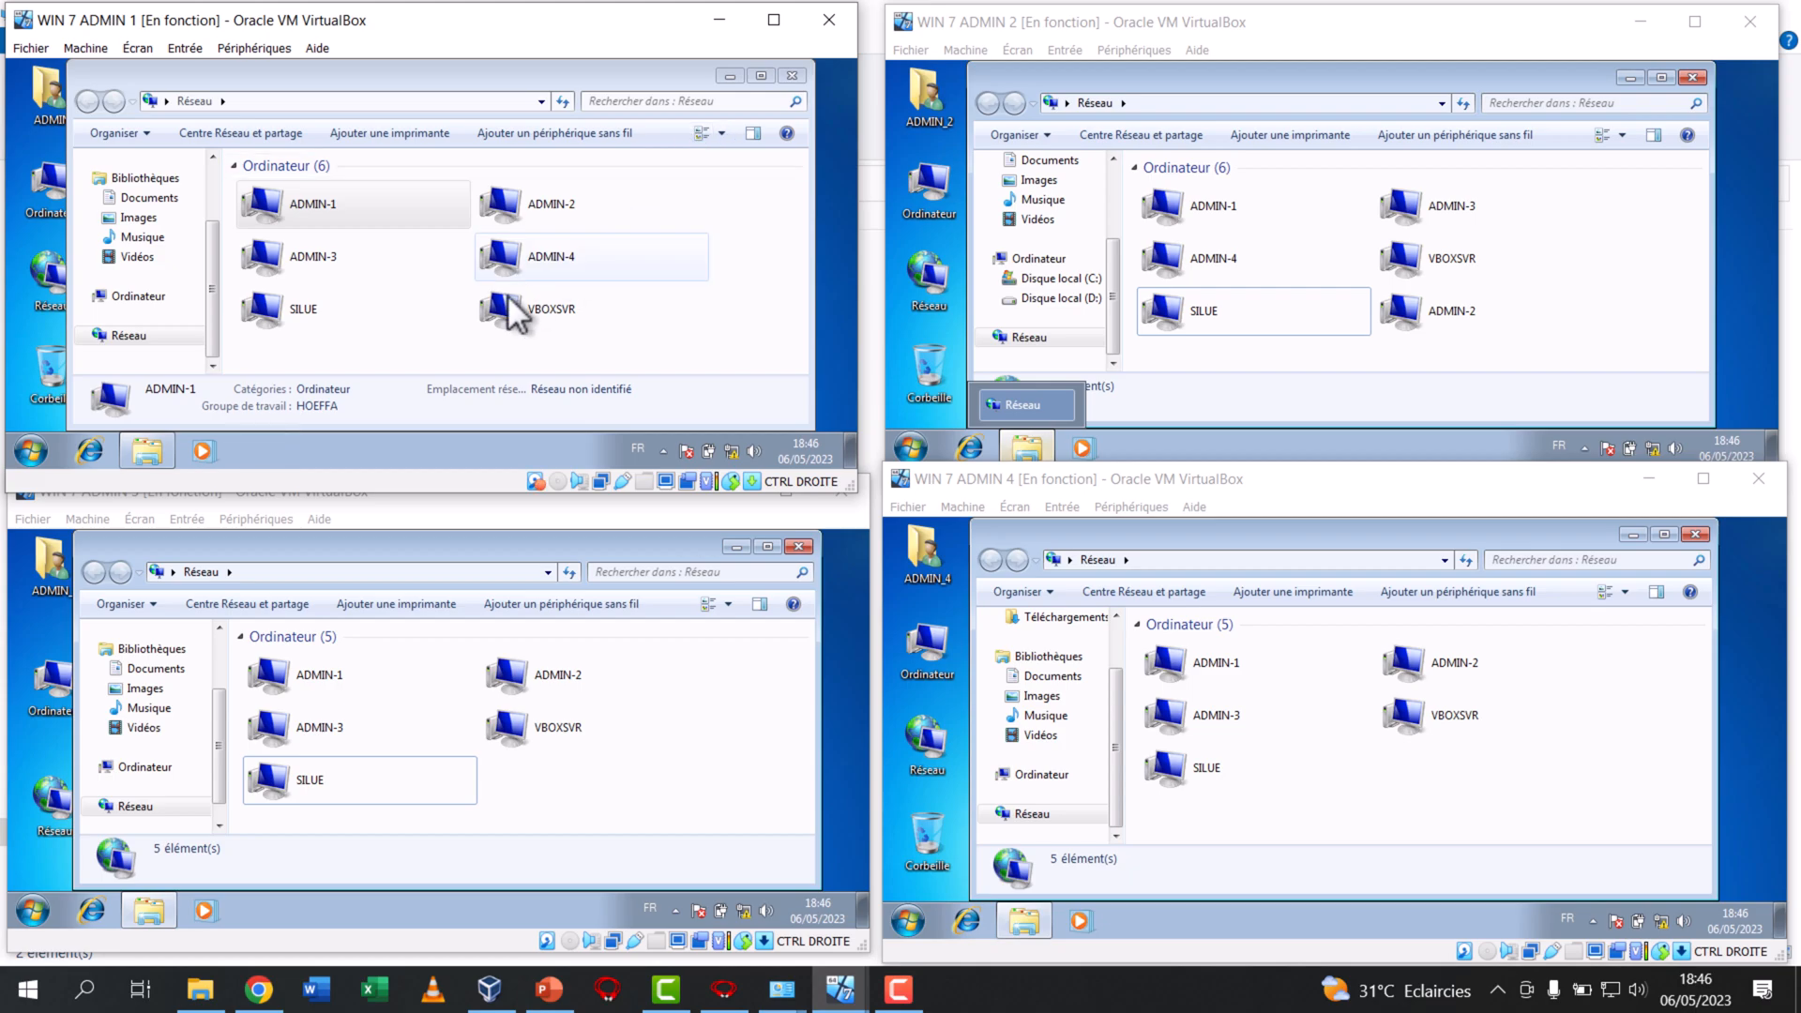
Open local disk D: on WIN 7 ADMIN 1 and create a folder named "partage admin 1" in it
click(127, 295)
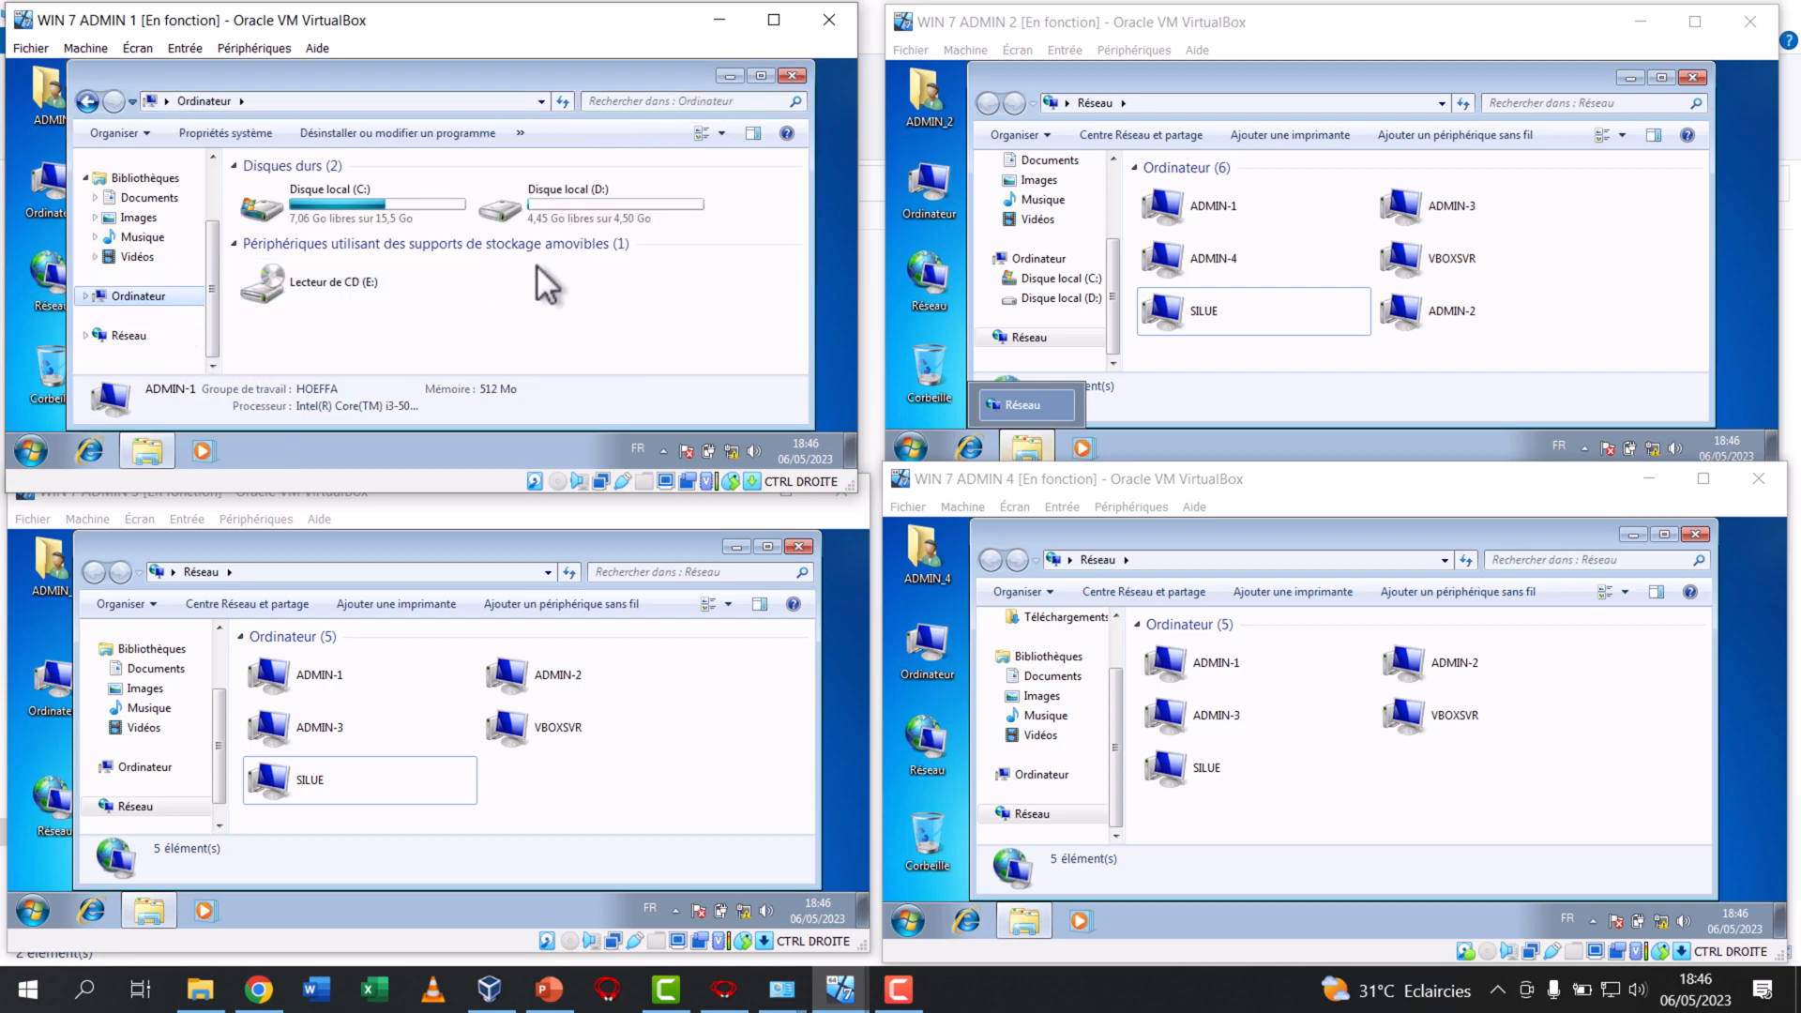
click(595, 223)
right_click(594, 183)
click(582, 206)
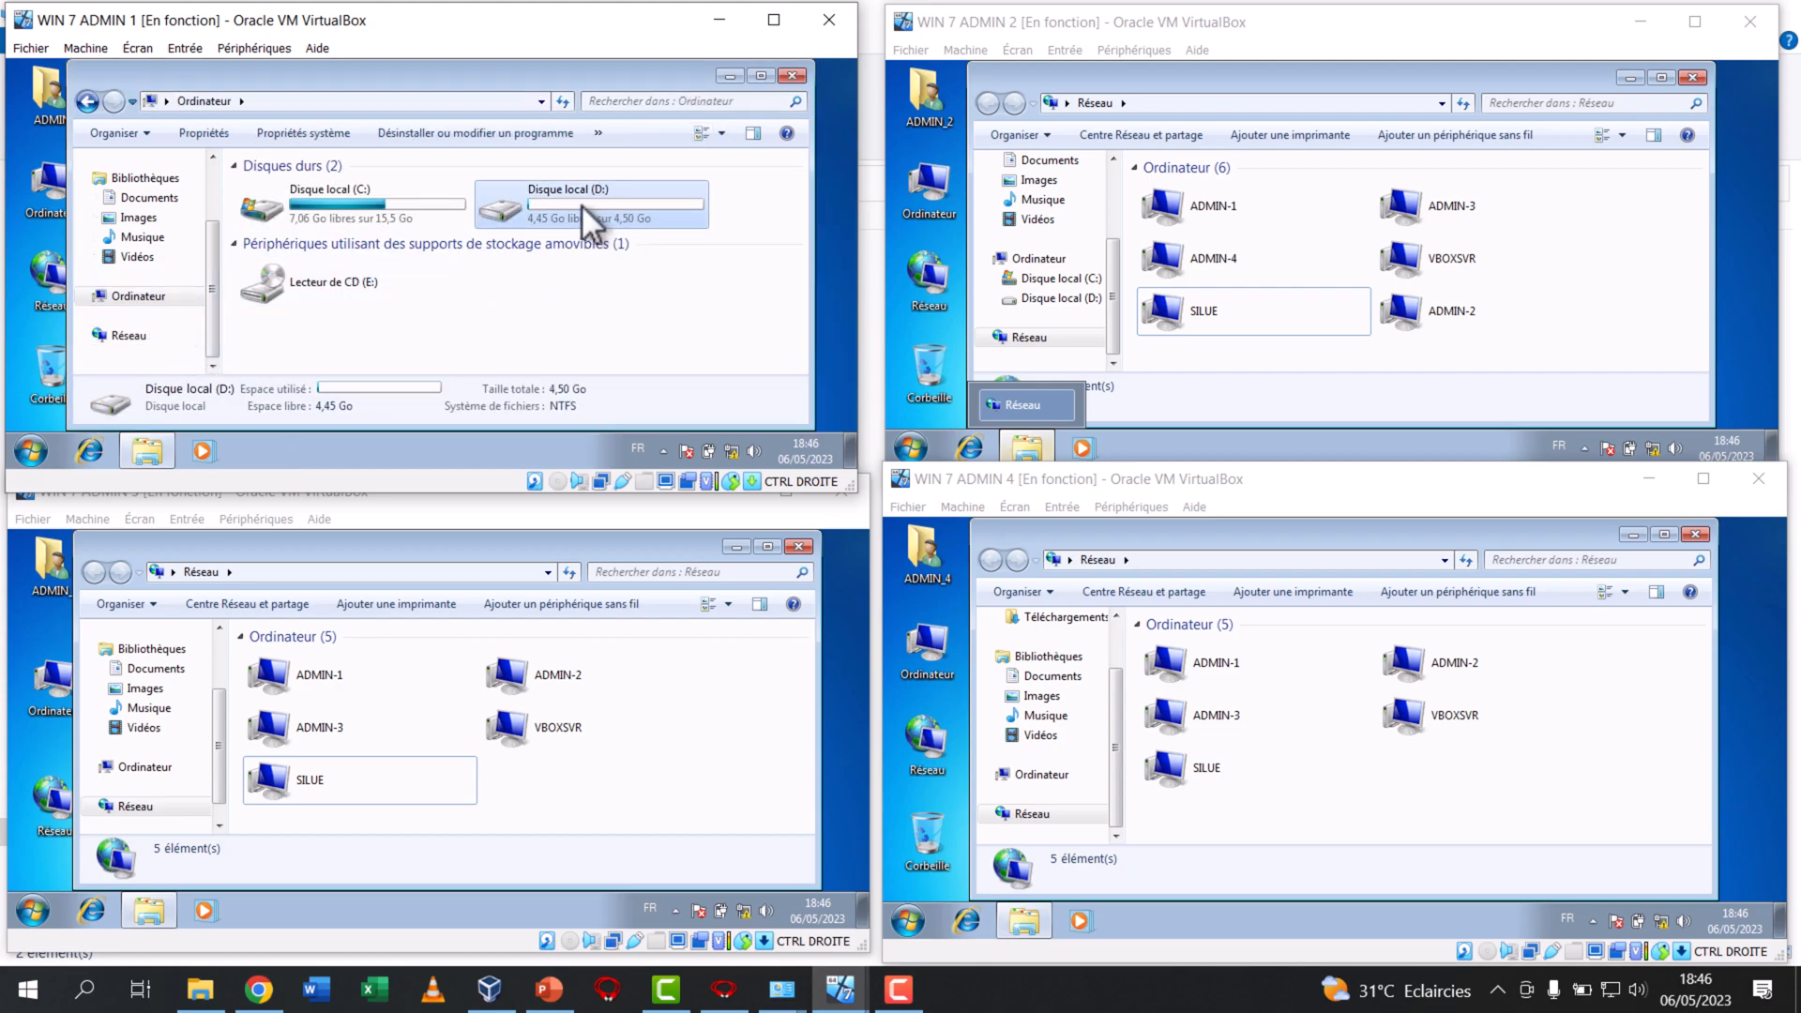
double_click(582, 204)
right_click(448, 229)
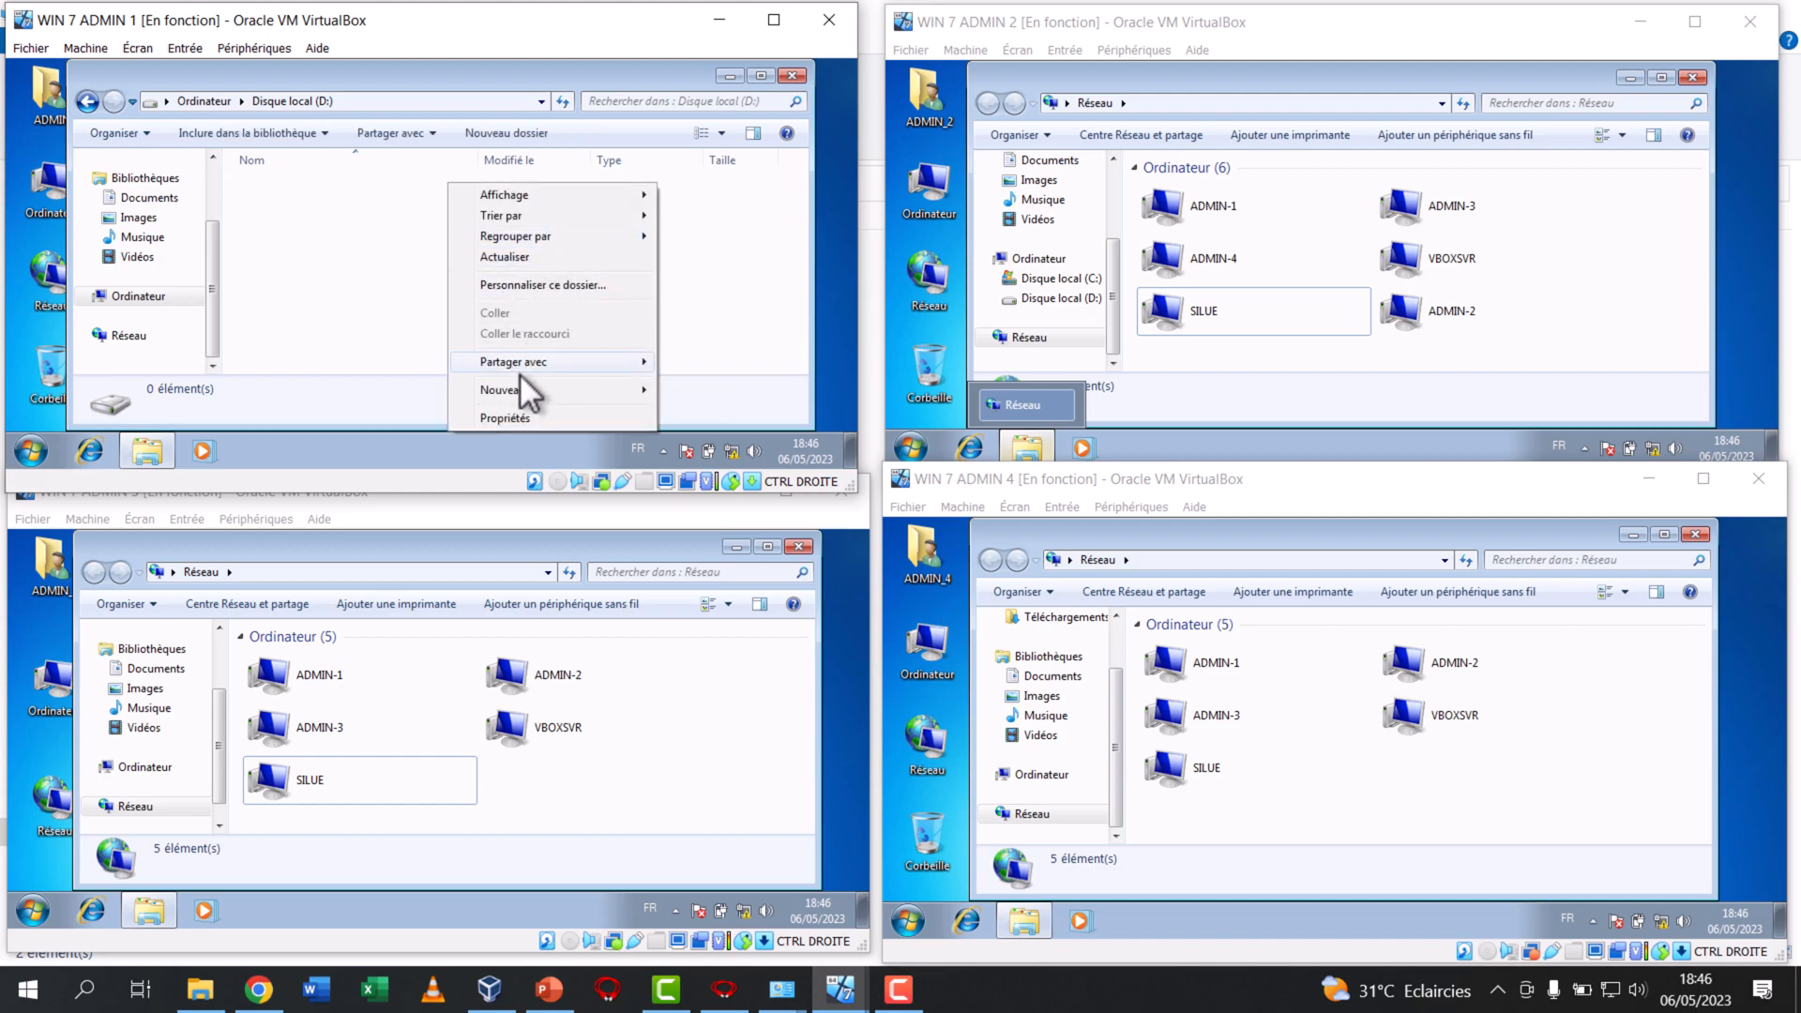
mouse_move(624, 388)
click(694, 227)
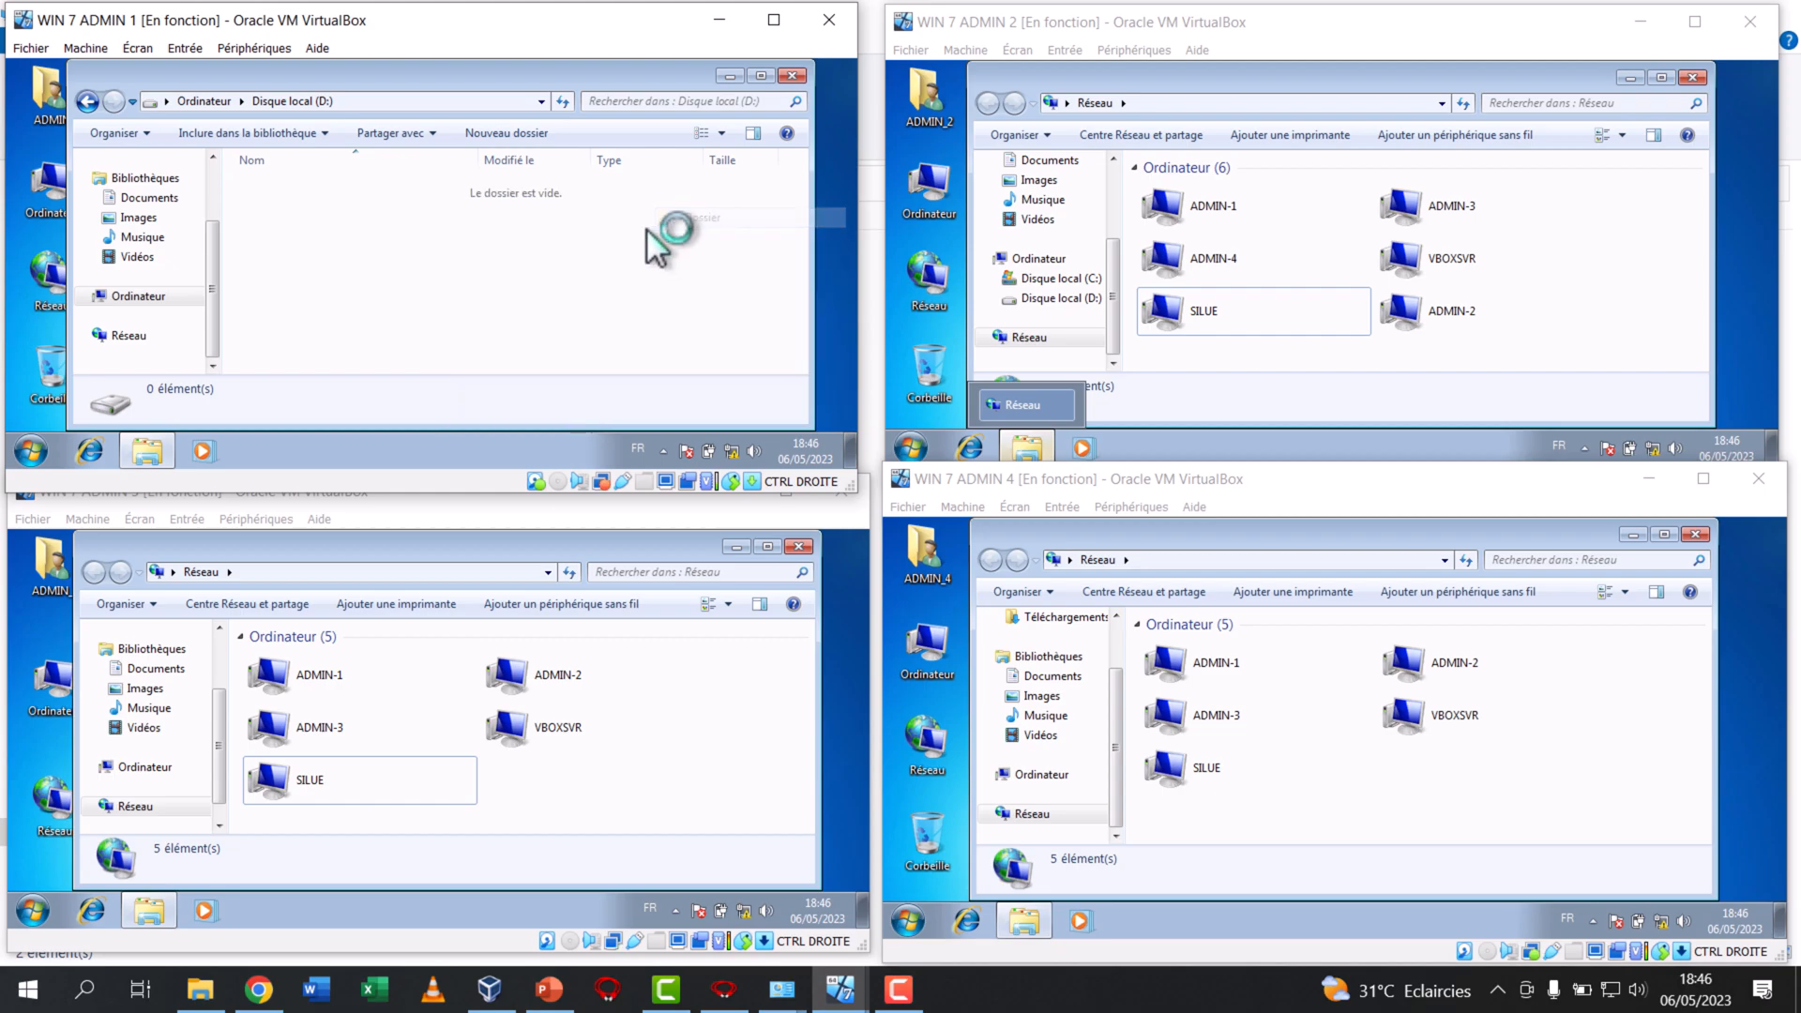
text(pa)
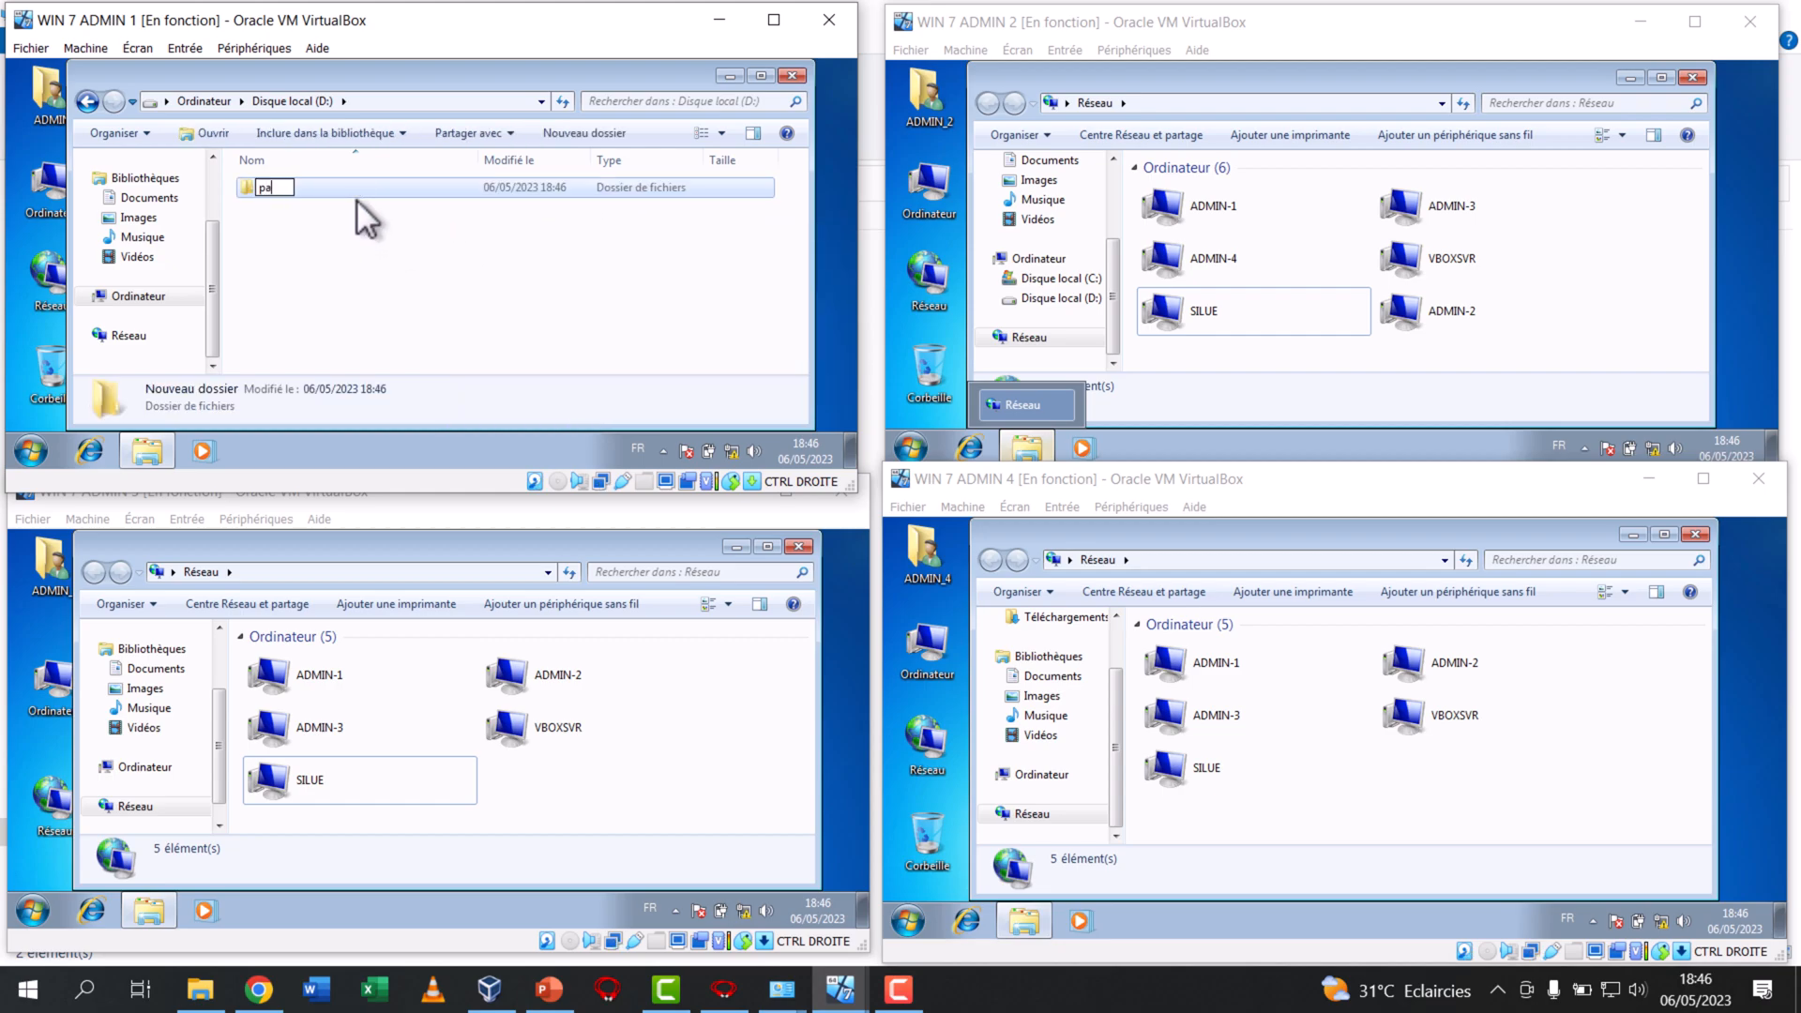
text(rtage admin 1)
key(Return)
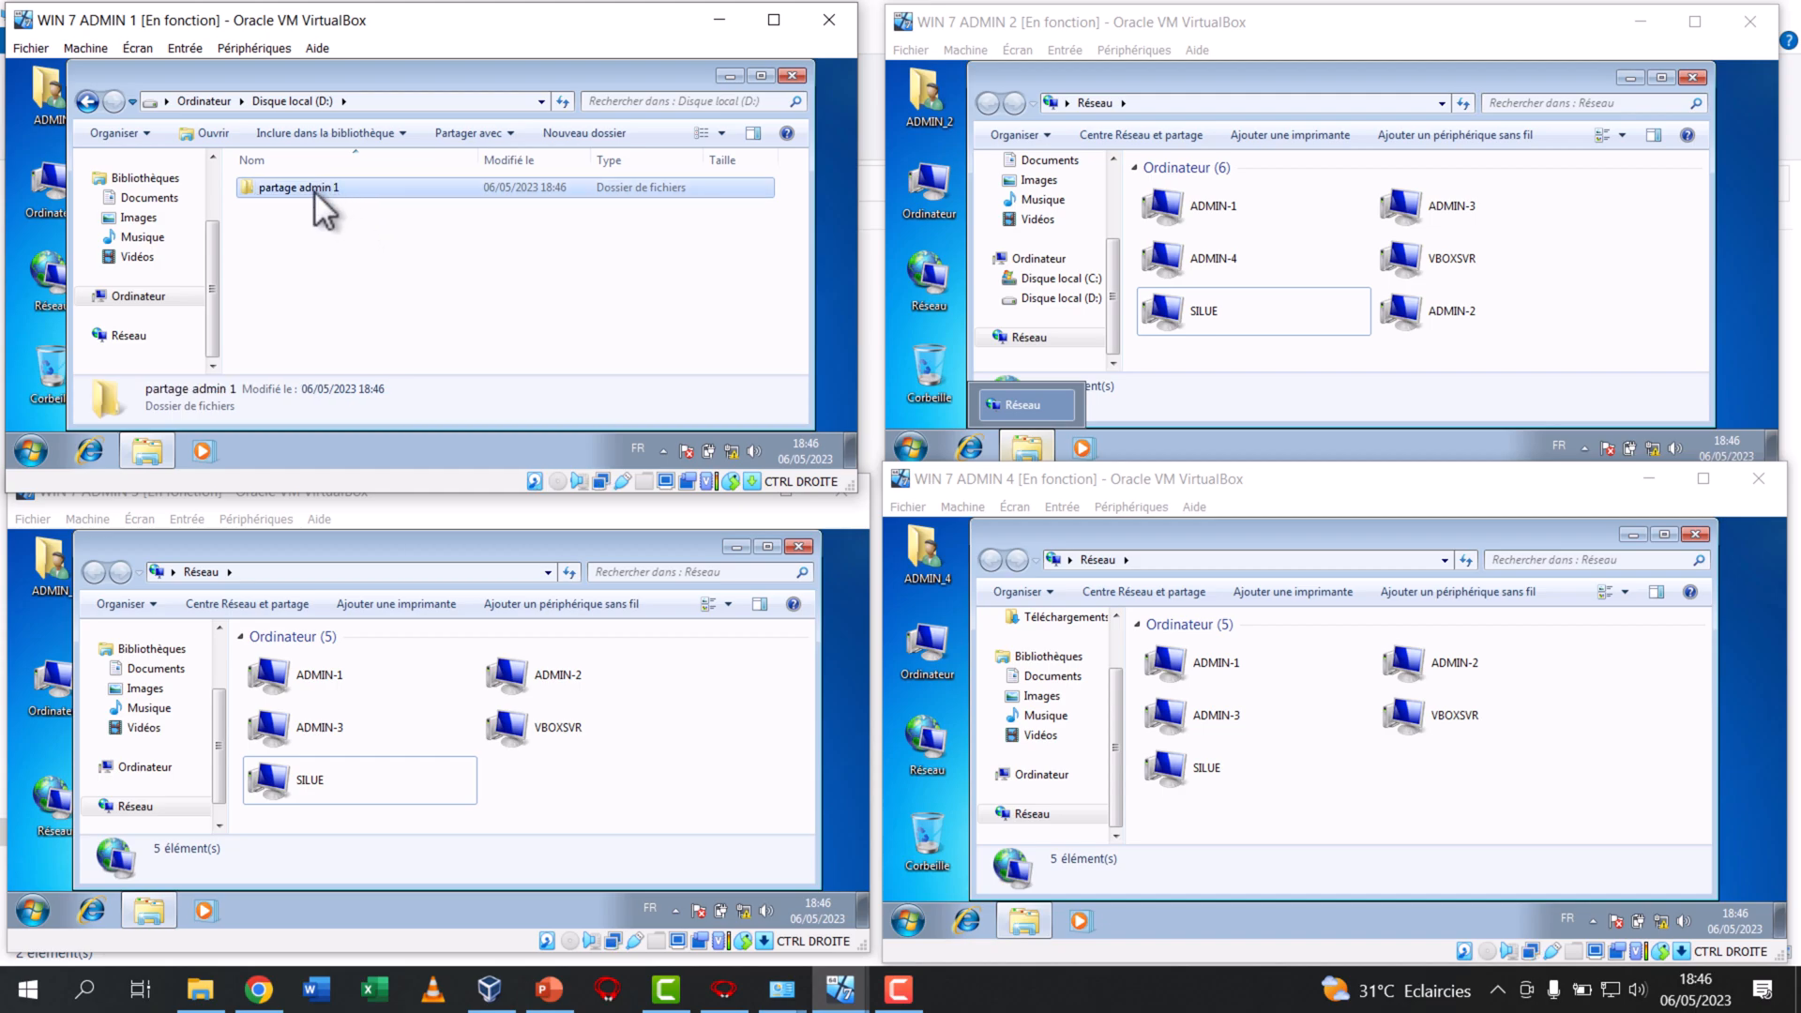
Open local disk D: on WIN 7 ADMIN 2 and try to transfer the "partage admin 1" folder into it directly from WIN 7 ADMIN 1
click(1061, 298)
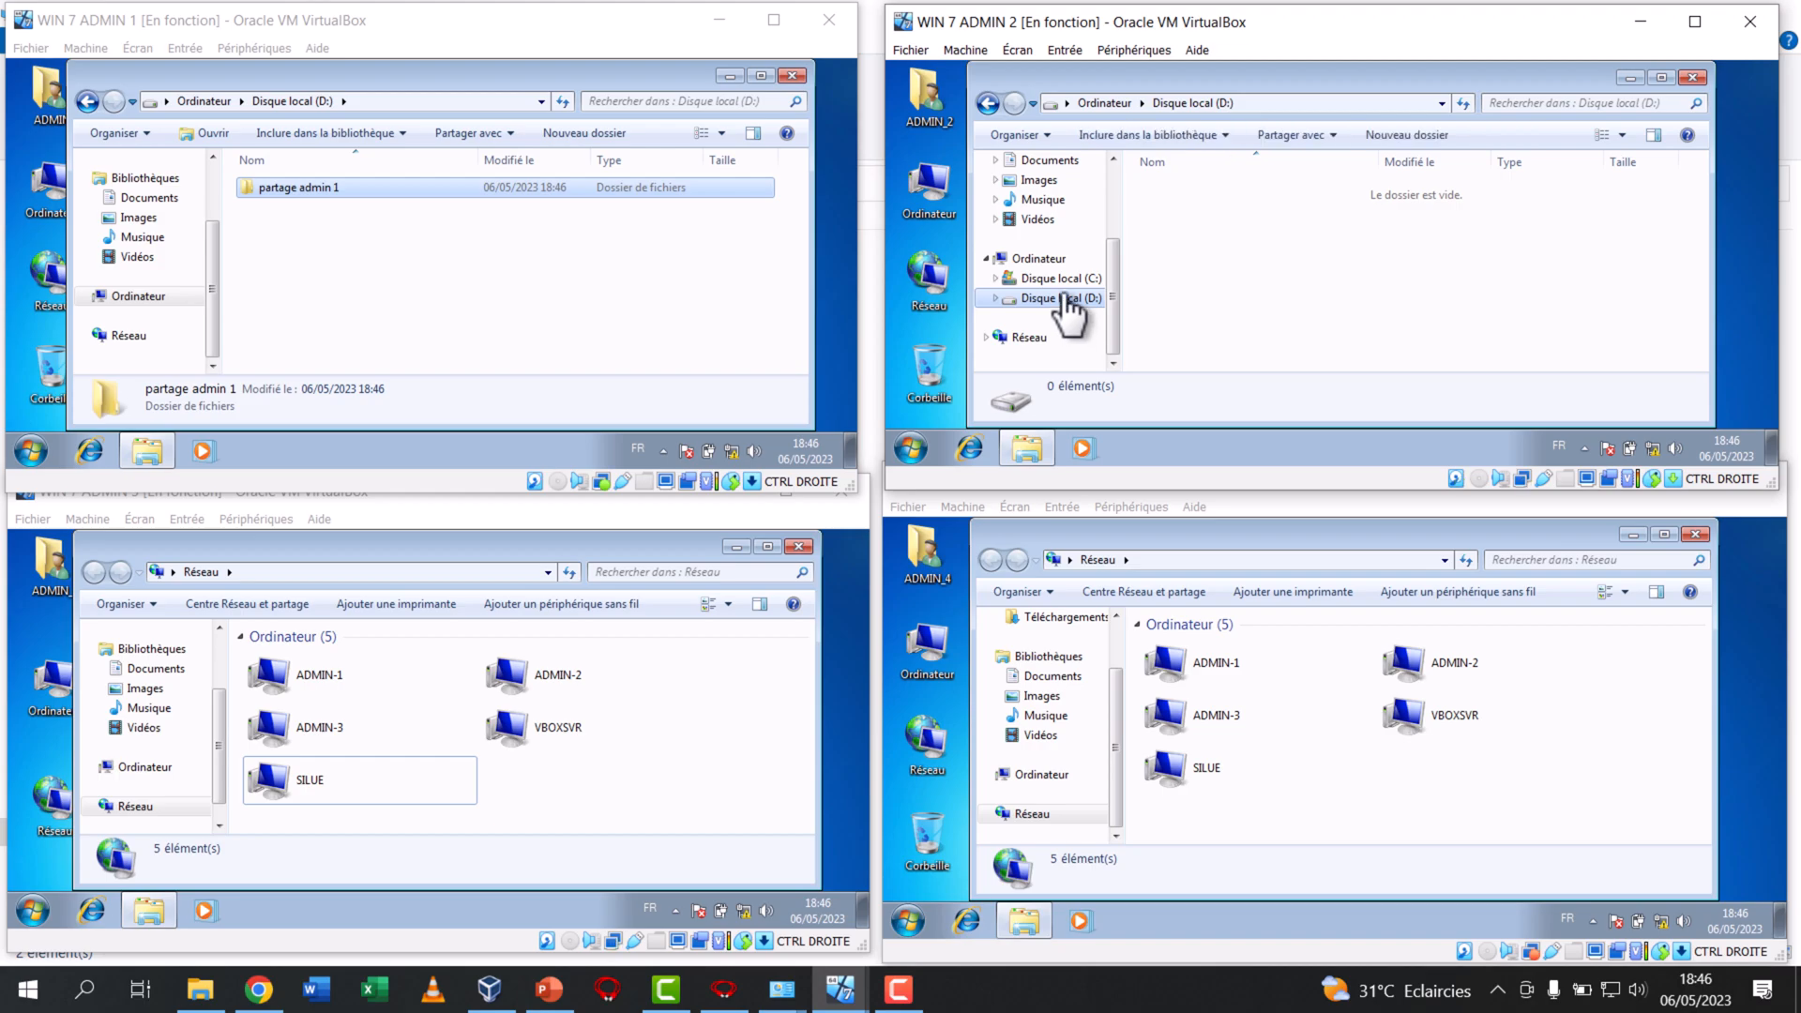
drag(435, 192, 1382, 274)
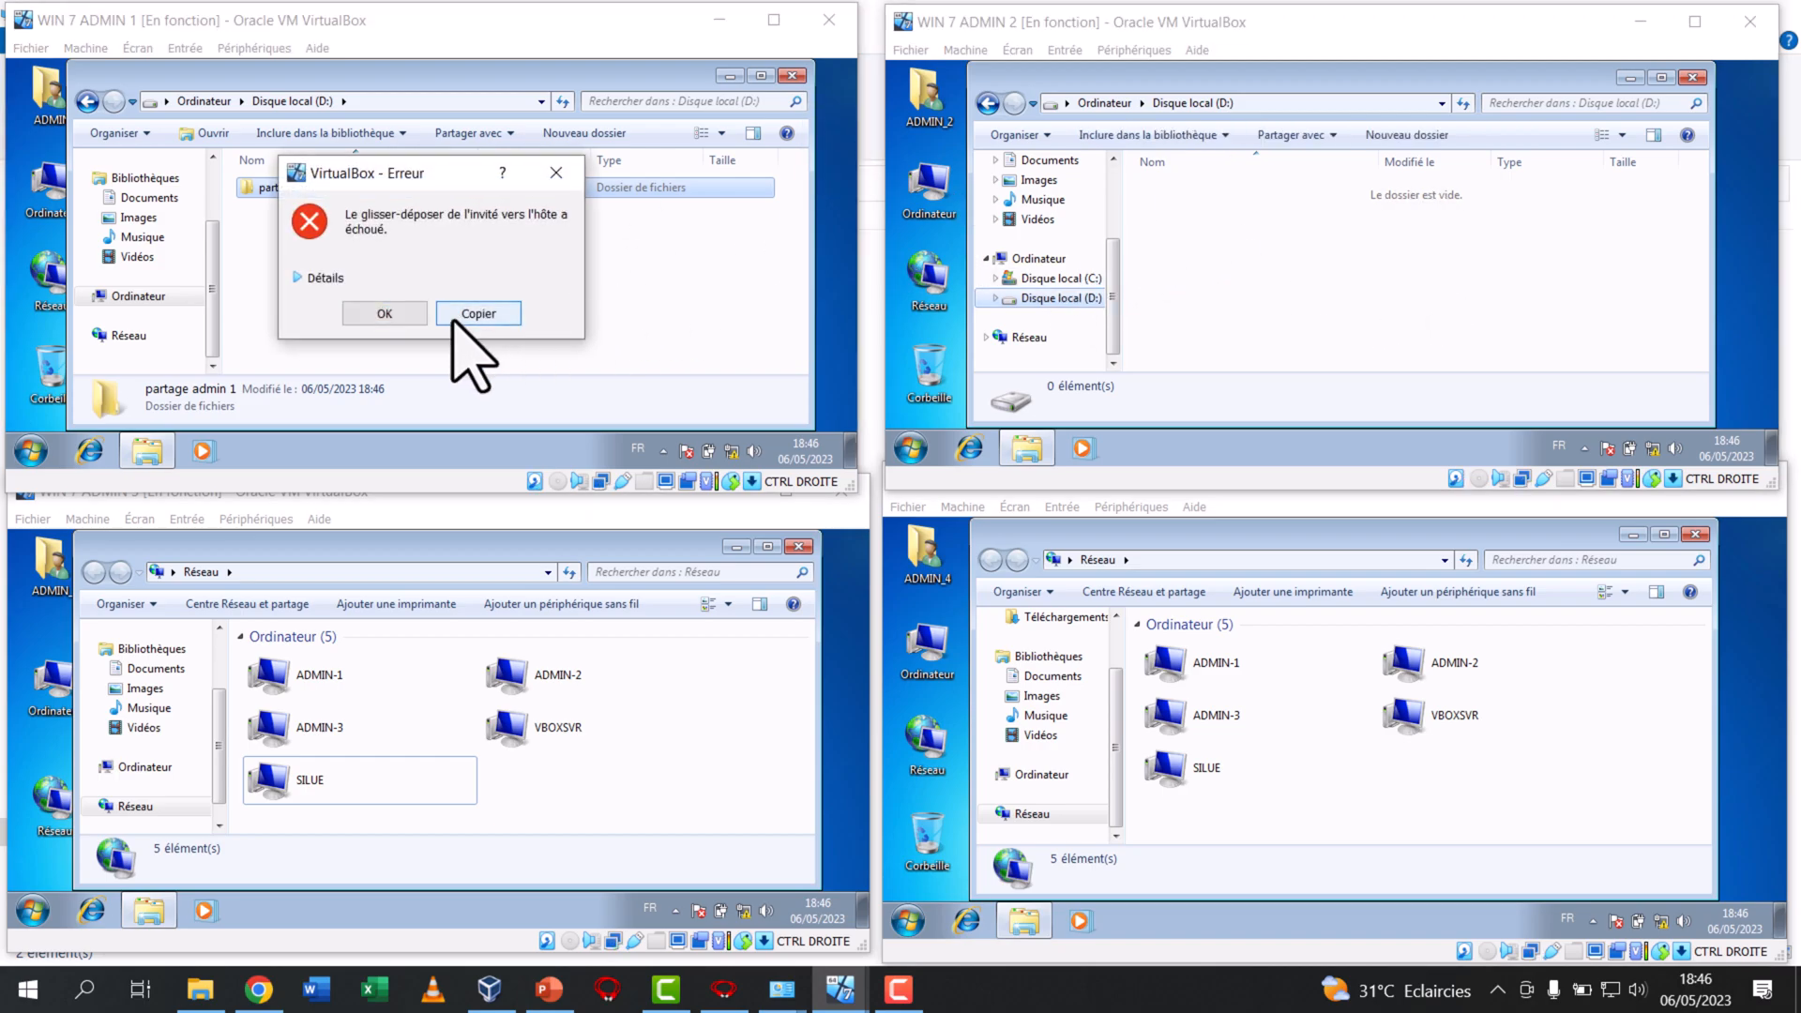
click(558, 170)
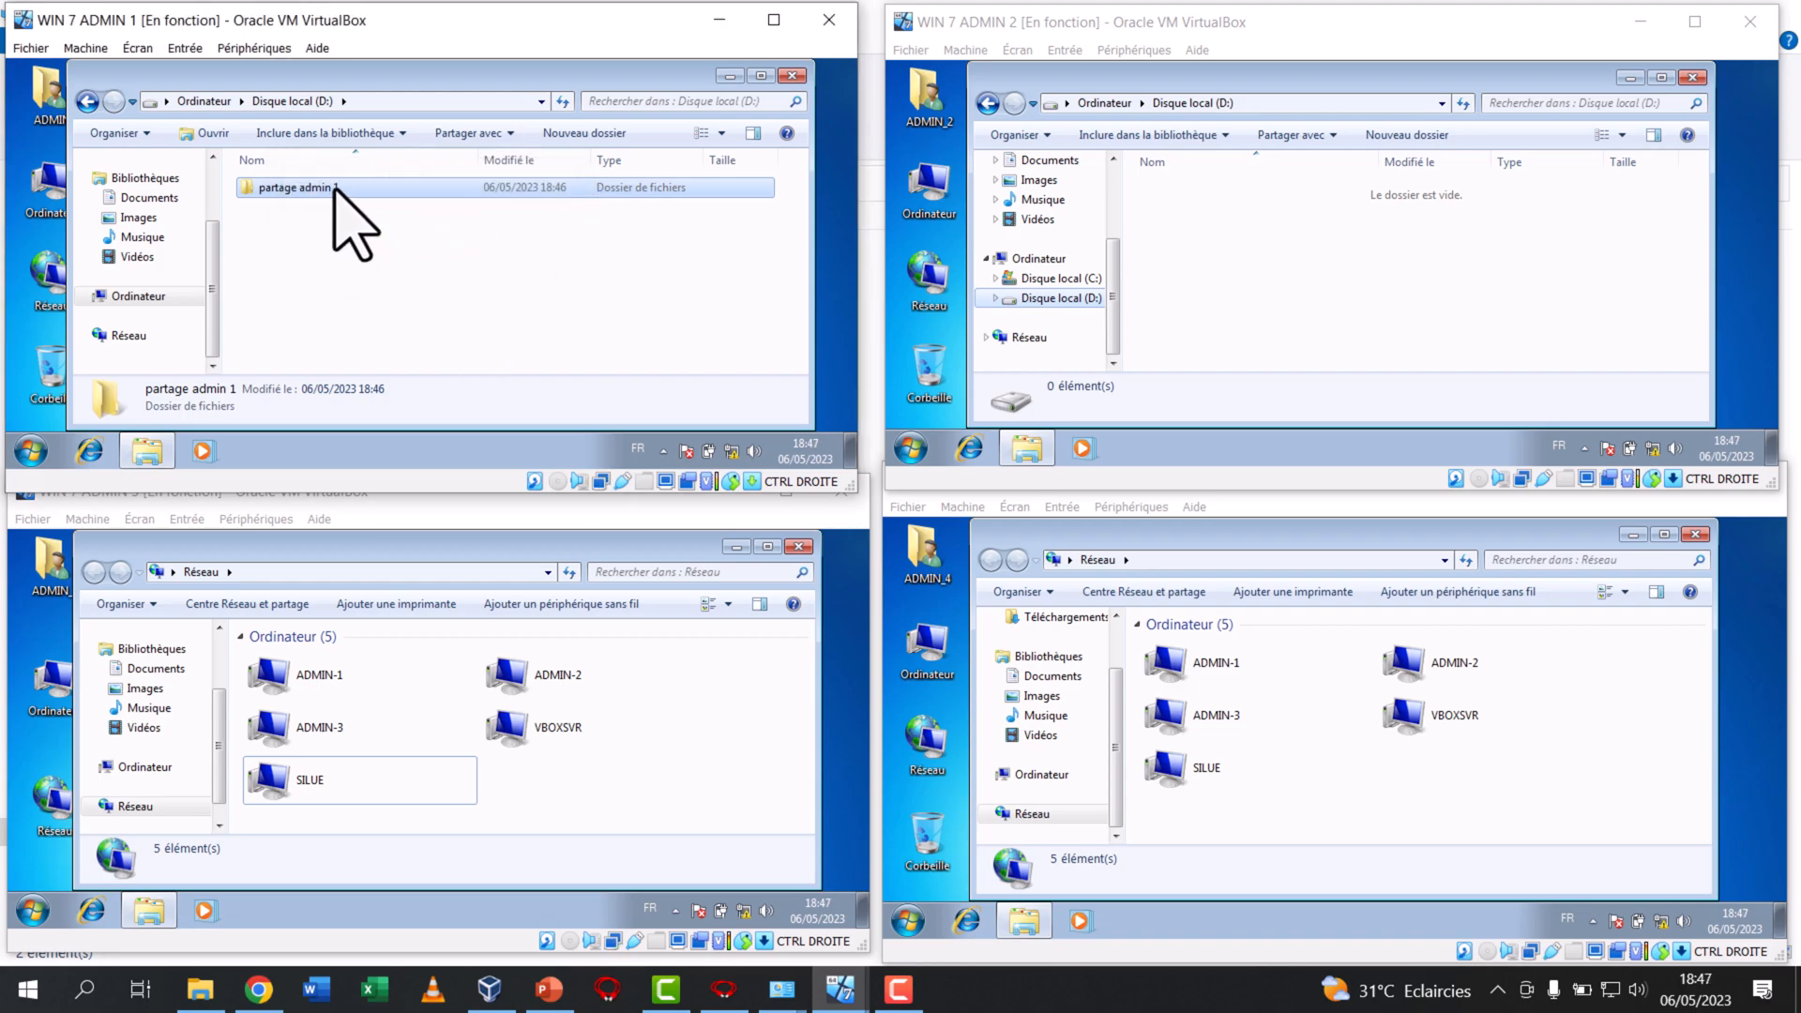
Set up sharing of "partage admin 1" with specific people, adding "Tout le monde" with the Lecture/écriture permission level
mouse_move(334, 188)
mouse_down()
mouse_move(1359, 288)
mouse_move(396, 250)
mouse_move(352, 188)
mouse_up()
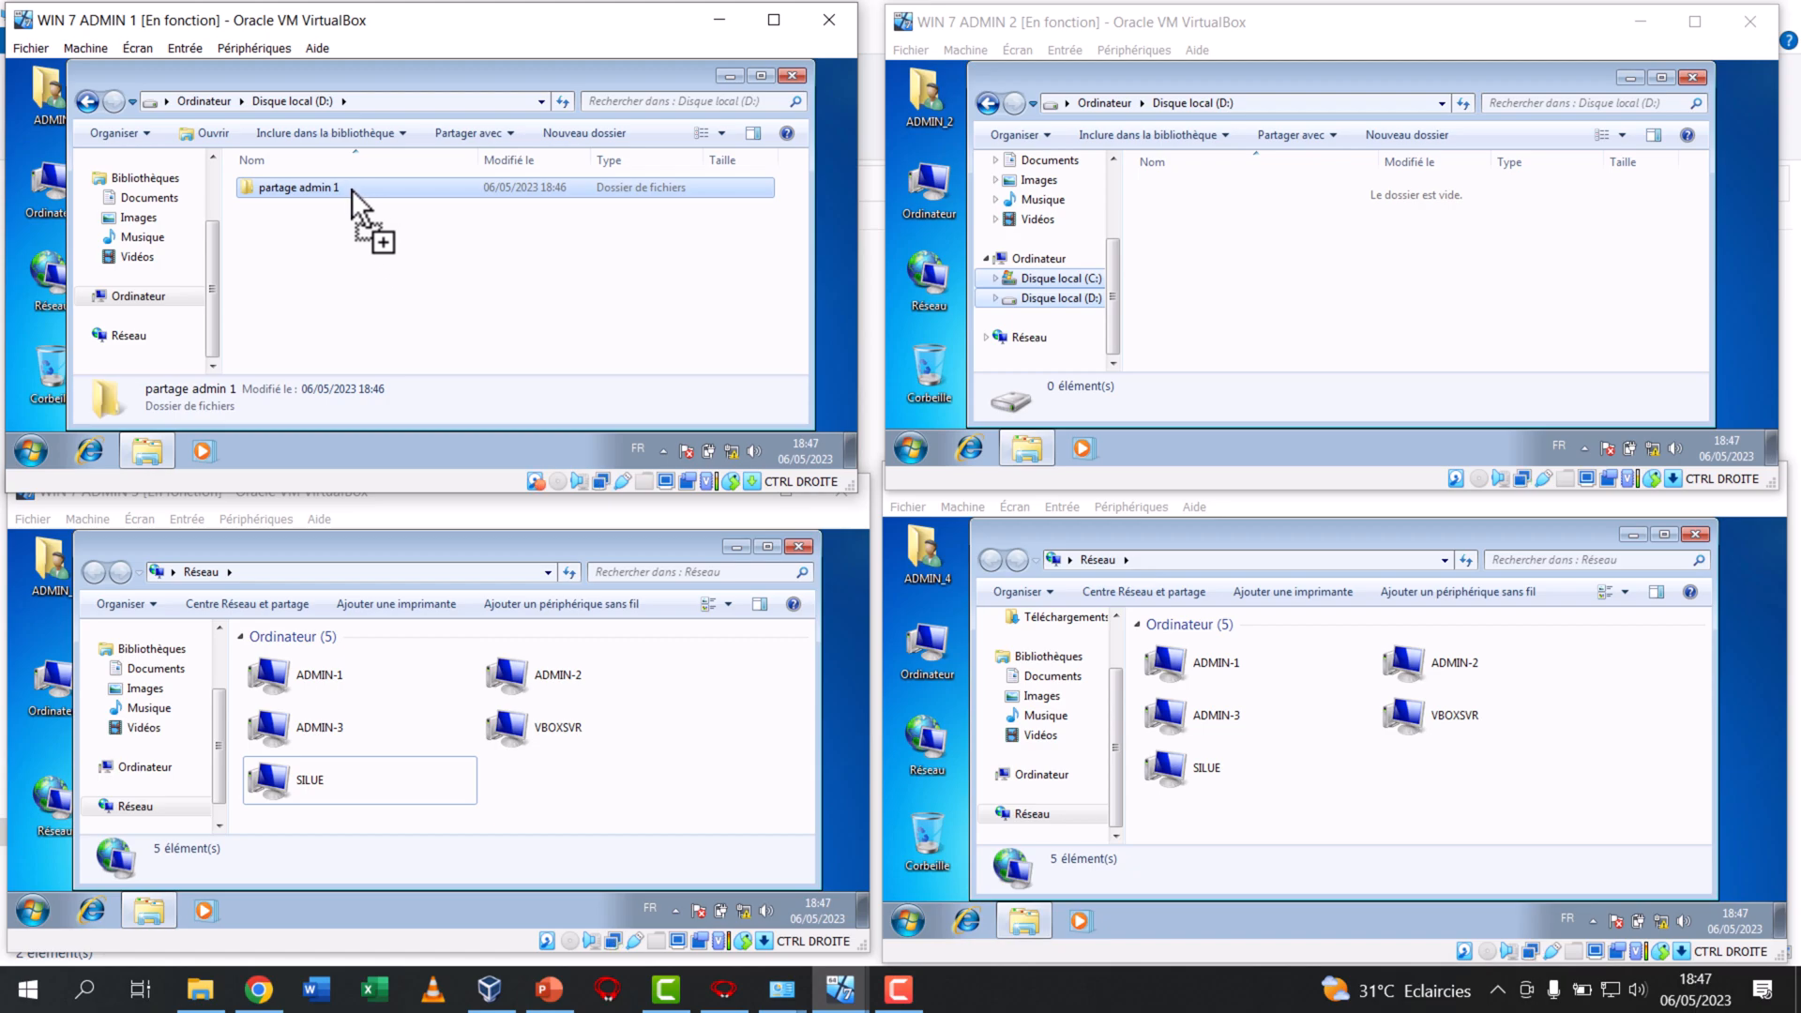
right_click(352, 189)
mouse_move(456, 203)
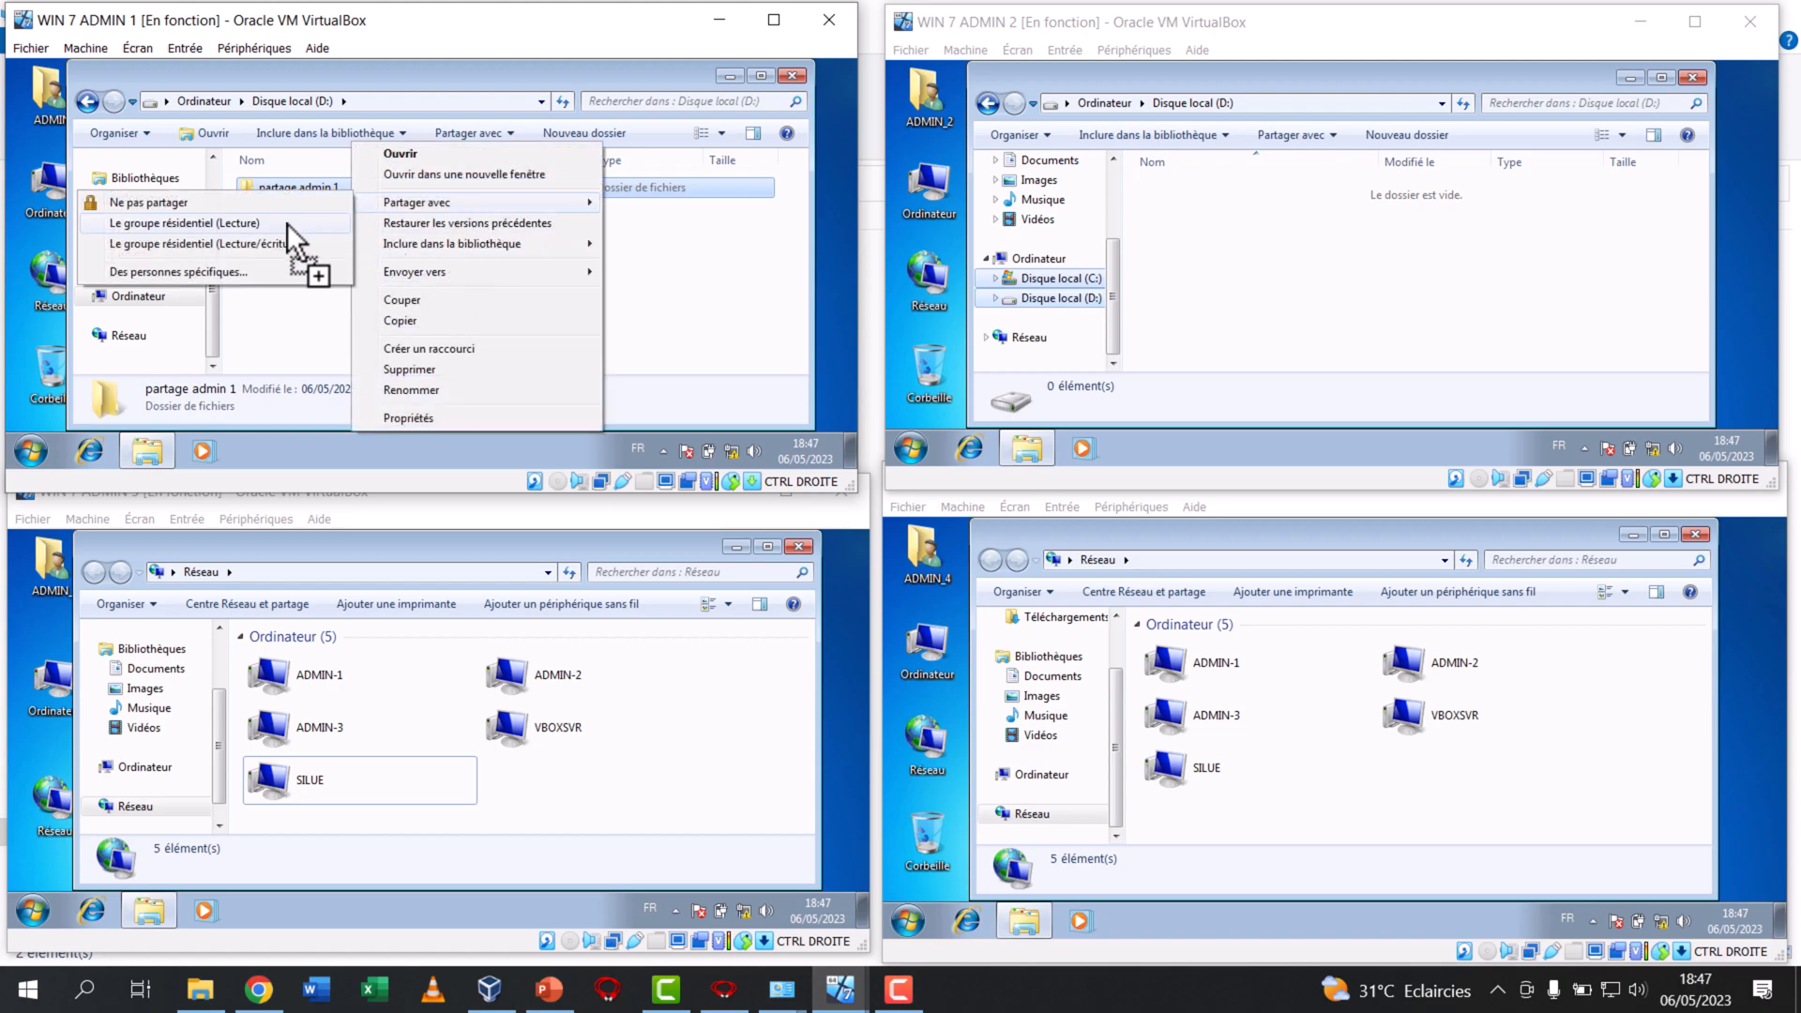
click(150, 273)
click(568, 230)
click(335, 279)
click(604, 230)
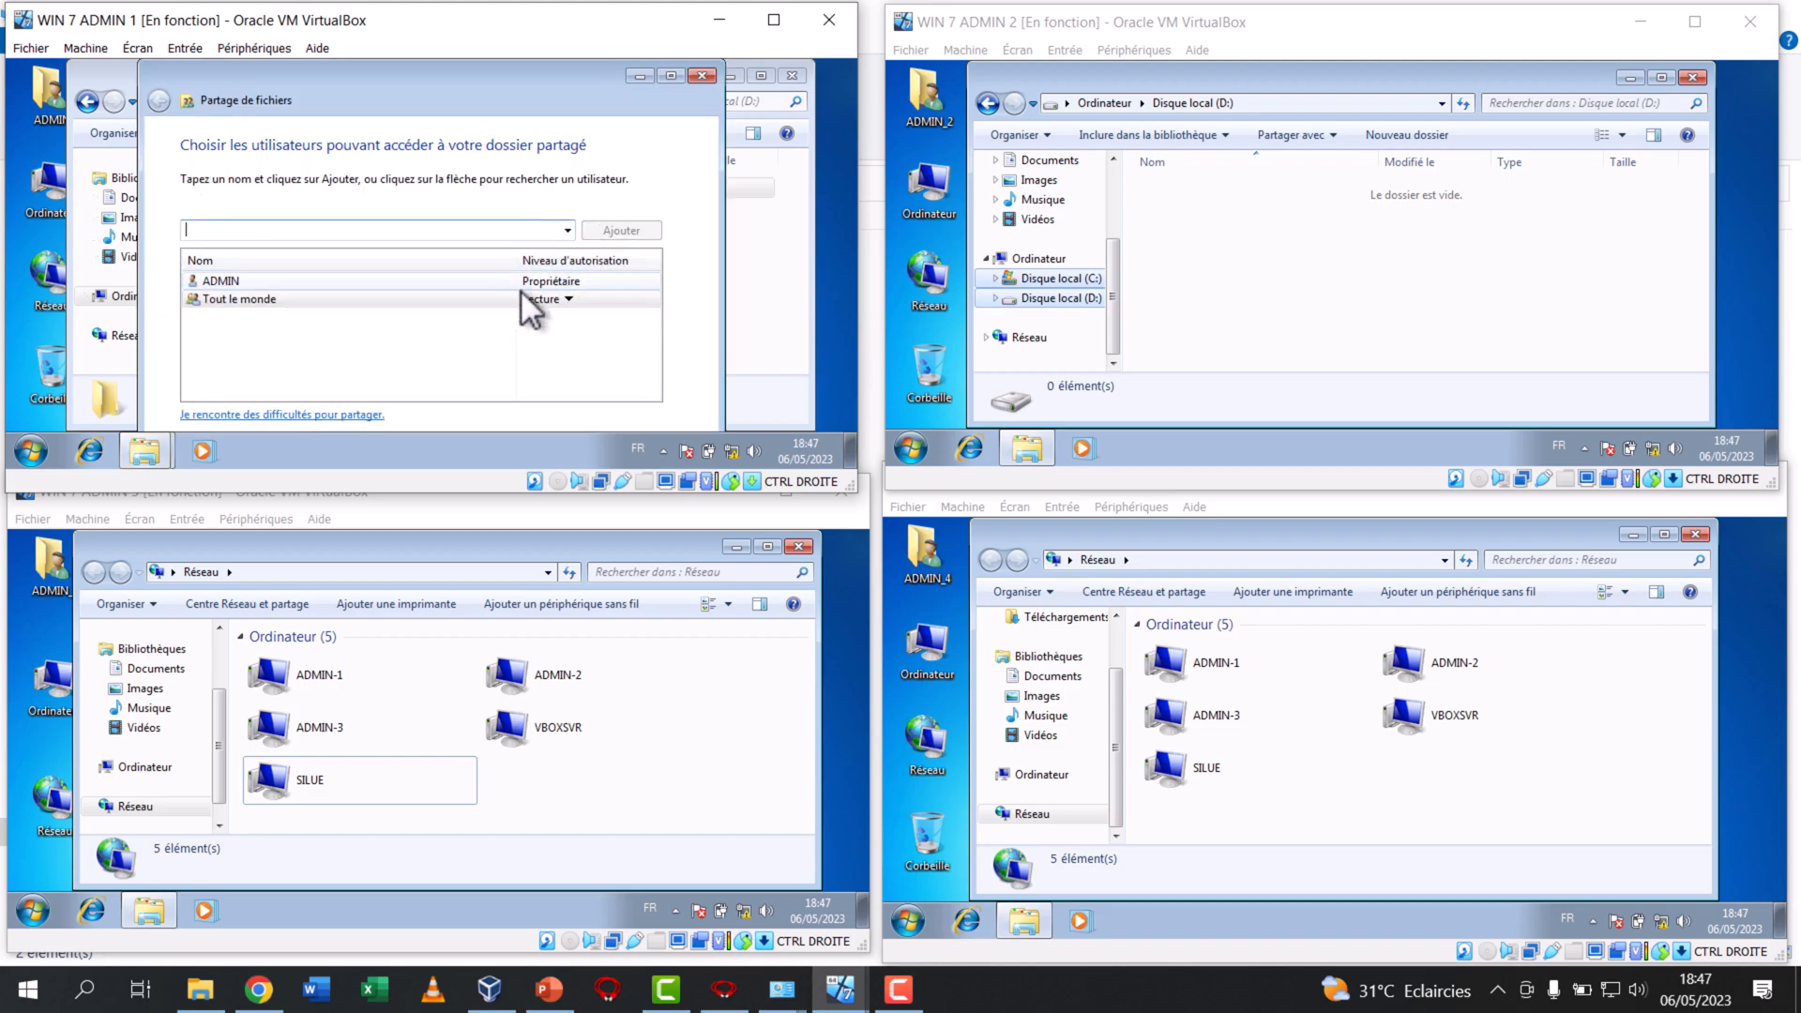
click(542, 299)
click(612, 321)
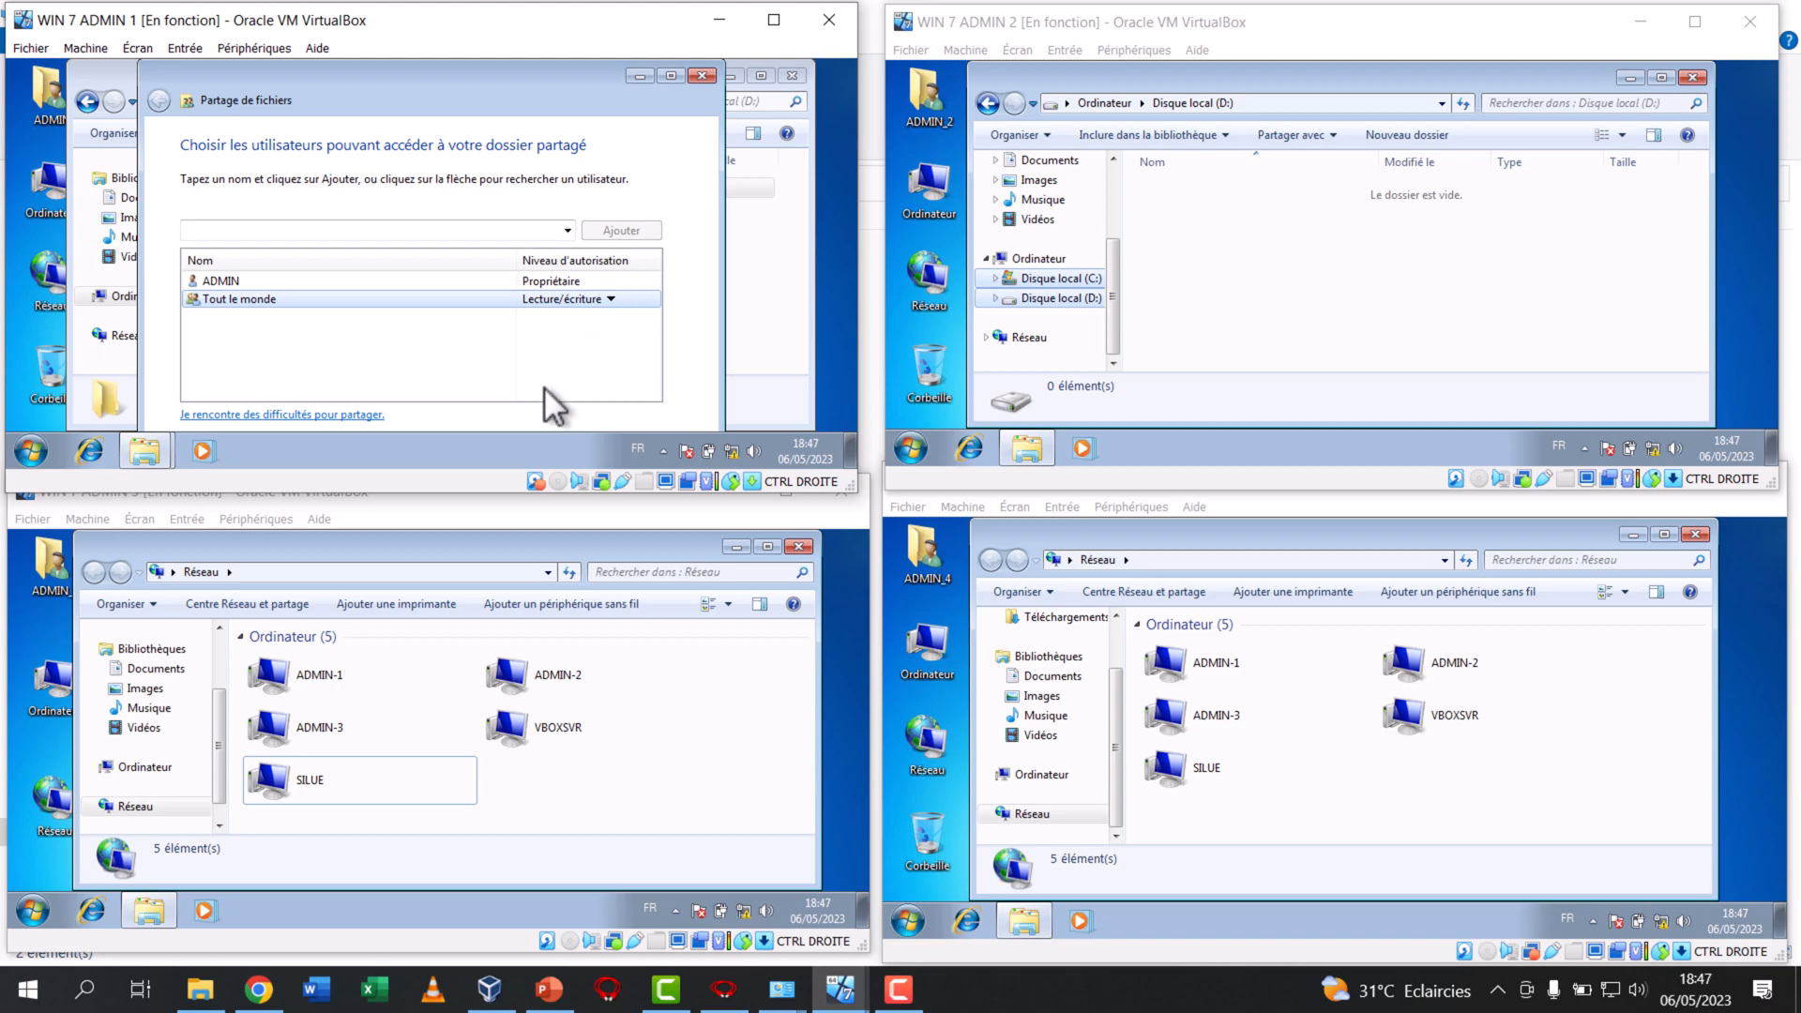
Enlarge the WIN 7 ADMIN 1 window to share "partage admin 1" and close the sharing dialog, then shrink the window again
drag(497, 494, 496, 548)
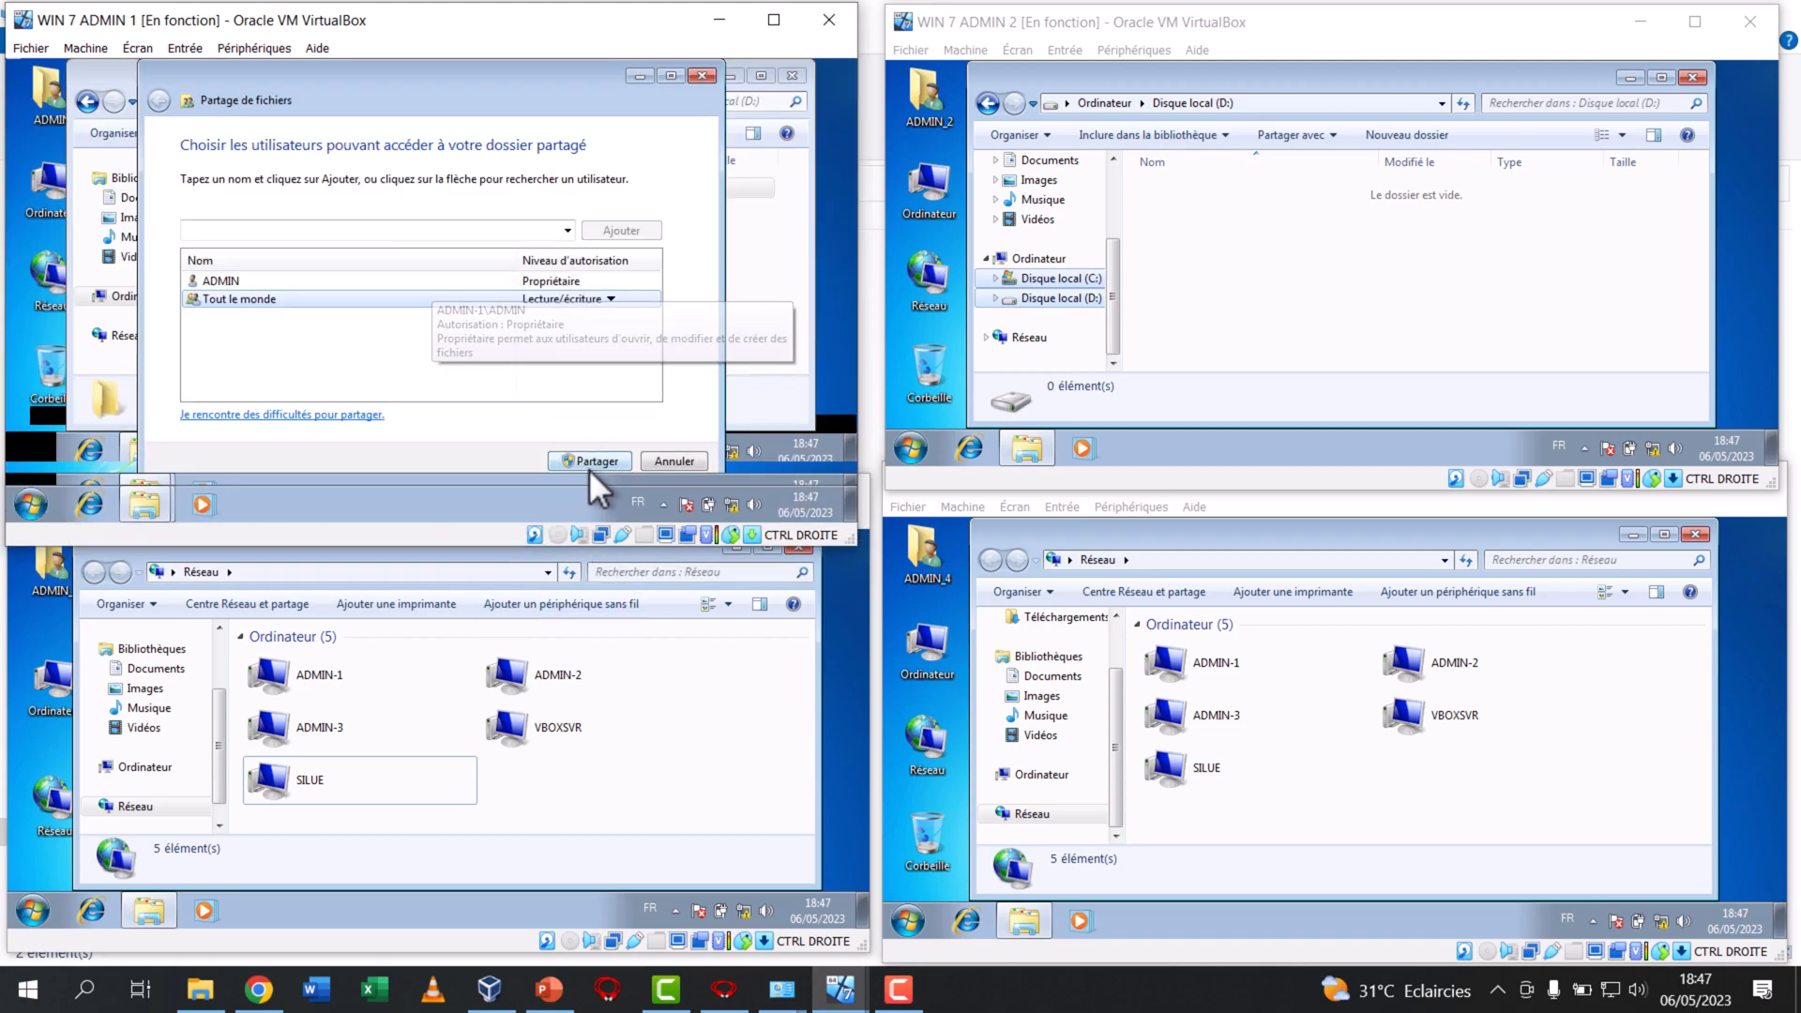
click(586, 460)
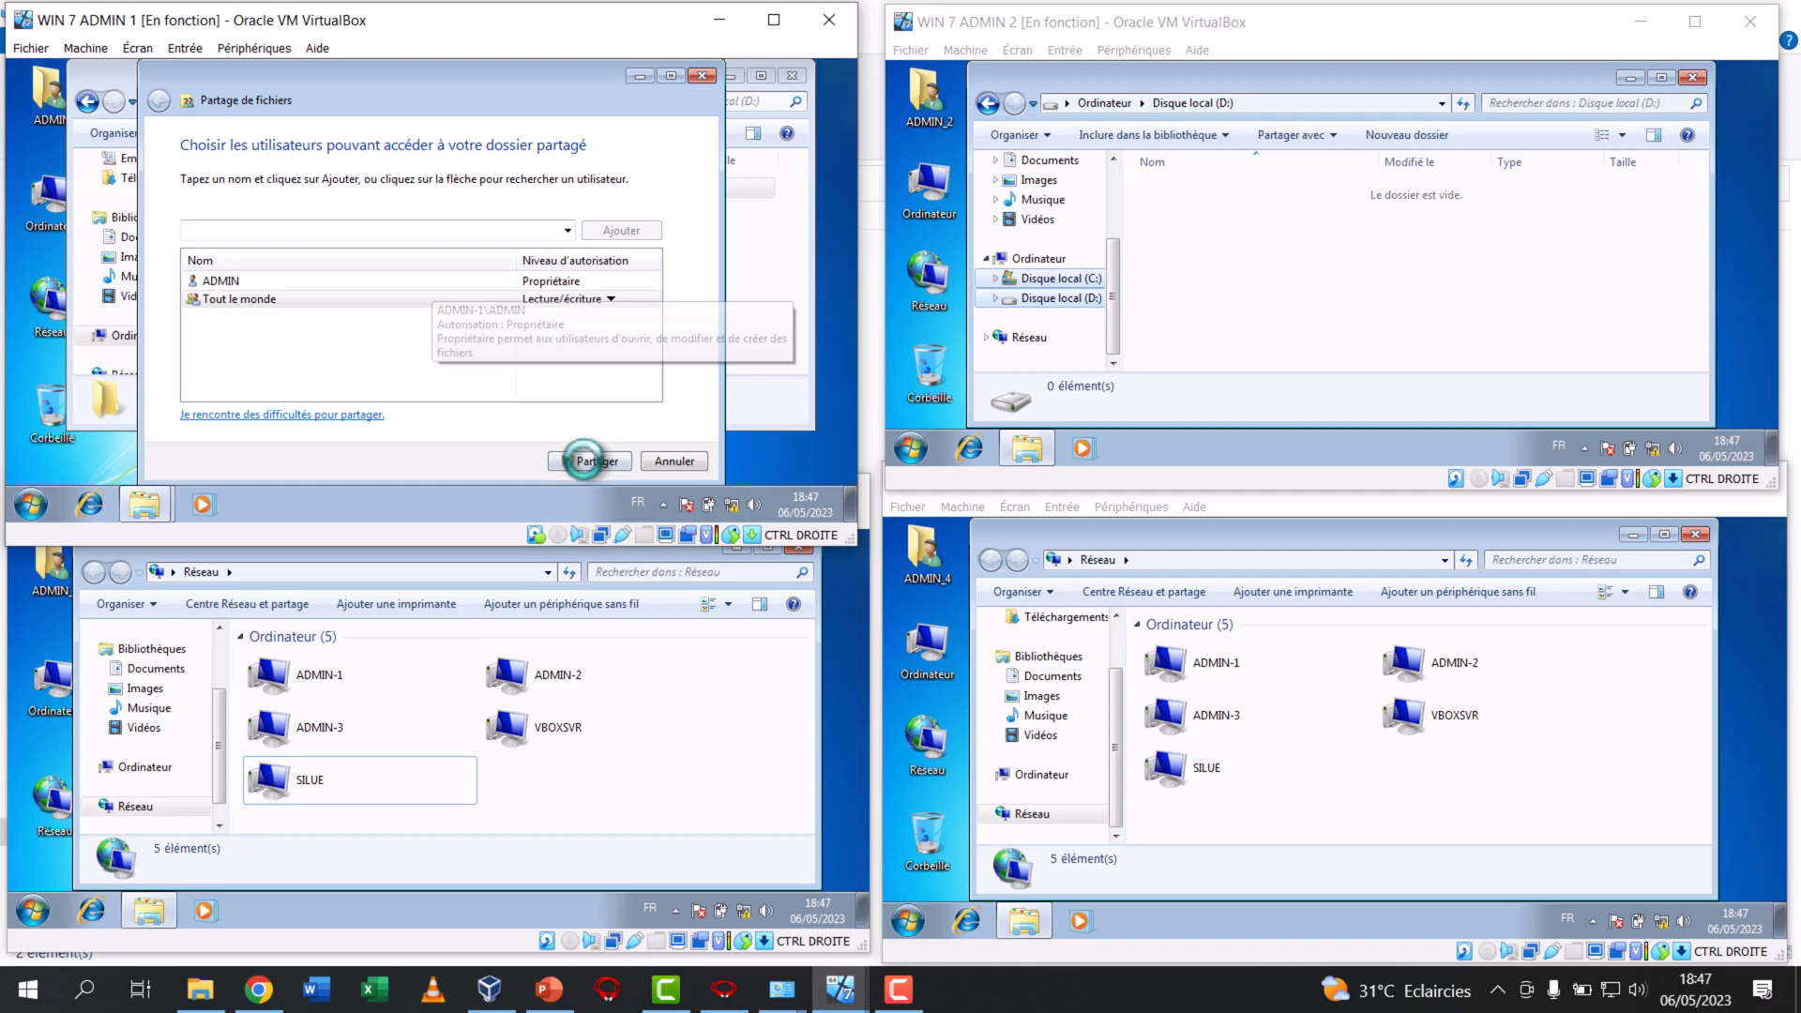
click(669, 459)
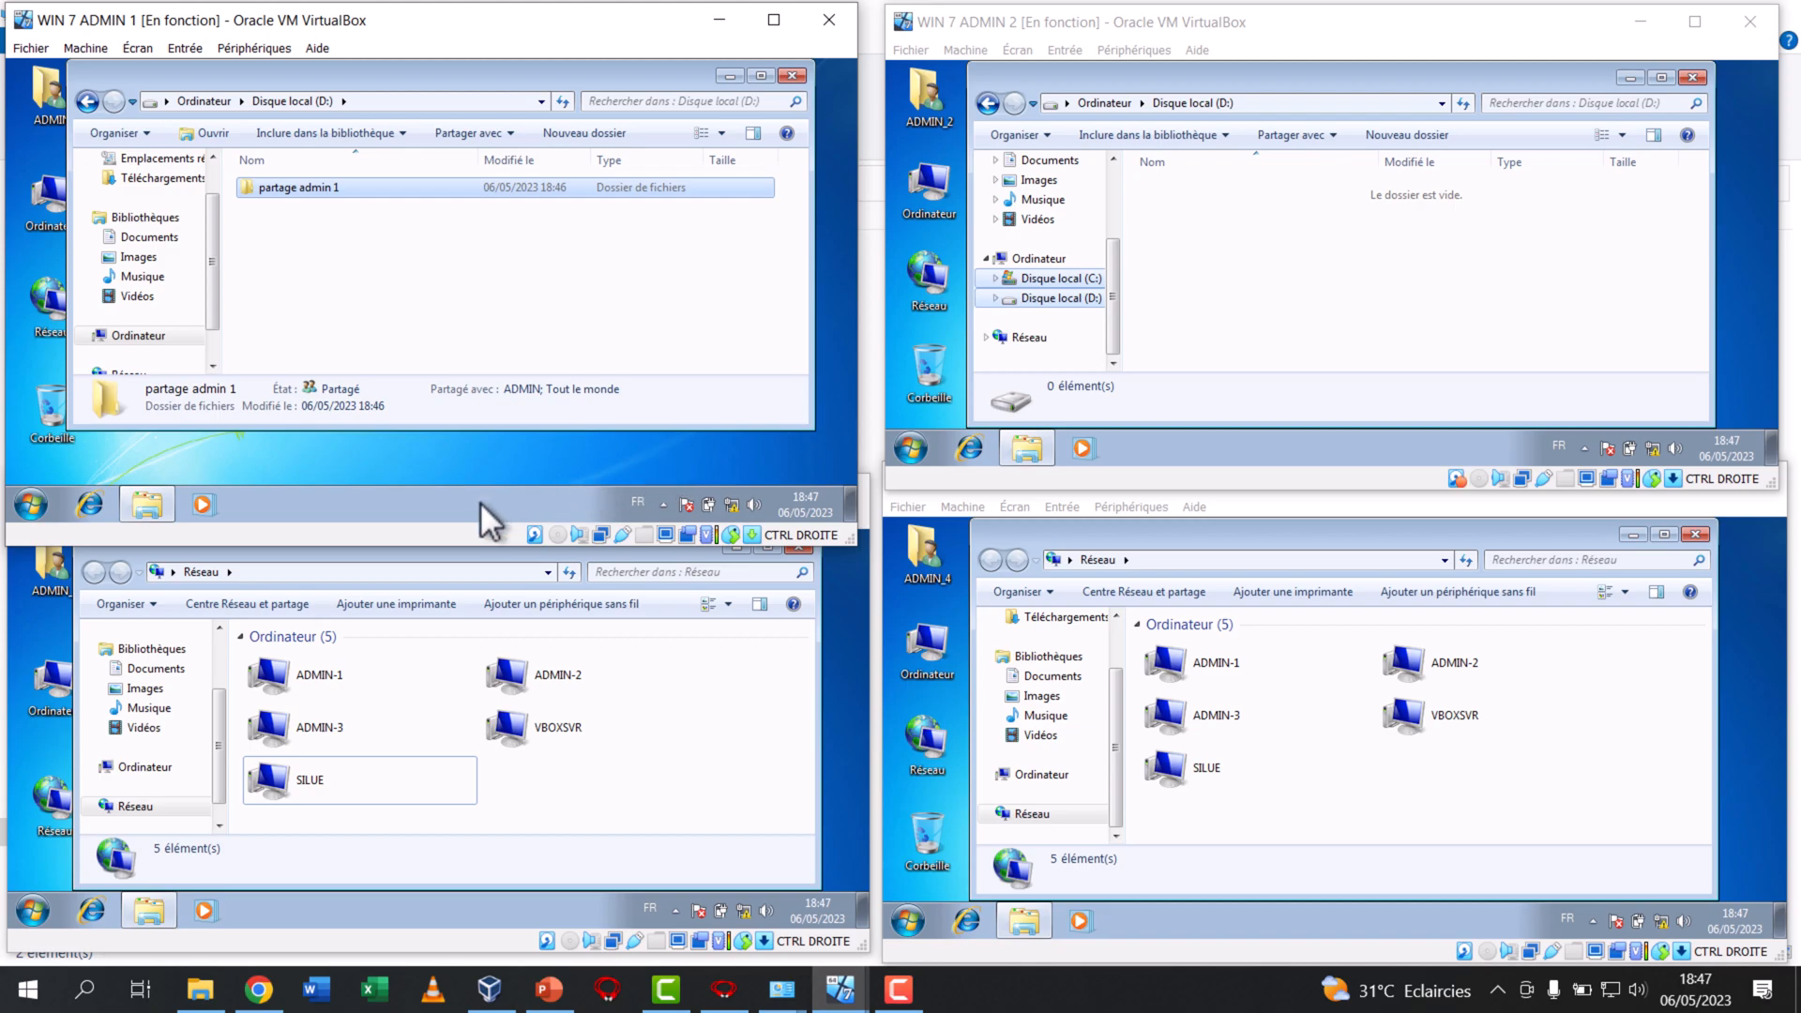
drag(442, 542, 439, 509)
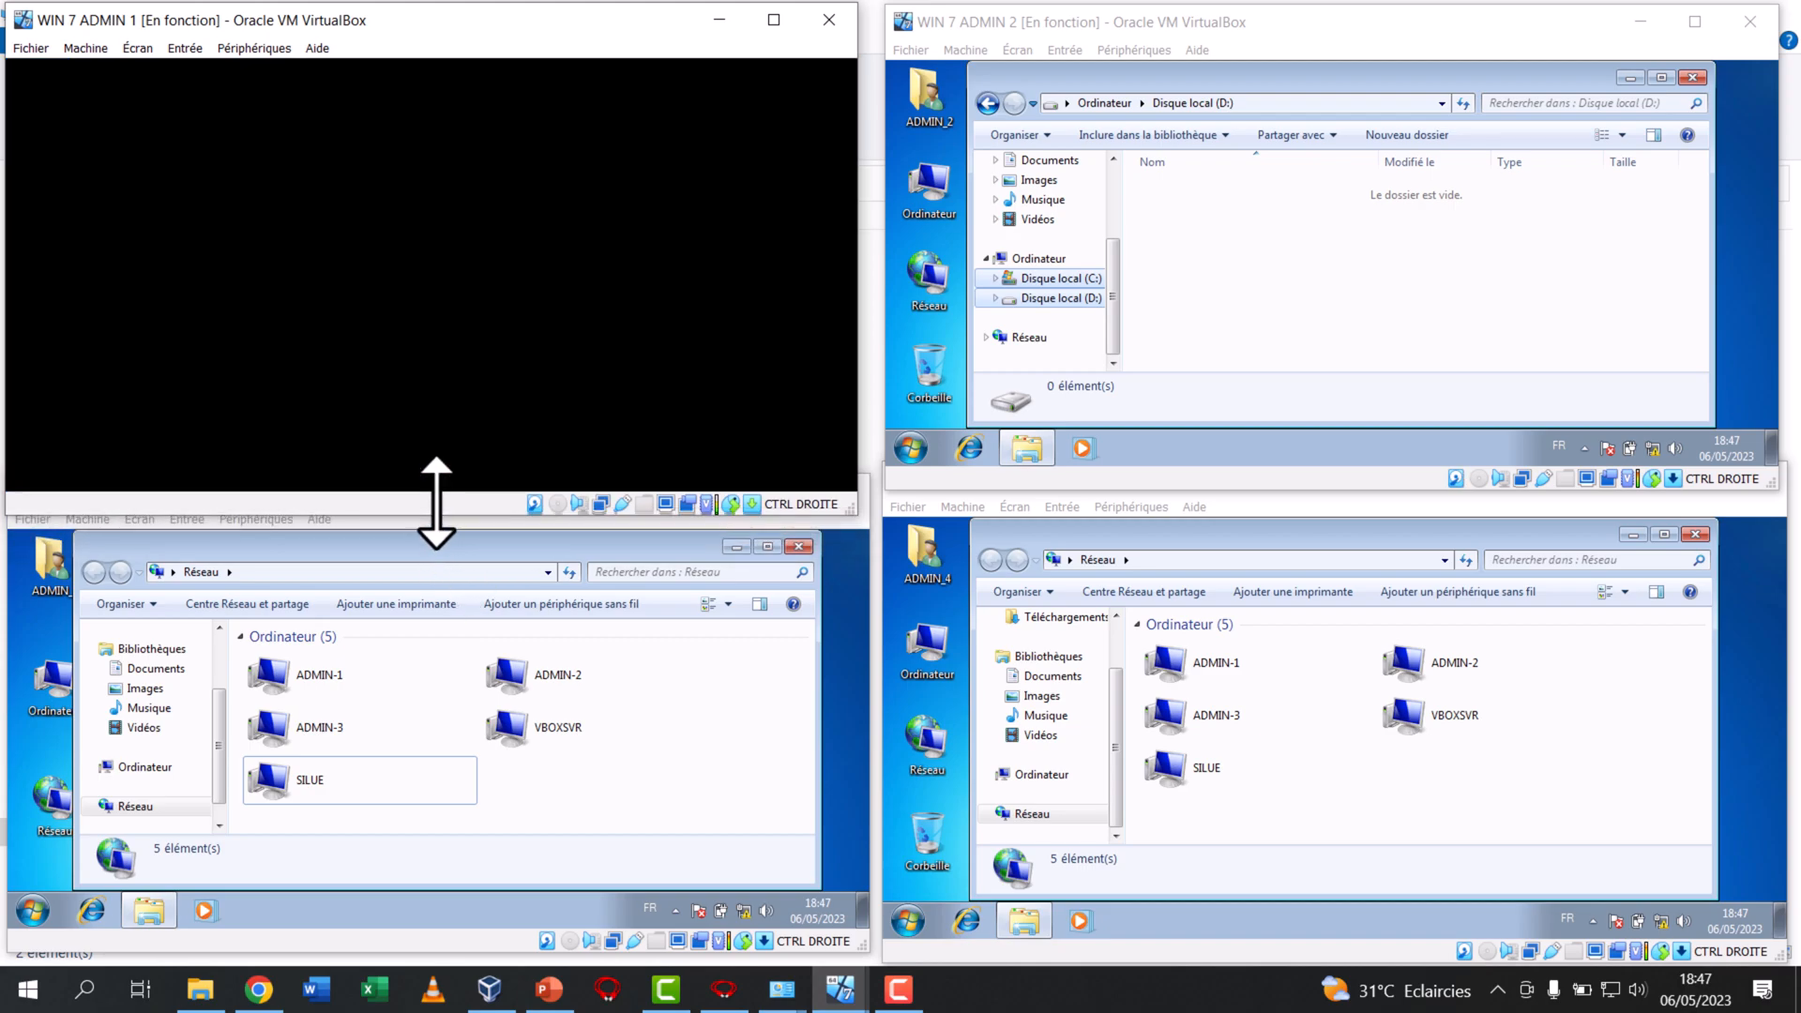
click(739, 349)
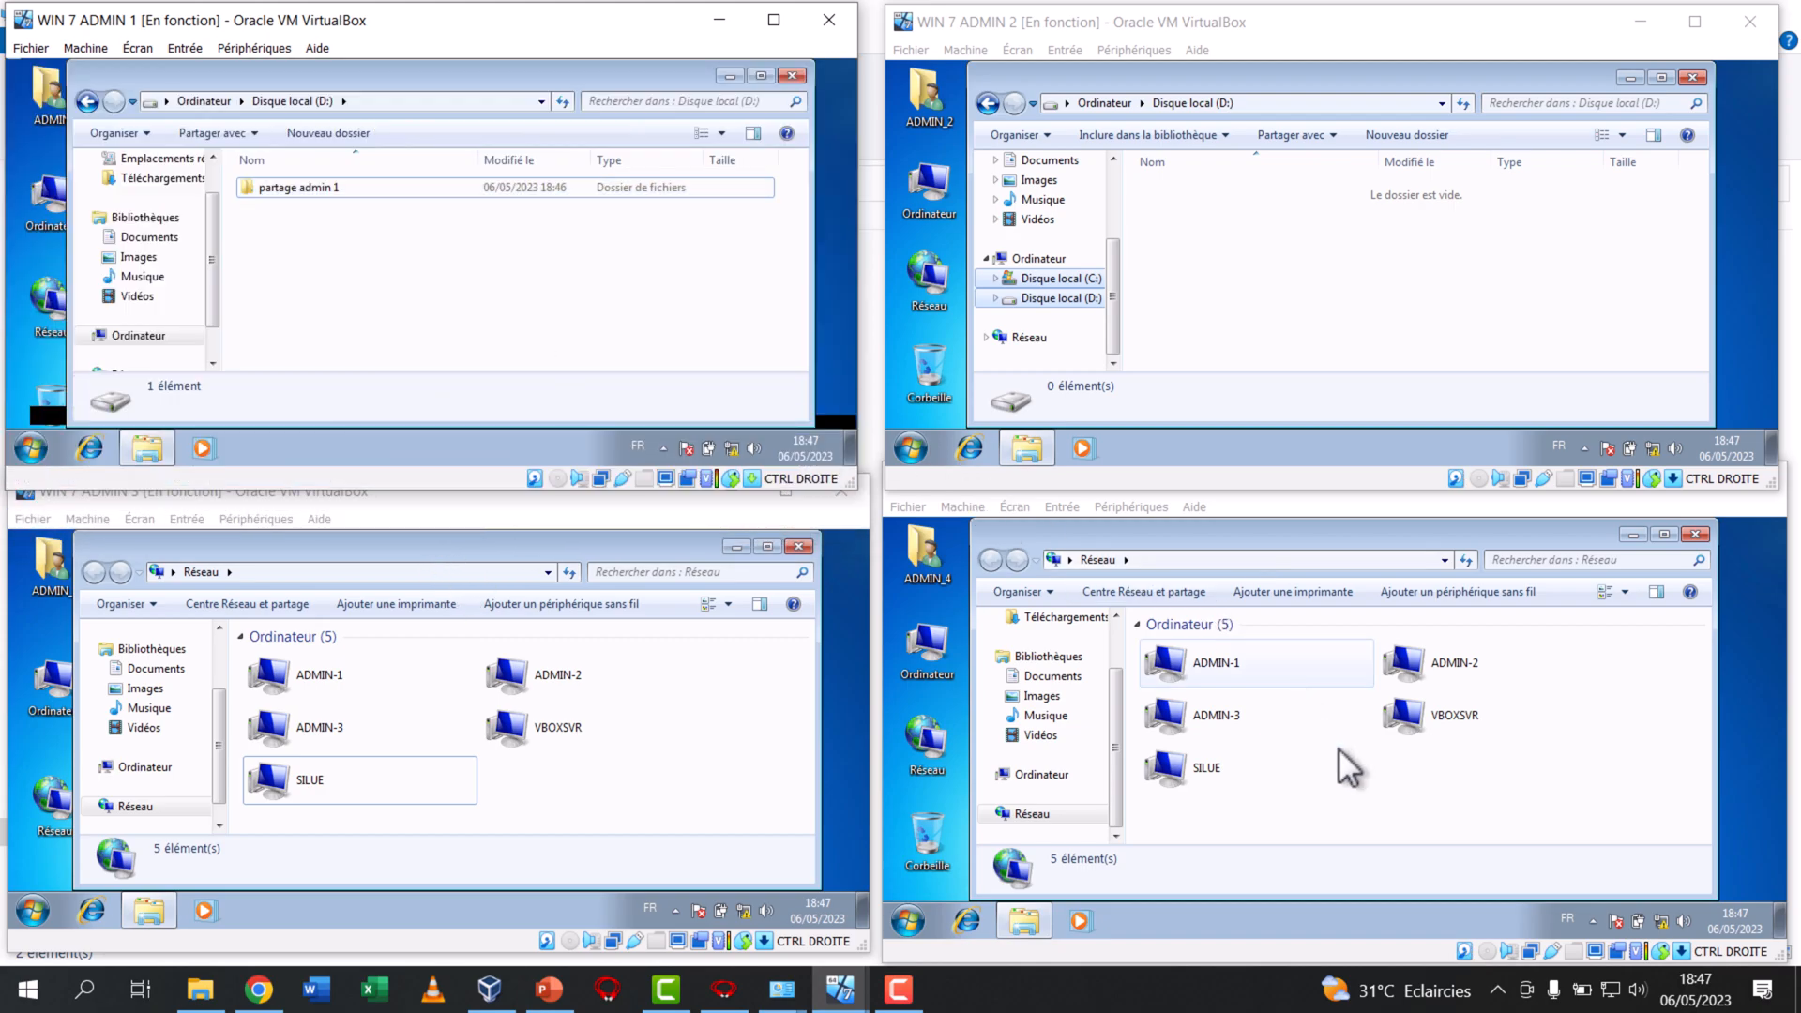
Open local disk D: on WIN 7 ADMIN 4 and create a folder named "partage admin 4" in it
click(1041, 774)
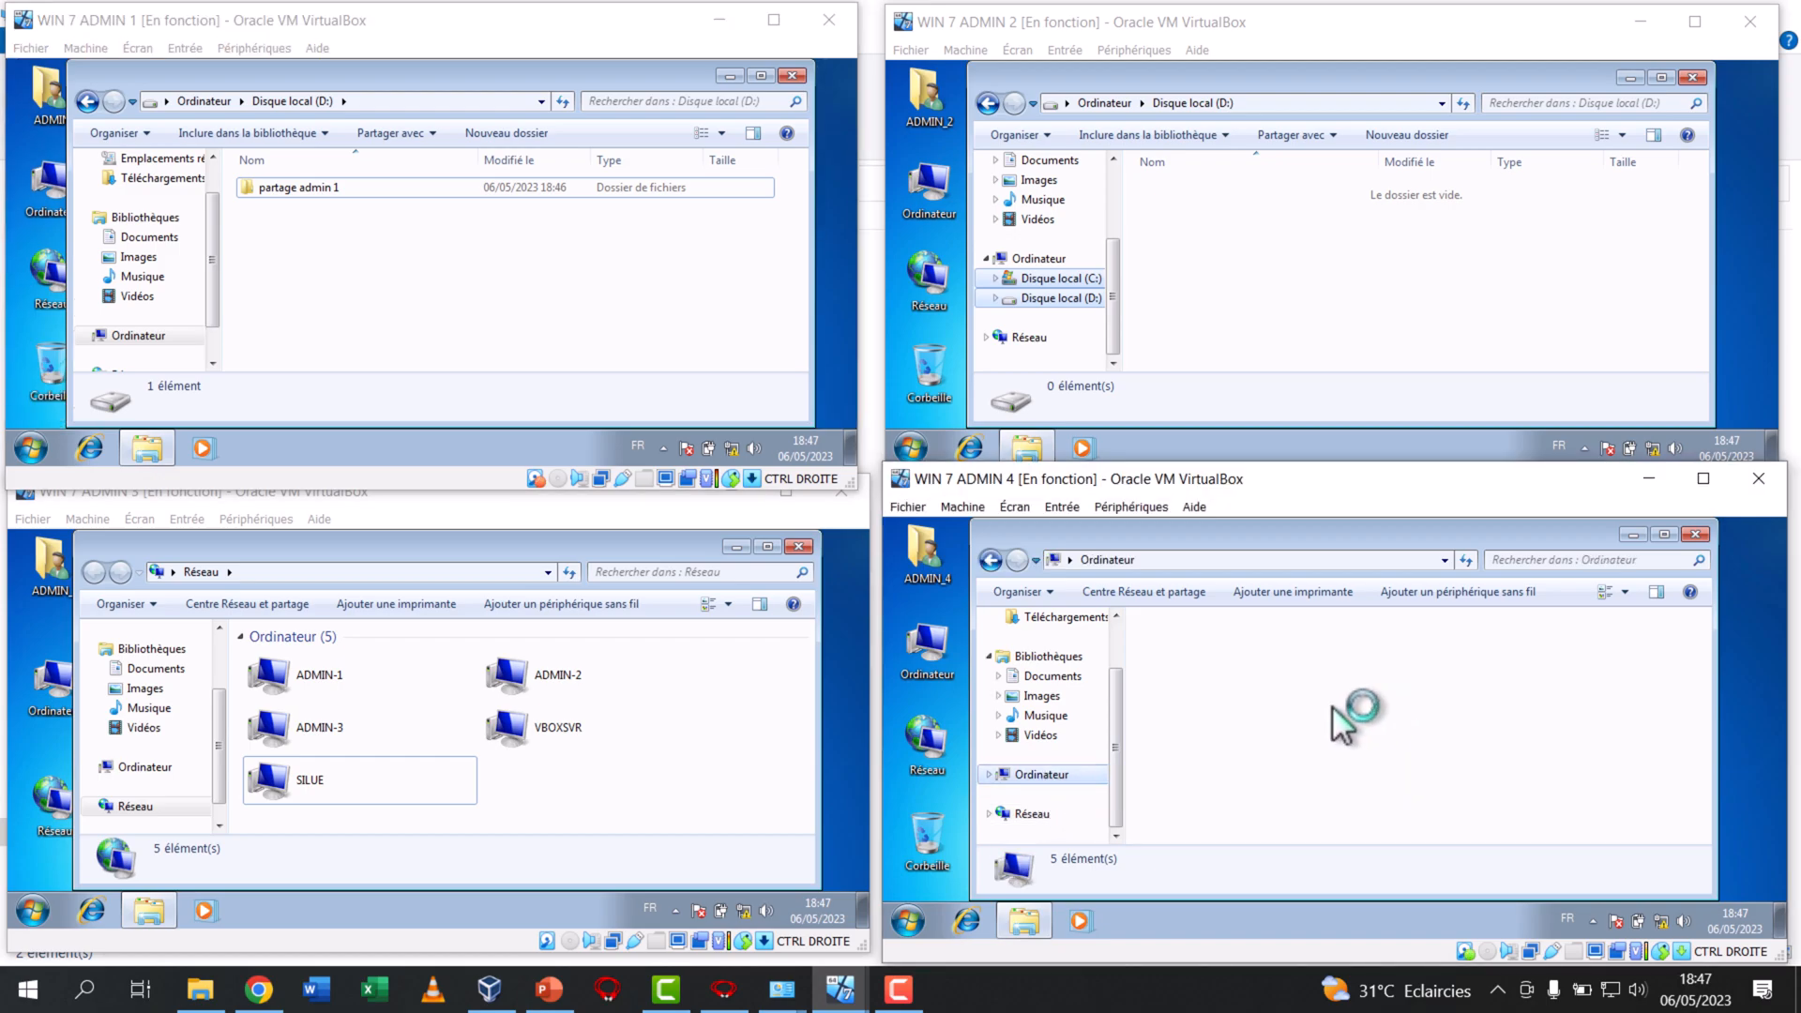
double_click(1553, 682)
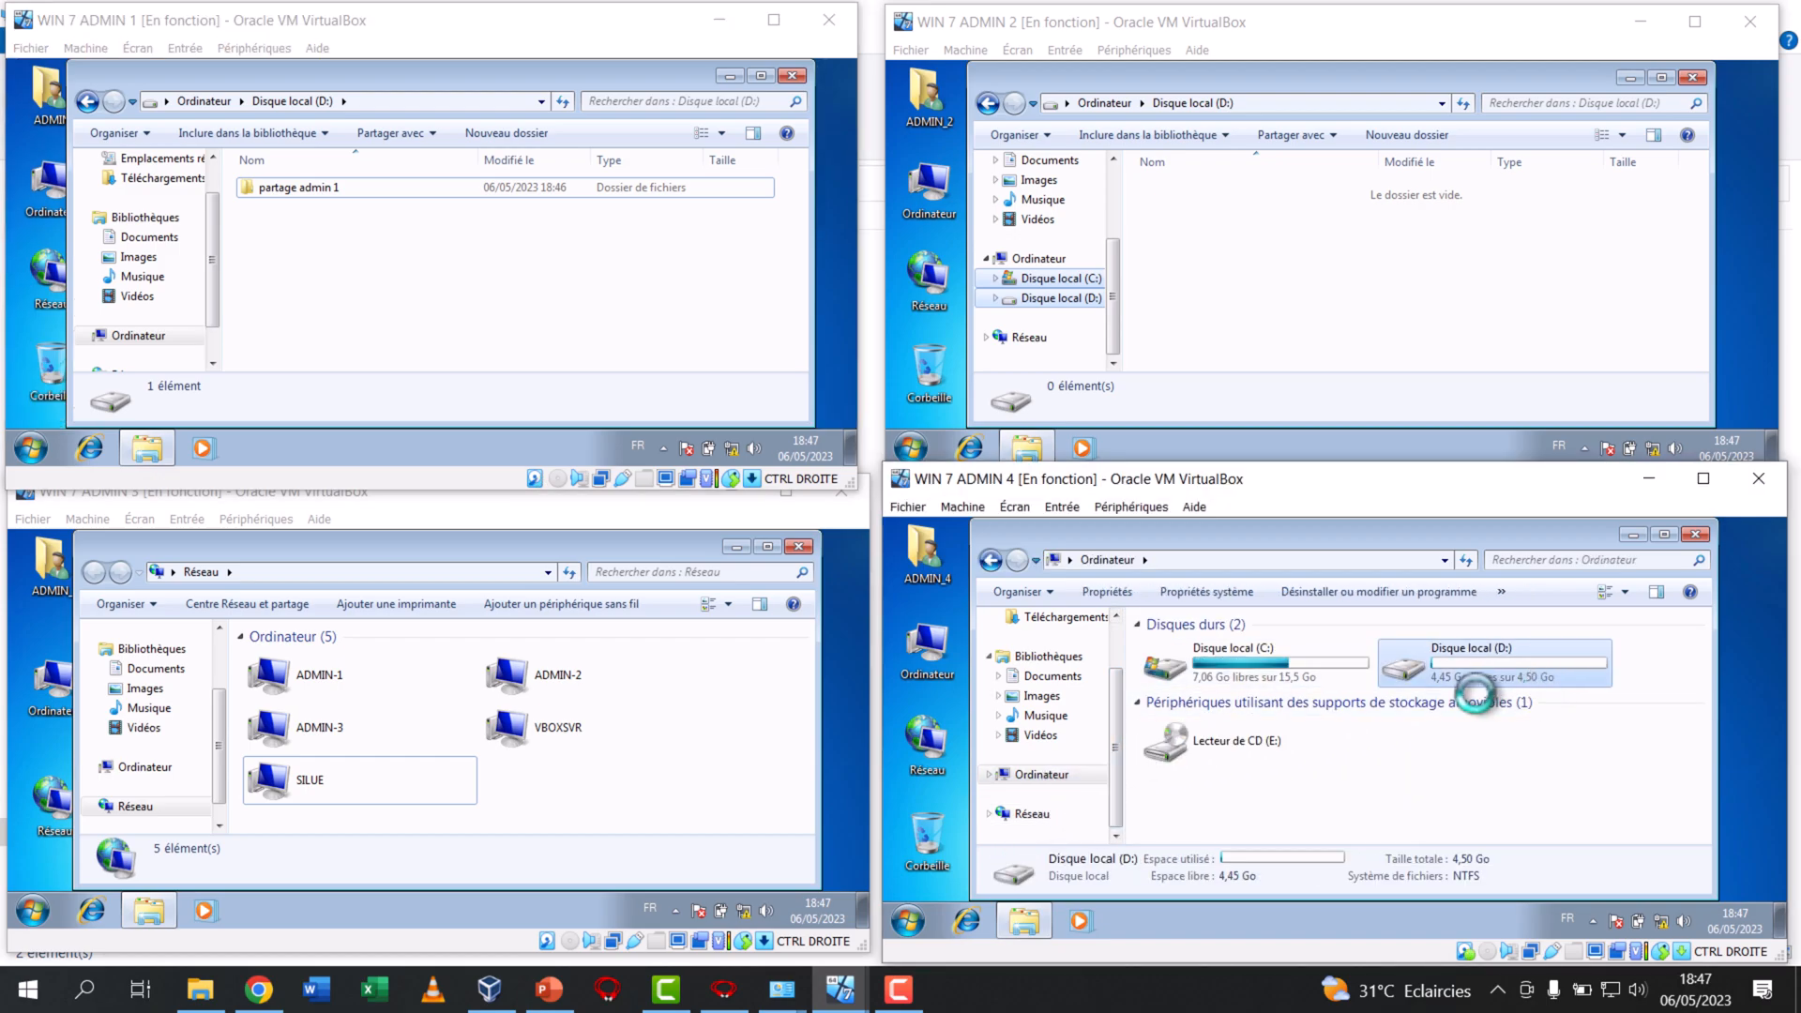
right_click(1293, 696)
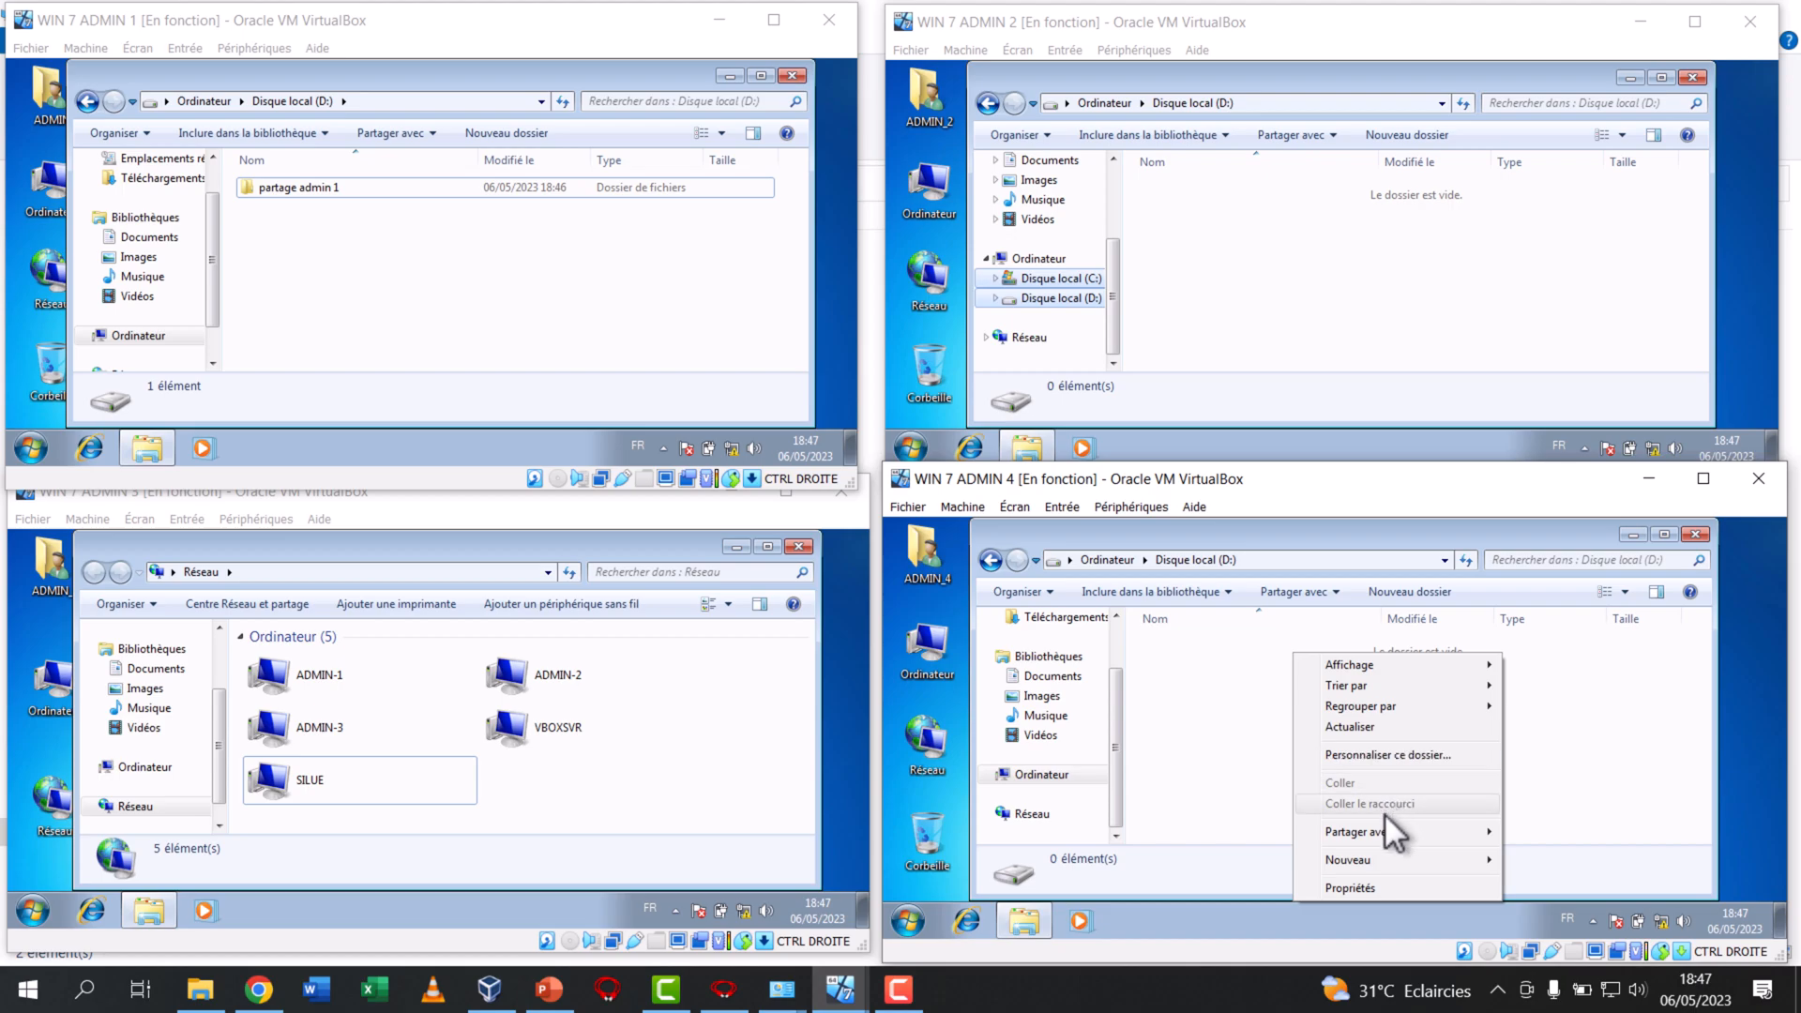
mouse_move(1371, 861)
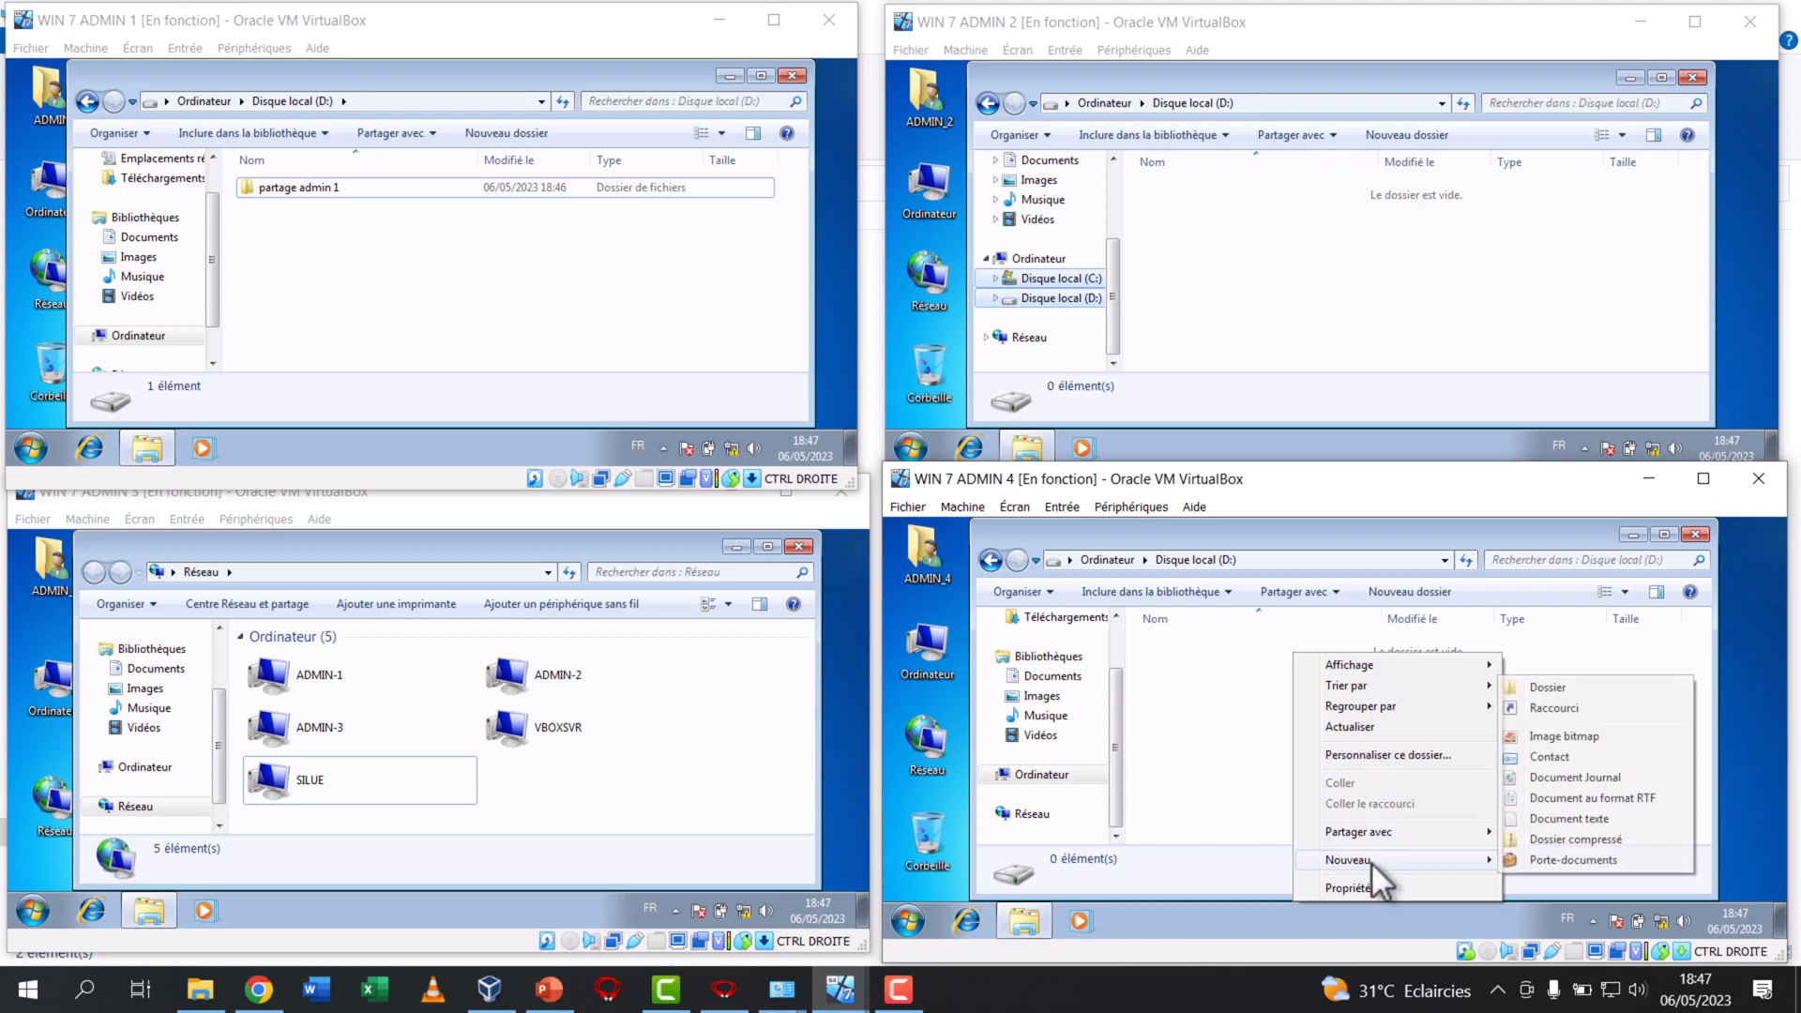
click(1567, 692)
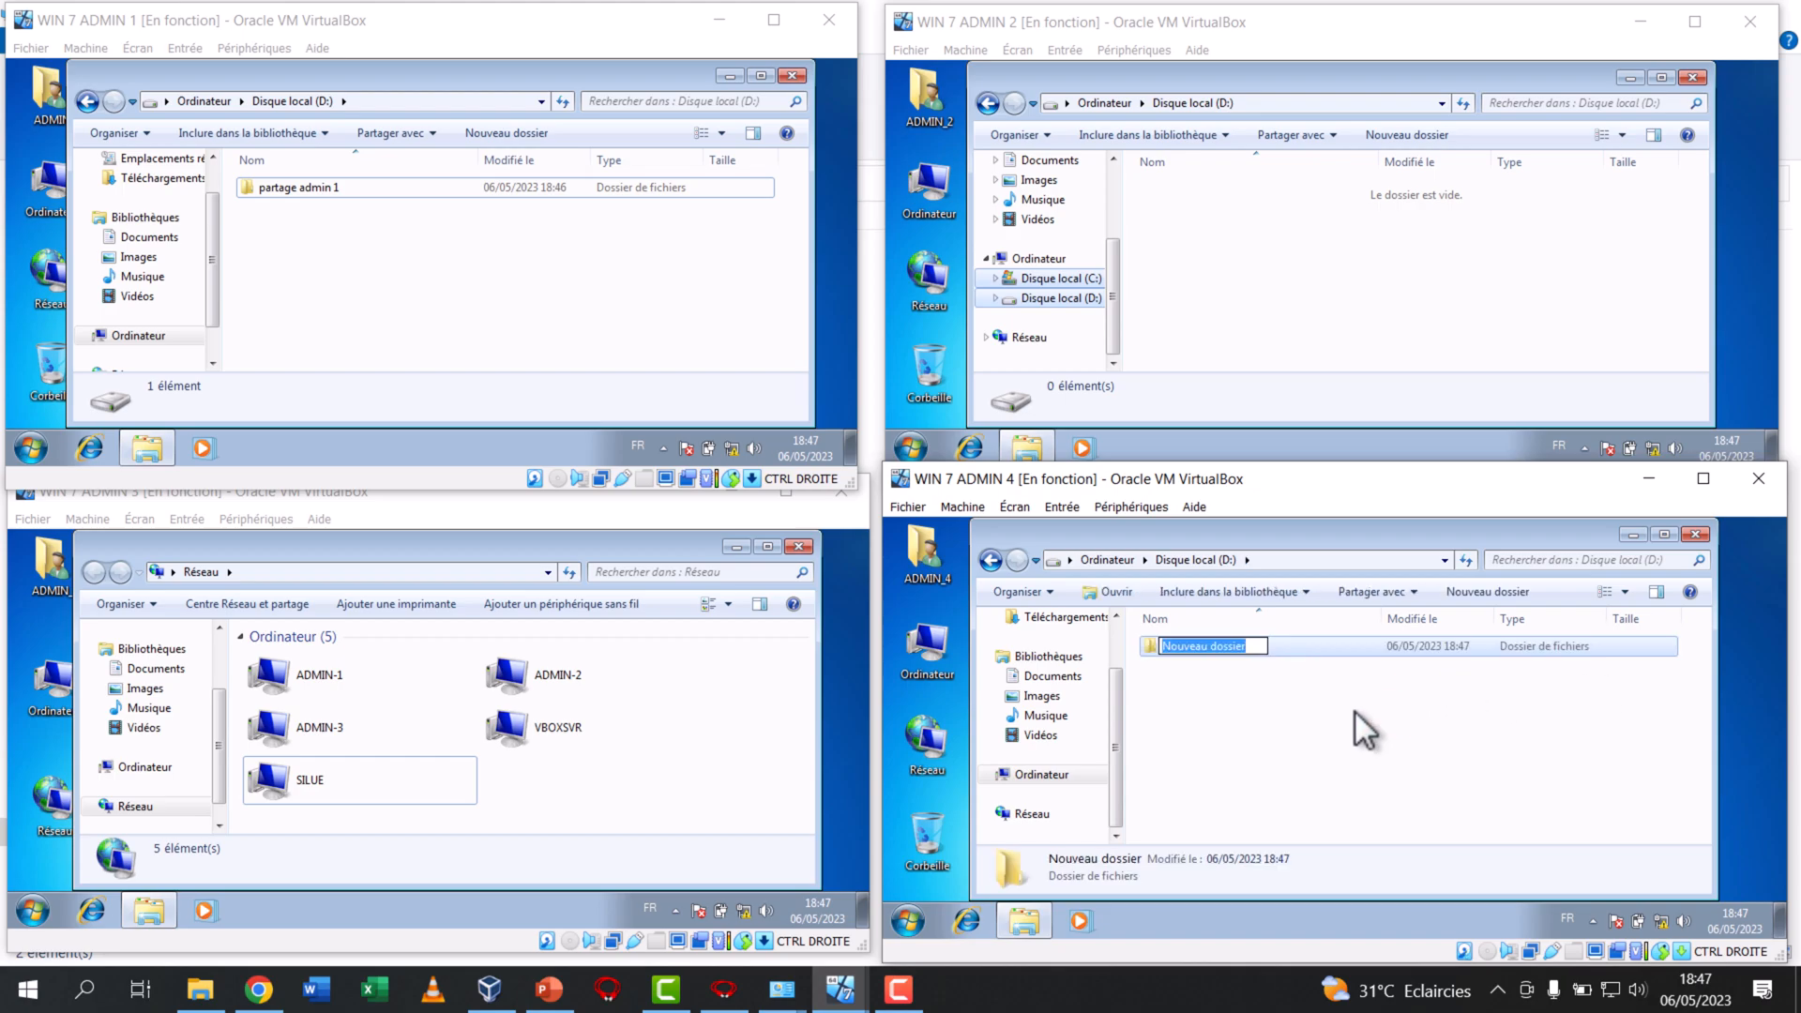
text(parta)
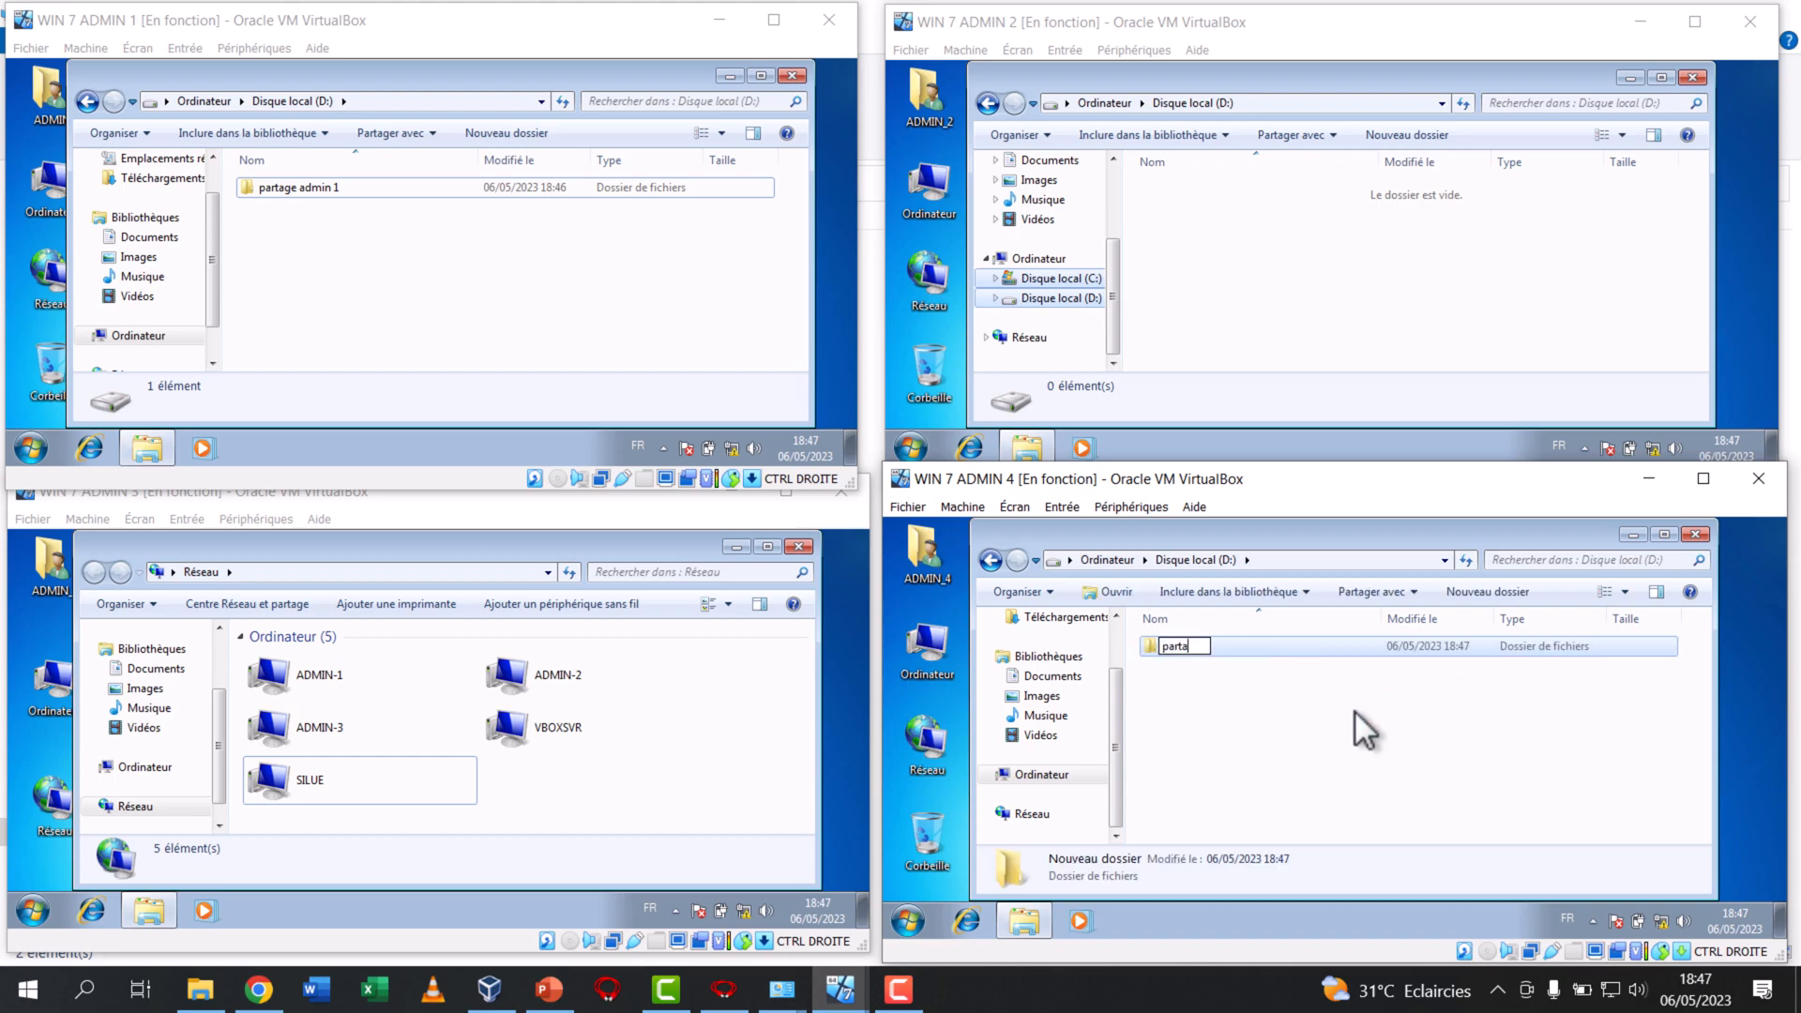
text(ge admin 2)
click(1341, 719)
Set up sharing of "partage admin 4" with specific people on WIN 7 ADMIN 4, adding "Tout le monde" to the list
right_click(1236, 641)
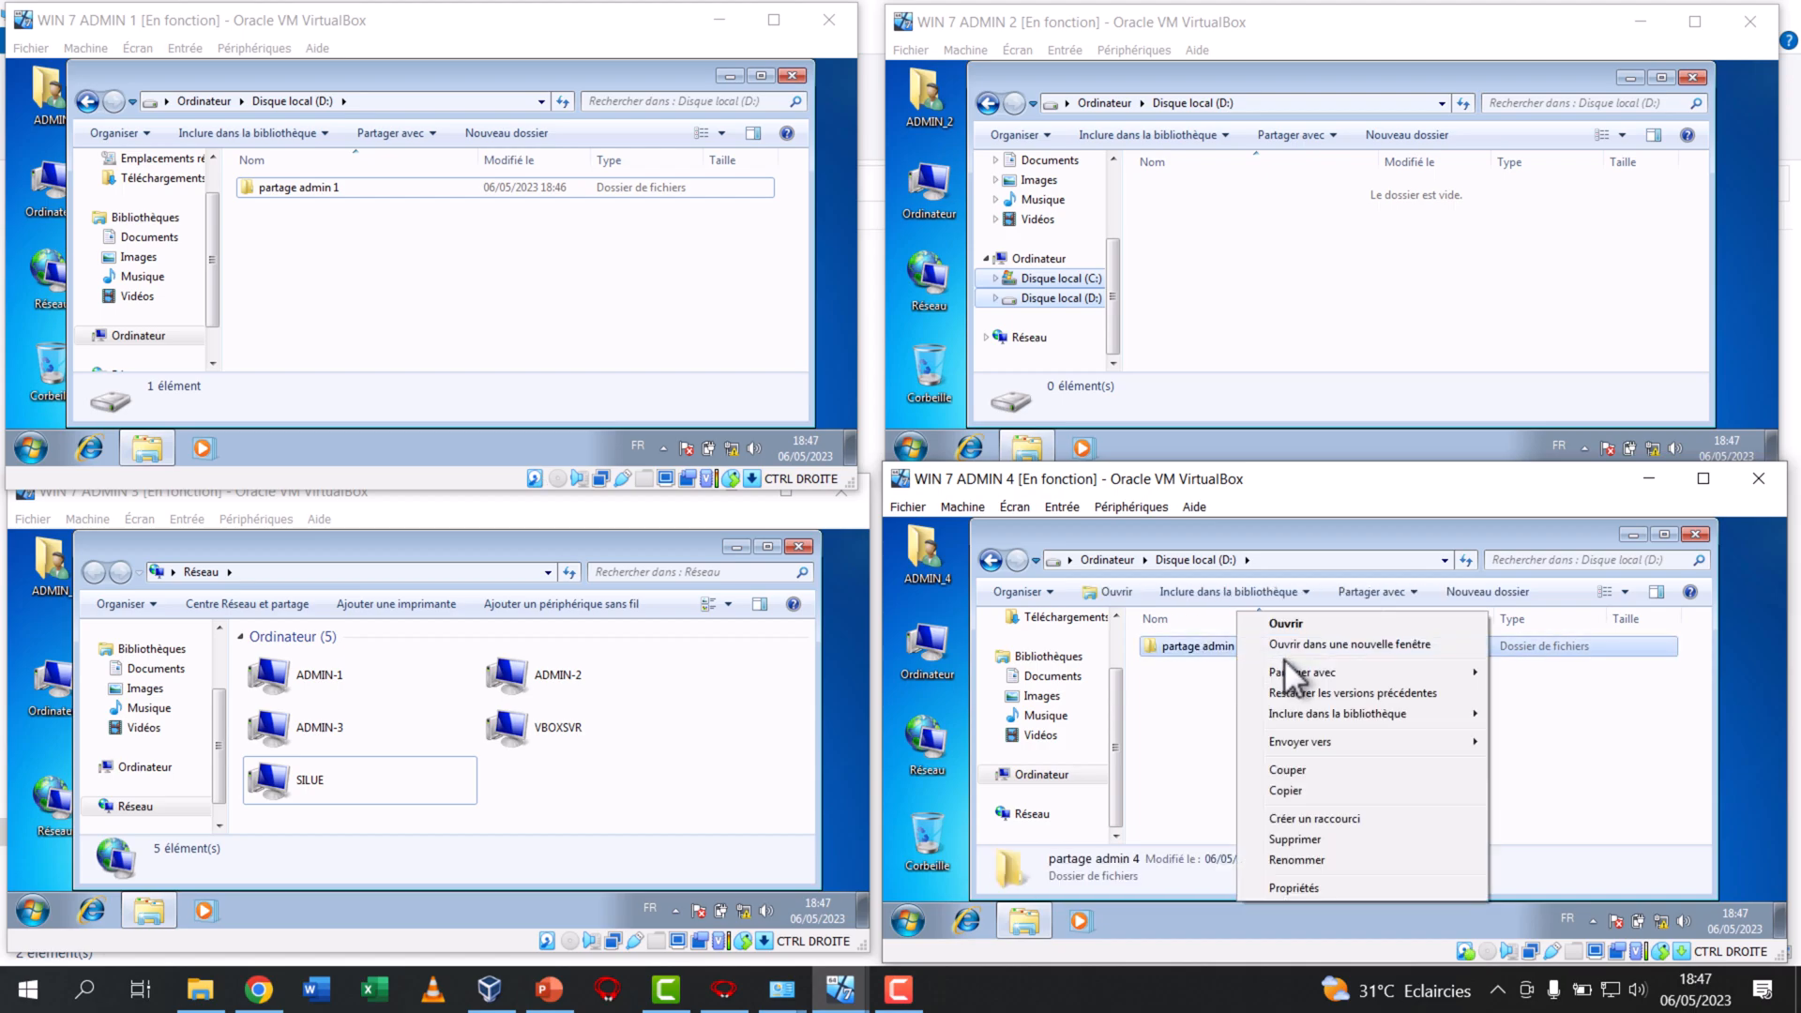
mouse_move(1388, 670)
click(1558, 741)
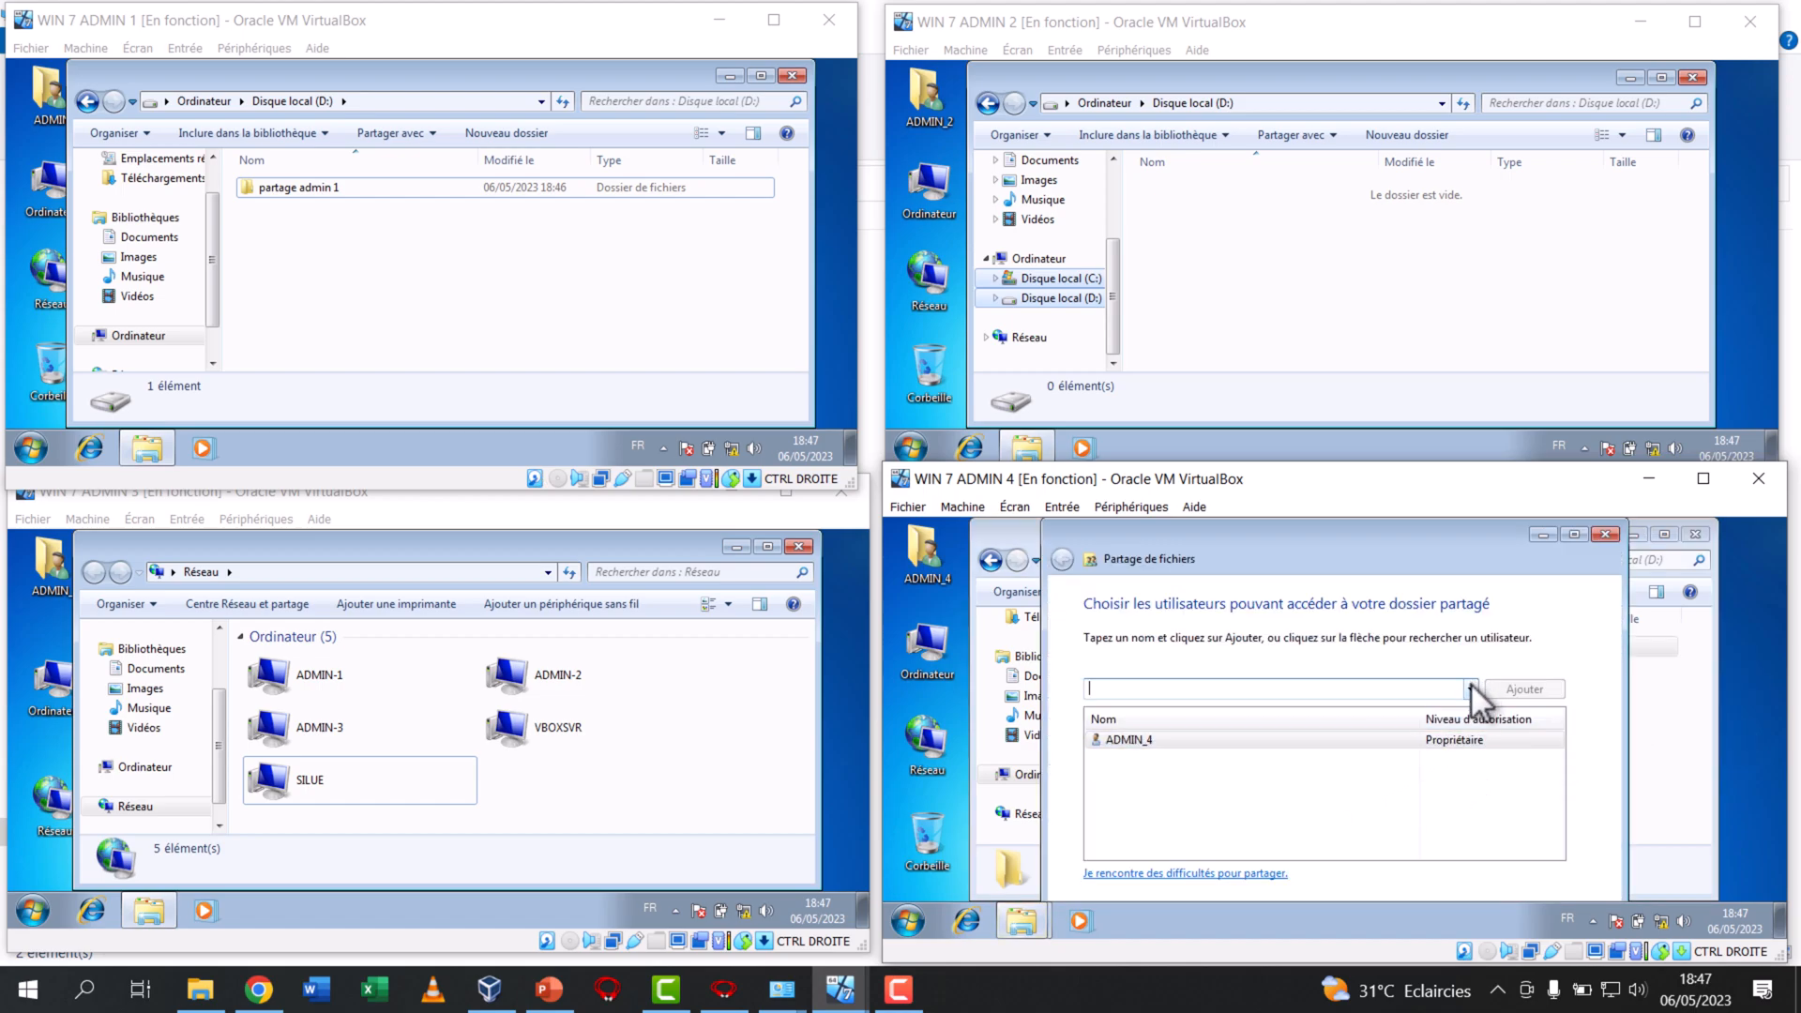
click(1471, 687)
click(1303, 734)
click(1529, 688)
click(1469, 691)
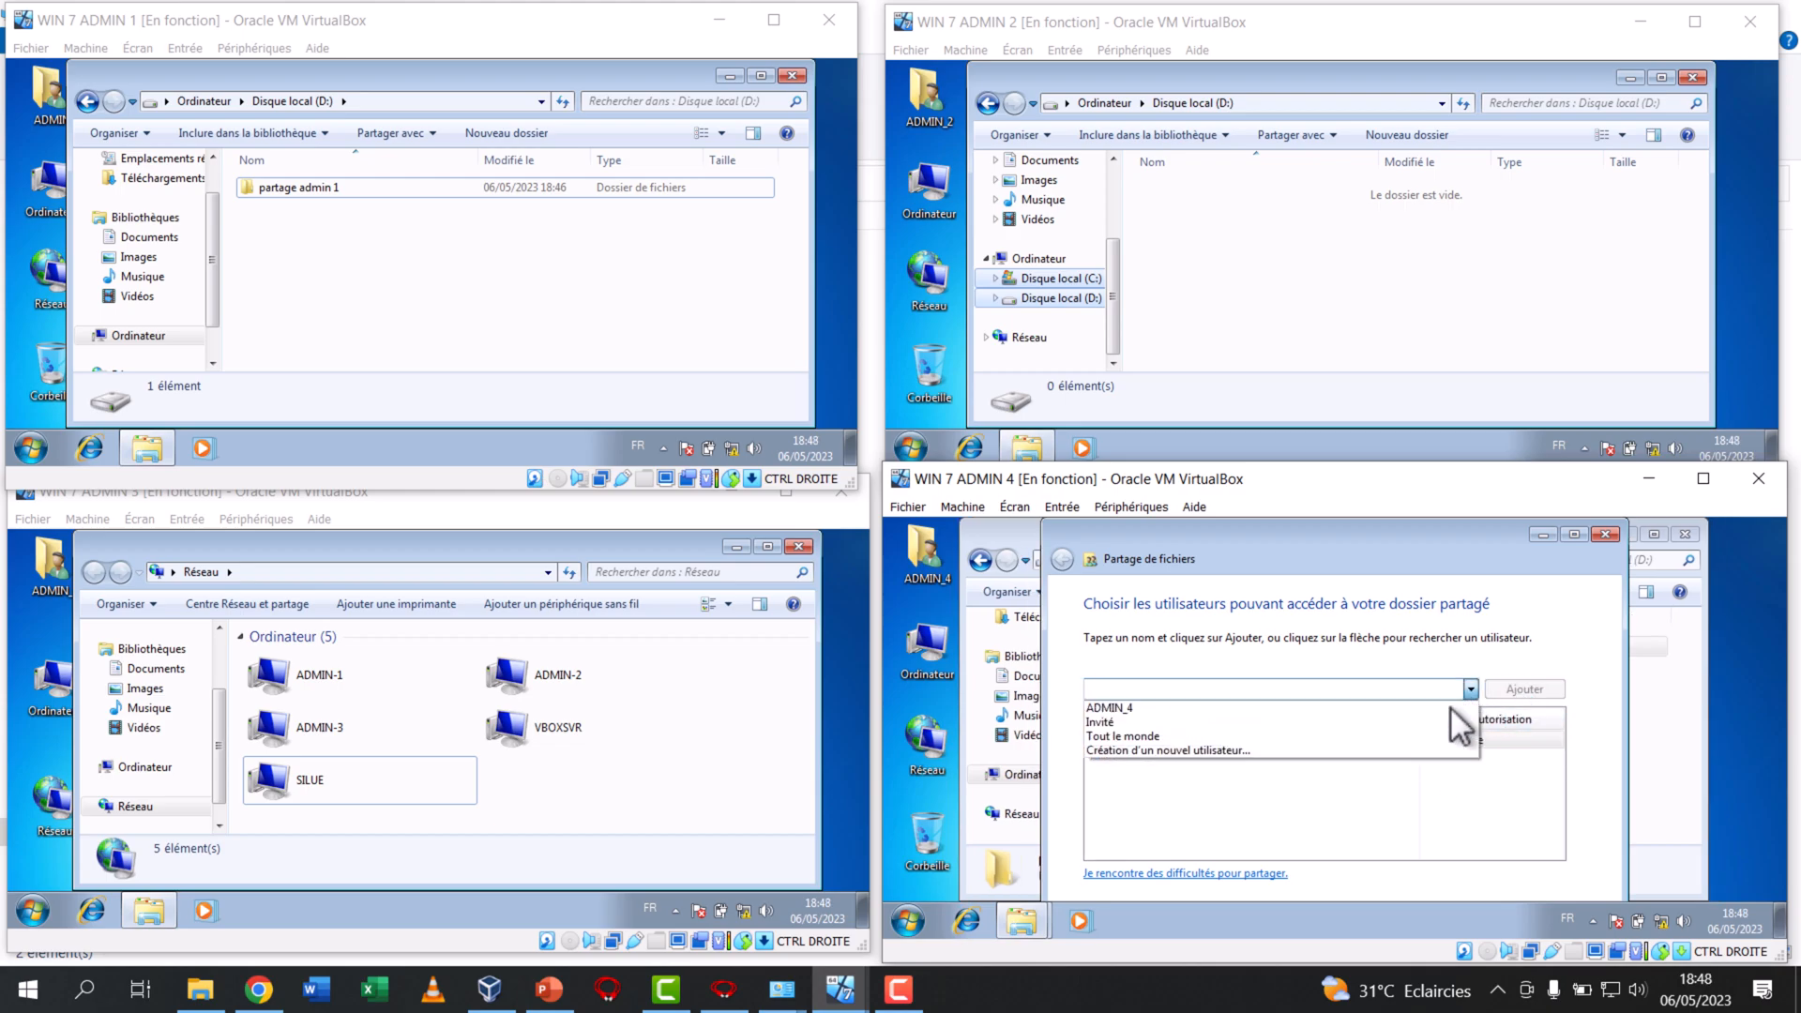
click(1217, 737)
click(1526, 689)
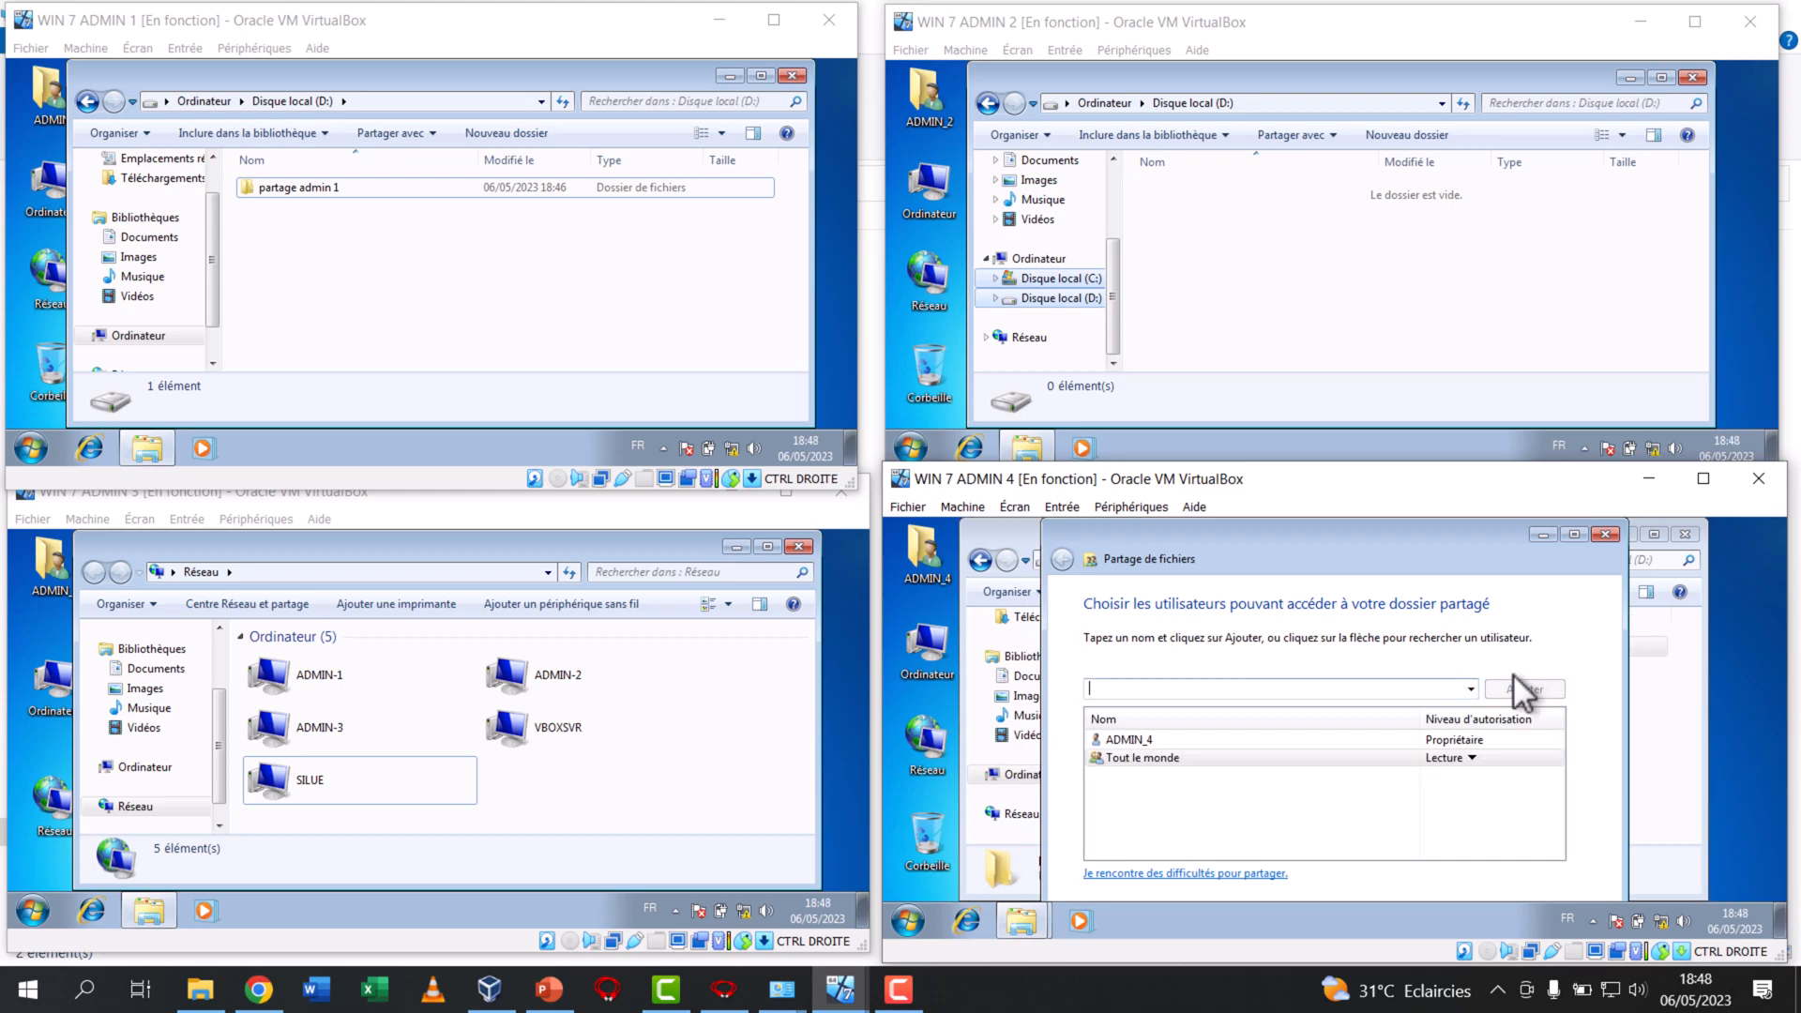
Enlarge the WIN 7 ADMIN 4 window to finish the file sharing dialog for "partage admin 4", and shrink the window again
drag(1266, 466, 1268, 328)
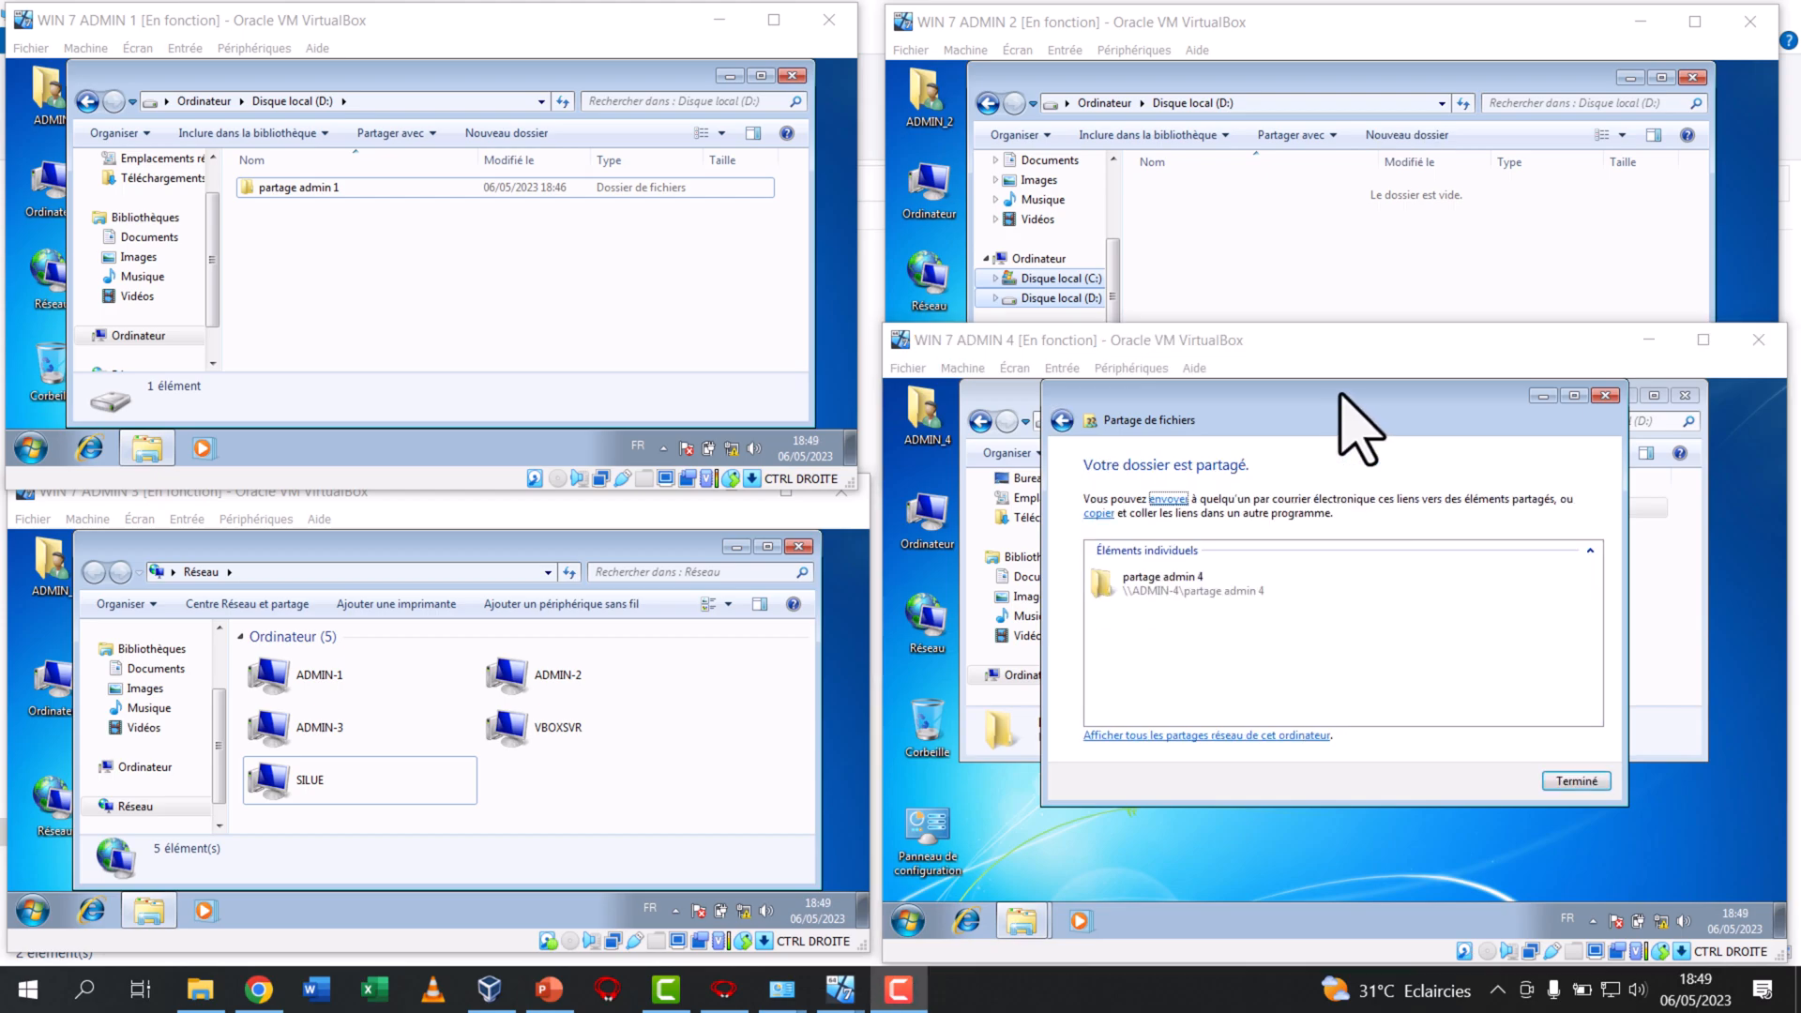
click(1572, 776)
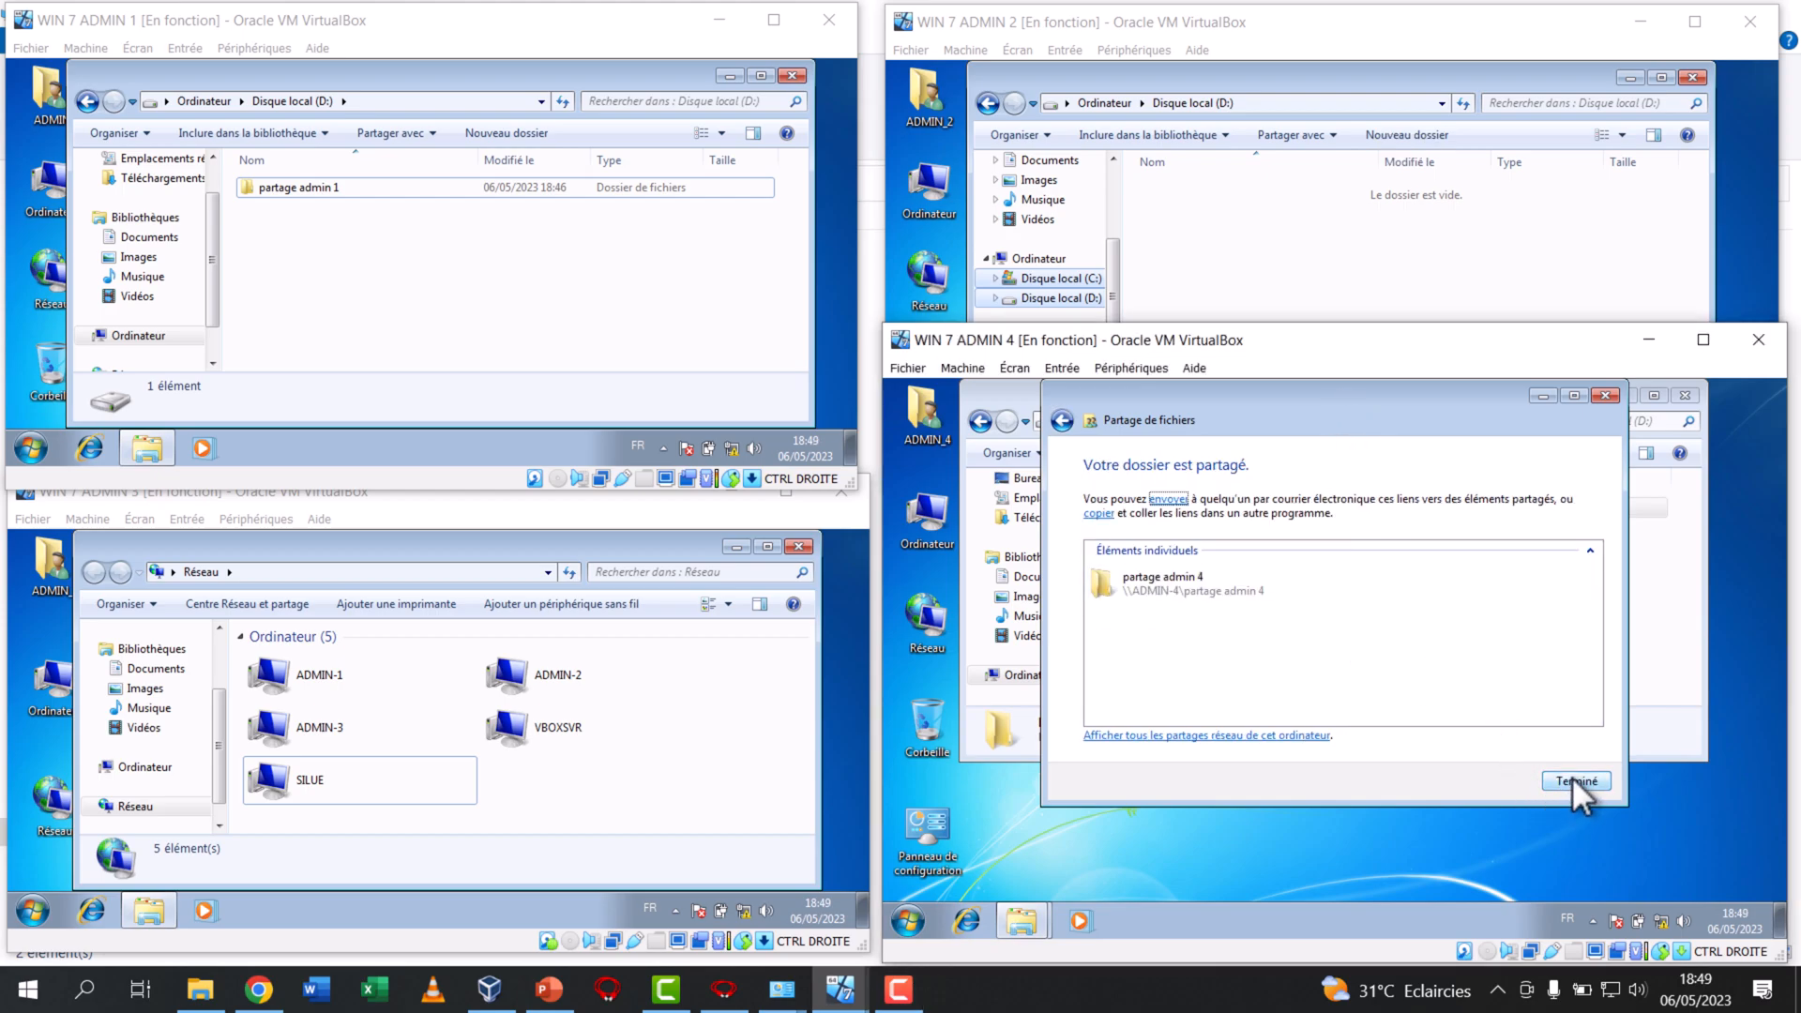
key(Tab)
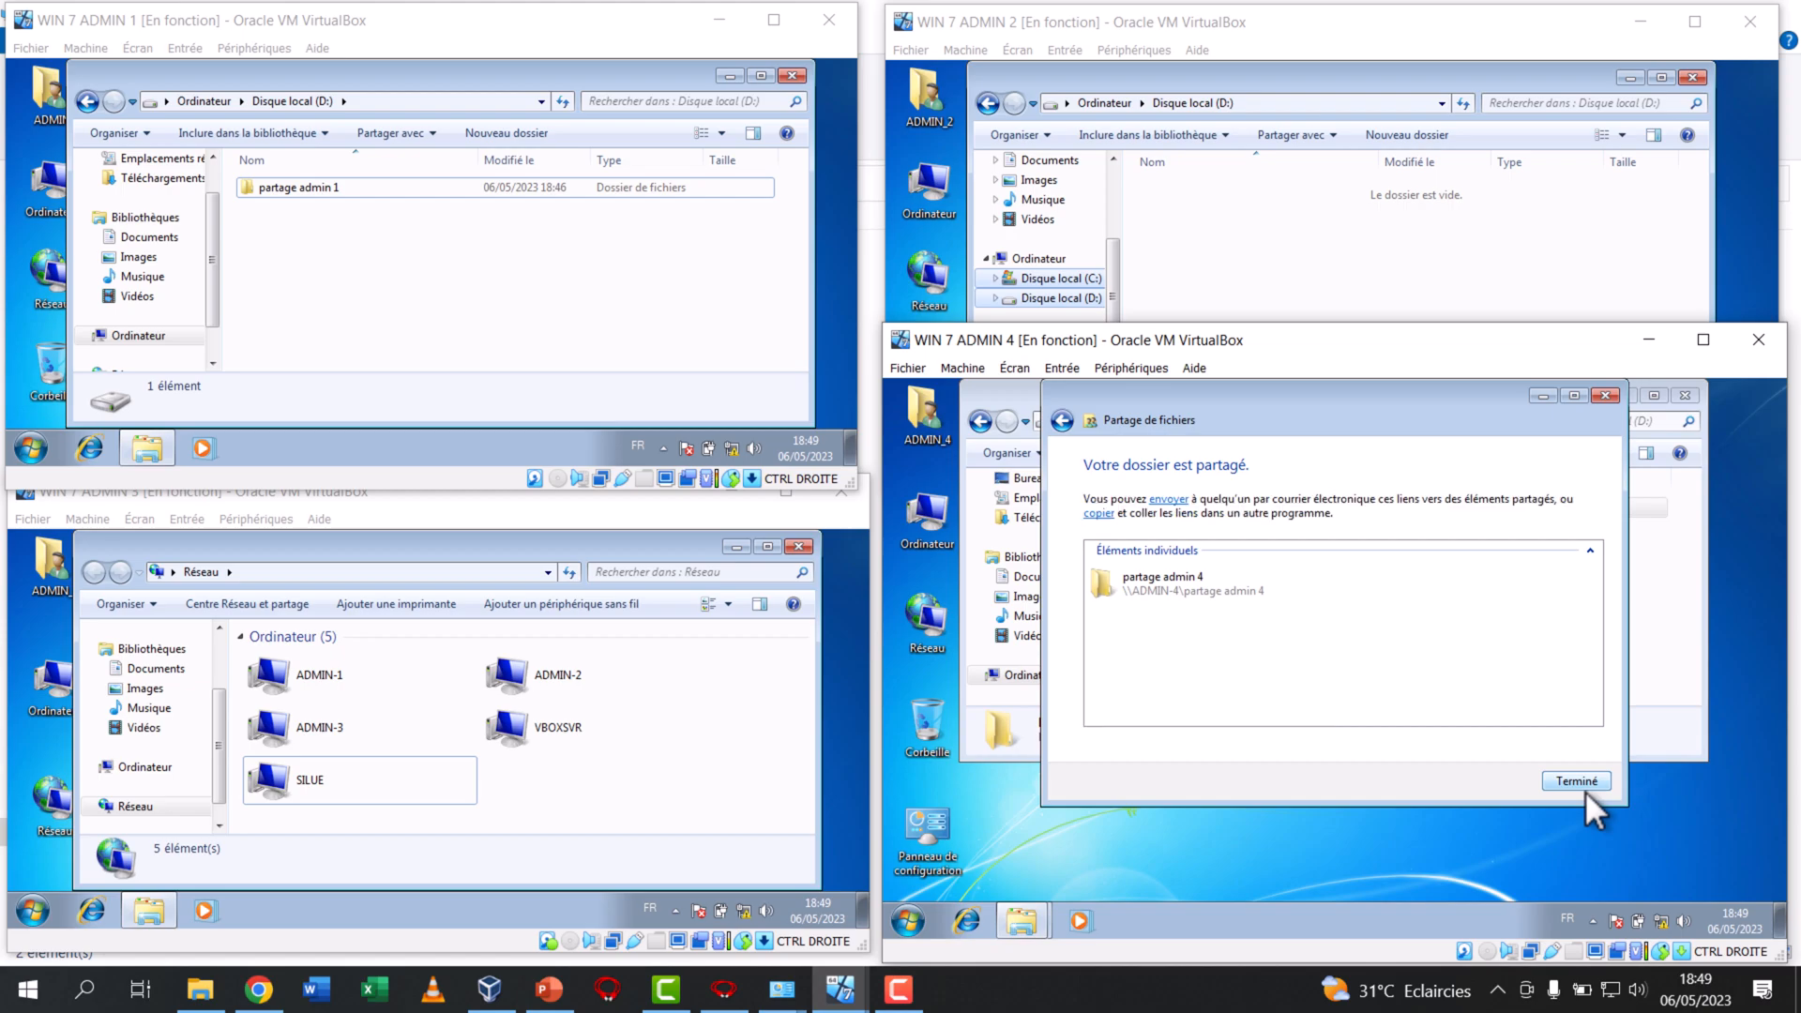
click(1584, 788)
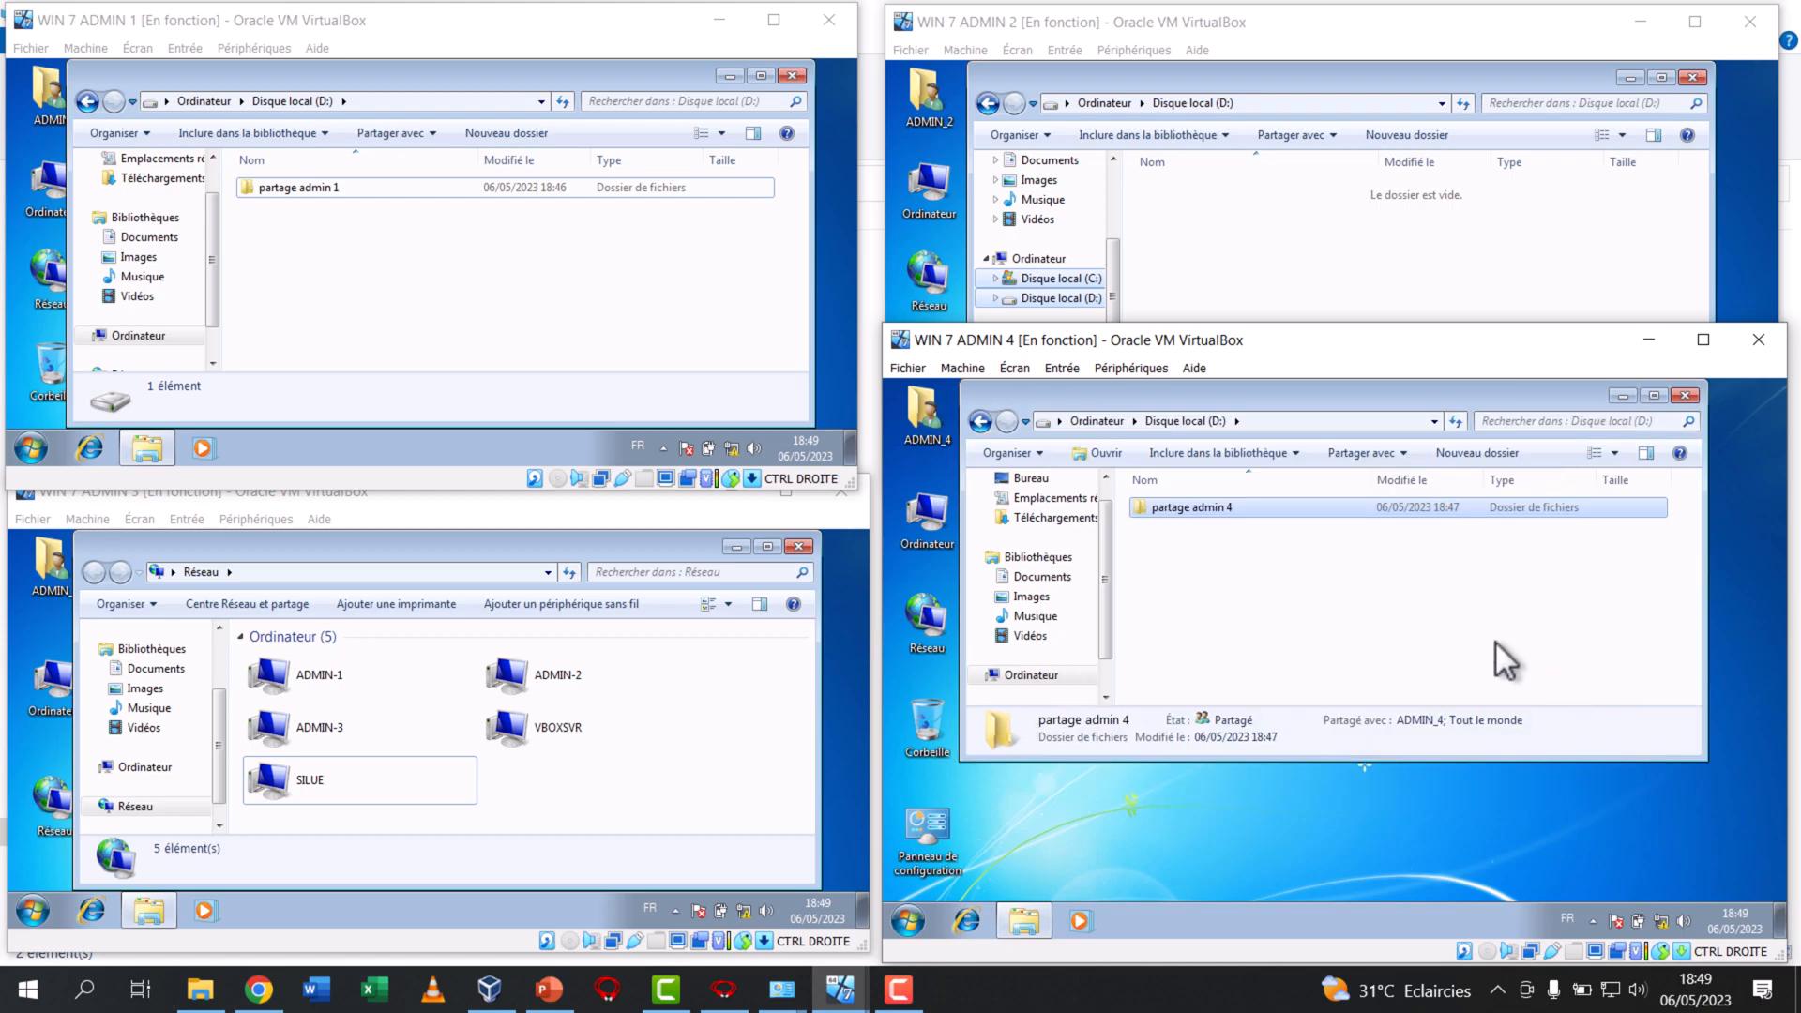
click(1268, 321)
click(1290, 591)
click(1285, 347)
click(1293, 505)
drag(1295, 321, 1300, 476)
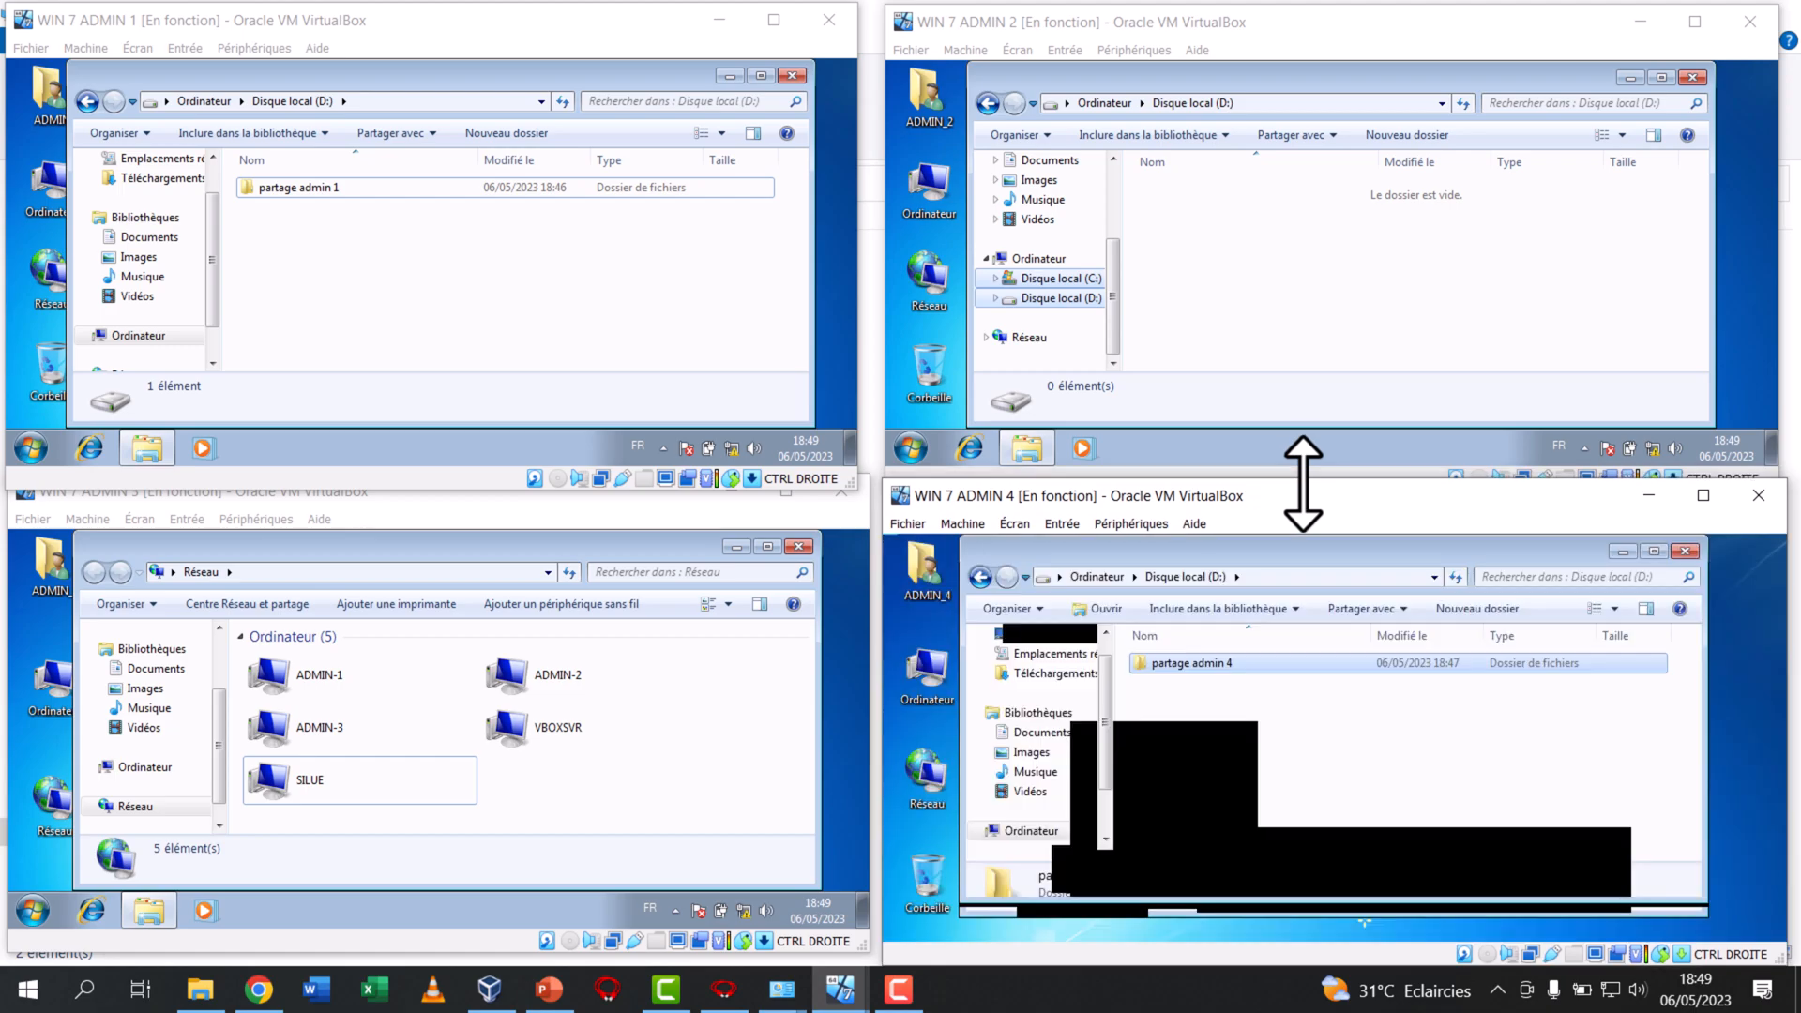
Browse the network on WIN 7 ADMIN 3, open the ADMIN-1 computer and select its shared folder "partage admin 1"
click(545, 271)
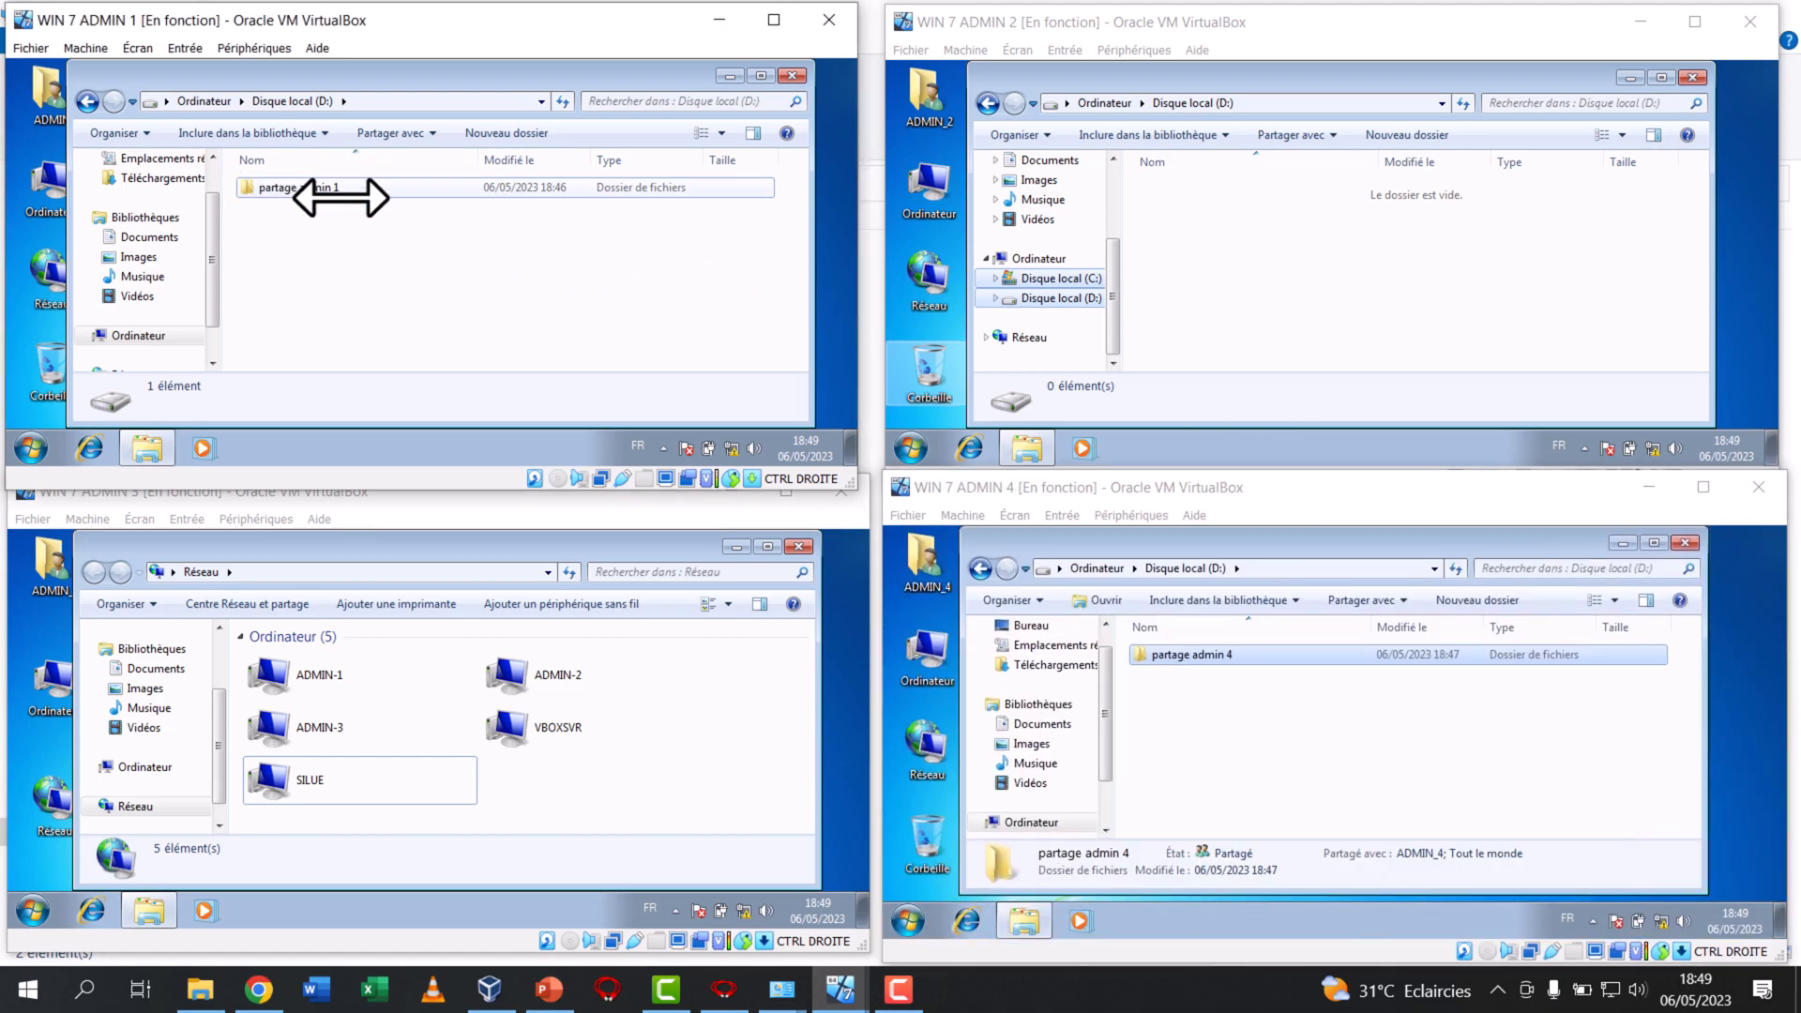
click(1270, 245)
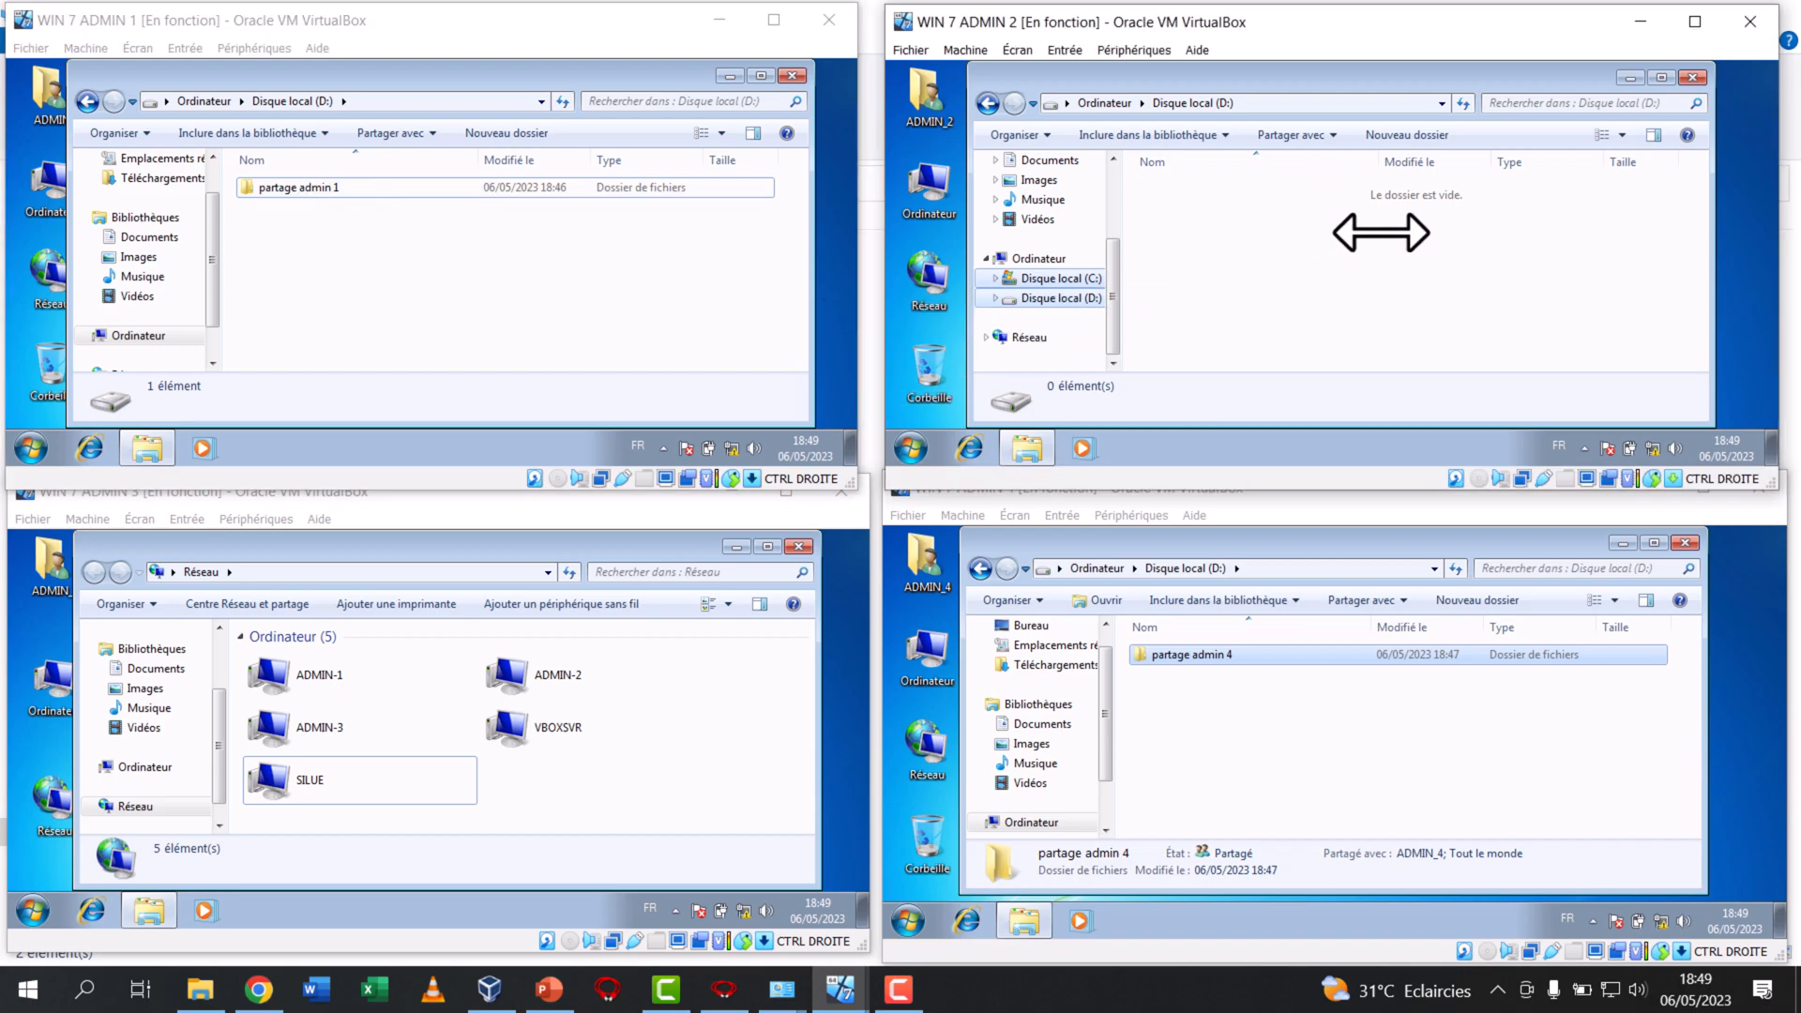
click(165, 803)
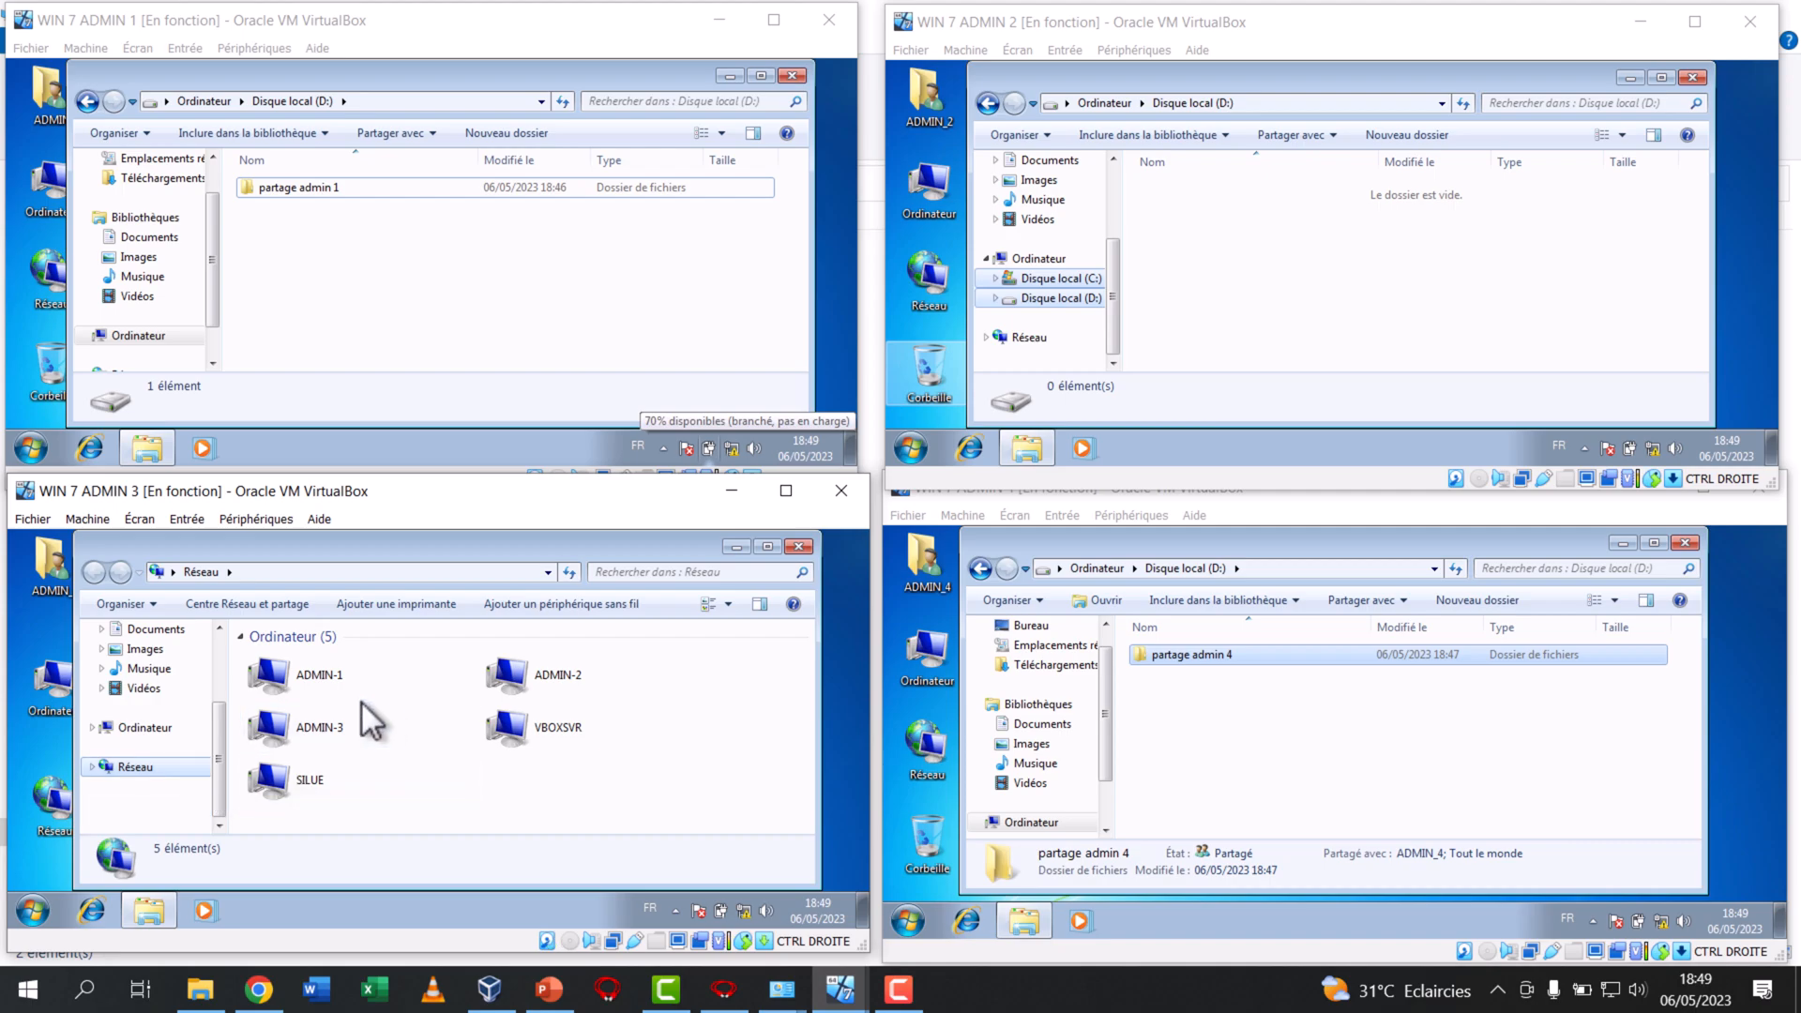
click(334, 673)
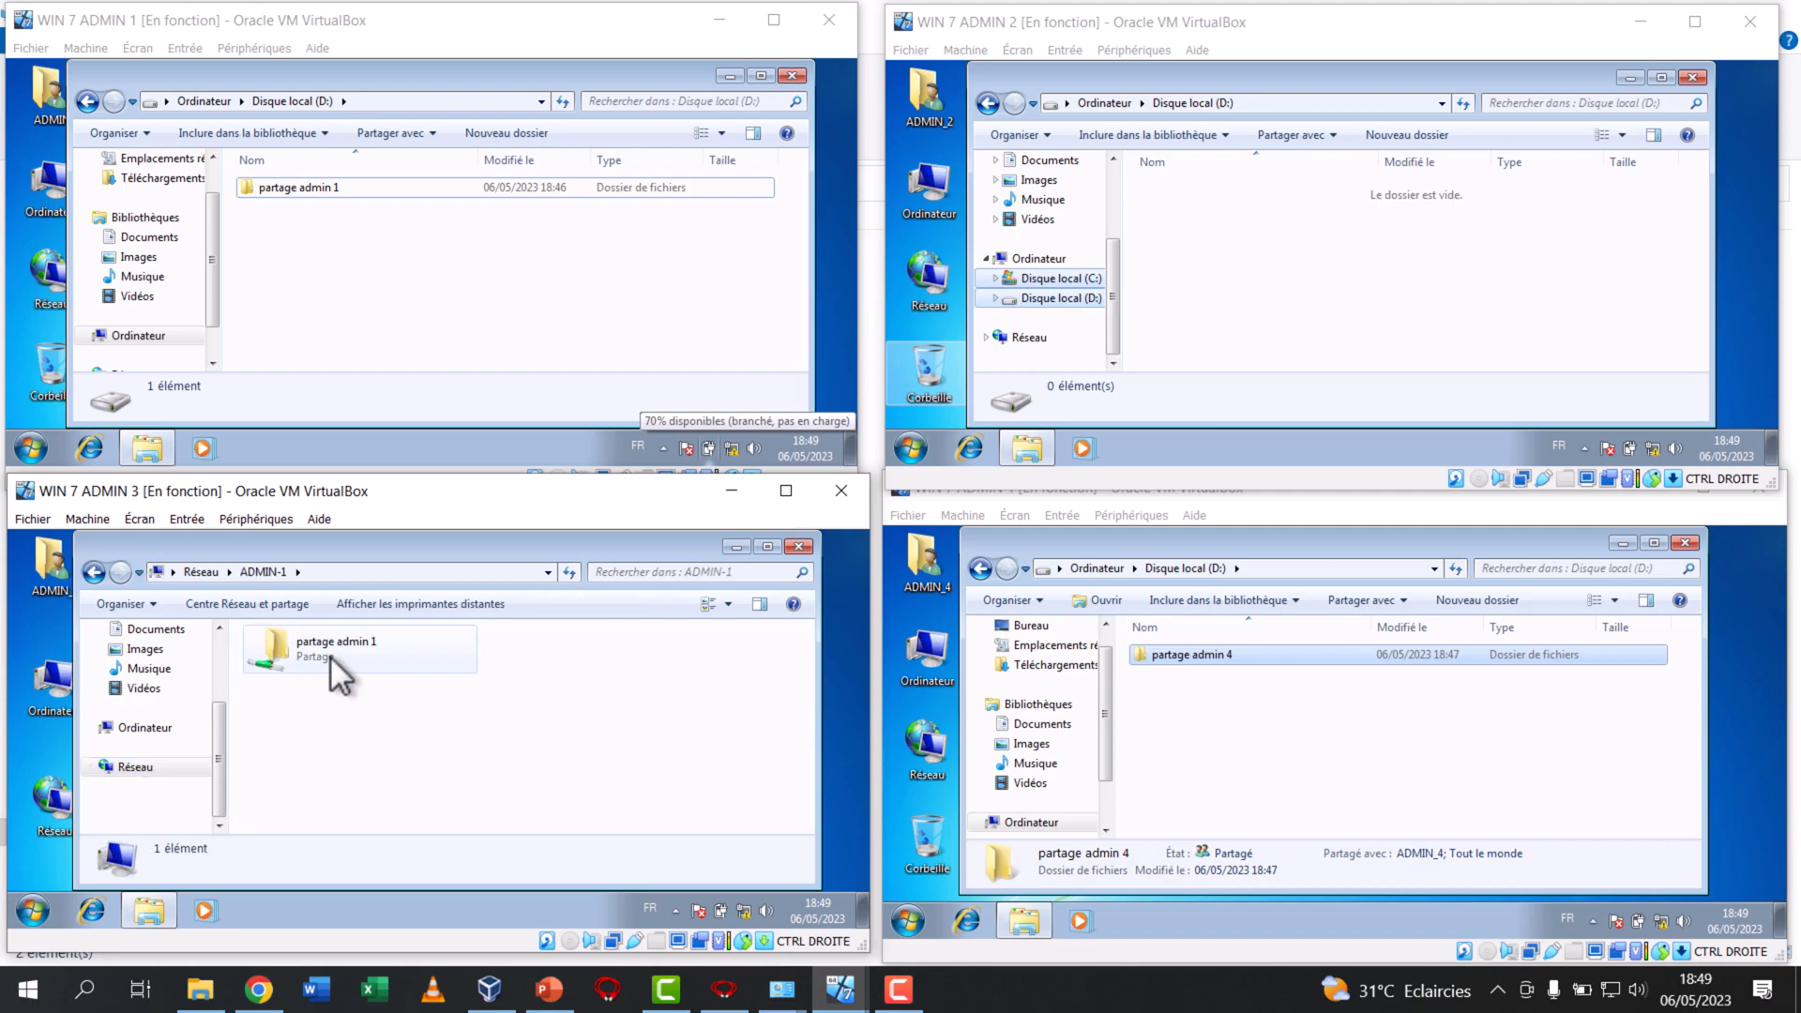
click(330, 656)
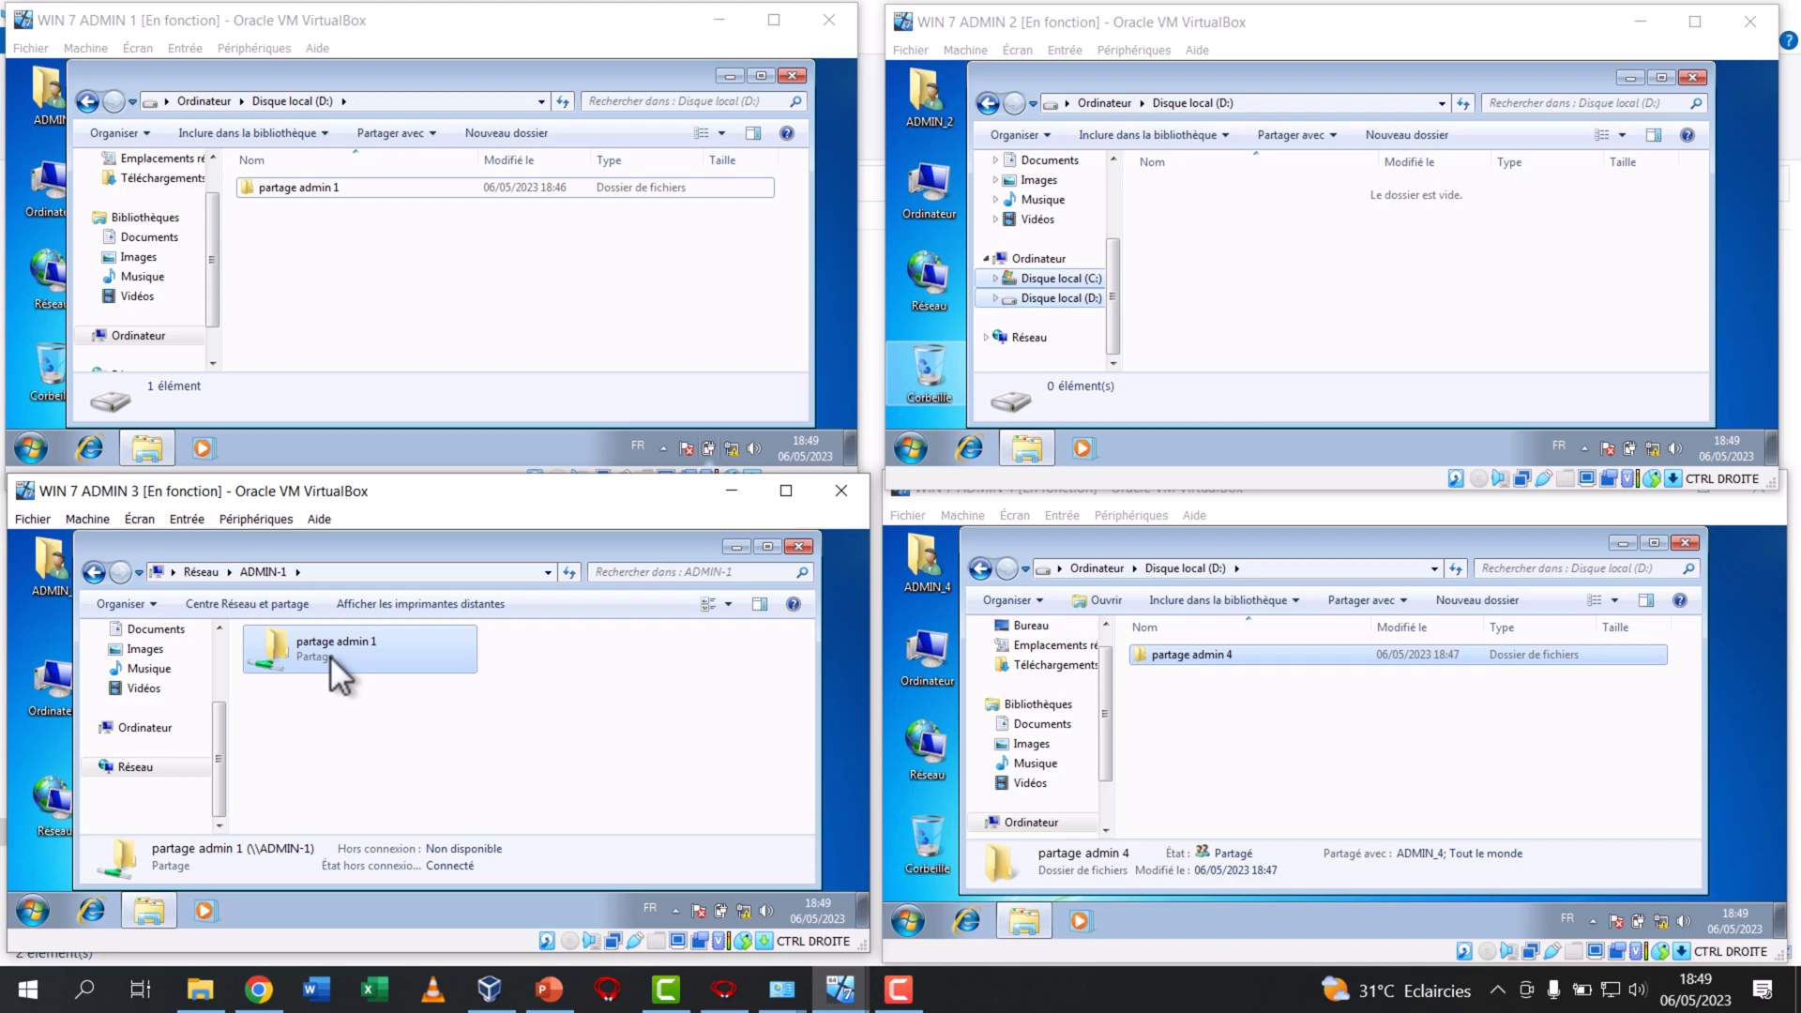
Switch to the host's File Explorer network view and ping 192.168.0.11 from a host command prompt
mouse_move(200, 989)
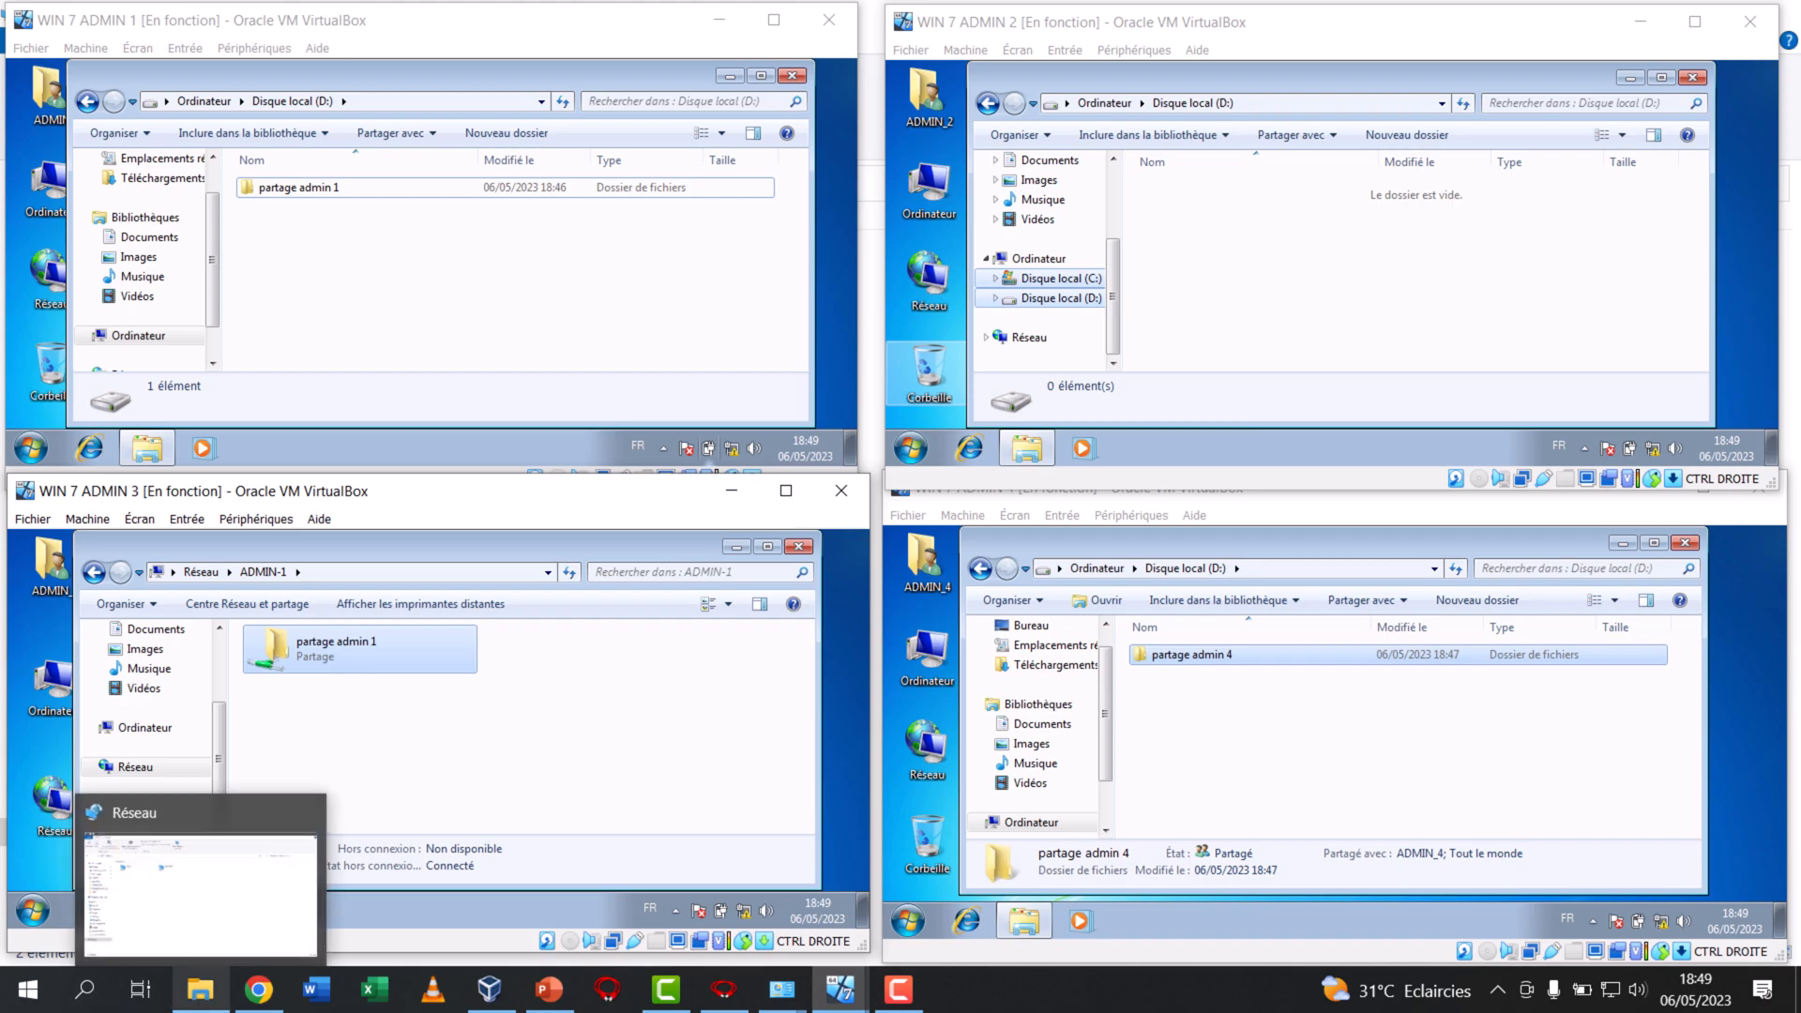
click(199, 990)
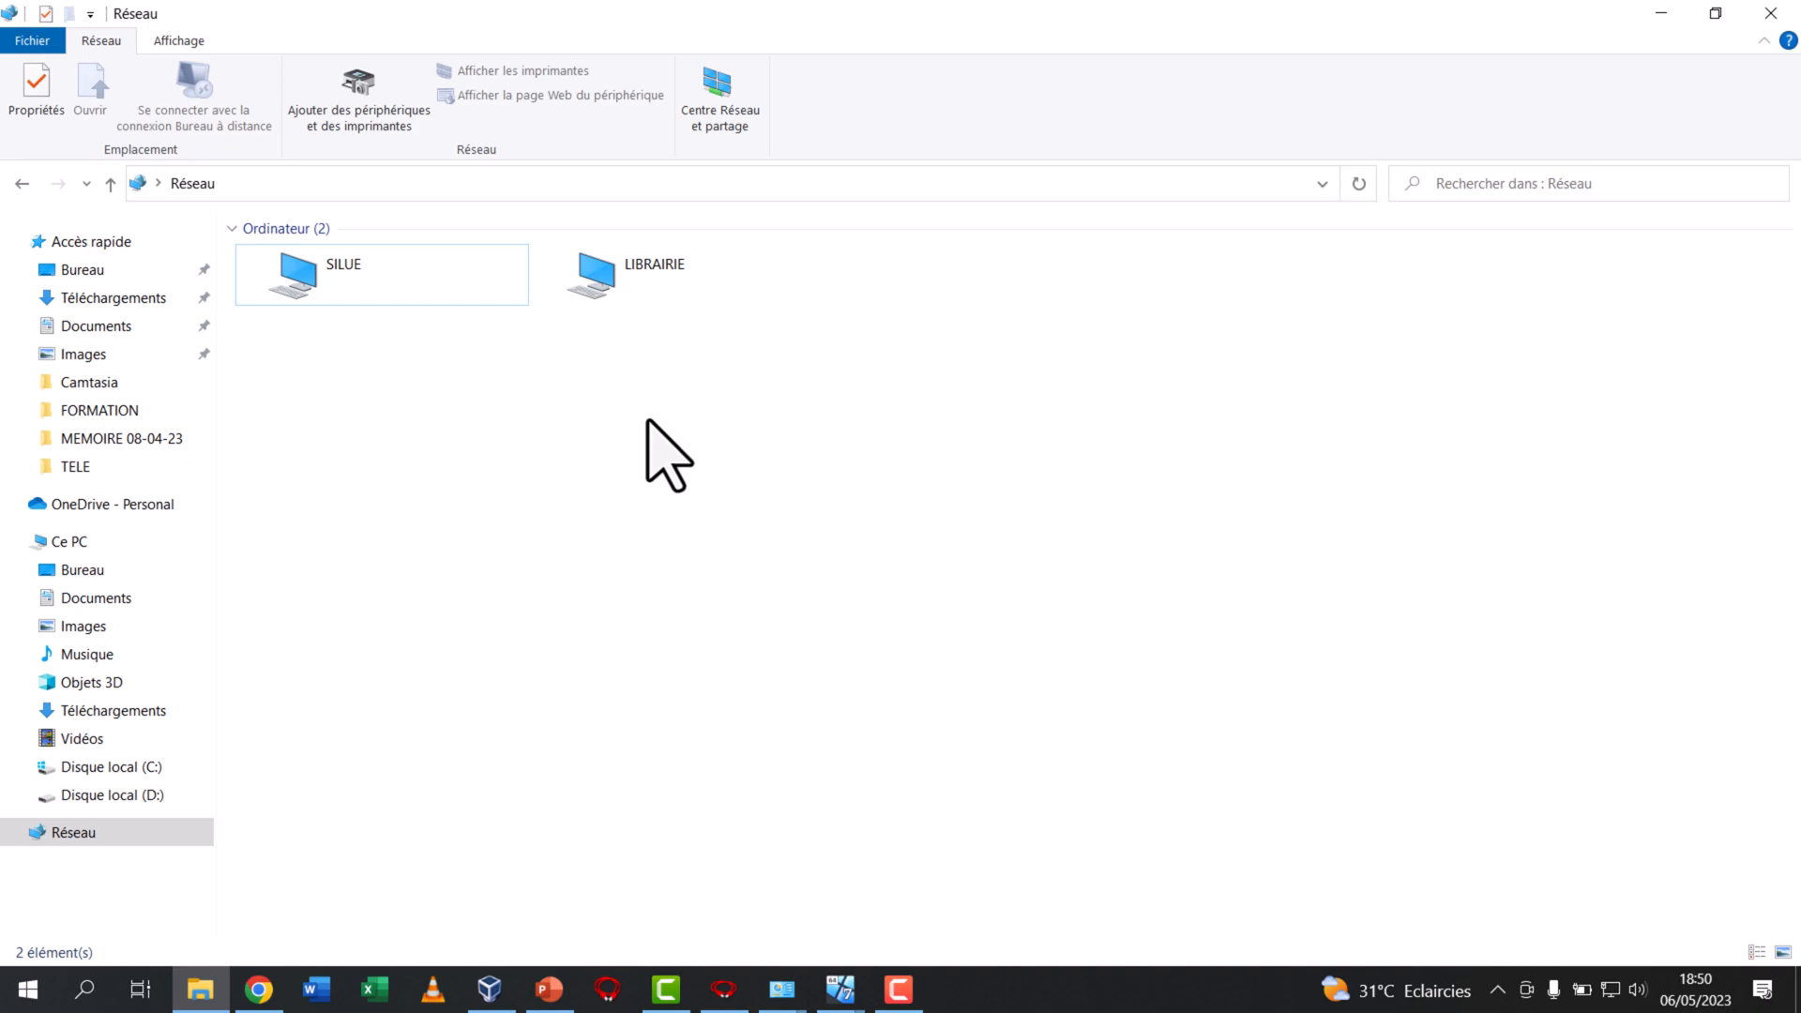
click(85, 993)
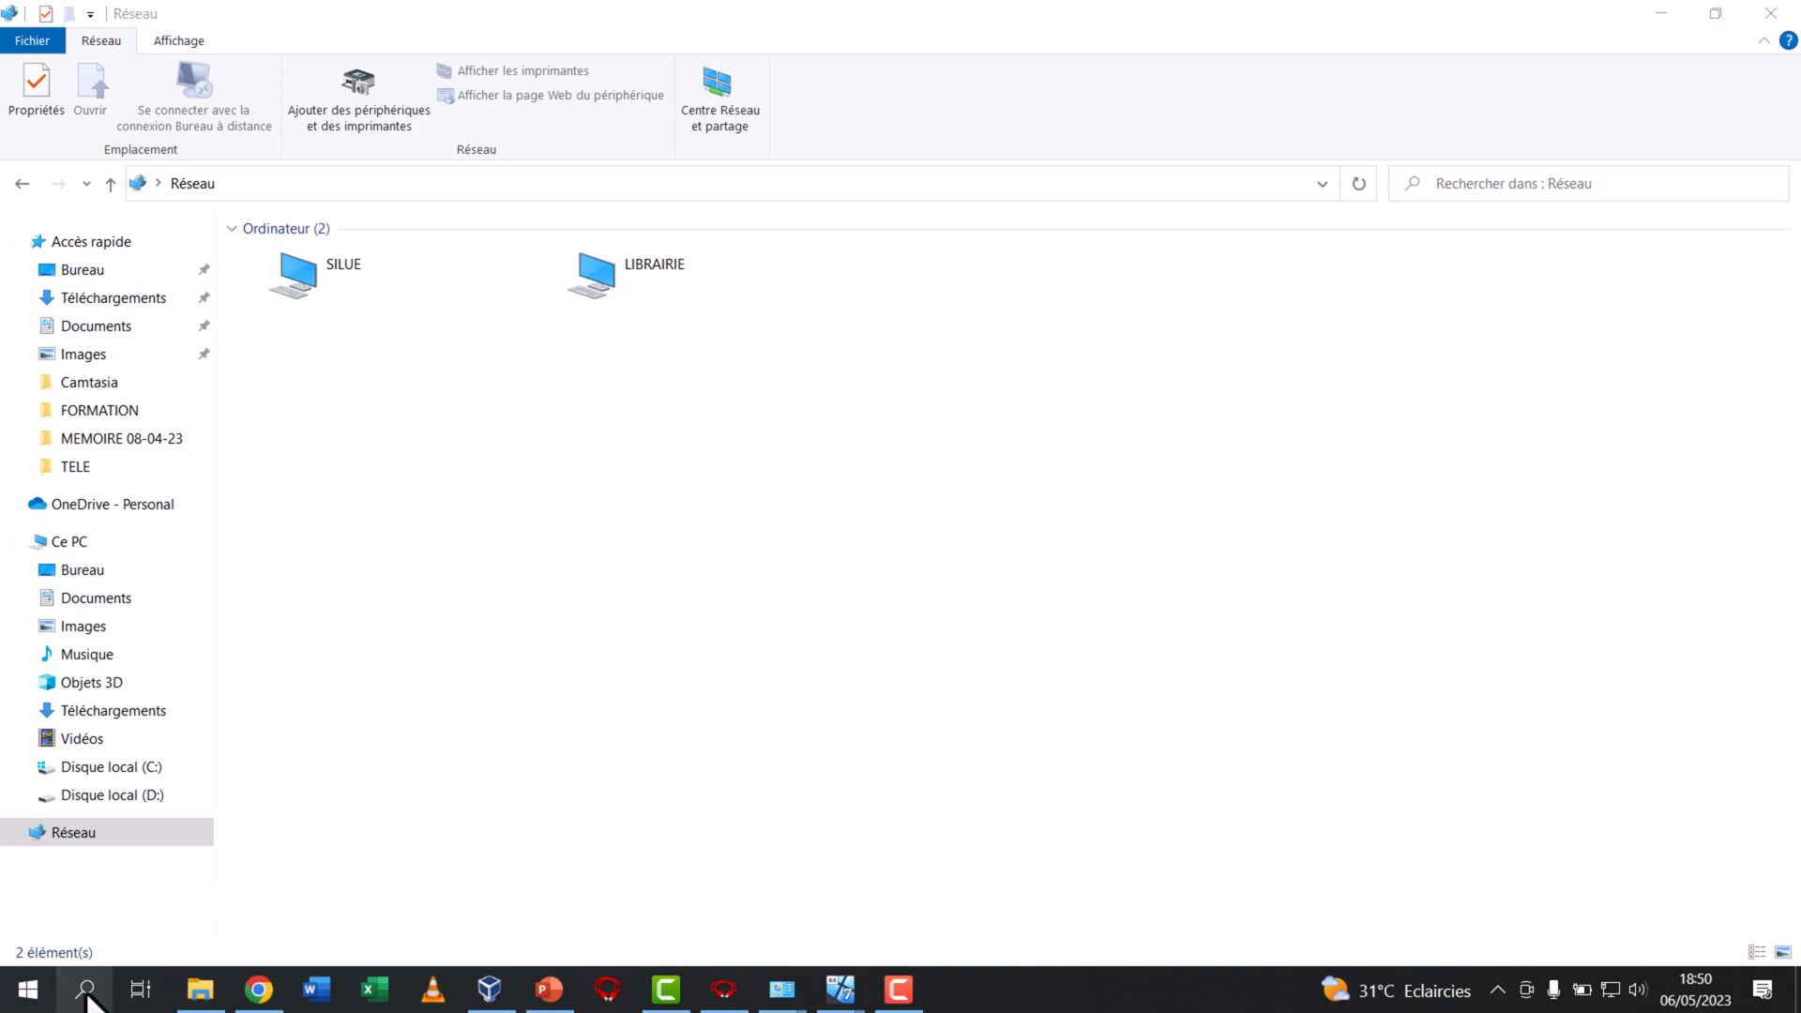
text(CMD)
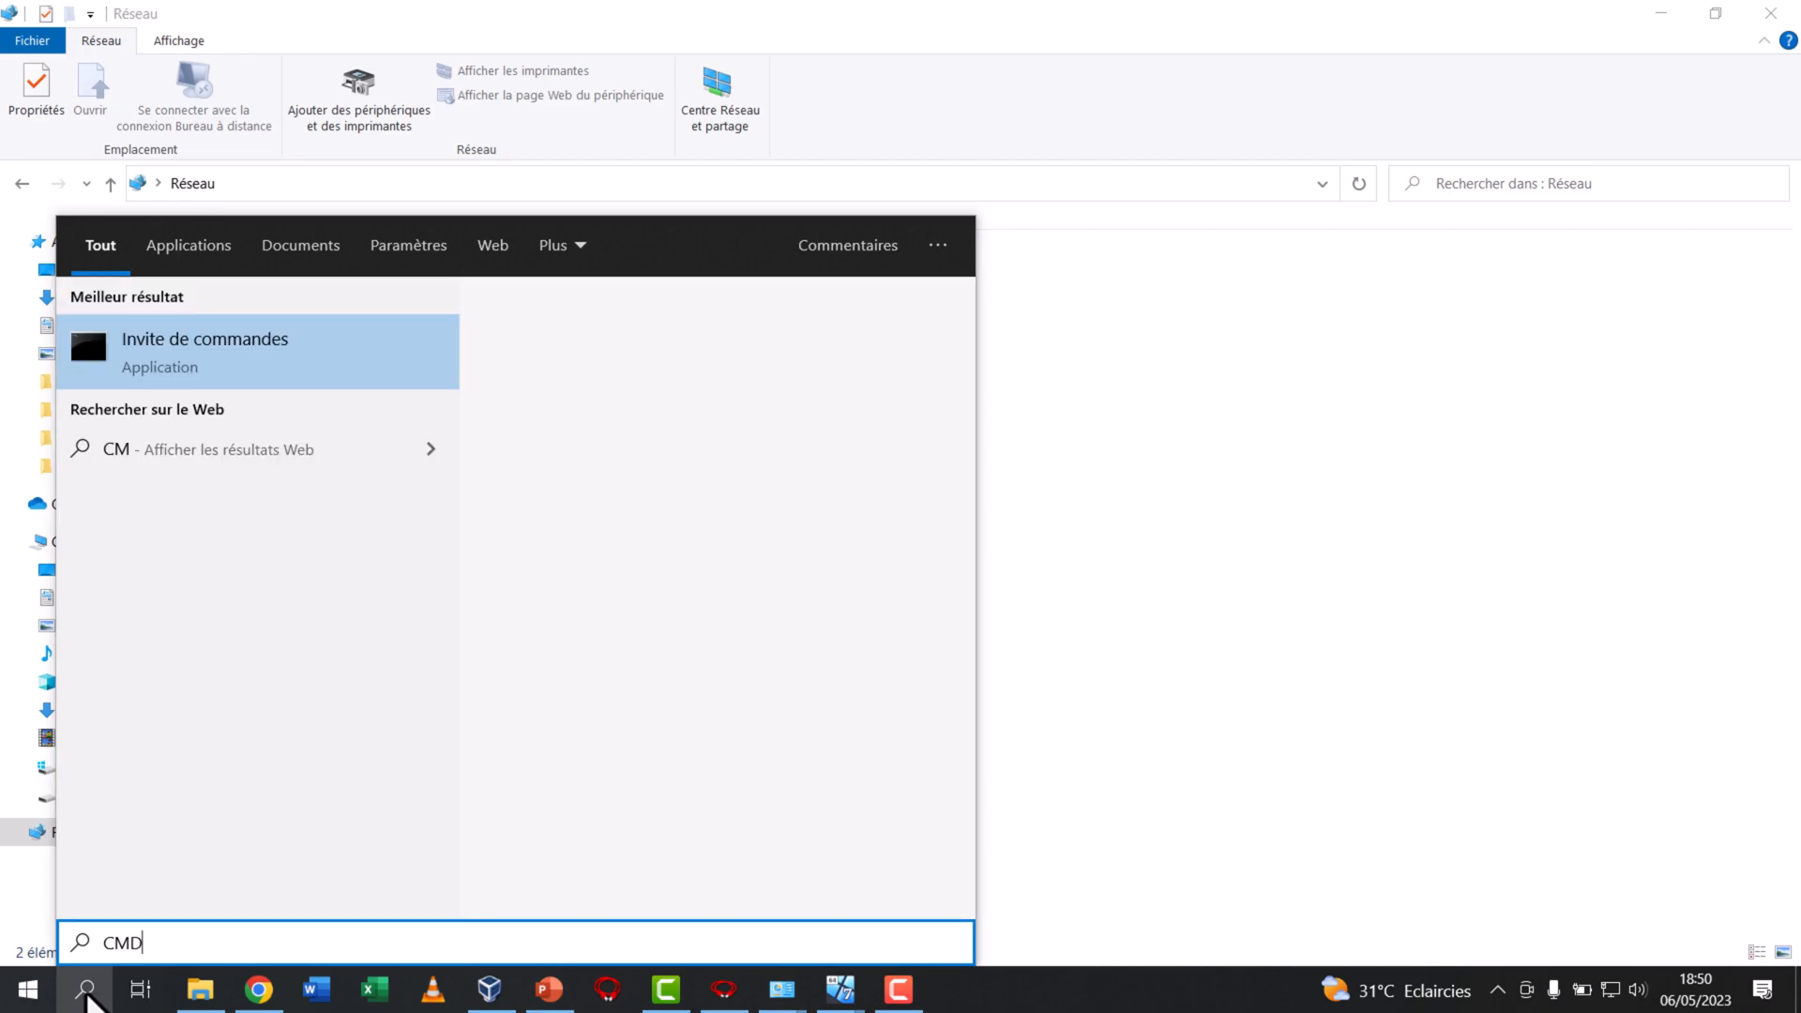
key(Return)
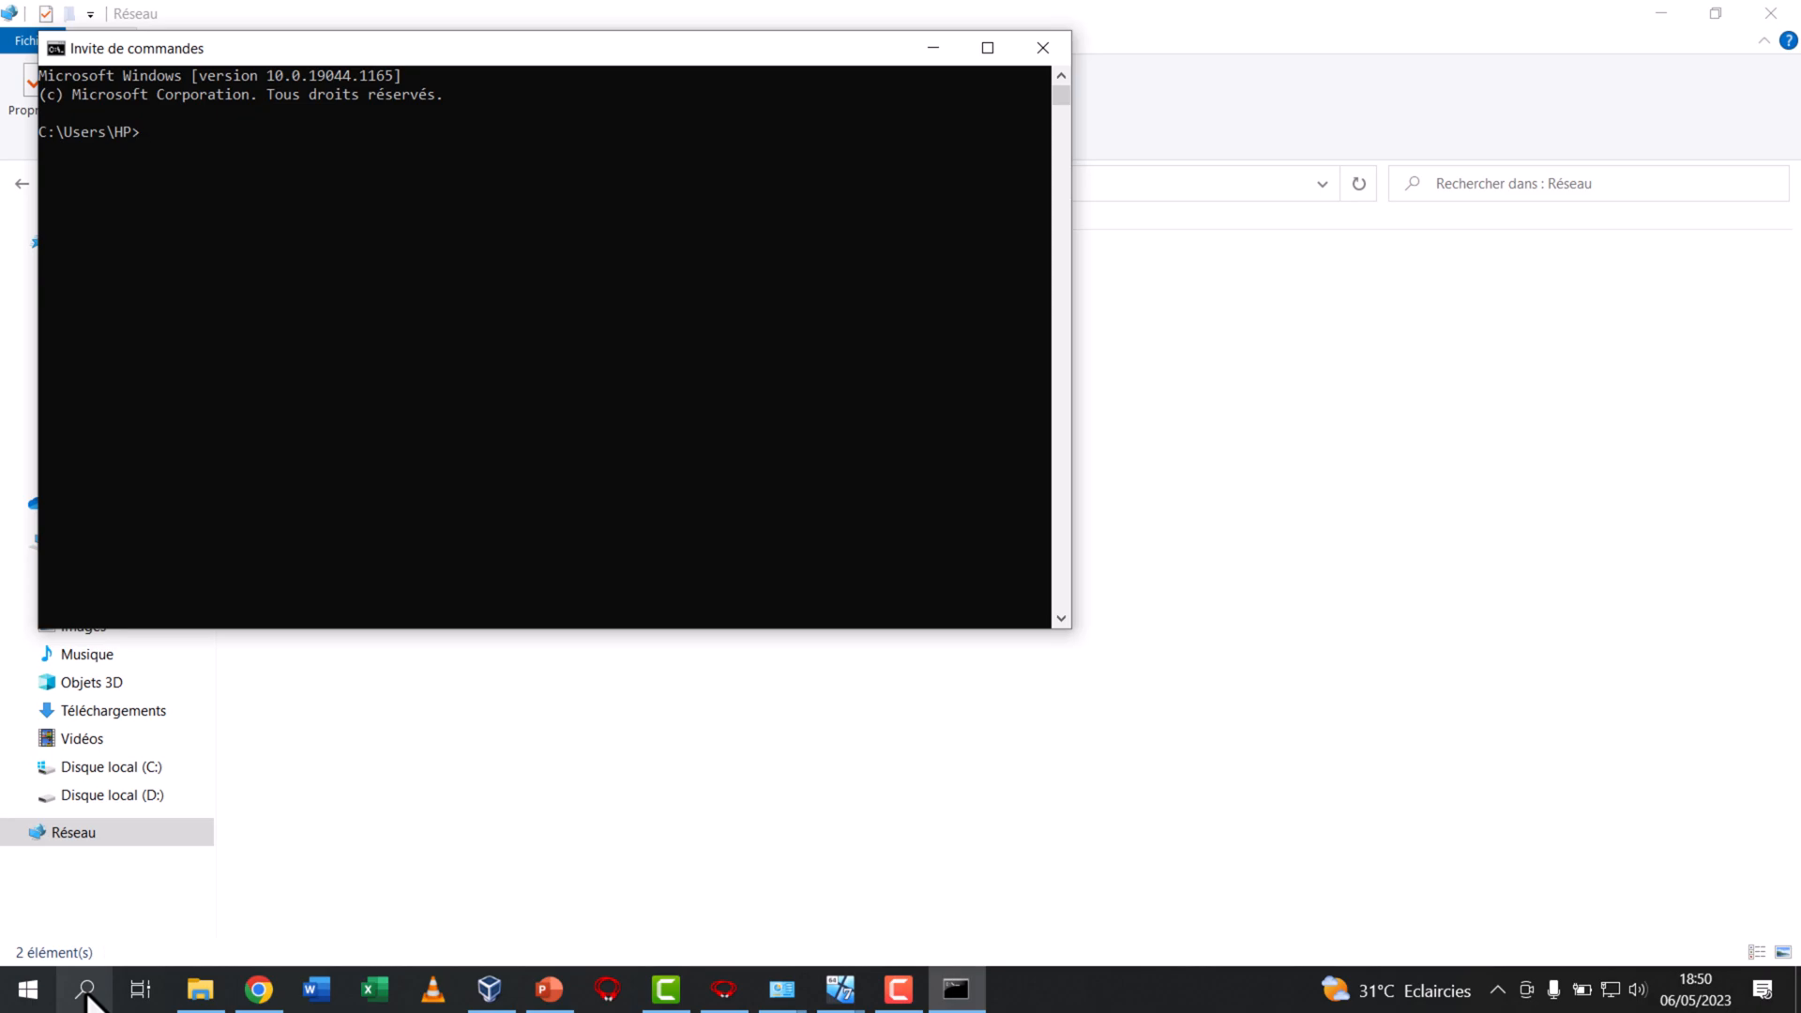
text(PING 192.168.0.11)
key(Return)
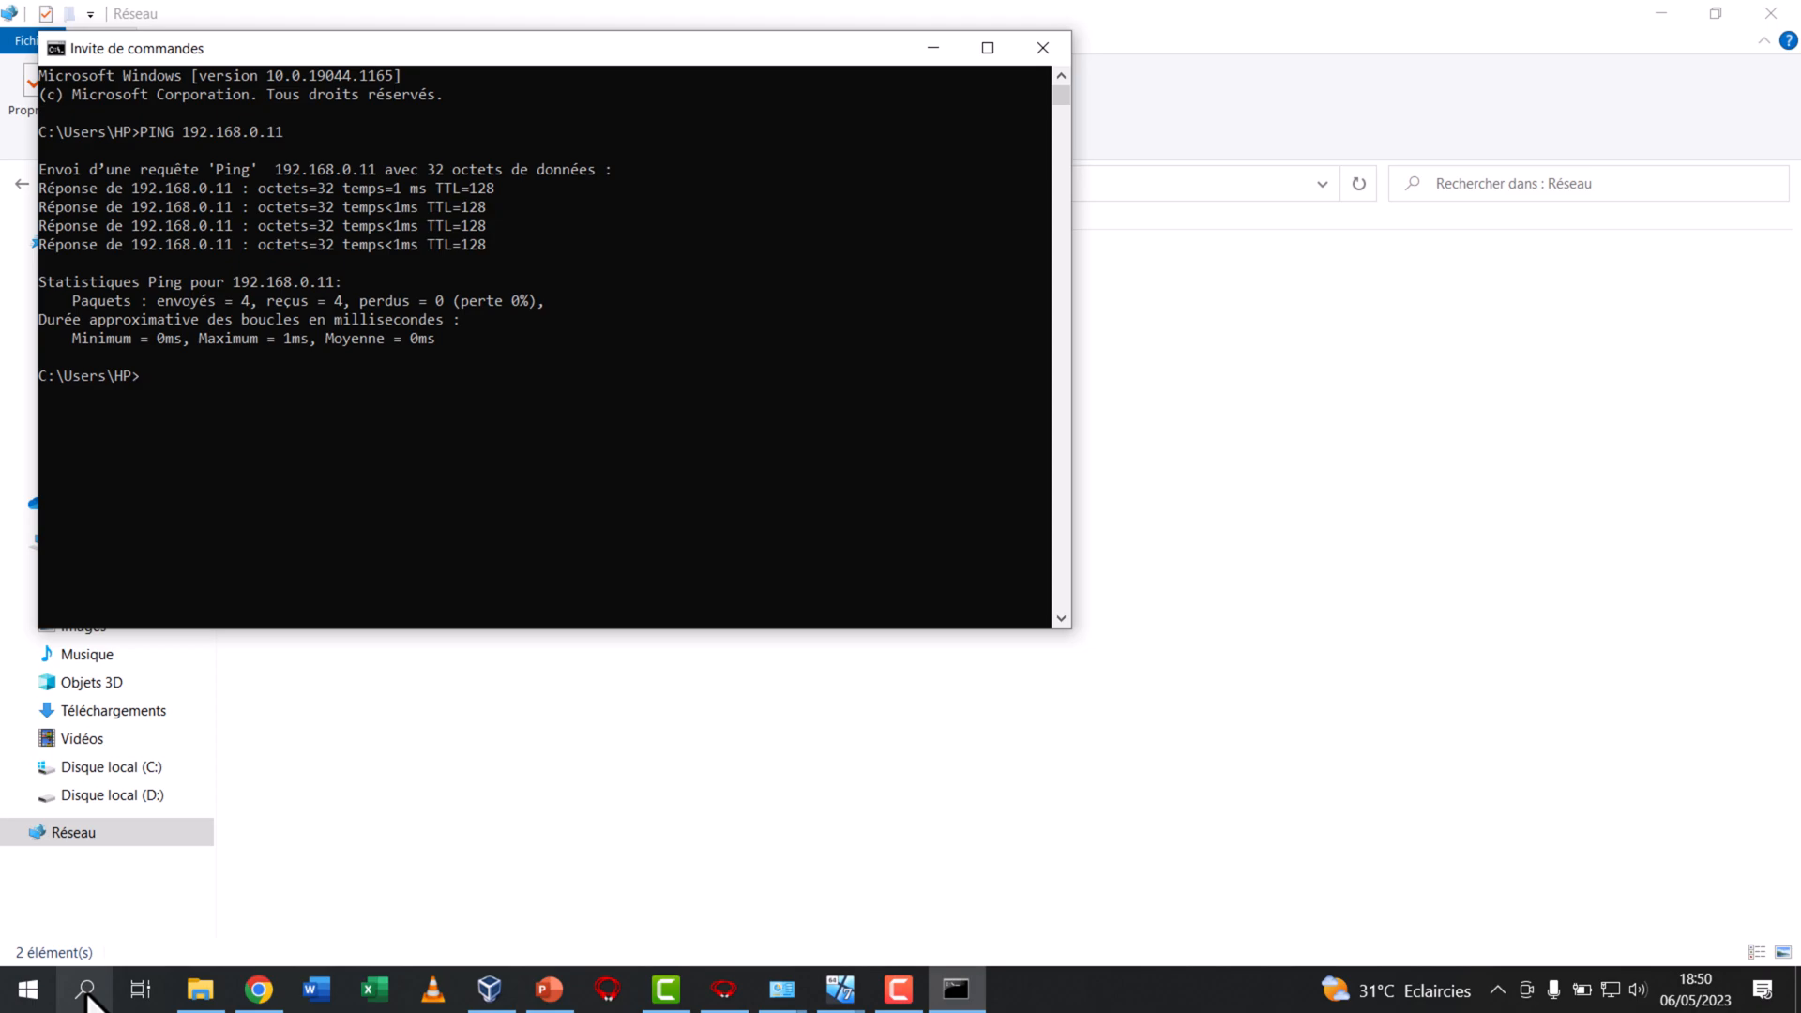
Ping 192.168.0.12 and 192.168.0.13 from the host, and close the command prompt
key(Up)
text(2)
key(Return)
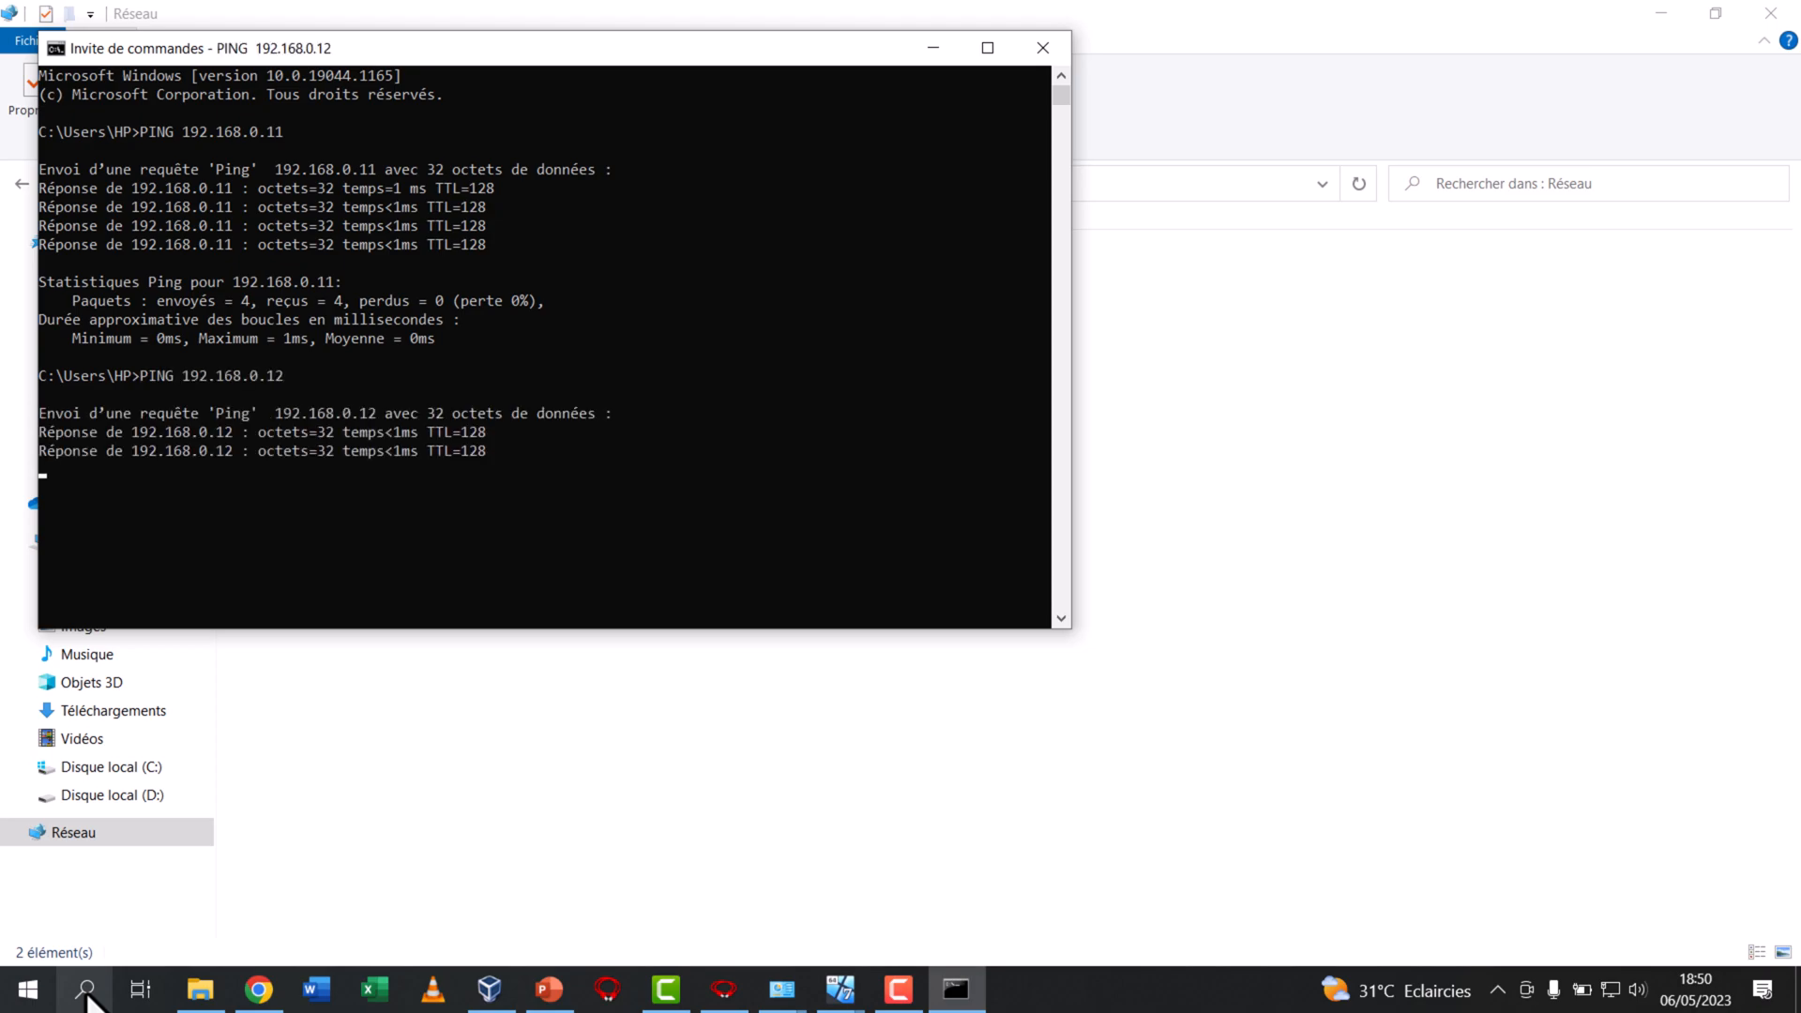
key(Up)
text(3)
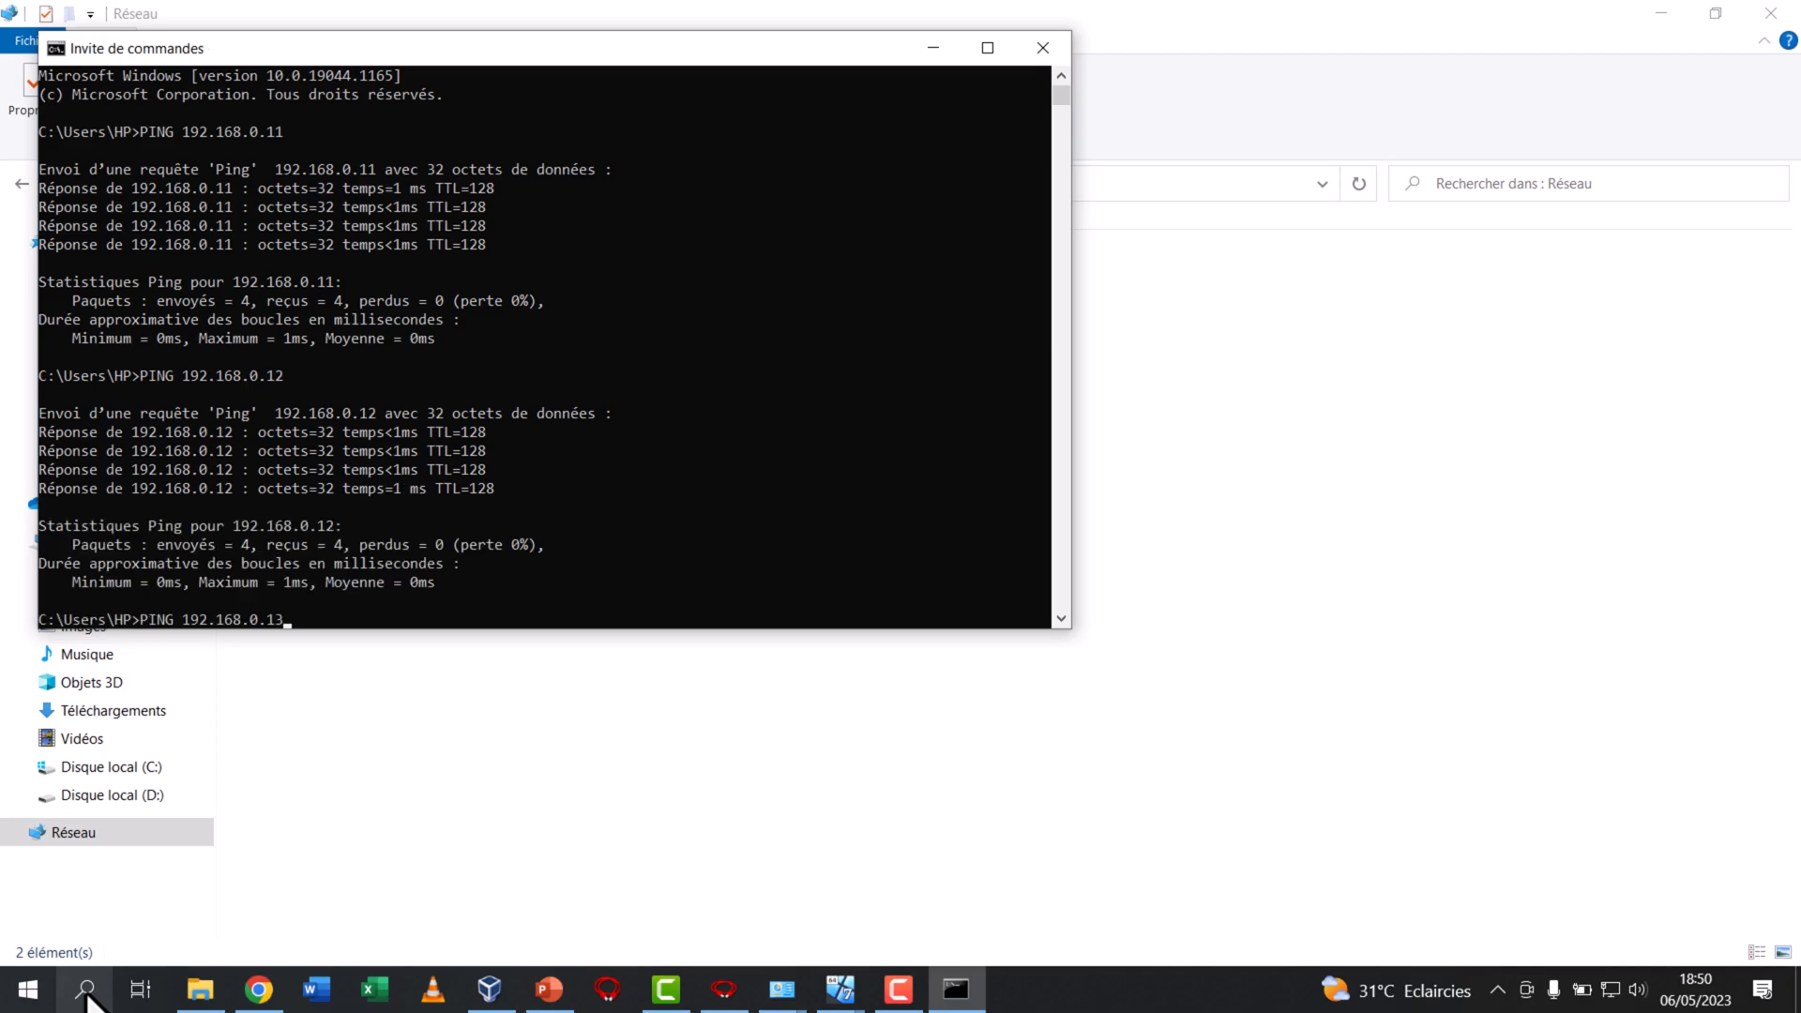
key(Return)
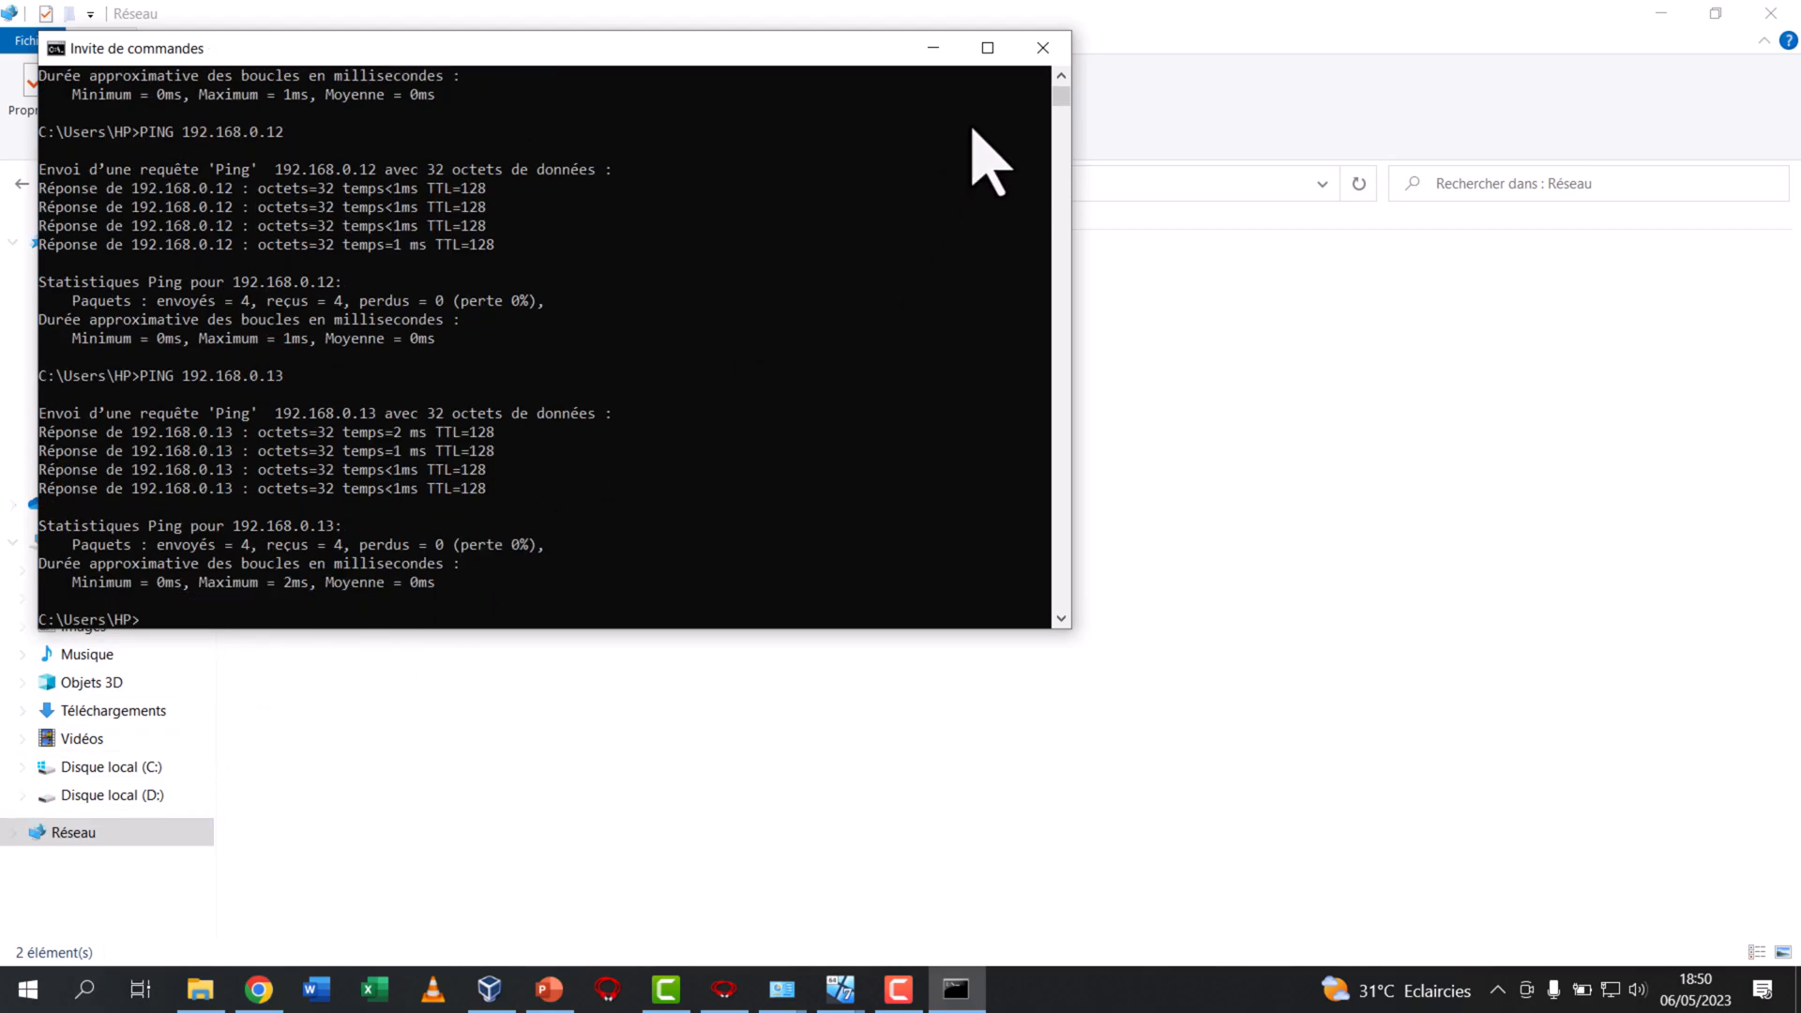
click(1042, 48)
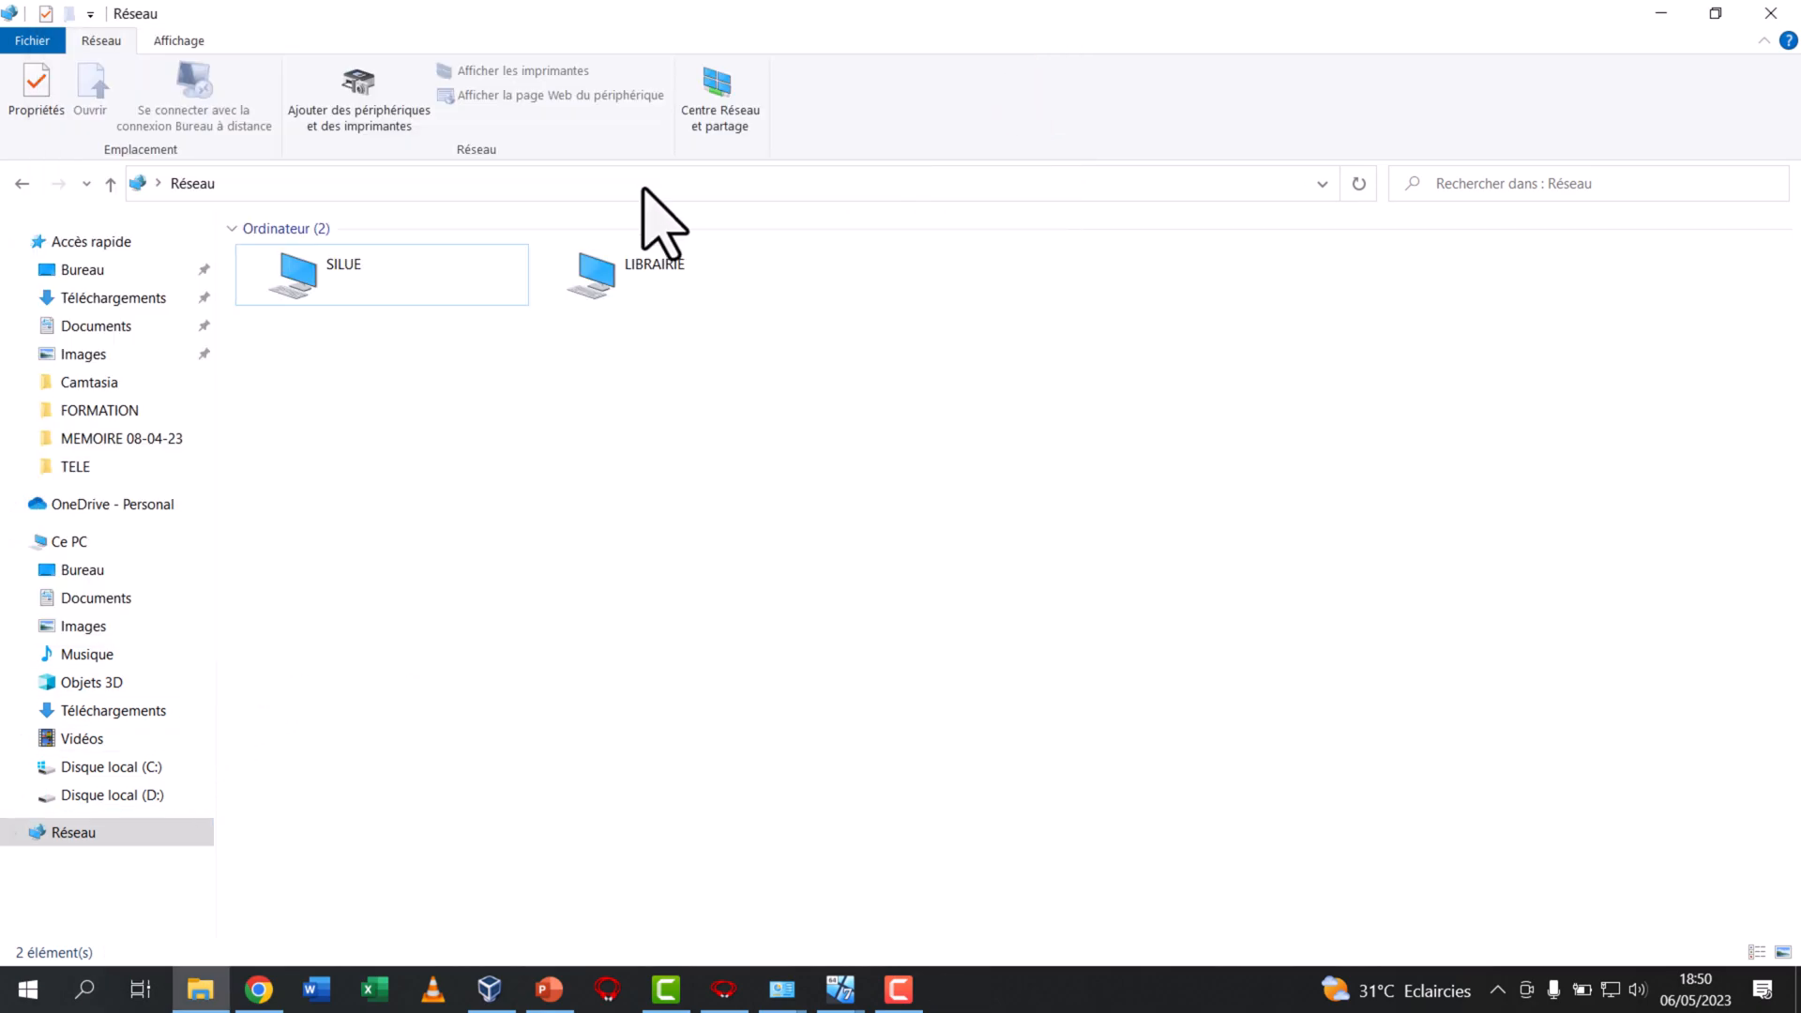
Access \\192.168.0.11 from the host's File Explorer and open its shared folder "partage admin 1"
click(380, 180)
text(\\)
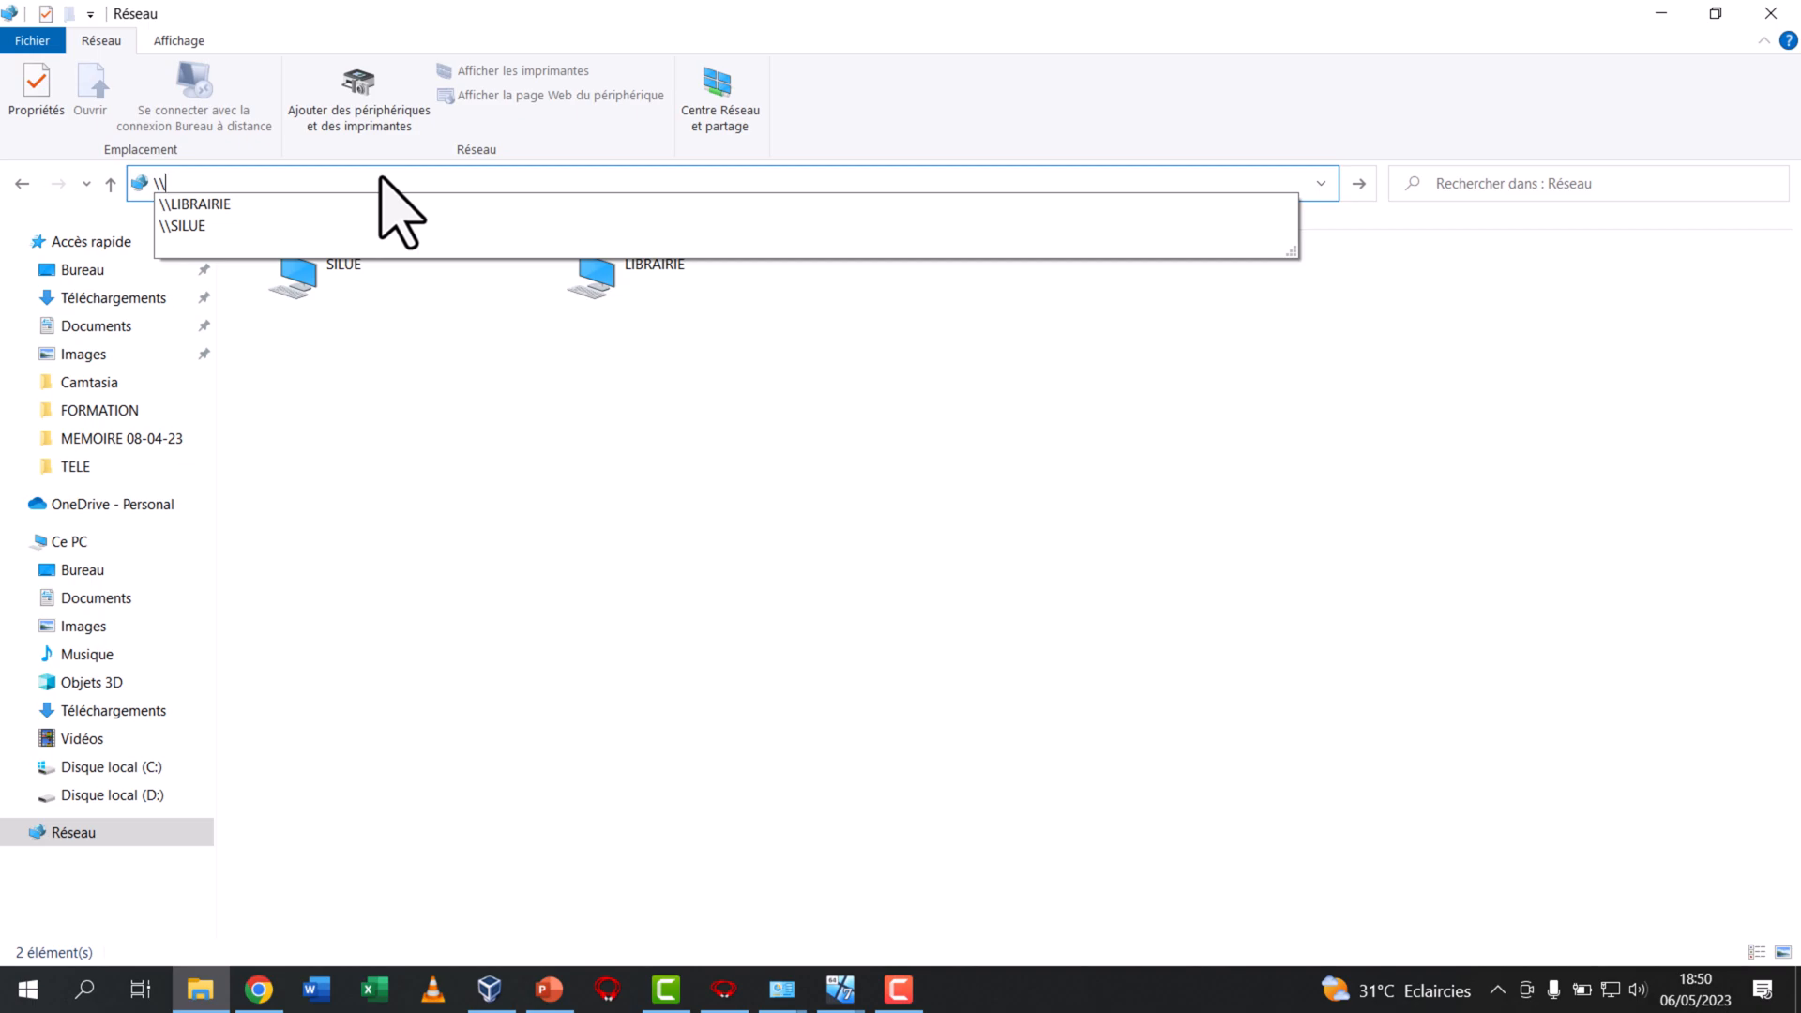
text(192.168.0.11)
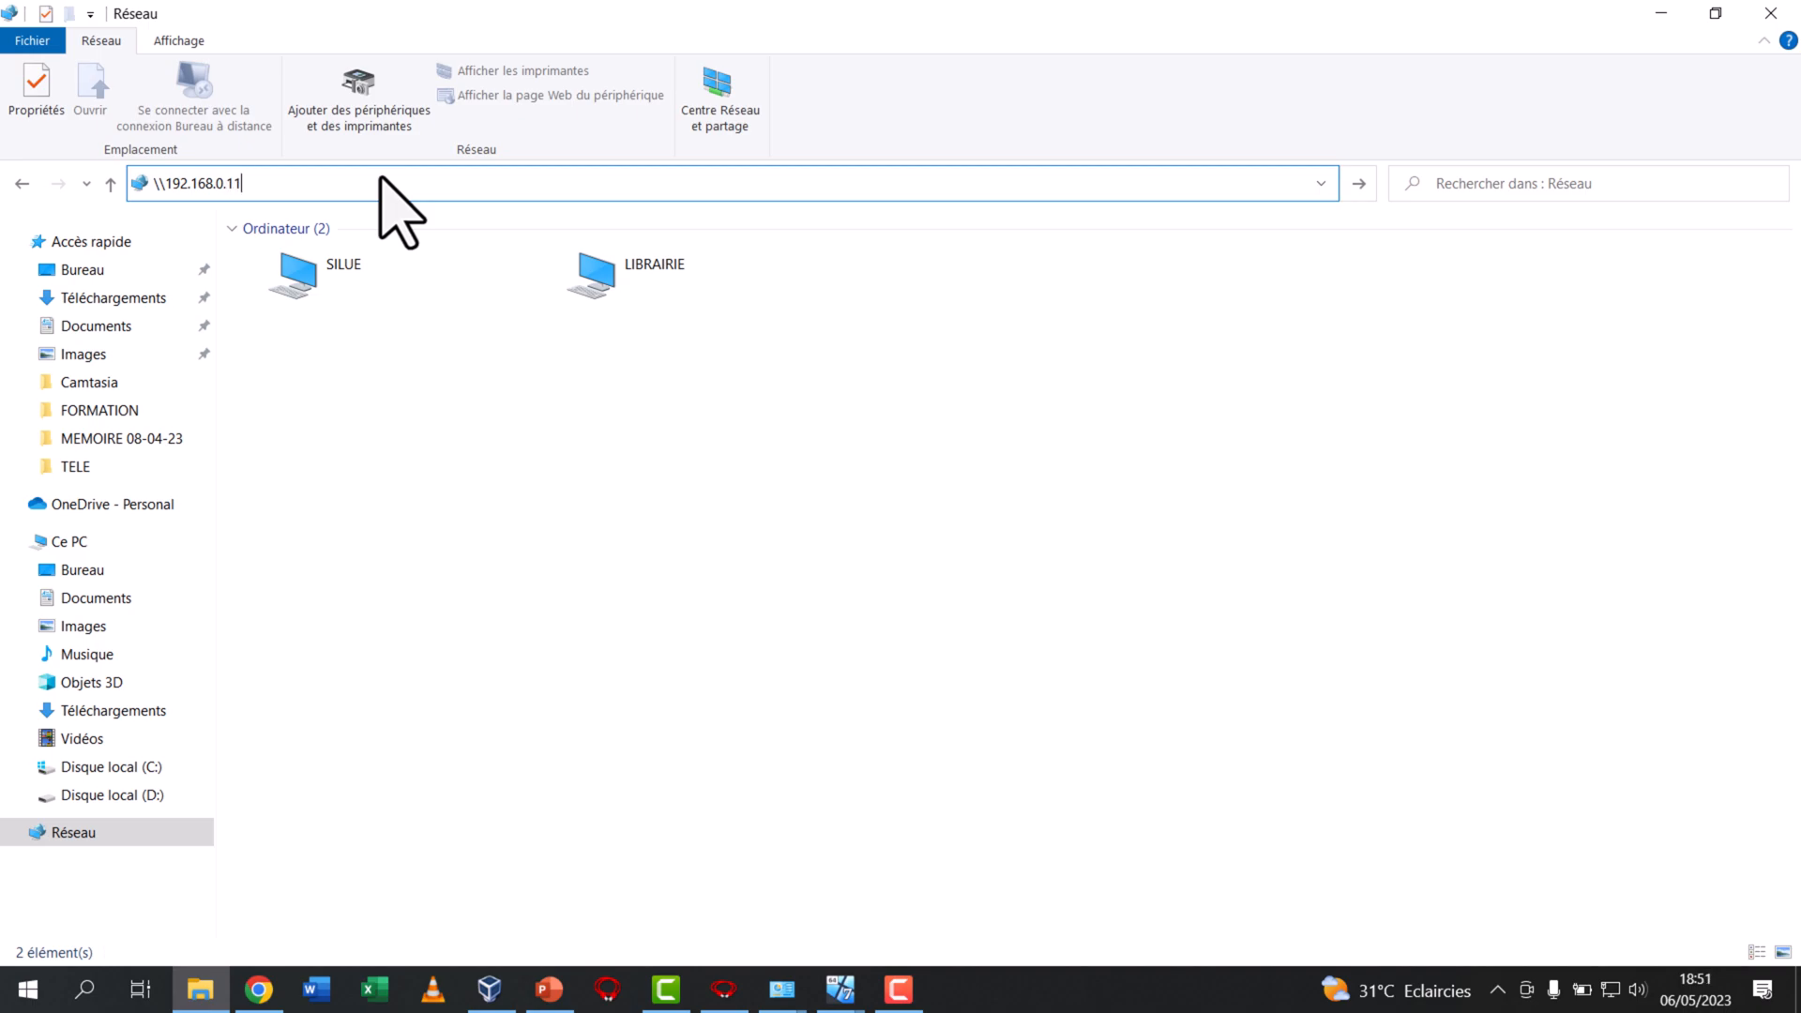
key(Return)
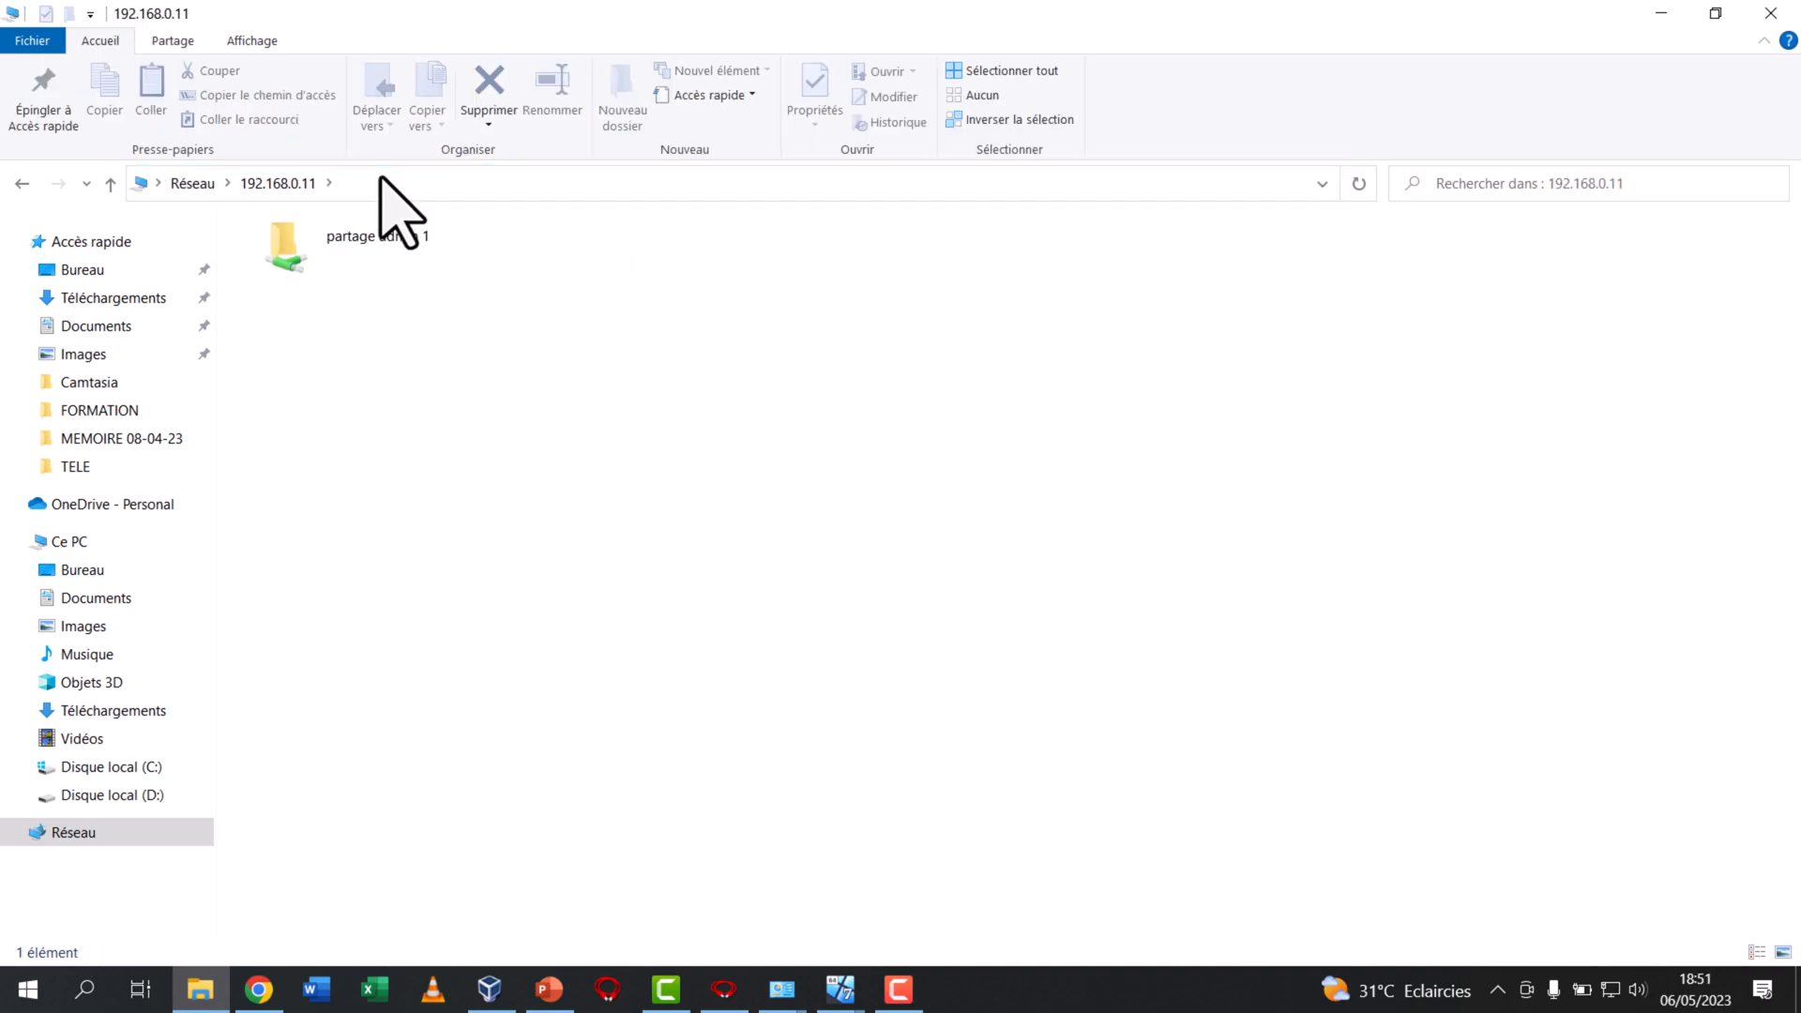
click(378, 230)
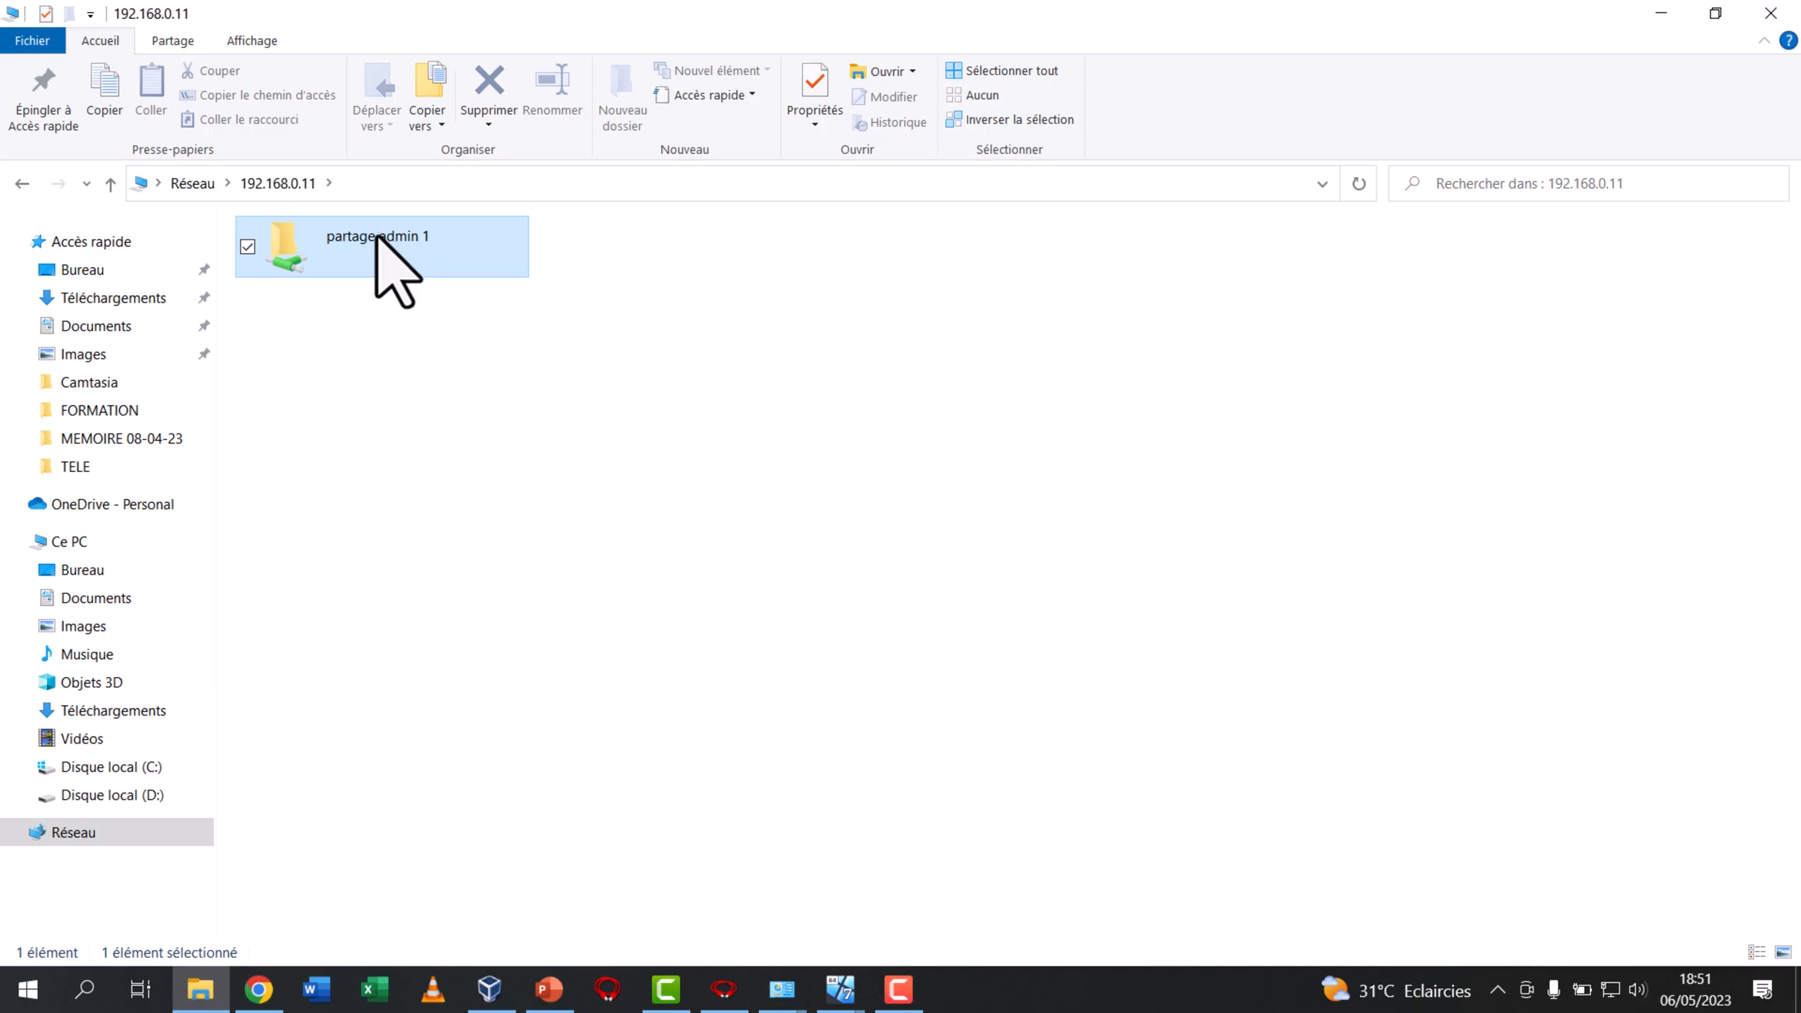
double_click(378, 236)
Create a text document named HELLO.txt in the shared folder "partage admin 1" and open it in Bloc-notes
right_click(395, 270)
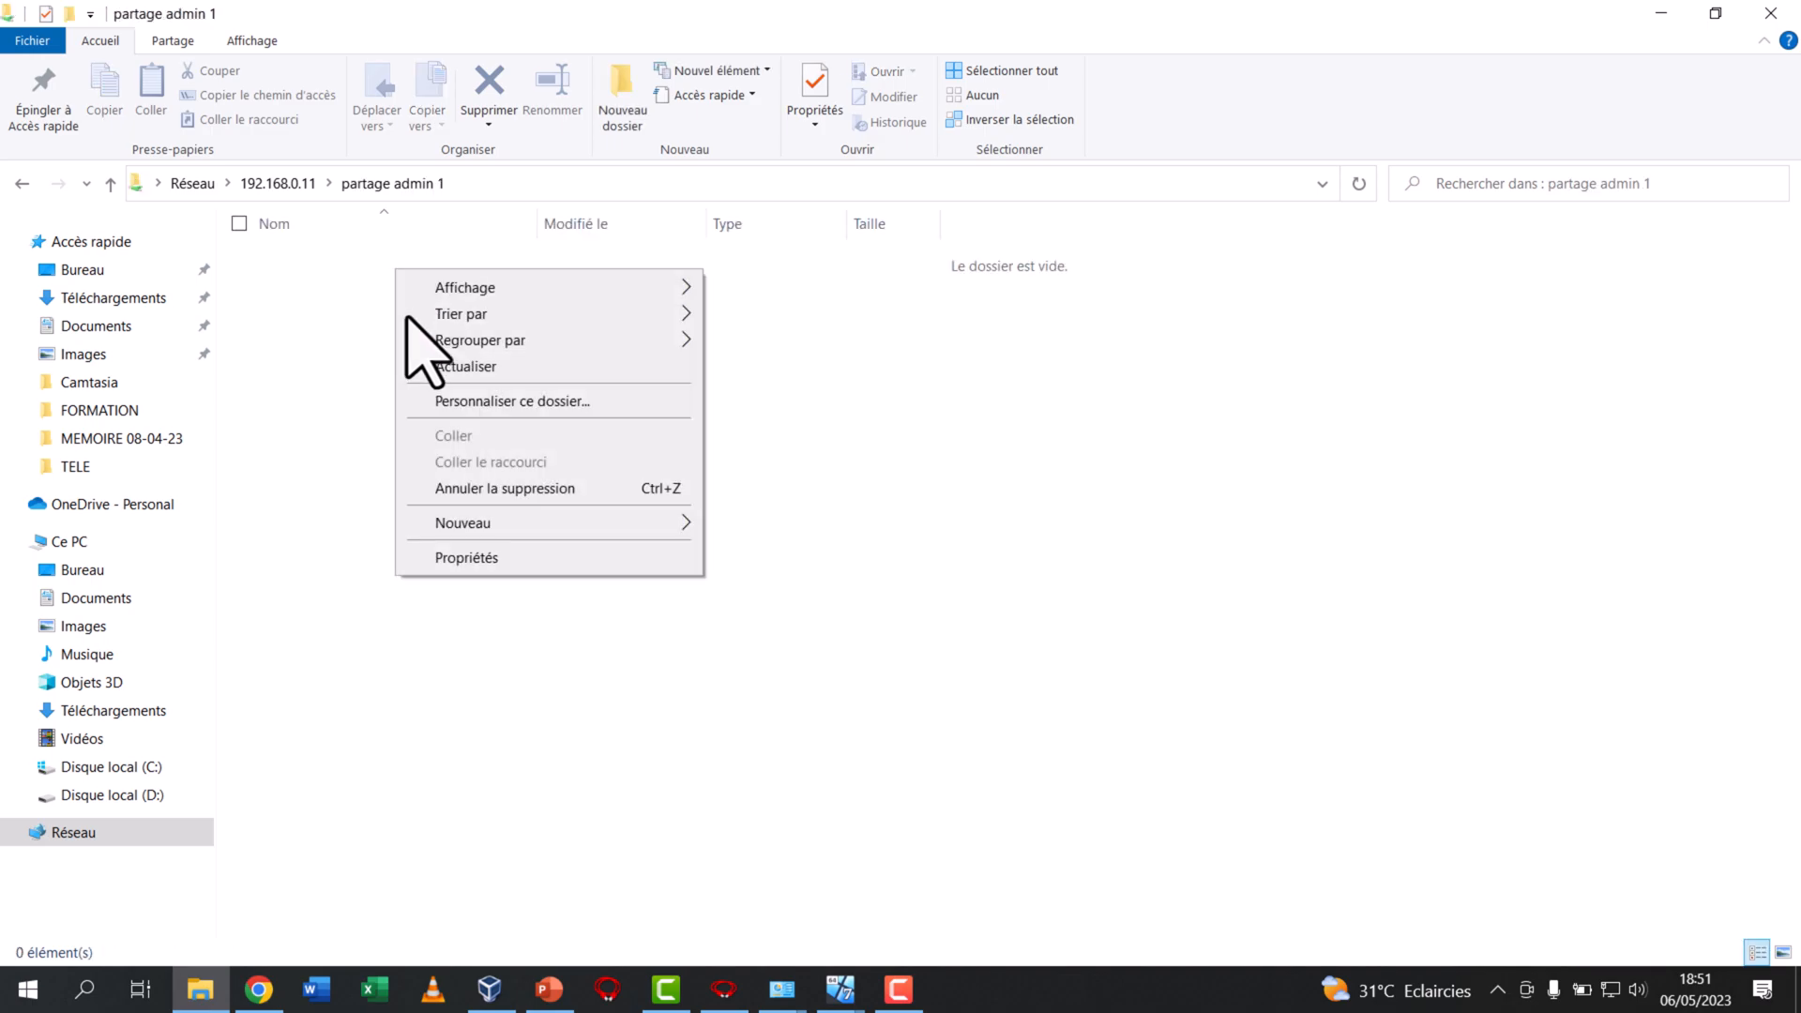
mouse_move(531, 519)
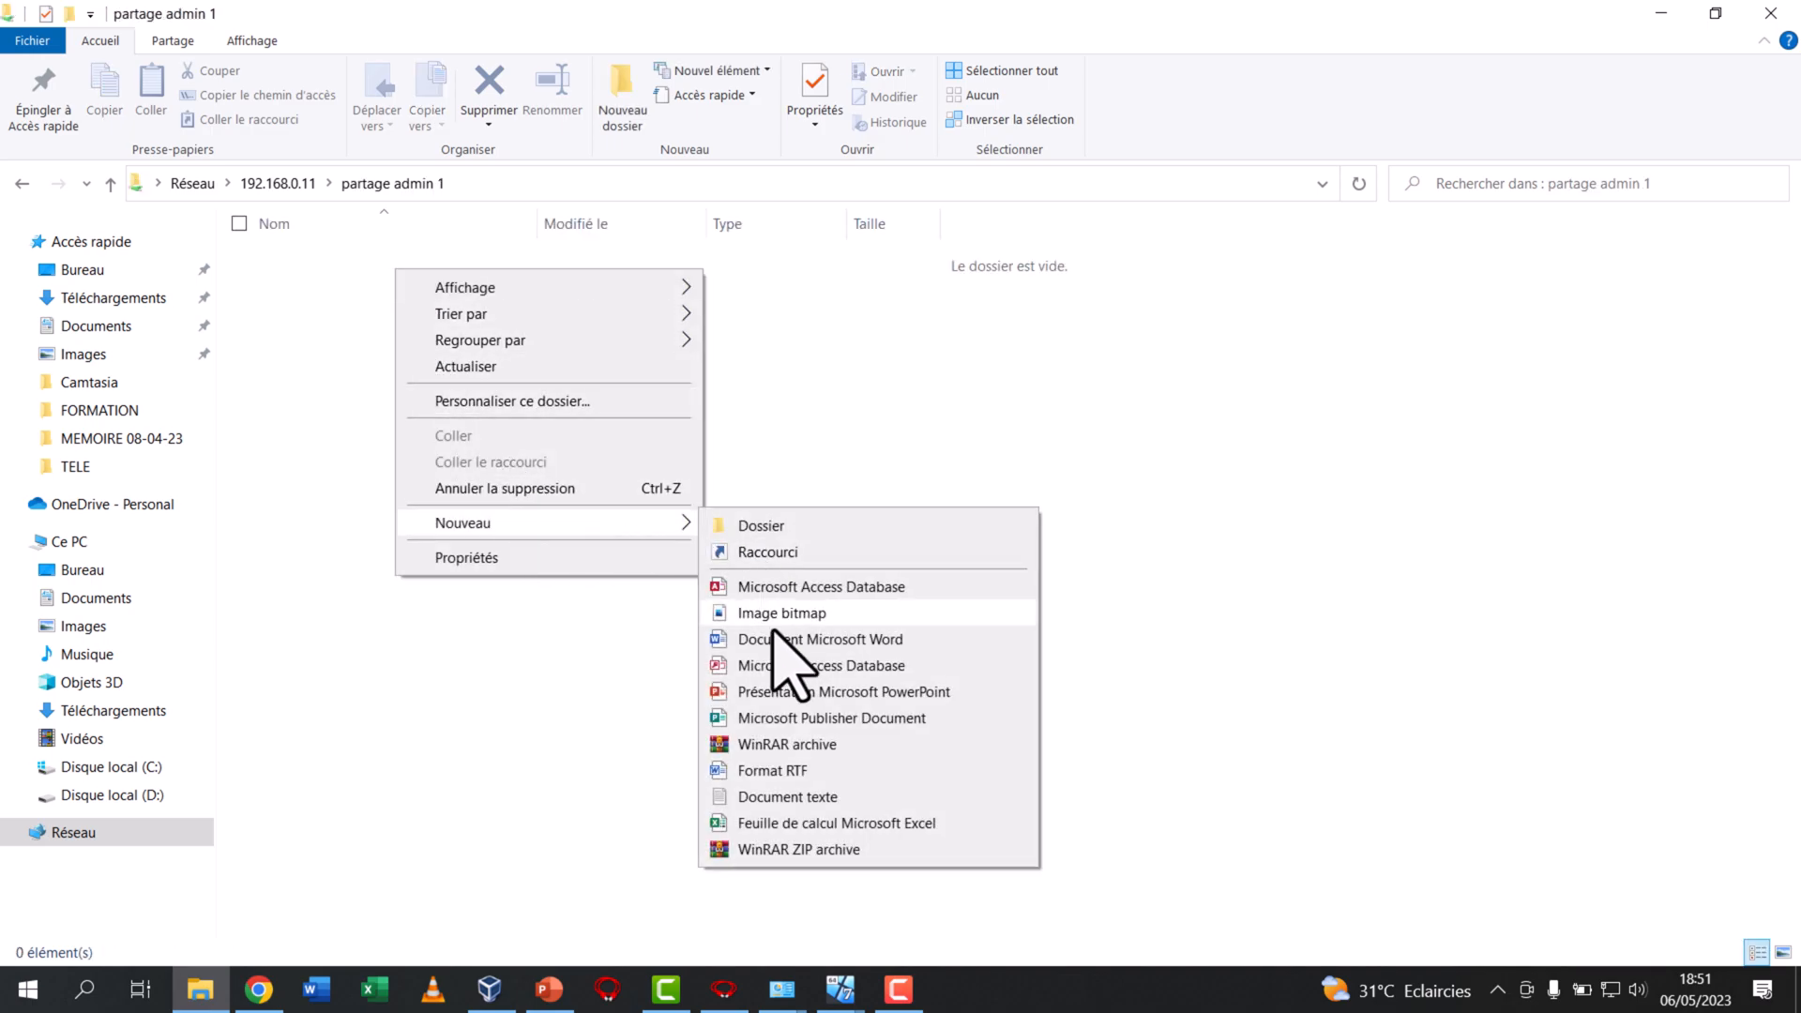
click(786, 796)
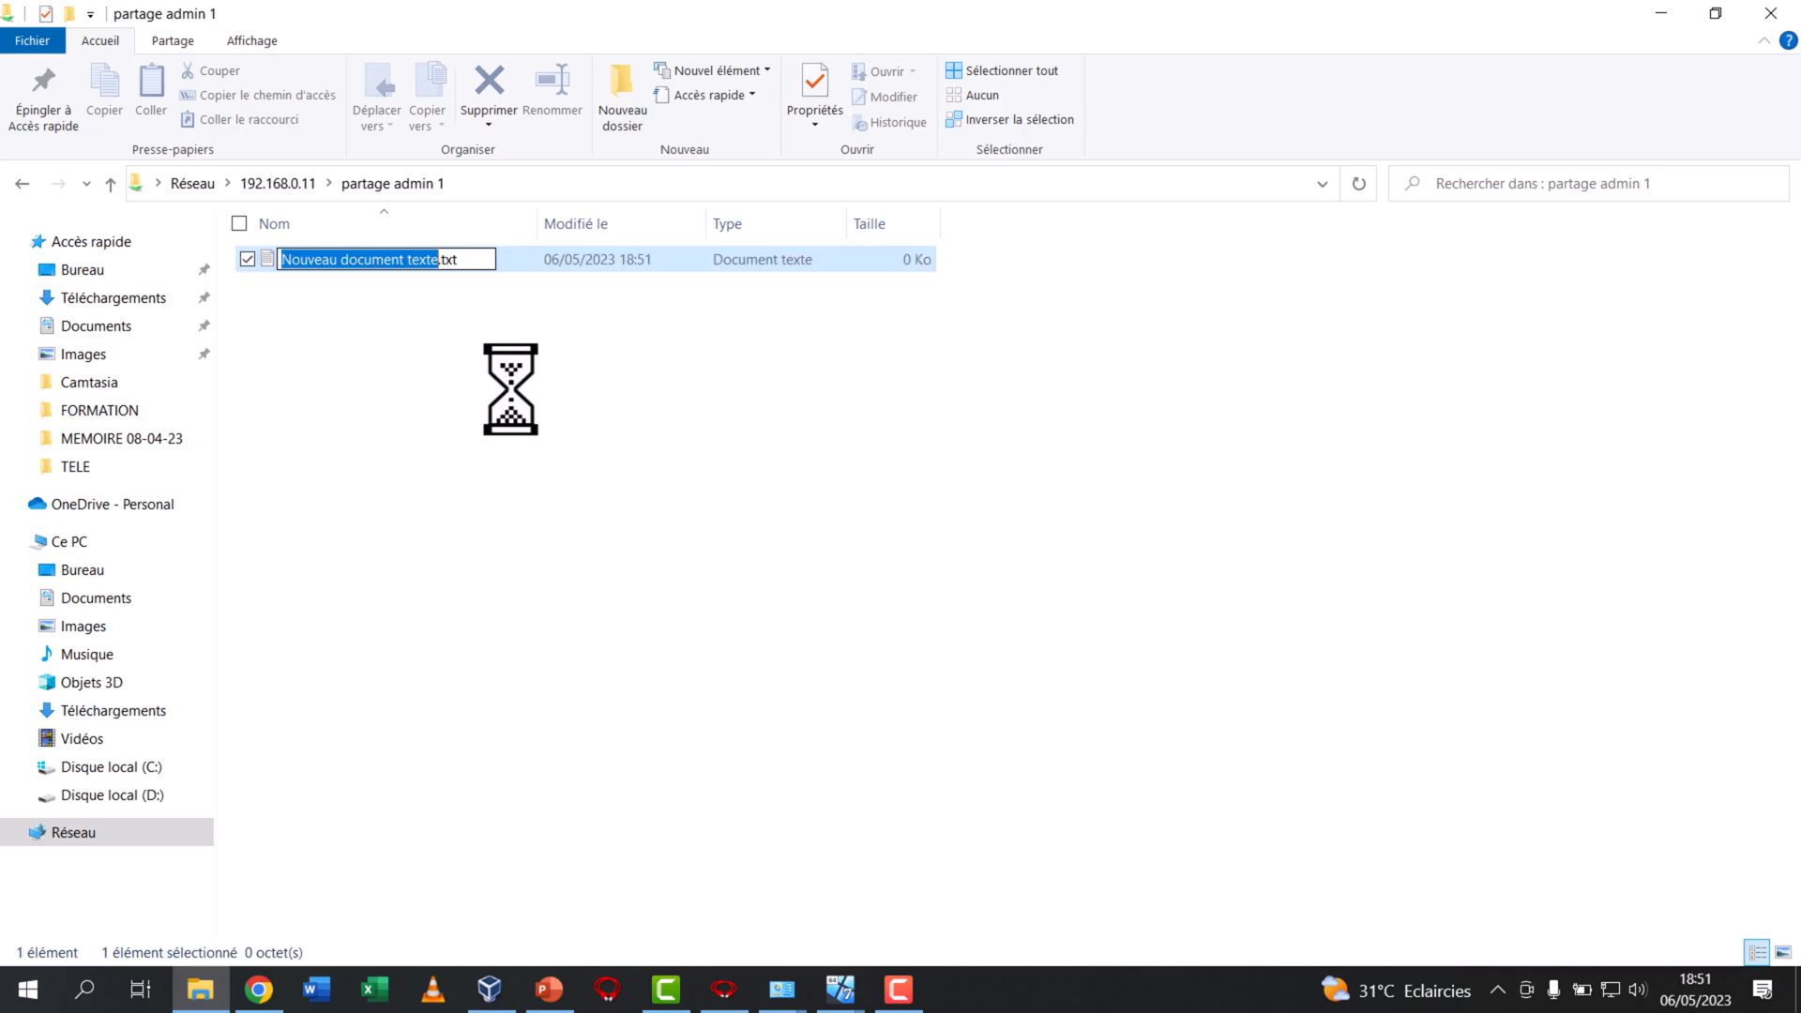
text(HELLO)
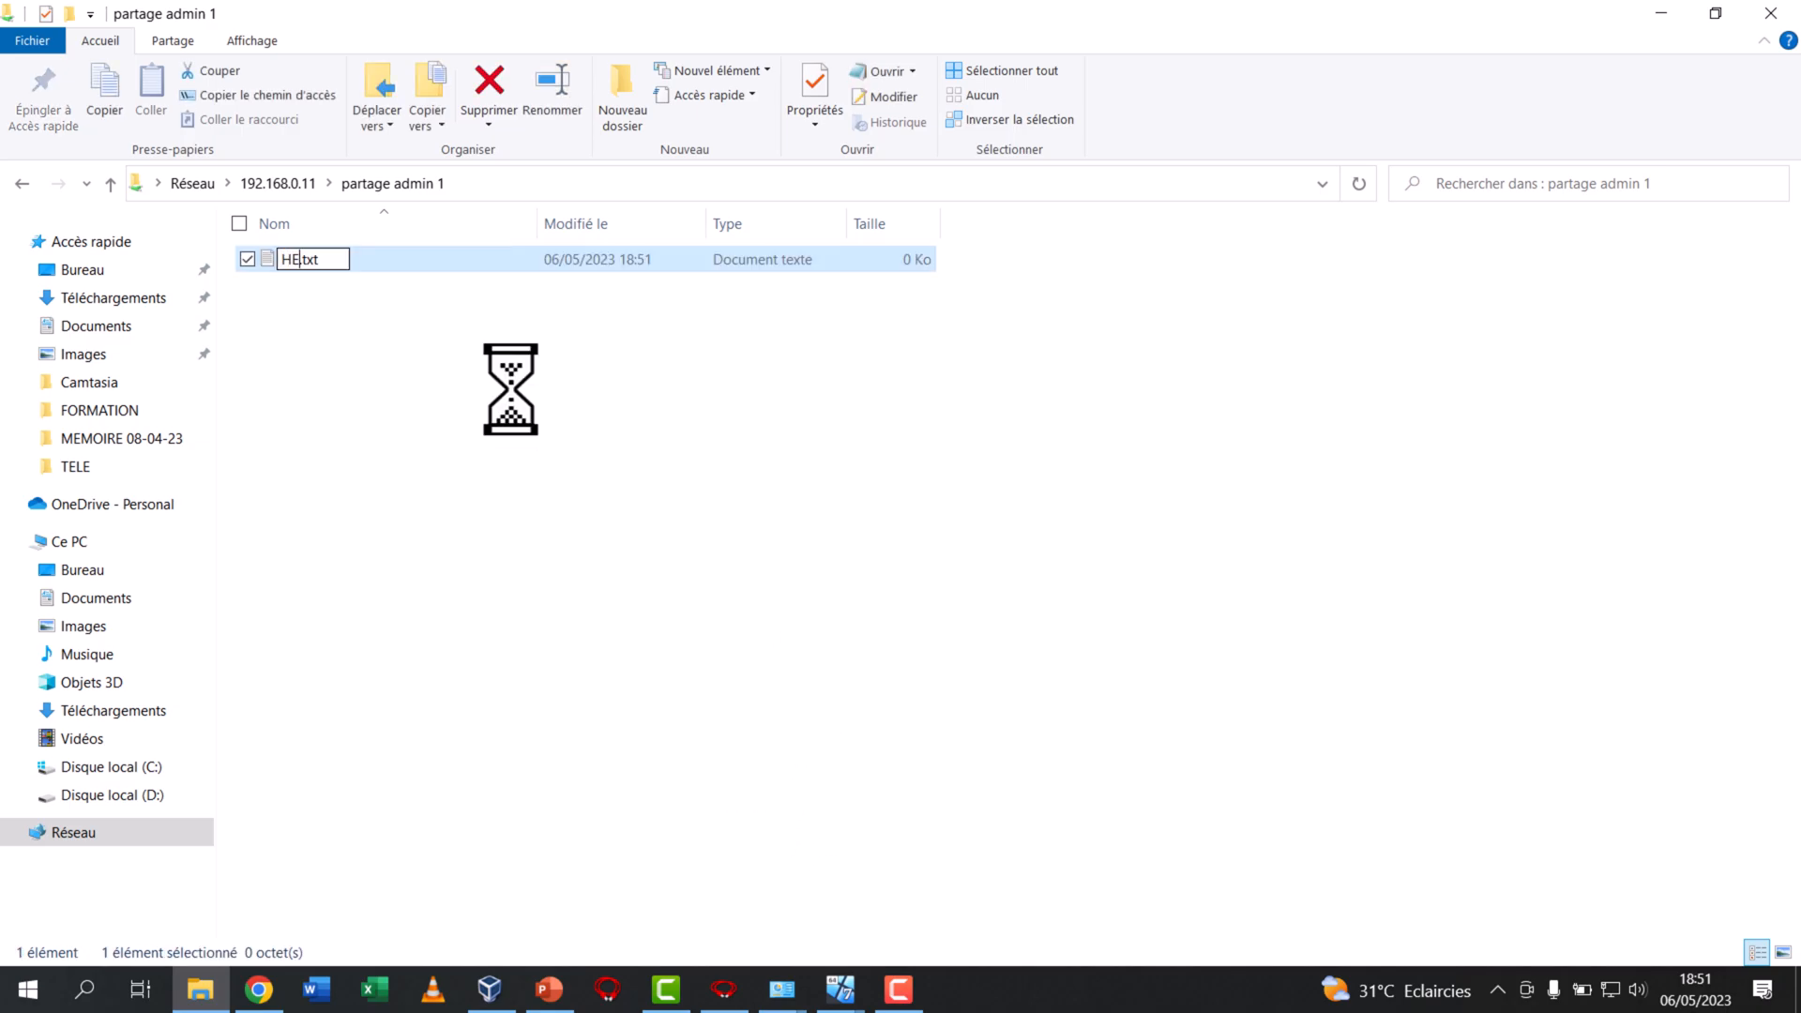
key(Return)
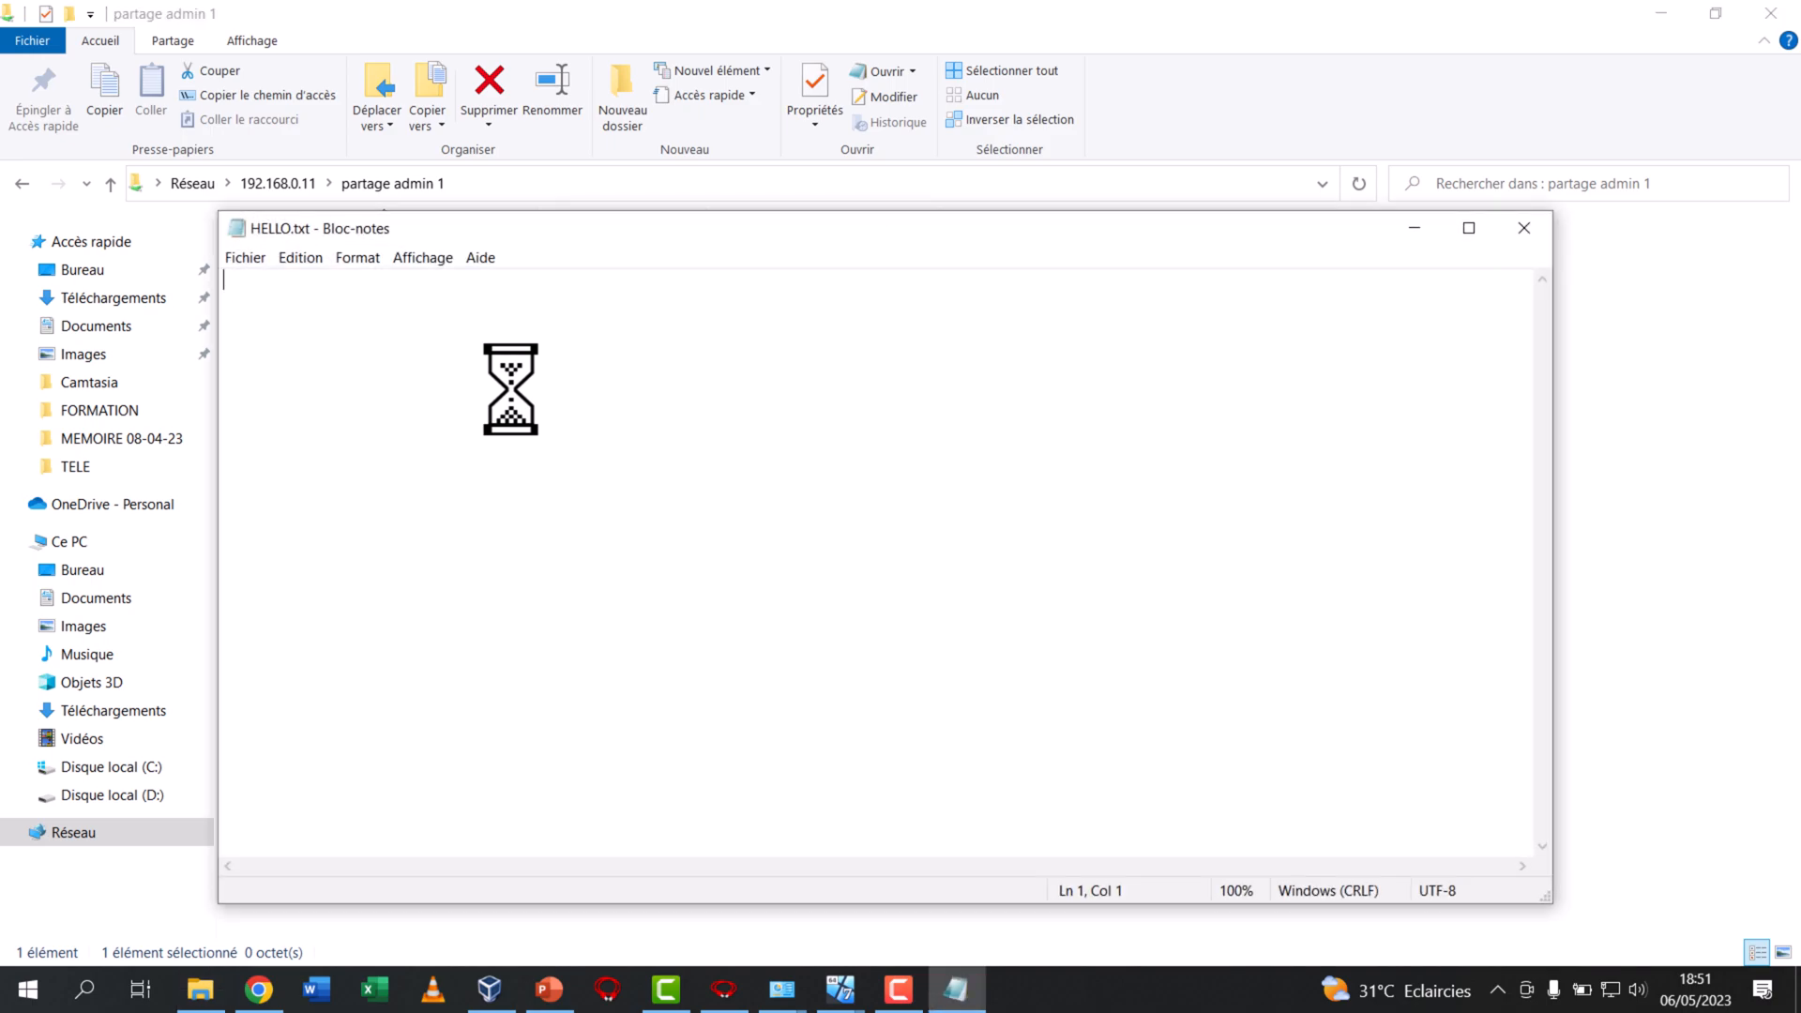
Write "JE SUIS HÔTE" followed by the host's computer name in HELLO.txt, save the file and close it
text(JE SUIS )
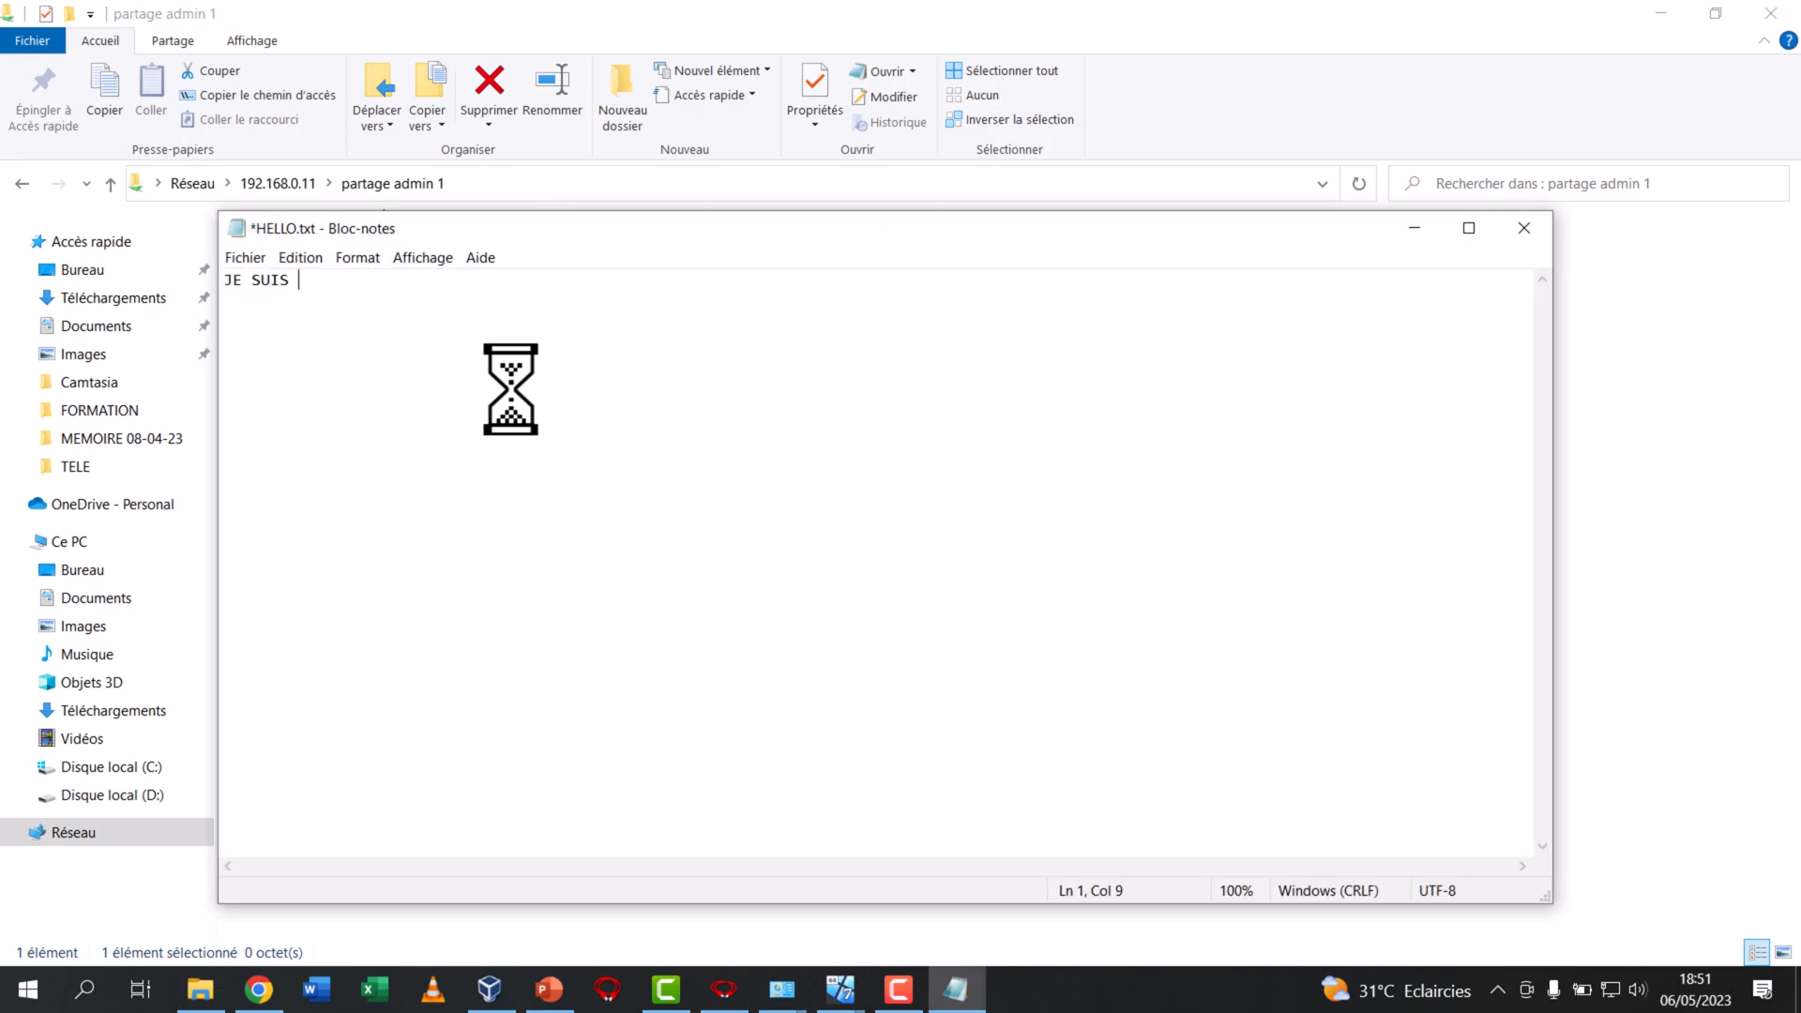
text(HÔTE SILUE)
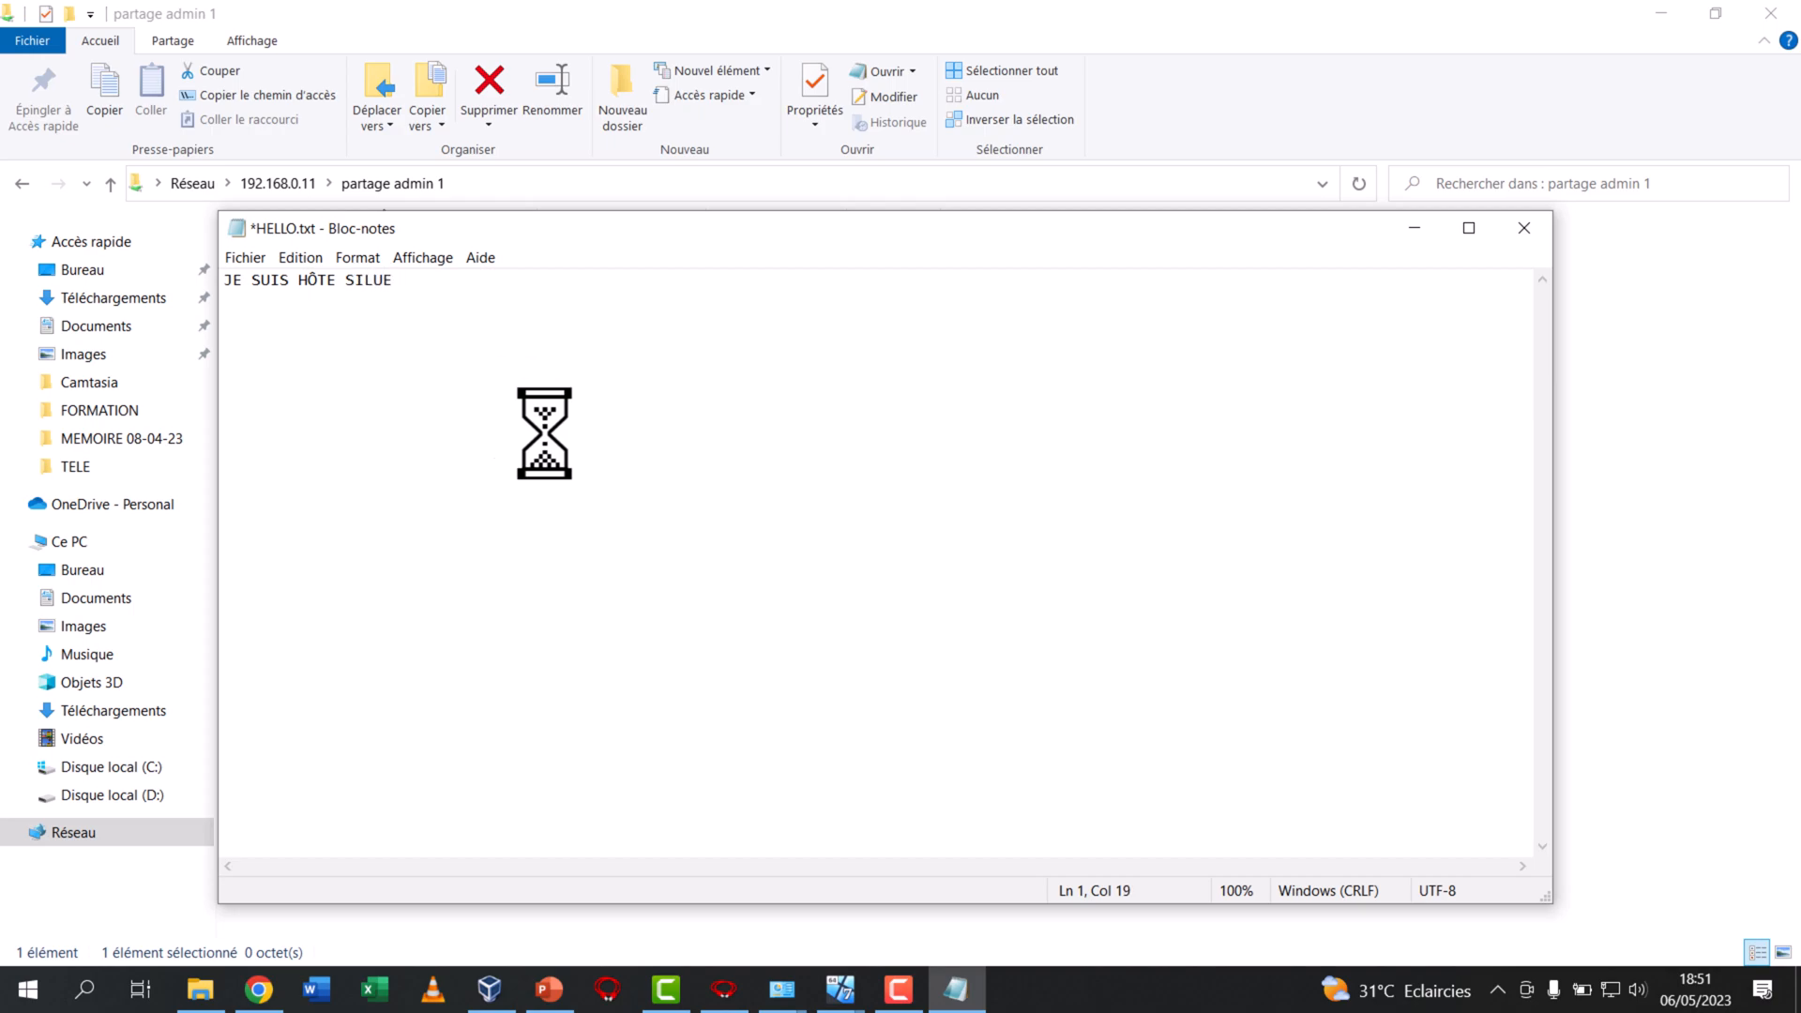
click(246, 258)
click(316, 350)
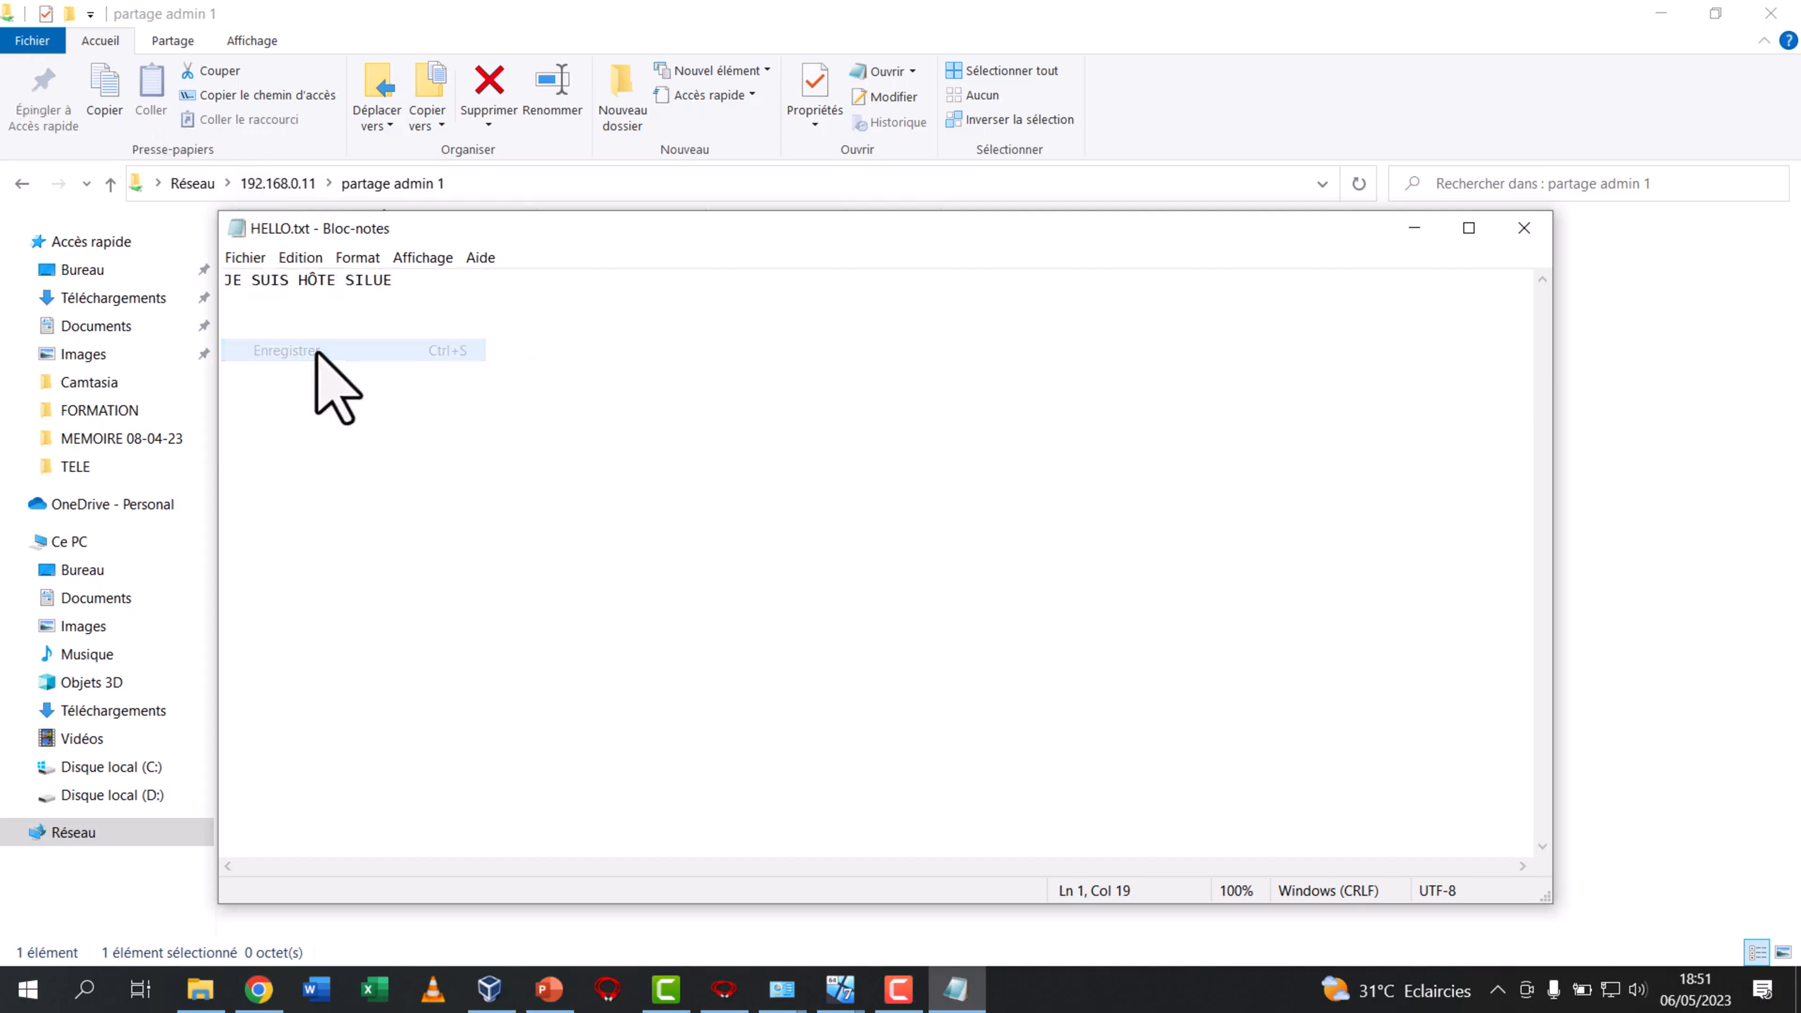
click(1523, 229)
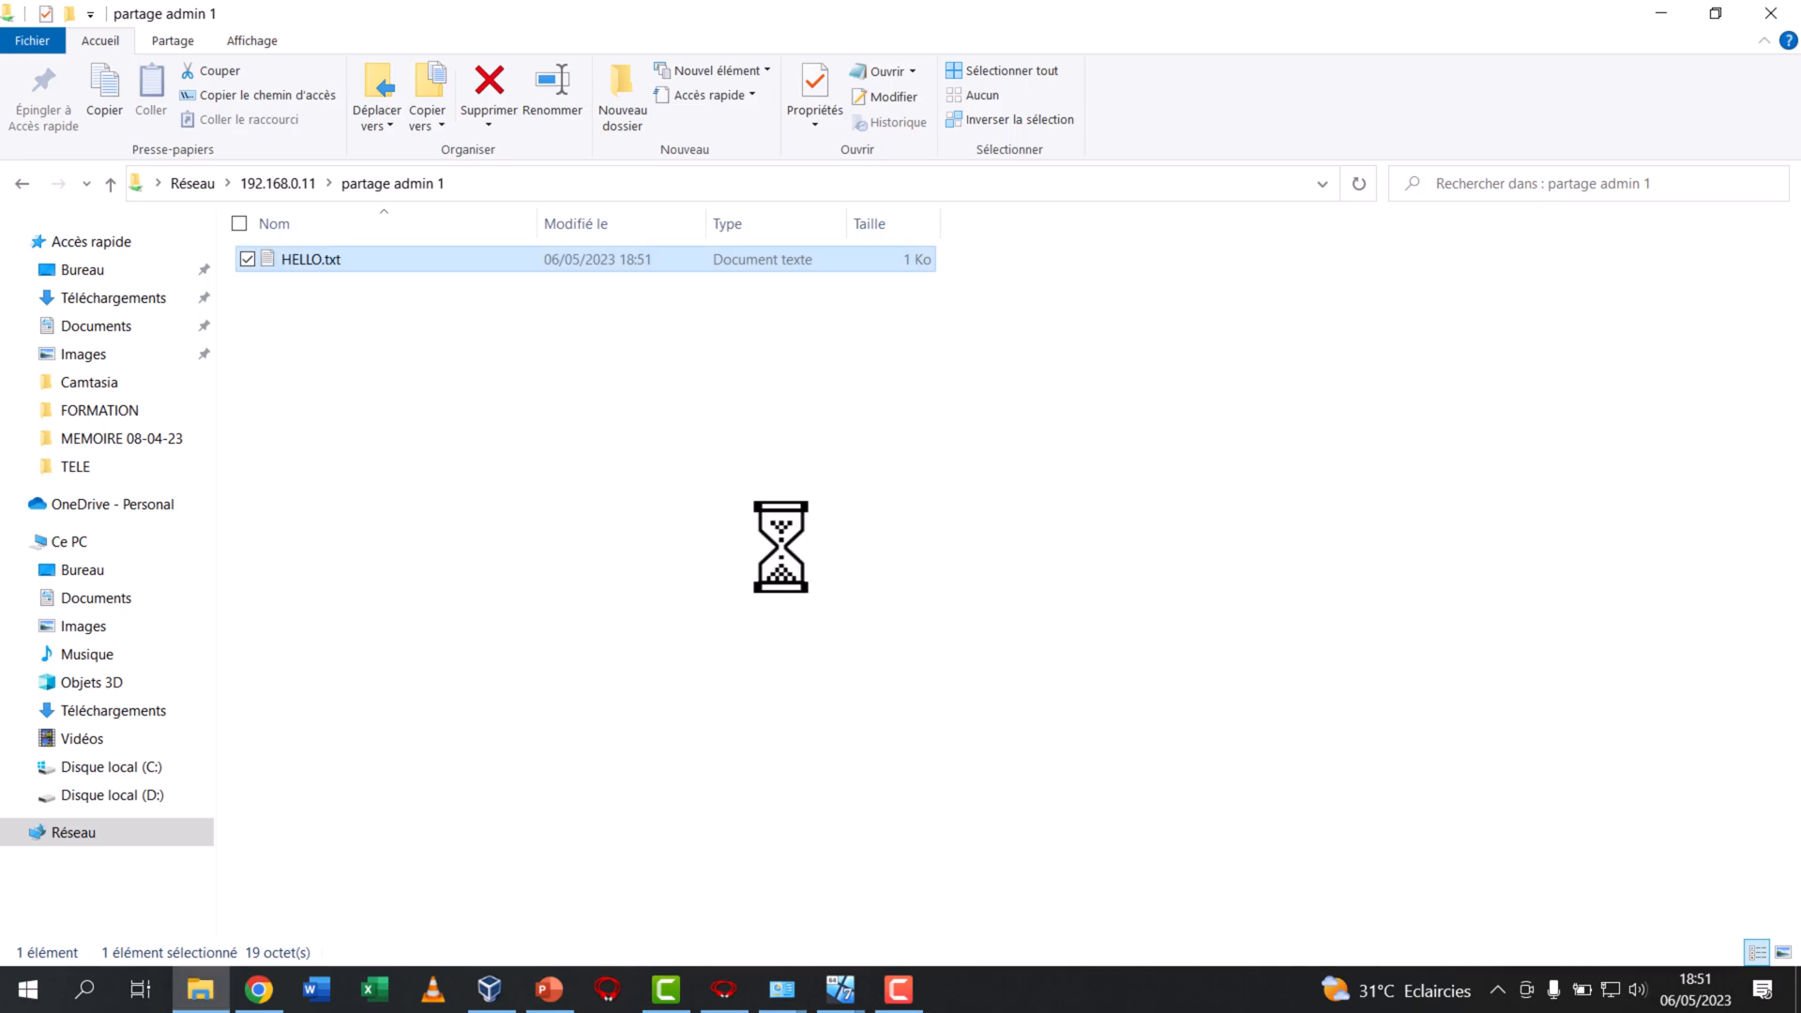
Switch to WIN 7 ADMIN 3 and open ADMIN-1's shared folder "partage admin 1" to check for the HELLO document
mouse_move(844, 985)
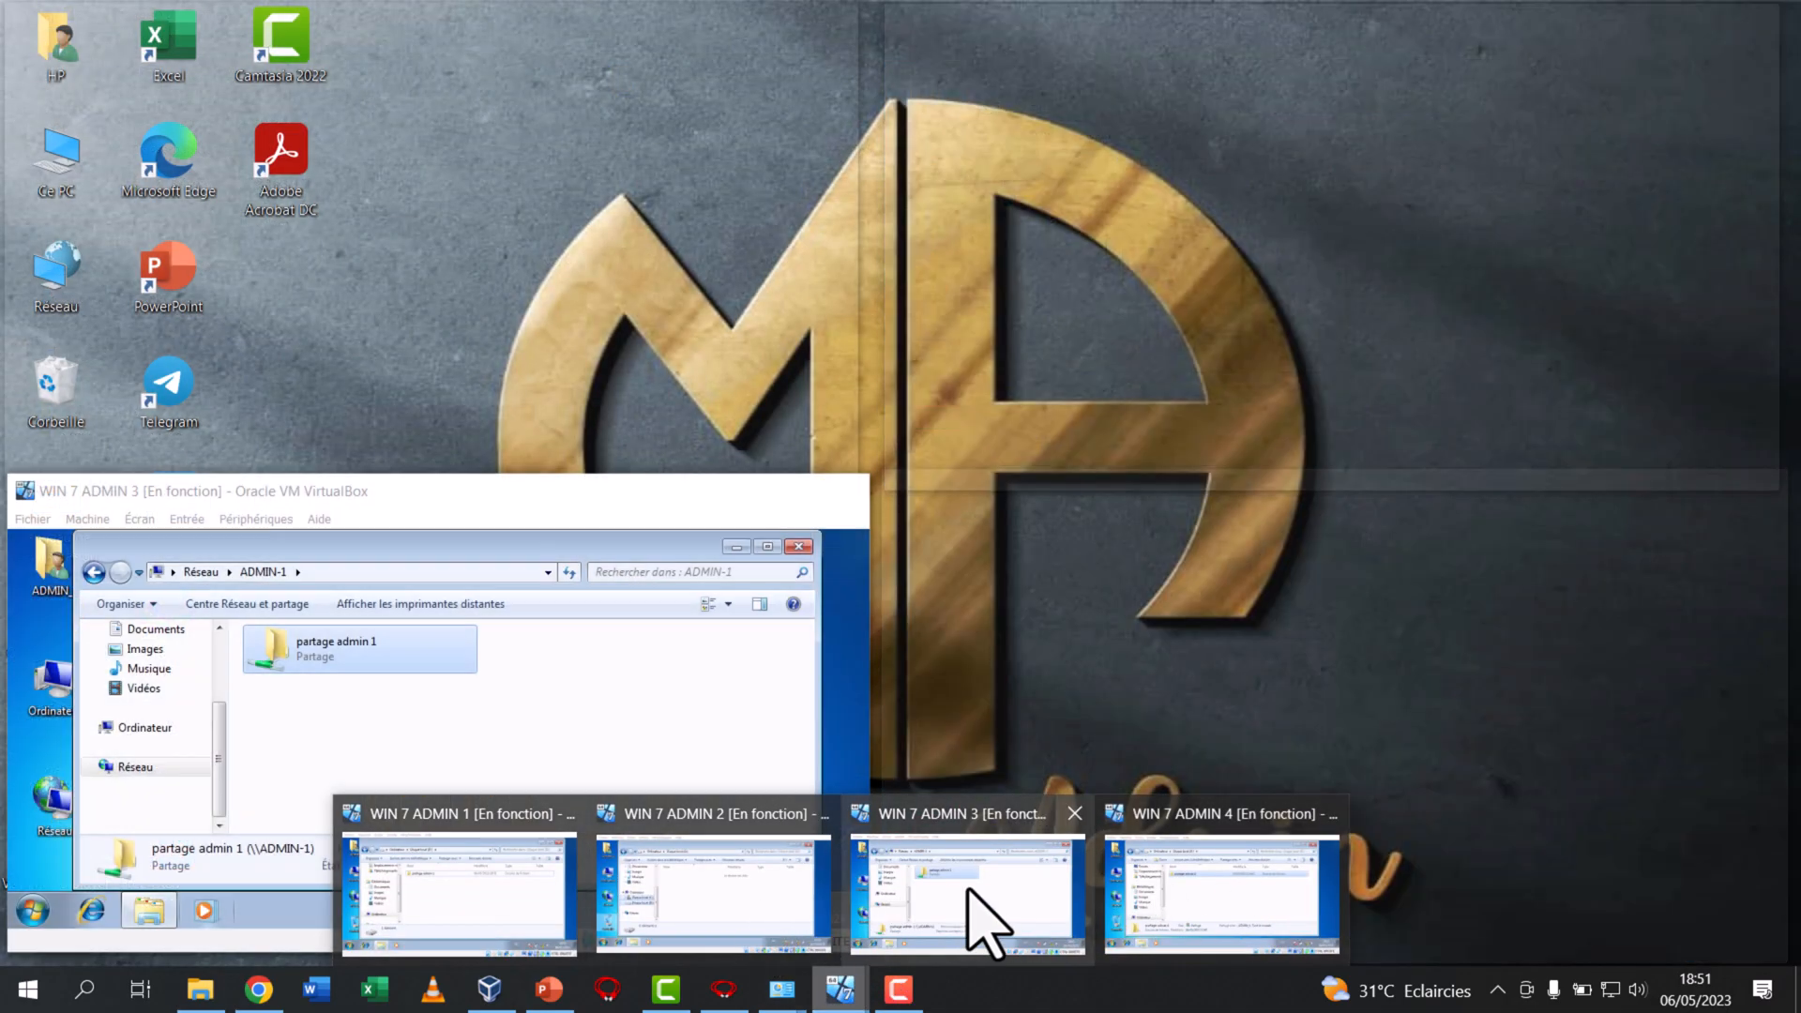
click(963, 889)
double_click(313, 654)
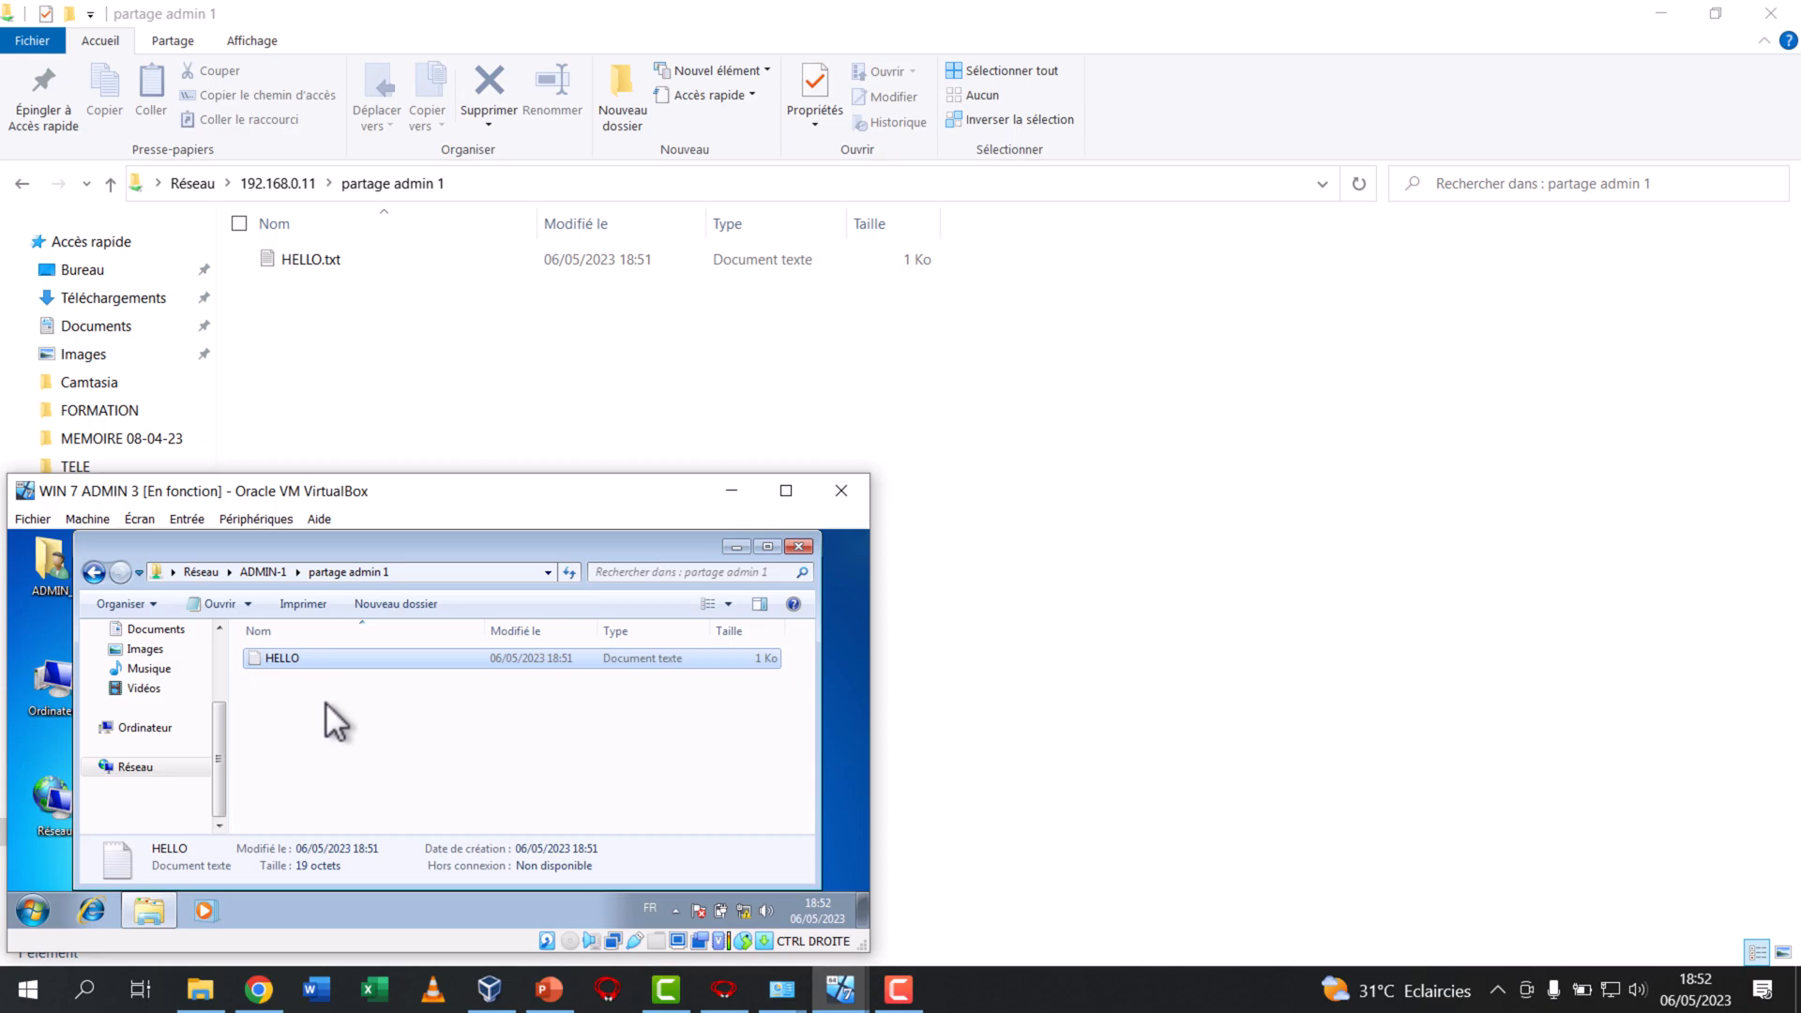
click(825, 490)
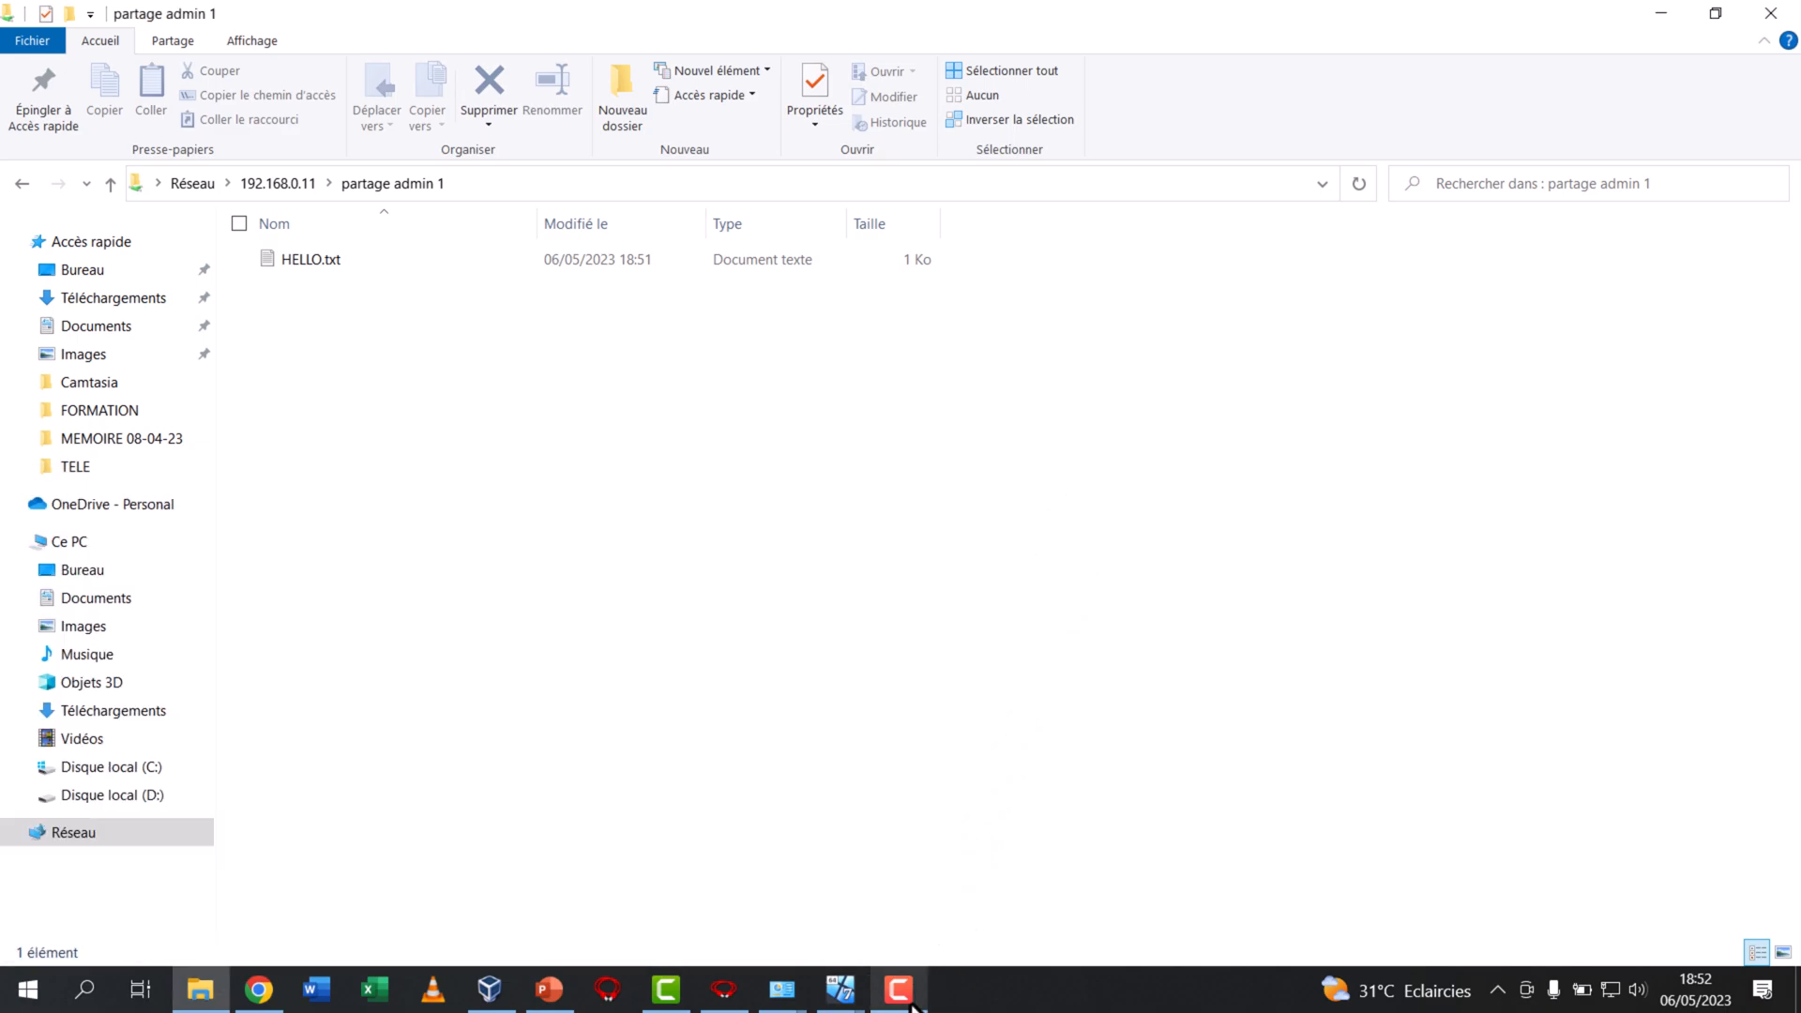
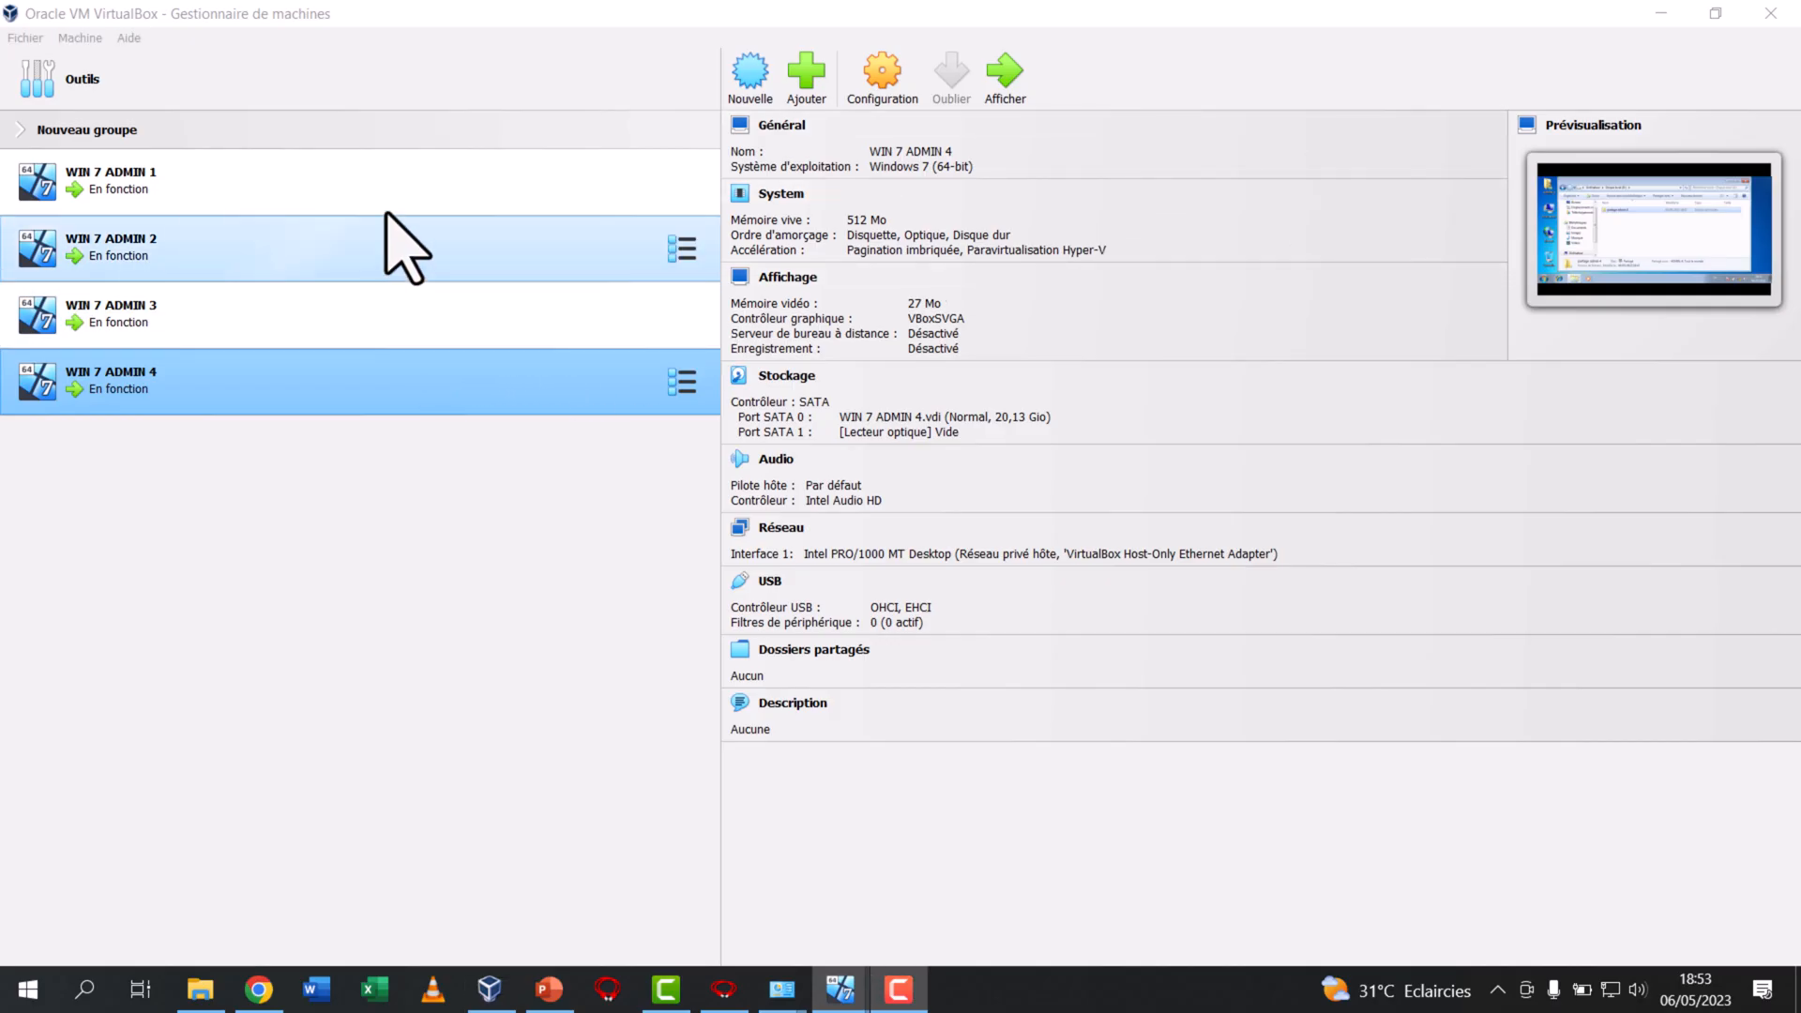
Switch WIN 7 ADMIN 3's network interface to the host-only adapter "VirtualBox Host-Only Ethernet Adapter #2"
click(385, 253)
click(366, 323)
click(370, 394)
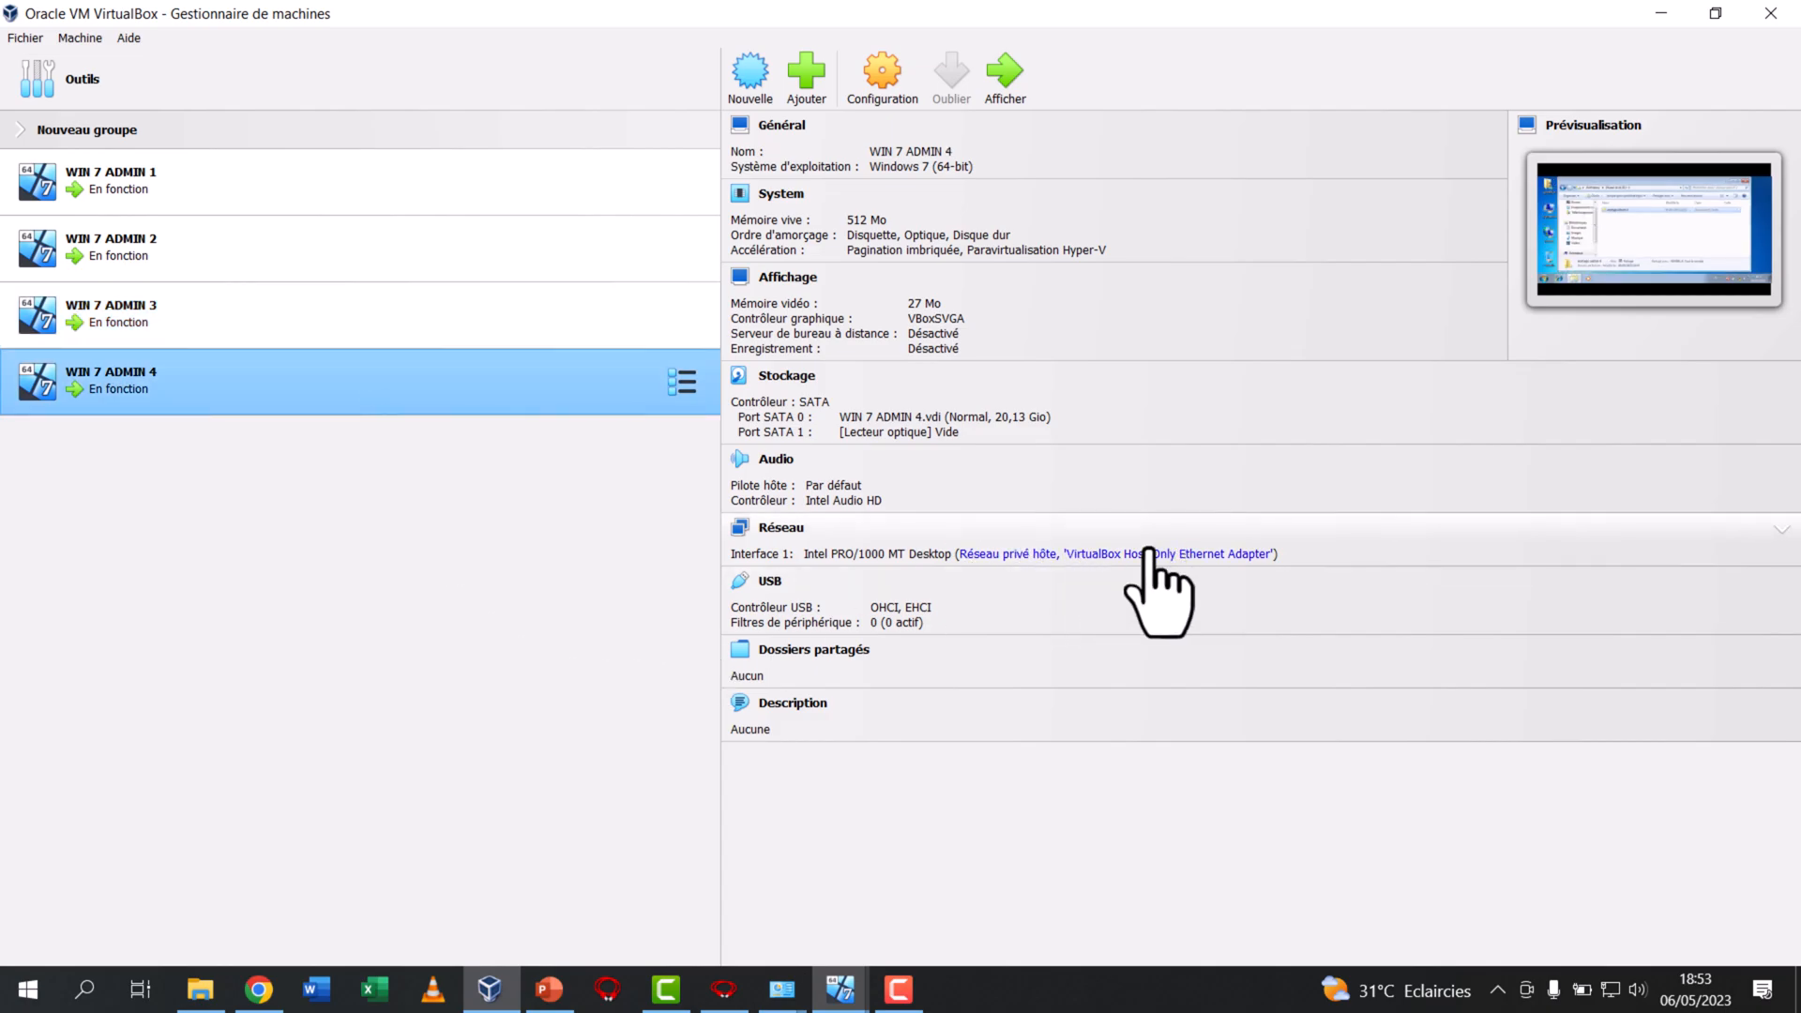
click(368, 341)
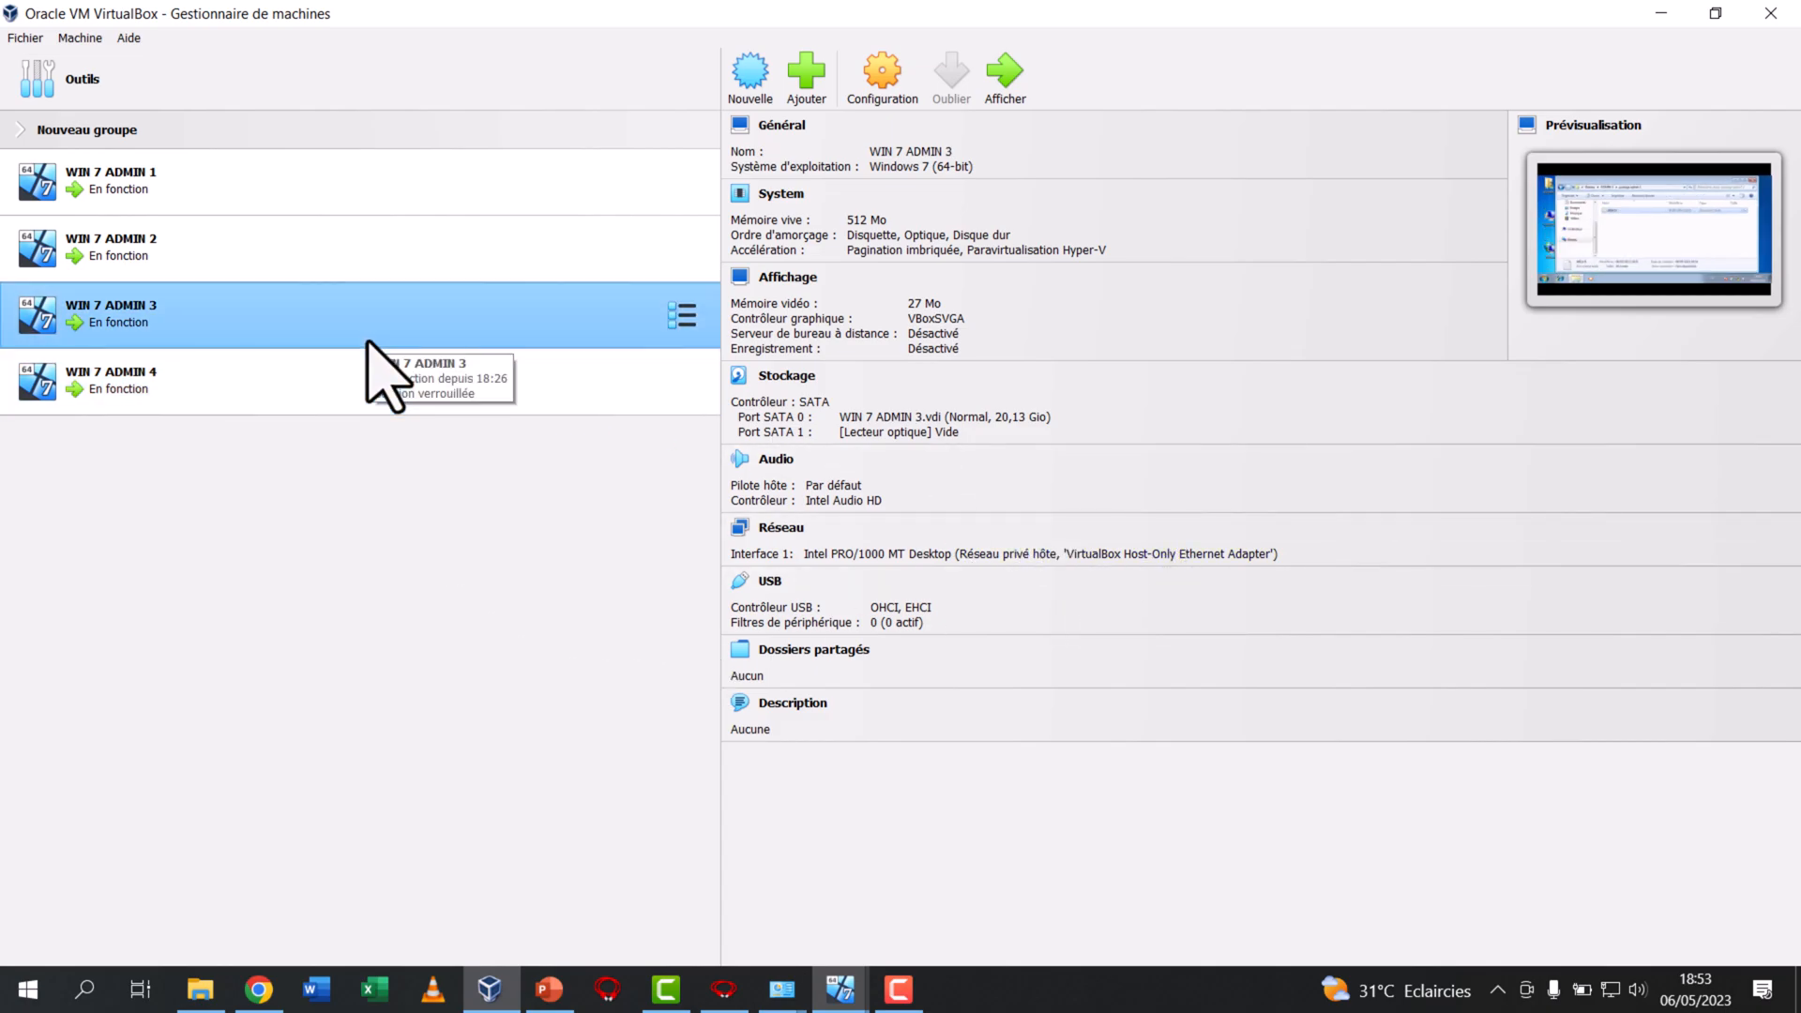
click(1096, 555)
click(1482, 680)
click(1498, 705)
click(1625, 713)
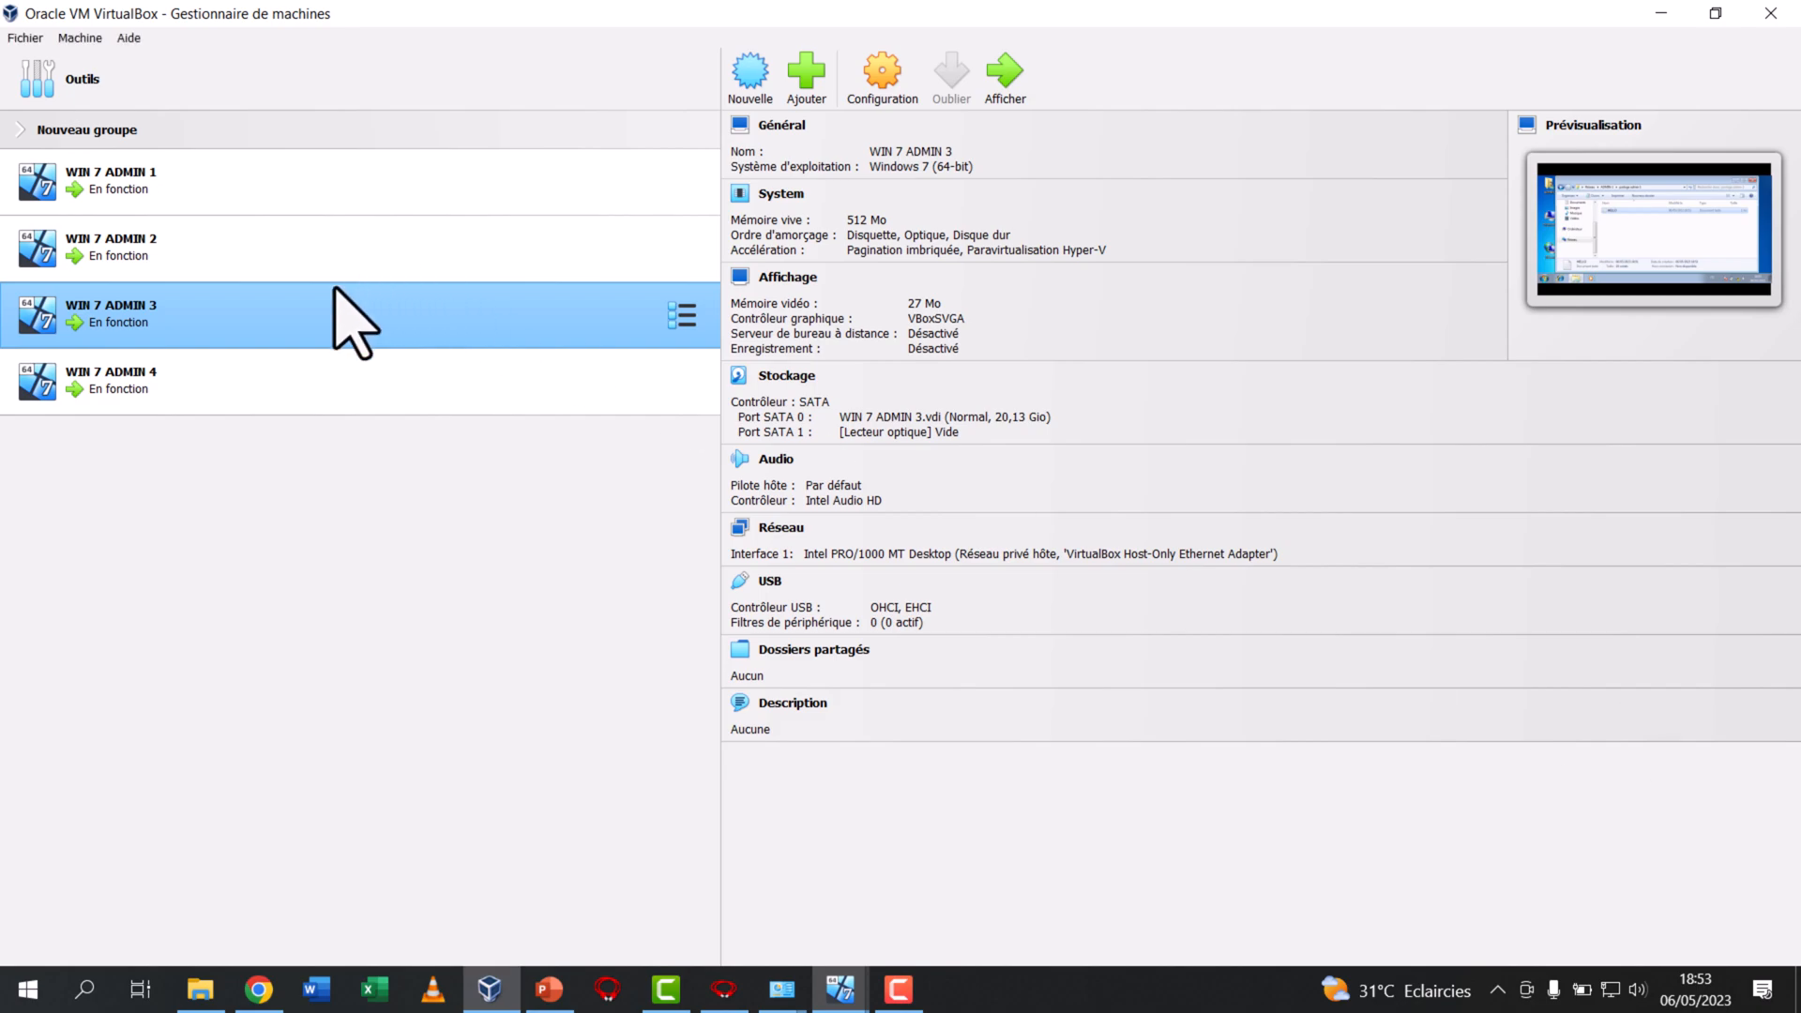
Switch WIN 7 ADMIN 4's network interface to the host-only adapter "VirtualBox Host-Only Ethernet Adapter #2"
click(336, 405)
click(1074, 555)
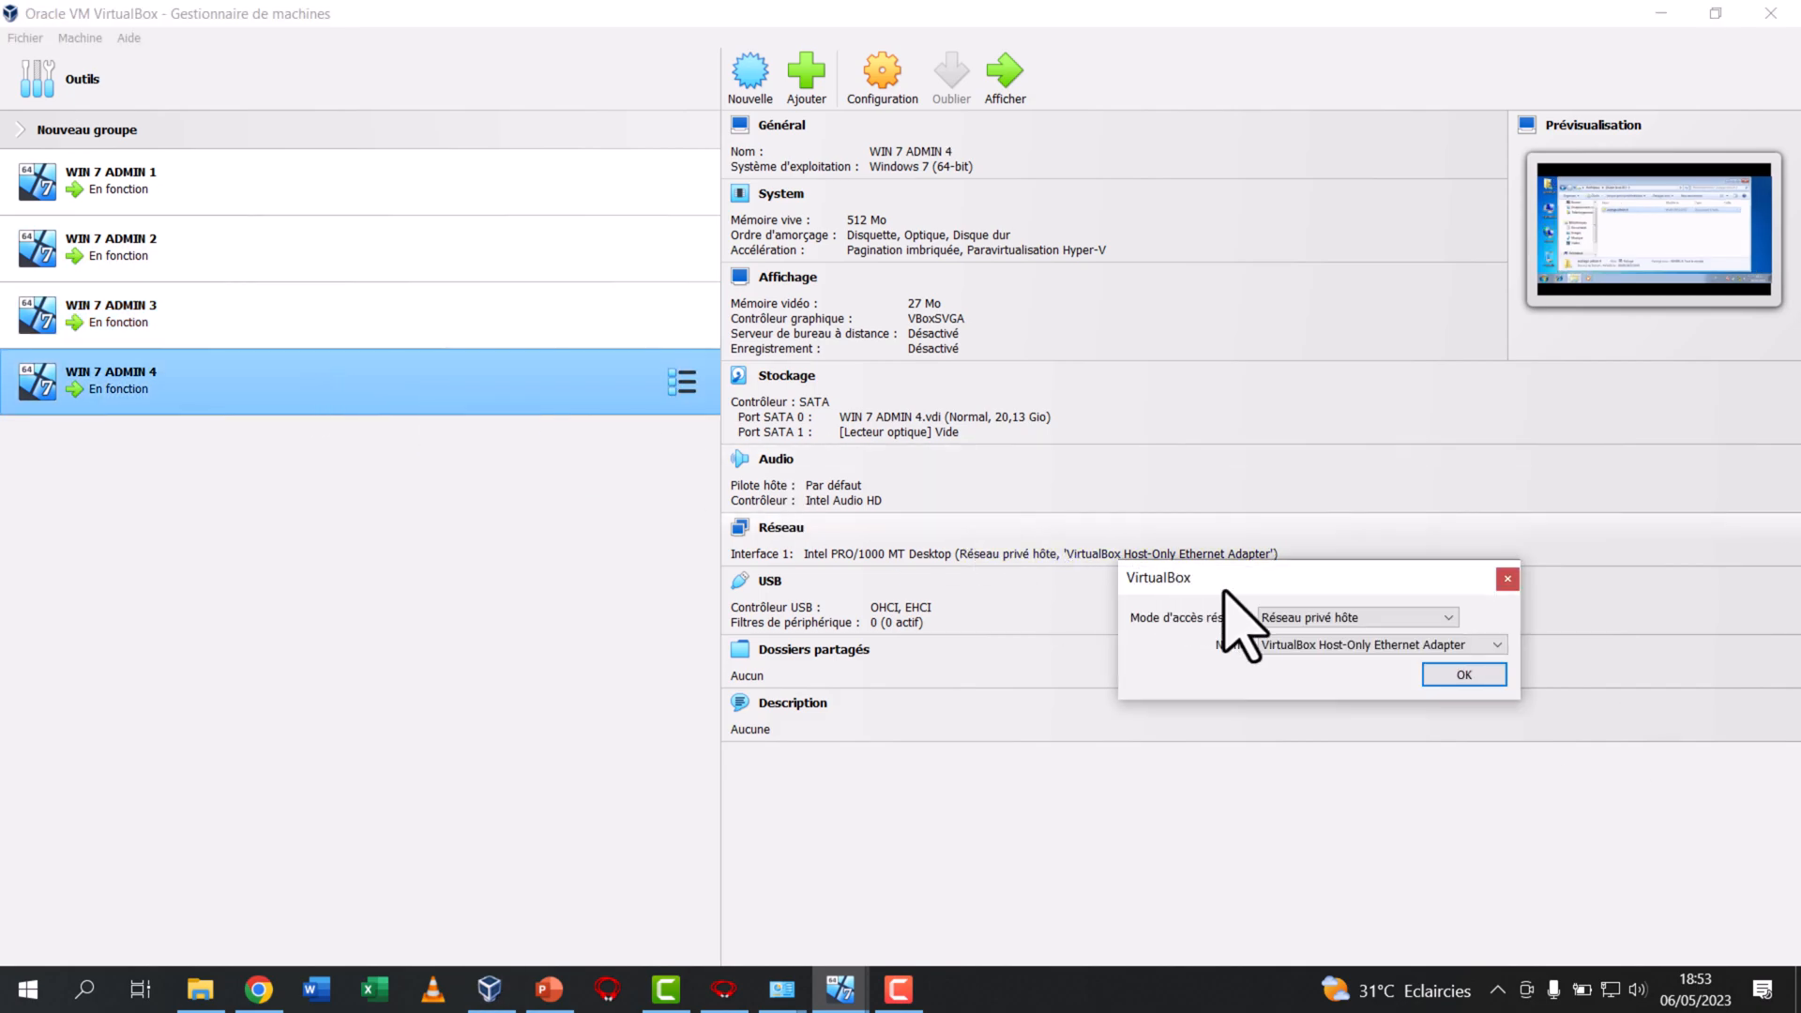
click(1353, 653)
click(1362, 677)
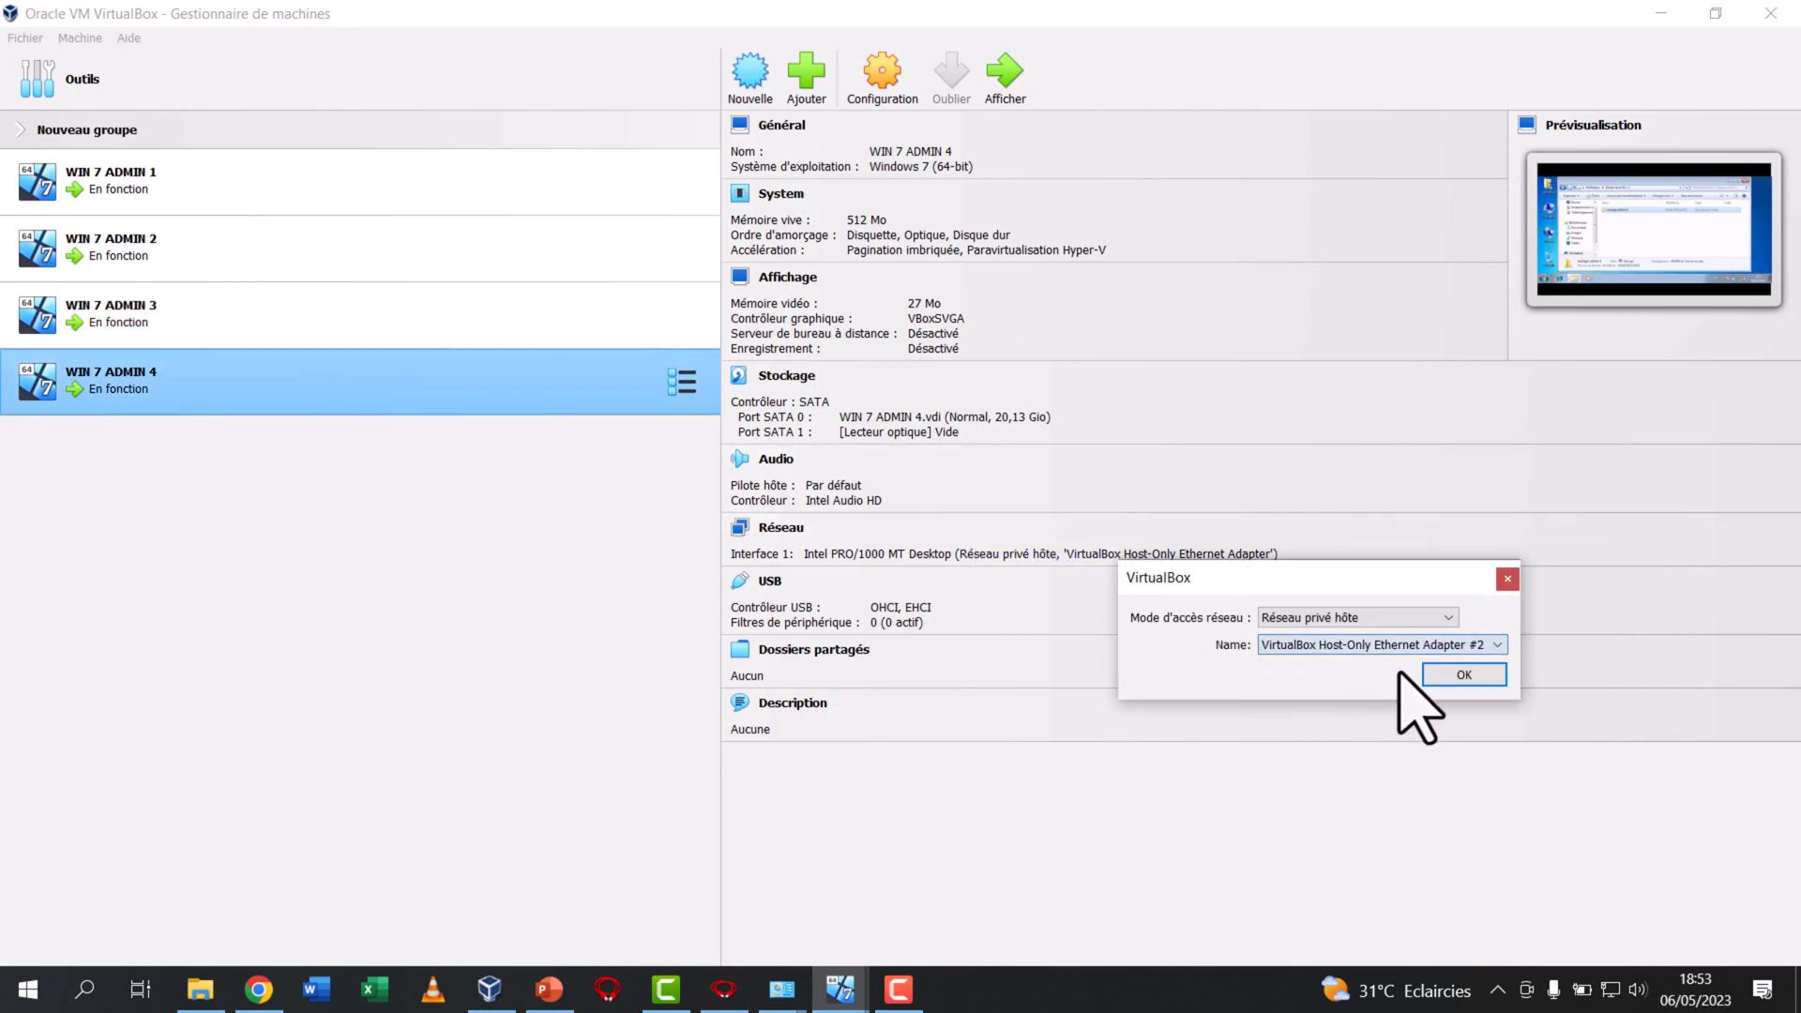
click(1444, 676)
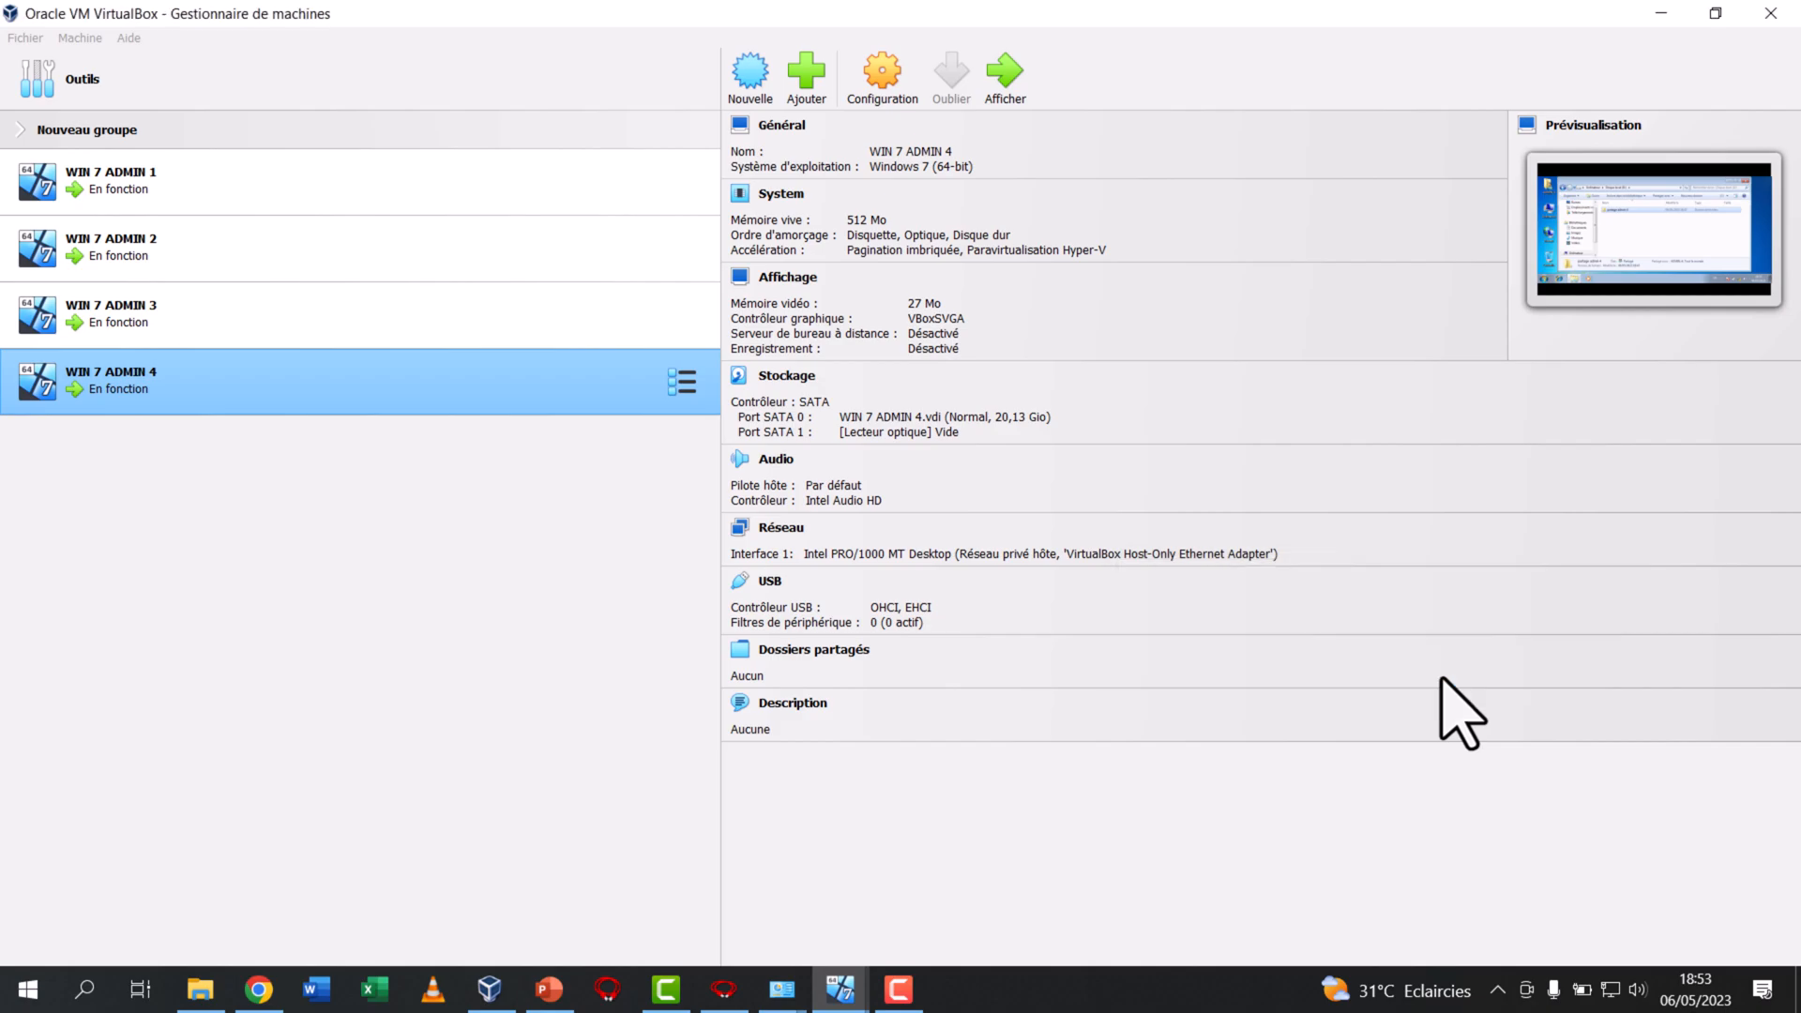
ctrl+click(235, 340)
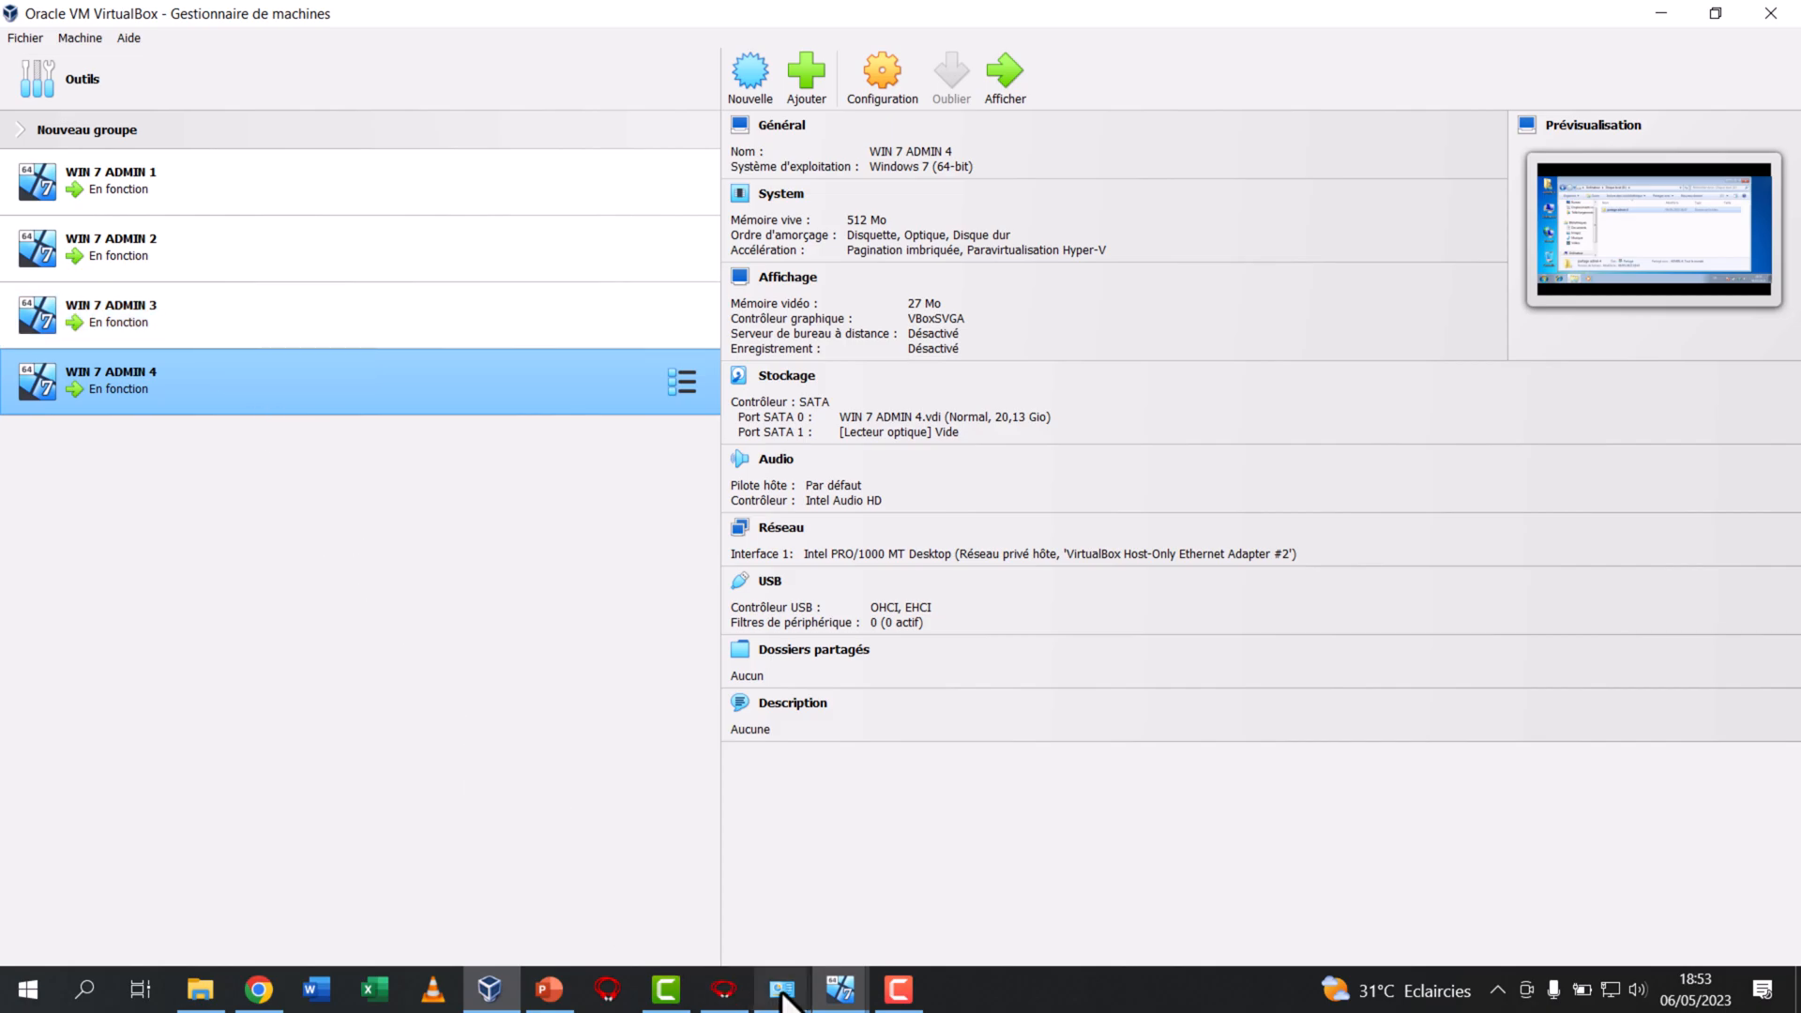
Bring the windows of all four running WIN 7 ADMIN machines back on screen
mouse_move(840, 989)
click(577, 900)
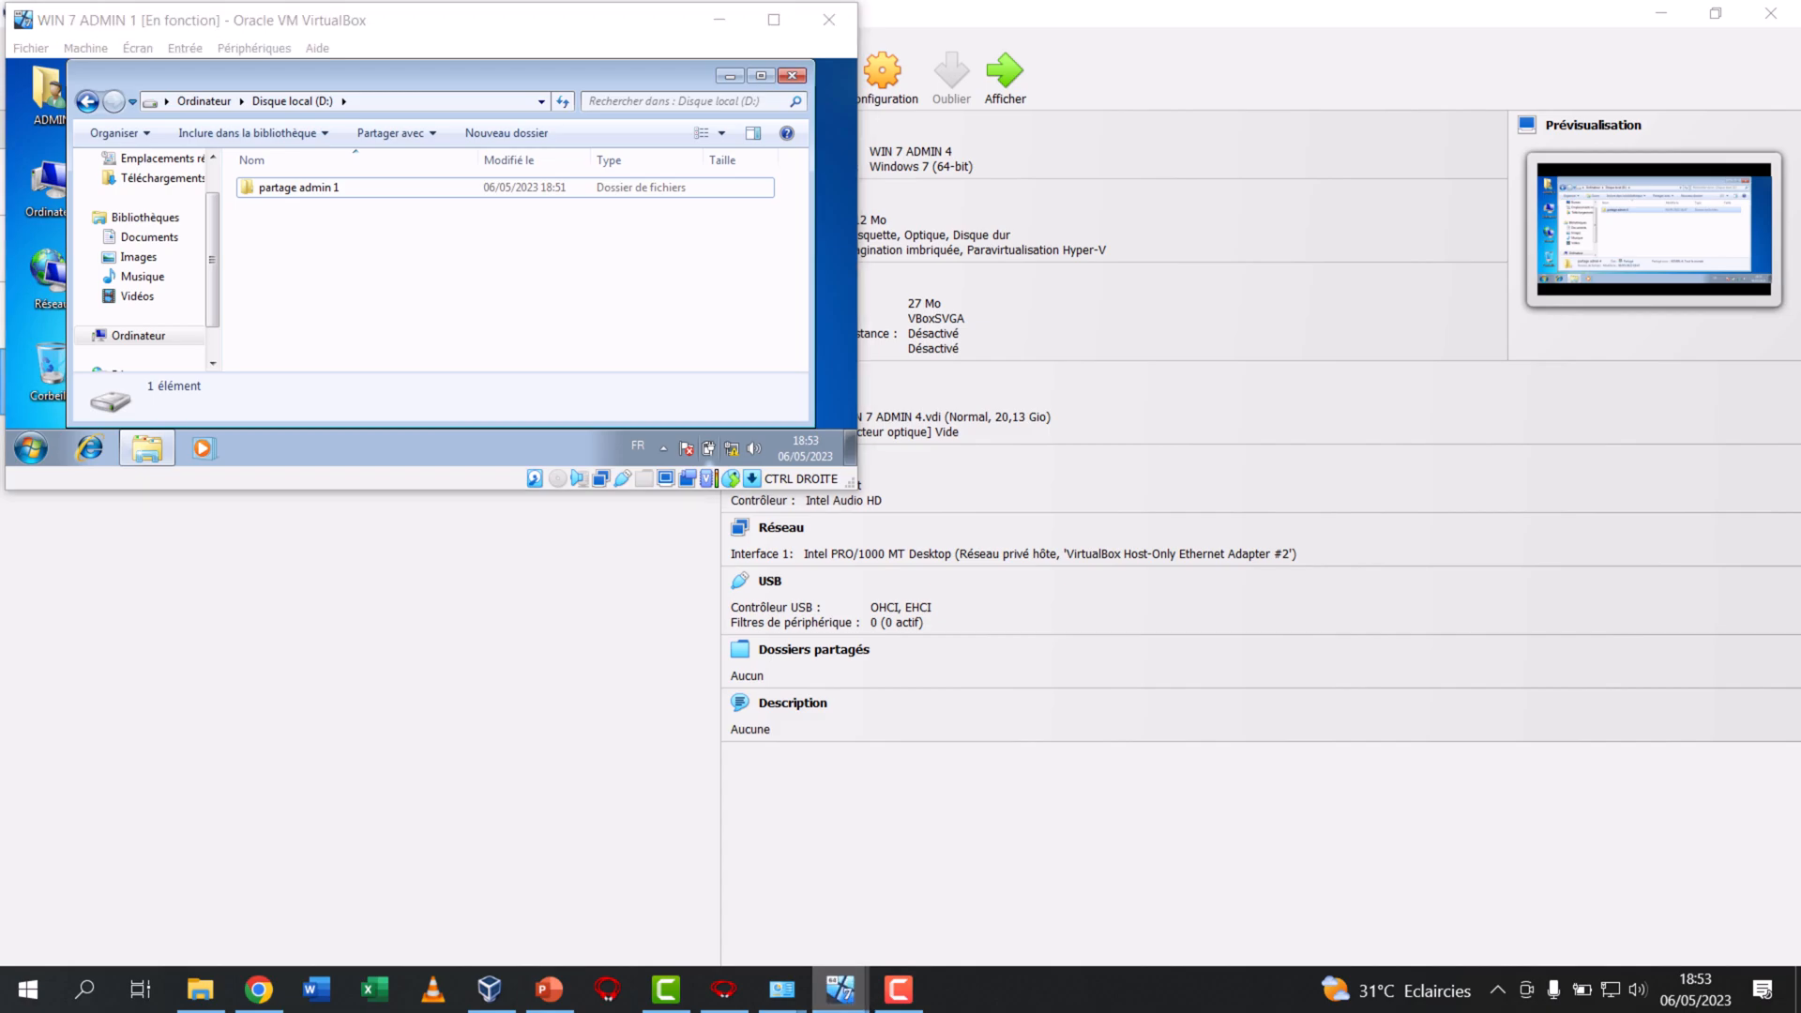
click(826, 915)
click(916, 892)
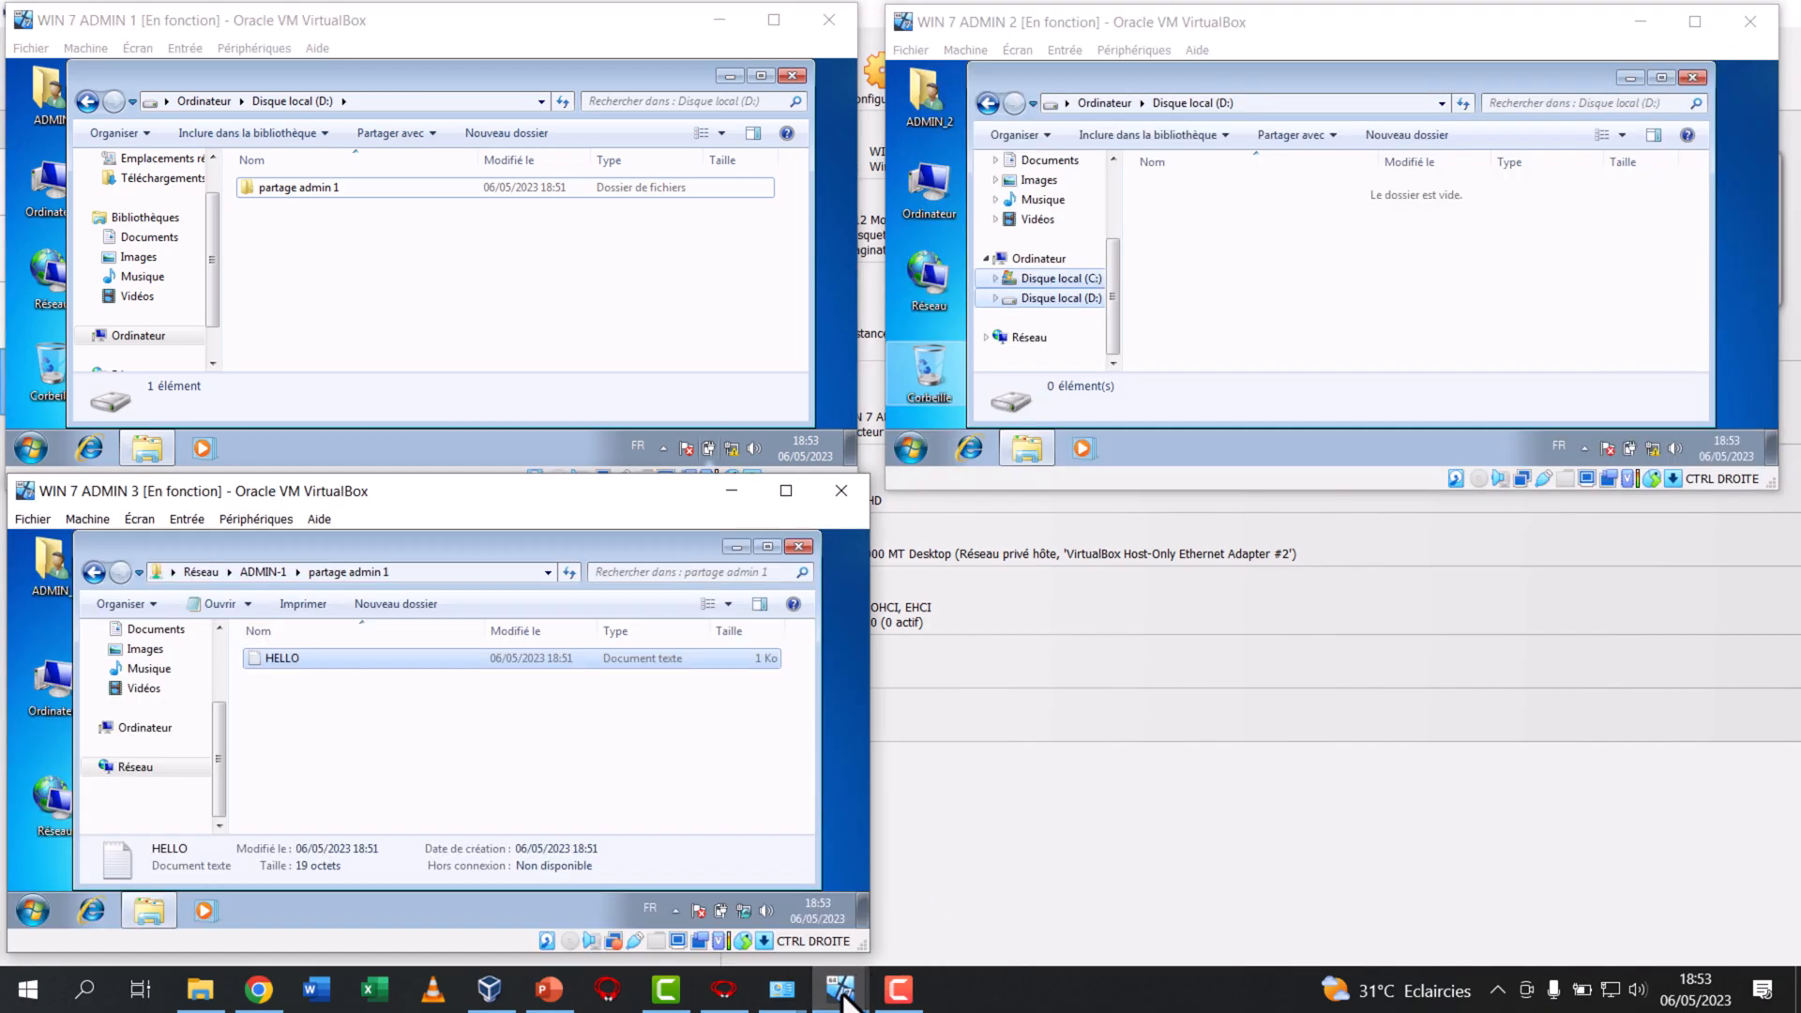
click(1219, 915)
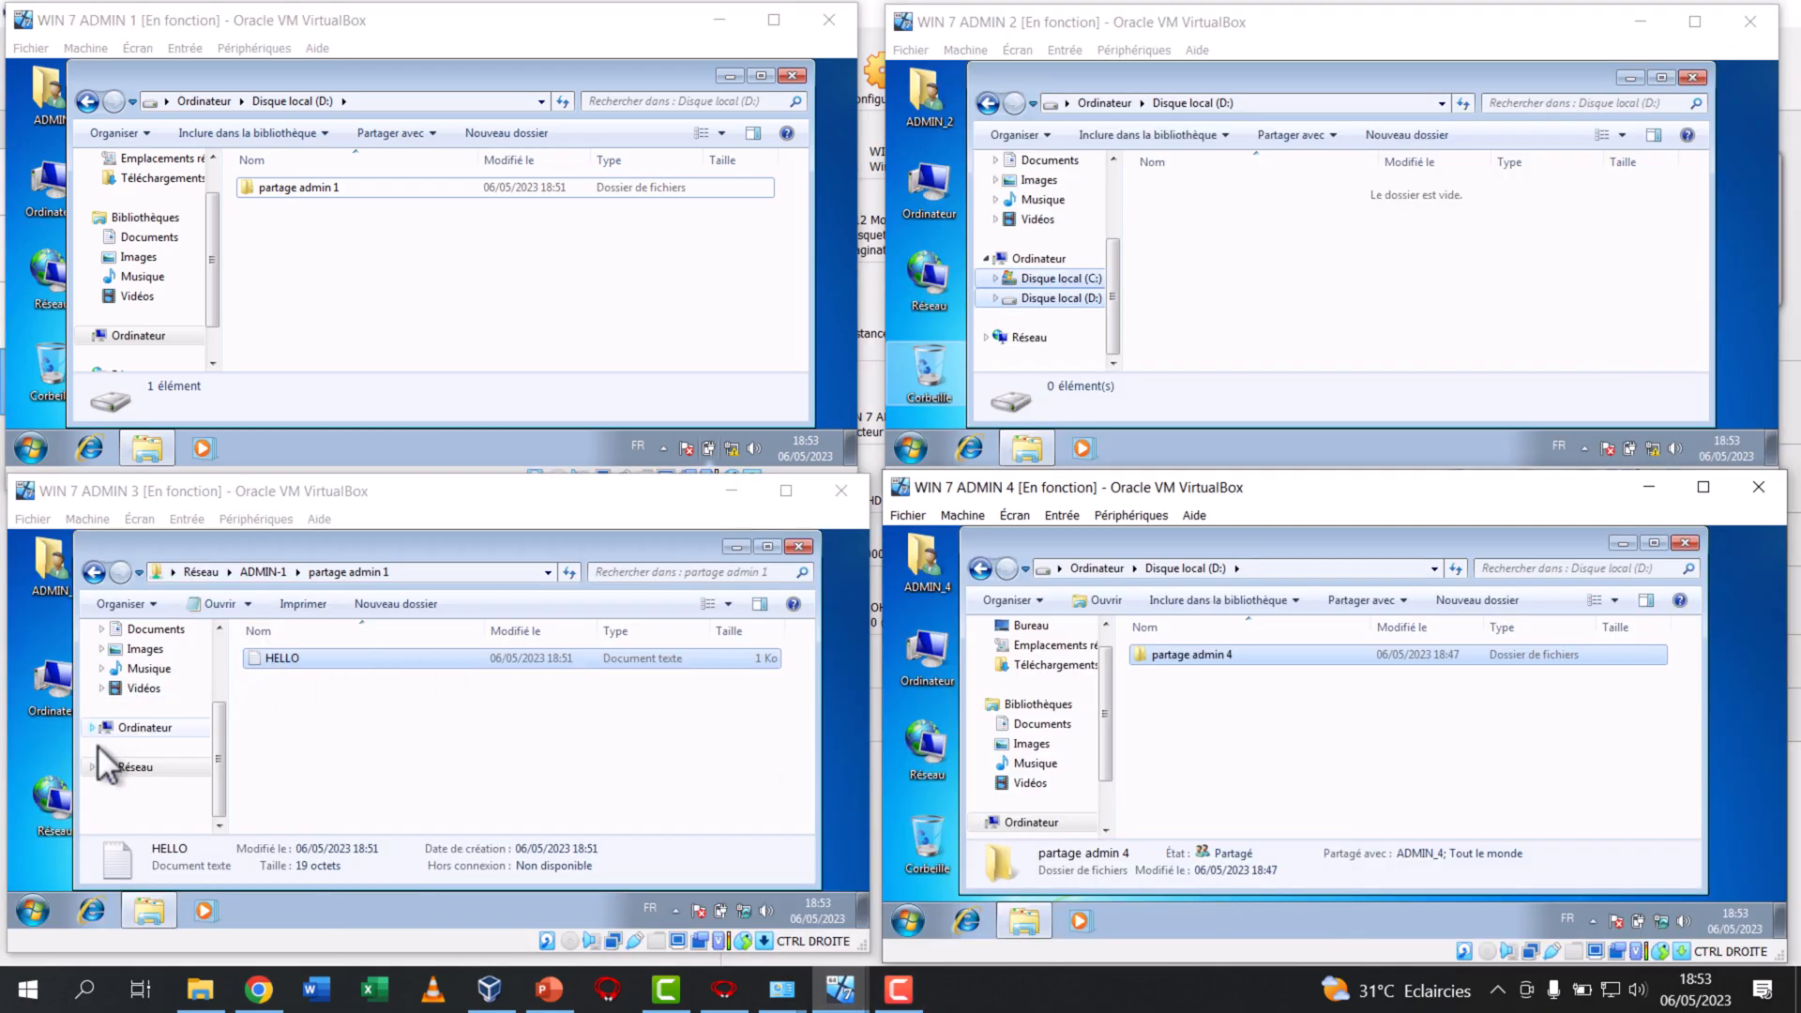
Display the Réseau computer list in WIN 7 ADMIN 3, WIN 7 ADMIN 1 and WIN 7 ADMIN 2
click(131, 764)
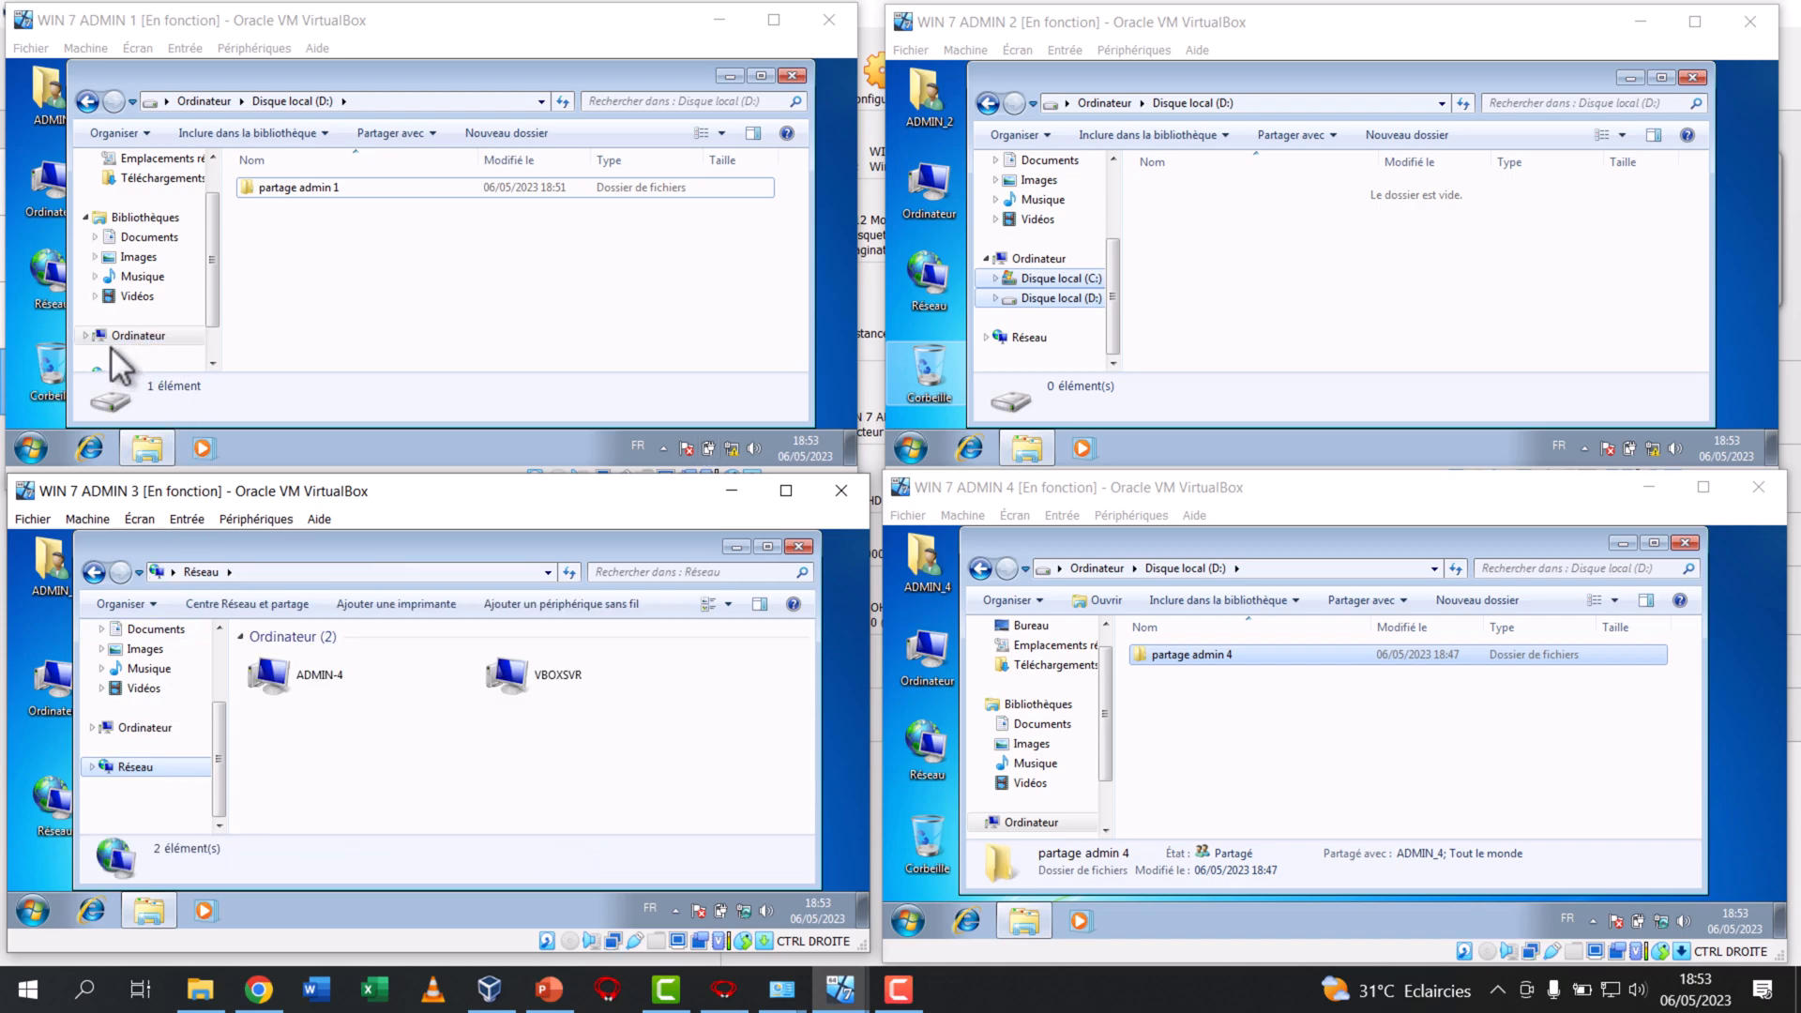
drag(216, 297, 209, 341)
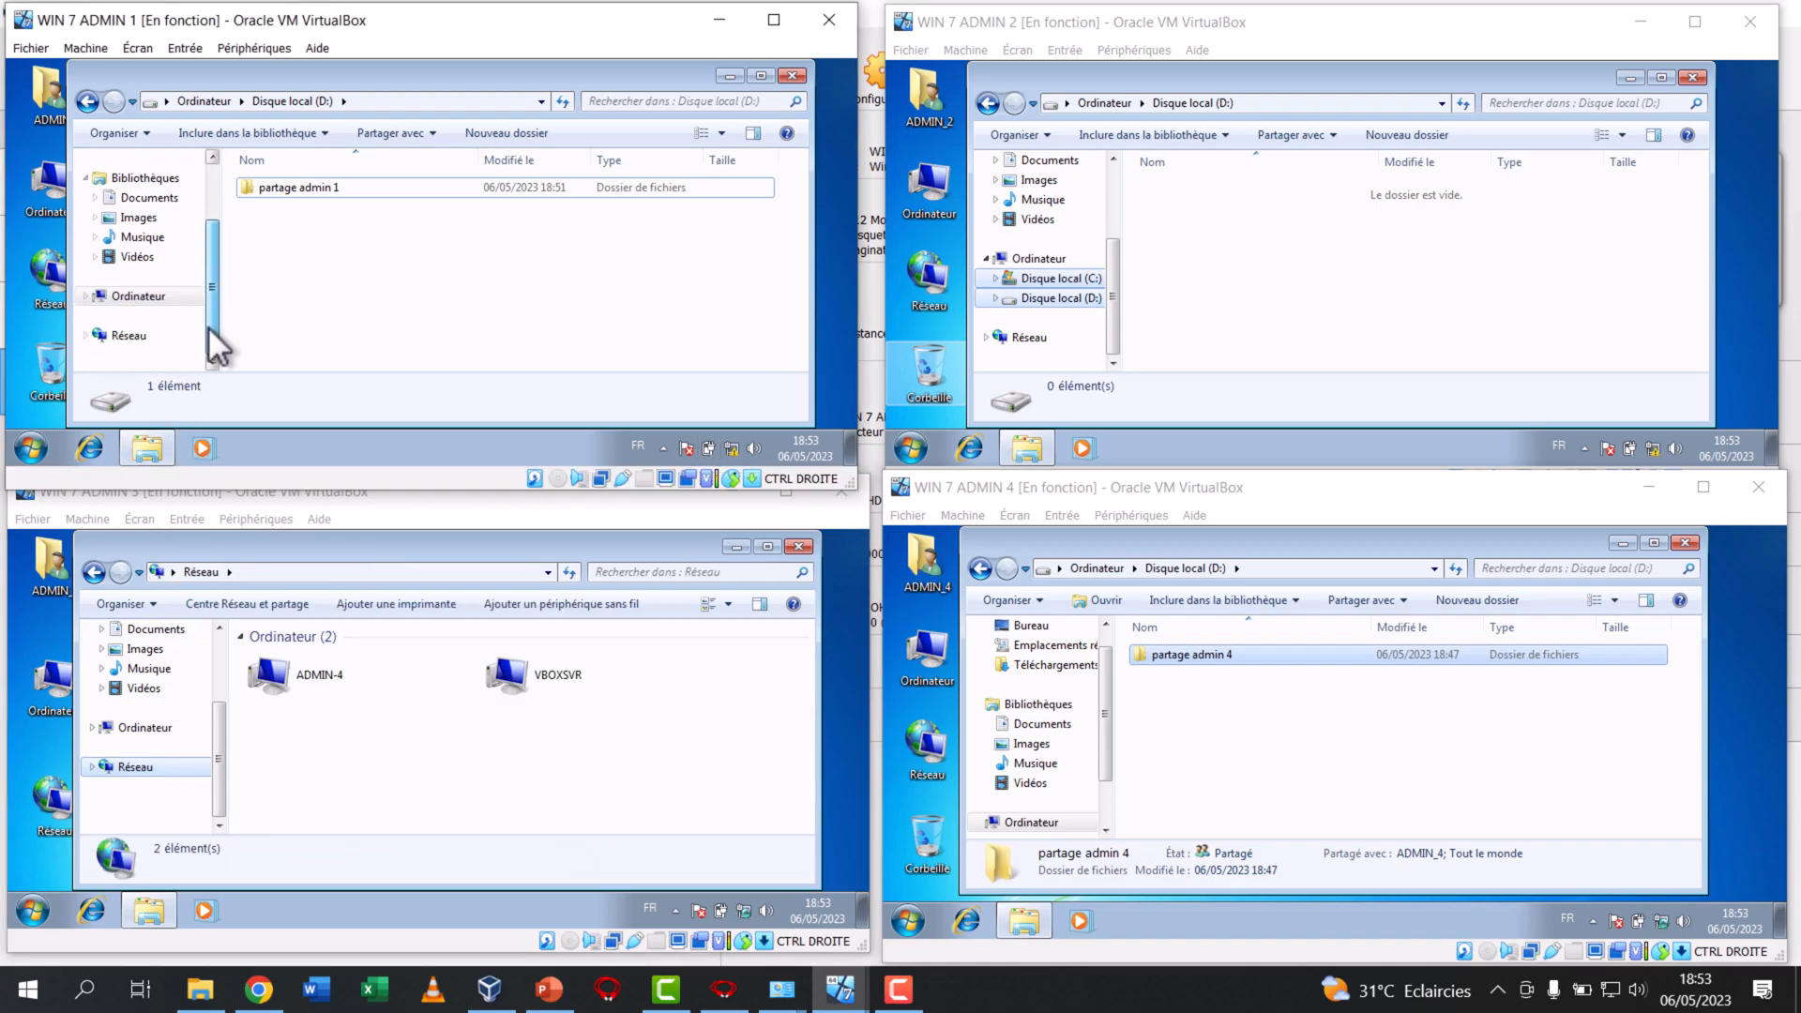
click(143, 336)
click(1025, 339)
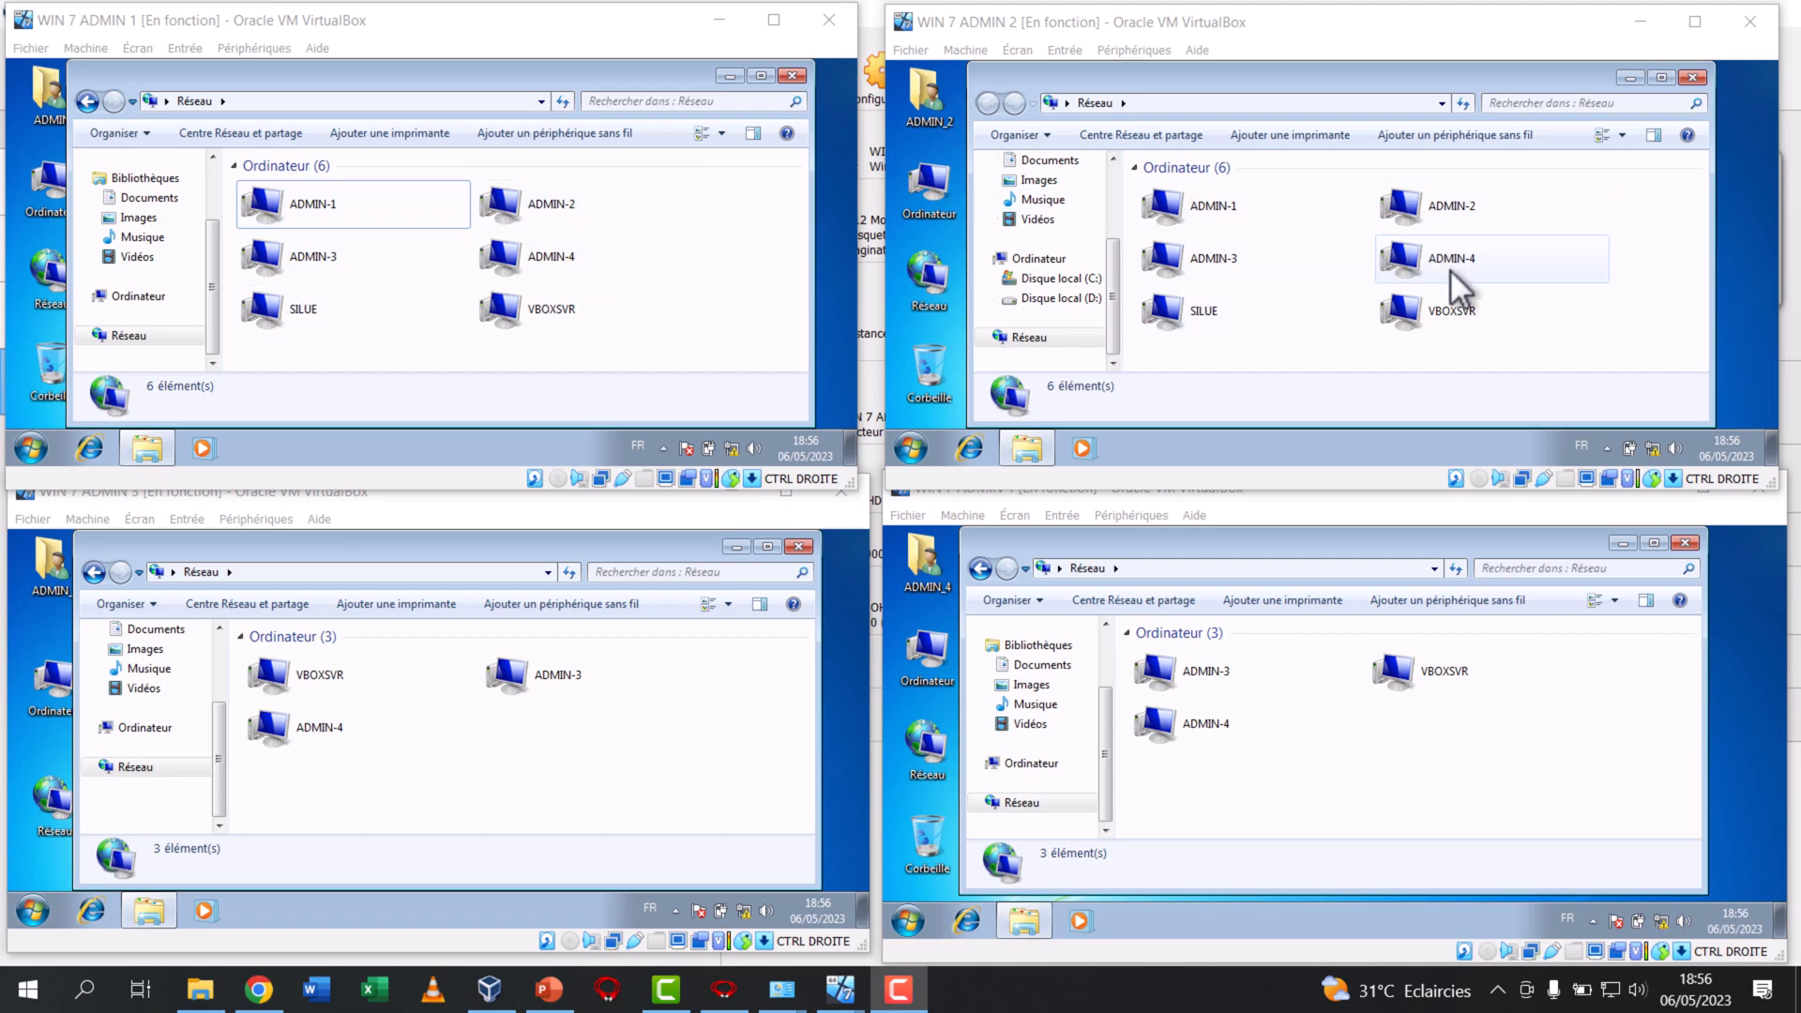
Examine which computers appear on the network in WIN 7 ADMIN 3 and WIN 7 ADMIN 4
click(522, 689)
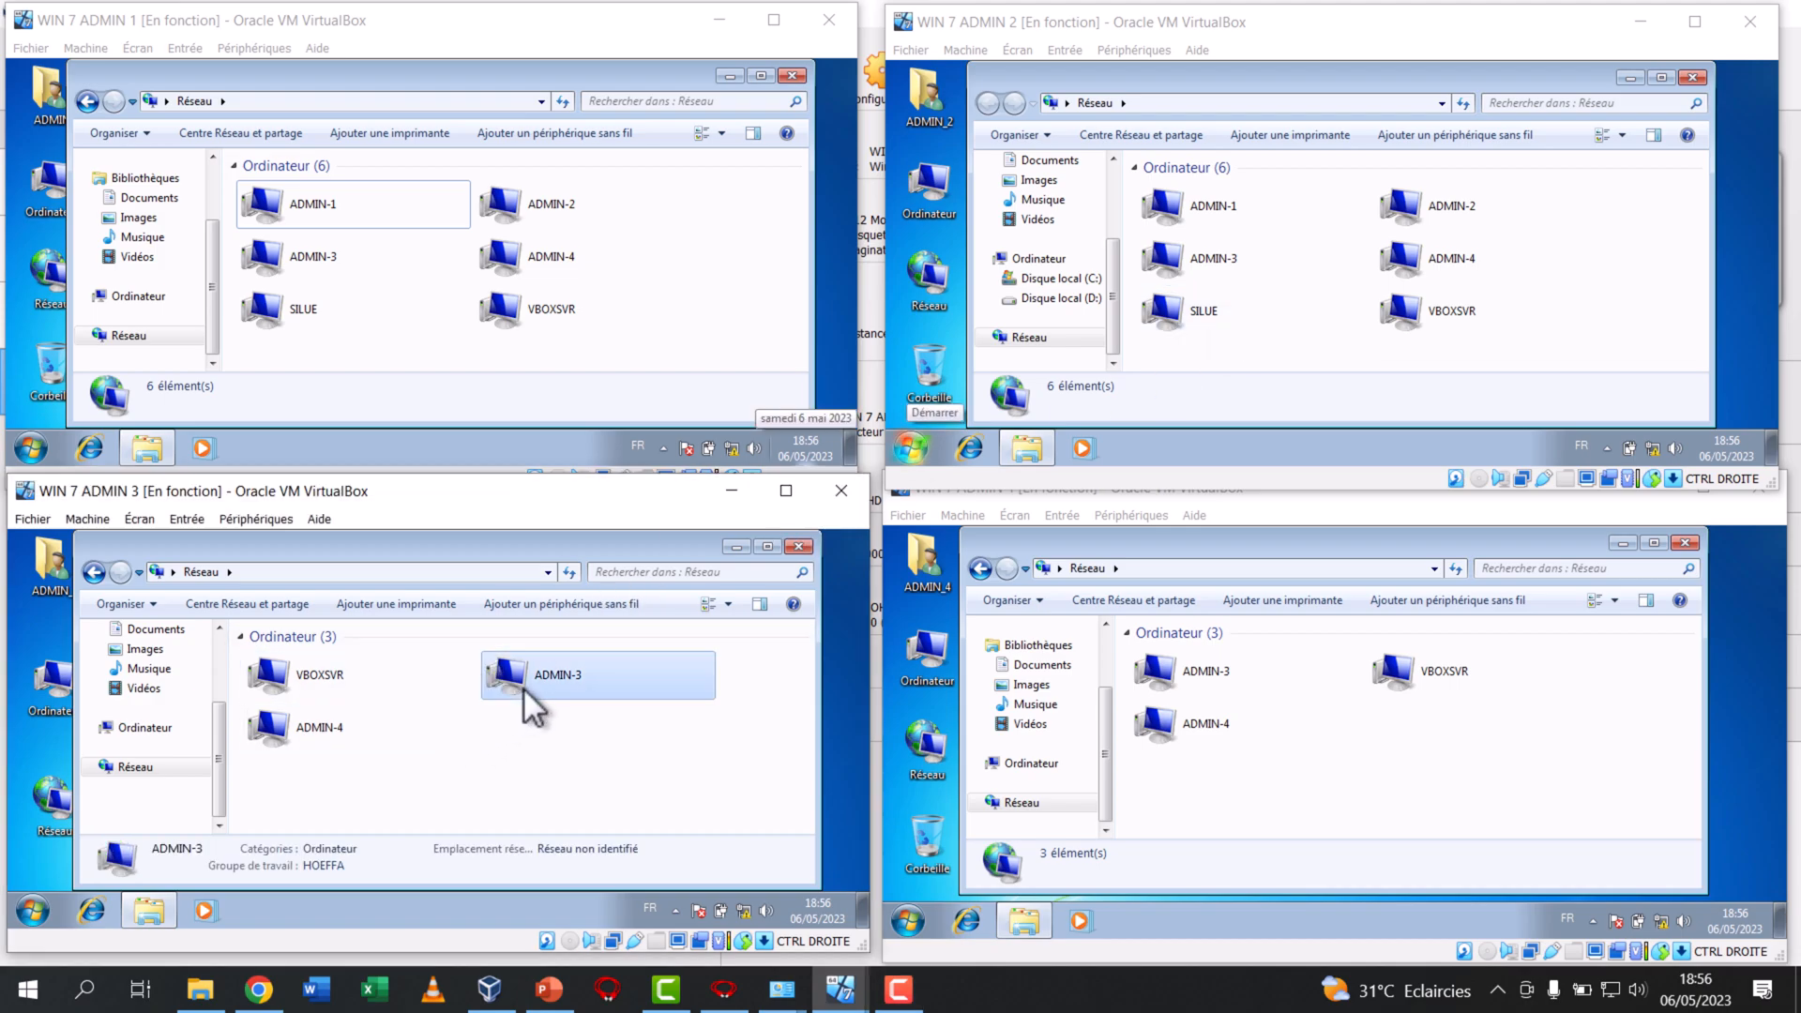
click(267, 727)
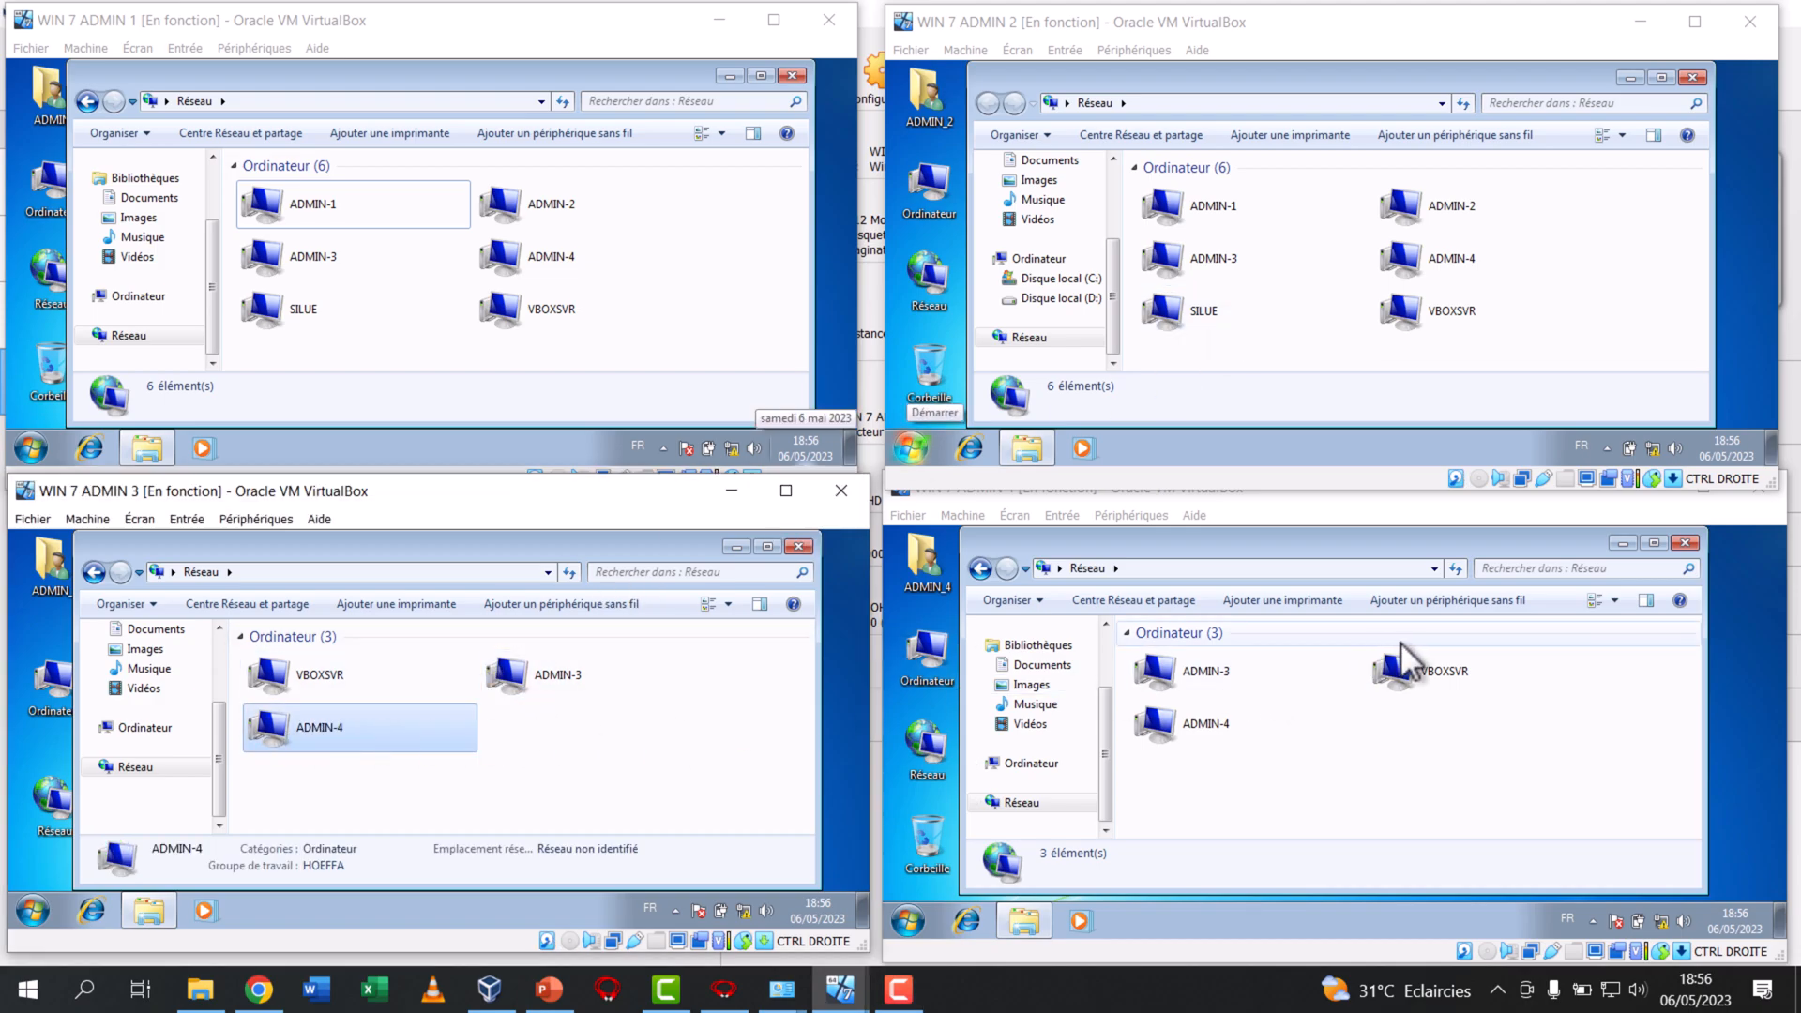
click(1410, 681)
click(1185, 723)
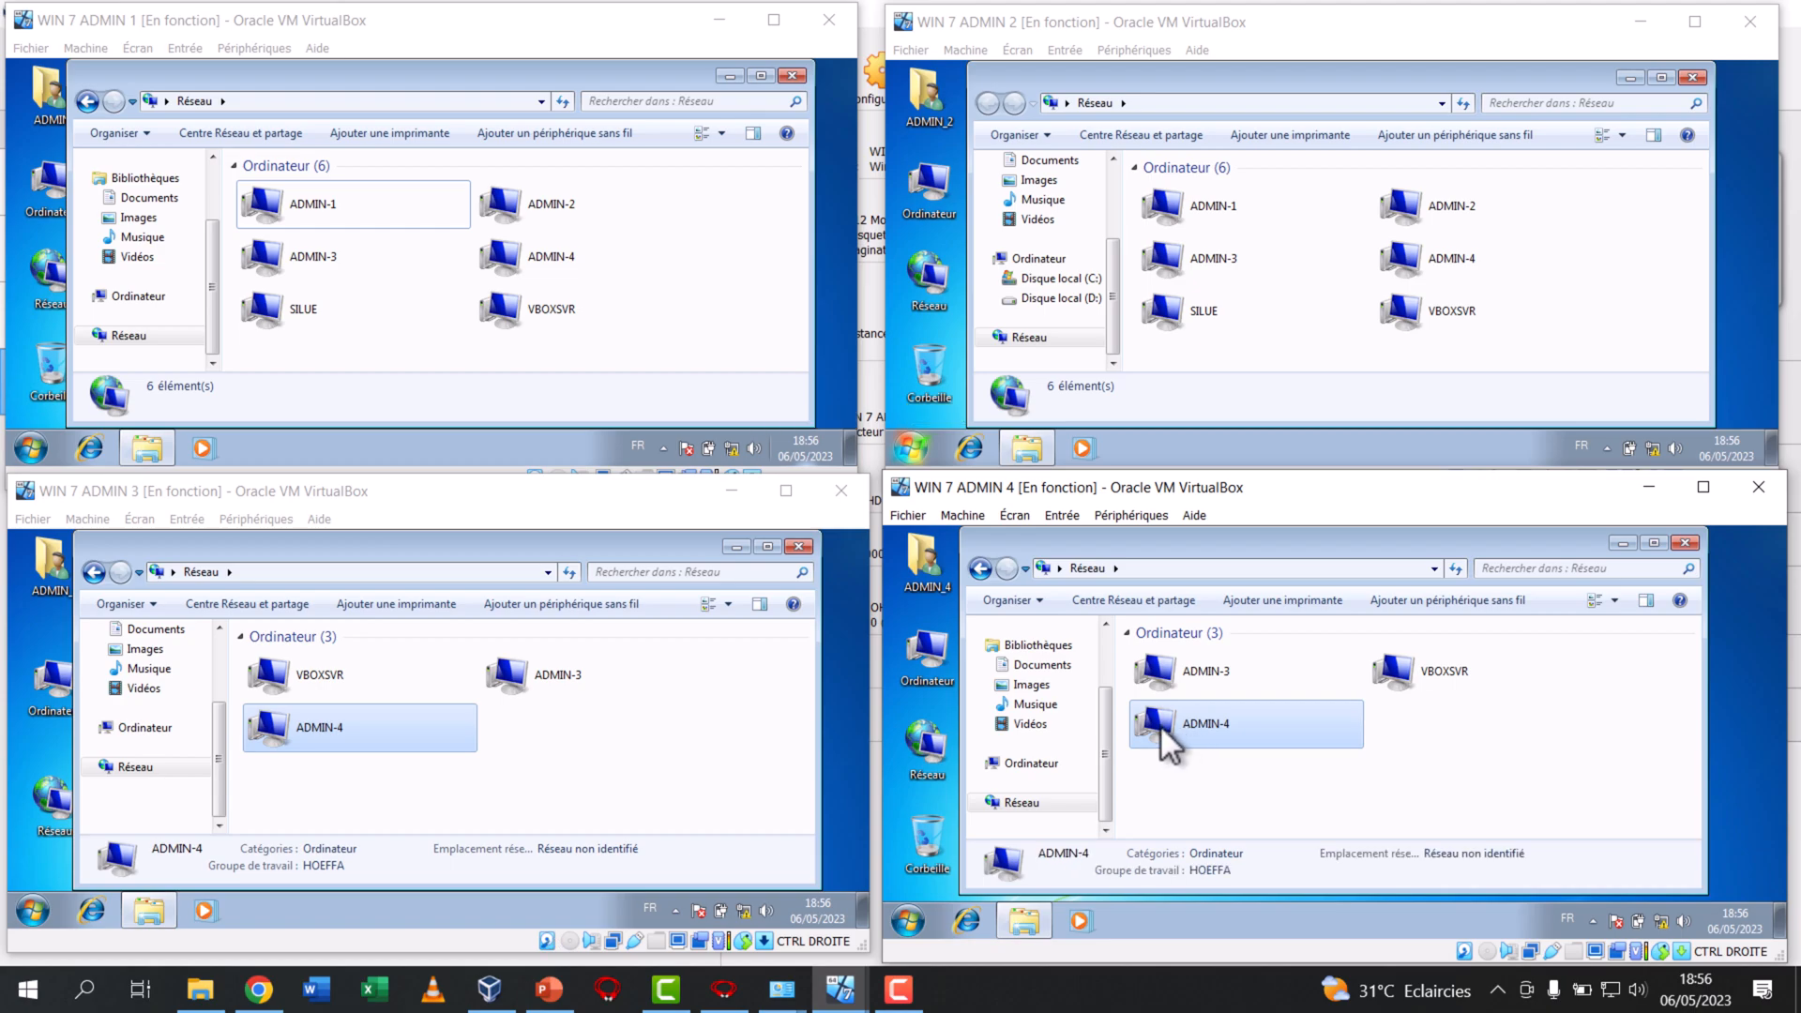
Test network access by opening ADMIN-3 and ADMIN-2 from WIN 7 ADMIN 1, and ADMIN-3 from WIN 7 ADMIN 3
click(301, 257)
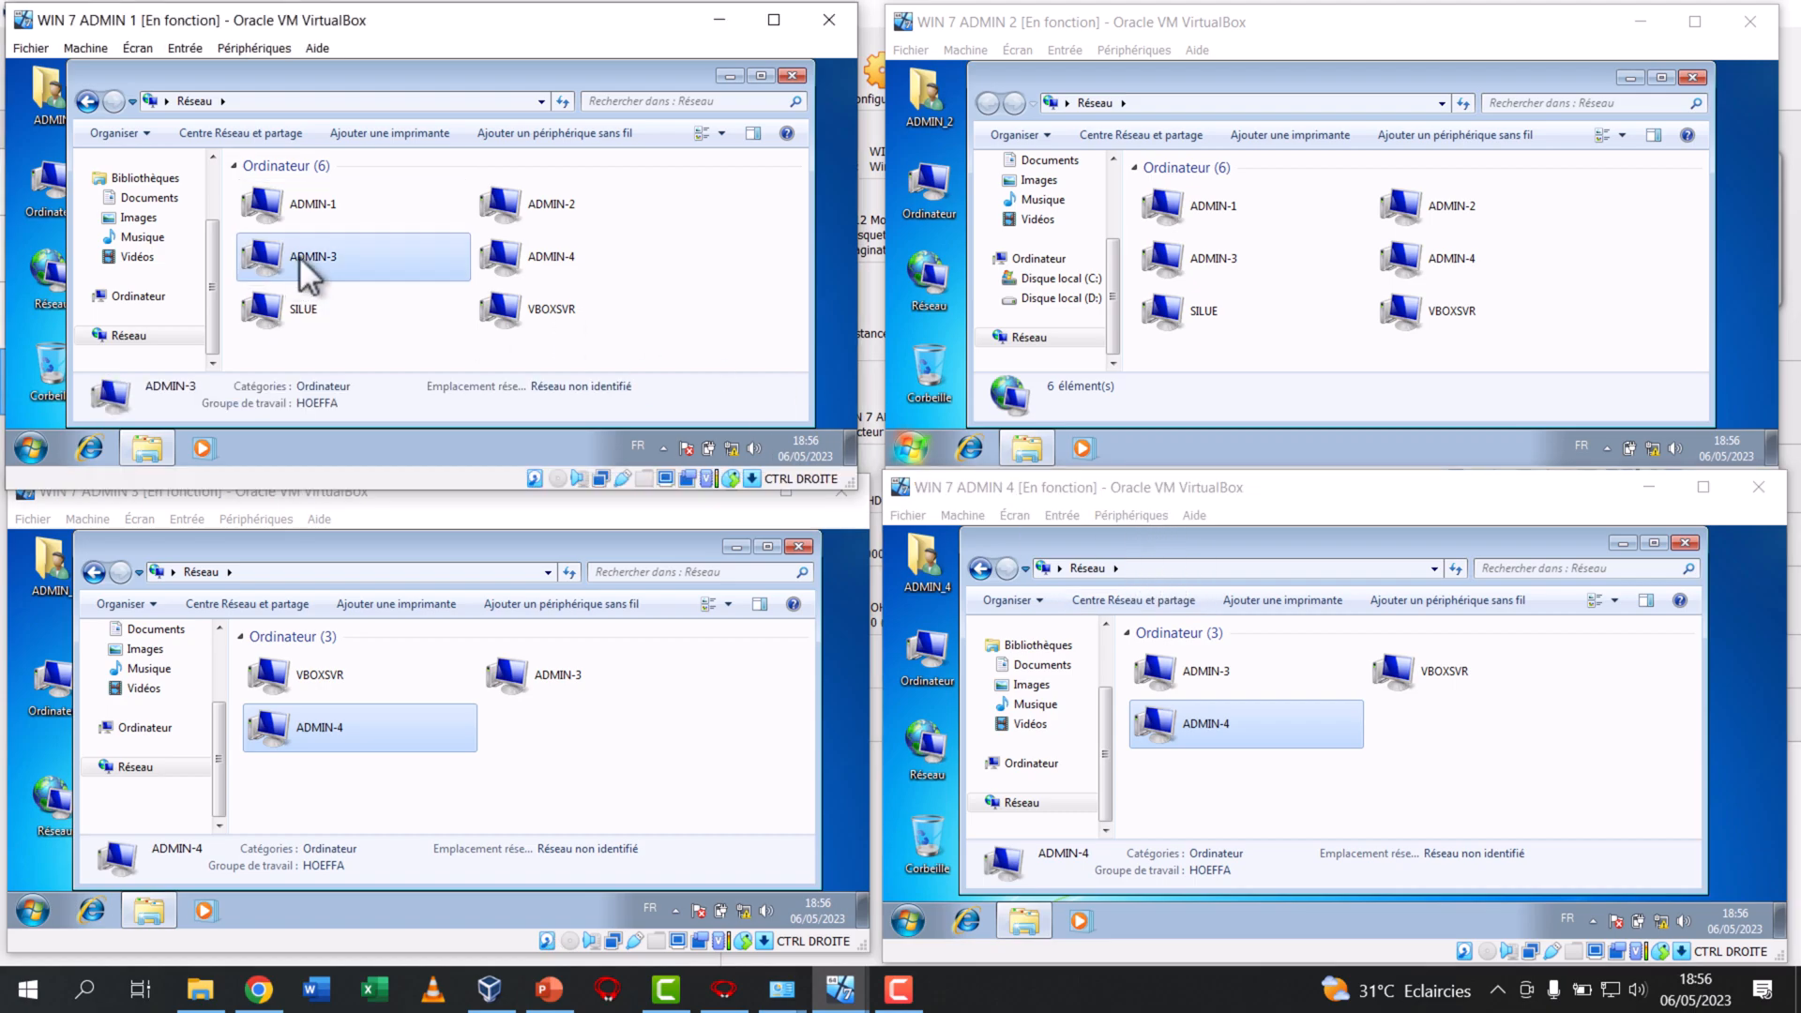
double_click(356, 268)
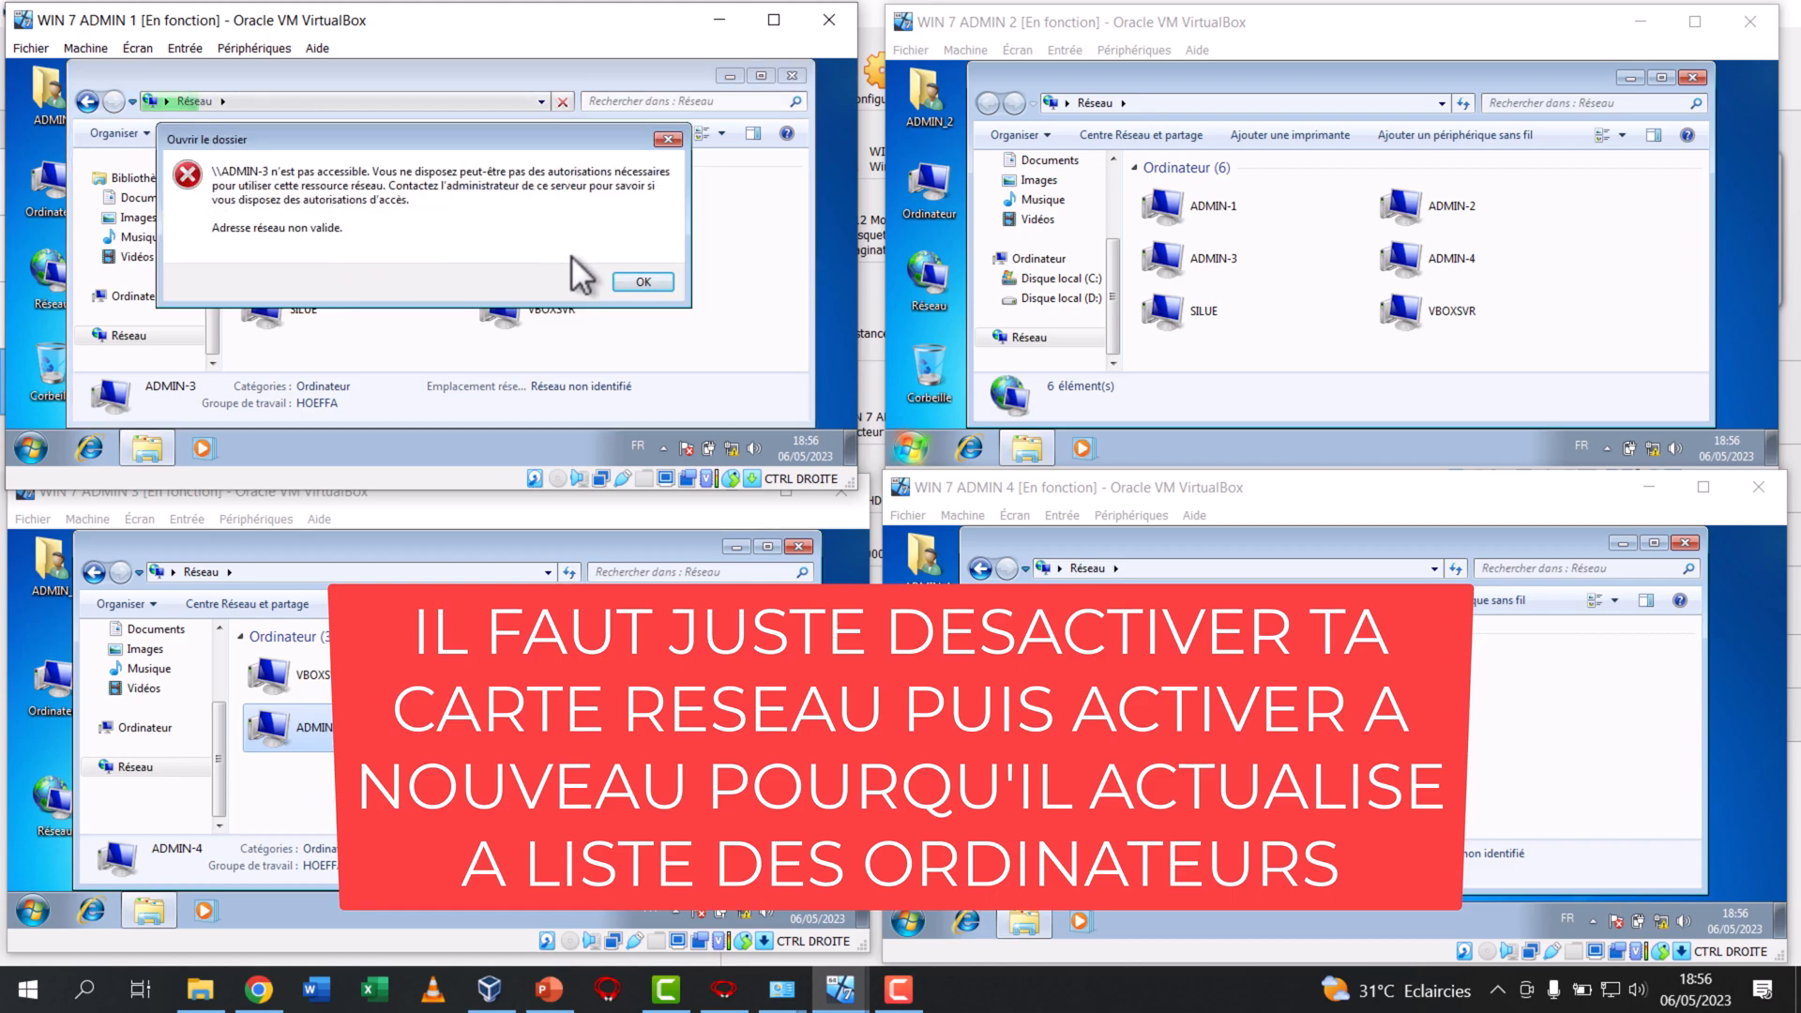
click(661, 284)
click(521, 209)
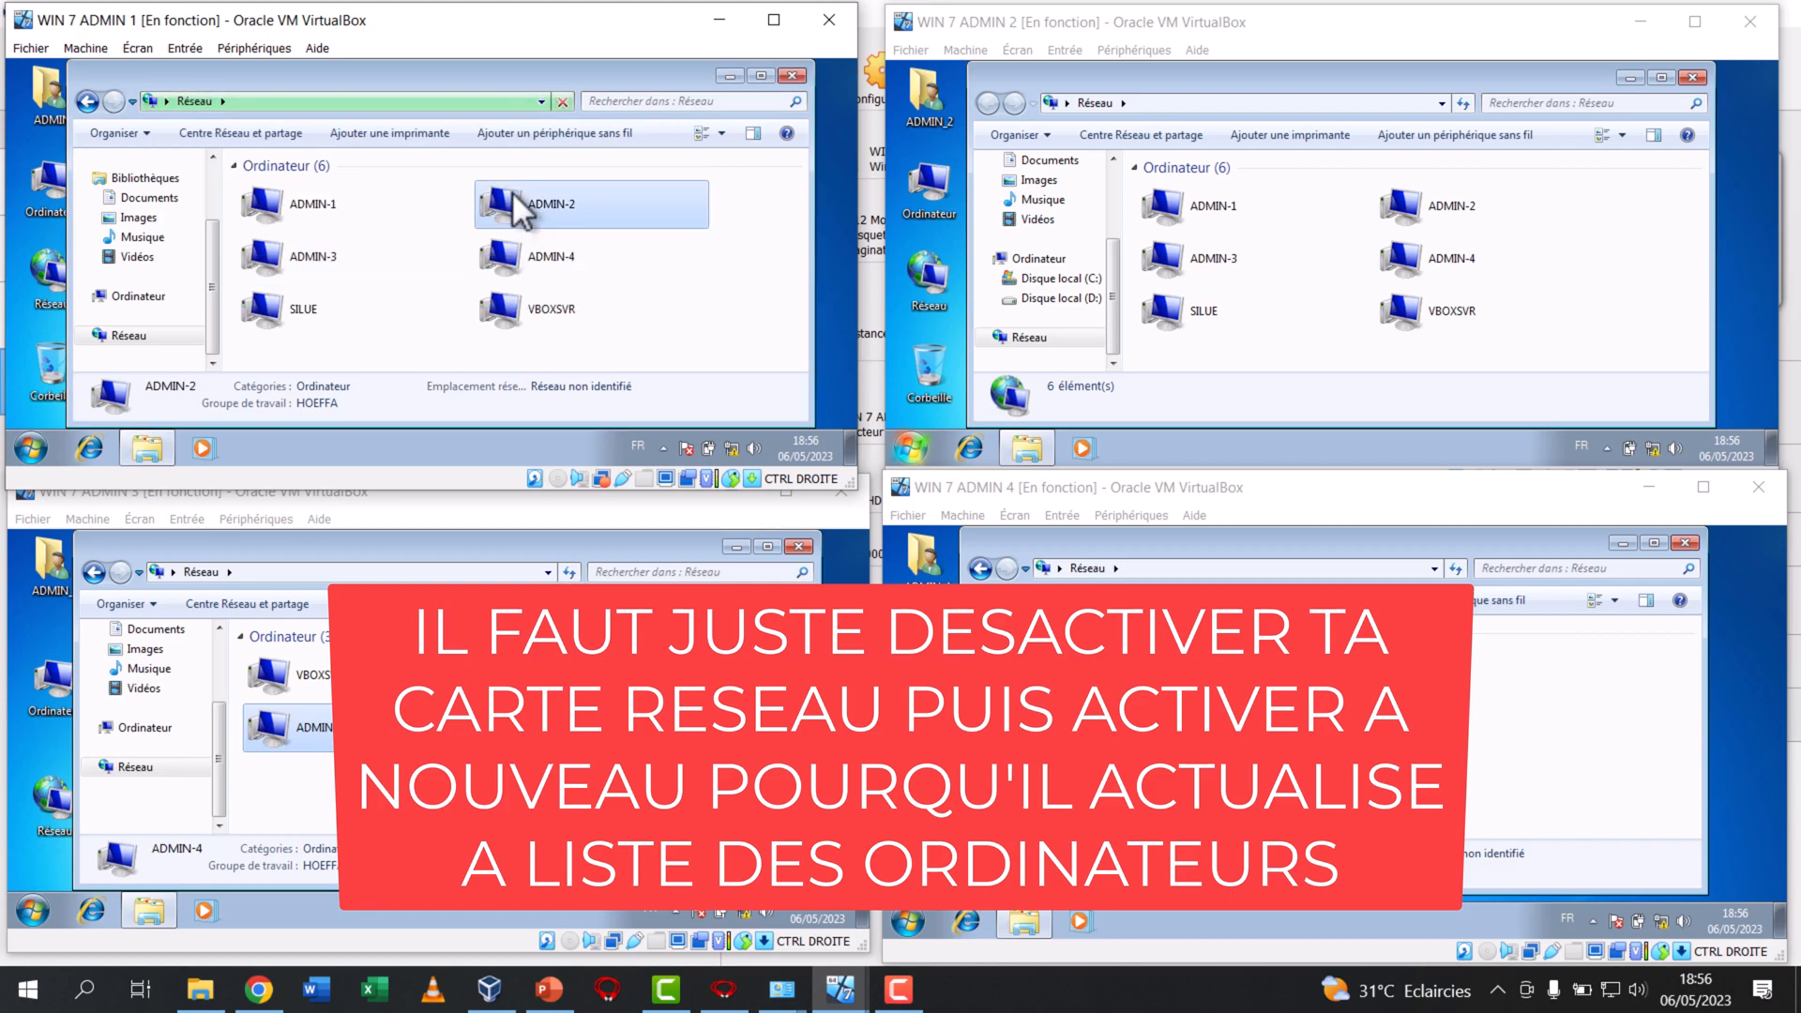
click(89, 101)
click(542, 272)
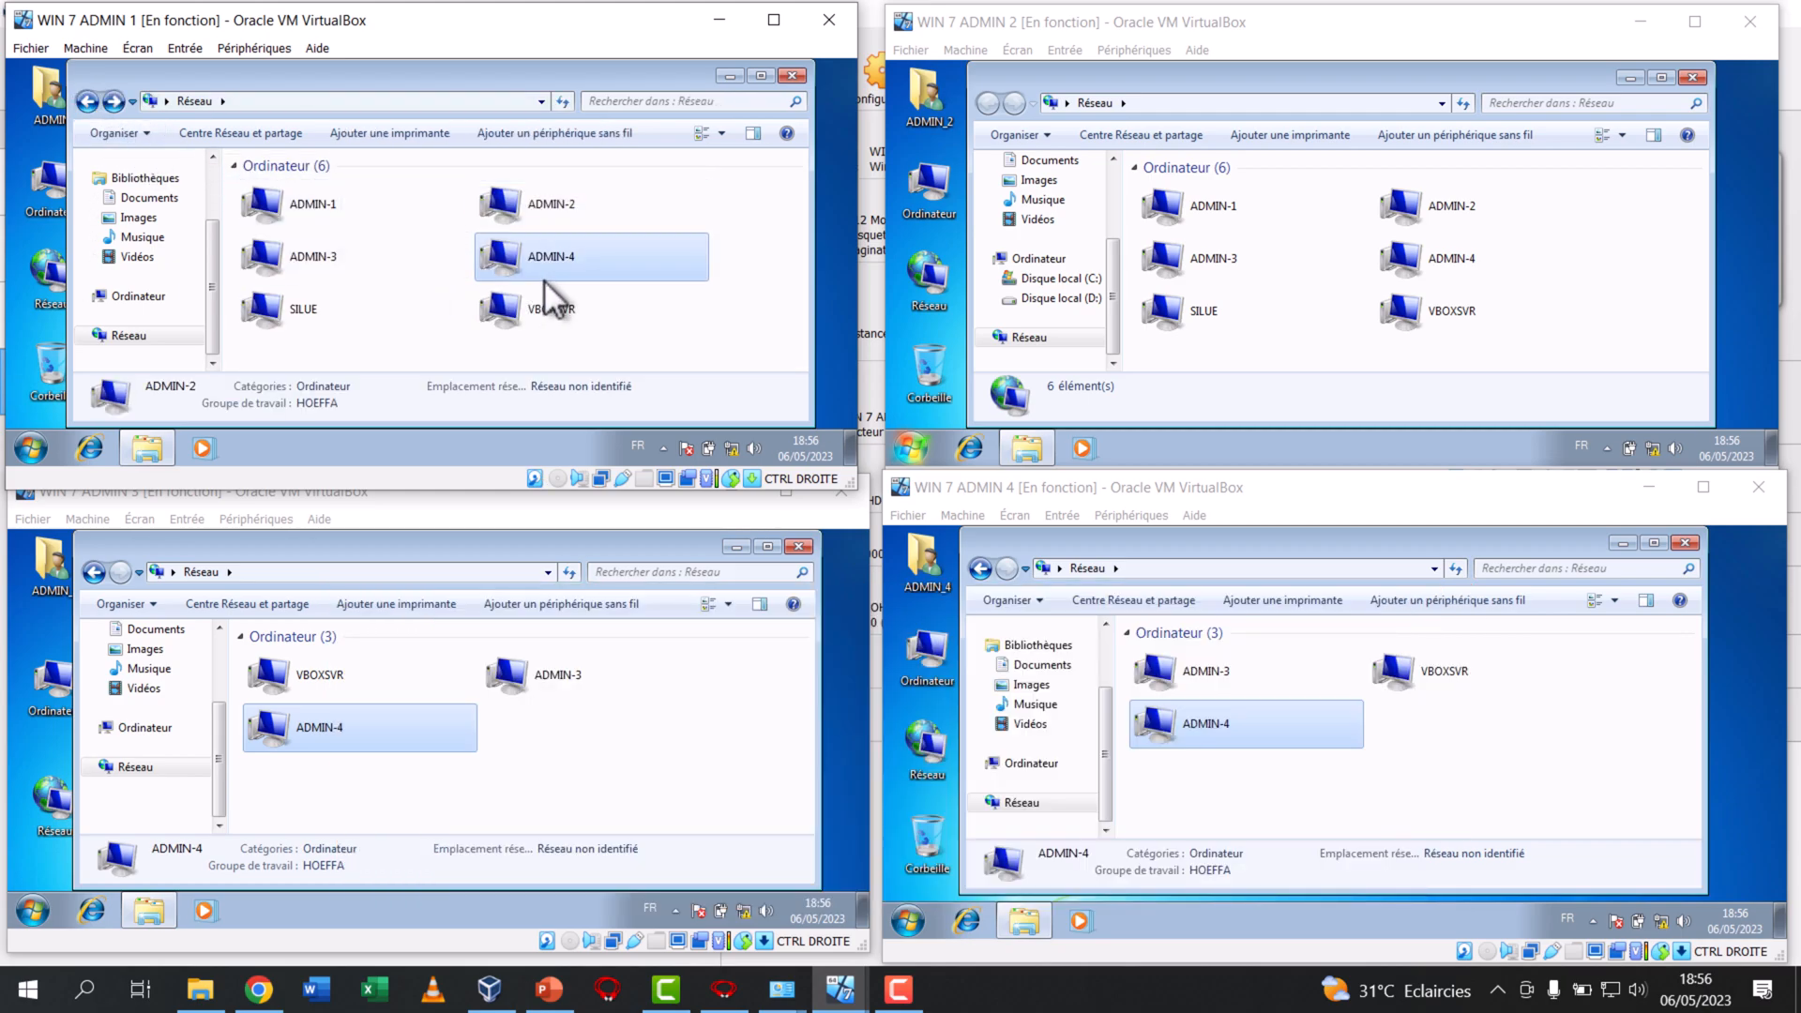
double_click(544, 683)
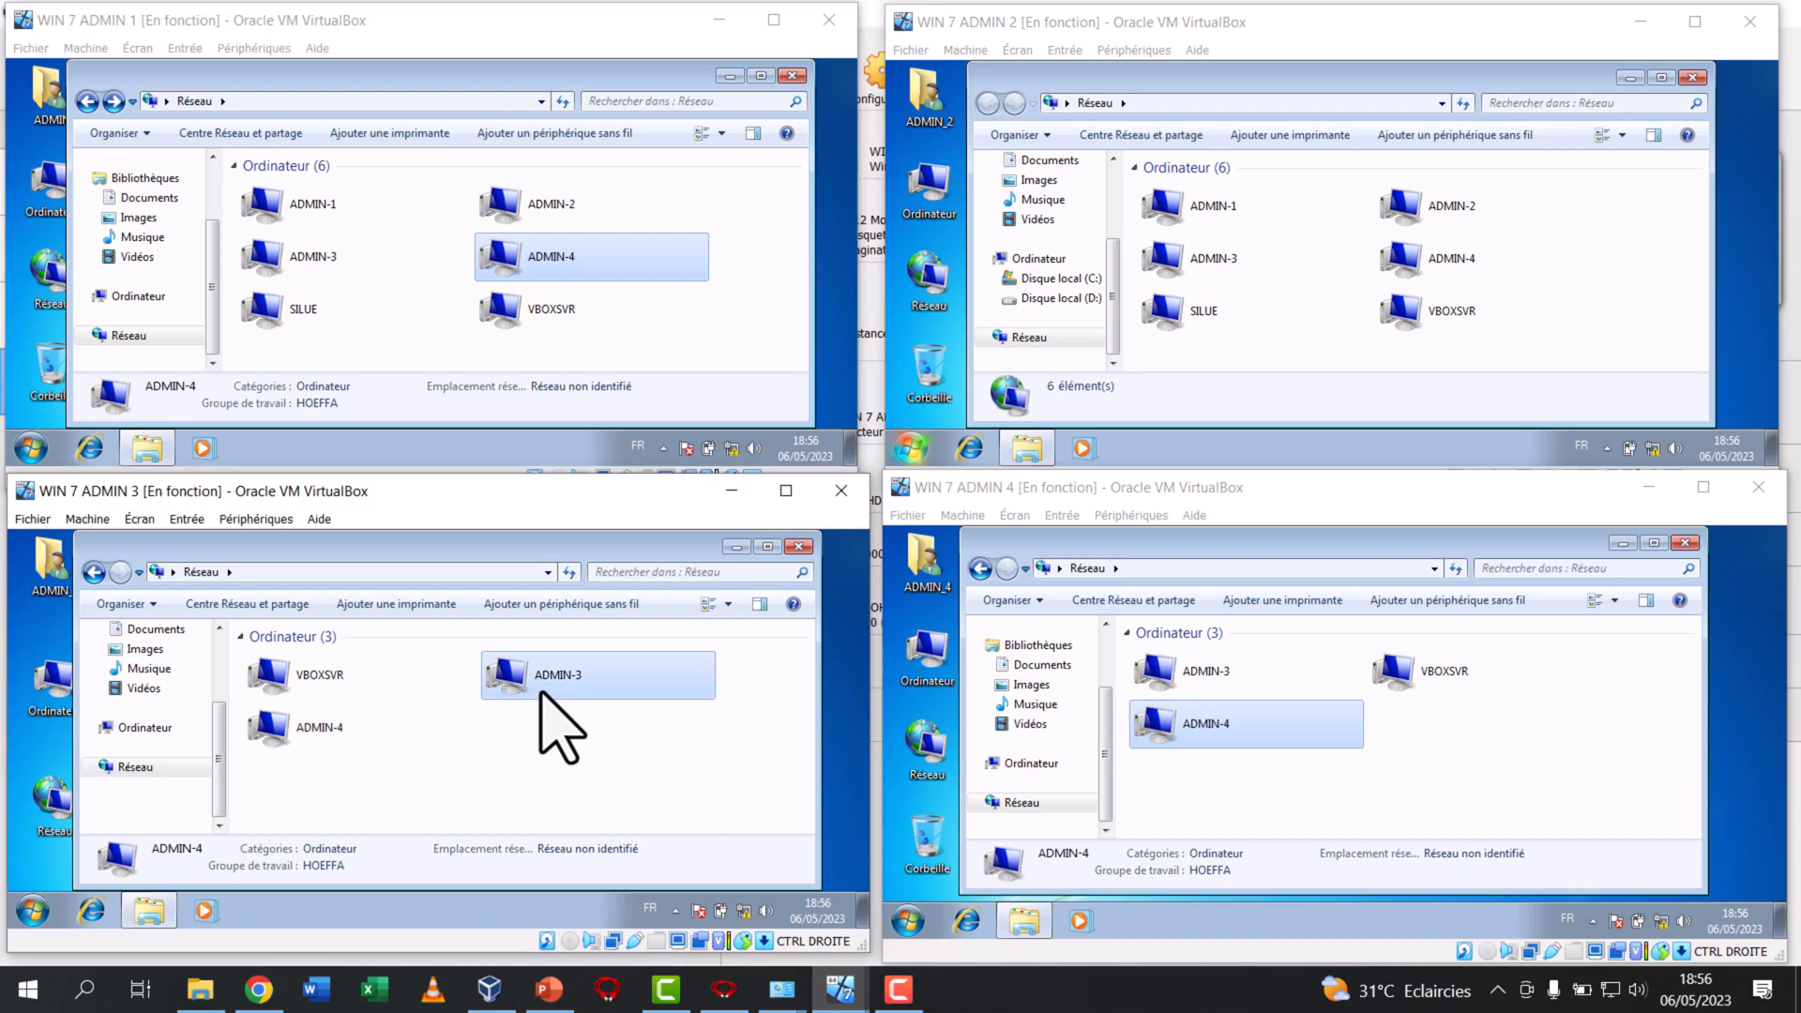
click(97, 573)
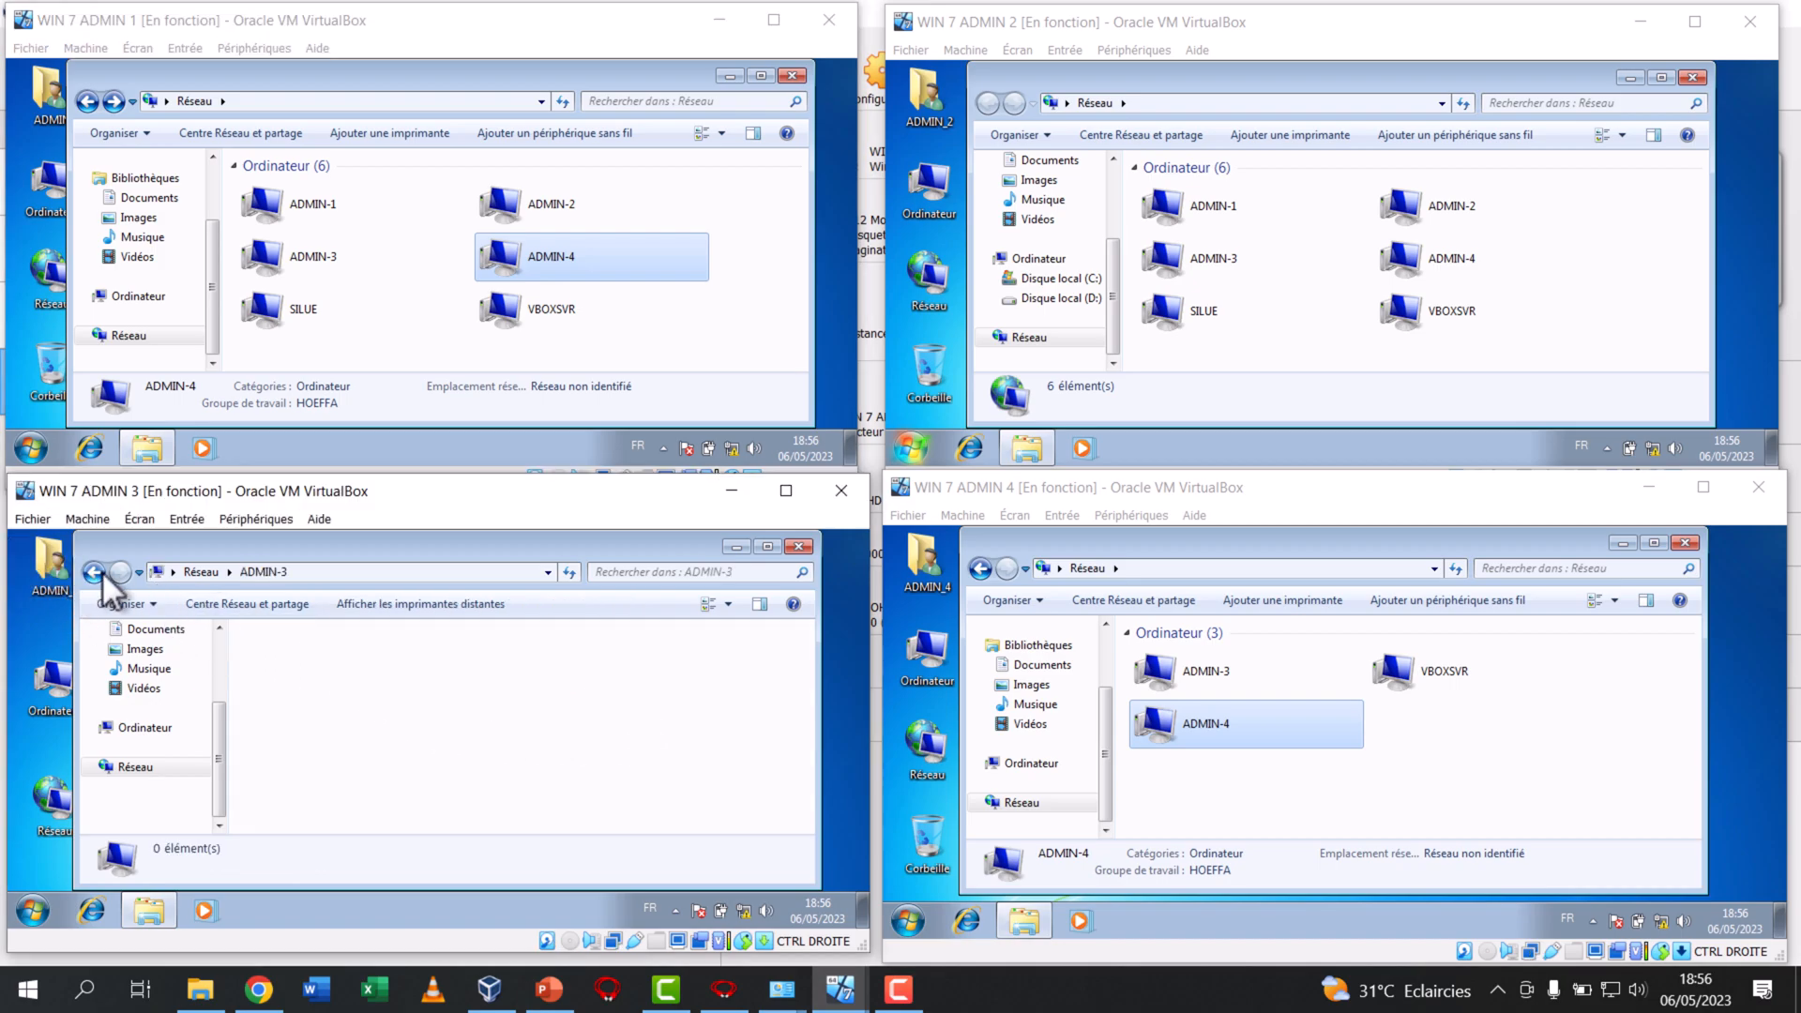
Open a command prompt in WIN 7 ADMIN 3 and ping 192.168.0.12
click(33, 910)
text(cmd)
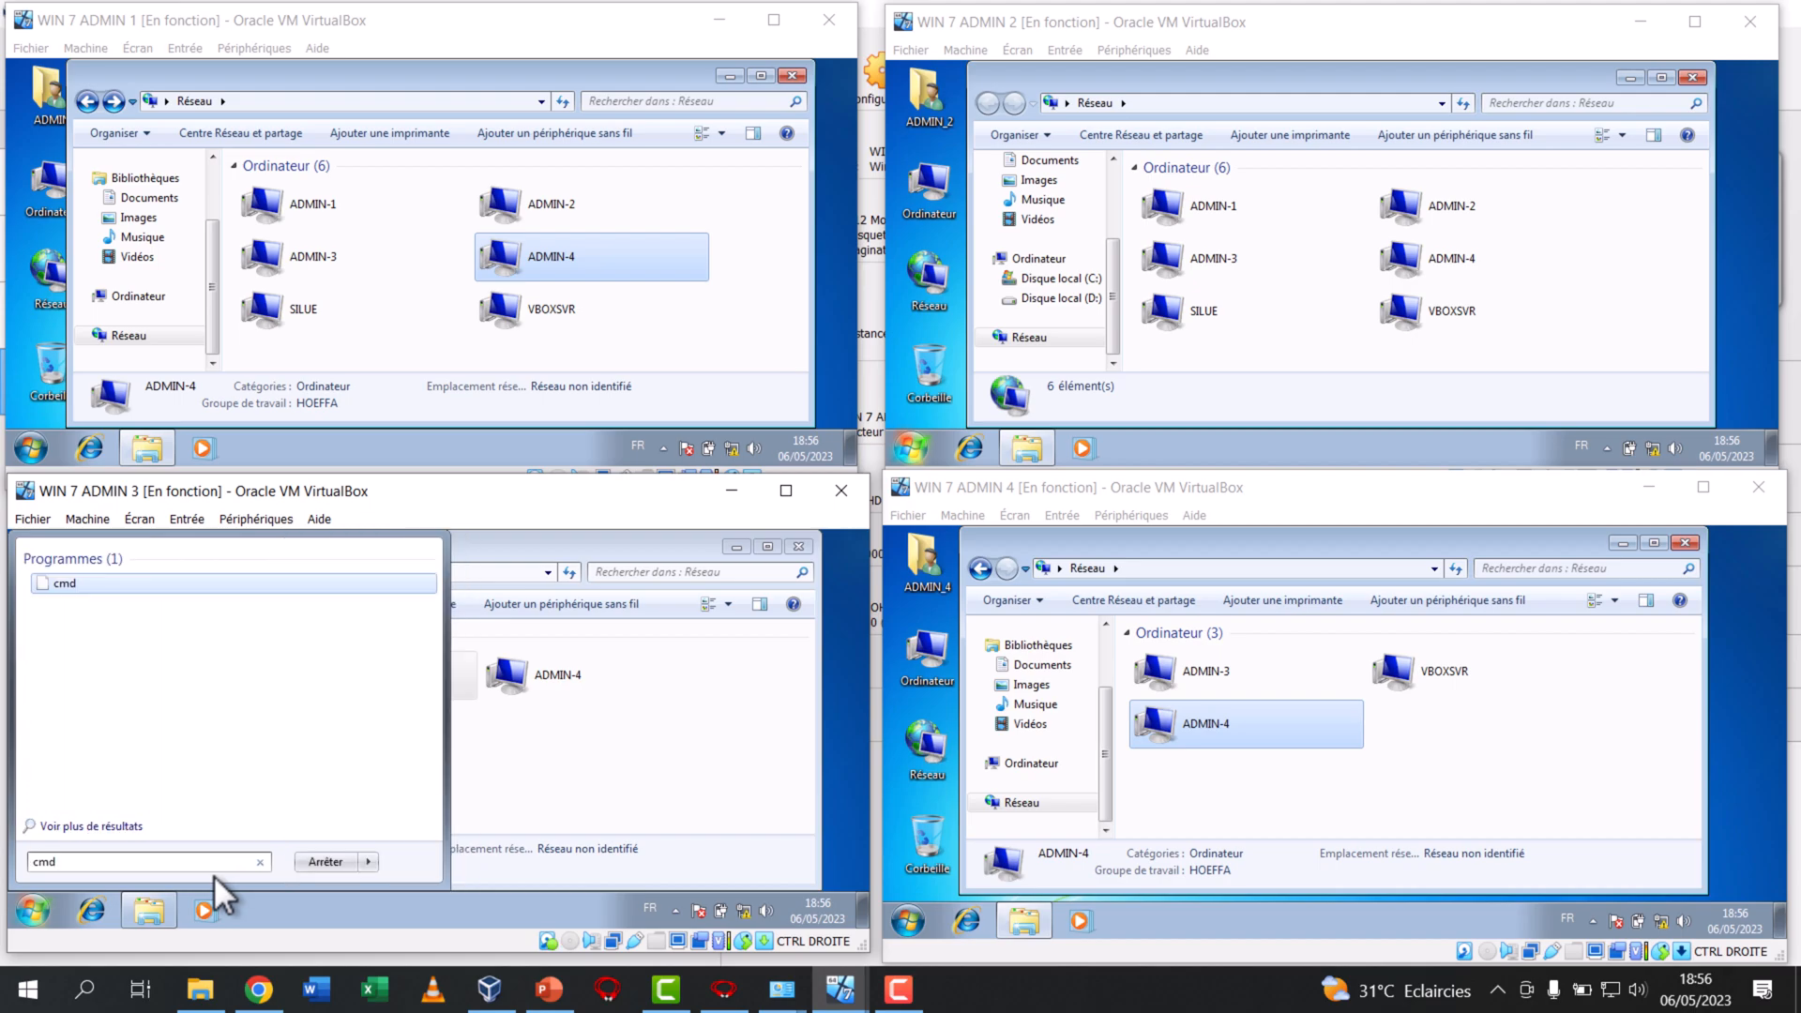
key(Return)
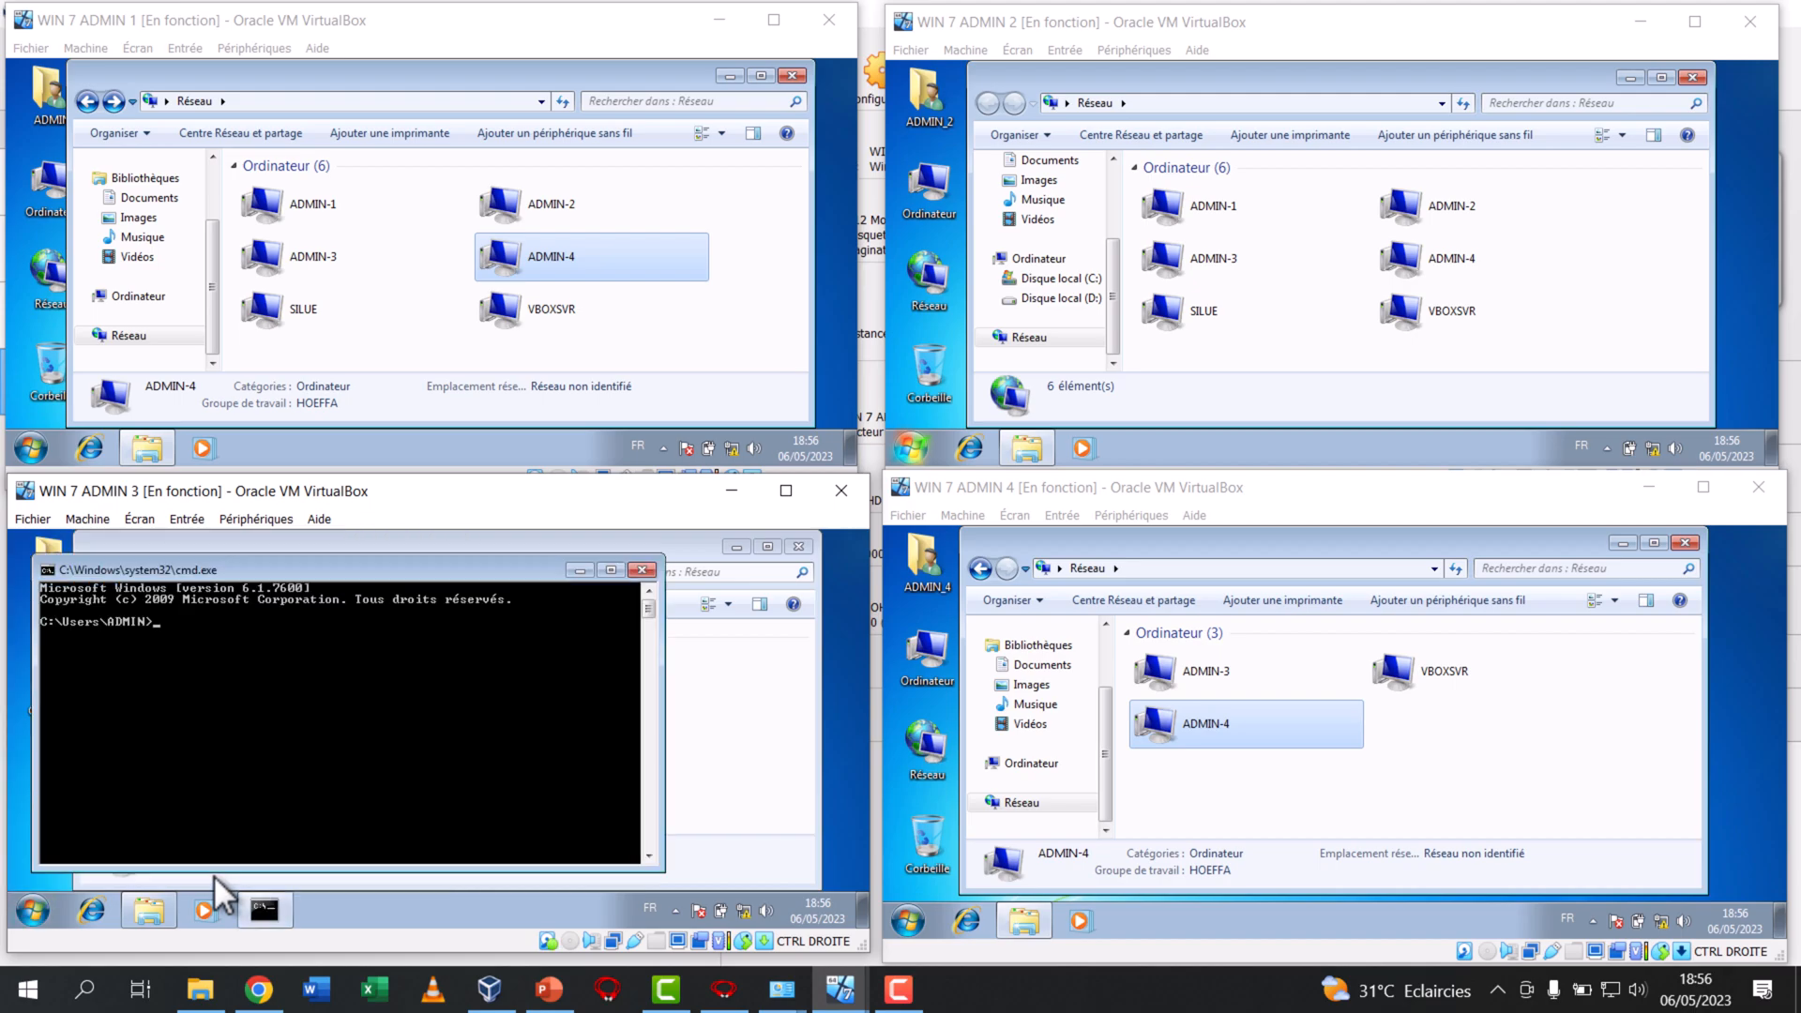
text(p)
text(ing)
text( 192.16)
text(8.)
text(10)
key(BackSpace)
key(BackSpace)
text(0.12)
key(Return)
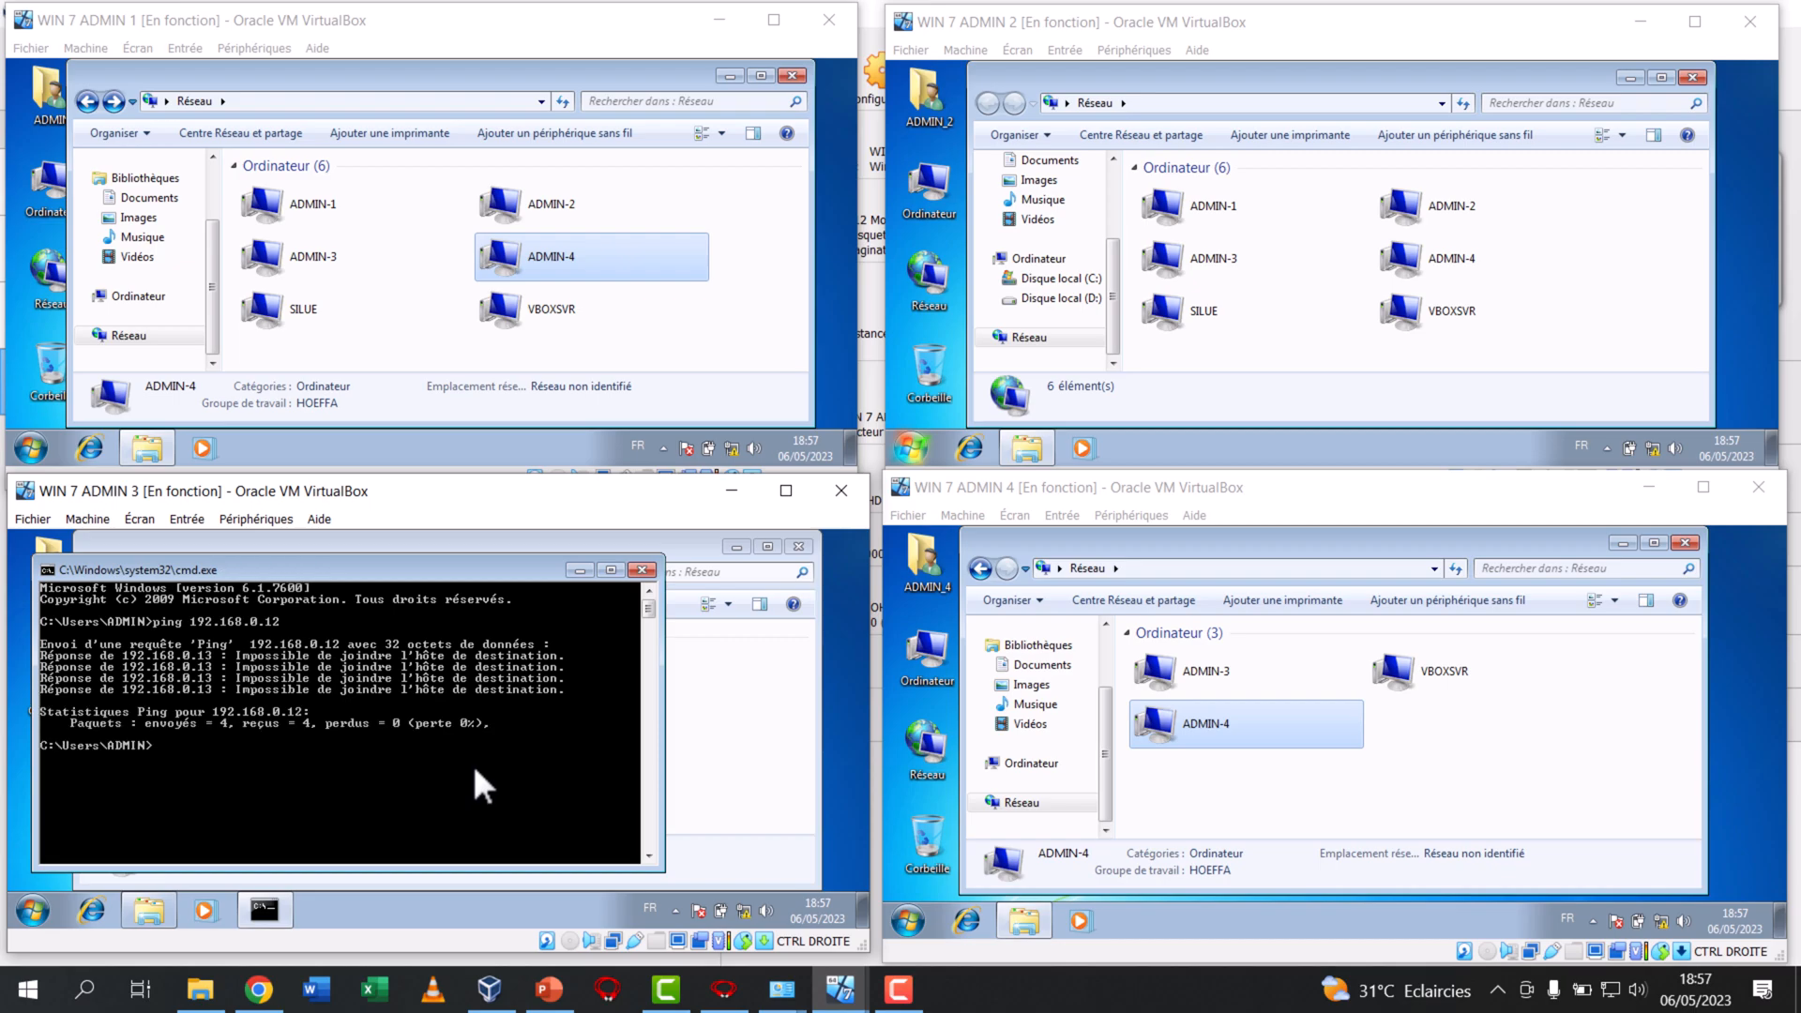
Open a command prompt in WIN 7 ADMIN 2 and ping 192.168.0.14
click(917, 448)
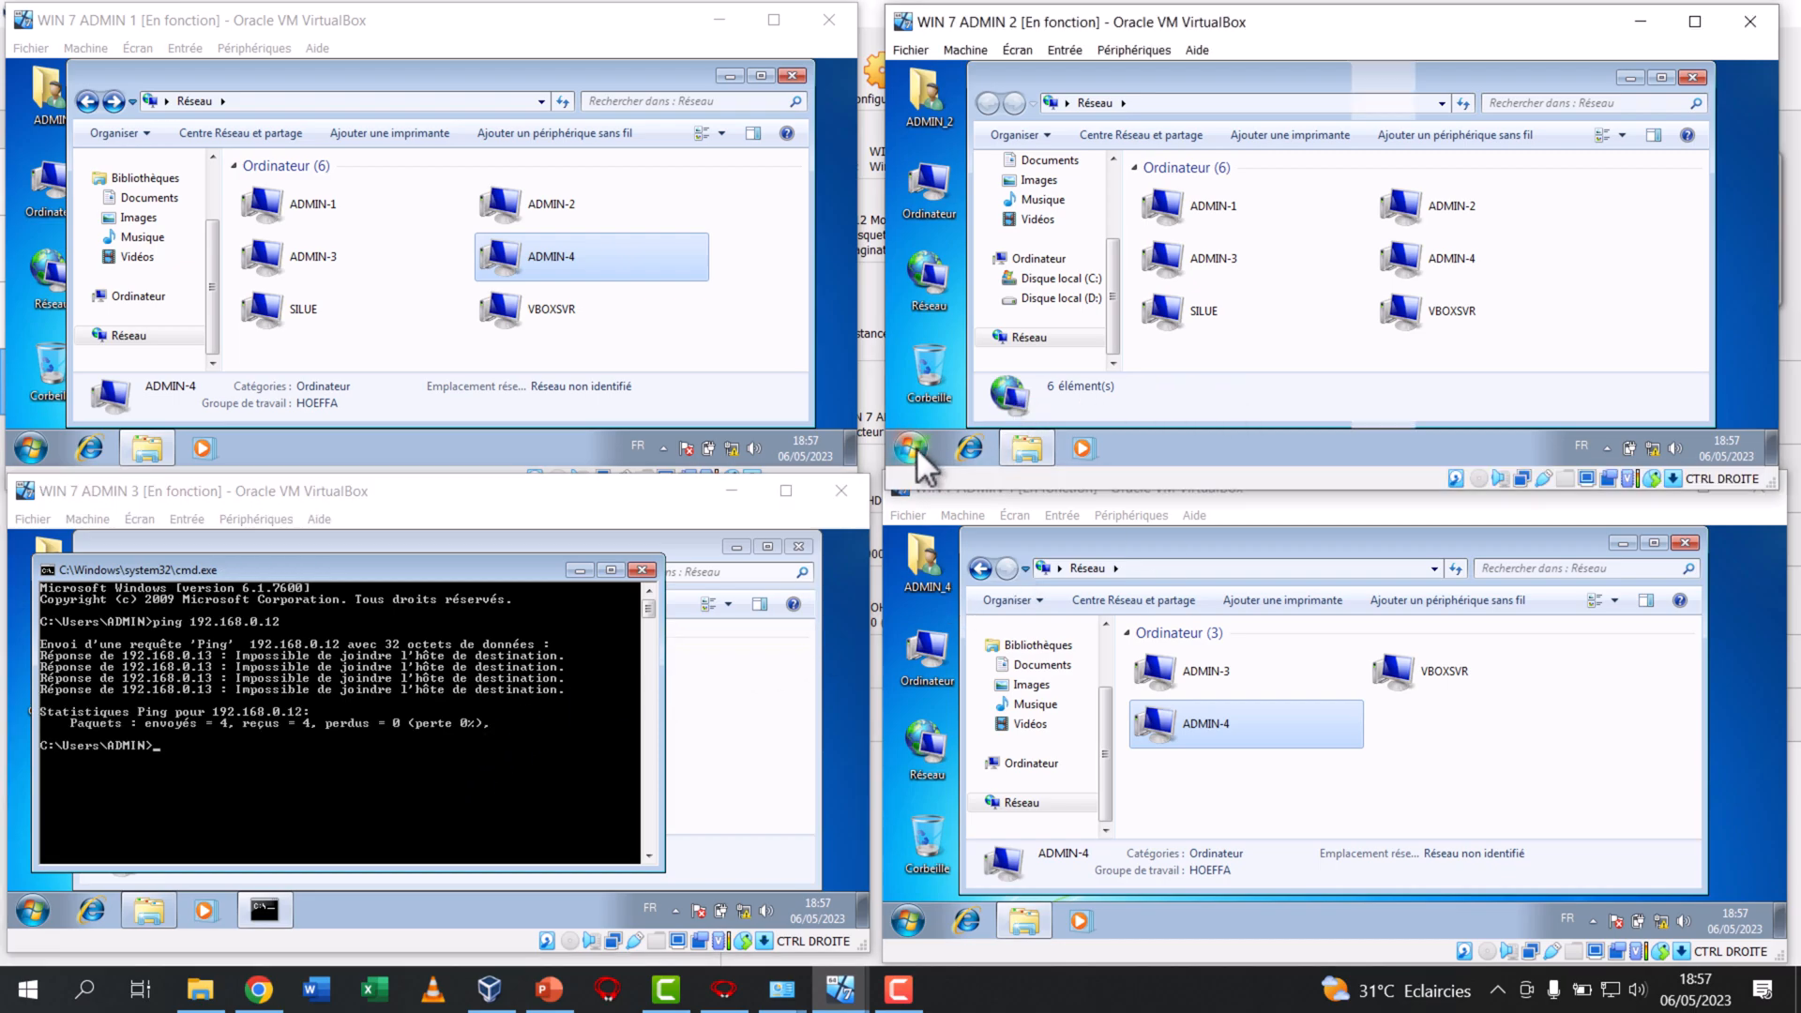
text(cmd)
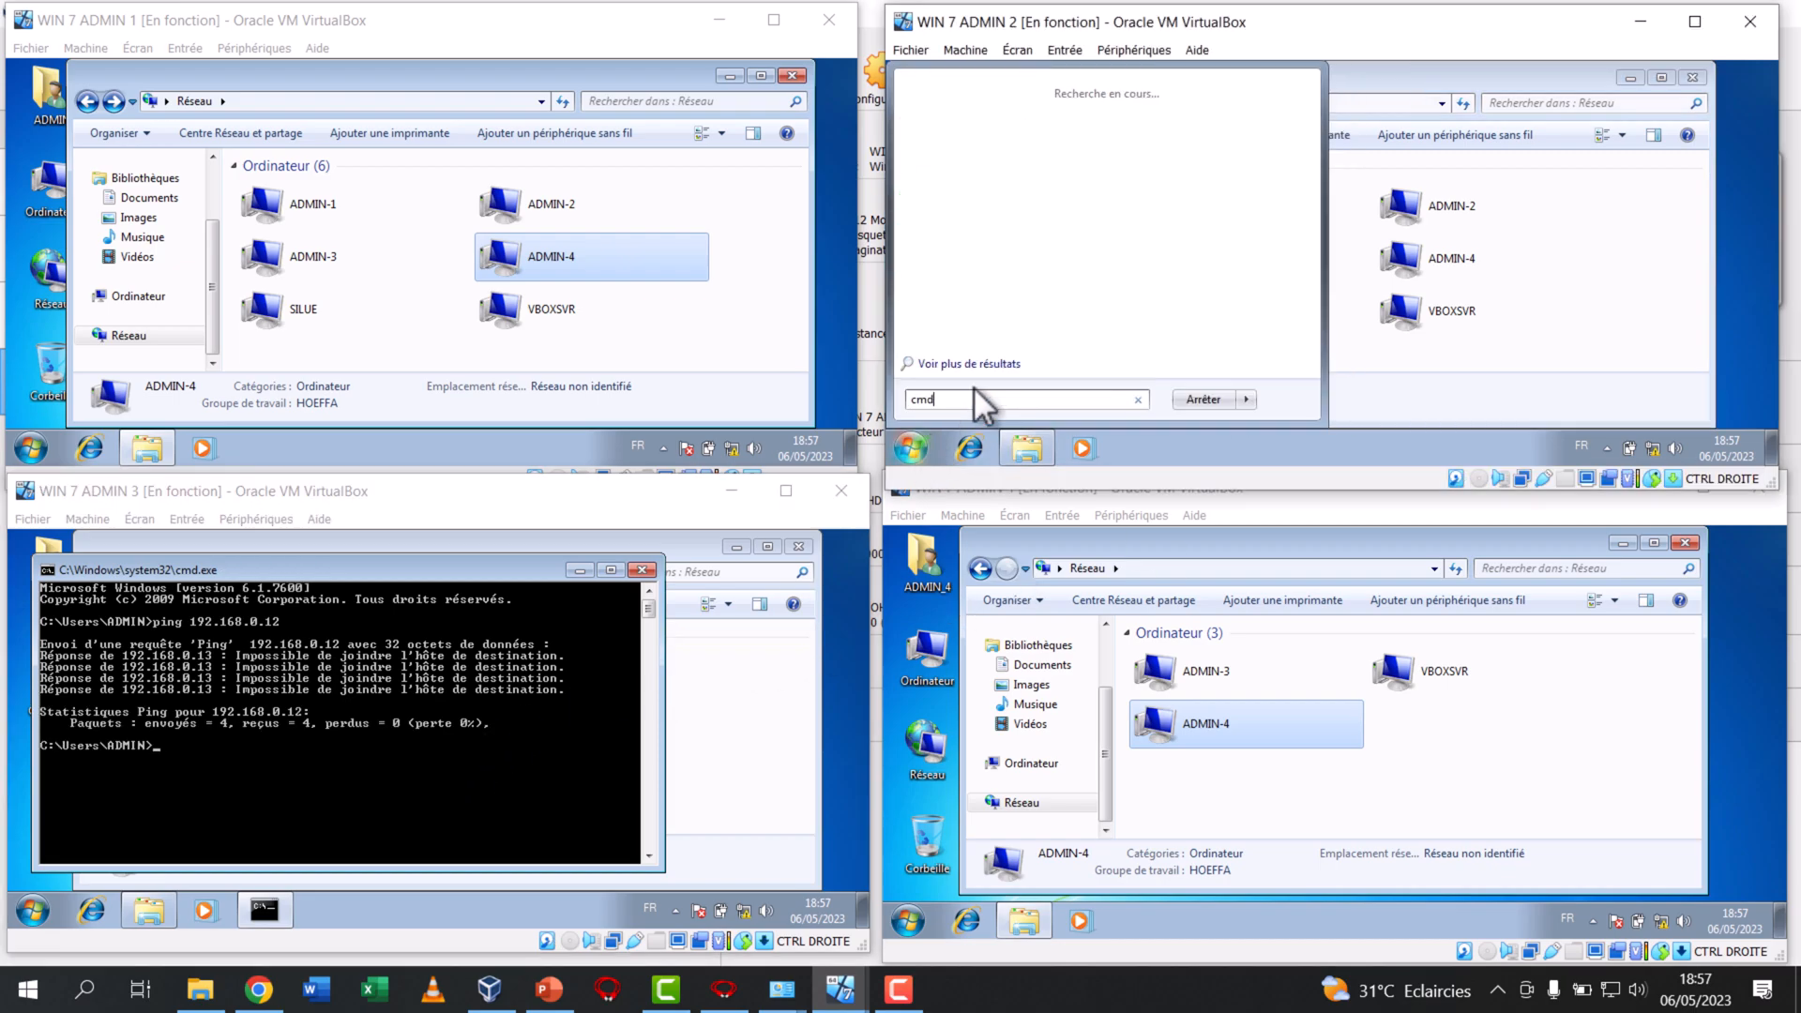
text(*)
key(BackSpace)
key(Return)
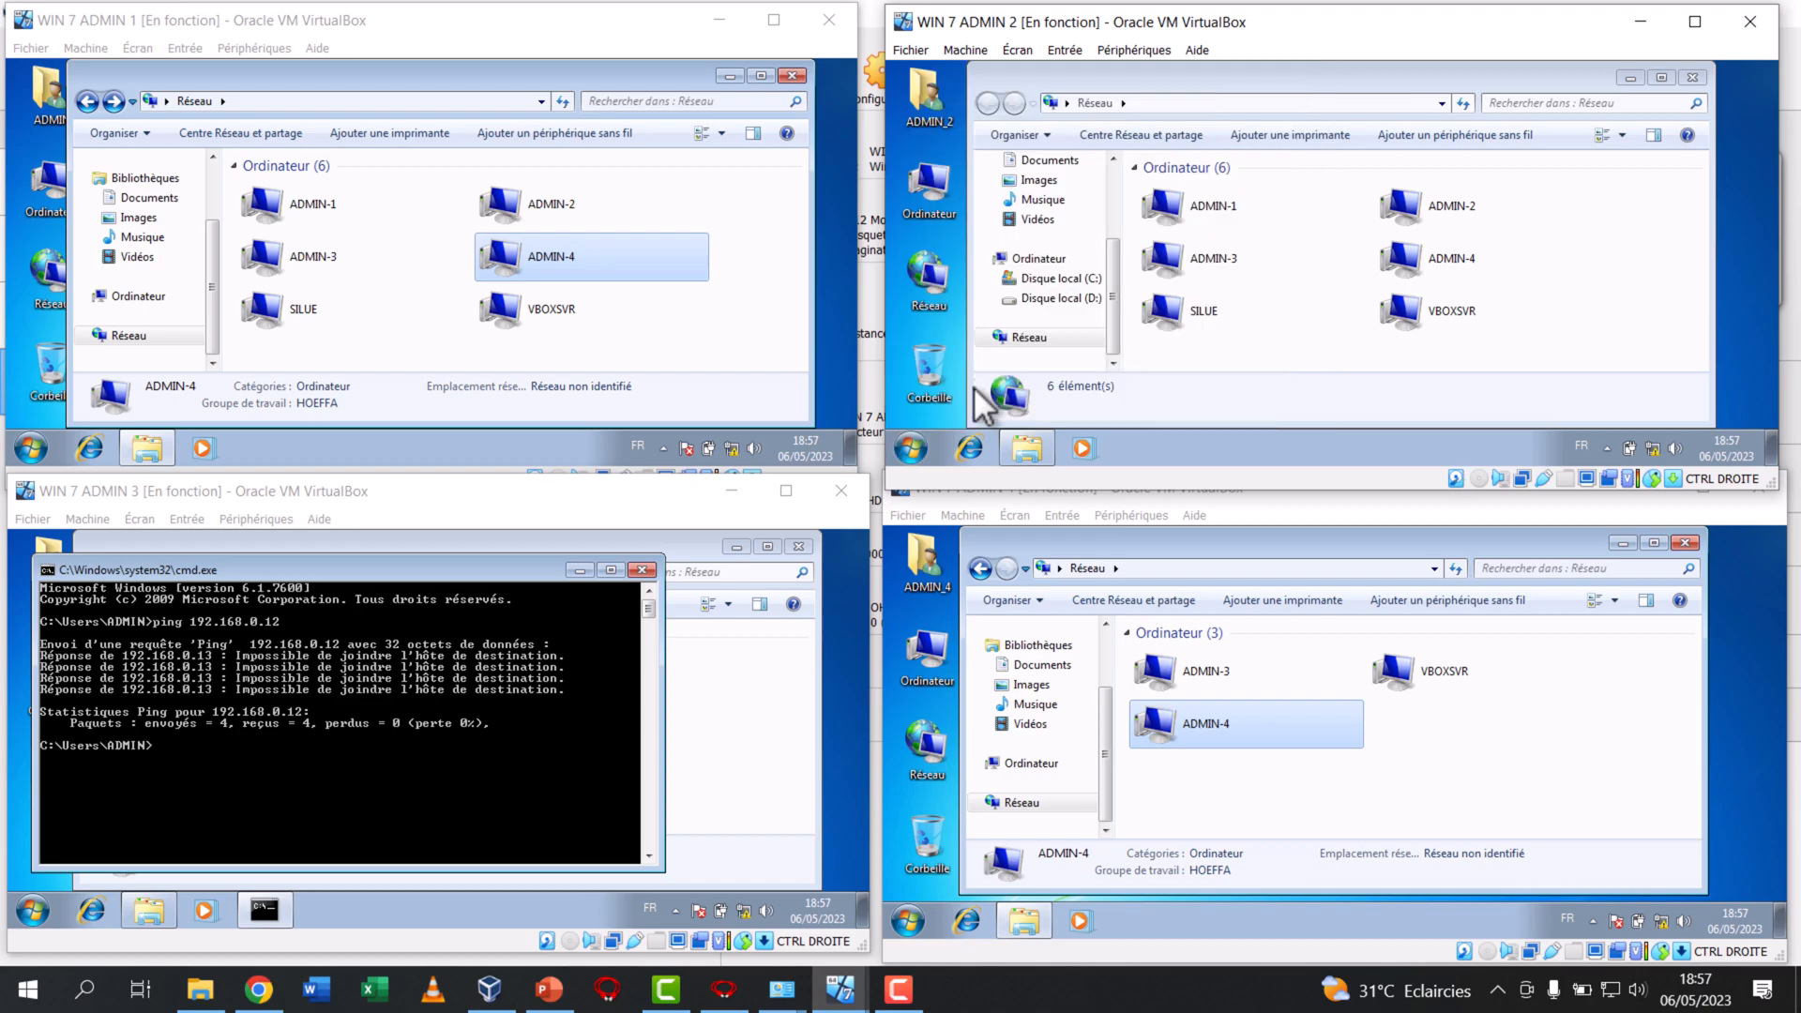
text(ping )
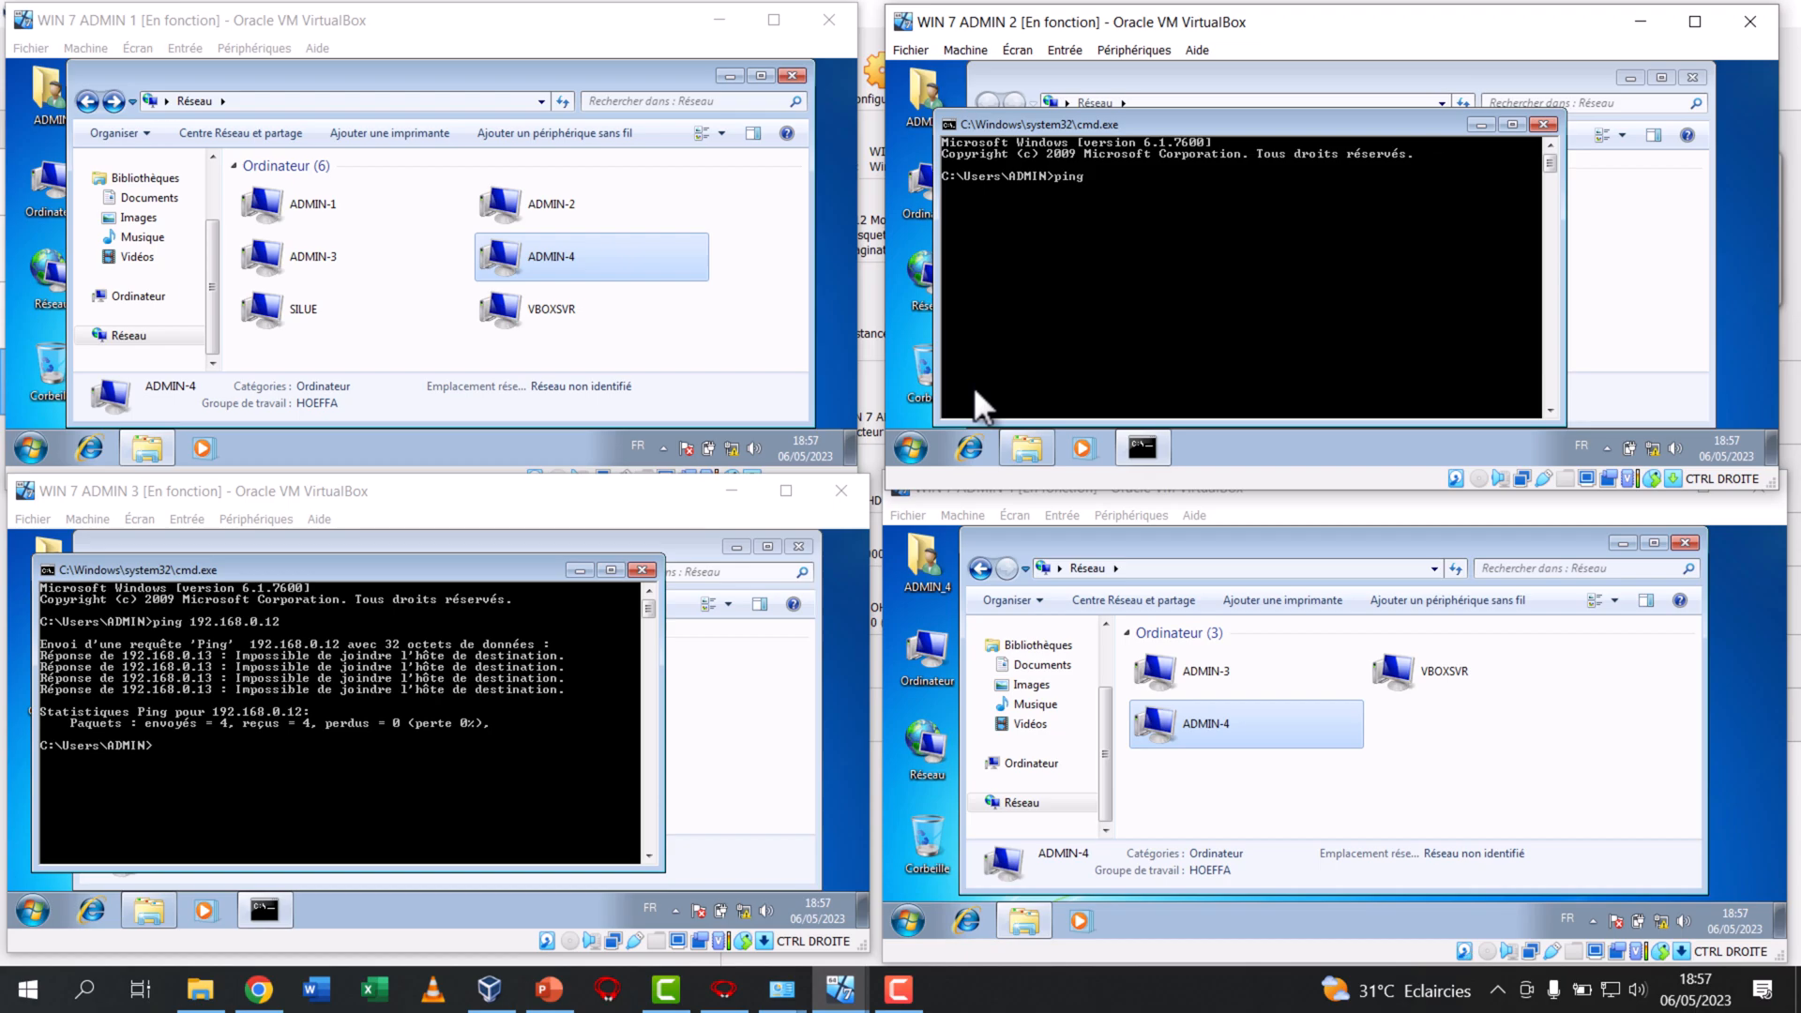
text(192.168.0.14)
key(Return)
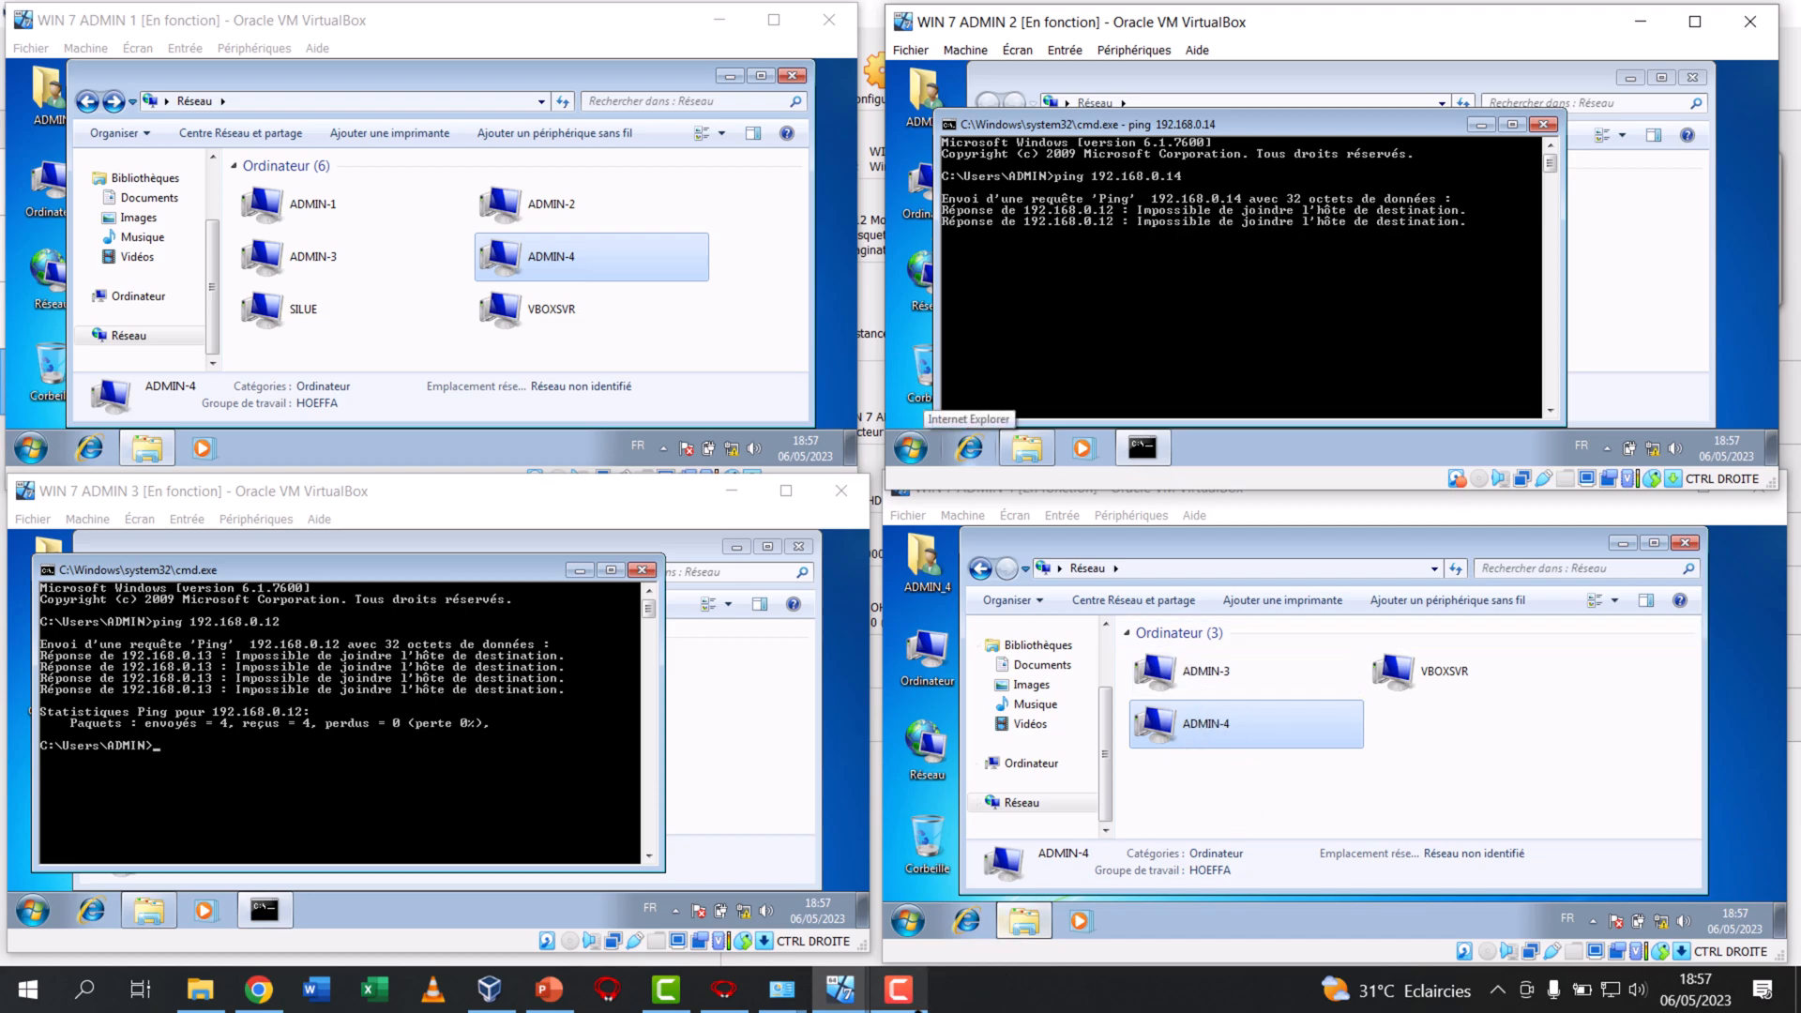
Return to the VirtualBox manager and choose the host-only network adapter for WIN 7 ADMIN 4 again
mouse_move(926, 1003)
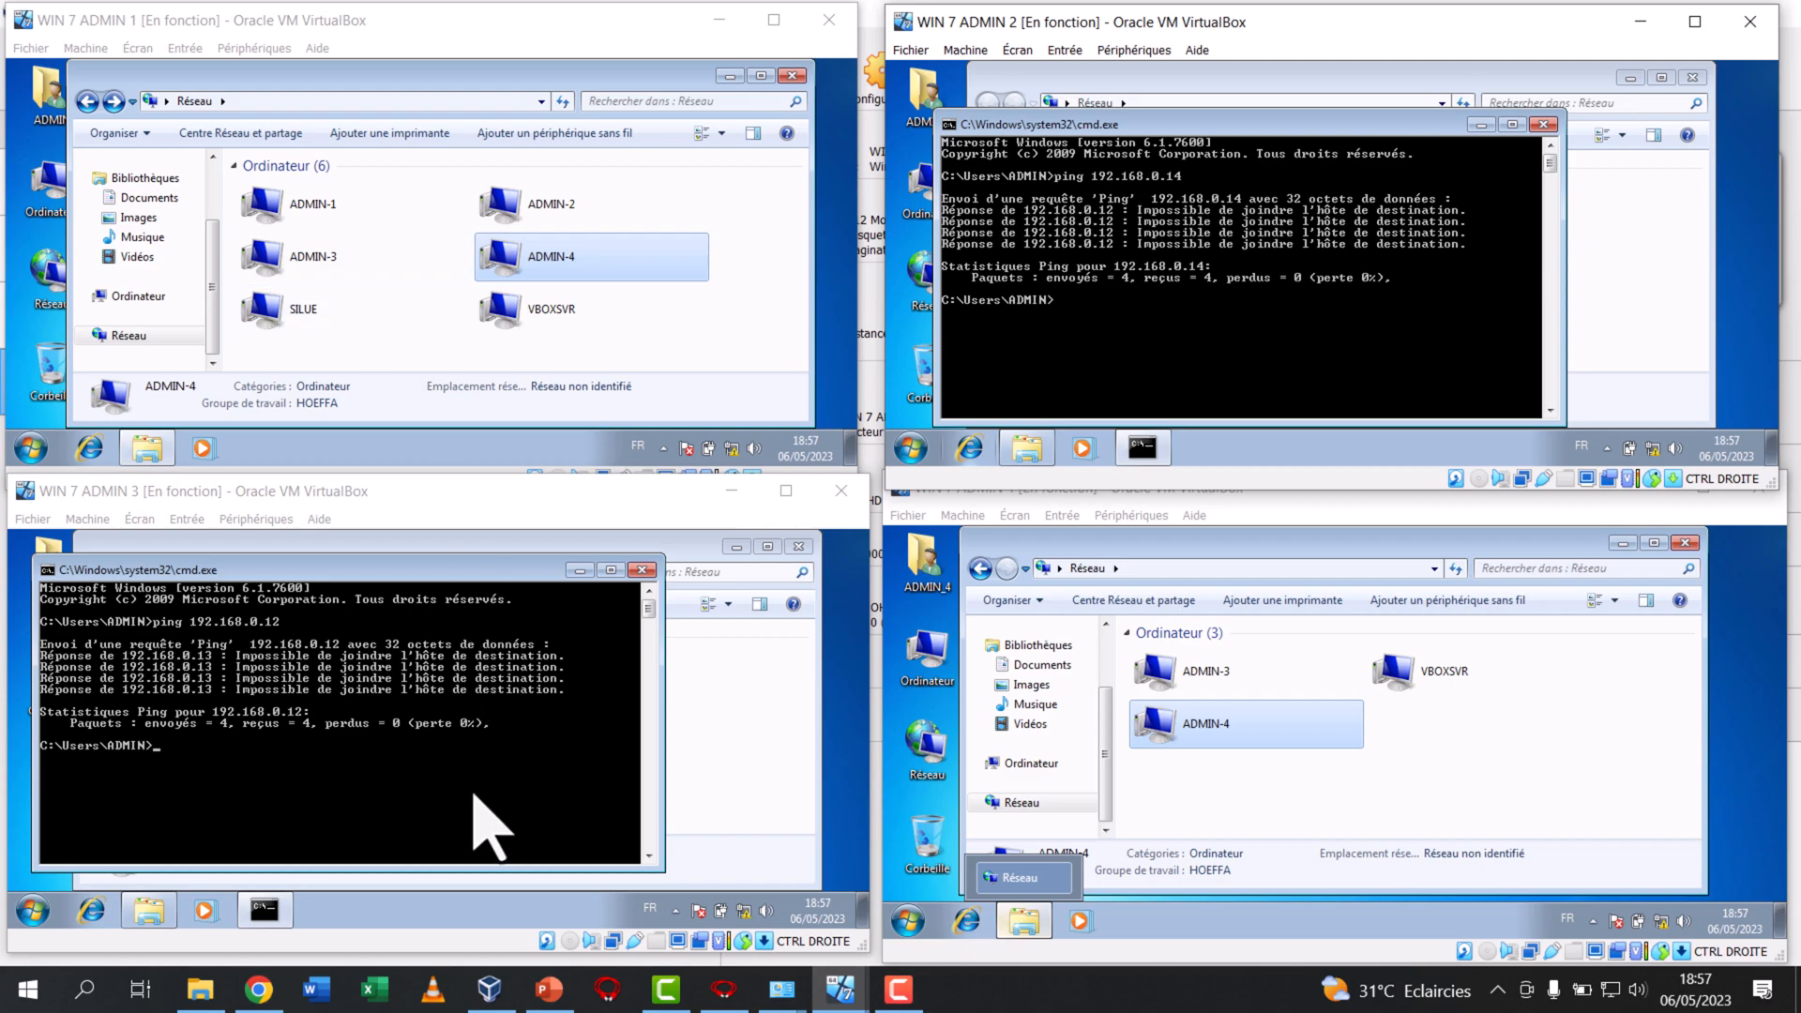
click(489, 989)
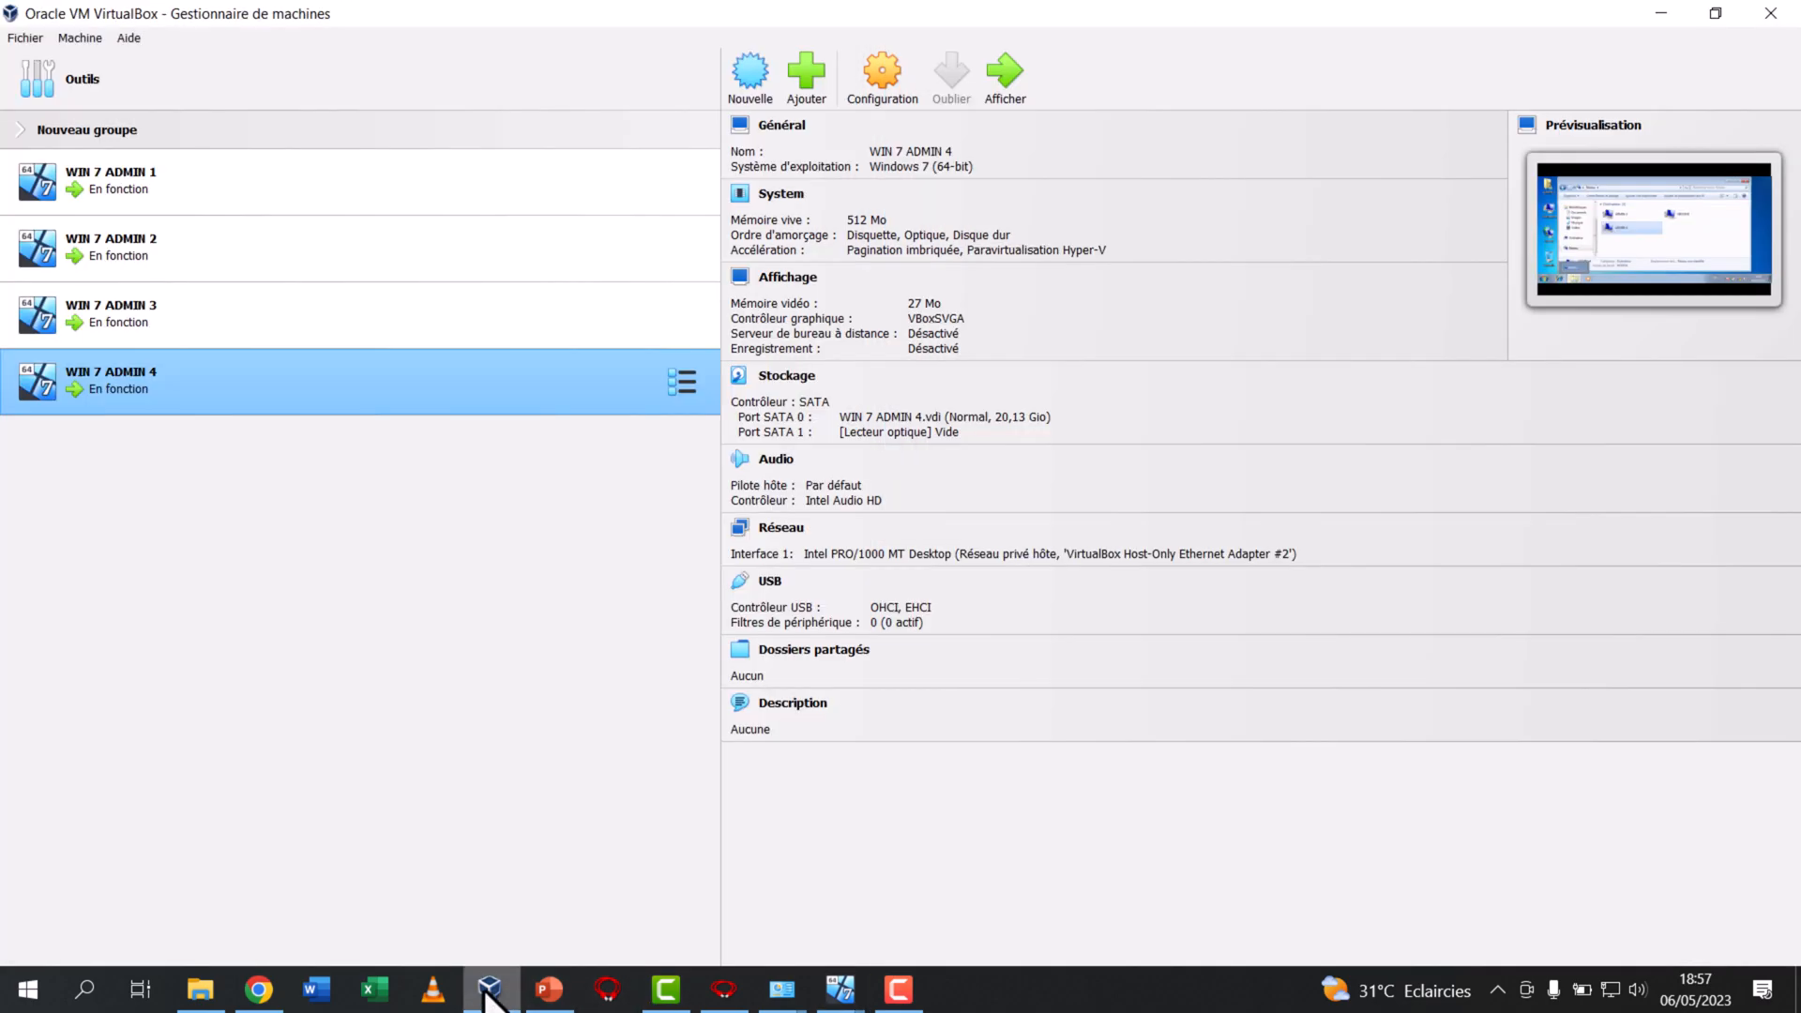
click(1219, 561)
click(1431, 649)
click(1478, 684)
click(1556, 682)
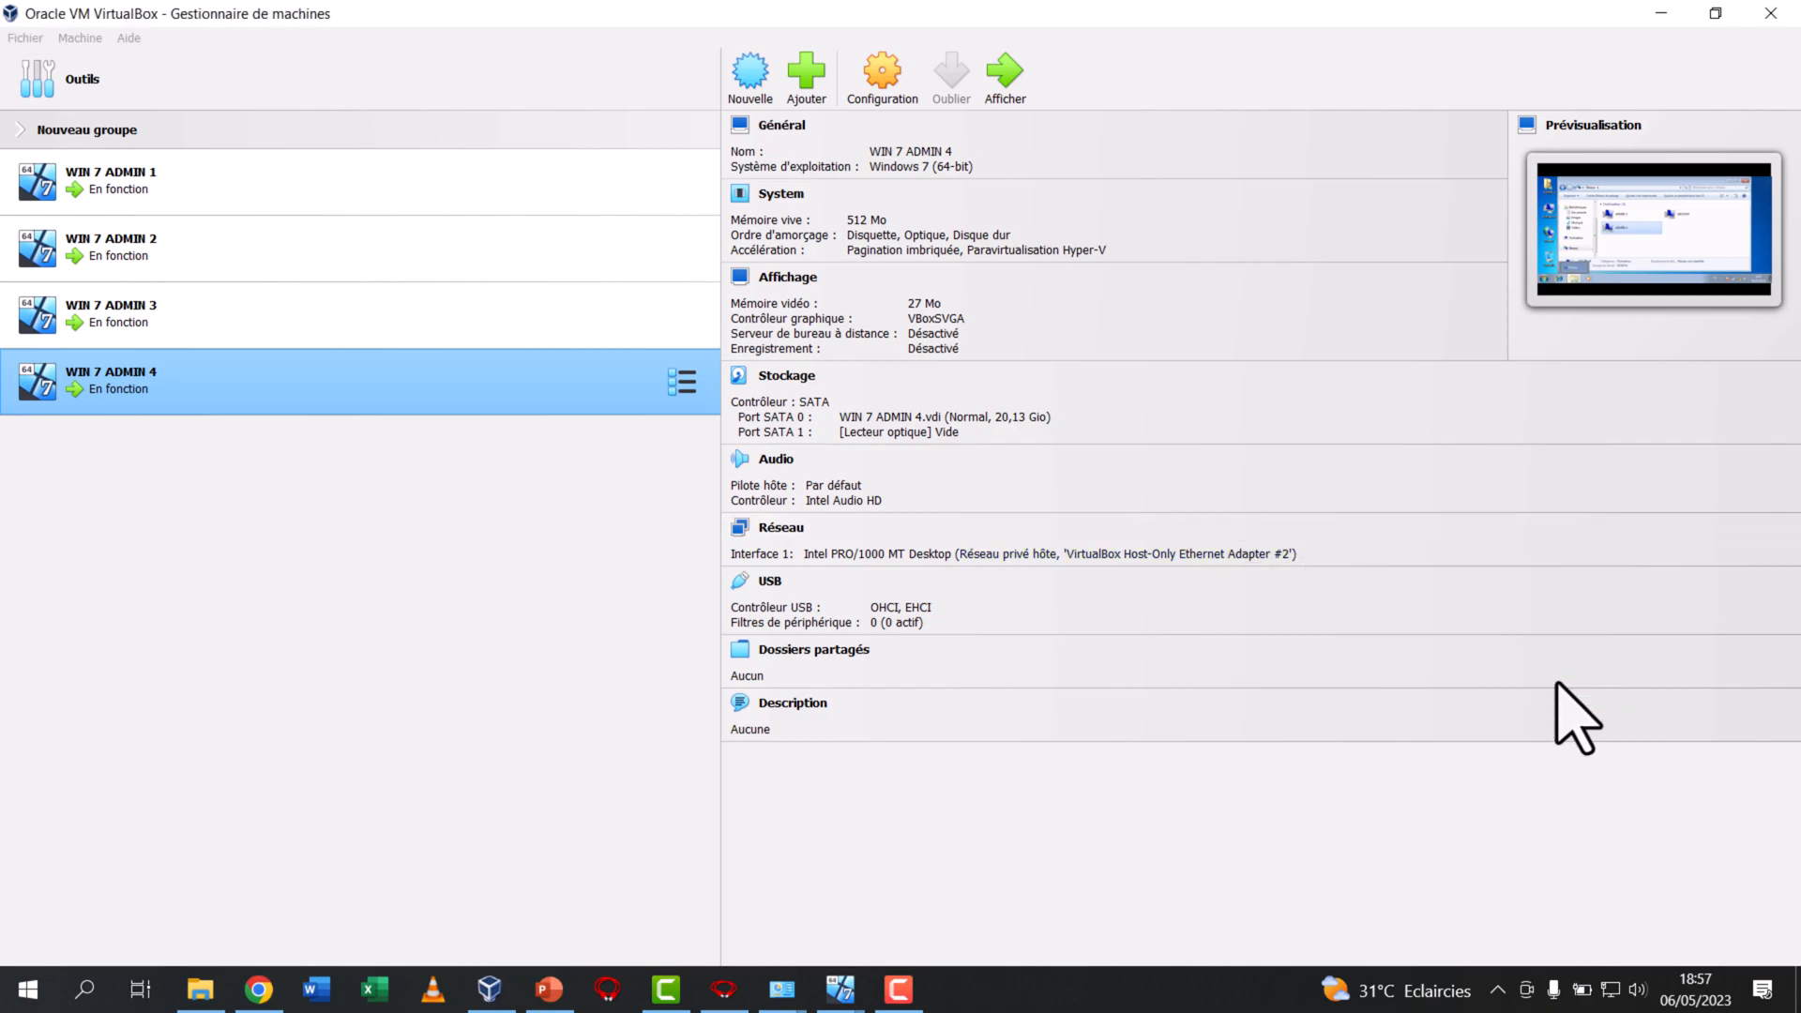
Reopen the network interface settings of WIN 7 ADMIN 3 and choose its host-only adapter again
click(424, 314)
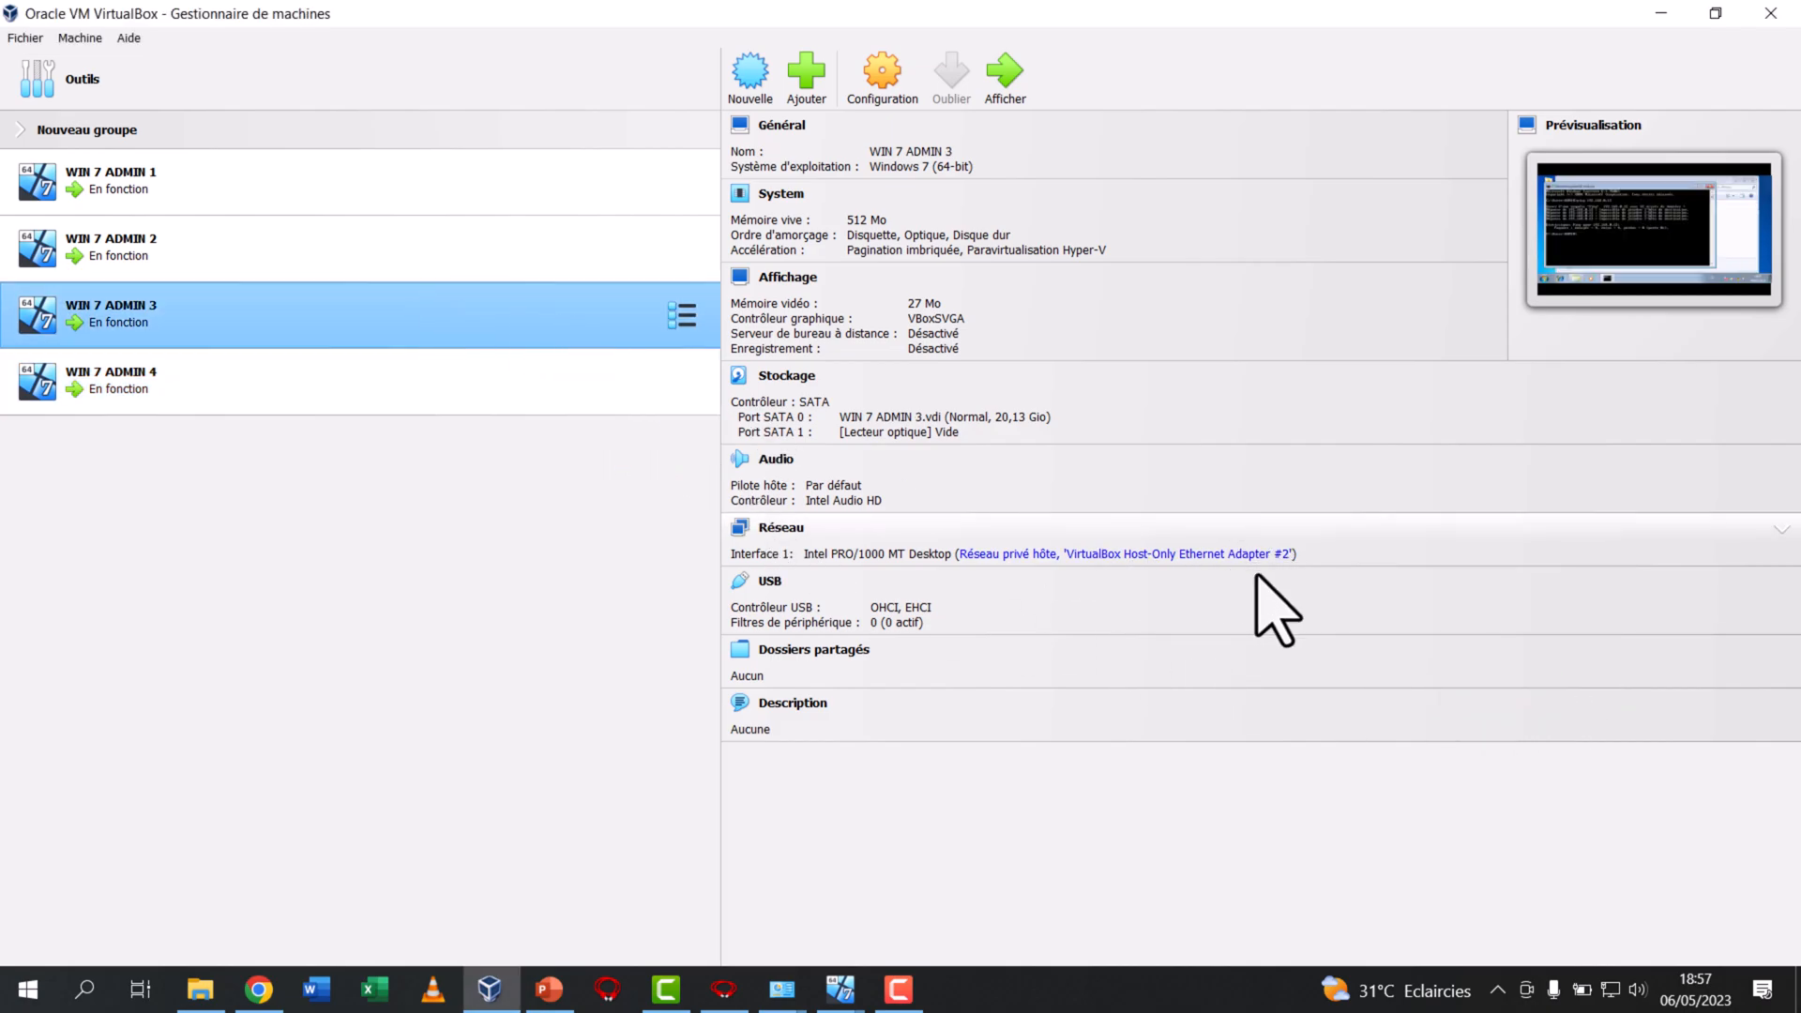
click(1276, 560)
click(1496, 674)
click(1543, 716)
click(1623, 705)
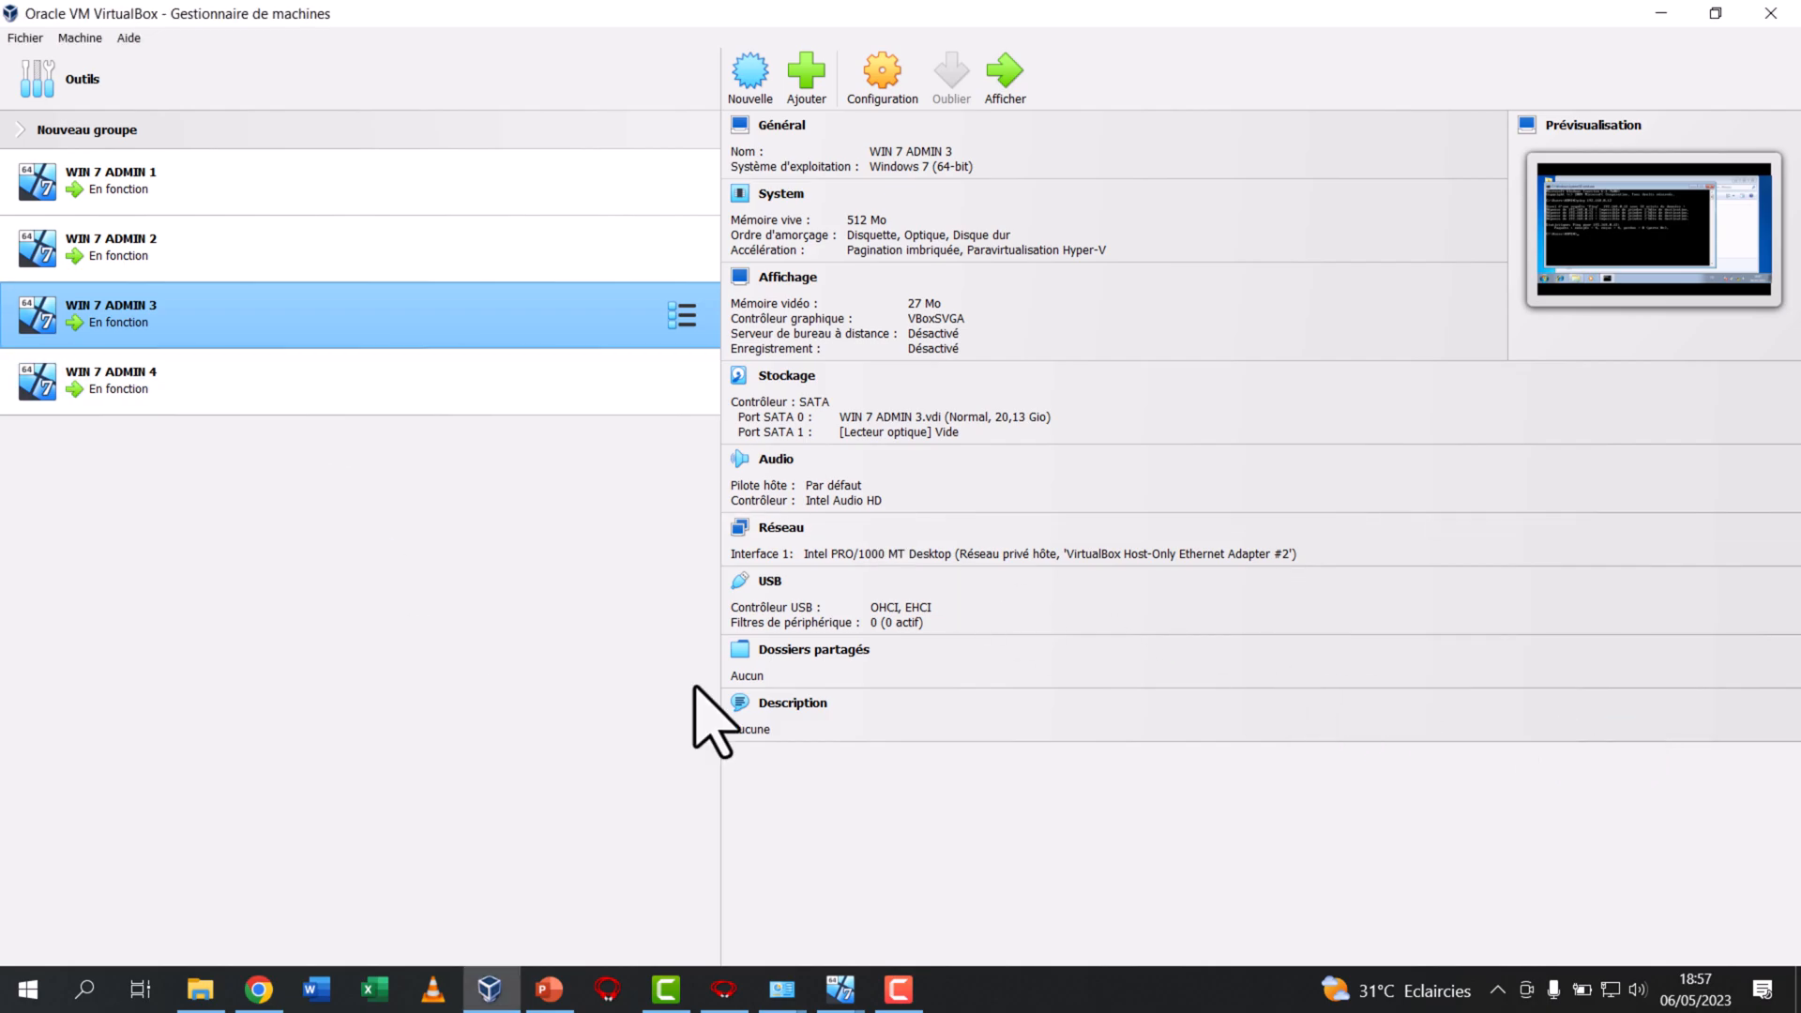
Bring the windows of WIN 7 ADMIN 1, 2, 3 and 4 to the front, side by side
click(840, 990)
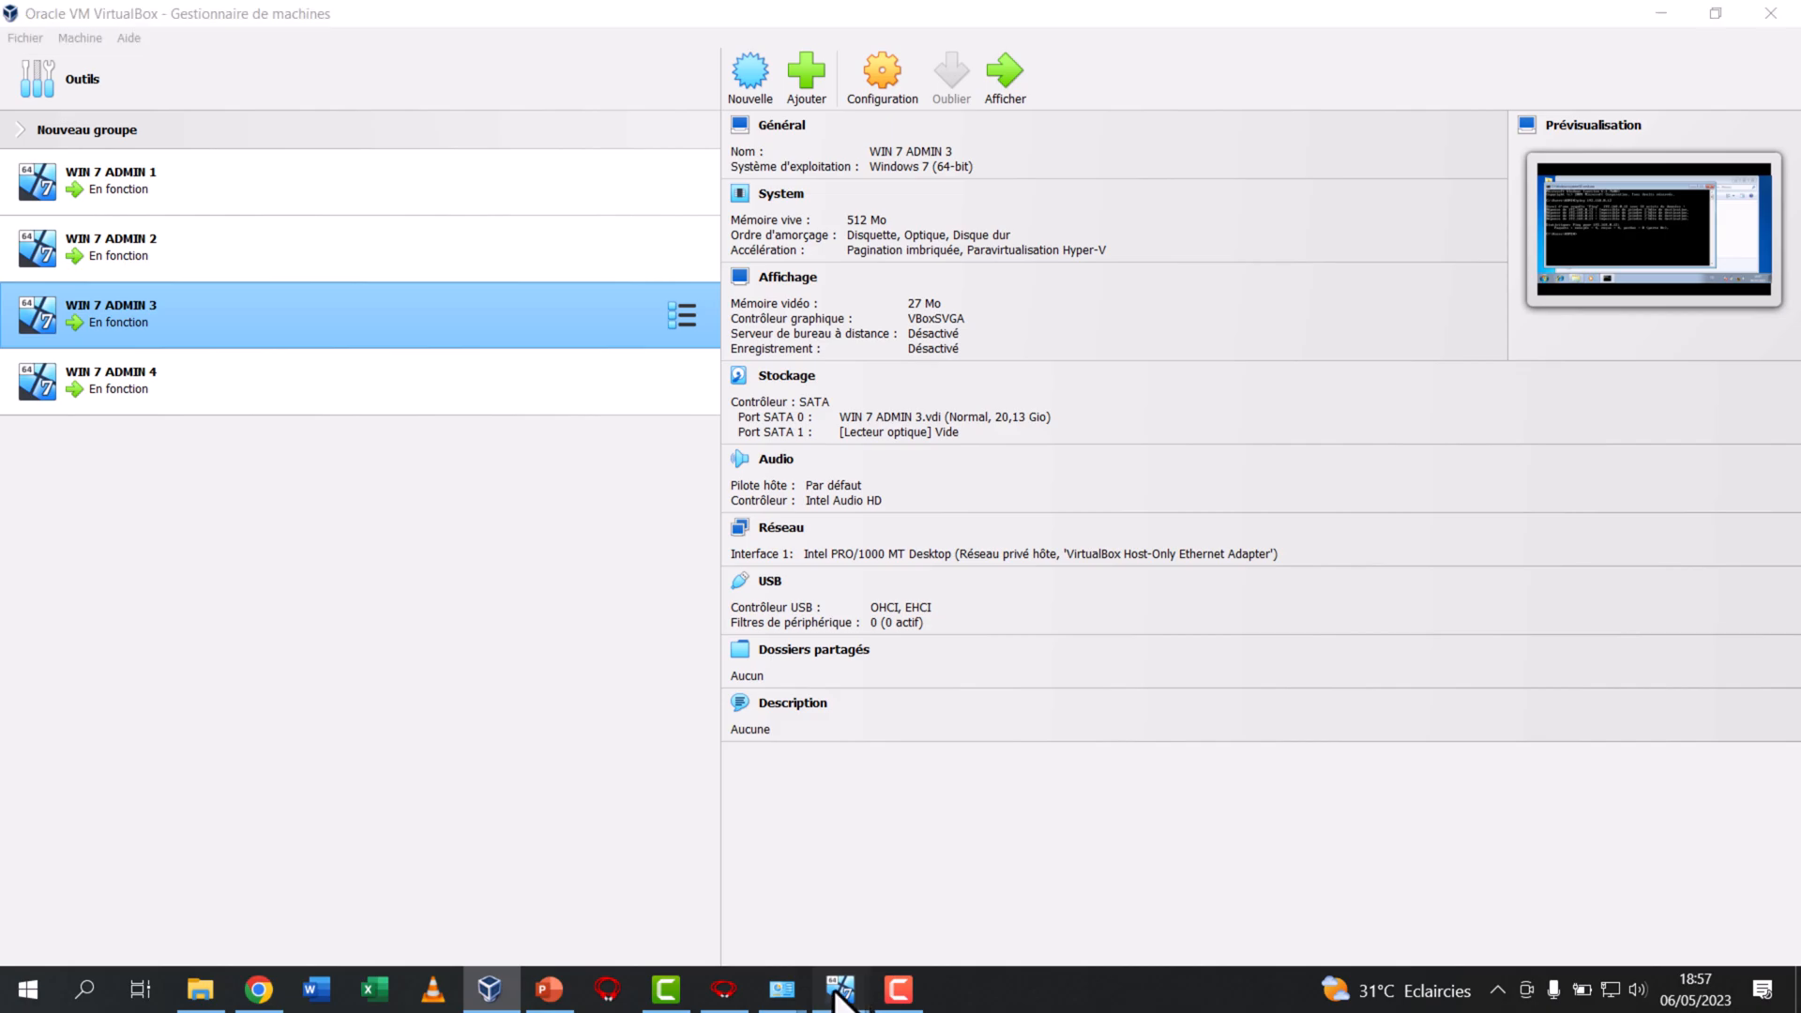
click(539, 912)
click(838, 990)
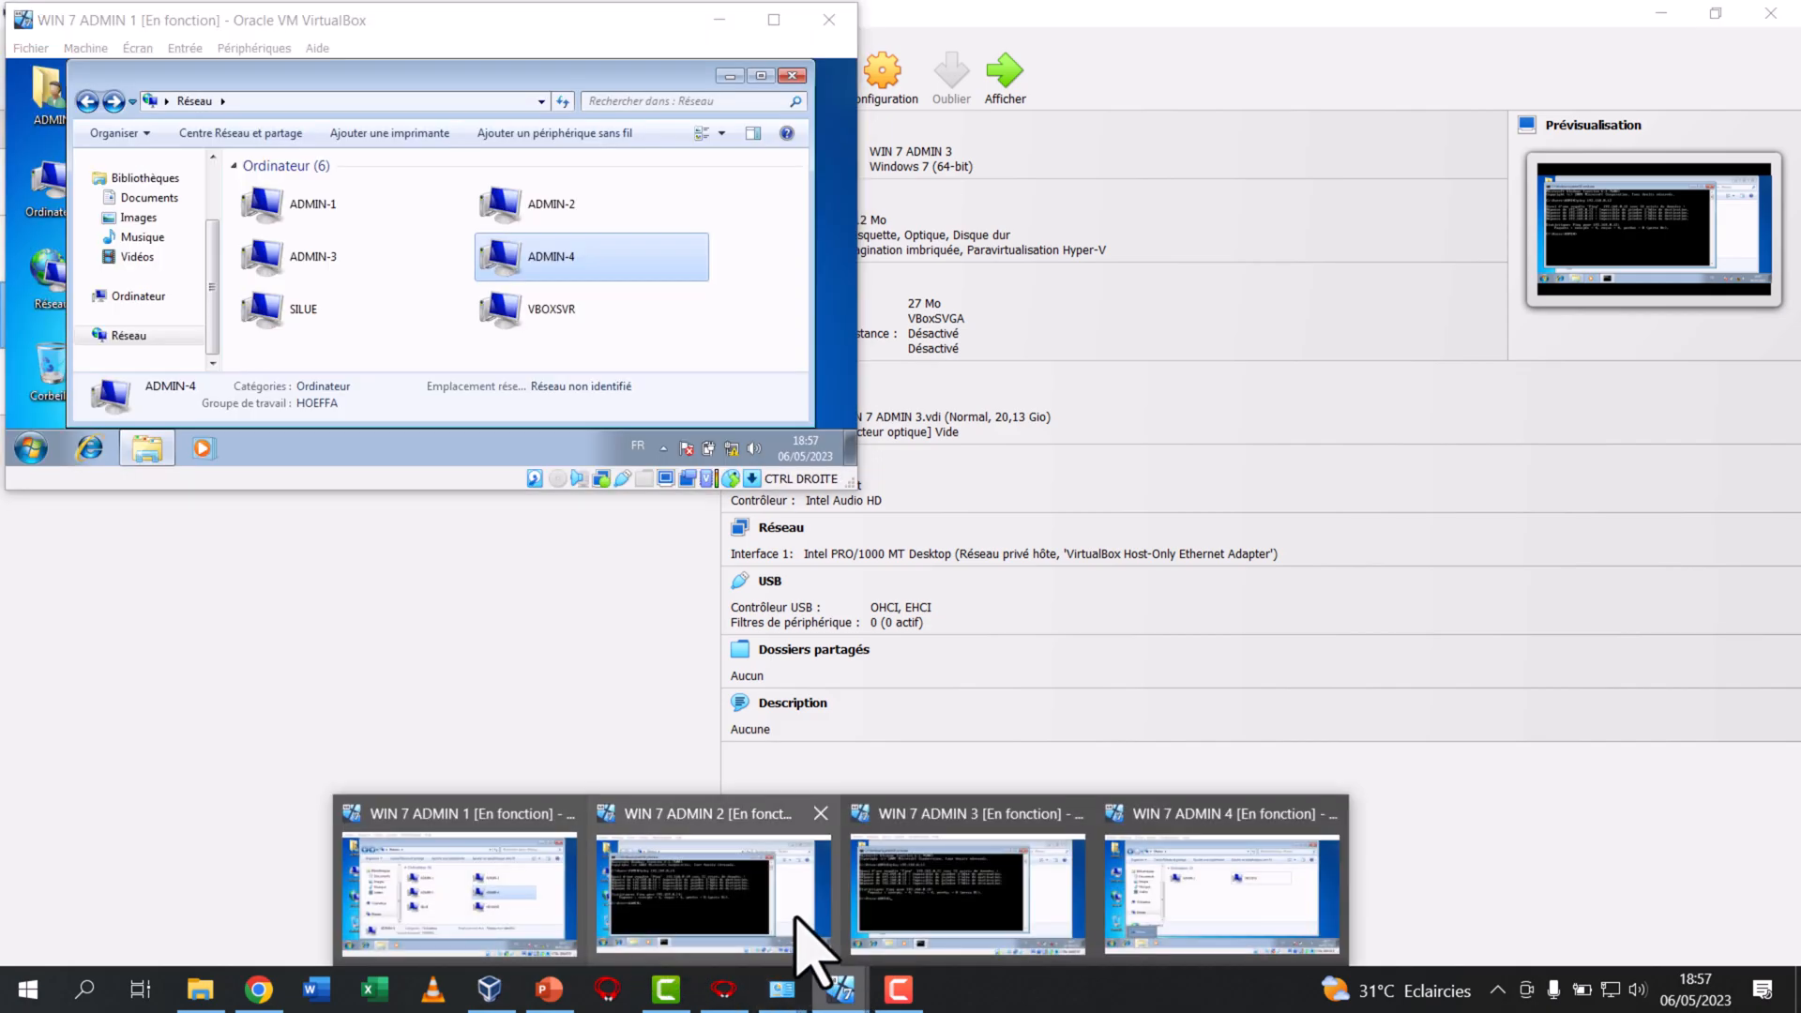
click(798, 921)
click(844, 990)
click(927, 934)
click(840, 989)
click(1146, 854)
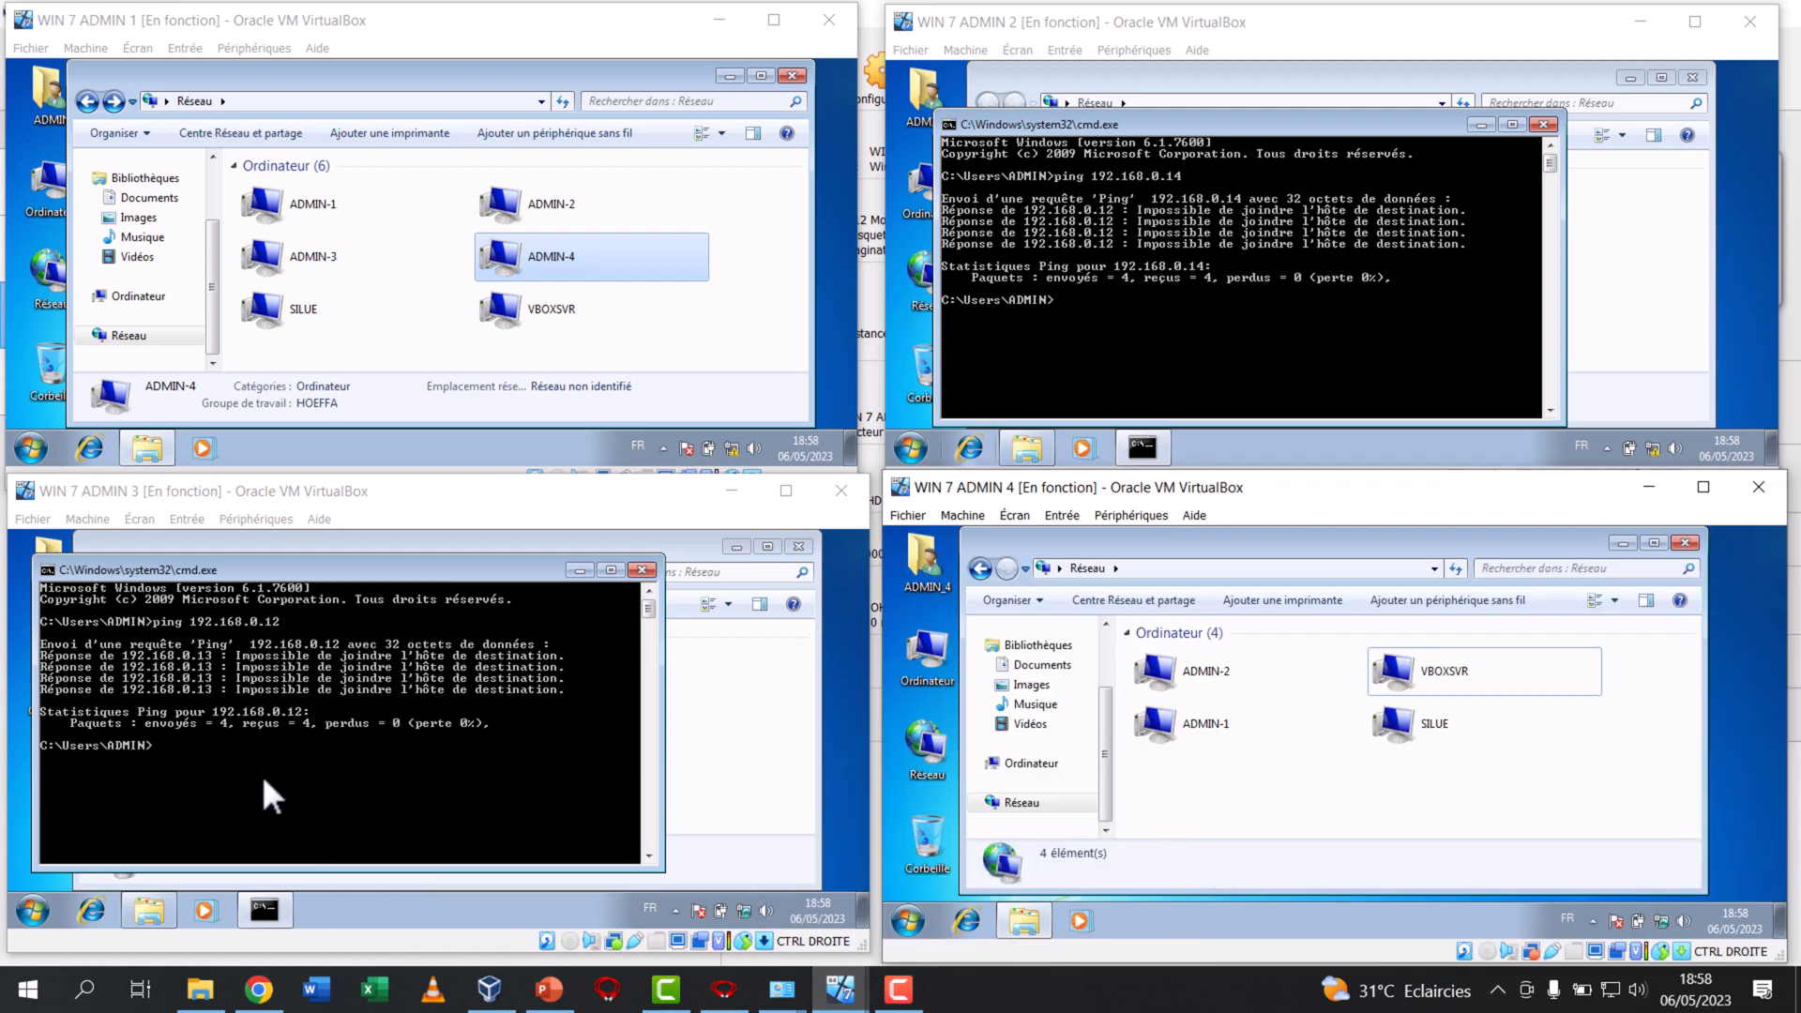
Repeat the ping to 192.168.0.12 in the command prompt of WIN 7 ADMIN 3
key(ctrl+a)
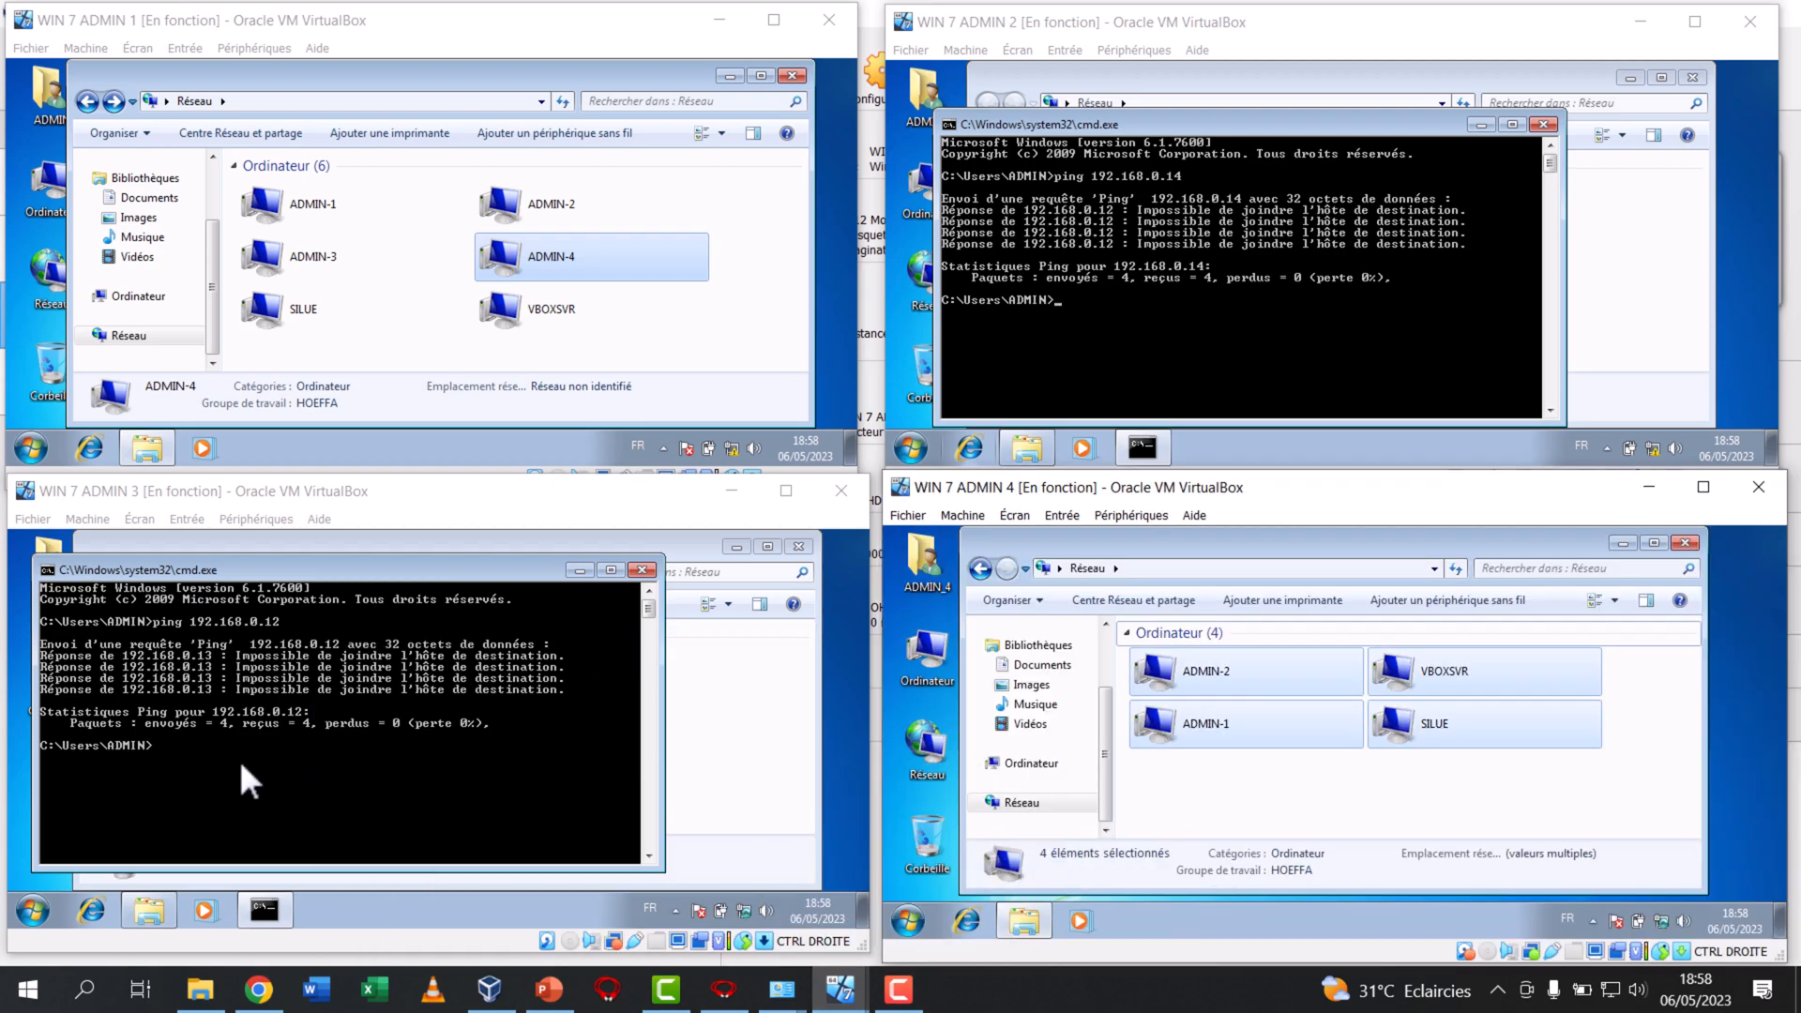
click(280, 791)
key(Up)
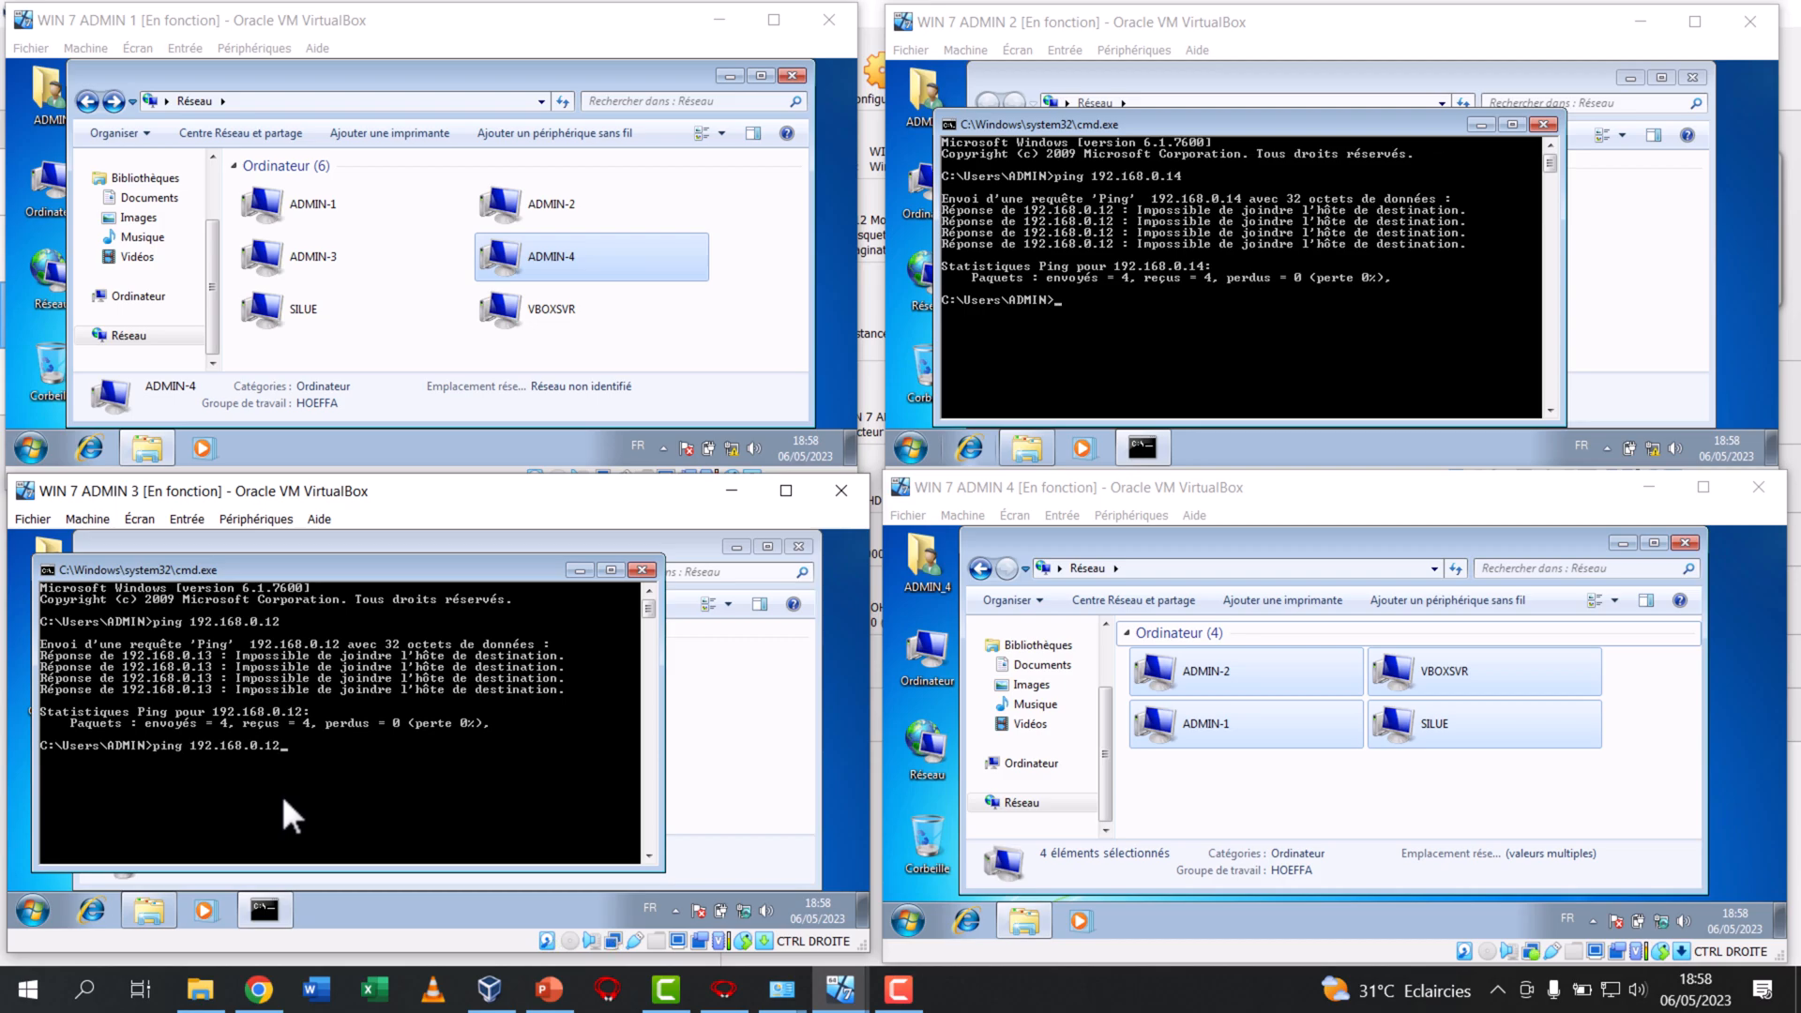
key(Return)
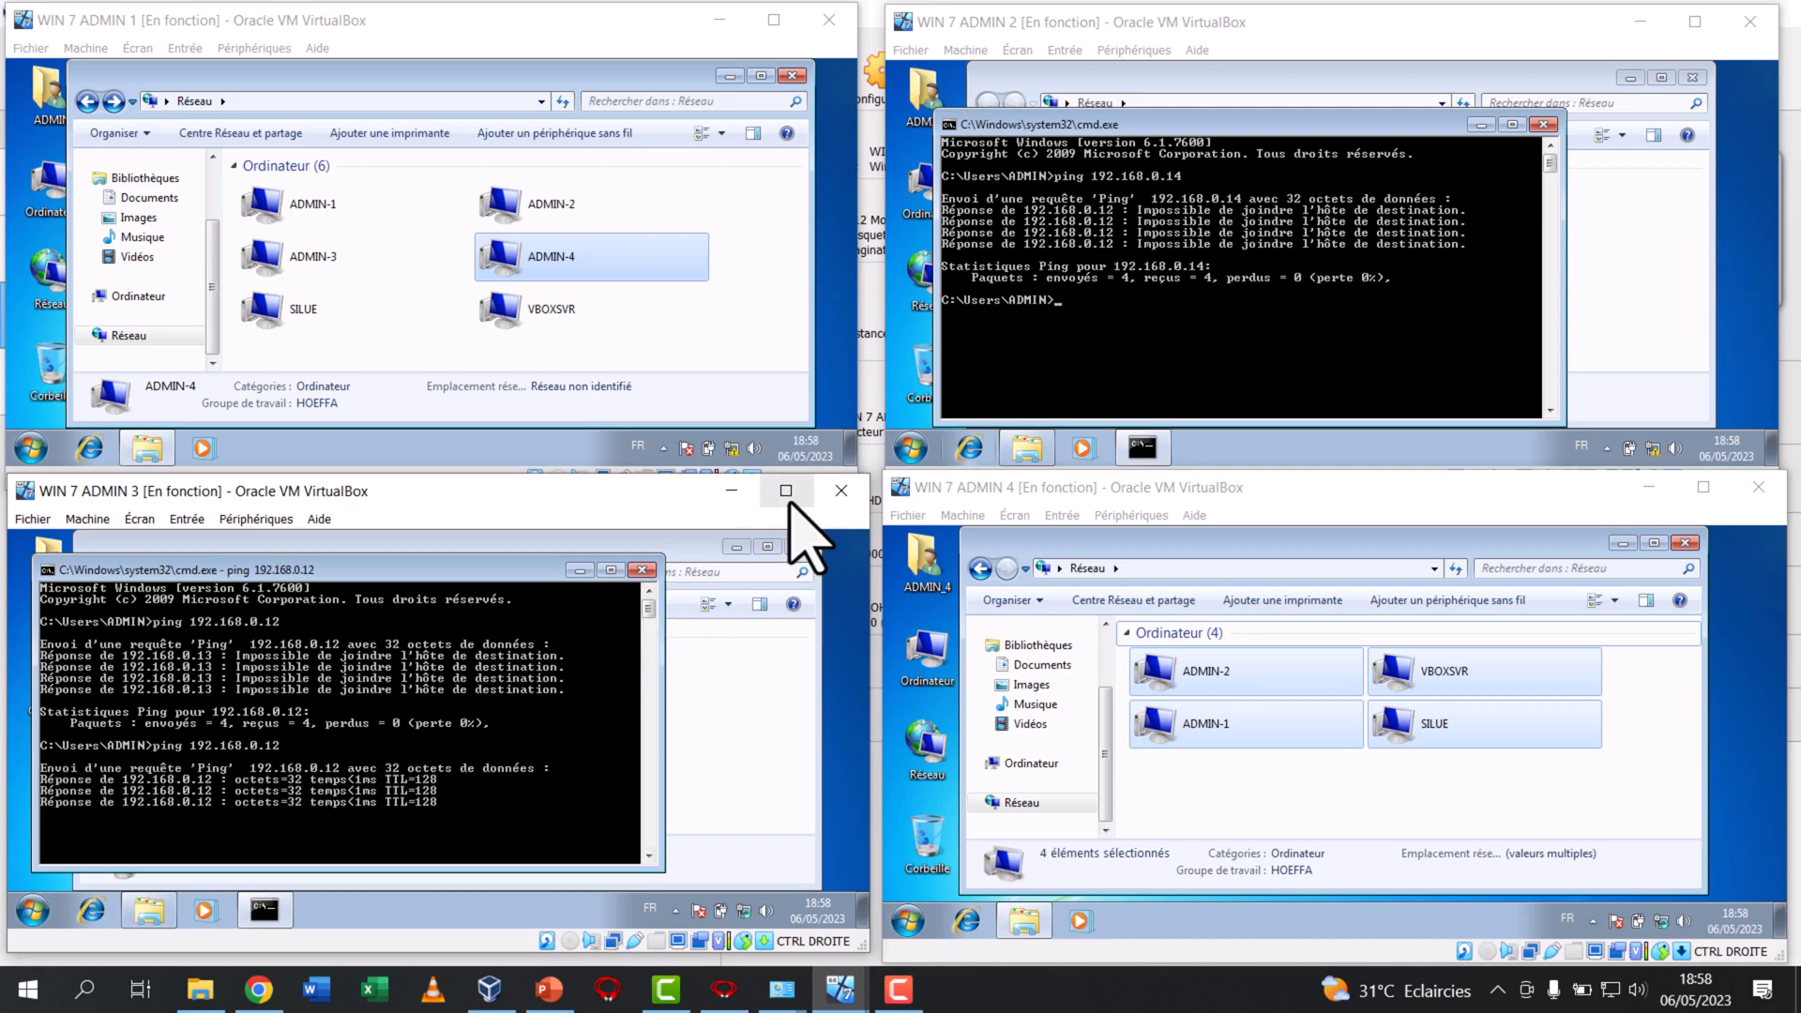
Repeat the ping to 192.168.0.14 in the command prompt of WIN 7 ADMIN 2
click(1101, 316)
key(Up)
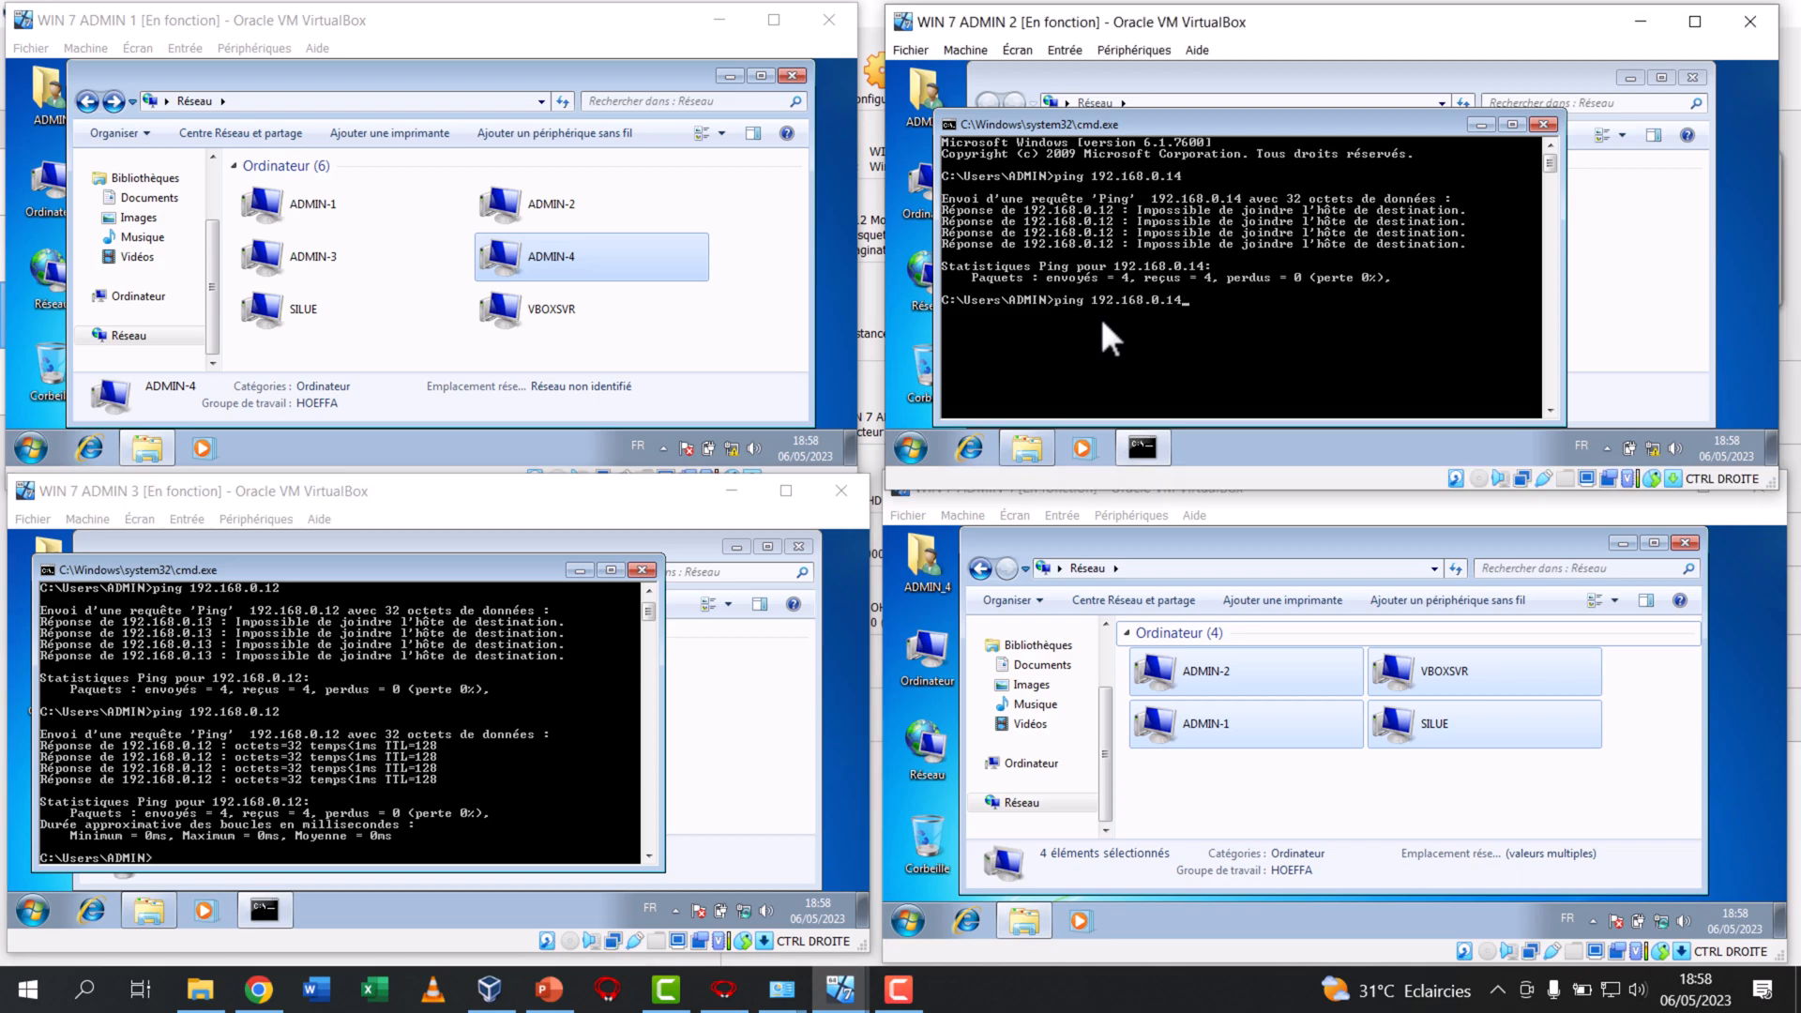
key(Return)
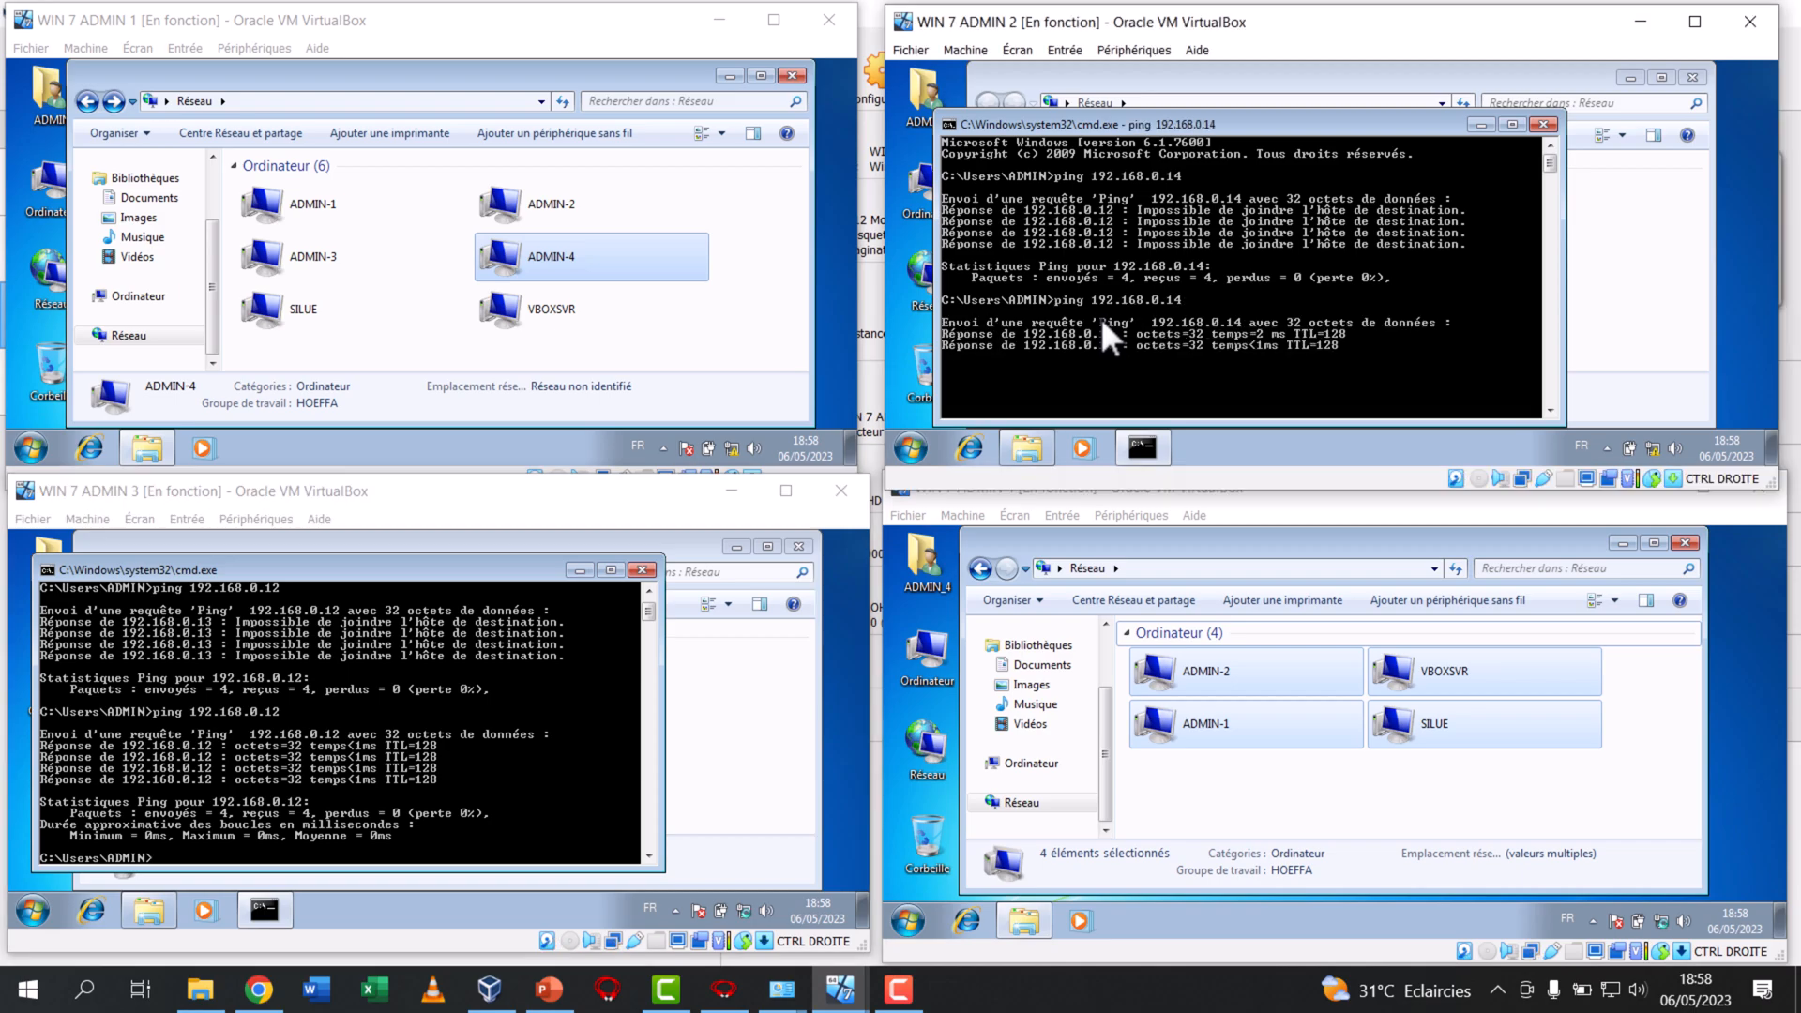
Refresh the list of network computers in WIN 7 ADMIN 4 and check the machines found
click(1379, 776)
right_click(1412, 782)
click(1455, 685)
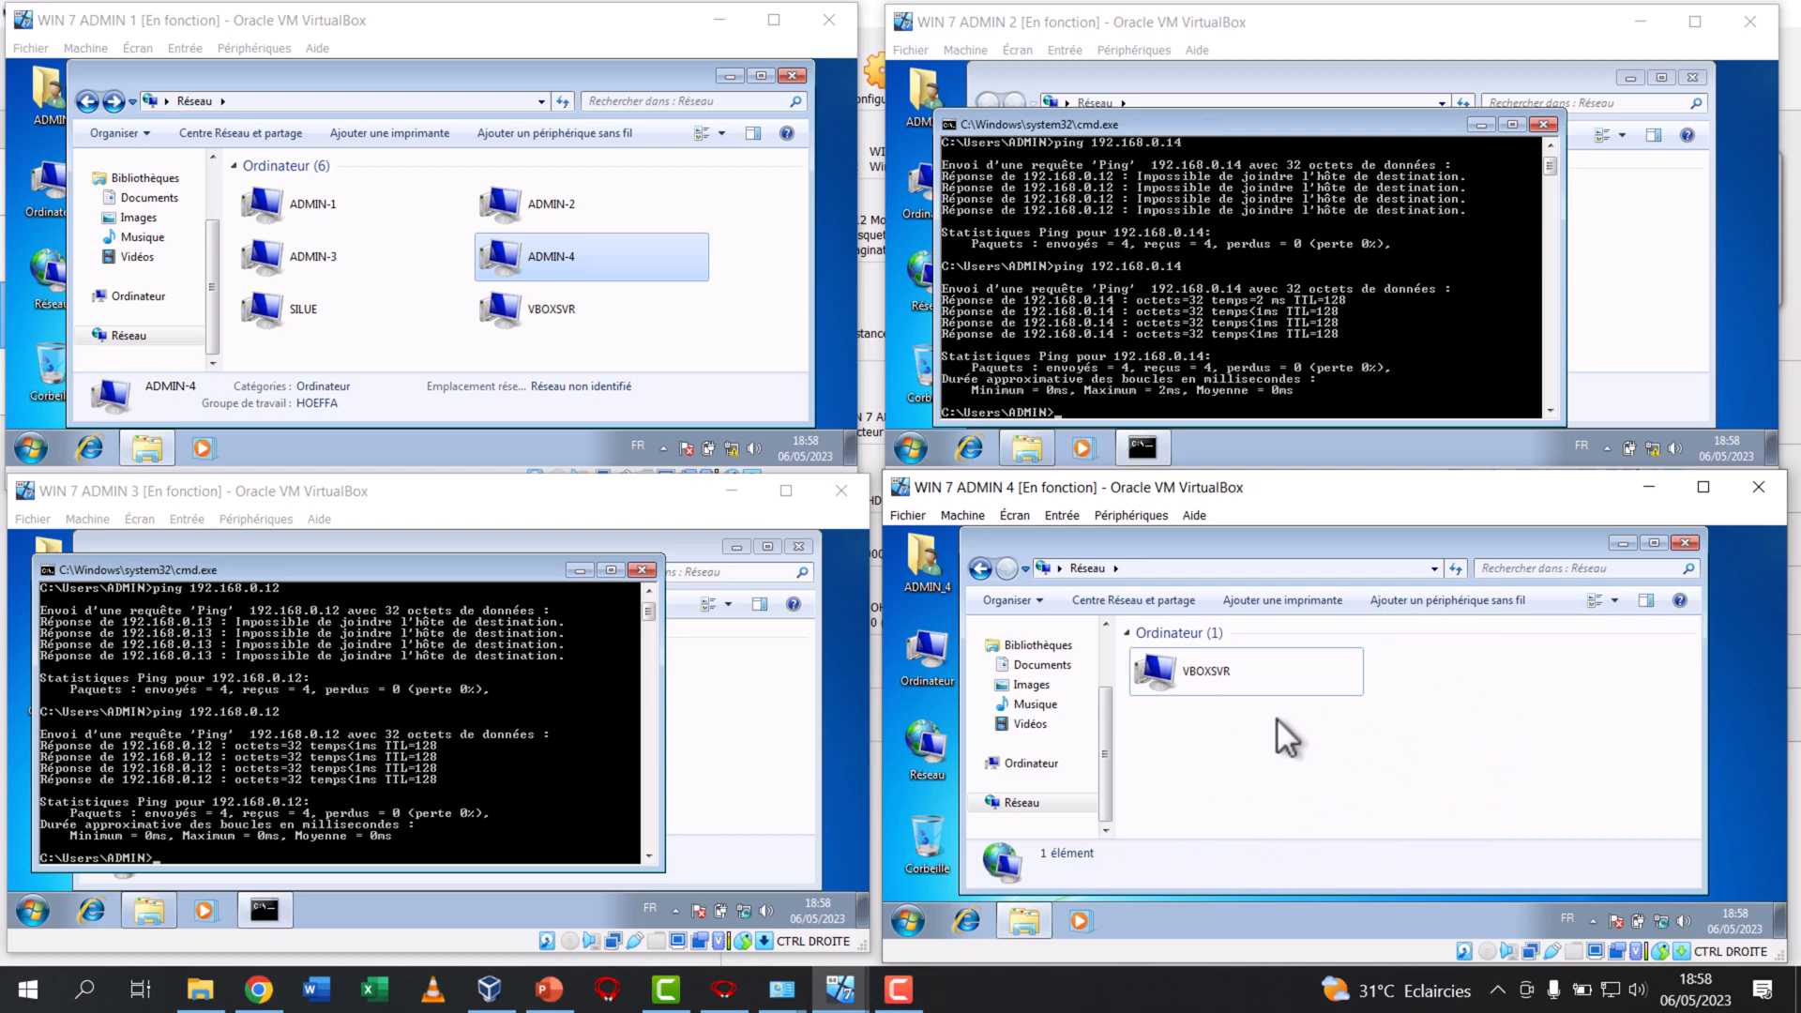
click(1459, 679)
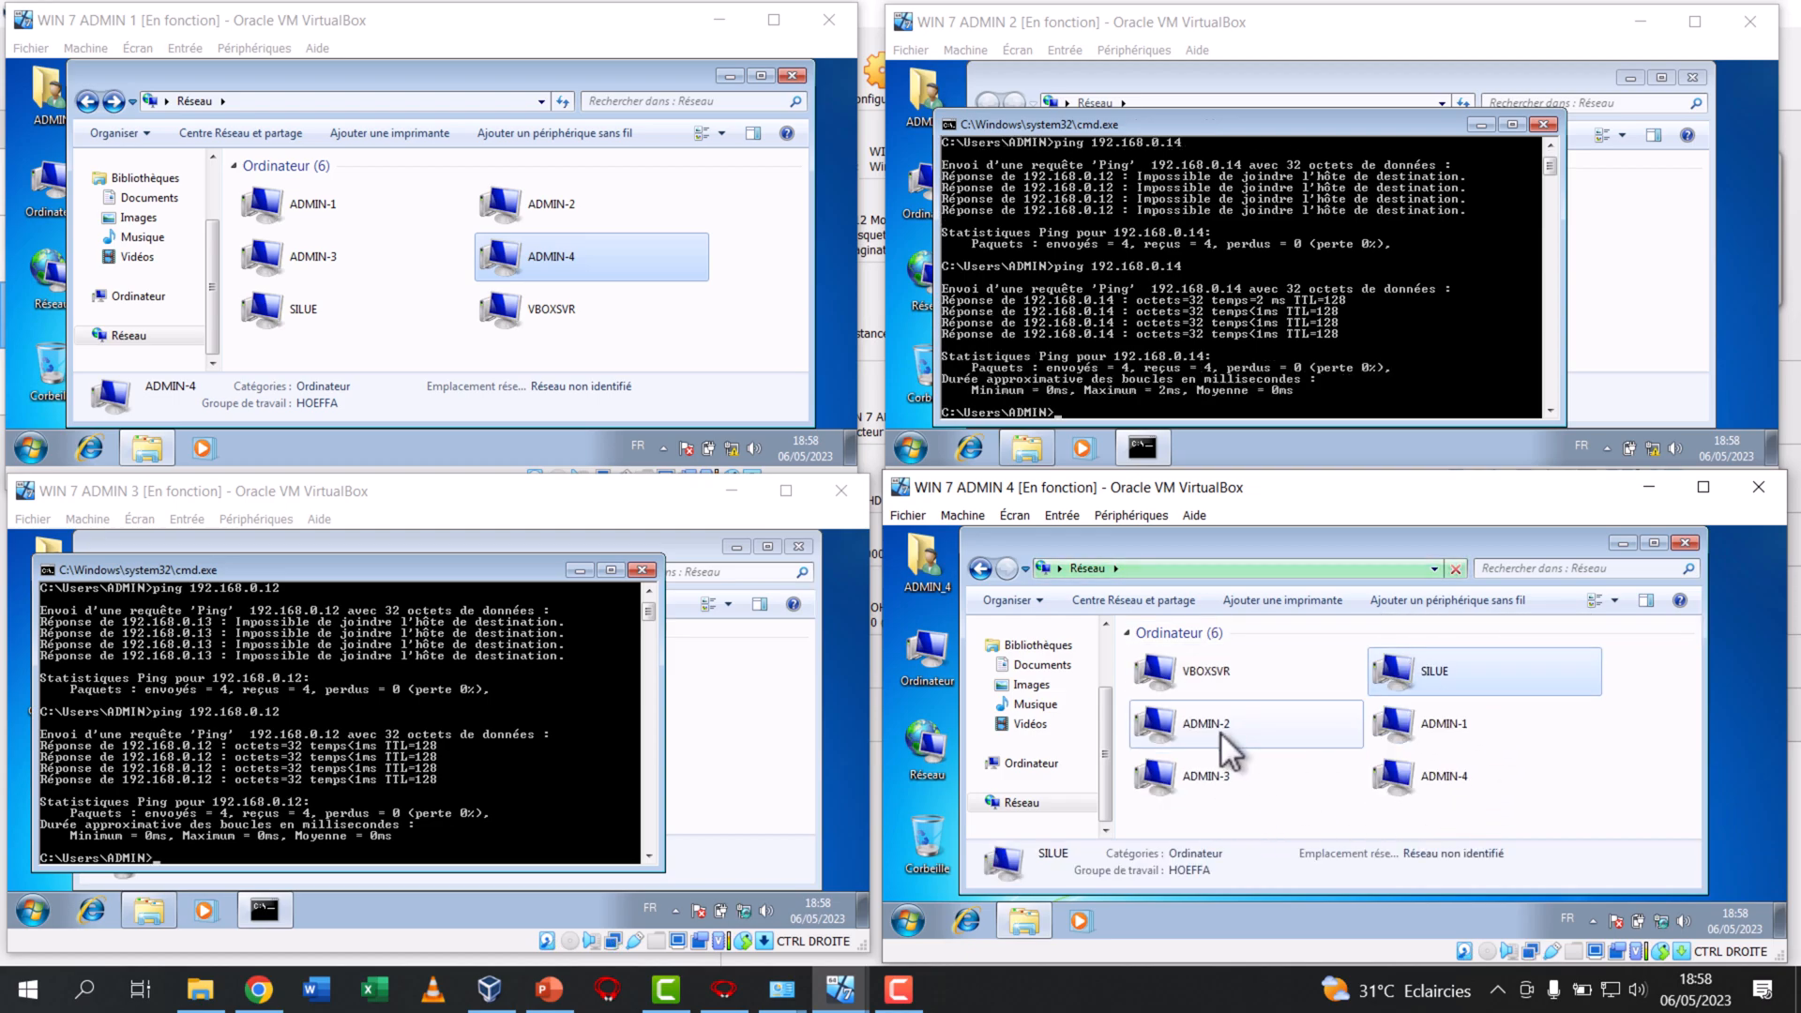
click(1467, 727)
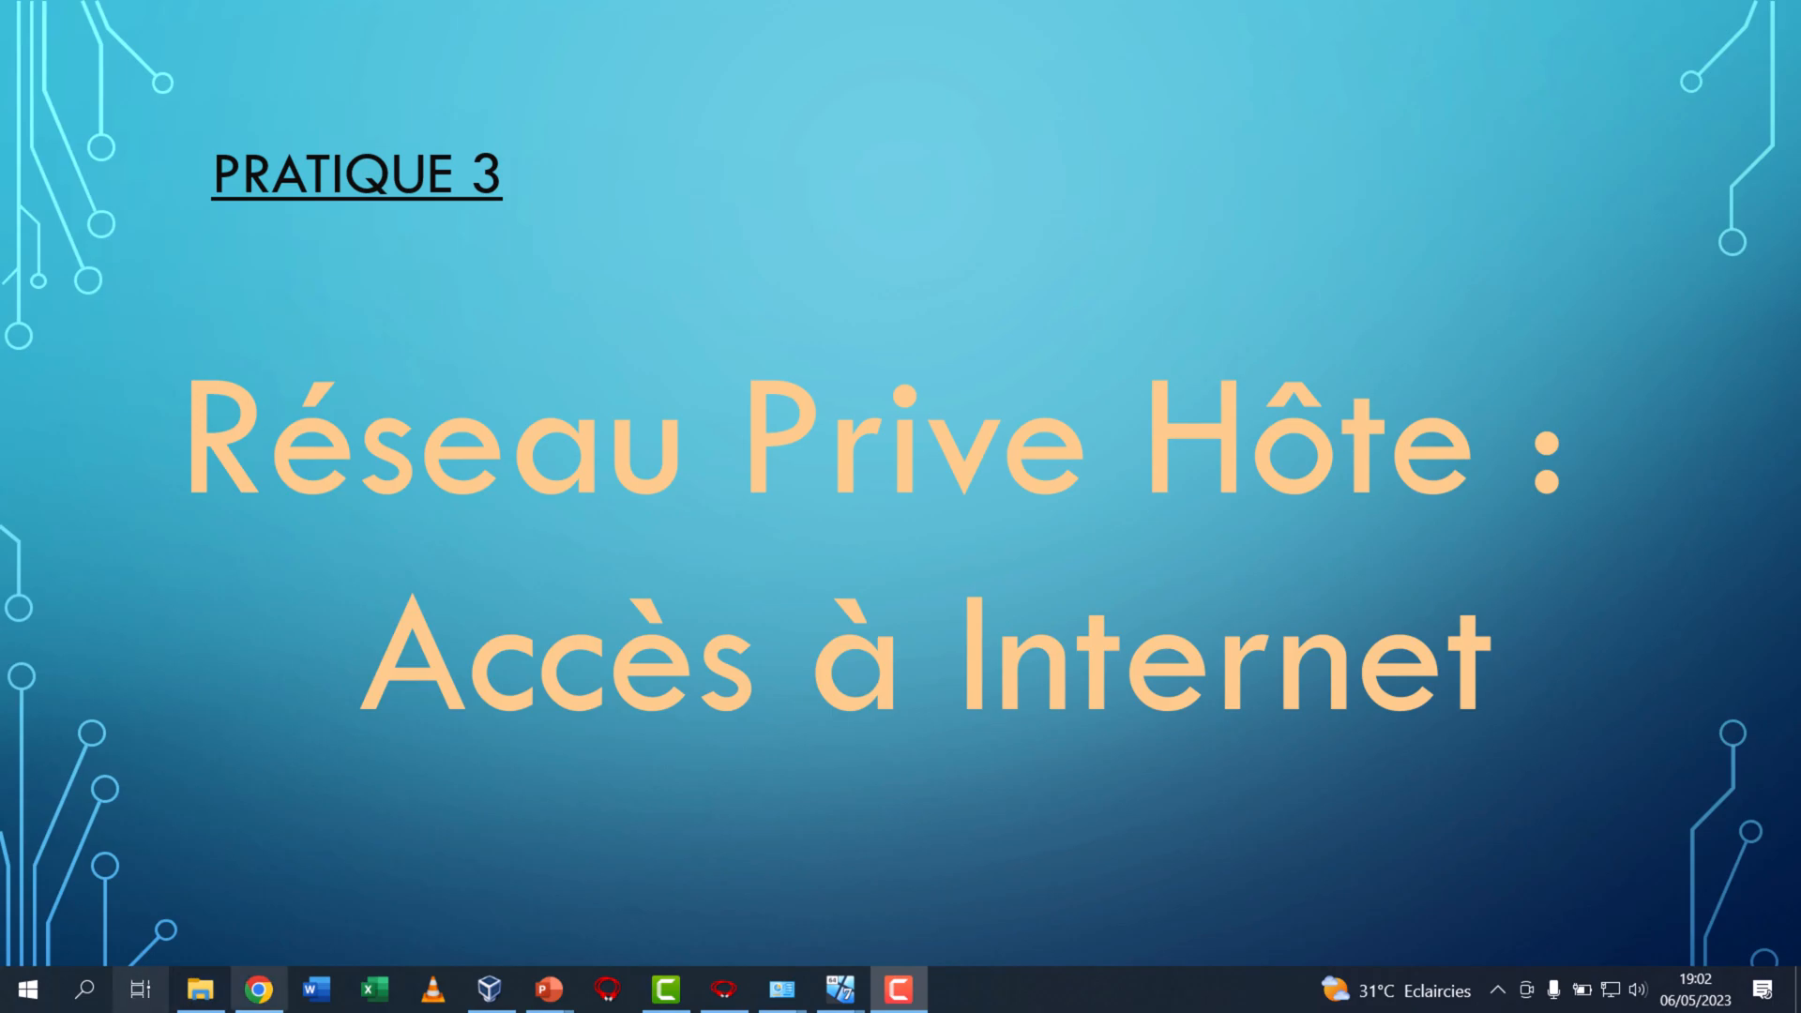
Bring up the host's network connections and examine the status of the physical Ethernet connection
mouse_move(781, 989)
click(740, 921)
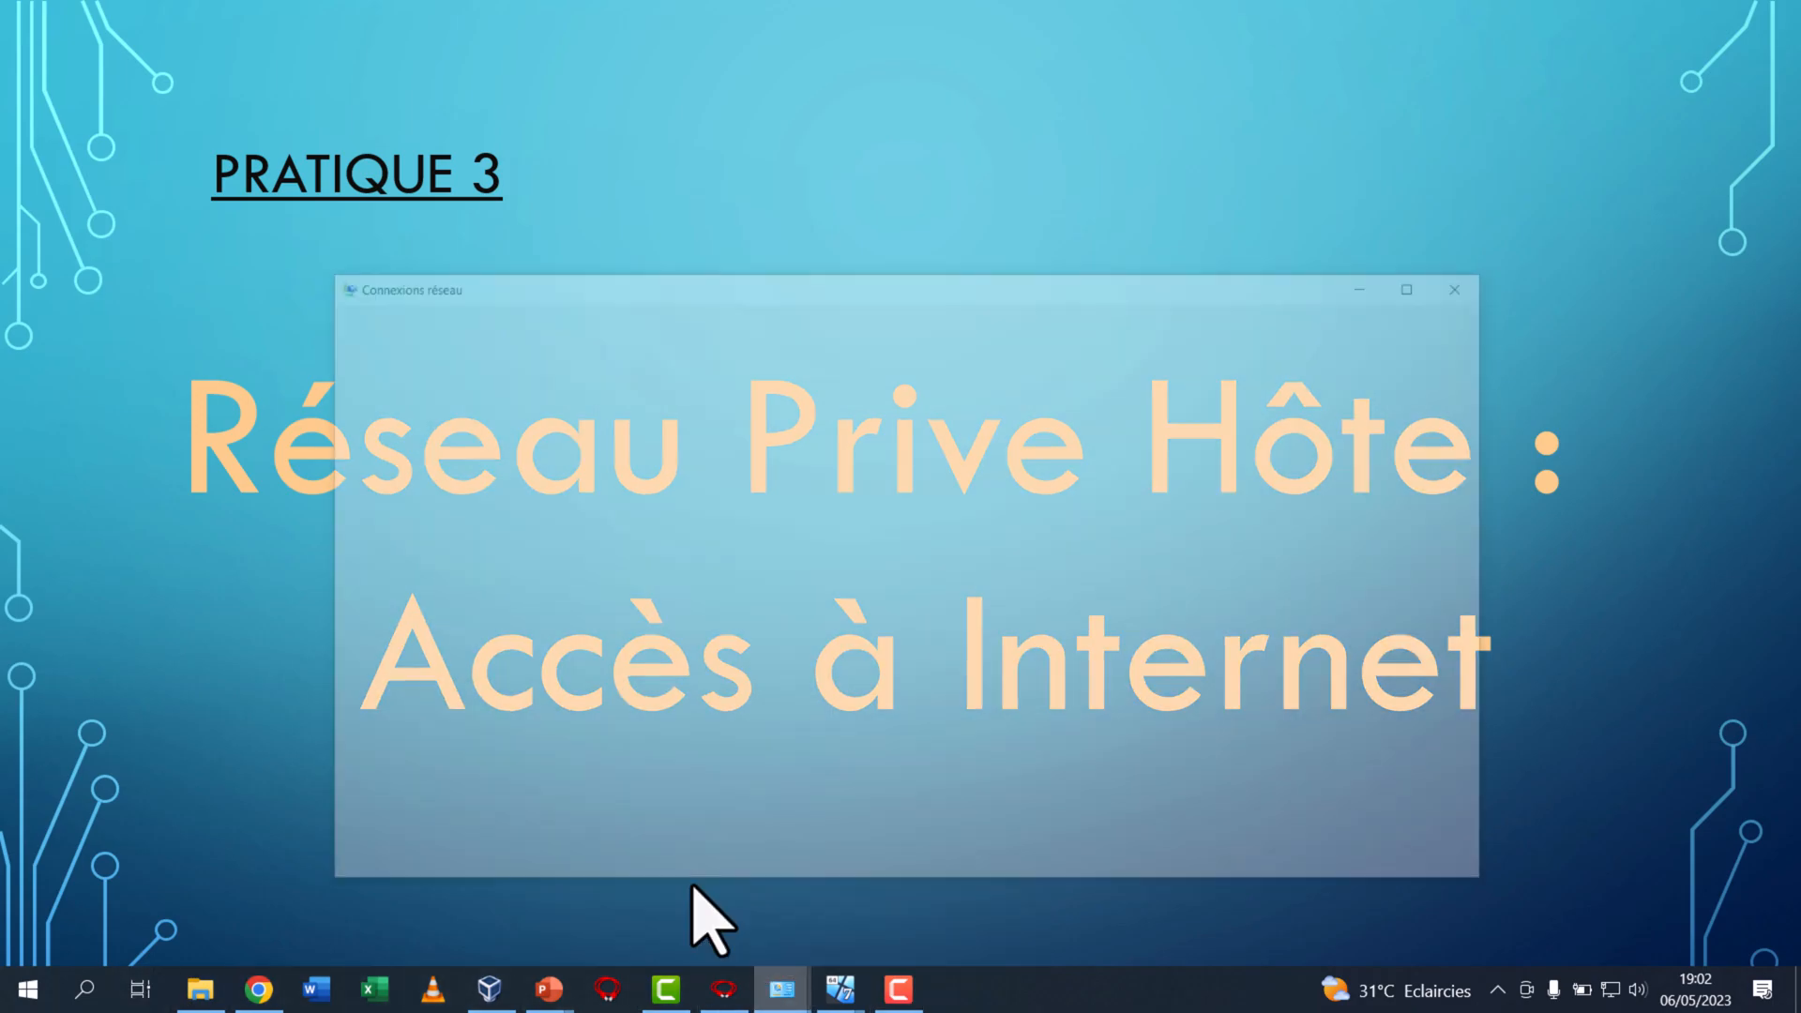
drag(734, 162, 982, 159)
right_click(916, 299)
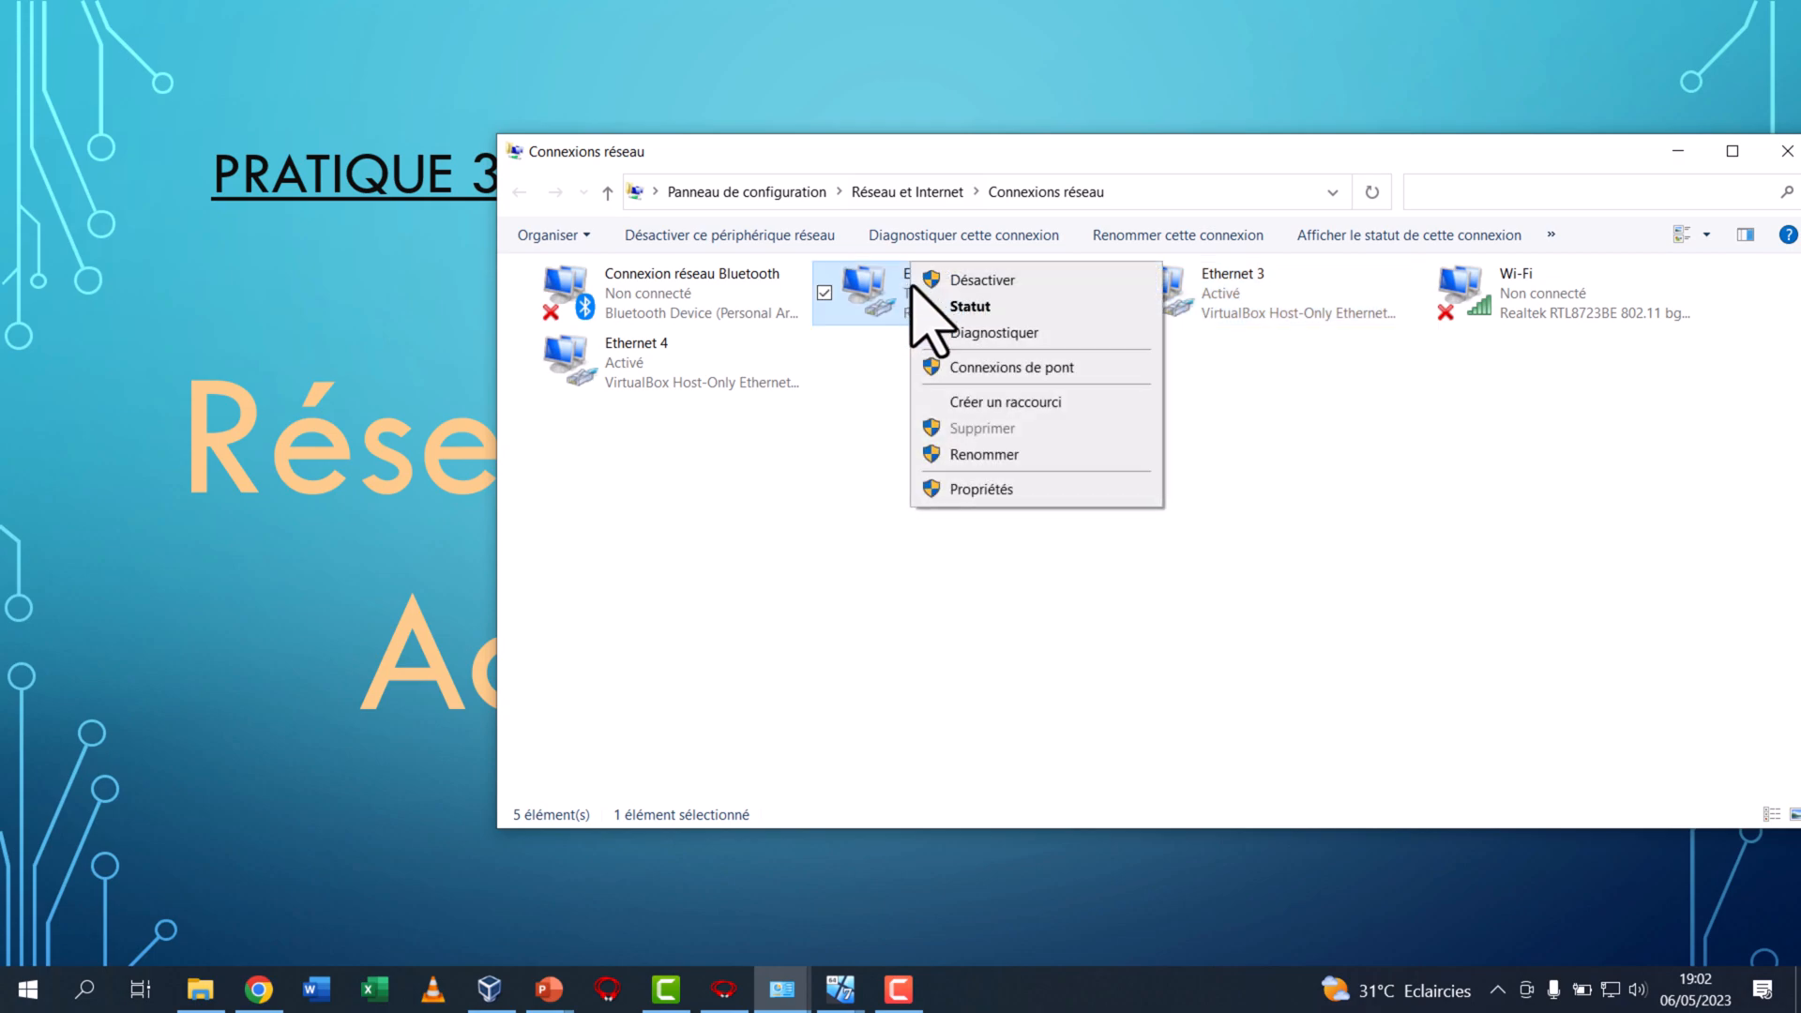
click(975, 308)
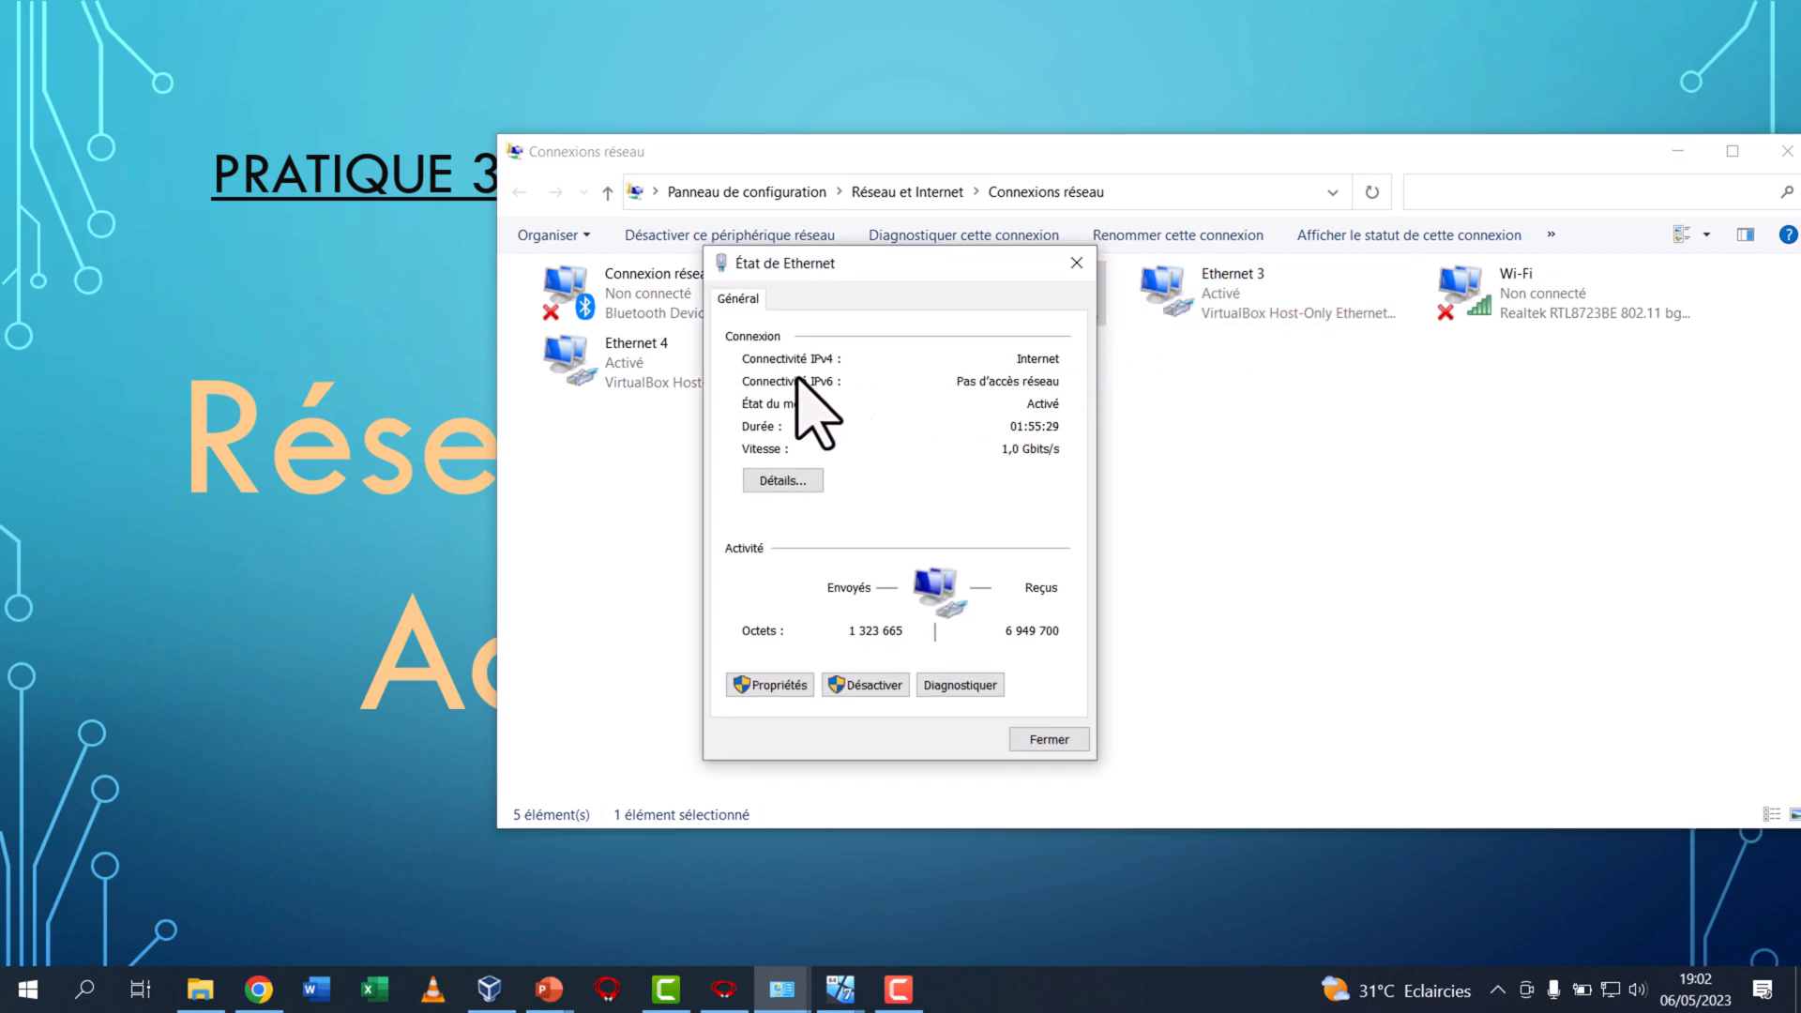
click(1075, 262)
Open a command prompt on the host, ping 8.8.8.8 and minimize the prompt
click(78, 996)
text(cmd)
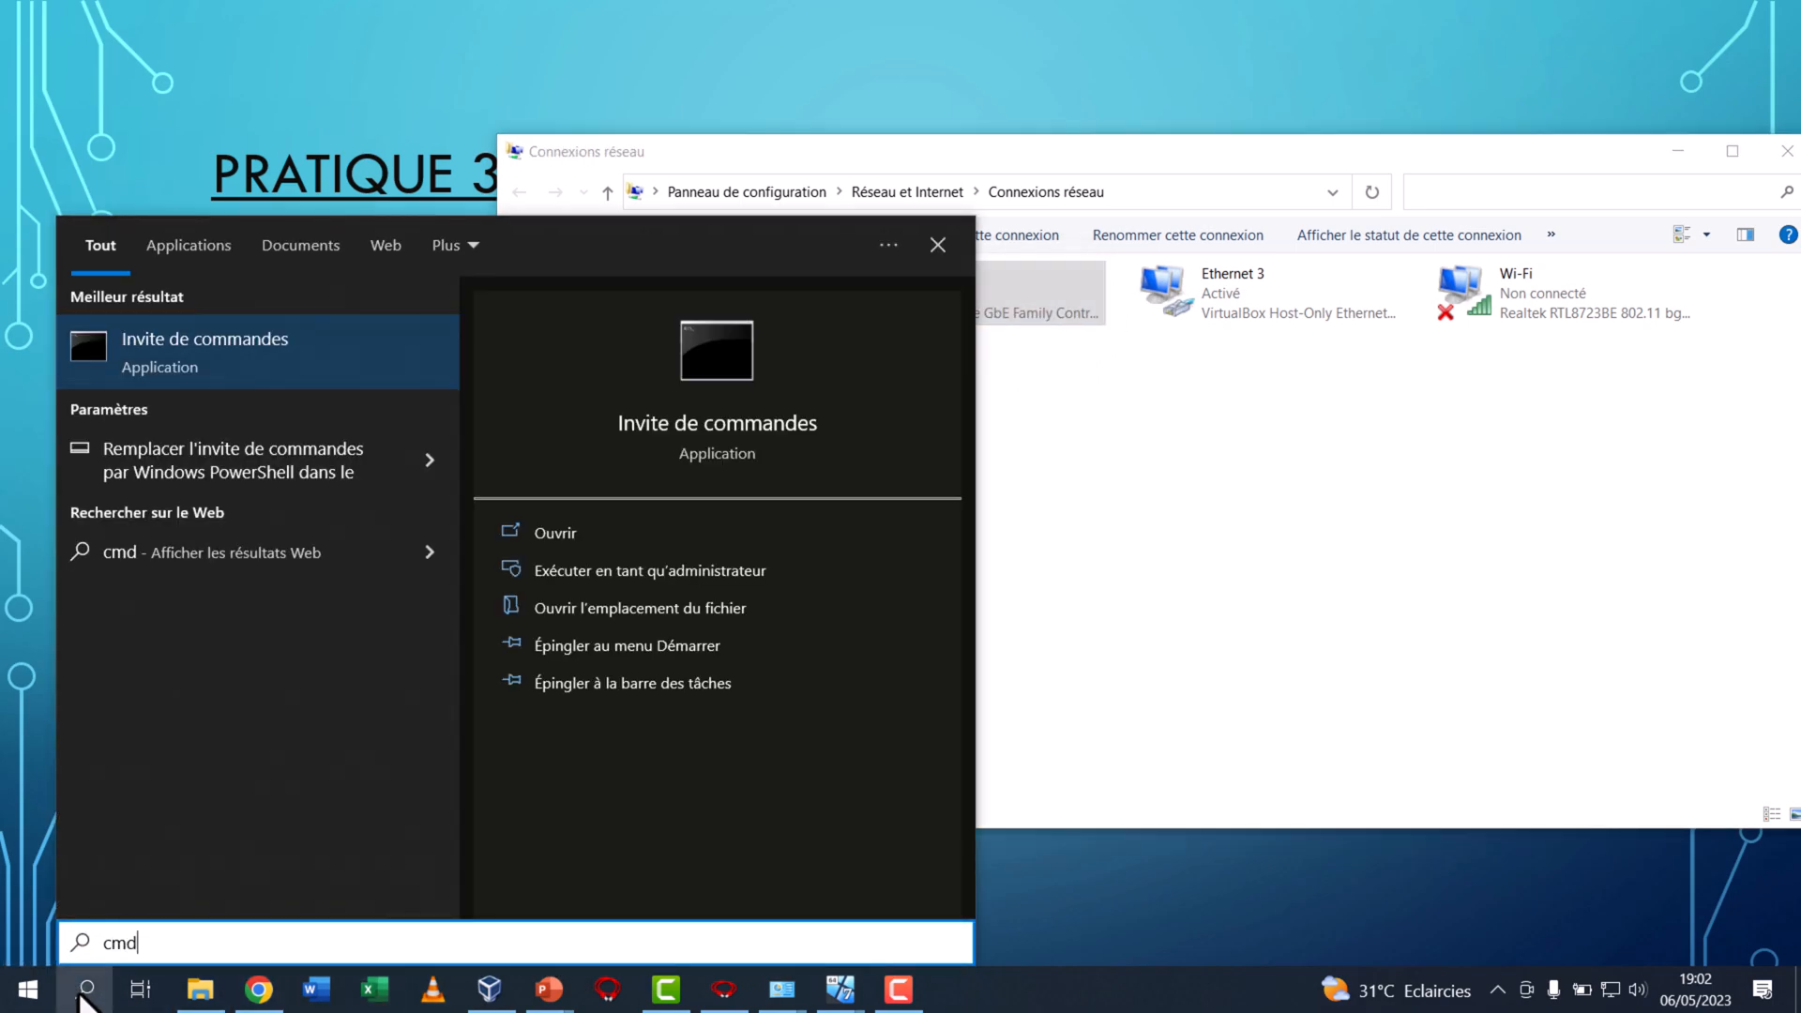
key(Return)
text(p)
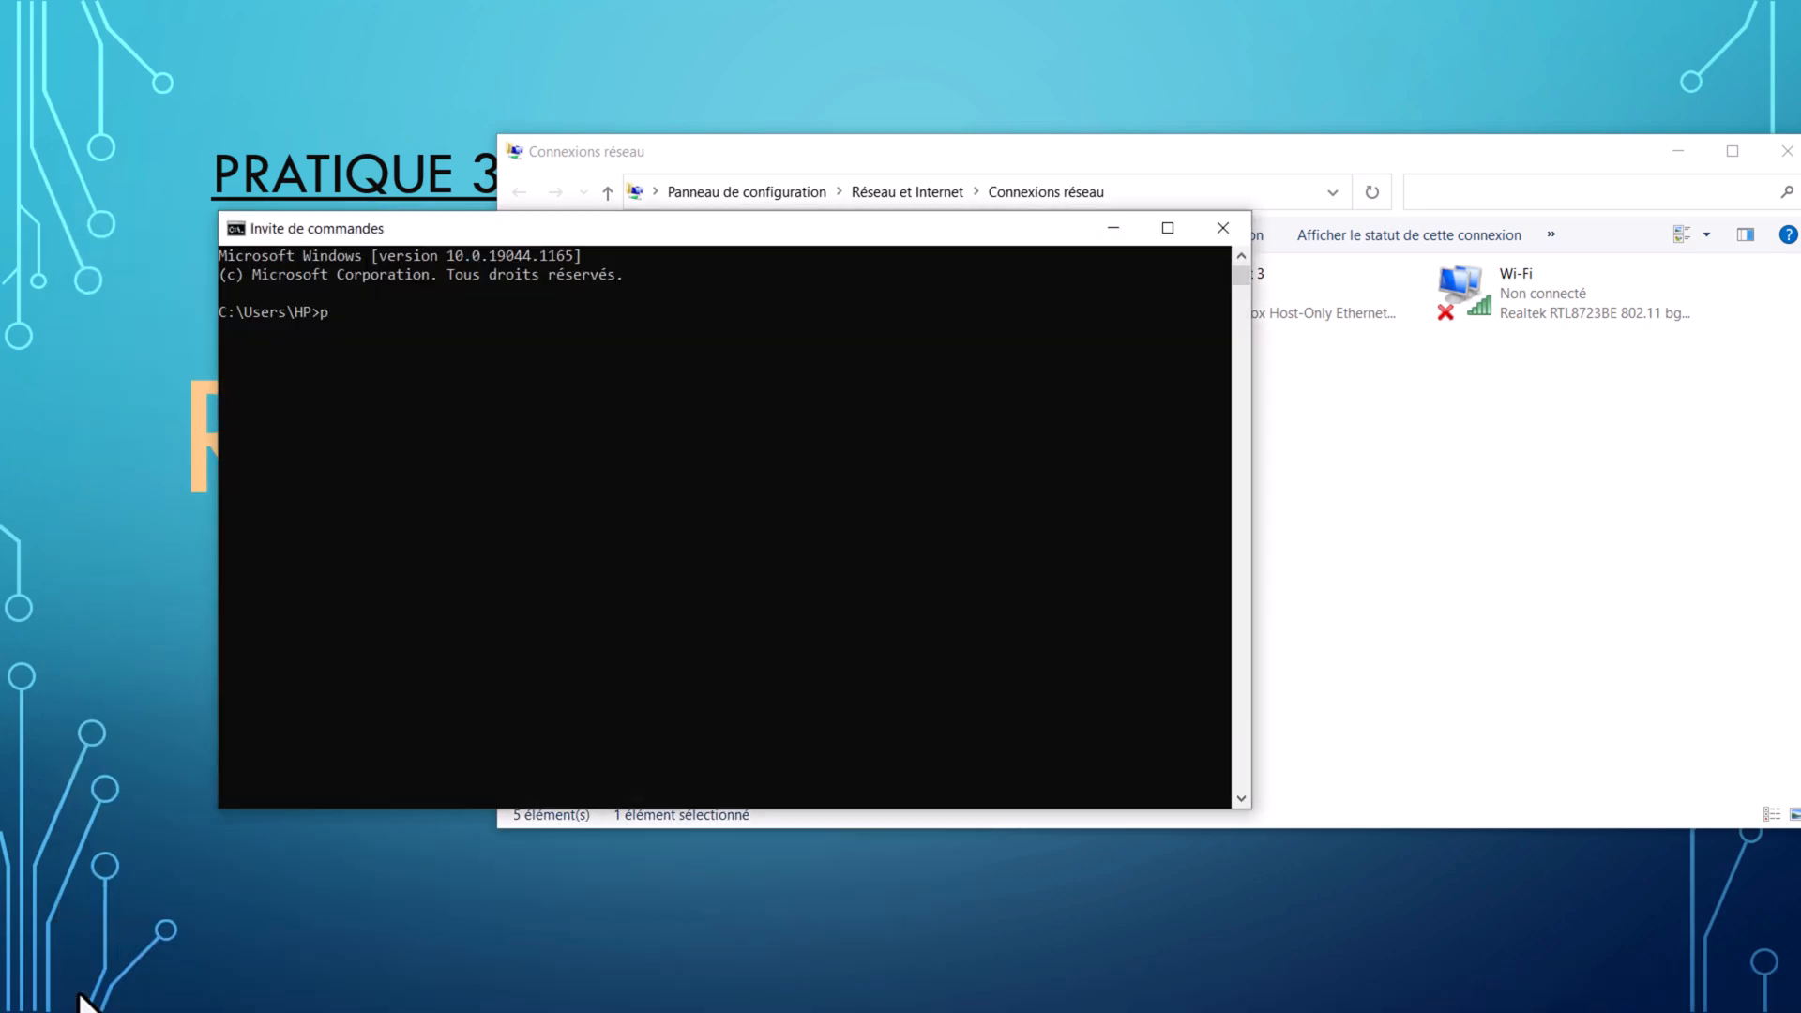
text(ing 8.8.8.8)
key(Return)
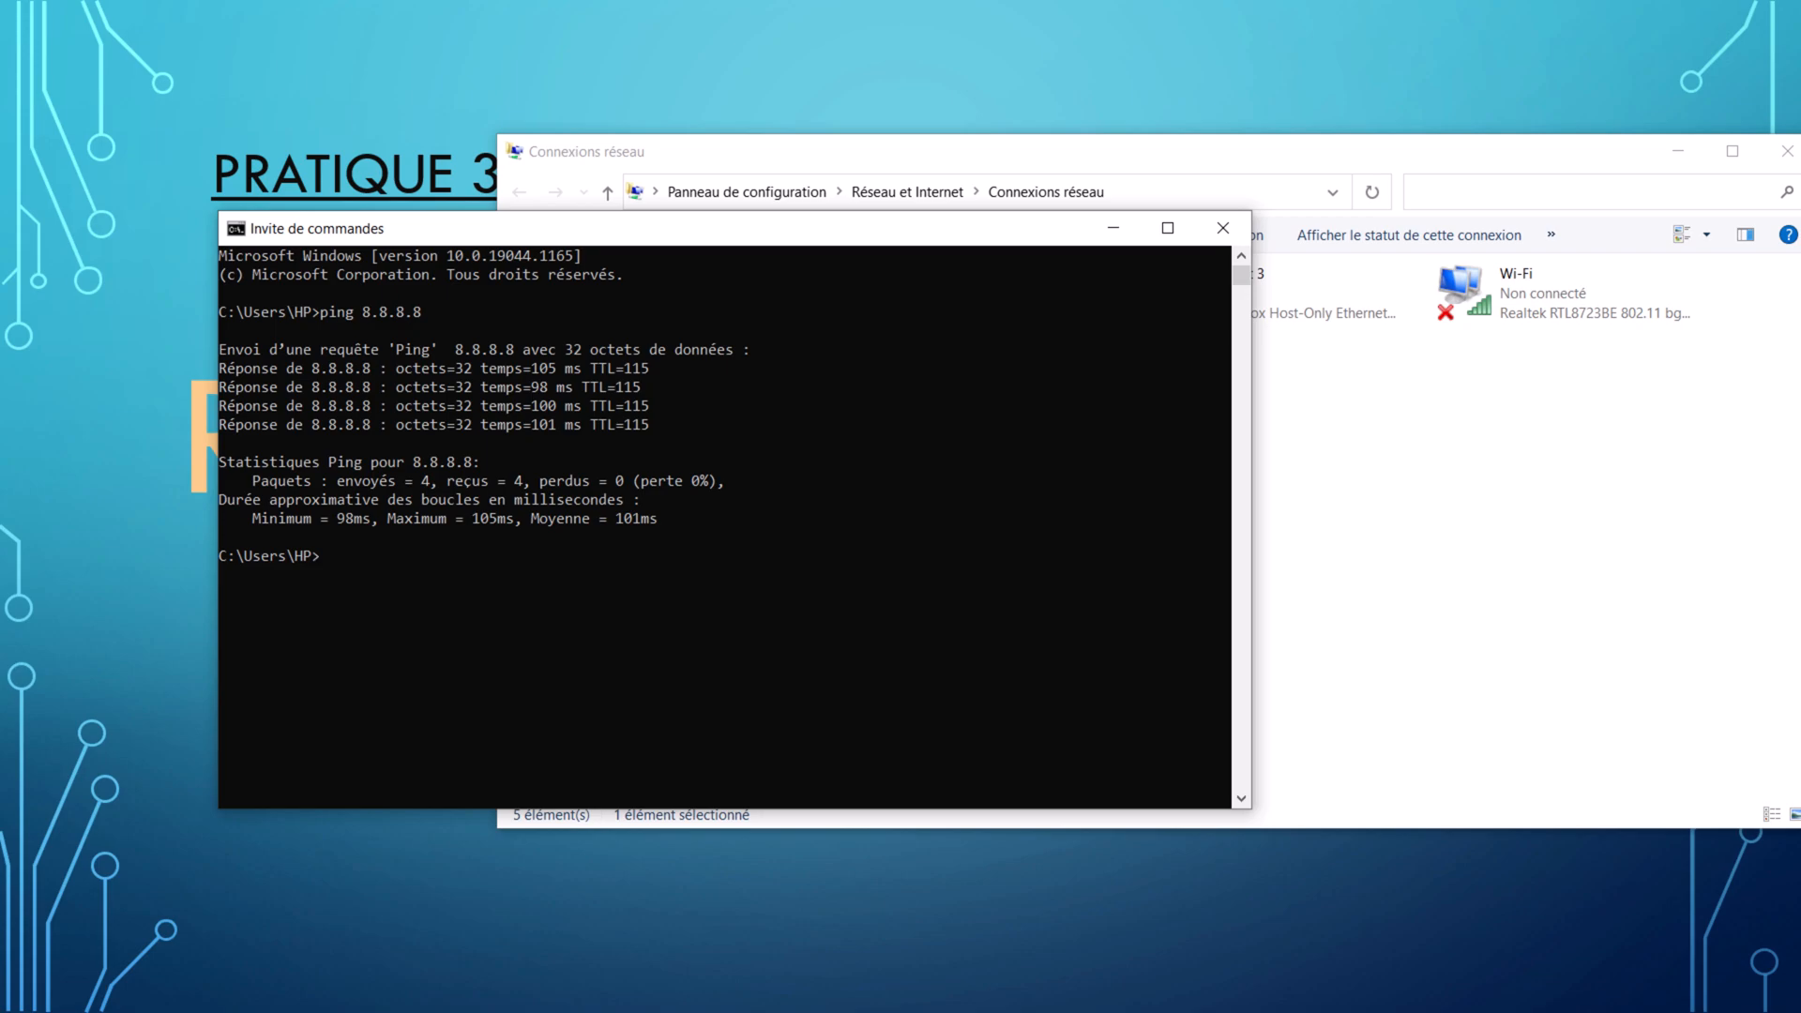
click(1114, 231)
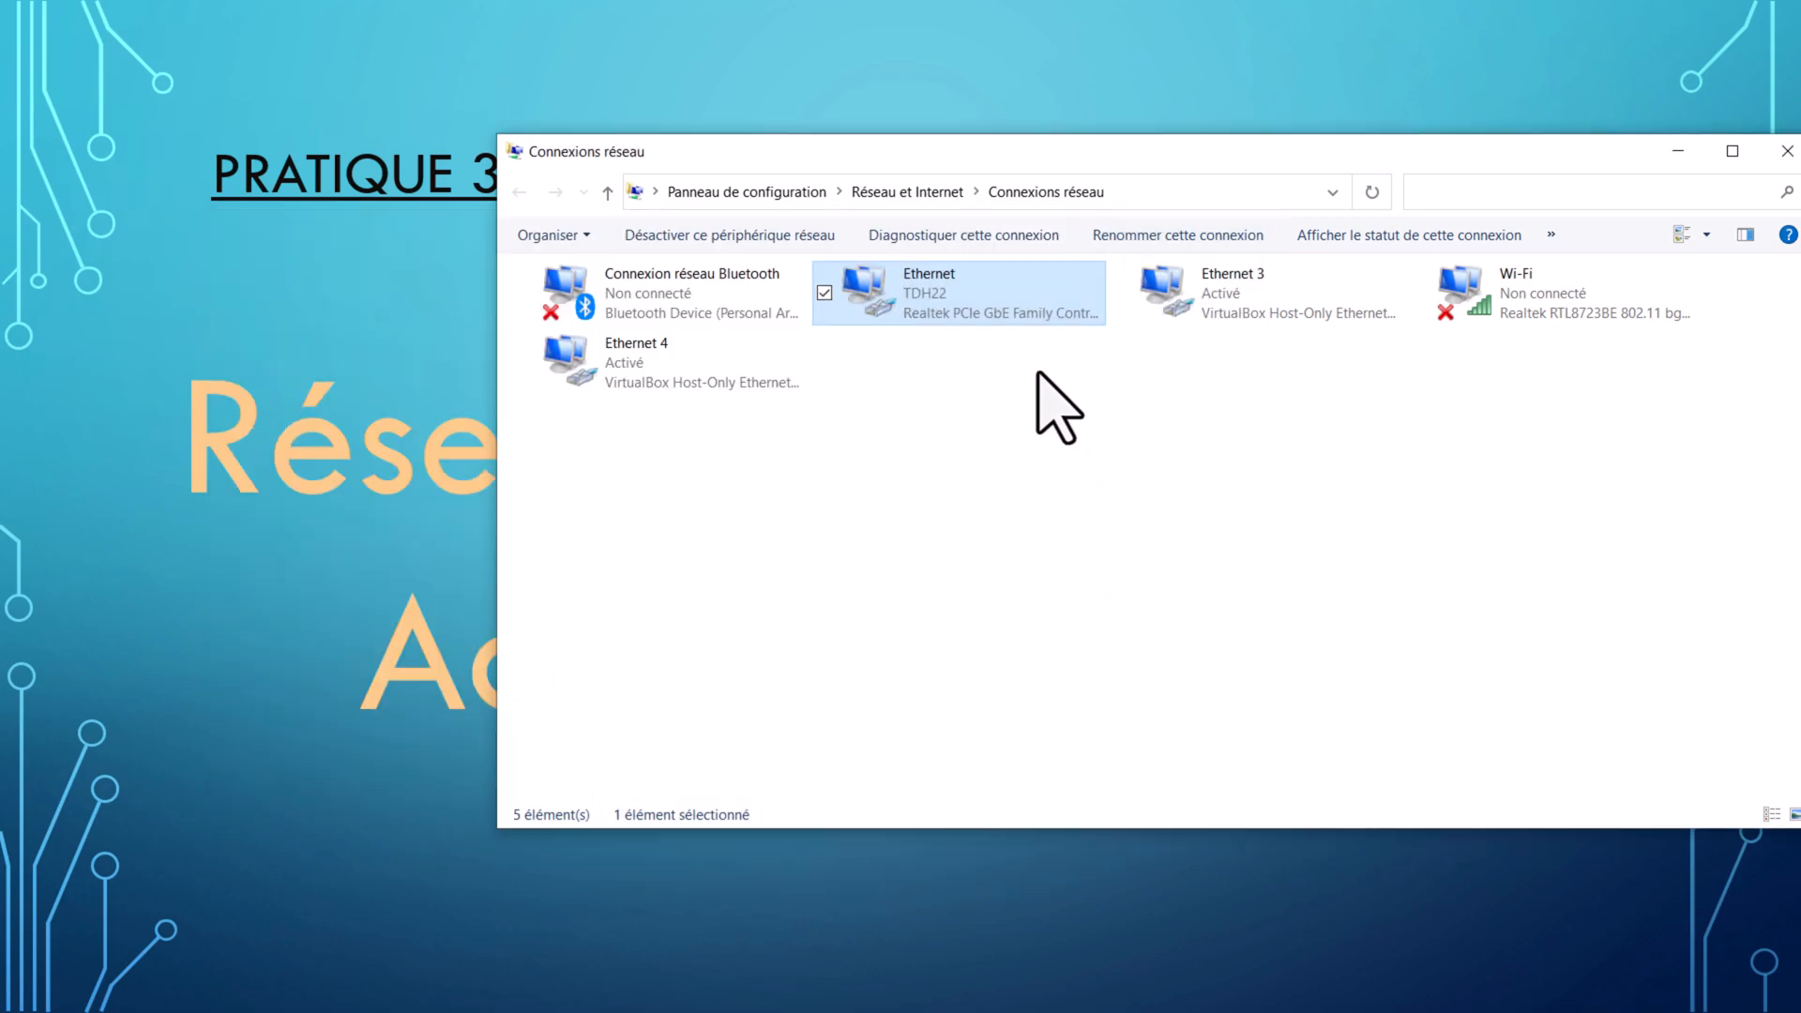
Leave the PowerPoint slide show and display slide 9, the Pratique 3 title, in the editor
click(403, 441)
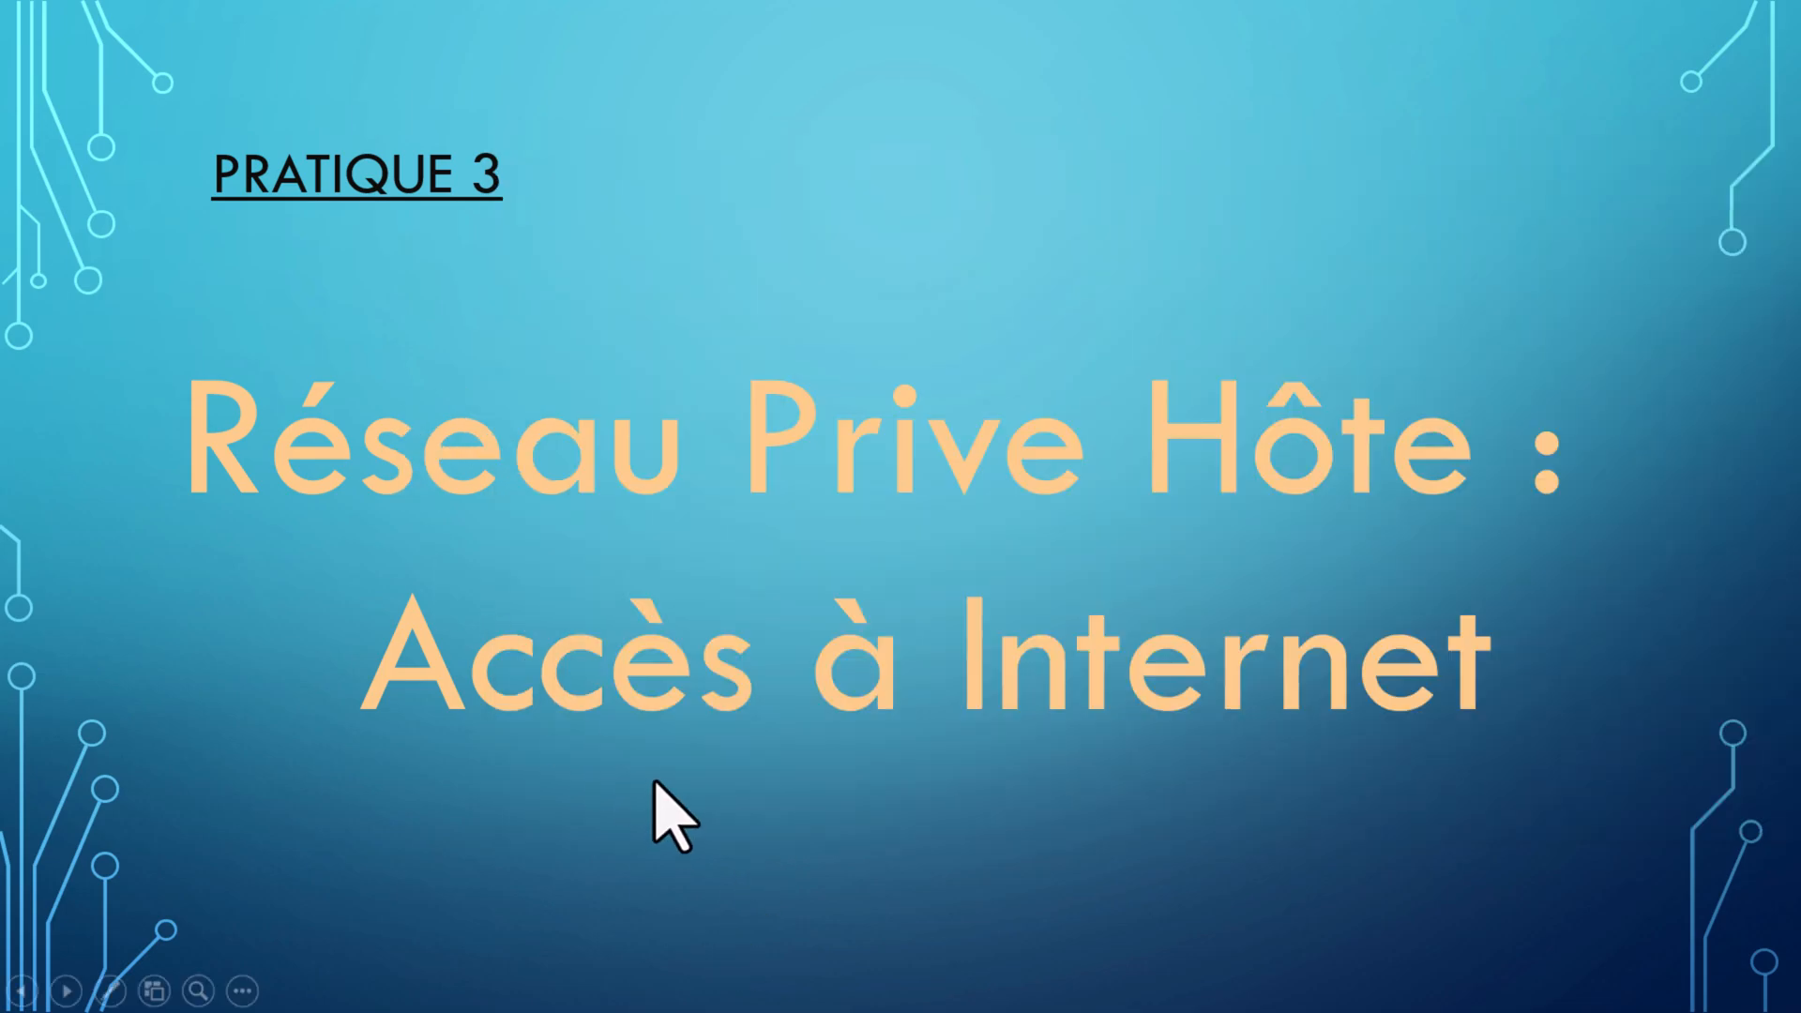
click(656, 784)
key(Escape)
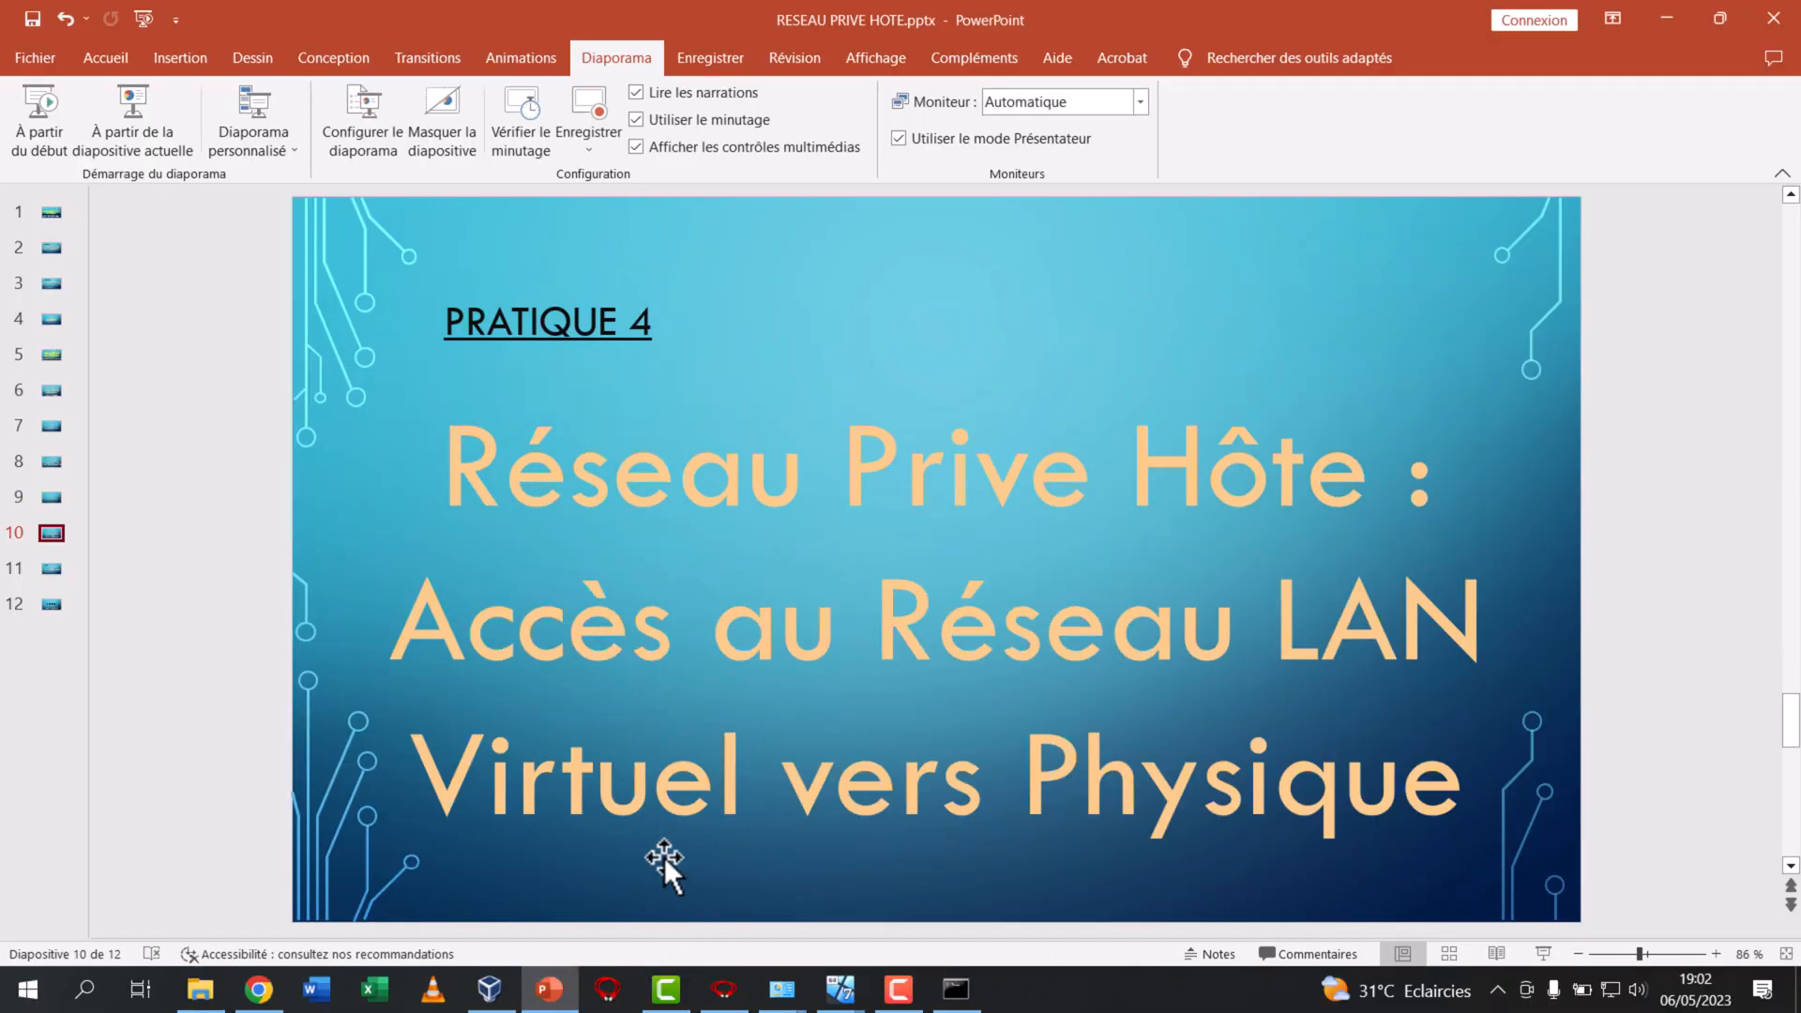
click(45, 494)
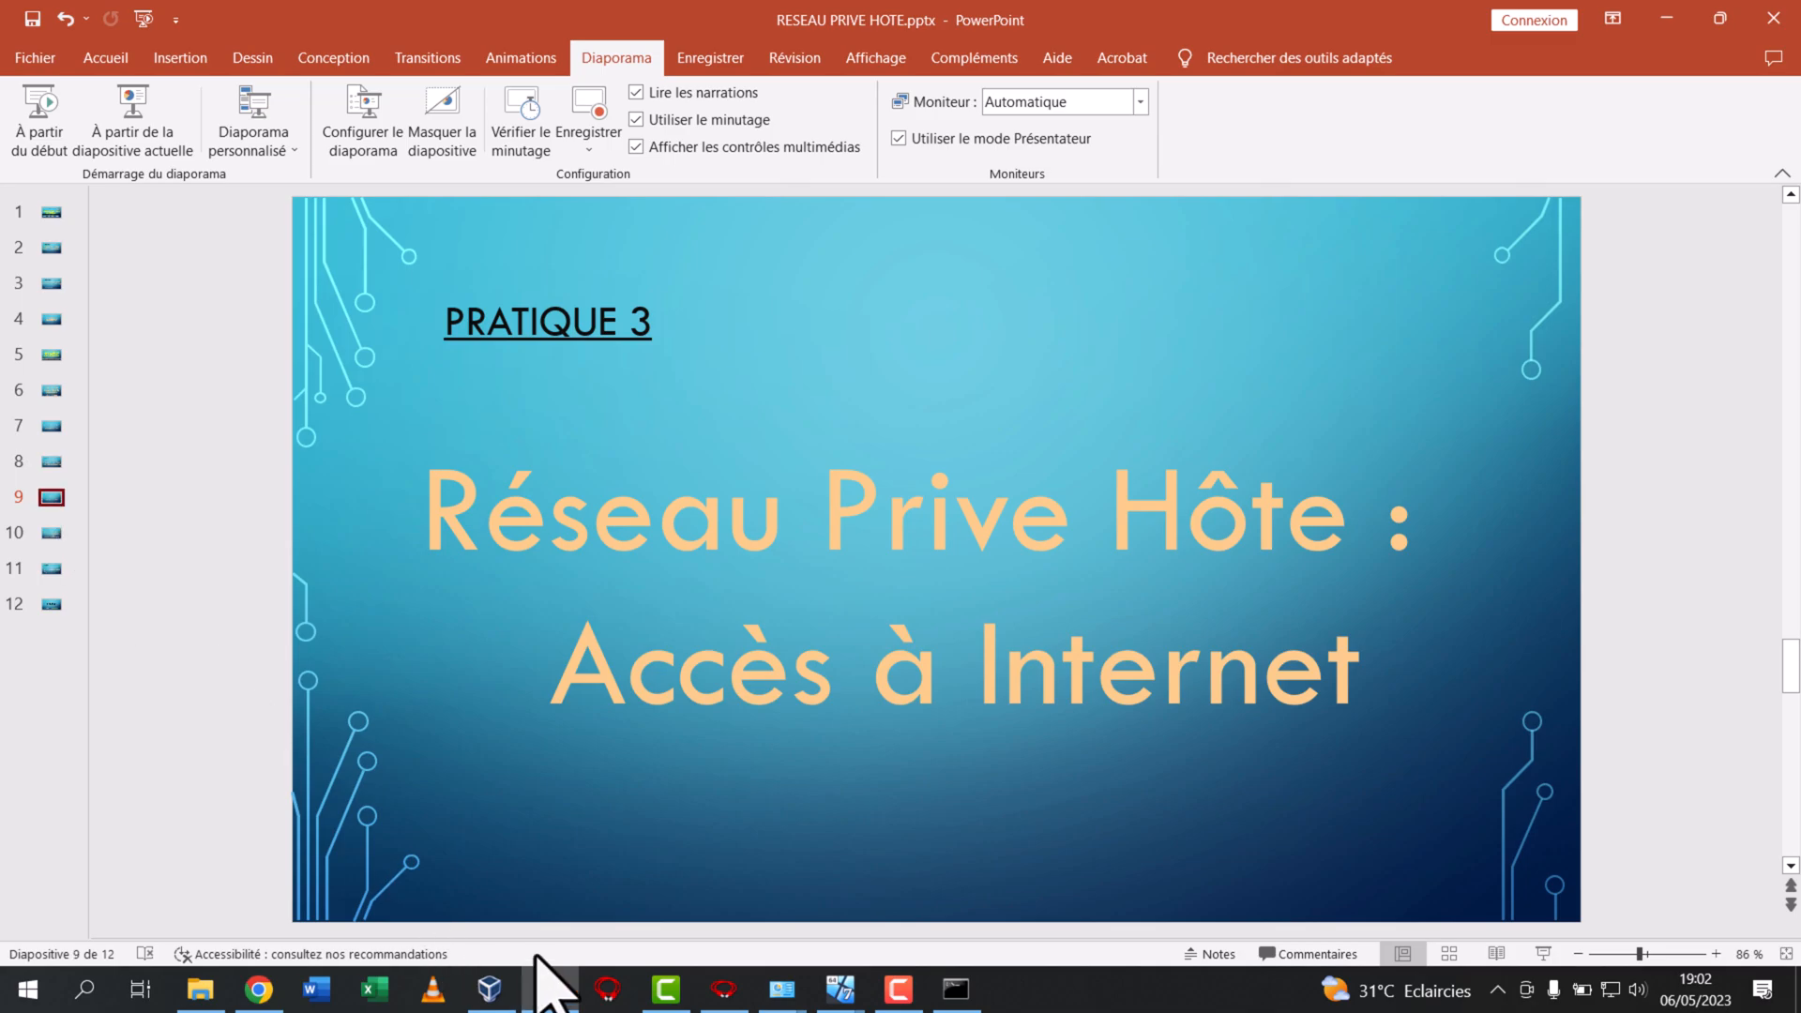
Bring up WIN 7 ADMIN 1 and check its network connection status
mouse_move(838, 986)
click(475, 904)
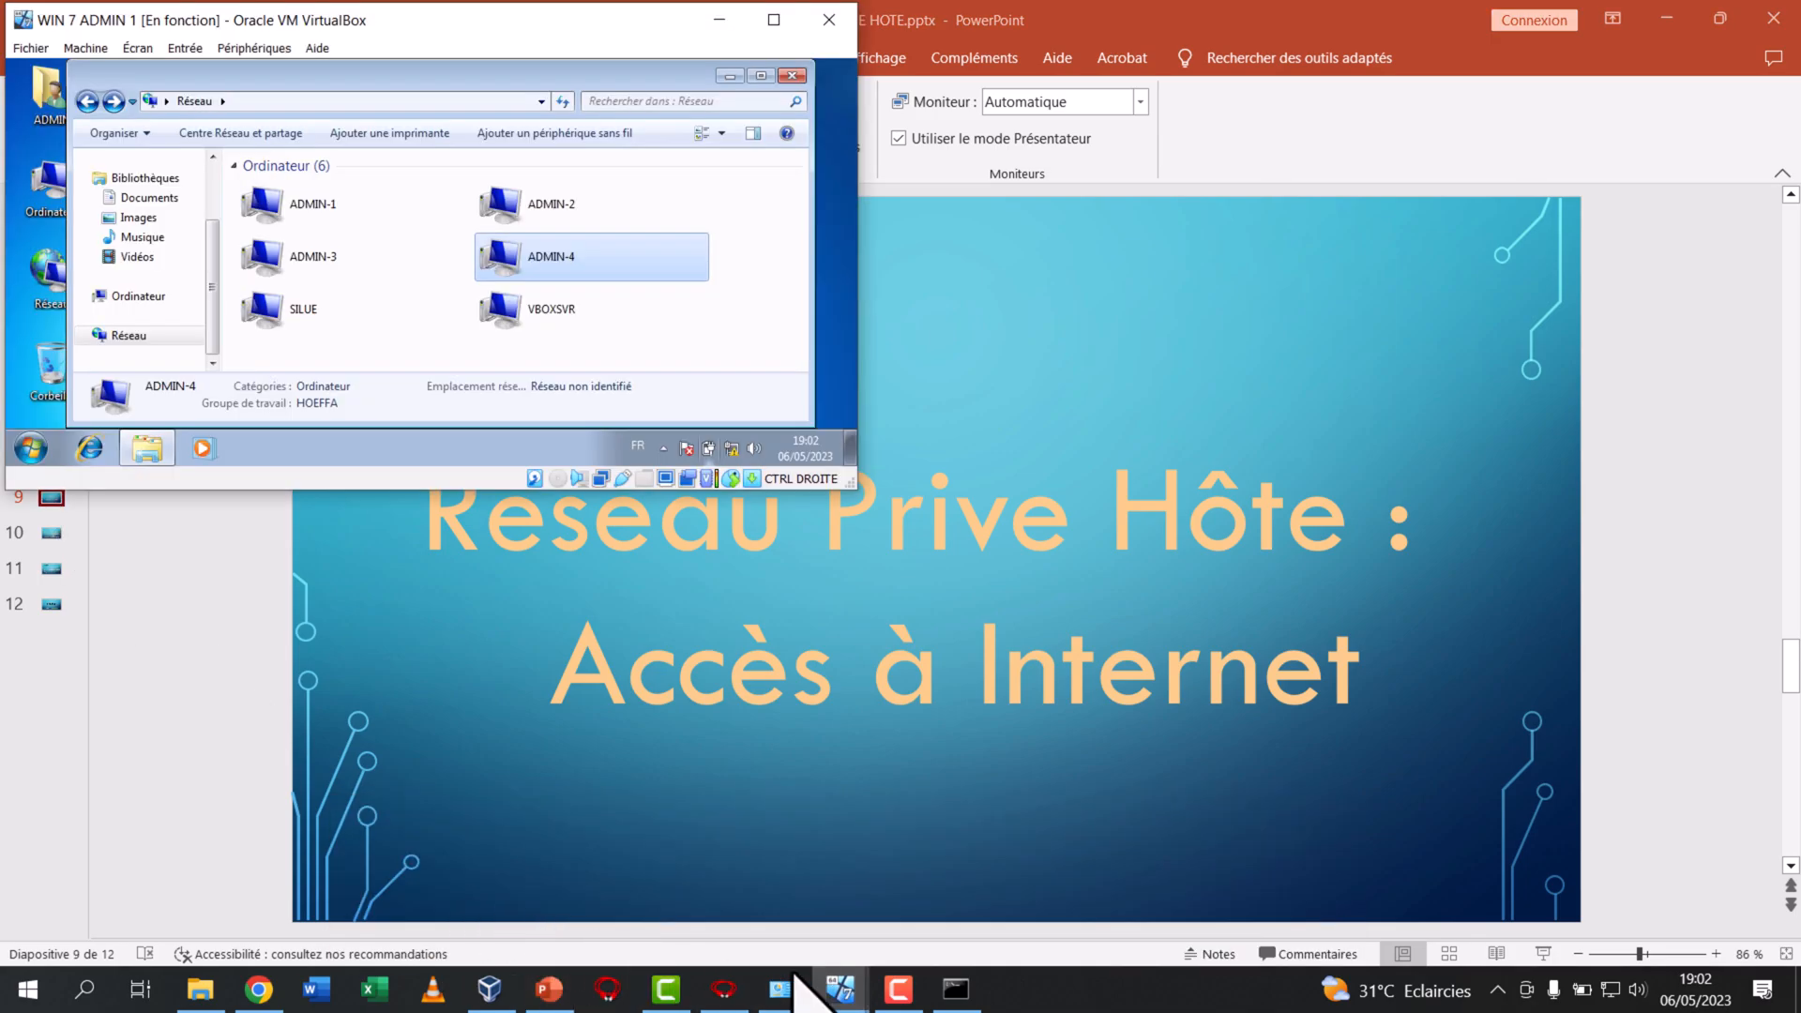
click(730, 452)
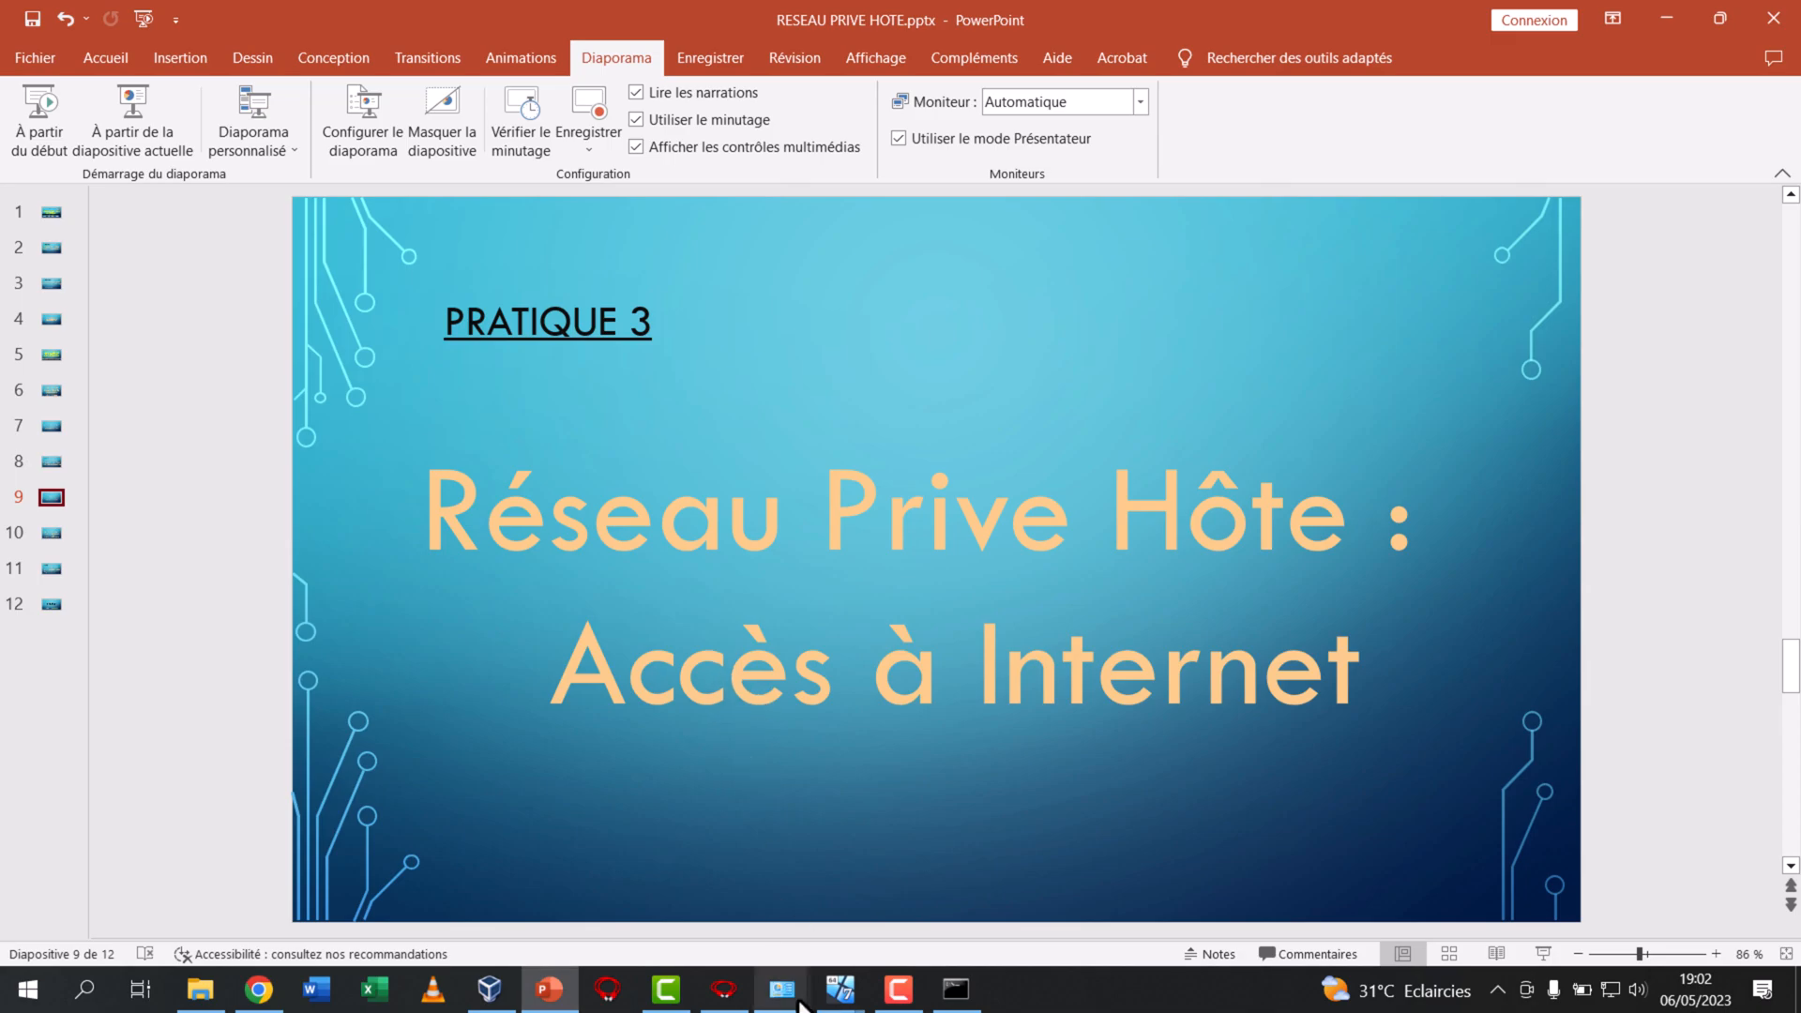
Share the host's Ethernet internet connection with Ethernet 3 as the home network connection and accept the address change
mouse_move(791, 1004)
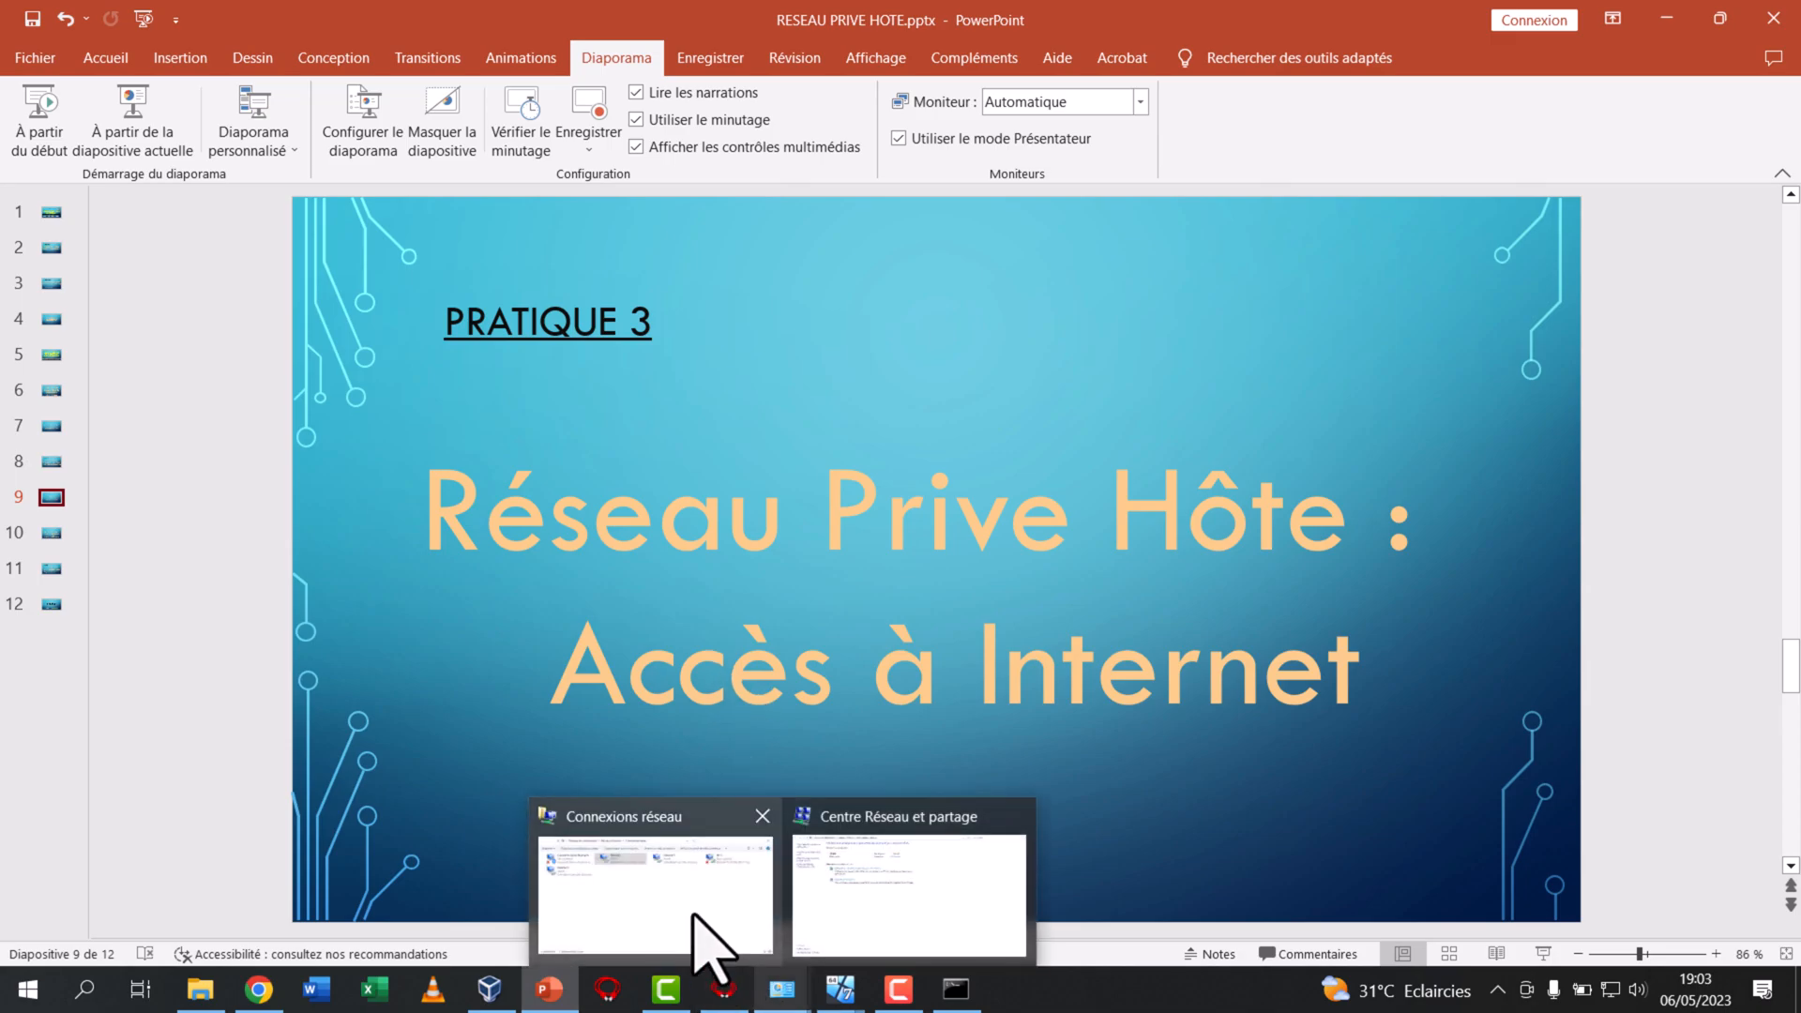
click(710, 853)
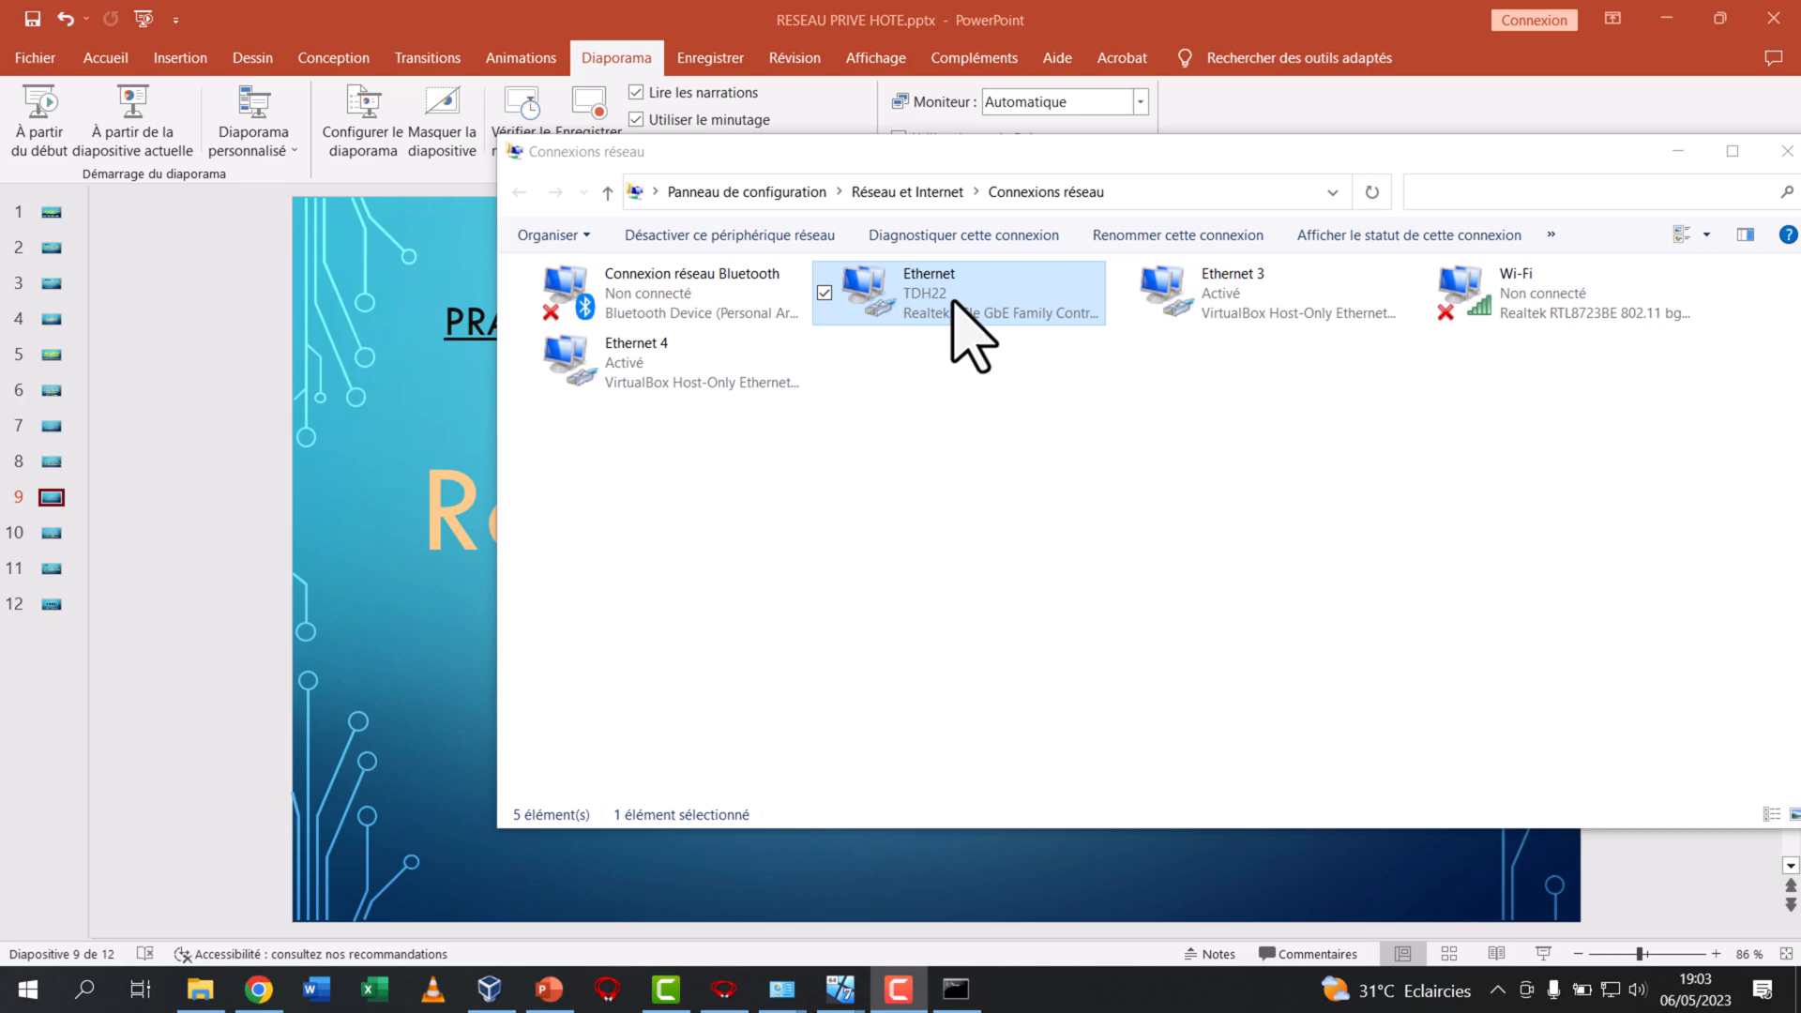
right_click(953, 302)
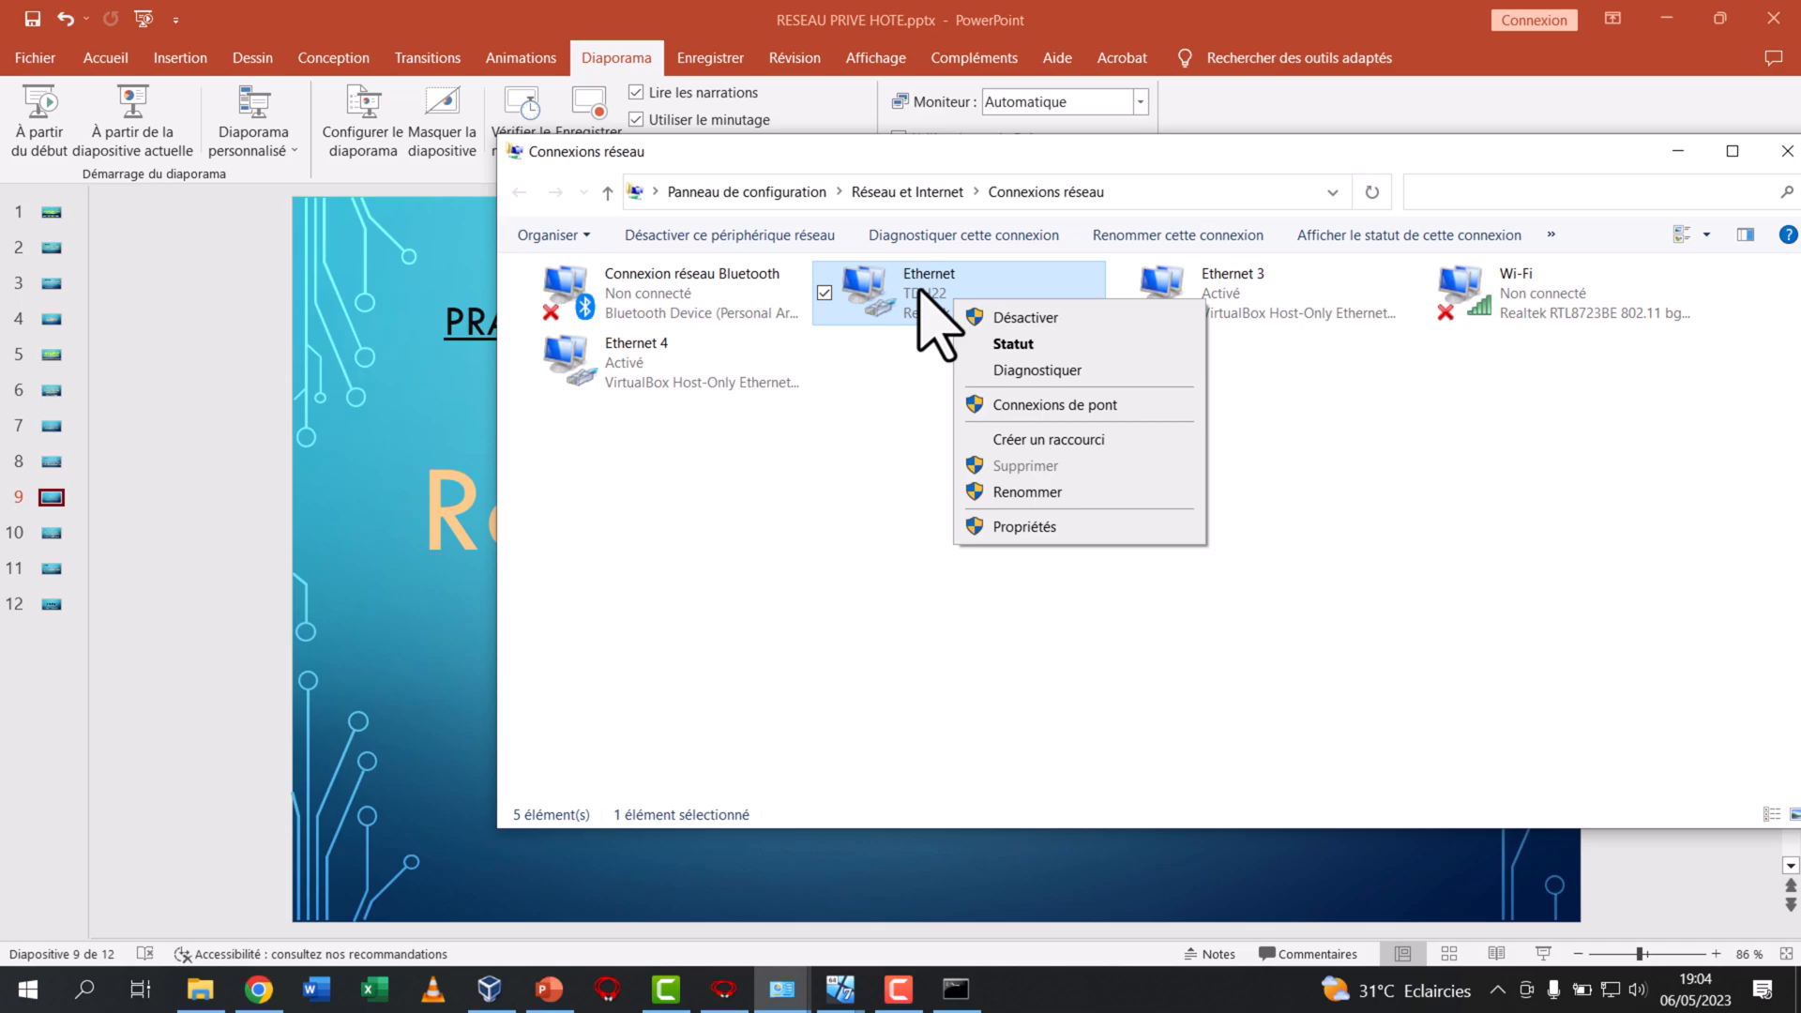
click(1012, 527)
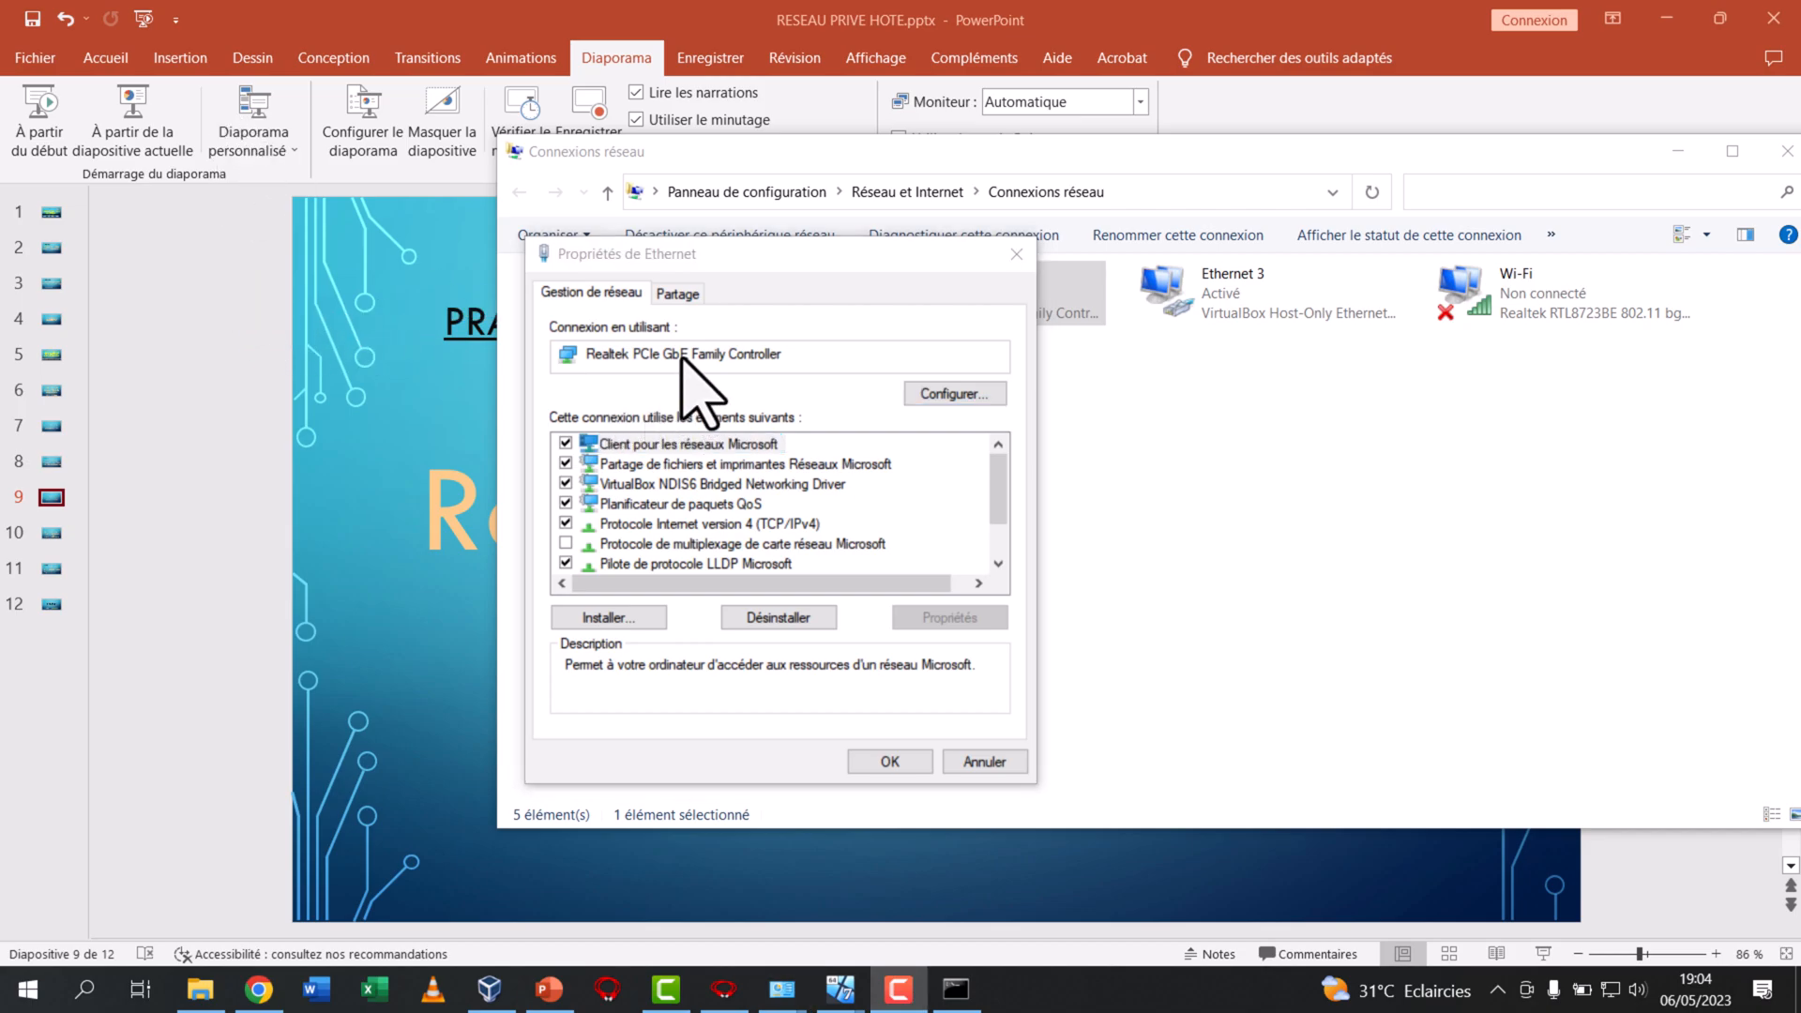
click(678, 293)
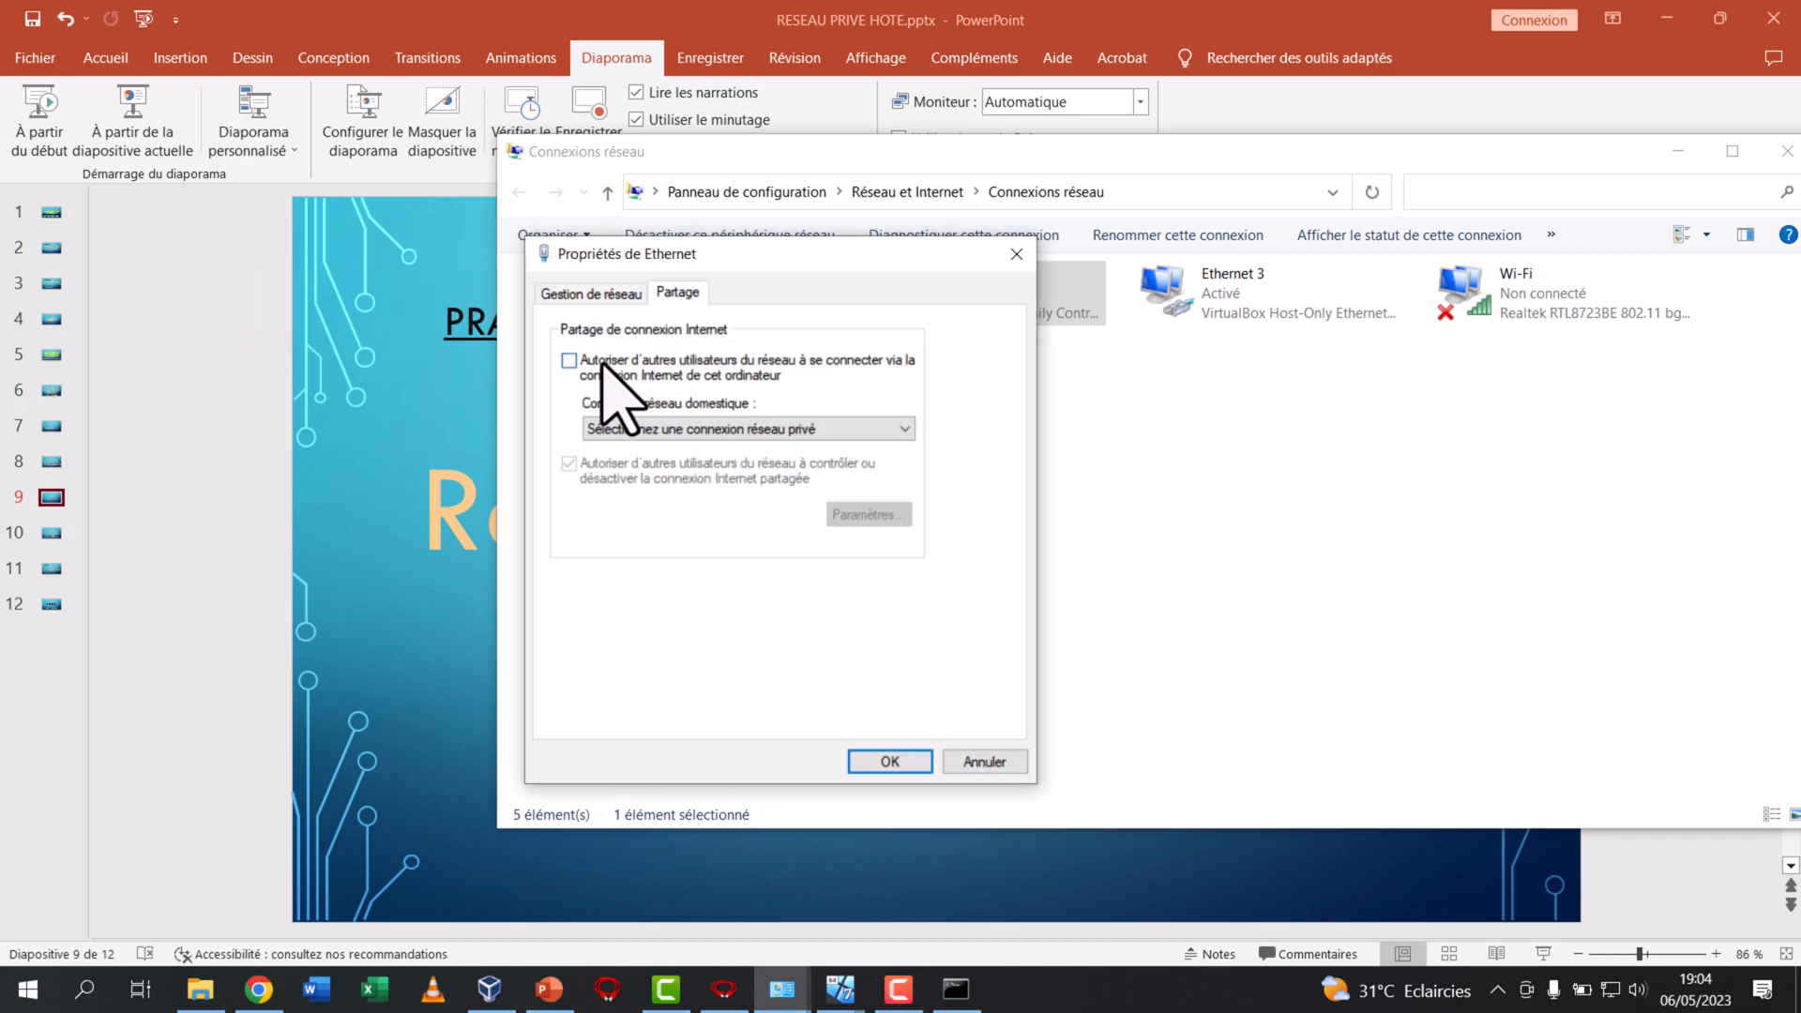
click(851, 367)
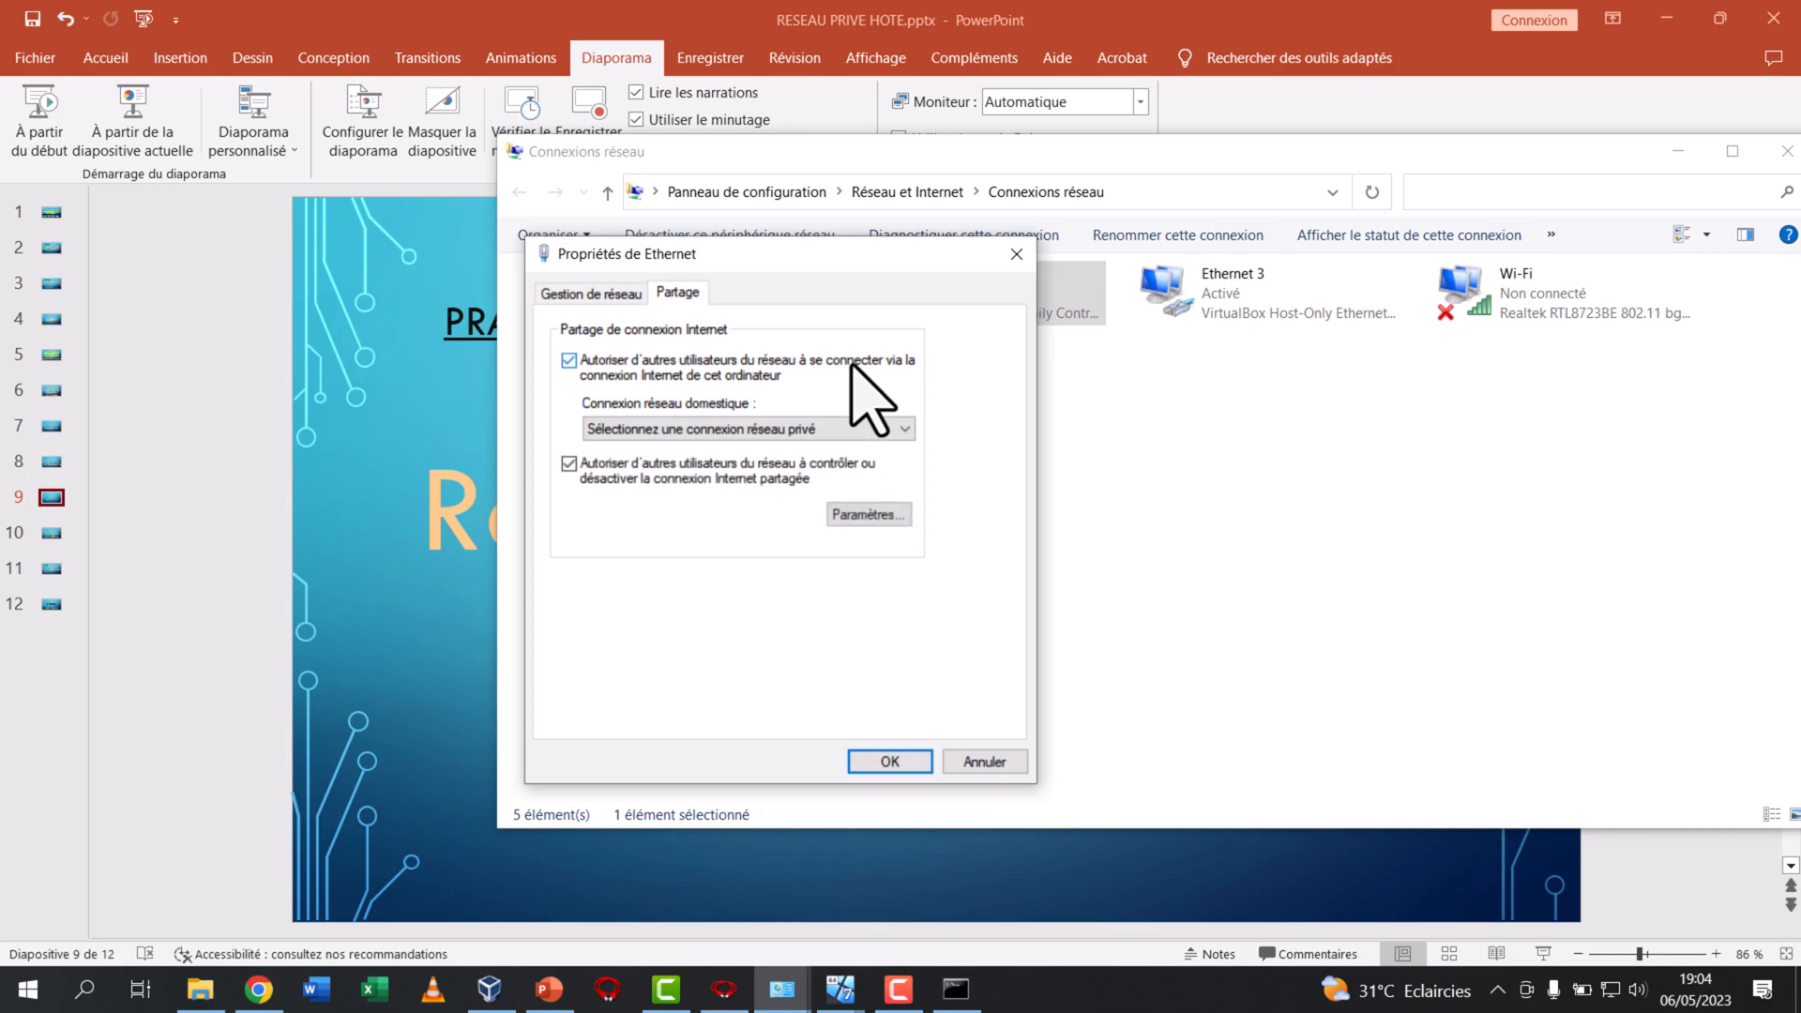
click(792, 429)
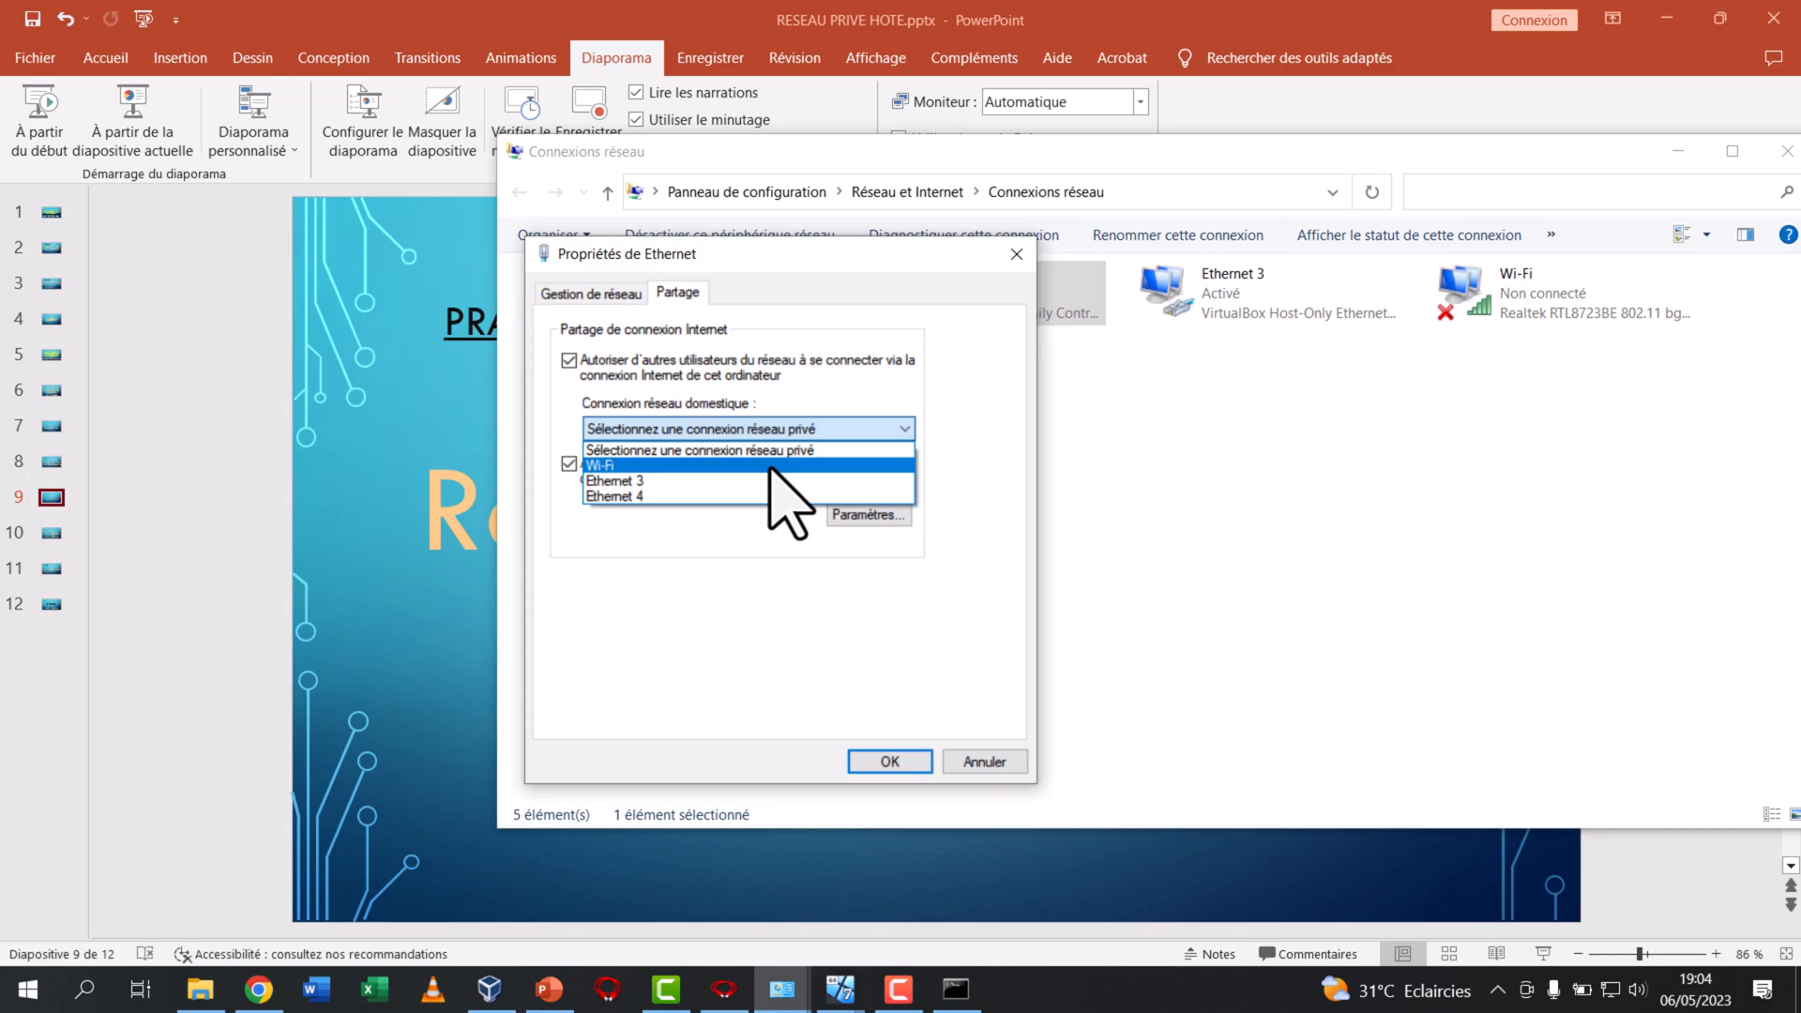
click(724, 481)
click(896, 761)
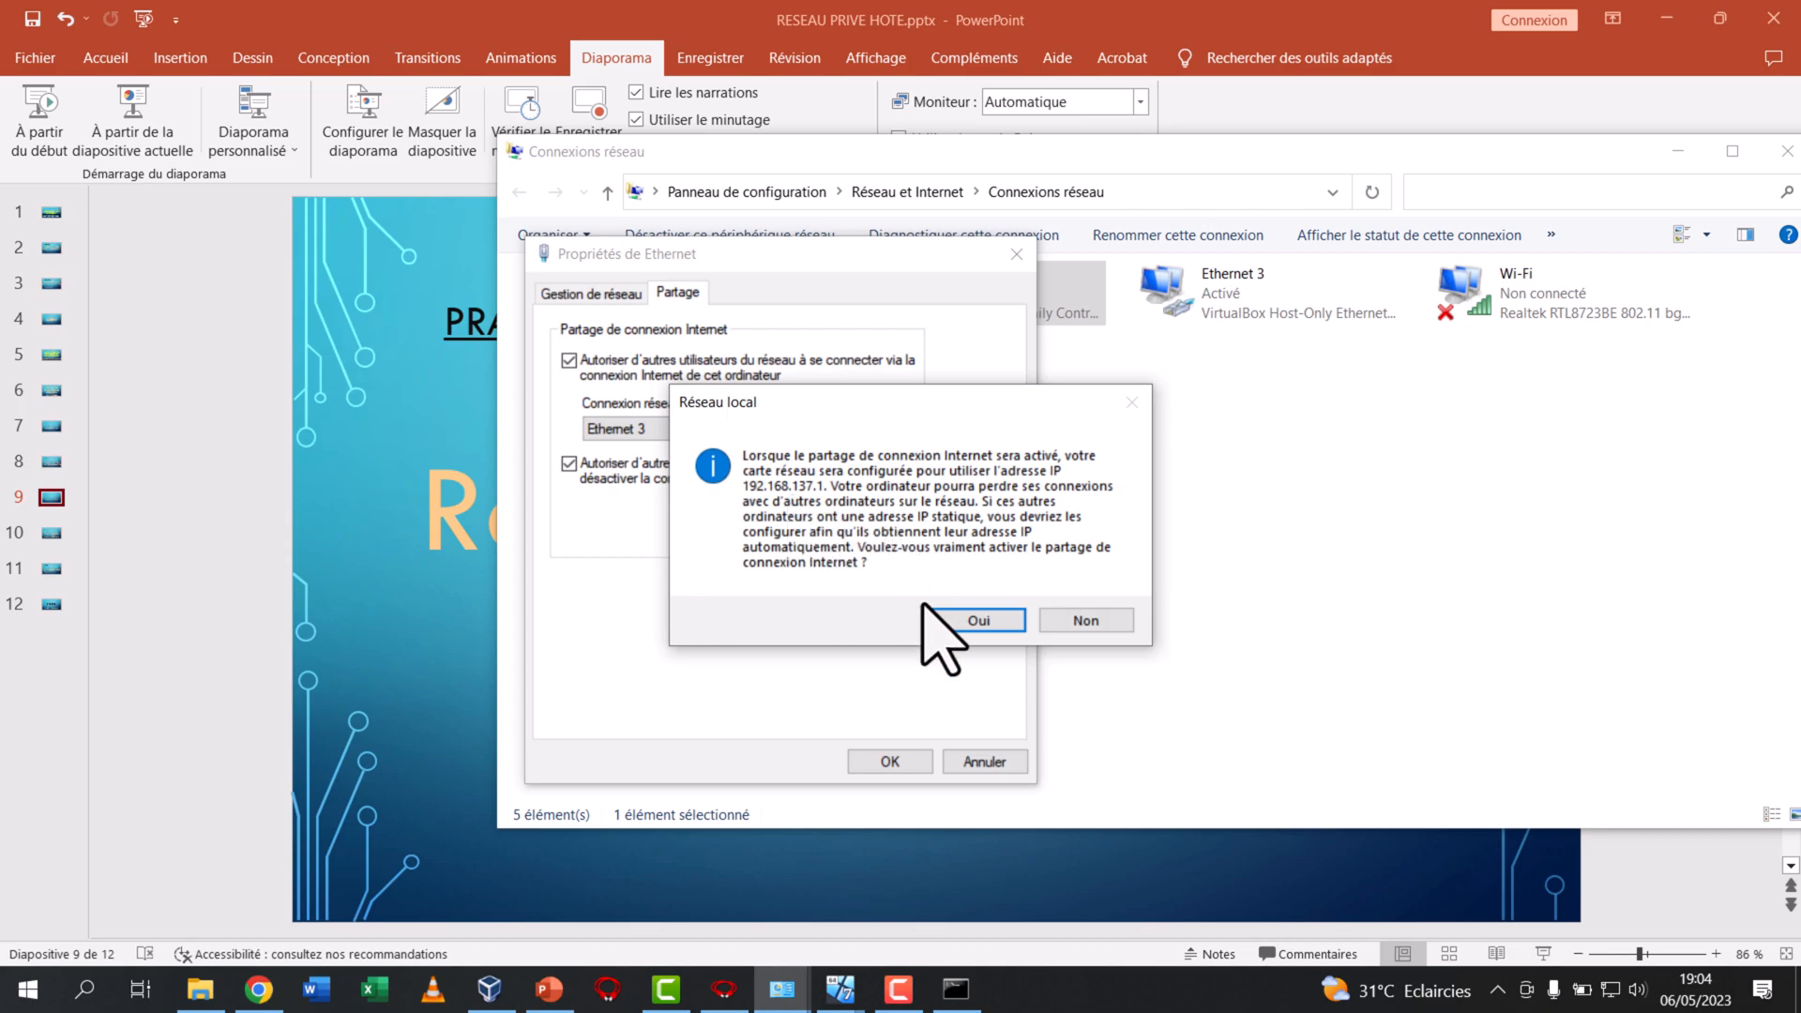
click(970, 623)
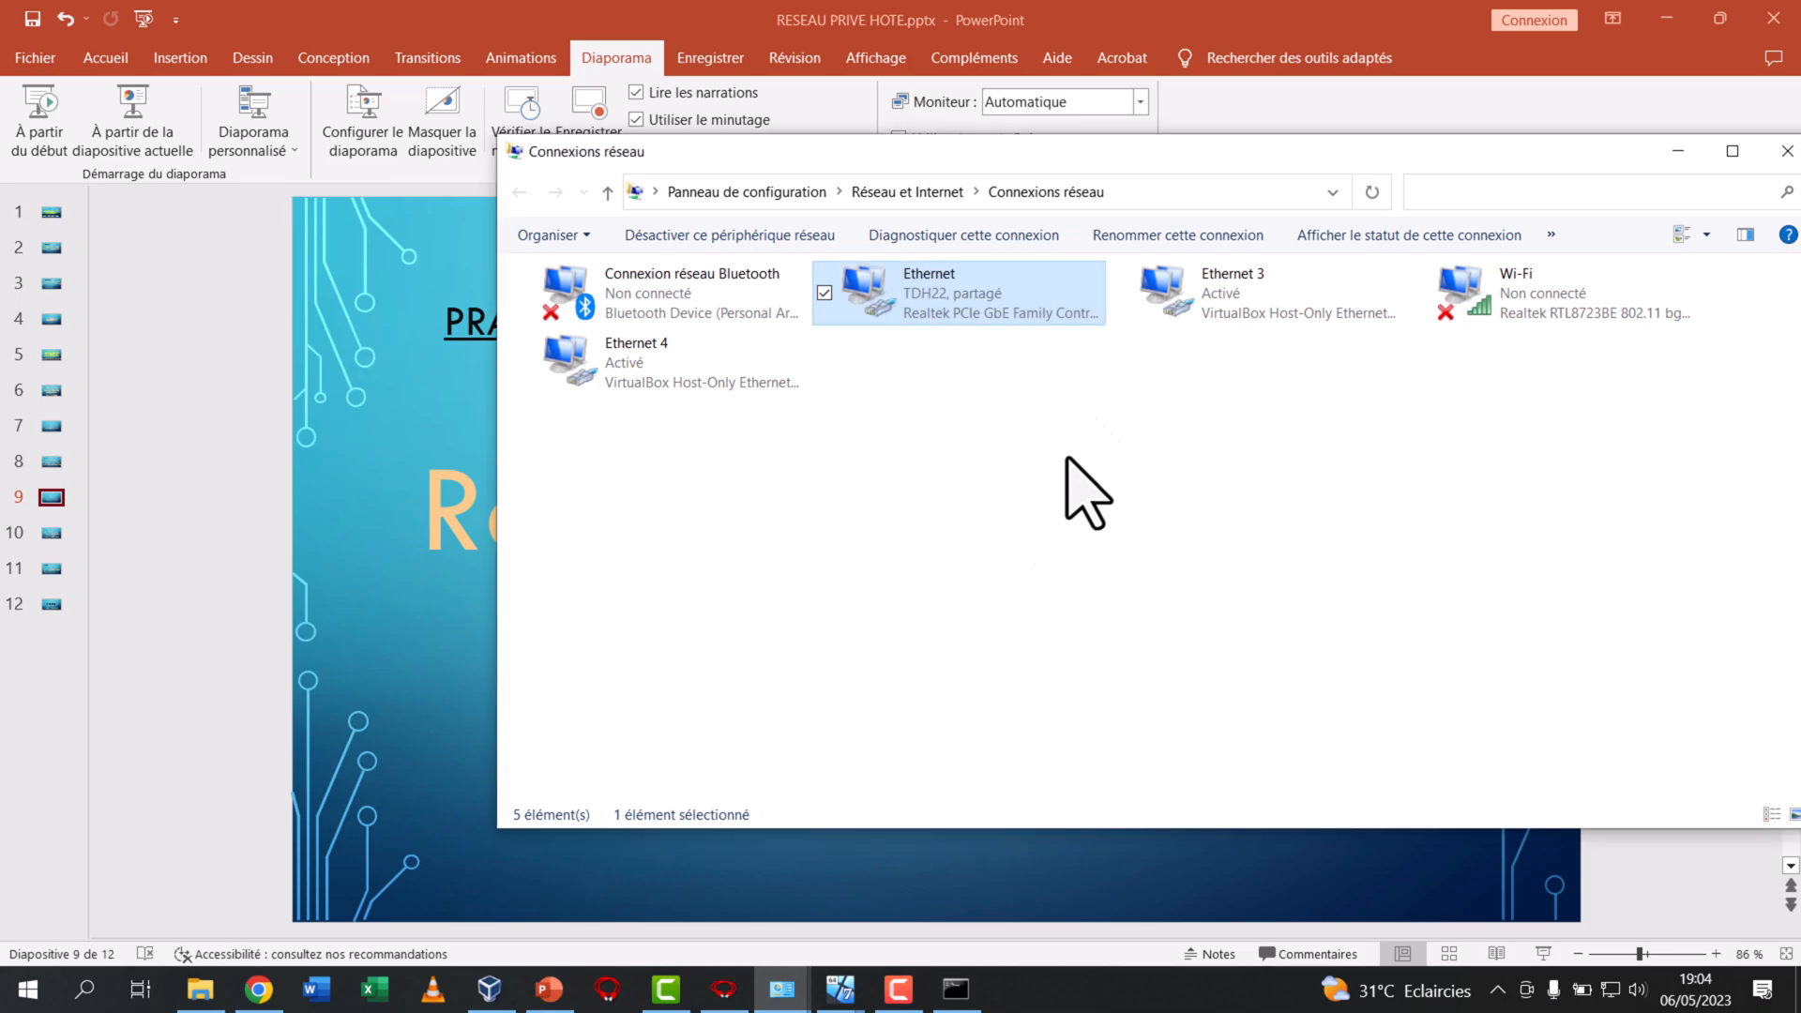
Set Ethernet 3's IPv4 address to 192.168.0.10 on the host, validate the settings on exit and close Network Connections
right_click(1240, 298)
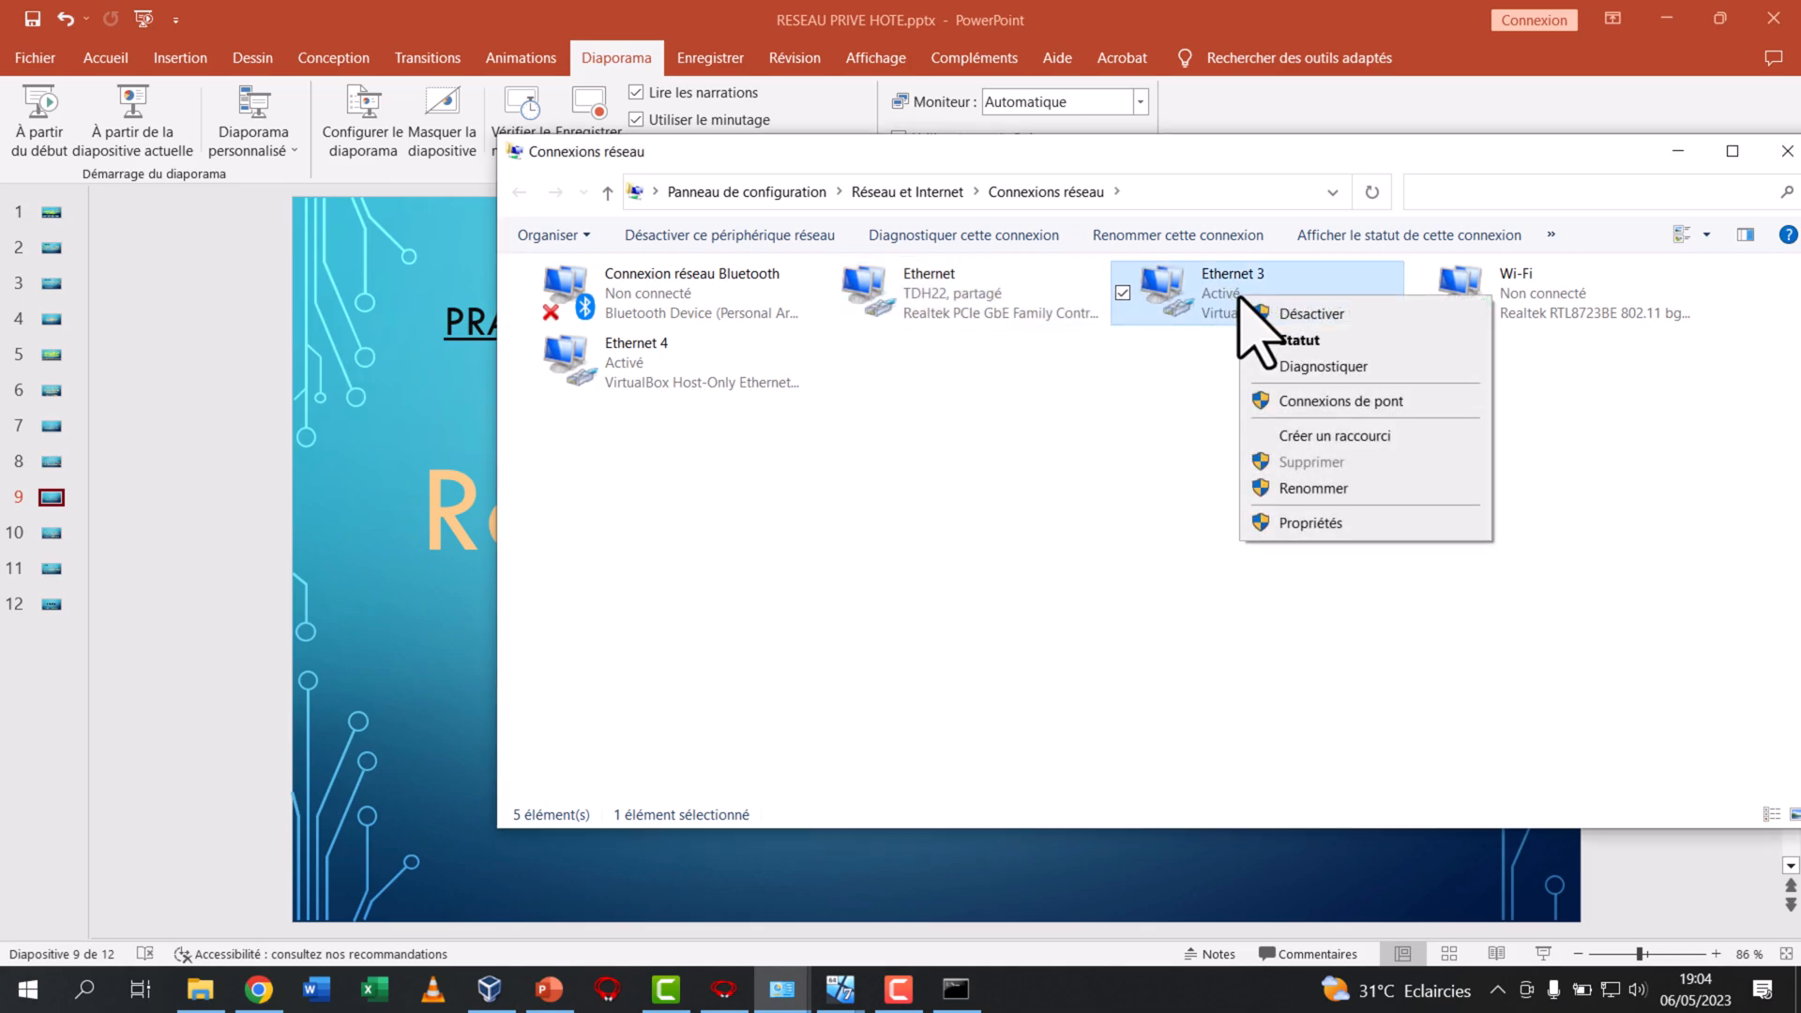
click(1306, 523)
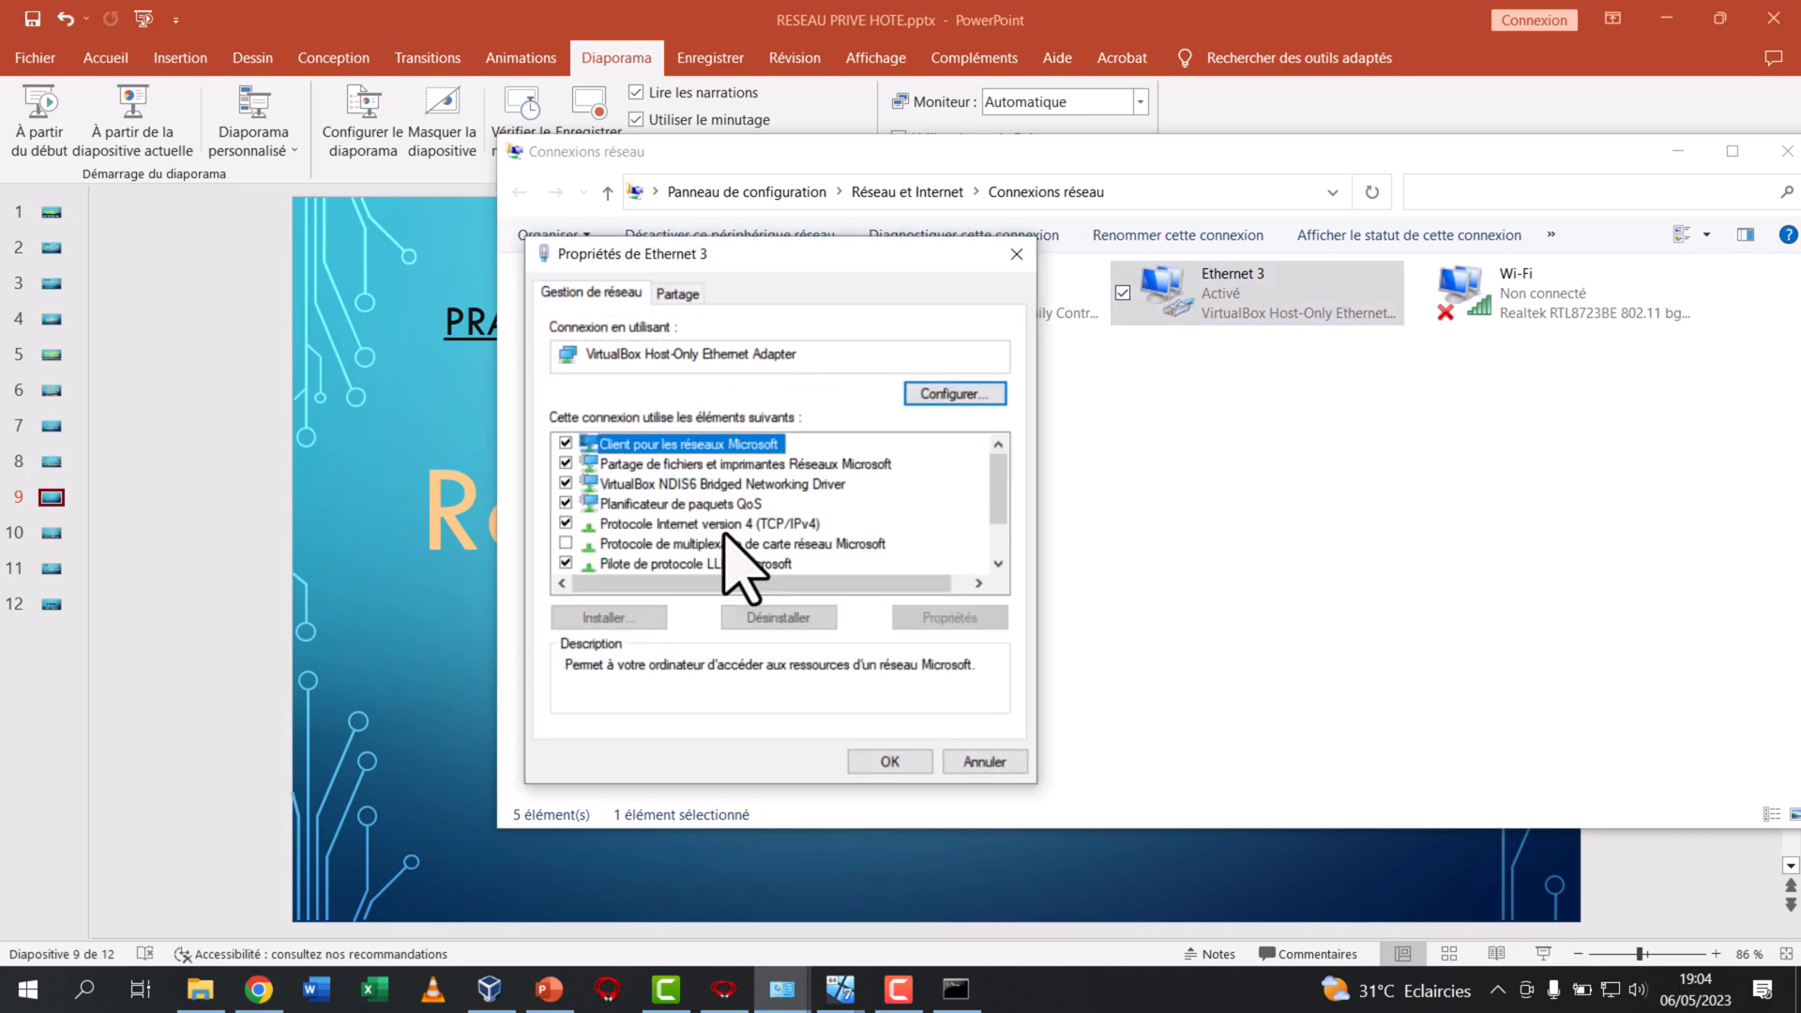
double_click(724, 522)
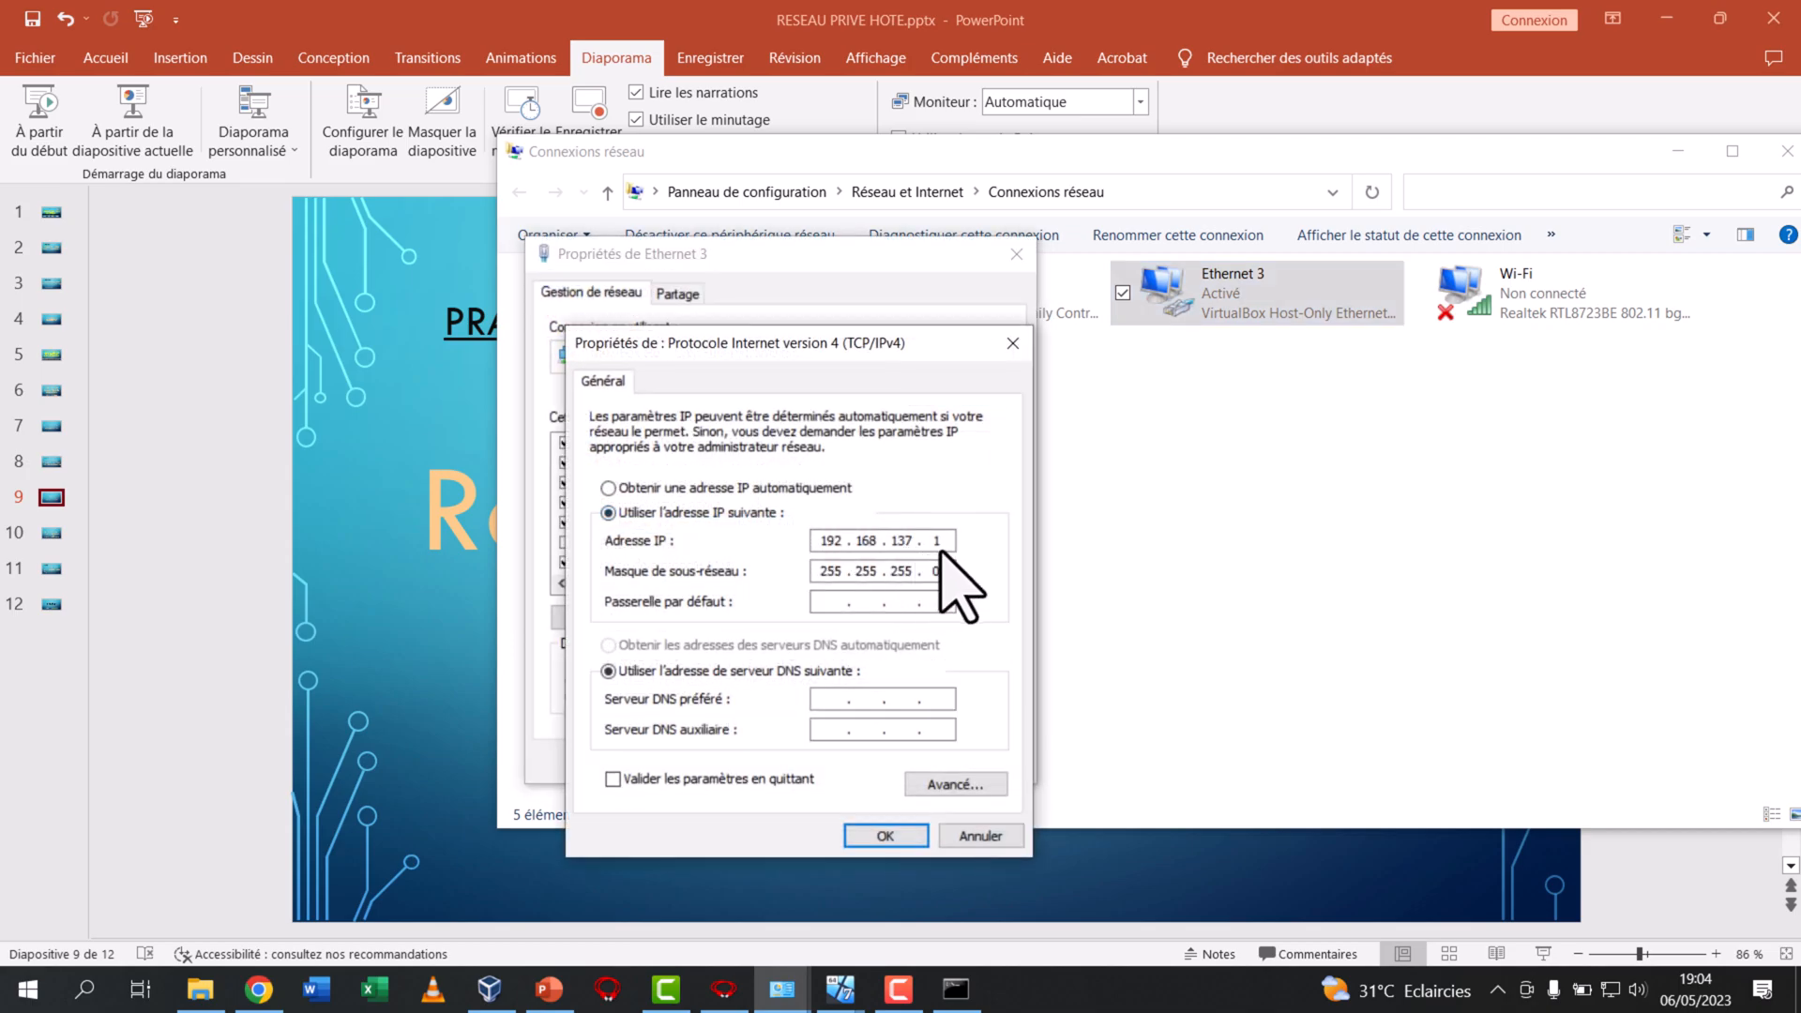
key(BackSpace)
key(BackSpace)
text(0.10)
click(750, 781)
click(875, 834)
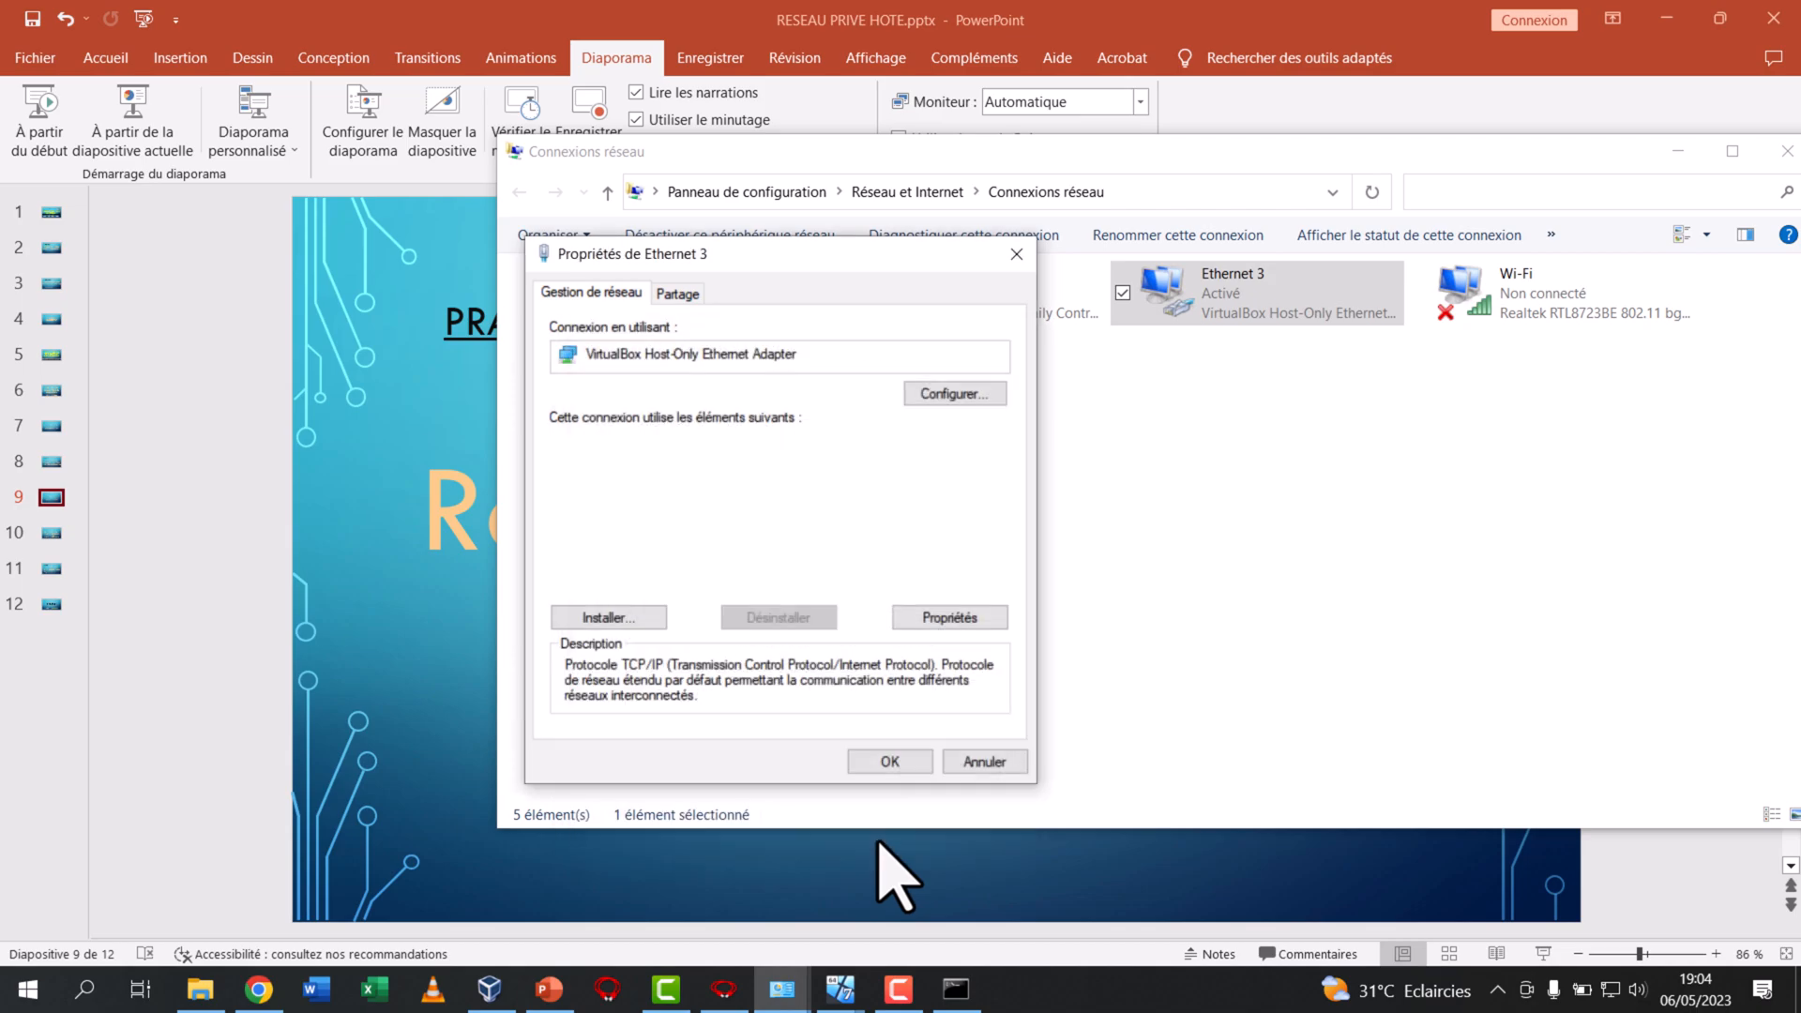
click(902, 759)
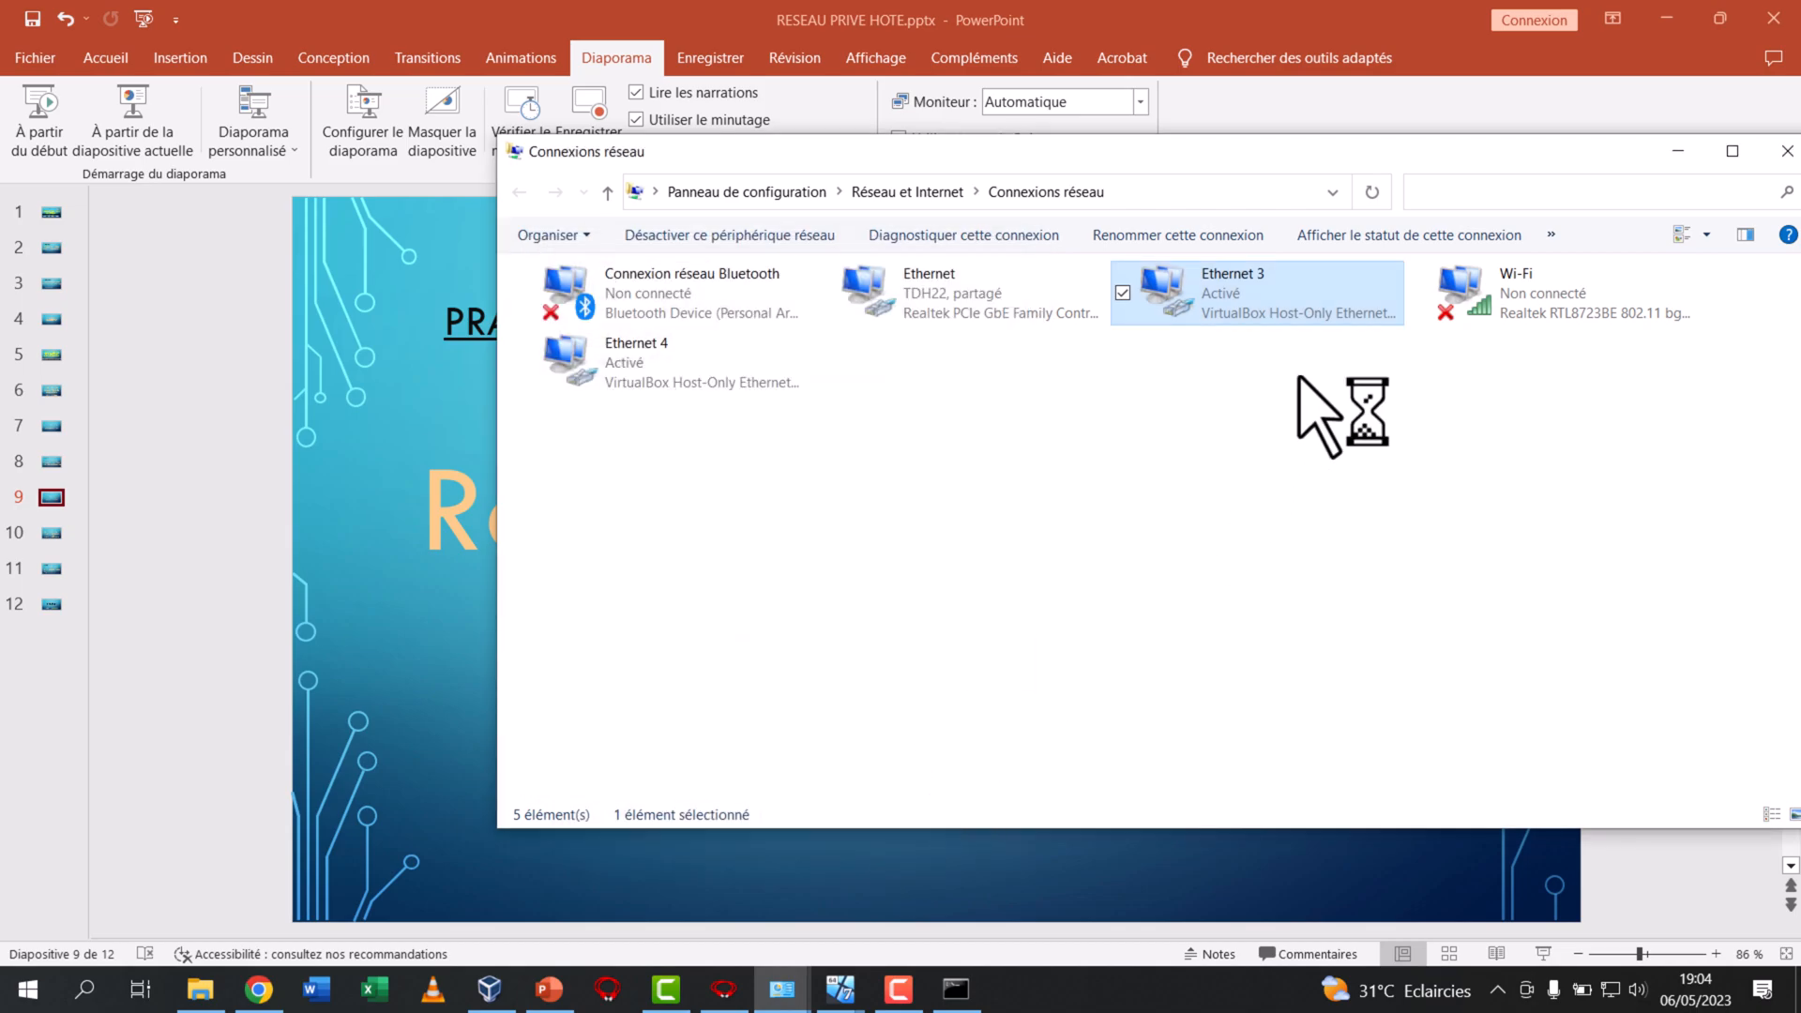
click(1785, 153)
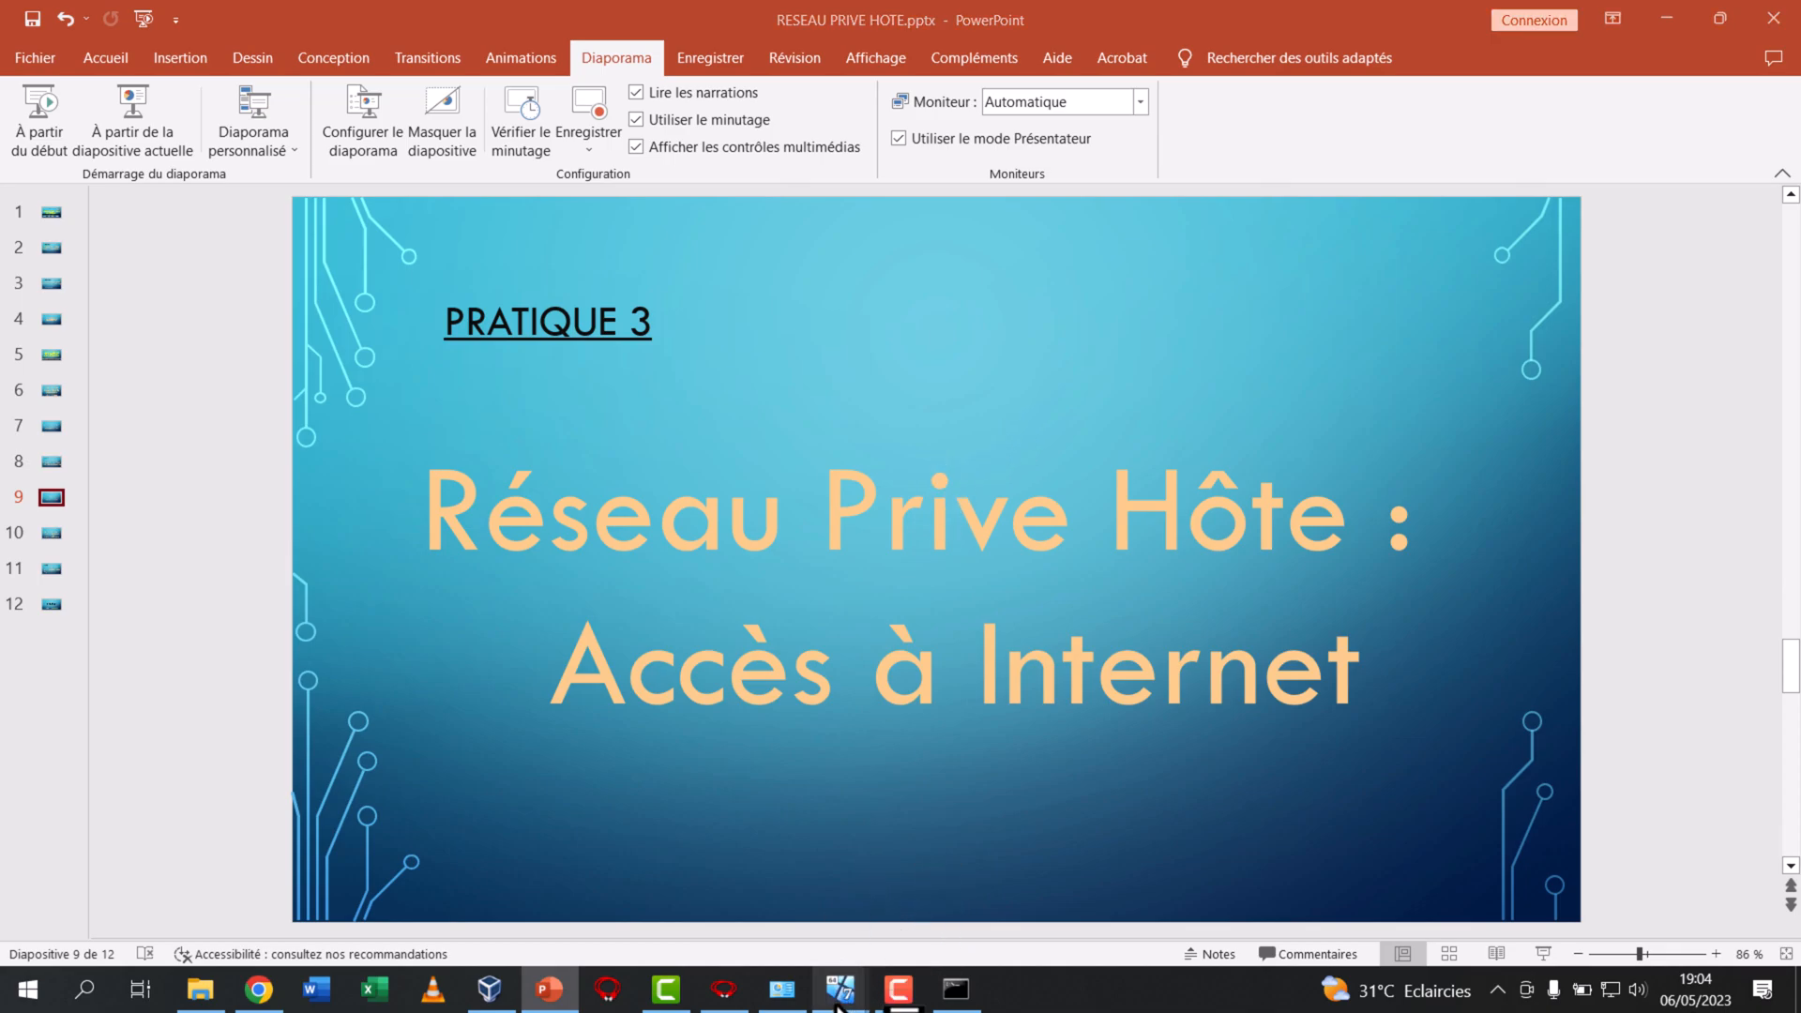
Bring up WIN 7 ADMIN 1, enlarge its window and open its Network and Sharing Center
mouse_move(840, 989)
click(466, 914)
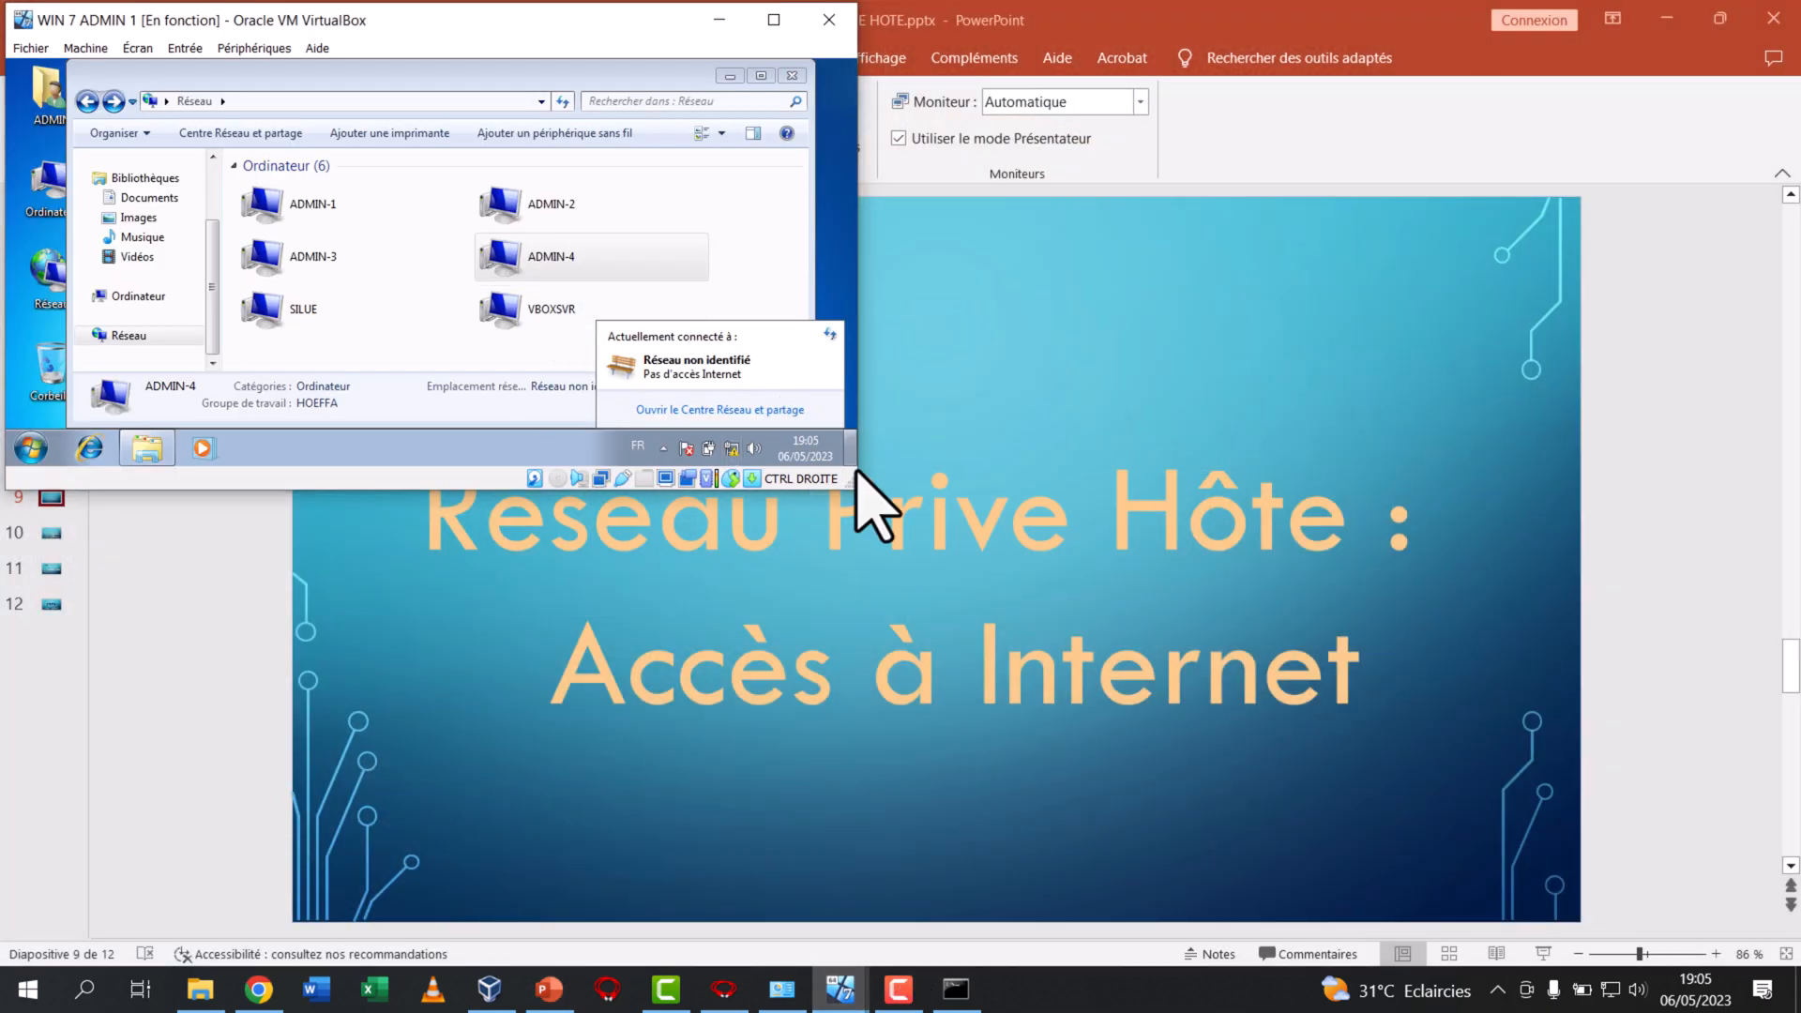
drag(856, 494, 1032, 795)
click(1184, 715)
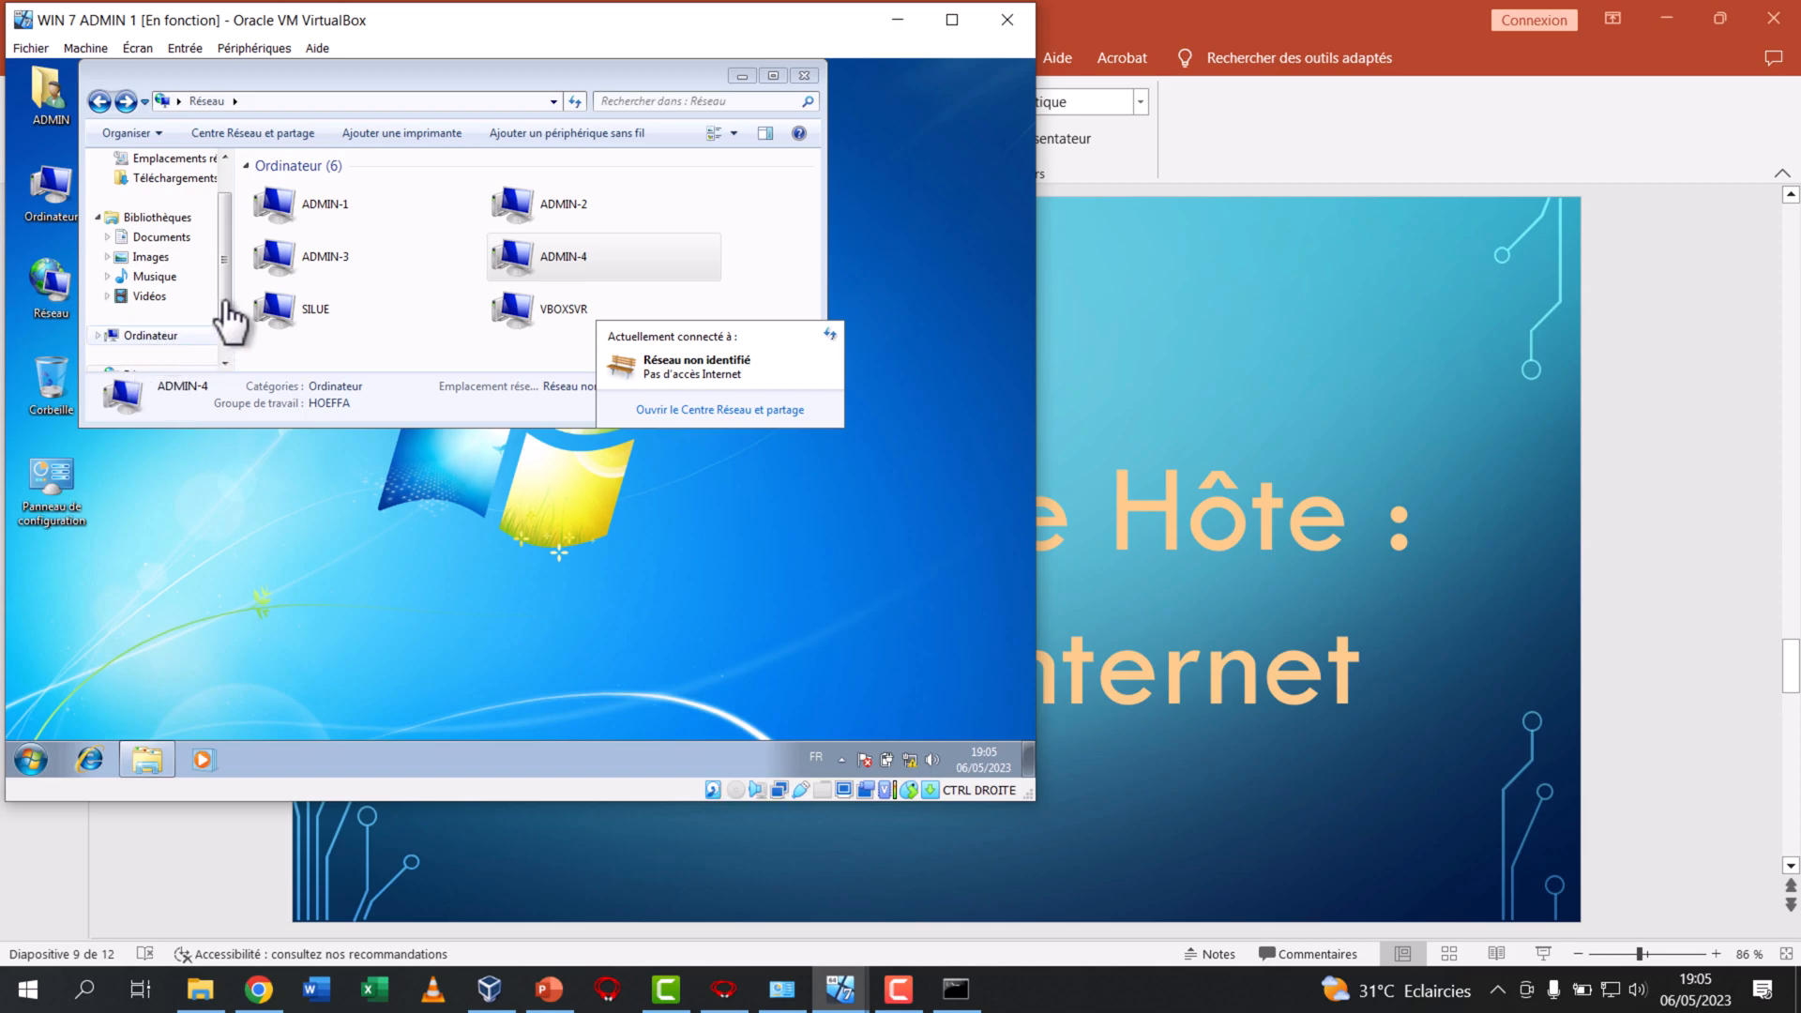
click(224, 363)
right_click(156, 339)
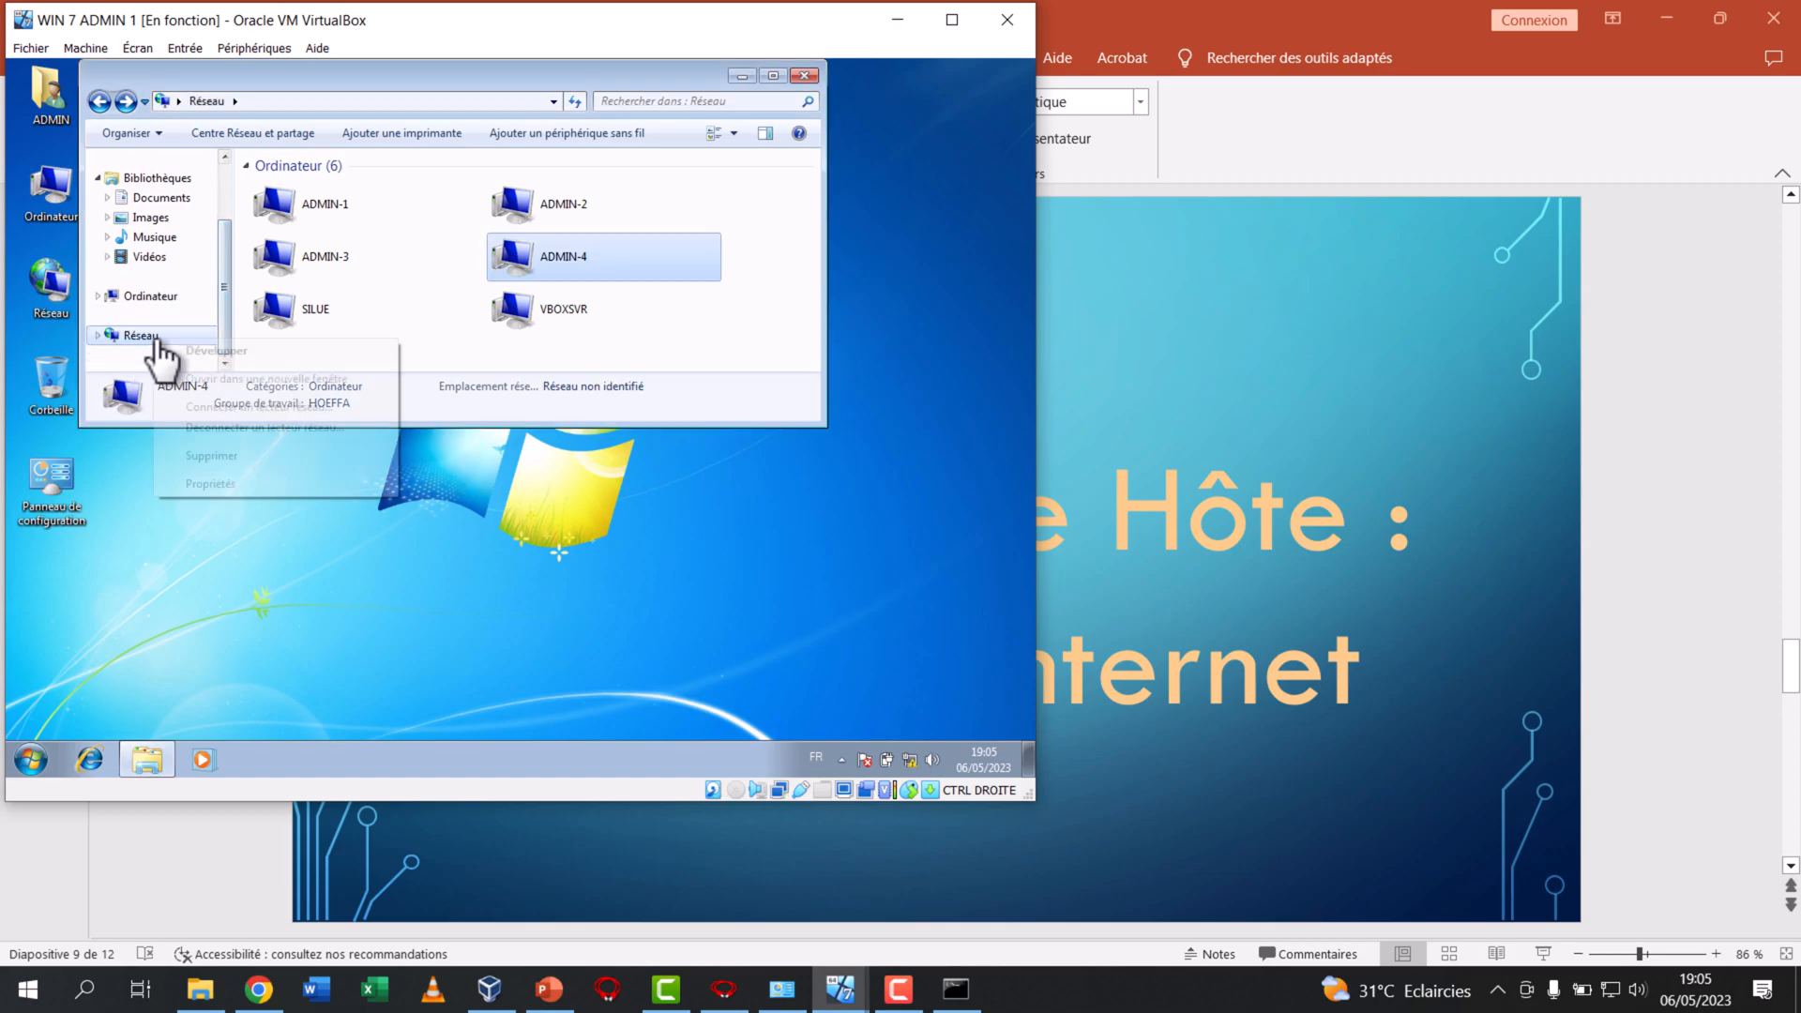
click(223, 484)
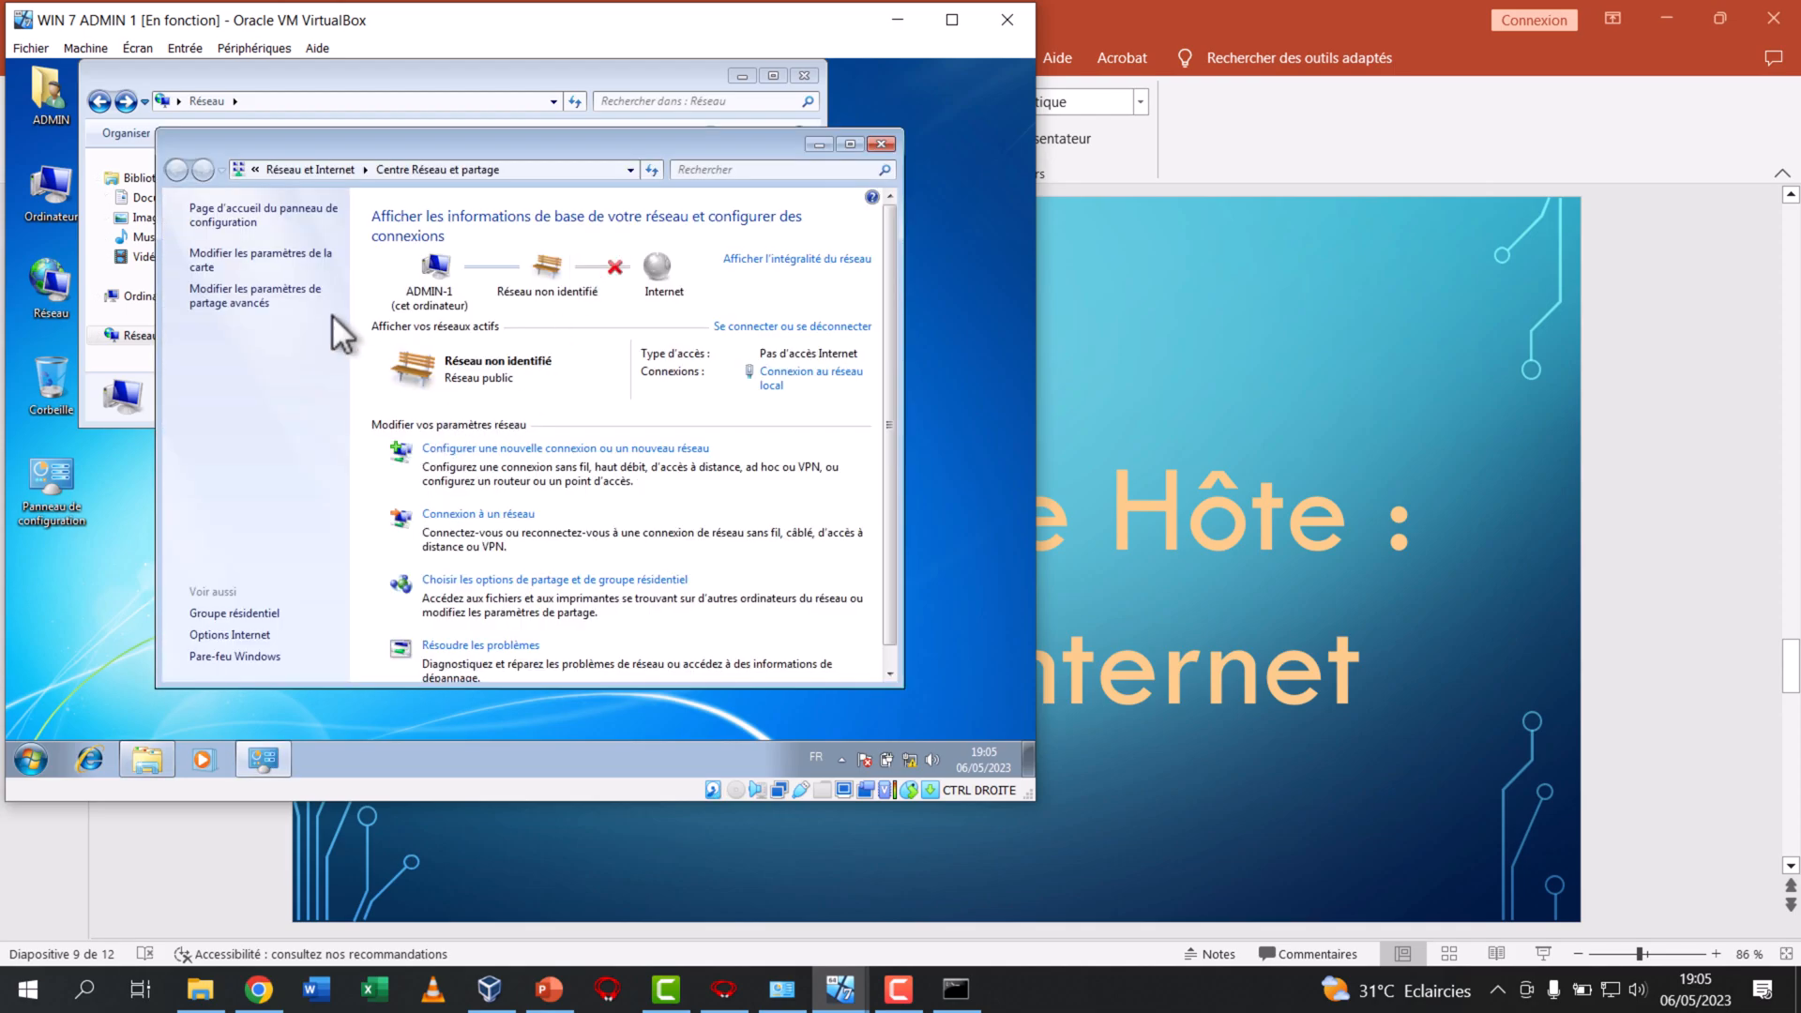
Set the default gateway and preferred DNS server of ADMIN 1's local connection to 192.168.0.10, validating the settings on exit
click(286, 261)
right_click(313, 240)
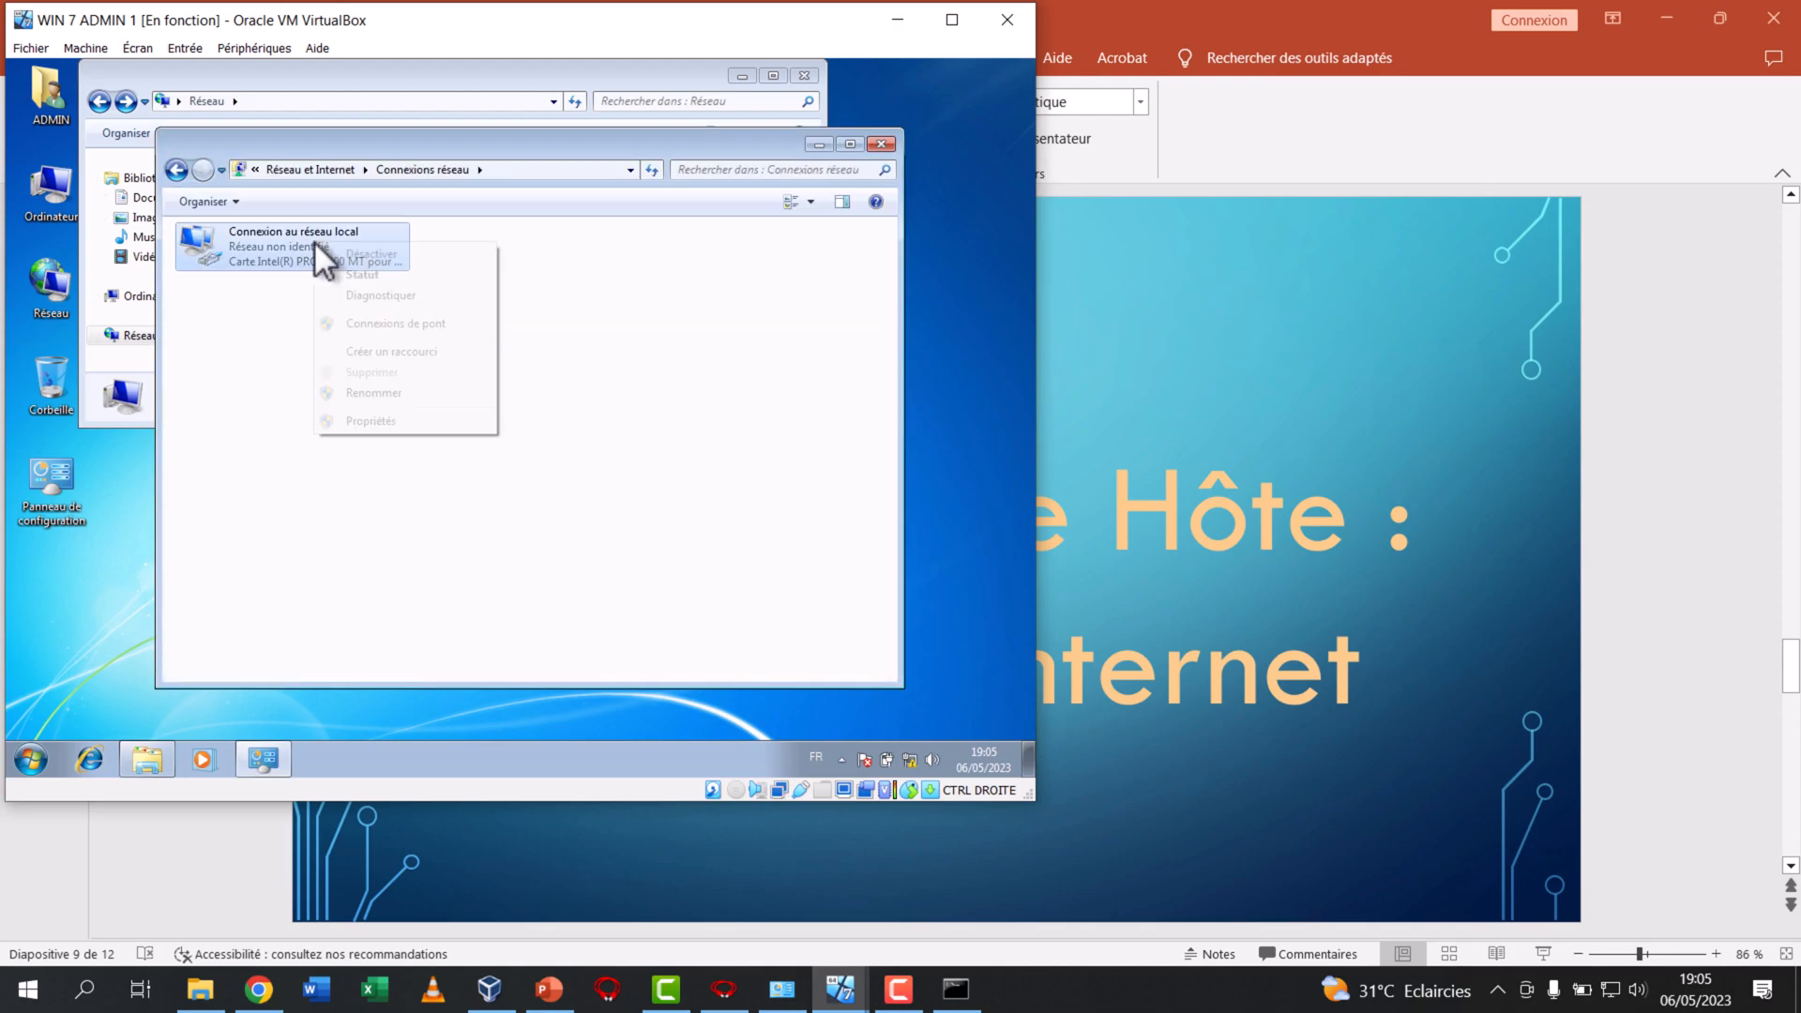
click(404, 419)
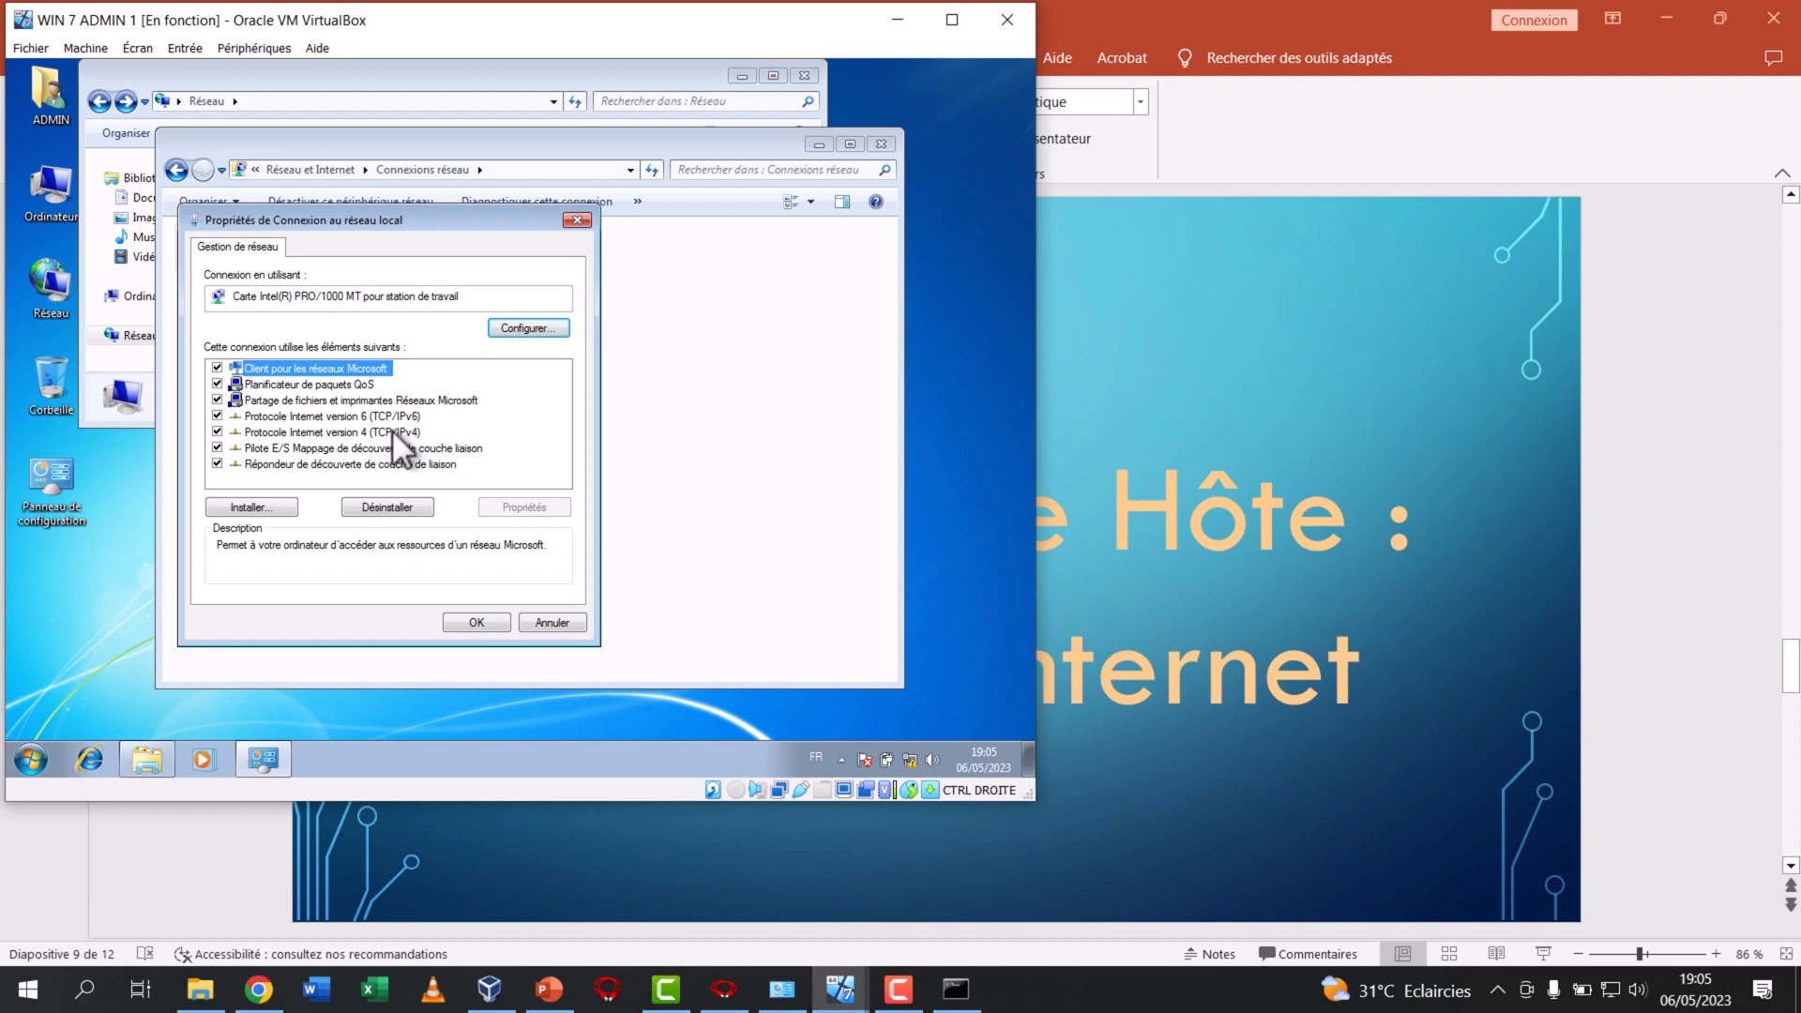
double_click(392, 431)
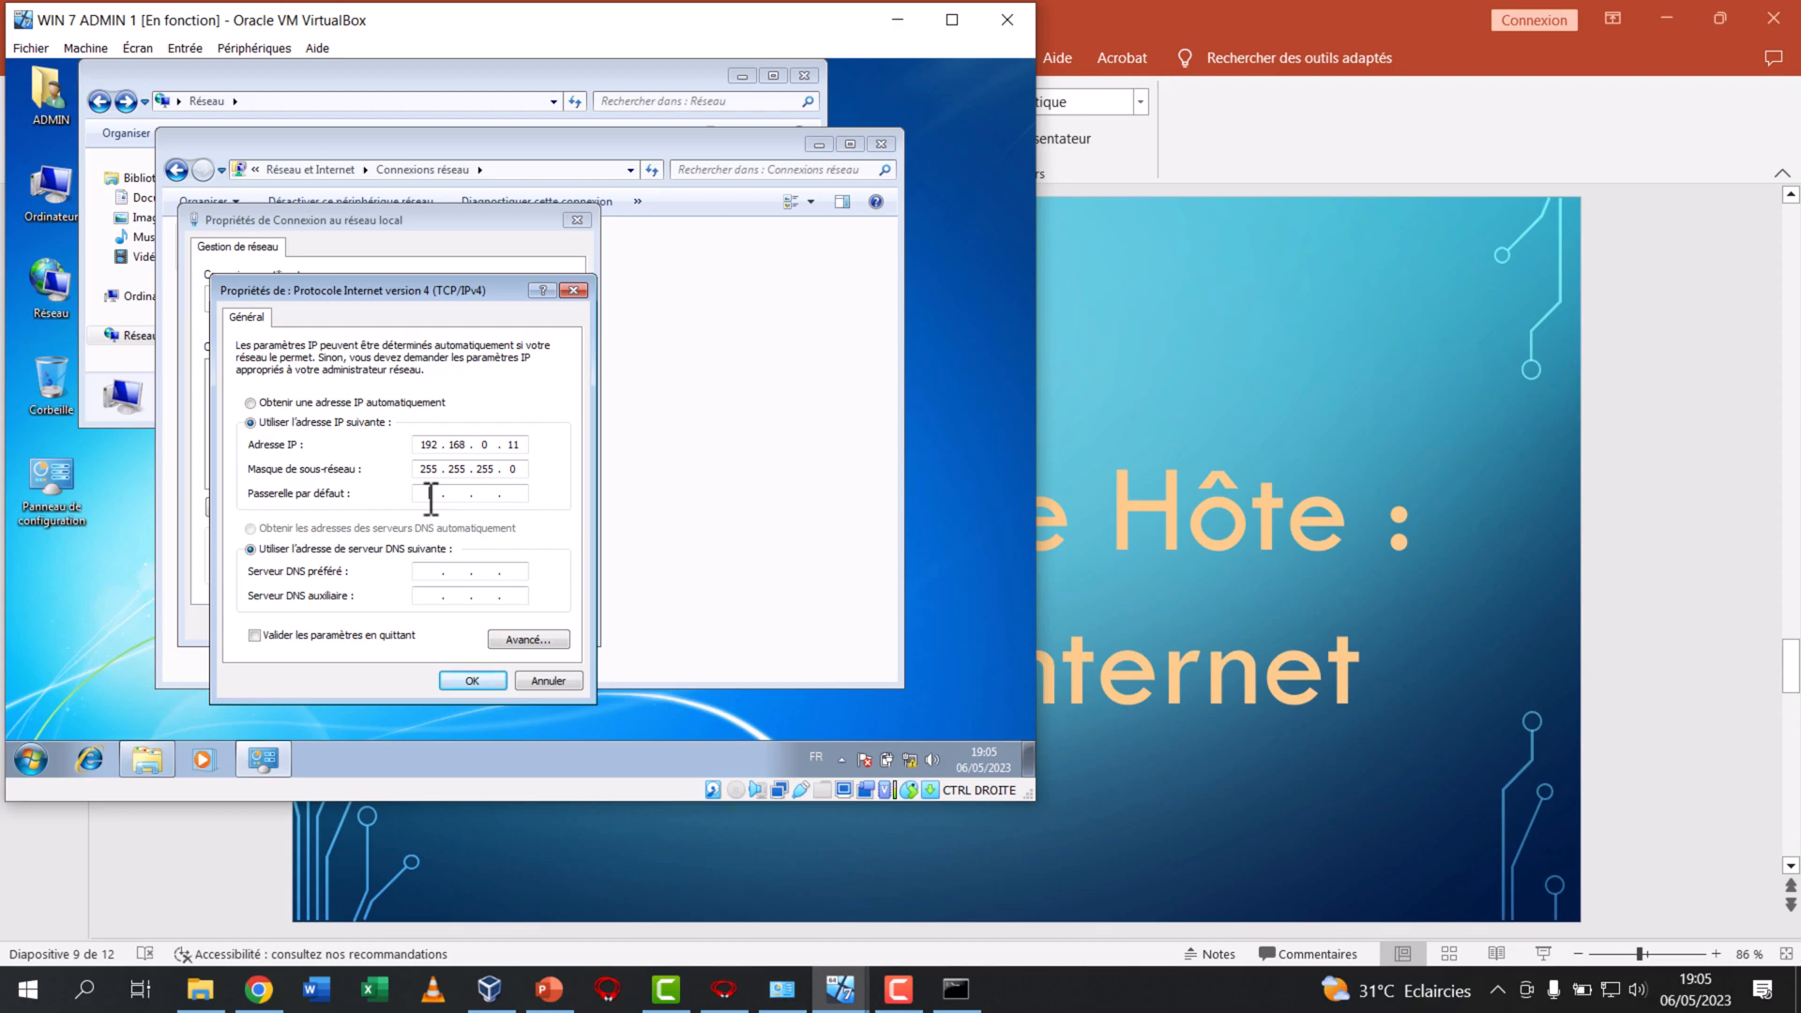
text(2 . 168 . 0 . 10)
click(431, 577)
text(192 . 168 . 0 . 10)
click(330, 633)
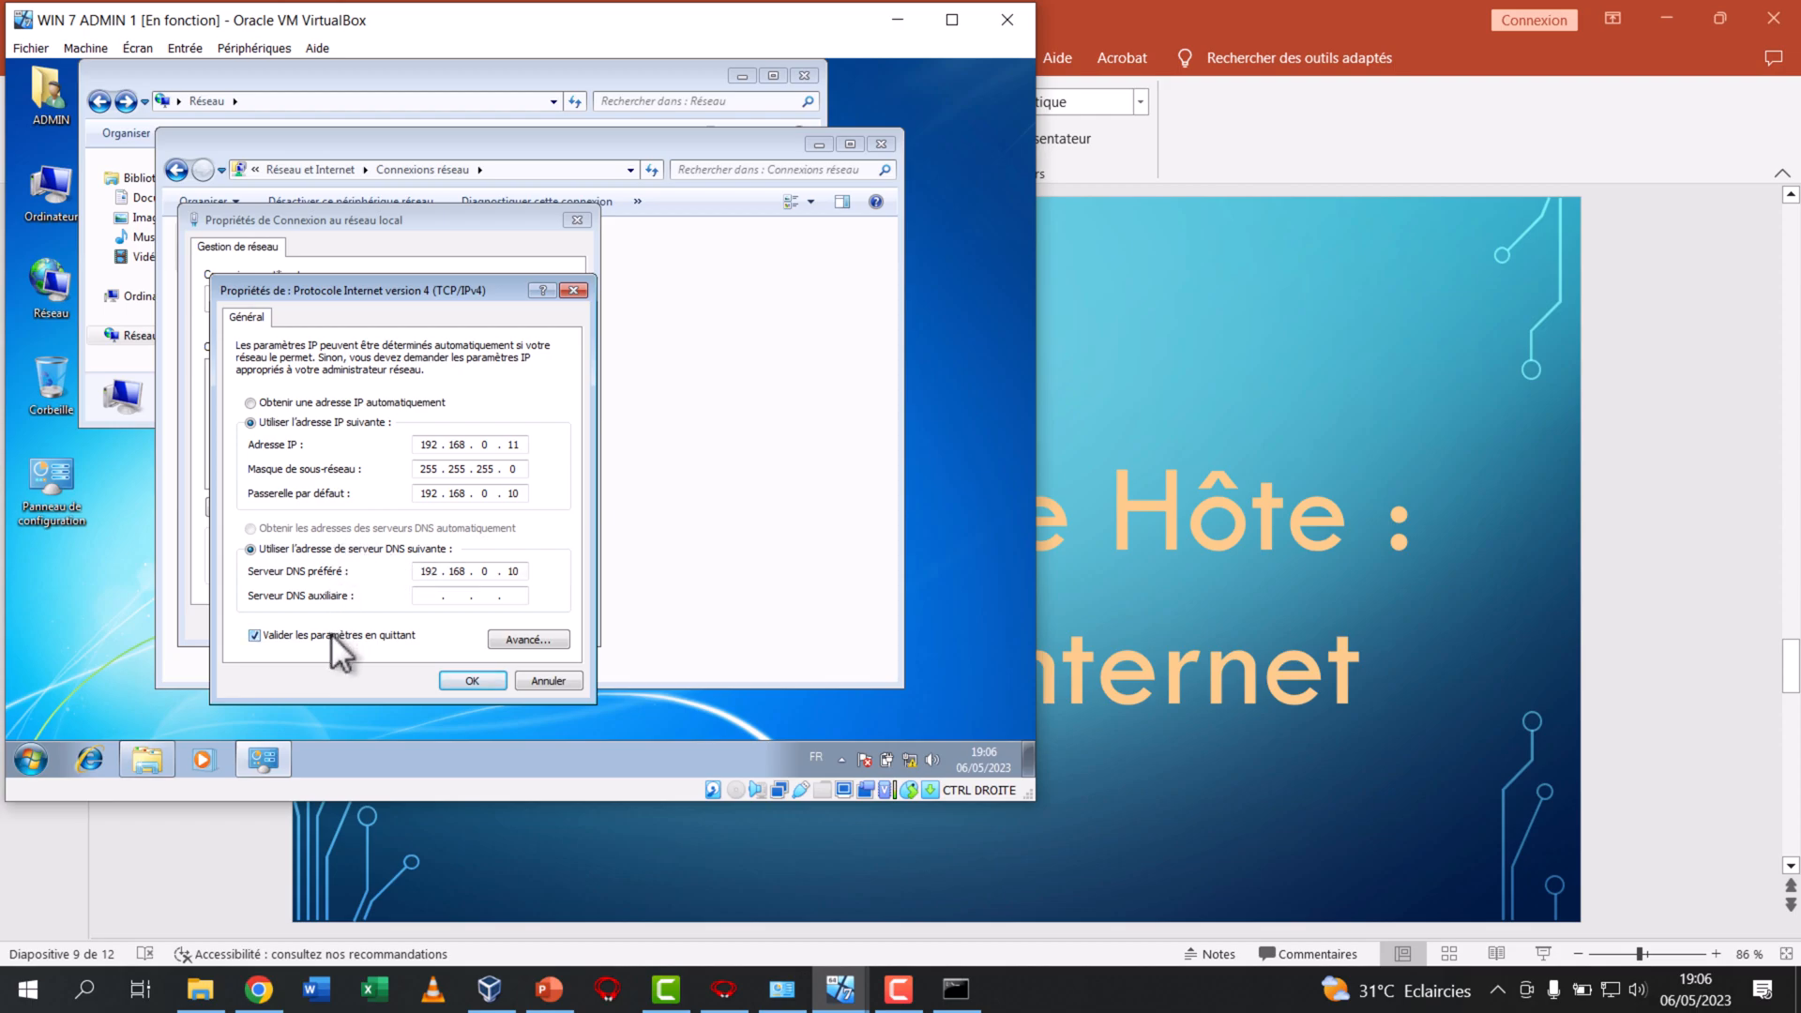
click(467, 679)
click(479, 623)
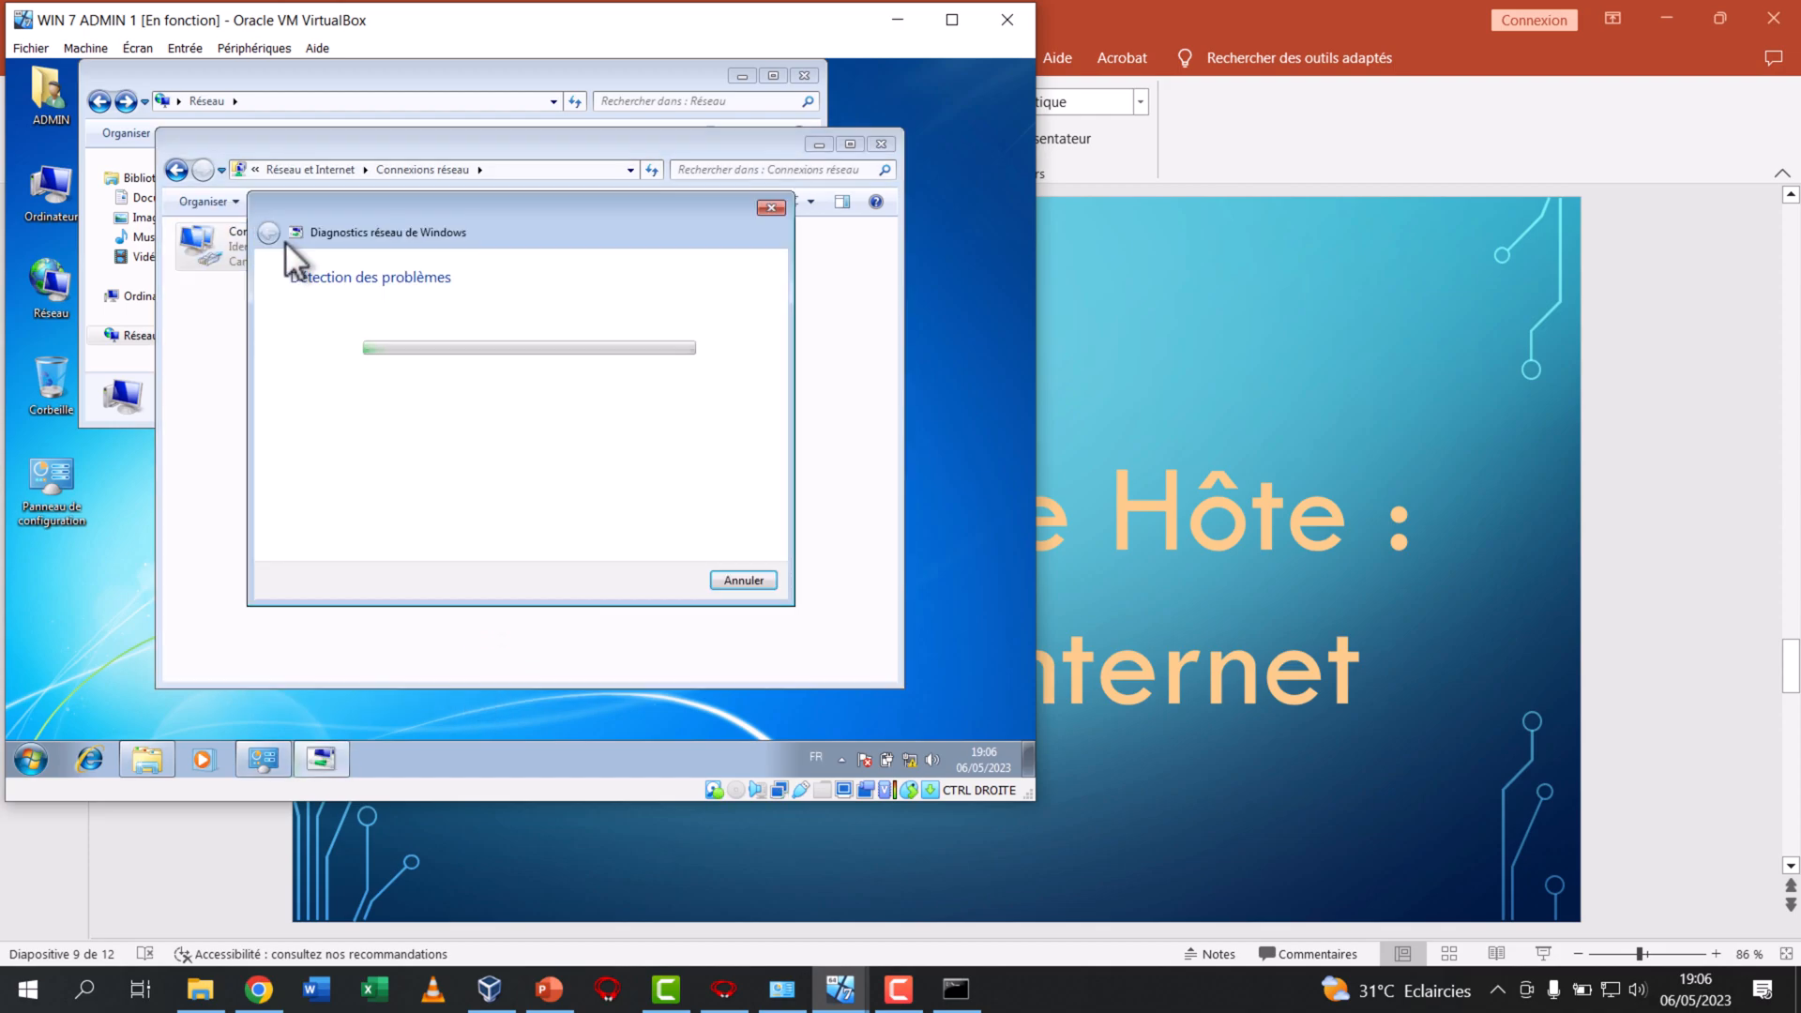
Cancel the network diagnostics on ADMIN 1 and set the location of Réseau 3 to public network
click(736, 583)
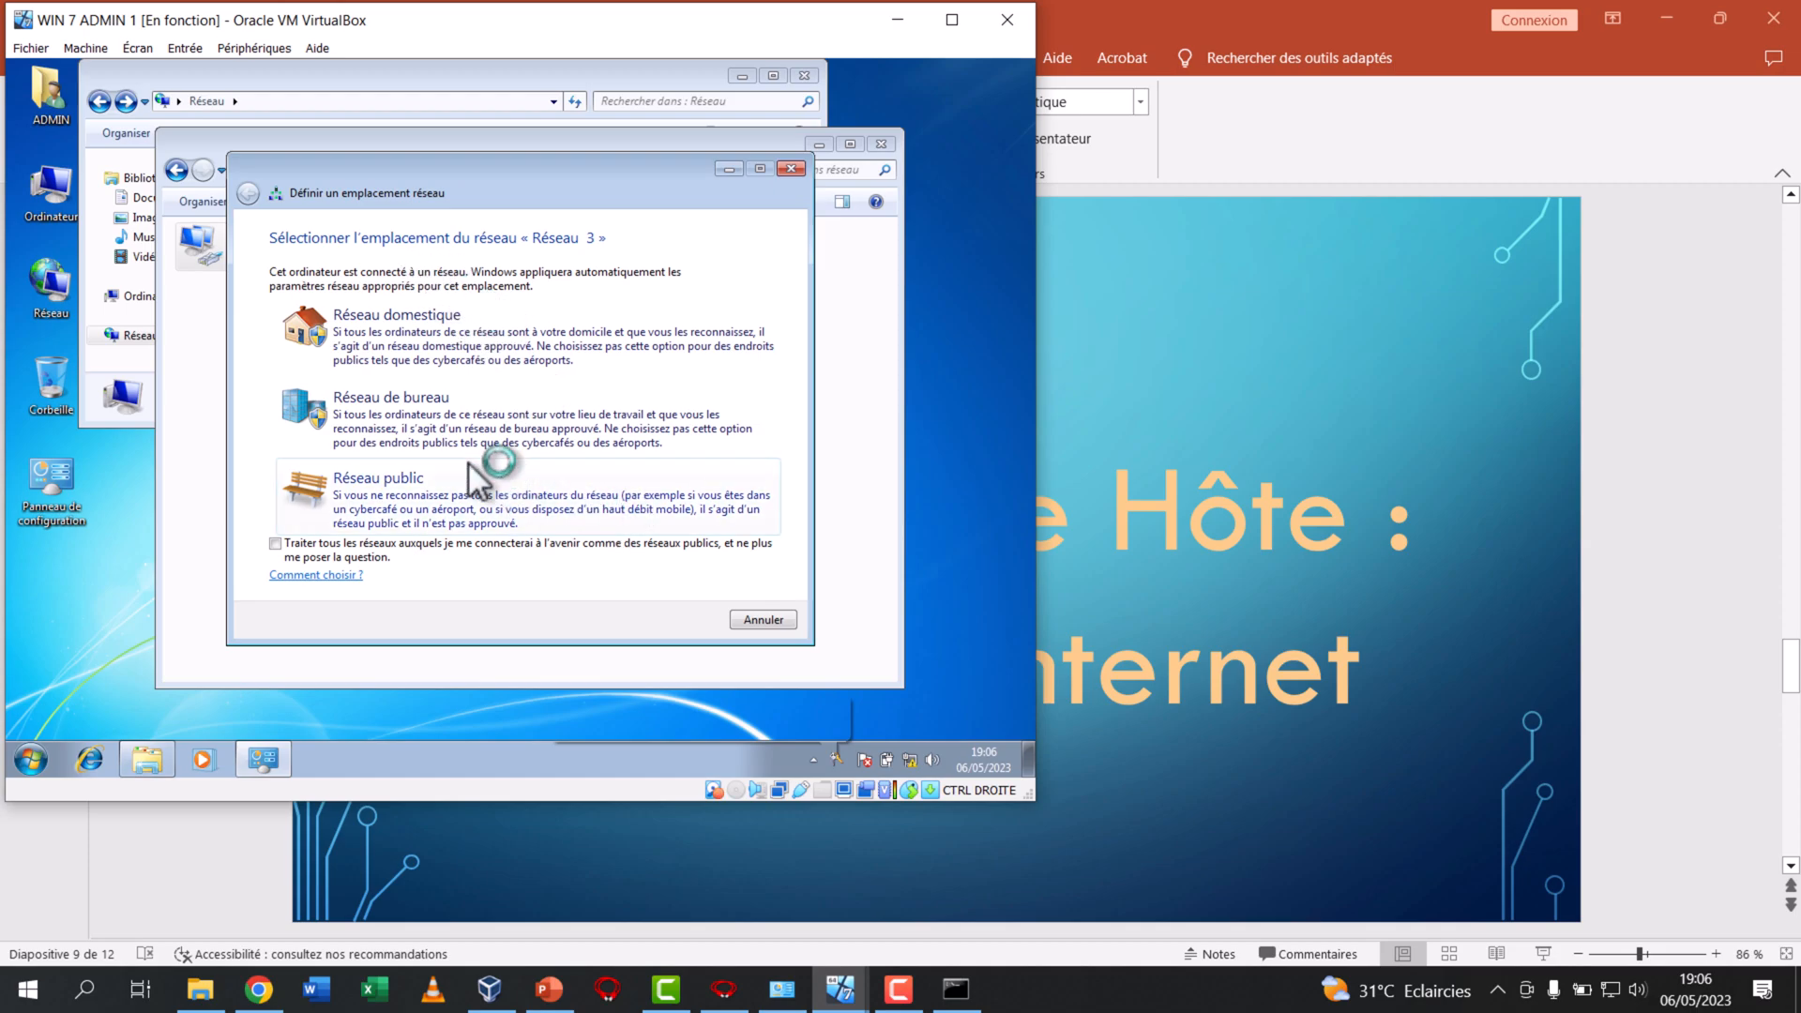
click(376, 525)
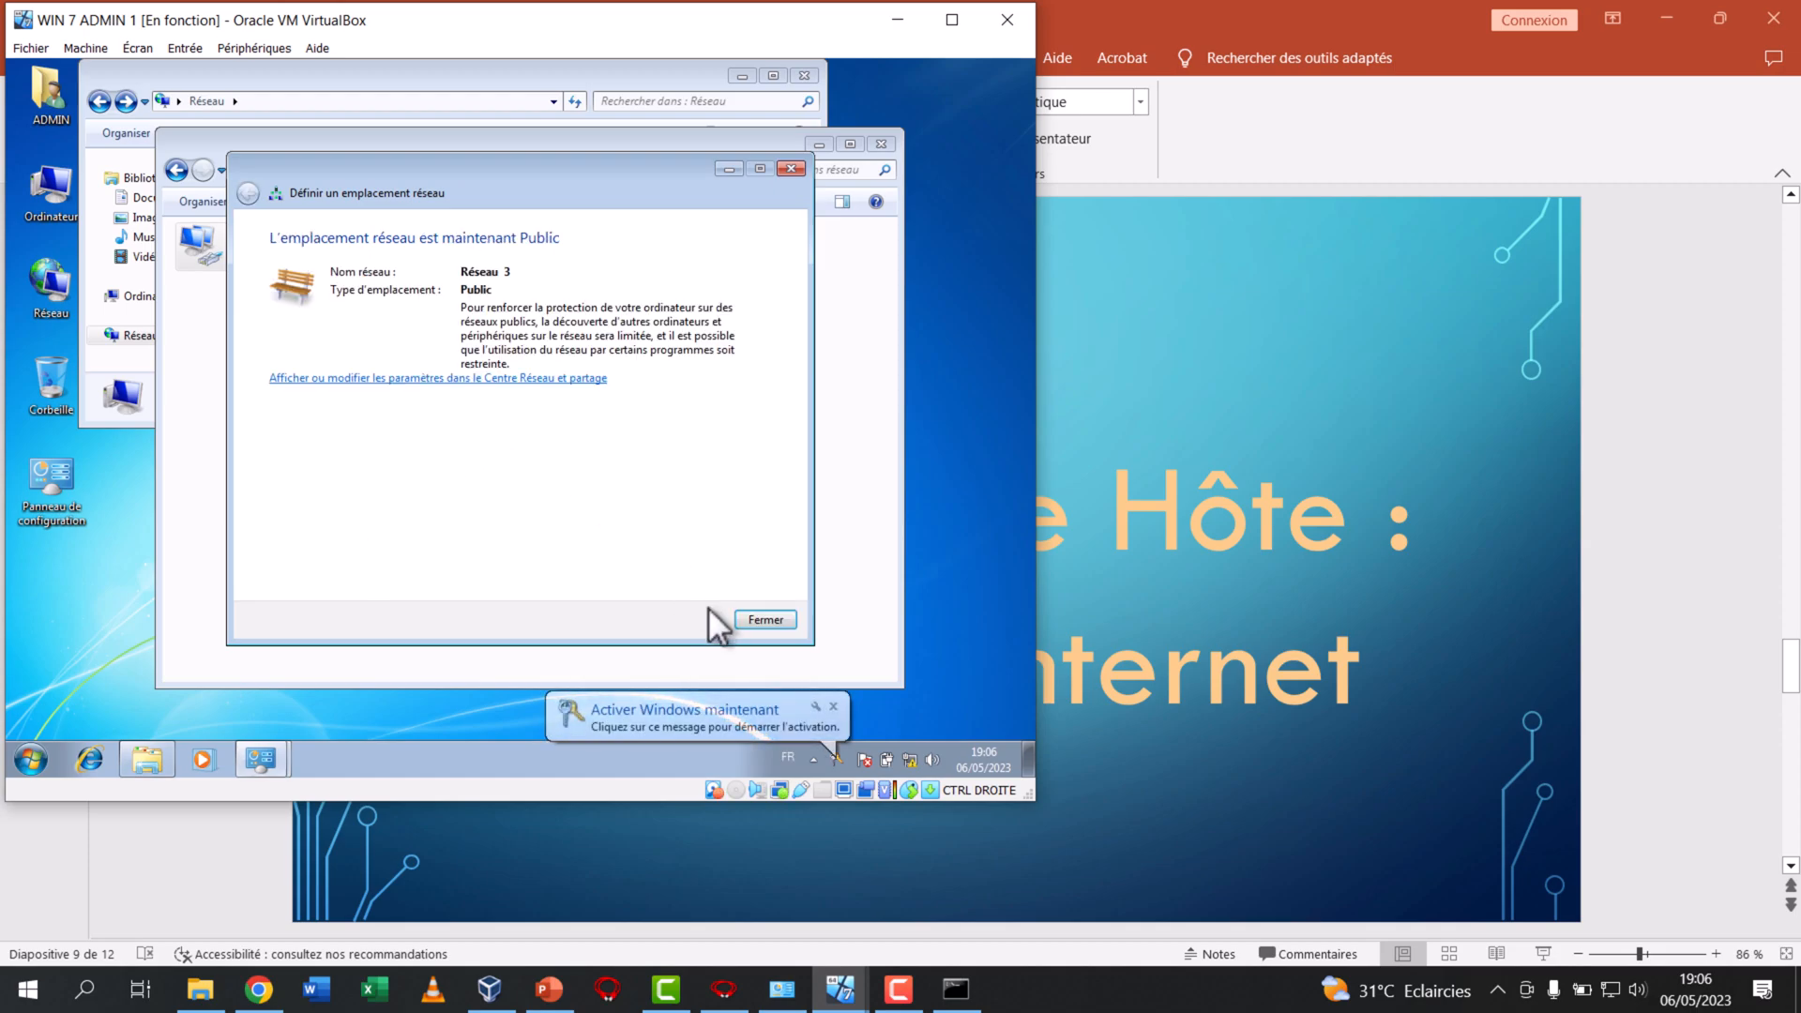
click(757, 623)
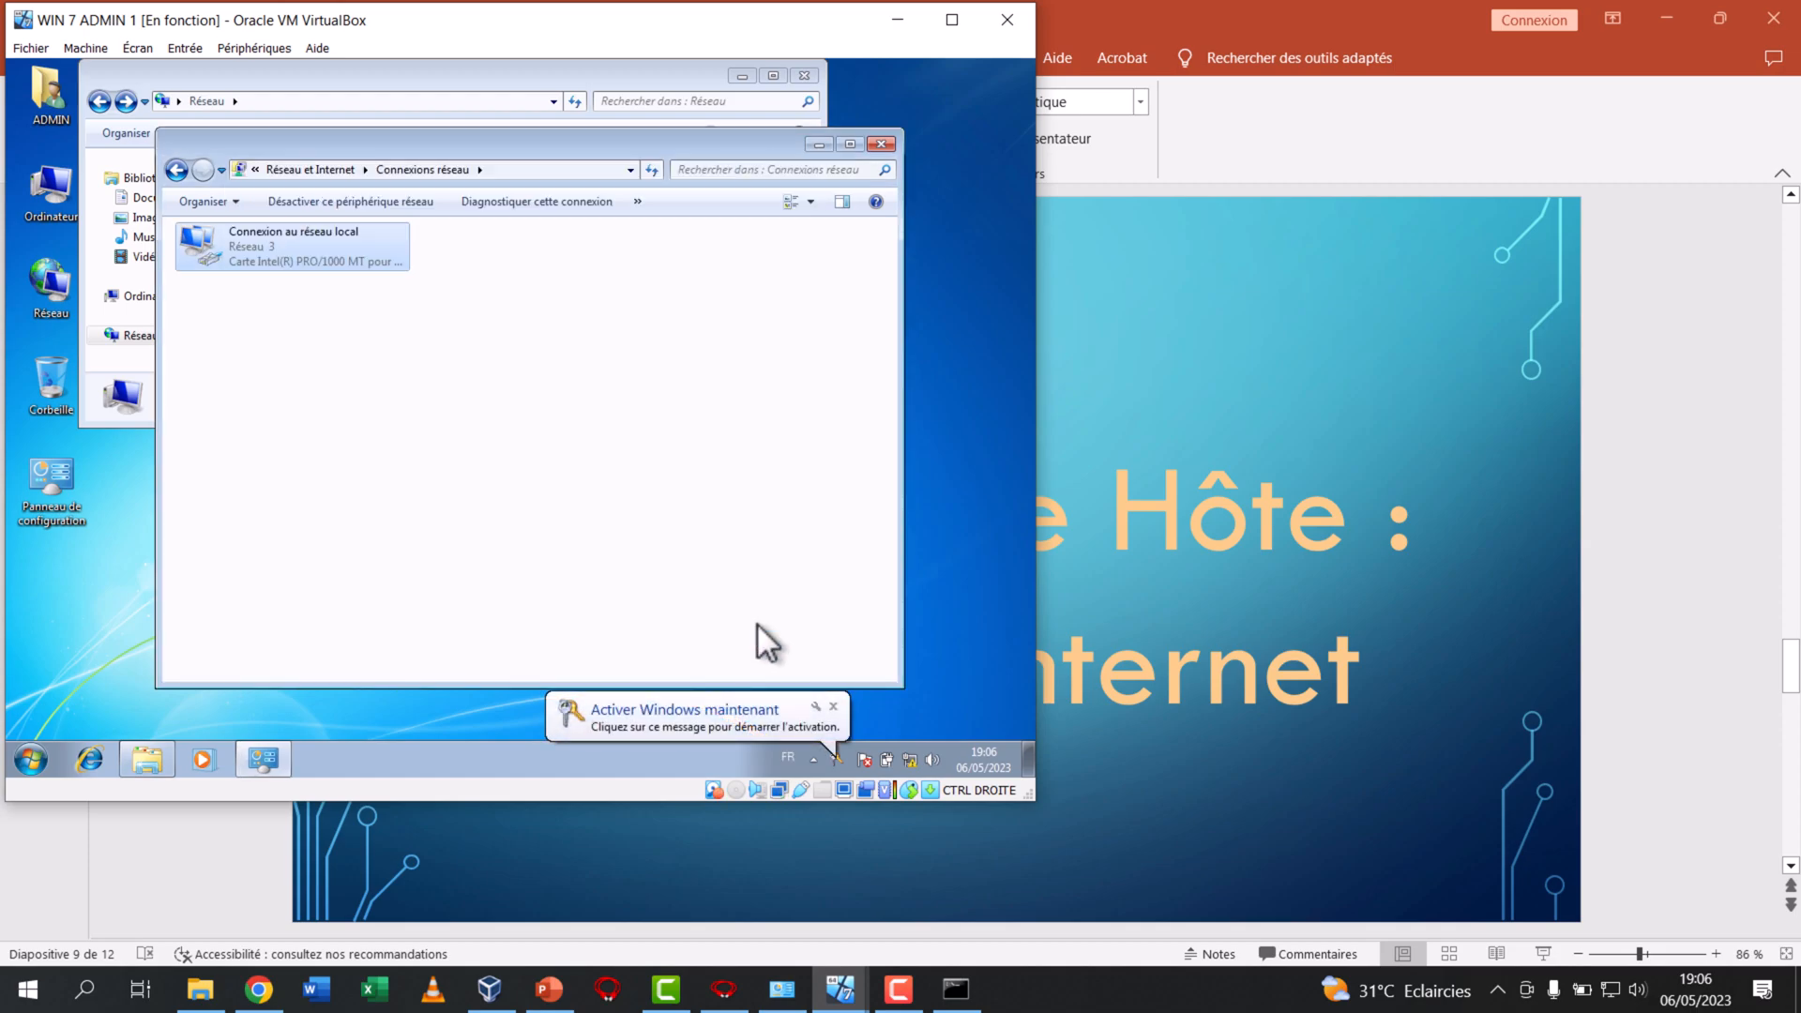
Check the status of ADMIN 1's local area connection and close it
right_click(293, 250)
click(355, 282)
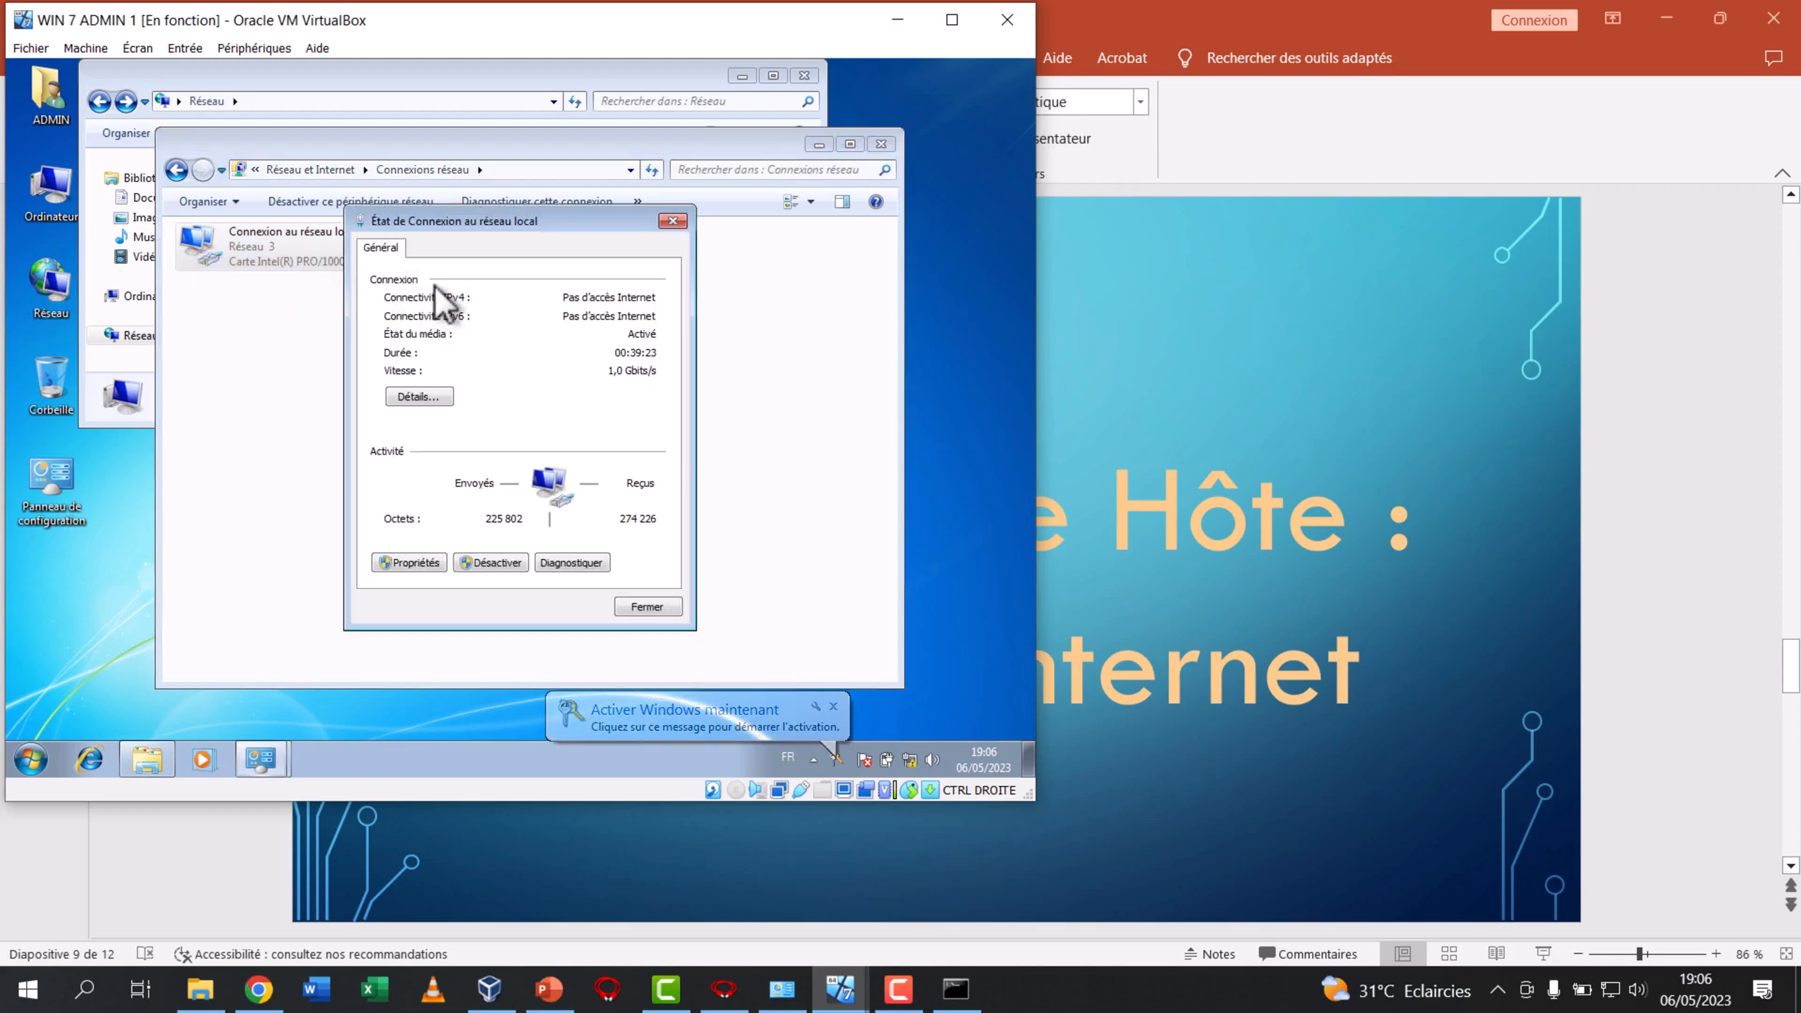
click(674, 222)
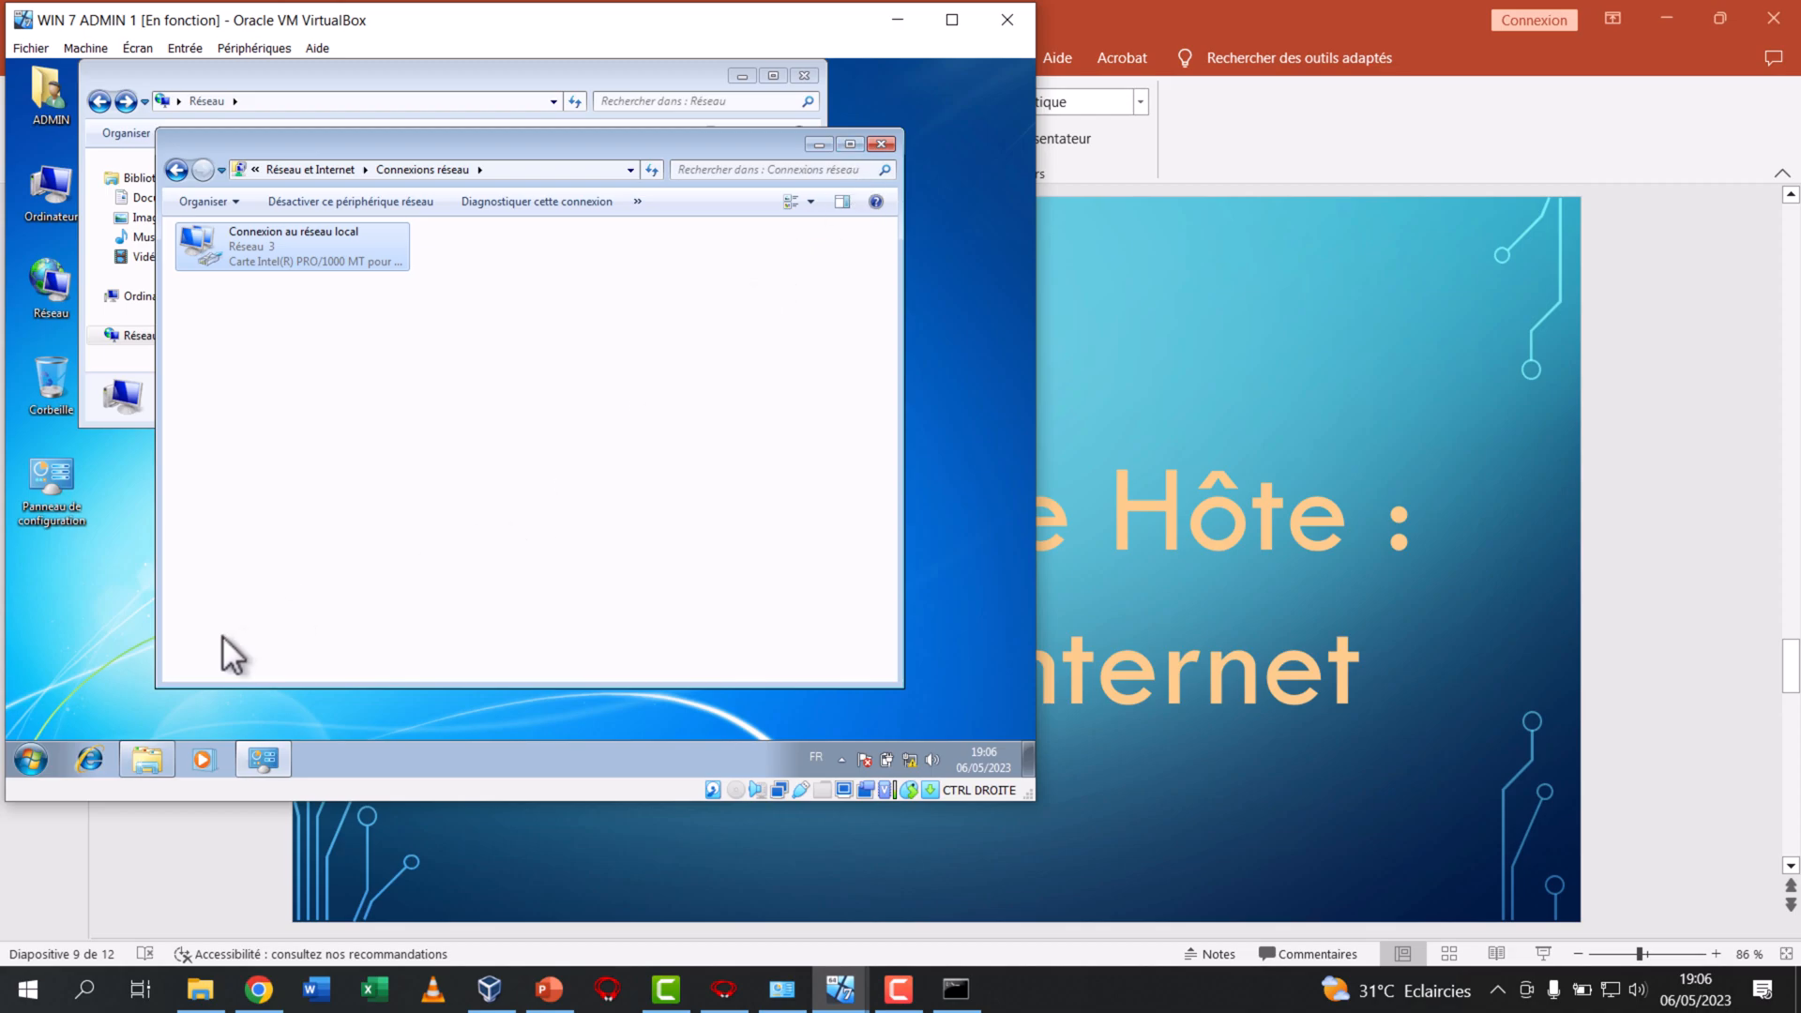
Open a command prompt on WIN 7 ADMIN 1 and ping 8.8.8.8
click(31, 760)
text(cmd)
key(Return)
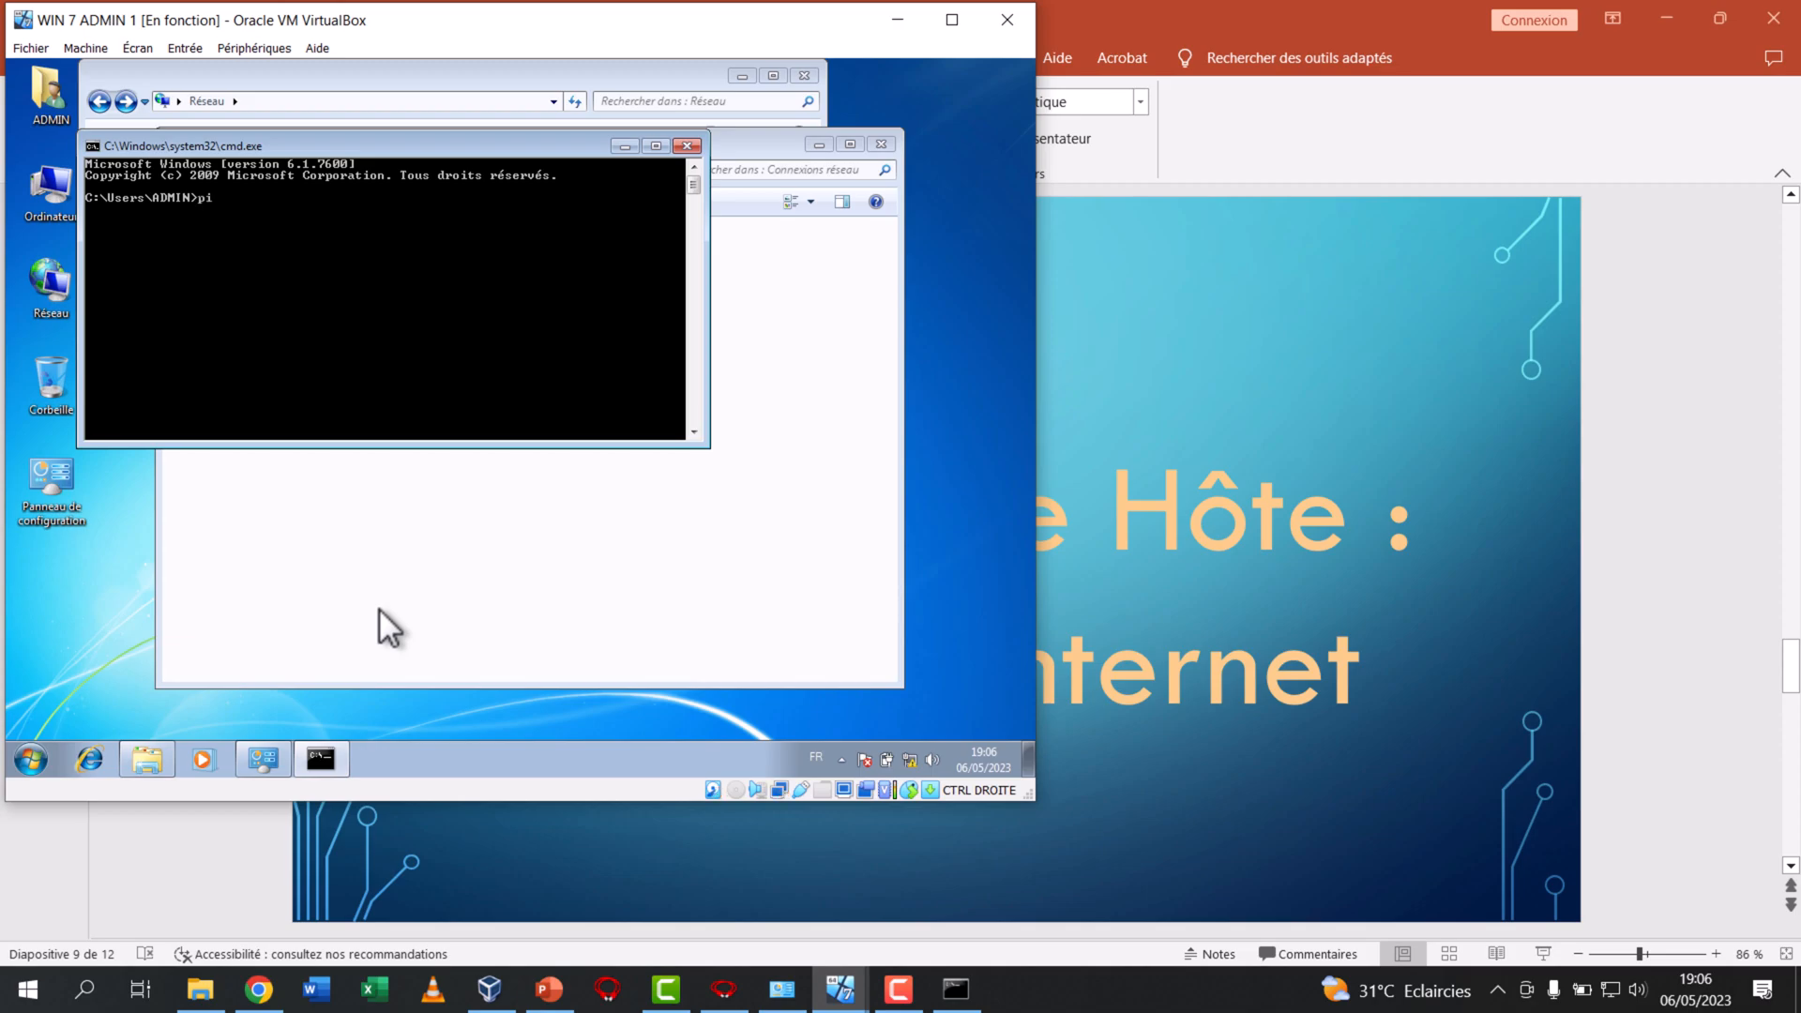
text(ping 8.8.8.8)
key(Return)
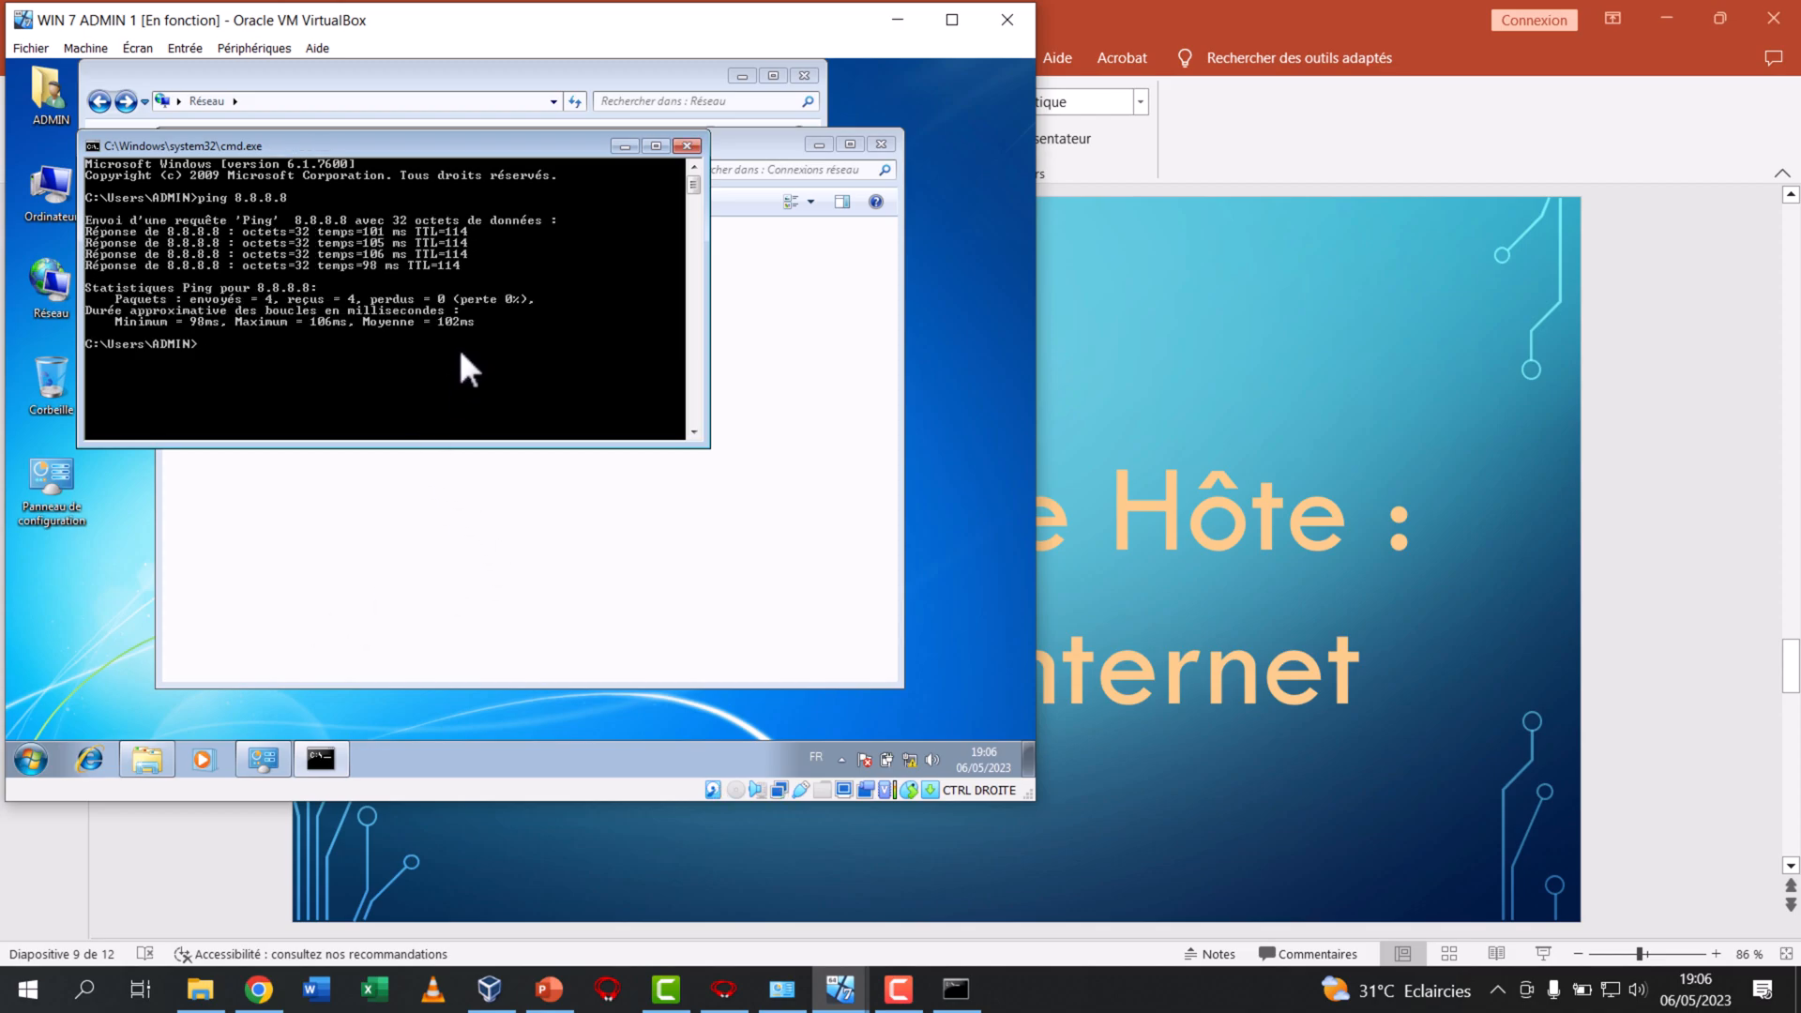
Ping google.com from ADMIN 1 and close the command prompt
text(ping google.com)
key(Return)
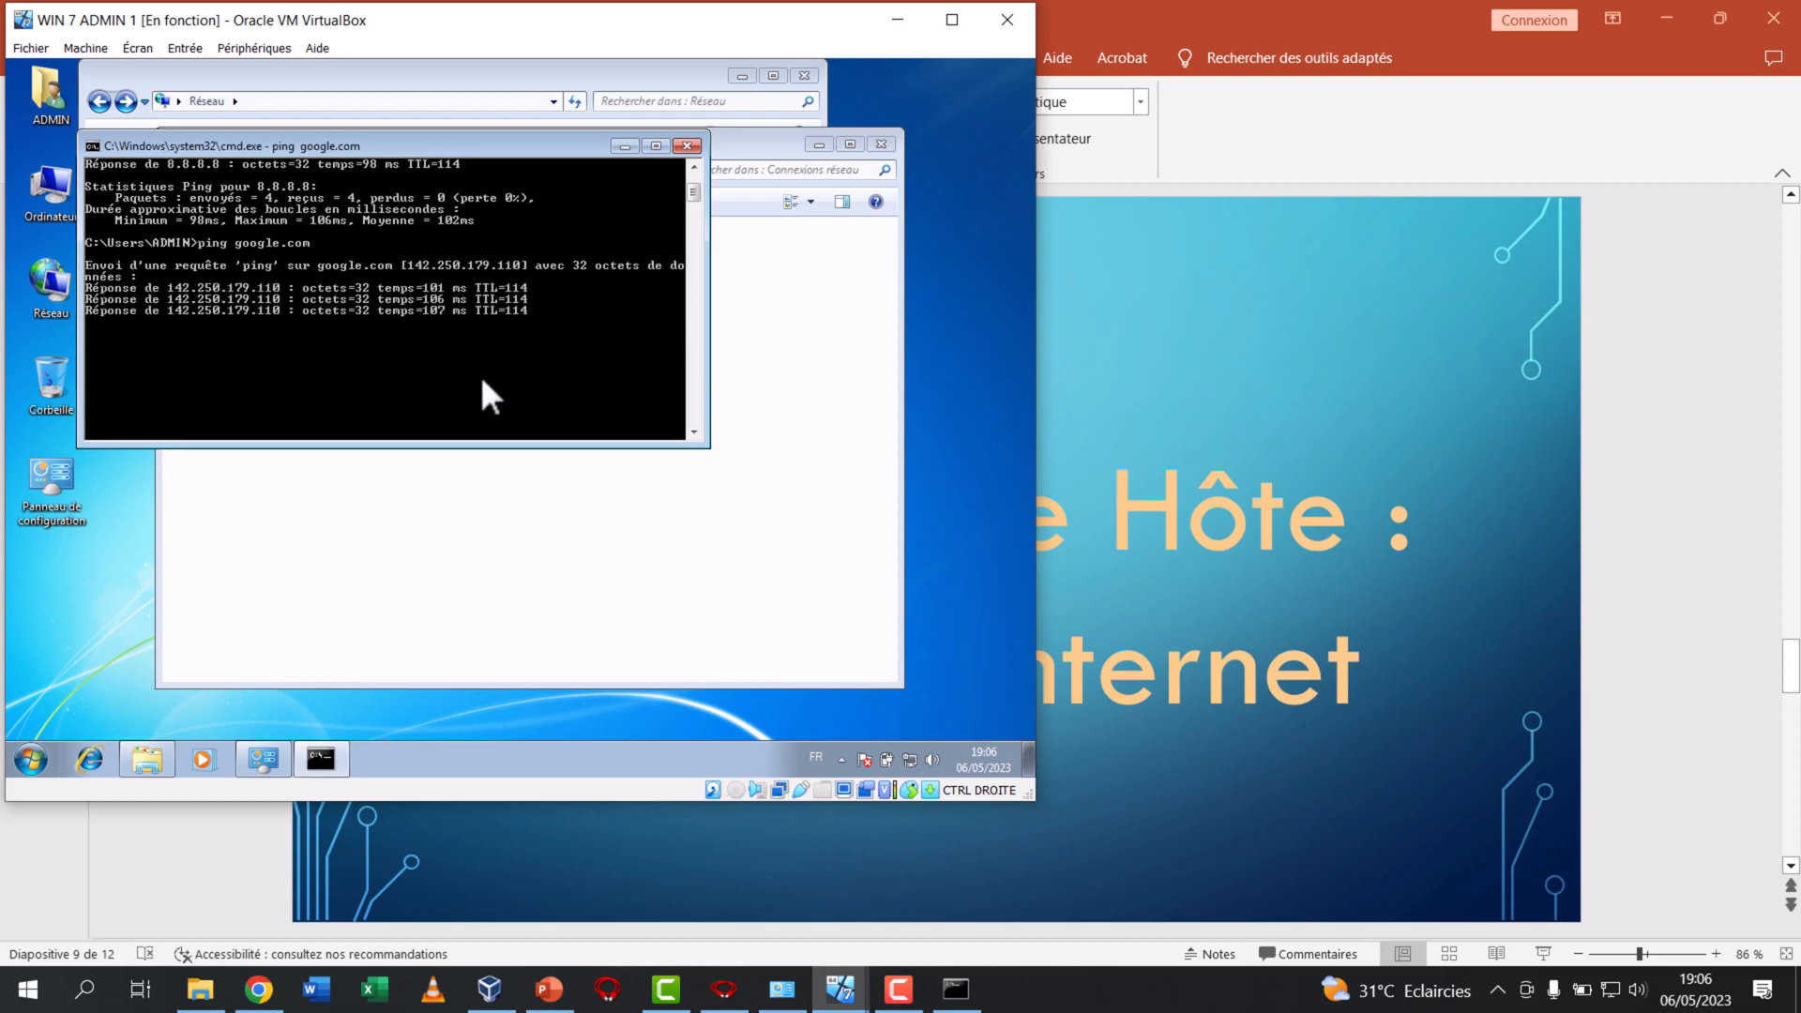
click(687, 143)
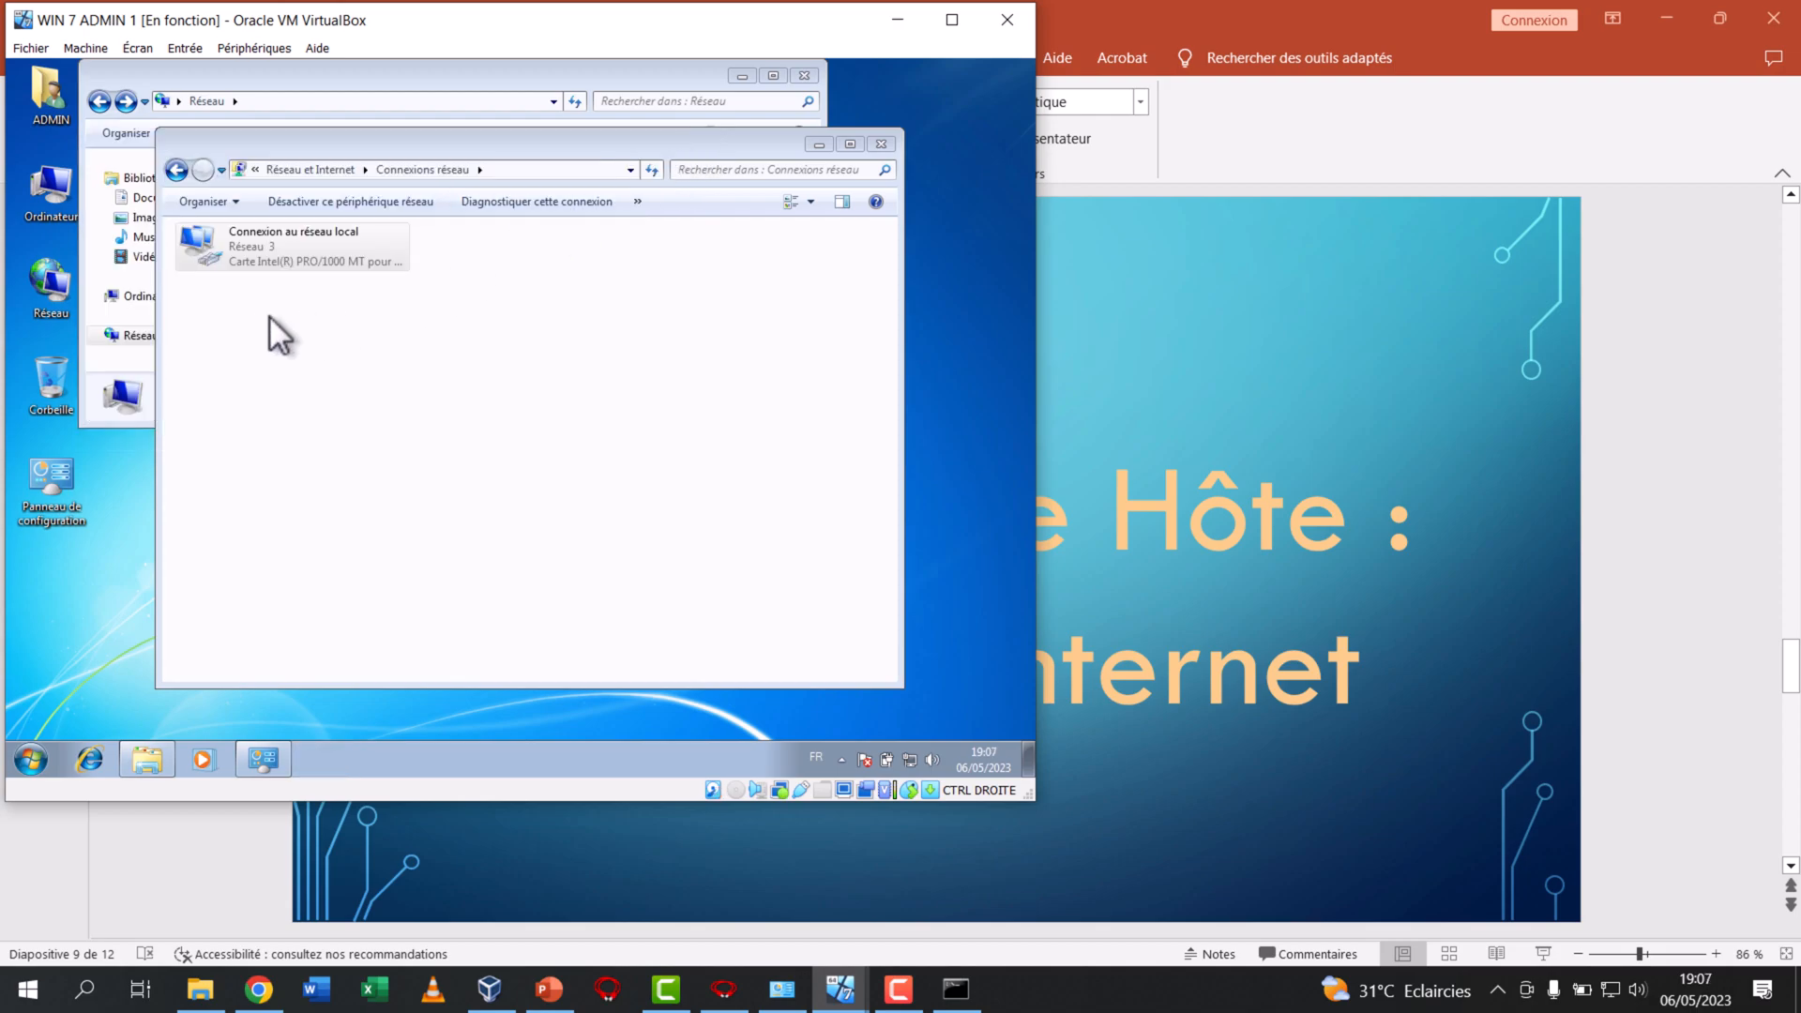
Review the status and details of ADMIN 1's local connection again, then close its network connections window
right_click(279, 250)
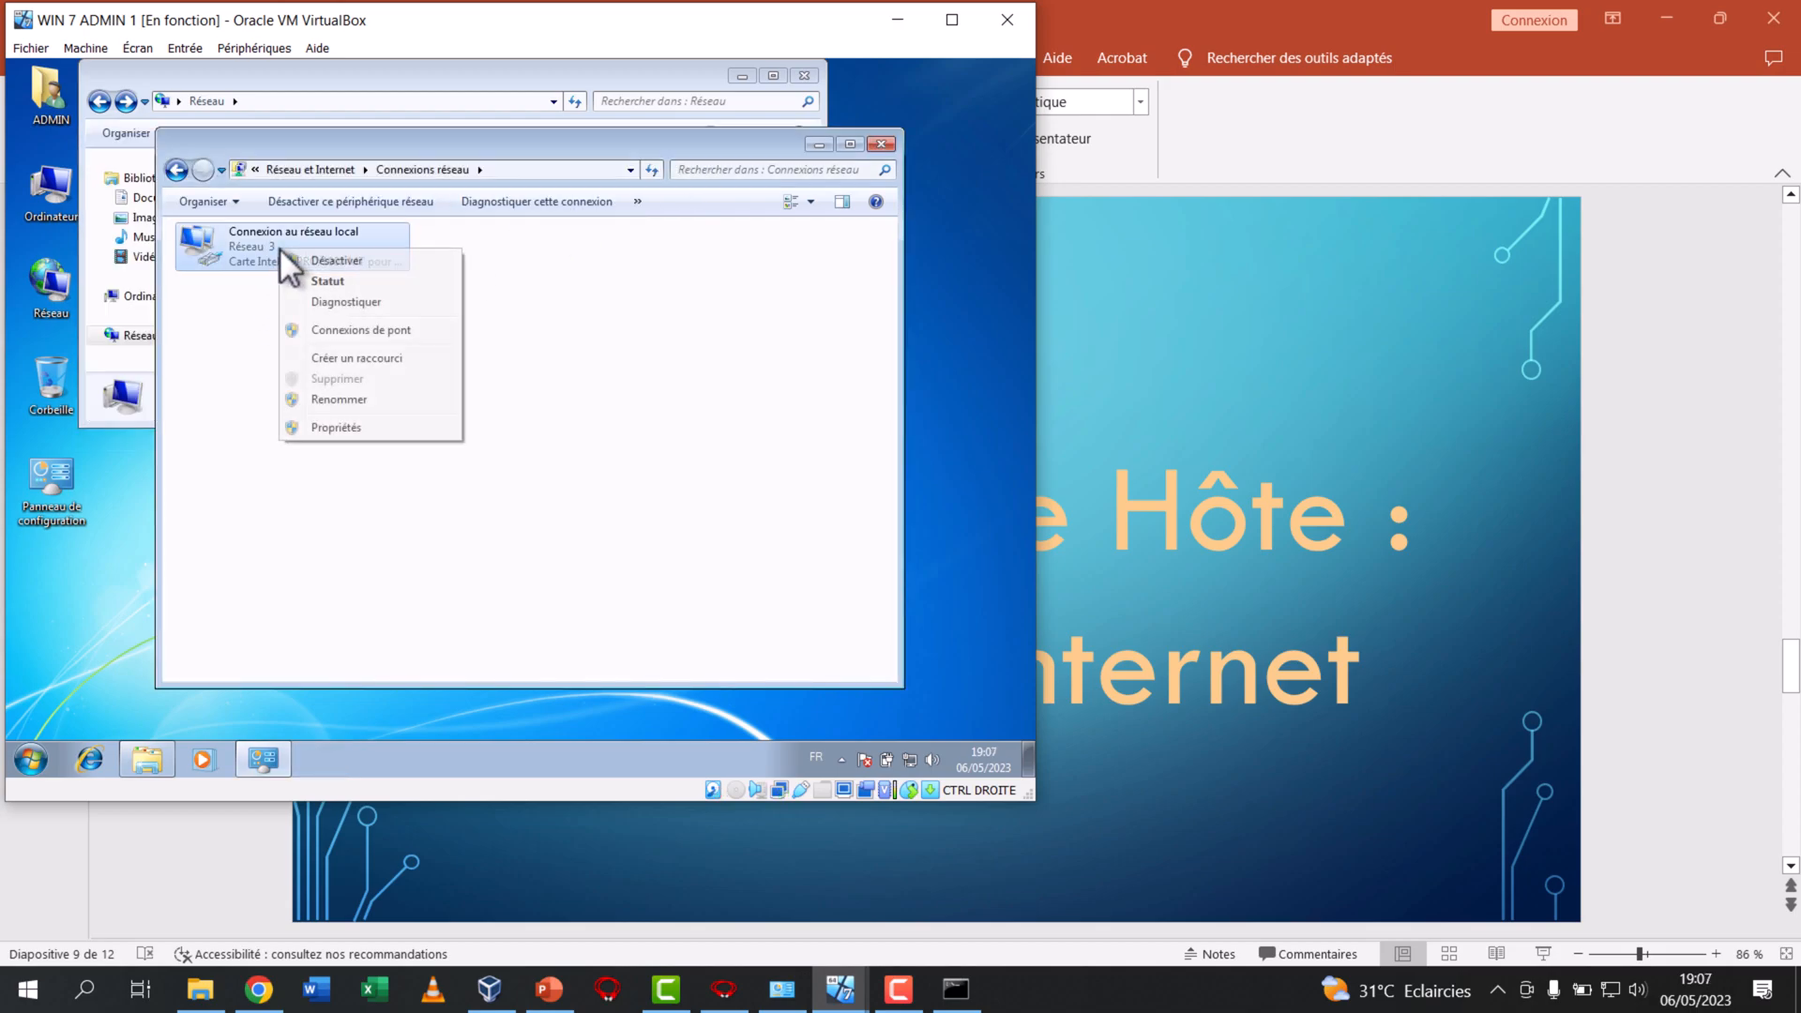
click(318, 282)
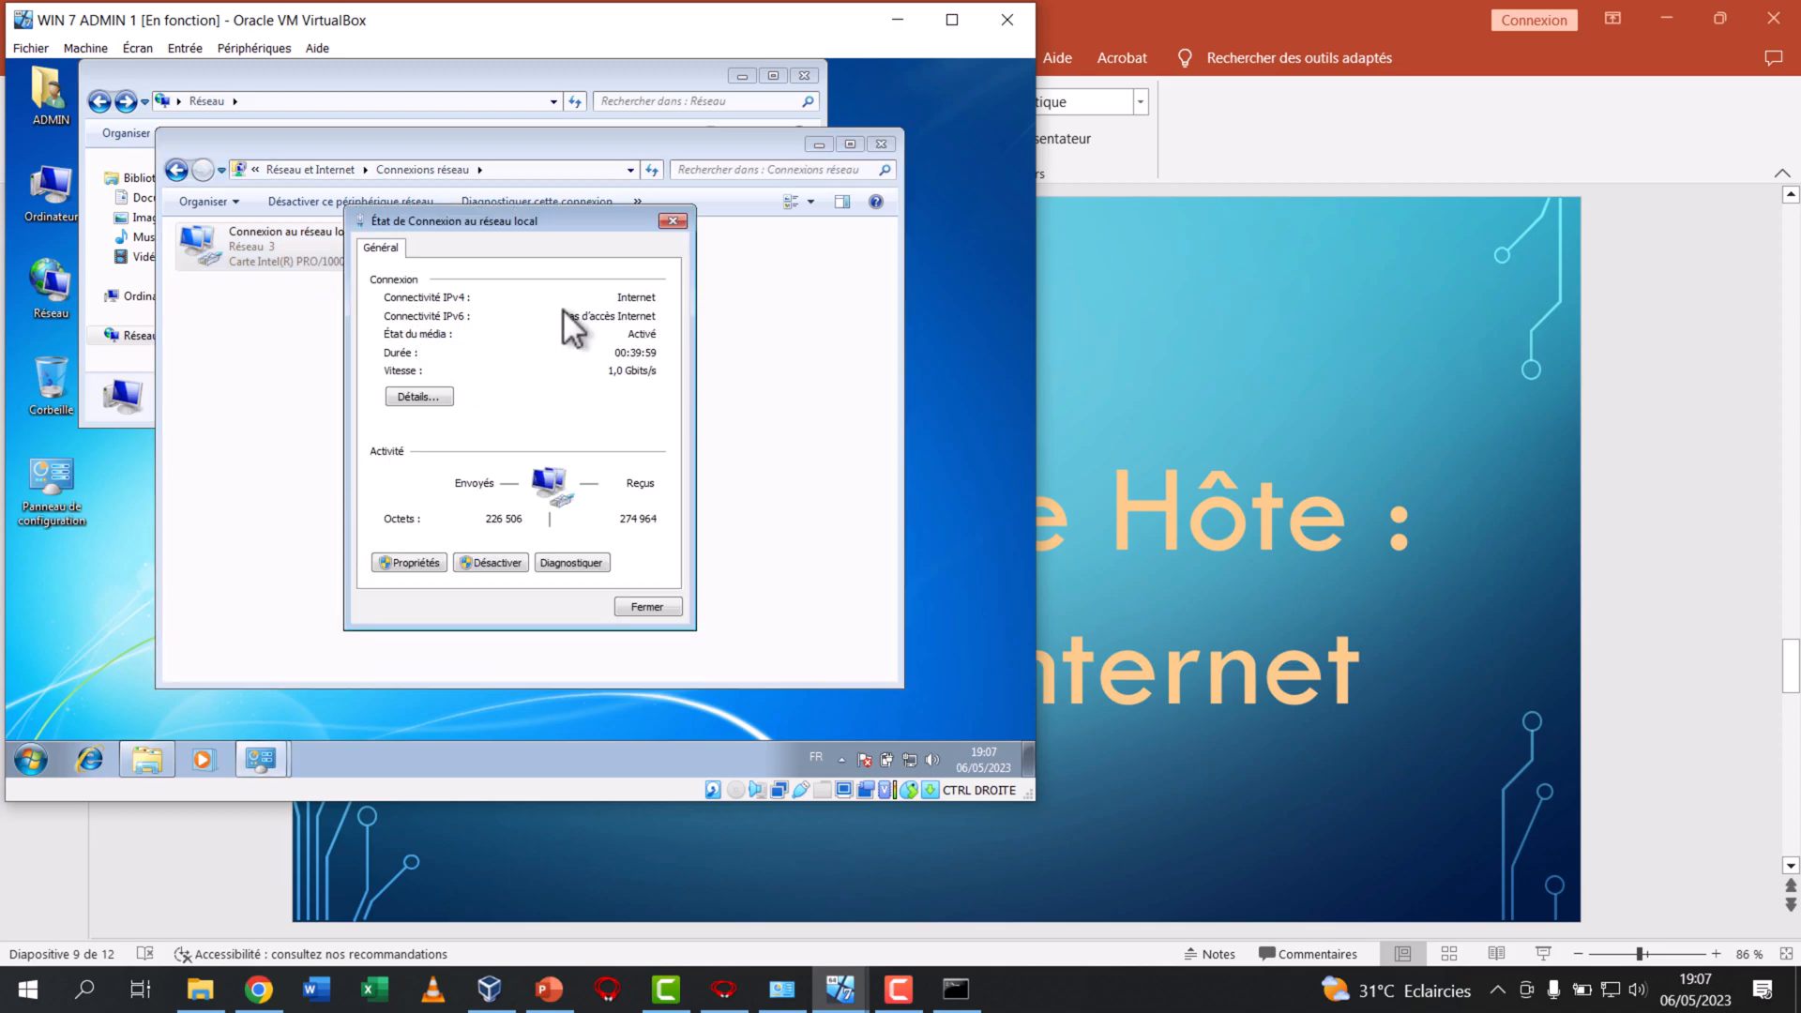
click(419, 397)
click(687, 249)
click(673, 223)
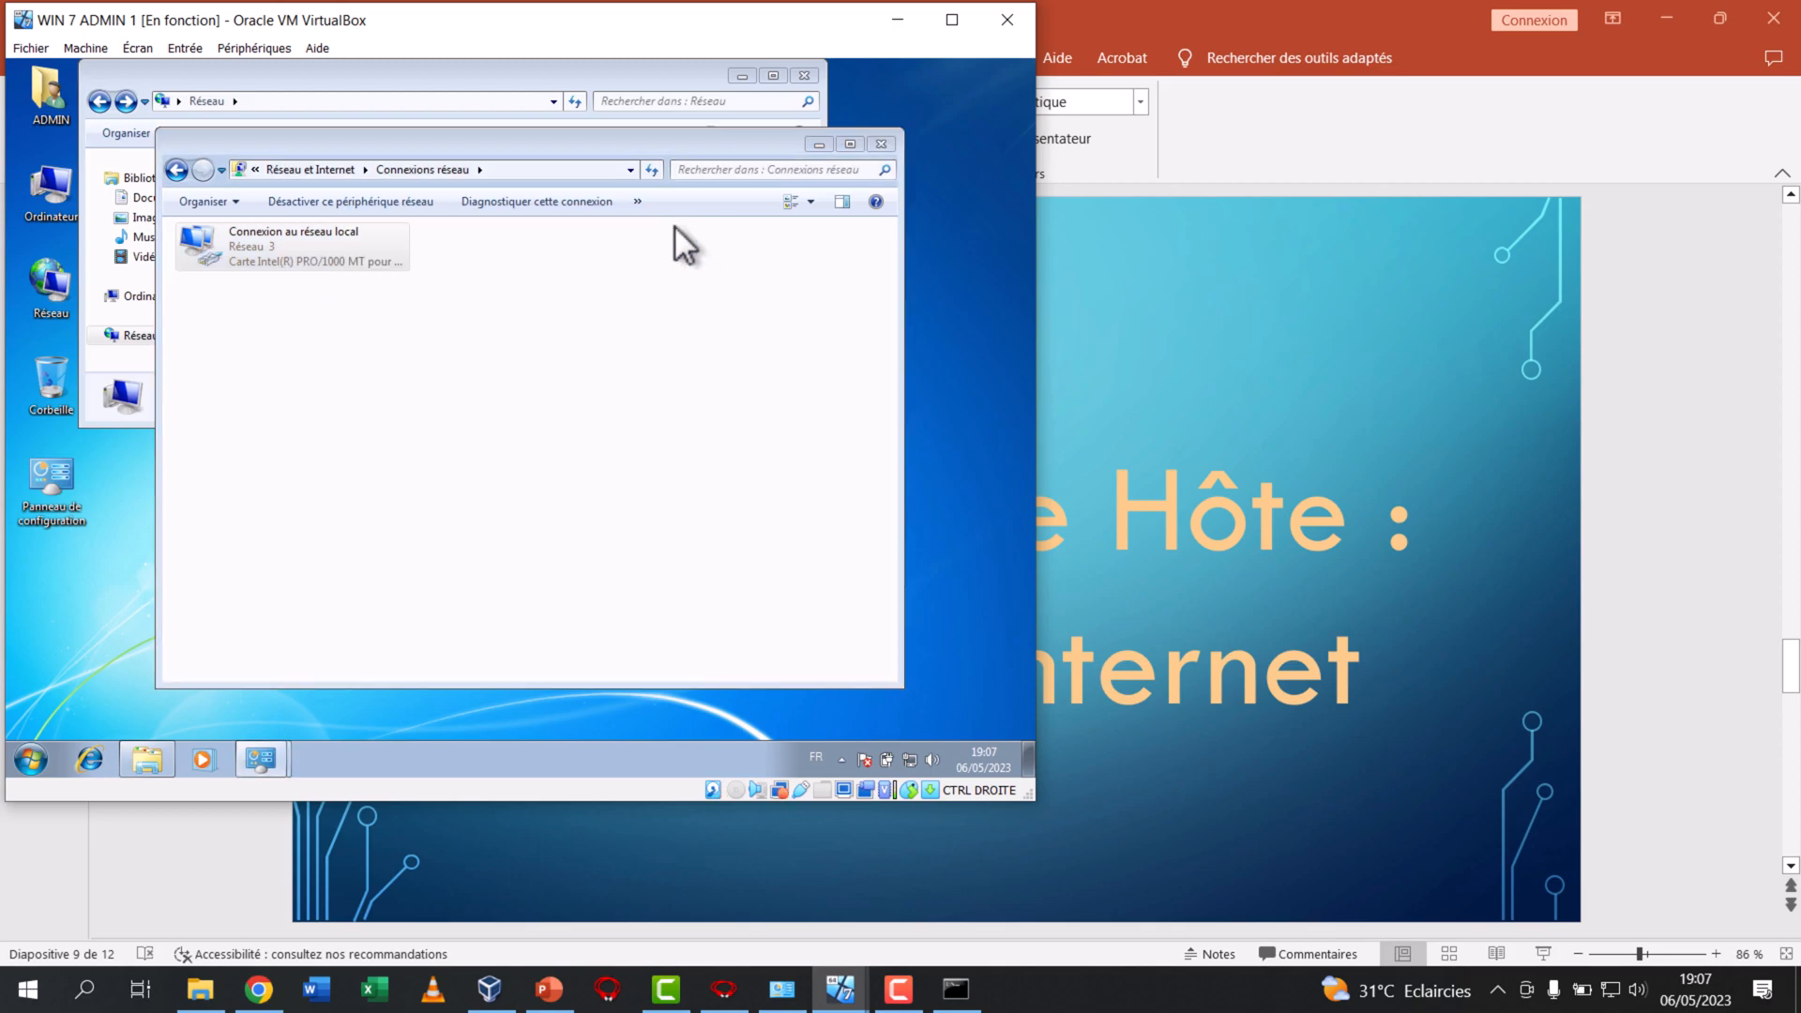
click(880, 144)
Shrink the WIN 7 ADMIN 1 window, bring up and enlarge WIN 7 ADMIN 2, and minimize its command prompt
drag(1025, 792, 859, 482)
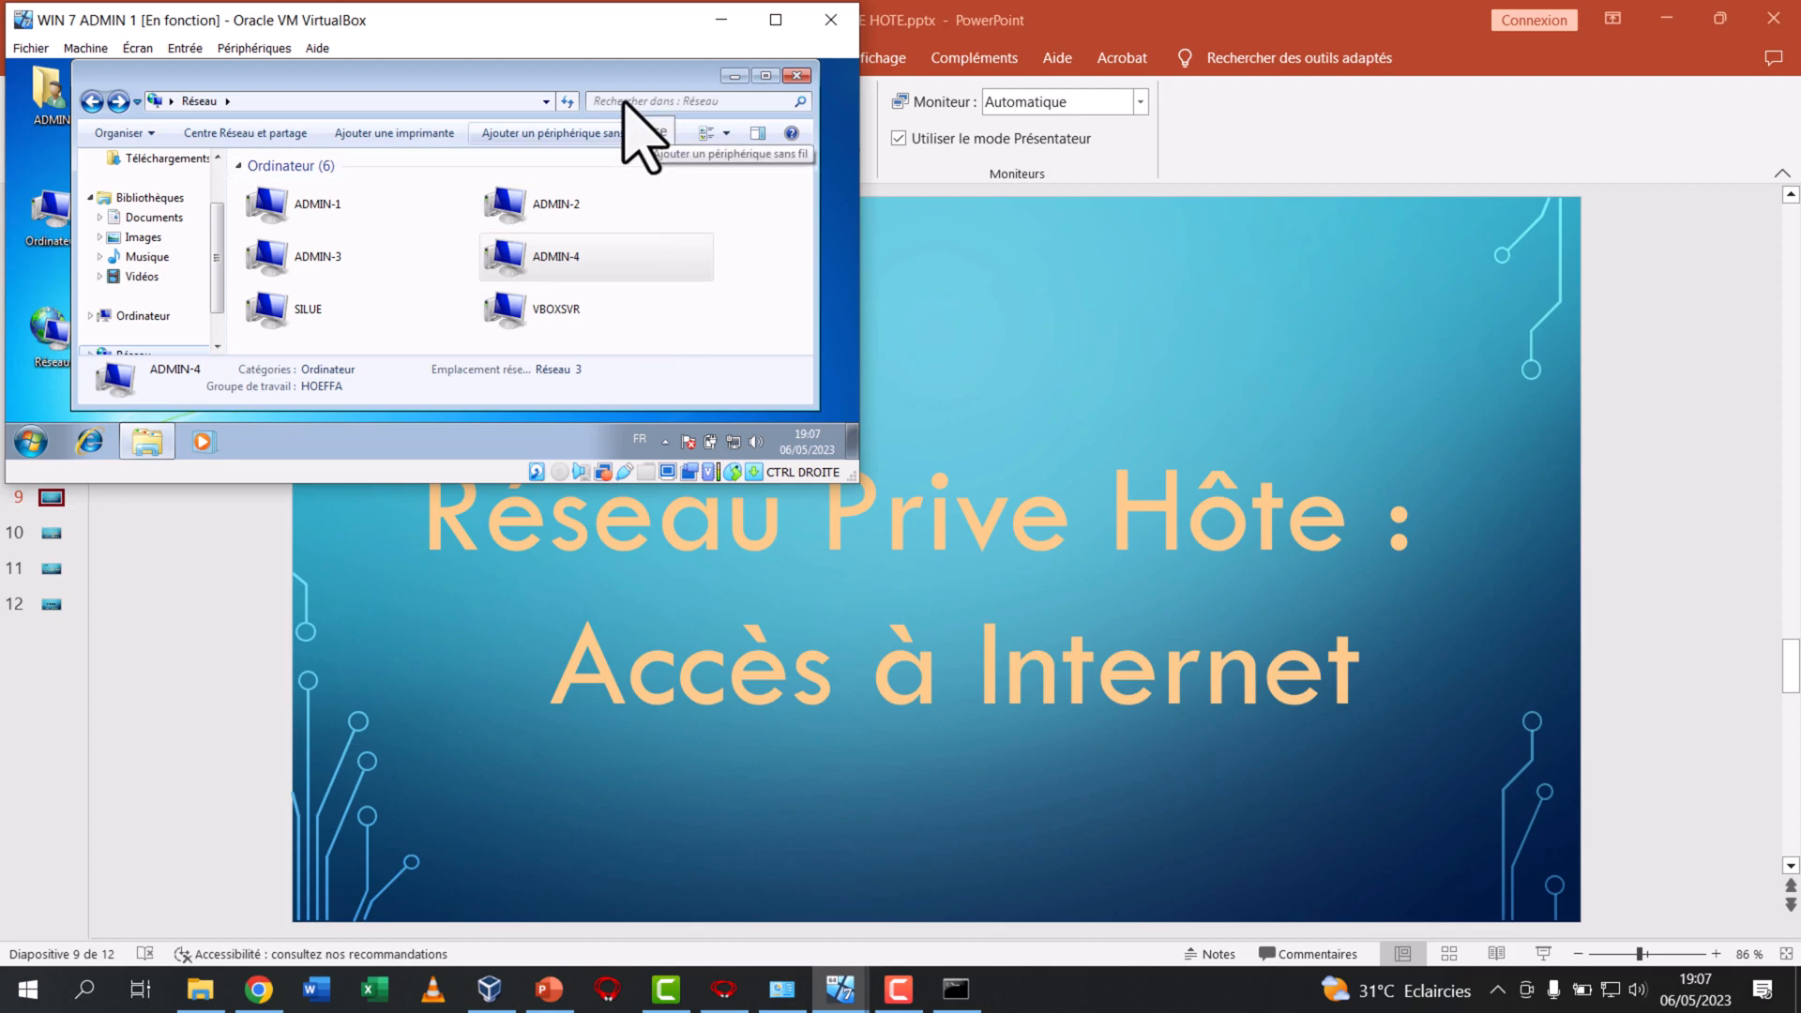
click(839, 987)
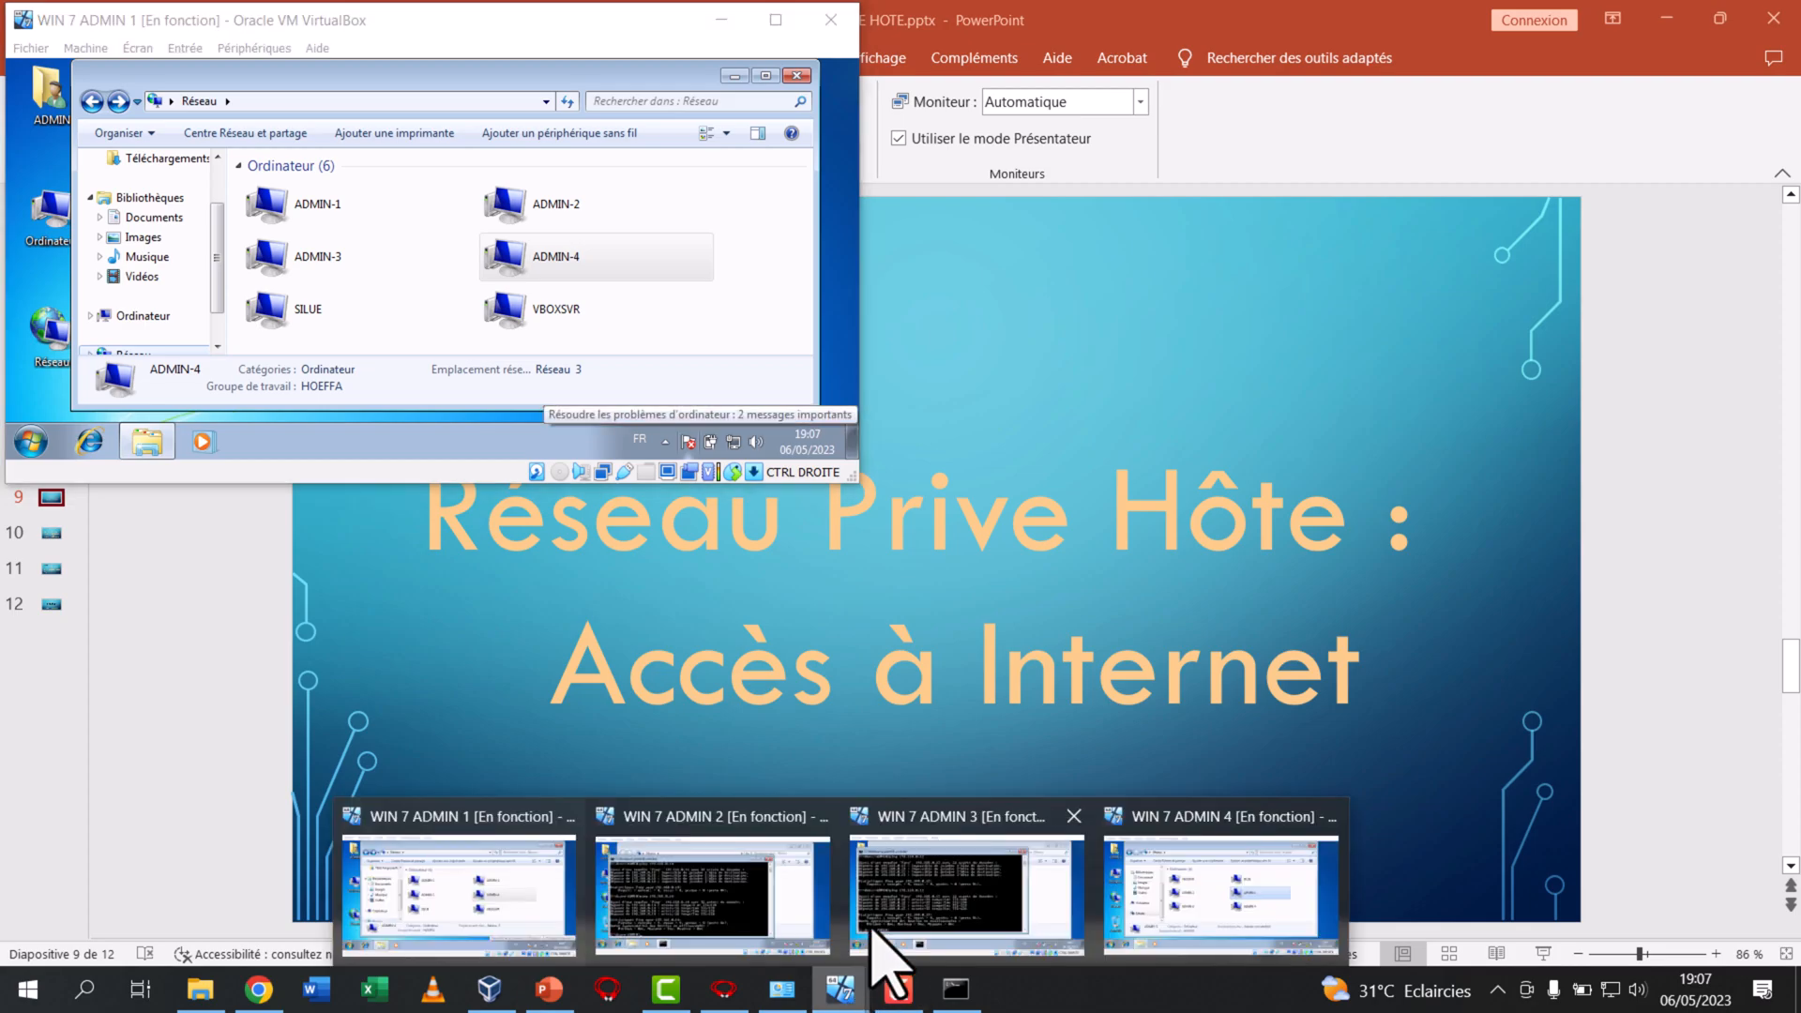
click(725, 893)
drag(1769, 498, 1763, 732)
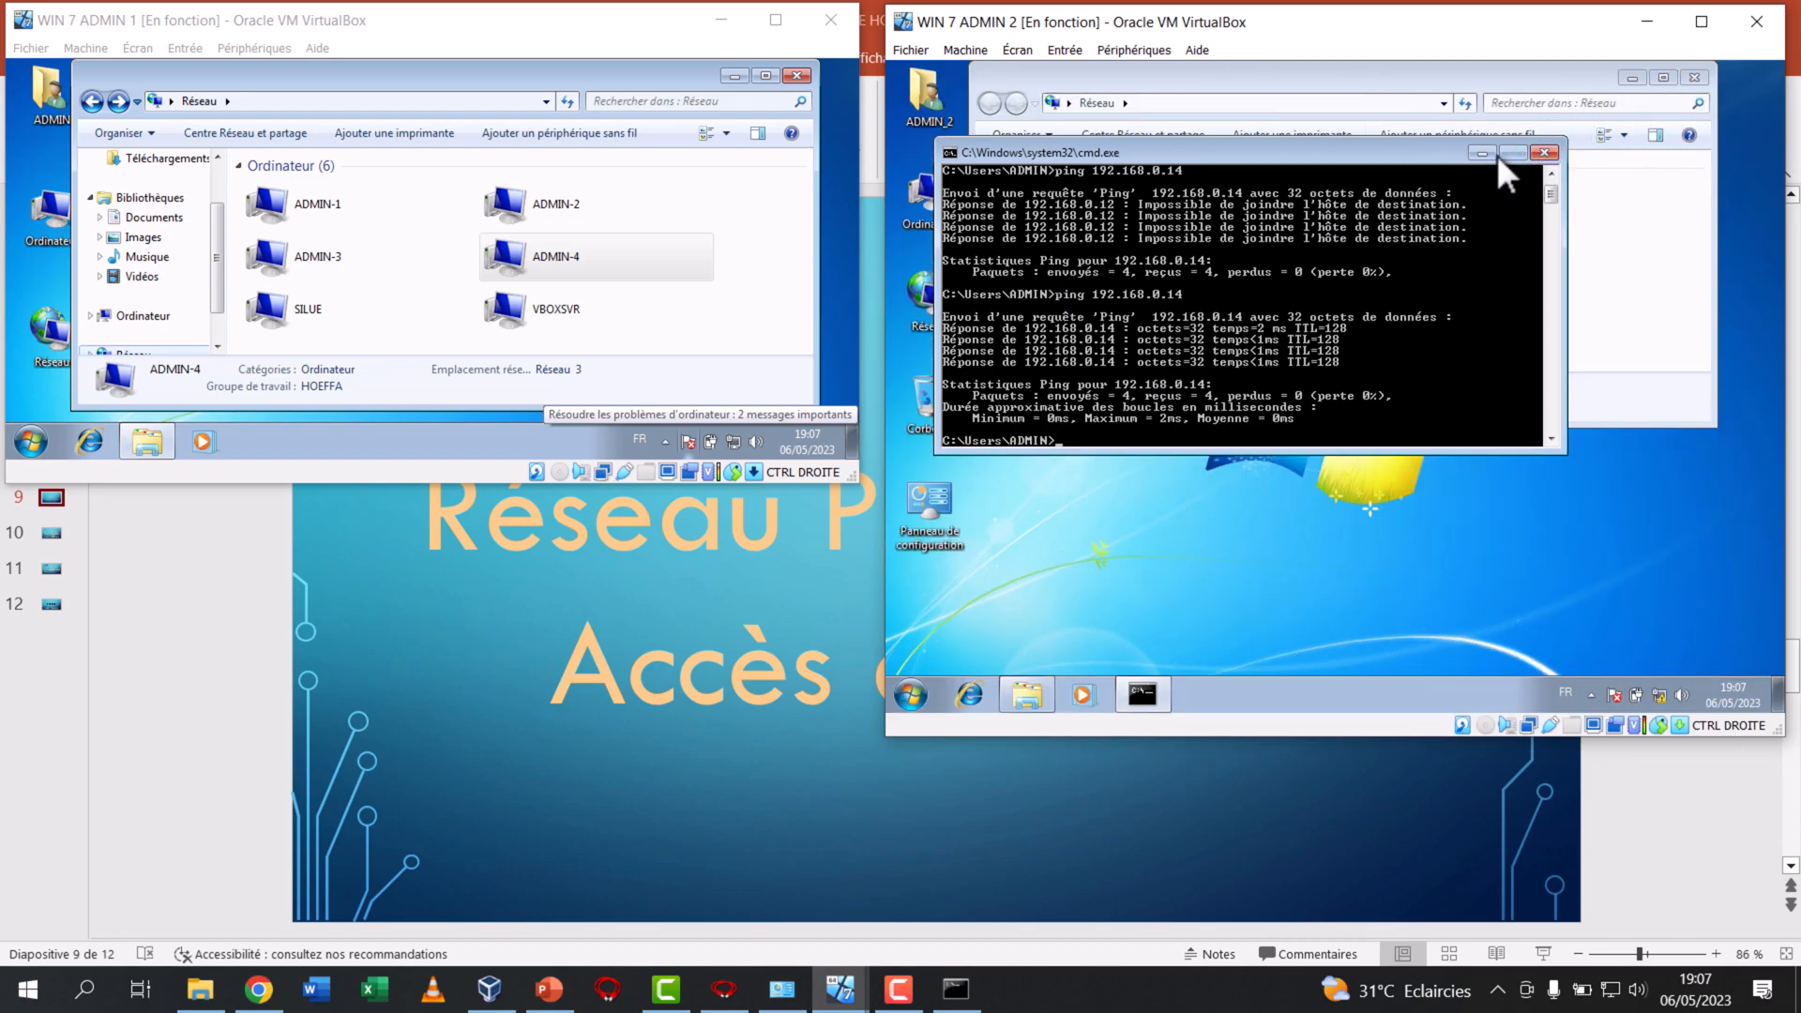
click(1487, 151)
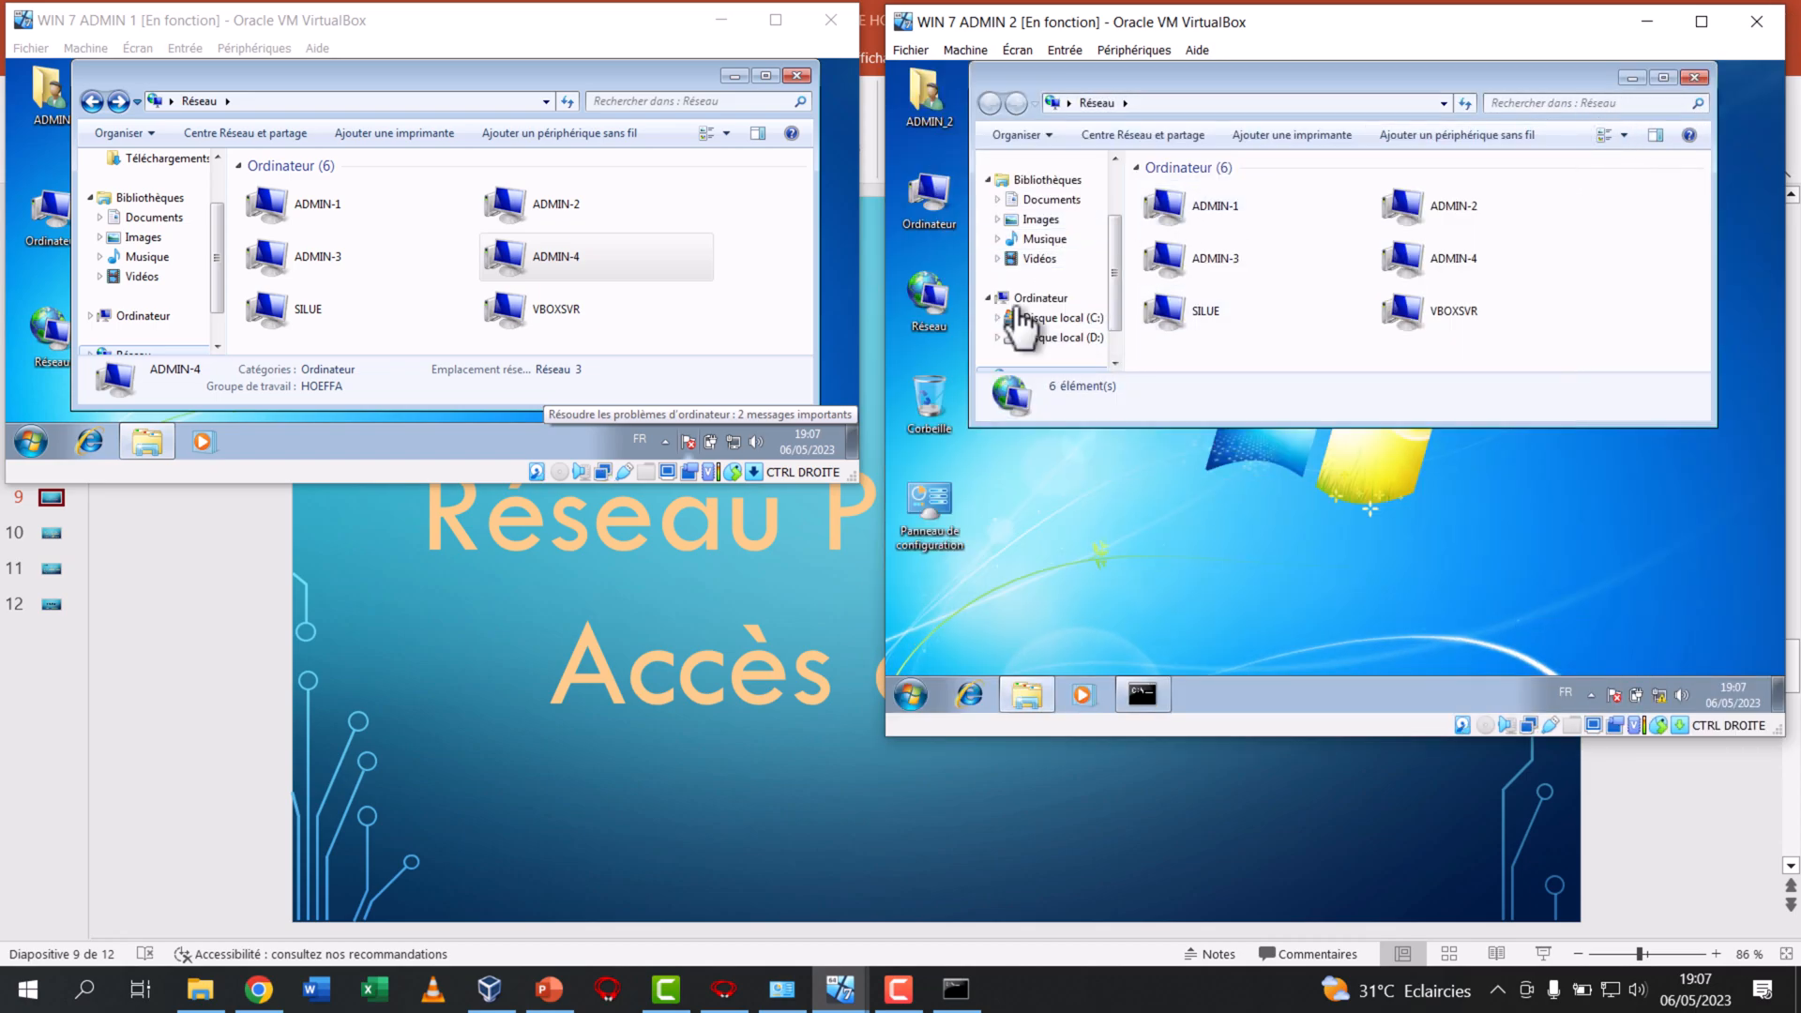
Open the TCP/IPv4 properties of the local area connection on WIN 7 ADMIN 2
right_click(938, 311)
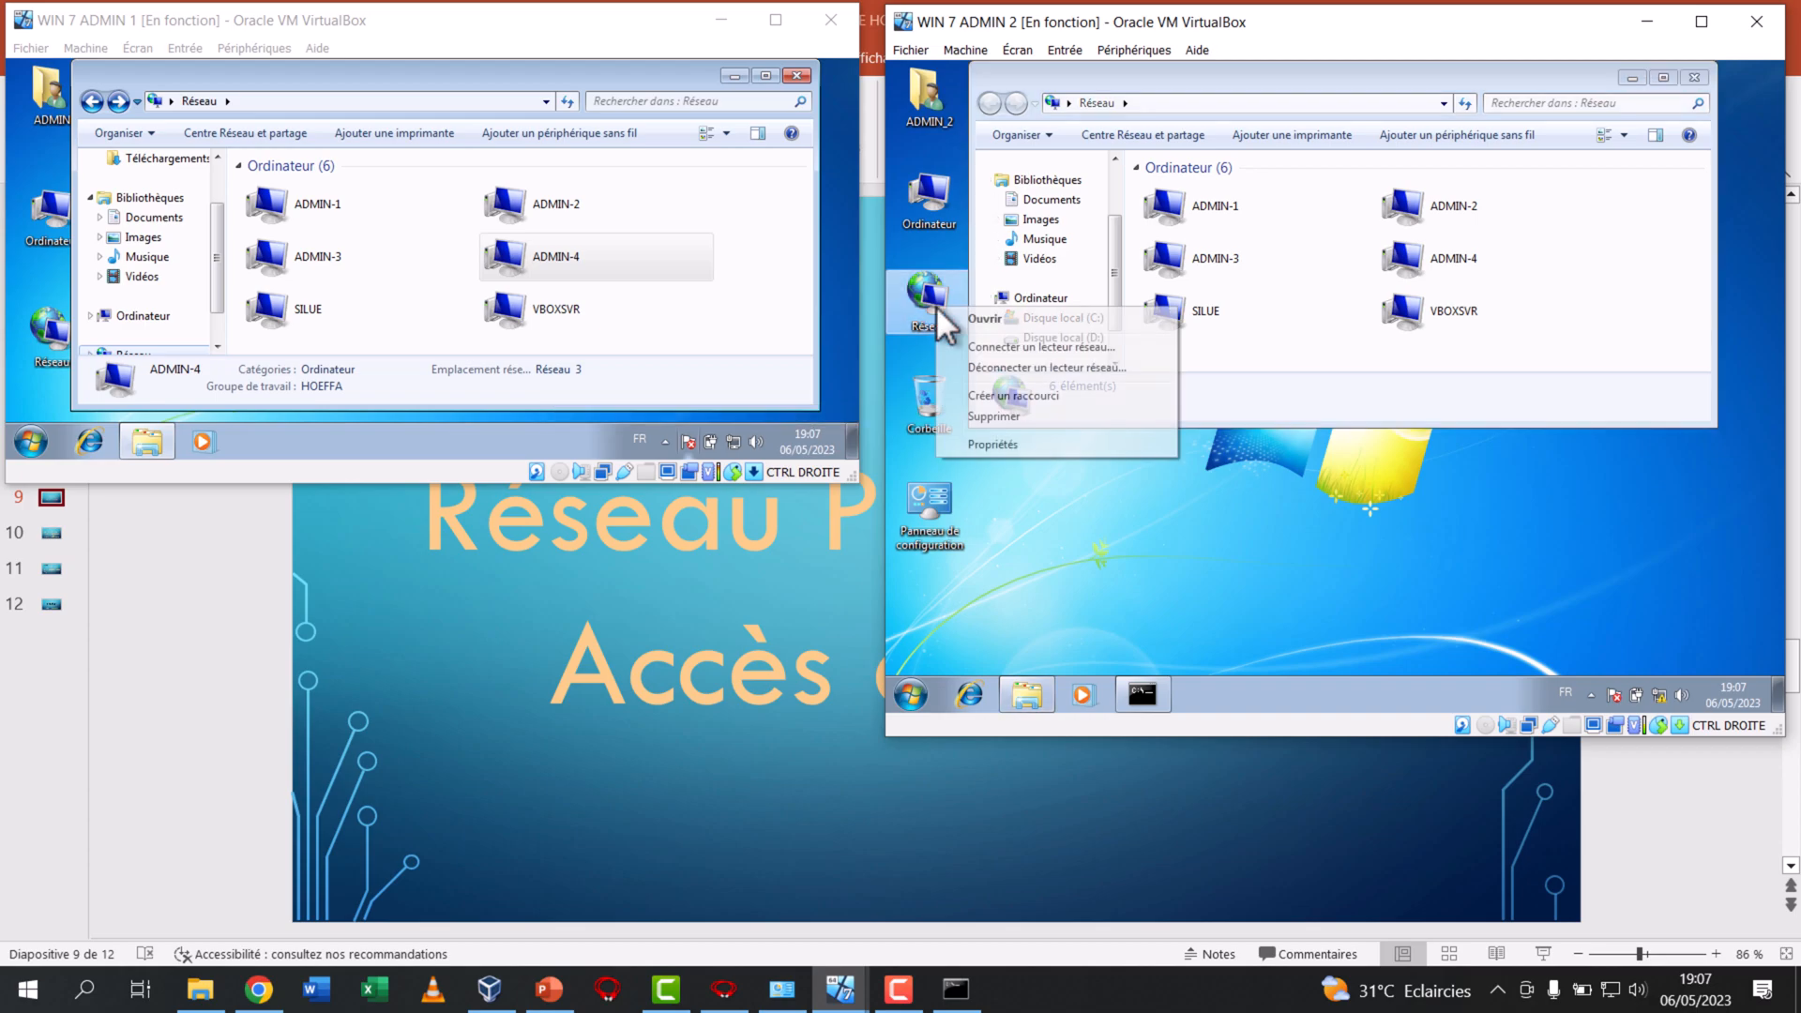
click(1011, 444)
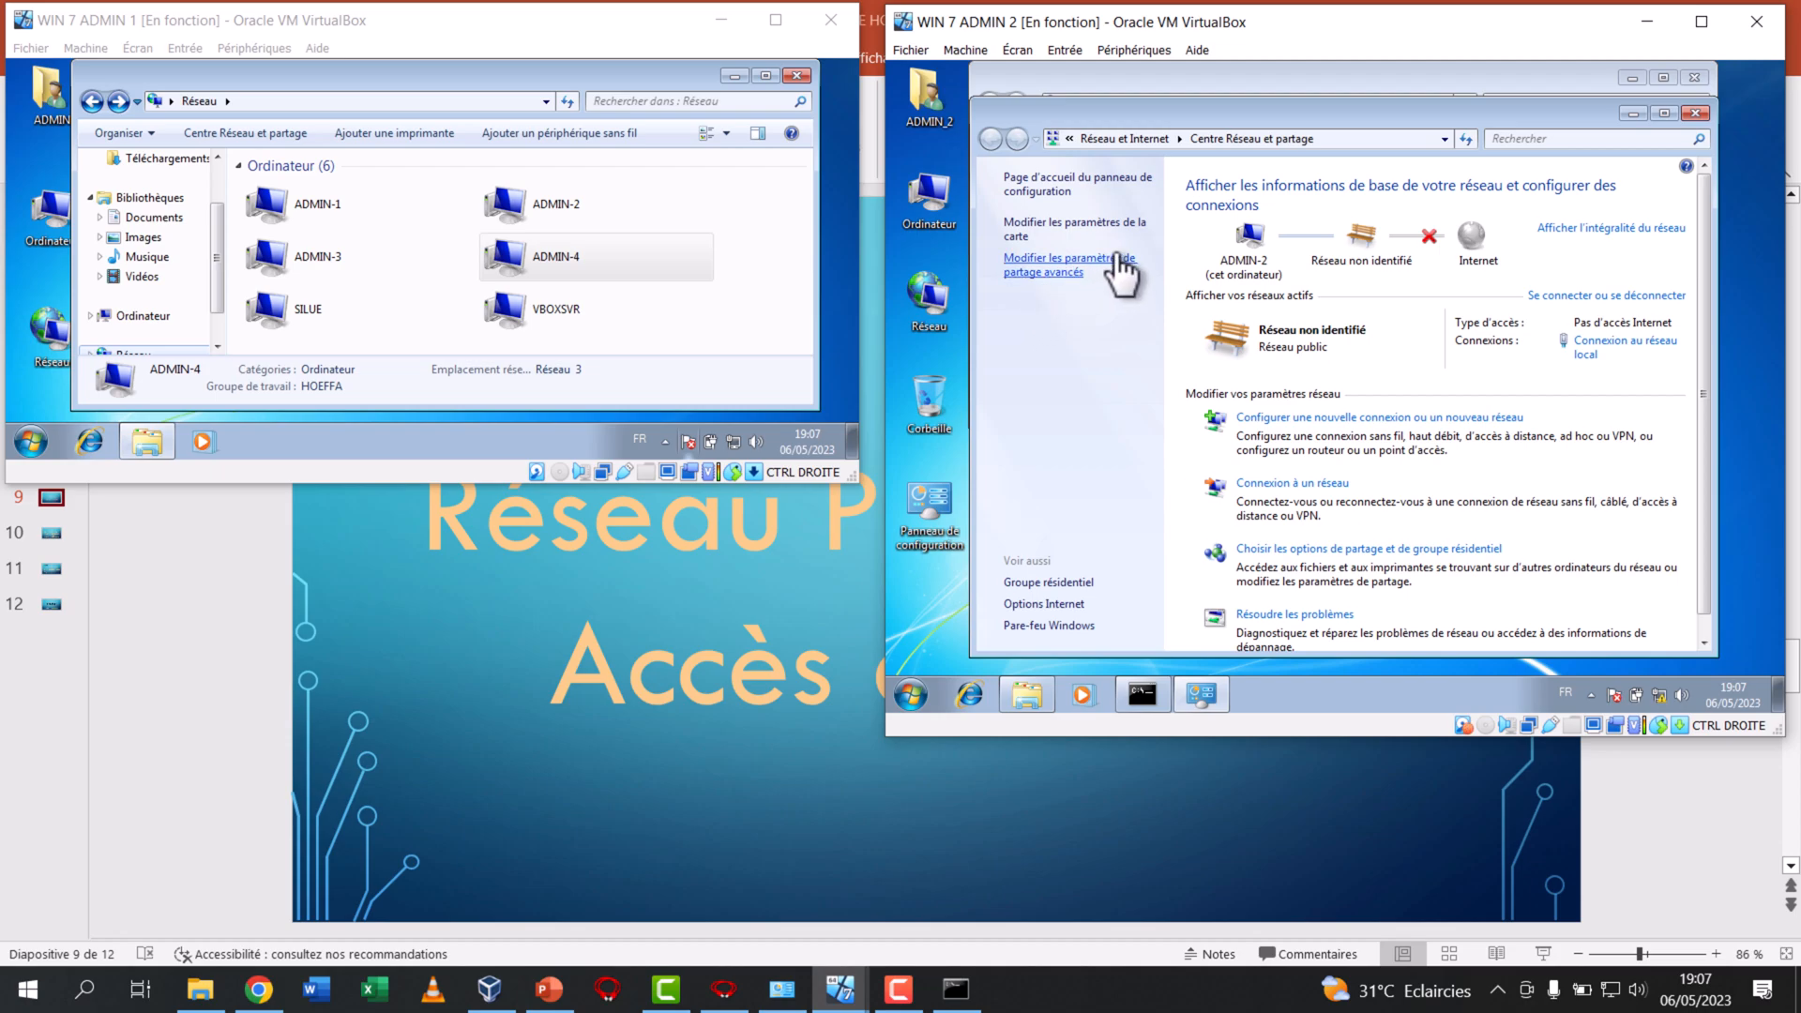
click(1122, 225)
right_click(1133, 212)
click(1208, 394)
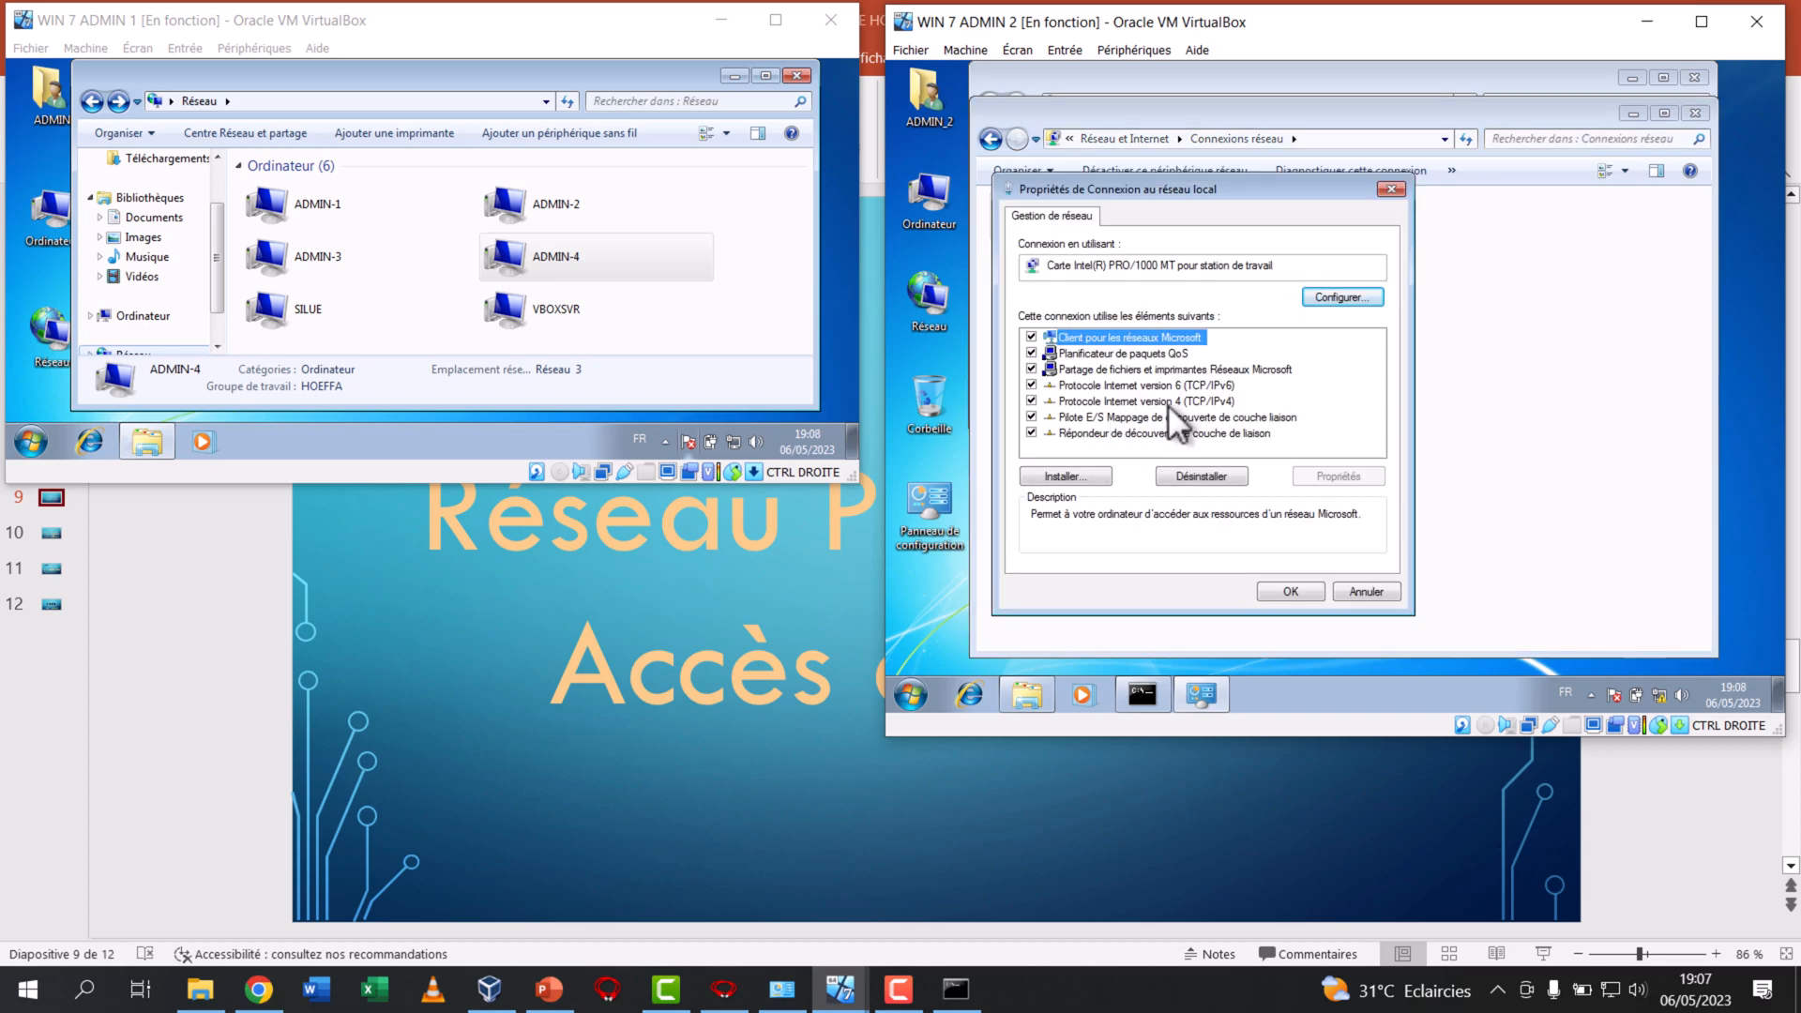
double_click(1167, 402)
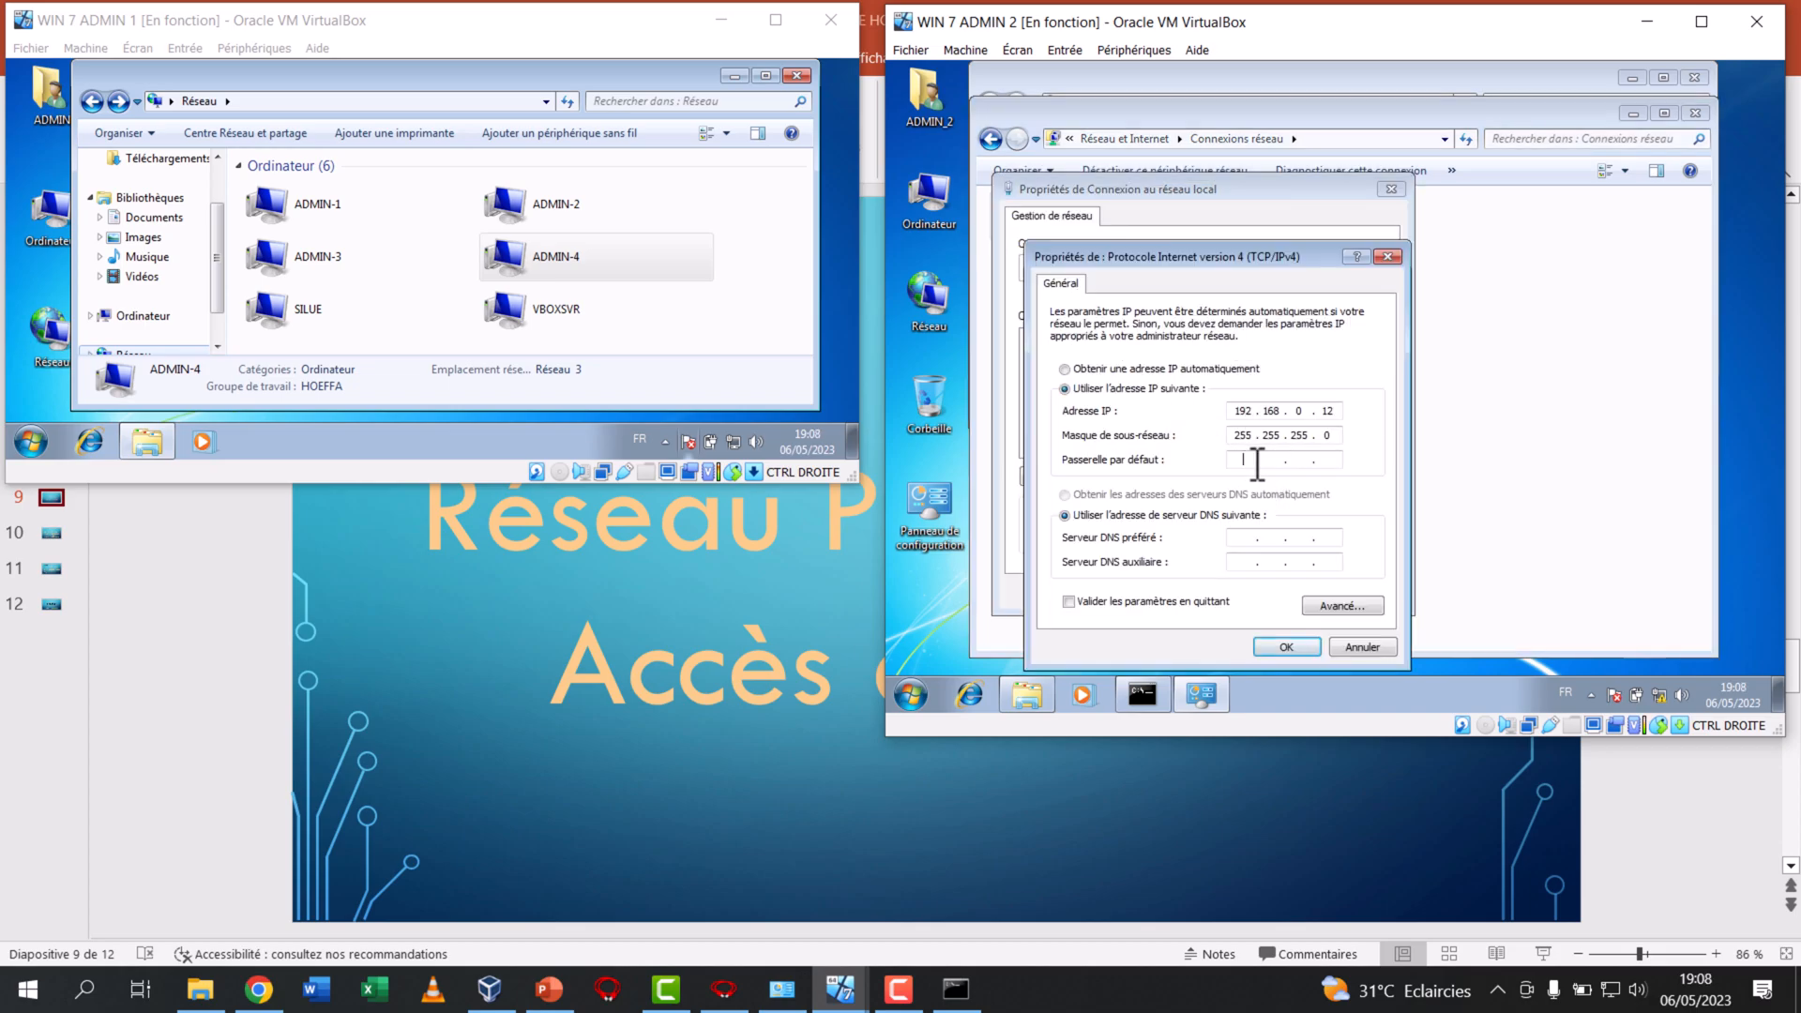
Set ADMIN 2's default gateway and preferred DNS server to 192.168.0.10, enable settings validation on exit, and confirm both property dialogs
text(192 . 168 . 0 . 10)
click(1243, 542)
text(192 . 168 . 0 . 10)
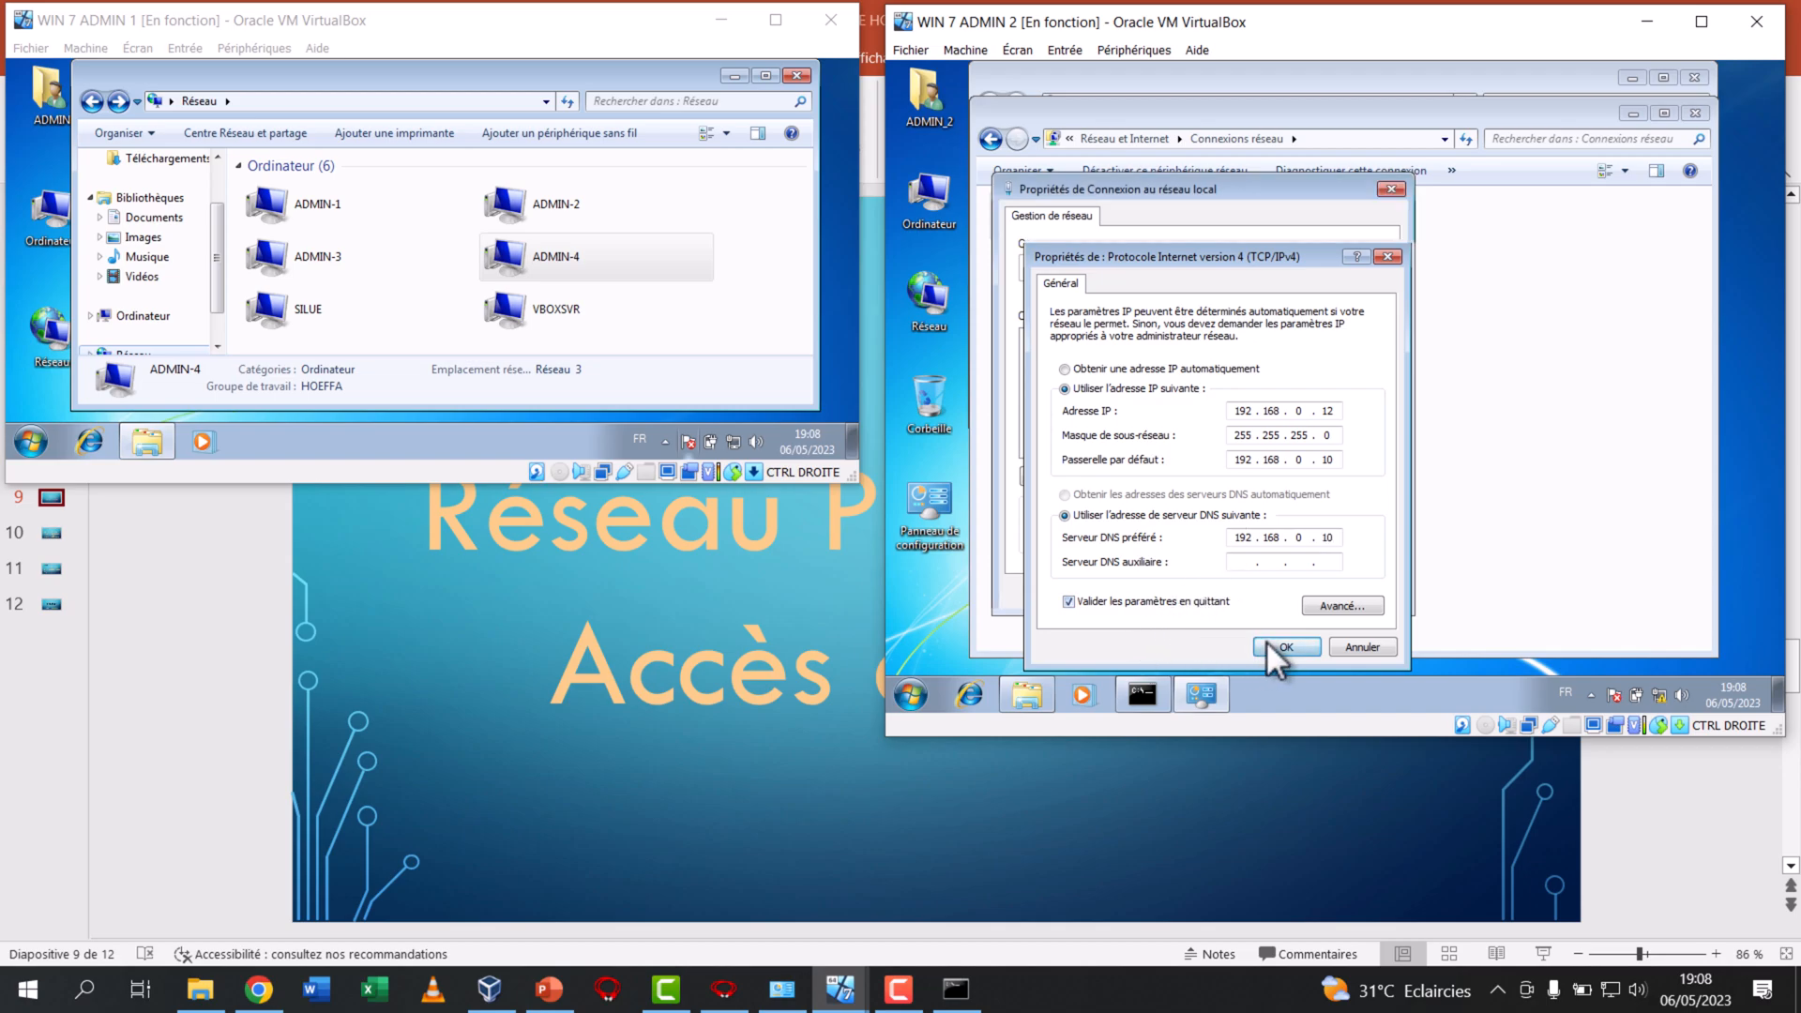
click(1268, 644)
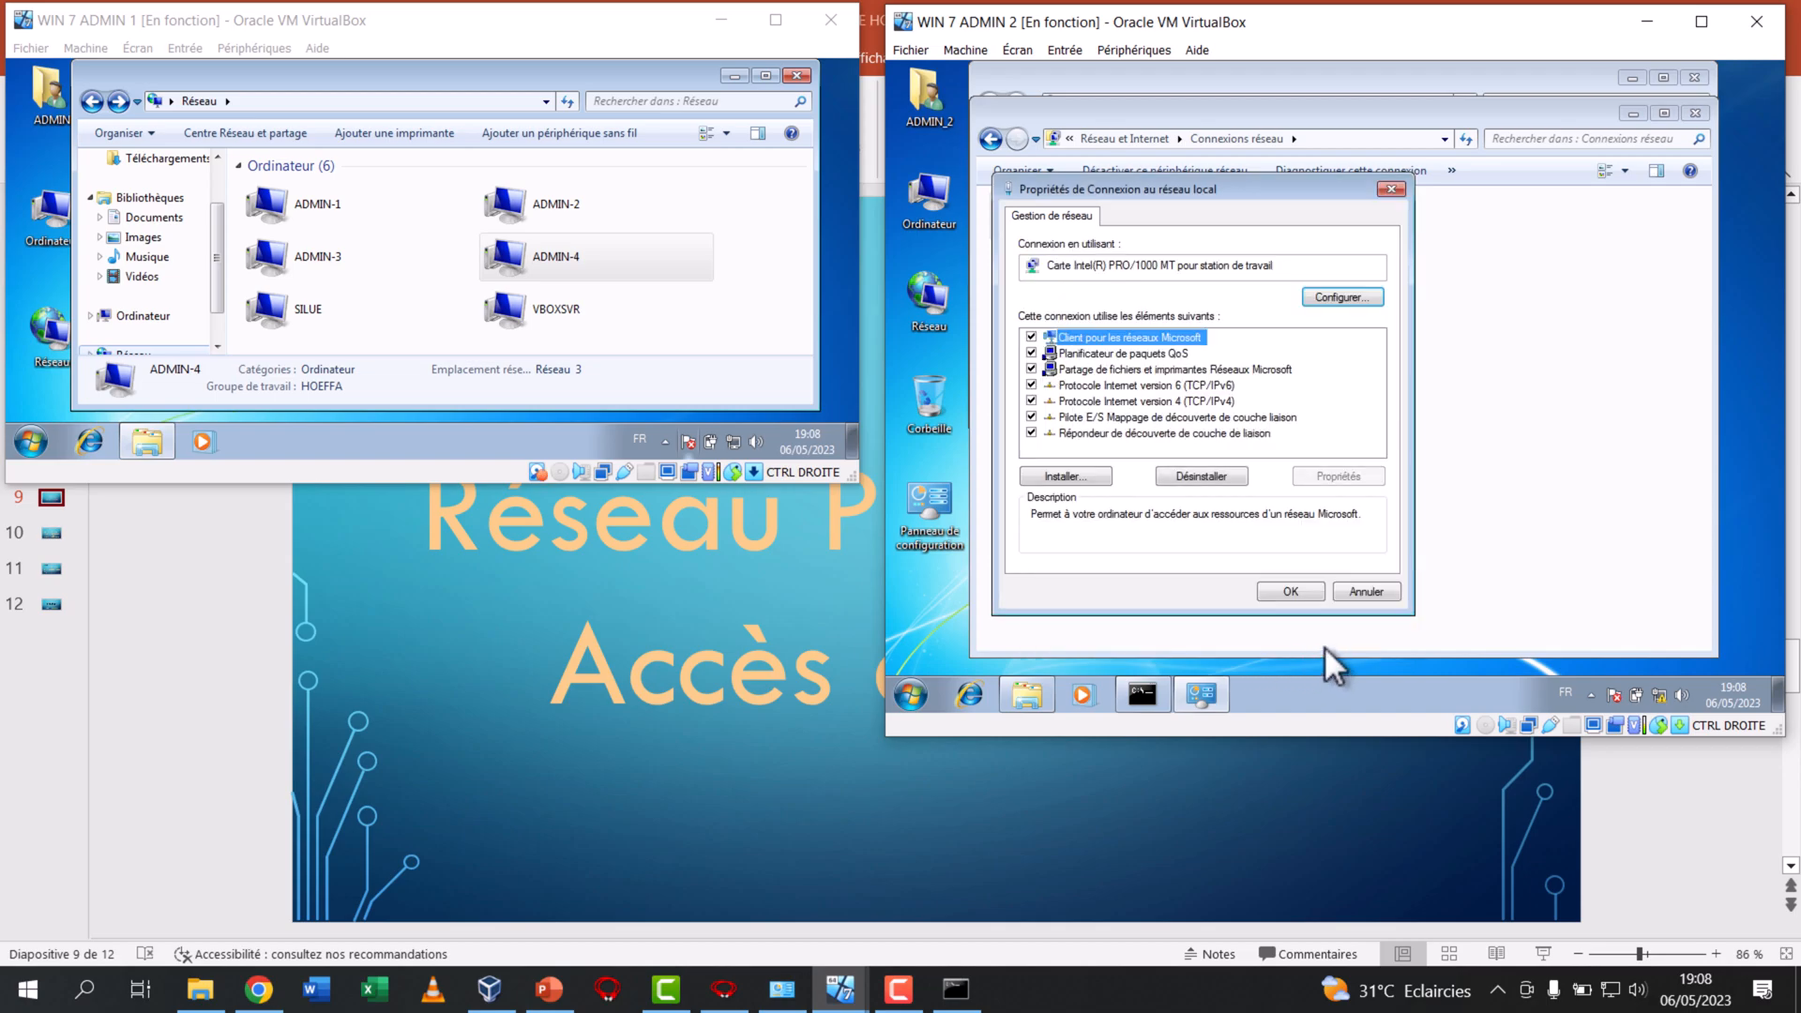
click(1287, 590)
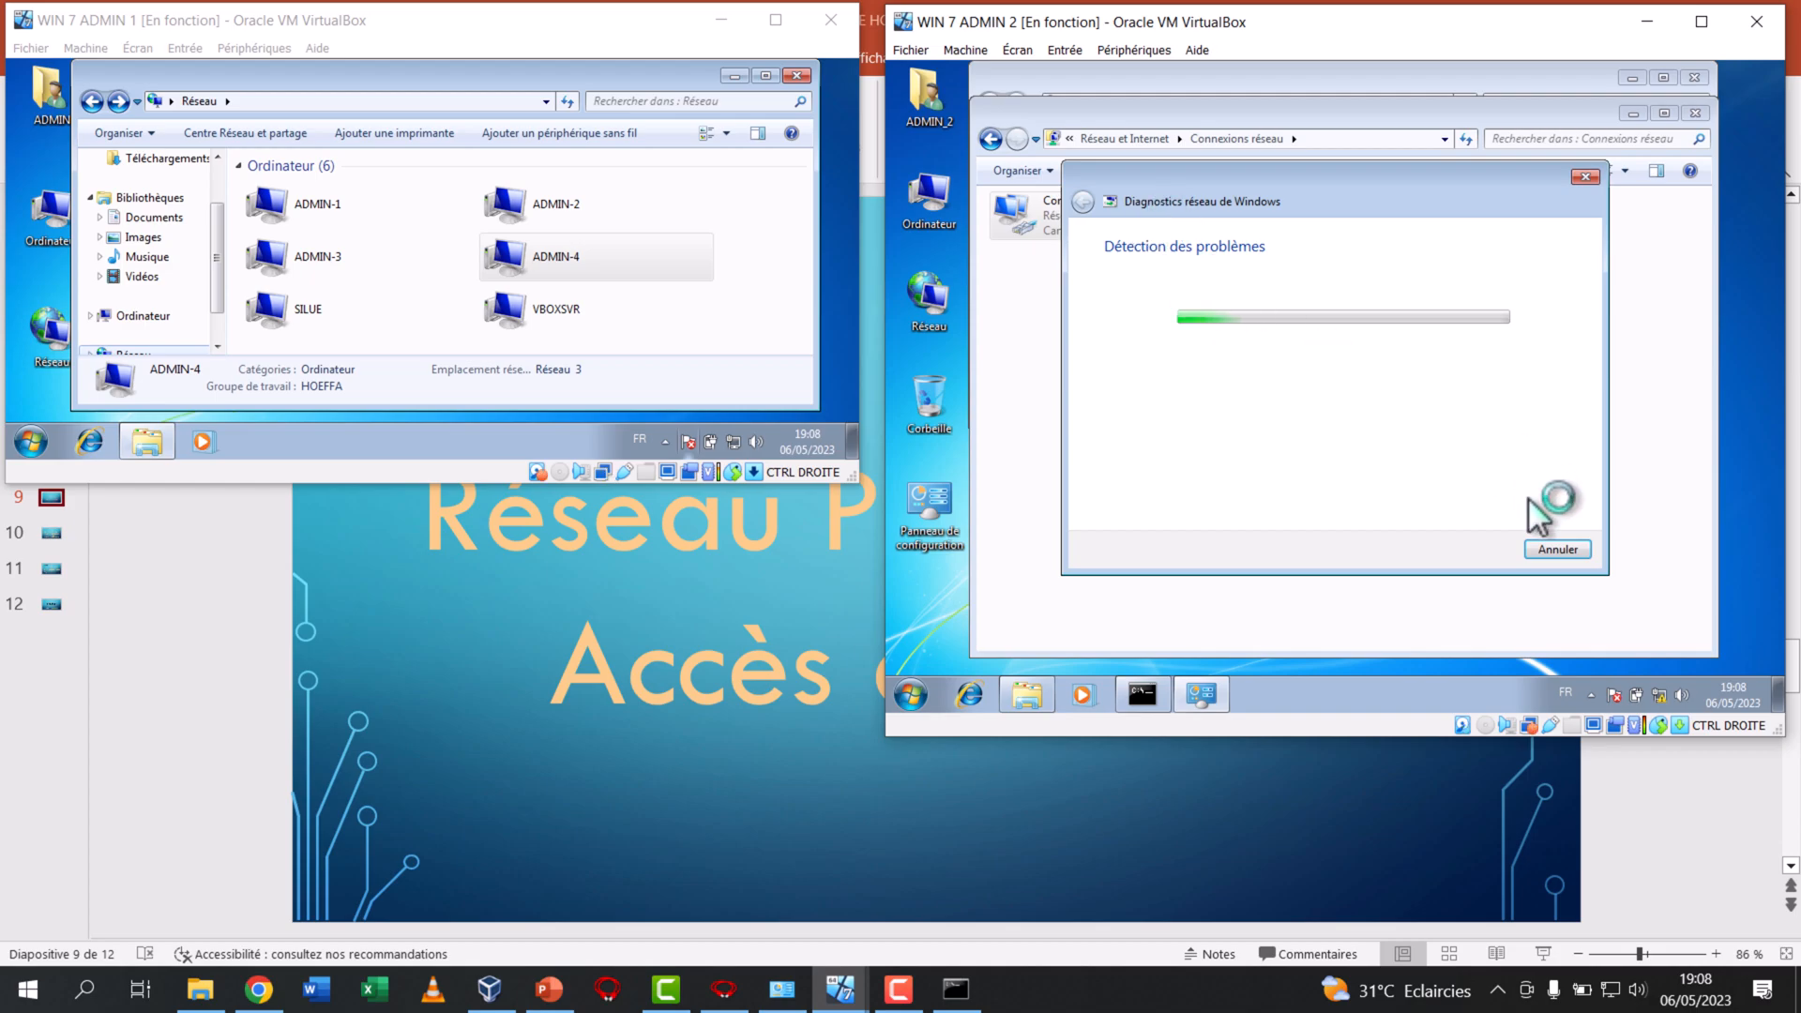
Cancel the network diagnostics on ADMIN 2, set the new network's location to public, and dismiss the activation notice
click(1559, 547)
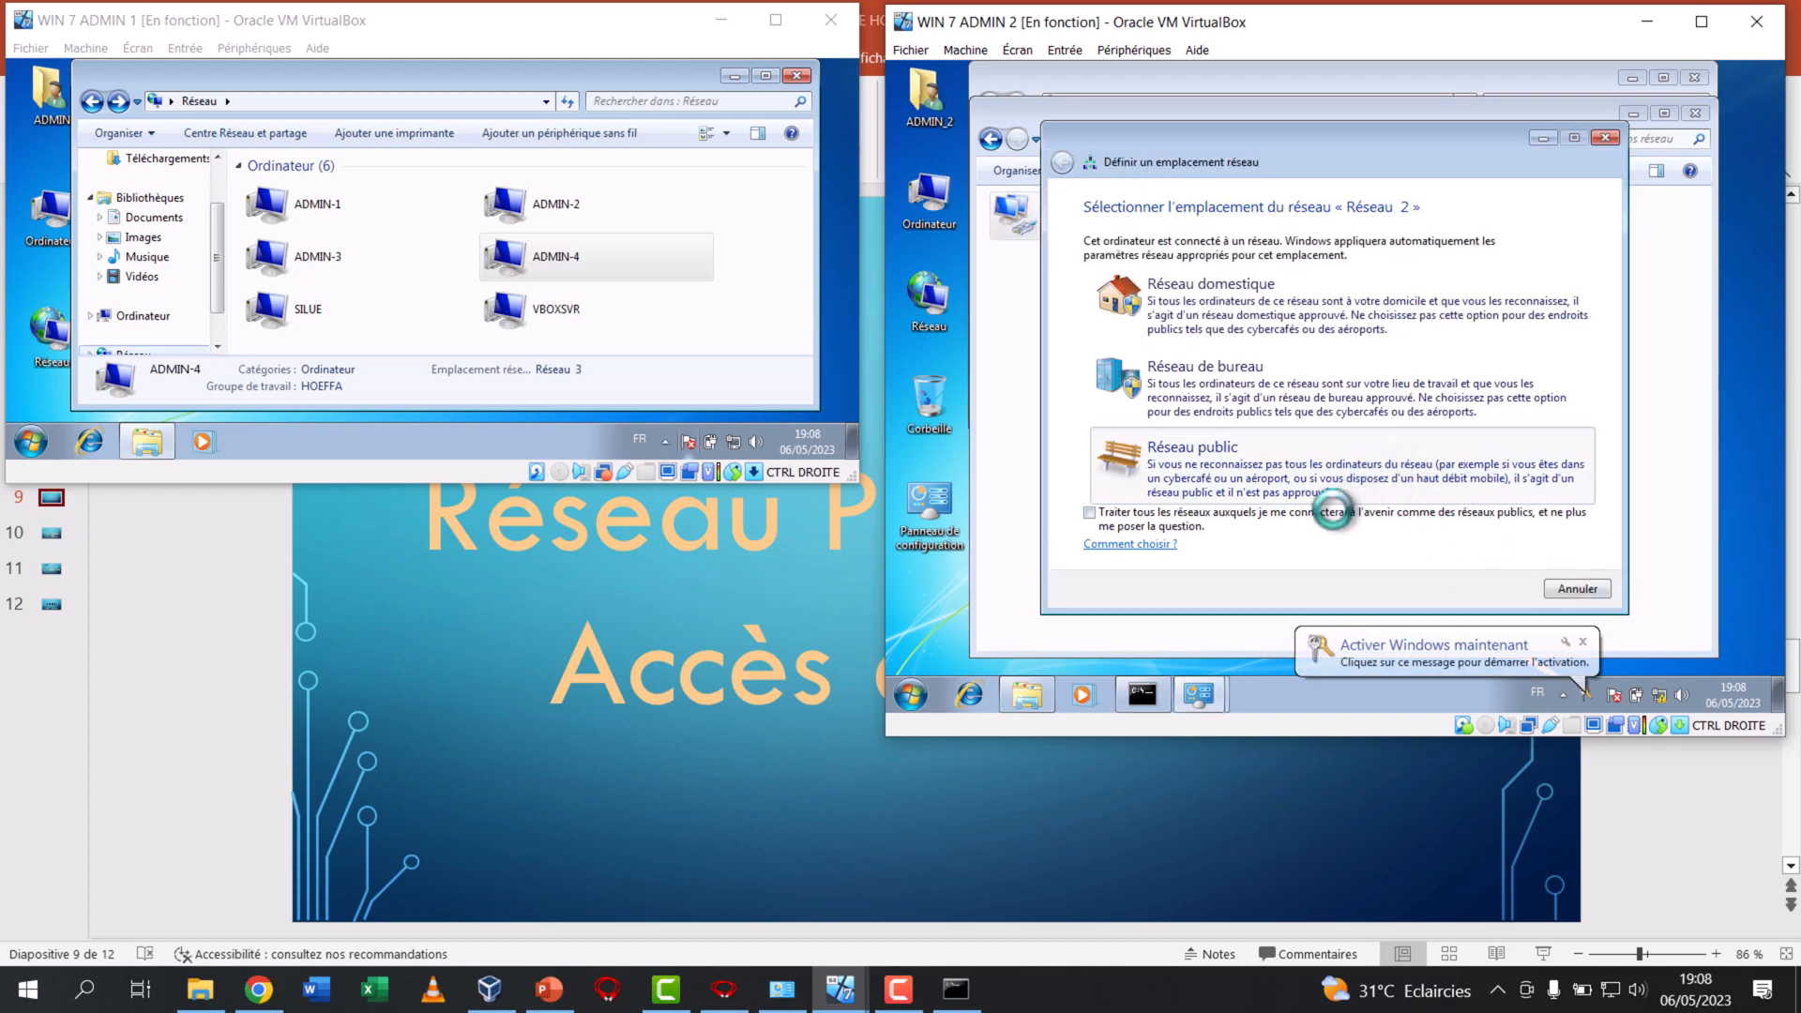
click(1336, 488)
click(1590, 589)
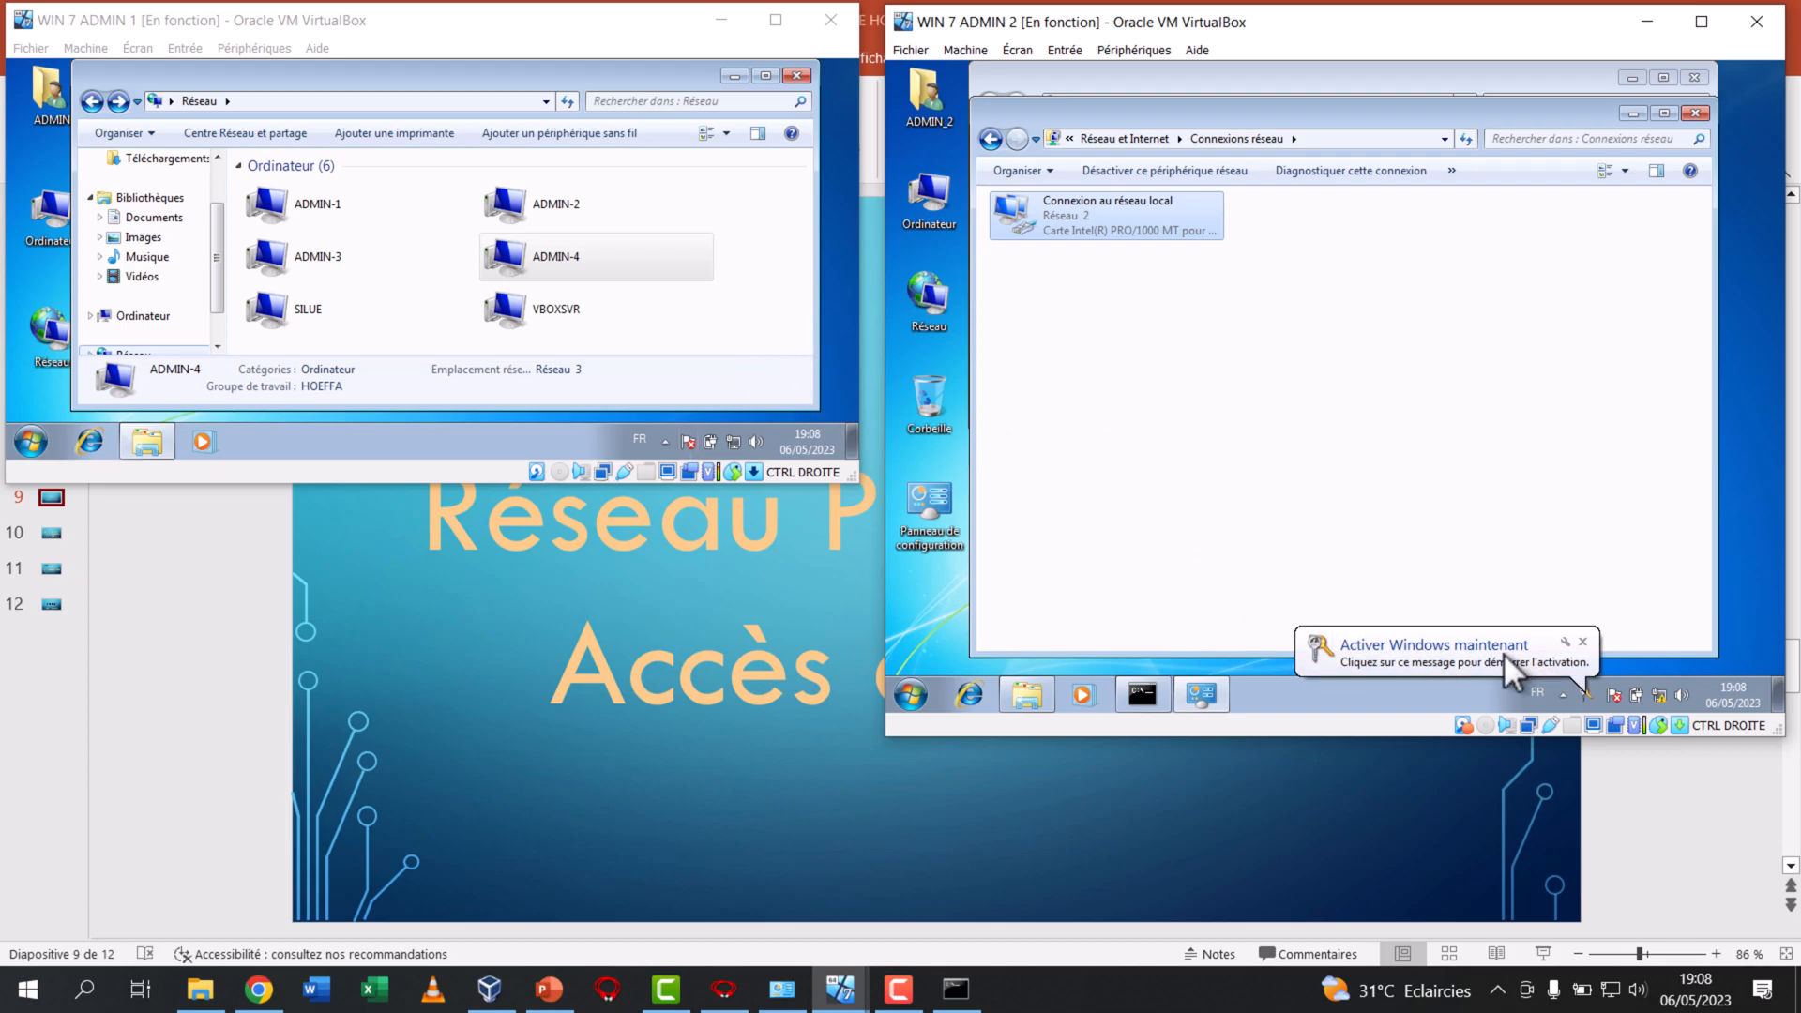
click(1580, 640)
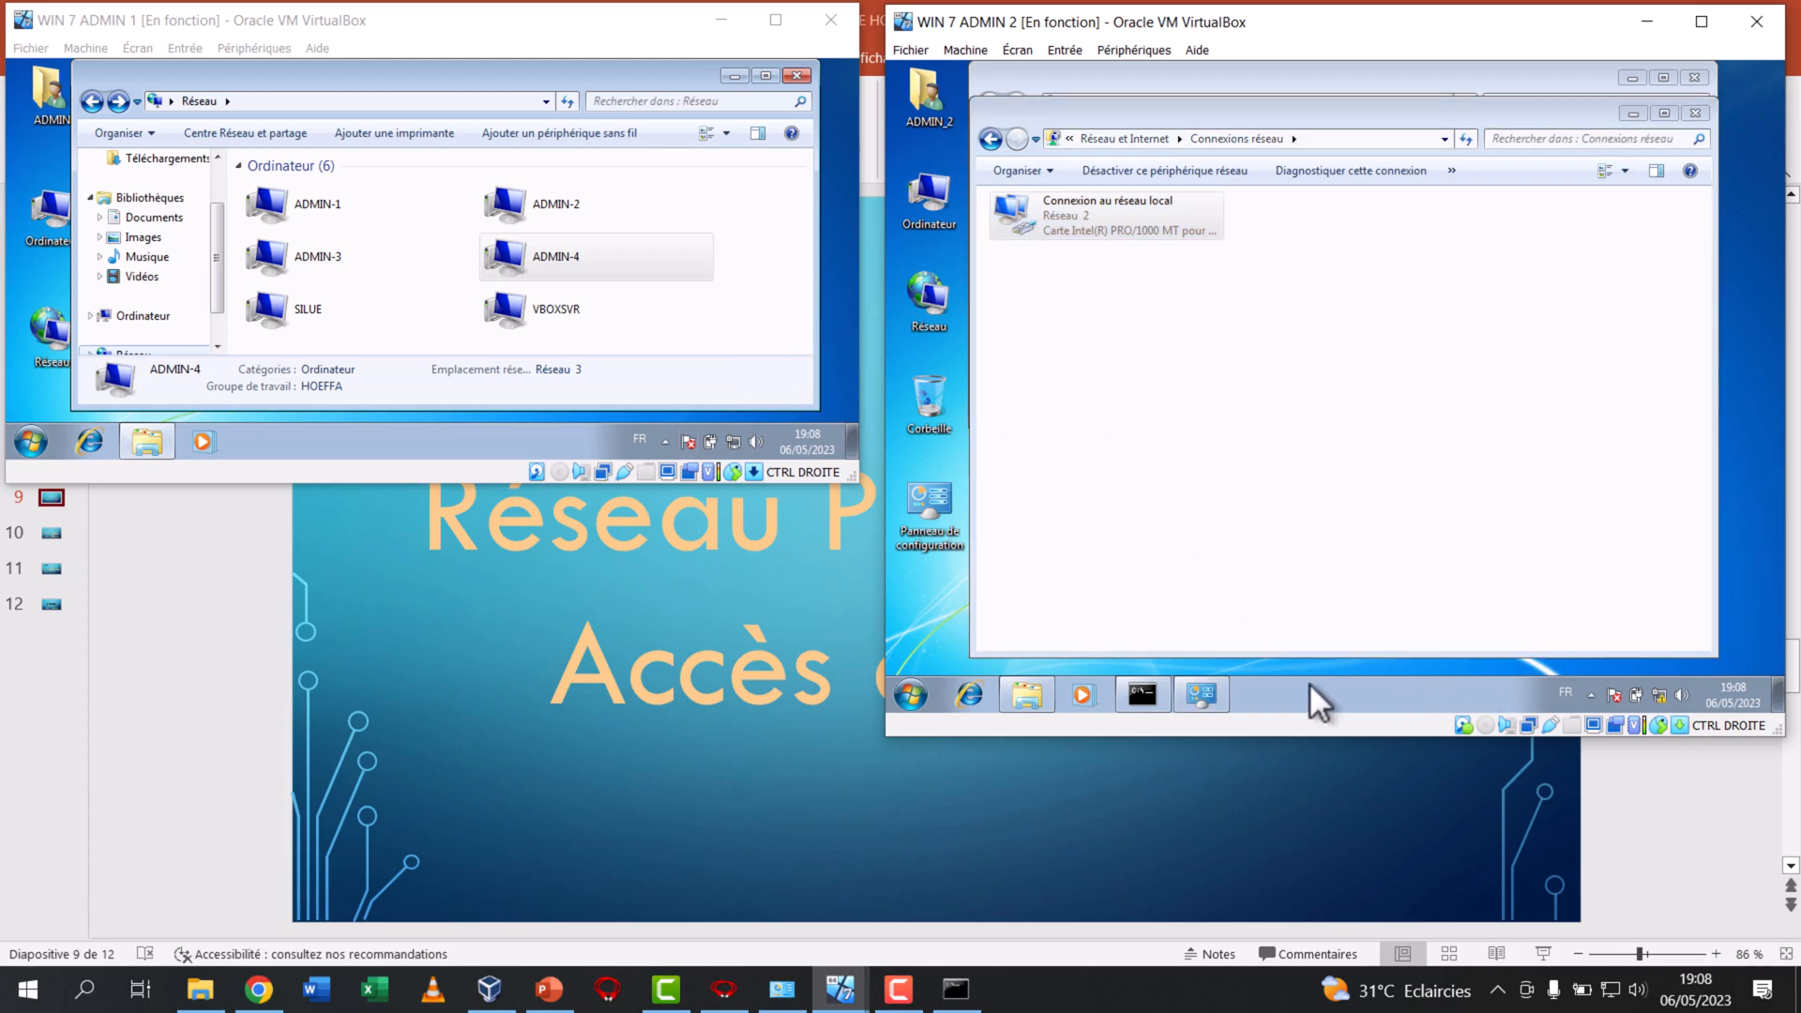
Bring up and enlarge ADMIN 2's command prompt and ping 8.8.8.8
click(1142, 695)
drag(1568, 456, 1595, 574)
text(ping 8.8.8.8)
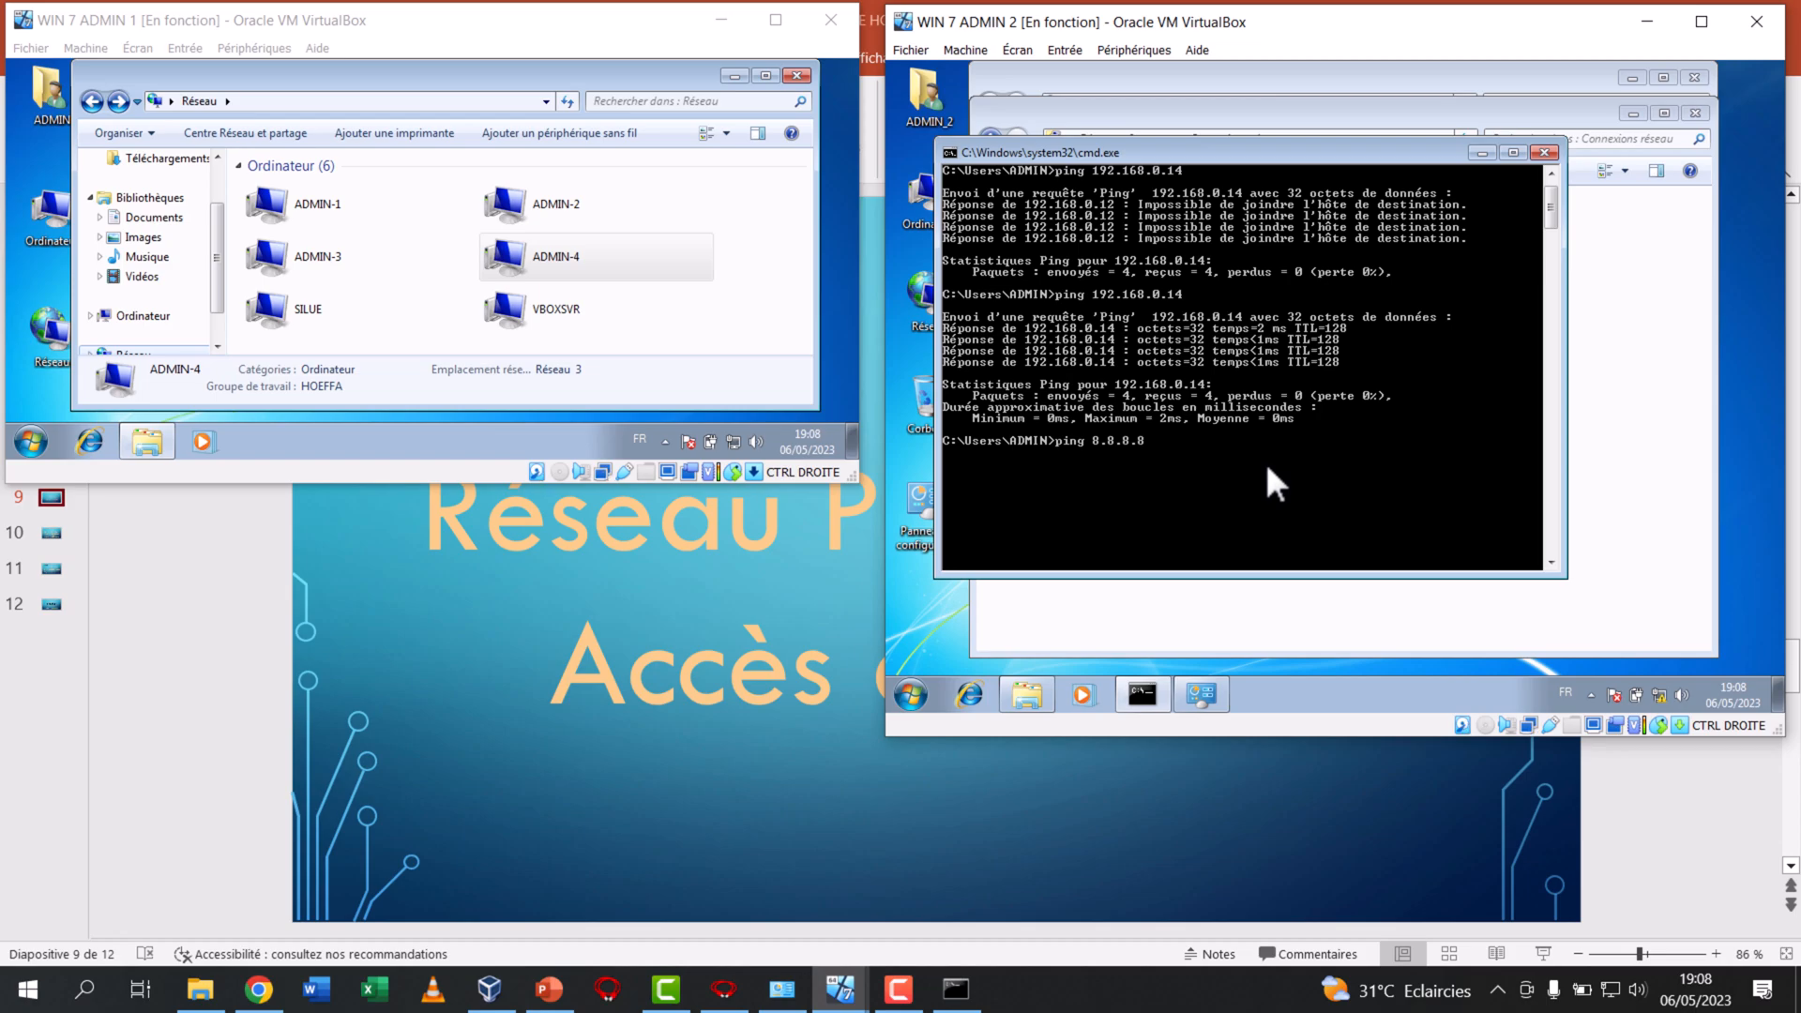
key(Return)
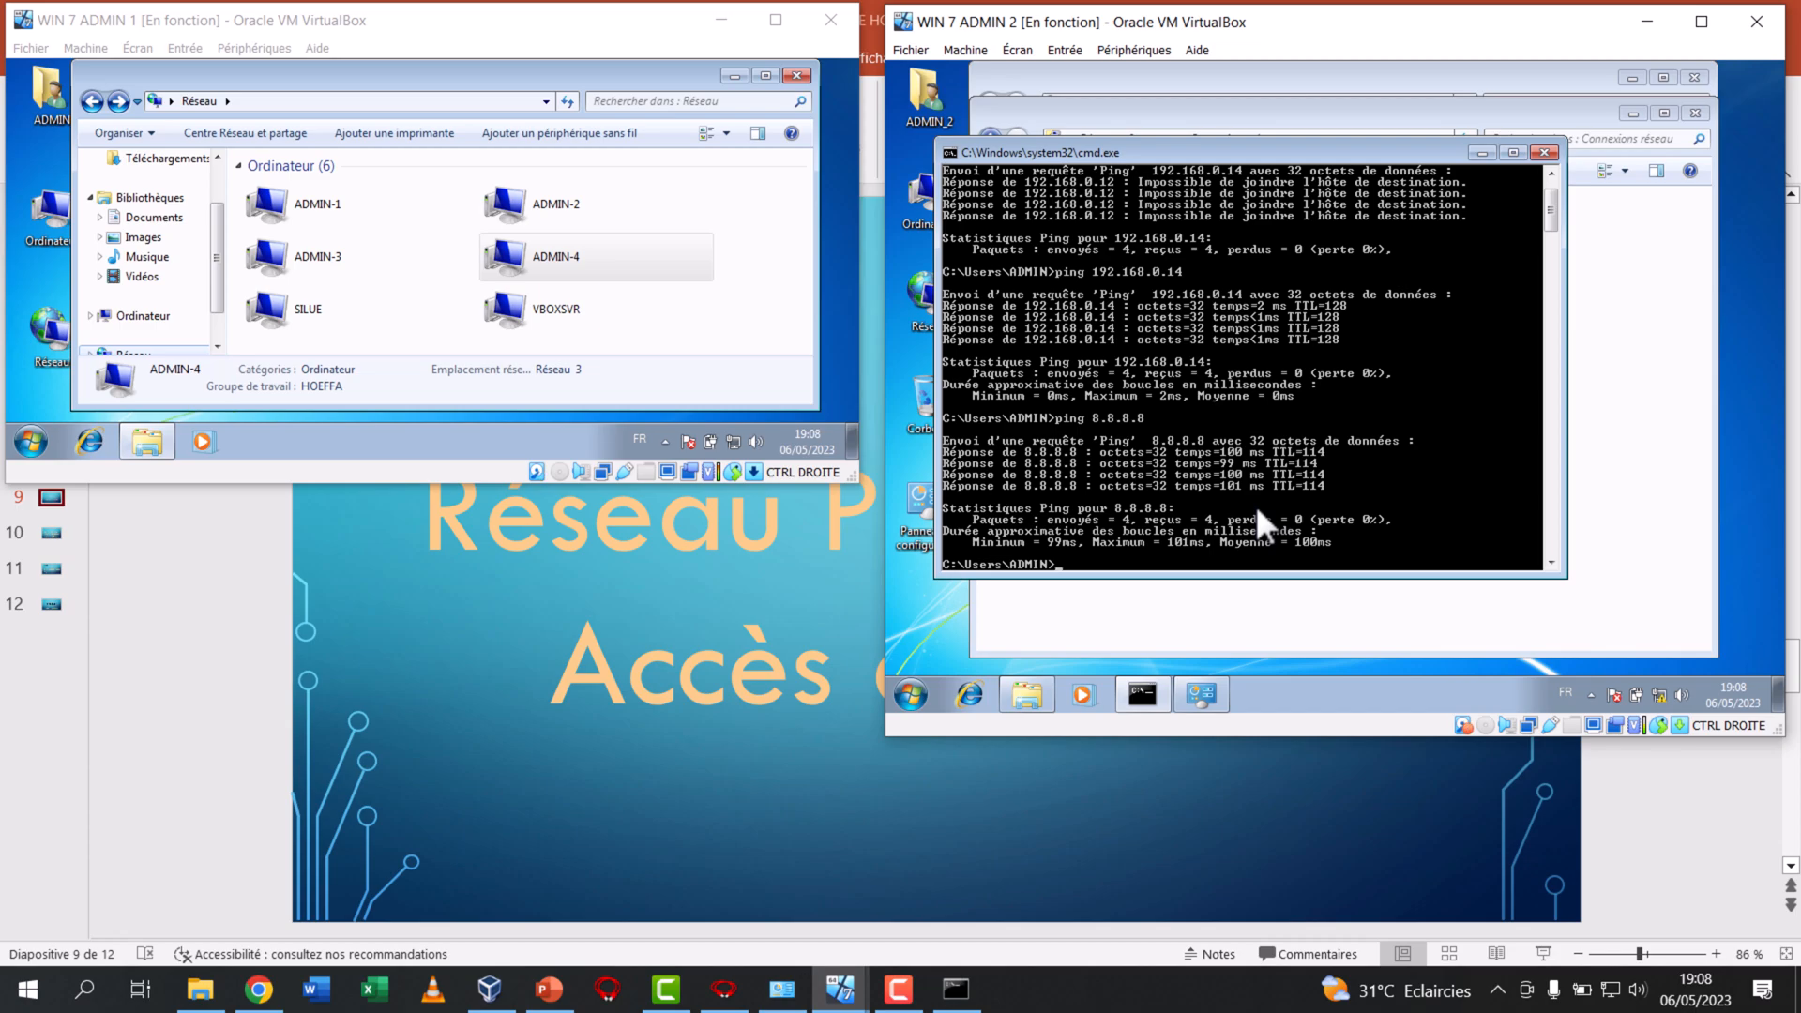
Ping google.com from ADMIN 2 and close its command prompt
text(ping google.com)
key(Return)
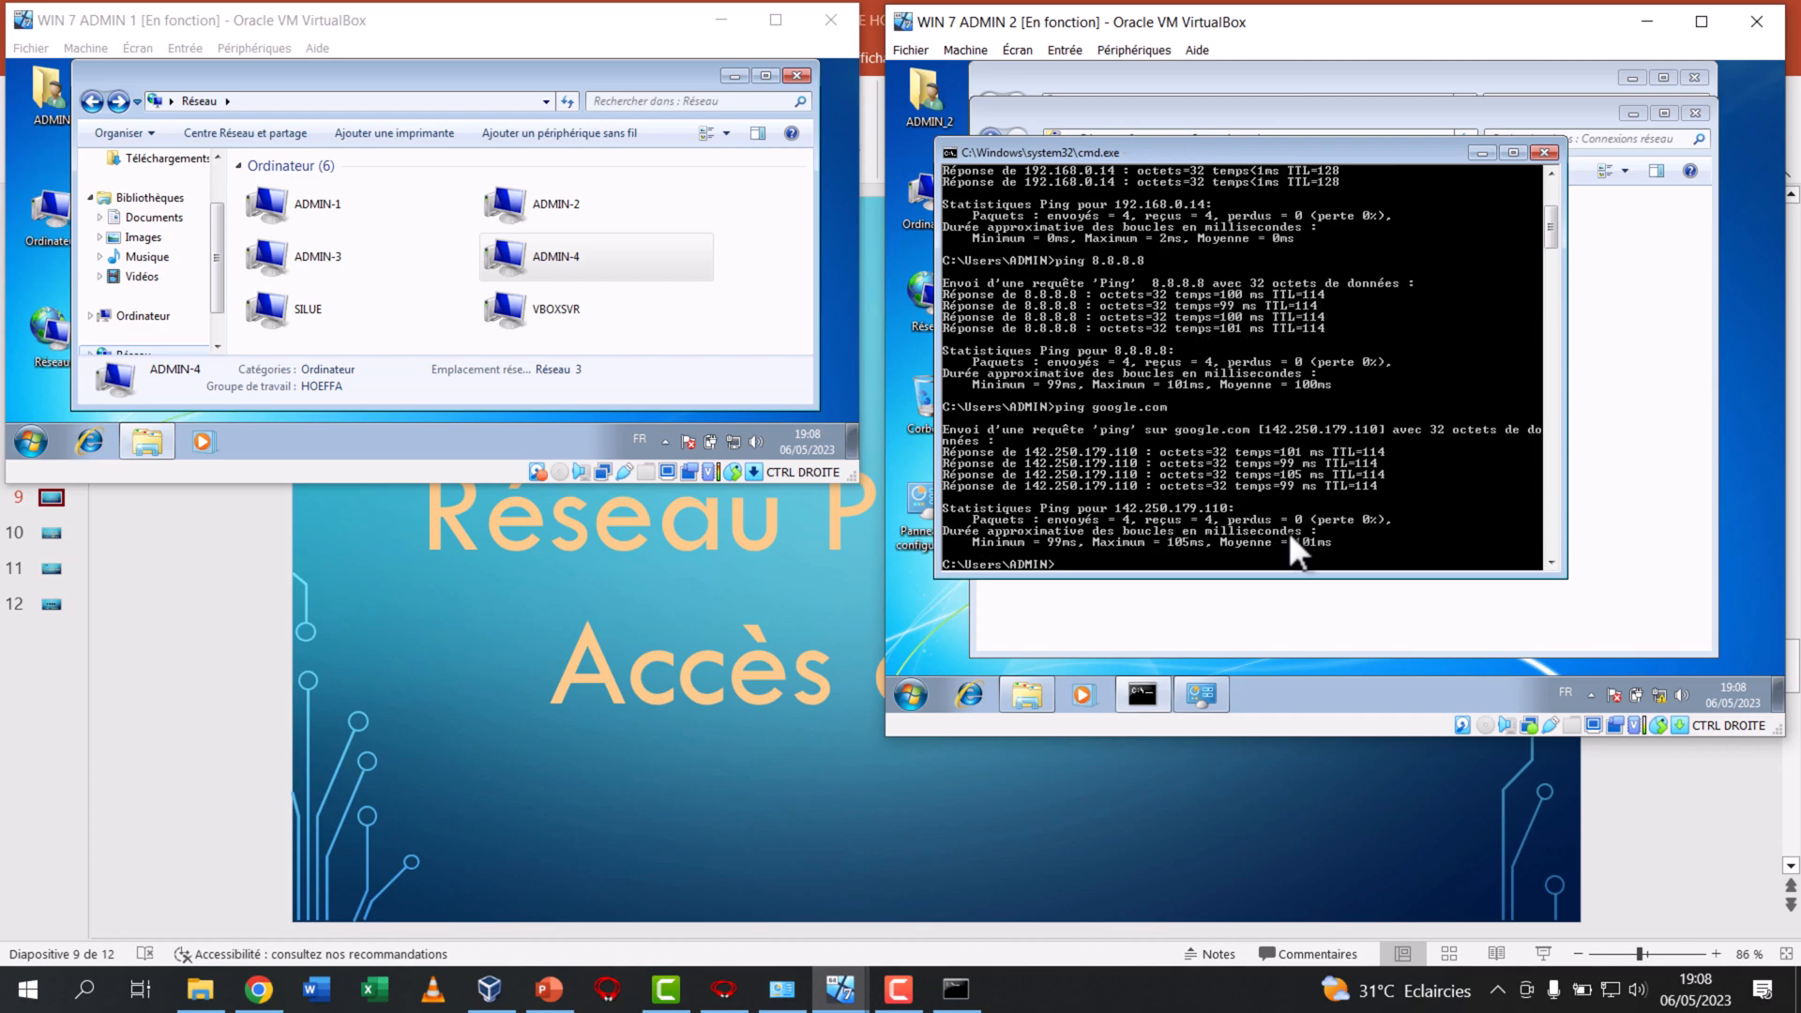
mouse_move(1664, 699)
click(1543, 151)
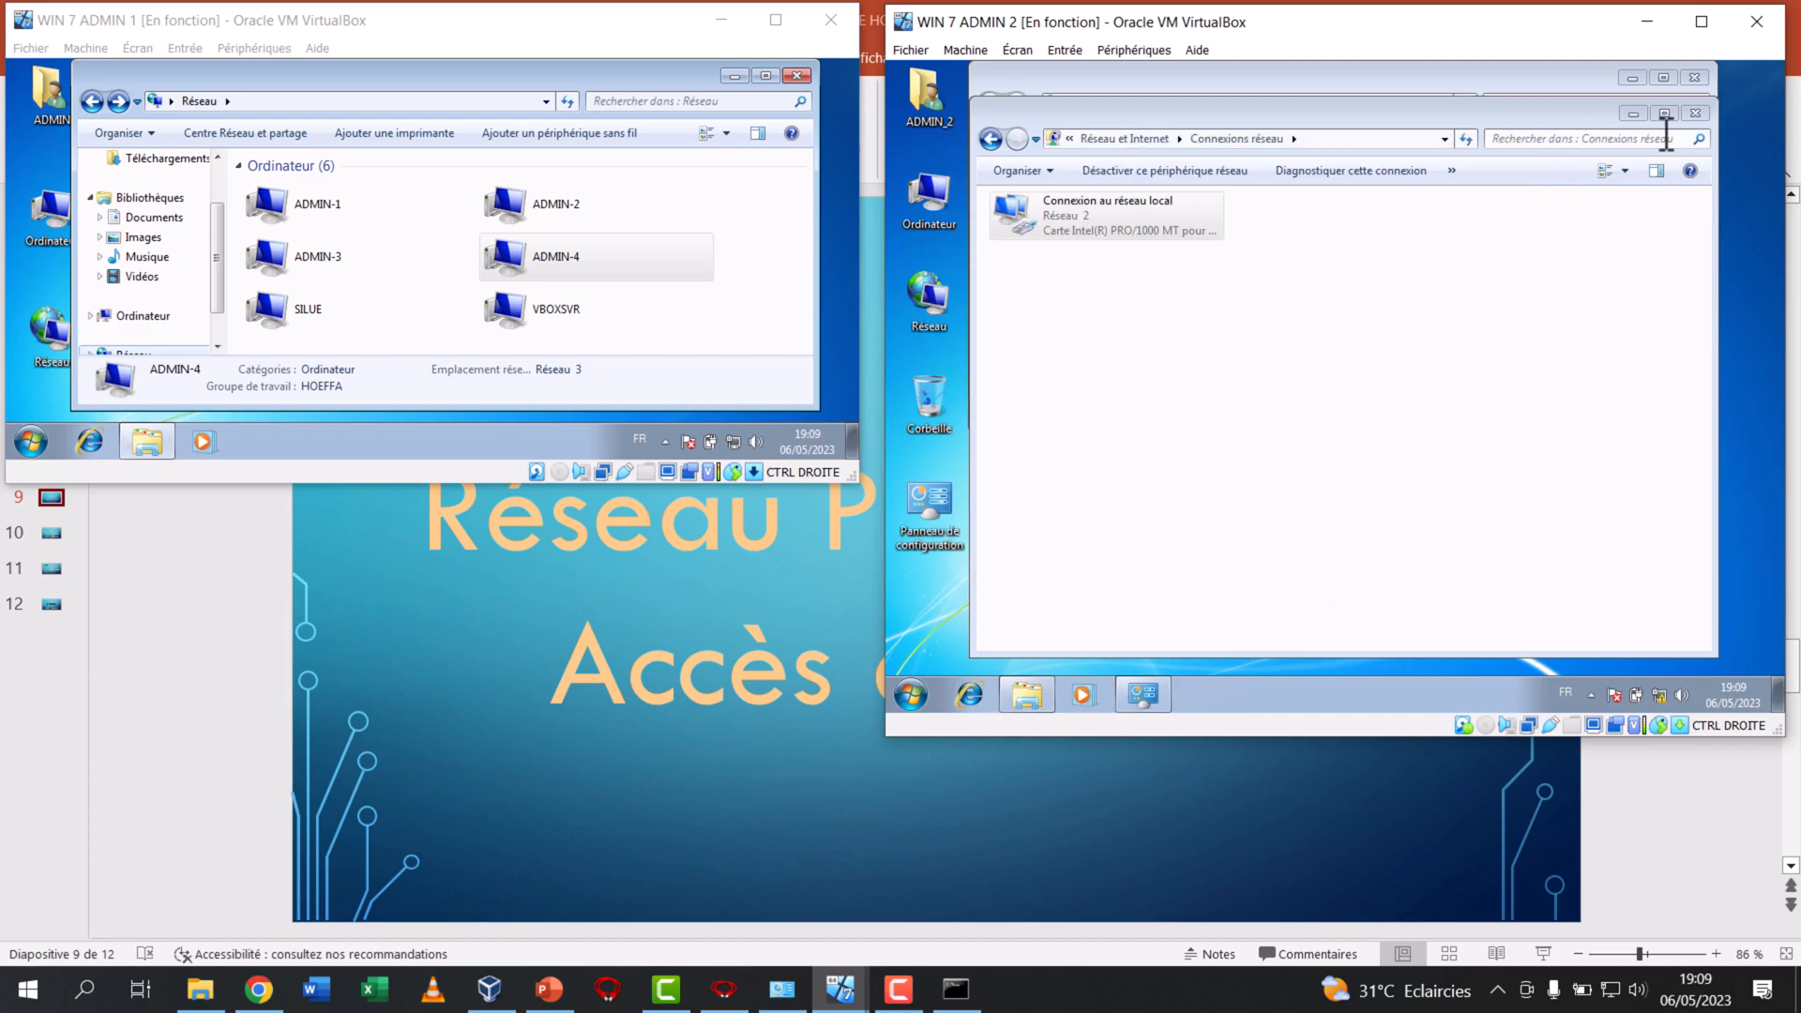
Shrink the WIN 7 ADMIN 2 window, then bring up WIN 7 ADMIN 3, reposition it and enlarge it
drag(1178, 735, 1182, 499)
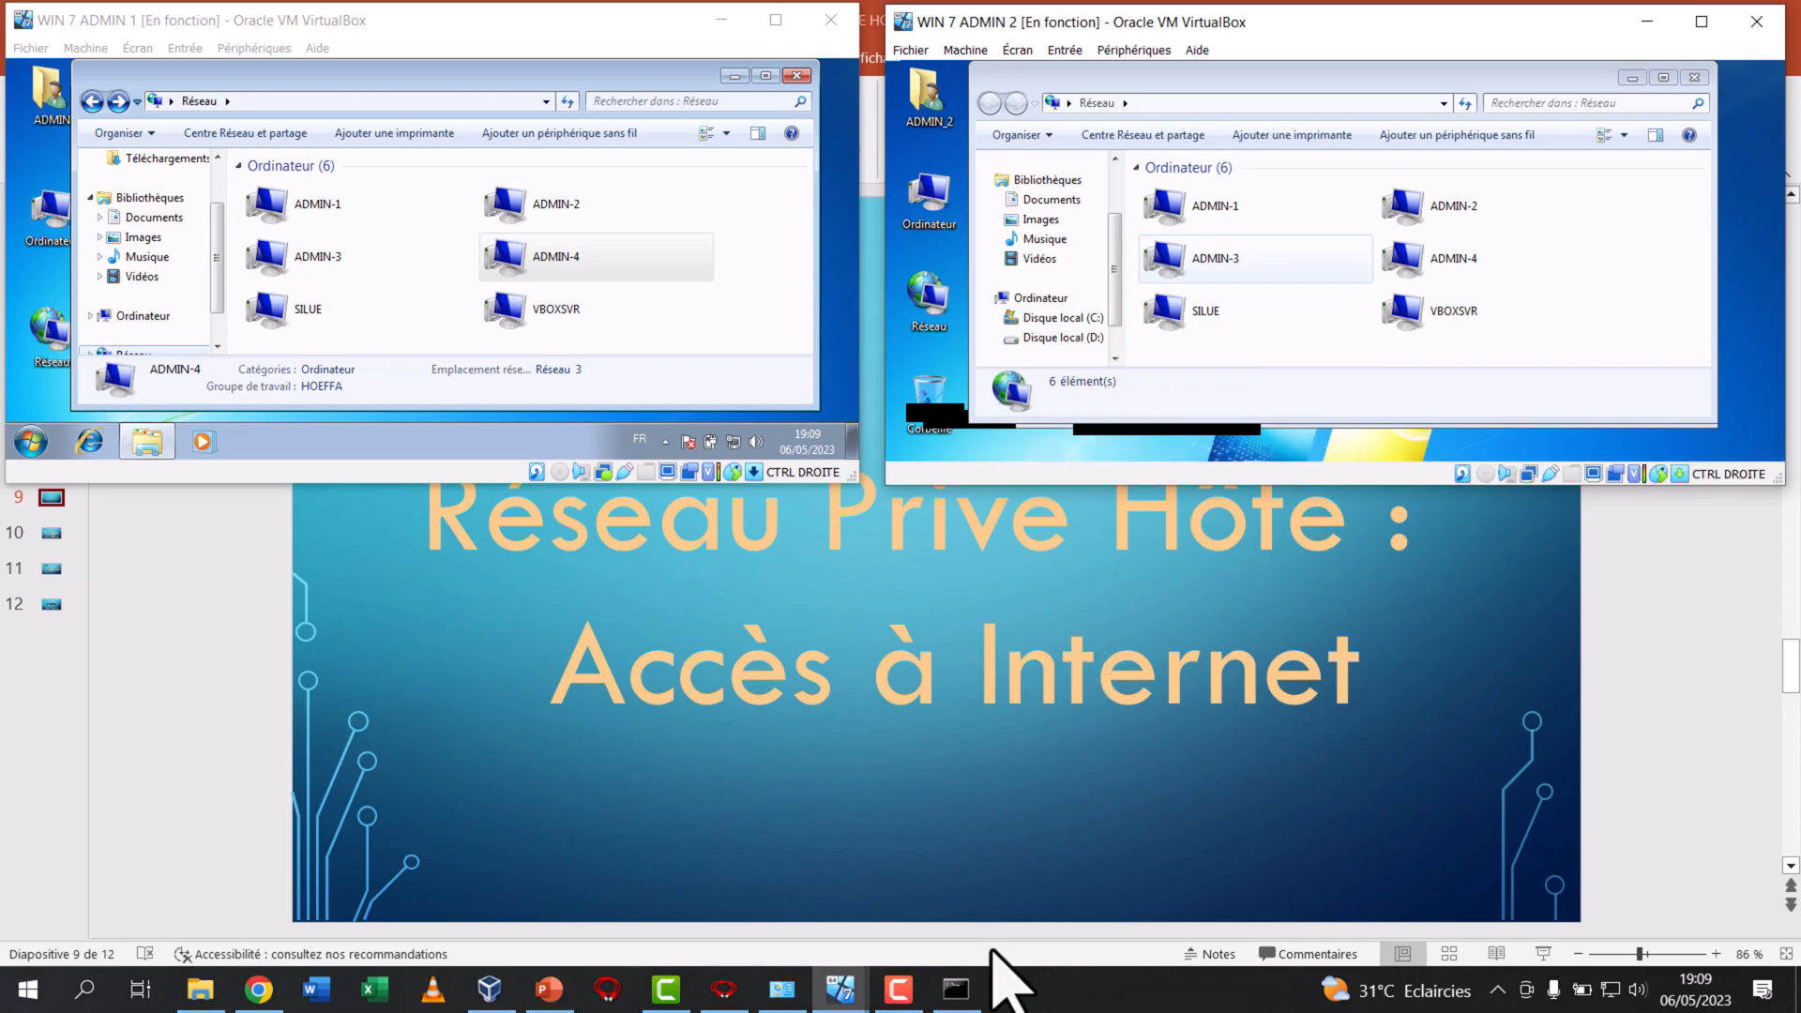
click(840, 1000)
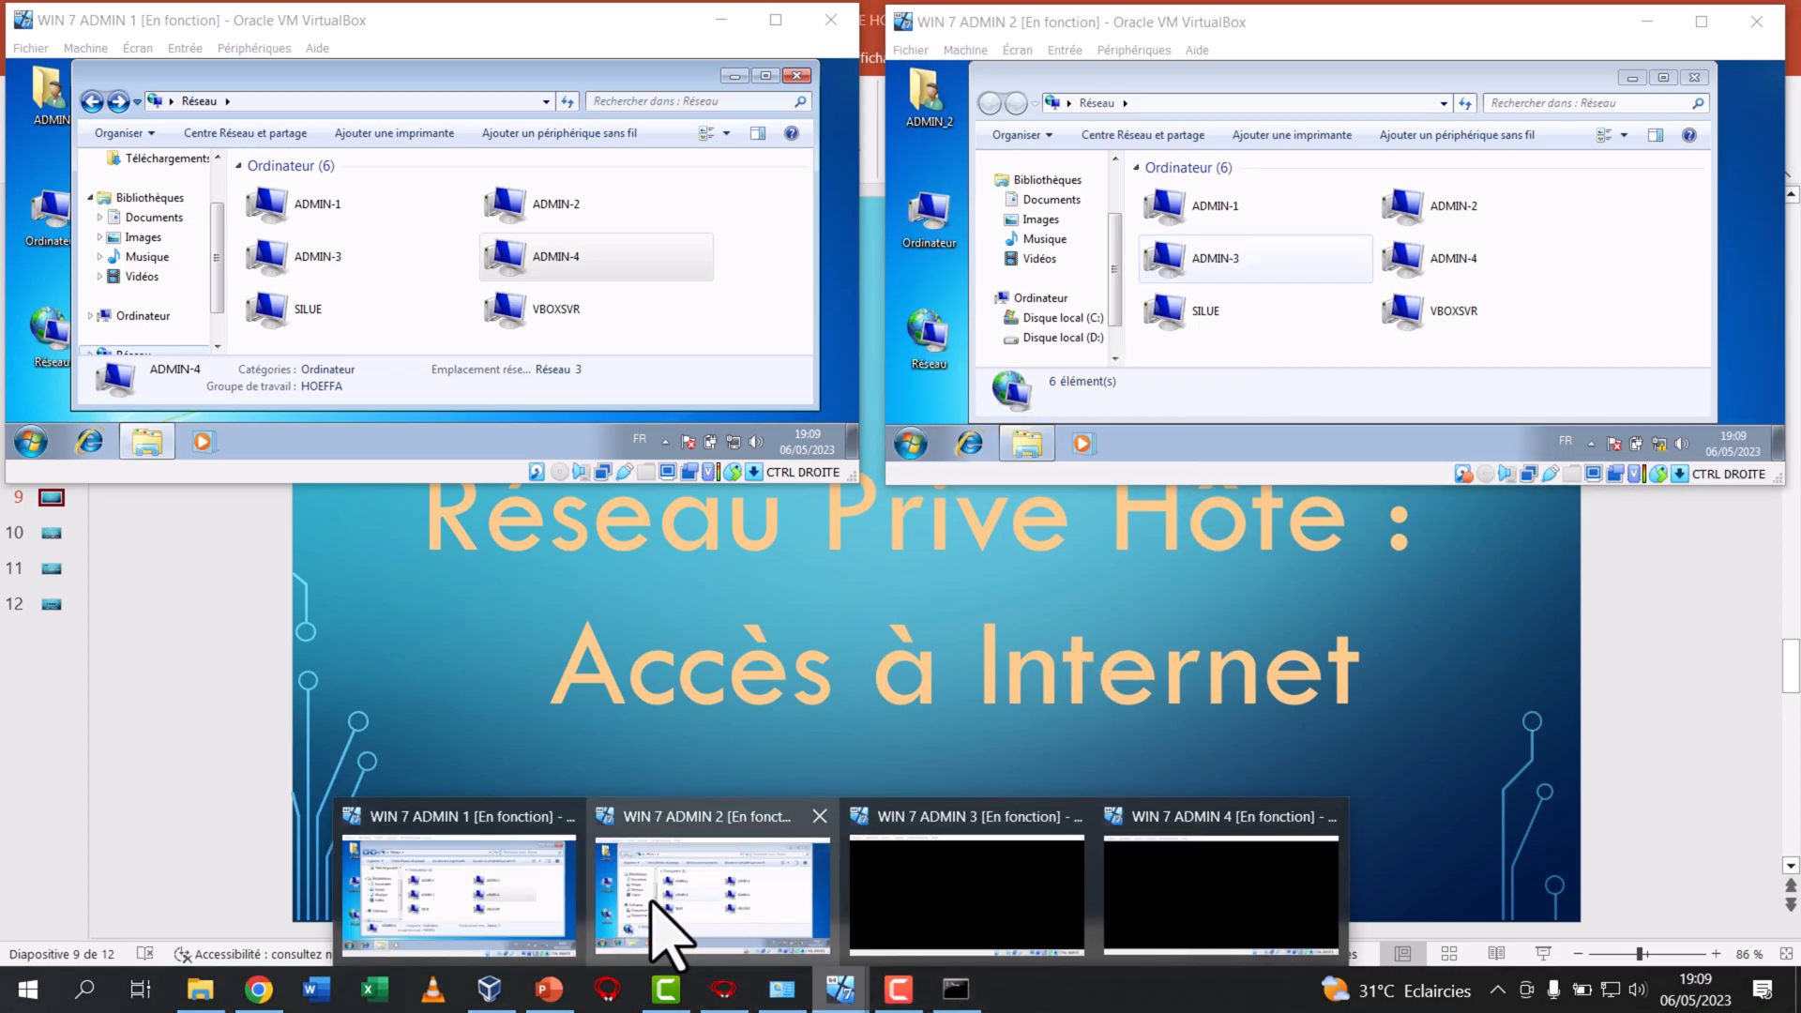
click(900, 910)
drag(457, 497, 515, 262)
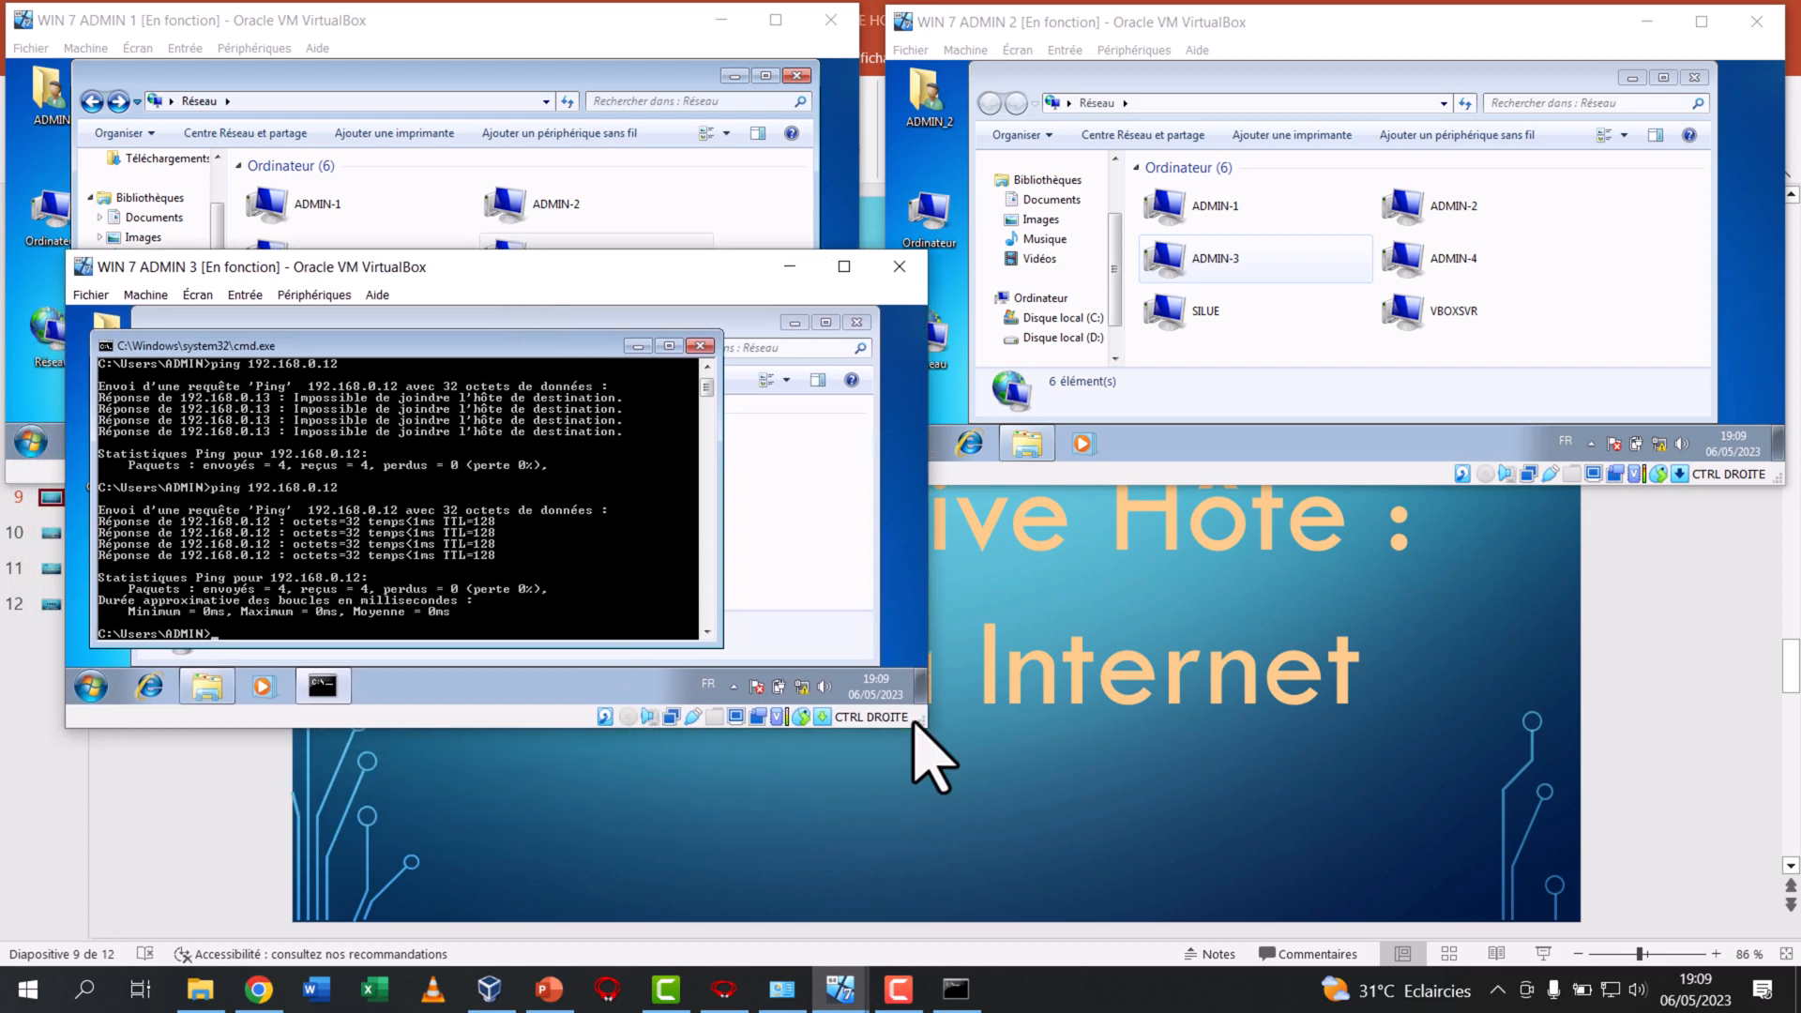
drag(922, 726, 943, 821)
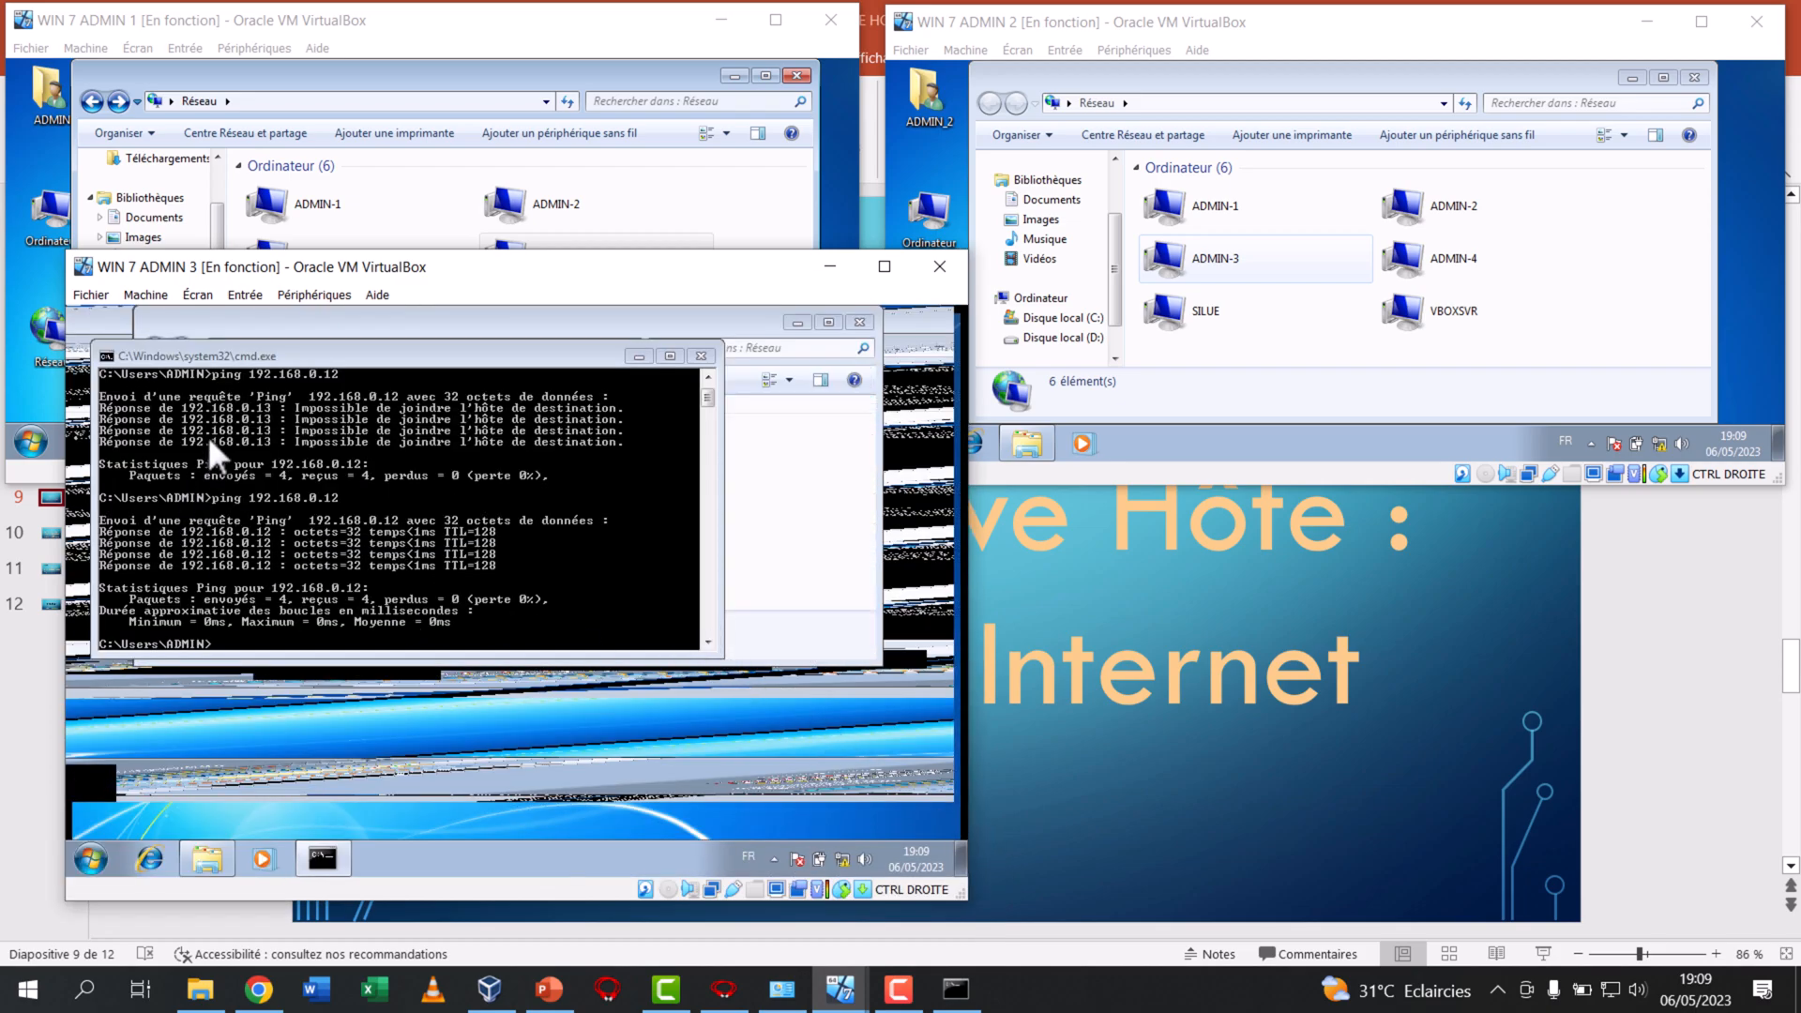
Minimize ADMIN 3's command prompt and open its network connections from the network properties
click(630, 357)
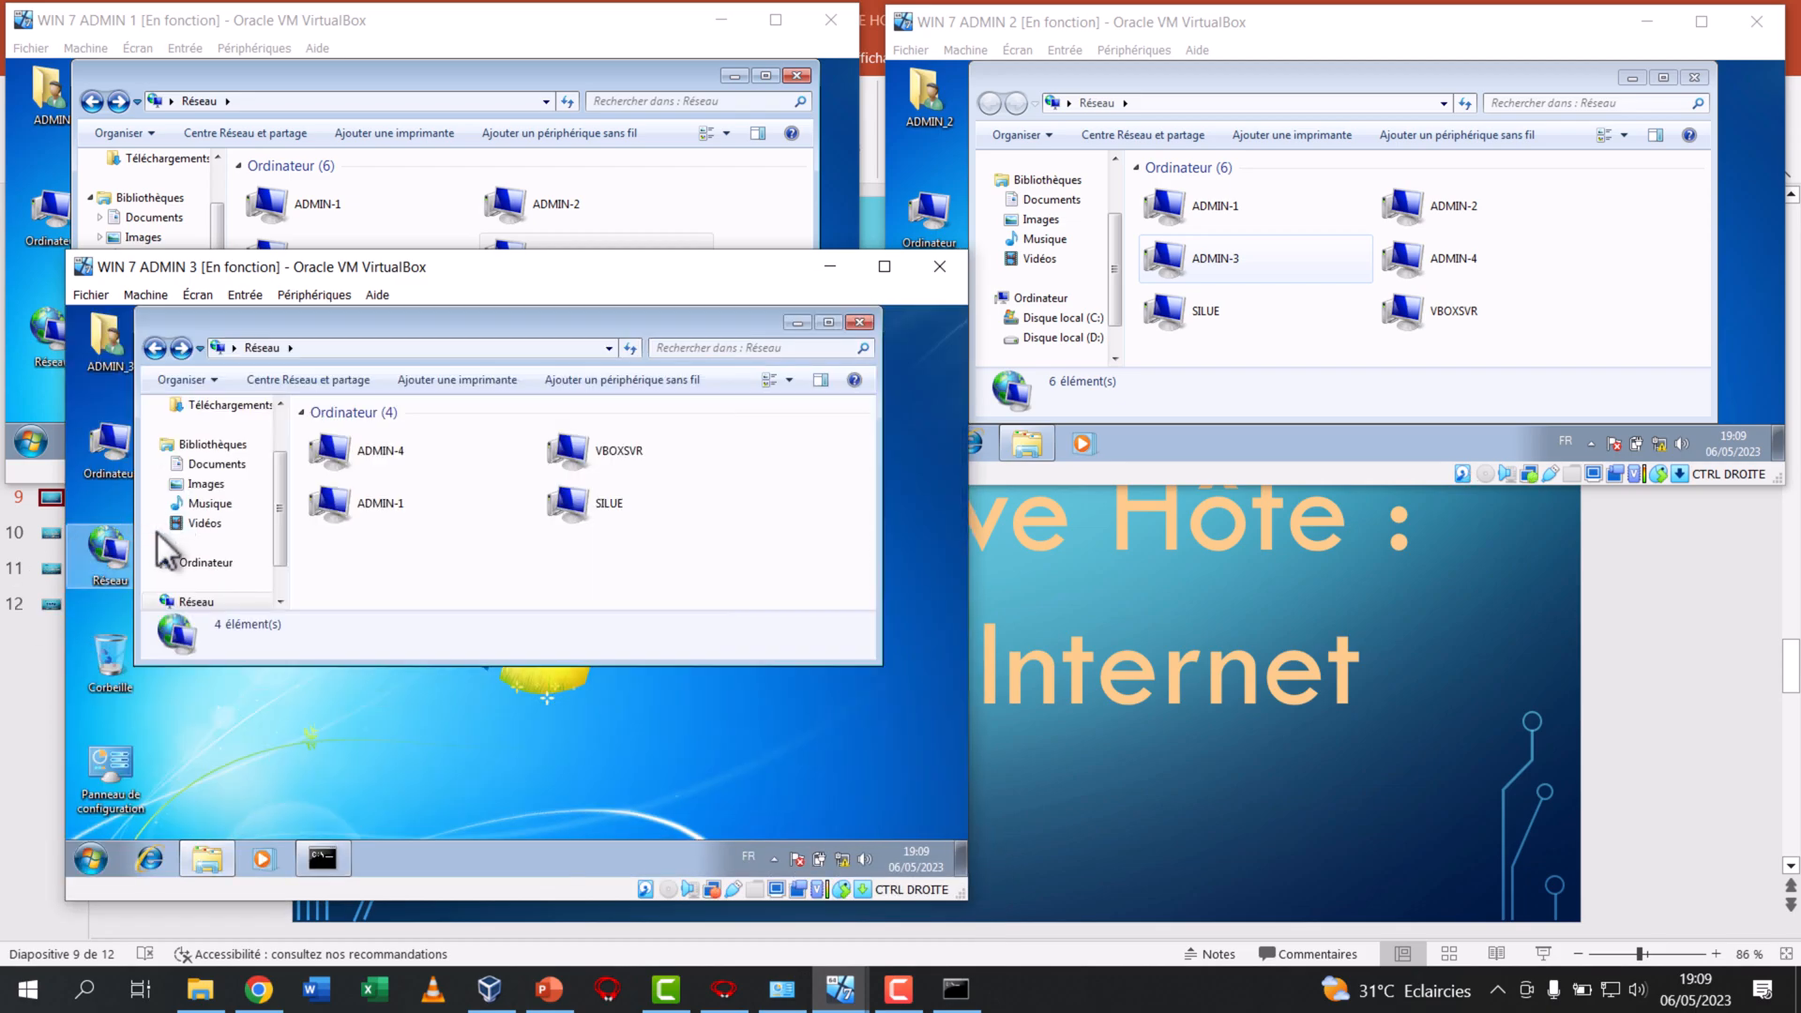
right_click(115, 544)
click(183, 679)
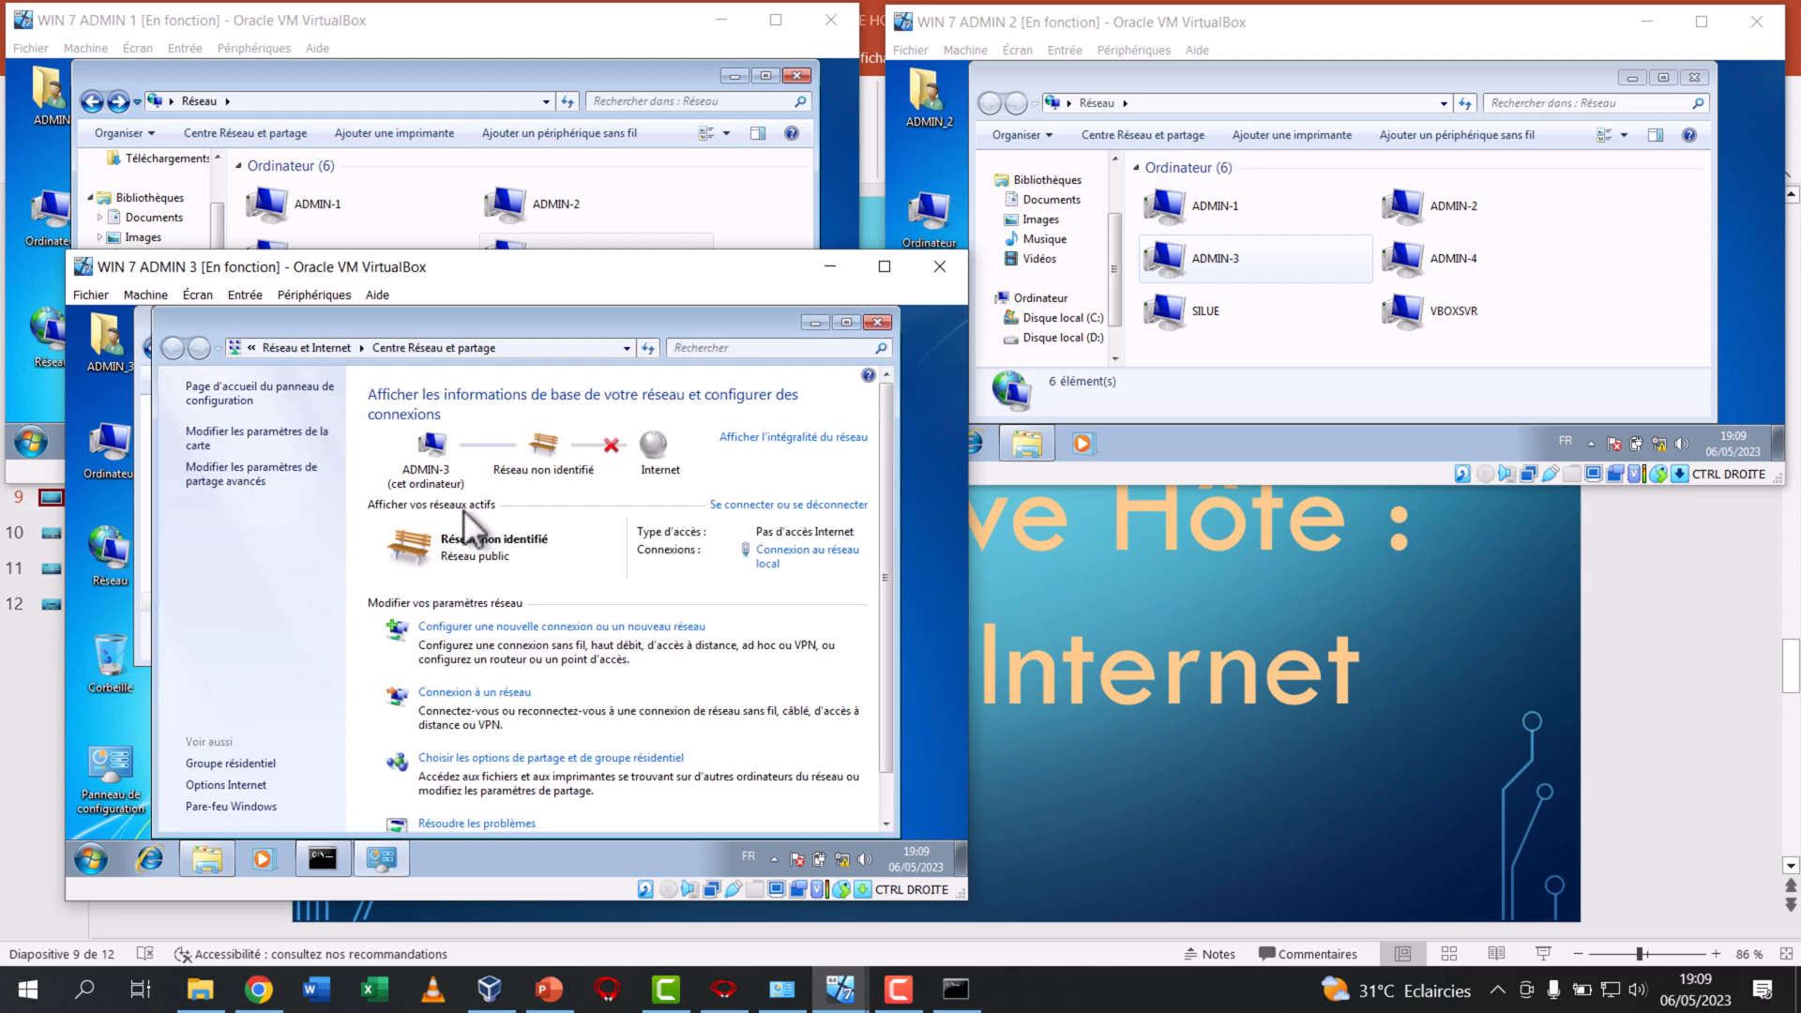
click(310, 434)
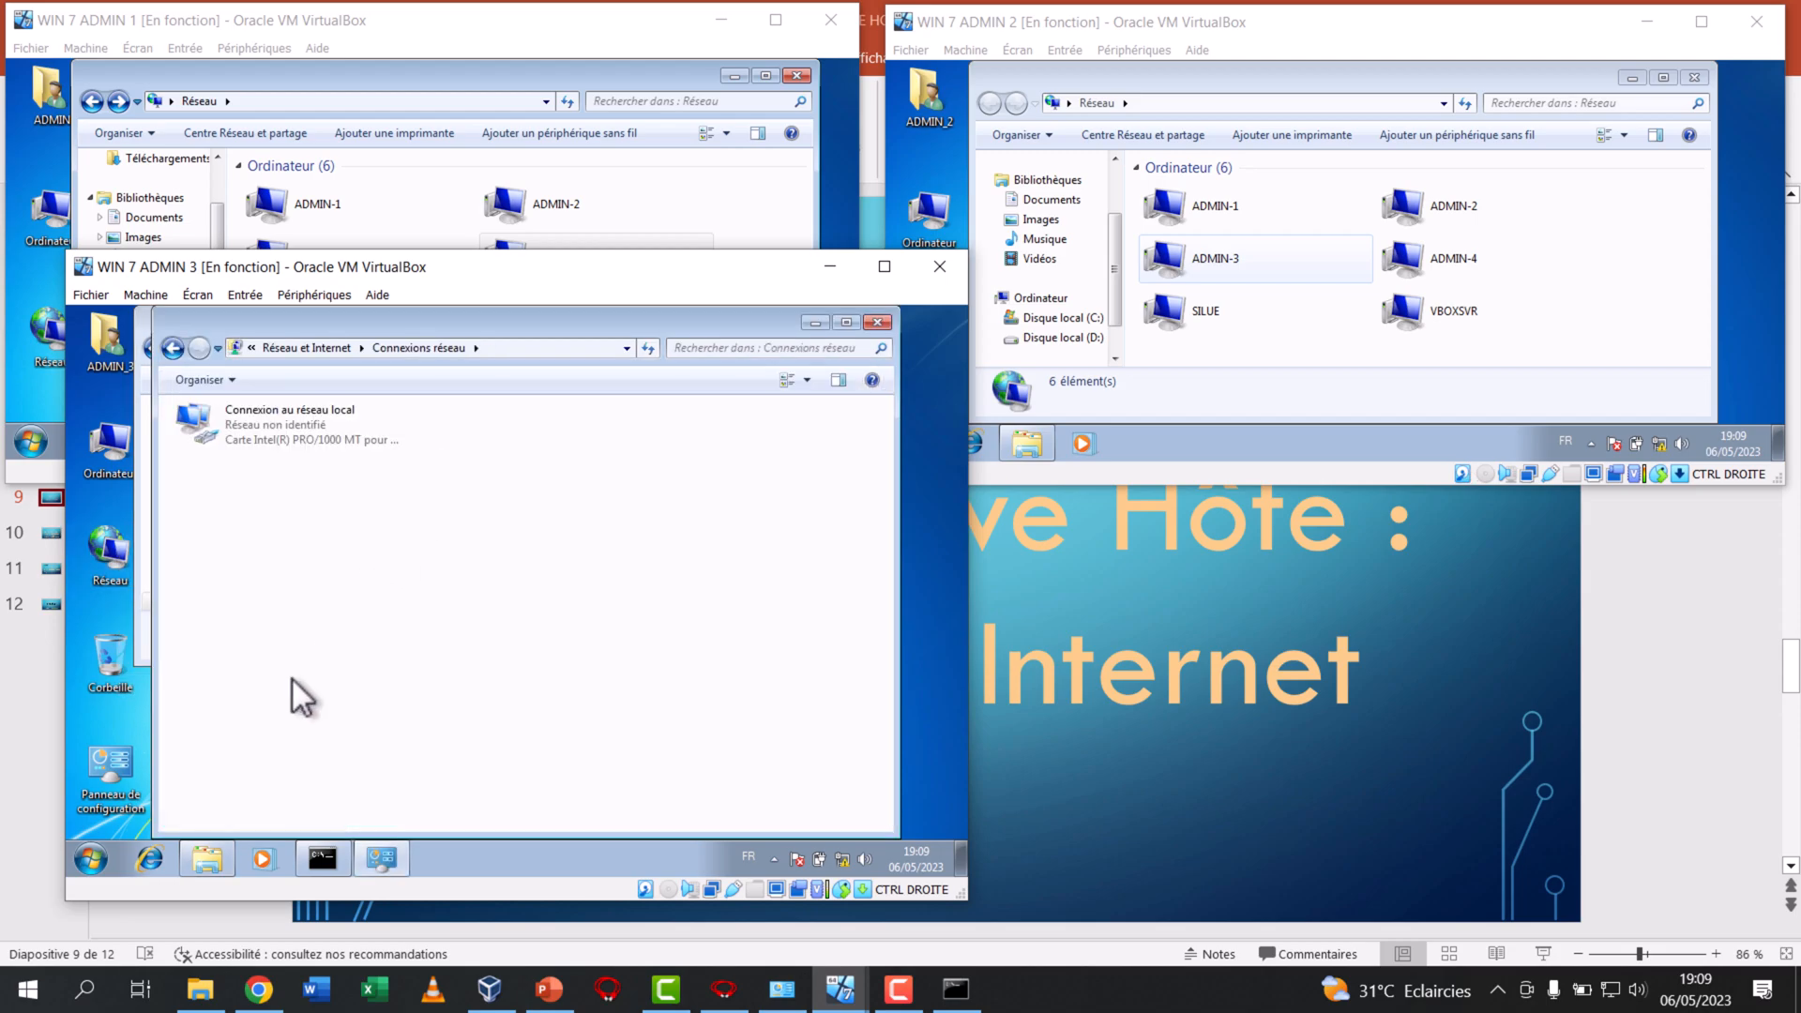
Restore and enlarge ADMIN 3's command prompt and clear its screen
click(322, 857)
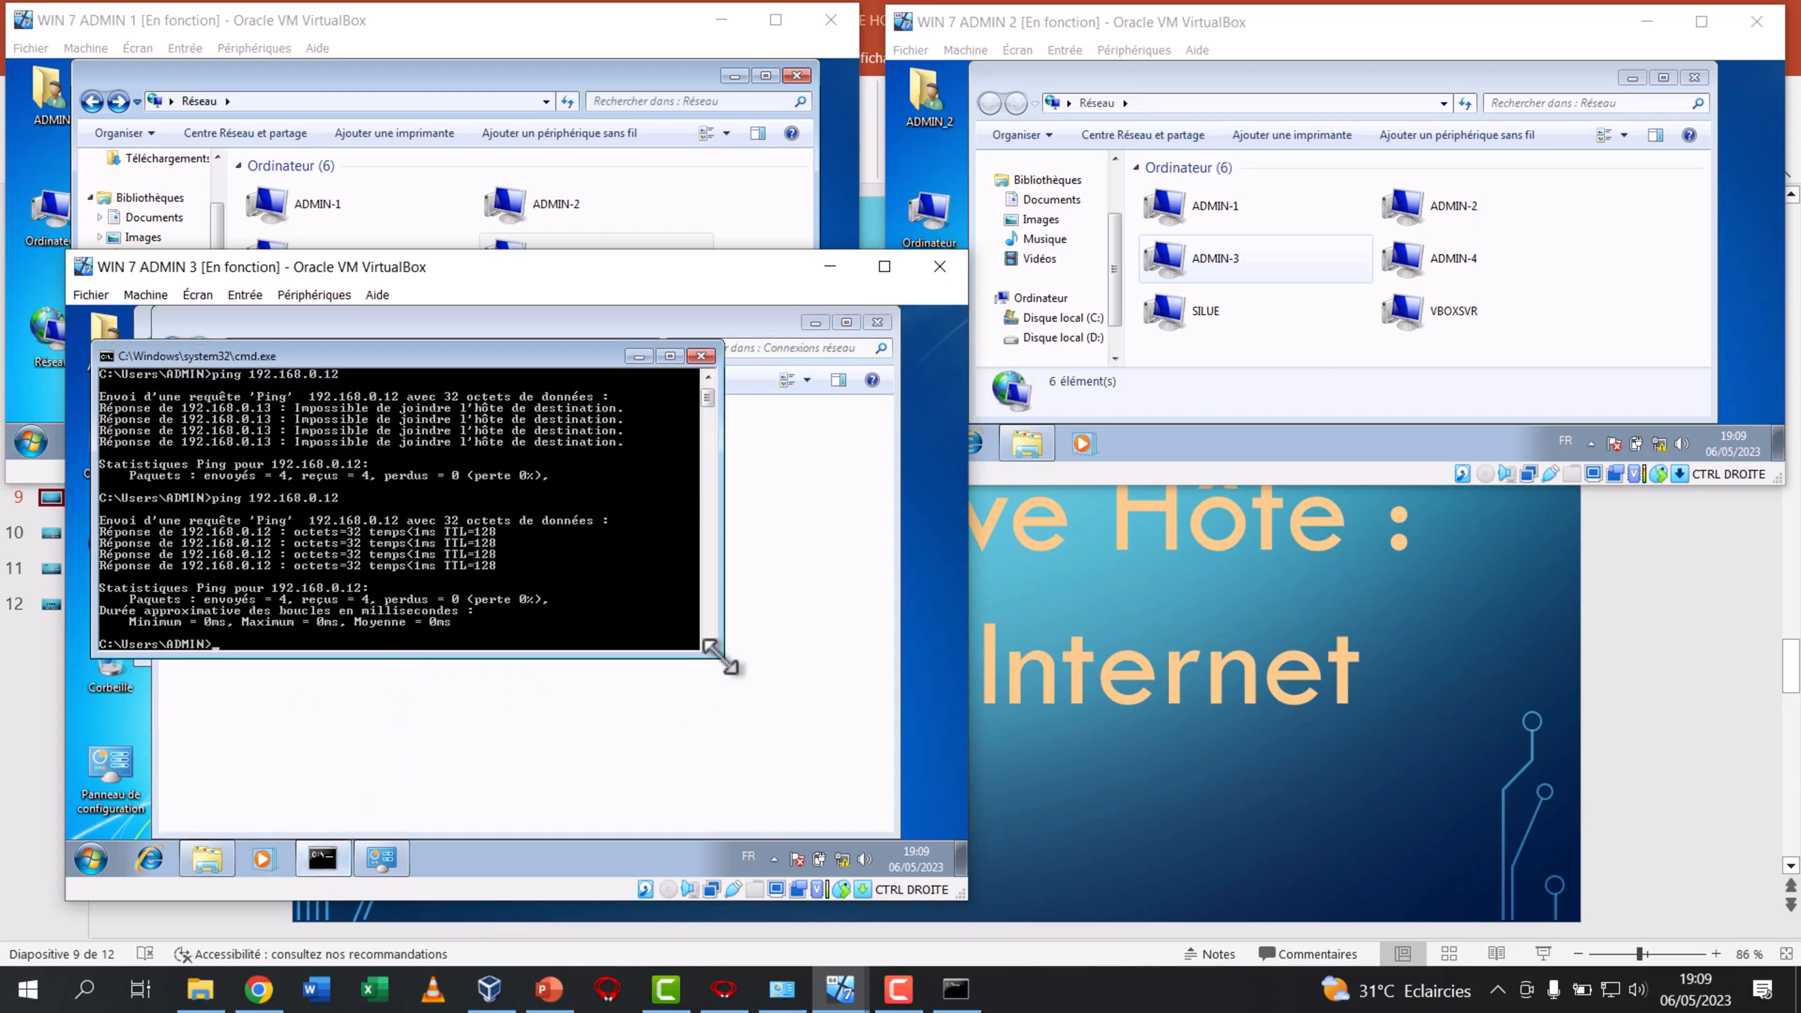
drag(718, 656, 763, 764)
text(pin)
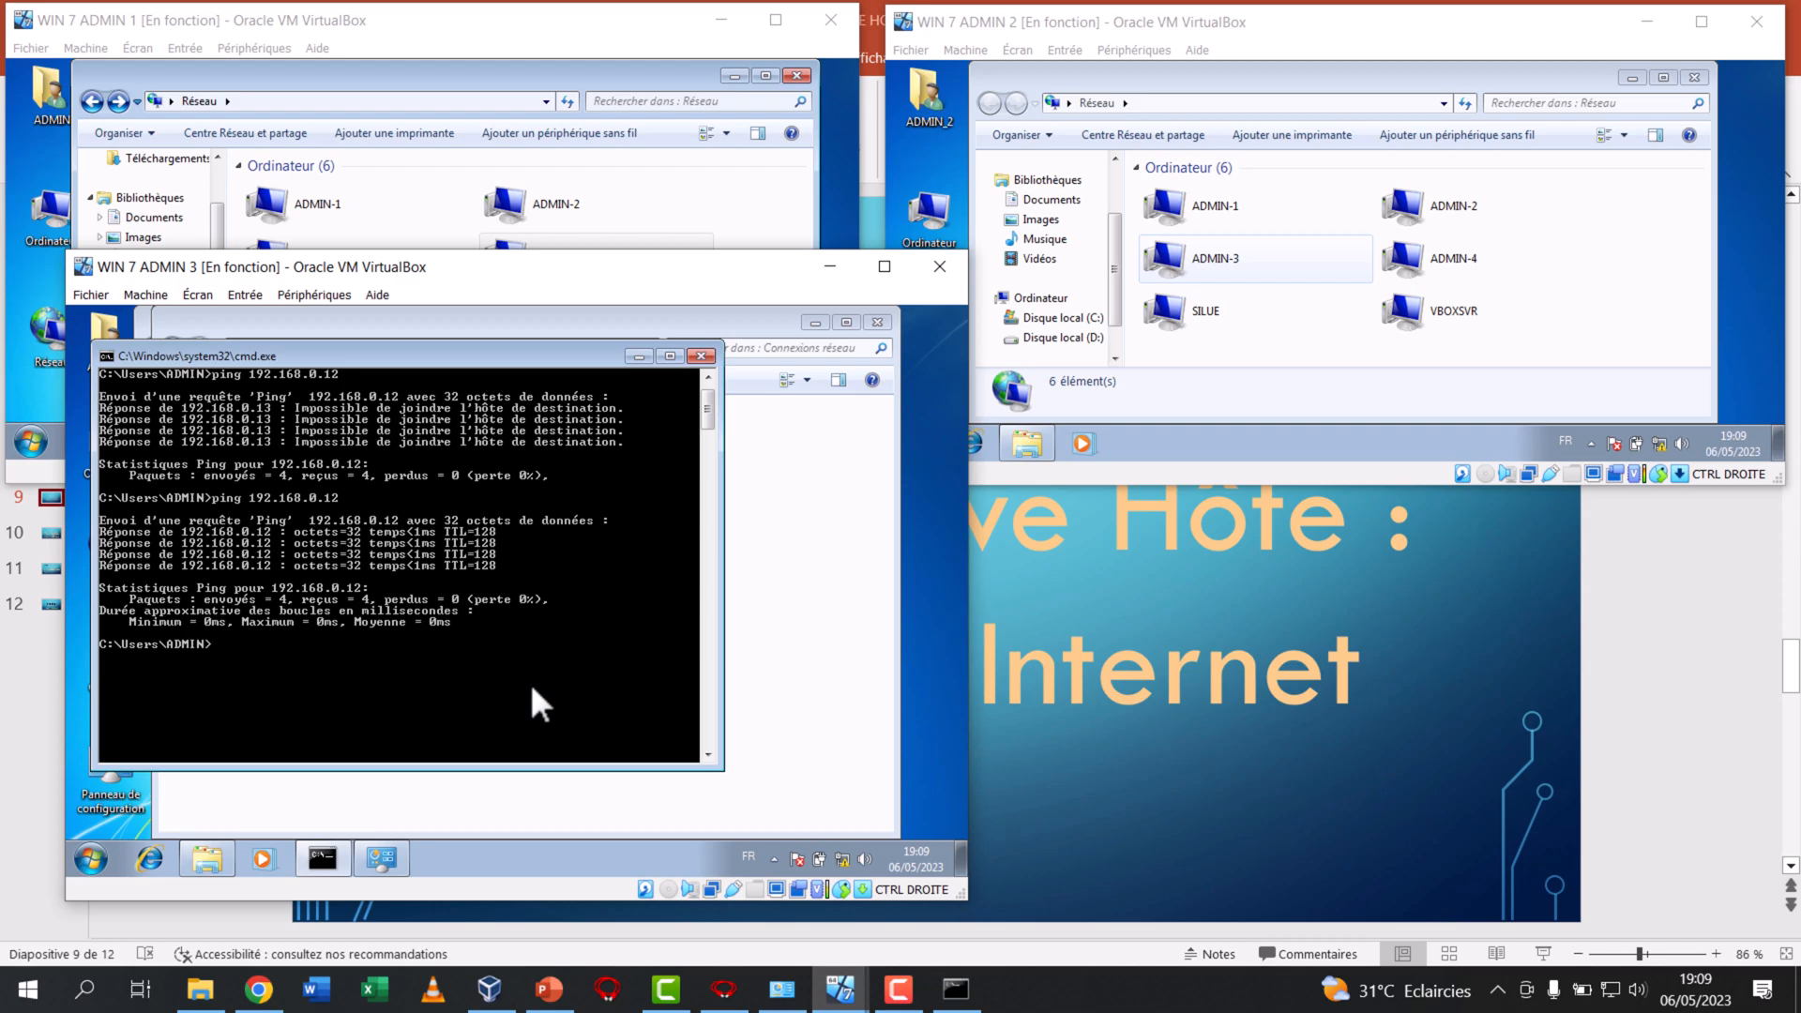
text(s)
key(Return)
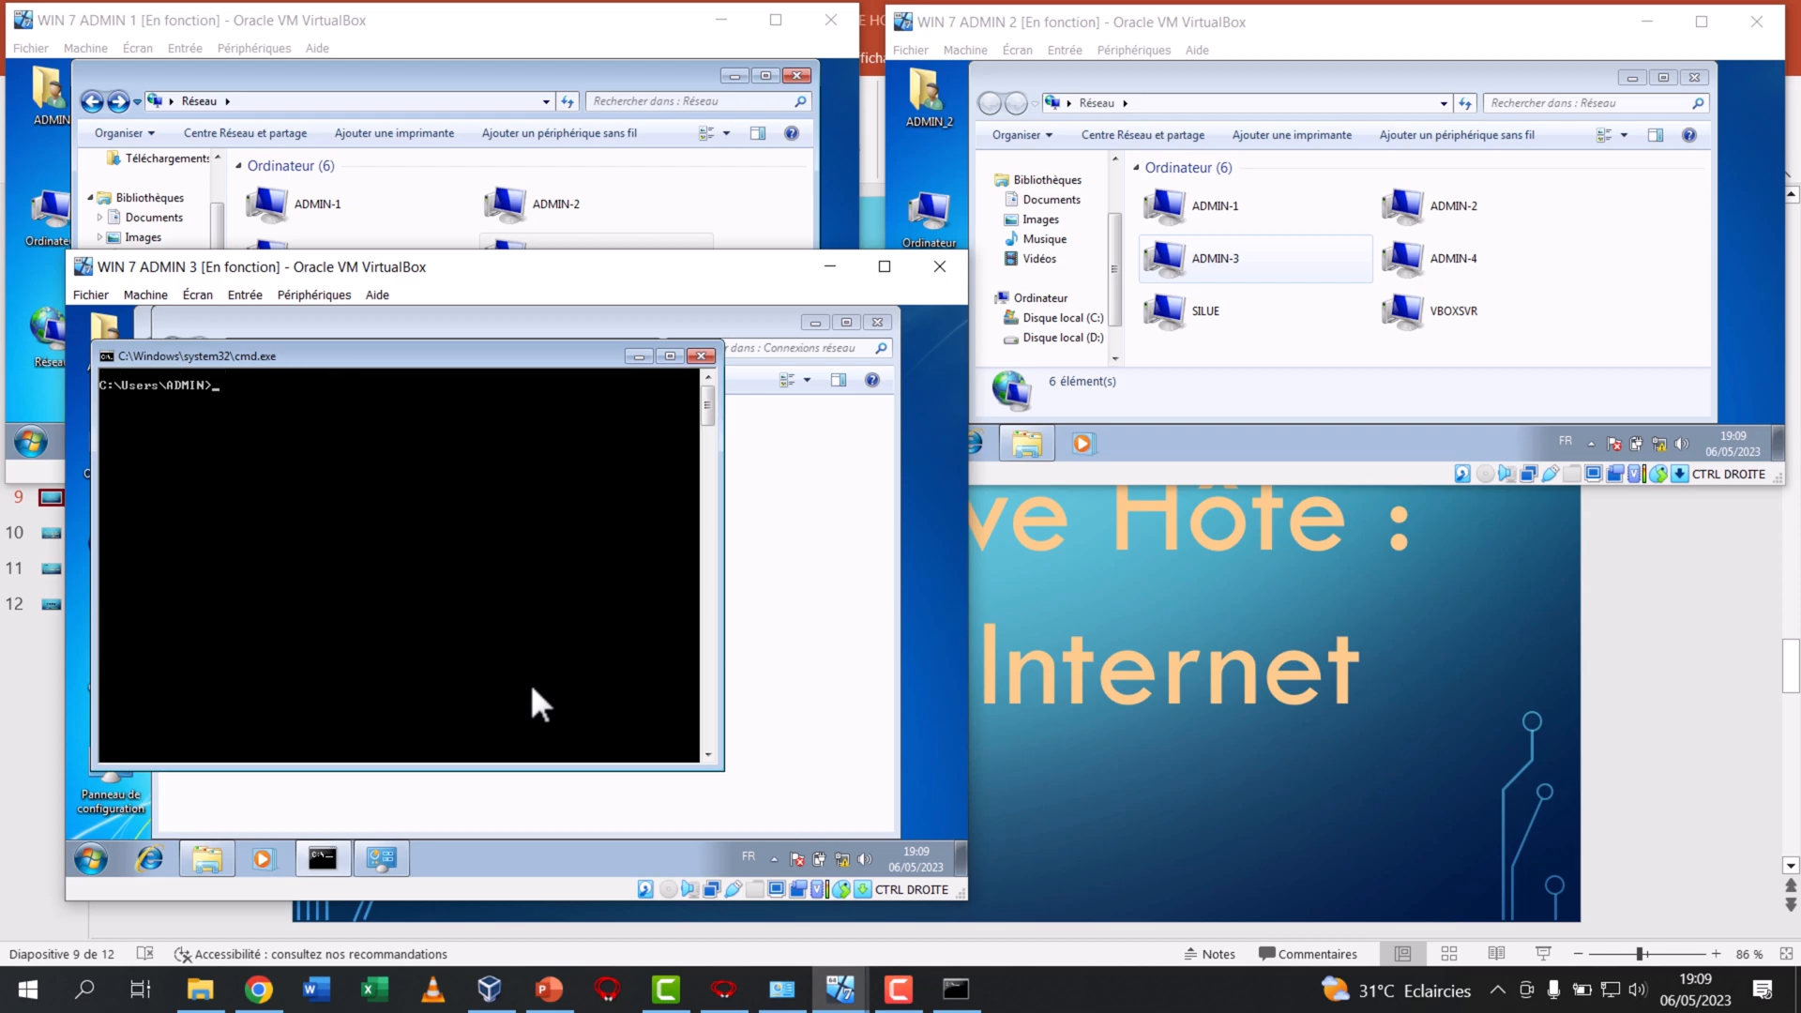
Ping 8.8.8.8 and google.com from ADMIN 3 to test its internet access
text(ping 8.8.8.8)
key(Return)
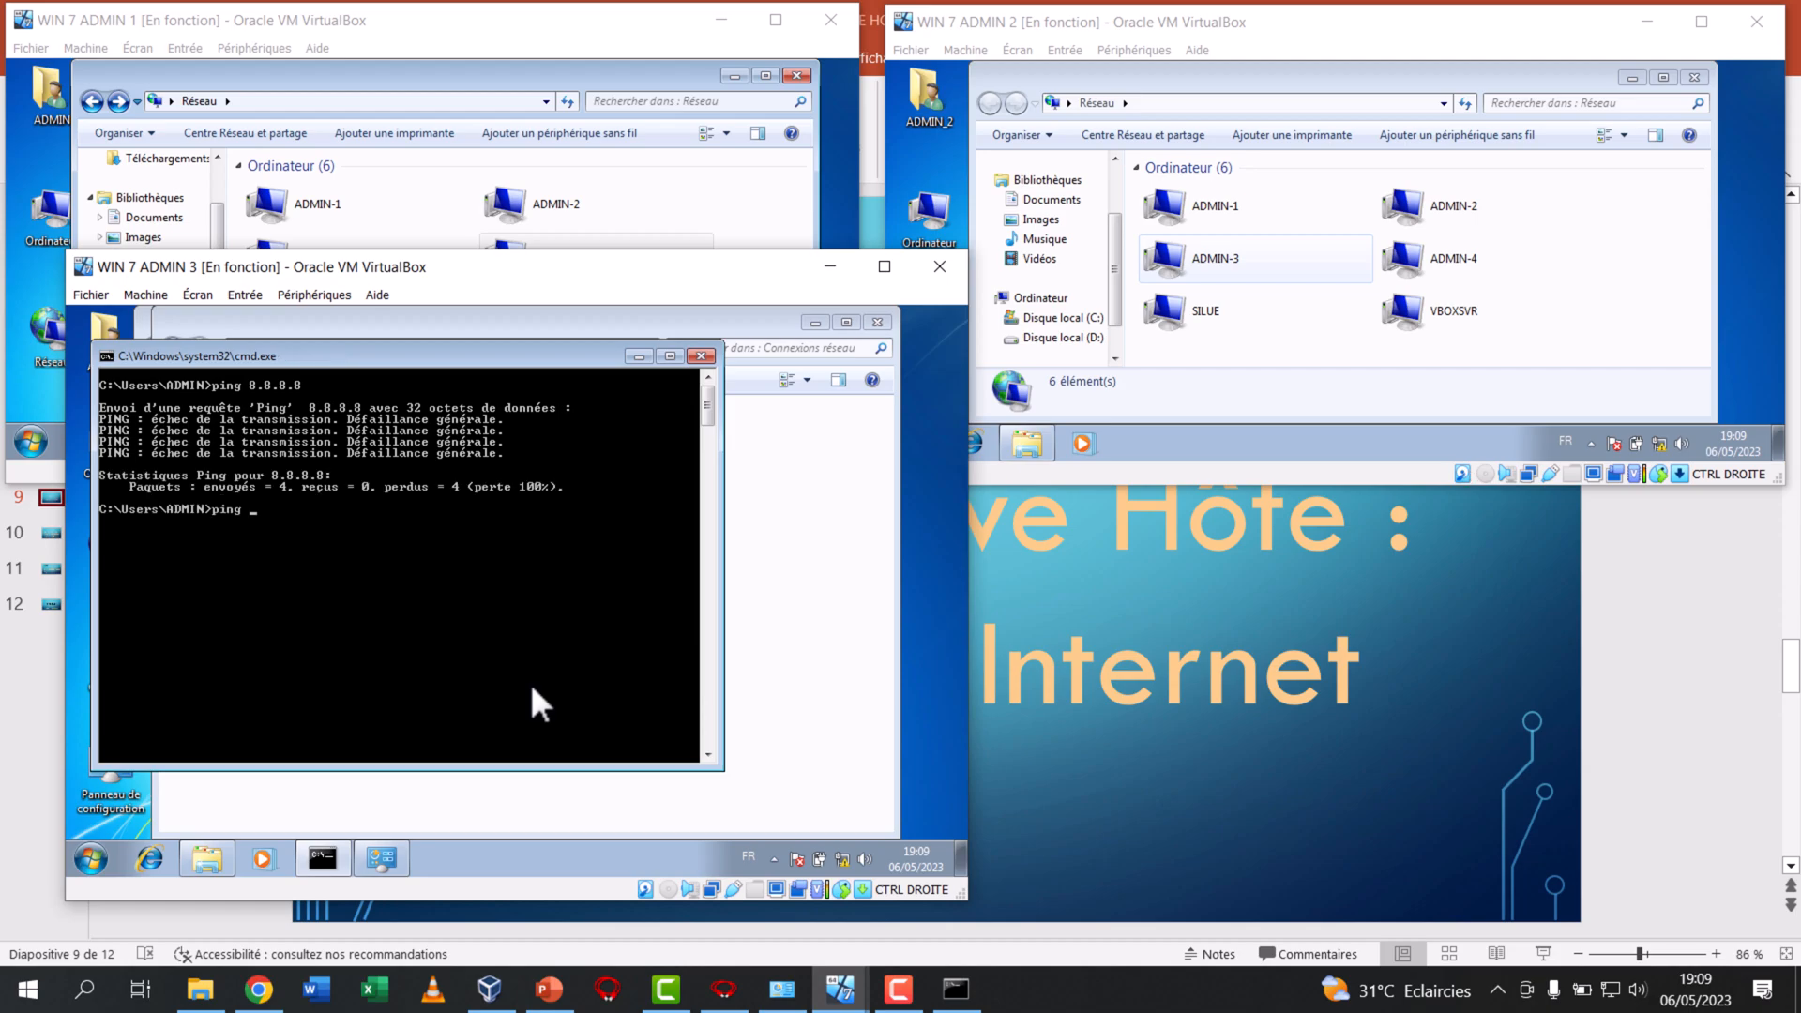
text(ping google.com)
key(Return)
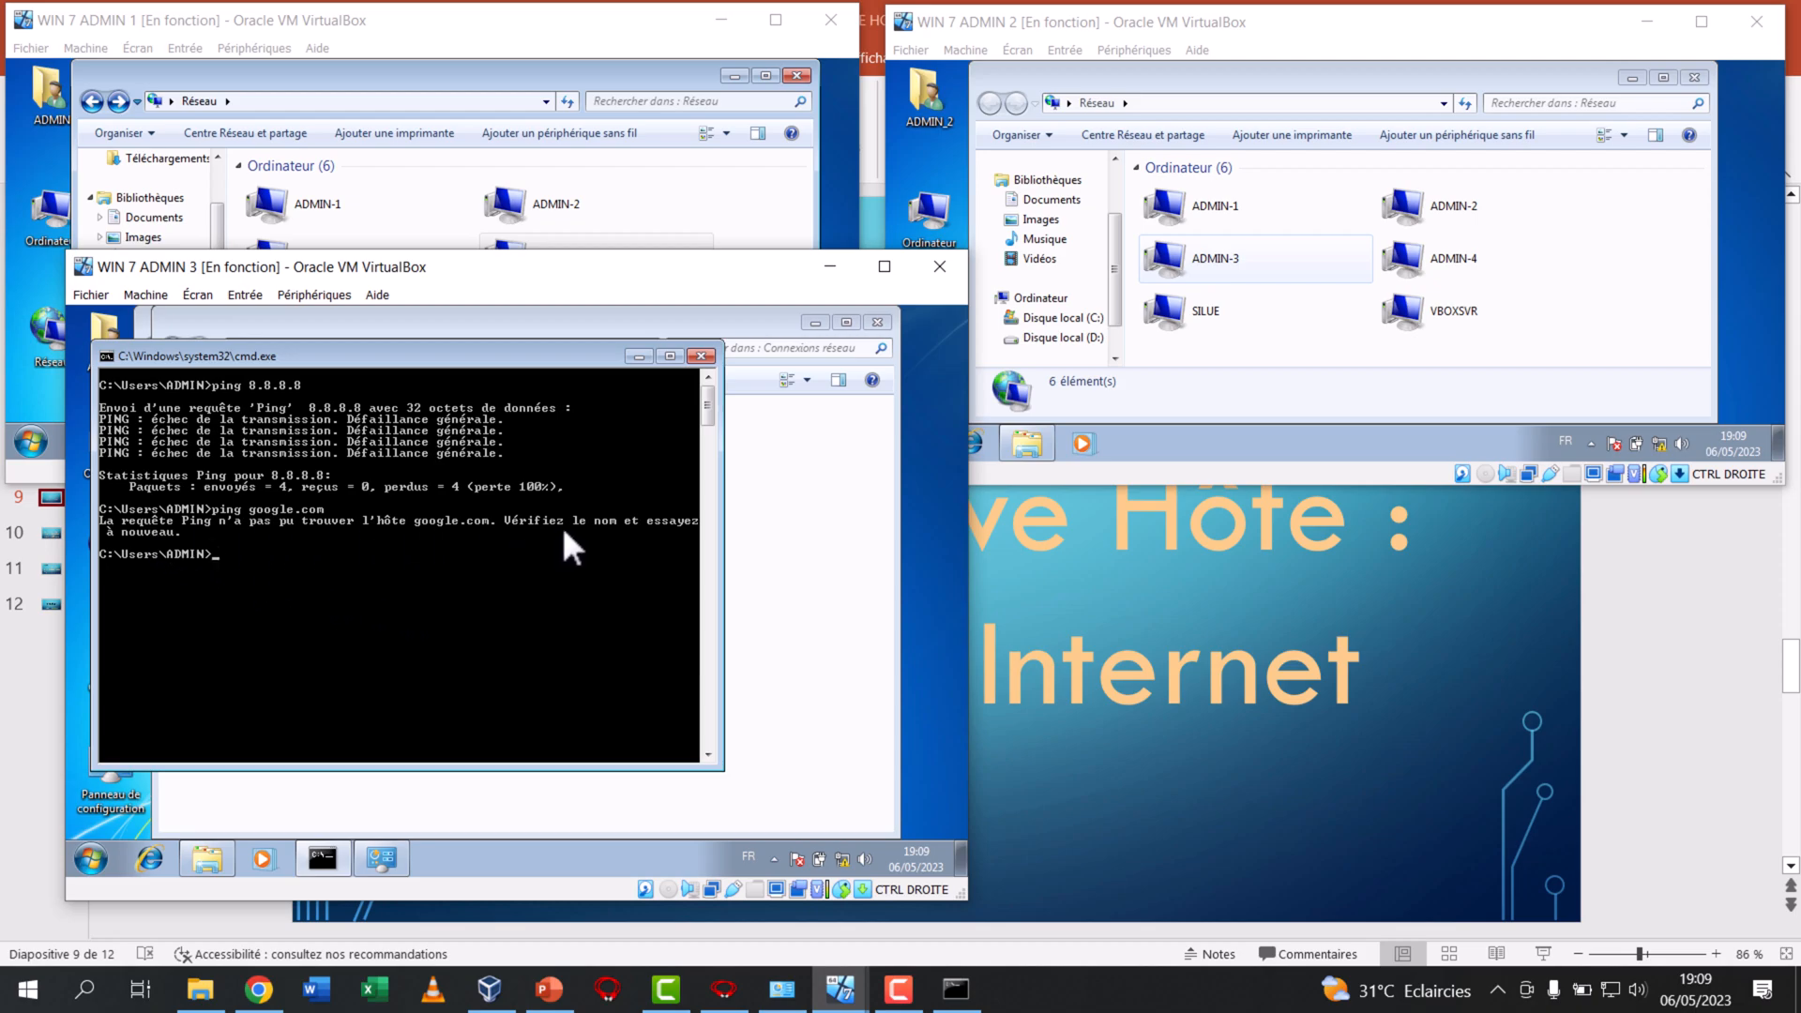
Open the TCP/IPv4 properties of the local area connection on WIN 7 ADMIN 3
click(743, 498)
right_click(251, 421)
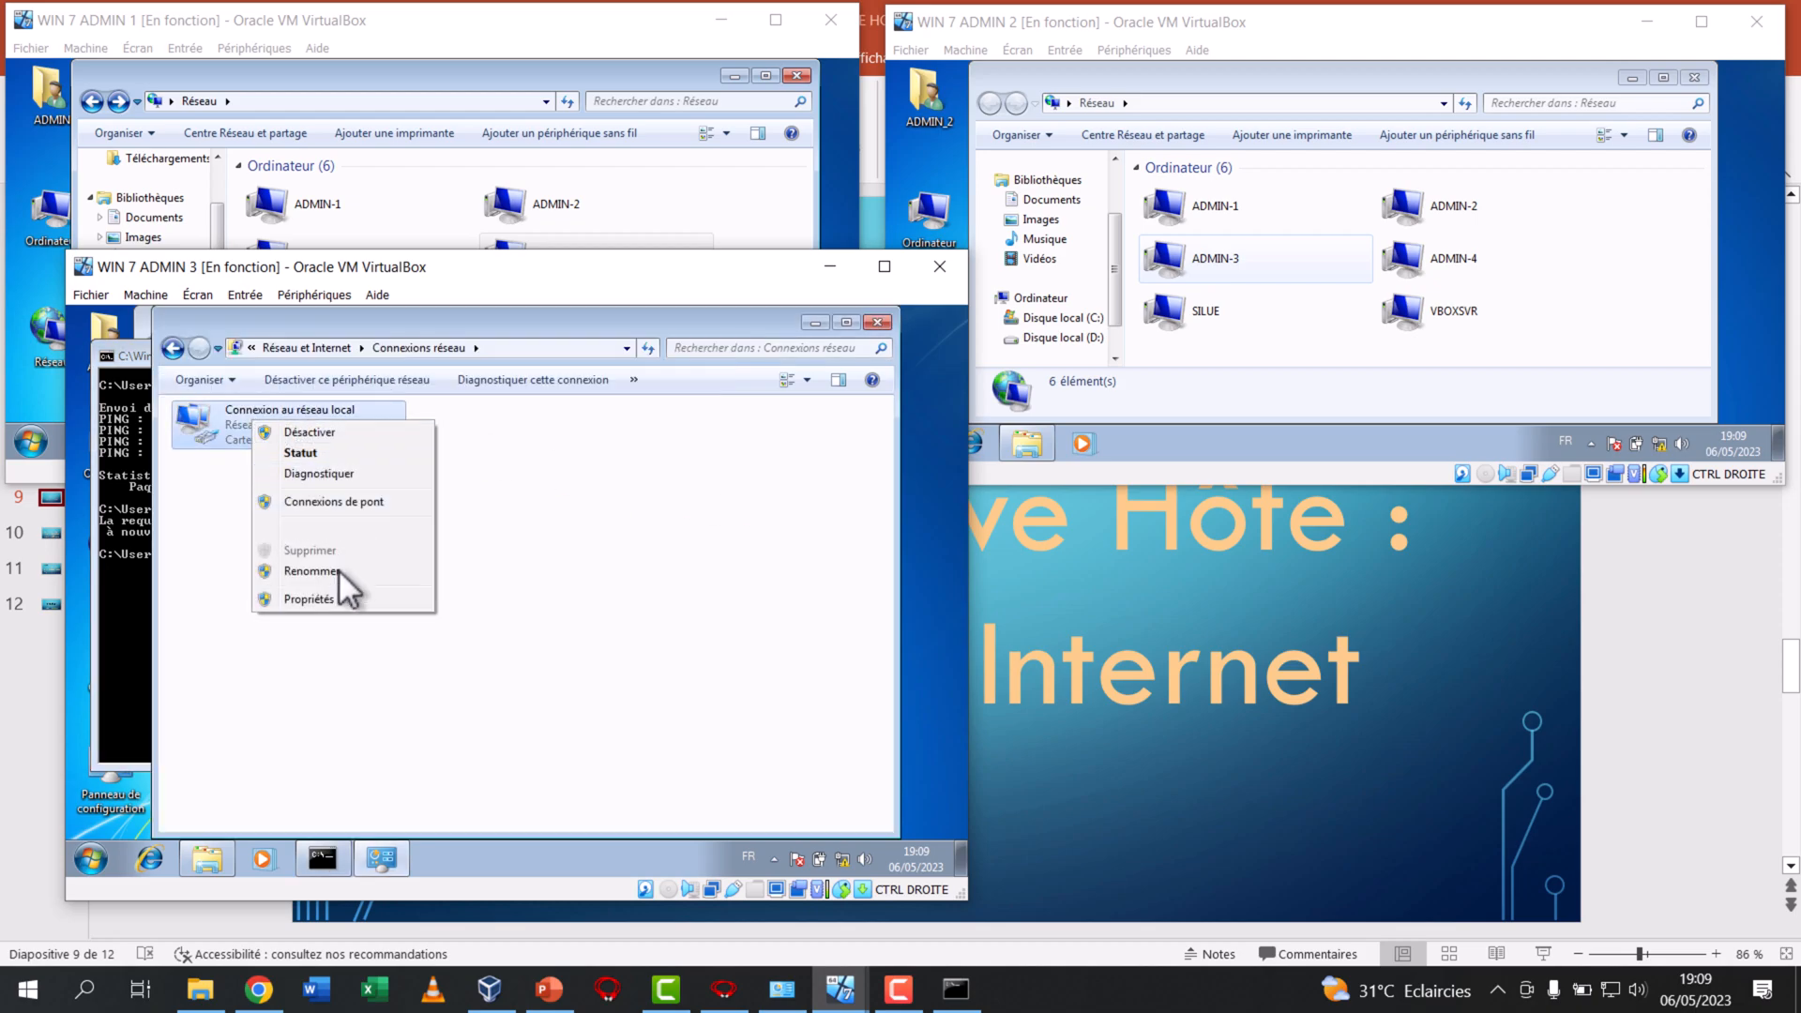
click(336, 598)
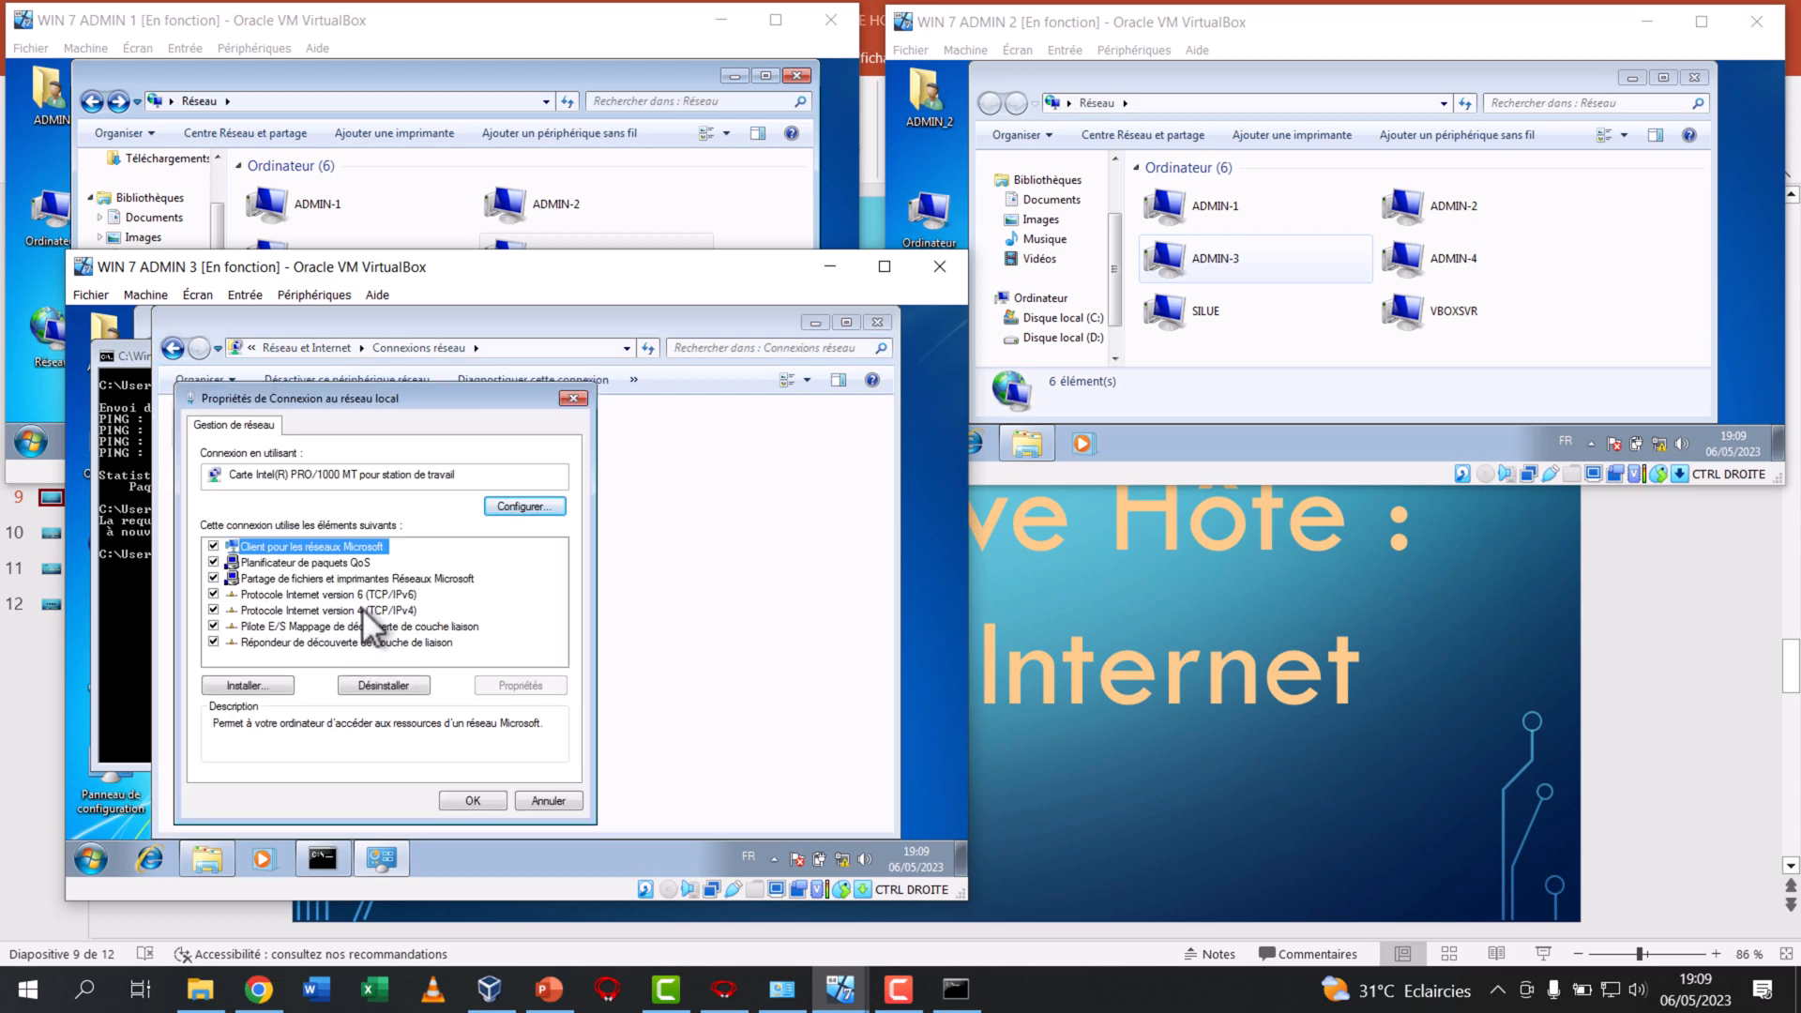
double_click(362, 610)
Set ADMIN 3's default gateway to 192.168.0.10, fill in the preferred DNS server, and confirm both property dialogs
click(429, 624)
text(1)
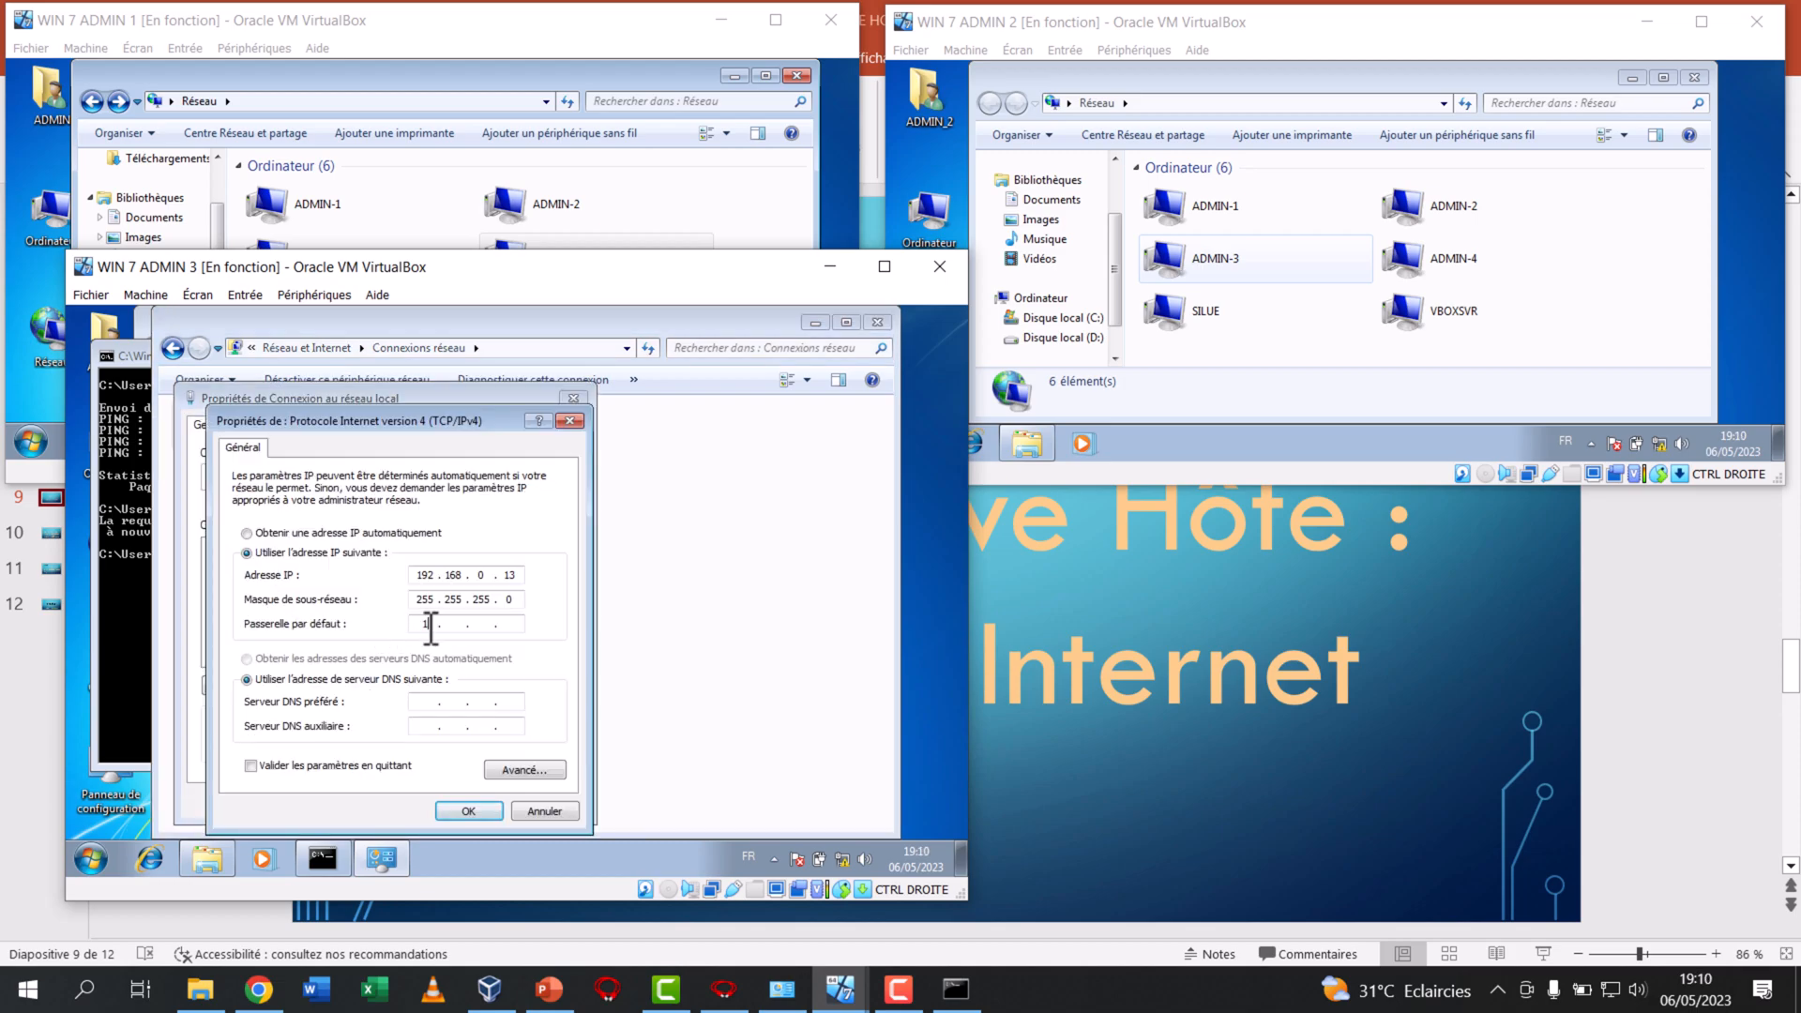
text(92 . 168 . 0 . 10)
click(432, 703)
text(192)
click(470, 813)
click(479, 806)
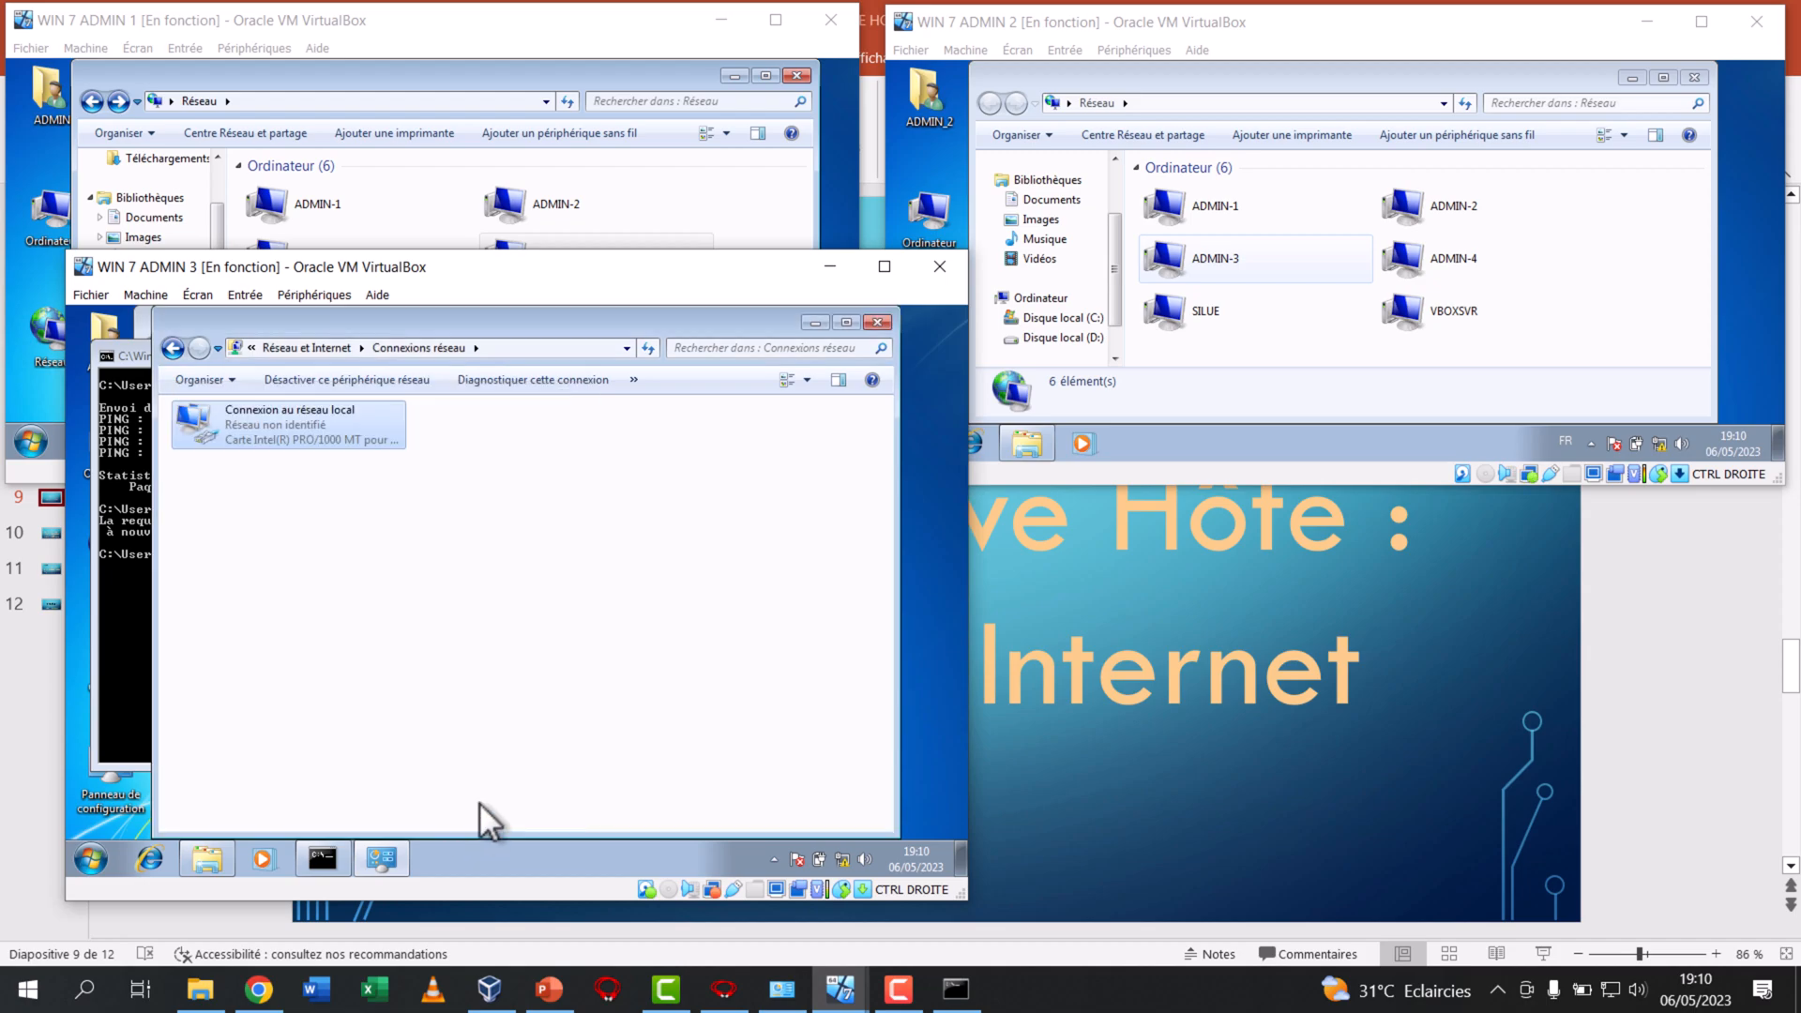
Minimize ADMIN 3's network connections window and ping 8.8.8.8 again from its command prompt
click(767, 381)
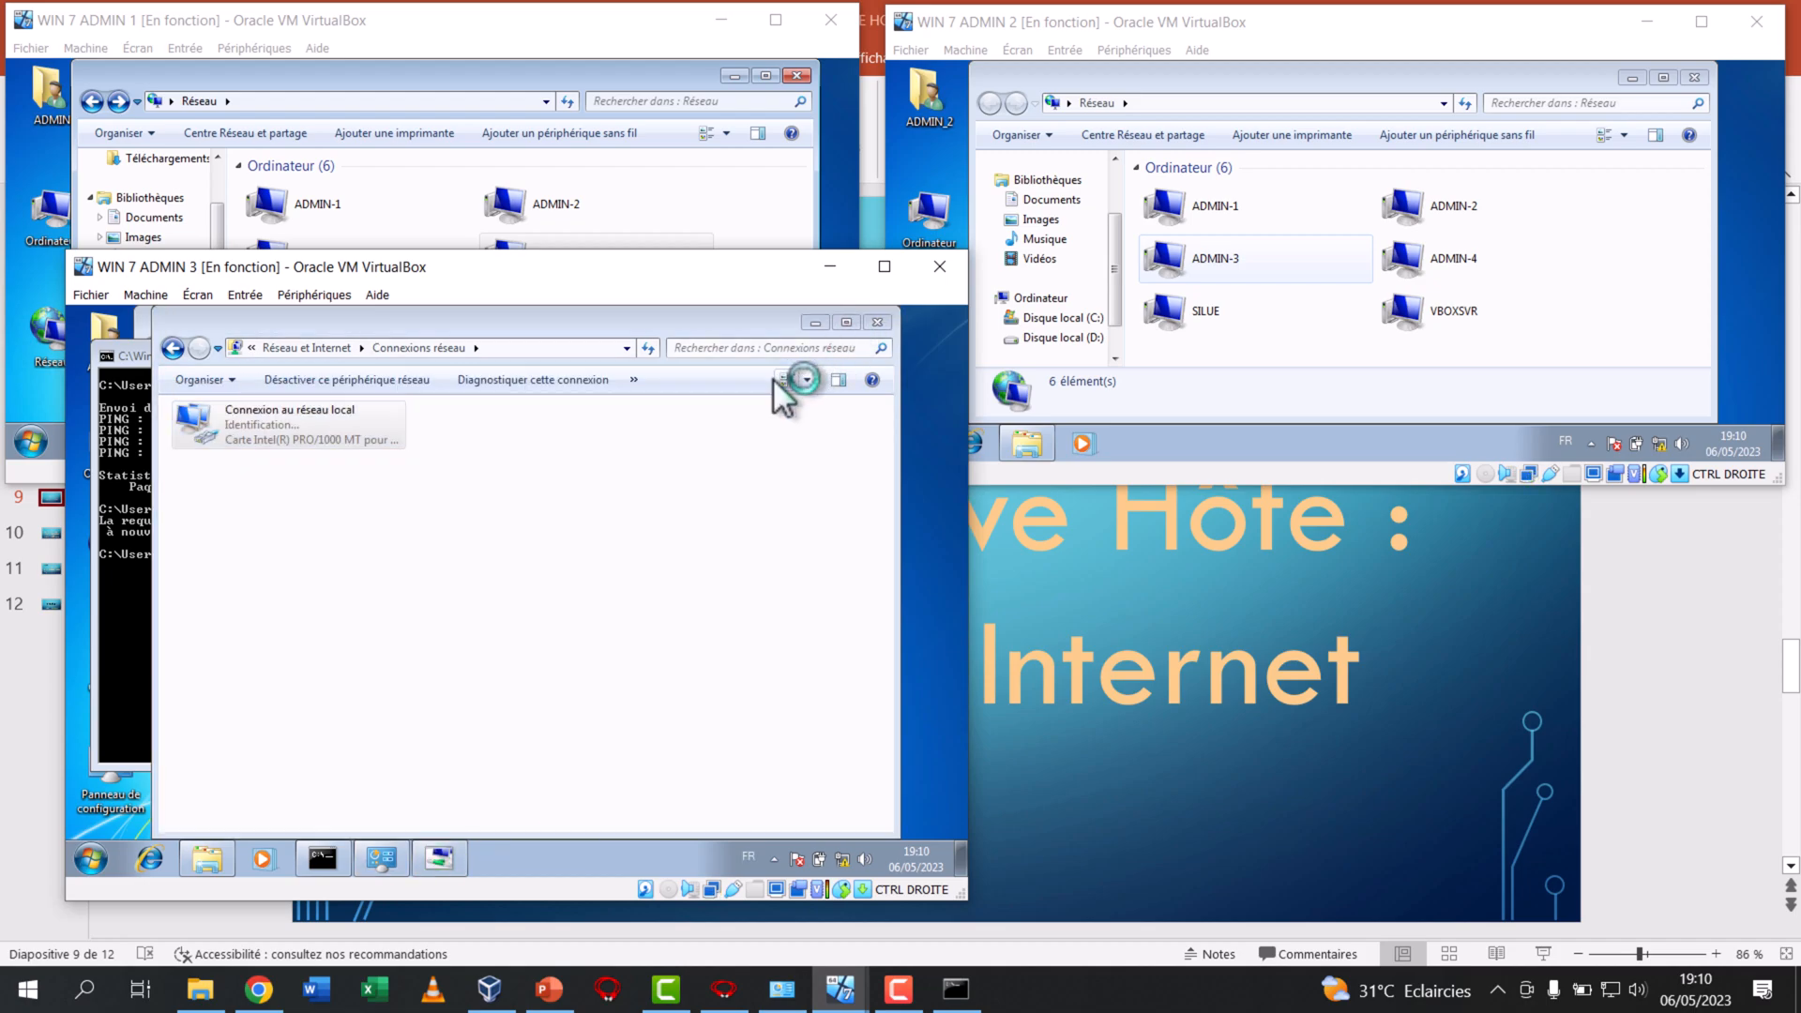
click(814, 322)
text(ping 8.8.8.8)
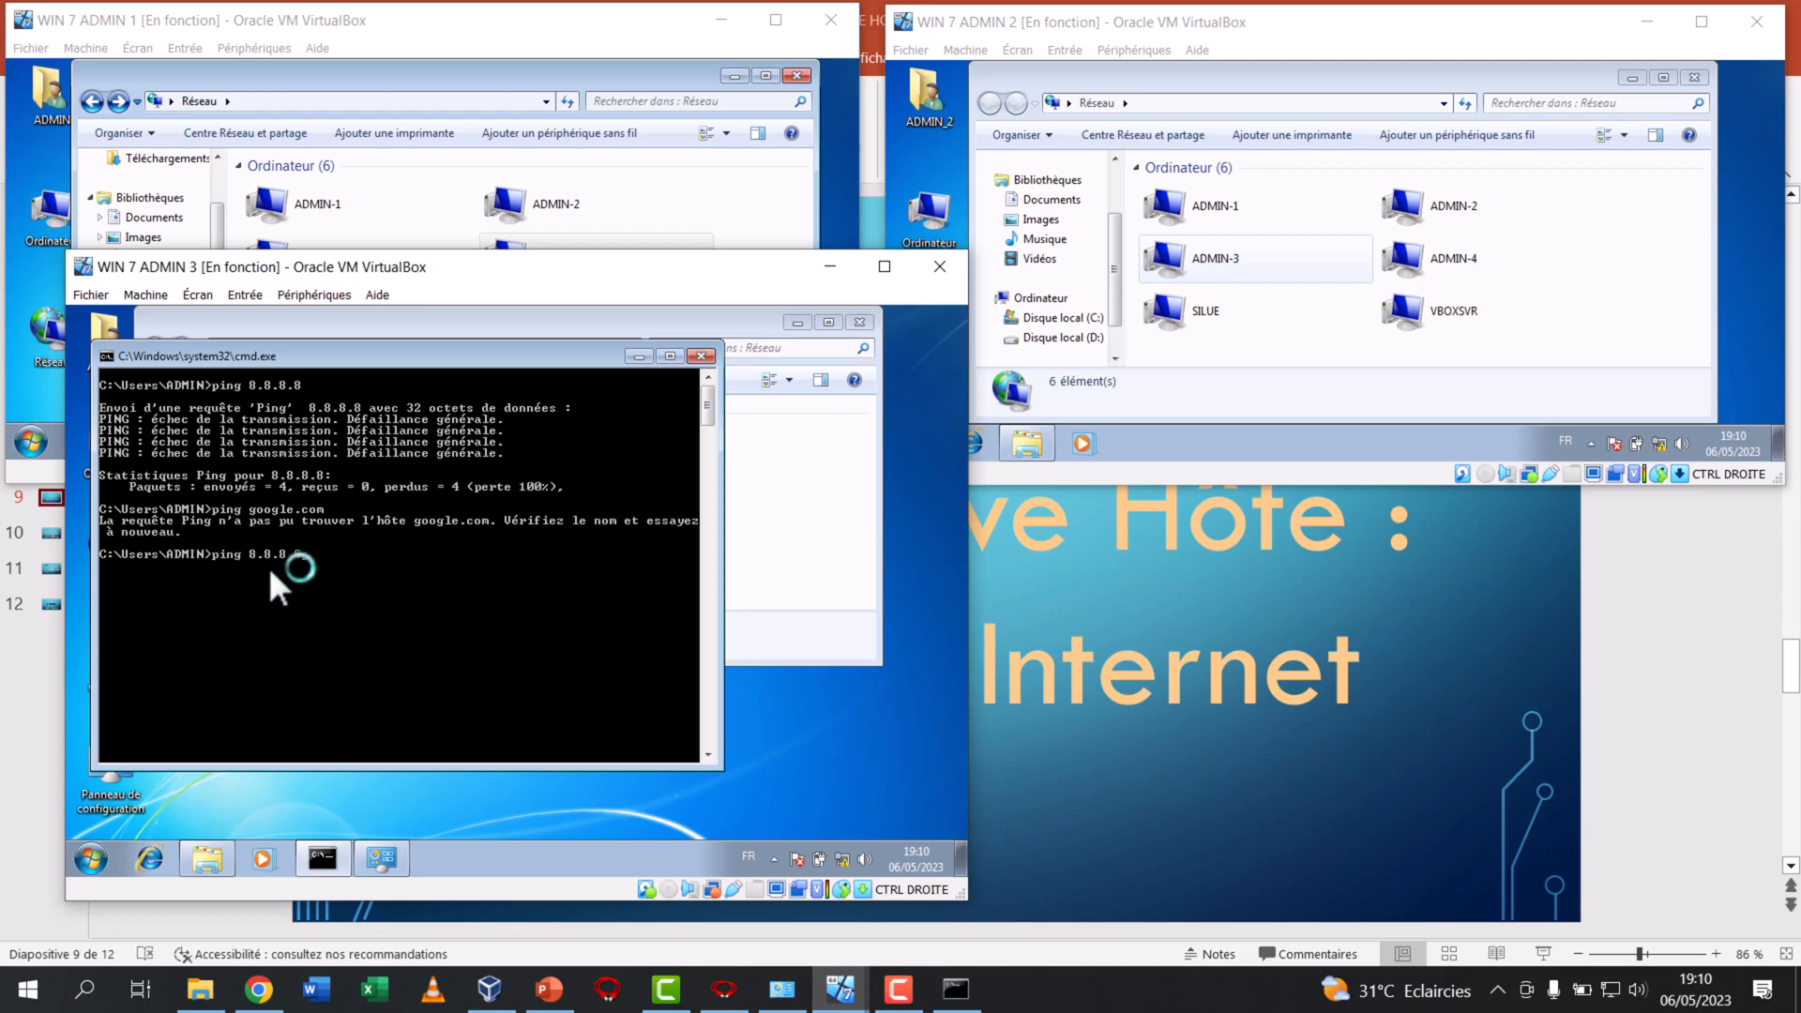
key(Return)
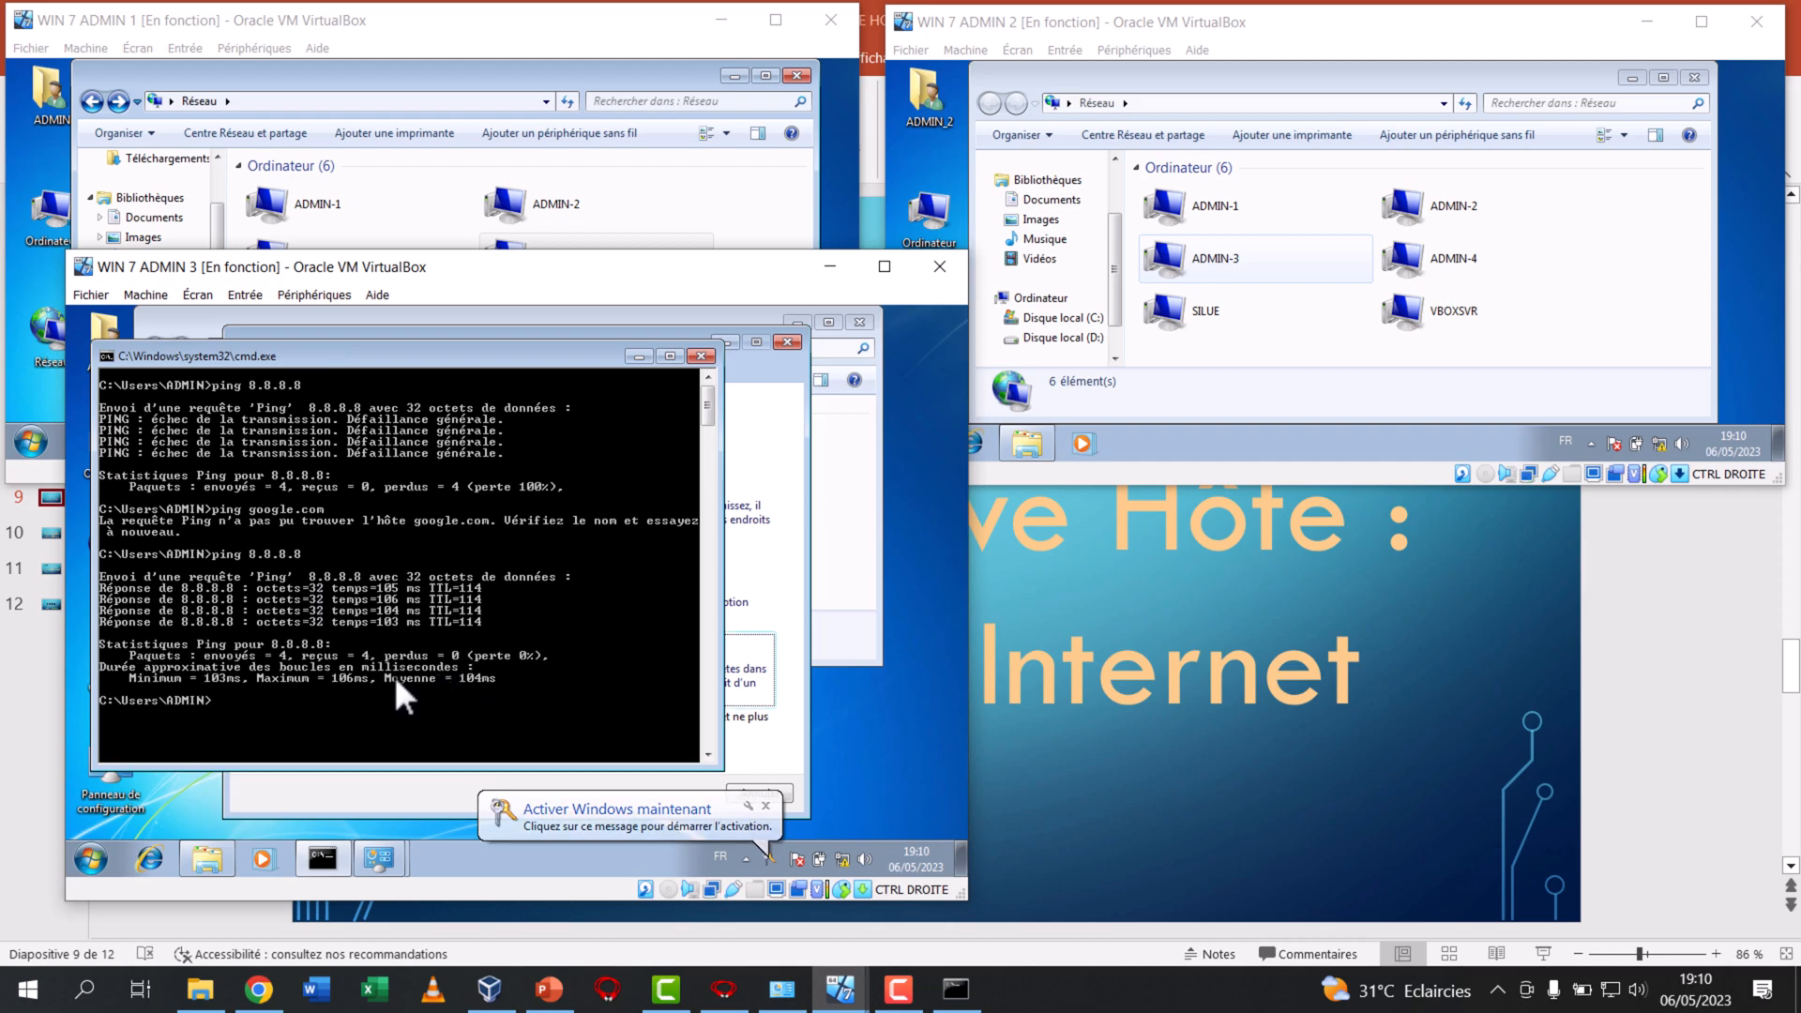
Recall the google.com ping from ADMIN 3's command history and run it again
key(Up)
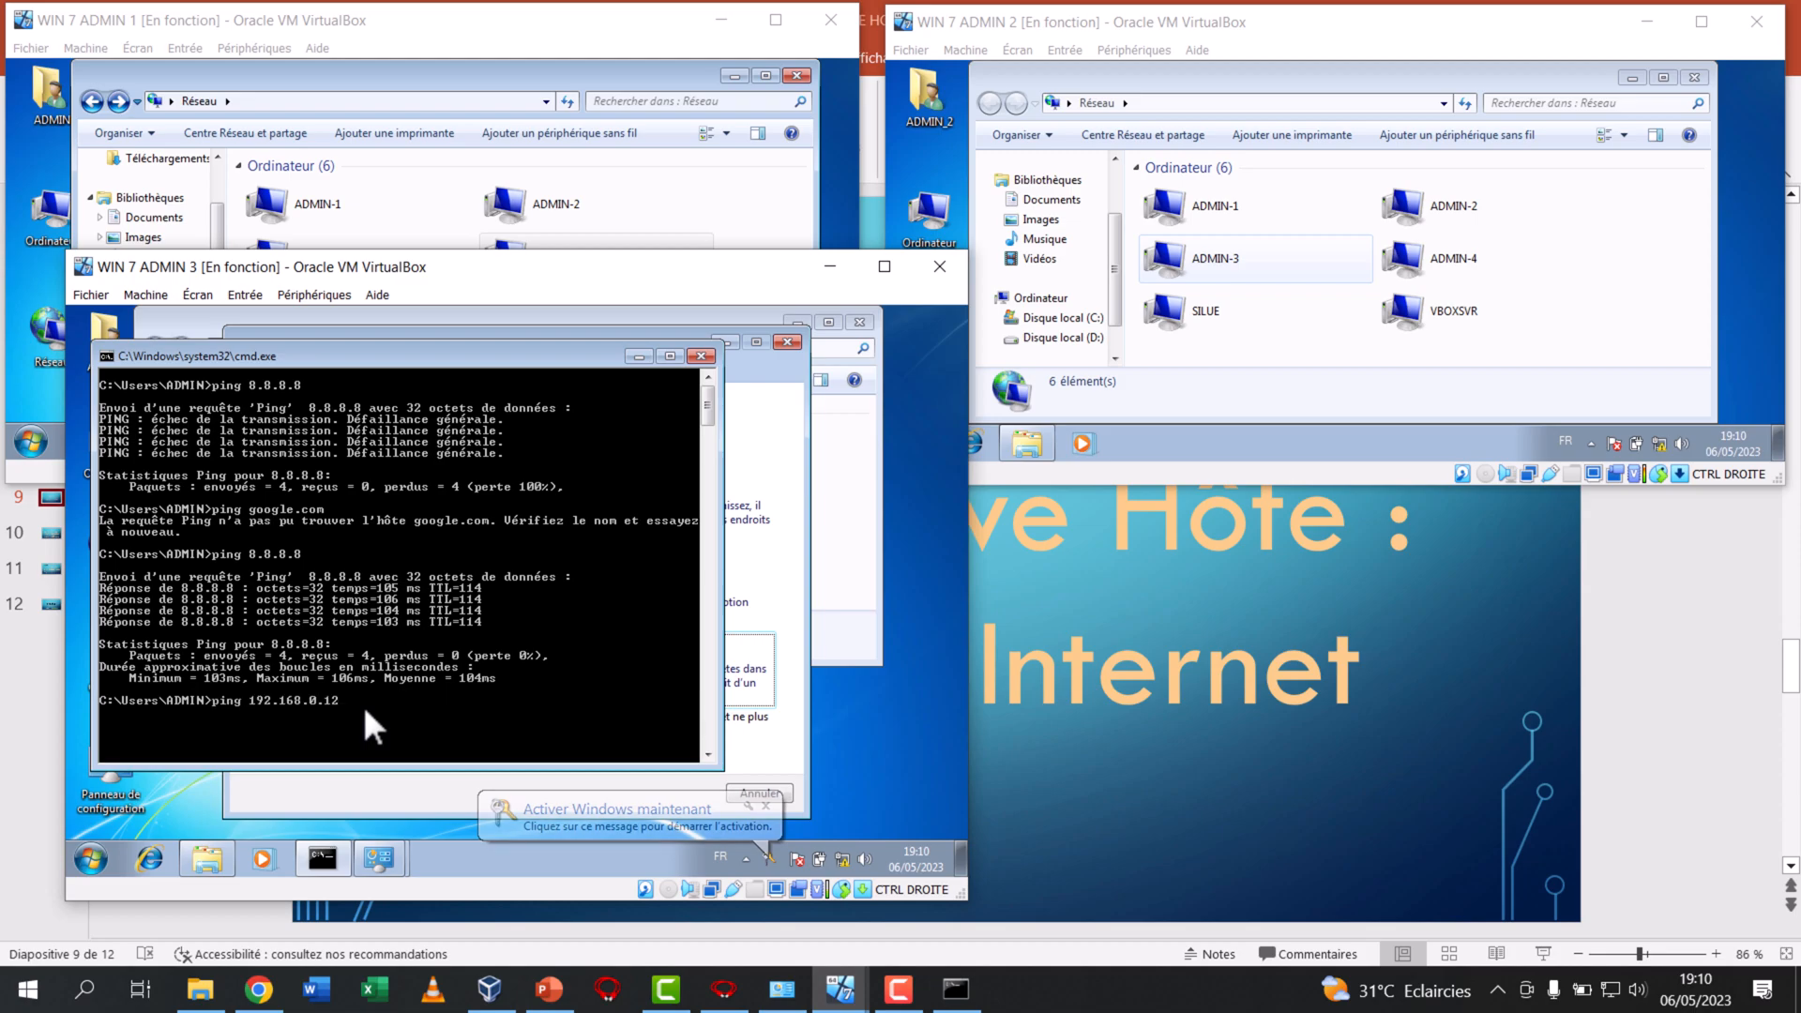
key(Down)
key(Down)
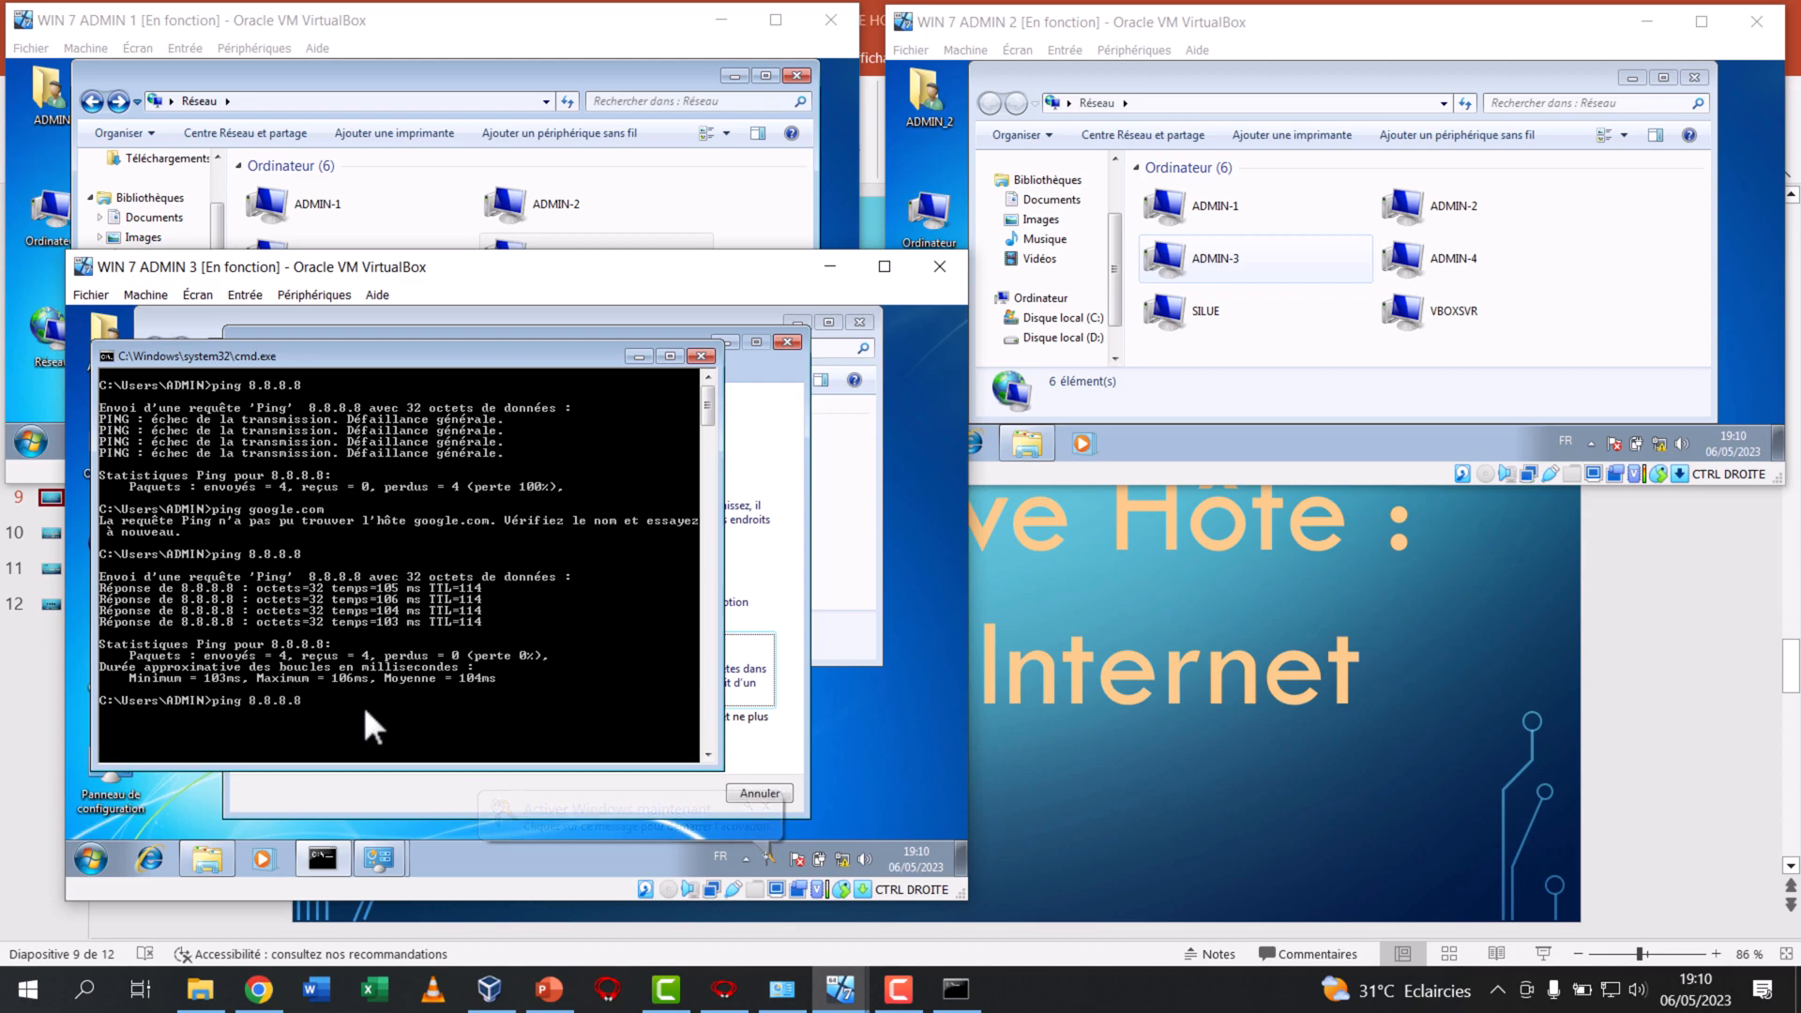
key(Down)
key(Return)
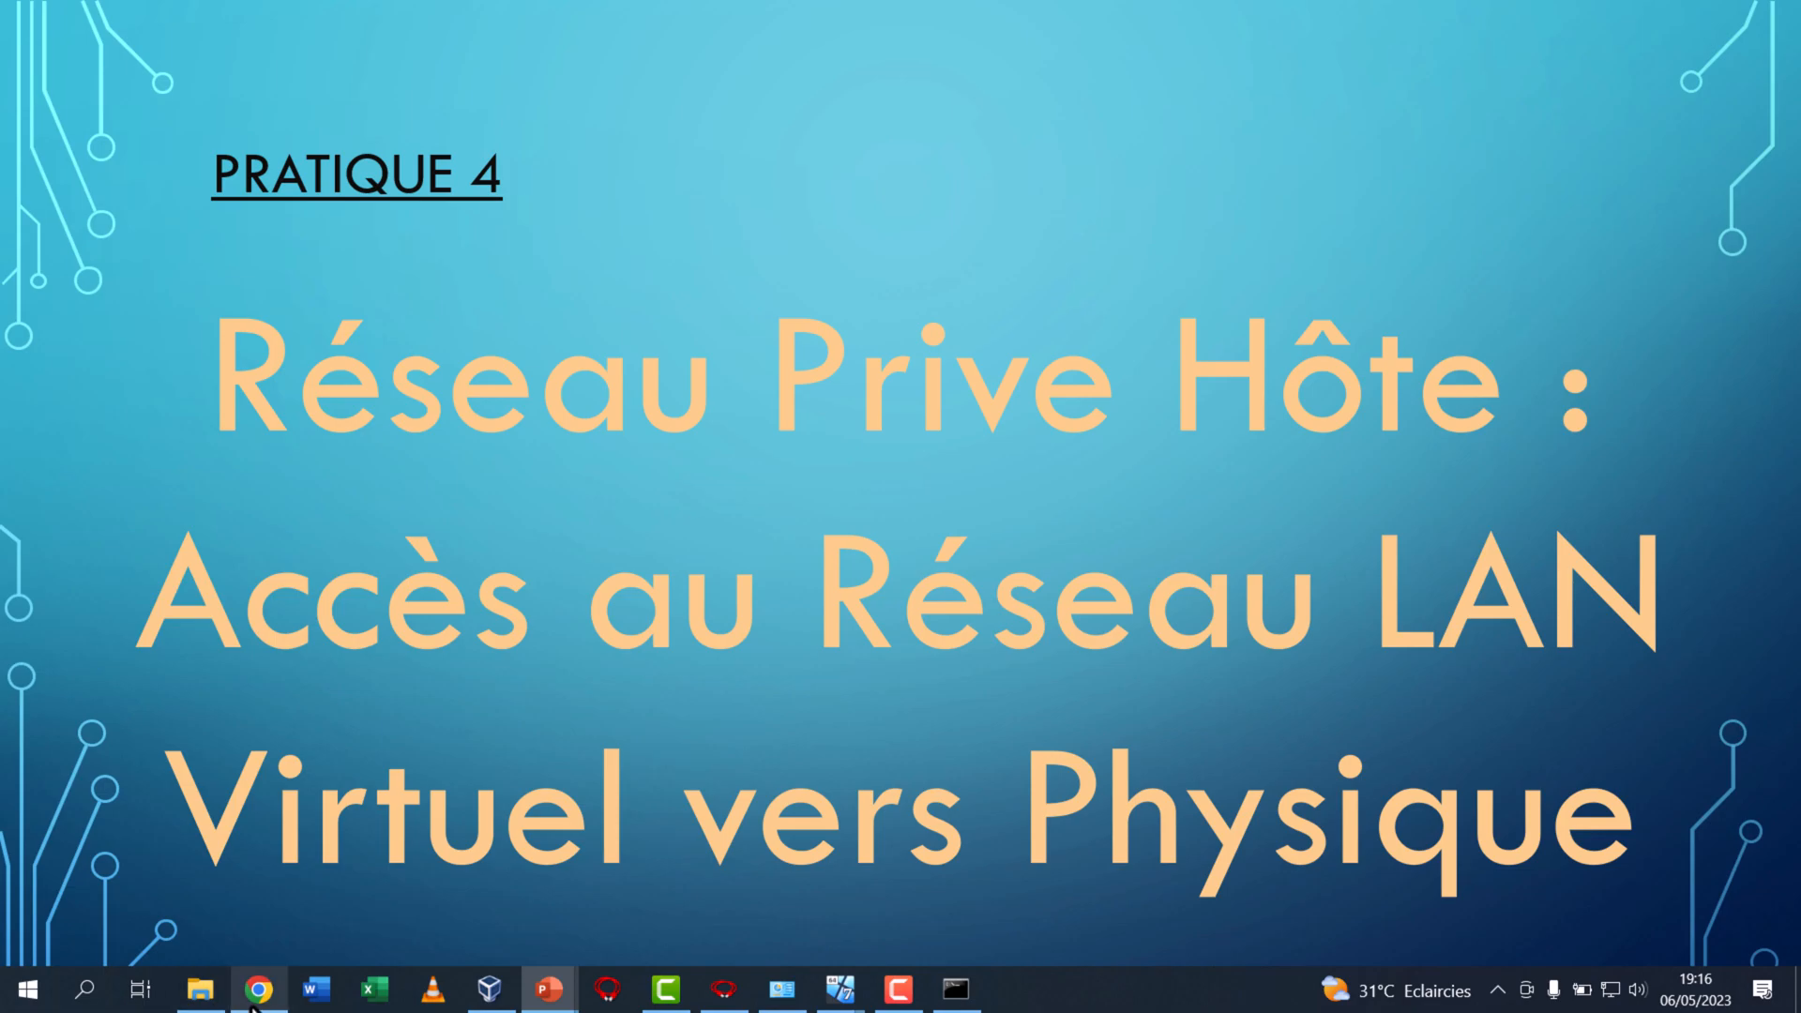
Switch to the host's File Explorer, open the LIBRAIRIE computer on the network, and examine its shared printer and Users folder
mouse_move(251, 1008)
click(200, 988)
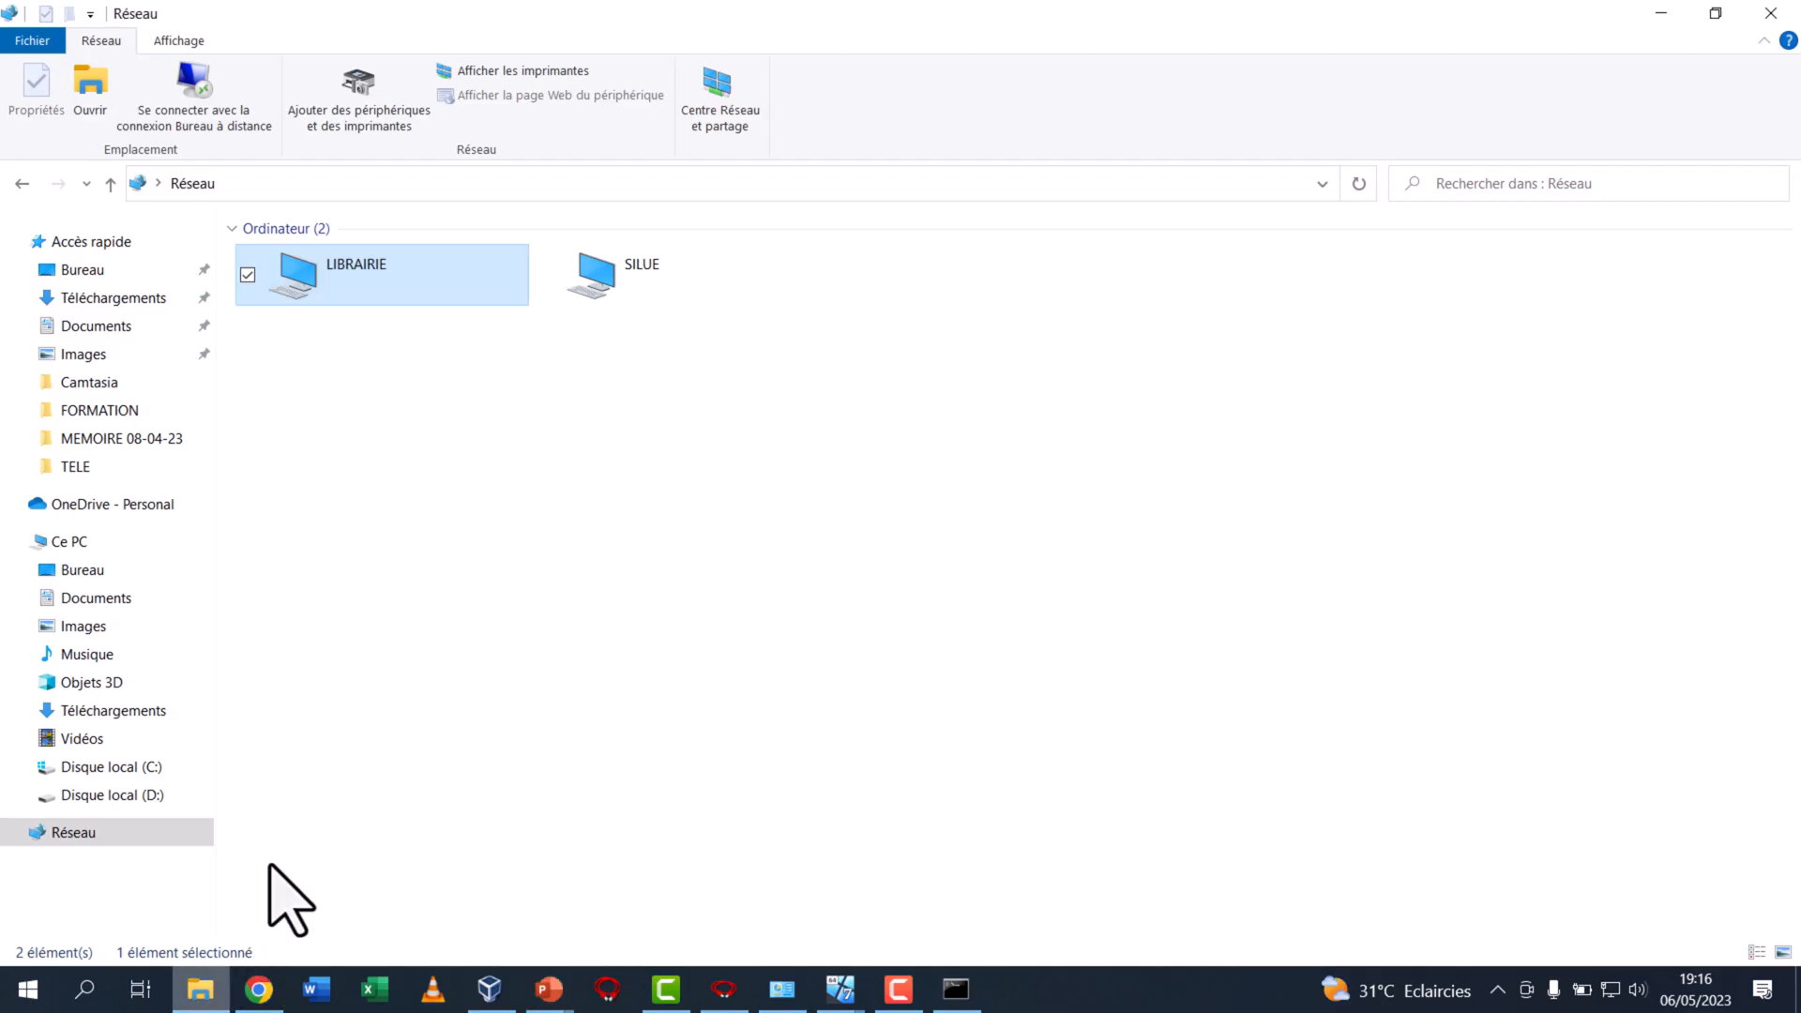
double_click(404, 288)
click(416, 267)
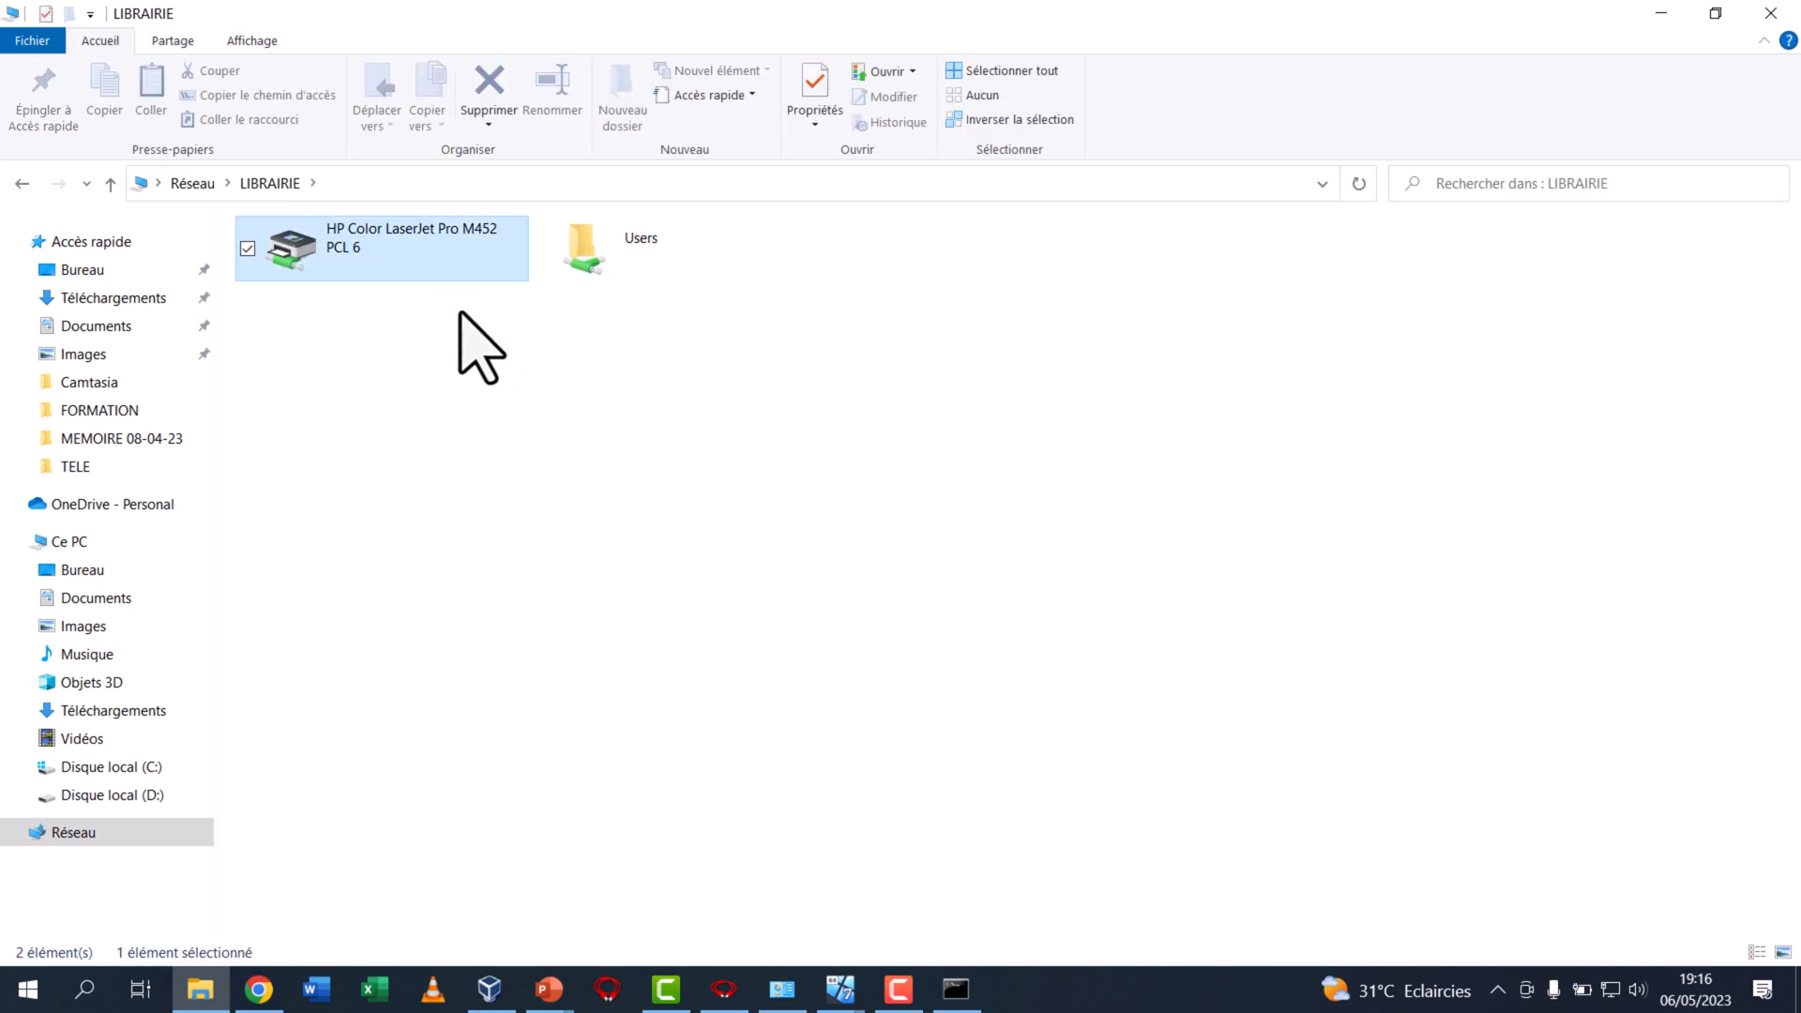
click(639, 273)
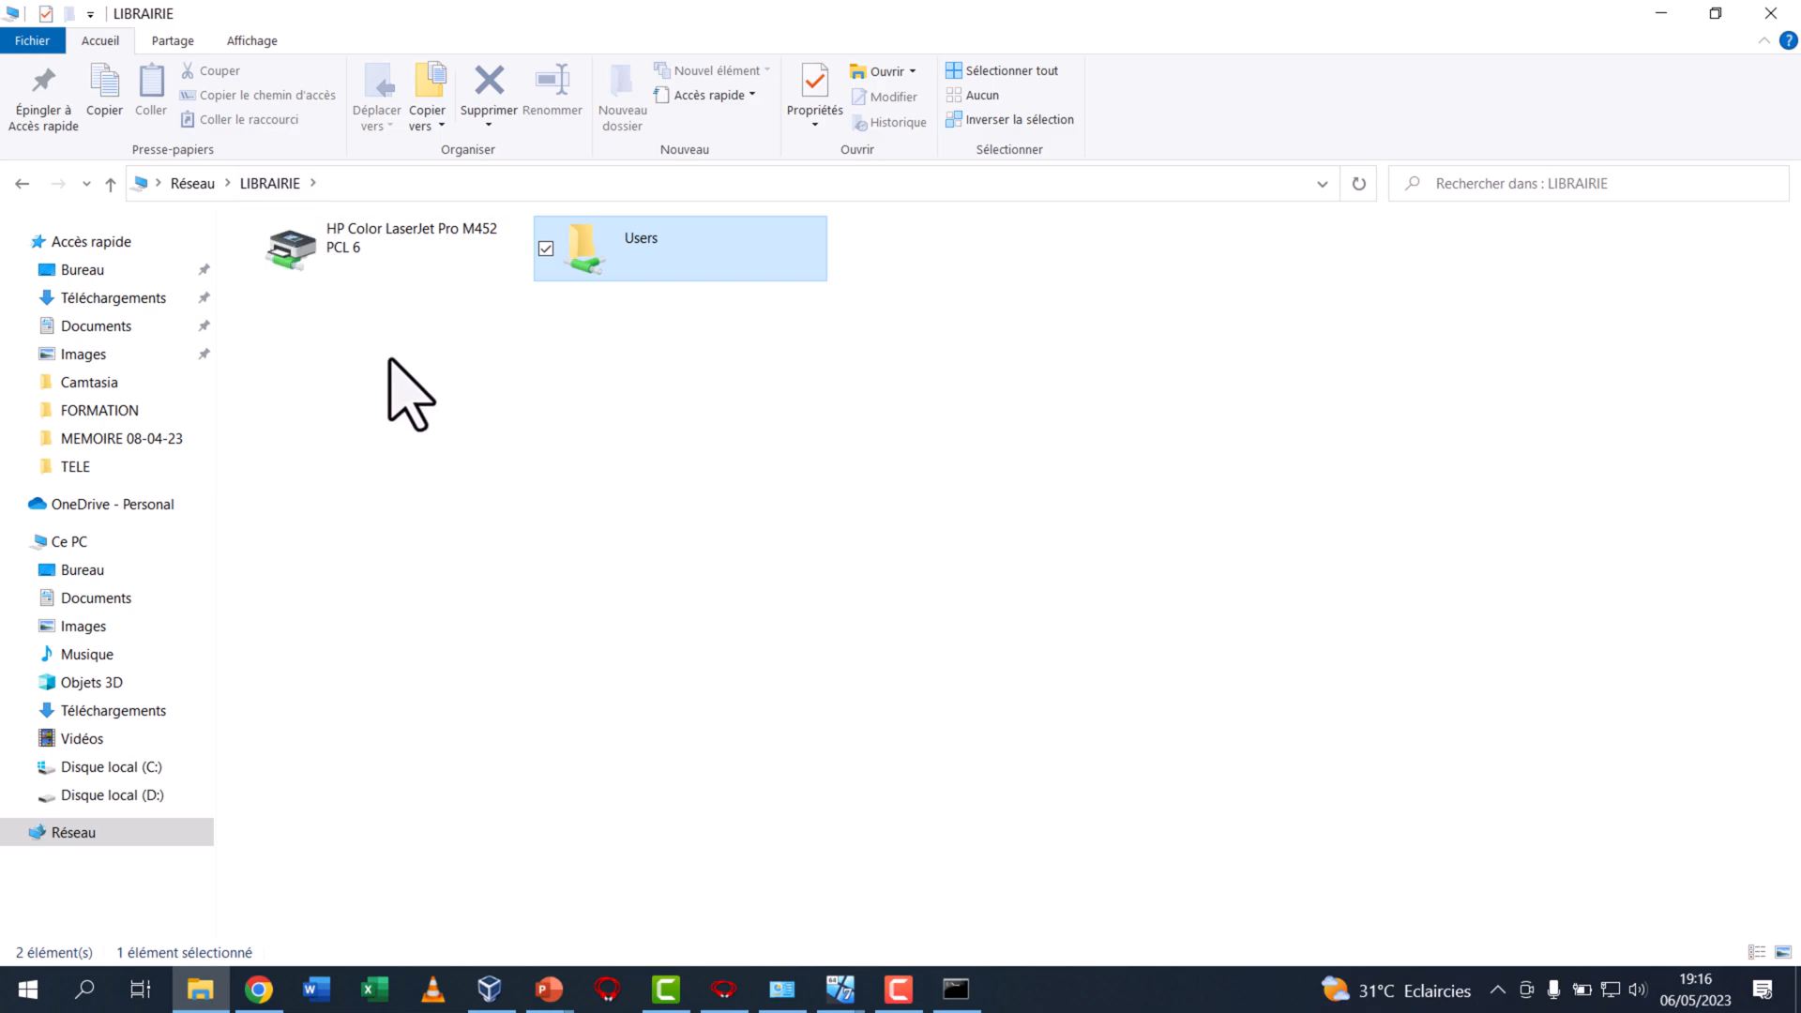
Look over the shared Users folder on the LIBRAIRIE computer and return to the host's network computer list
click(436, 318)
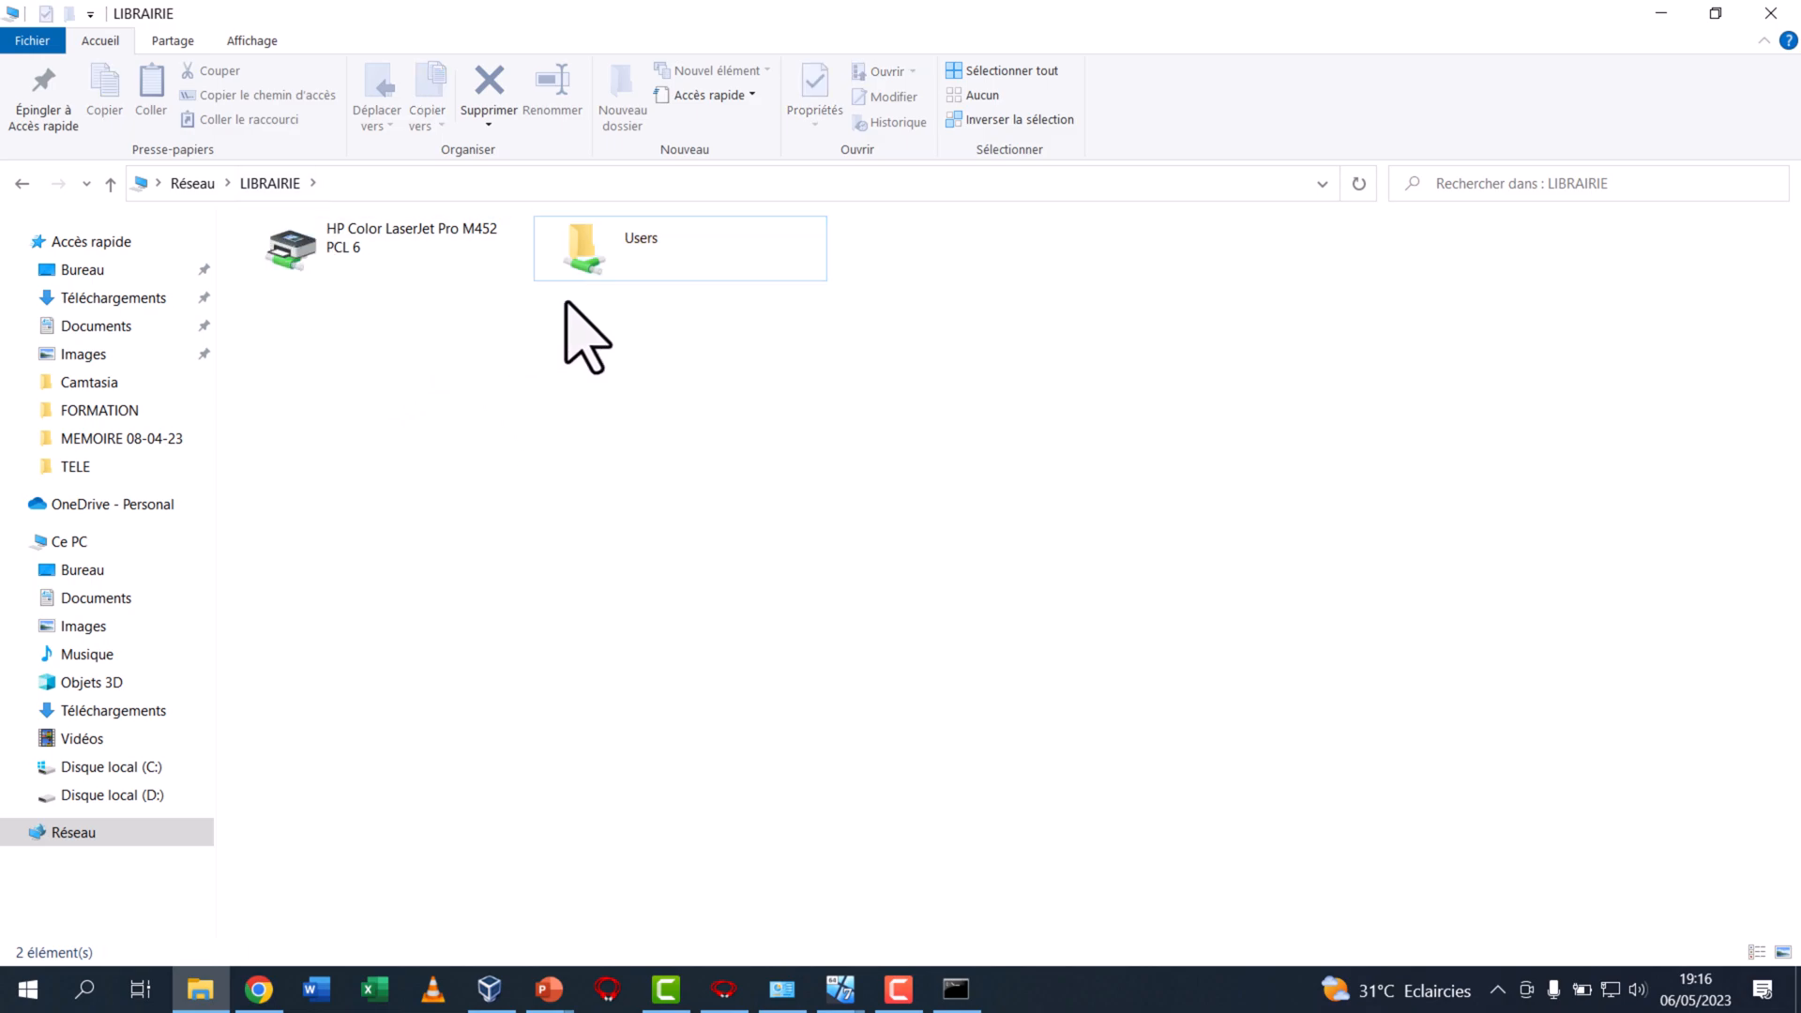
click(625, 266)
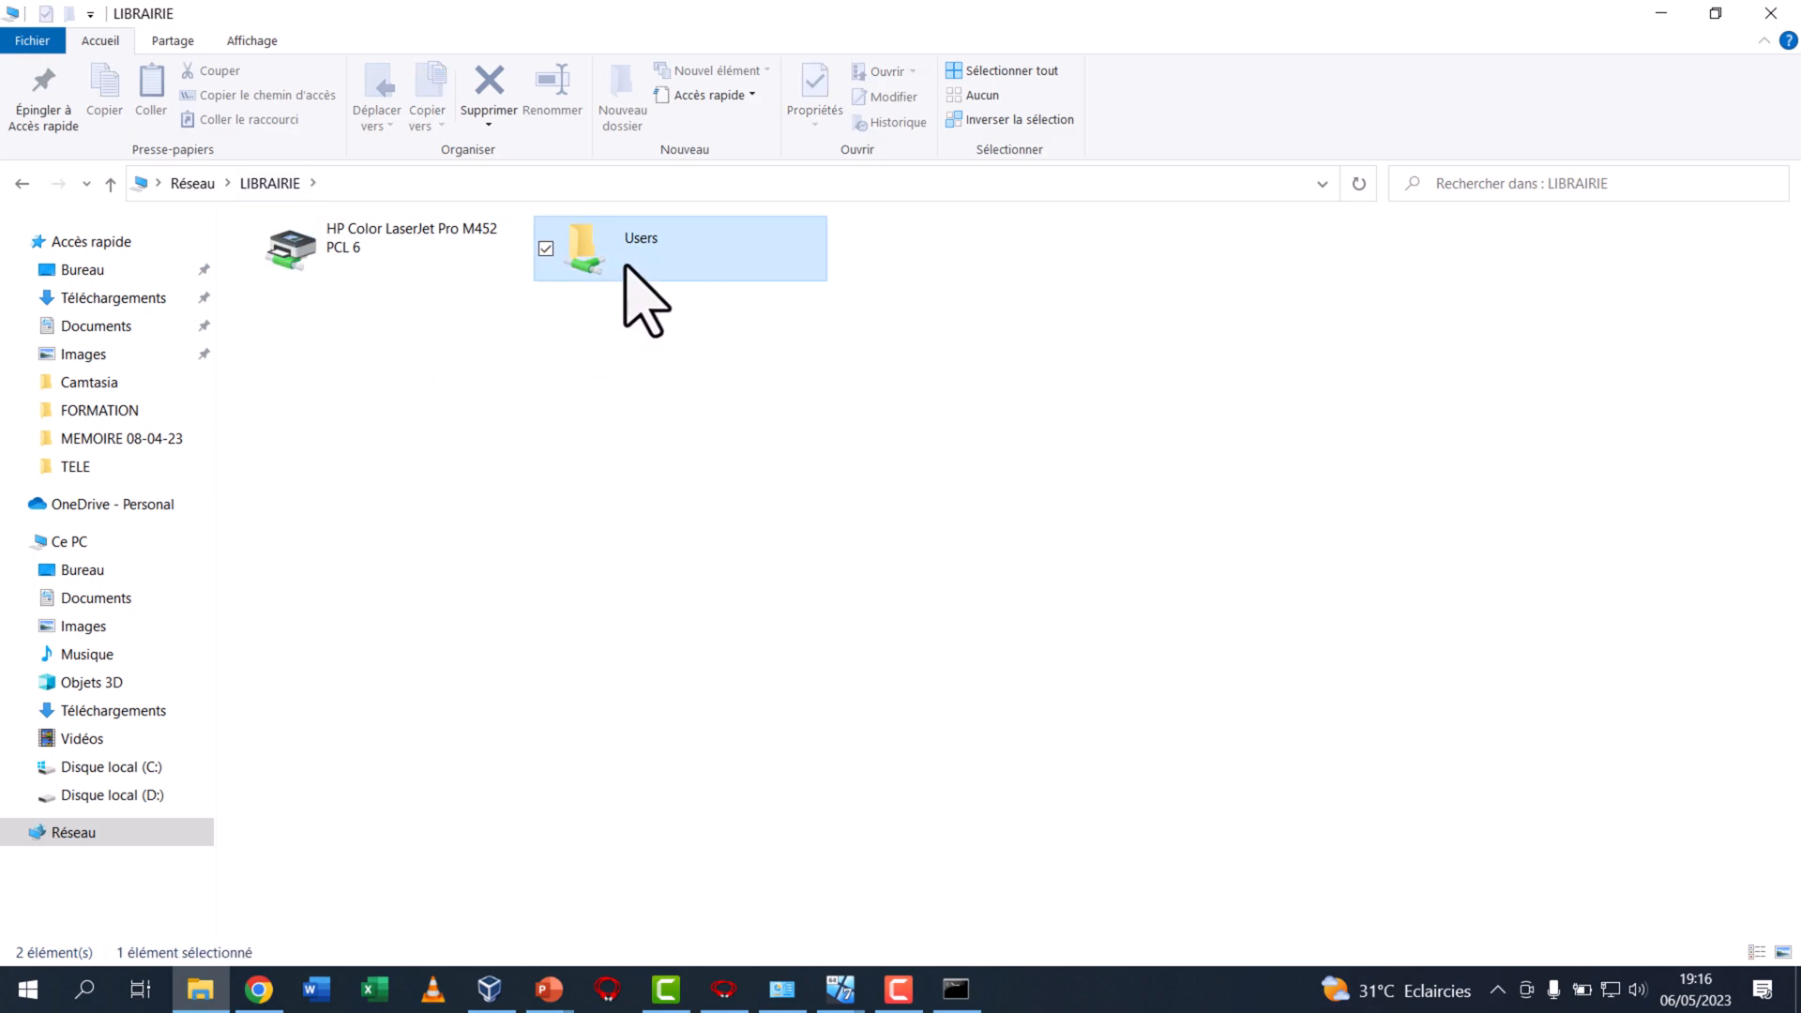
click(587, 414)
click(192, 184)
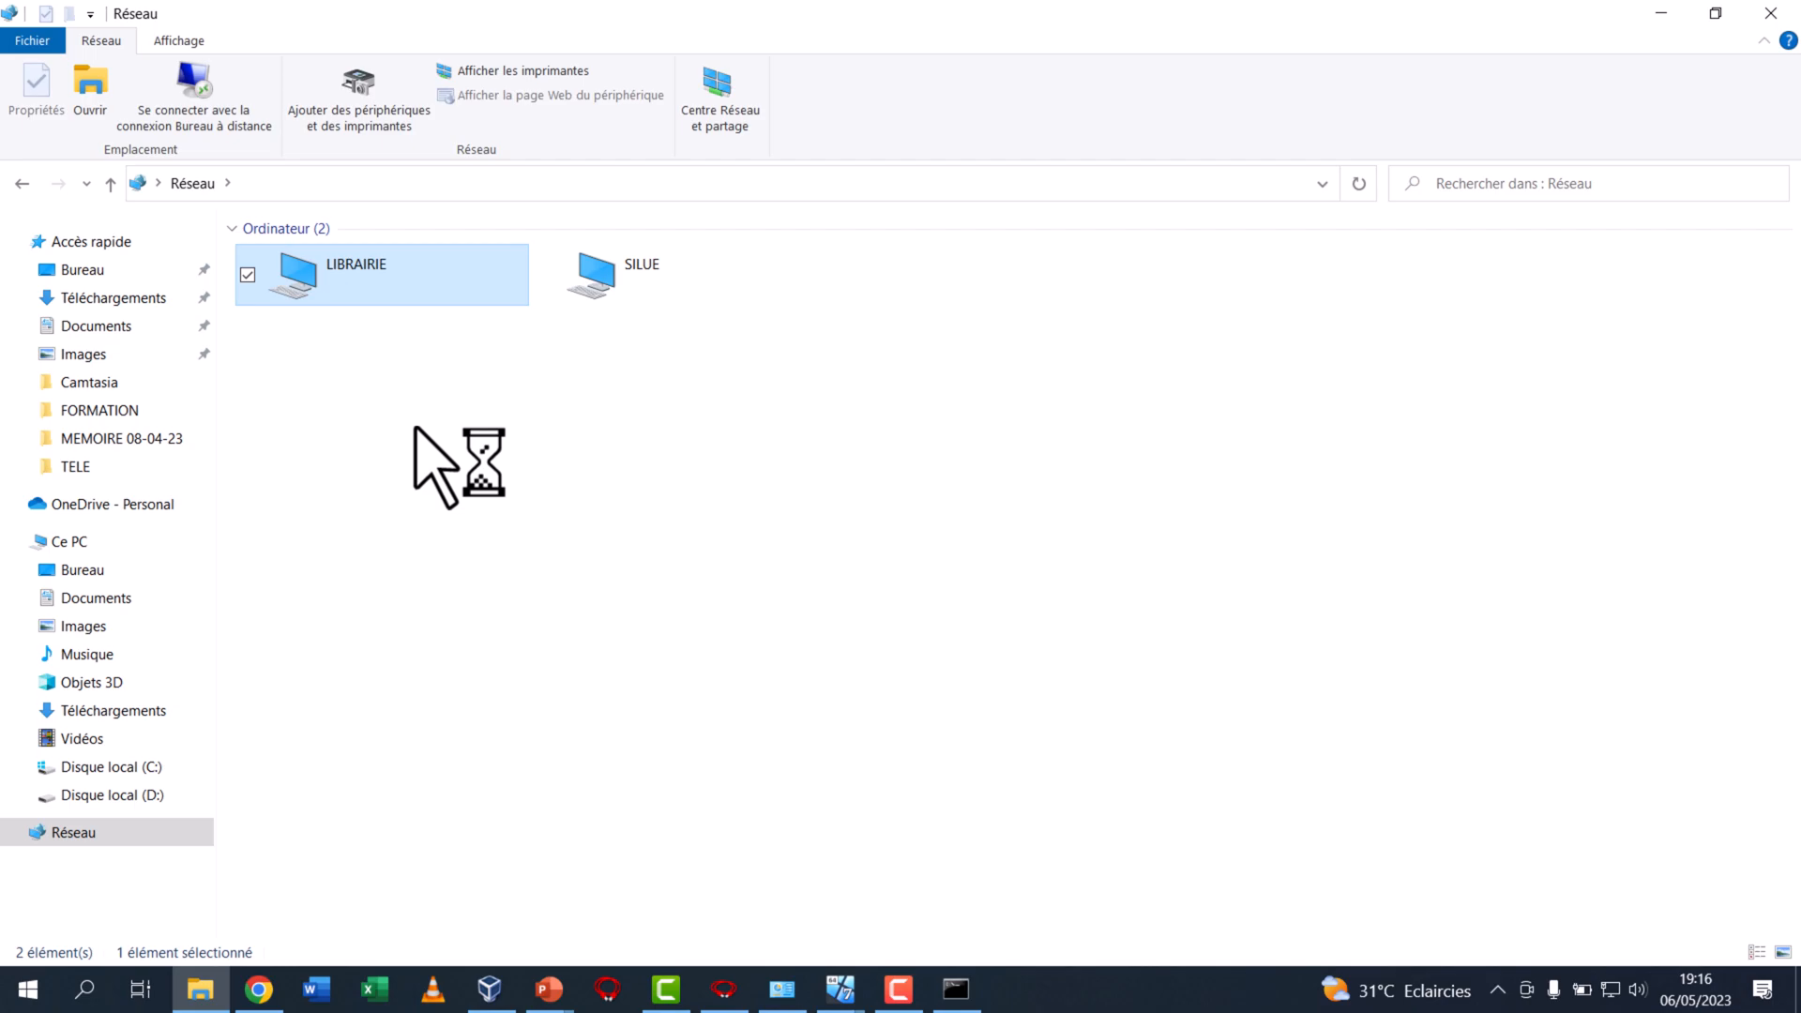
Switch to the host's command prompt and ping the LIBRAIRIE computer over IPv4 with "ping -4 librairie"
click(954, 991)
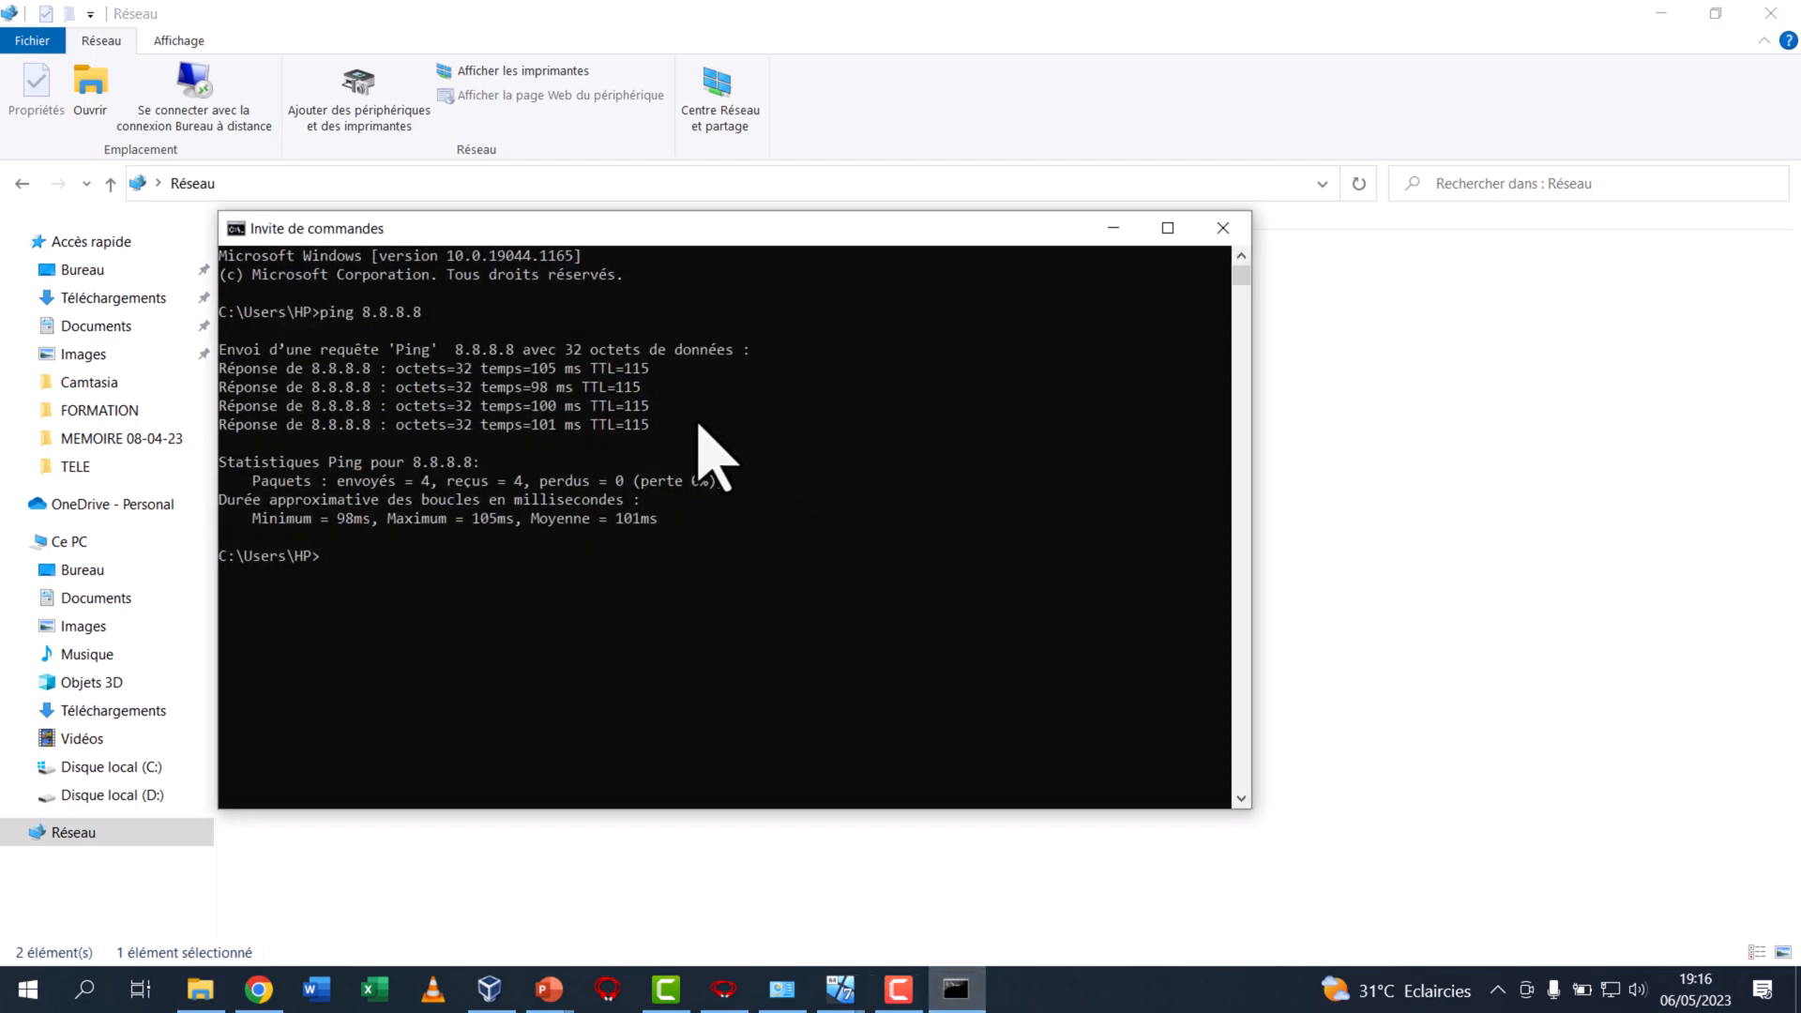
click(588, 570)
text(ping -4 )
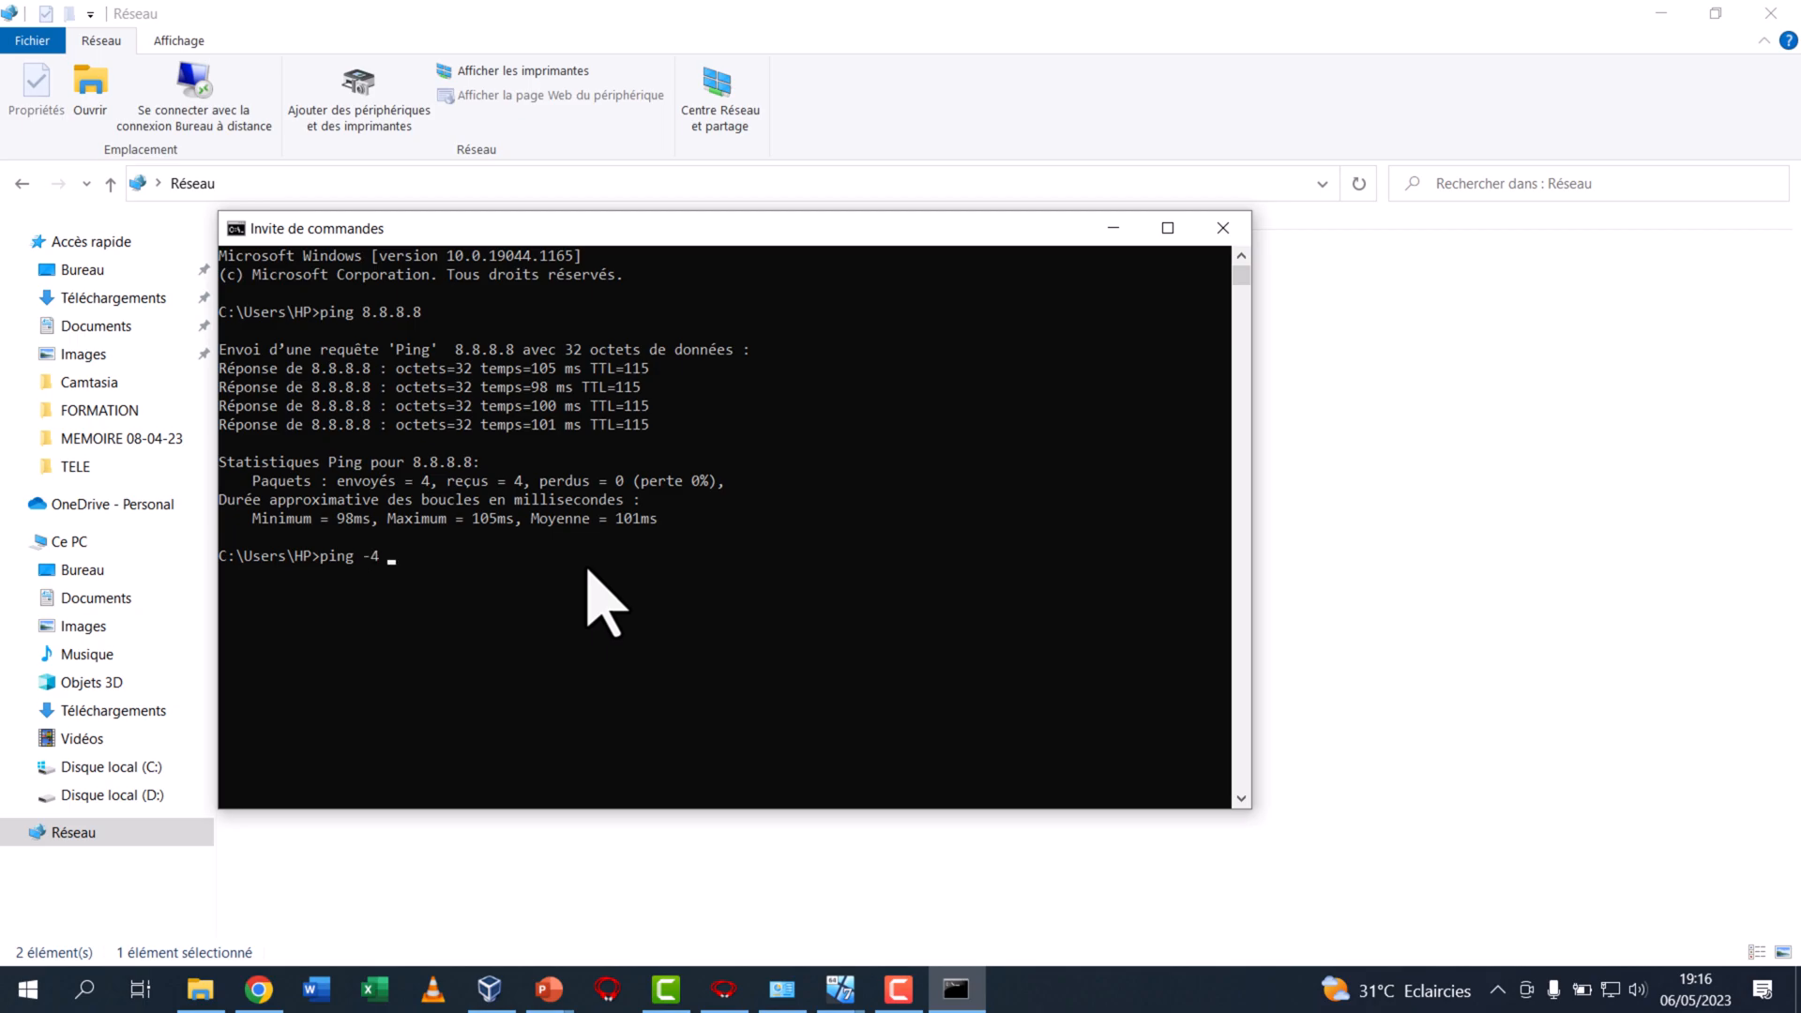
text(librairie)
key(Return)
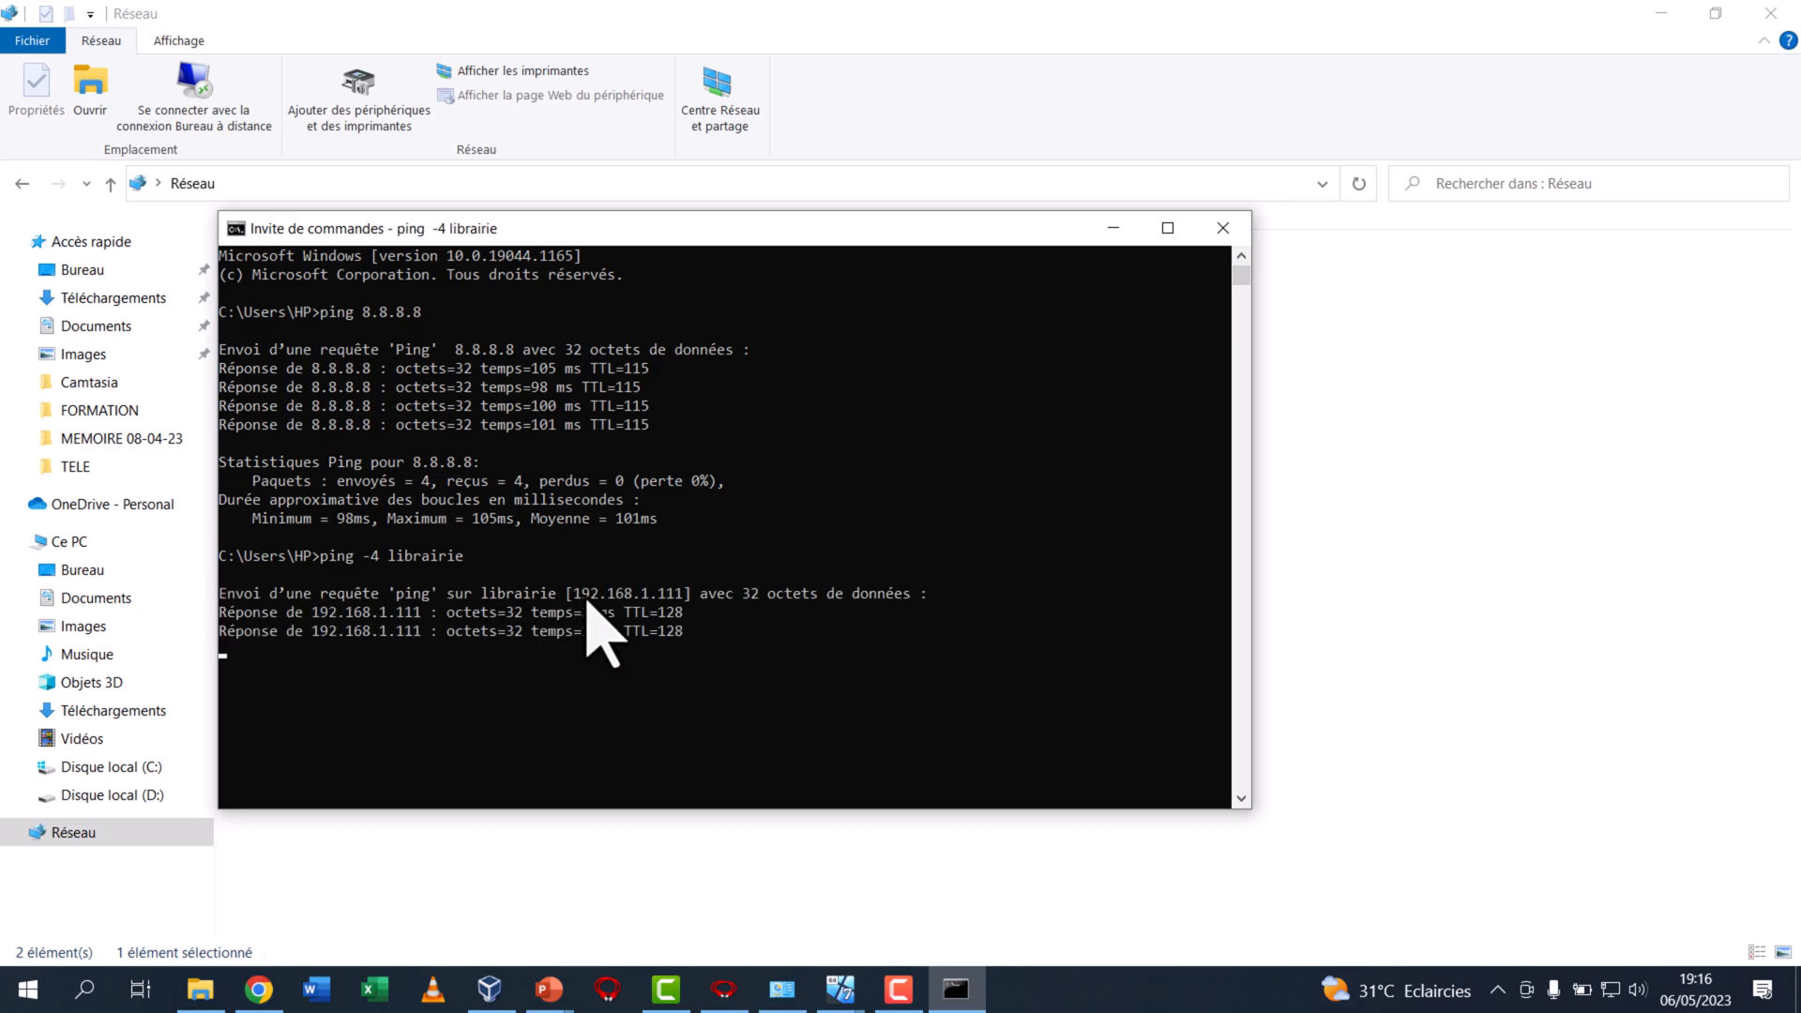
Highlight LIBRAIRIE's resolved IP address and its name in the ping output, and minimize the host's command prompt
click(572, 599)
drag(574, 603, 685, 598)
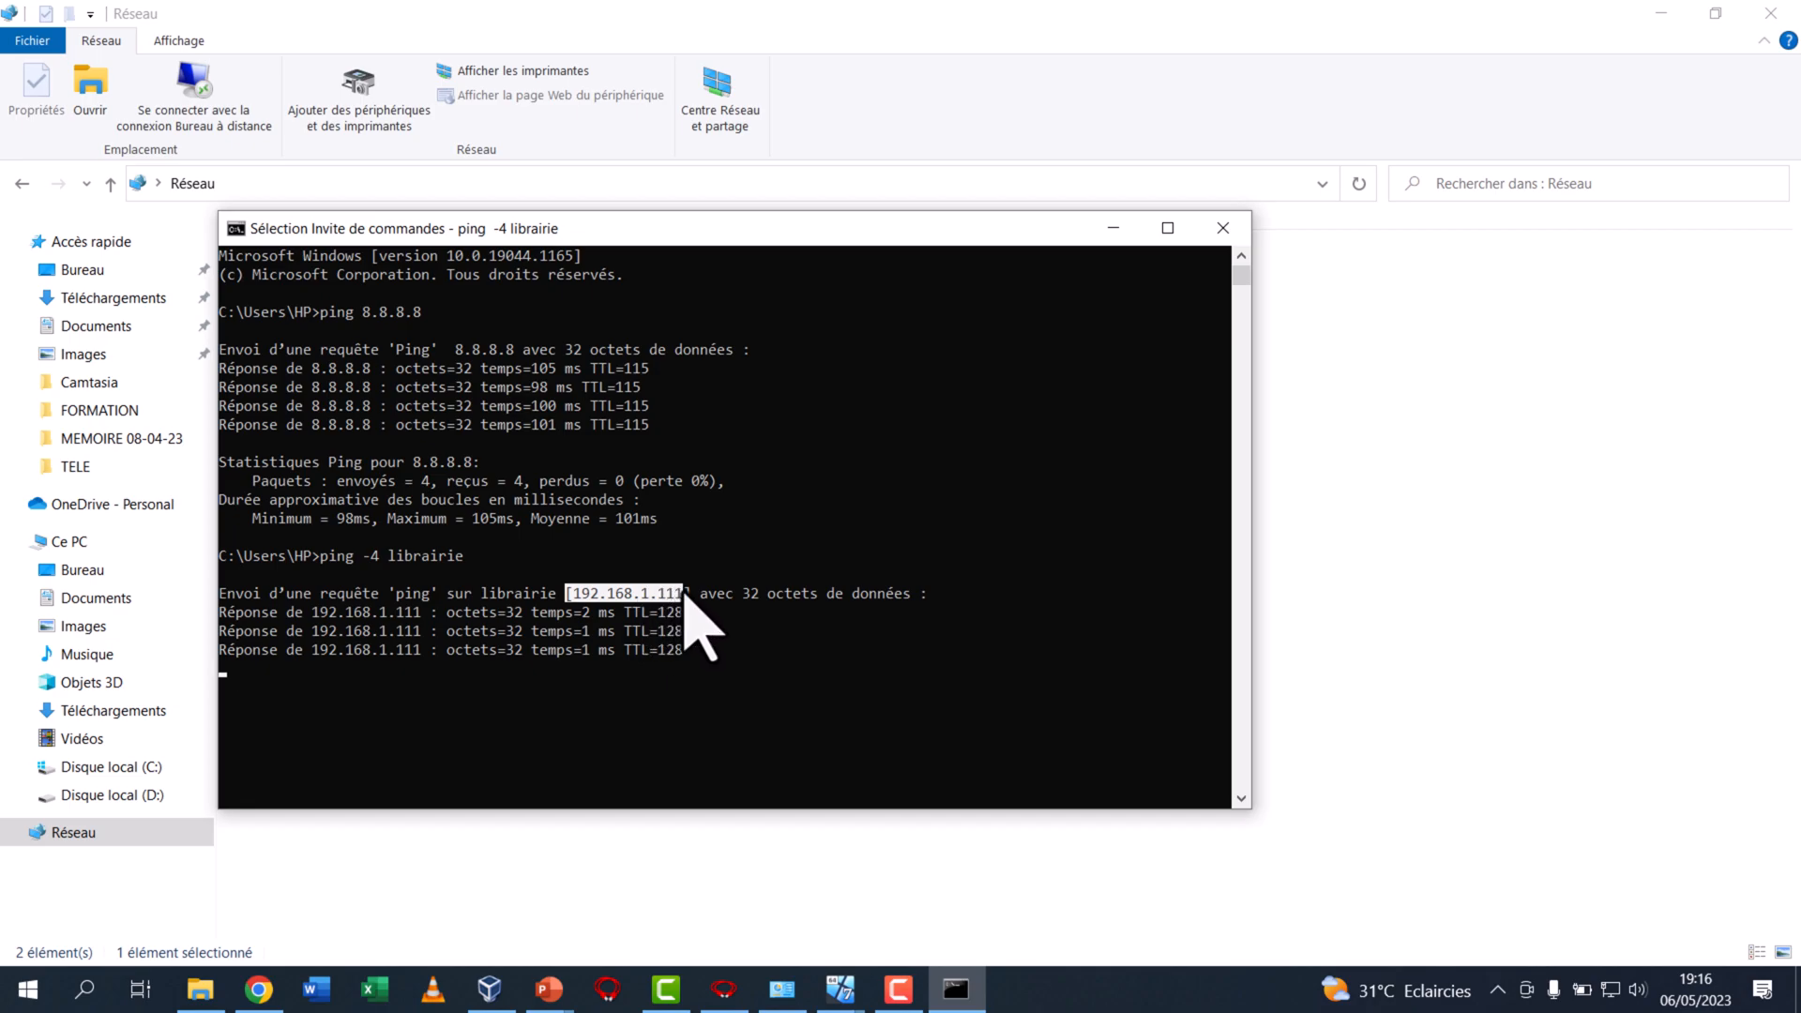
double_click(410, 560)
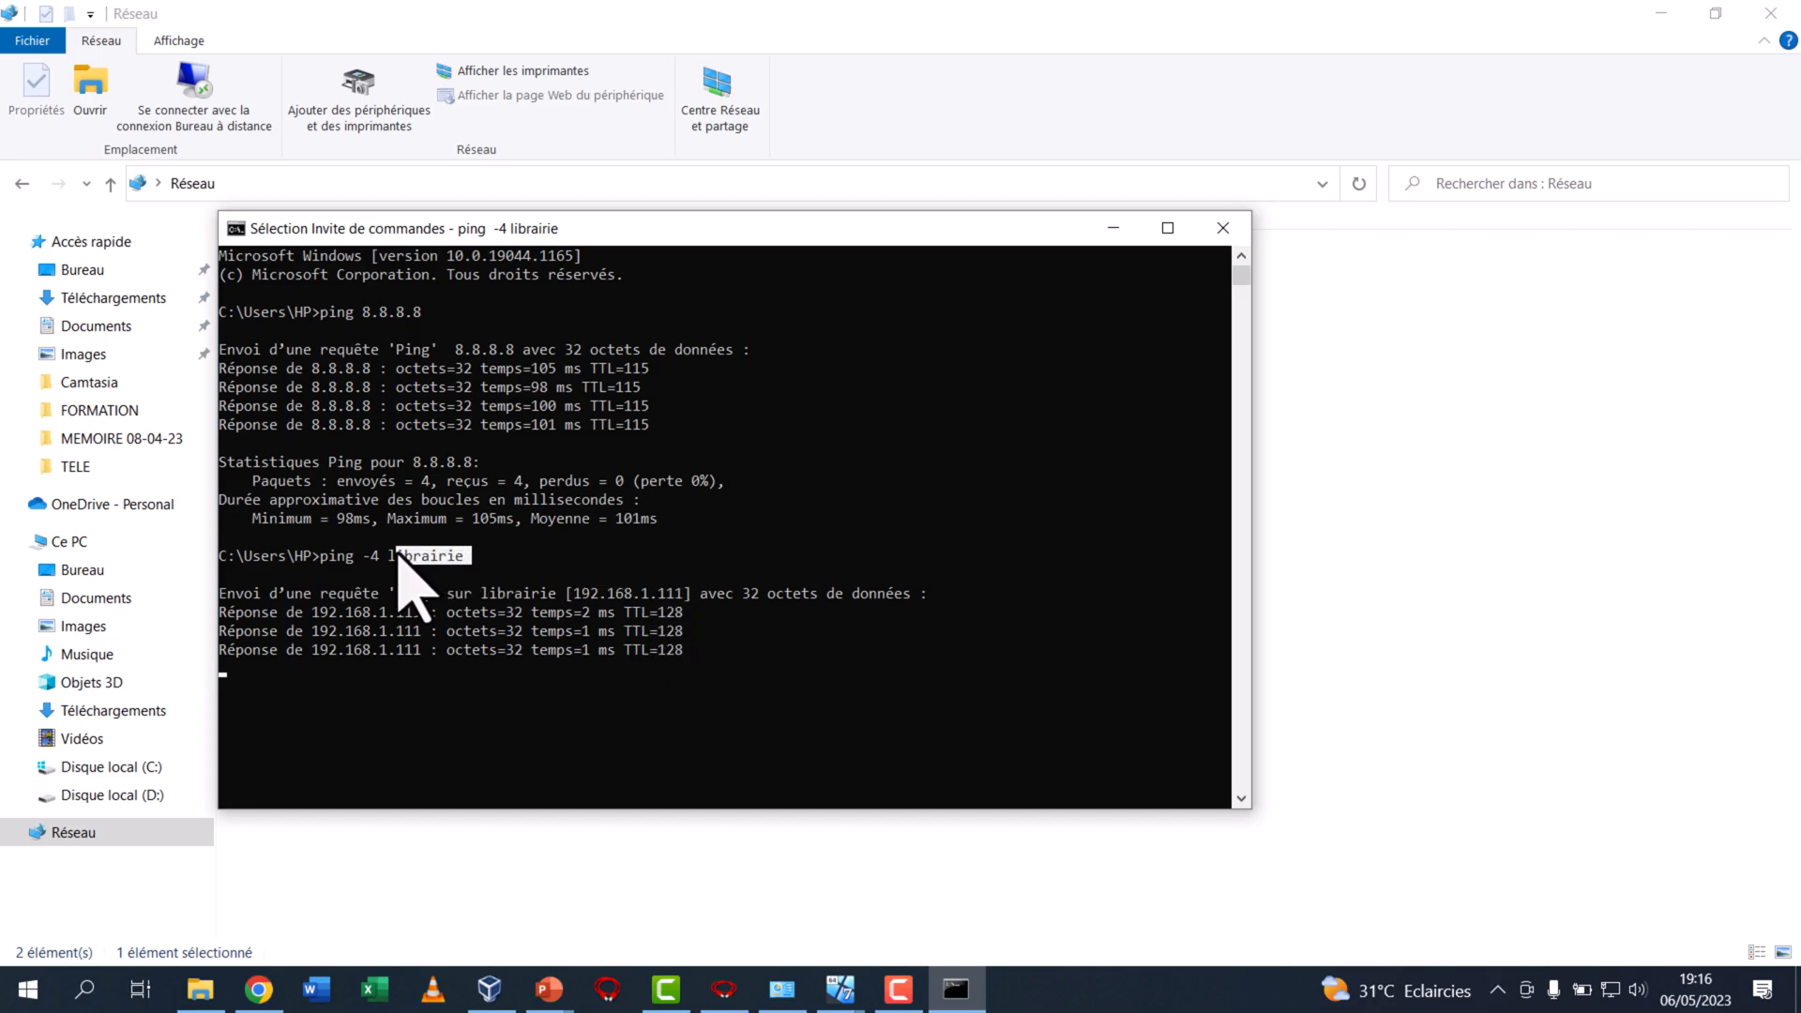
click(1116, 230)
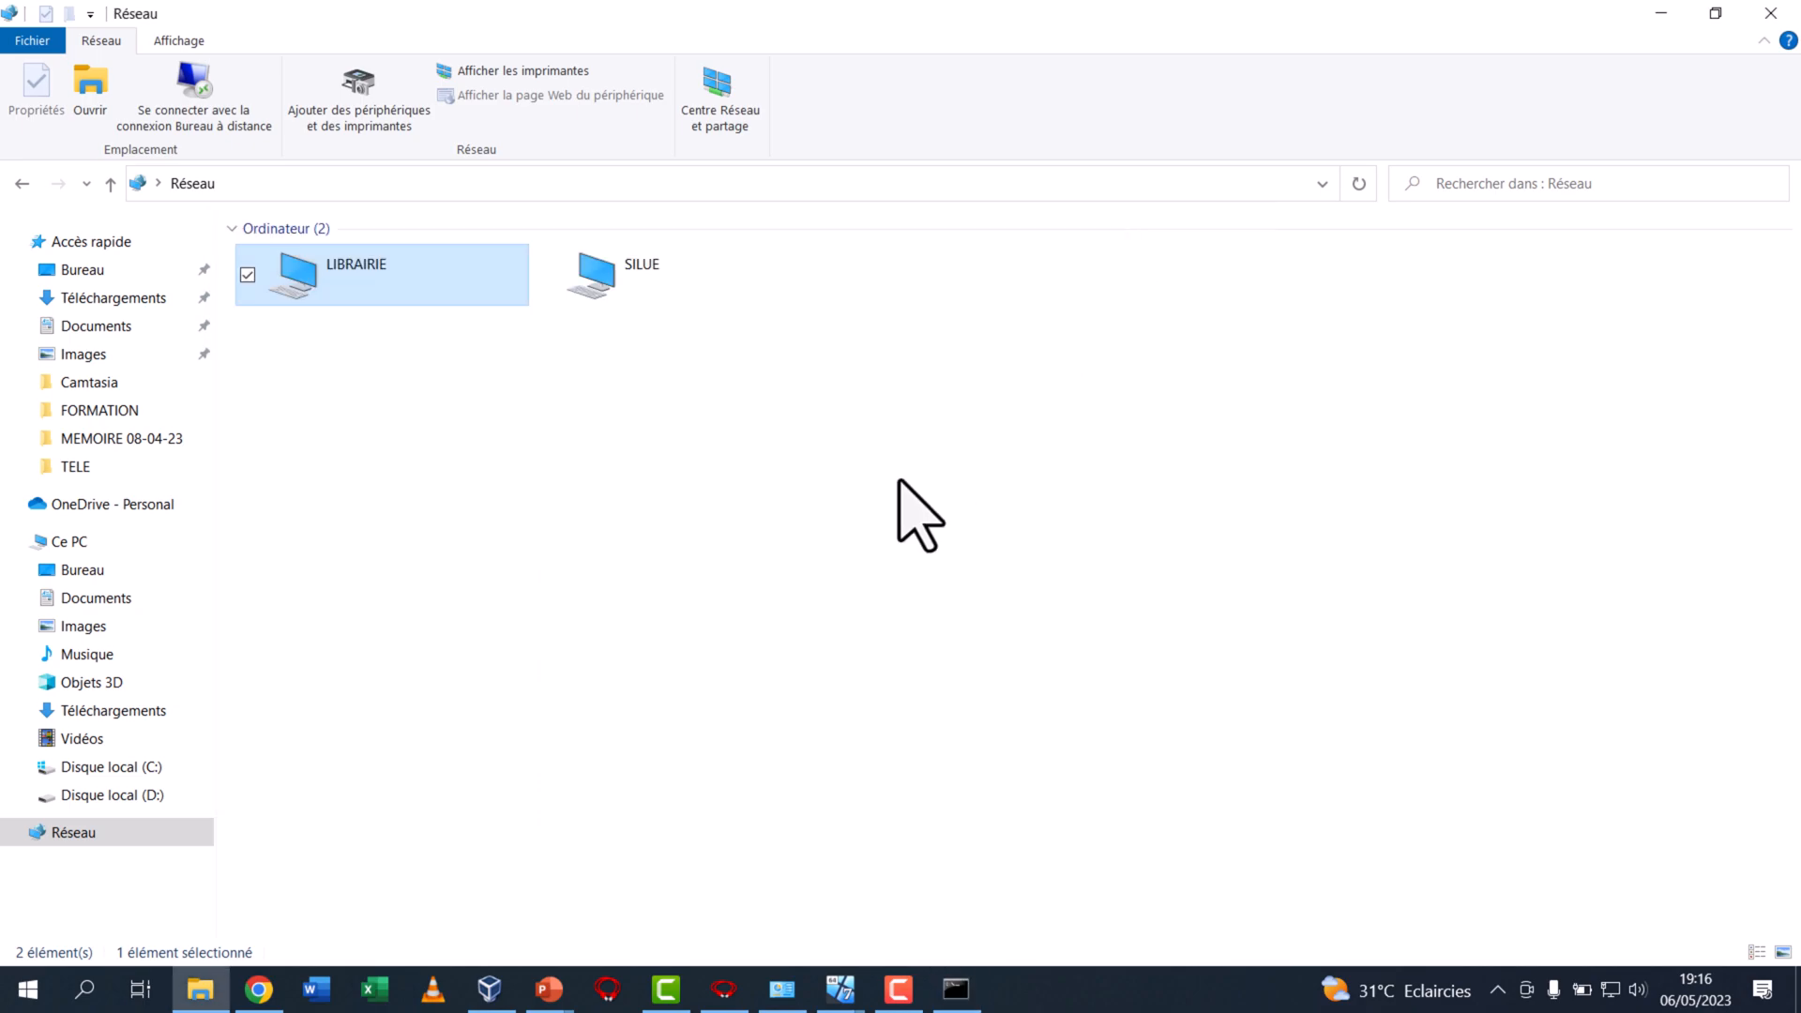
Bring up the WIN 7 ADMIN 1 virtual machine and open a command prompt in it
click(840, 993)
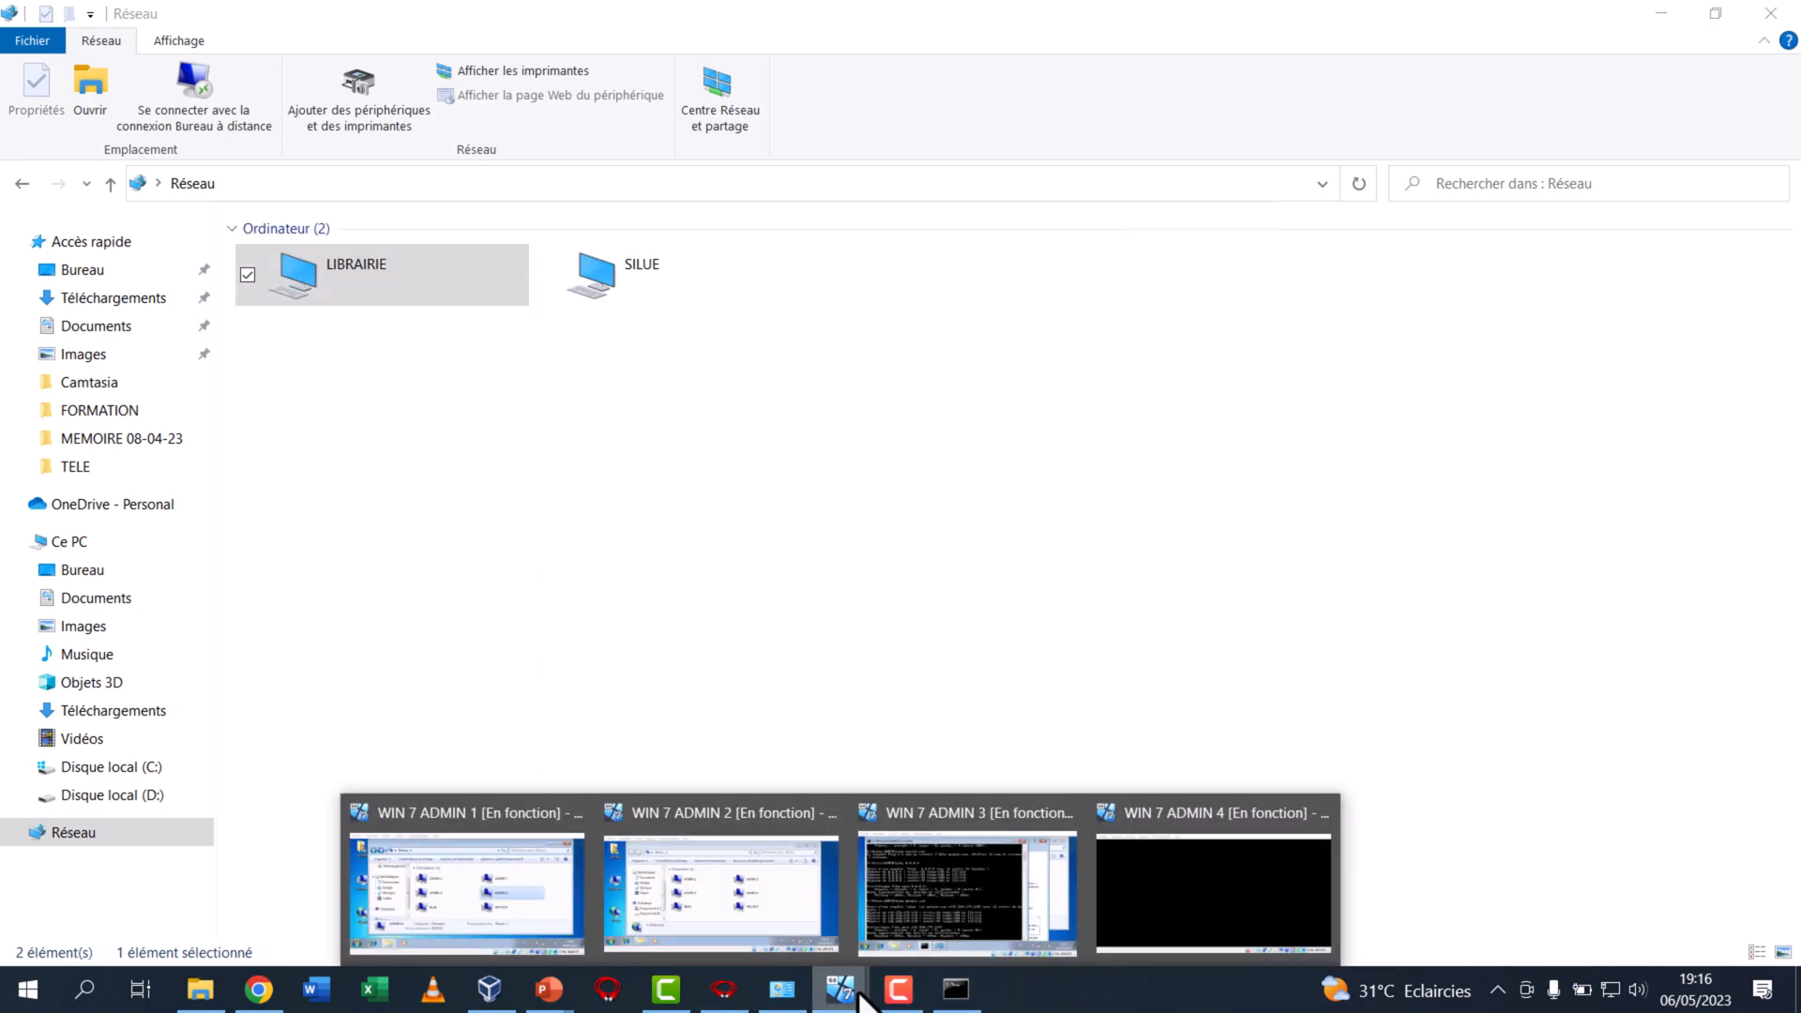
click(478, 887)
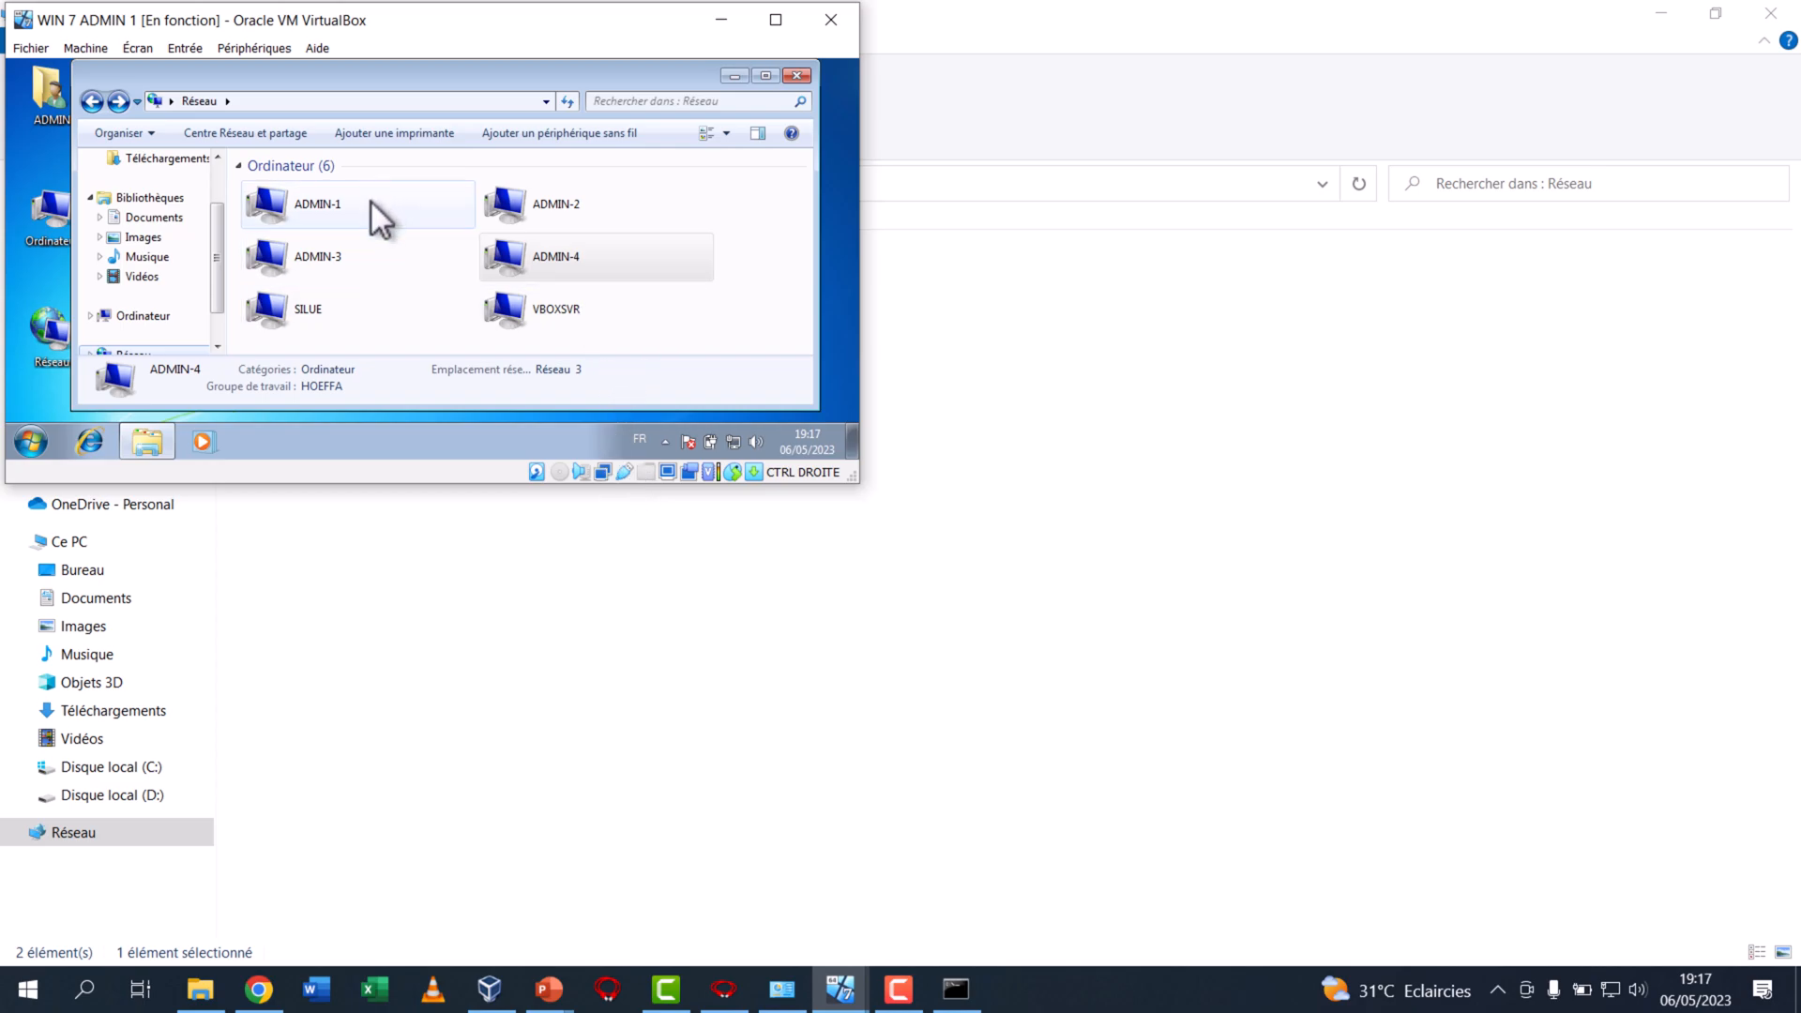
click(31, 442)
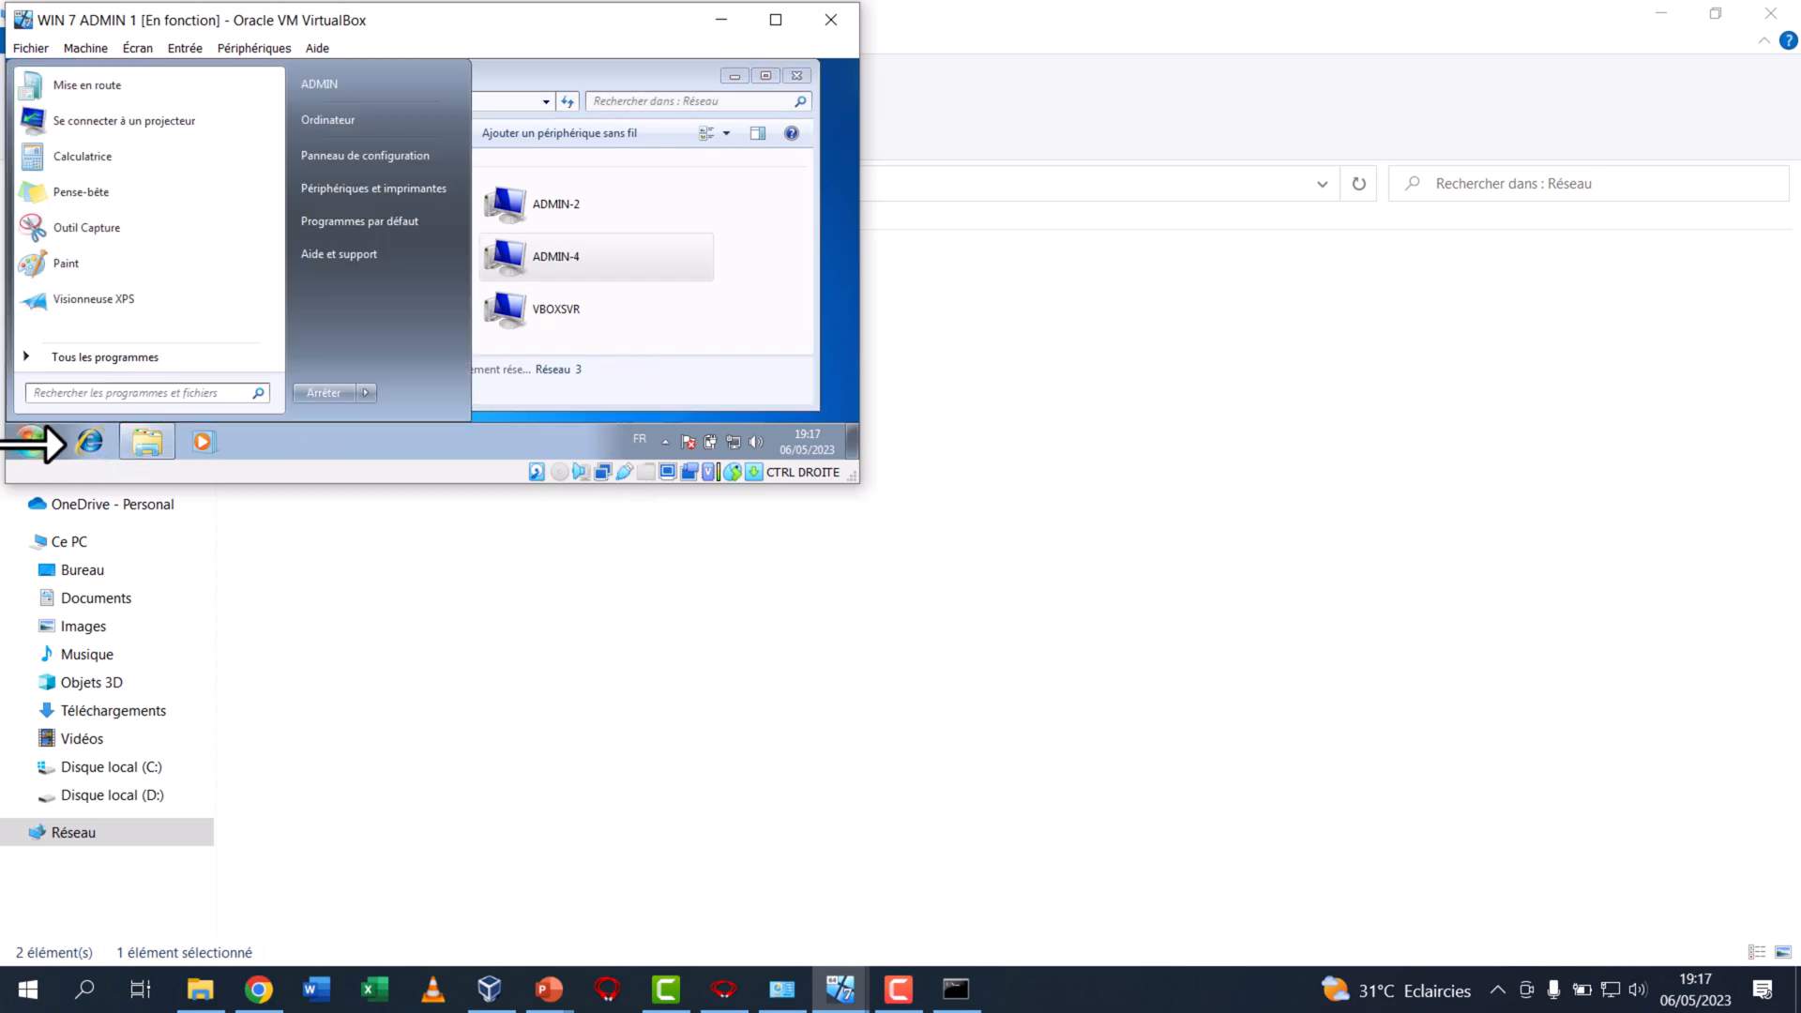
text(cmd)
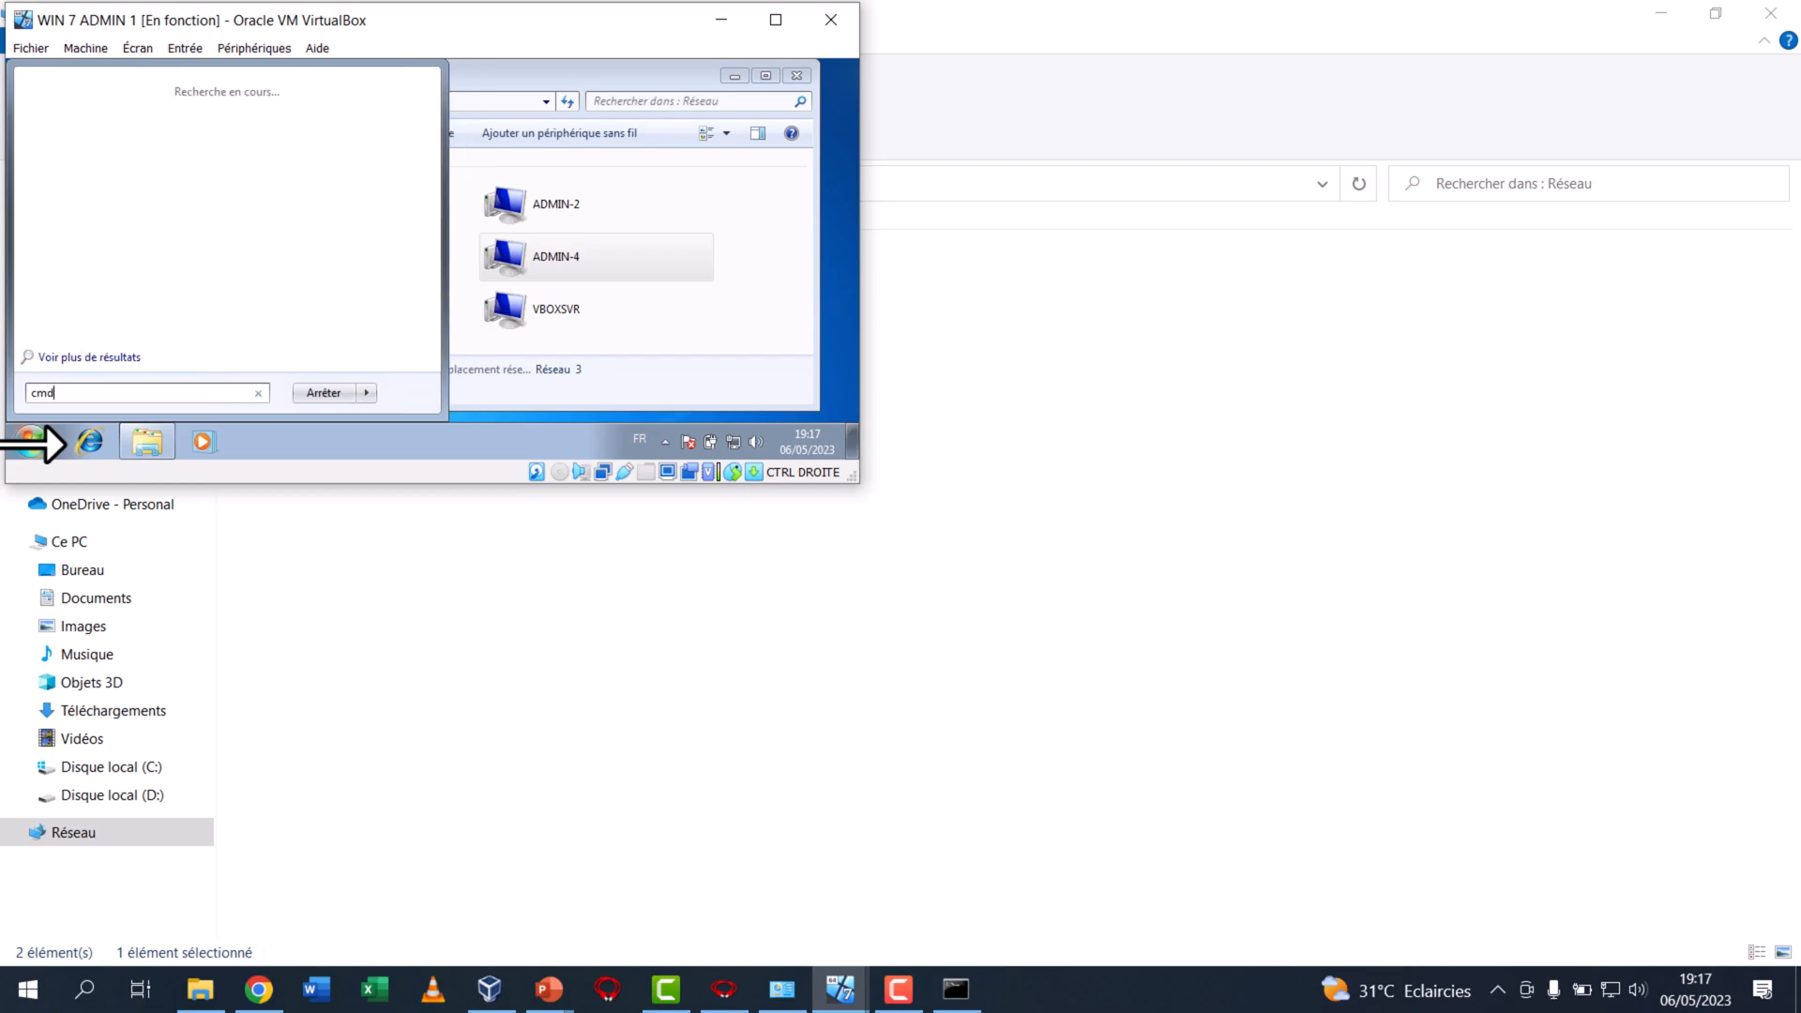
key(Return)
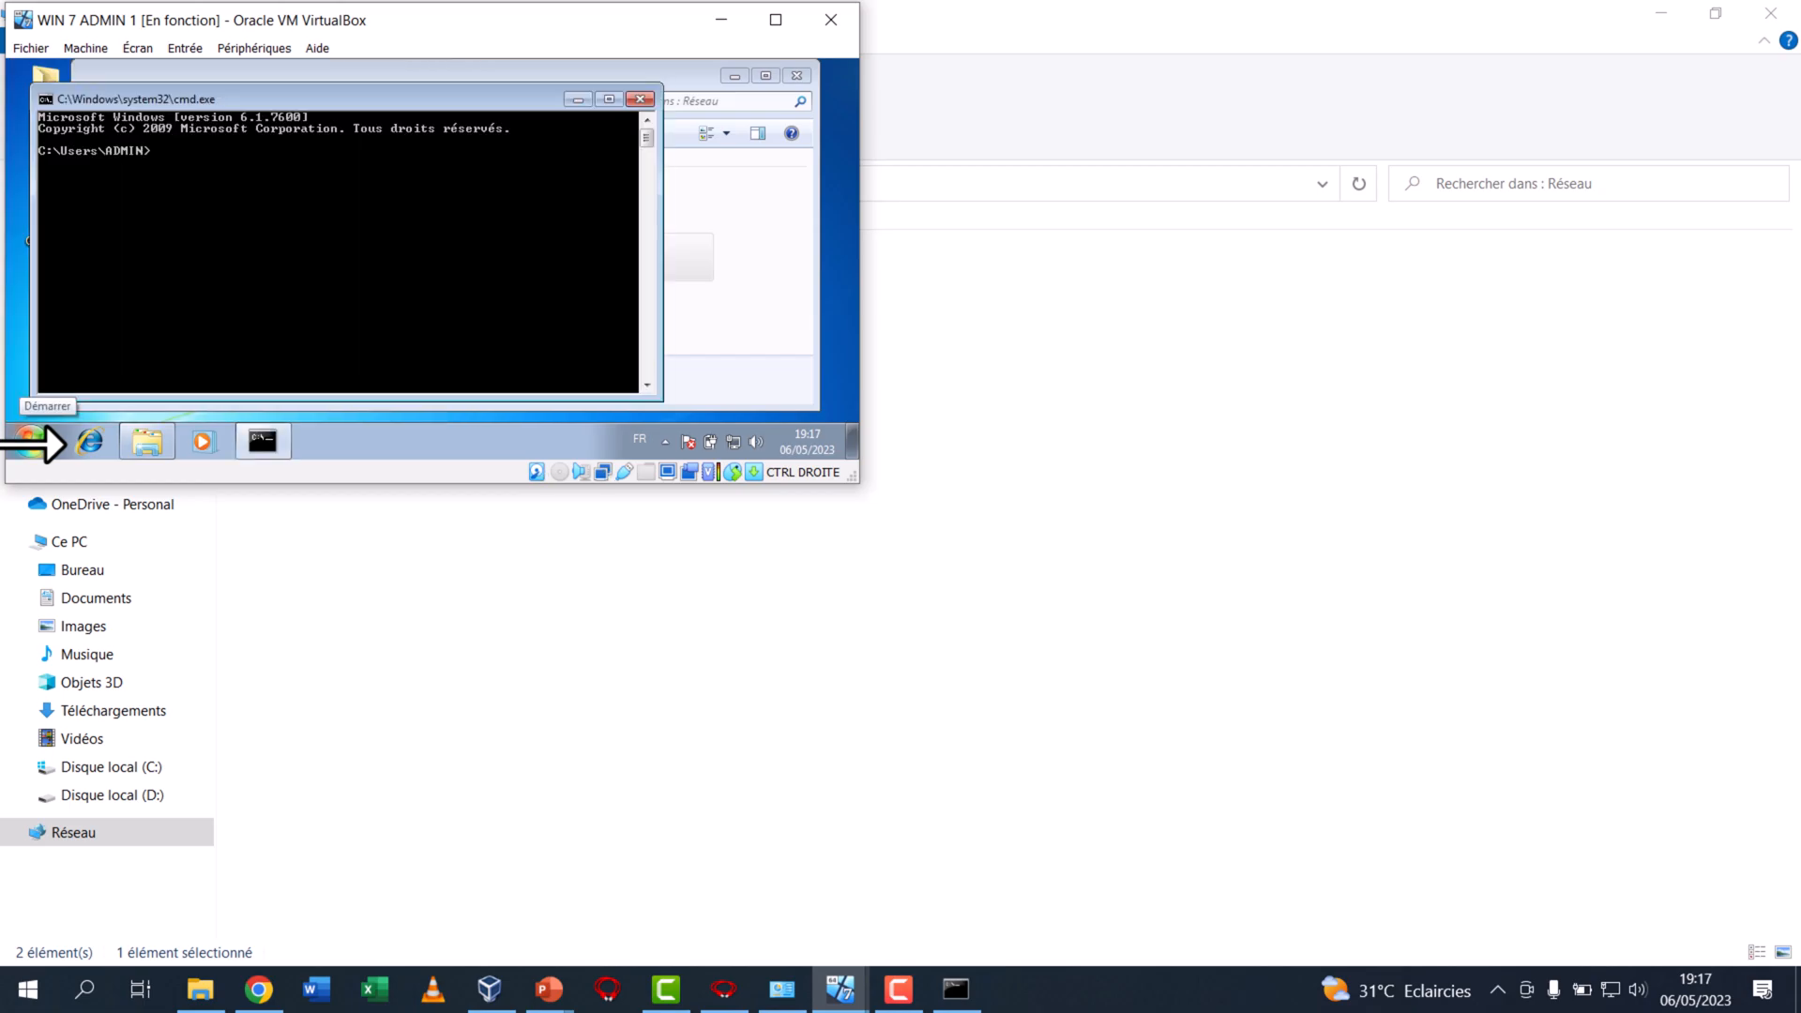
Ping LIBRAIRIE's address 192.168.1.111 from ADMIN 1, interrupting the incomplete 192.168.1 ping and correcting the recalled command
text(ping 192.168.1)
key(Return)
key(ctrl+c)
key(Up)
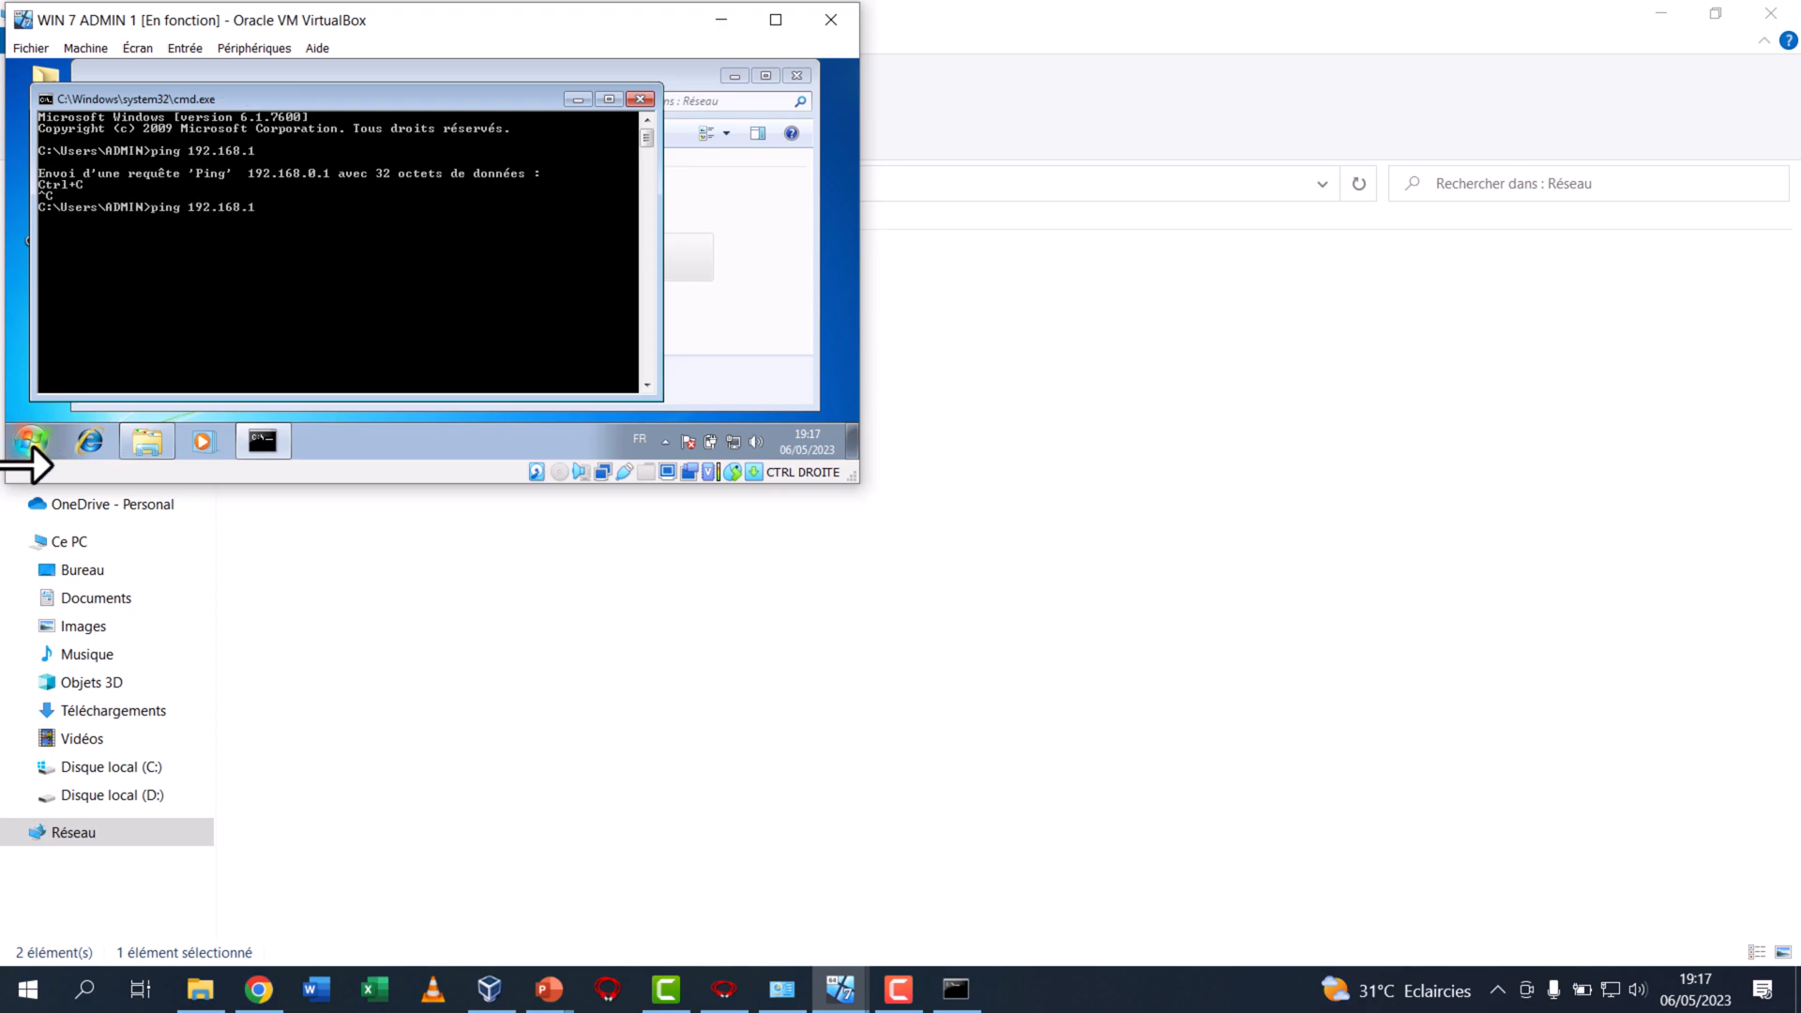
text(.111)
key(Return)
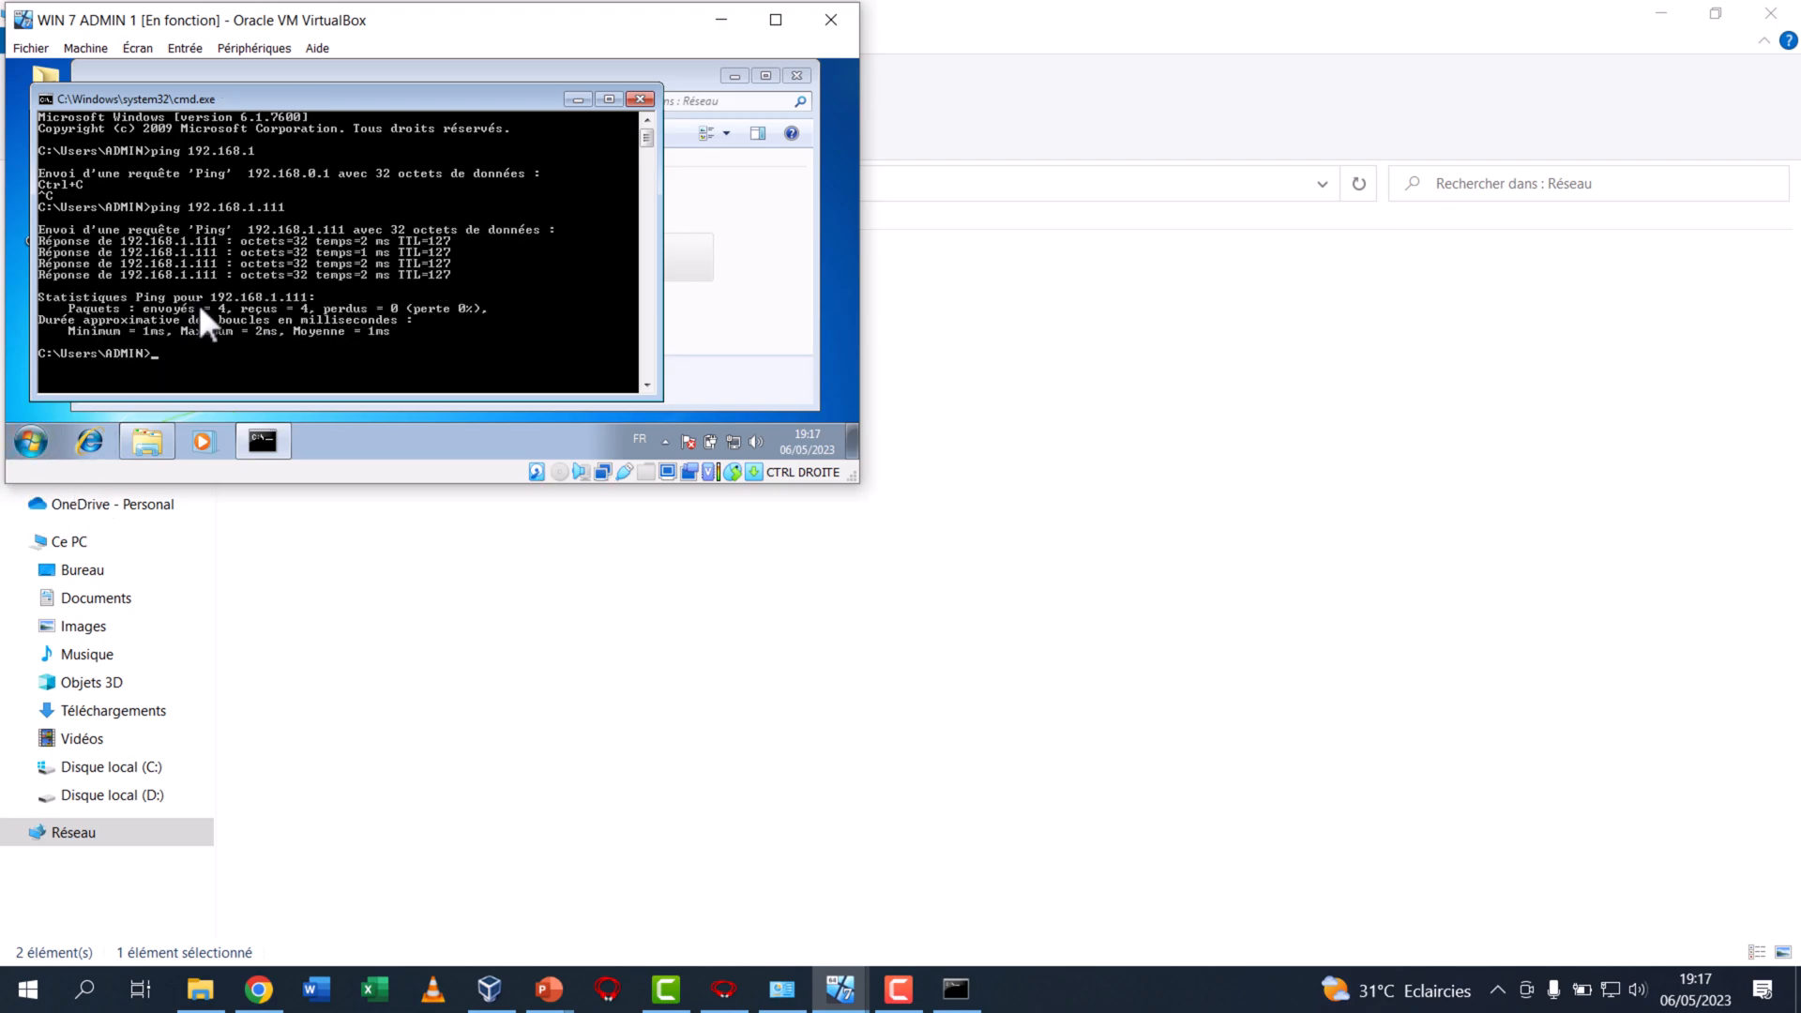
Run ipconfig on ADMIN 1 and compare its IP configuration with the preceding ping output
text(ipconfig)
key(Return)
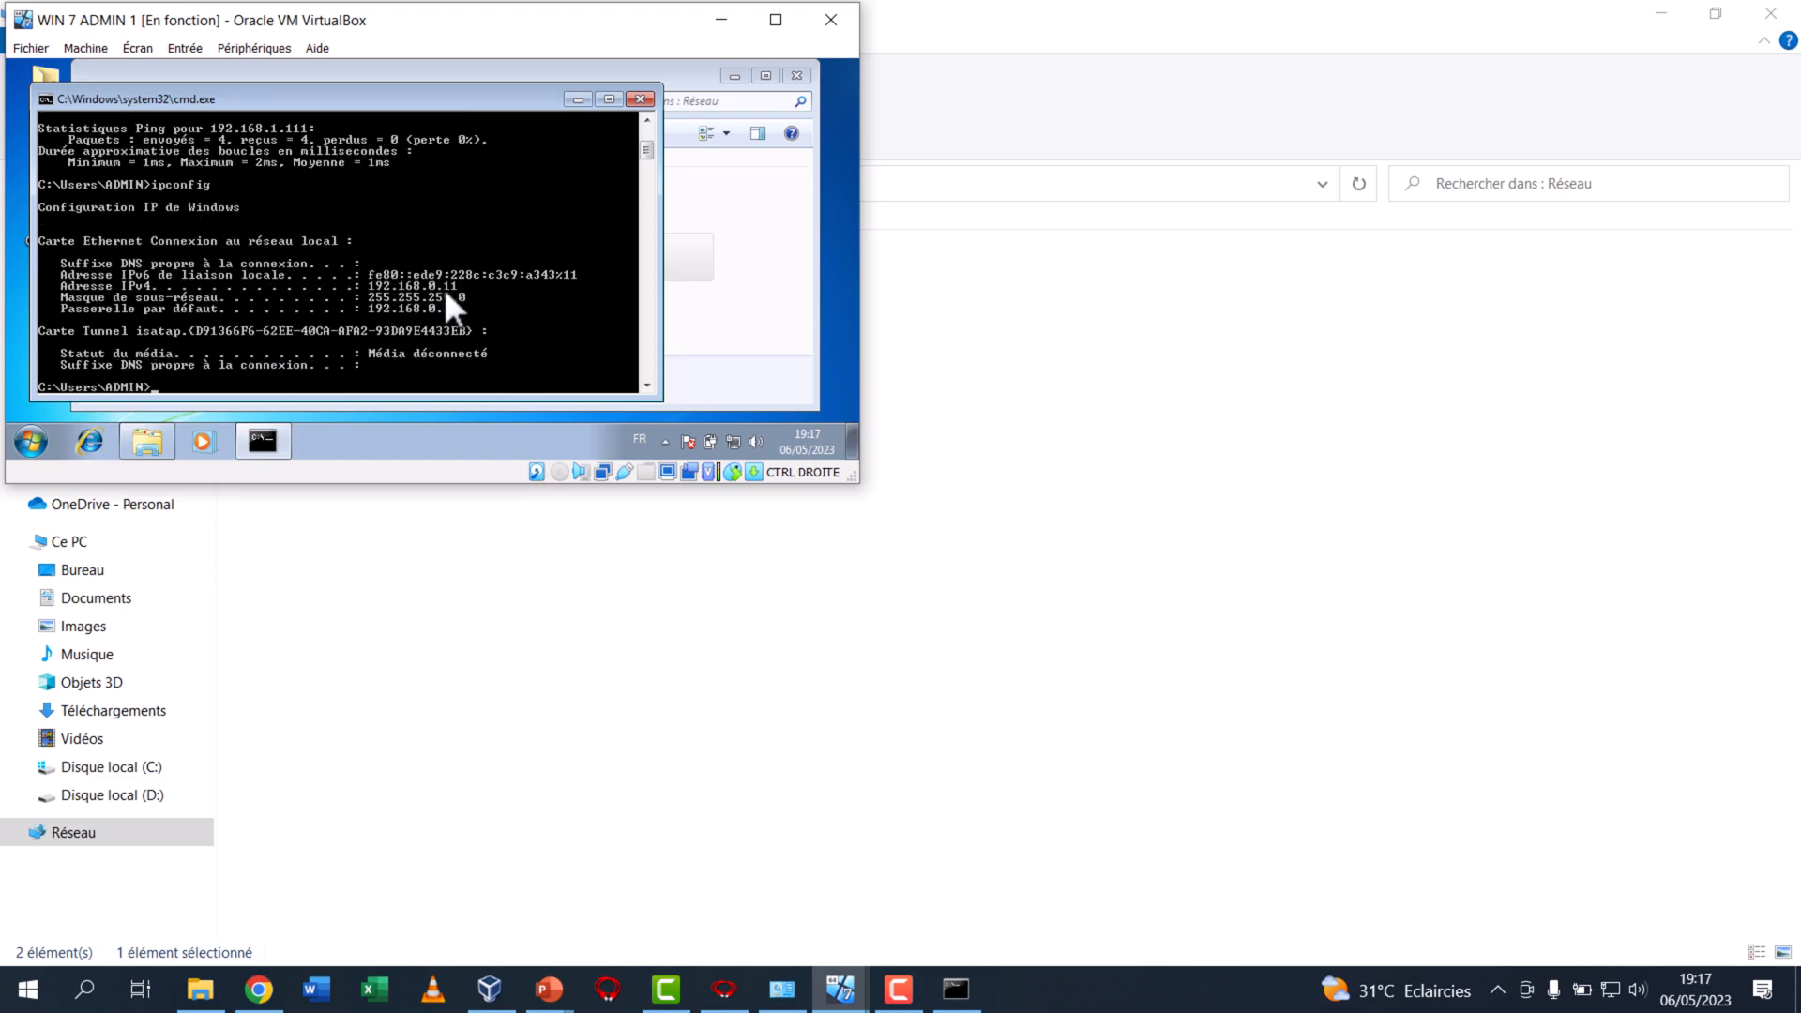
scroll(442, 266, up, 2)
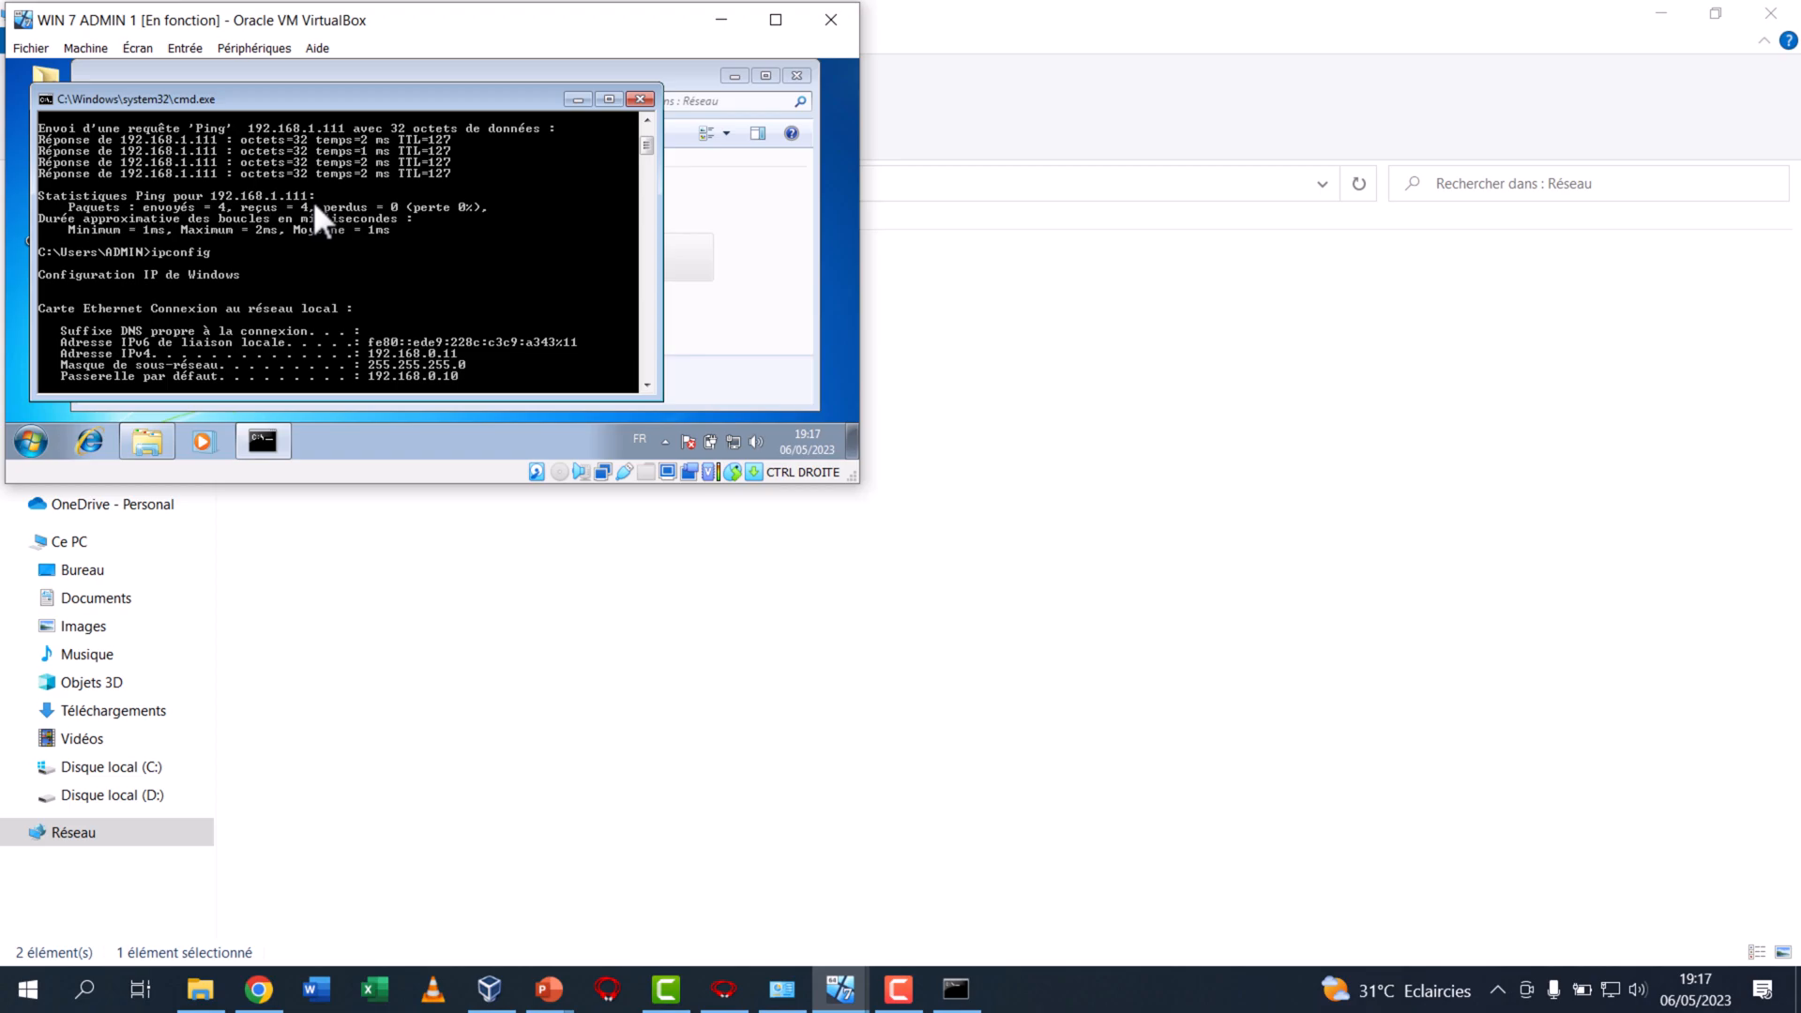
Open \\192.168.1.111 in ADMIN 1's network window and inspect the shared HP printer and Users folder
click(730, 242)
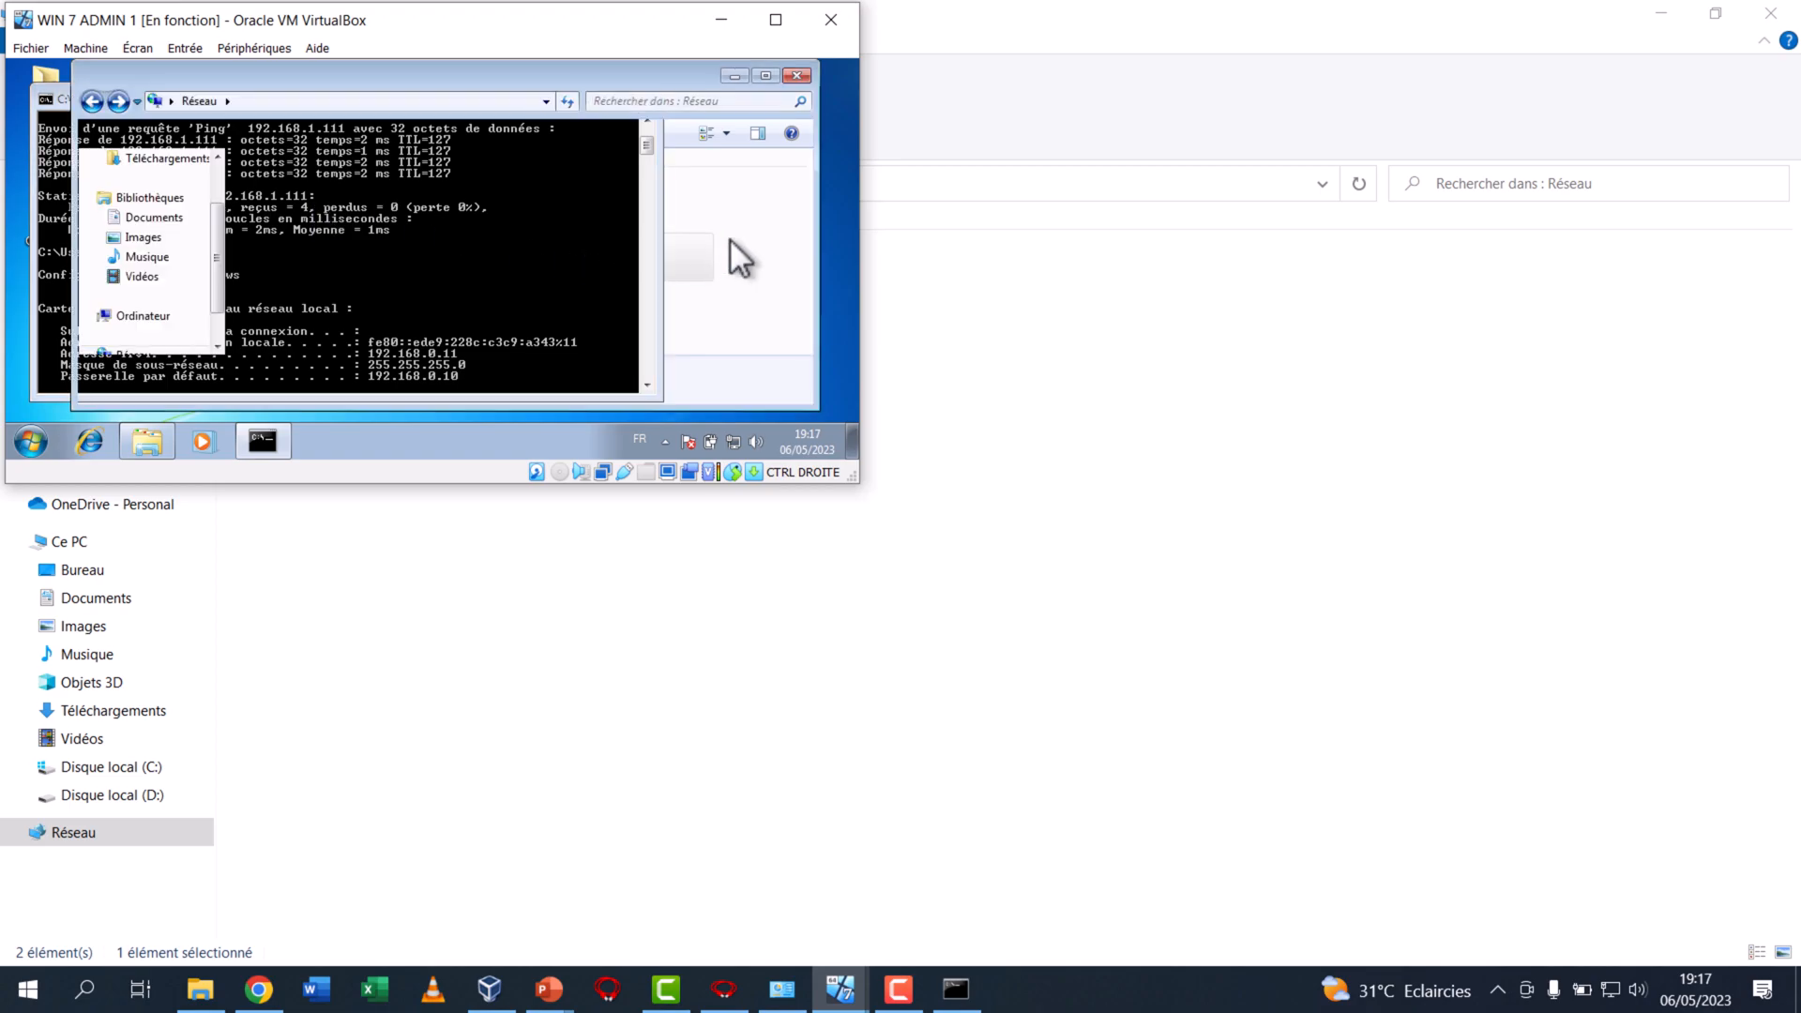
click(338, 101)
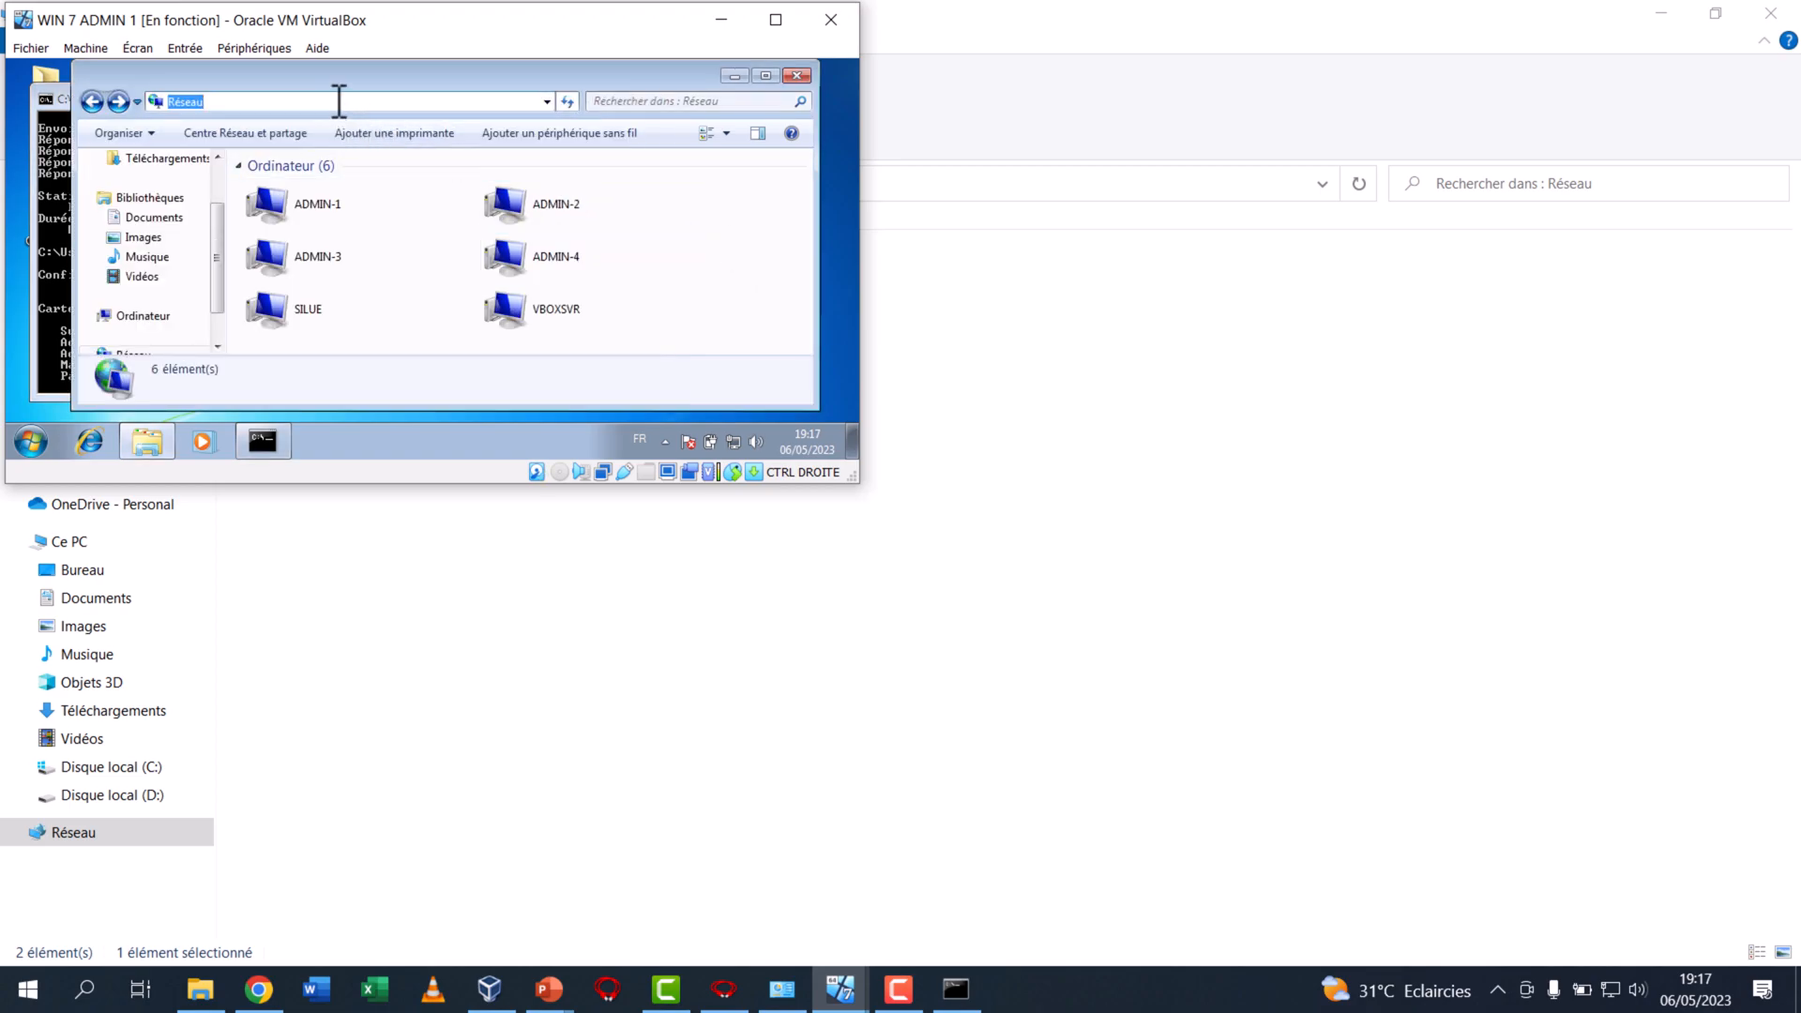
text(\\192.168.1.111)
key(Return)
click(355, 199)
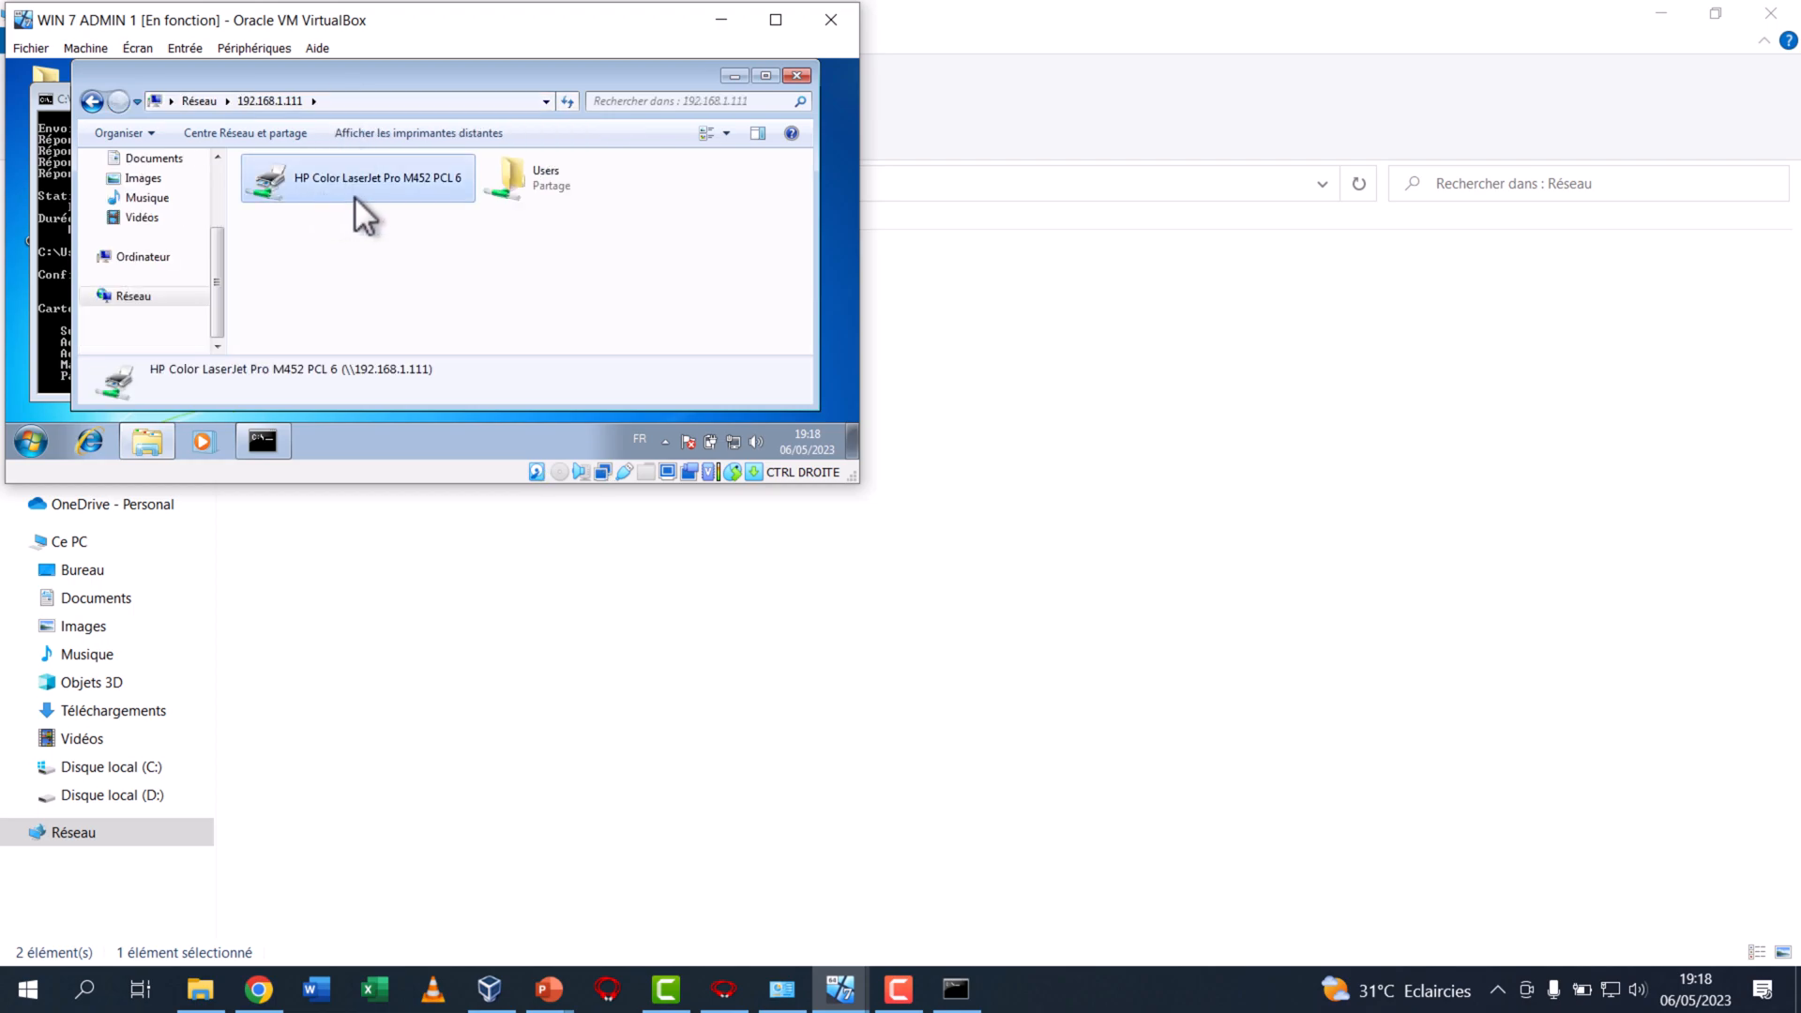
click(512, 183)
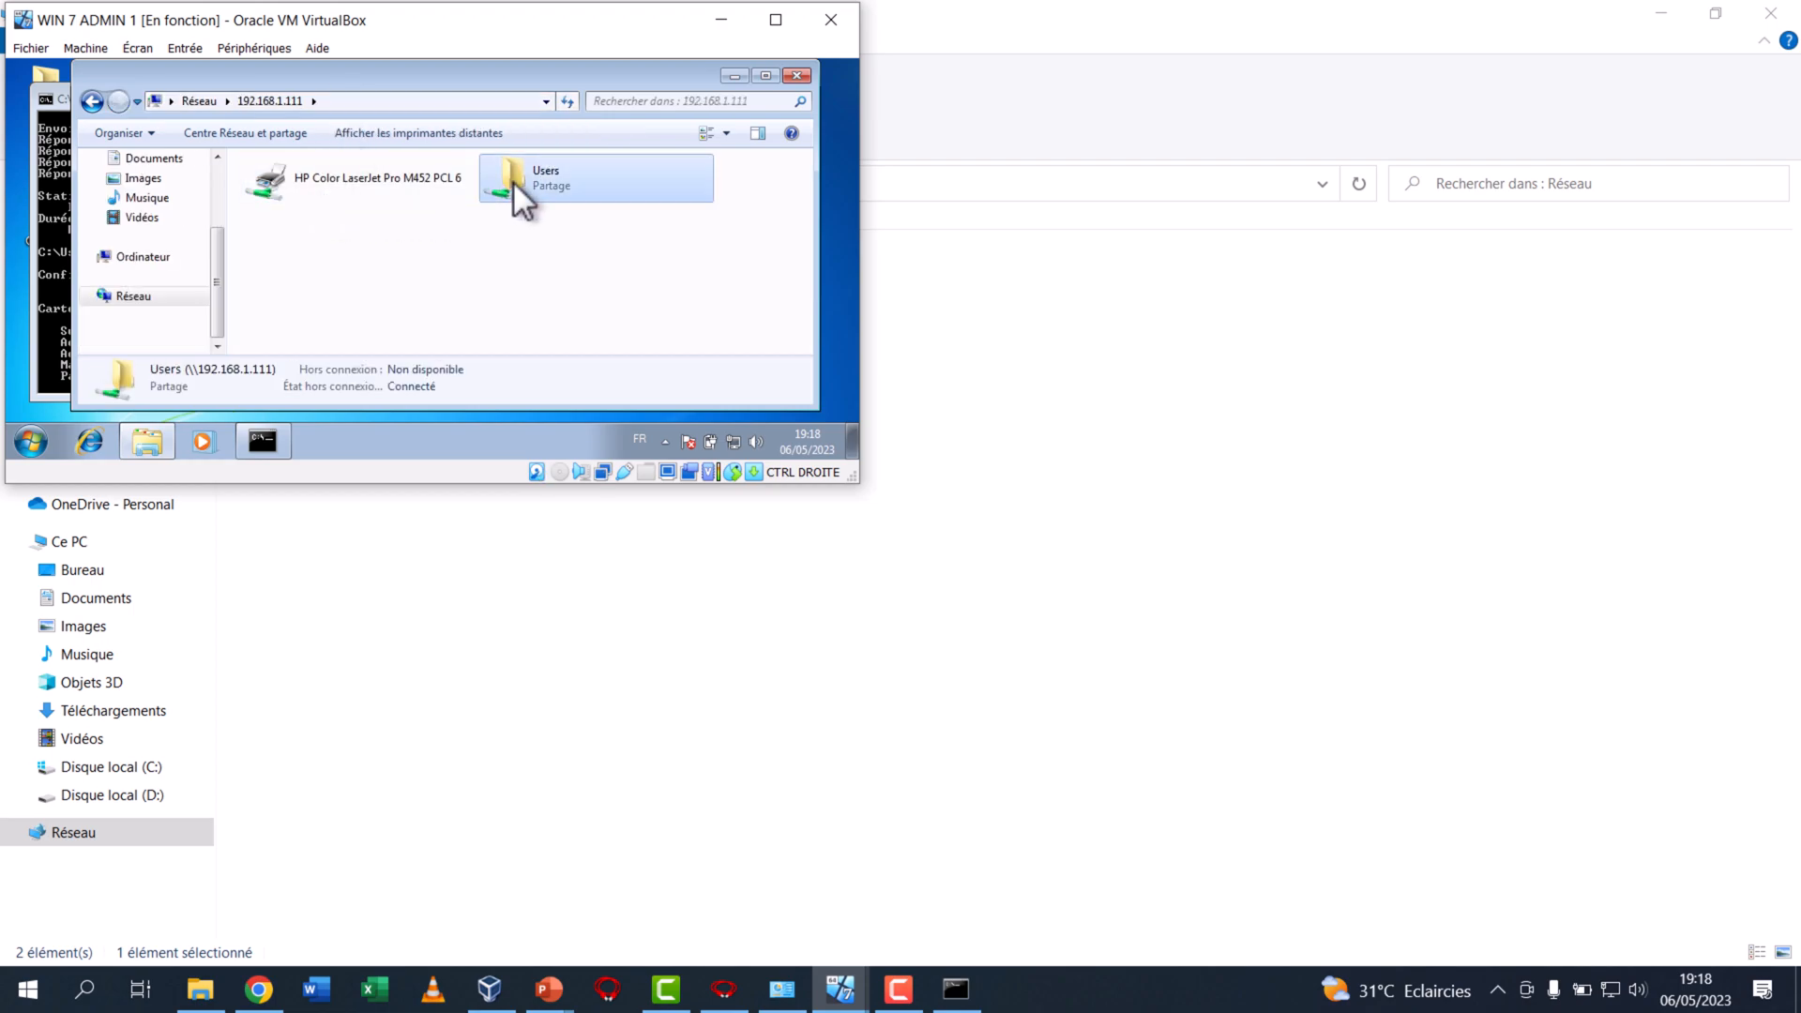
Bring up the WIN 7 ADMIN 4 virtual machine, move its window higher, and close the Windows evaluation tool error
click(849, 985)
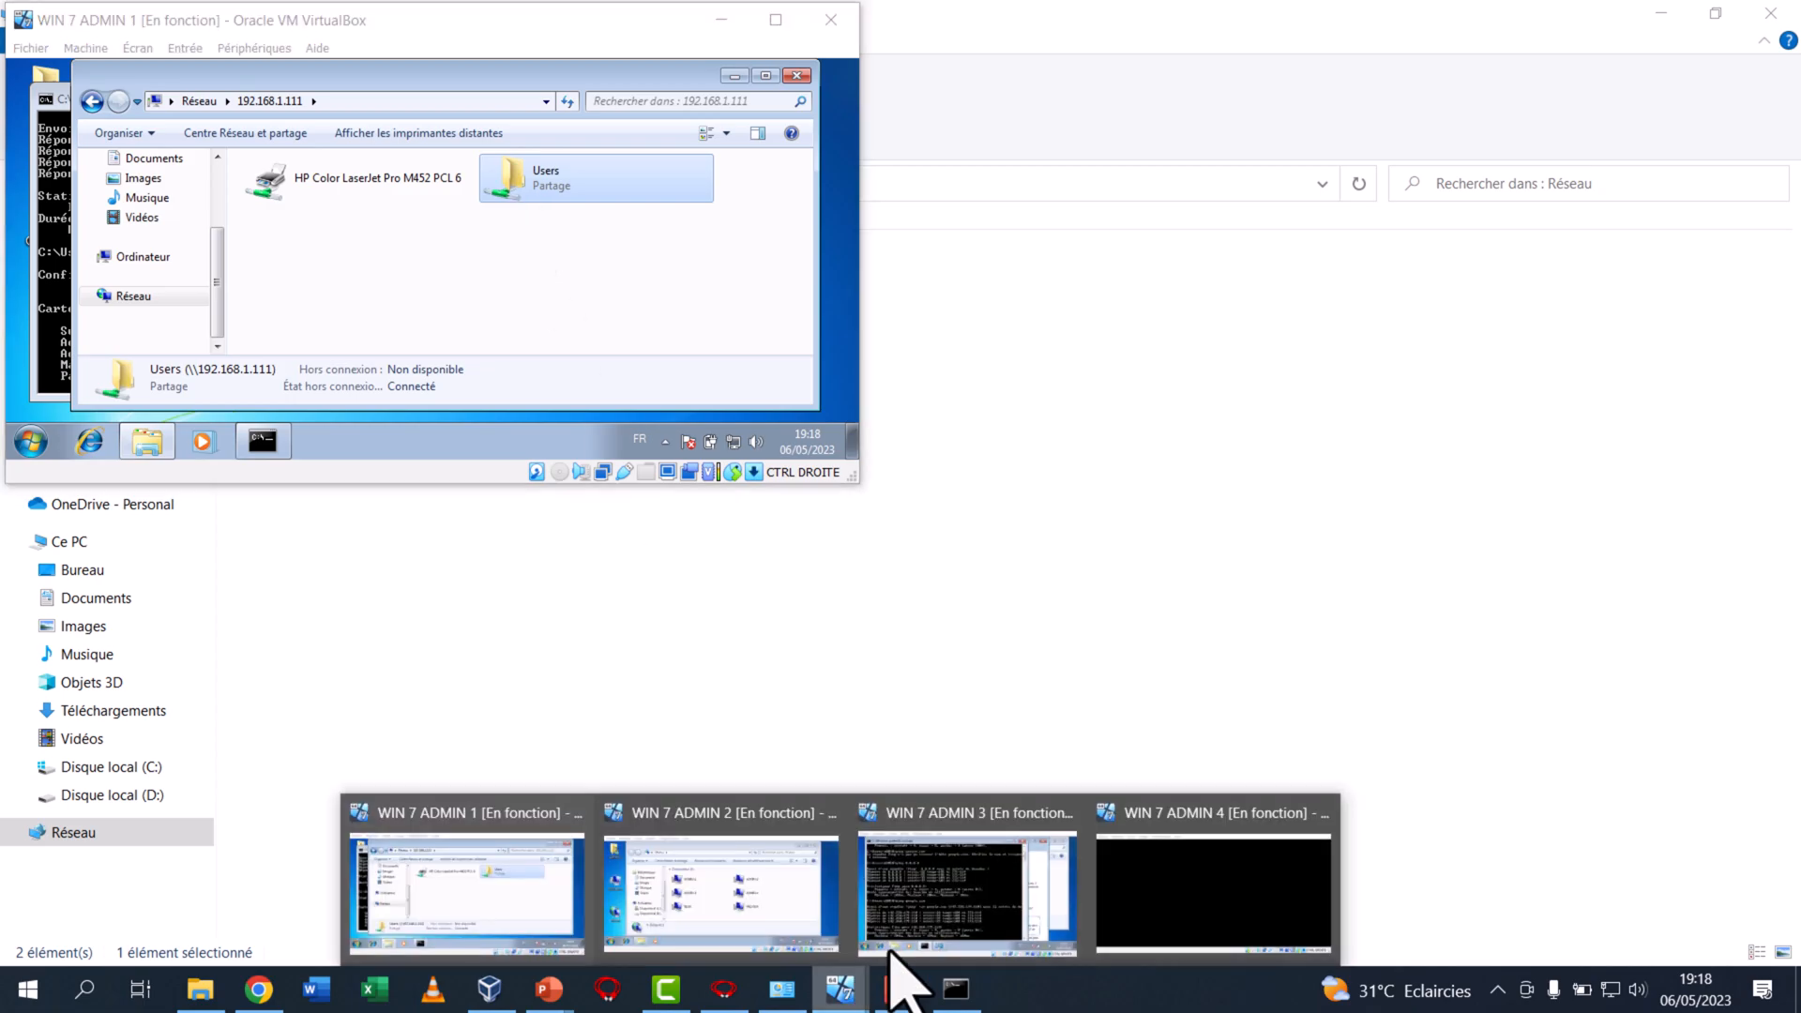
click(1232, 905)
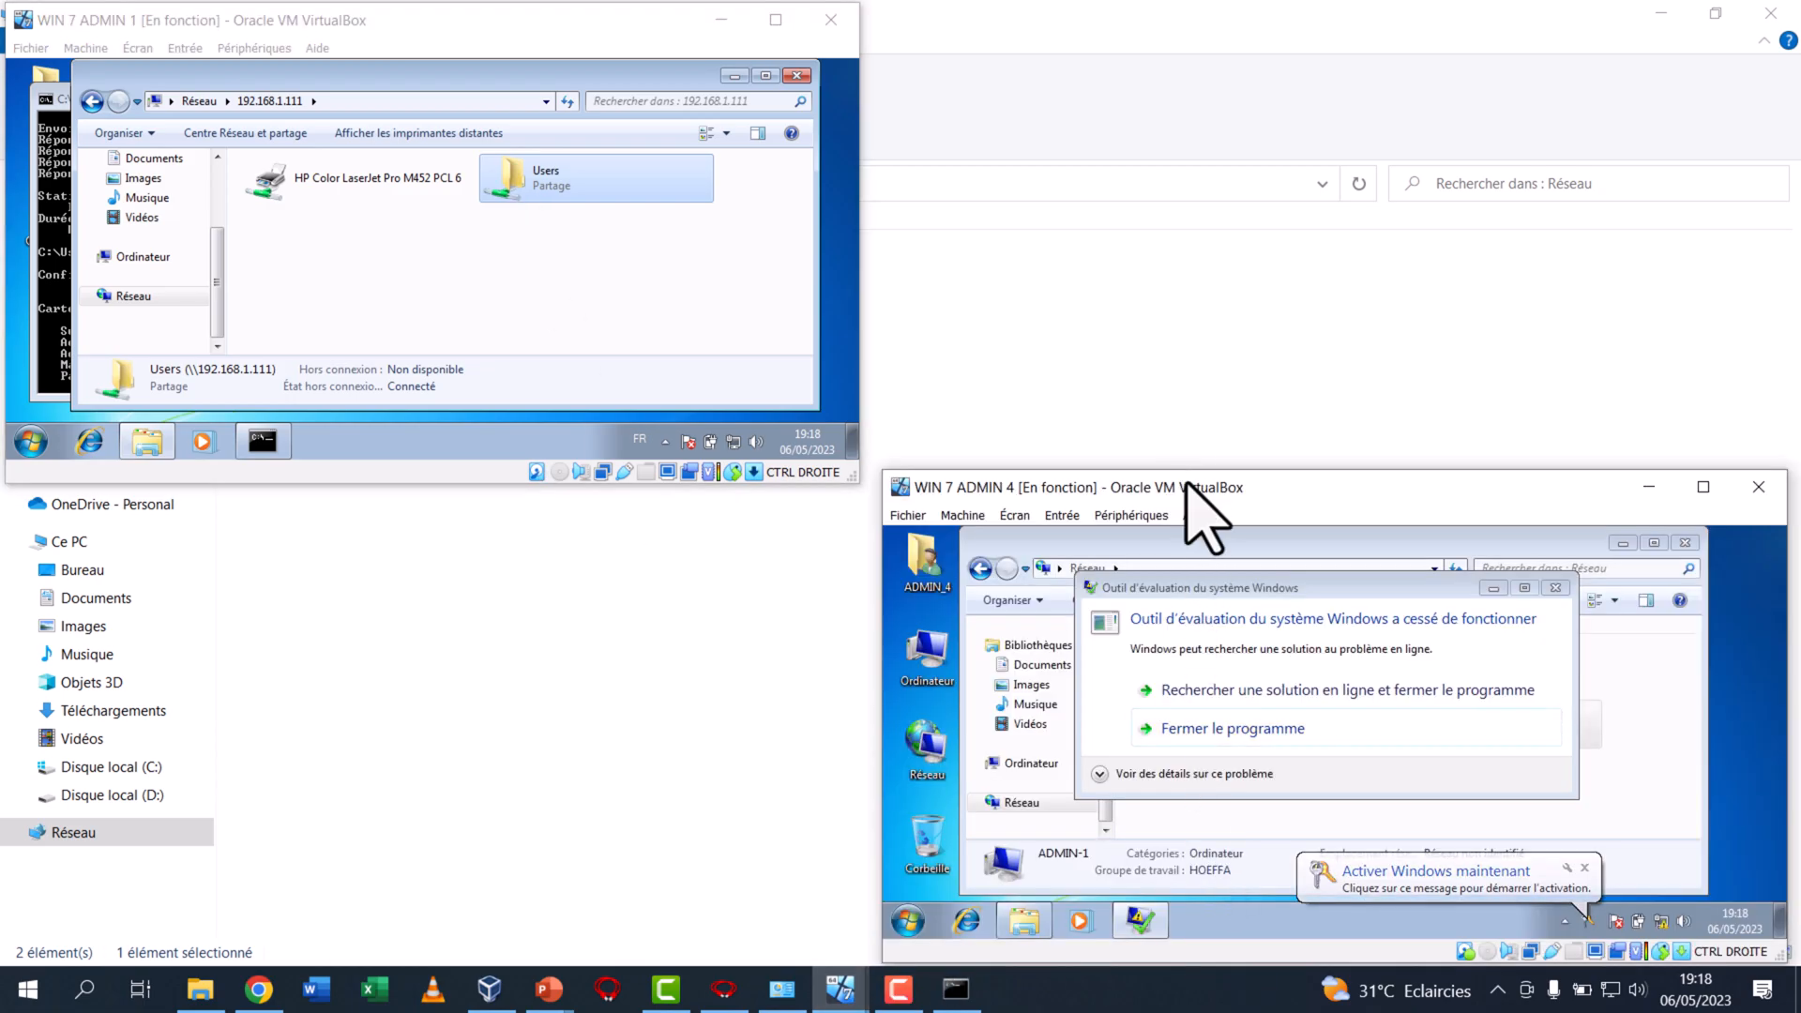
drag(1184, 472, 1122, 197)
click(1555, 342)
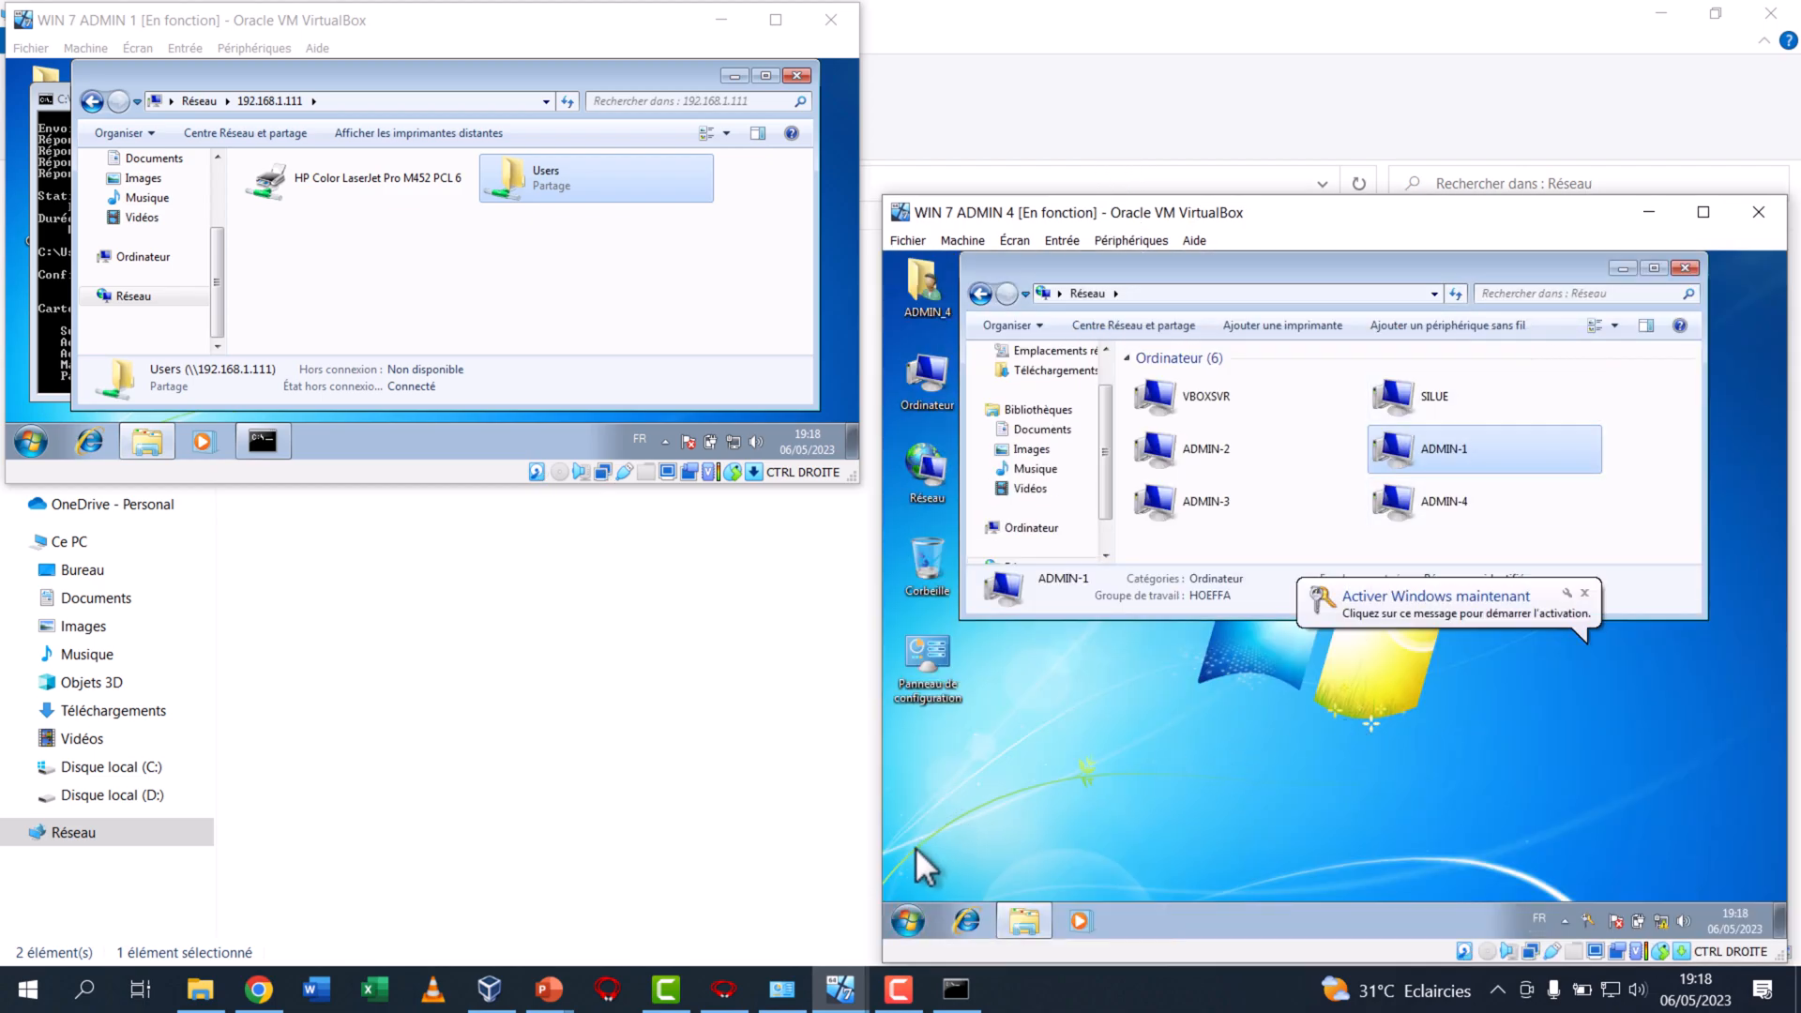
Open a command prompt in ADMIN 4, ping 192.168.1.111, and minimize the command prompt and network windows
click(904, 921)
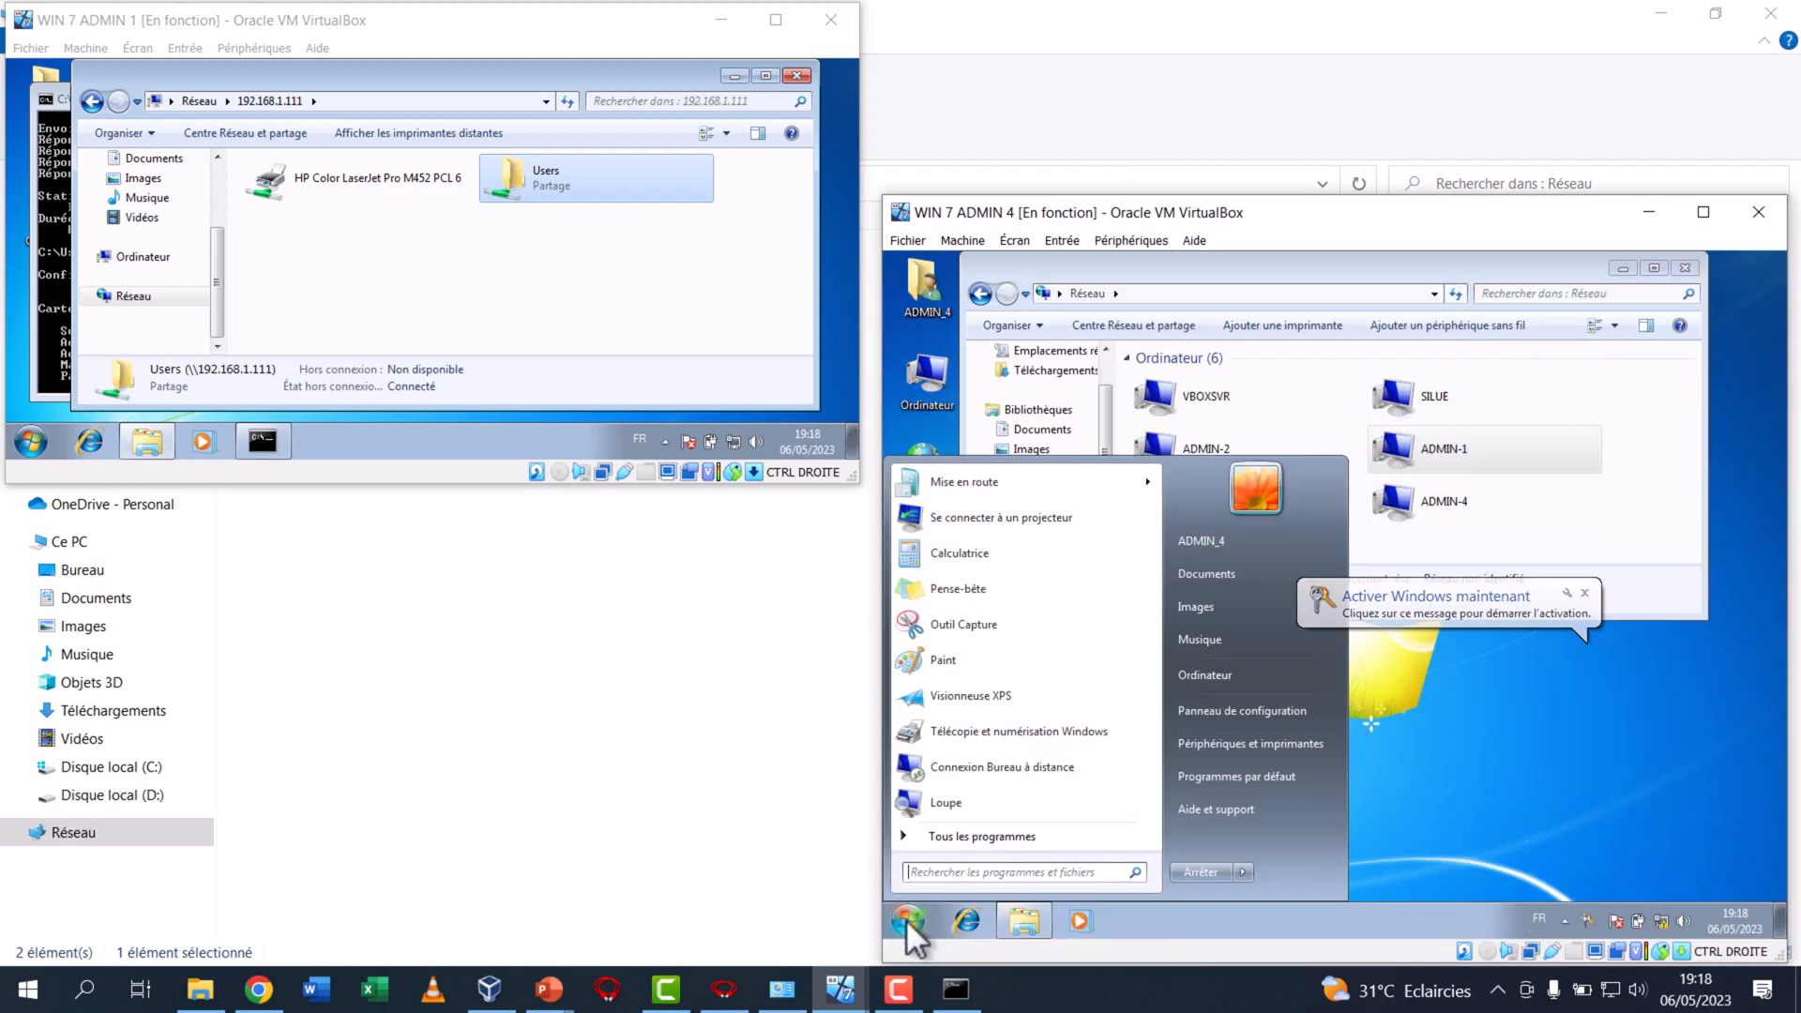
text(cmd)
key(Return)
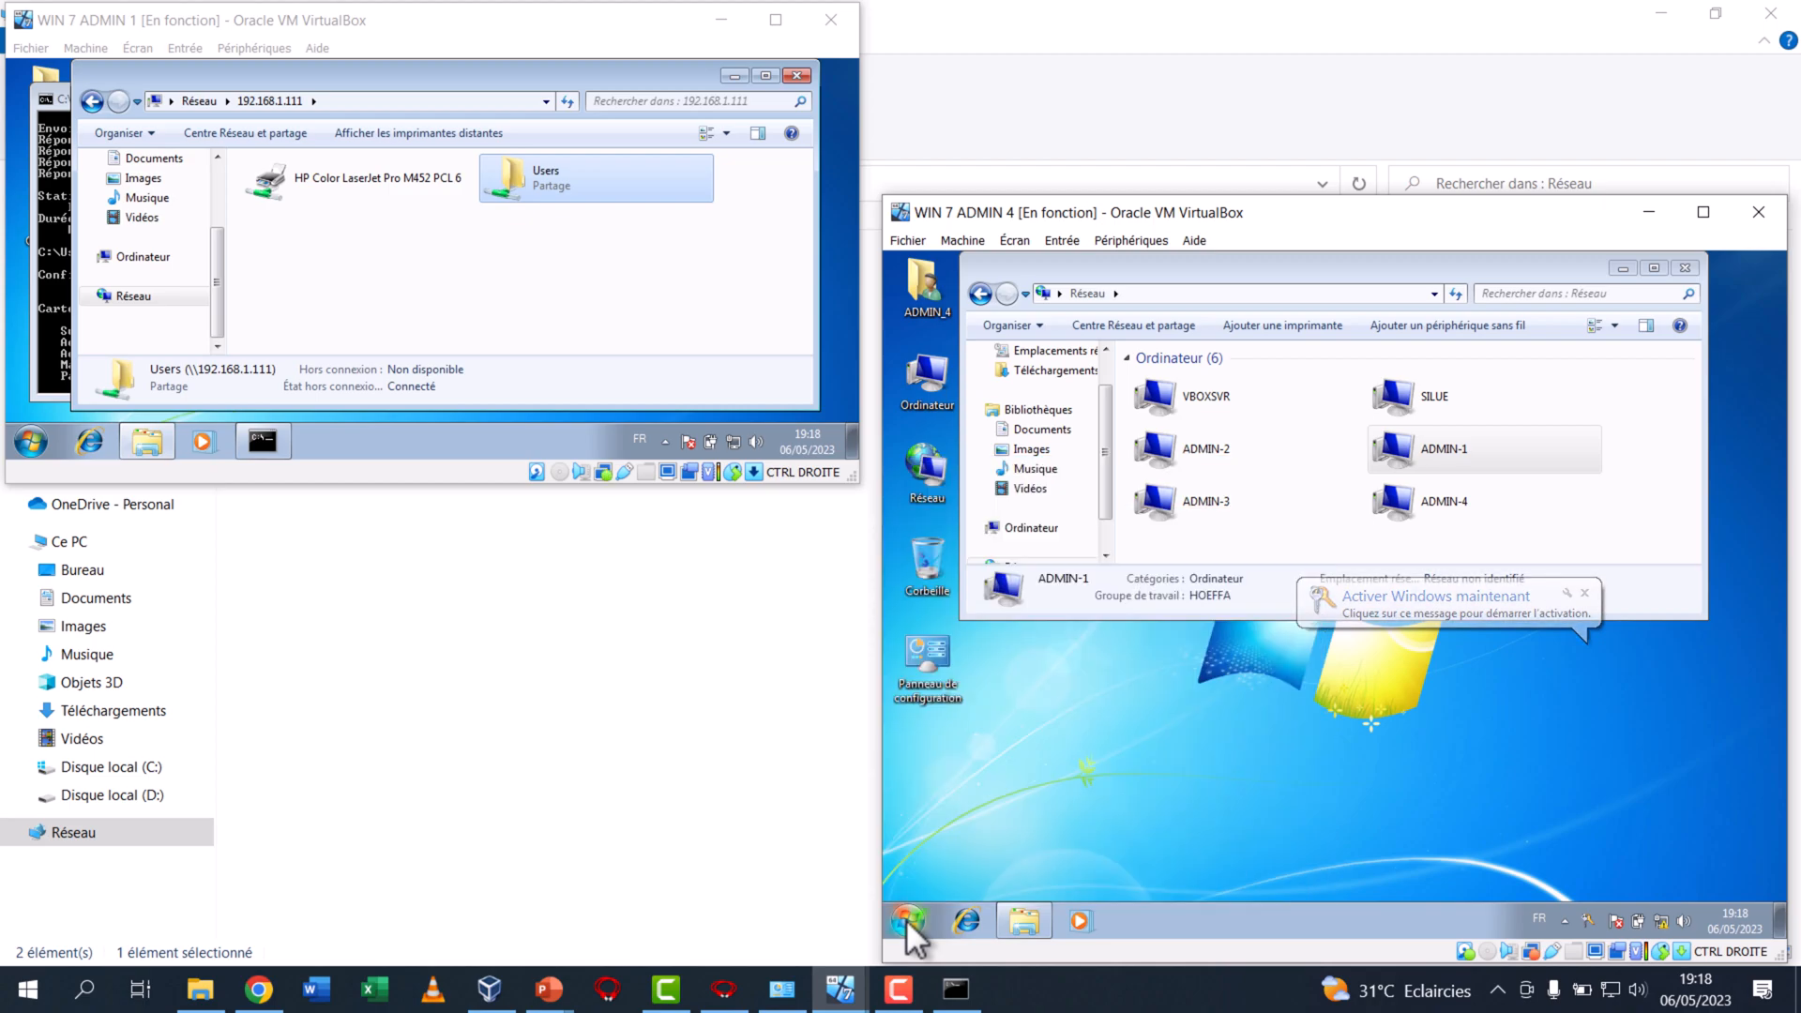
text(PI)
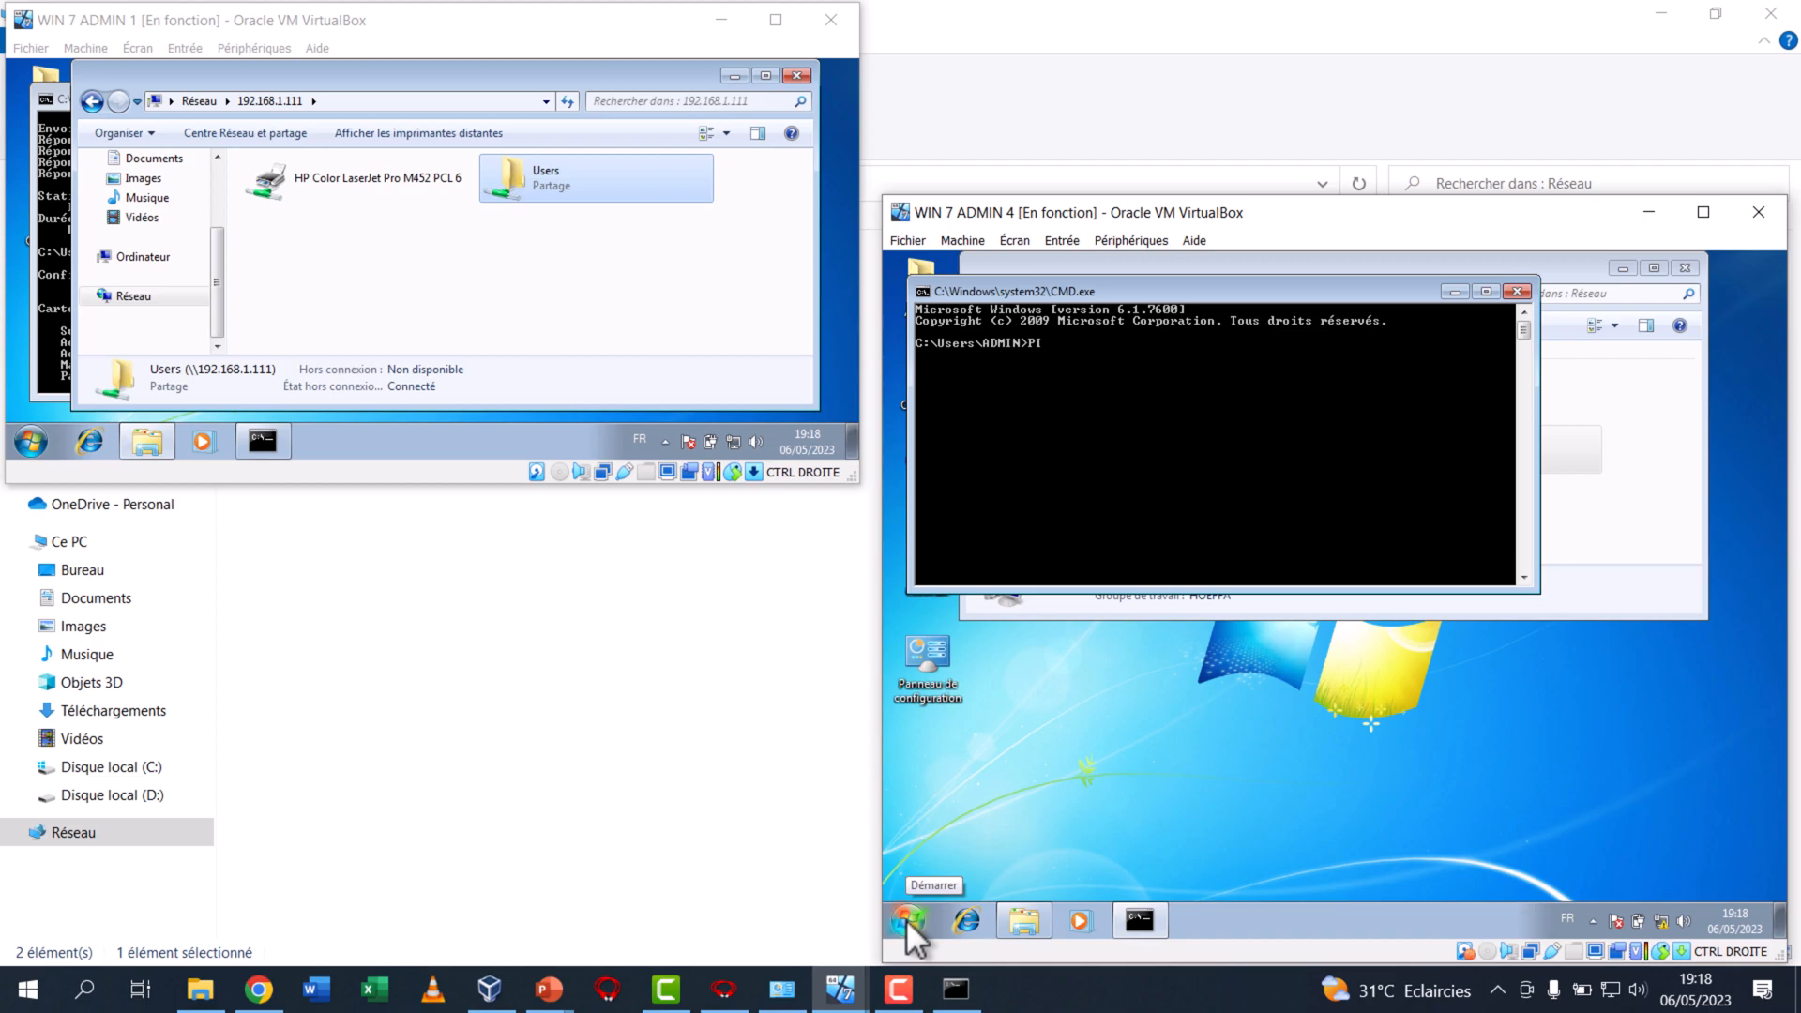
text(NG 192.168.)
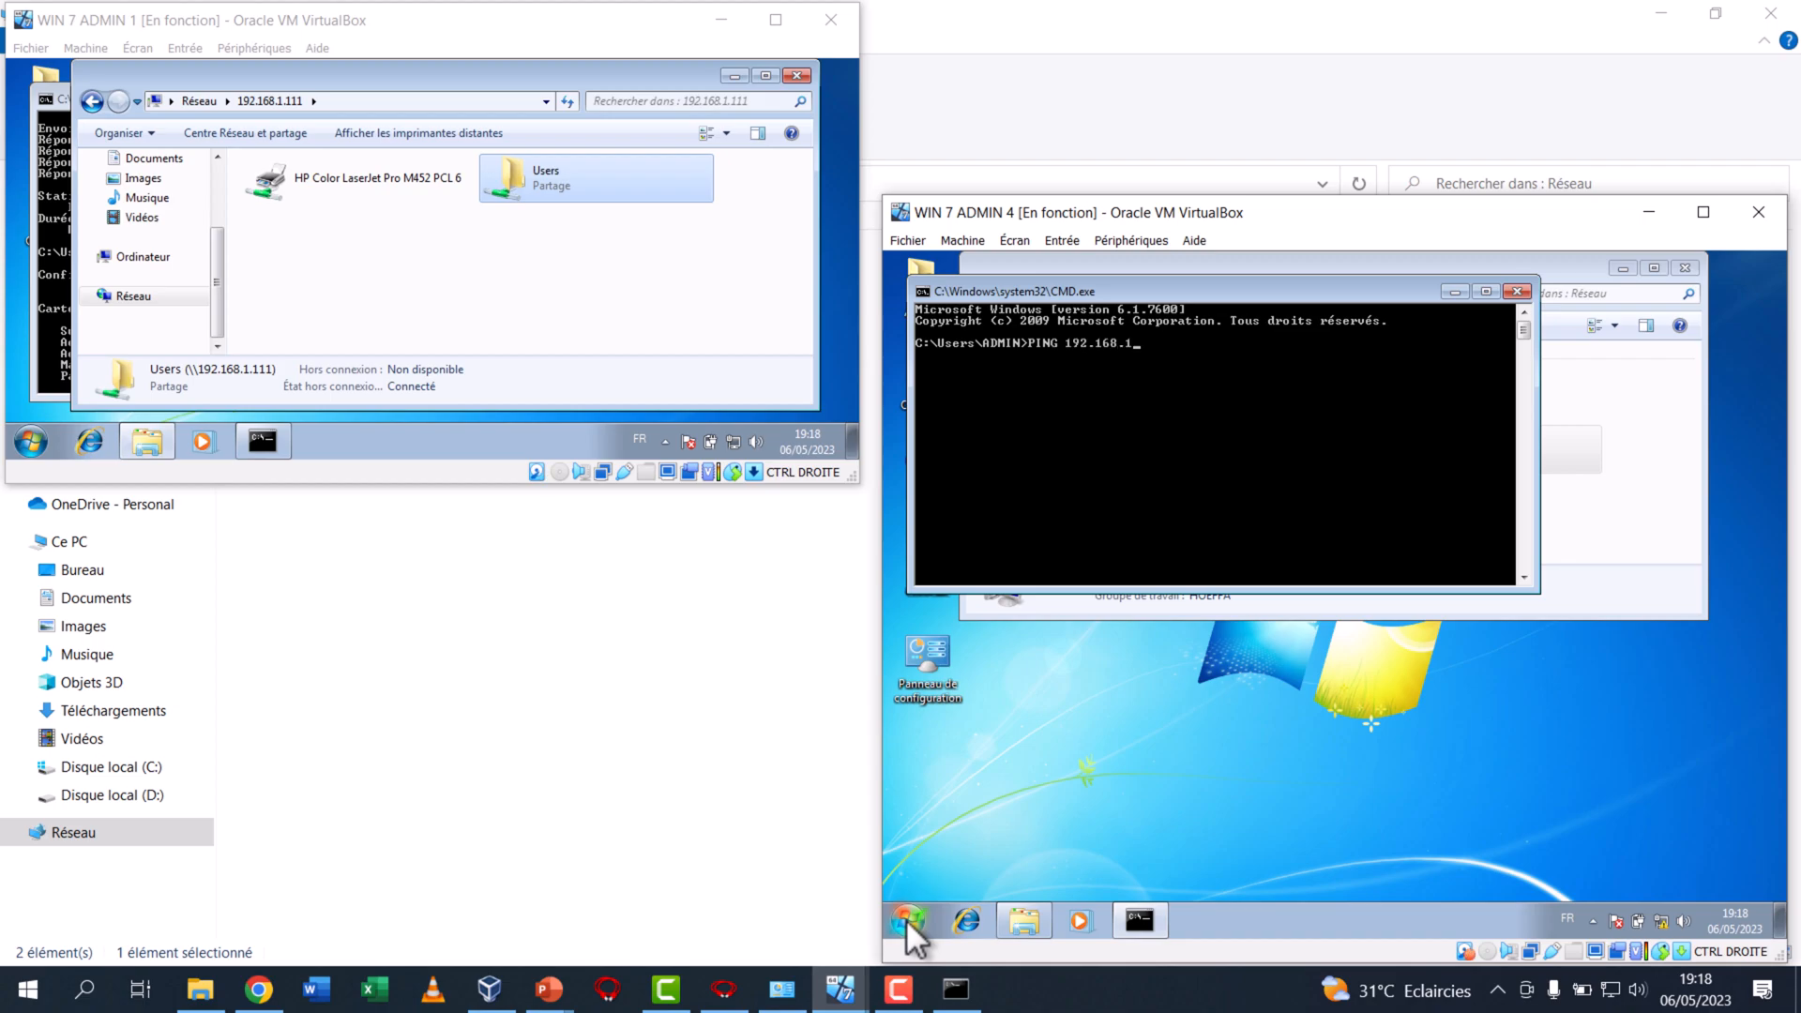
text(1.111)
key(Return)
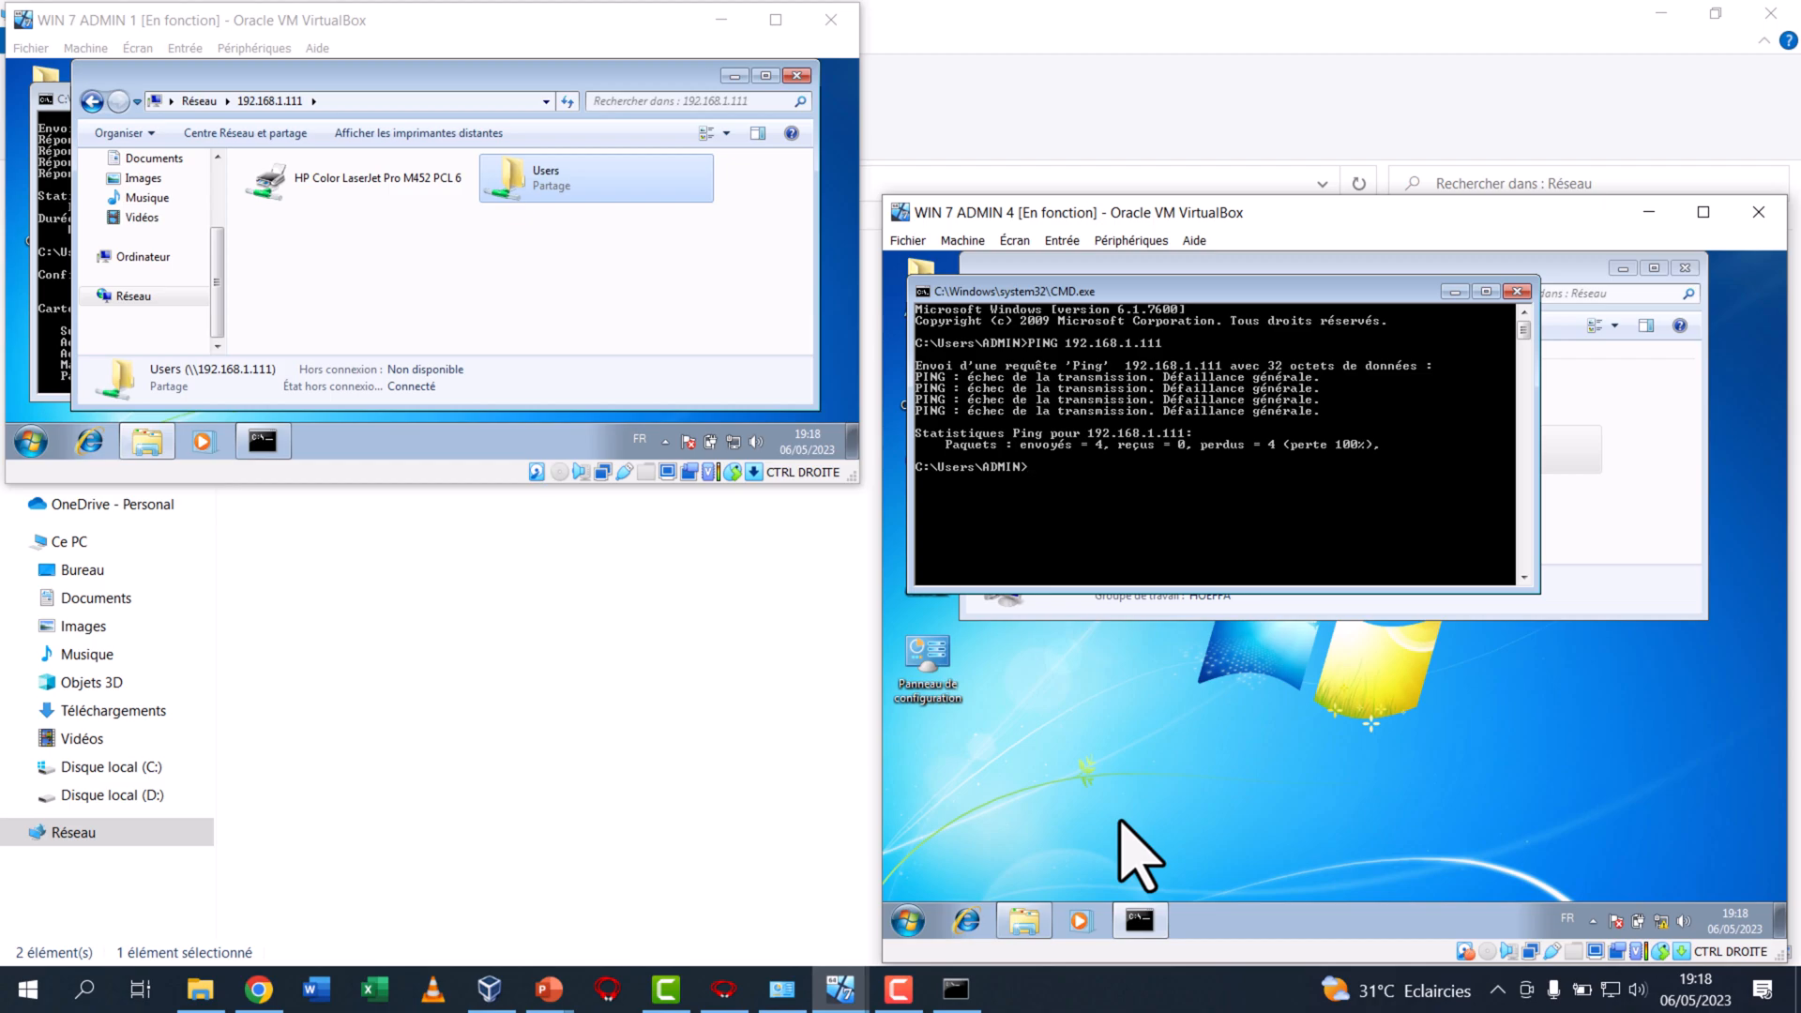
click(1455, 290)
click(1622, 268)
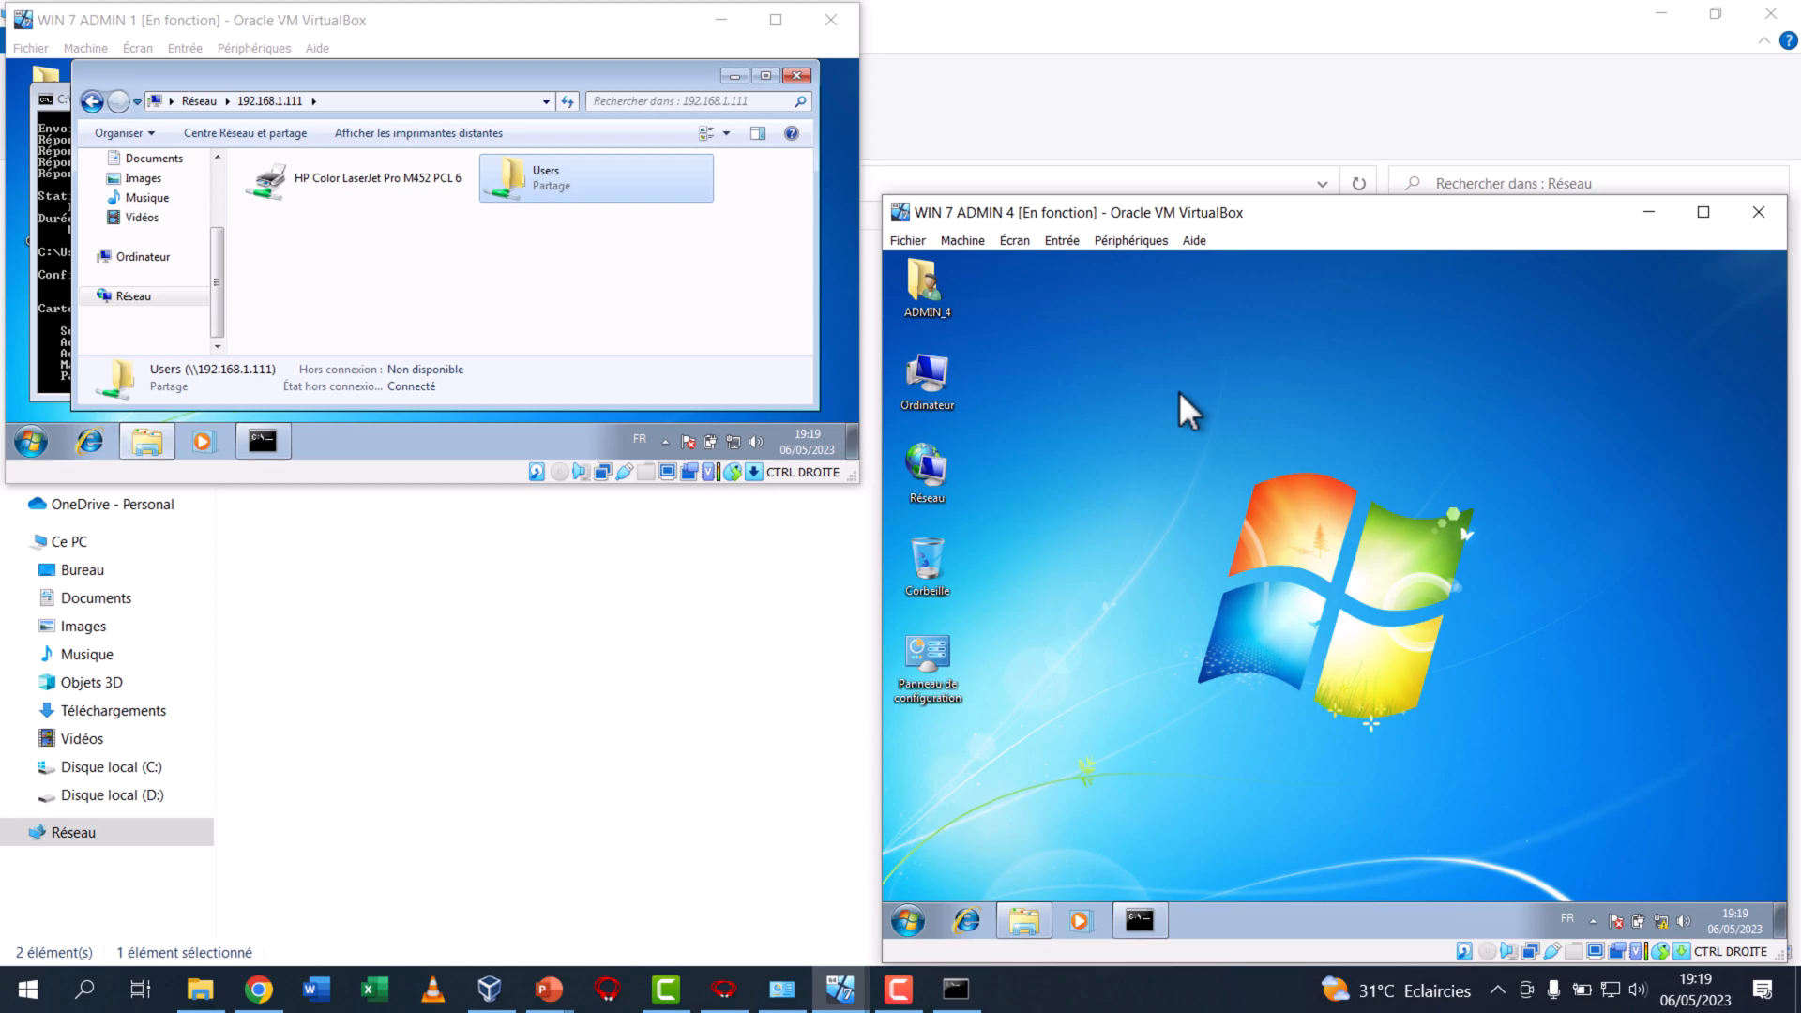
Open the host's network connections and review the Internet sharing settings in the Ethernet adapter's properties
click(782, 989)
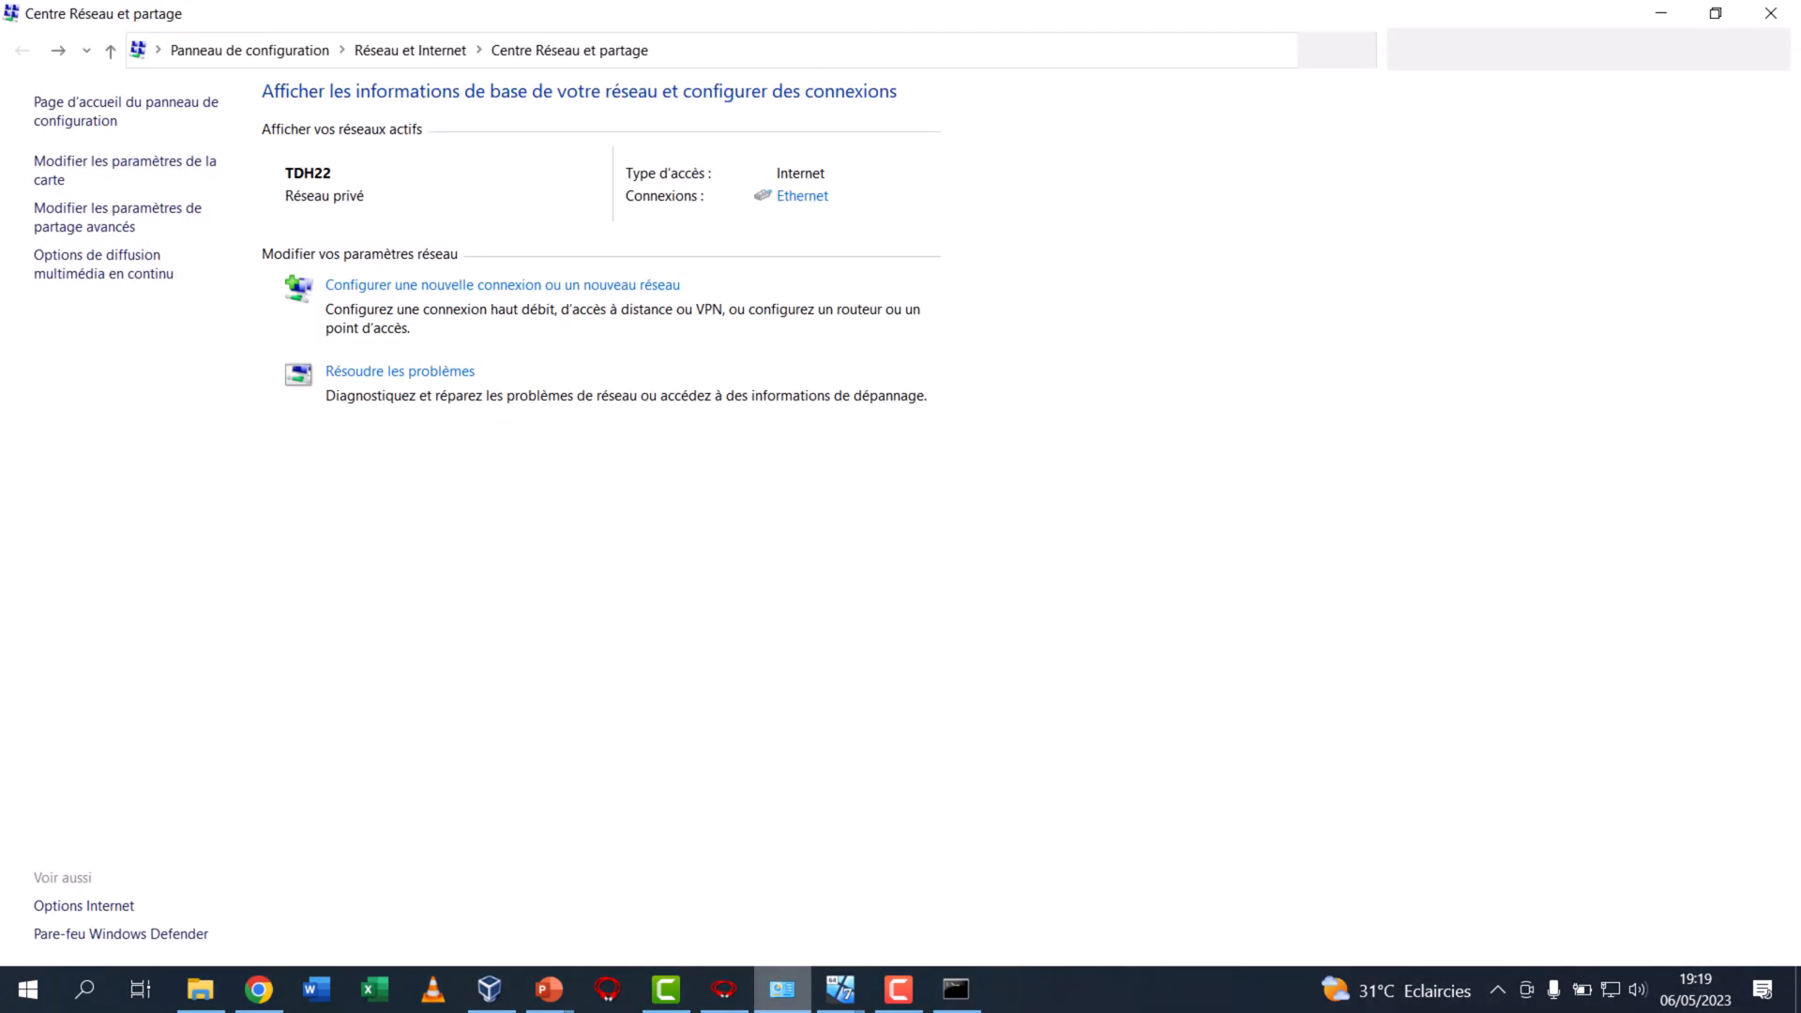
click(136, 176)
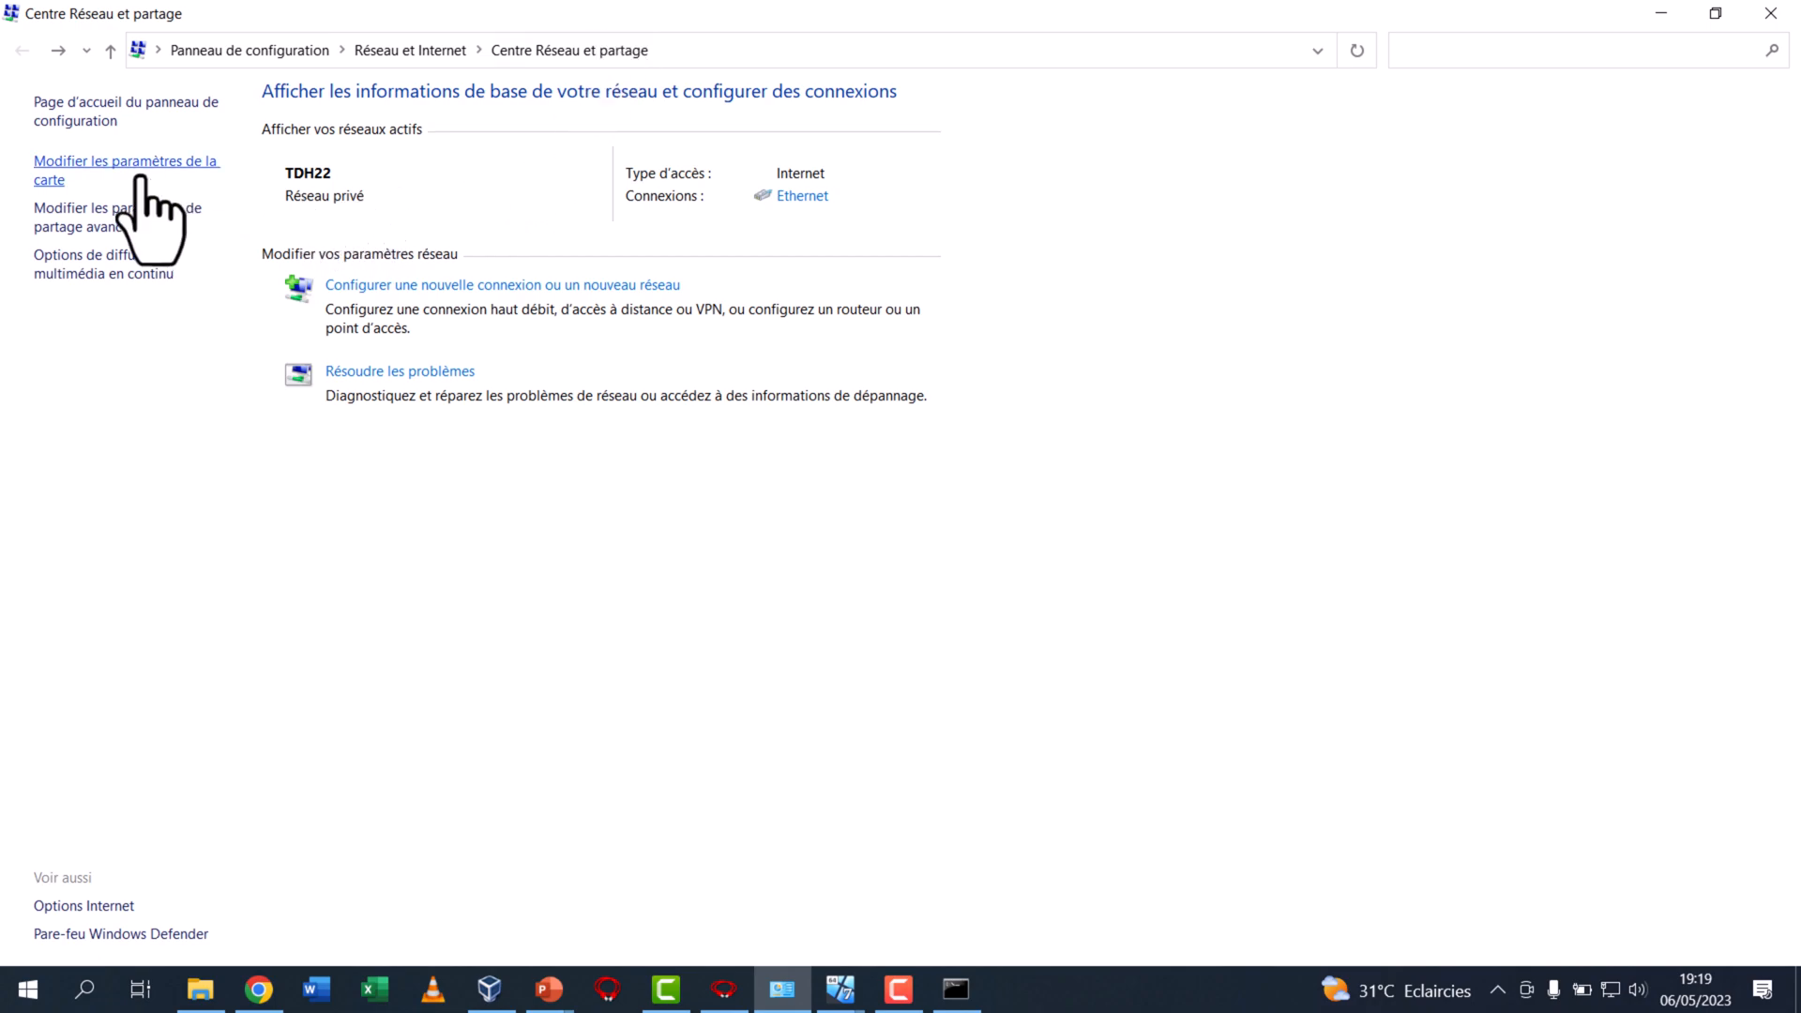
click(1072, 312)
click(1301, 315)
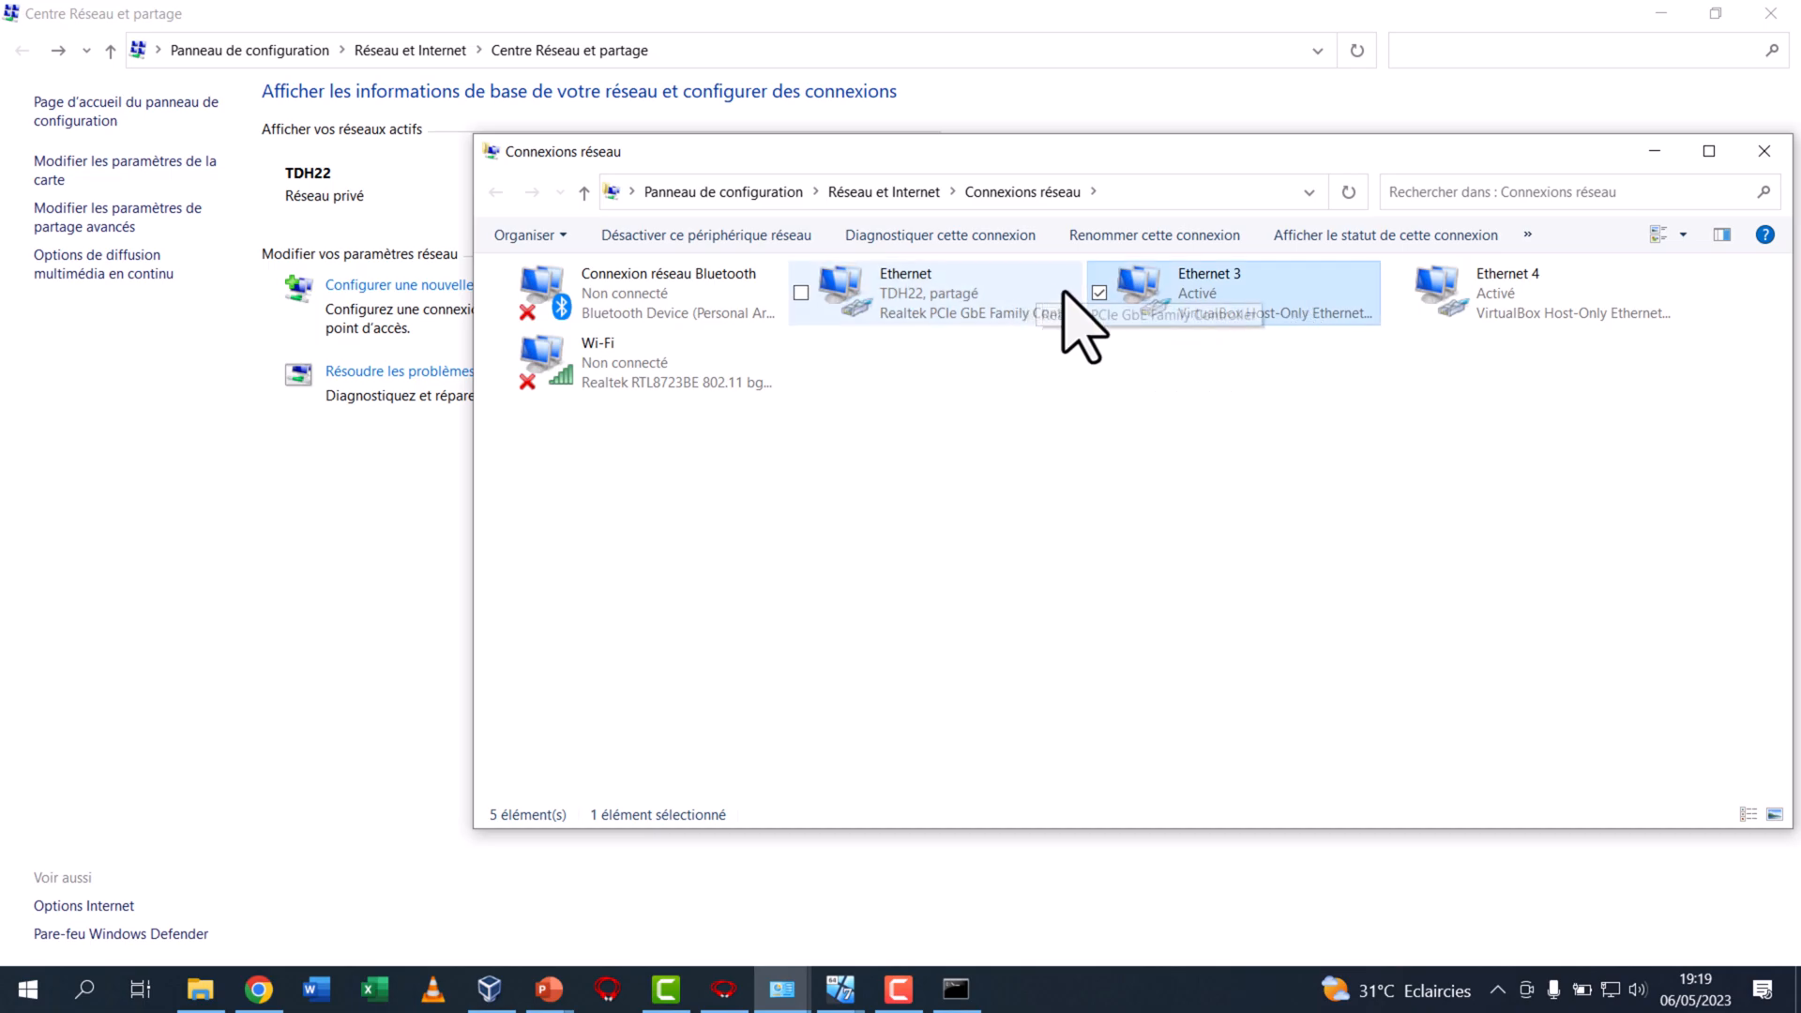
right_click(1000, 298)
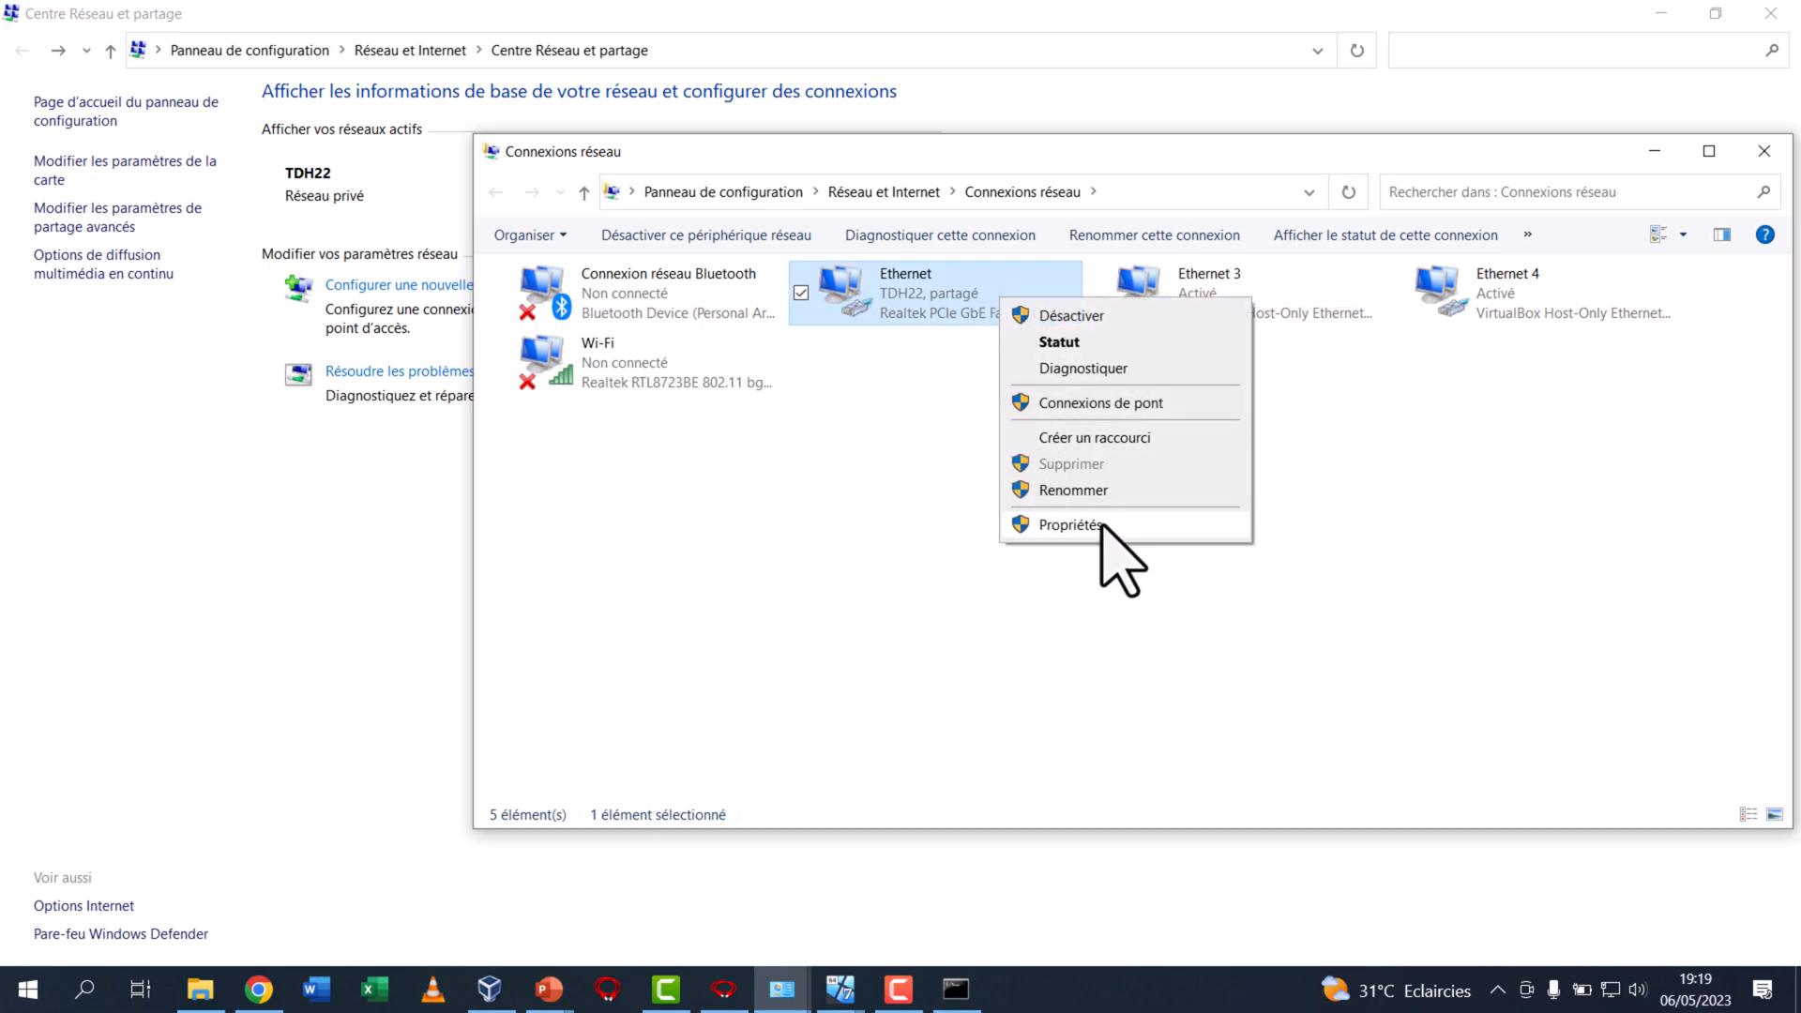
click(1103, 525)
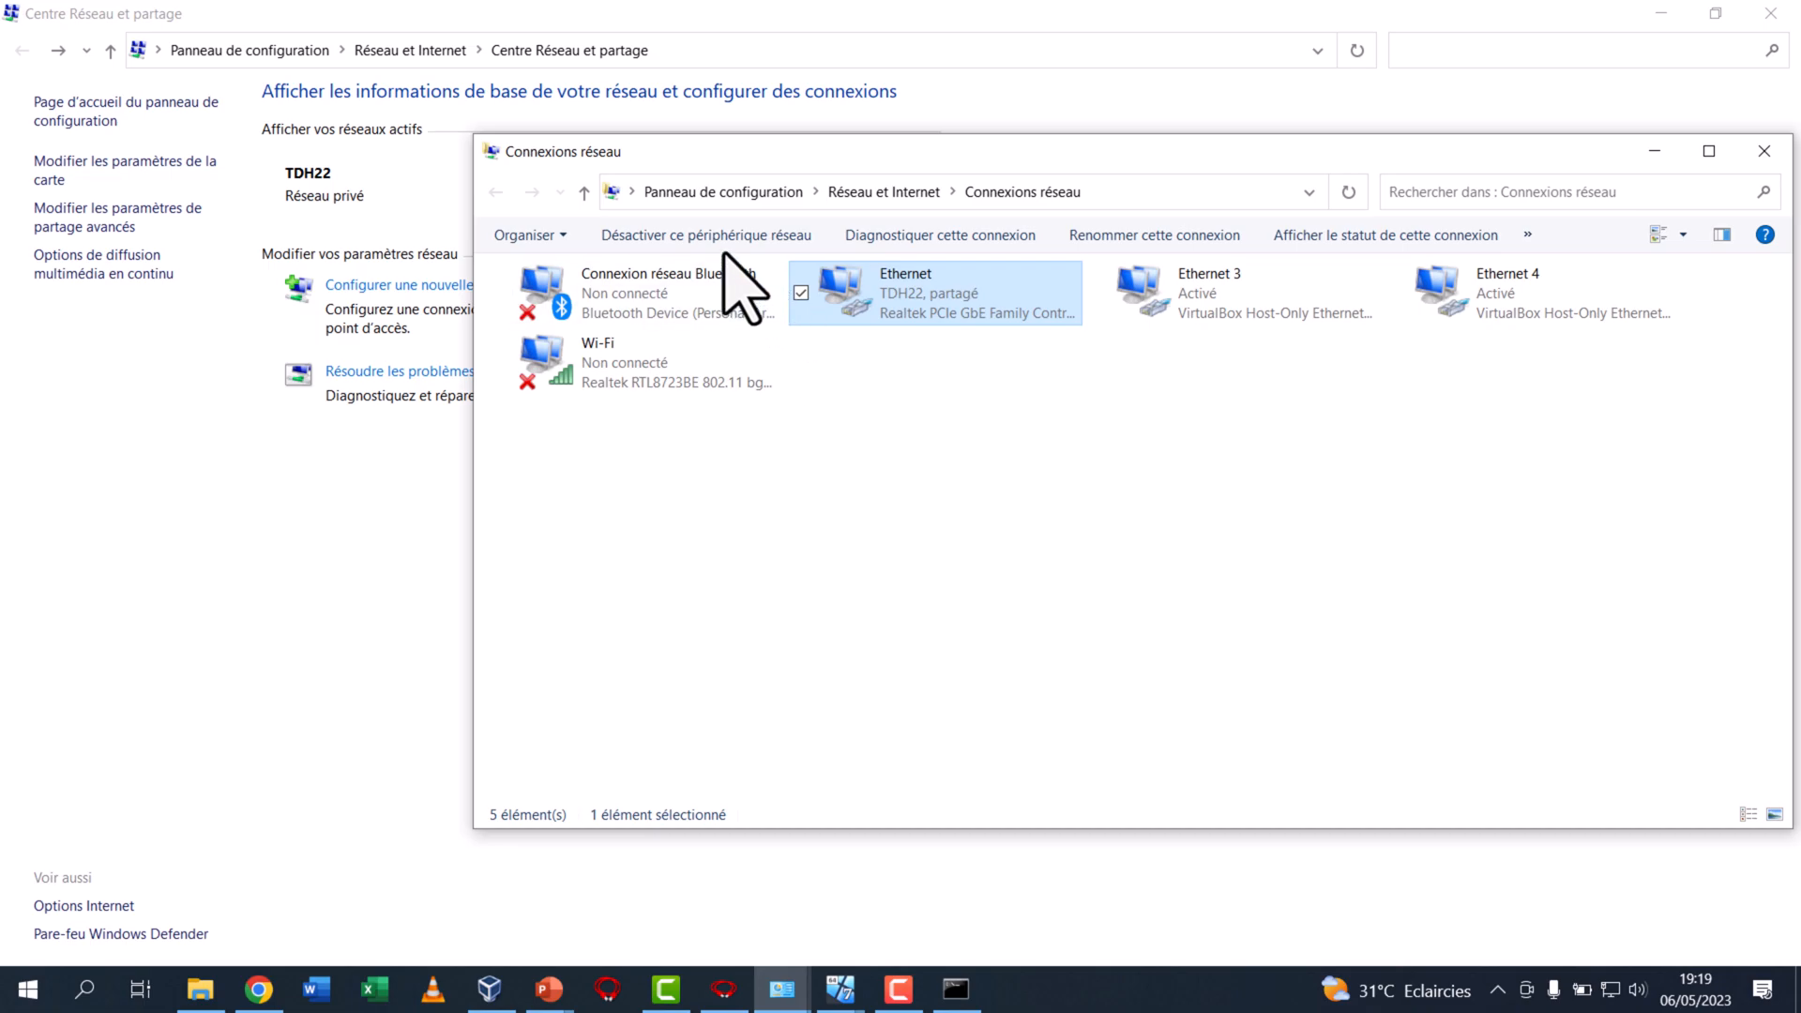
click(657, 294)
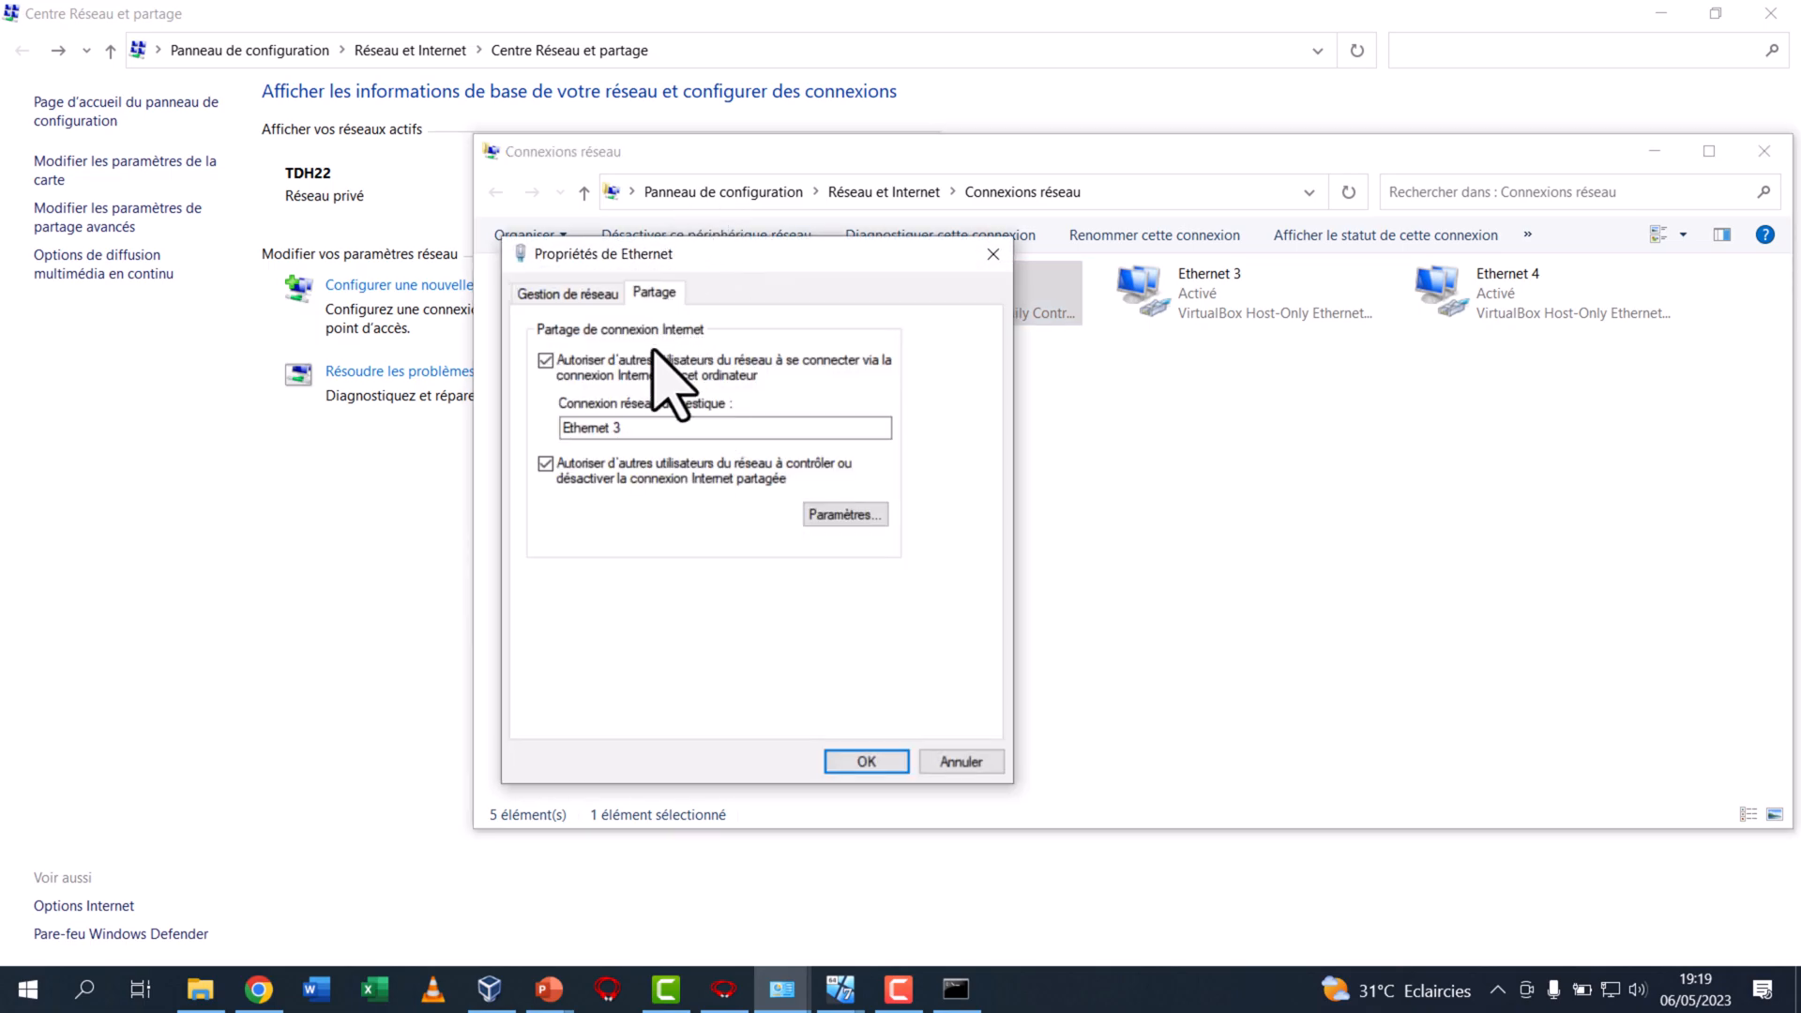
click(898, 759)
Inspect the properties of the host's Ethernet 3 adapter and close them without changes
click(1208, 319)
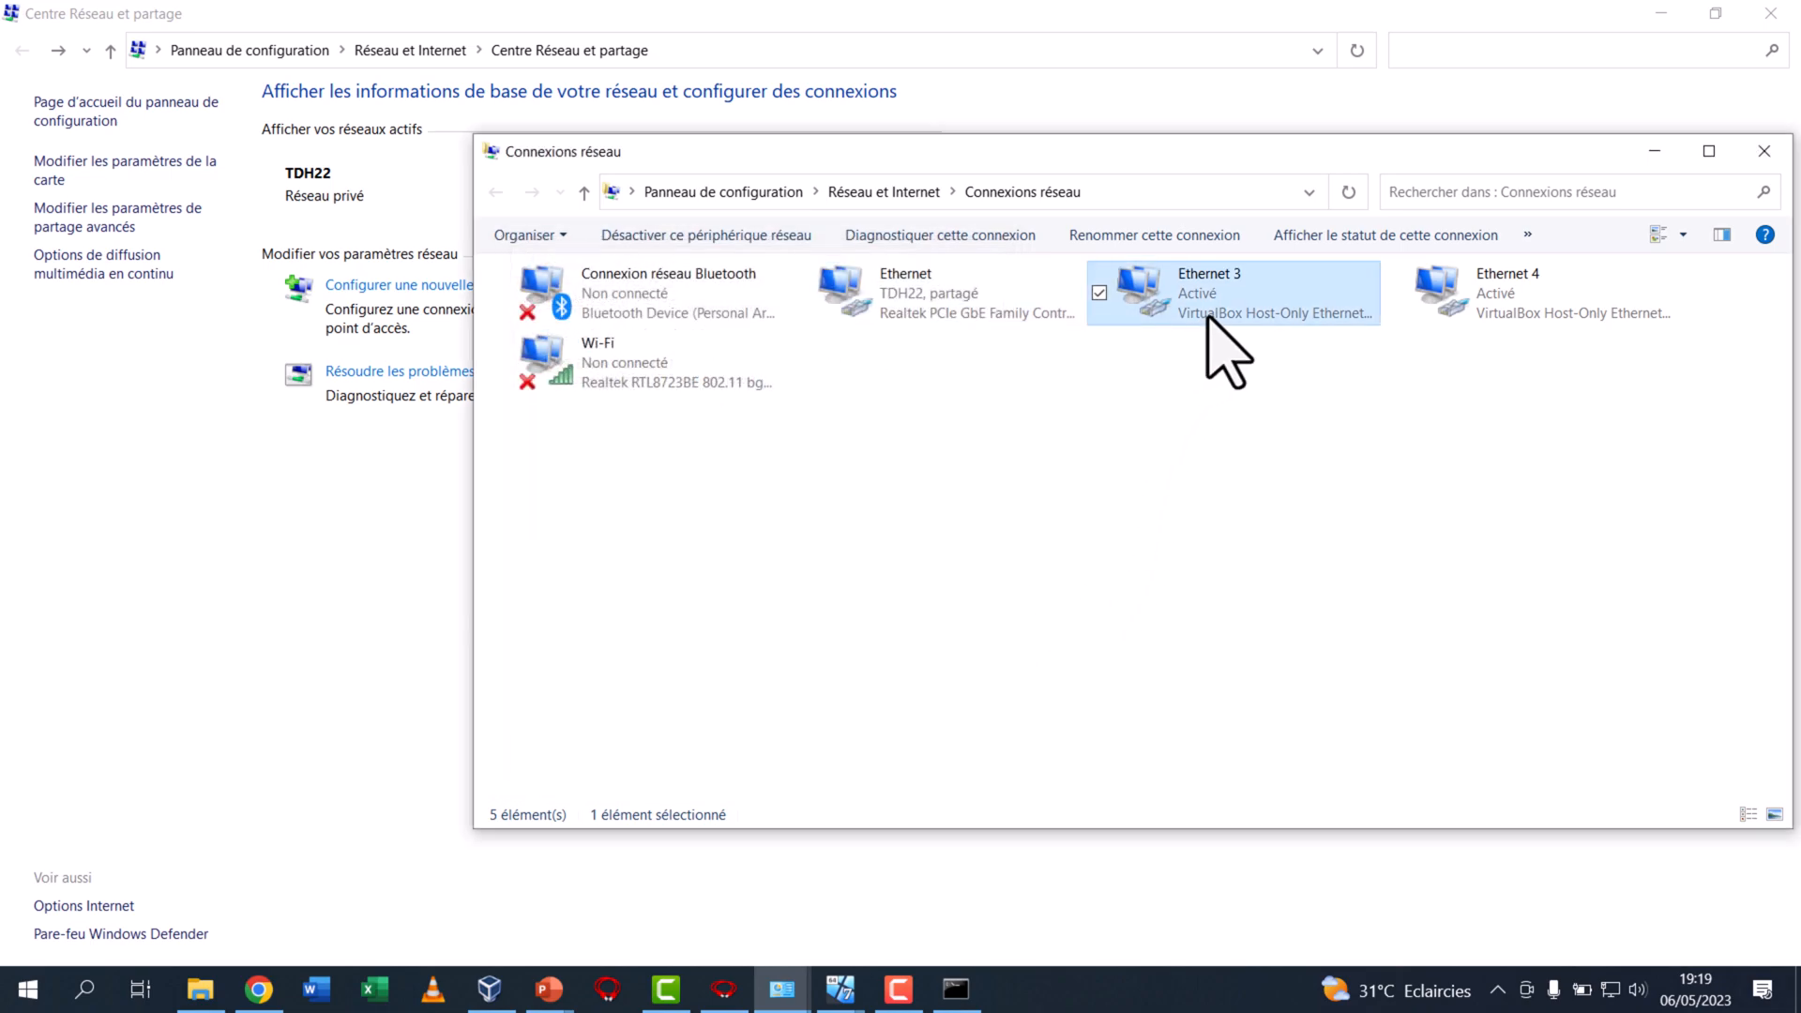
right_click(1208, 319)
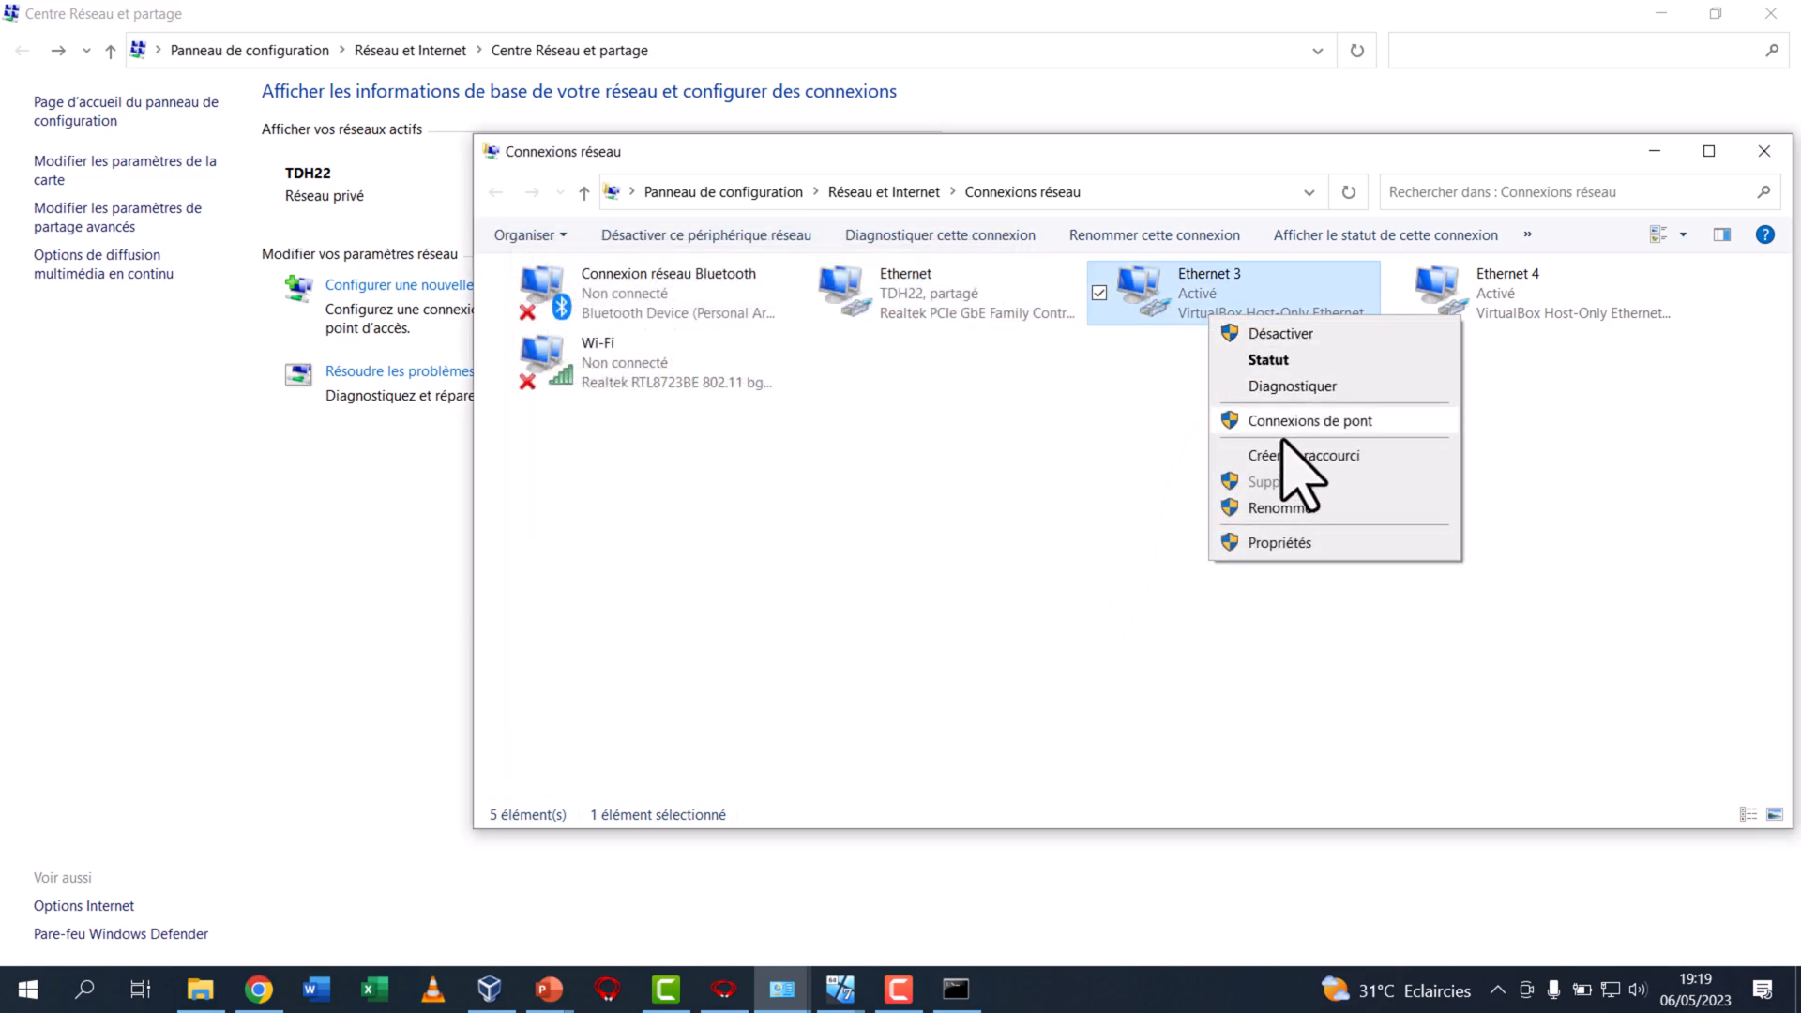
click(1290, 544)
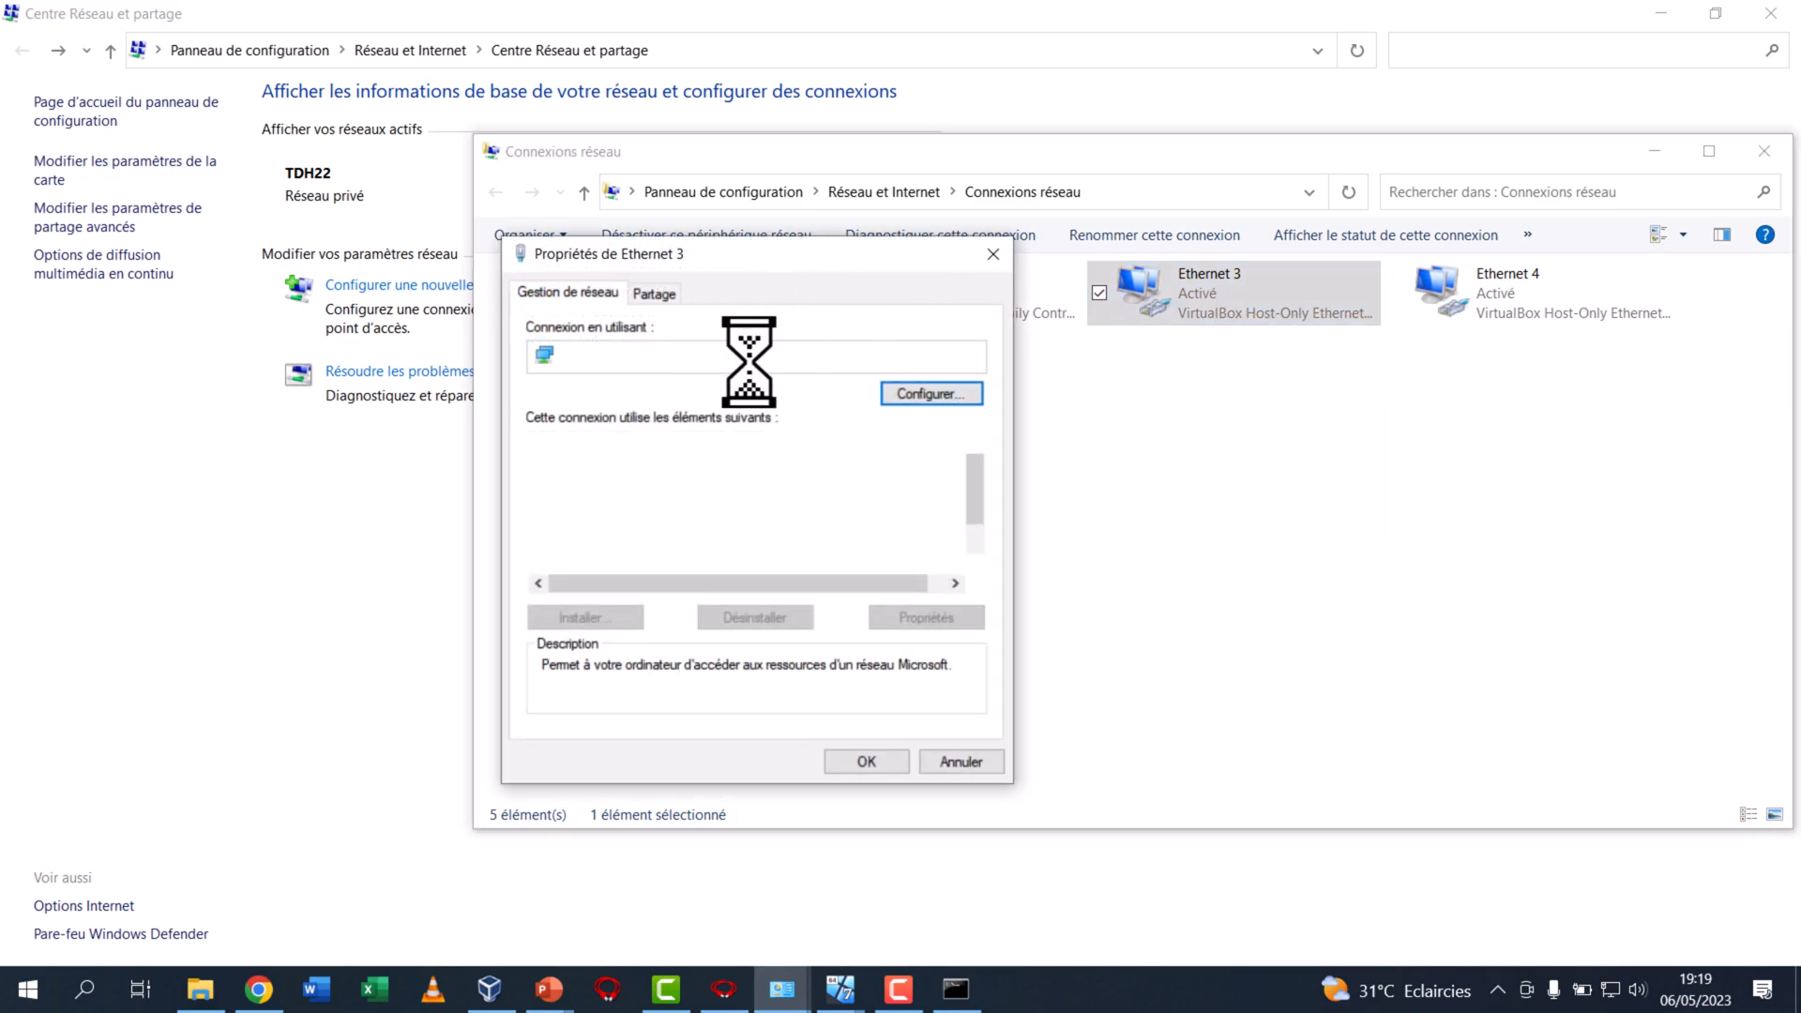
click(992, 254)
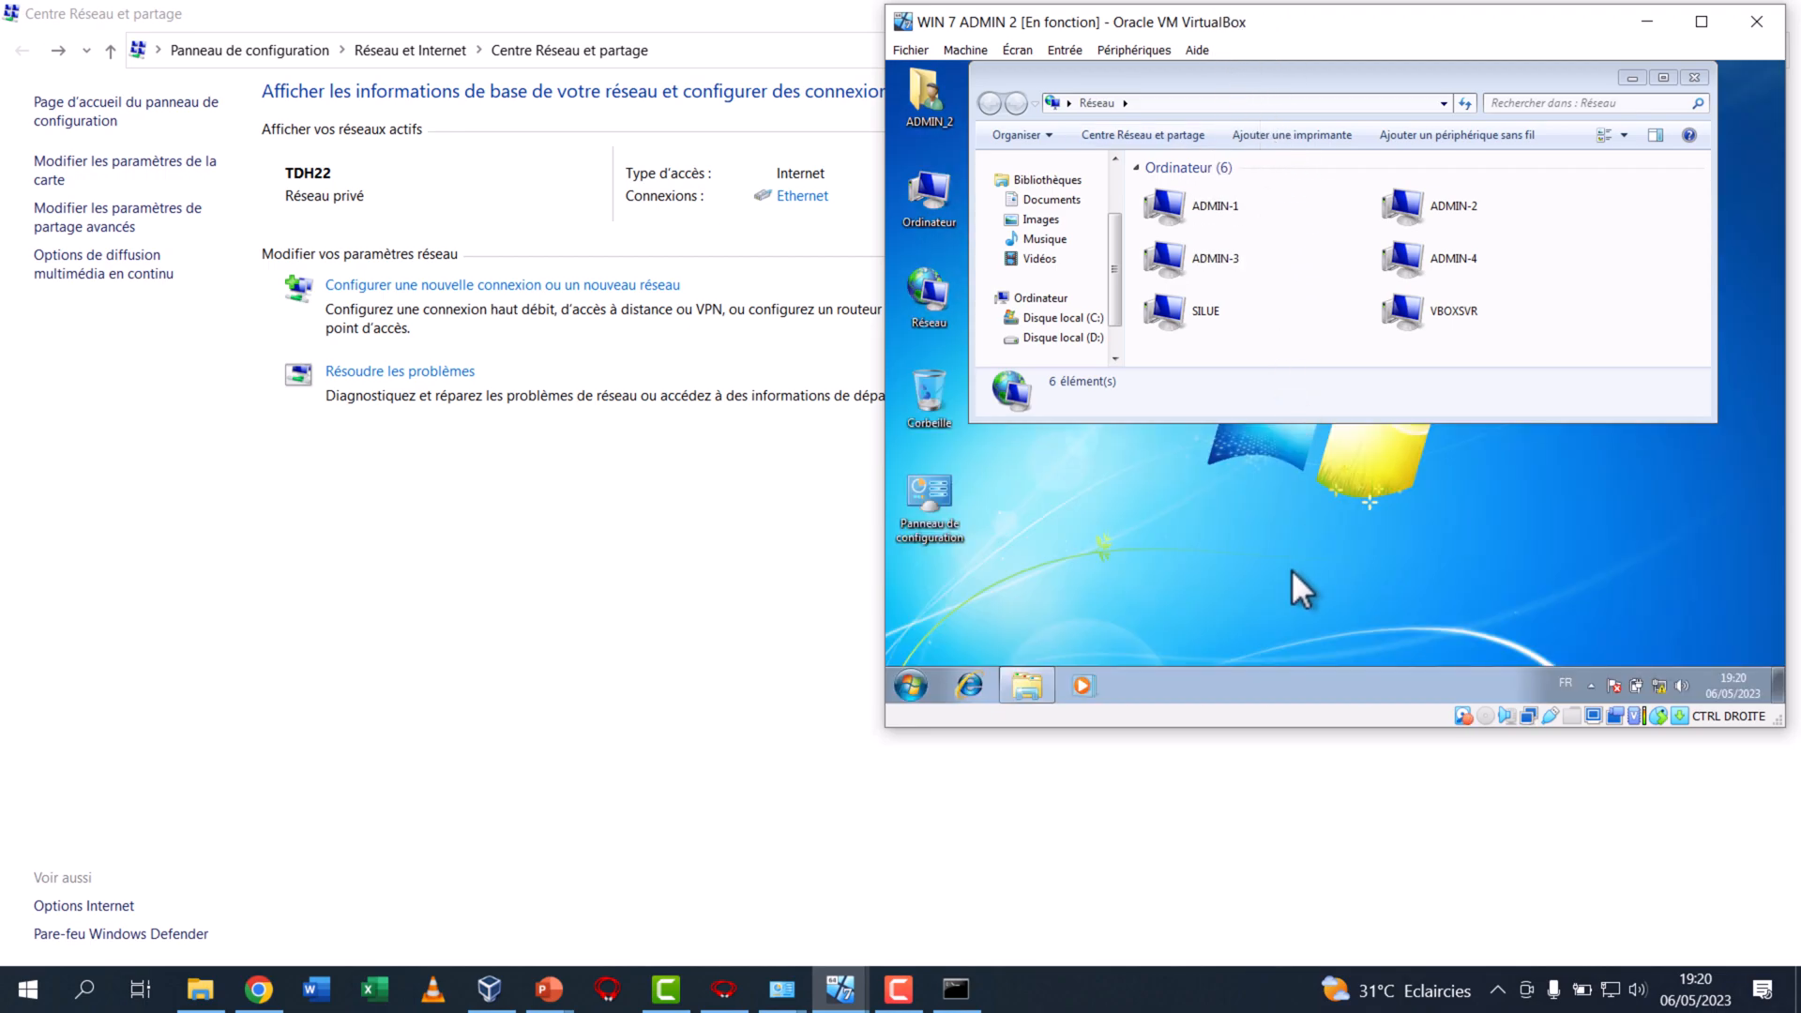
Bring the WIN 7 ADMIN 2 window nearer the screen's centre, open \\192.168.1.111 in its network window, and decline the desktop shortcut
drag(1347, 20, 1130, 178)
click(1090, 261)
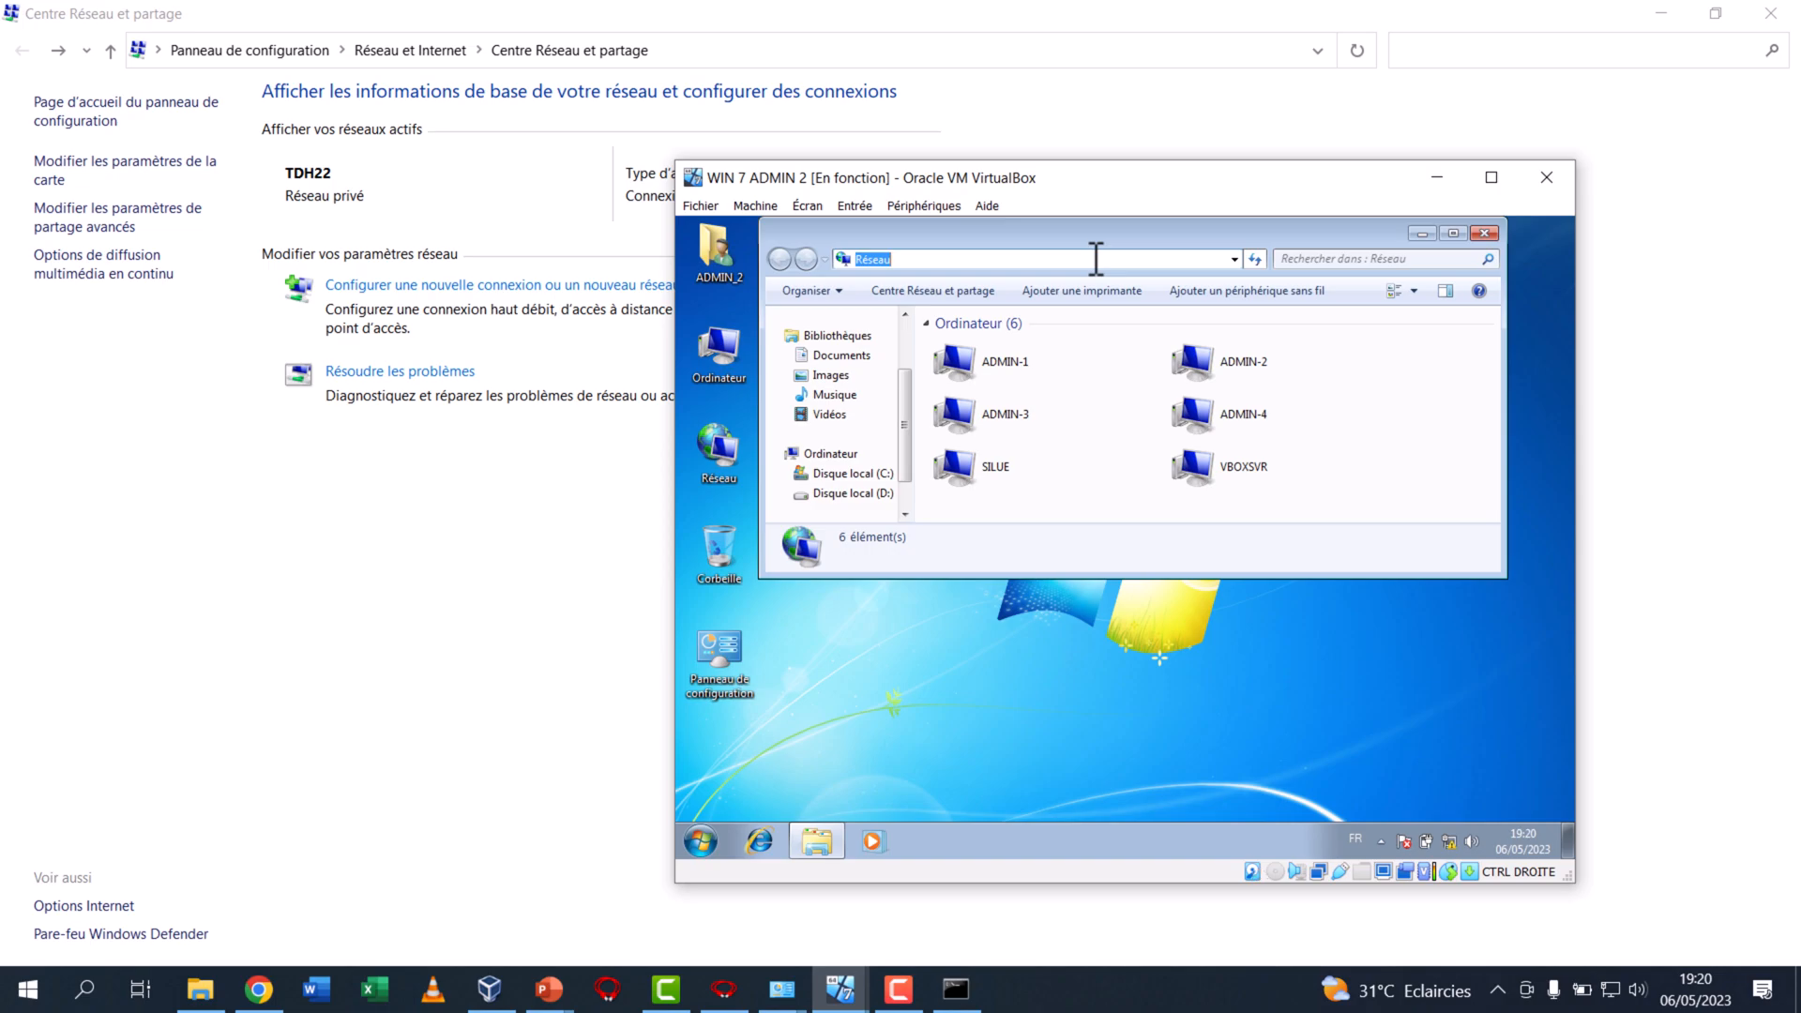
text(\\192.168.1.111)
key(Return)
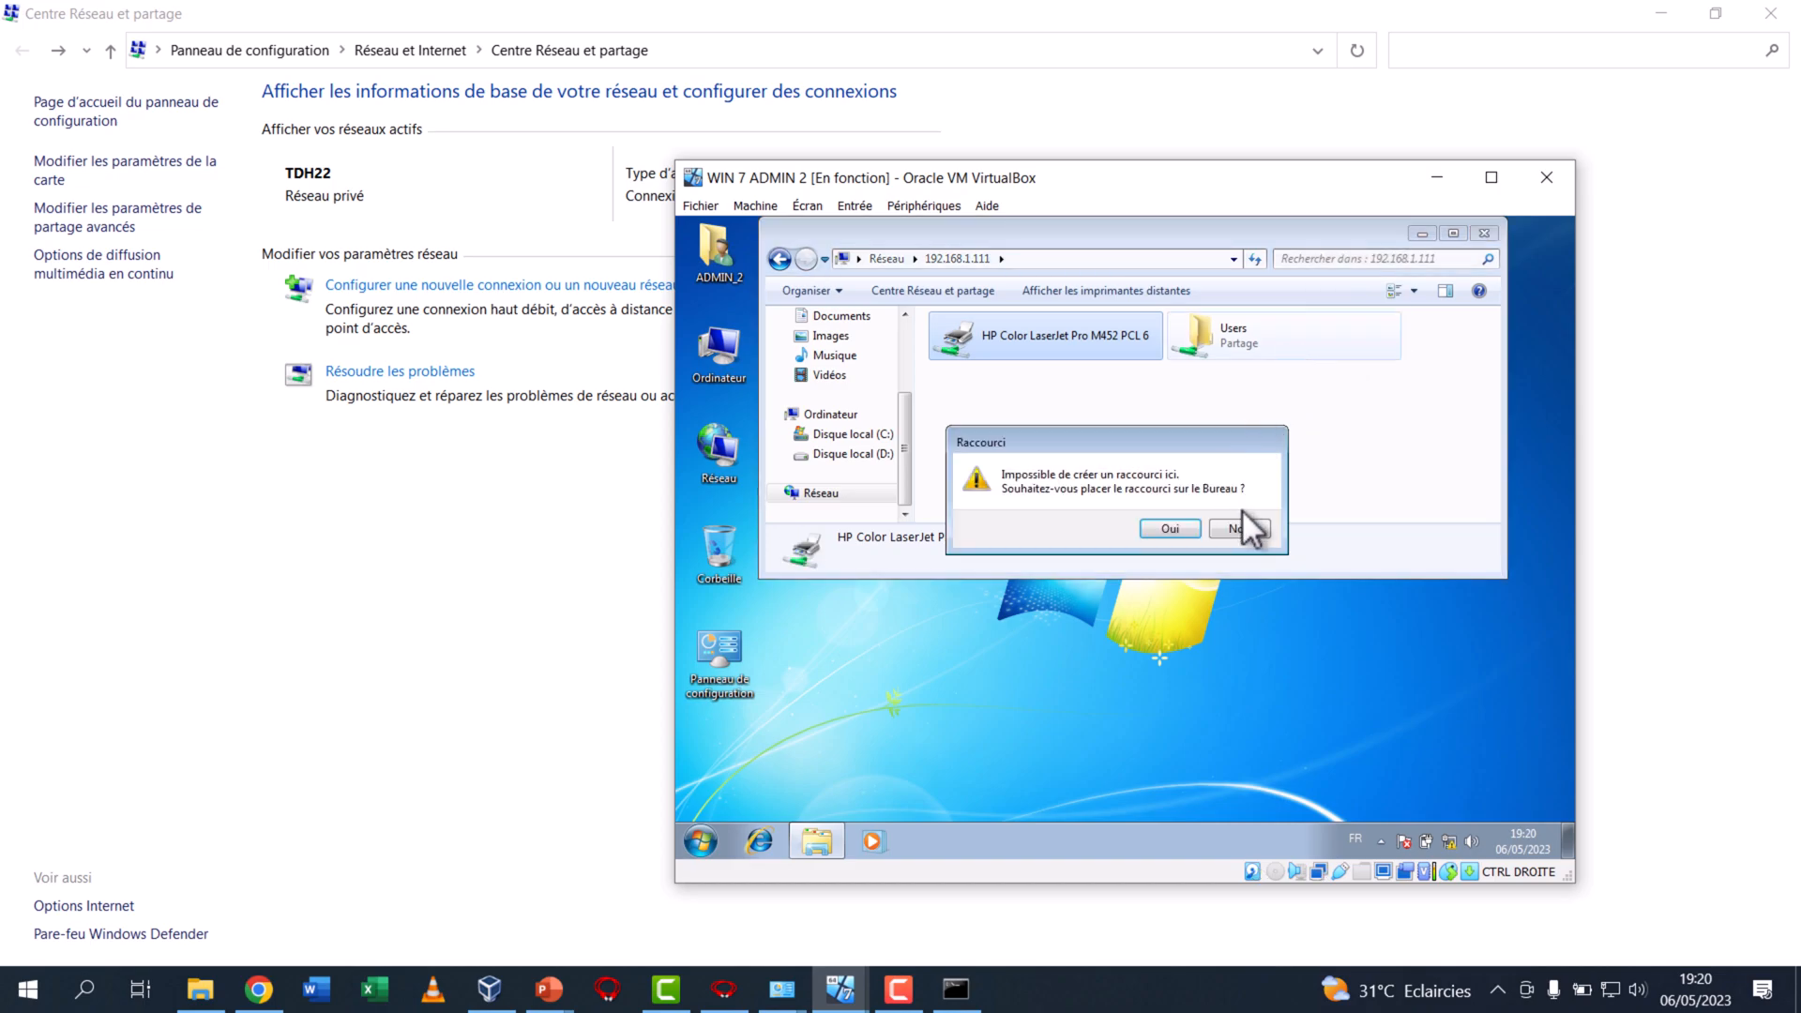
click(1244, 525)
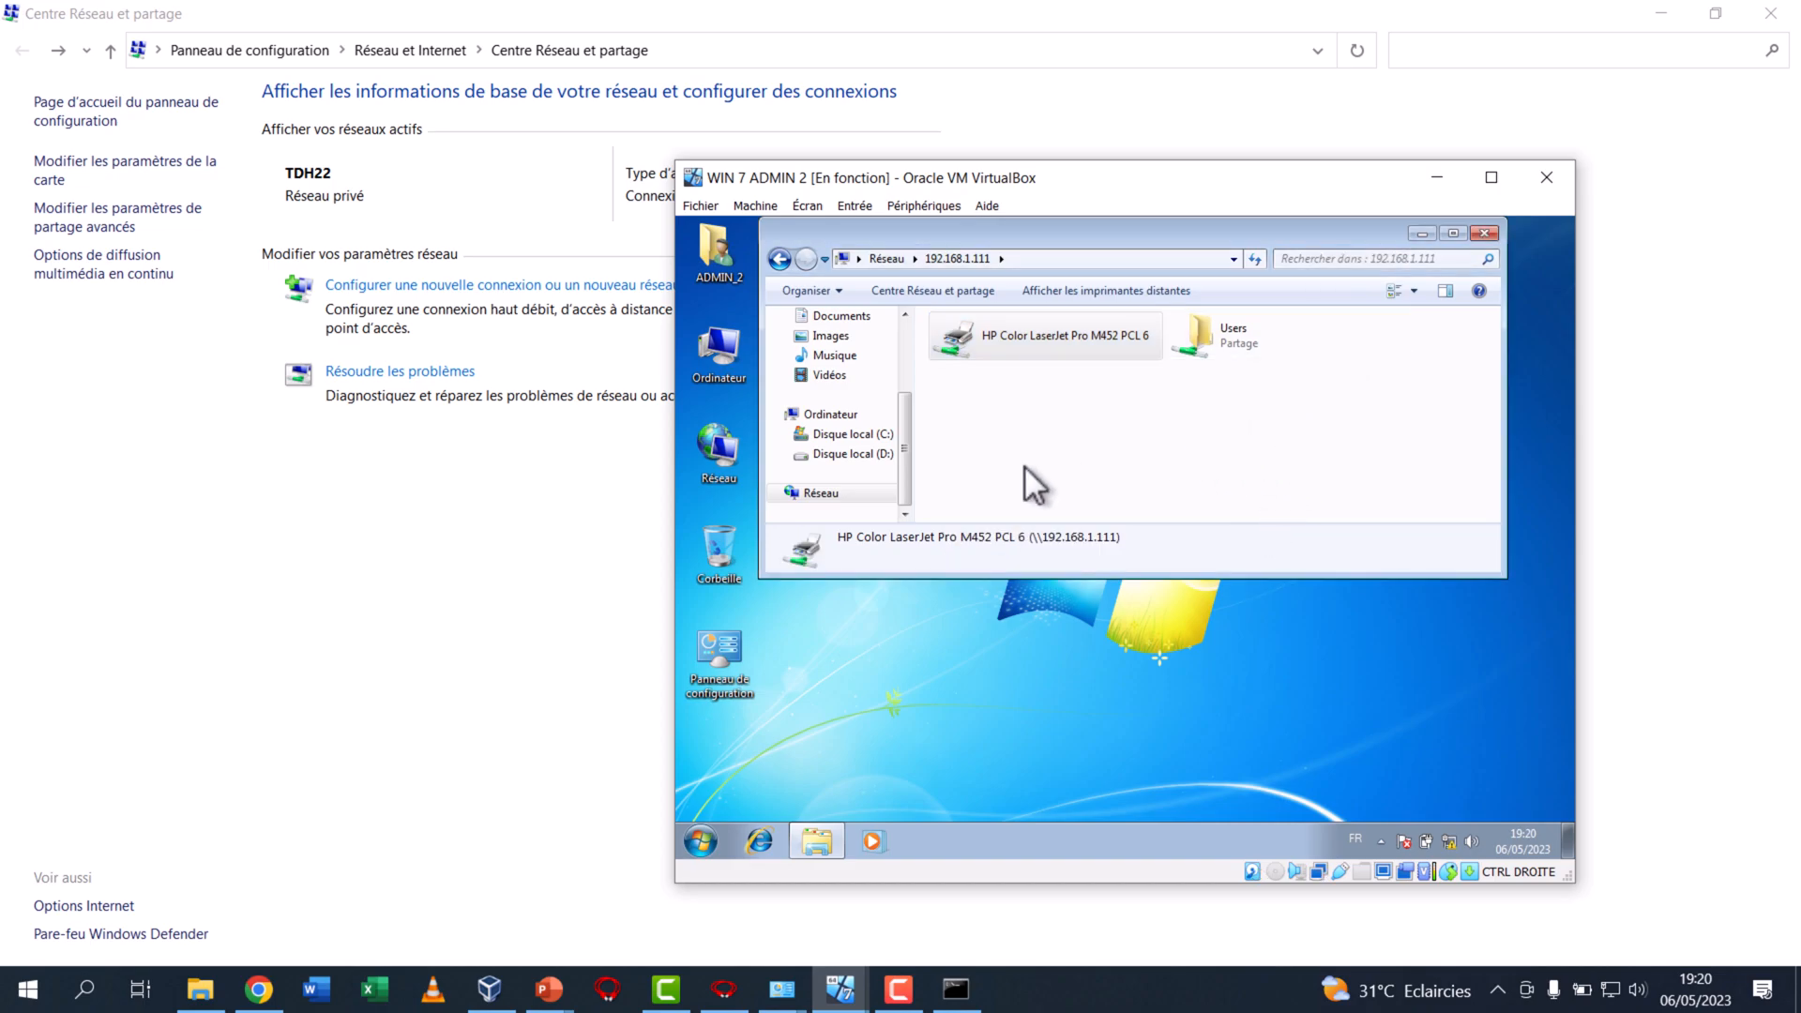
Check the host's network computers, examine the IPv4 address in the Ethernet connection details, close the details, and select Ethernet 3
click(199, 989)
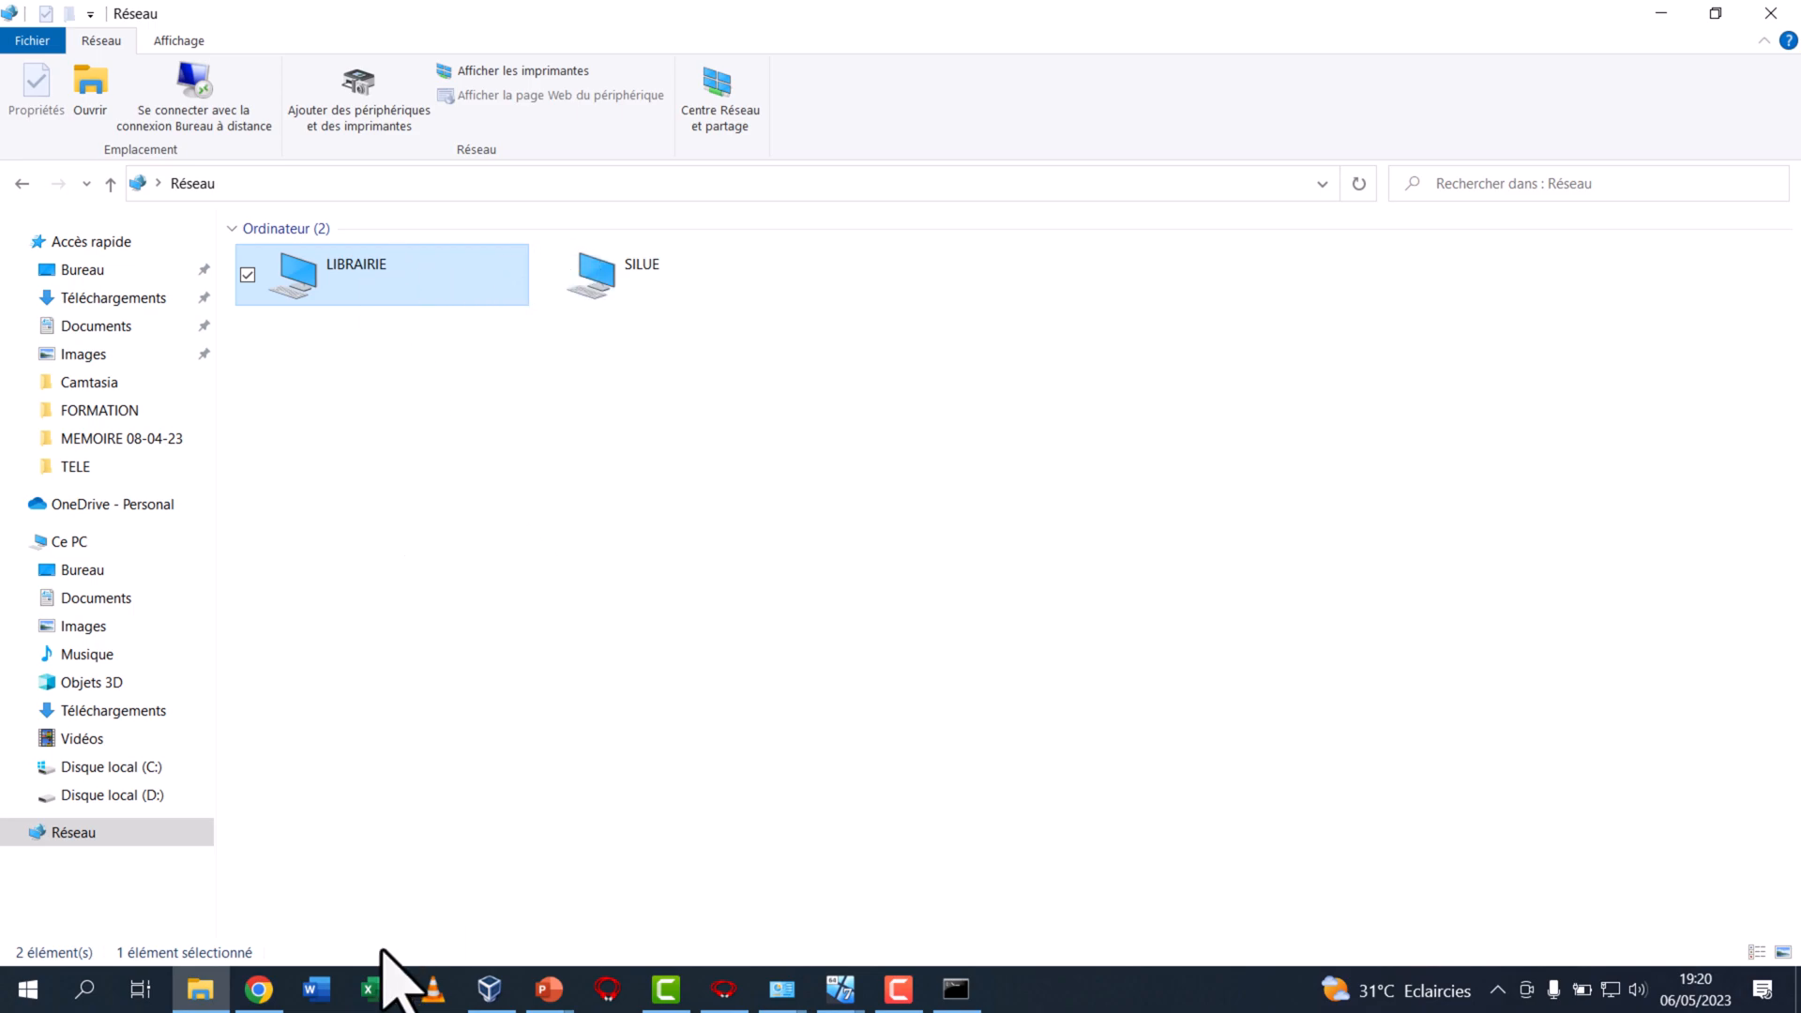
click(784, 990)
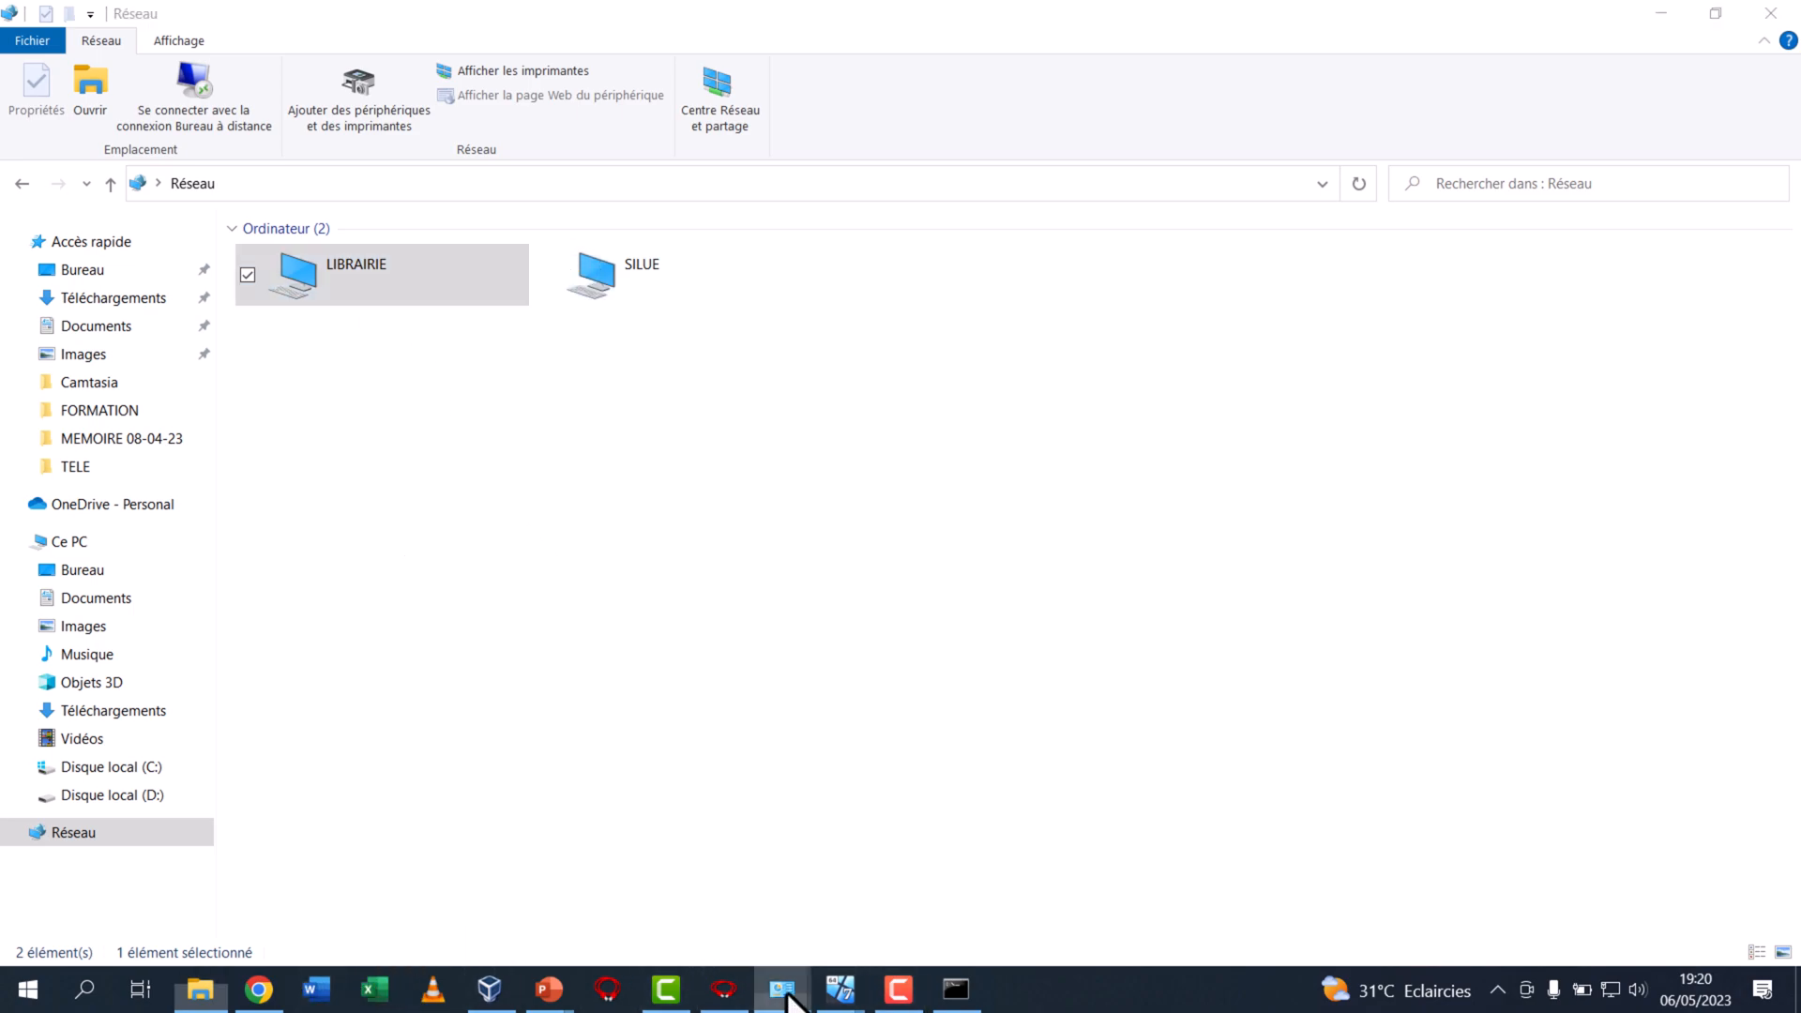
click(727, 938)
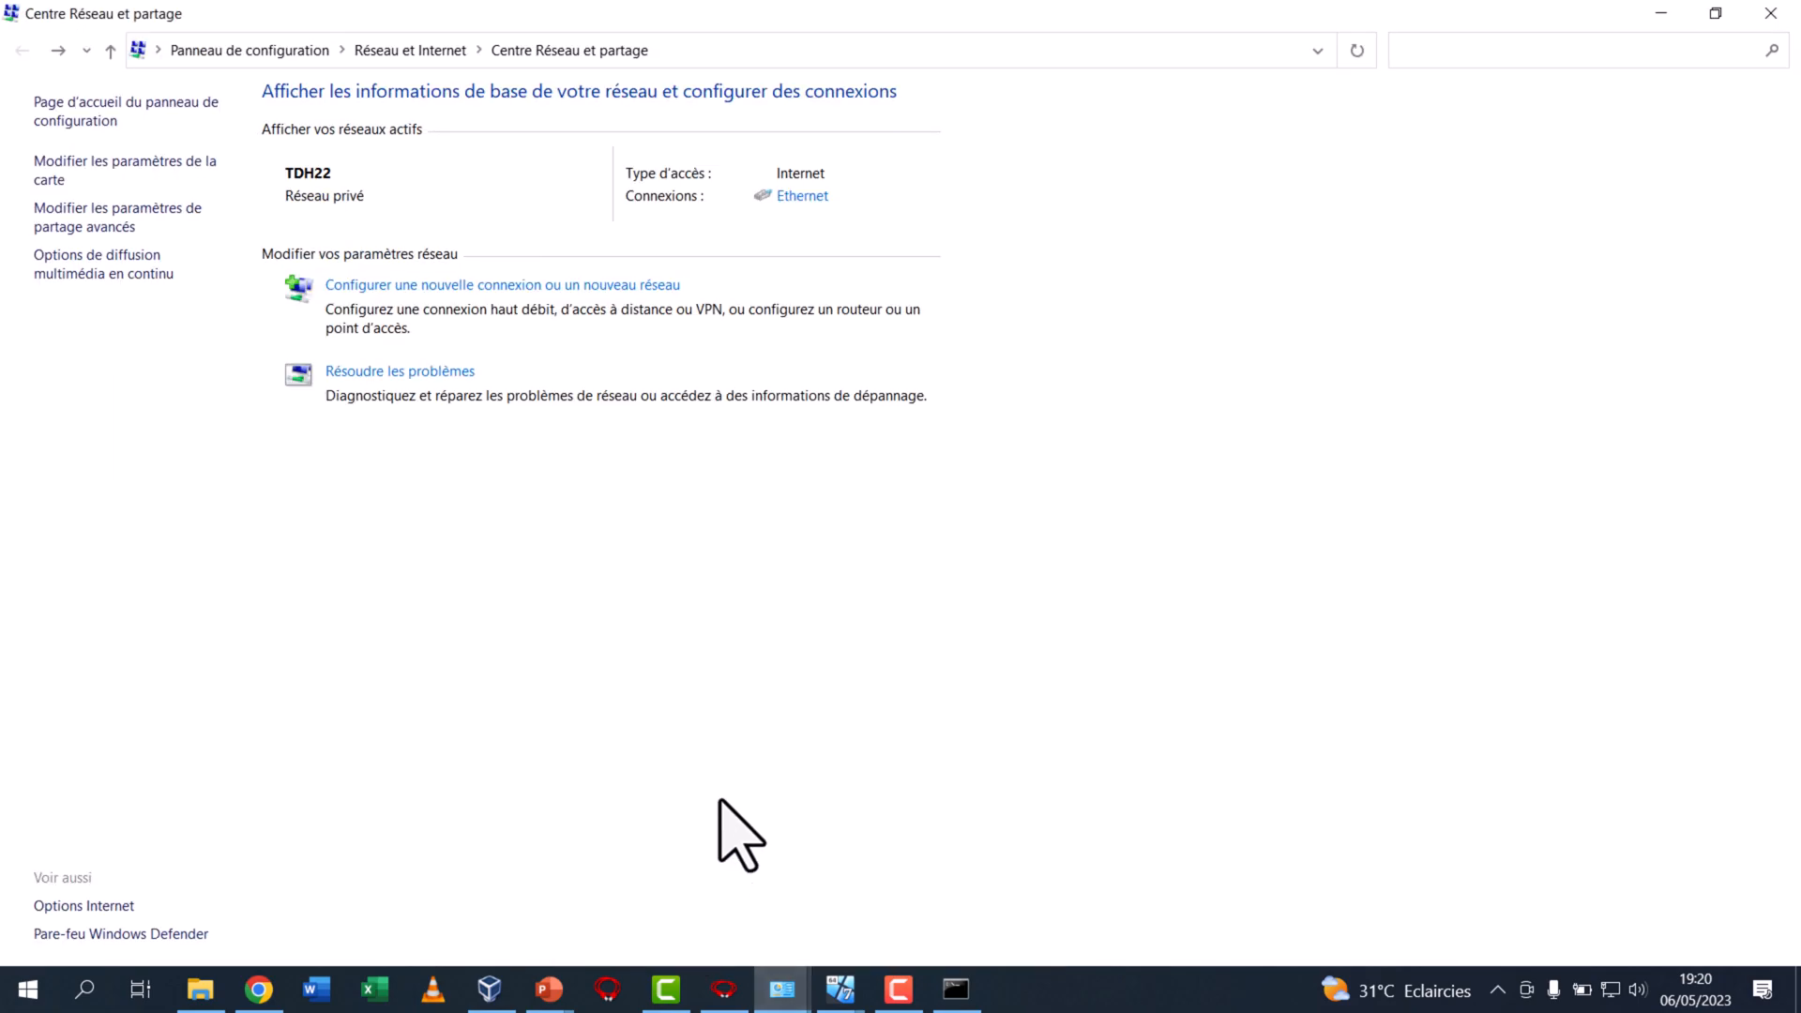
click(174, 161)
right_click(884, 277)
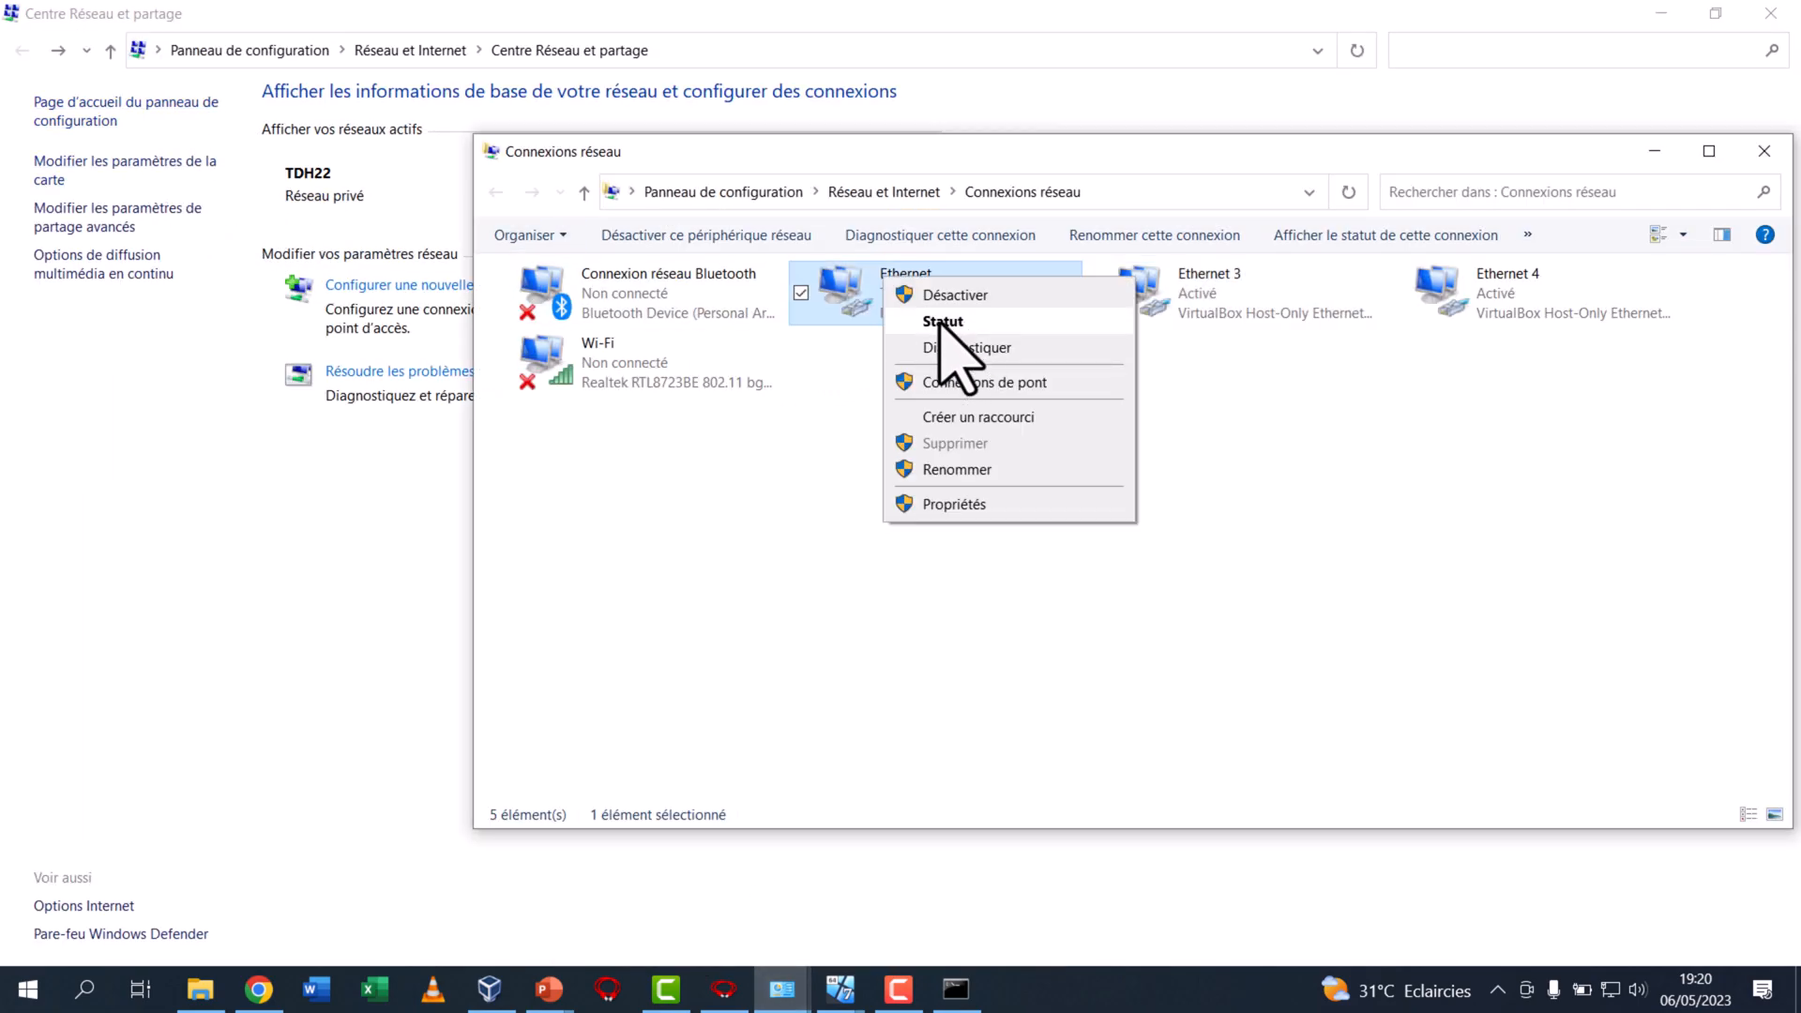
click(941, 322)
click(786, 483)
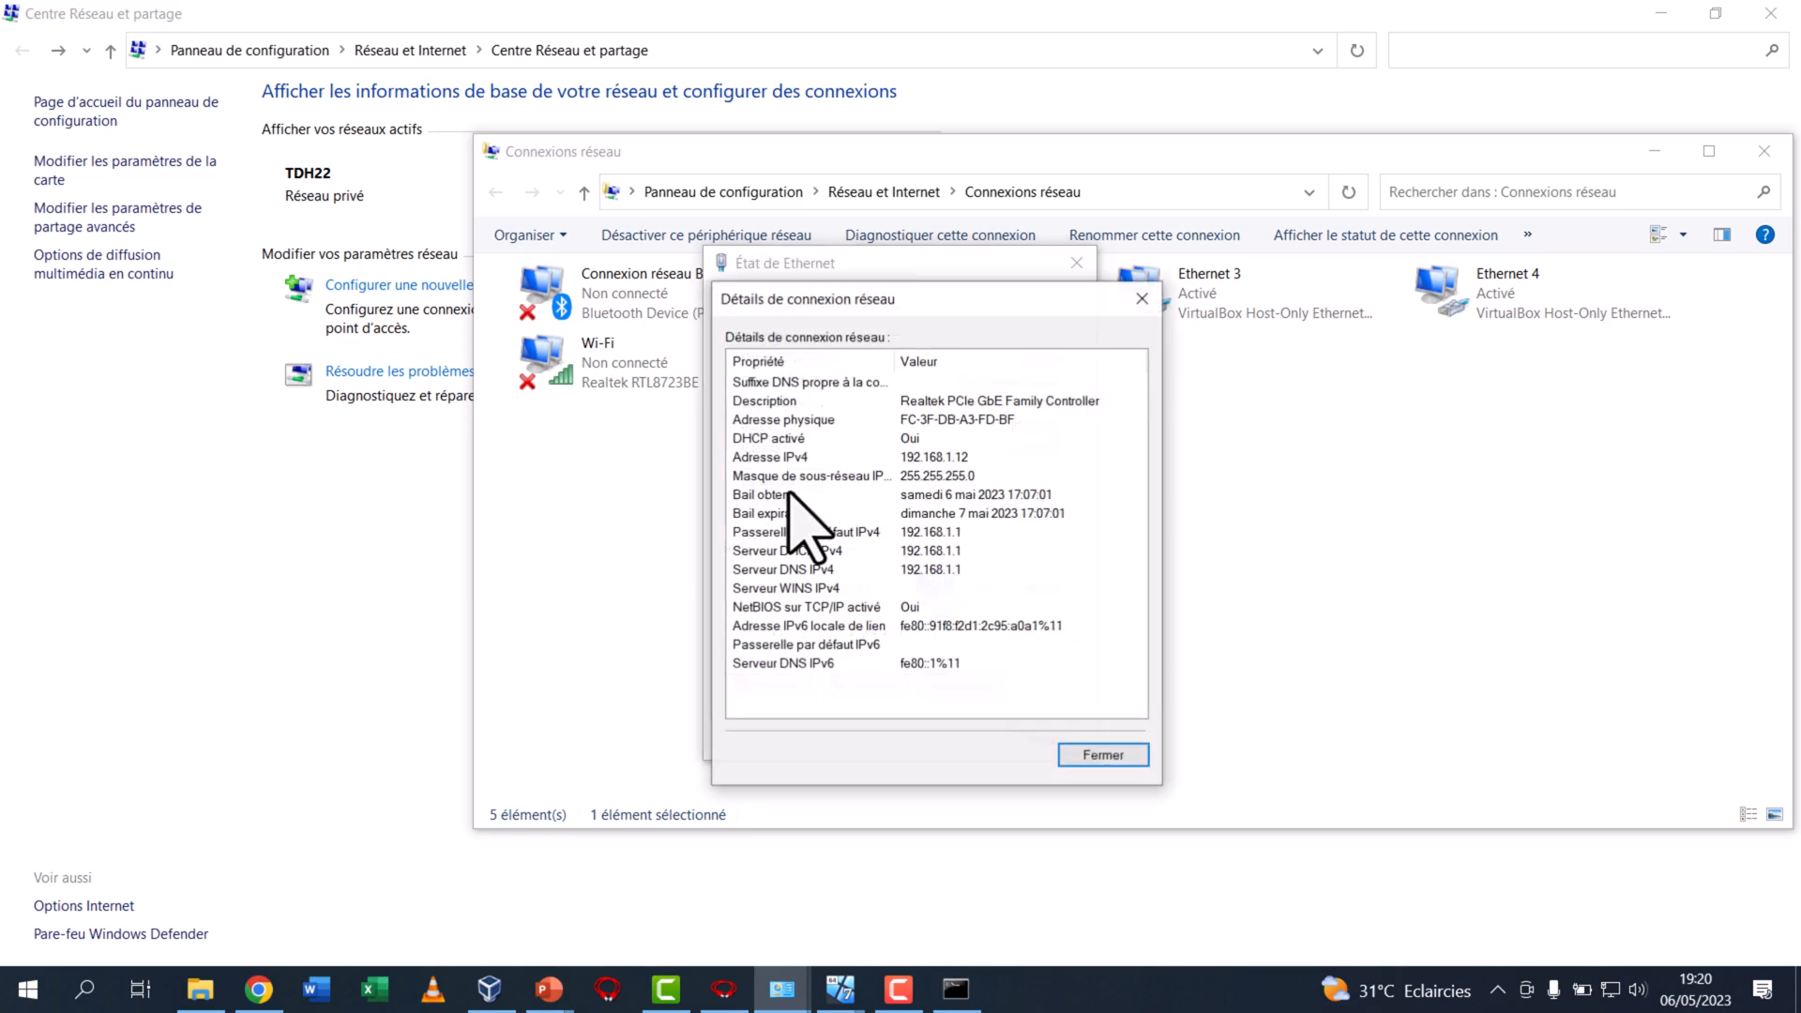
click(933, 457)
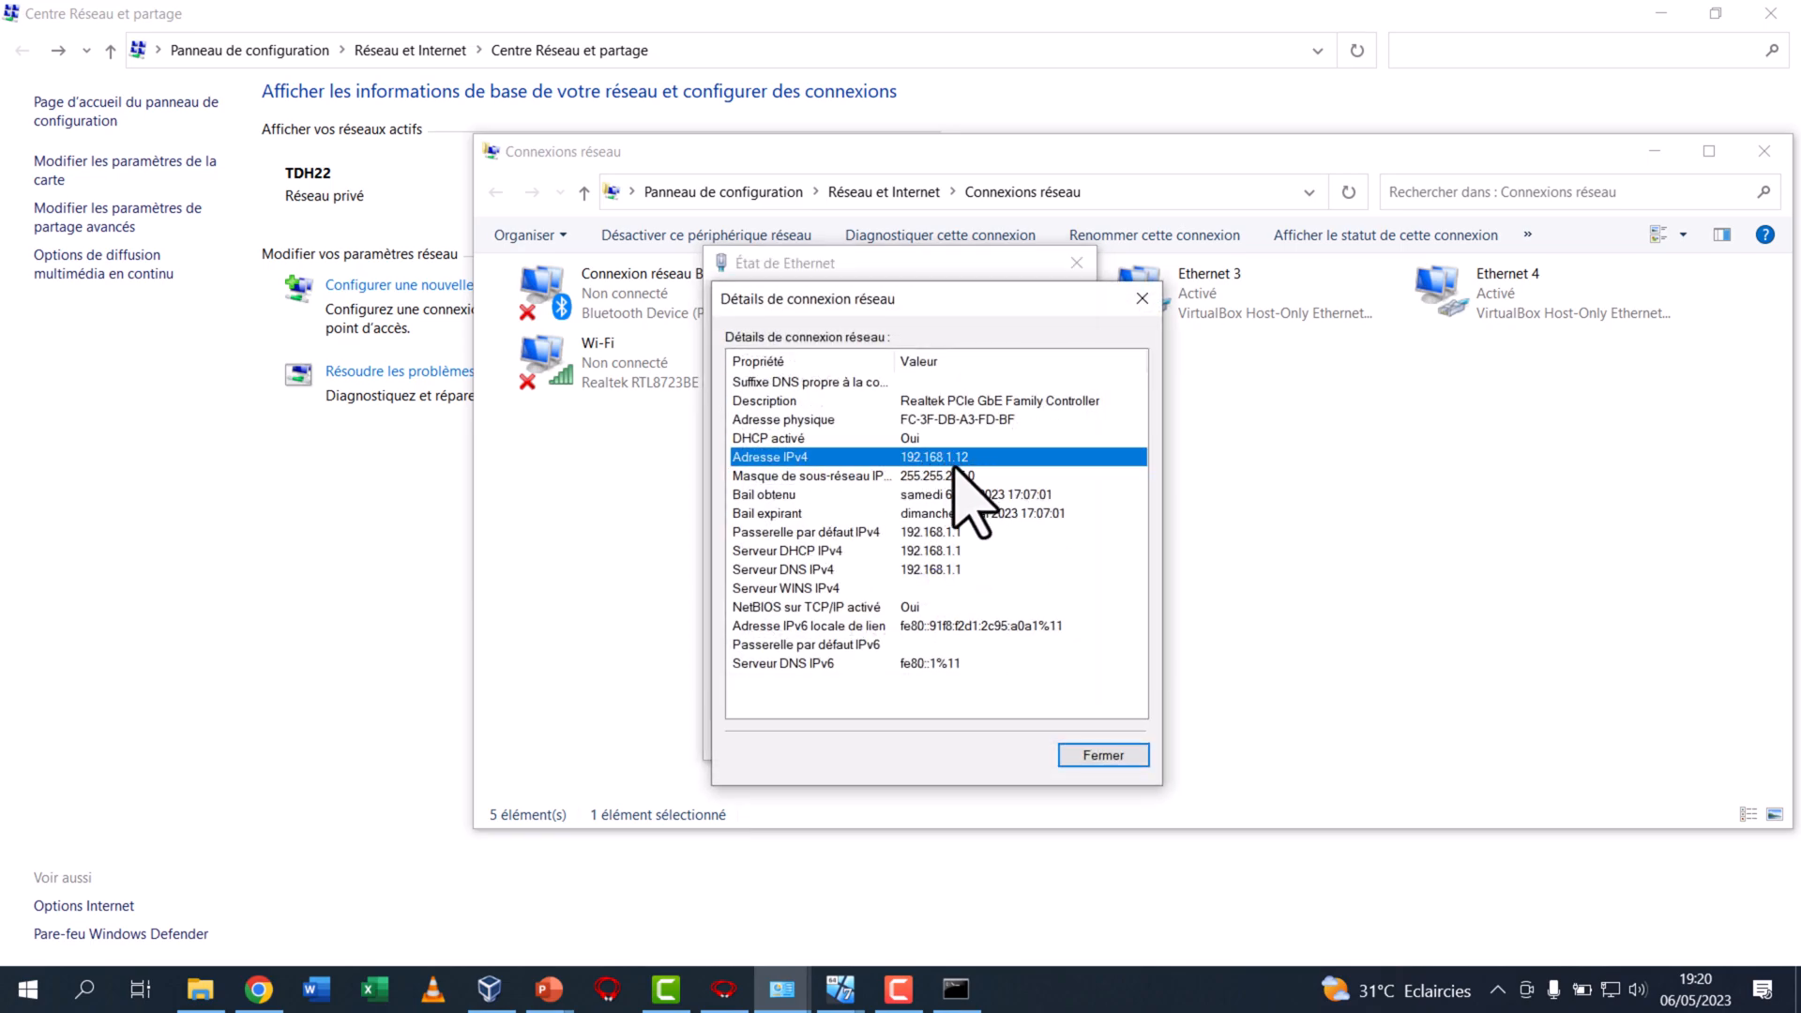
click(1141, 298)
click(1076, 262)
click(1194, 319)
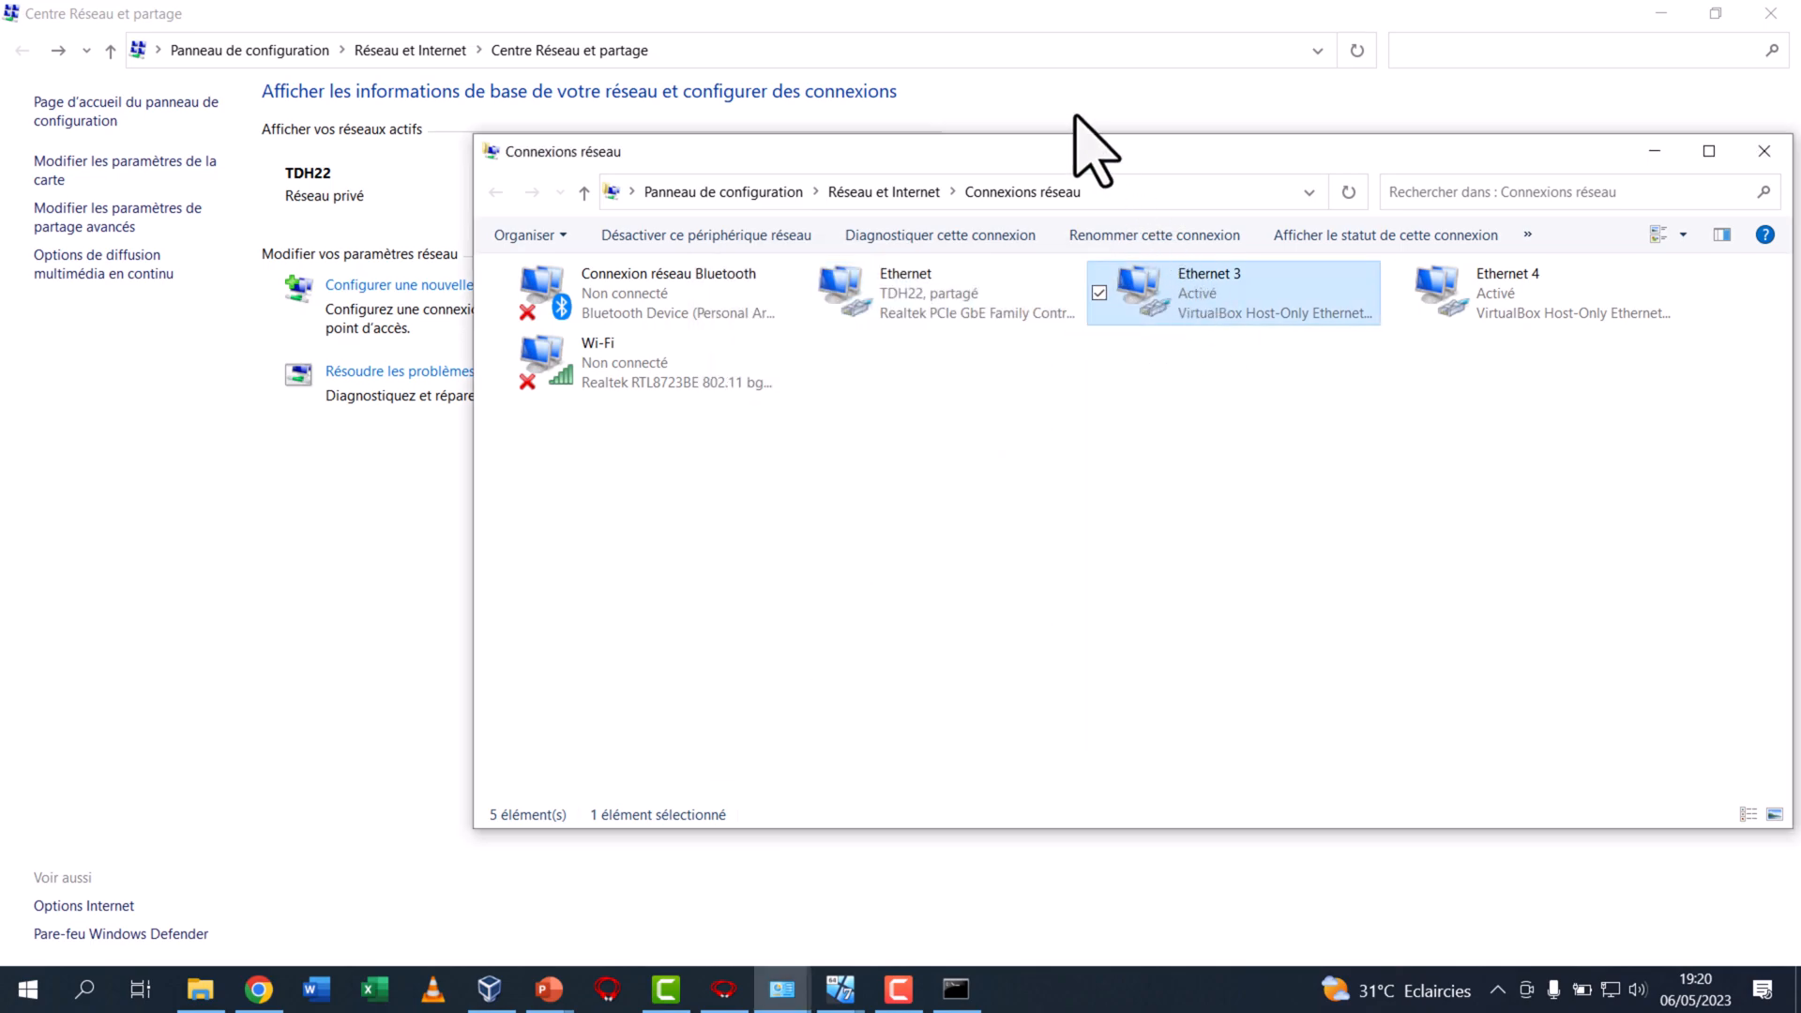